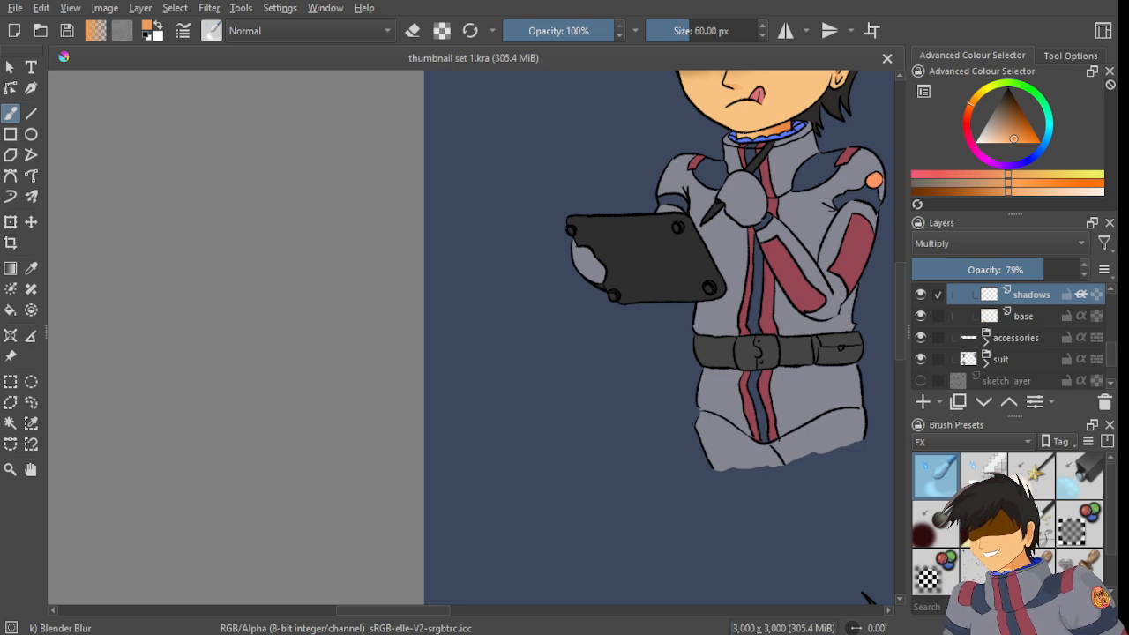
- Activate the Freehand Selection tool for work on the character holding the tablet
left_click(31, 402)
left_click_drag(569, 322, 321, 330)
scroll(526, 150, "up", 3)
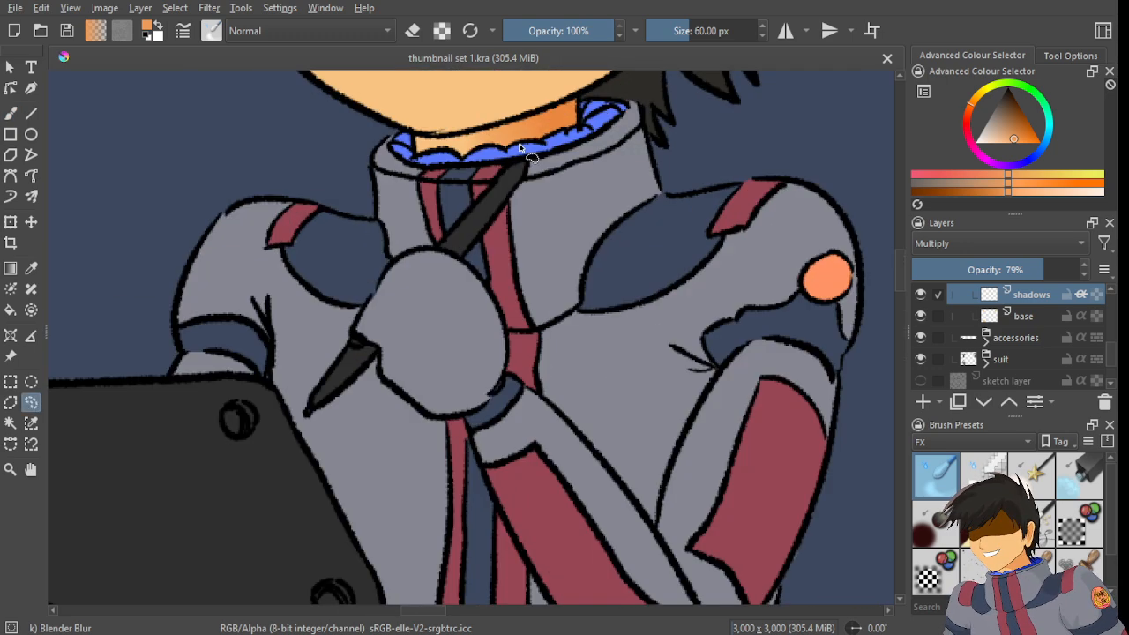
- Examine the tablet-holding character up close and compare it with the finished portrait beside the sheet
scroll(525, 149, "down", 4)
scroll(527, 152, "down", 3)
scroll(534, 154, "up", 2)
left_click_drag(564, 171, 251, 314)
scroll(677, 283, "up", 2)
scroll(652, 287, "down", 5)
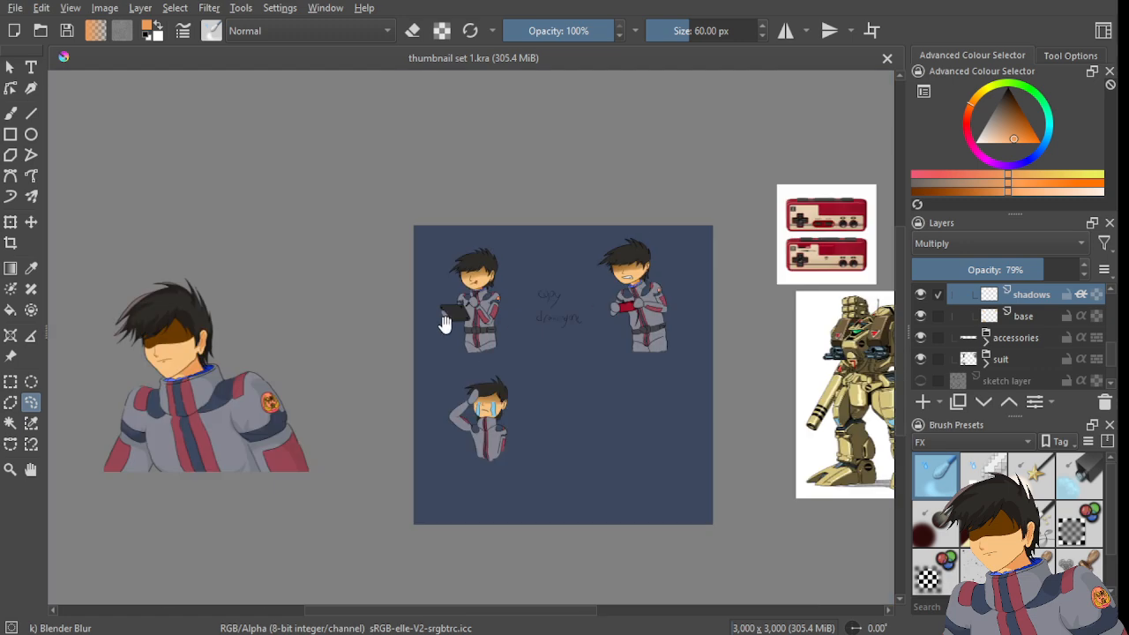
scroll(523, 276, "up", 3)
scroll(524, 275, "up", 2)
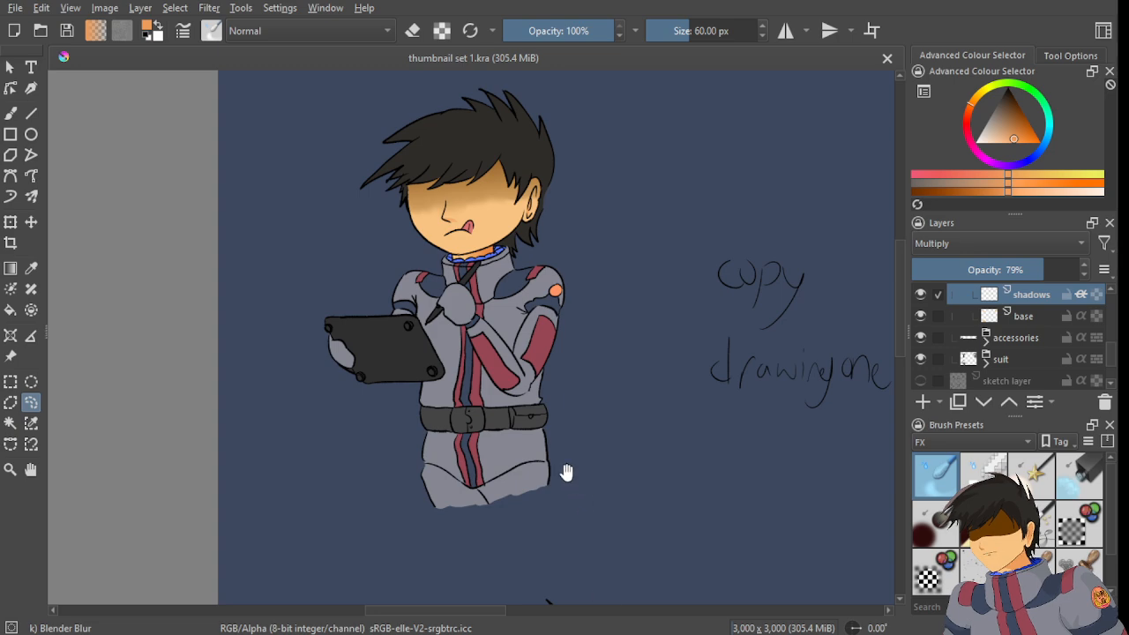
scroll(491, 258, "up", 4)
scroll(492, 258, "down", 4)
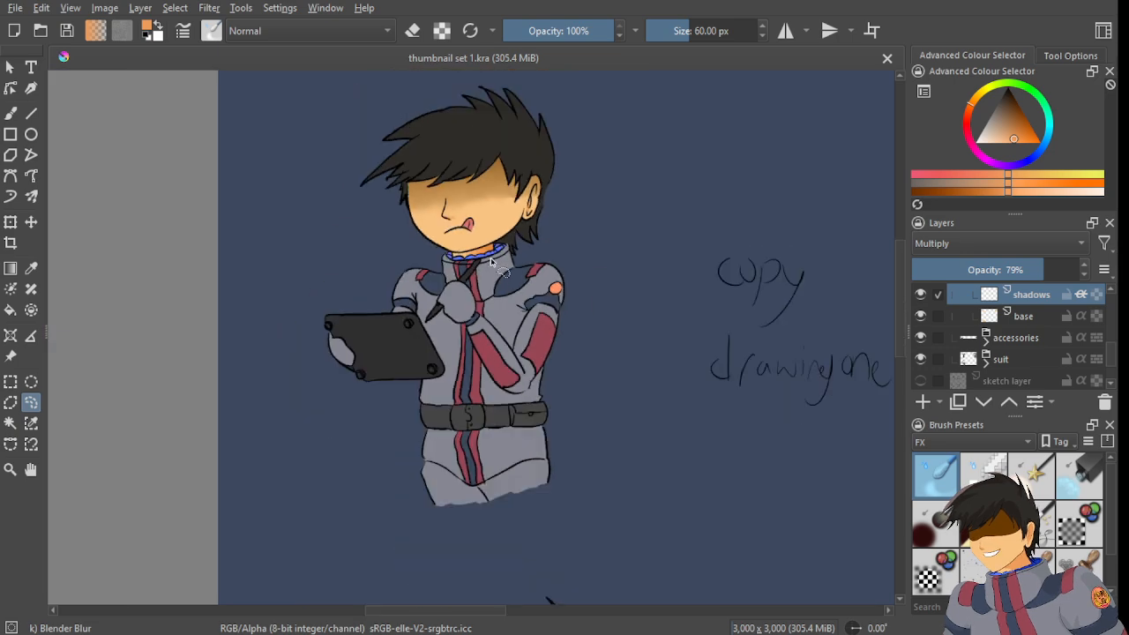
scroll(503, 283, "up", 3)
scroll(505, 279, "down", 5)
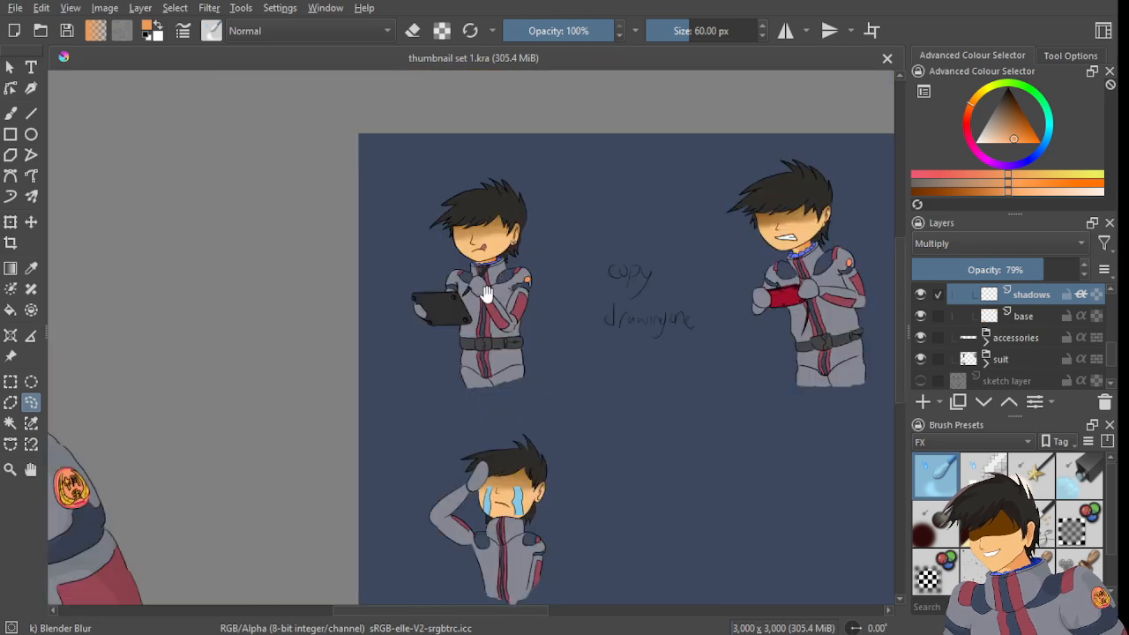
left_click_drag(485, 293, 550, 338)
scroll(1023, 342, "up", 3)
scroll(981, 360, "down", 3)
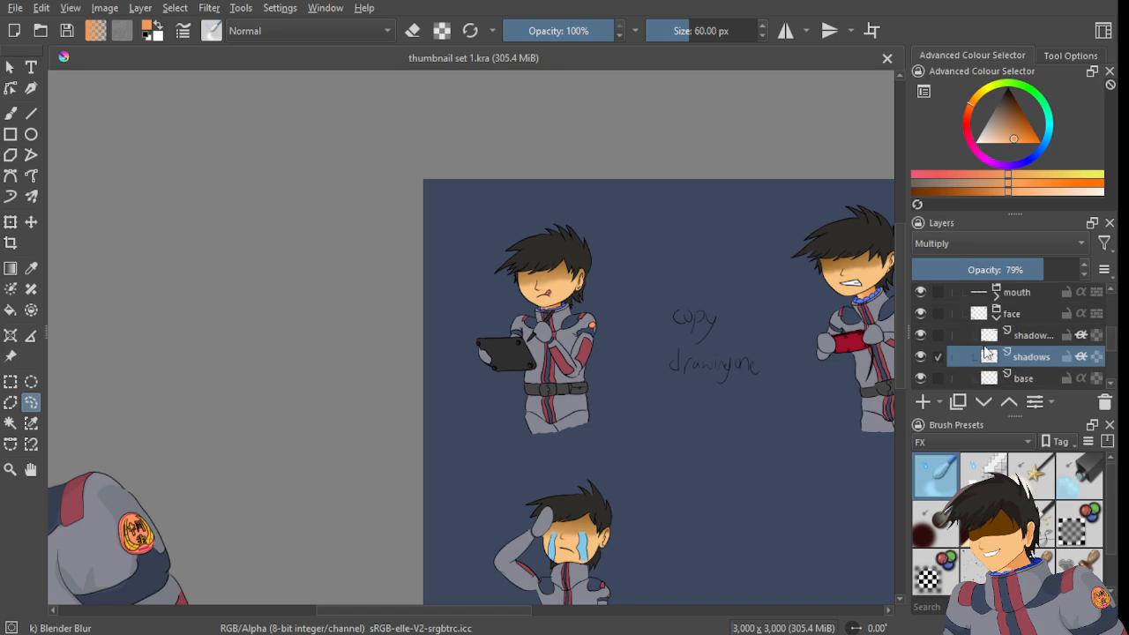
scroll(549, 301, "up", 1)
scroll(548, 301, "up", 4)
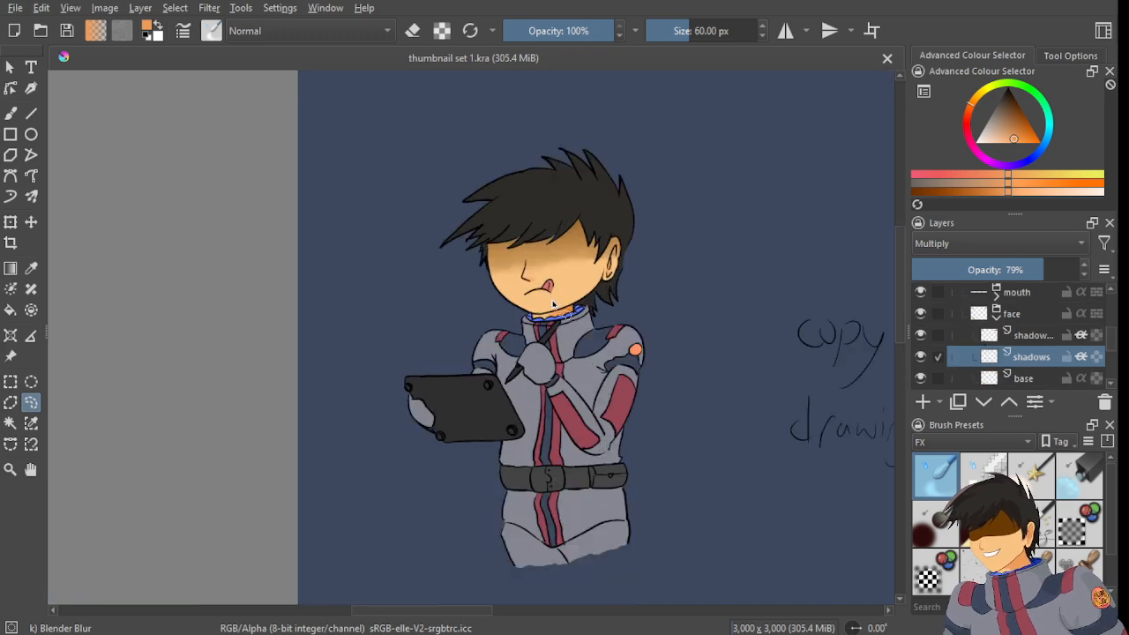
scroll(590, 371, "down", 2)
scroll(589, 371, "down", 5)
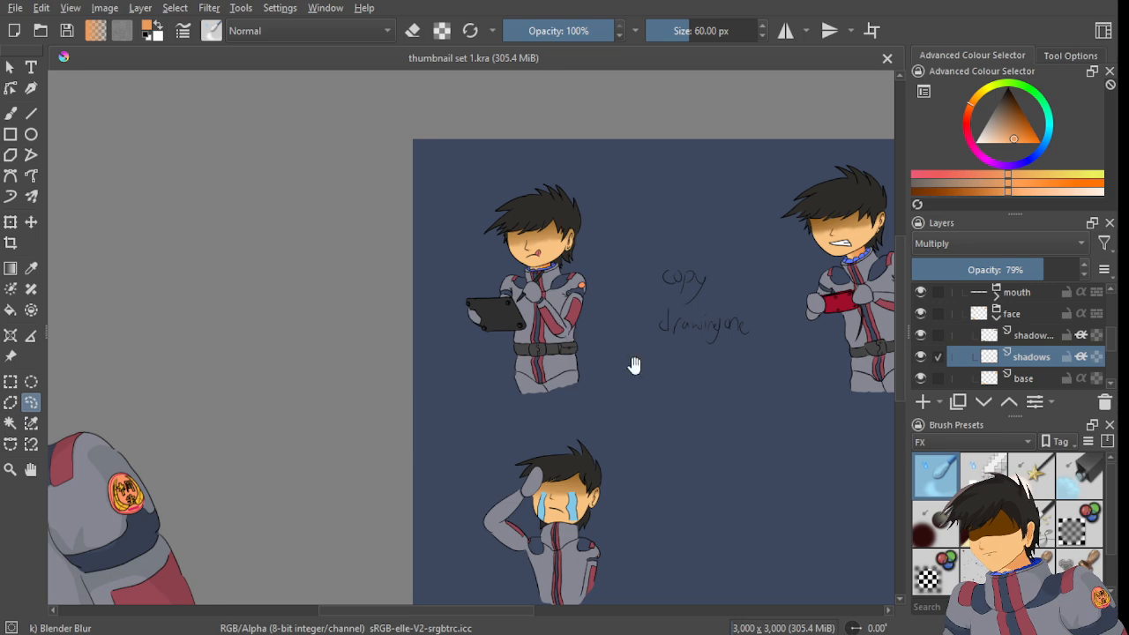
- Look over the three character poses on the sheet, including the collar and hands of the one holding the red controller
left_click_drag(740, 428, 559, 318)
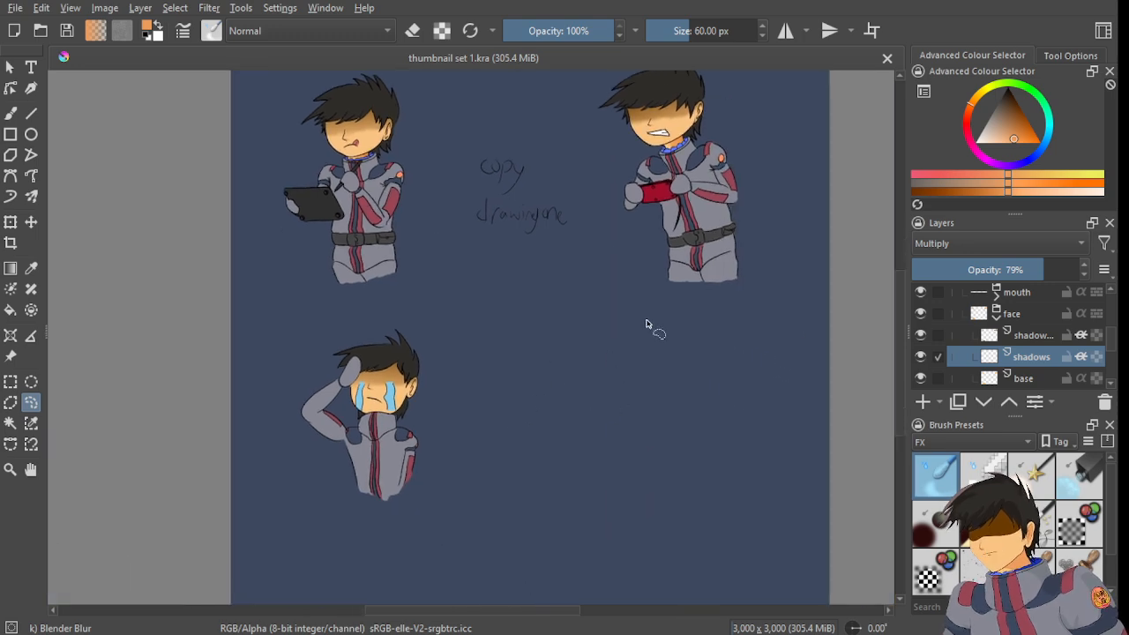
left_click_drag(411, 227, 528, 375)
scroll(625, 231, "up", 1)
scroll(625, 229, "up", 4)
scroll(625, 227, "down", 8)
scroll(584, 311, "up", 1)
scroll(584, 310, "up", 1)
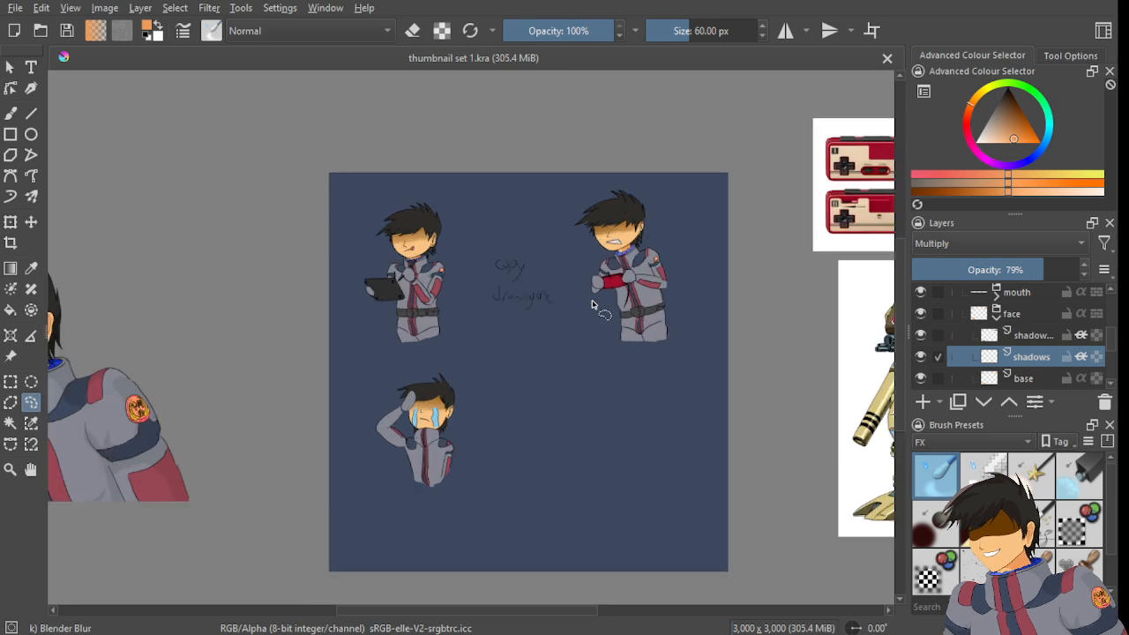
scroll(608, 265, "up", 3)
scroll(617, 252, "down", 3)
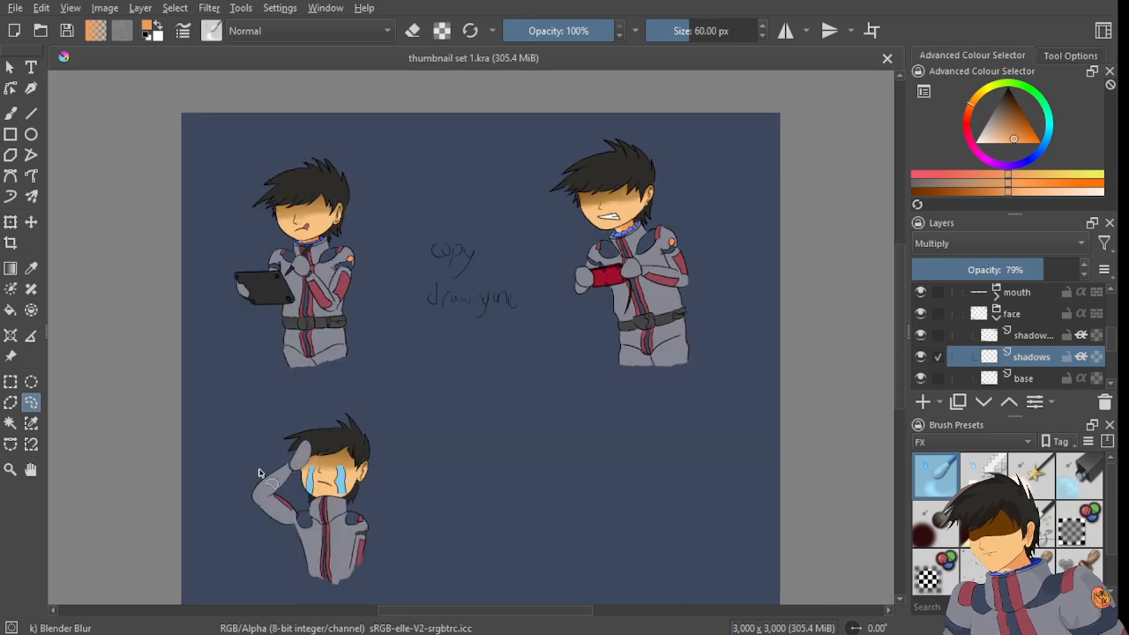
scroll(650, 318, "up", 2)
scroll(706, 249, "up", 1)
scroll(704, 246, "up", 2)
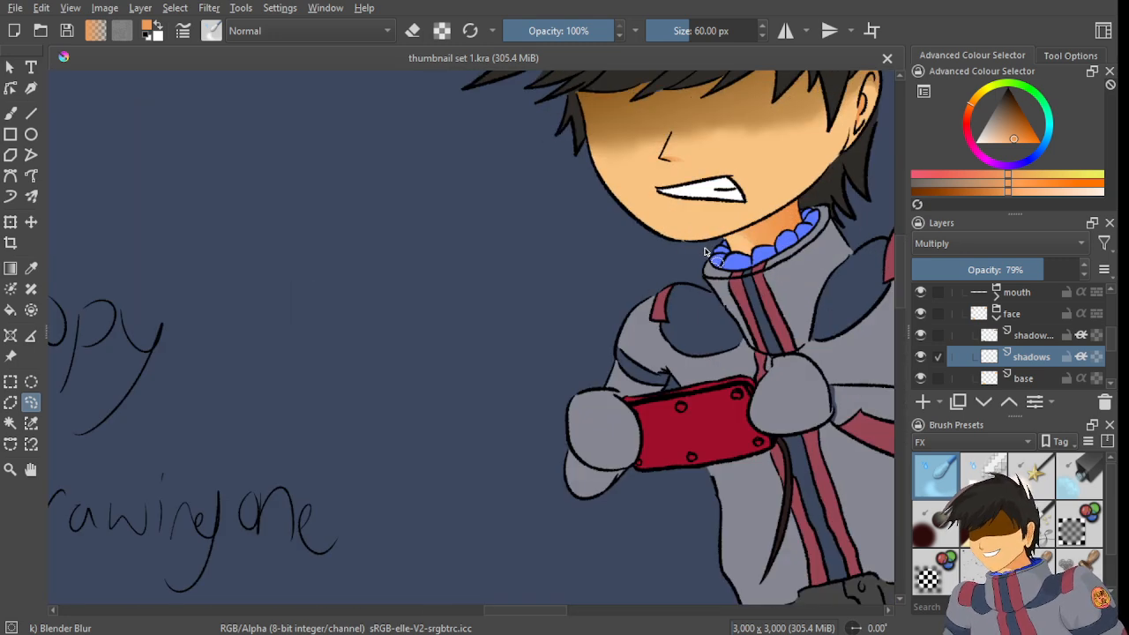
scroll(704, 250, "down", 3)
- Inspect the tablet-holding character's head, suit and belt against the rest of the thumbnail sheet
left_click_drag(330, 359, 560, 398)
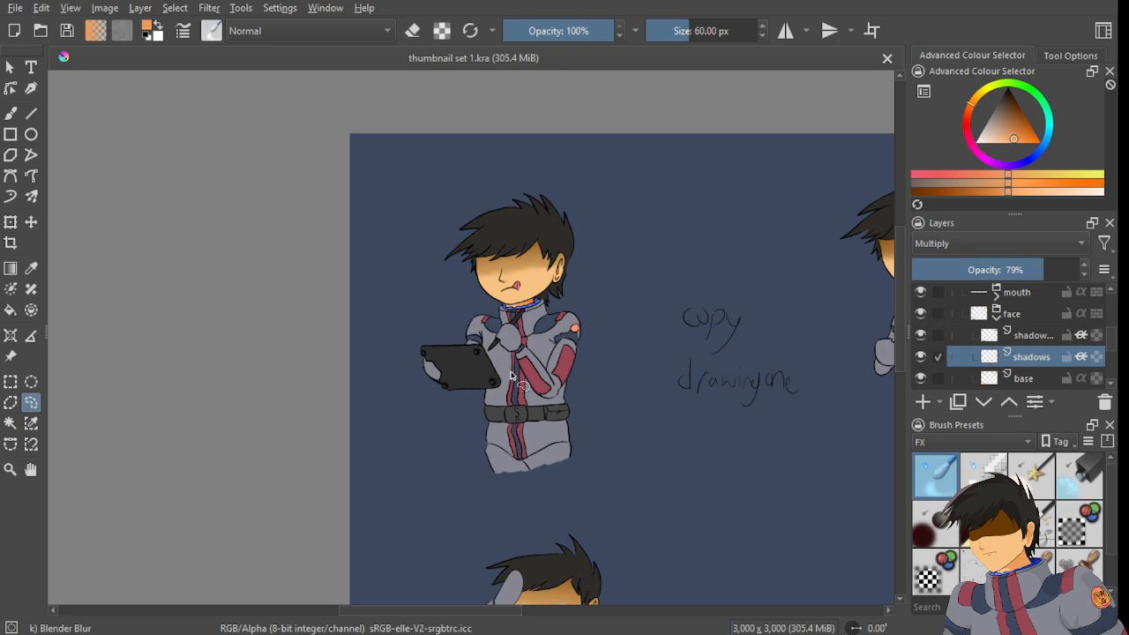
scroll(534, 363, "up", 3)
scroll(522, 406, "down", 2)
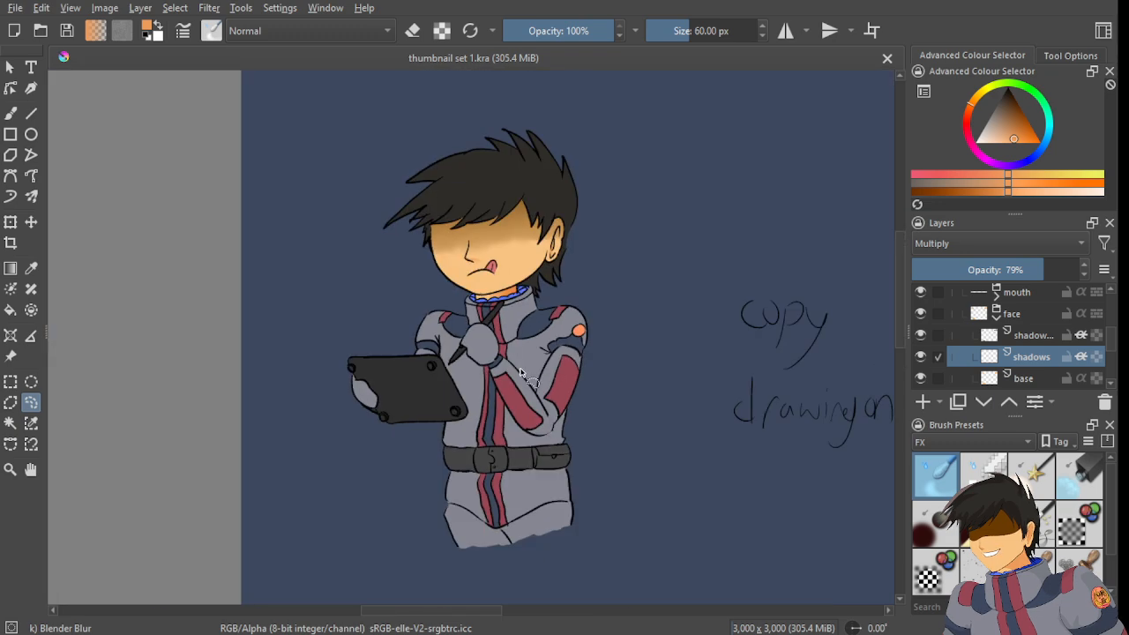
scroll(520, 372, "down", 4)
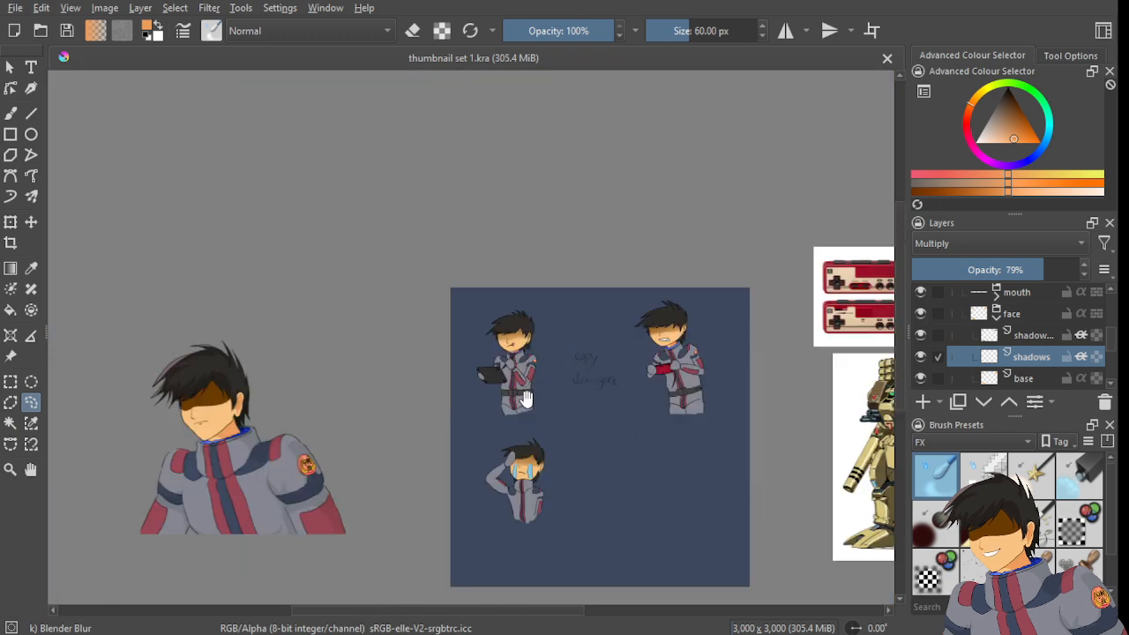
left_click_drag(527, 399, 555, 340)
scroll(554, 261, "up", 2)
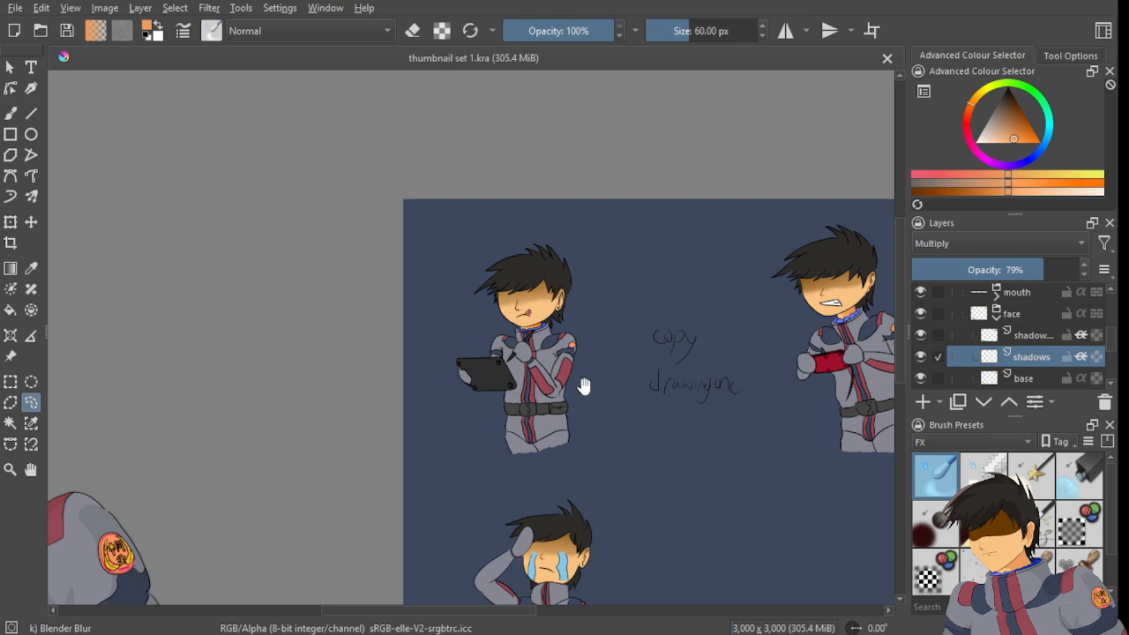
left_click_drag(582, 386, 544, 355)
scroll(463, 165, "up", 3)
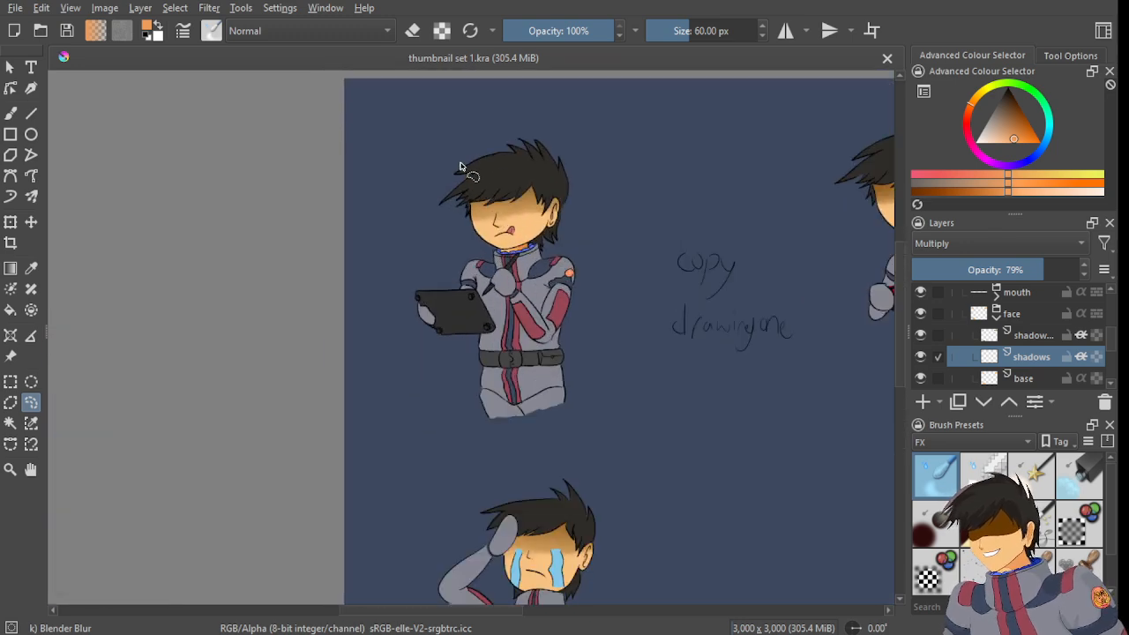
scroll(540, 238, "down", 5)
- Collapse the face layer group so its shadow and base layers are hidden in the layer list
scroll(574, 293, "up", 5)
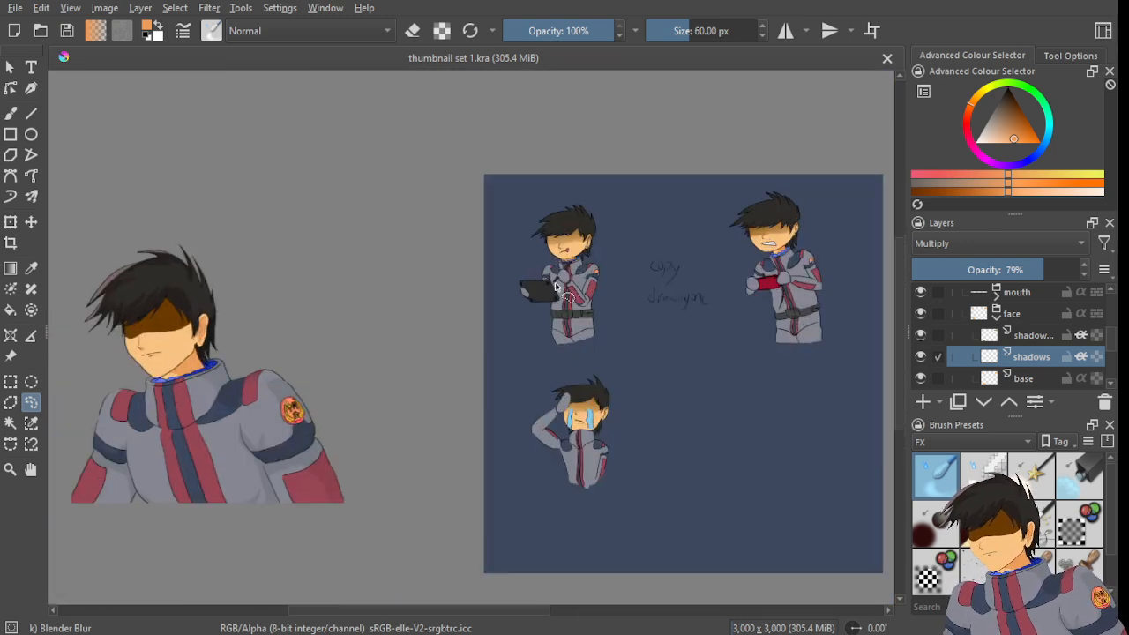
scroll(583, 229, "up", 3)
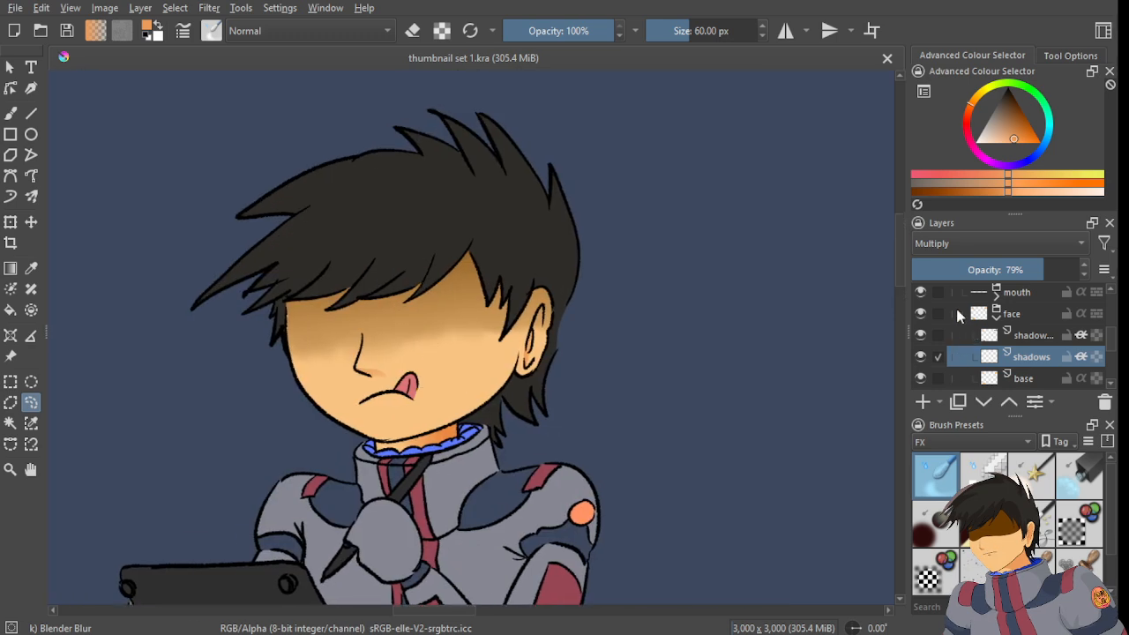
left_click(994, 320)
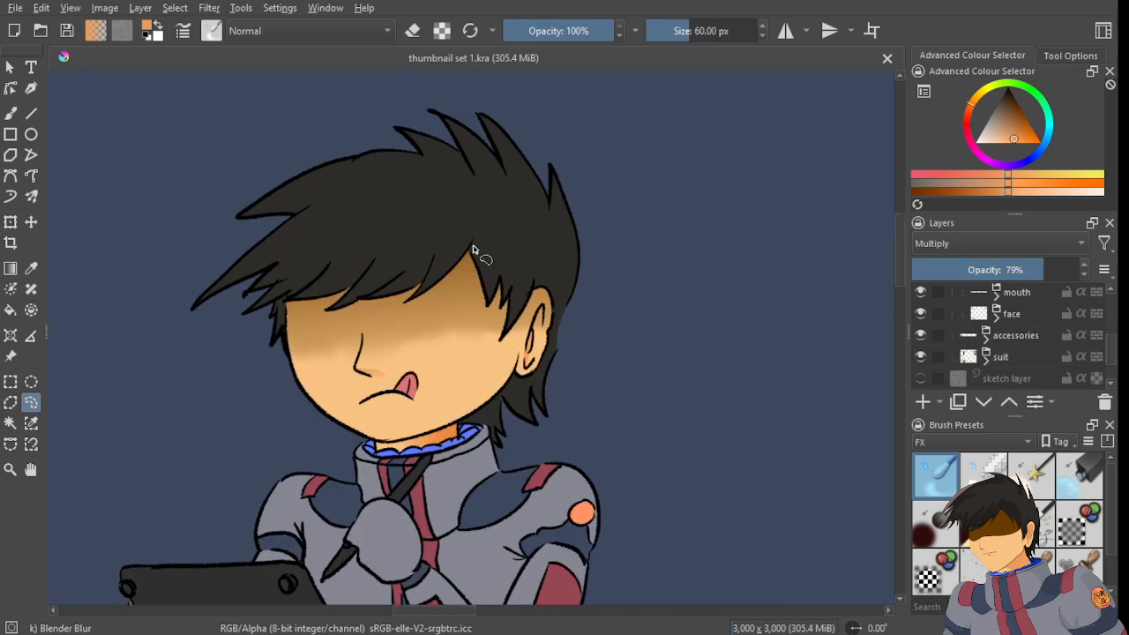
- Compare the character holding the red controller with the tablet-holding character and the game controller reference
scroll(475, 253, "down", 3)
left_click_drag(618, 321, 365, 382)
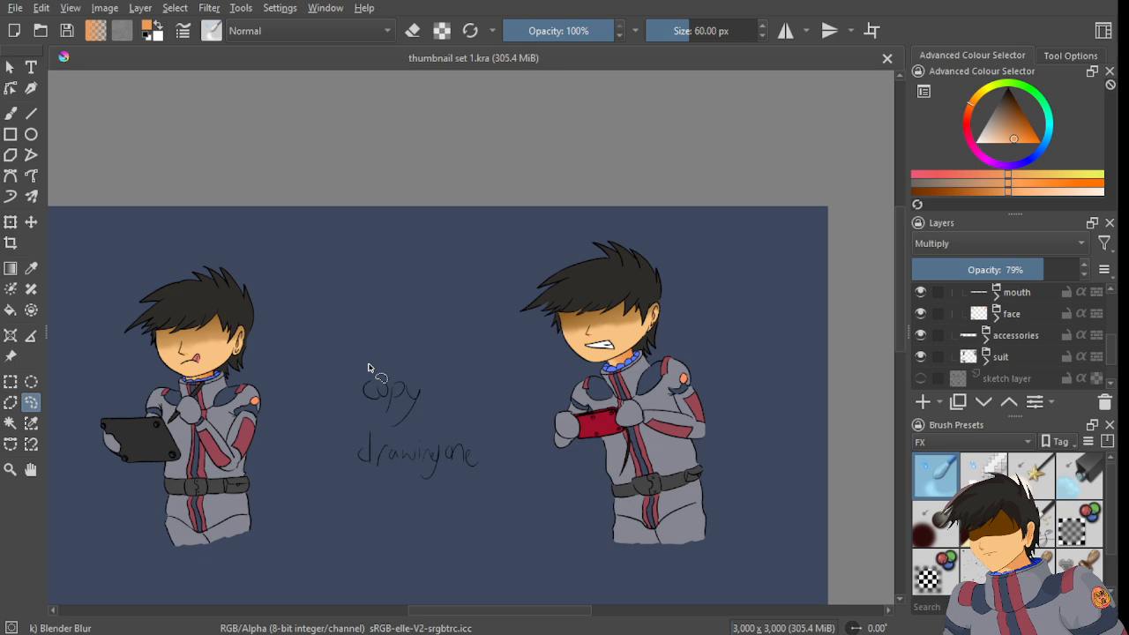
scroll(507, 415, "down", 2)
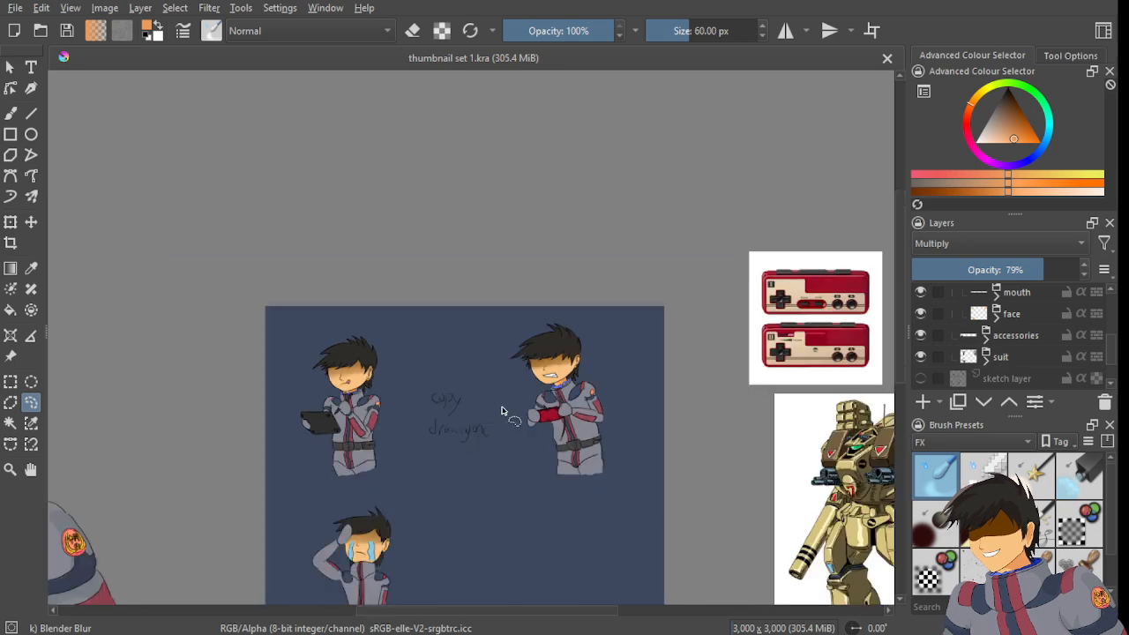
left_click_drag(441, 542, 488, 375)
scroll(632, 251, "up", 4)
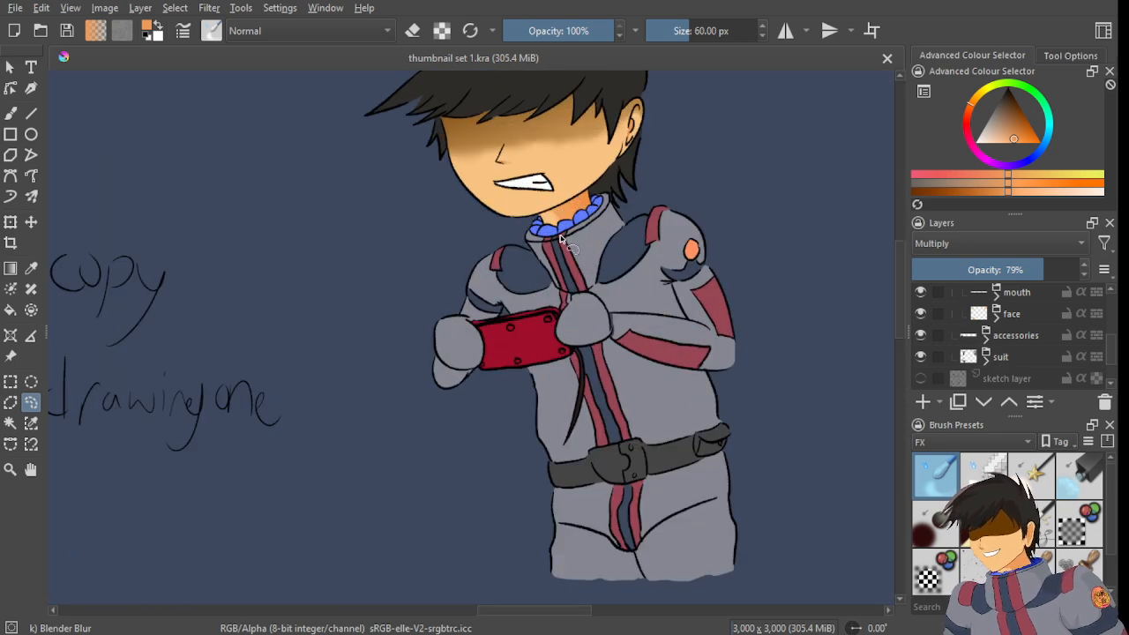
left_click_drag(252, 263, 522, 420)
scroll(359, 309, "down", 2)
left_click_drag(151, 418, 352, 309)
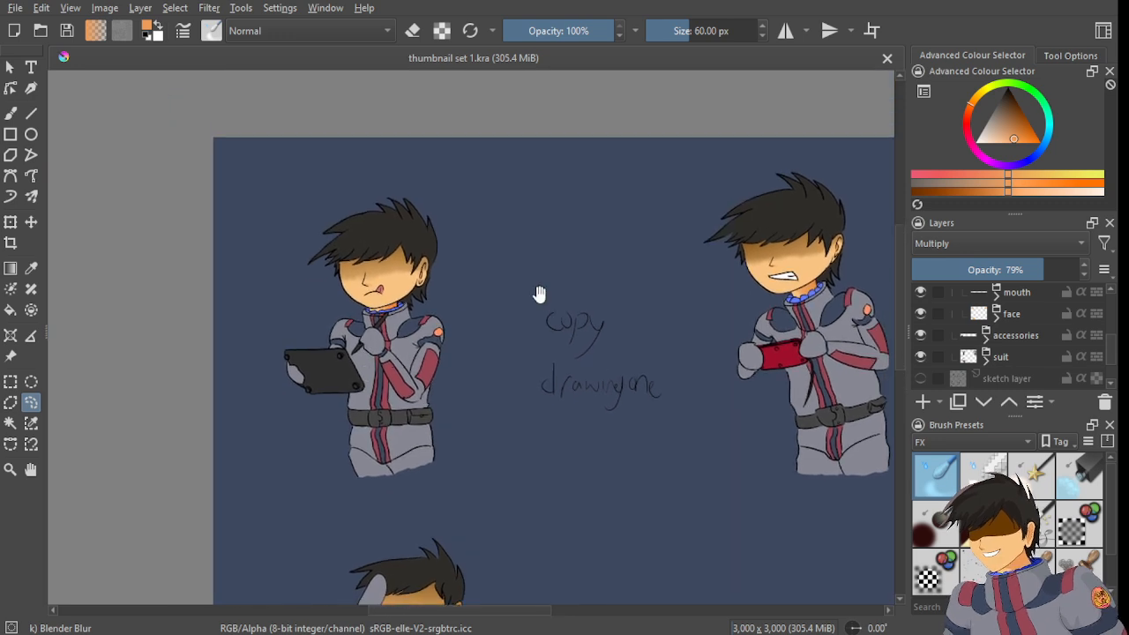
left_click_drag(542, 295, 365, 327)
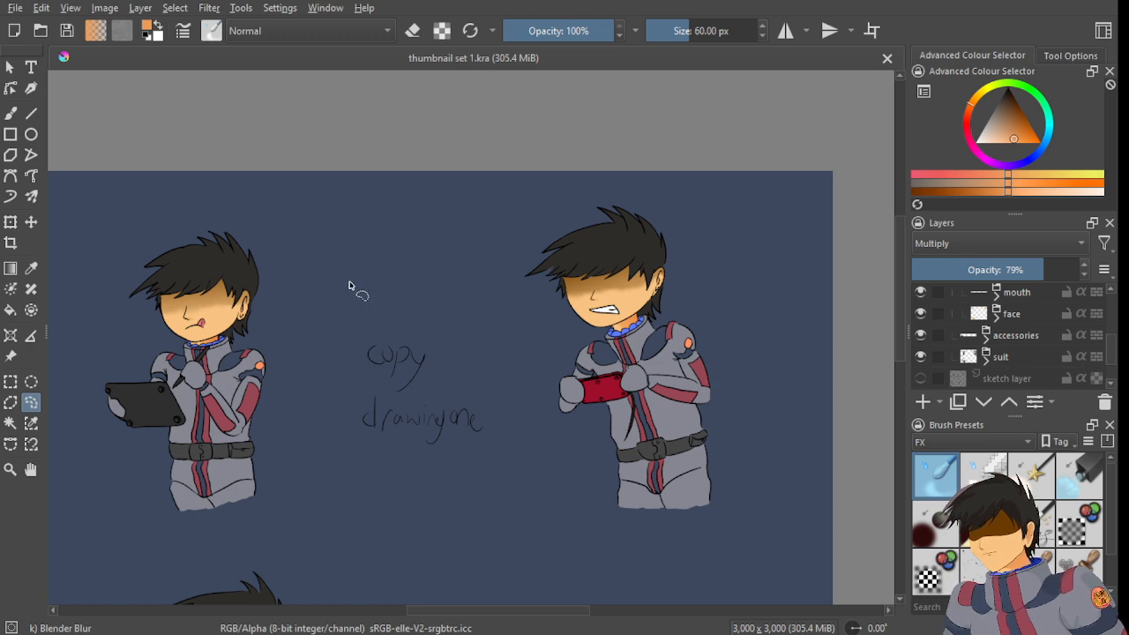
mouse_move(357, 307)
left_mouse_down()
mouse_move(630, 172)
mouse_move(516, 265)
left_mouse_up()
left_click_drag(374, 335, 449, 280)
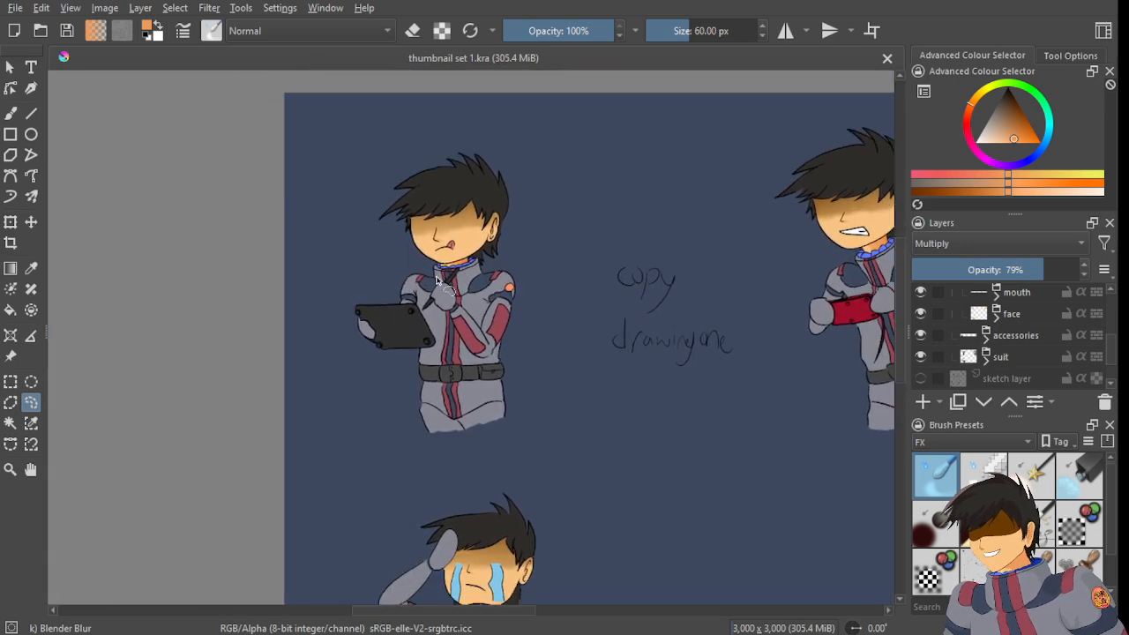
- Examine the face and hair of the tablet-holding, gritted-teeth and crying characters one after another
scroll(450, 258, "up", 4)
scroll(463, 221, "down", 4)
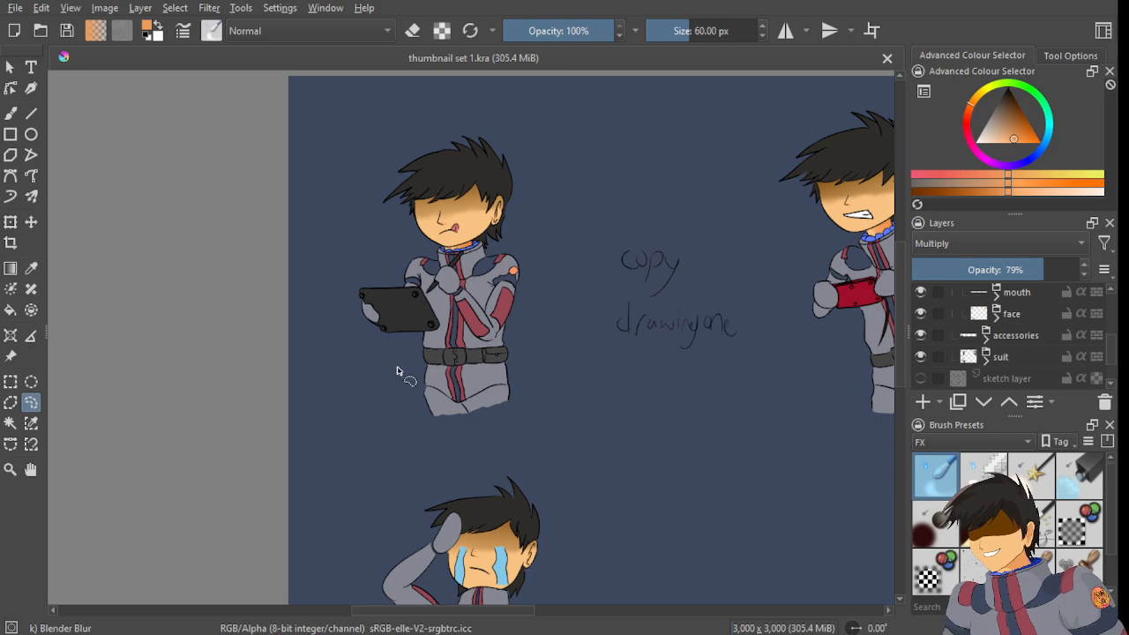
scroll(424, 416, "up", 3)
scroll(478, 189, "down", 4)
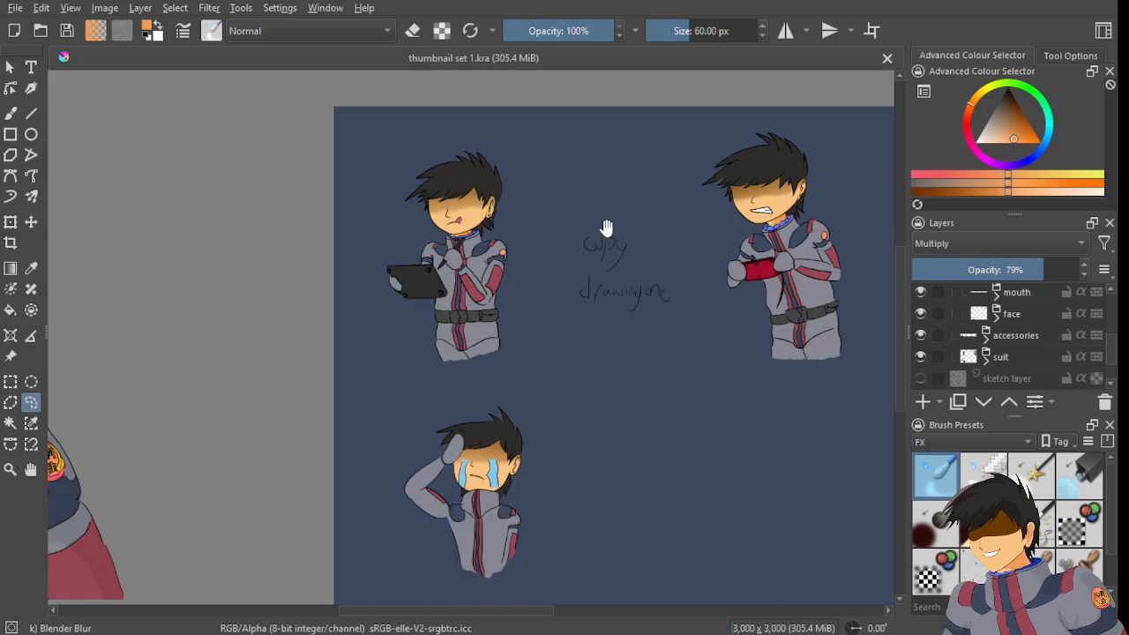
left_click_drag(607, 229, 330, 286)
scroll(477, 230, "up", 5)
scroll(415, 264, "down", 2)
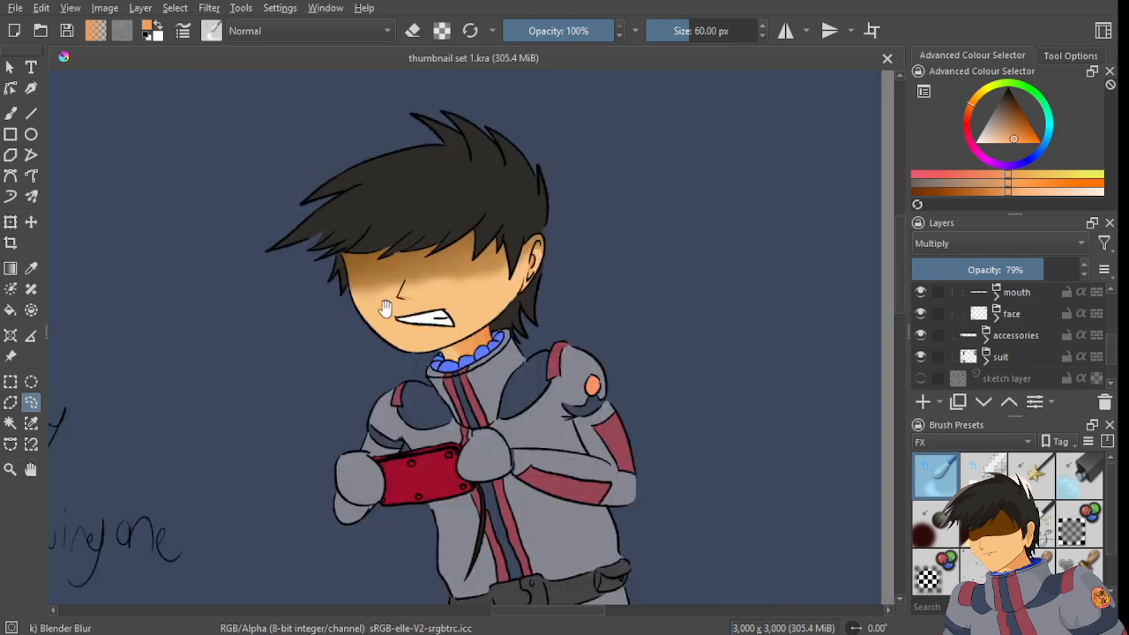
scroll(386, 308, "down", 4)
scroll(423, 304, "up", 4)
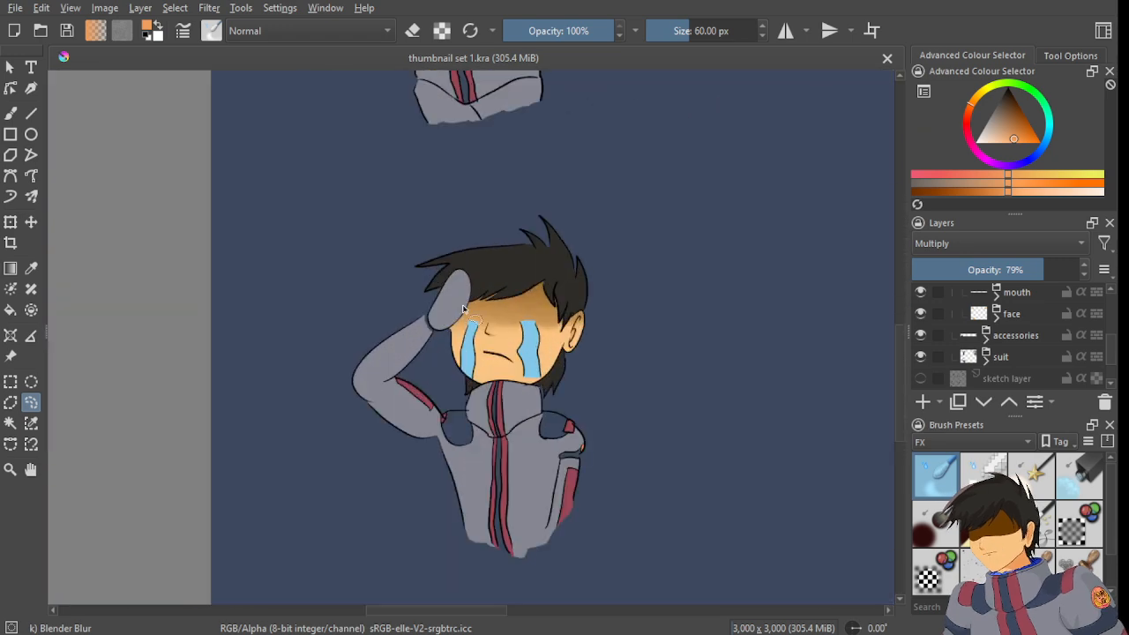
scroll(462, 308, "down", 4)
left_click_drag(491, 308, 212, 568)
scroll(593, 322, "up", 6)
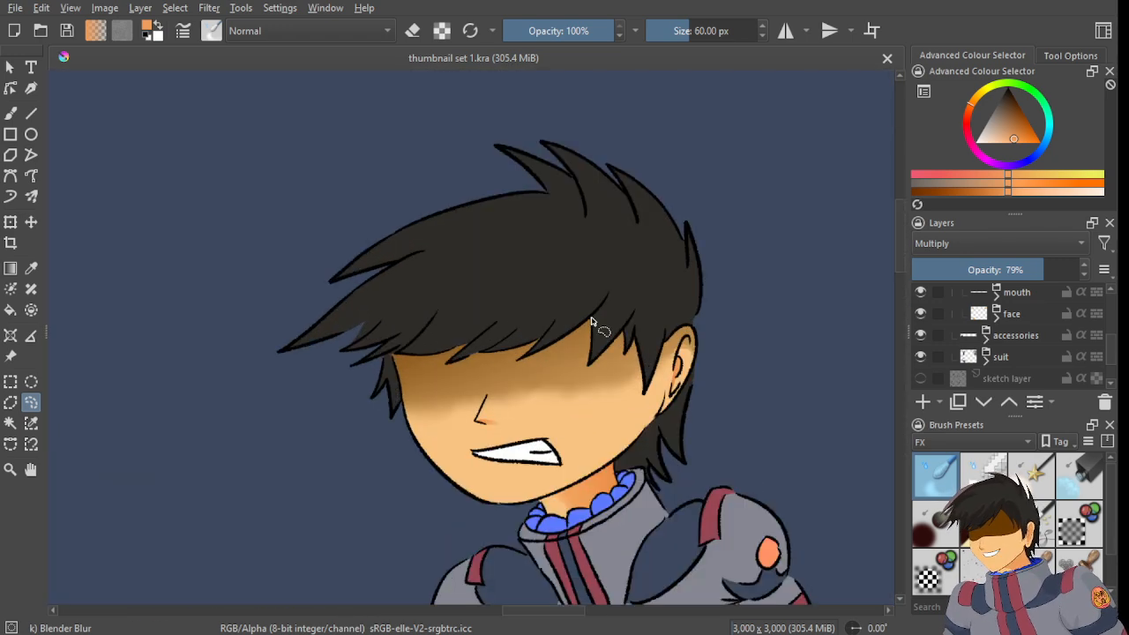
- Examine the tablet-holding character's face shading and flat hair up close, and review the whole sheet with the portrait
scroll(592, 322, "down", 6)
left_click_drag(456, 403, 537, 342)
scroll(560, 301, "up", 6)
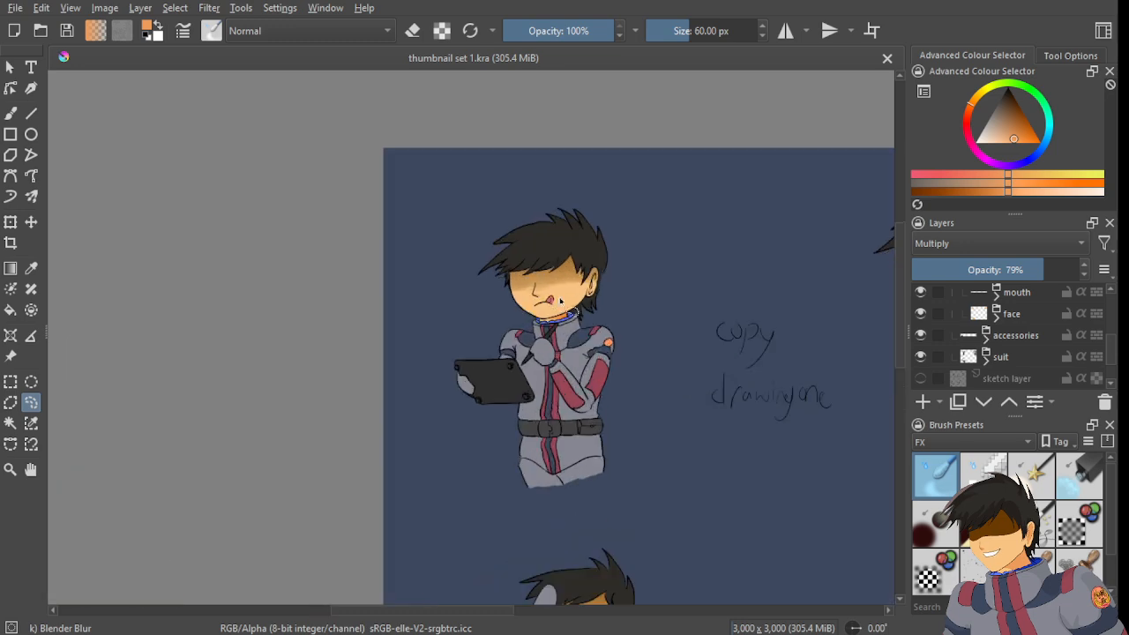
scroll(560, 301, "up", 3)
scroll(582, 264, "up", 2)
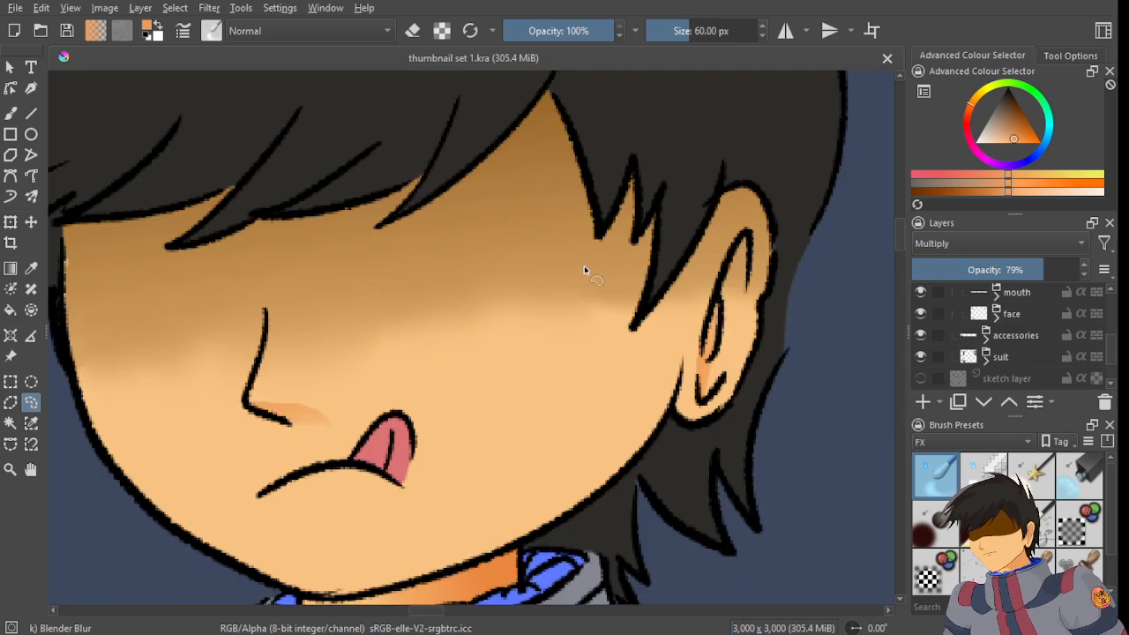
scroll(584, 263, "down", 7)
scroll(584, 264, "up", 6)
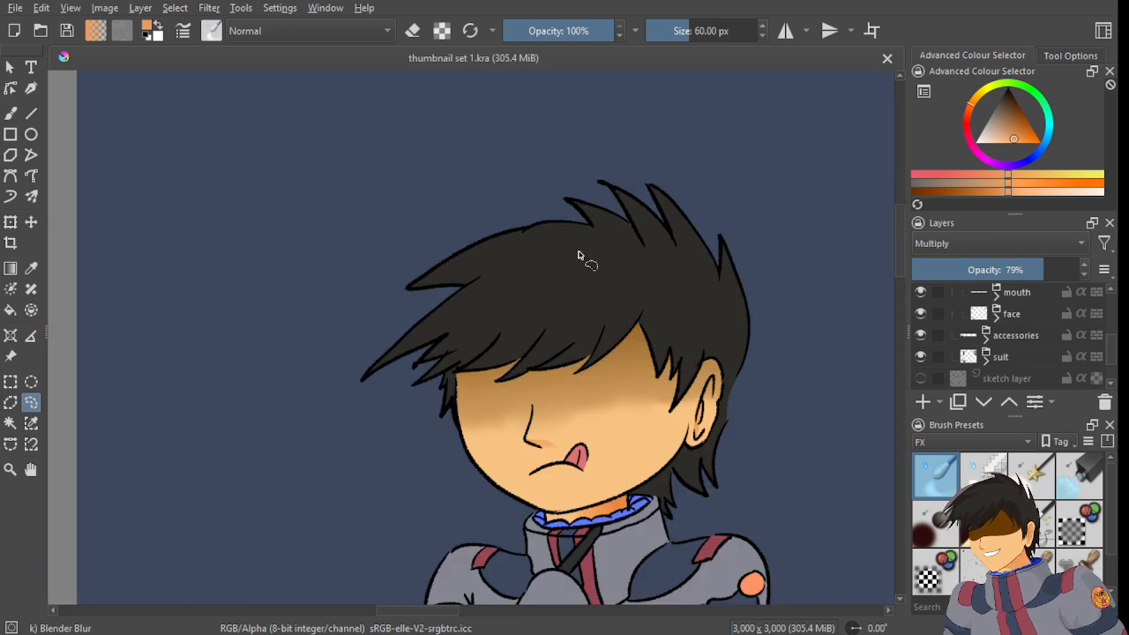
scroll(580, 256, "down", 5)
left_click_drag(544, 263, 547, 258)
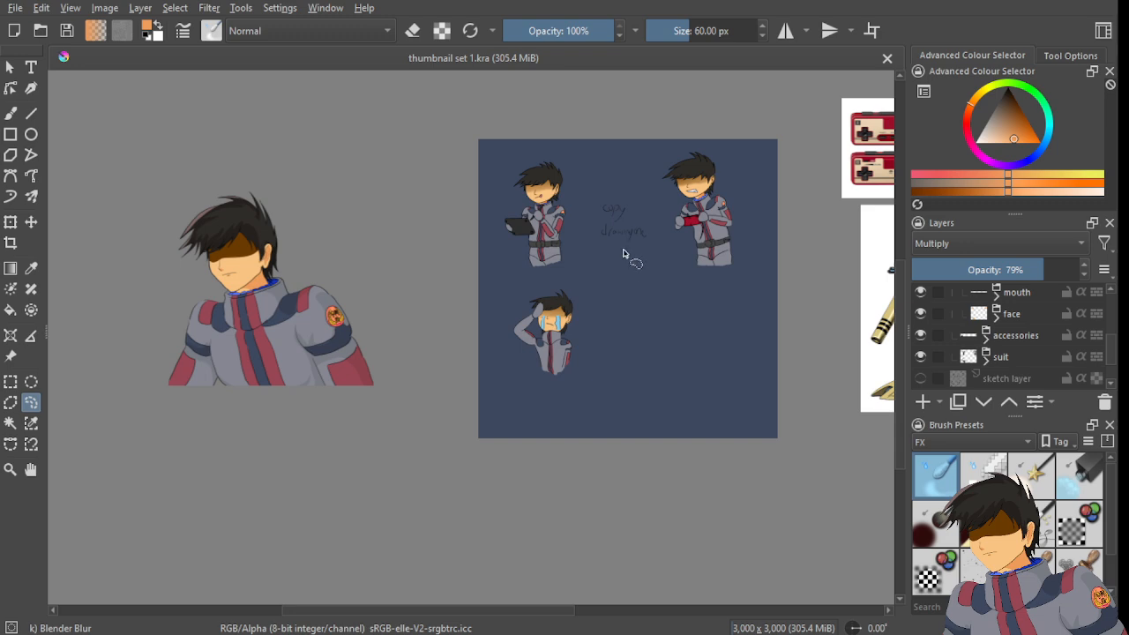
- Compare the tablet-holding character with the one holding the red controller, examine the face shading, and review the whole sheet beside the portrait
scroll(543, 198, "up", 5)
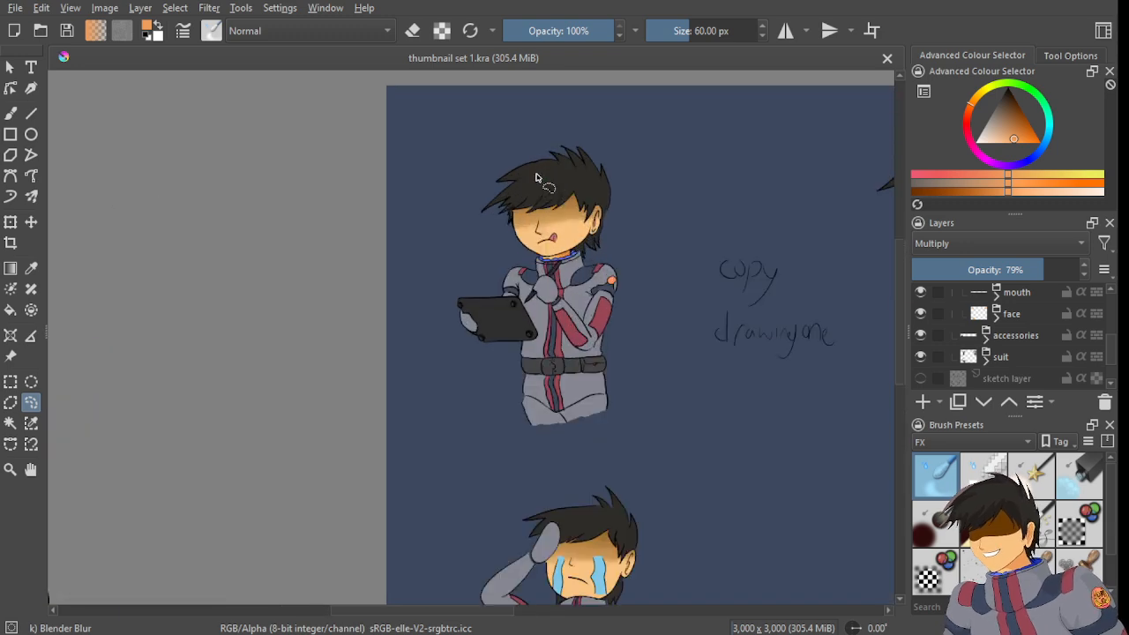
scroll(1012, 340, "down", 2)
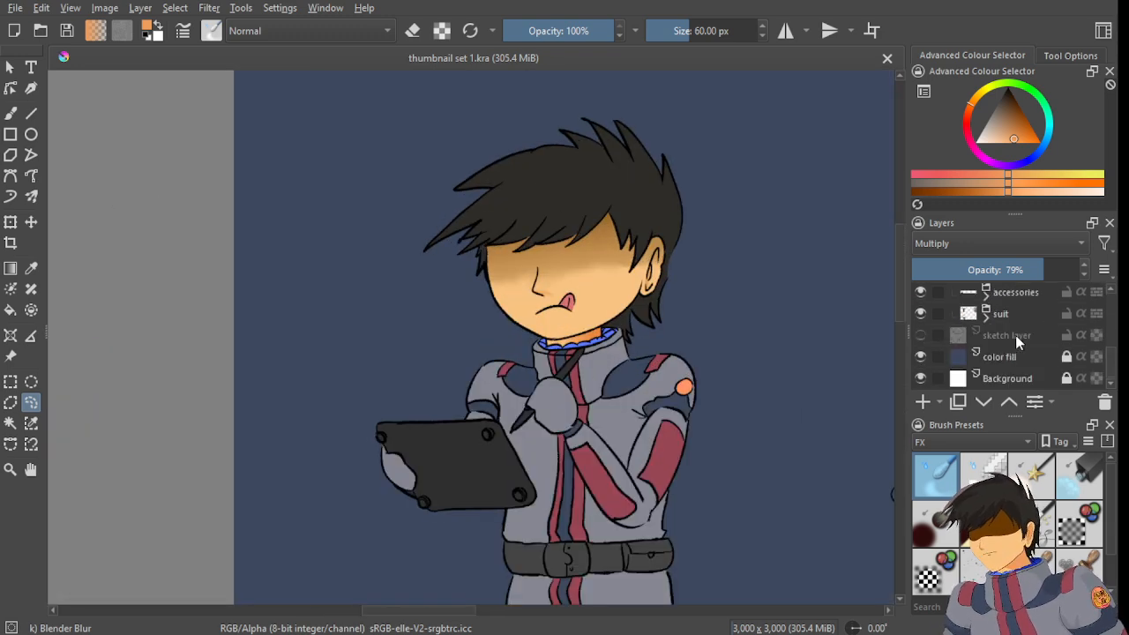
mouse_move(709, 307)
left_mouse_down()
mouse_move(266, 335)
mouse_move(362, 323)
mouse_move(353, 319)
left_mouse_up()
scroll(392, 318, "down", 2)
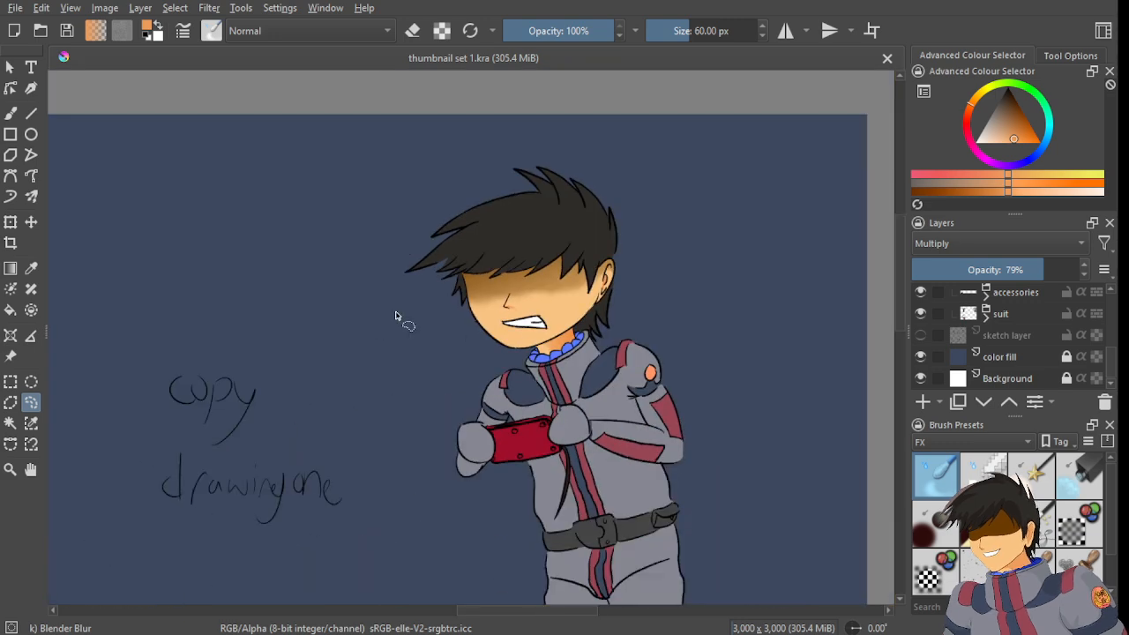
left_click_drag(338, 438, 541, 383)
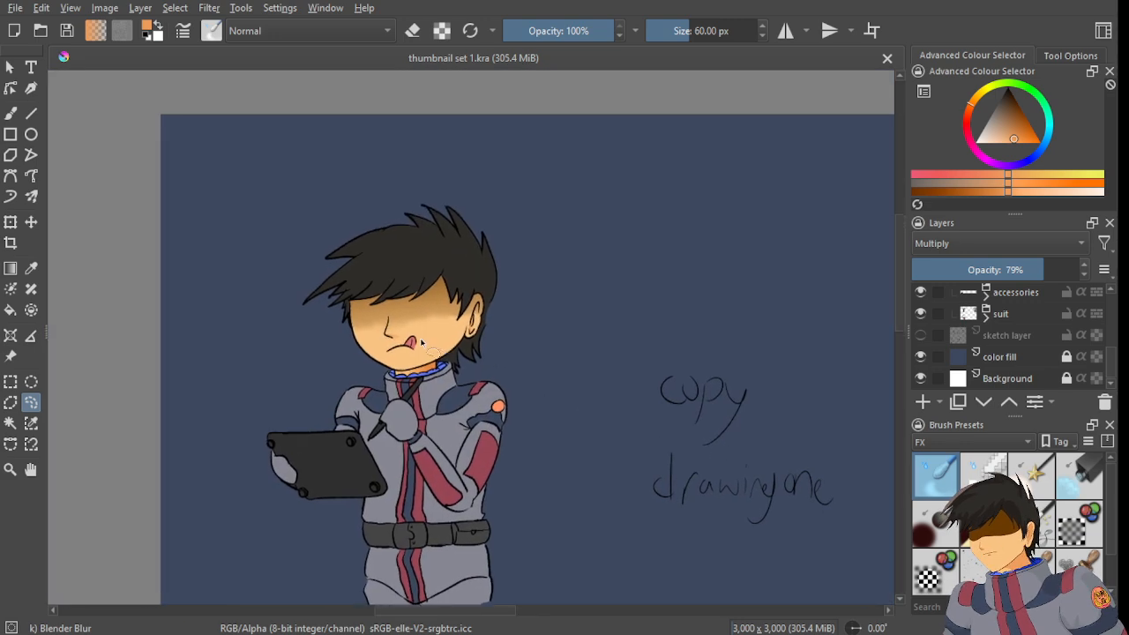
scroll(424, 325, "up", 3)
scroll(424, 324, "up", 2)
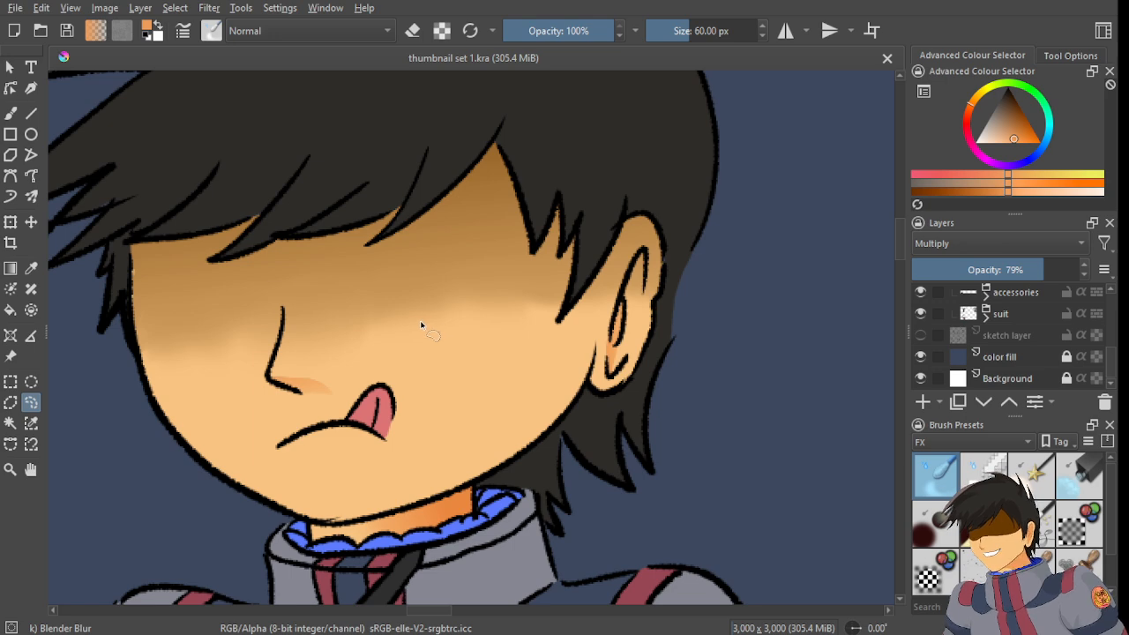
scroll(420, 324, "down", 6)
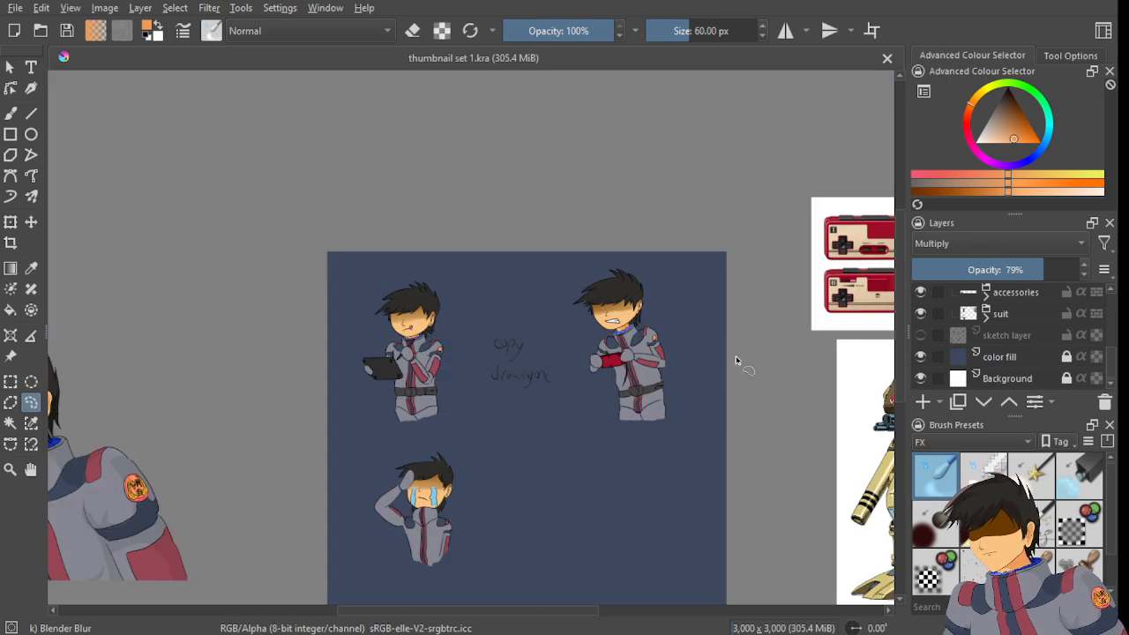
scroll(688, 308, "up", 4)
scroll(657, 404, "down", 5)
left_click_drag(477, 476, 578, 281)
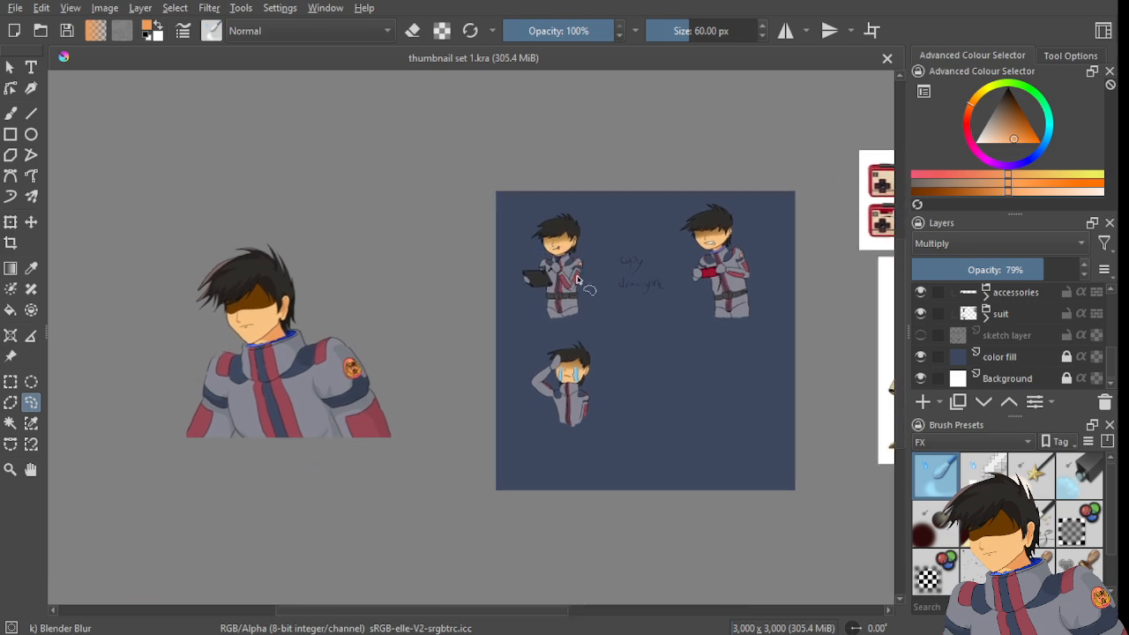
- Examine the tablet-holding character's suit, belt and arms, followed by its face shading and flat hair
scroll(578, 281, "up", 4)
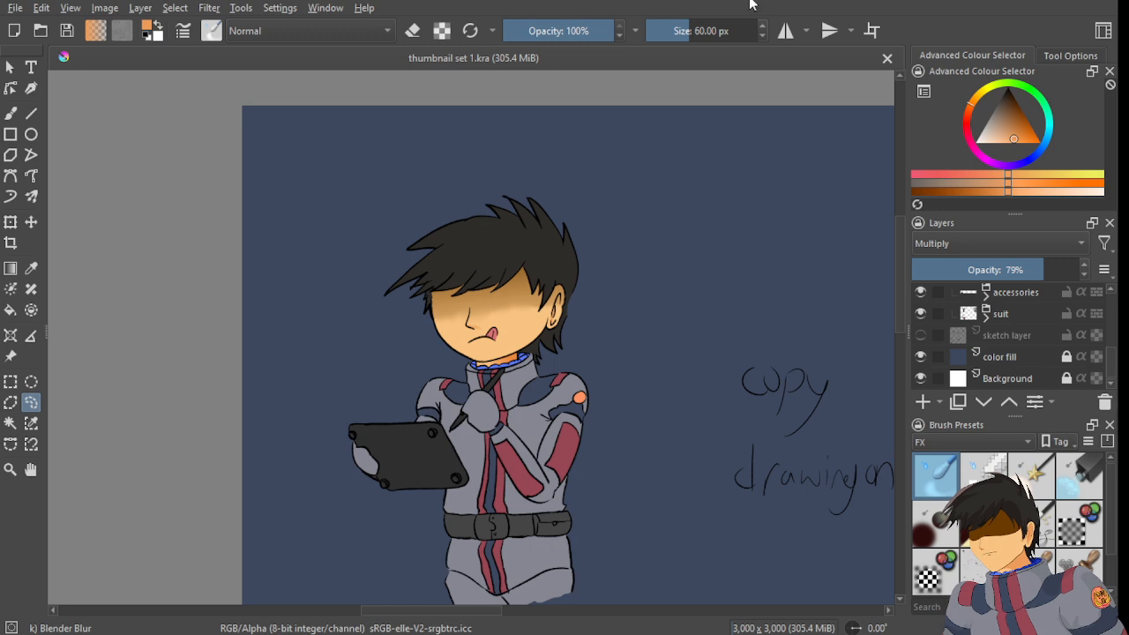
left_click_drag(505, 381, 519, 226)
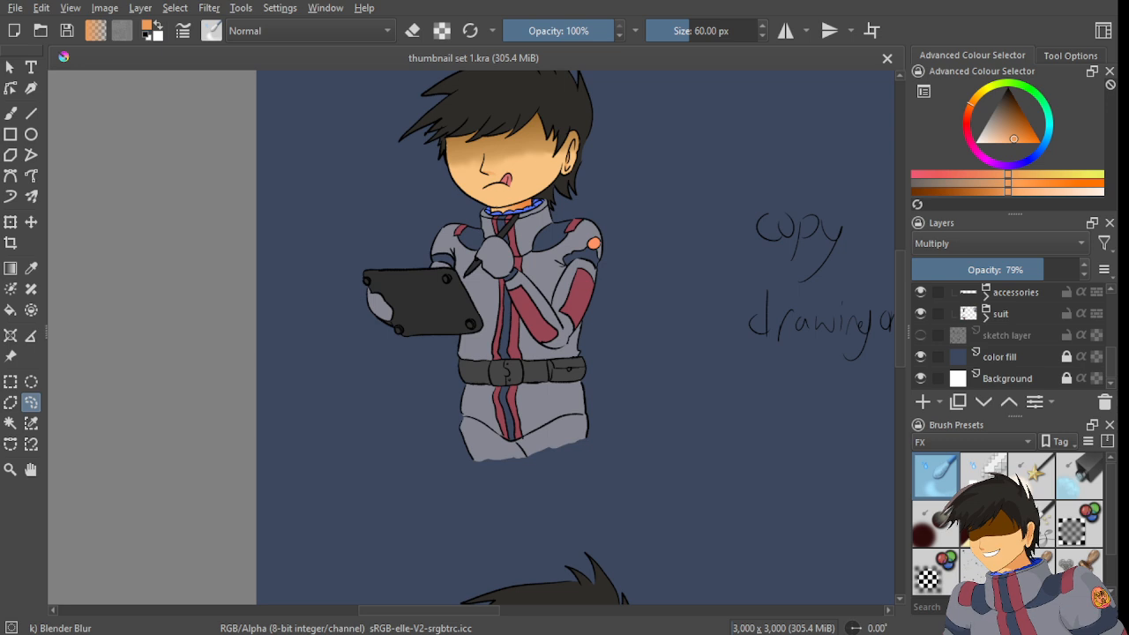
scroll(529, 231, "up", 1)
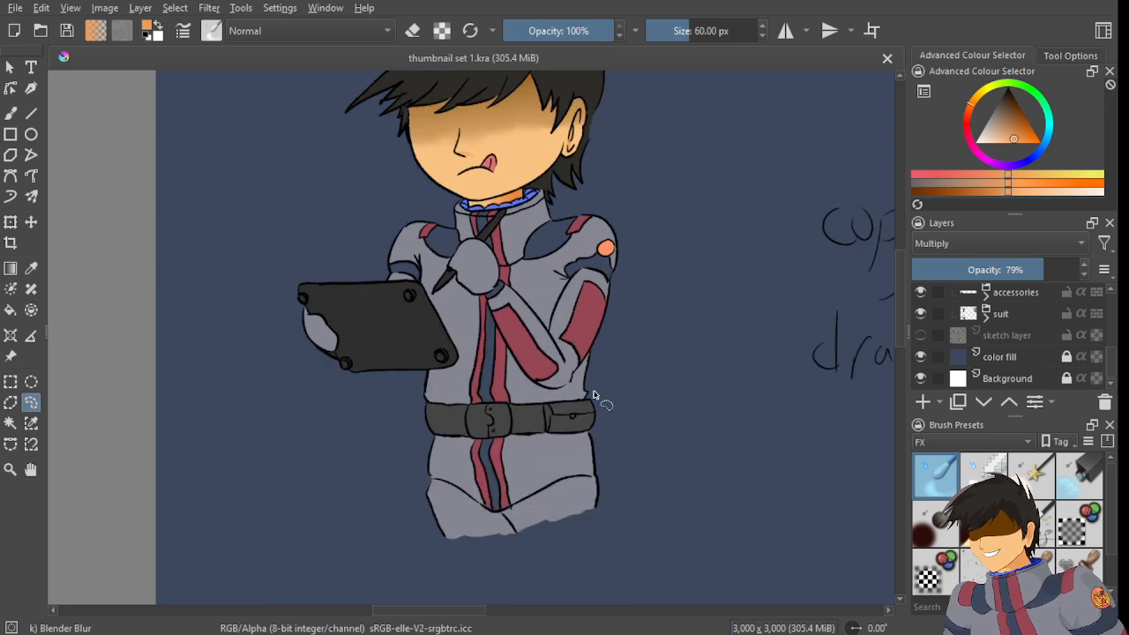
scroll(540, 283, "down", 3)
left_click_drag(555, 339, 526, 410)
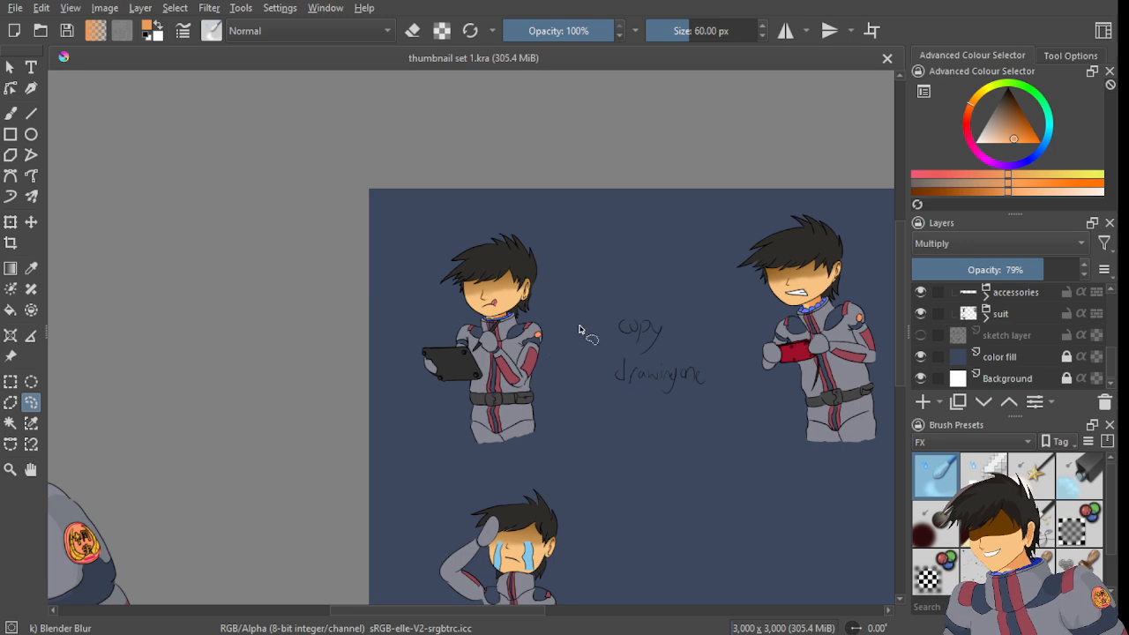
scroll(579, 330, "up", 4)
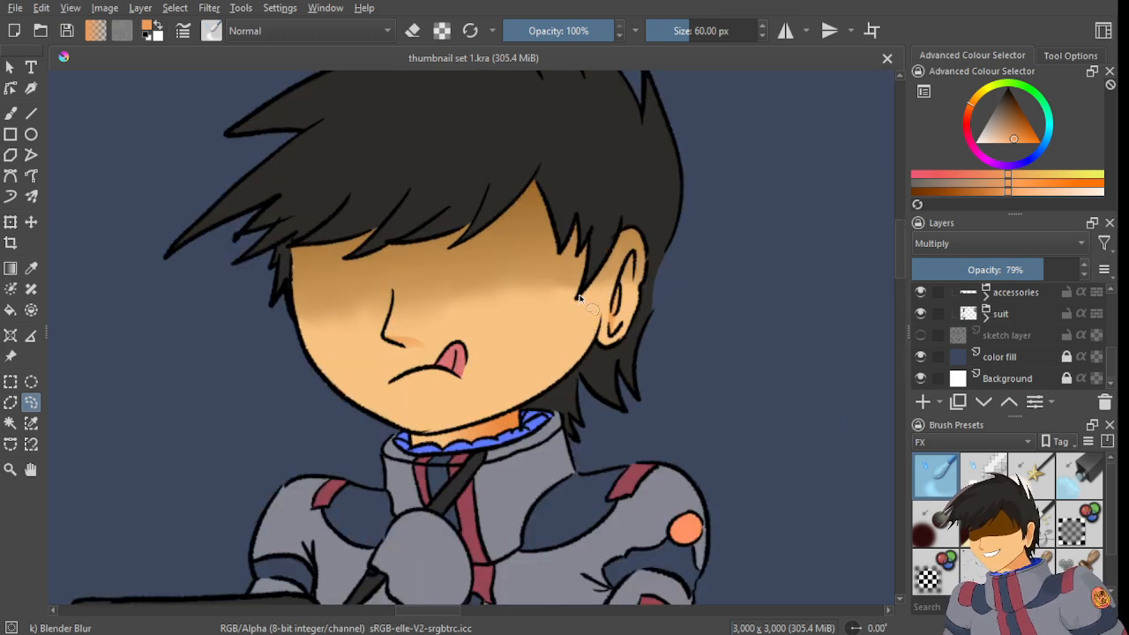
scroll(579, 298, "down", 1)
scroll(1019, 340, "up", 3)
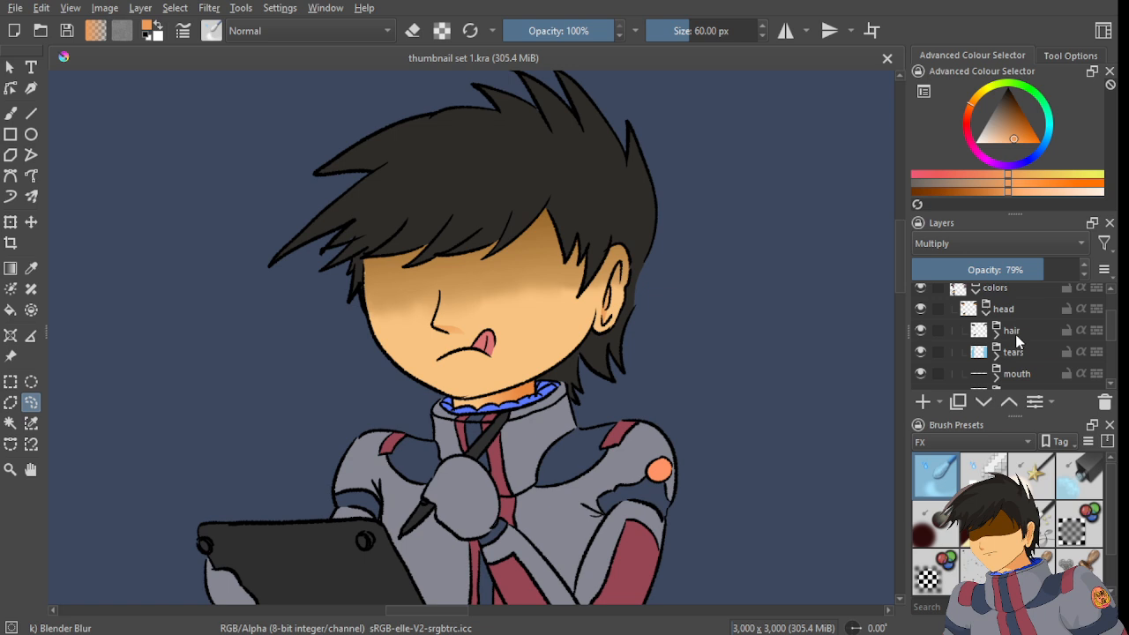
scroll(1005, 335, "down", 1)
scroll(999, 330, "up", 1)
left_click_drag(672, 318, 584, 308)
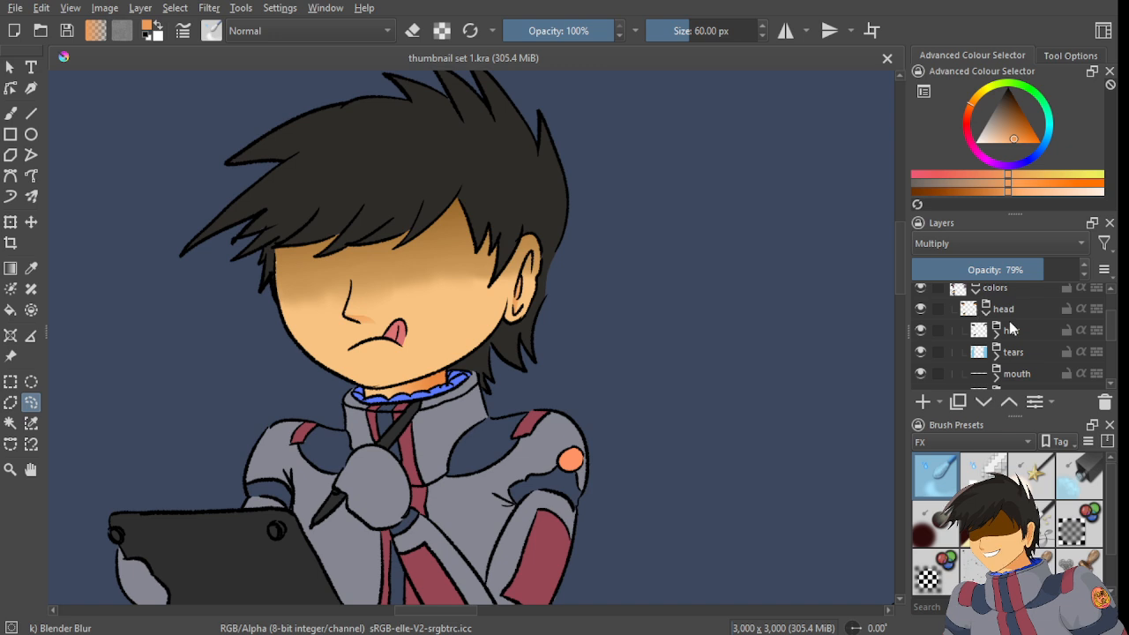
- Compare the gritted-teeth character's face and ear shading with the face and neck of the tablet-holding character
key("minus")
key("minus")
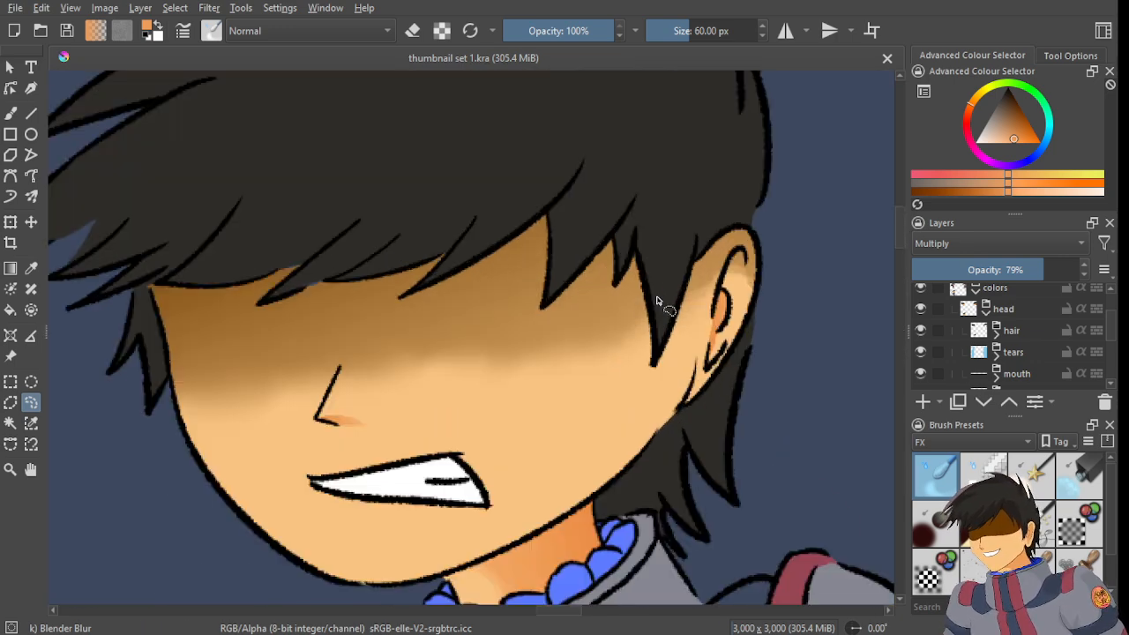
scroll(656, 298, "up", 1)
scroll(646, 308, "down", 5)
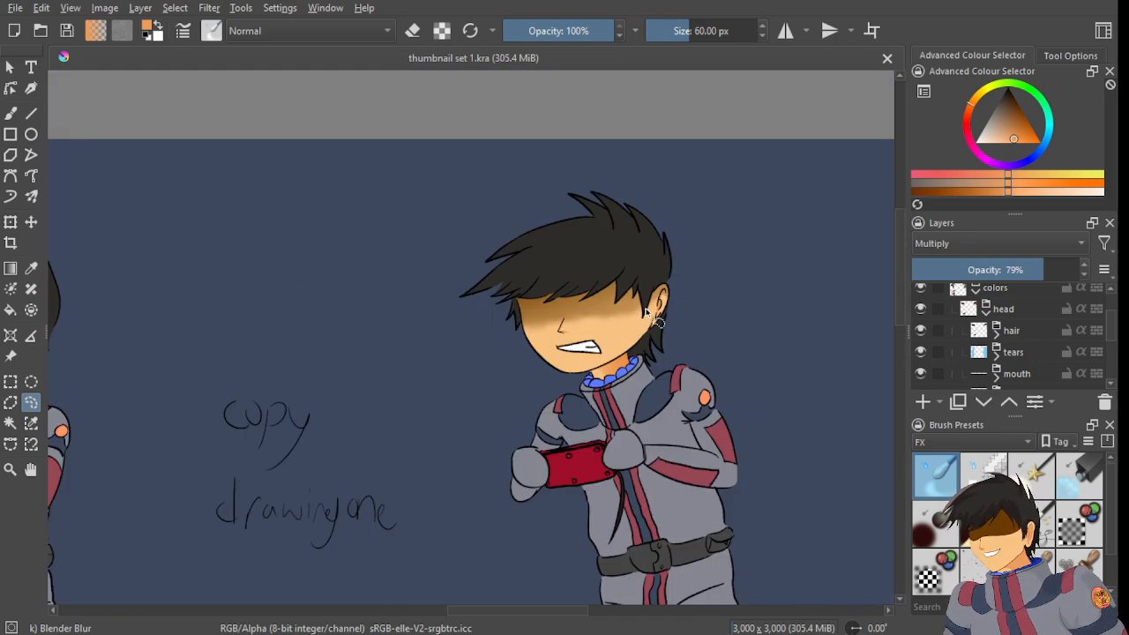
left_click_drag(315, 472, 667, 315)
scroll(482, 290, "down", 2)
scroll(481, 293, "up", 5)
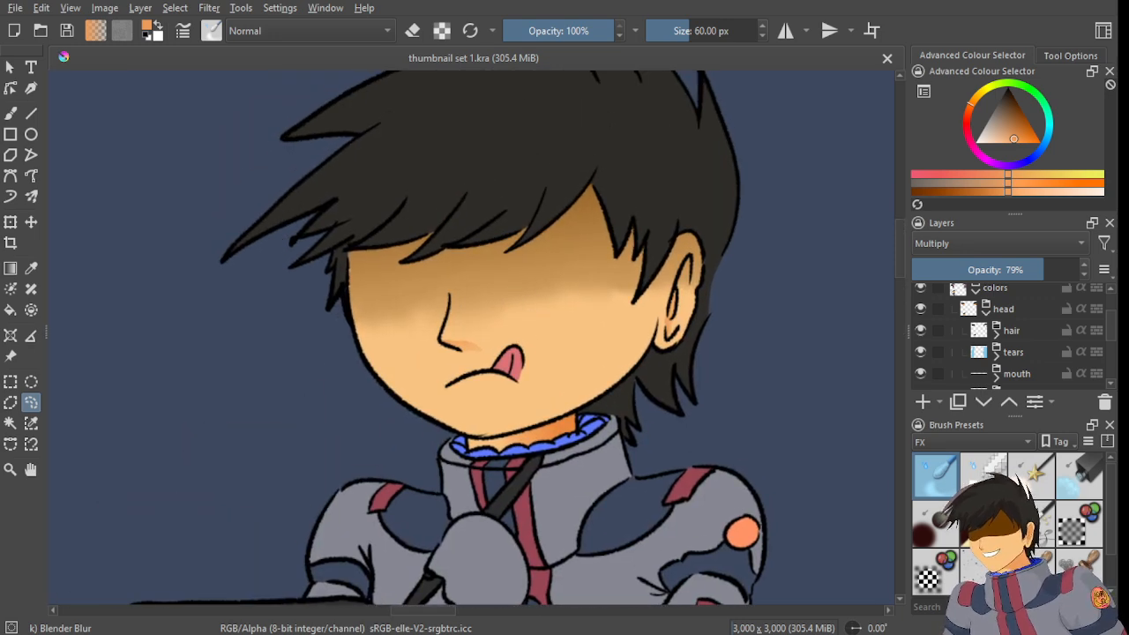
scroll(521, 114, "down", 1)
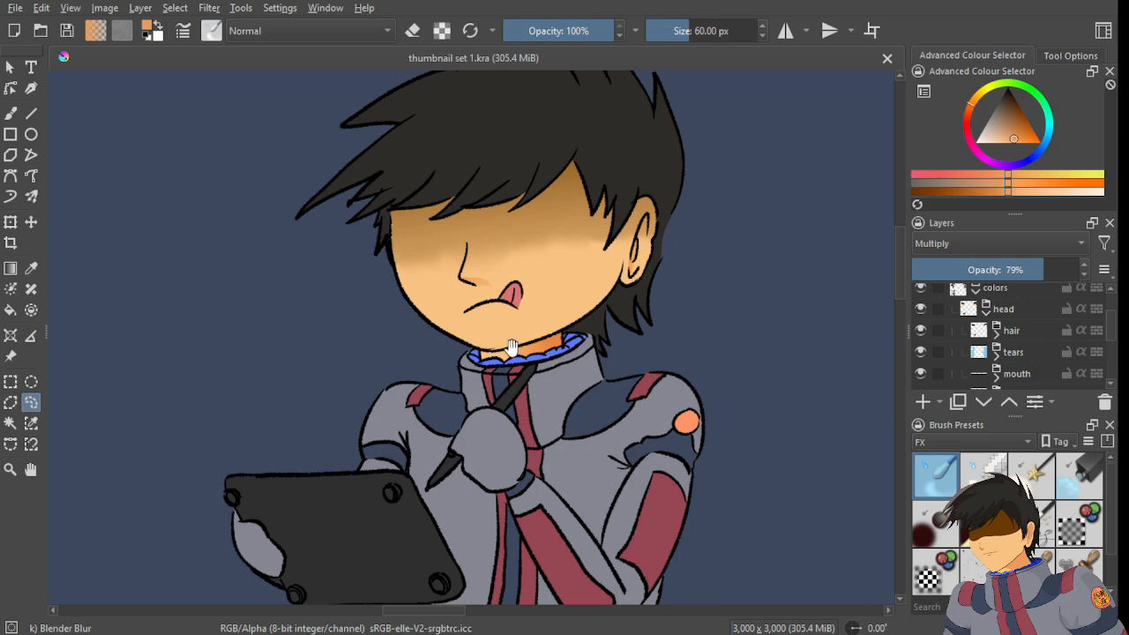
scroll(511, 353, "down", 1)
scroll(494, 362, "up", 2)
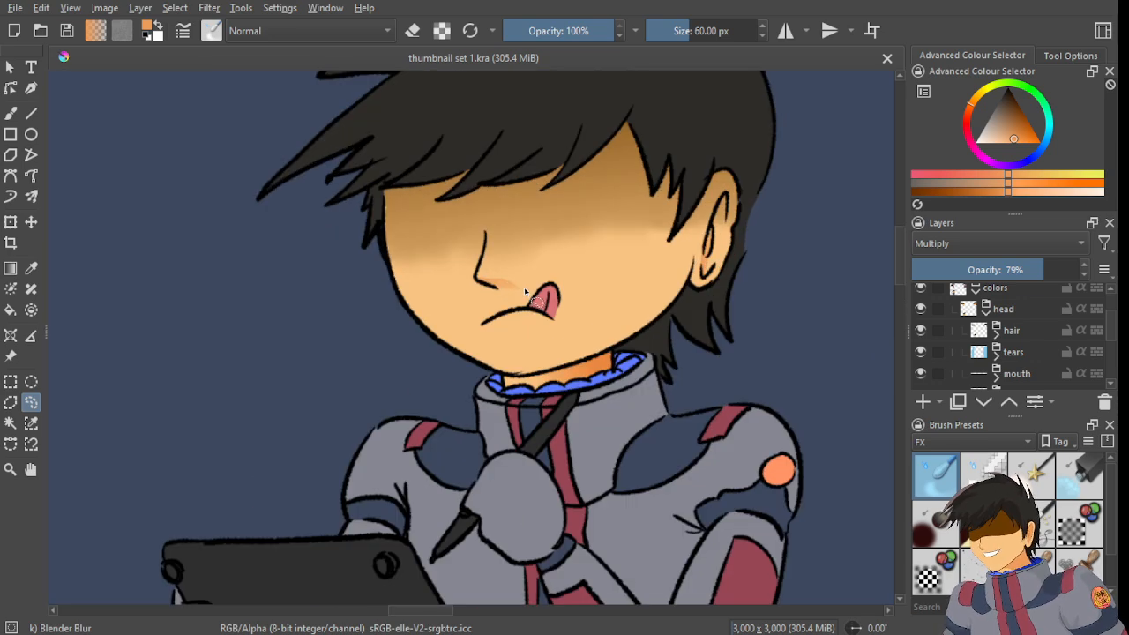
scroll(556, 261, "down", 2)
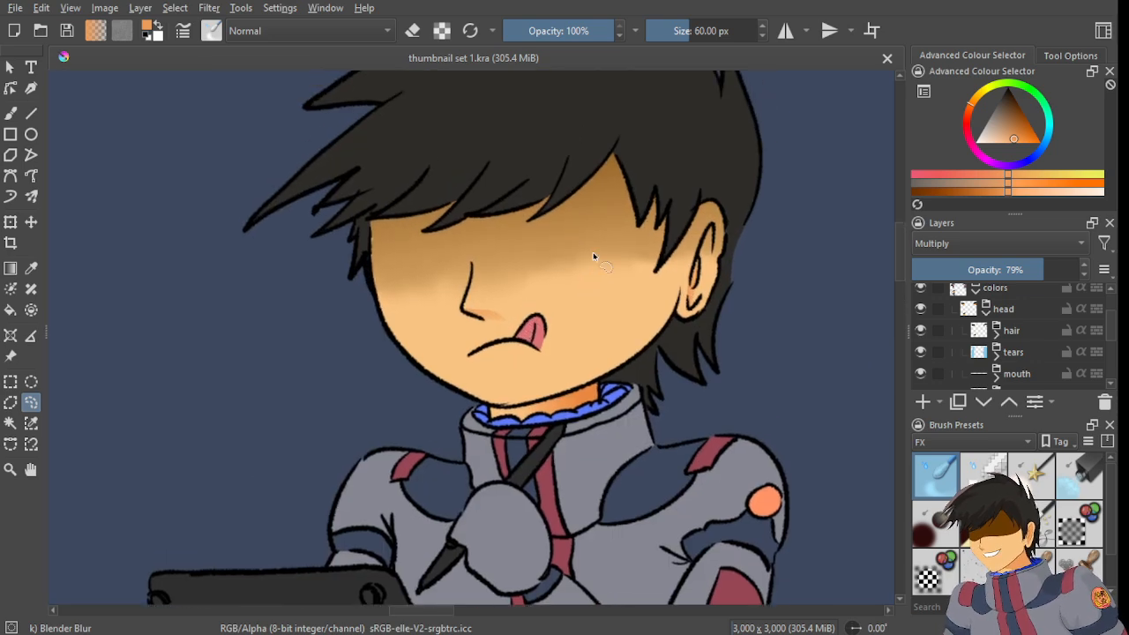
scroll(601, 237, "up", 2)
scroll(601, 237, "down", 3)
left_click_drag(582, 257, 578, 308)
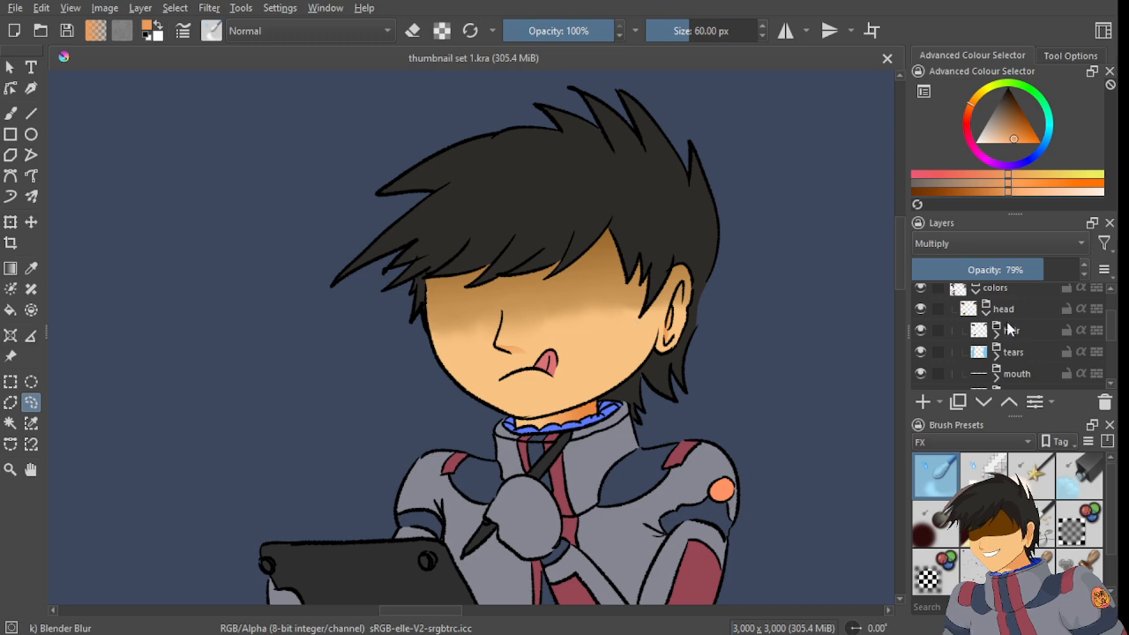
- Examine the crying character's tears, face shading, collar and raised arm up close
scroll(595, 416, "down", 5)
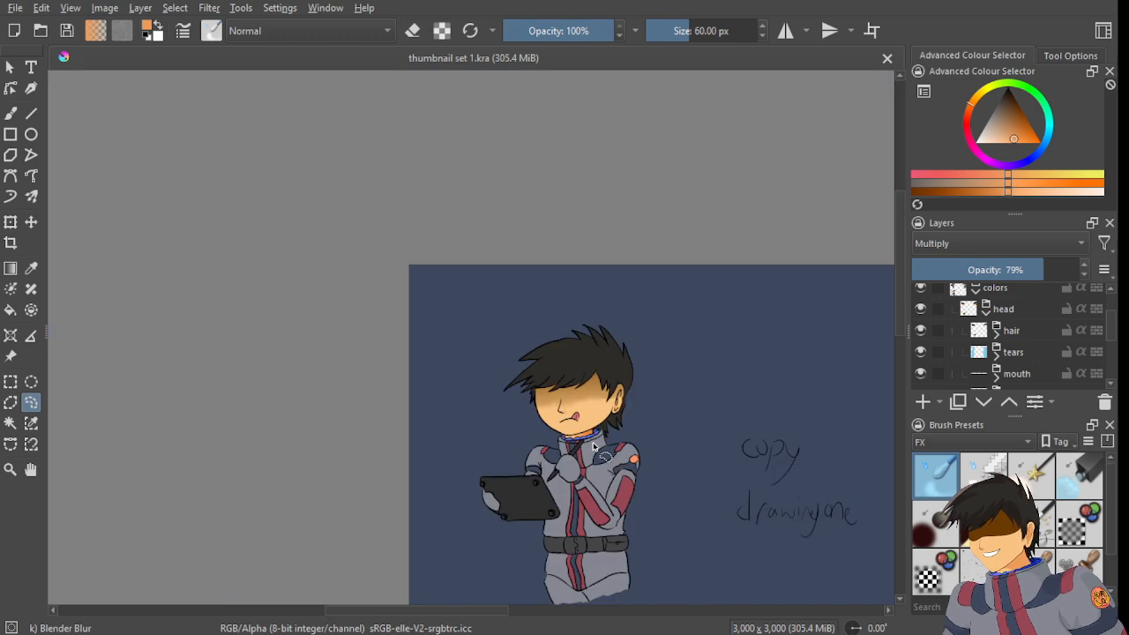
left_click_drag(597, 553, 579, 303)
scroll(589, 346, "up", 4)
scroll(539, 385, "up", 2)
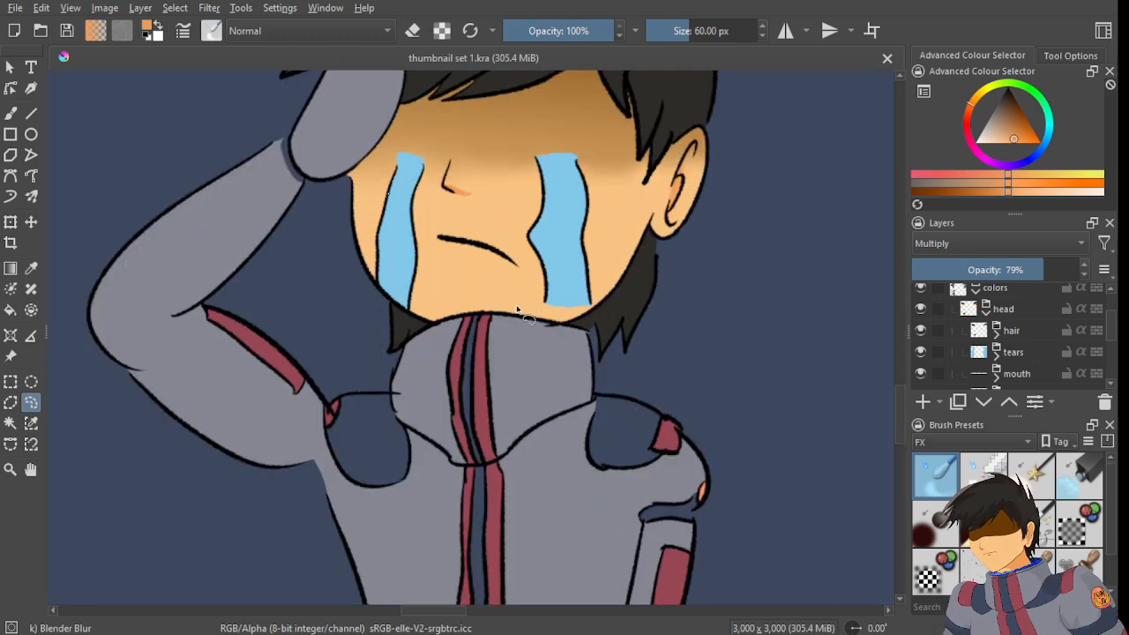
scroll(512, 345, "down", 2)
scroll(501, 344, "up", 2)
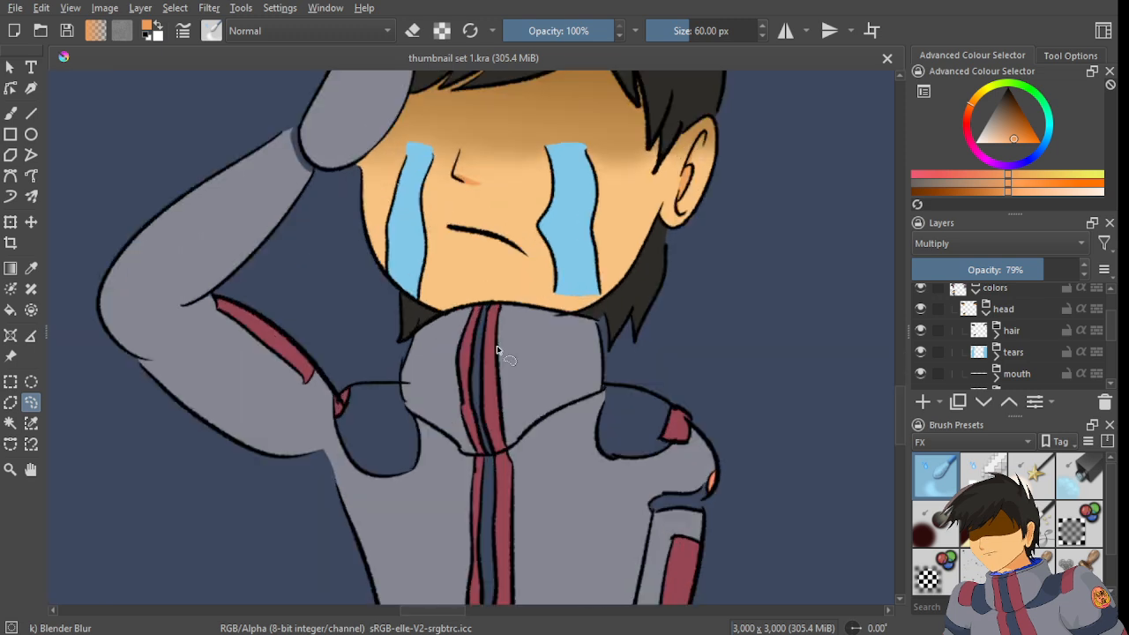
scroll(500, 344, "down", 2)
left_click_drag(442, 354, 471, 391)
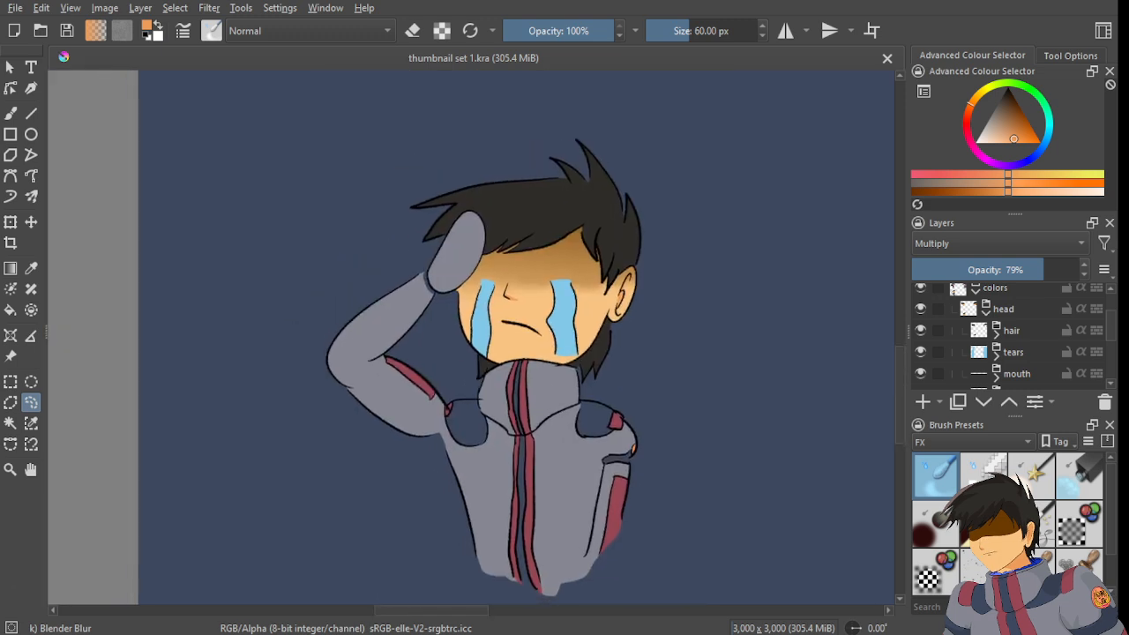
- Inspect the tablet-holding character's suit and neck, and expand the mouth layer group to list its teeth and tongue layers
left_click_drag(499, 210, 555, 540)
left_click_drag(493, 233, 474, 322)
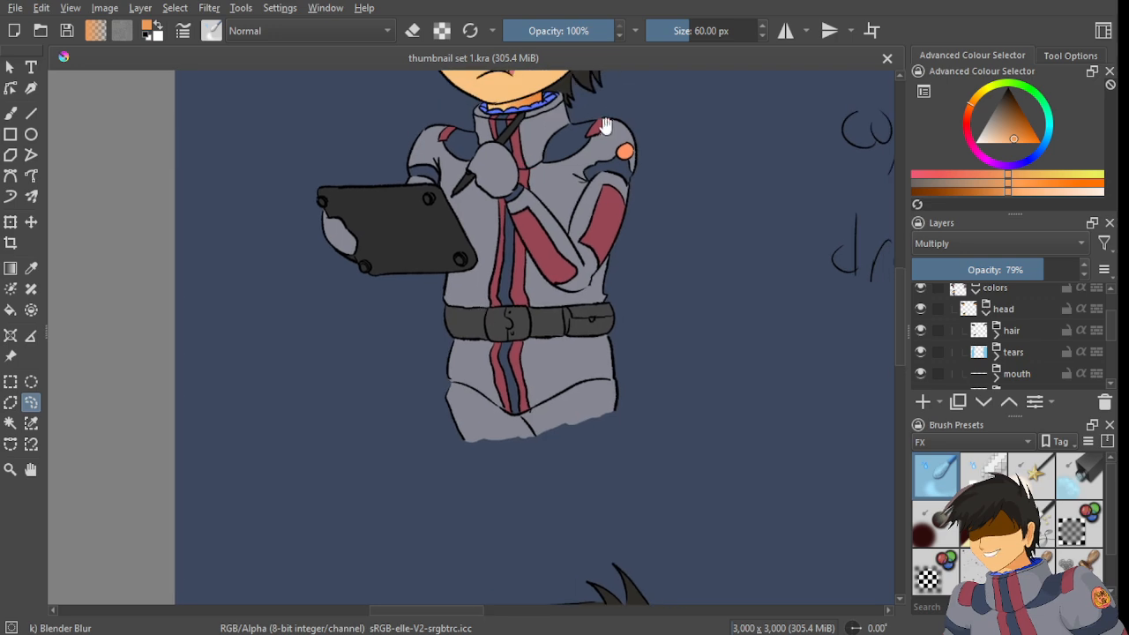
left_click_drag(605, 127, 608, 269)
scroll(543, 217, "up", 1)
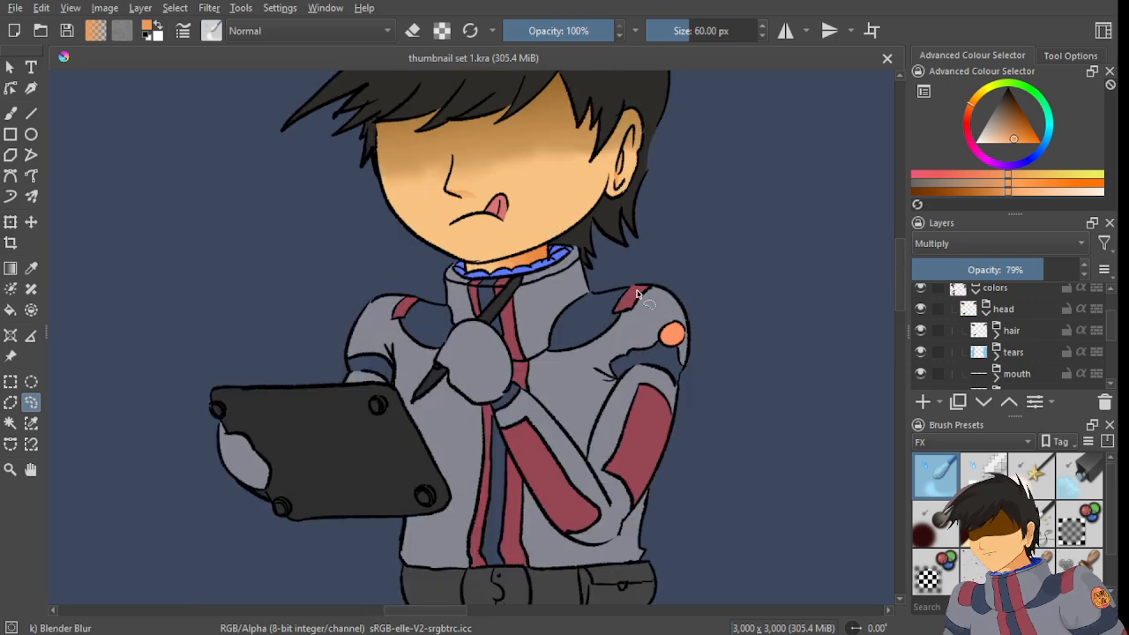
scroll(575, 286, "up", 2)
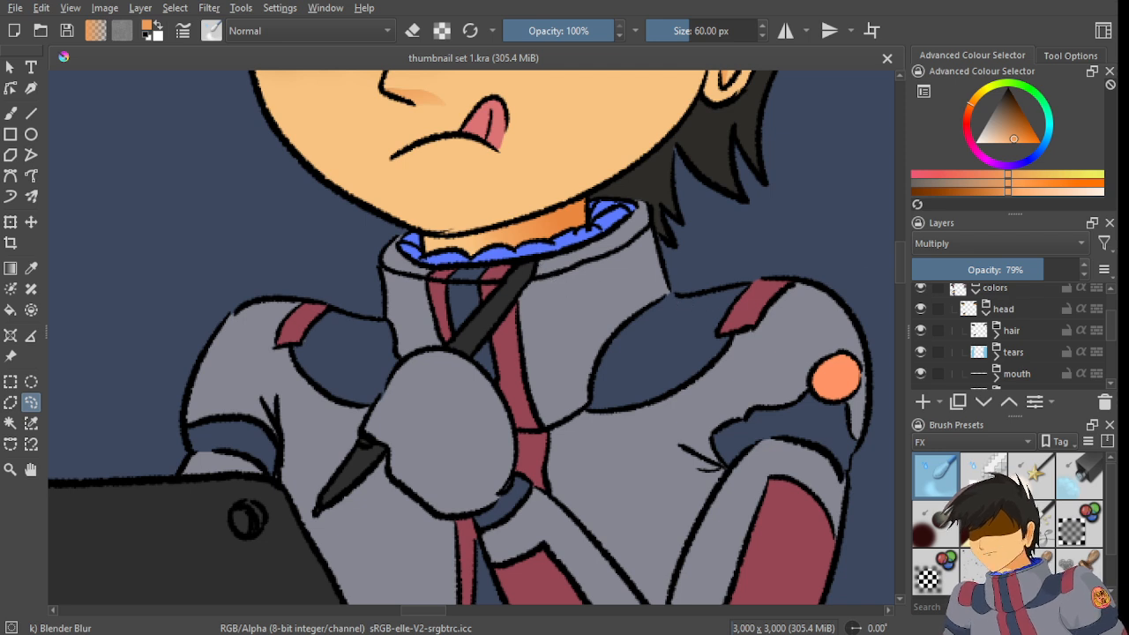
scroll(999, 327, "down", 1)
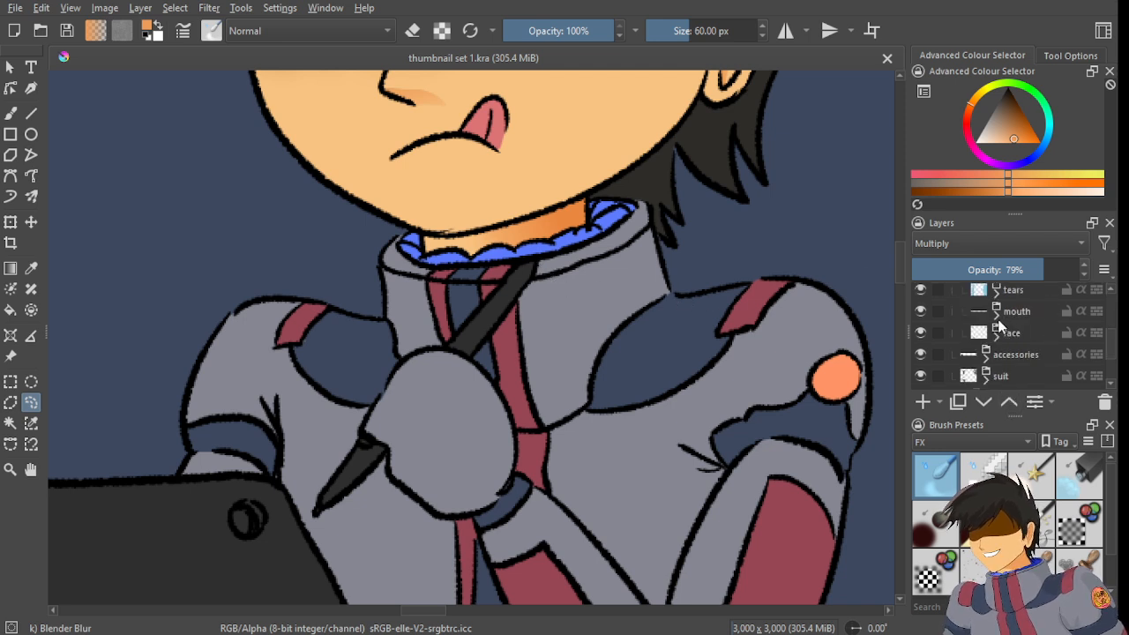
left_click(995, 332)
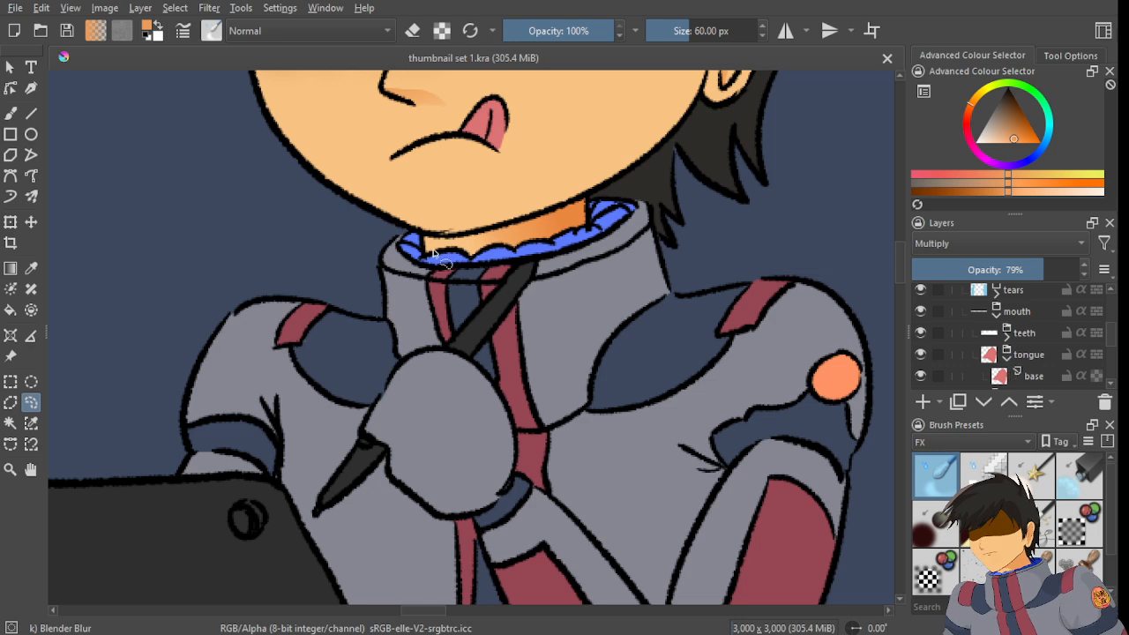
- Review the whole sheet and the tablet-holding character's mouth, and collapse the tongue layer group
scroll(432, 253, "down", 10, "ctrl")
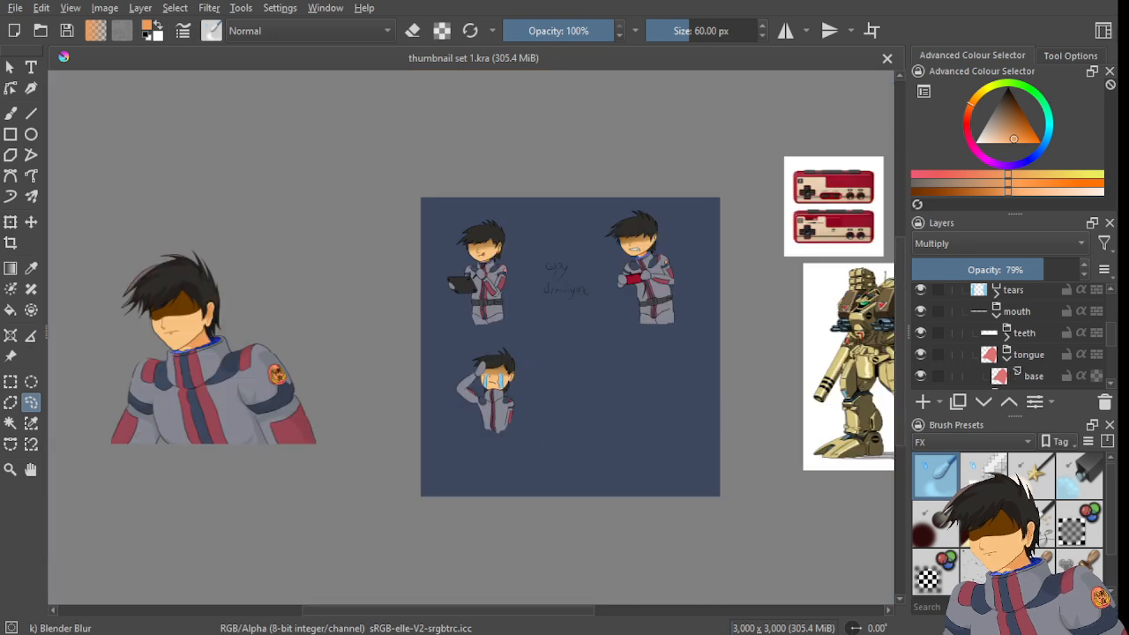
scroll(474, 271, "up", 8)
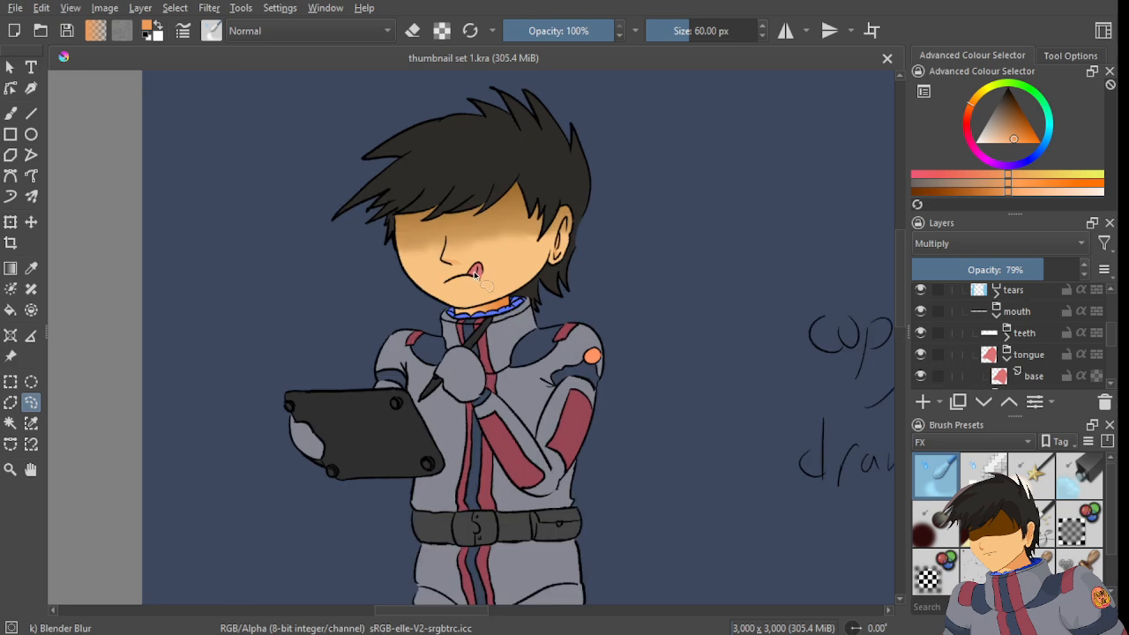
scroll(473, 271, "up", 3)
scroll(514, 315, "down", 5)
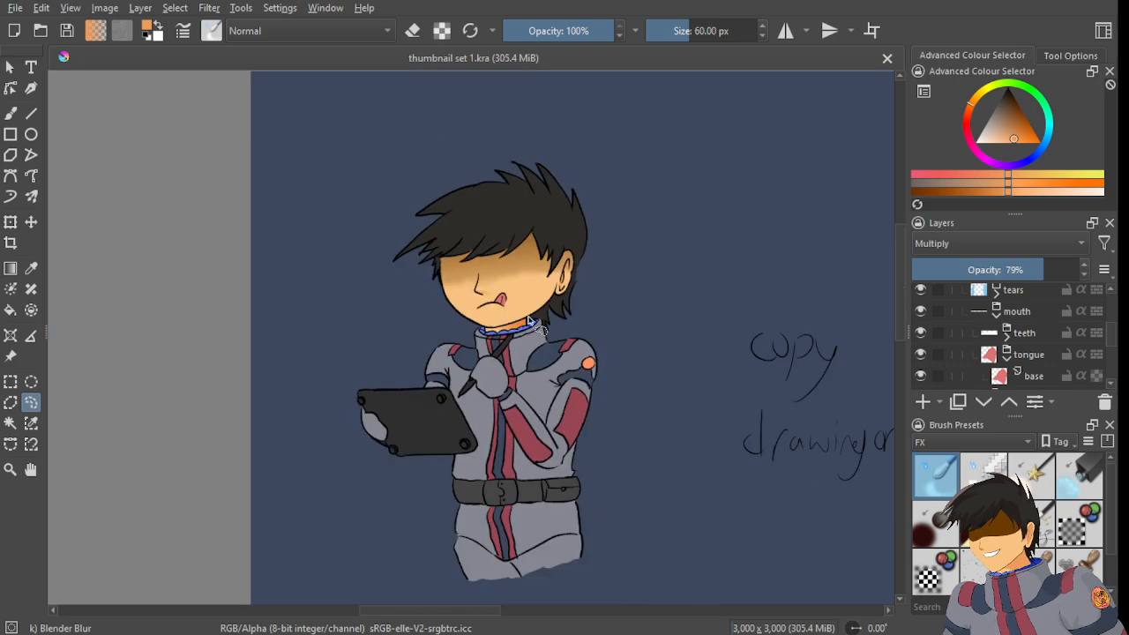
left_click_drag(633, 327, 537, 324)
left_click(1008, 356)
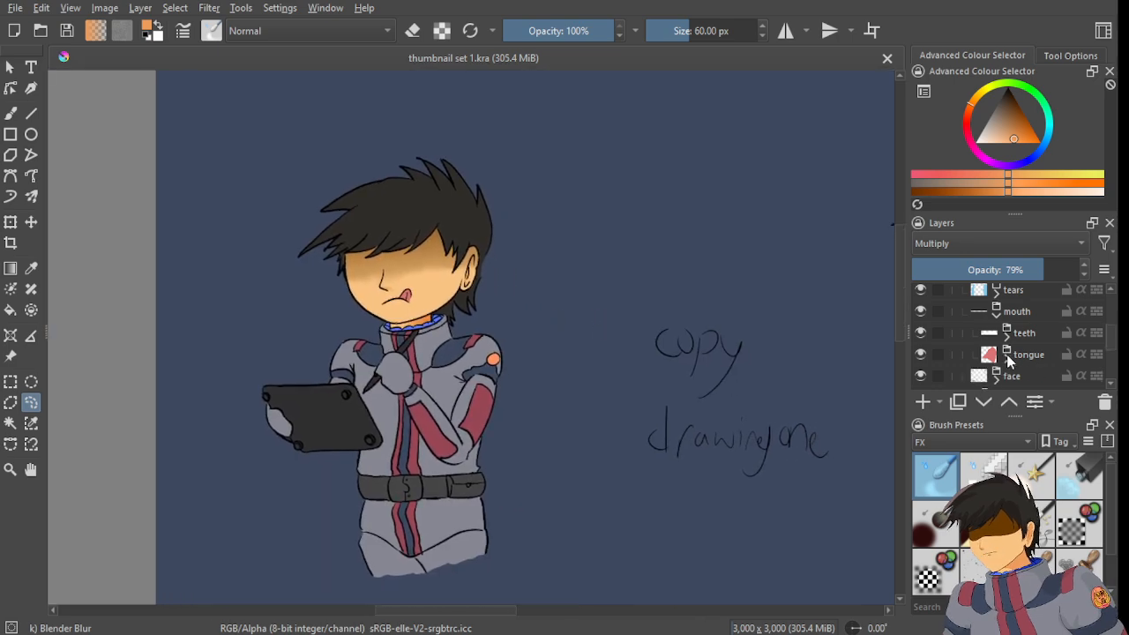
- Add a paint layer named "shadow" above the base layer in the gritted-teeth character's teeth group
left_click_drag(686, 328, 283, 320)
scroll(691, 295, "up", 2)
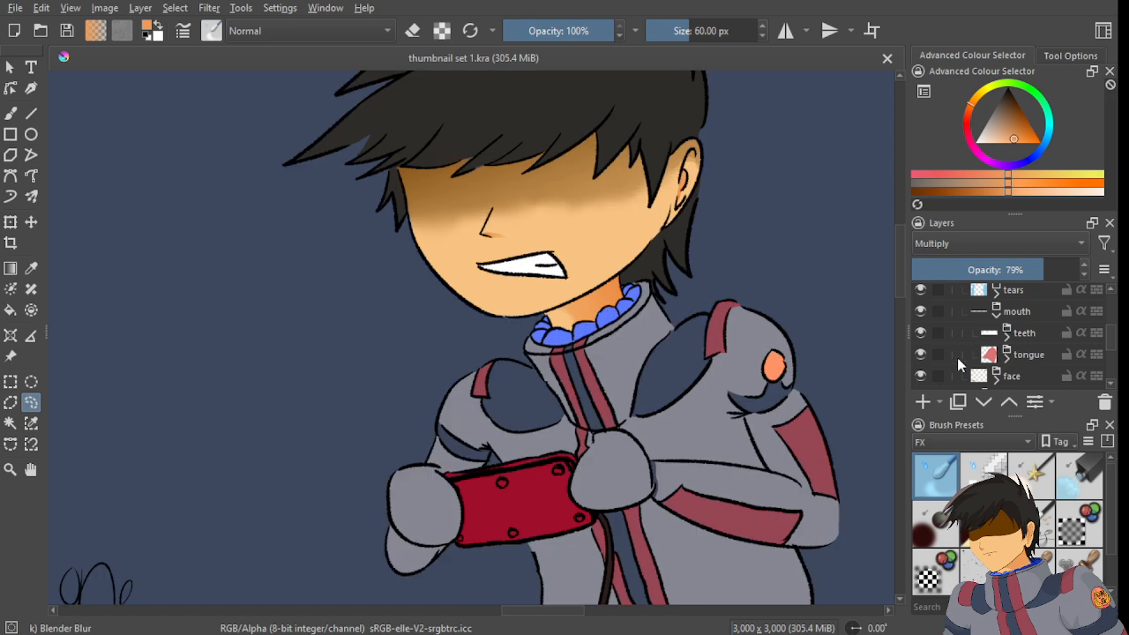
left_click(1006, 336)
left_click(1032, 354)
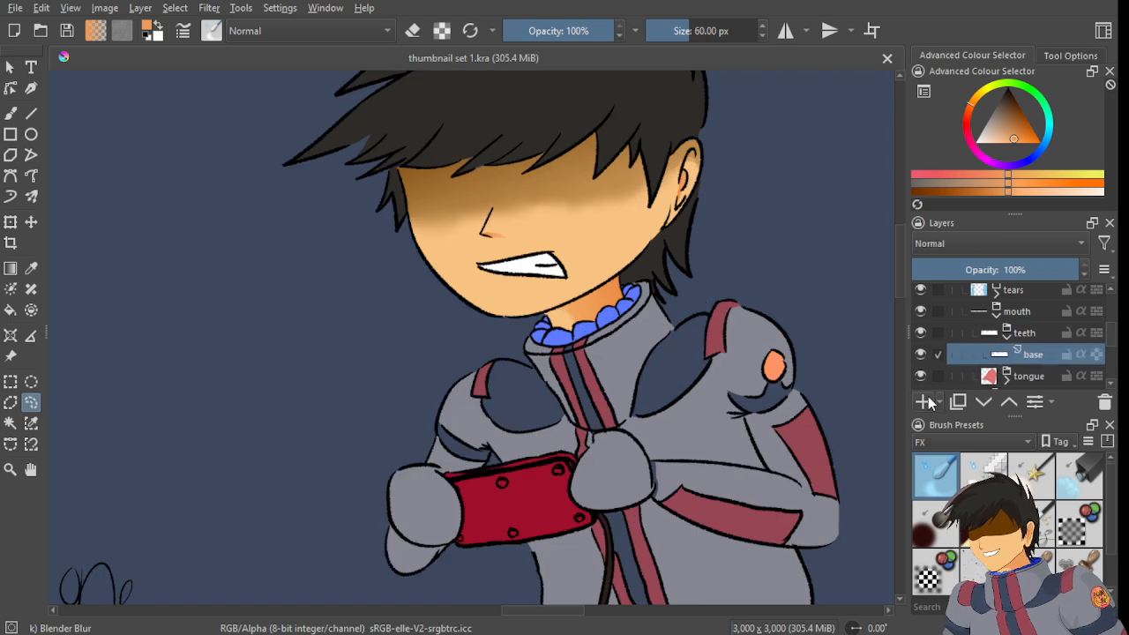
left_click(926, 402)
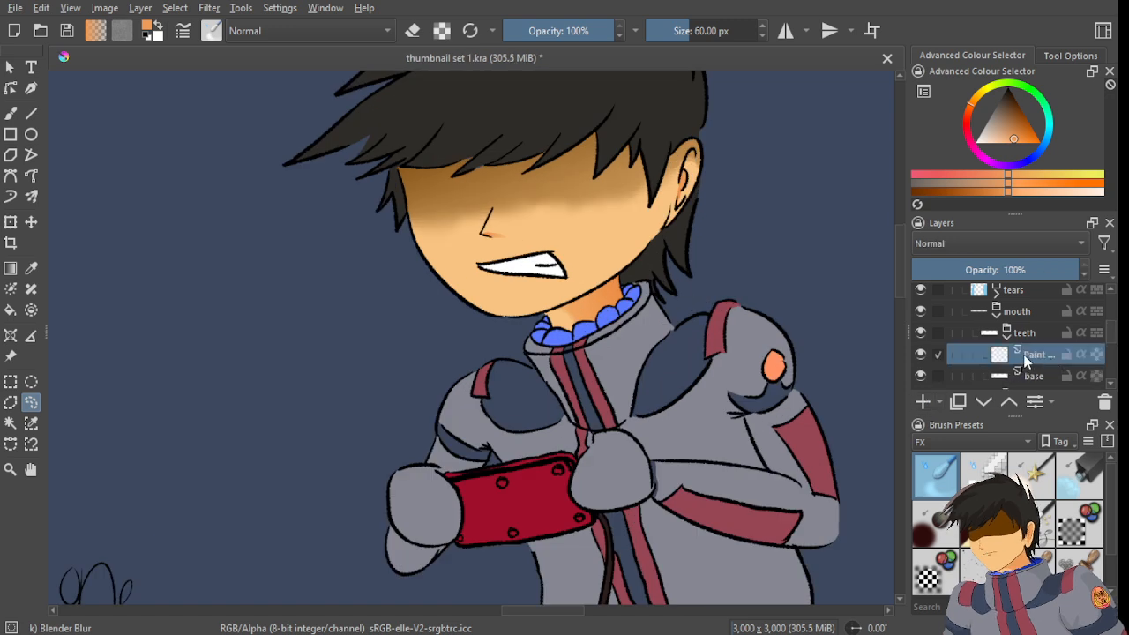
double_click(1022, 356)
type("shadow")
key("Return")
- Make the teeth shadow layer inherit alpha, with 79% opacity and the Multiply blending mode
left_click(1080, 353)
left_click_drag(1064, 269, 1044, 269)
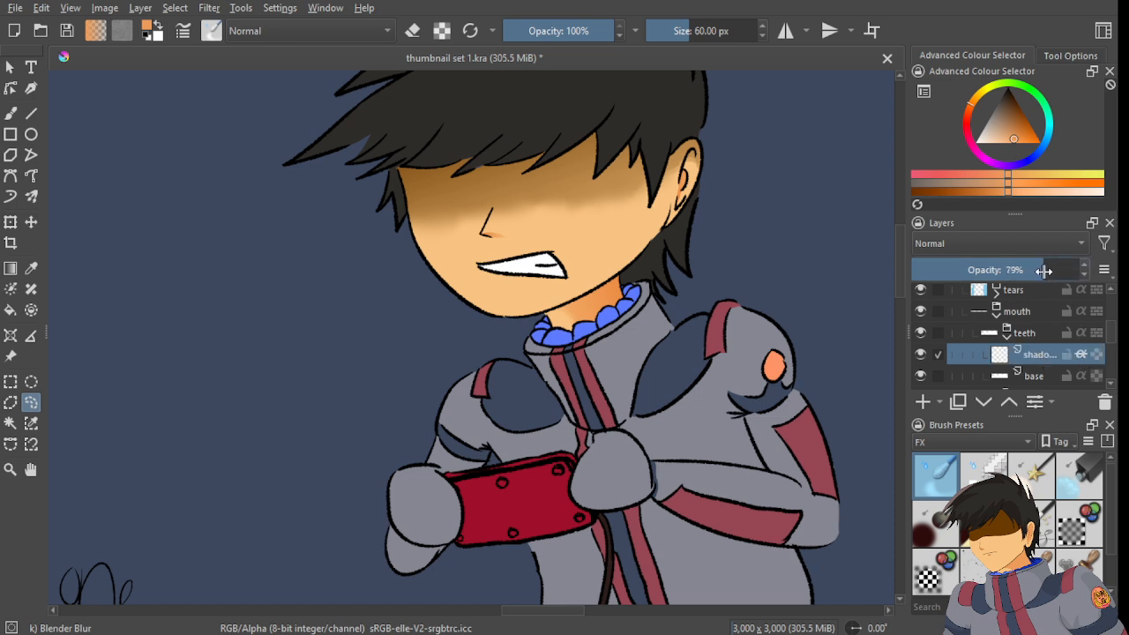
left_click(974, 227)
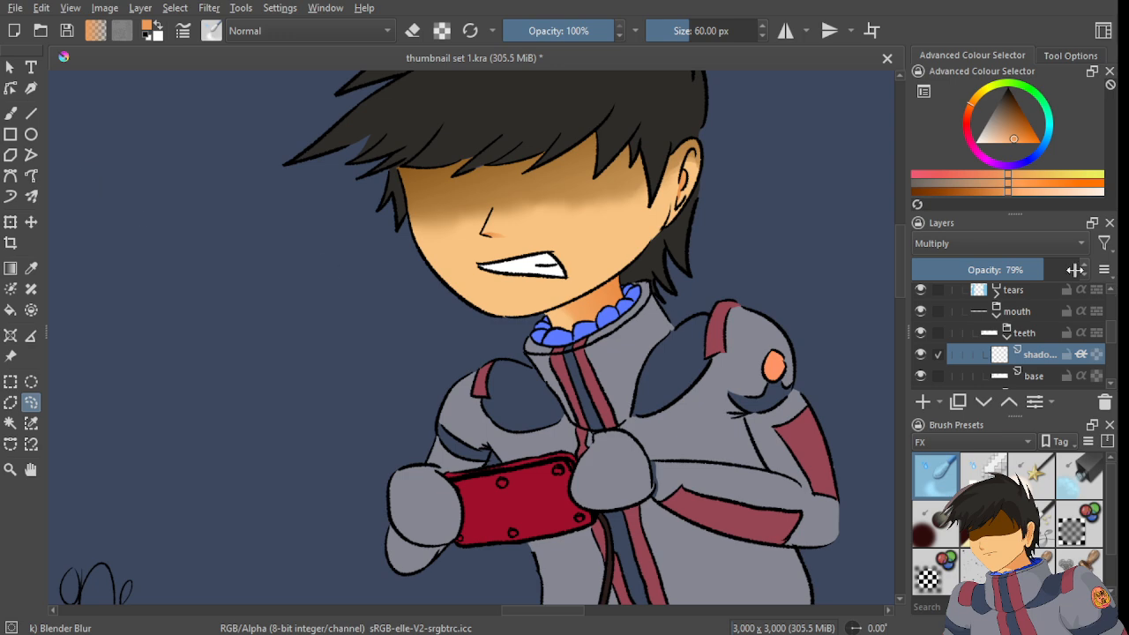
- Sample the darker blue from the robot reference's glass screen as the foreground colour
left_click(11, 197)
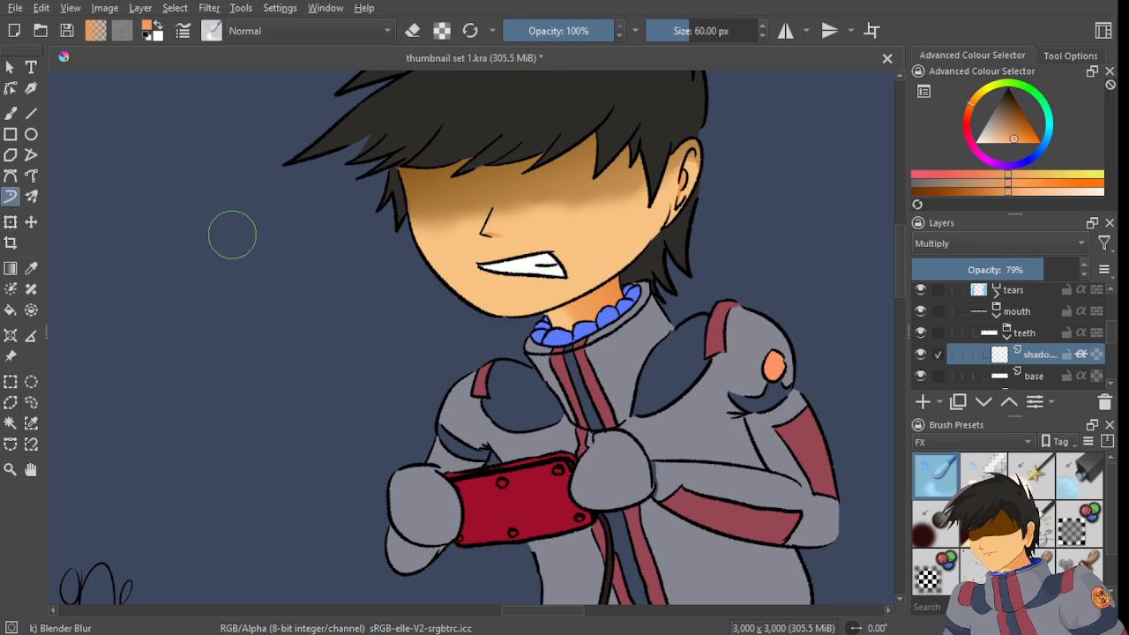
scroll(230, 234, "down", 5)
scroll(632, 302, "up", 4)
scroll(449, 262, "up", 2)
scroll(428, 250, "up", 3)
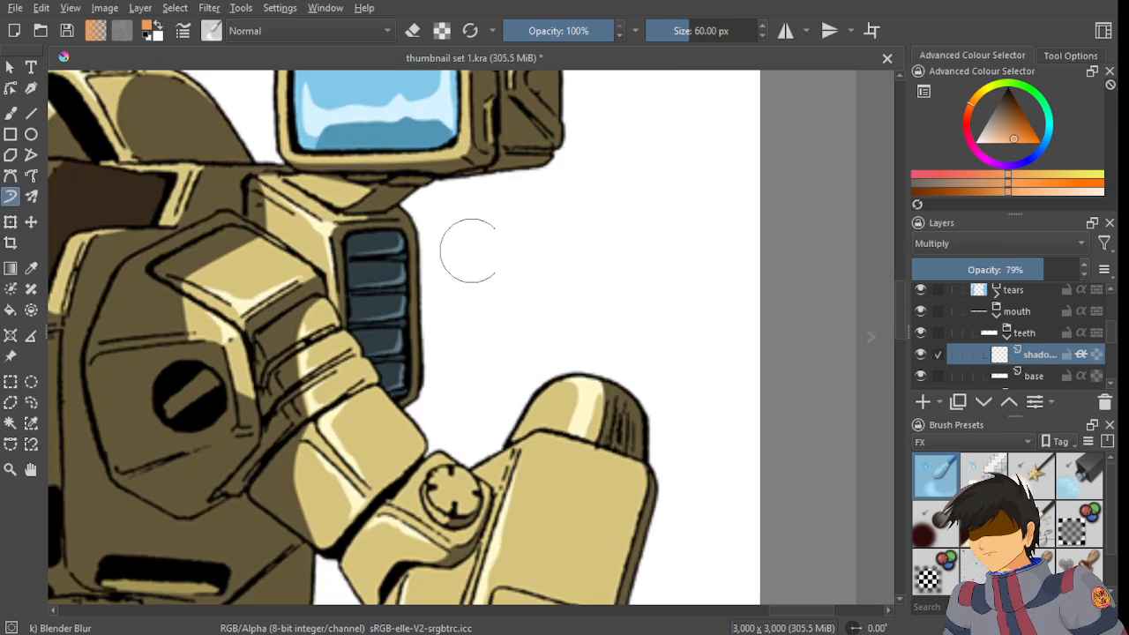
left_click(529, 246, "ctrl")
scroll(528, 246, "down", 2)
scroll(529, 246, "down", 2)
scroll(494, 216, "up", 6)
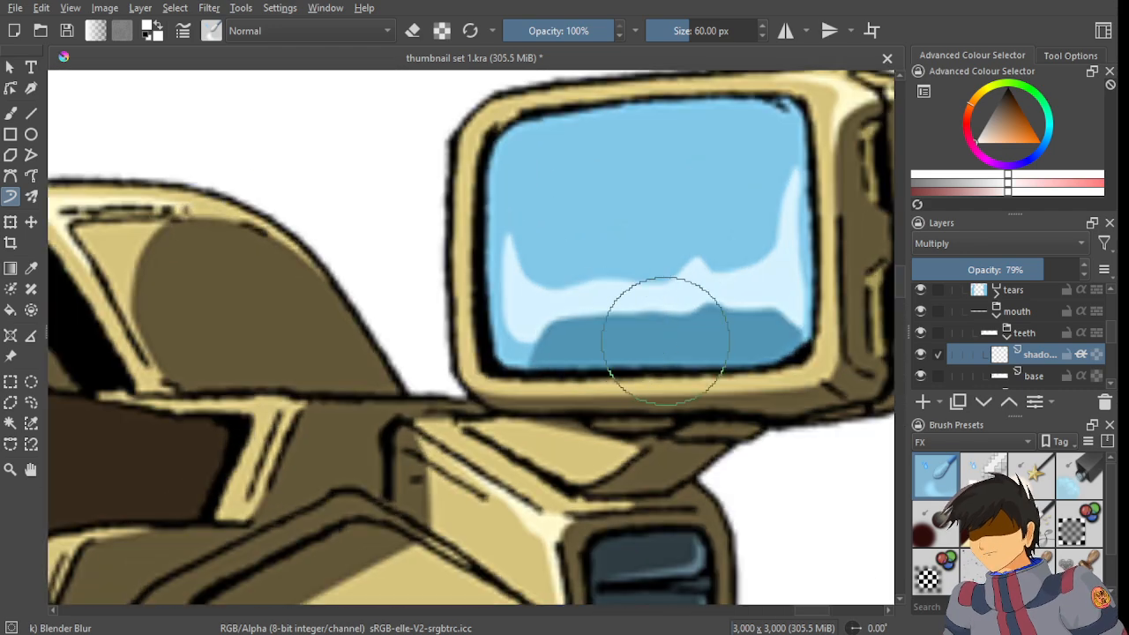
left_click(650, 335, "ctrl")
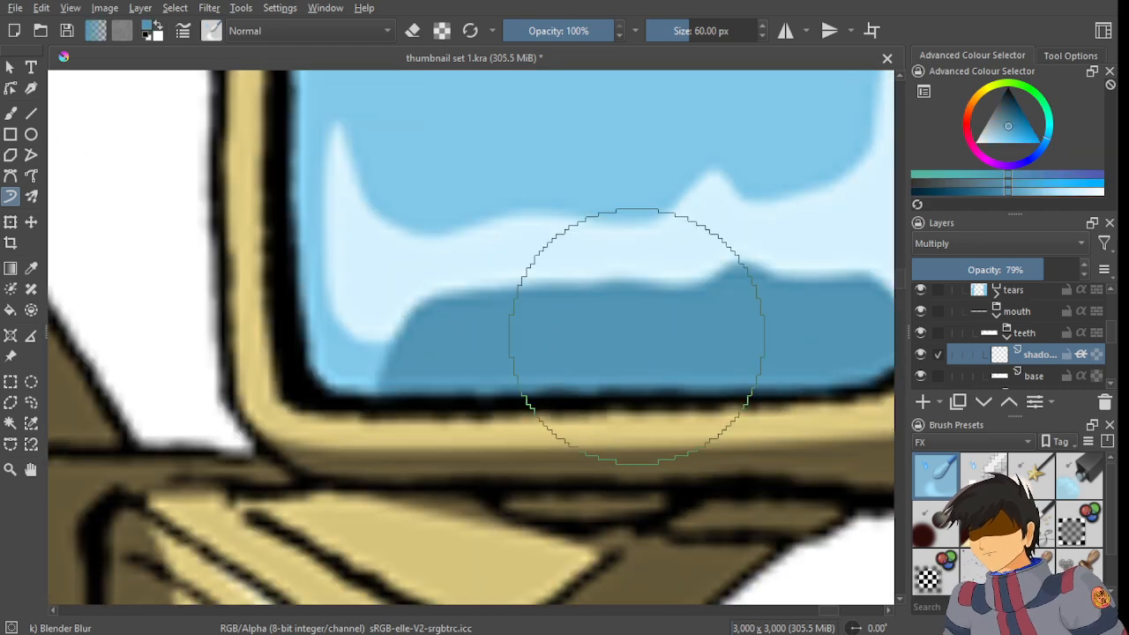
scroll(584, 321, "down", 6)
scroll(349, 260, "up", 3)
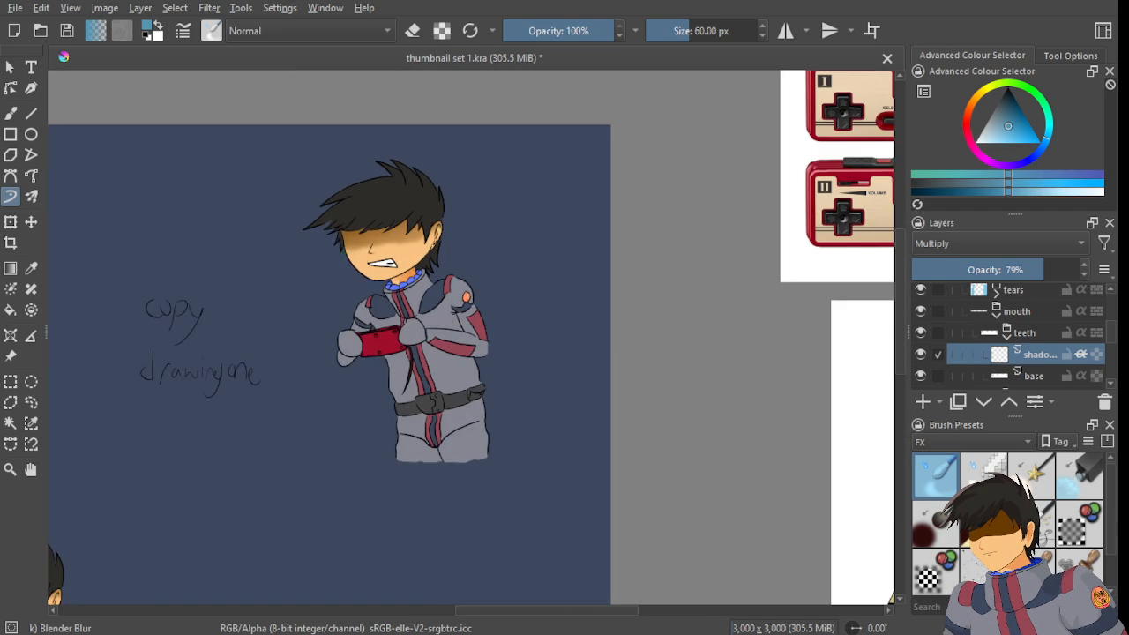
- Select the narrow corner of the gritted teeth with a freehand outline that has a curved inner edge
left_click(30, 403)
scroll(545, 365, "up", 10)
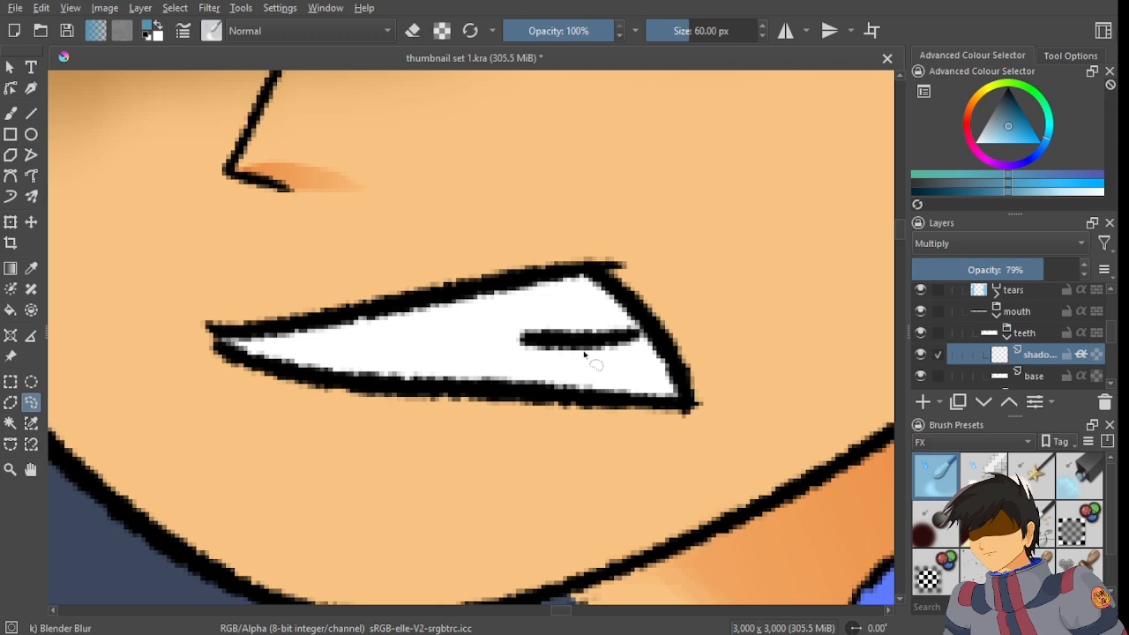
scroll(224, 303, "up", 3)
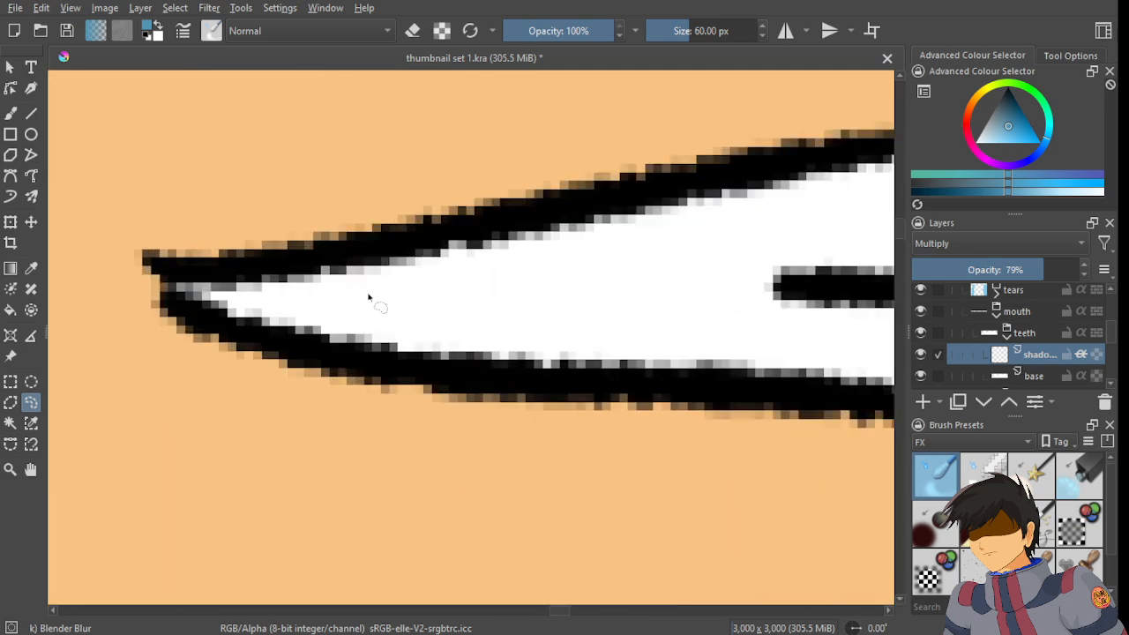
left_click_drag(367, 262, 313, 315)
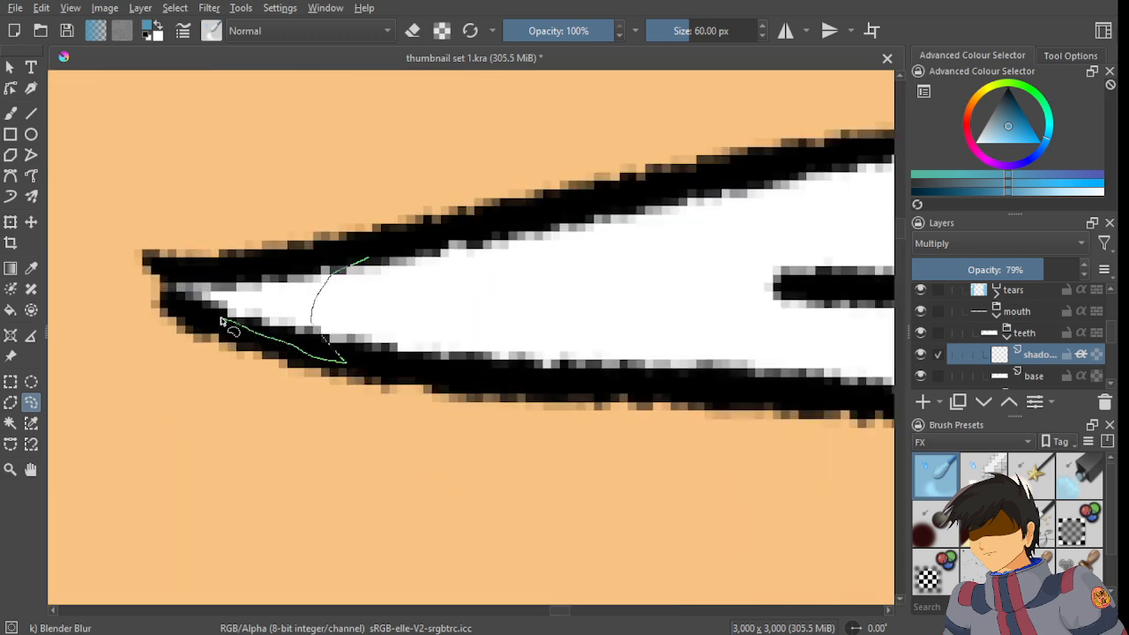
left_click_drag(324, 267, 326, 268)
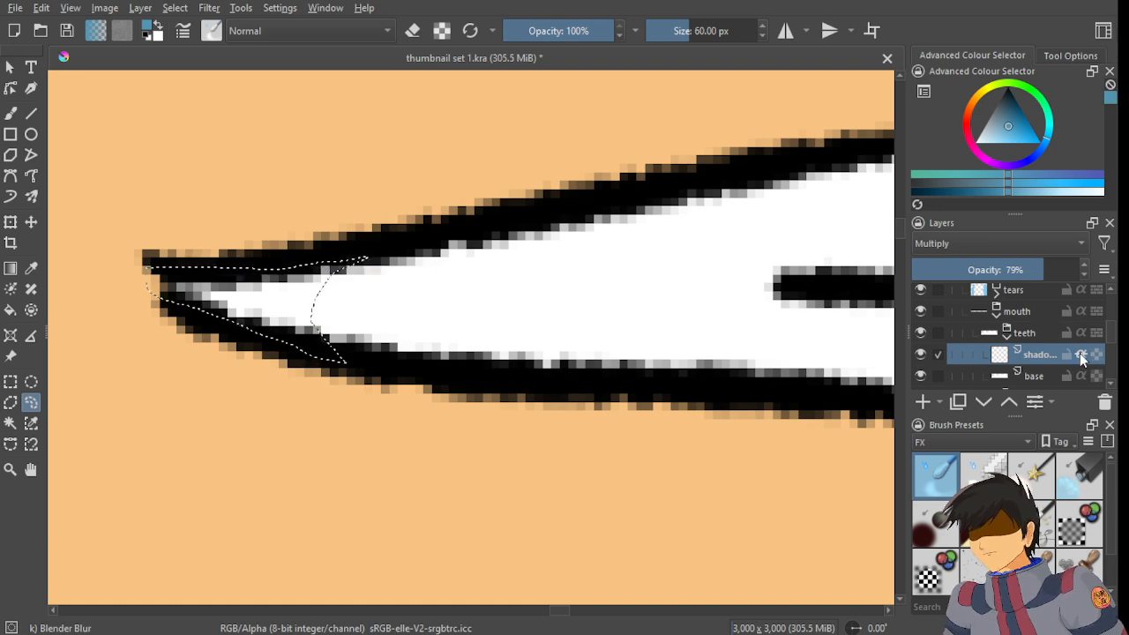
left_click(1080, 355)
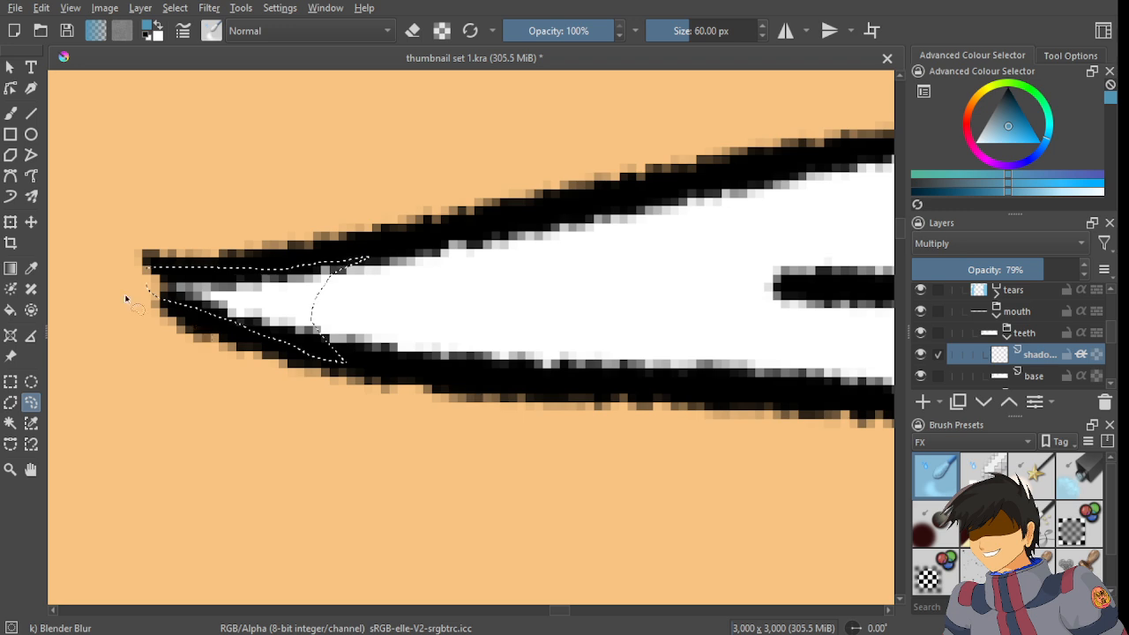
- Fill the selected narrow corner of the teeth with a blue gradient fading inward, and clear the selection
key("g")
left_click_drag(207, 310, 392, 302)
key("ctrl+z")
left_click_drag(164, 312, 396, 305)
scroll(367, 337, "down", 2)
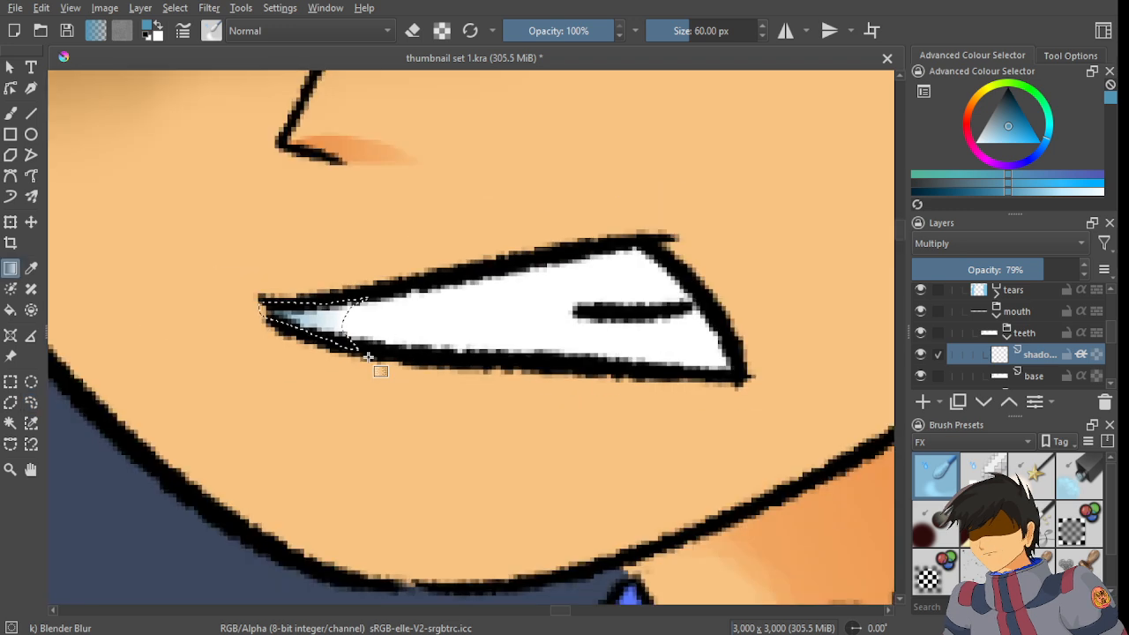
left_click(31, 402)
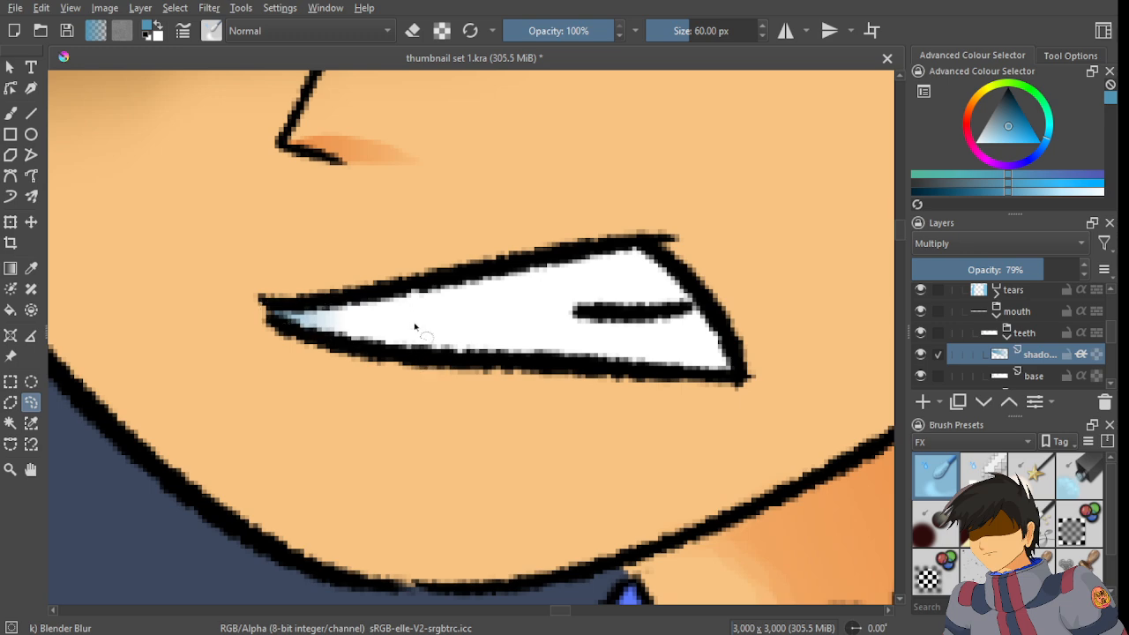
- Try shading the wide end of the teeth with a zigzag freehand selection and a blue gradient
scroll(413, 328, "down", 2)
left_click_drag(489, 346, 382, 330)
scroll(382, 300, "up", 4)
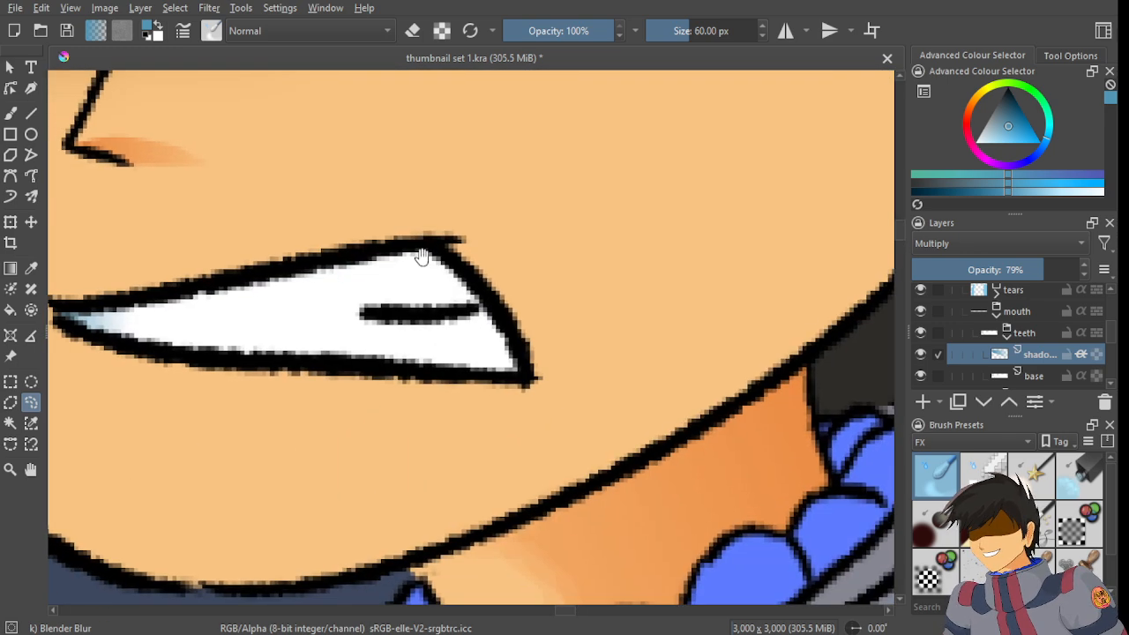
mouse_move(421, 255)
left_mouse_down()
mouse_move(452, 212)
mouse_move(394, 223)
left_mouse_up()
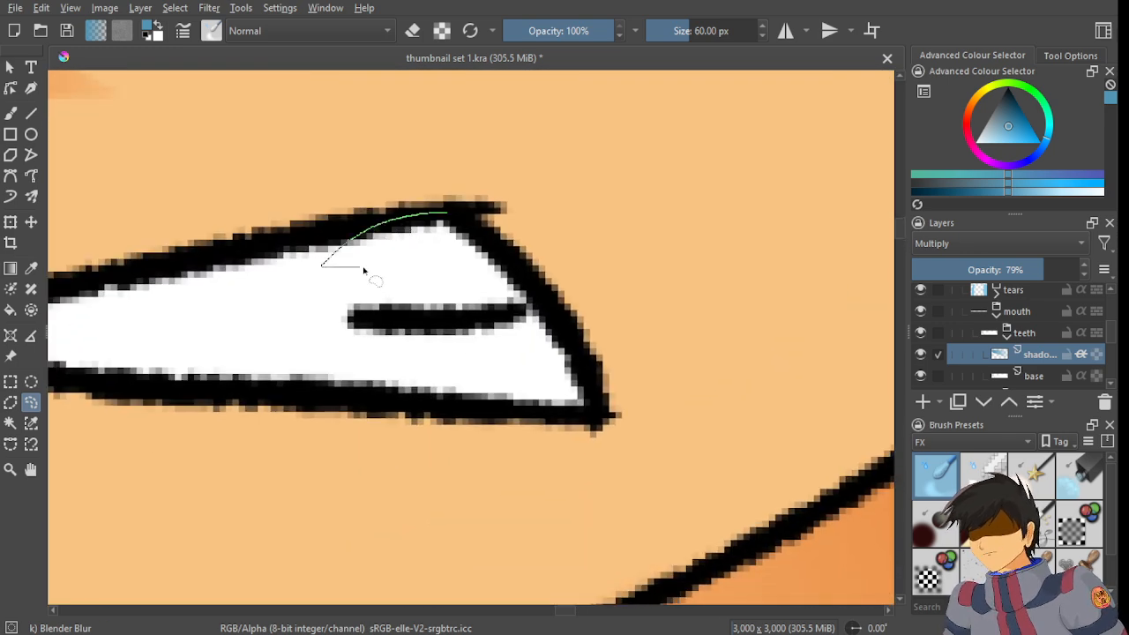
mouse_move(364, 270)
left_mouse_down()
mouse_move(435, 279)
mouse_move(366, 307)
mouse_move(533, 372)
mouse_move(604, 432)
mouse_move(547, 313)
mouse_move(455, 214)
left_mouse_up()
left_click(11, 268)
left_click_drag(529, 291, 179, 429)
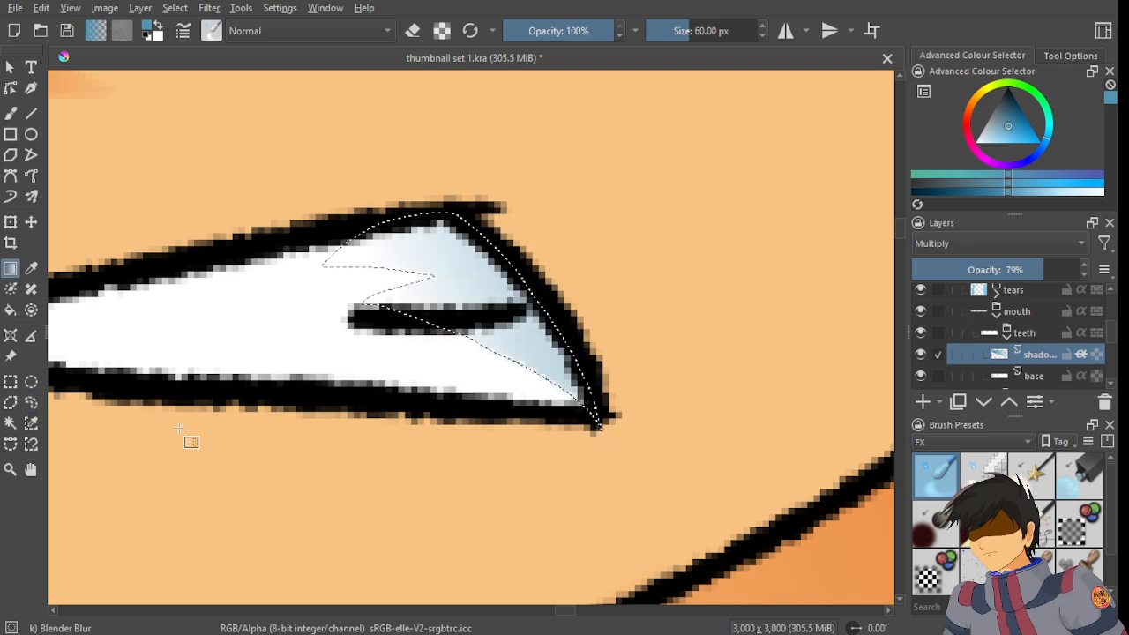
- Undo the wide end's gradient and try a lighter blue gradient across the same zigzag selection
scroll(250, 426, "down", 3)
scroll(272, 421, "up", 2)
key("ctrl+z")
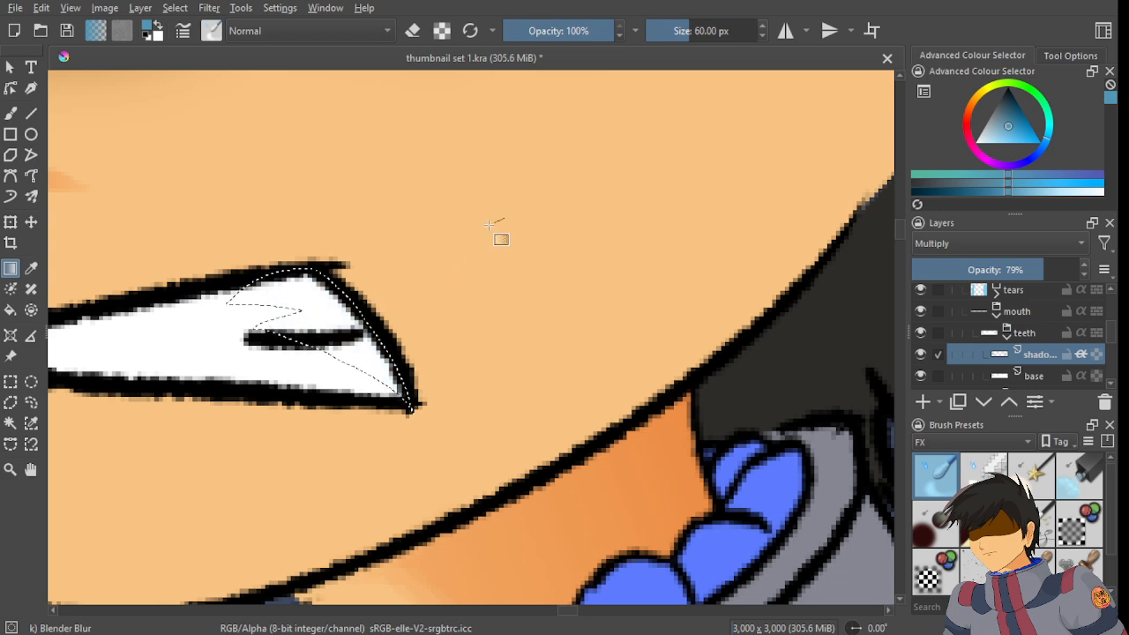
left_click_drag(489, 225, 125, 467)
key("ctrl+z")
left_click_drag(518, 221, 263, 403)
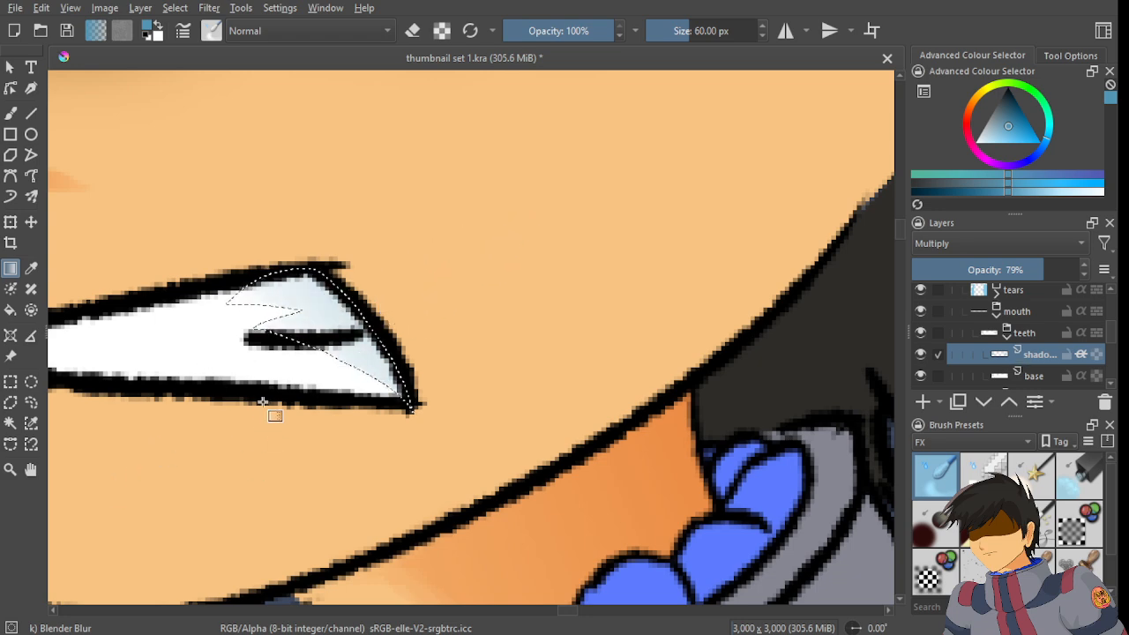
- Check the wide end's shading with the selection cleared, and undo its gradient and zigzag selection
left_click(31, 403)
left_click(314, 341)
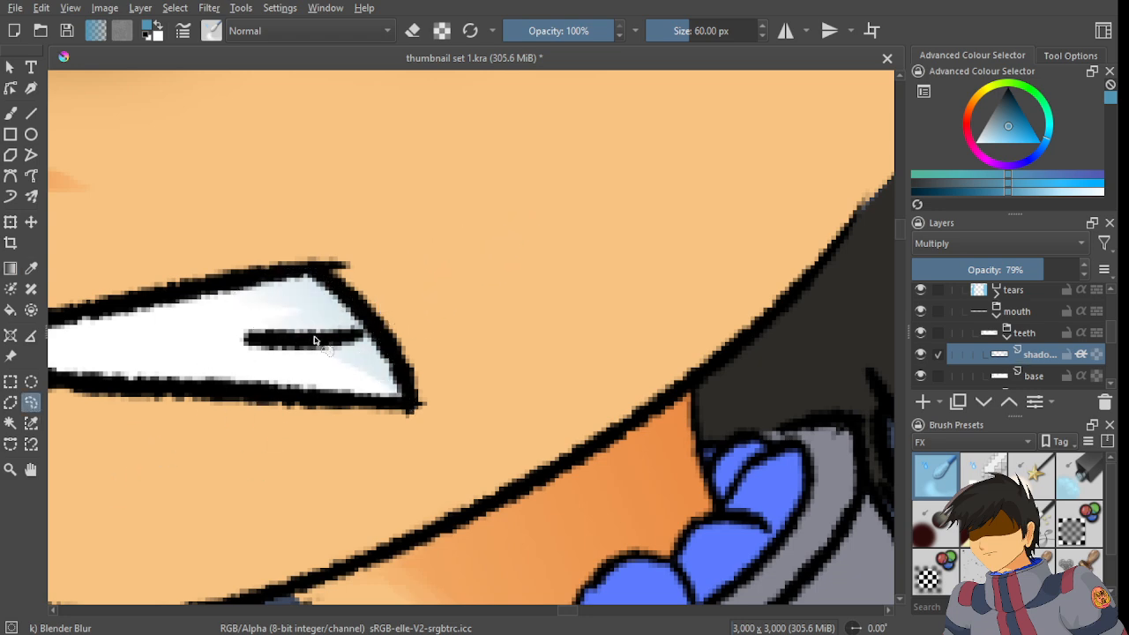
scroll(314, 340, "down", 3)
scroll(404, 371, "up", 3)
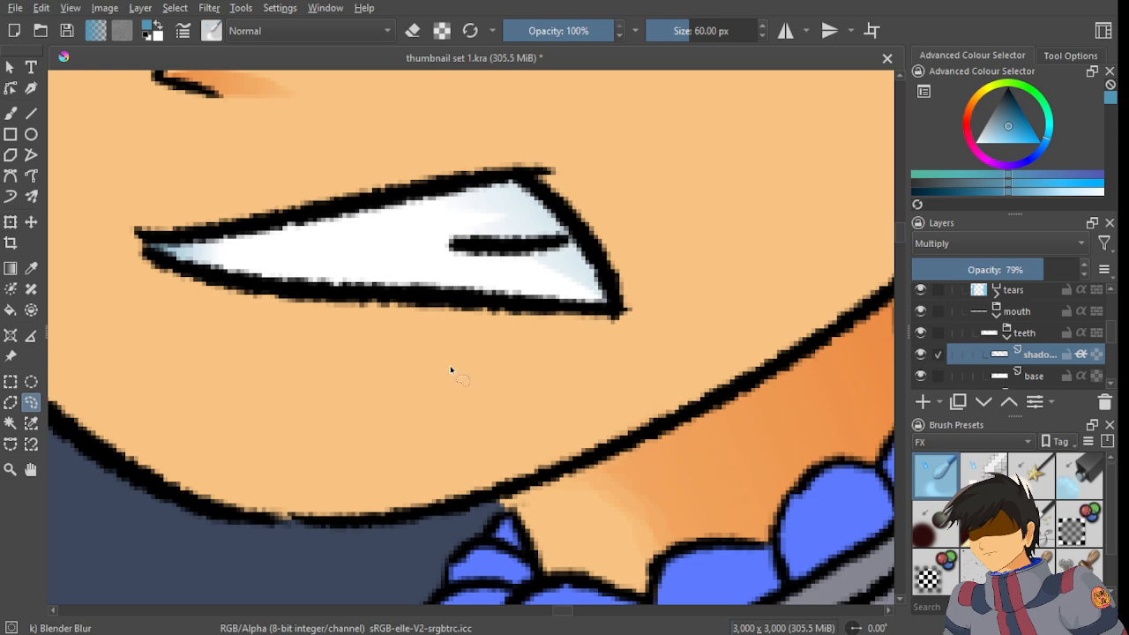
scroll(469, 351, "down", 2)
scroll(514, 296, "up", 2)
key("ctrl+z")
key("ctrl+z")
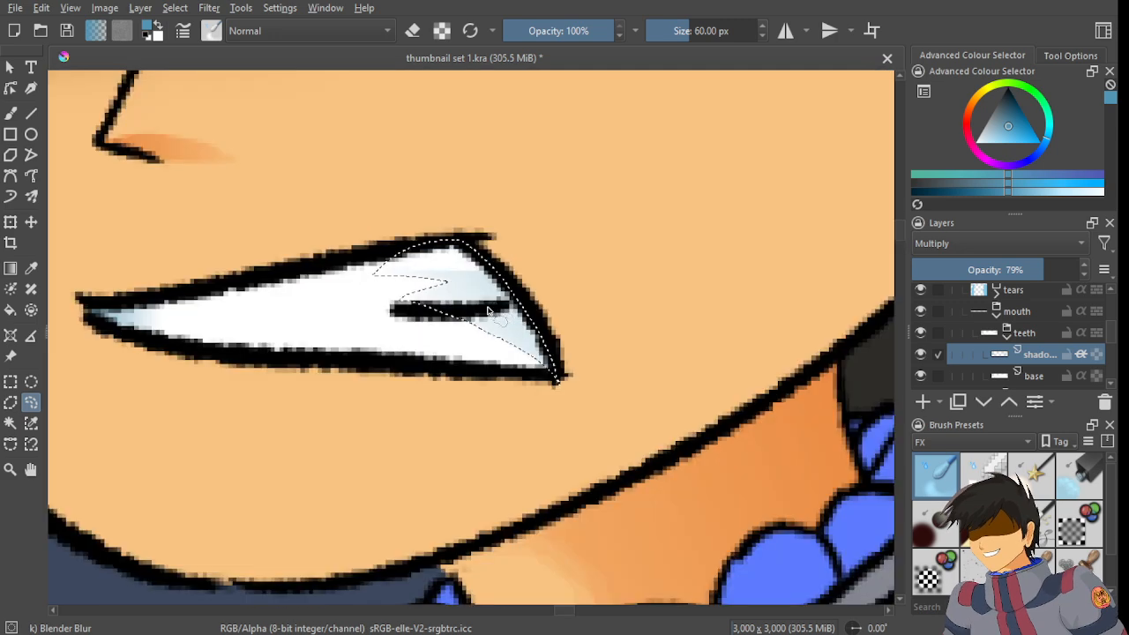
key("ctrl+z")
- Select the wide end of the teeth with a larger freehand outline reaching the lower lip line, with a jagged inner edge
scroll(476, 300, "up", 3)
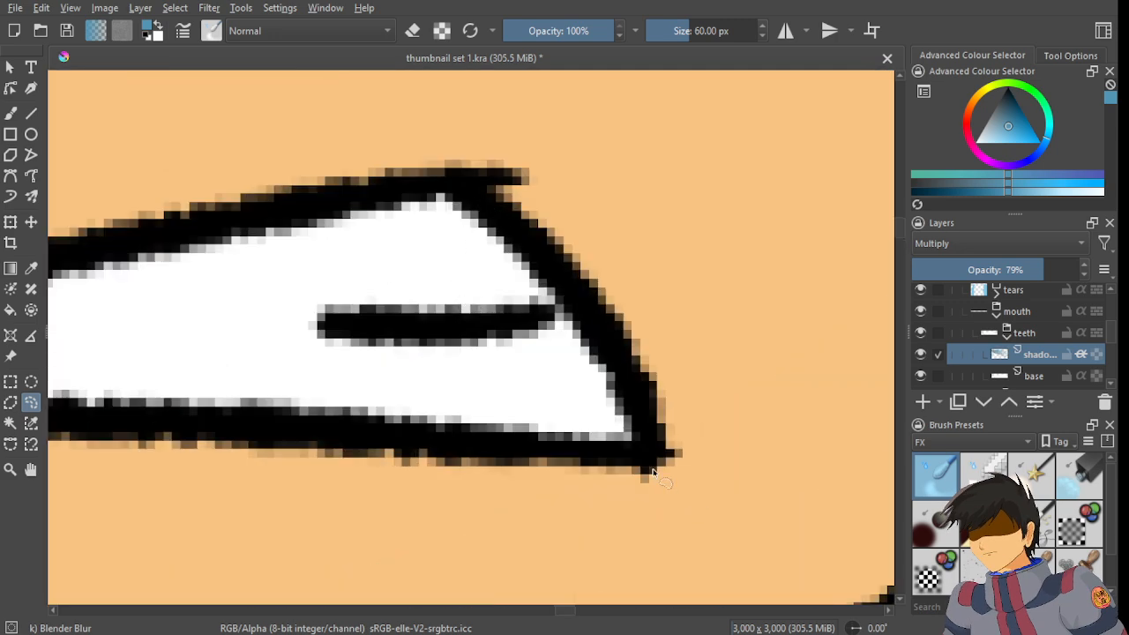
mouse_move(643, 453)
left_mouse_down()
mouse_move(420, 447)
mouse_move(417, 432)
mouse_move(489, 384)
mouse_move(452, 363)
mouse_move(479, 335)
mouse_move(367, 298)
left_mouse_up()
mouse_move(318, 250)
left_mouse_down()
mouse_move(374, 189)
mouse_move(459, 185)
mouse_move(508, 214)
mouse_move(571, 286)
mouse_move(638, 397)
mouse_move(653, 453)
left_mouse_up()
- Fill the wide end's selection with a blue gradient fading toward the middle of the teeth, retrying as needed, and deselect
left_click(10, 269)
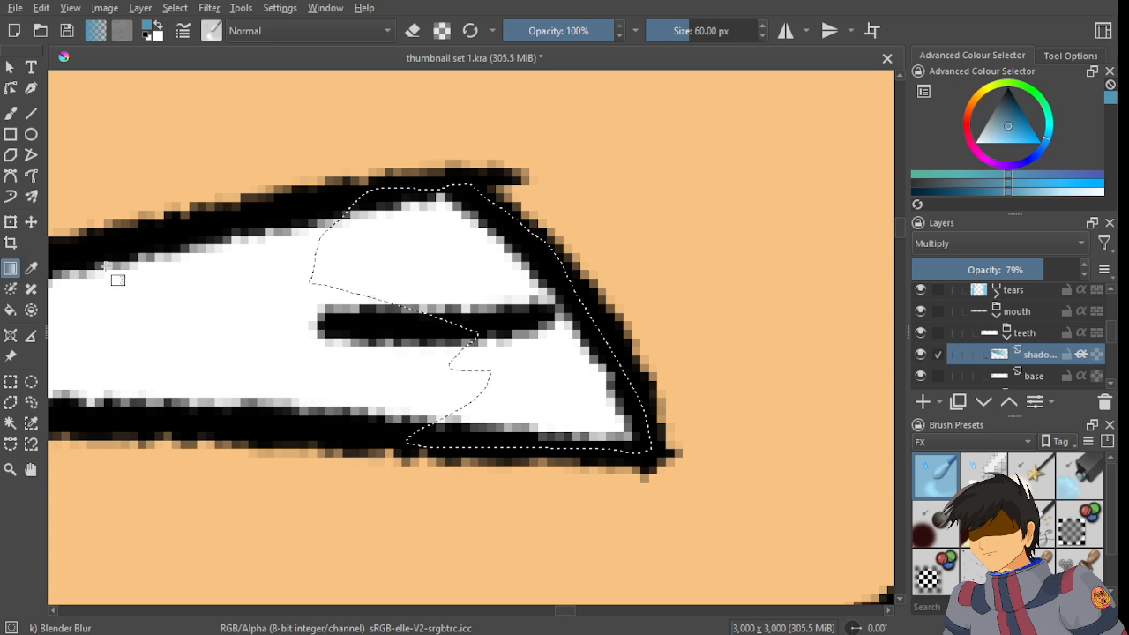
left_click_drag(708, 247, 273, 391)
key("ctrl+z")
left_click_drag(643, 241, 299, 407)
key("ctrl+z")
left_click_drag(683, 247, 529, 287)
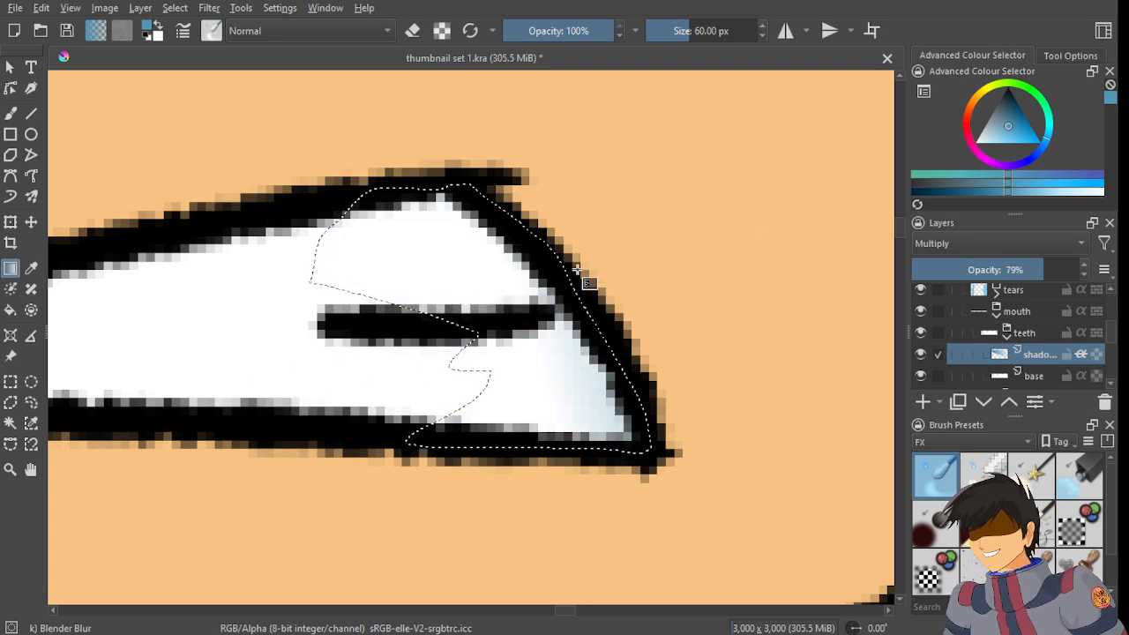
key("ctrl+z")
mouse_move(679, 239)
left_mouse_down()
mouse_move(303, 370)
mouse_move(410, 344)
left_mouse_up()
key("ctrl+z")
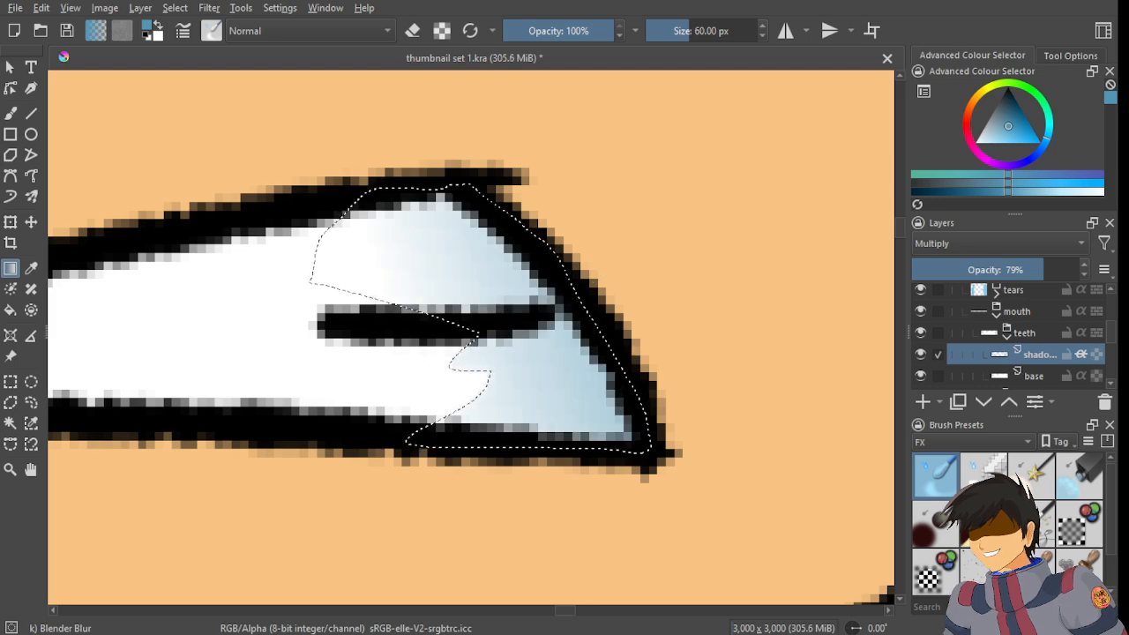
scroll(582, 352, "down", 4)
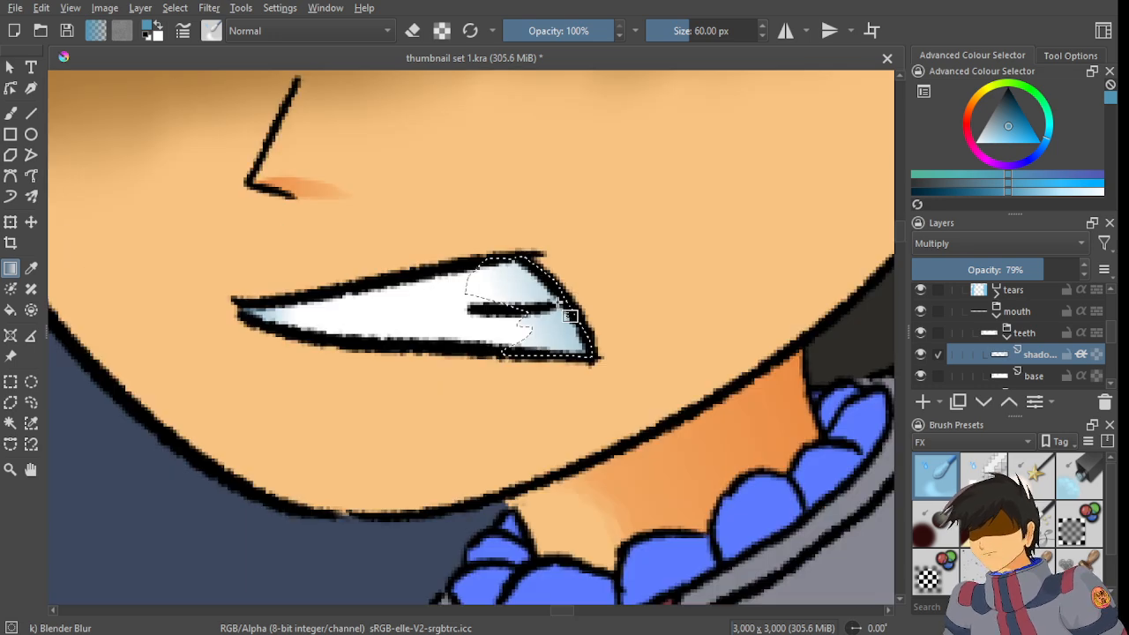
scroll(561, 315, "up", 4)
left_click(31, 403)
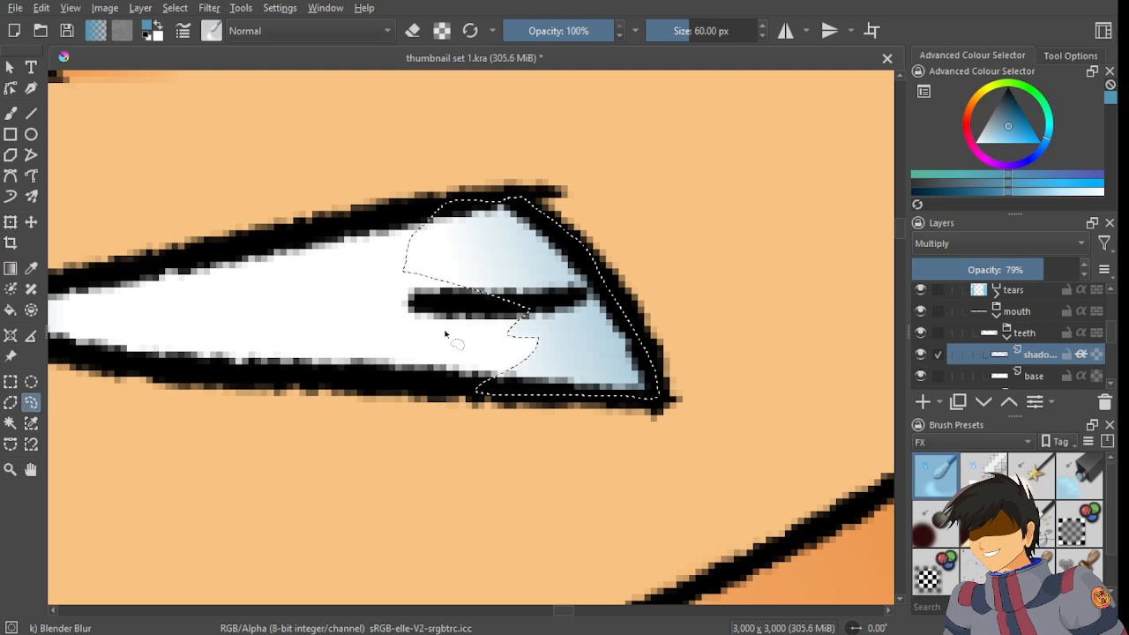
scroll(501, 331, "down", 6)
scroll(501, 331, "up", 2)
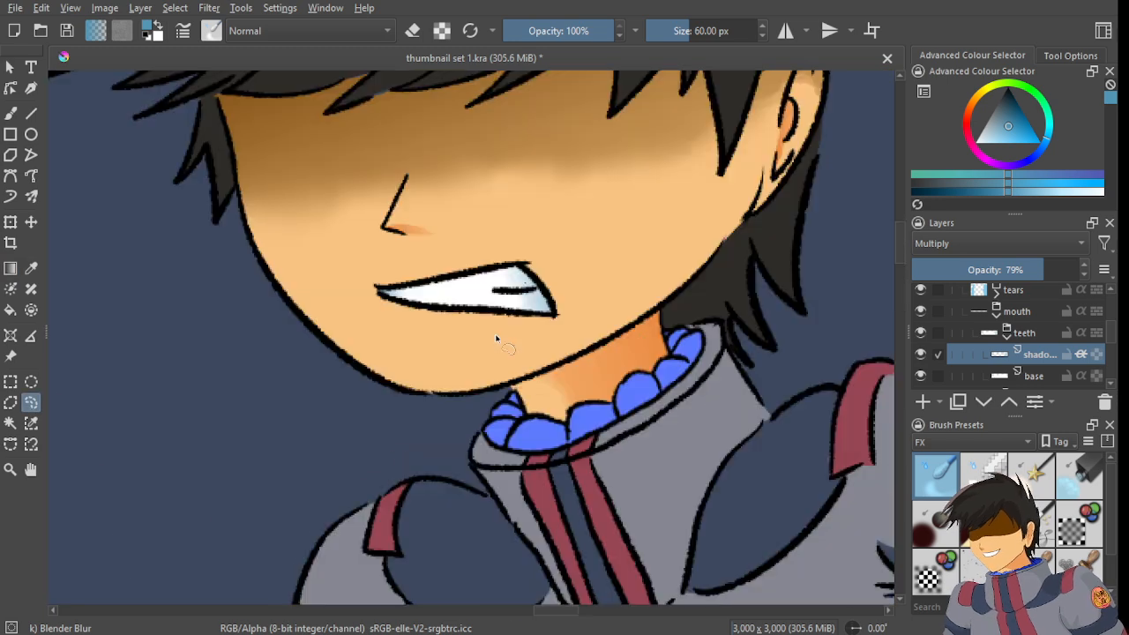
- Save the drawing and check the teeth shading at several zoom levels
scroll(521, 304, "up", 3)
key("ctrl+s")
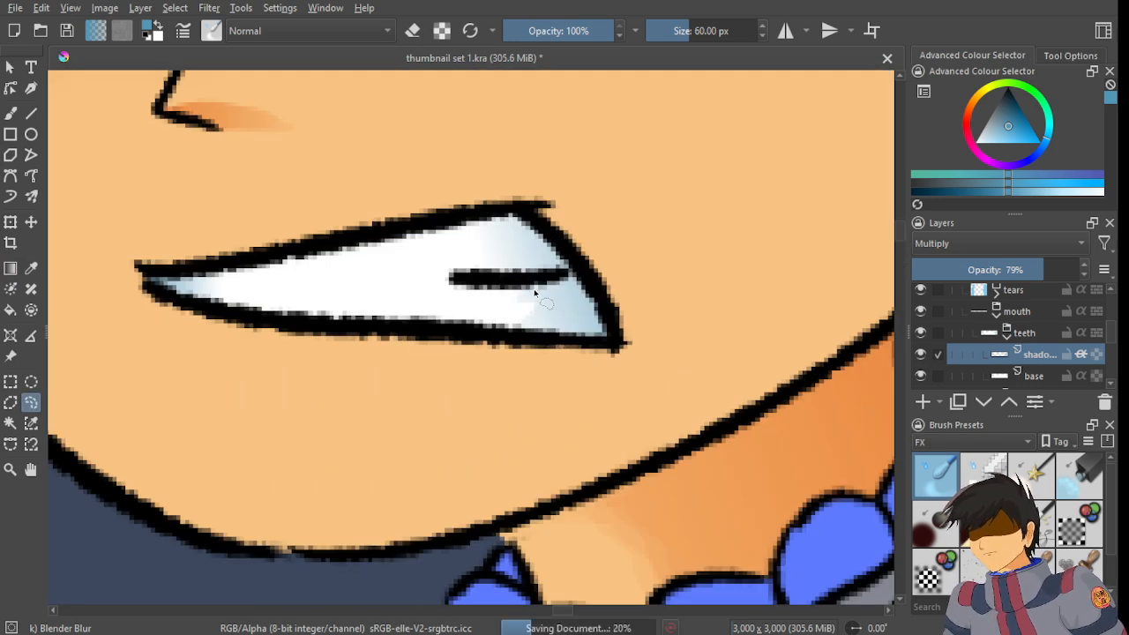
scroll(545, 281, "down", 3)
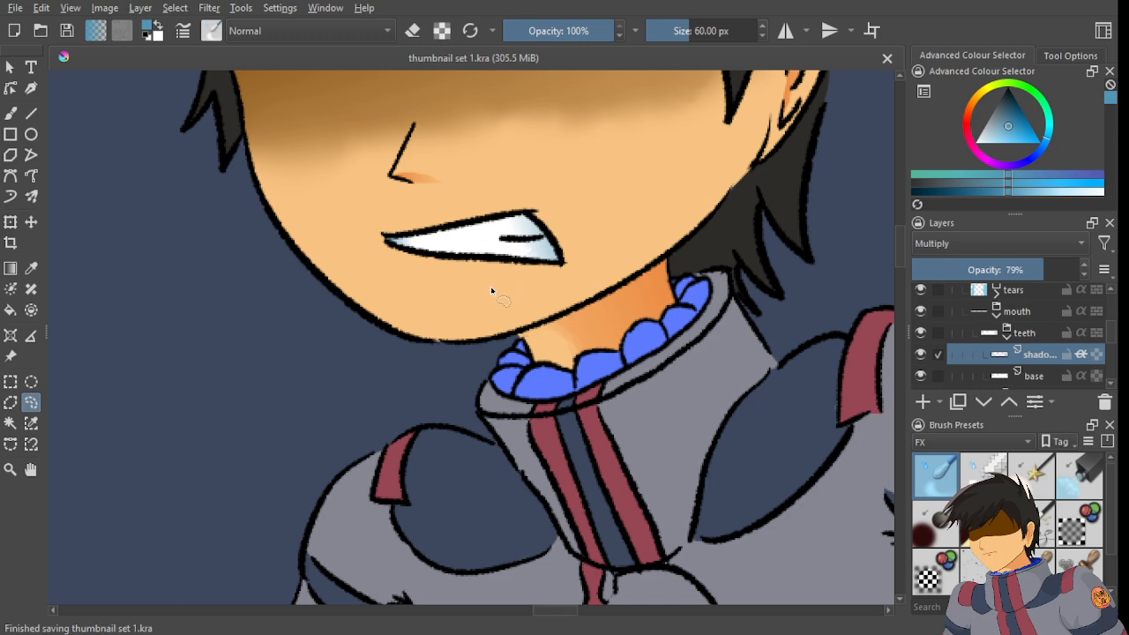
scroll(484, 285, "down", 2)
scroll(490, 256, "up", 6)
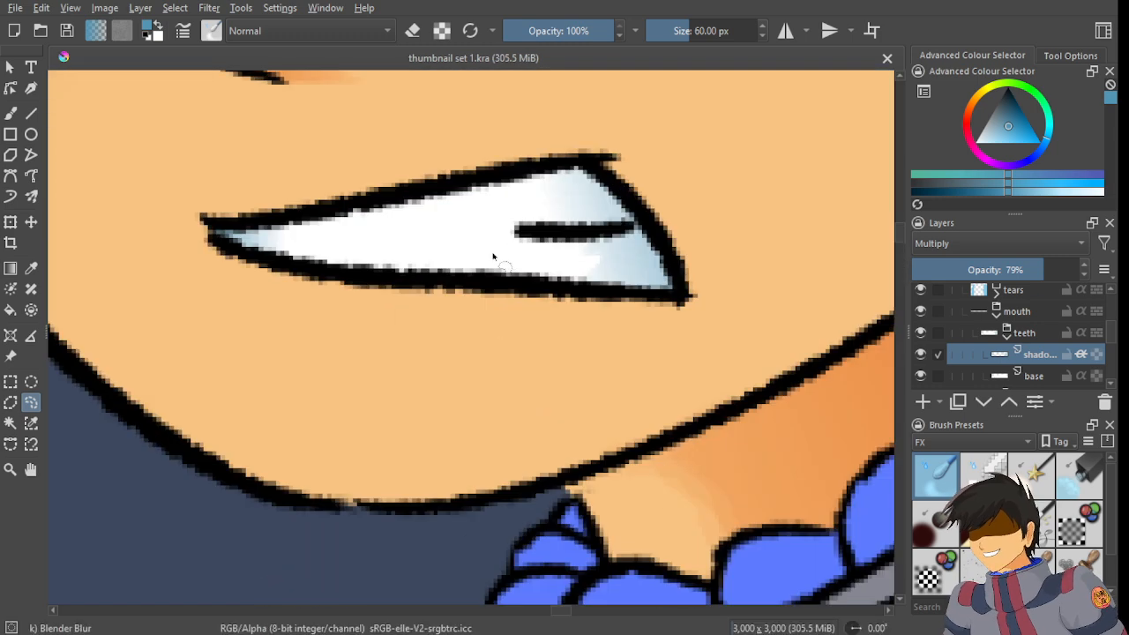
left_click_drag(472, 239, 407, 309)
left_click(10, 196)
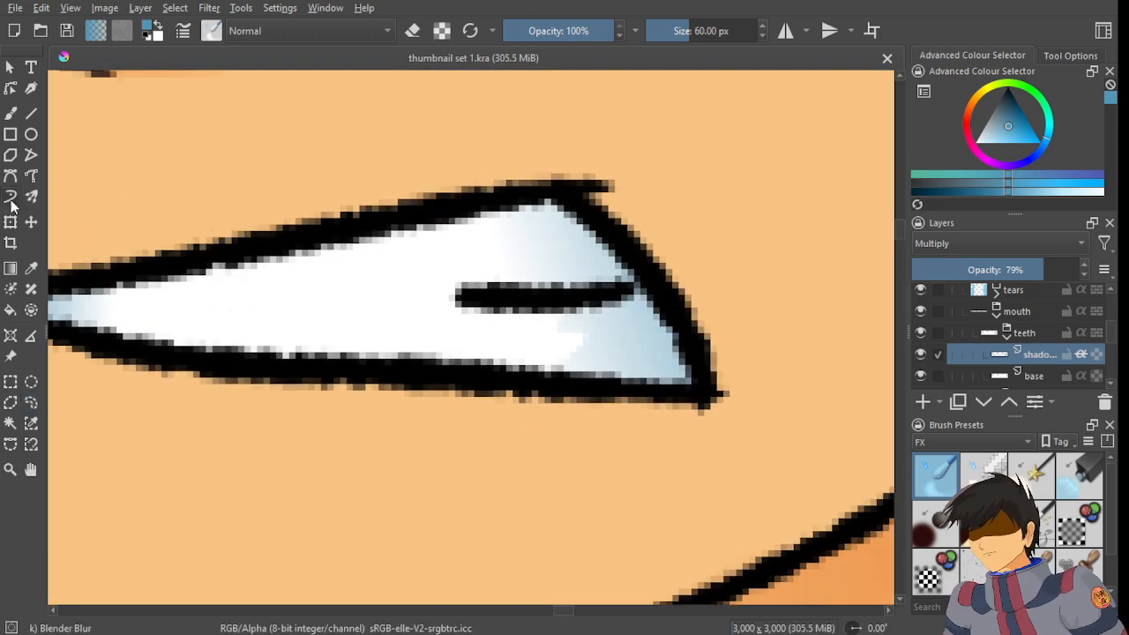
scroll(479, 429, "up", 2)
scroll(421, 371, "down", 3)
left_click_drag(421, 367, 433, 403)
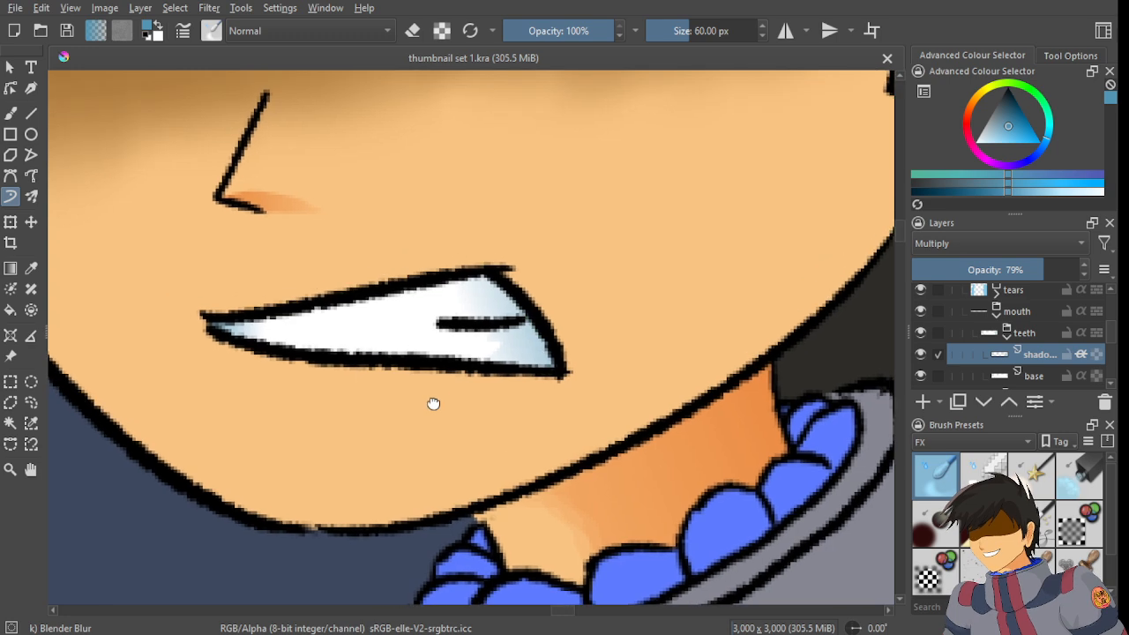
left_click(31, 402)
- Examine the blue shading at both ends of the teeth up close and against the whole character
scroll(454, 347, "down", 3)
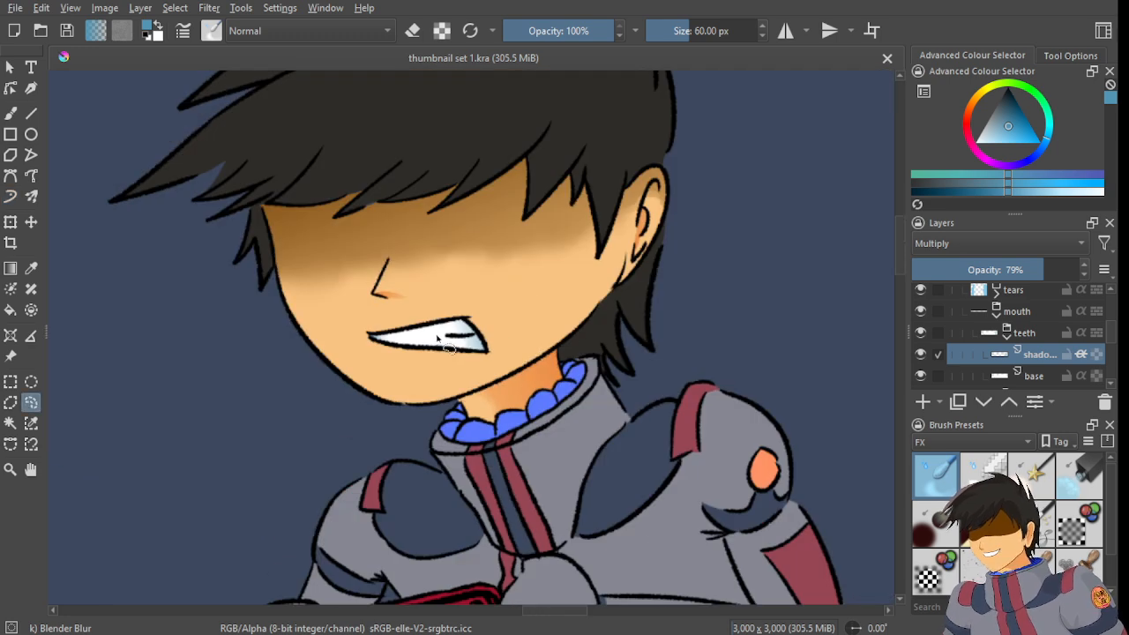
scroll(436, 340, "up", 2)
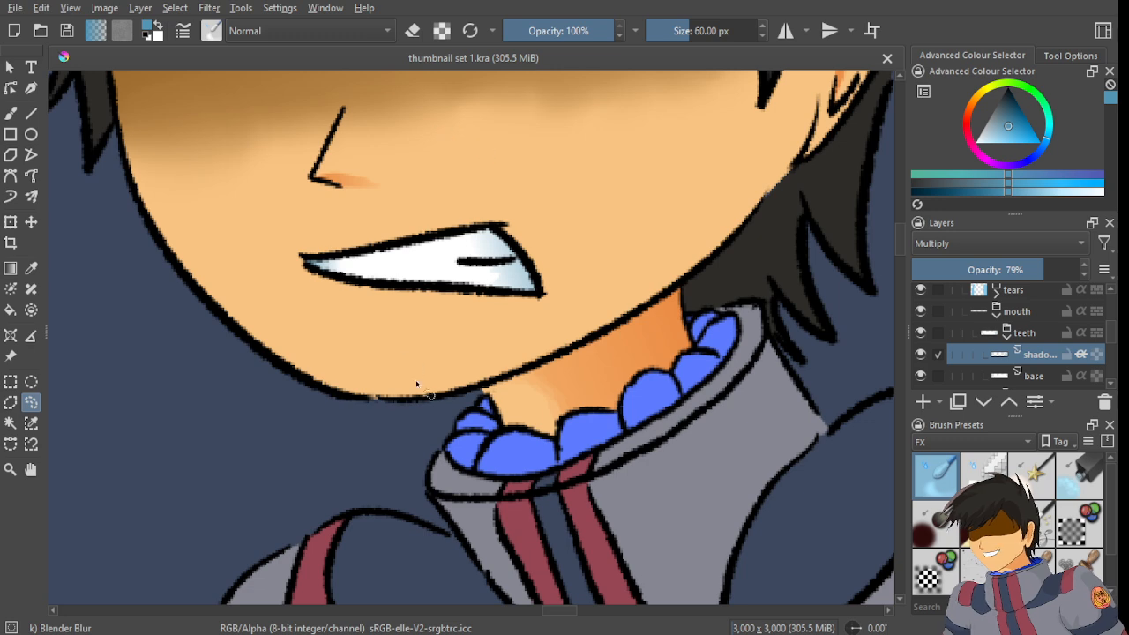
scroll(391, 348, "down", 5)
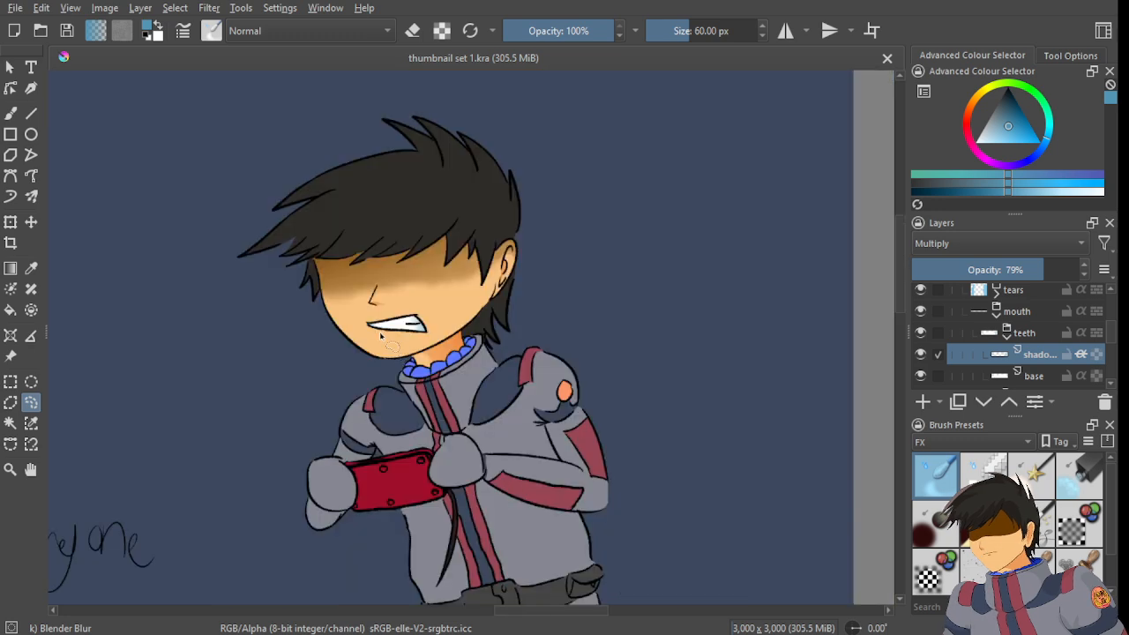
scroll(381, 326, "up", 8)
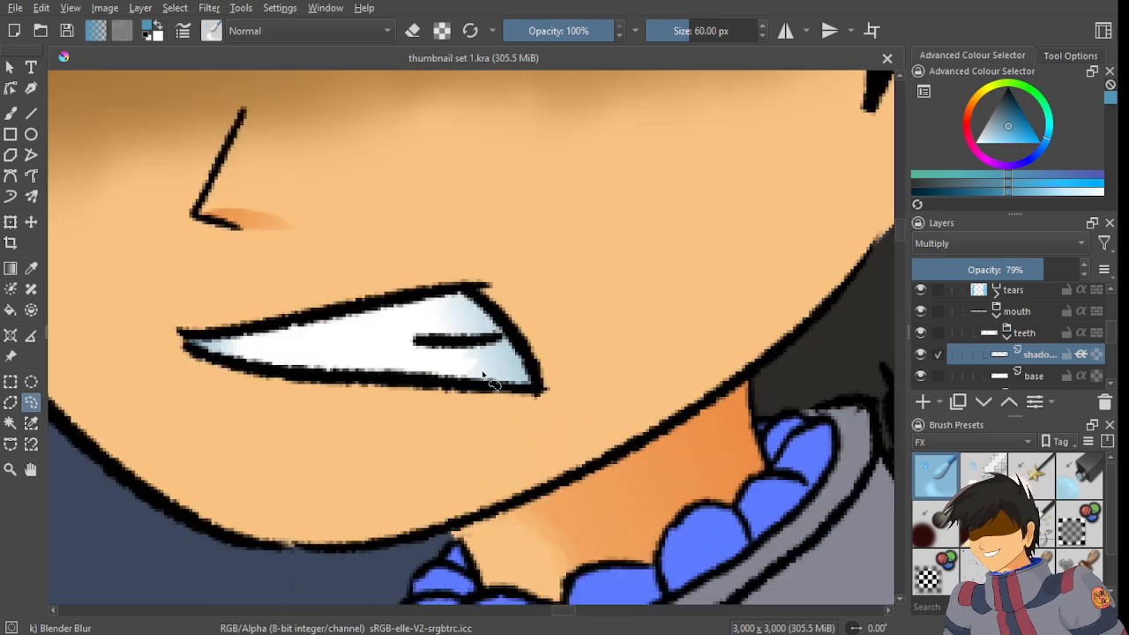
scroll(454, 365, "up", 2)
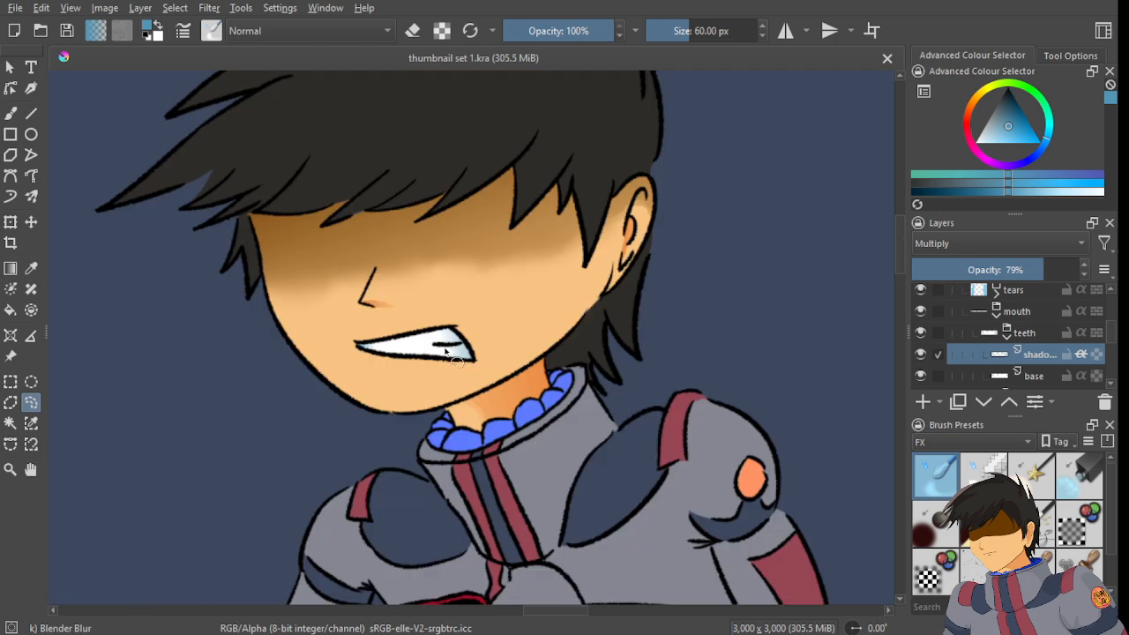
scroll(454, 364, "down", 8)
scroll(394, 452, "down", 2)
scroll(540, 282, "up", 5)
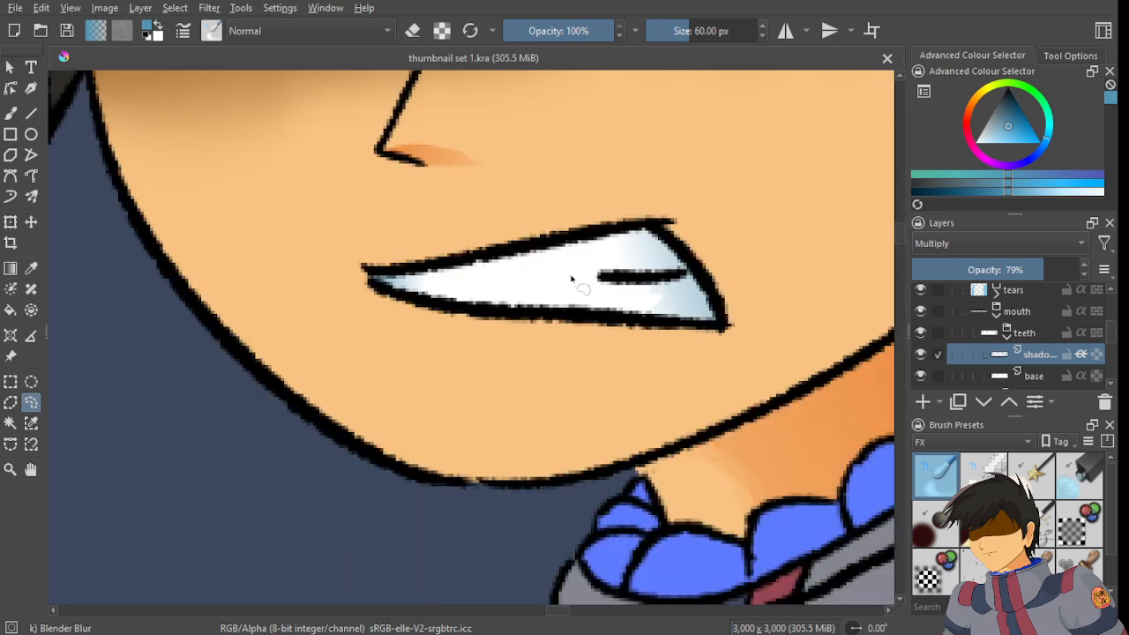
scroll(541, 283, "up", 4)
scroll(529, 269, "down", 3)
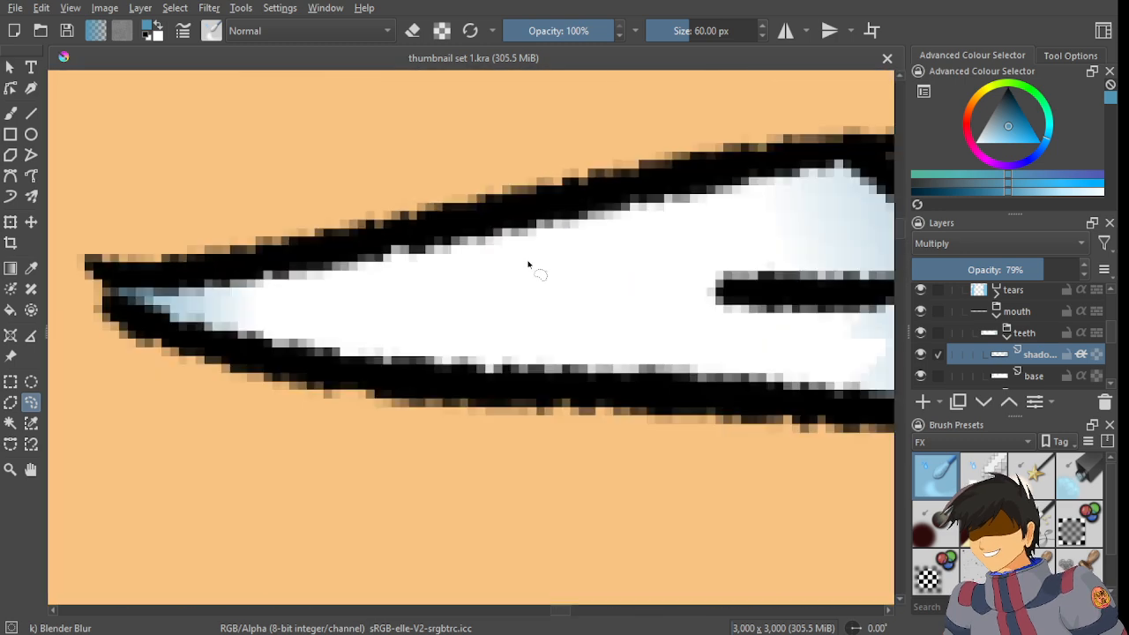
scroll(534, 265, "up", 6)
scroll(540, 261, "down", 5)
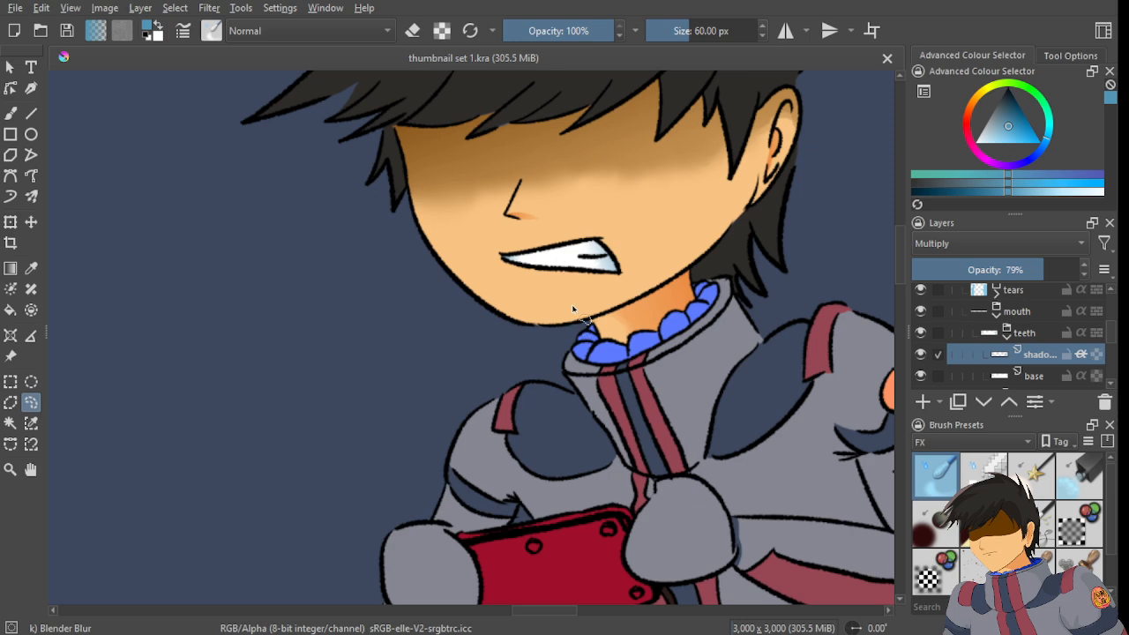
scroll(617, 273, "up", 6)
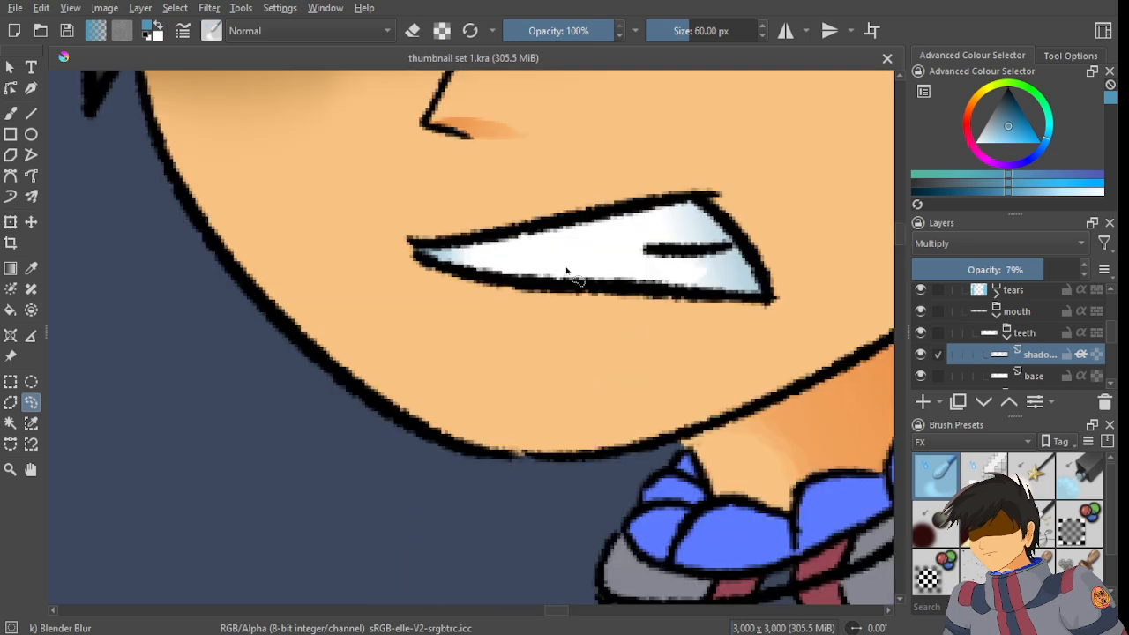
left_click_drag(621, 269, 472, 264)
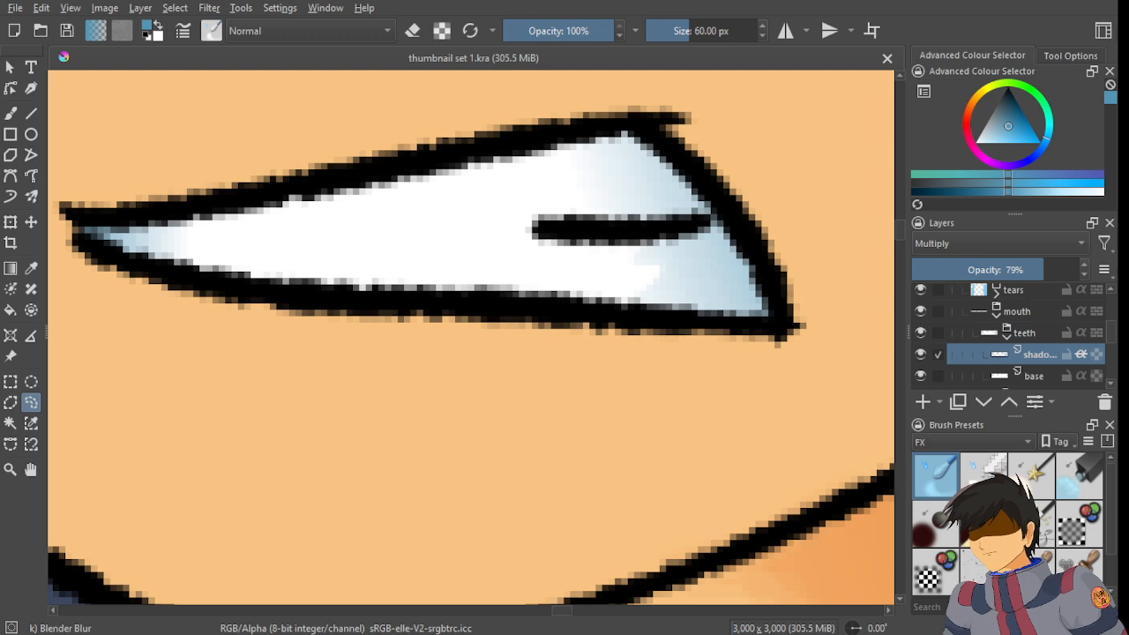
scroll(263, 374, "down", 6)
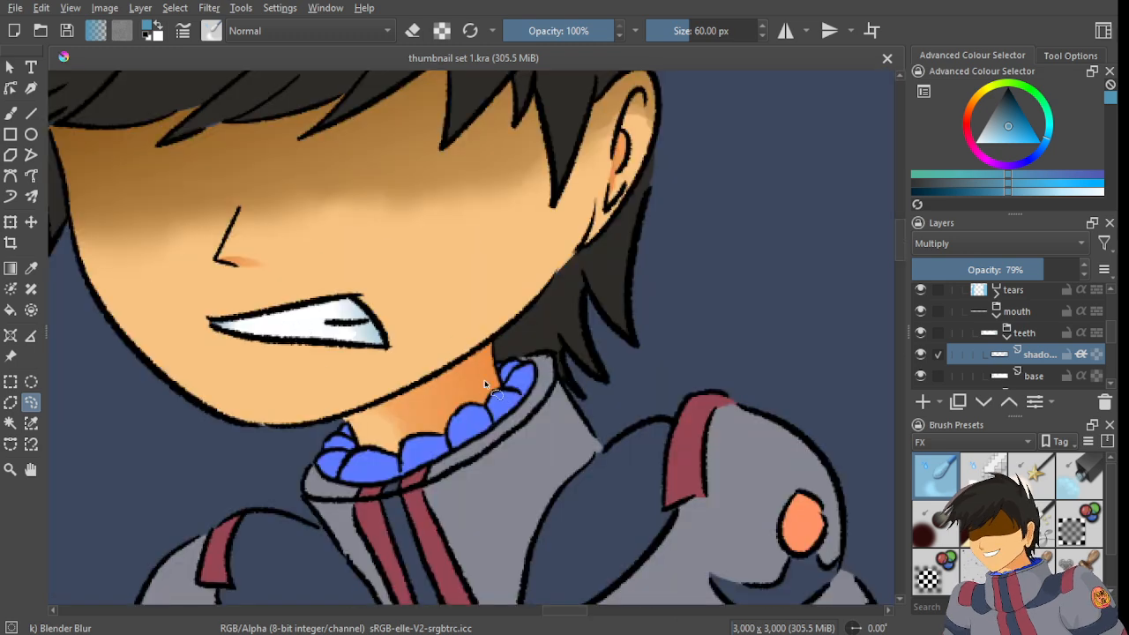
scroll(378, 366, "down", 1)
scroll(540, 269, "up", 2)
scroll(540, 269, "up", 1)
scroll(428, 276, "up", 3)
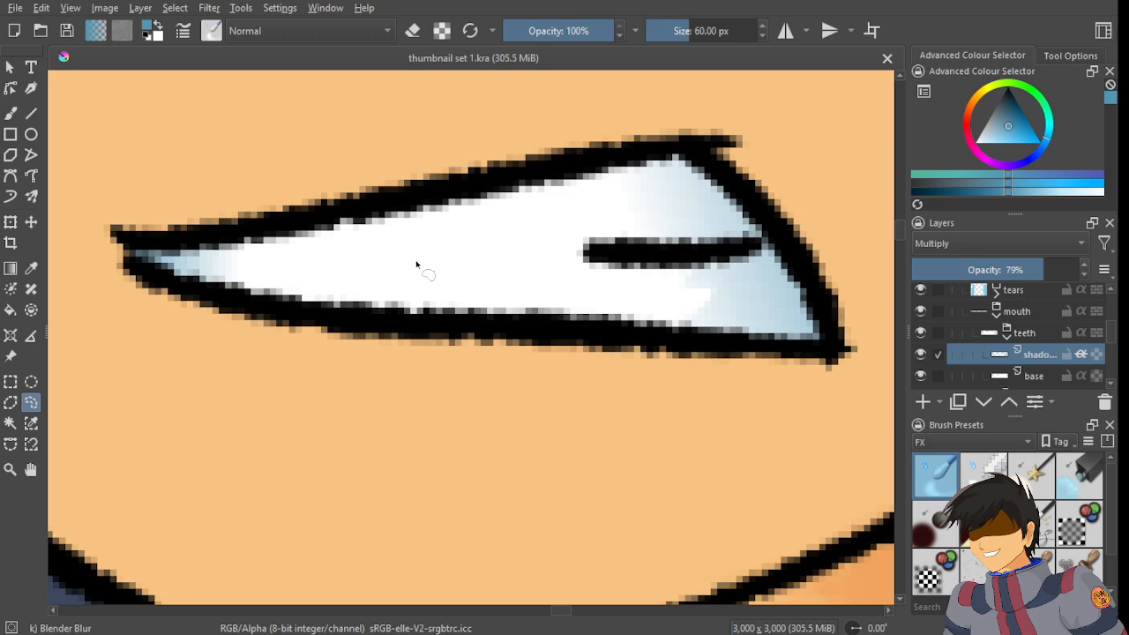
scroll(498, 257, "down", 3)
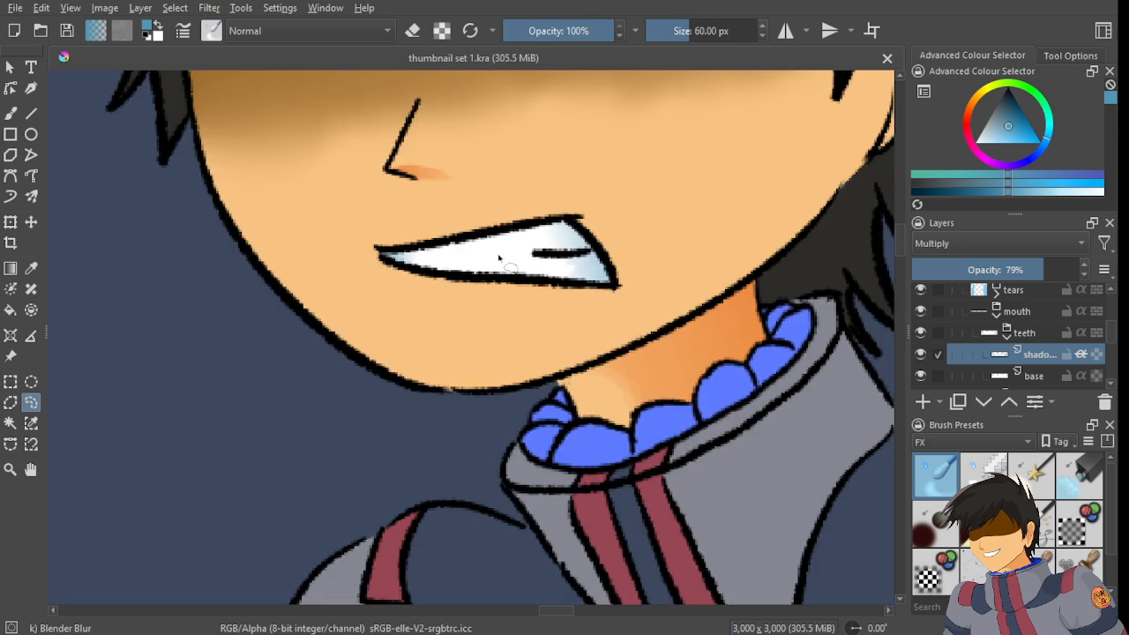
scroll(498, 258, "up", 1)
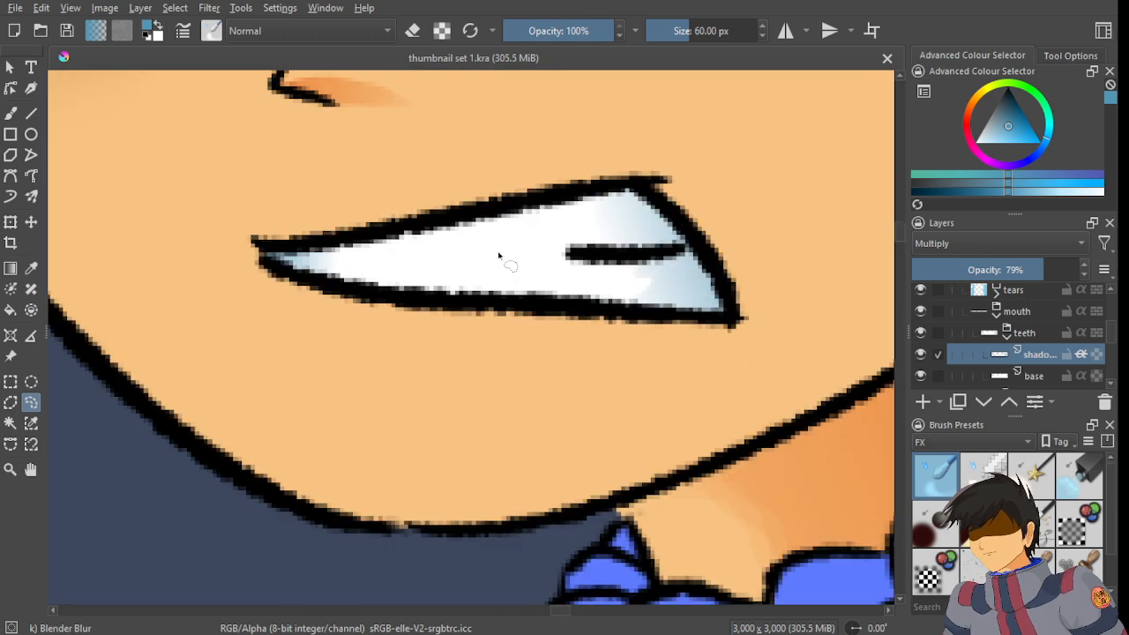
scroll(498, 255, "up", 1)
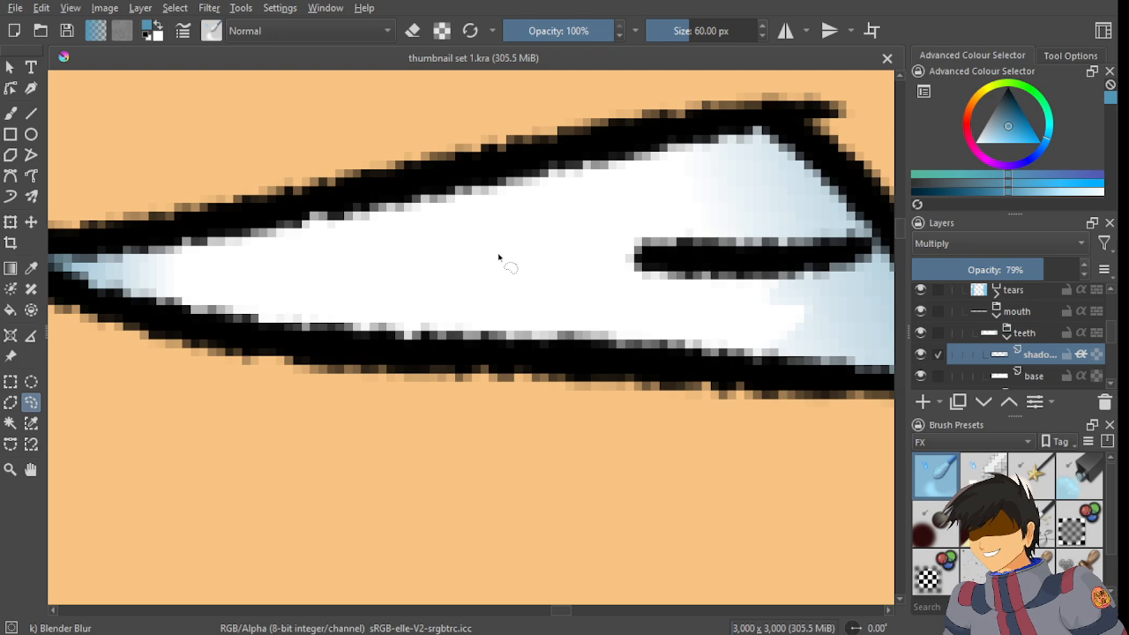
scroll(498, 256, "down", 1)
scroll(498, 256, "down", 1)
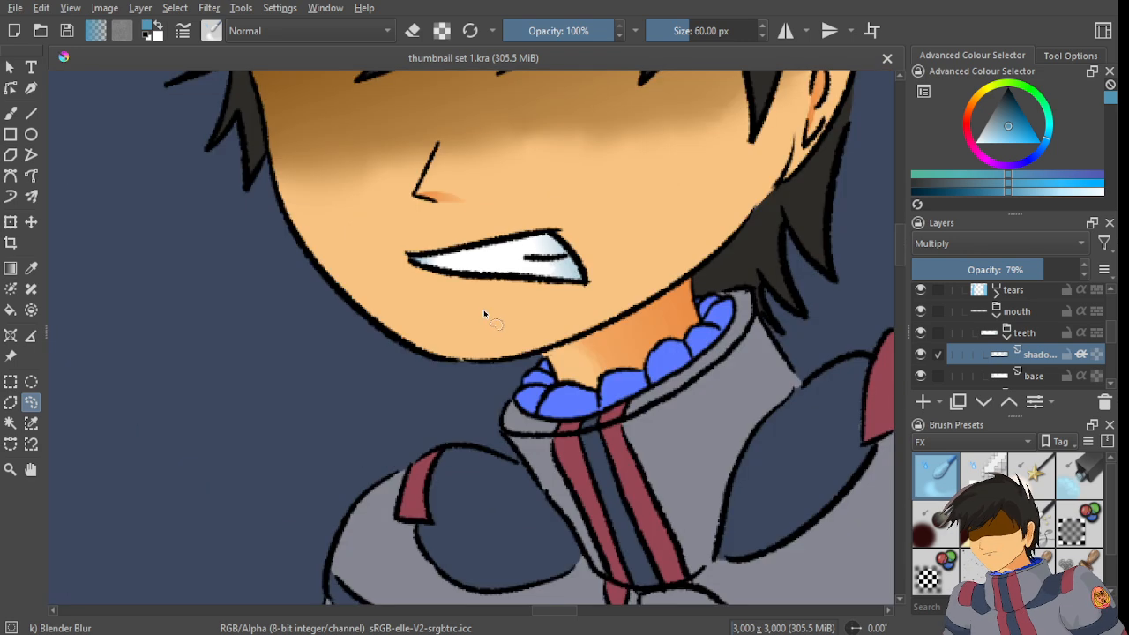
scroll(483, 314, "up", 4)
scroll(533, 248, "down", 3)
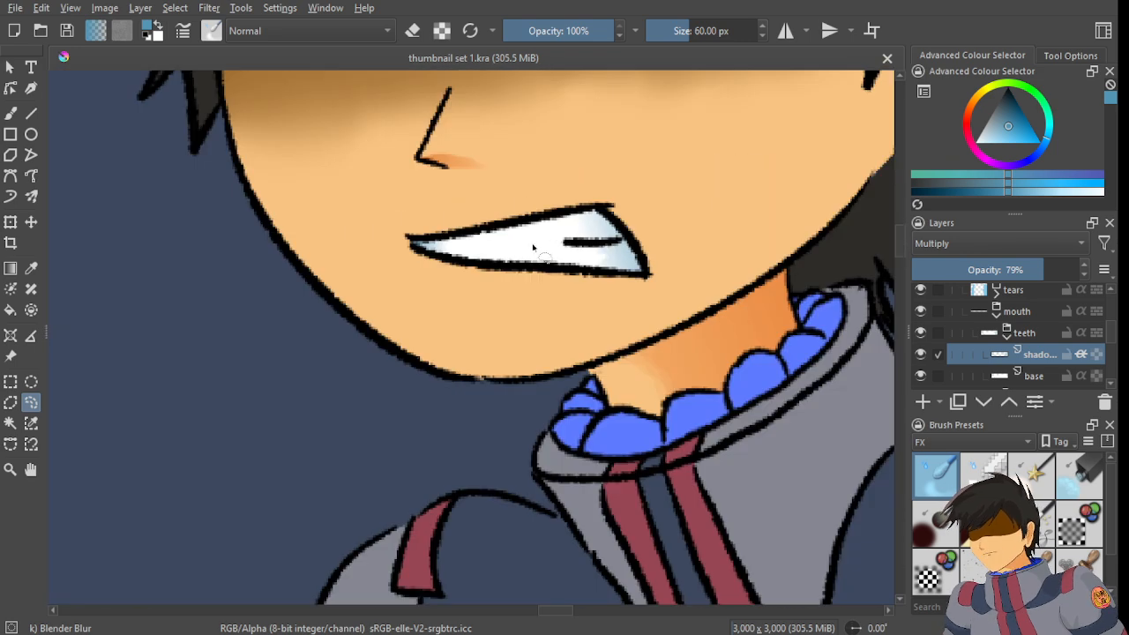
scroll(533, 248, "down", 3)
scroll(411, 297, "up", 3)
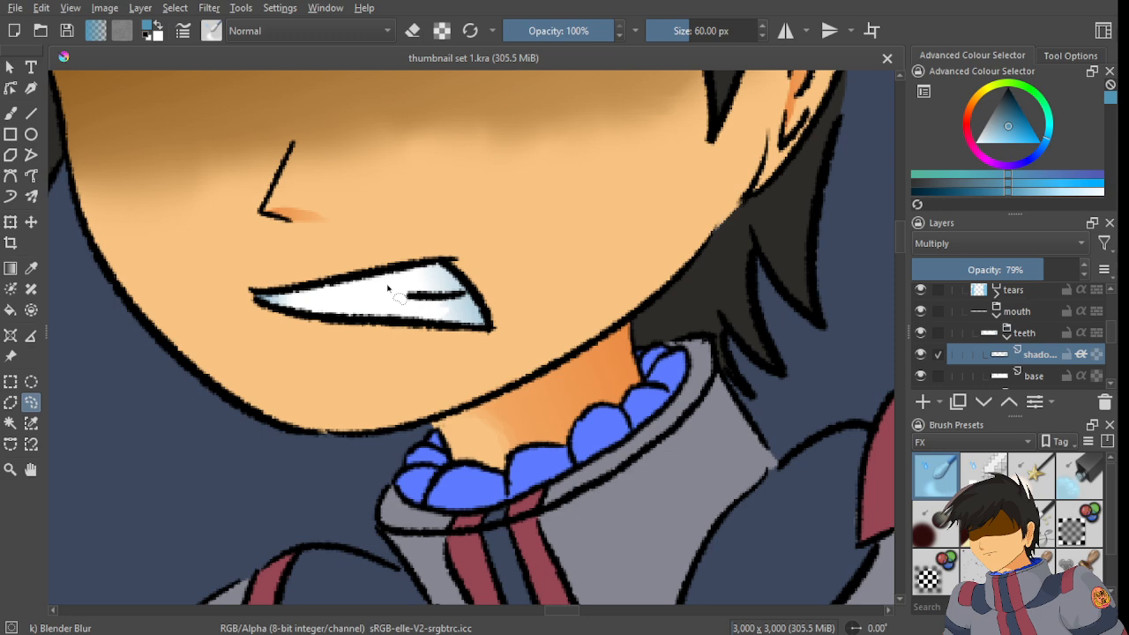
scroll(302, 398, "down", 3)
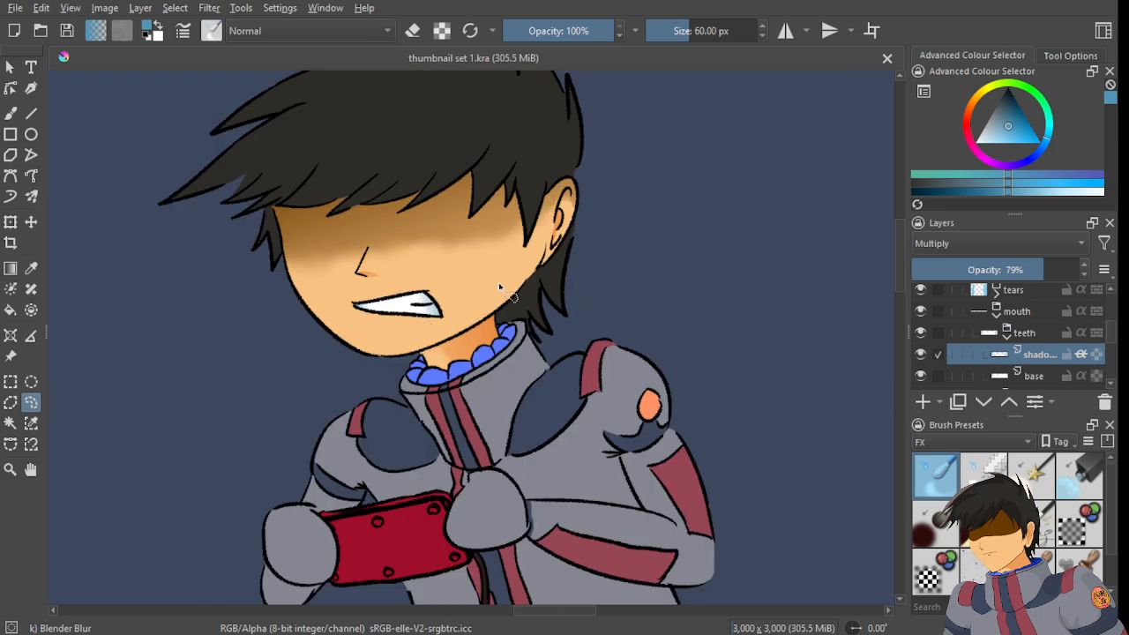
scroll(496, 273, "up", 4)
scroll(496, 262, "down", 4)
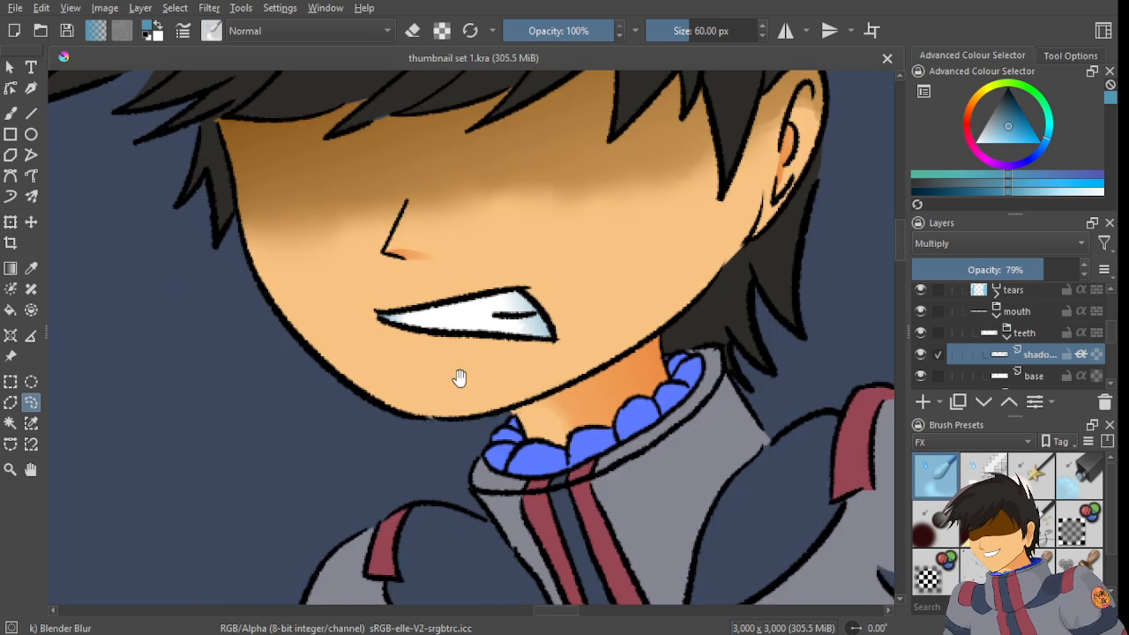
scroll(476, 332, "down", 2)
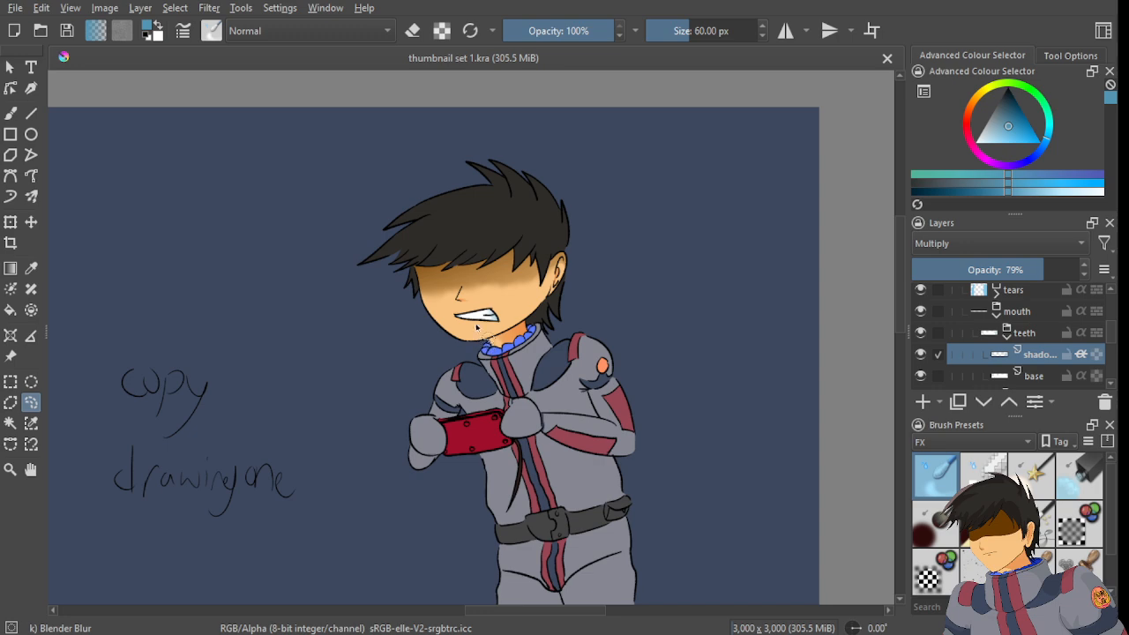
- Lower the opacity of the teeth's Multiply shadow layer to 66%
scroll(476, 327, "up", 3)
scroll(518, 306, "up", 2)
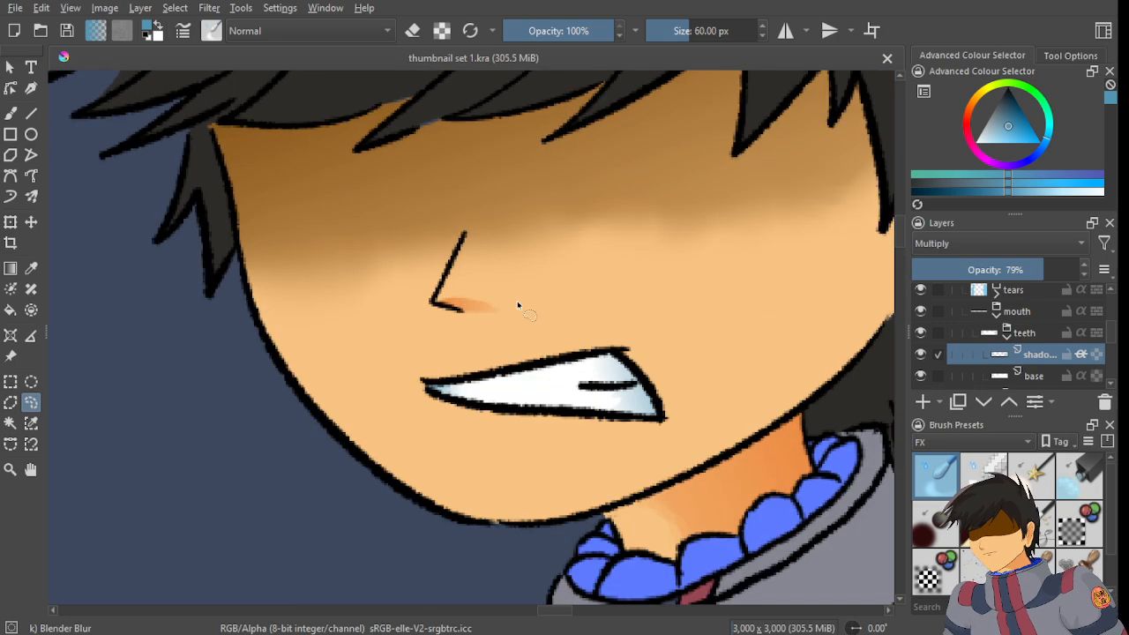
left_click_drag(1043, 270, 1021, 270)
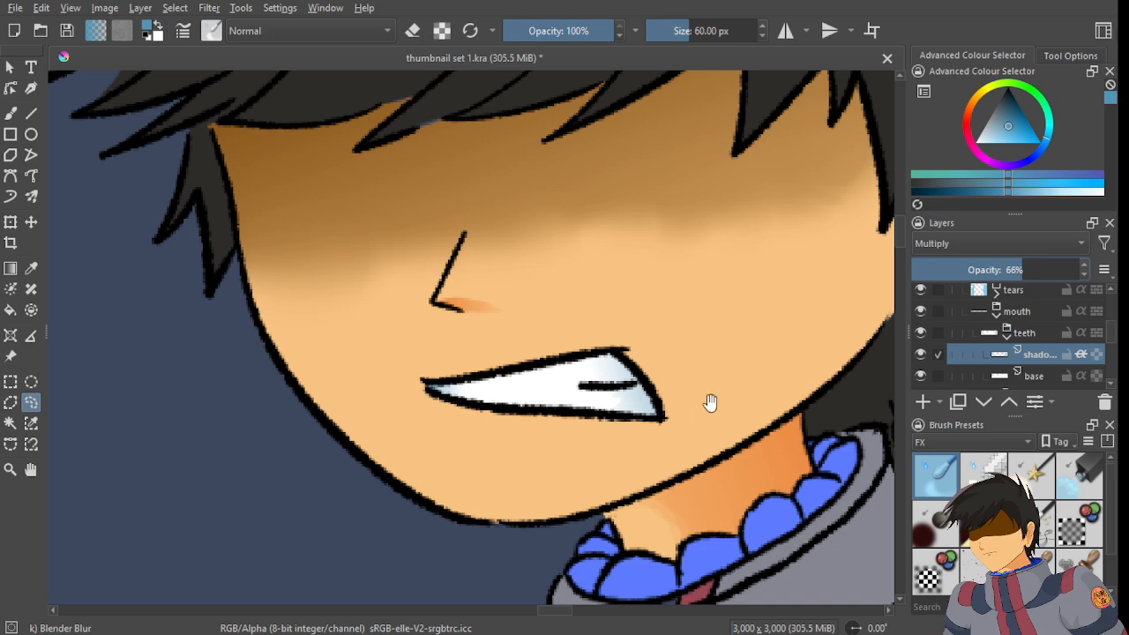
- Check how the lightened teeth shadows look up close and in relation to the rest of the face
left_click_drag(711, 403, 649, 284)
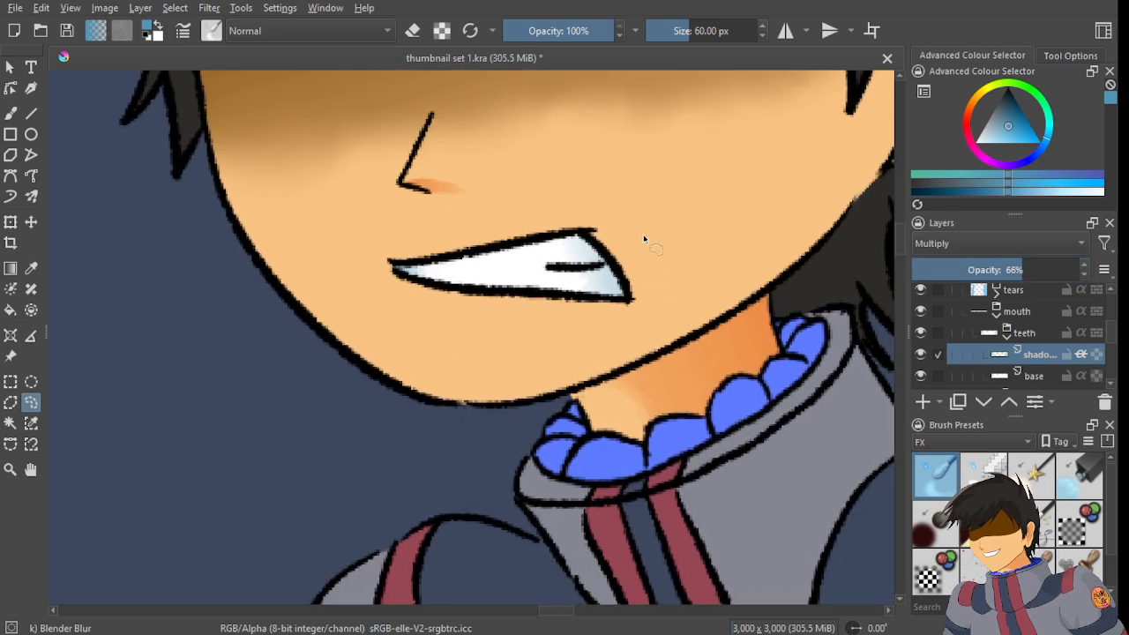
scroll(497, 240, "up", 2)
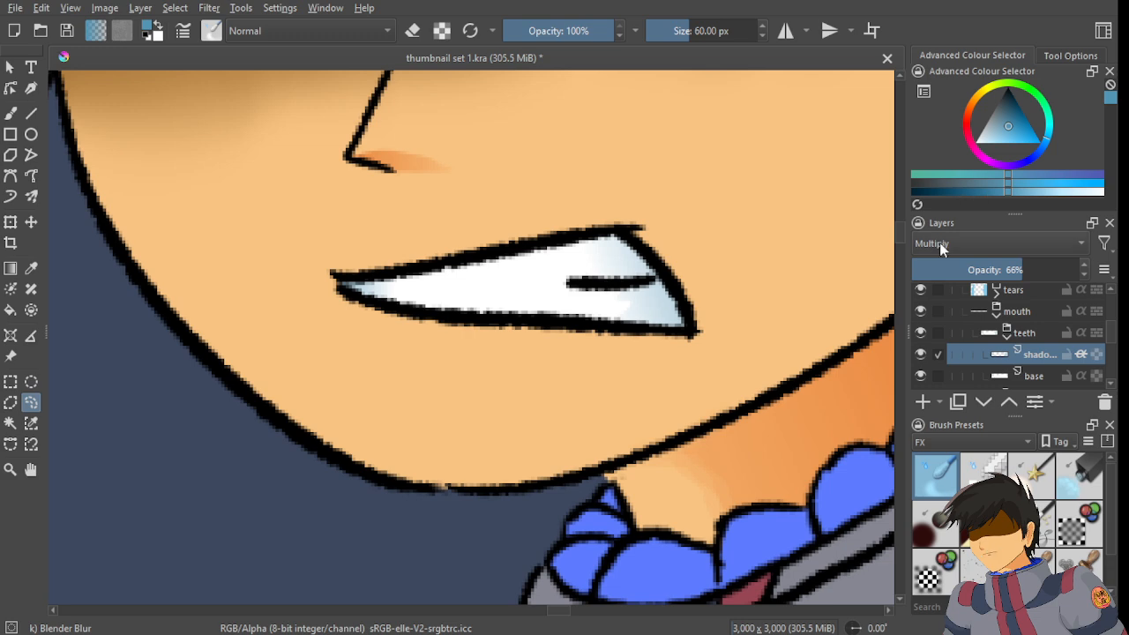
scroll(505, 289, "up", 1)
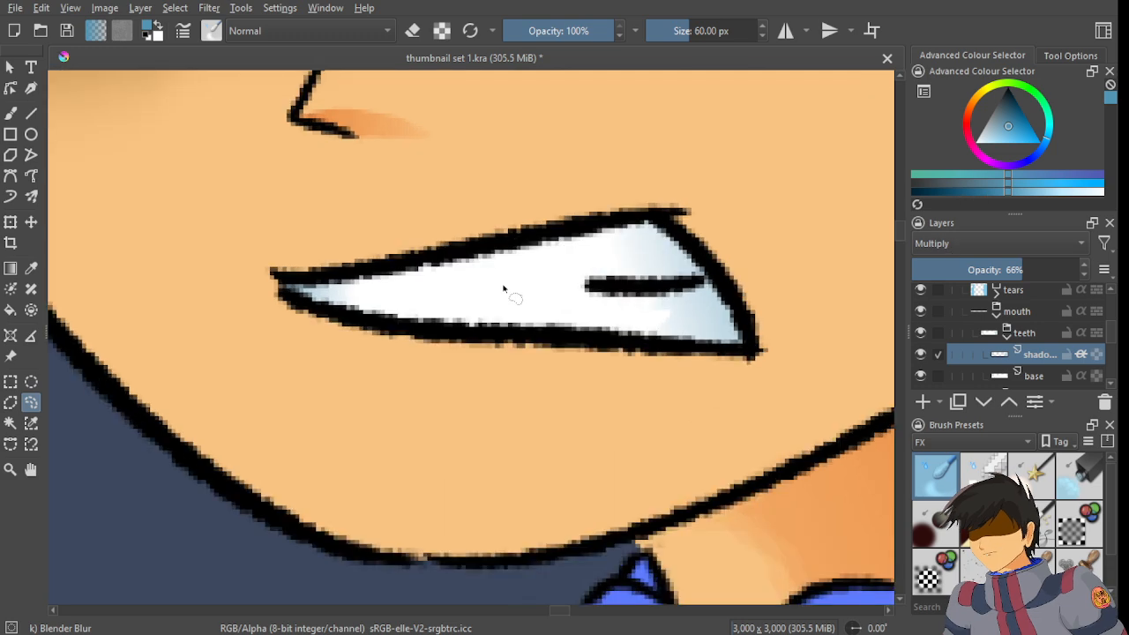
scroll(572, 280, "up", 2)
left_click_drag(771, 296, 415, 272)
scroll(408, 272, "down", 6)
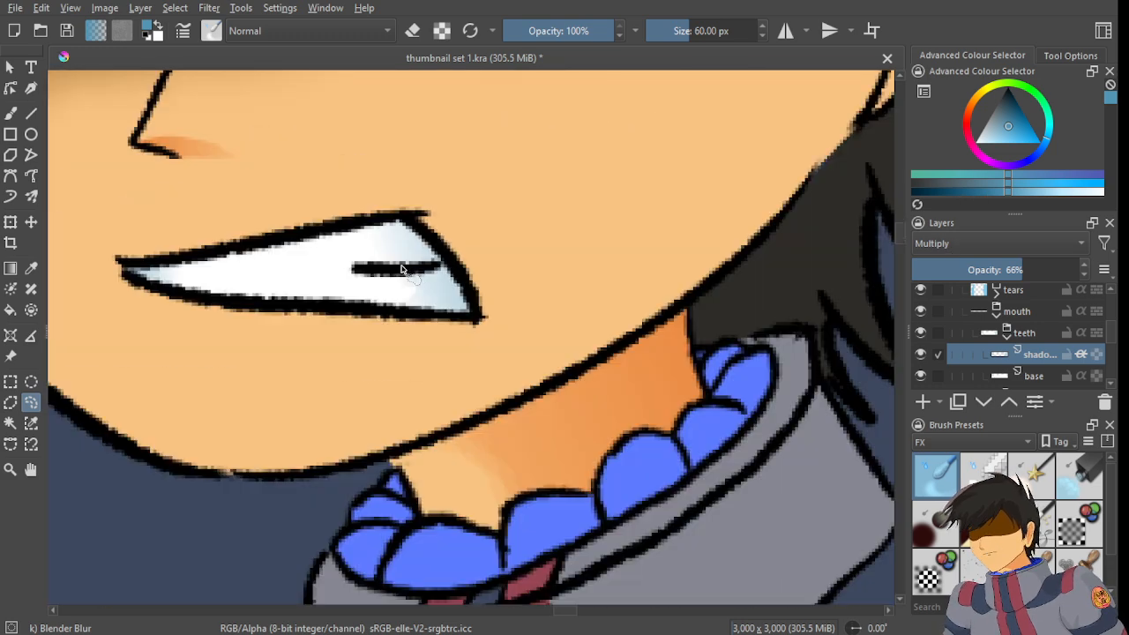
left_click_drag(380, 313, 504, 333)
scroll(483, 293, "up", 3)
scroll(566, 308, "up", 2)
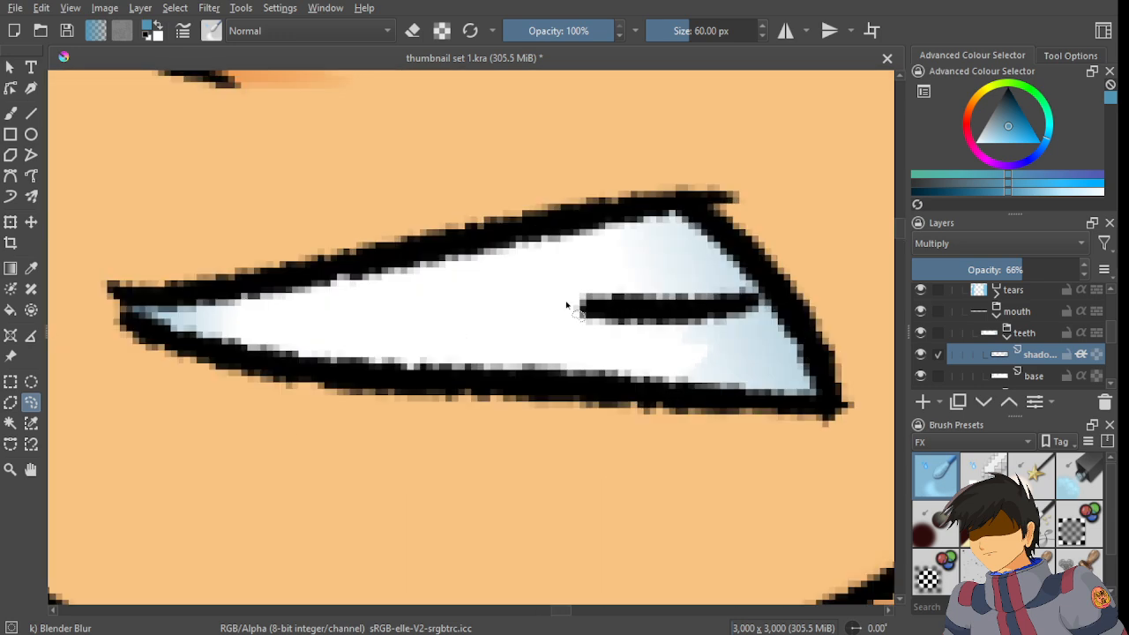
scroll(568, 308, "down", 6)
scroll(569, 315, "up", 2)
scroll(582, 309, "up", 1)
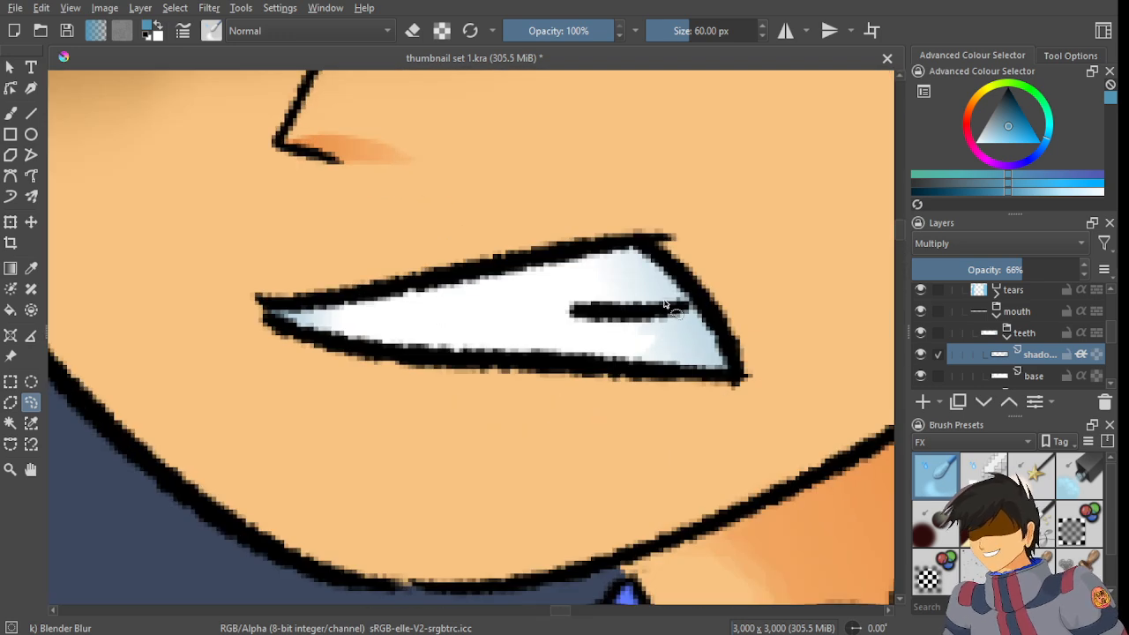
scroll(666, 305, "down", 1)
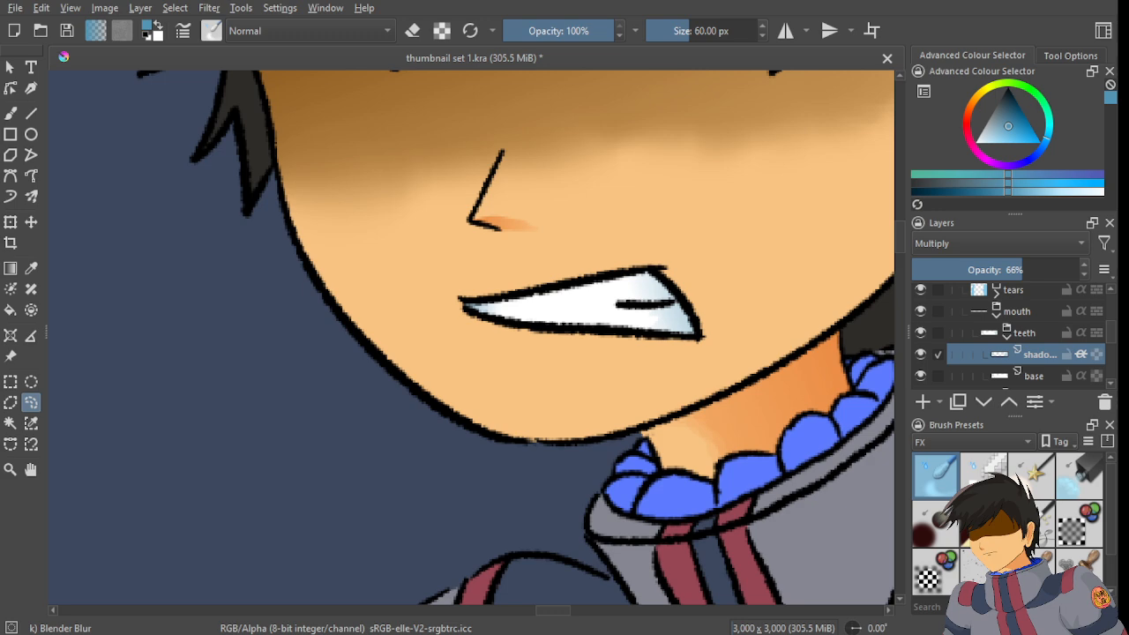
scroll(541, 372, "down", 2)
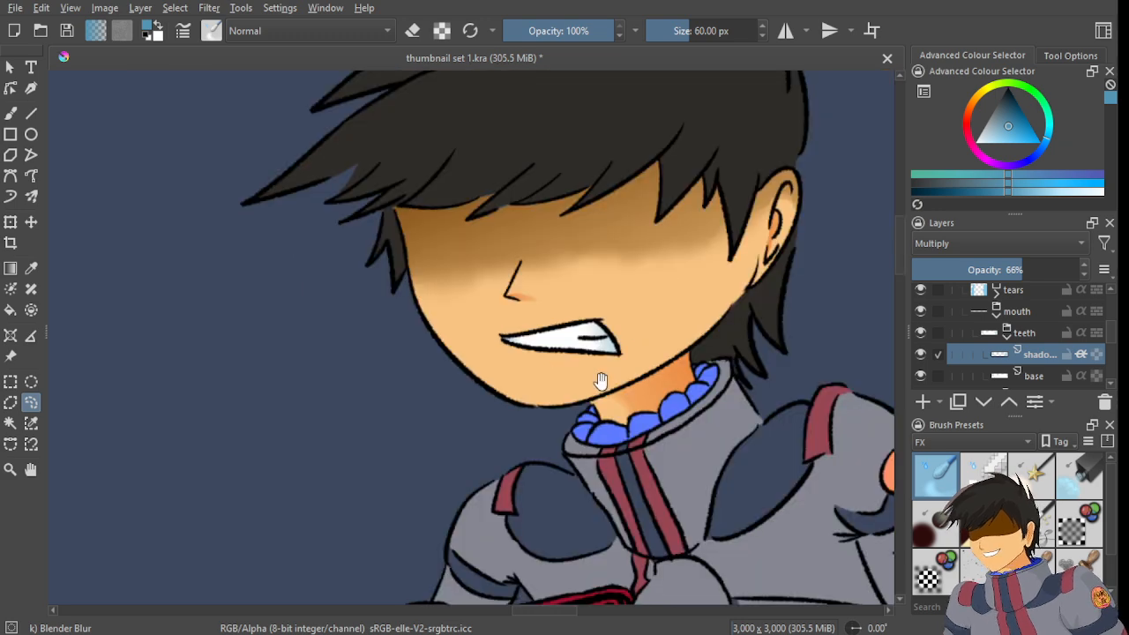
left_click_drag(601, 381, 514, 344)
scroll(605, 191, "up", 4)
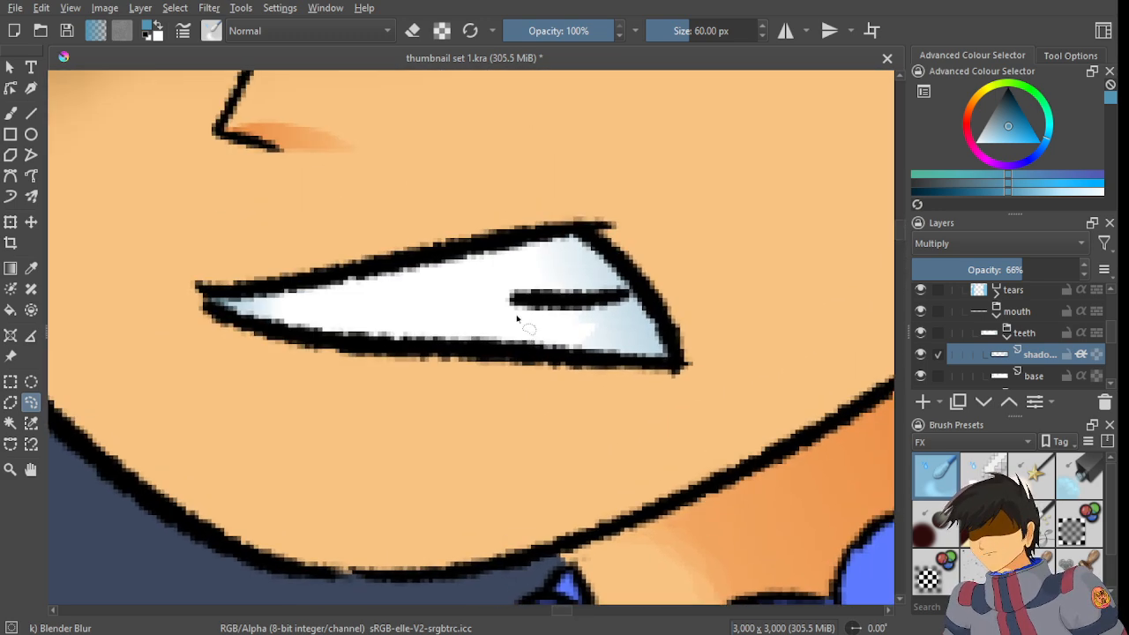
scroll(517, 318, "down", 3)
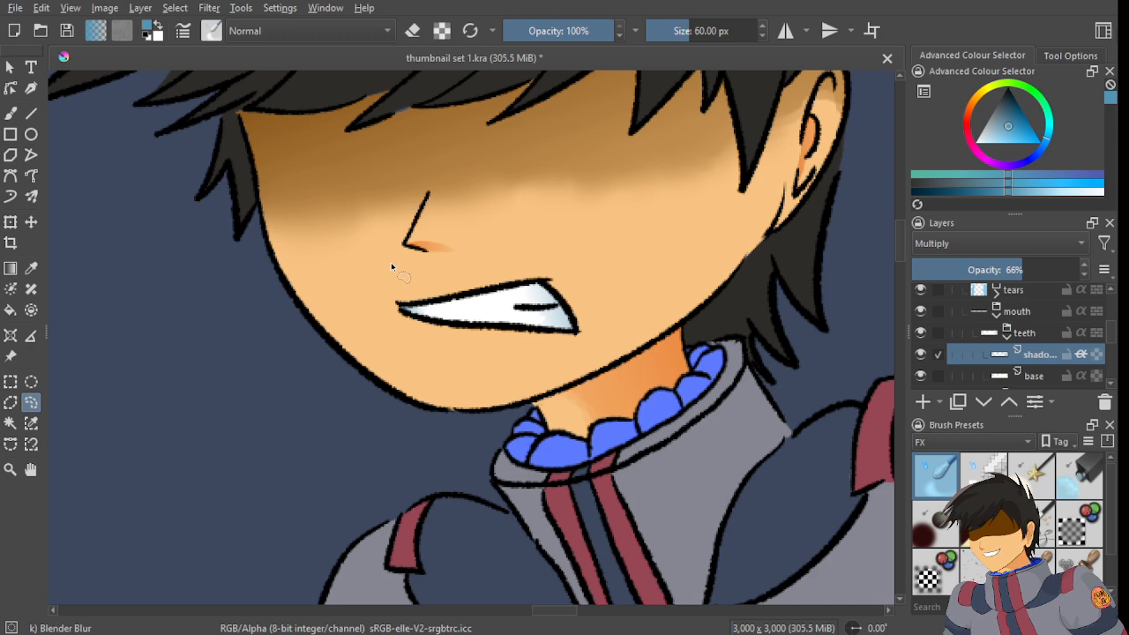
- Examine the softened teeth shading up close, at full-character size and alongside the other poses
scroll(411, 268, "down", 2)
scroll(429, 240, "up", 2)
left_click_drag(451, 282, 527, 251)
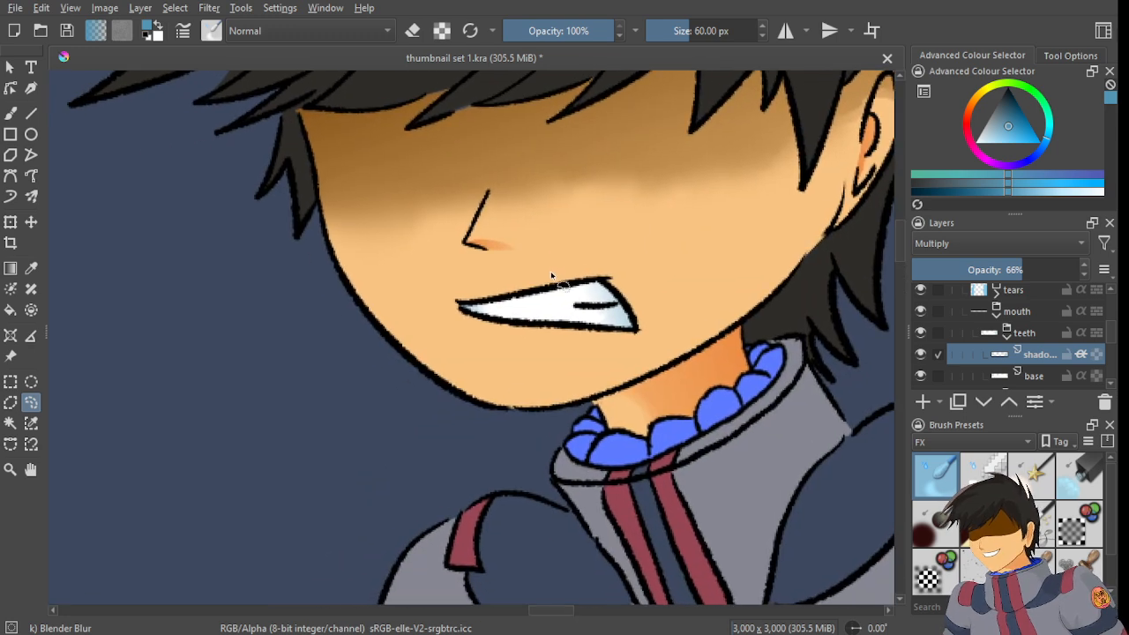
scroll(581, 256, "up", 3)
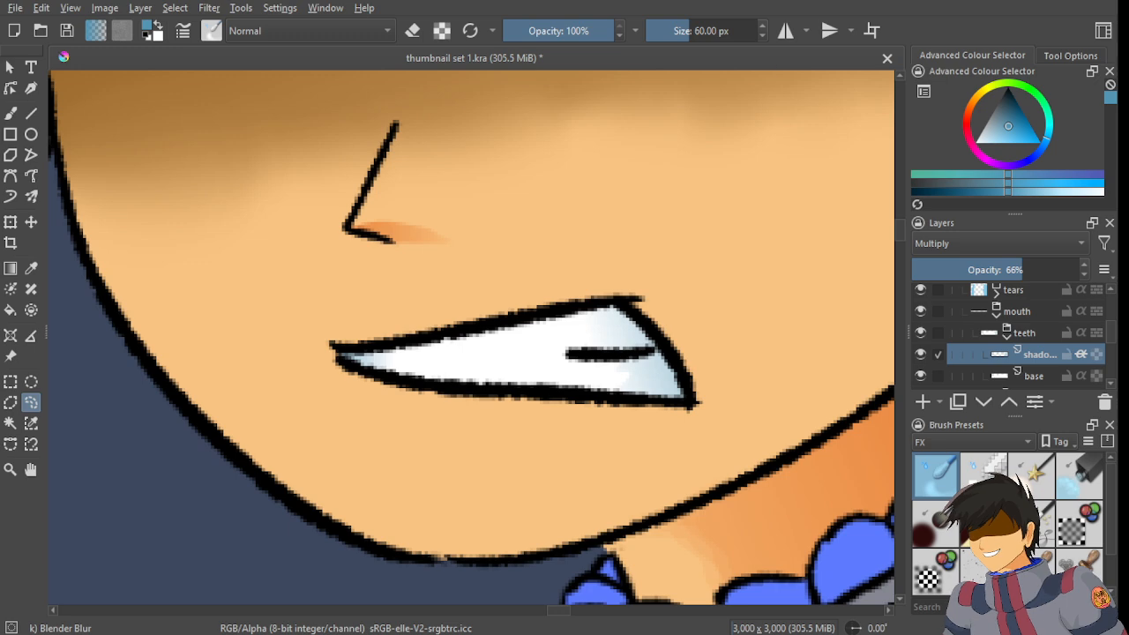
scroll(536, 251, "down", 6)
scroll(535, 251, "up", 1)
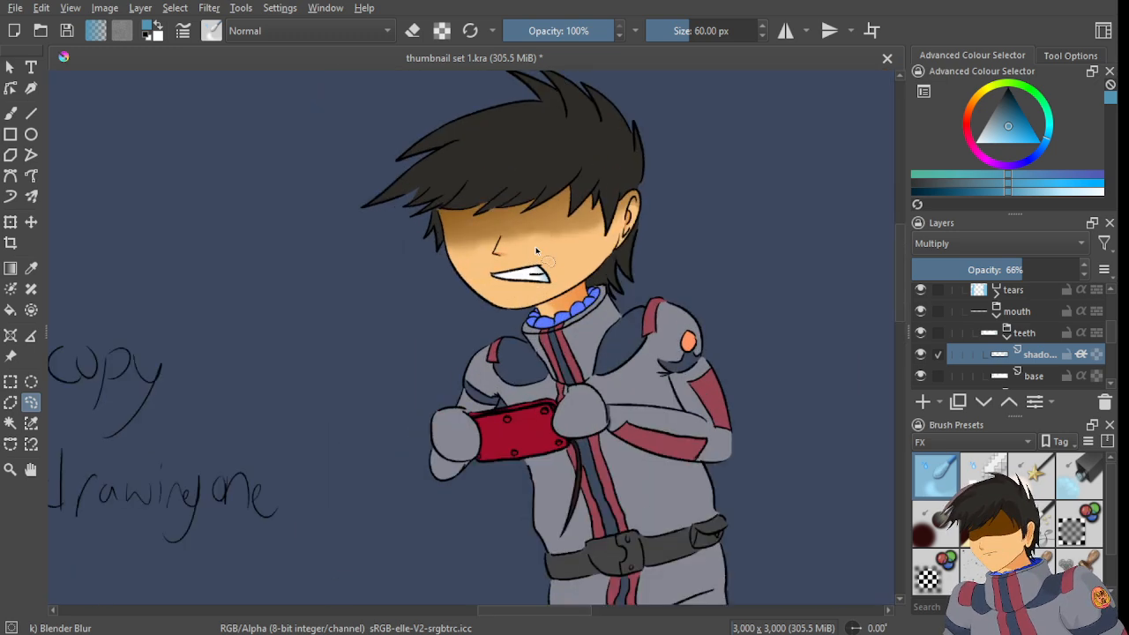
scroll(535, 251, "up", 4)
scroll(516, 265, "down", 1)
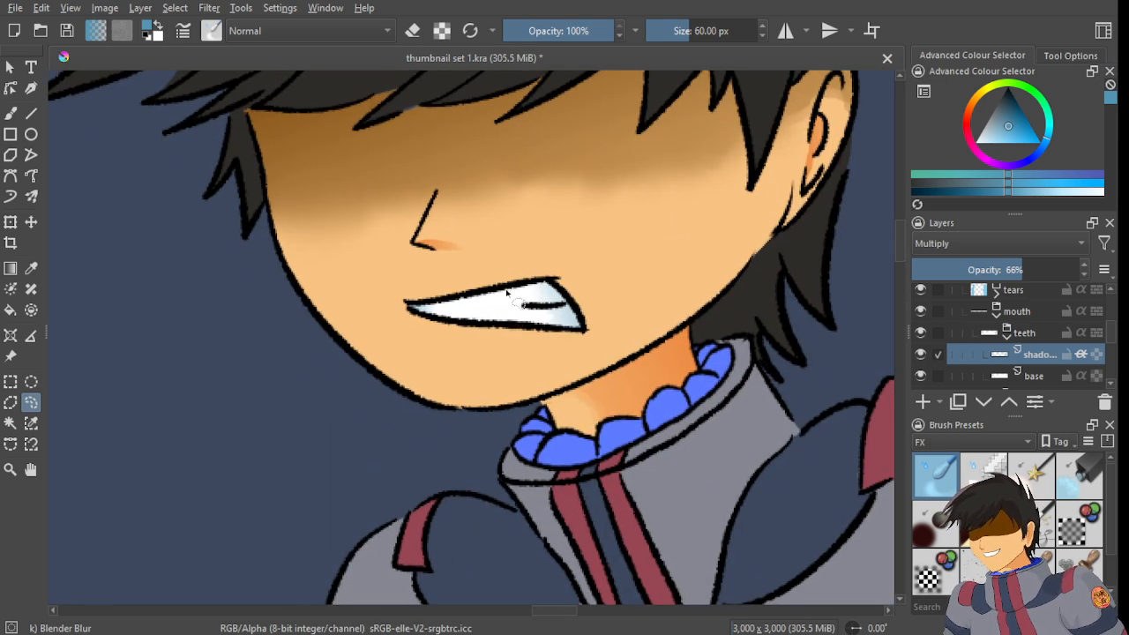
scroll(507, 294, "down", 1)
scroll(501, 291, "down", 2)
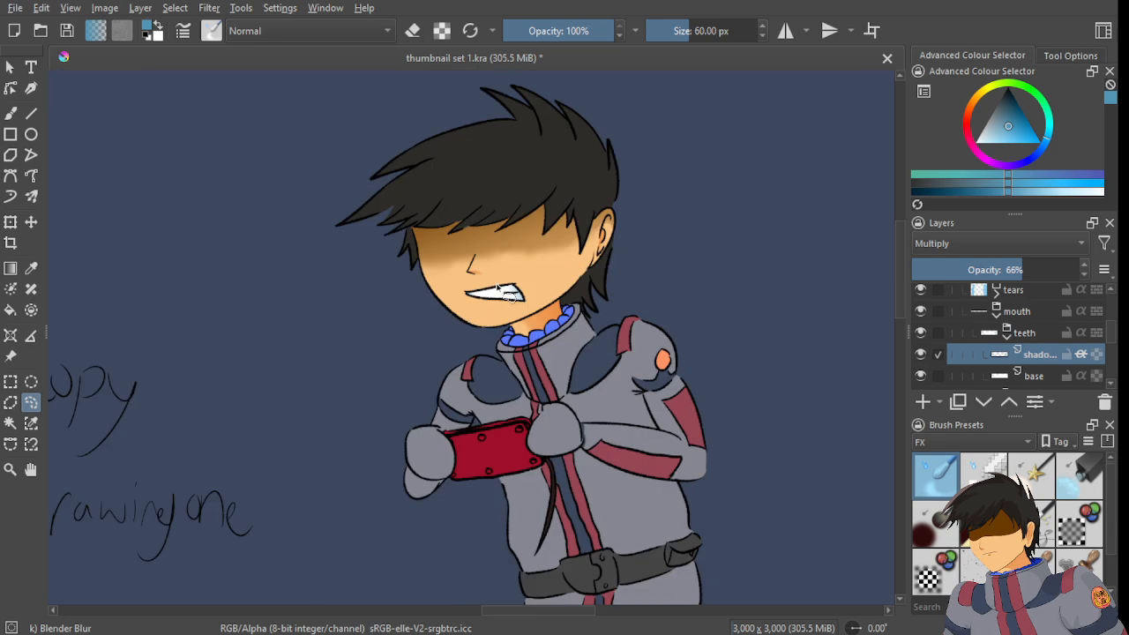
scroll(491, 271, "up", 1)
scroll(371, 364, "down", 4)
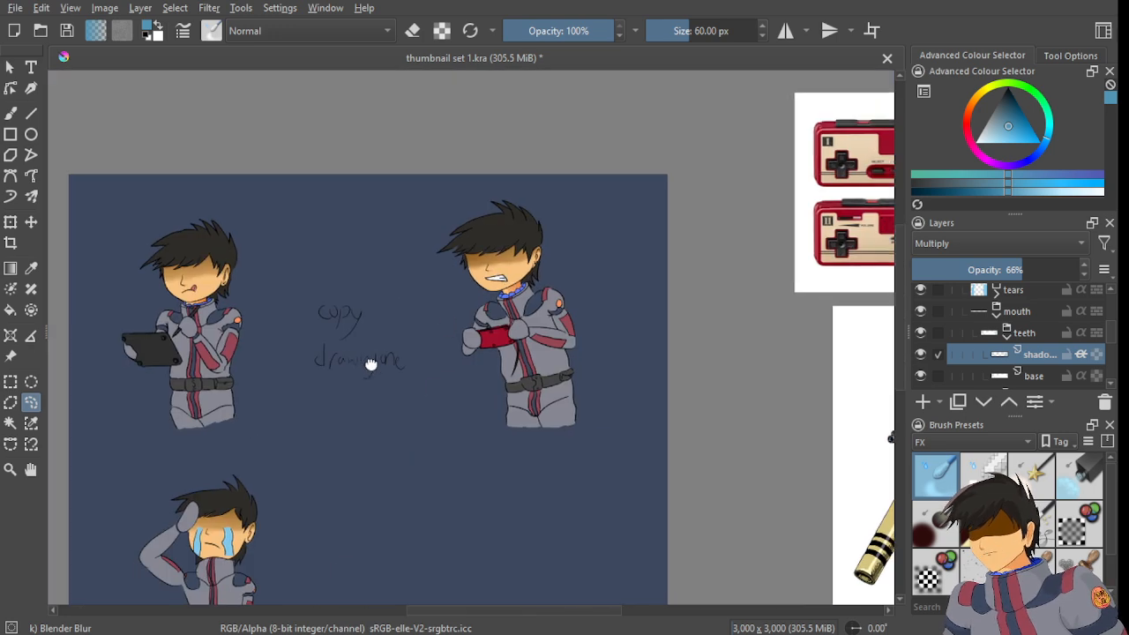
left_click_drag(371, 364, 554, 324)
scroll(697, 216, "up", 4)
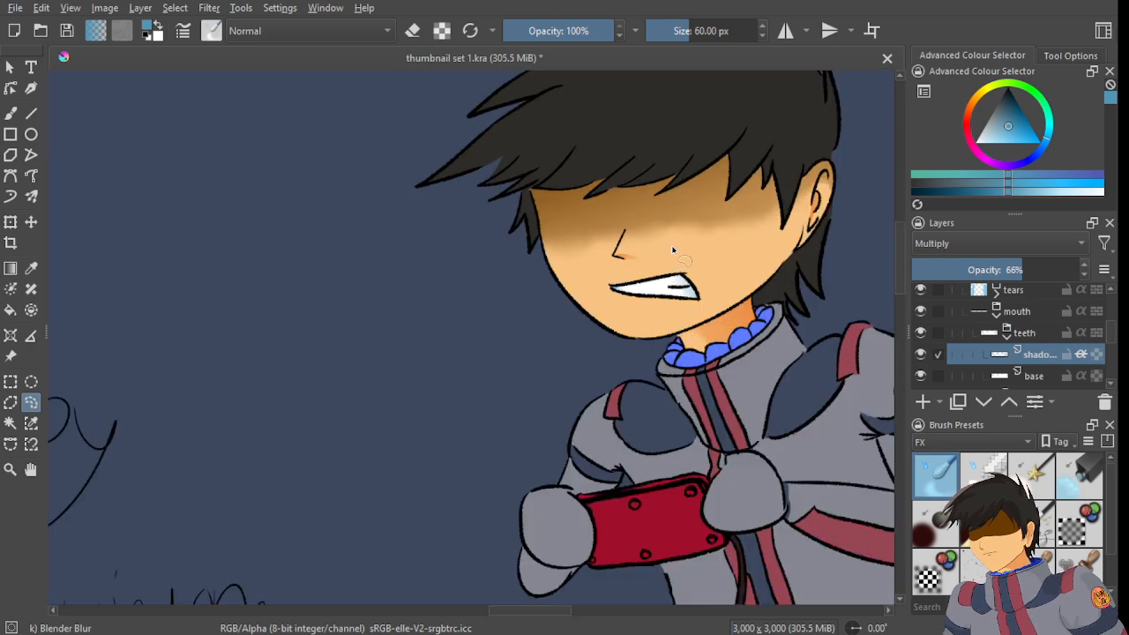
scroll(673, 250, "up", 3)
scroll(679, 255, "down", 3)
- Try a blue gradient shadow in a long, thin freehand selection extending from the short black line between the teeth towards the mouth corner
scroll(681, 265, "up", 5)
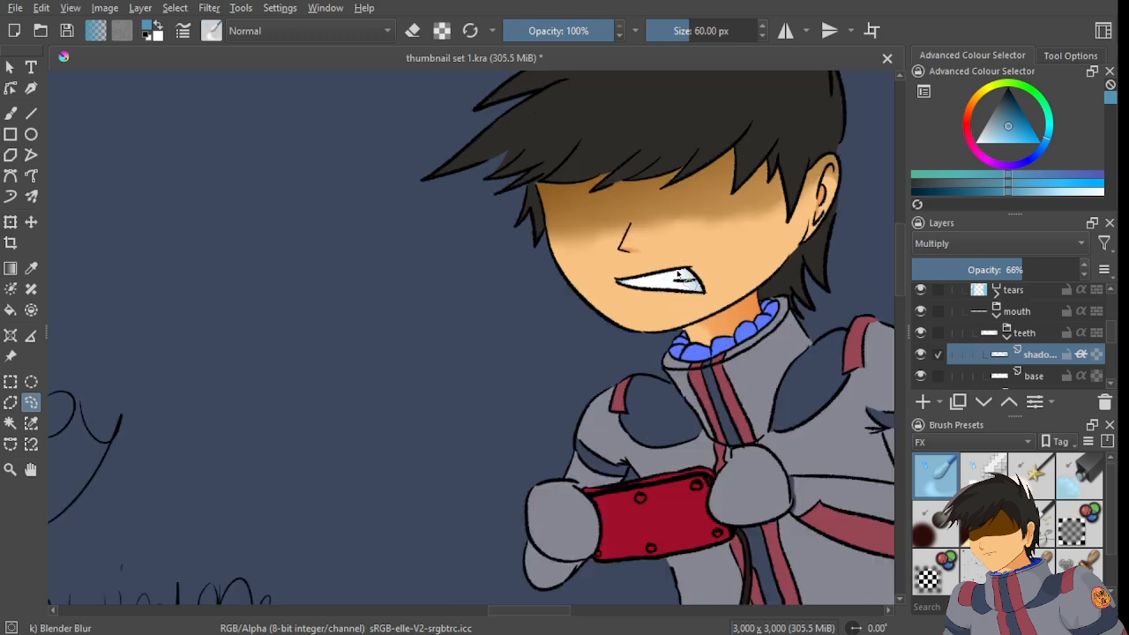
scroll(654, 306, "up", 1)
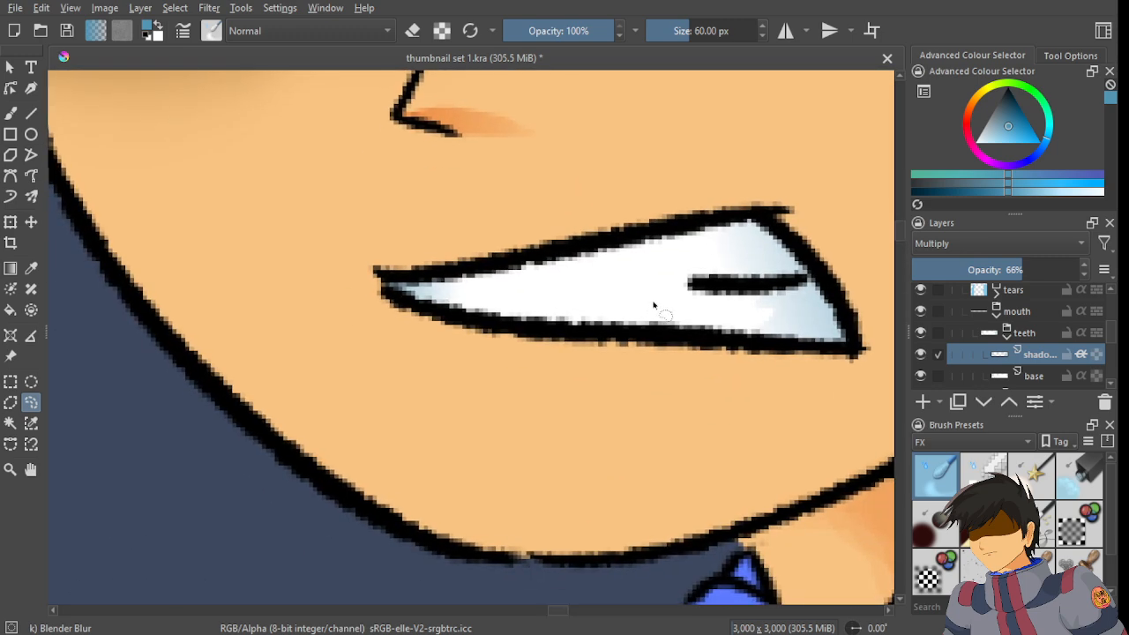
scroll(663, 282, "up", 1)
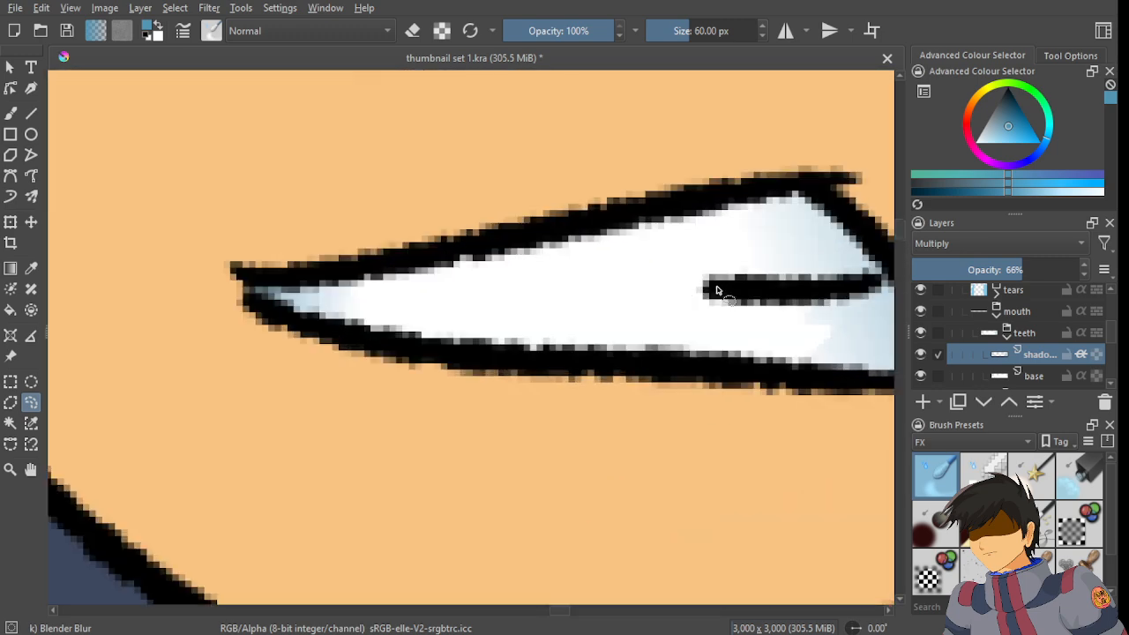
mouse_move(708, 288)
left_mouse_down()
mouse_move(430, 295)
mouse_move(643, 307)
left_mouse_up()
left_click_drag(733, 303, 737, 305)
key("g")
left_click_drag(751, 254, 389, 348)
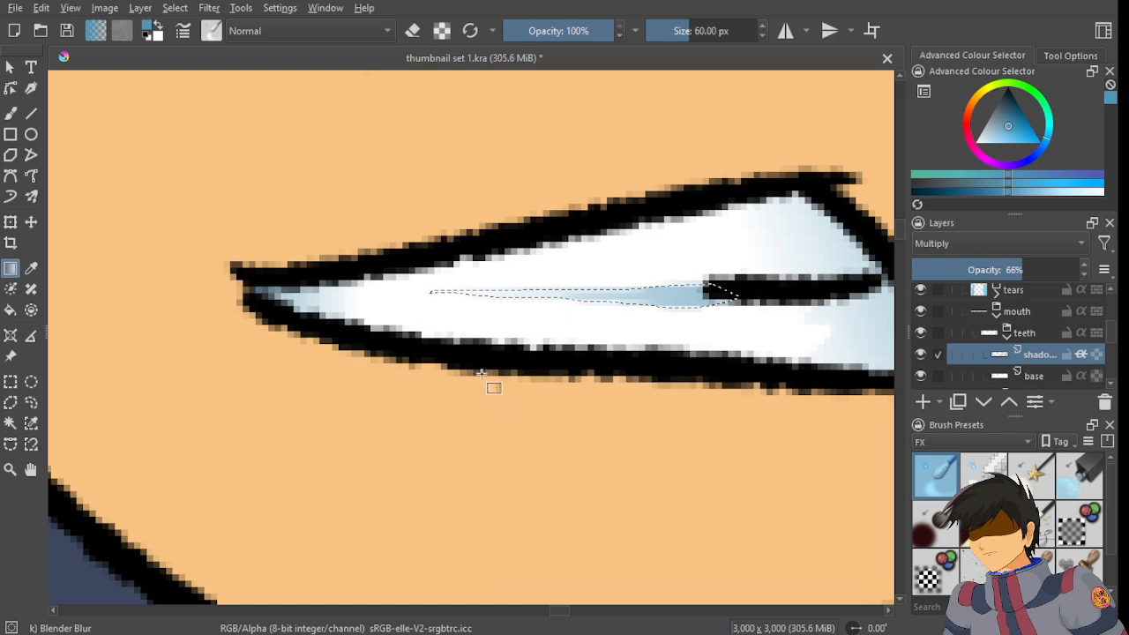
key("Delete")
key("ctrl+z")
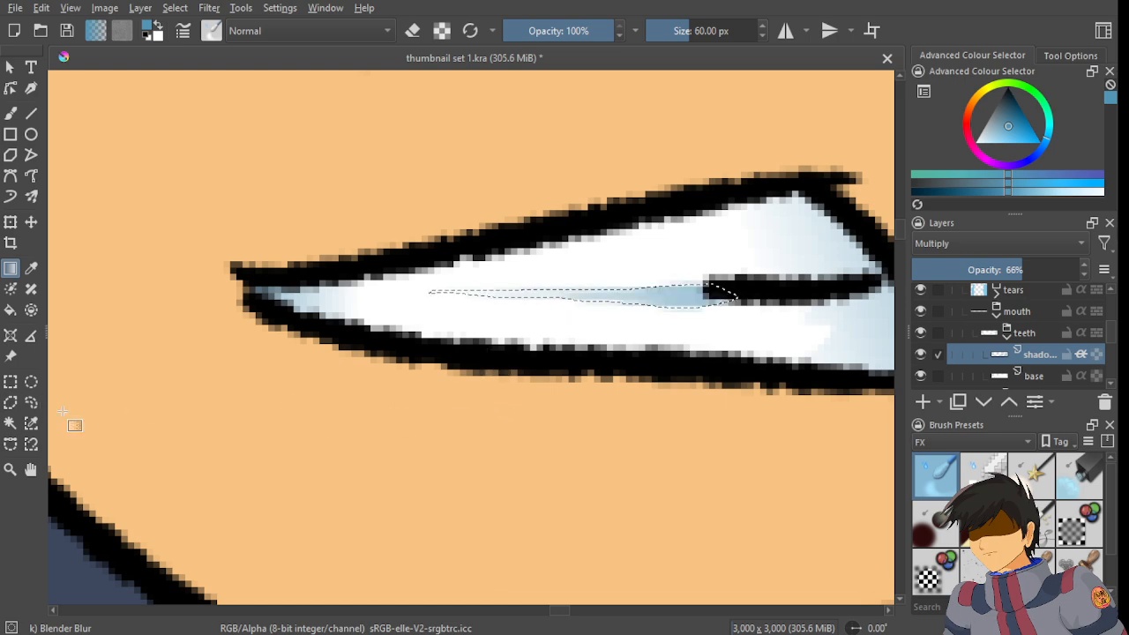
- Check the long sliver shadow against the whole face, then undo its gradient and selection
left_click(32, 404)
scroll(437, 428, "down", 3)
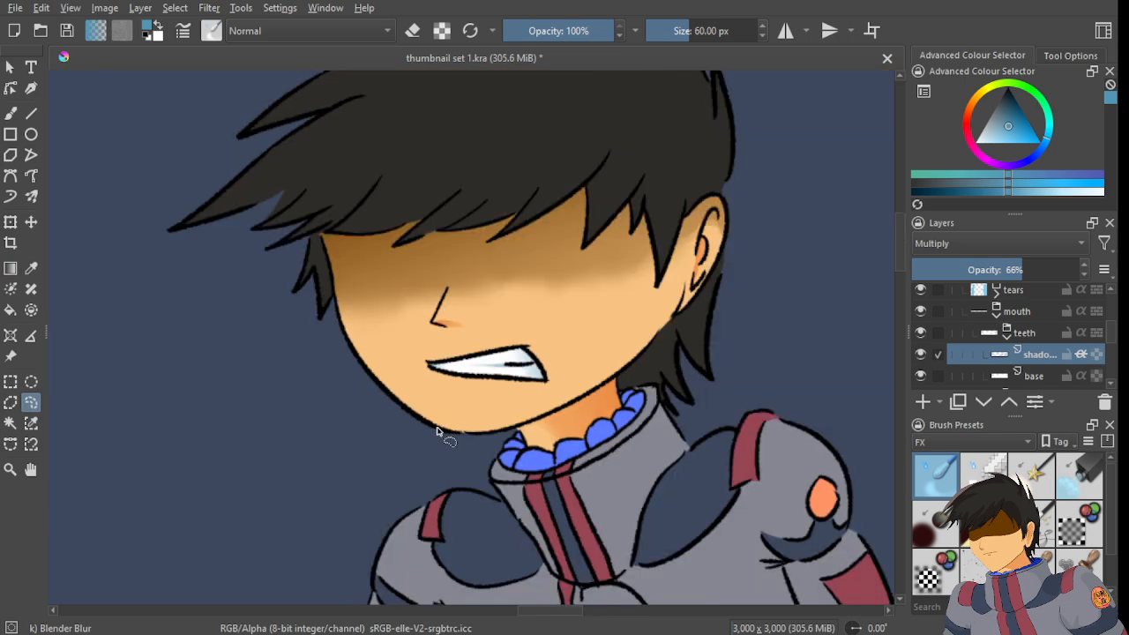
scroll(437, 428, "down", 1)
scroll(438, 423, "up", 4)
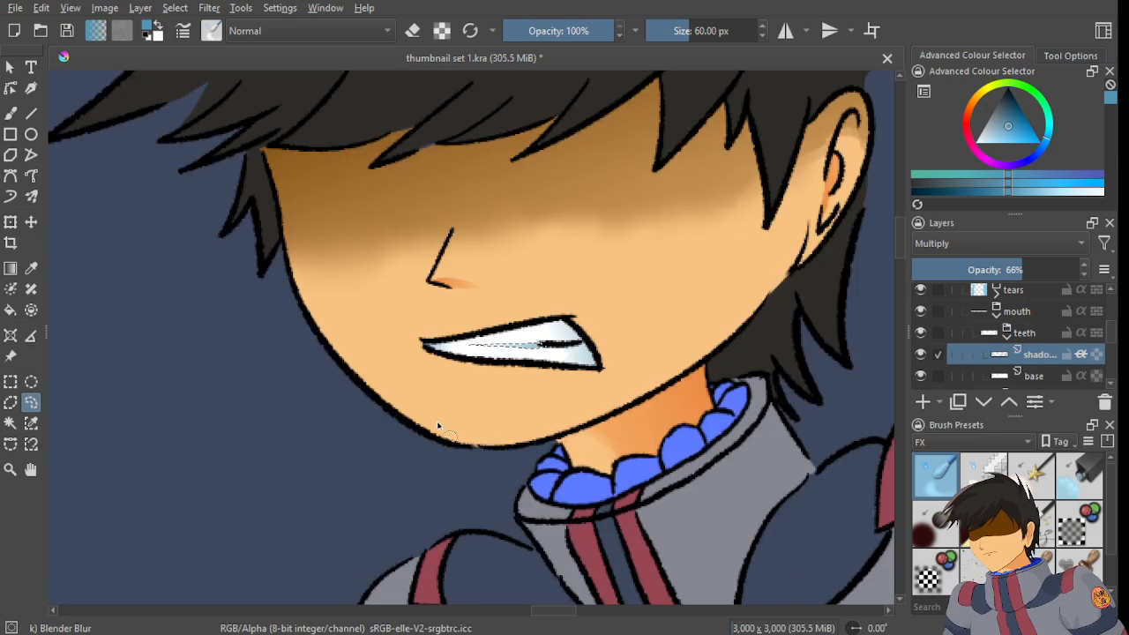
scroll(438, 421, "down", 3)
scroll(623, 304, "up", 6)
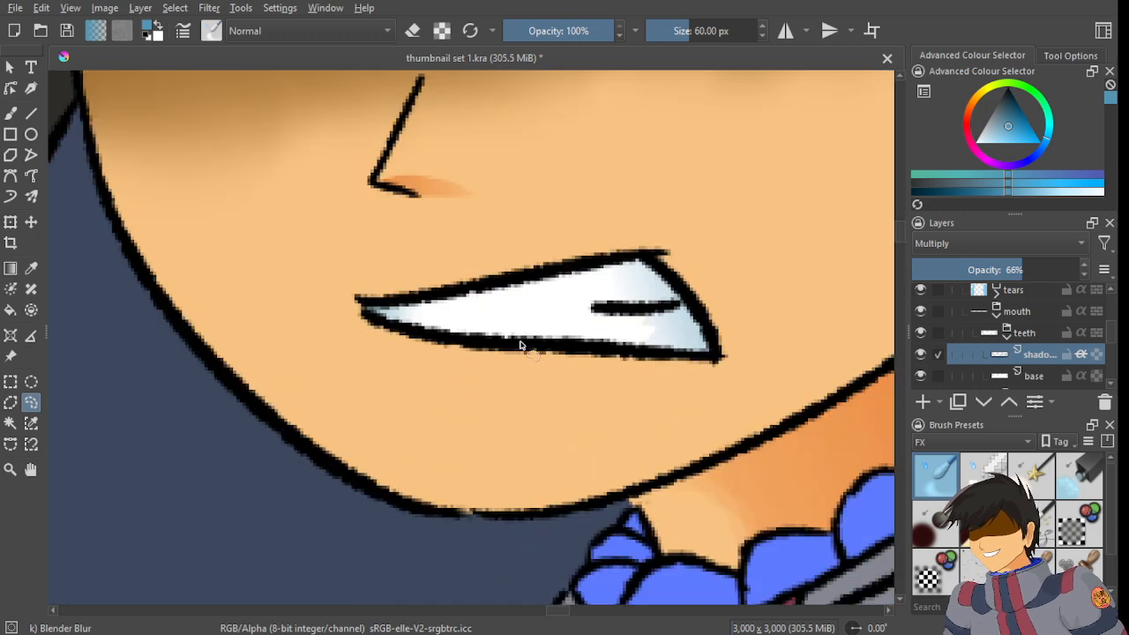
- Outline a shorter tapered sliver with a freehand selection, extending from the inner end of the black line between the teeth
scroll(623, 303, "up", 3)
mouse_move(609, 291)
left_mouse_down()
mouse_move(300, 299)
mouse_move(315, 312)
mouse_move(520, 345)
mouse_move(630, 335)
left_mouse_up()
scroll(530, 327, "down", 4)
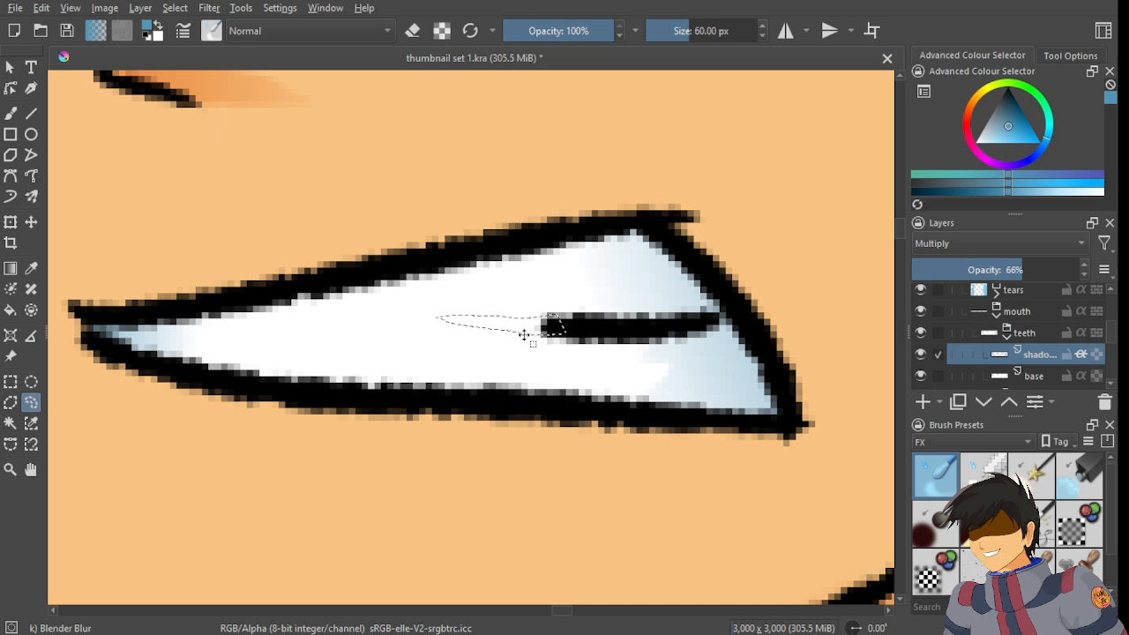
mouse_move(565, 323)
left_mouse_down()
mouse_move(491, 325)
mouse_move(517, 341)
mouse_move(578, 335)
mouse_move(548, 324)
mouse_move(502, 330)
mouse_move(565, 326)
left_mouse_up()
key("ctrl+z")
mouse_move(457, 324)
left_mouse_down()
mouse_move(552, 338)
mouse_move(547, 325)
mouse_move(436, 319)
mouse_move(522, 335)
mouse_move(547, 329)
left_mouse_up()
key("ctrl+z")
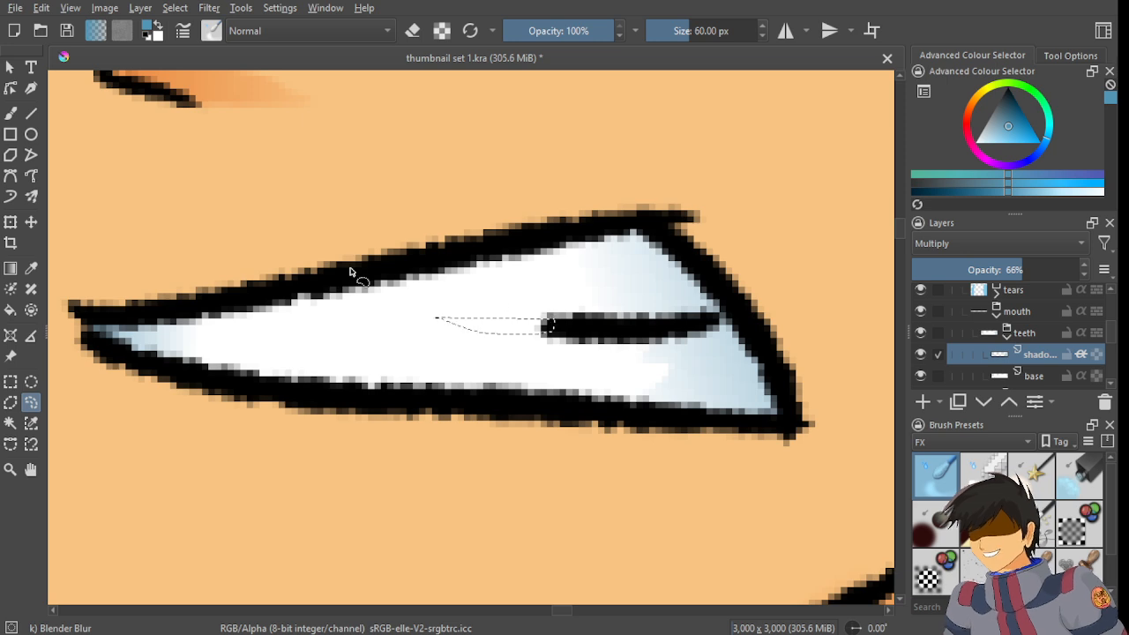
- Try filling the short sliver with a long blue gradient and check it against the face
left_click(11, 268)
left_click_drag(599, 327, 126, 360)
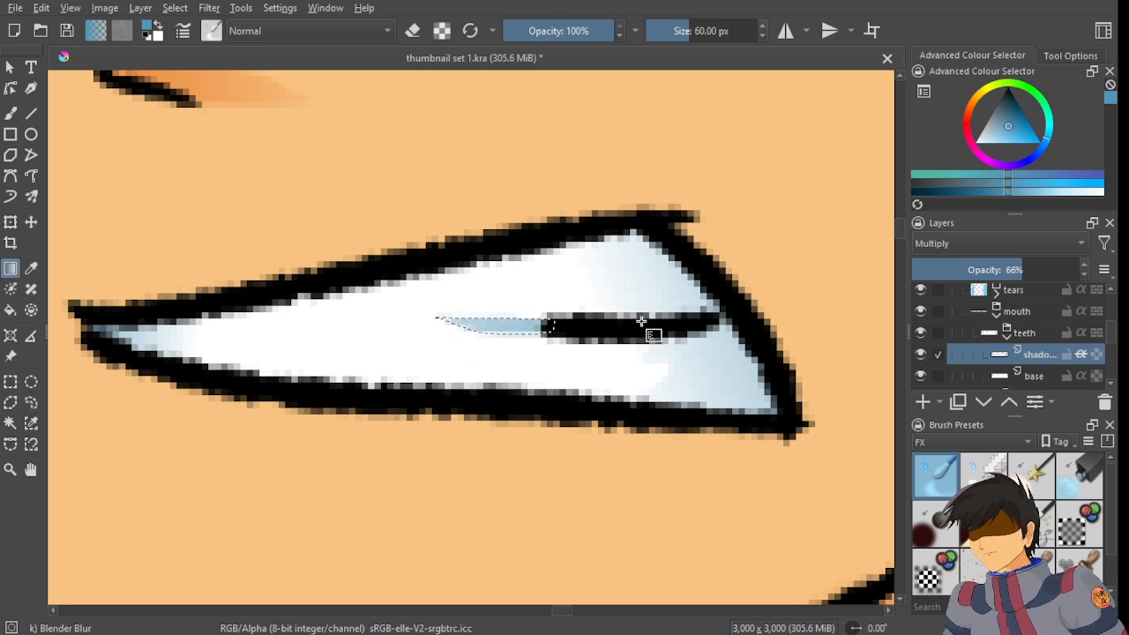
left_click(31, 402)
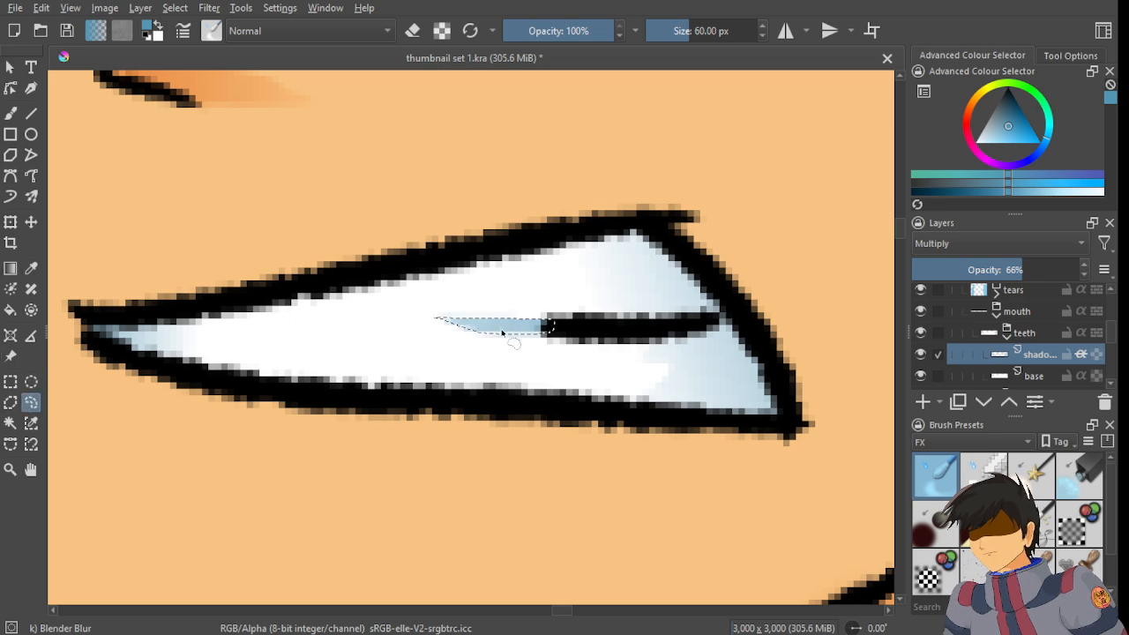
scroll(502, 333, "down", 5)
scroll(421, 384, "up", 6)
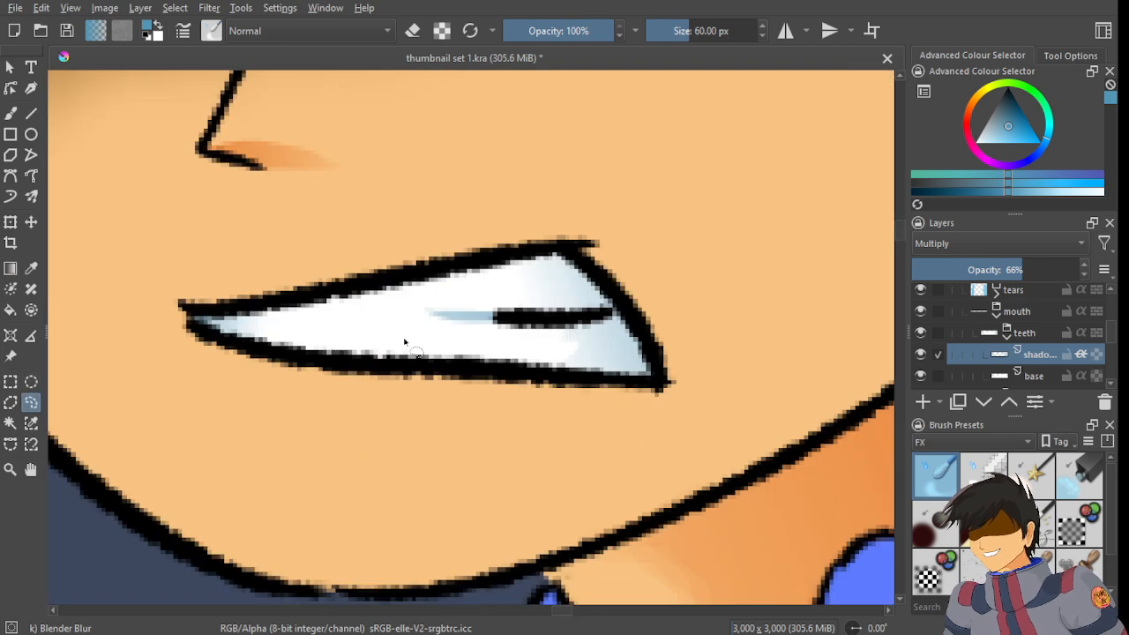
- Undo the sliver's fill and retry the blue gradient until it fades softly from the black line to the sliver's tip
mouse_move(429, 285)
left_mouse_down()
mouse_move(504, 290)
mouse_move(494, 306)
left_mouse_up()
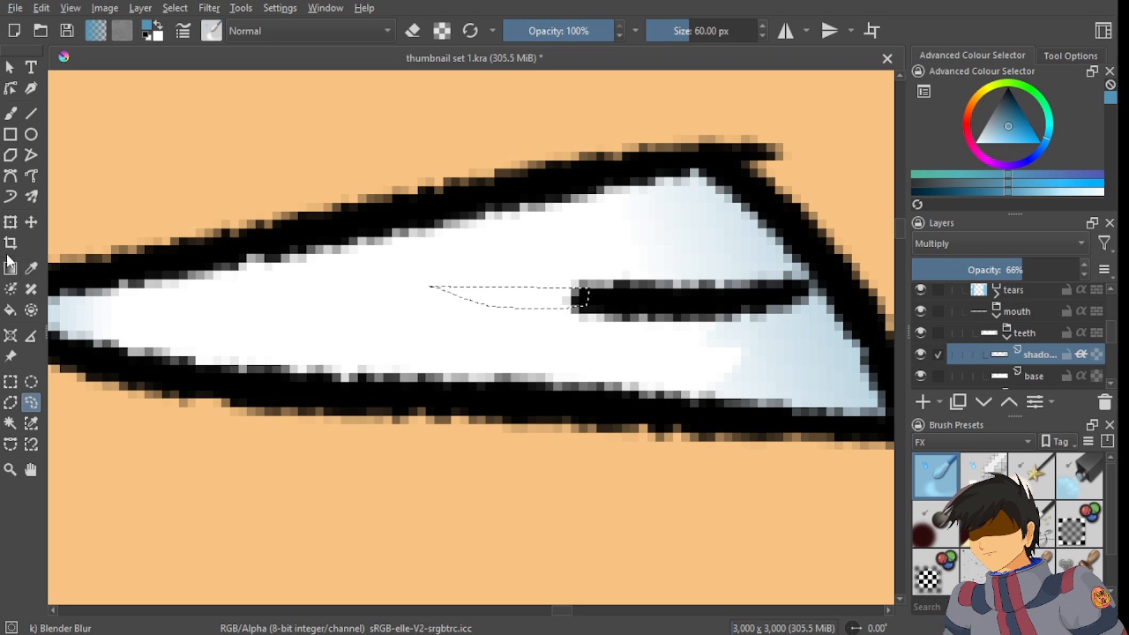
left_click(10, 268)
left_click_drag(655, 293, 395, 327)
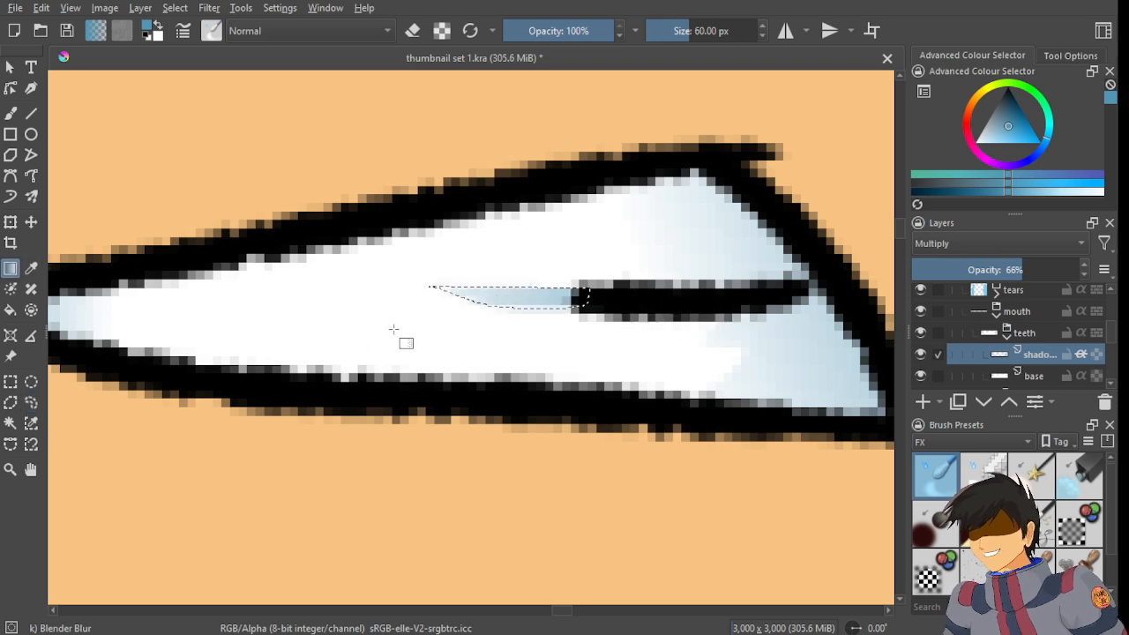
key("ctrl+z")
left_click_drag(674, 295, 507, 314)
key("ctrl+z")
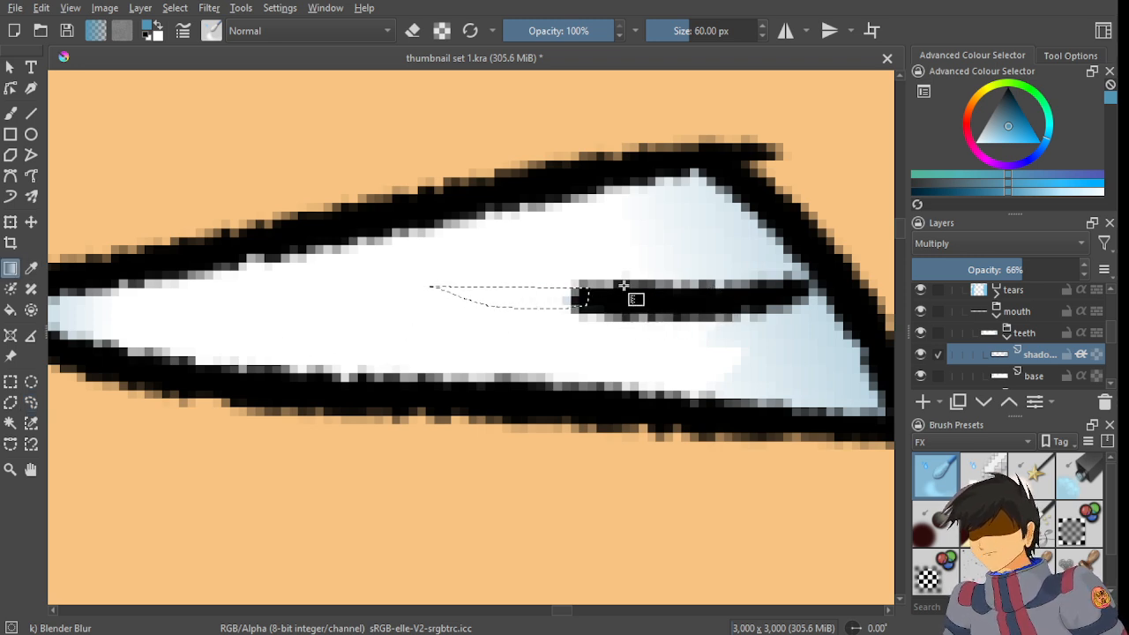
left_click_drag(635, 300, 403, 327)
key("ctrl+z")
left_click_drag(663, 312, 378, 329)
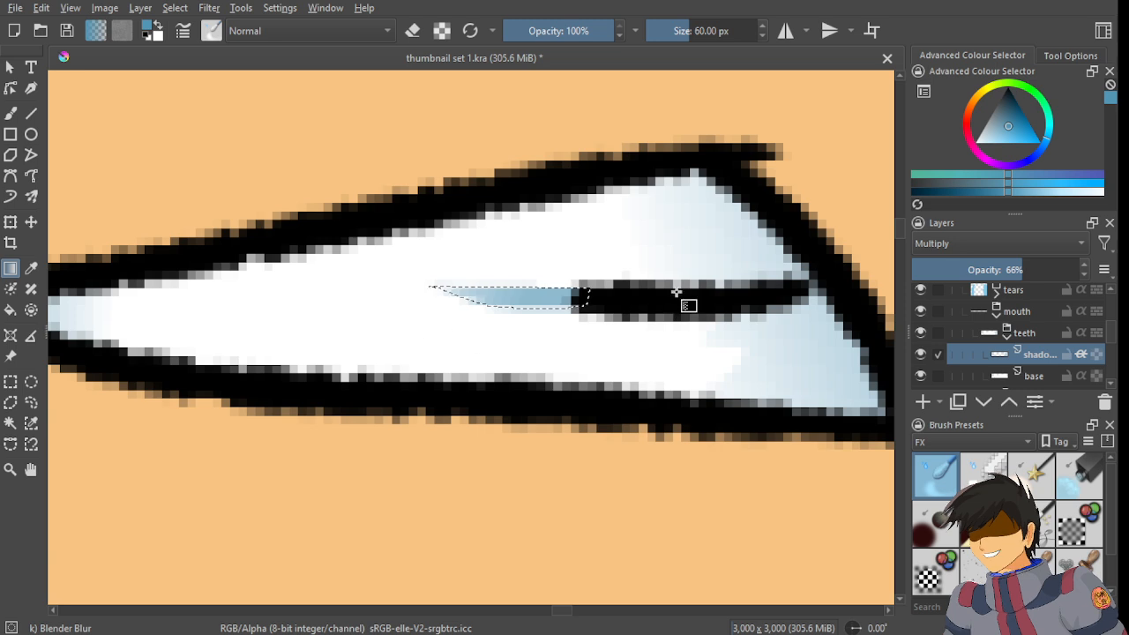
key("ctrl+z")
left_click_drag(609, 282, 452, 316)
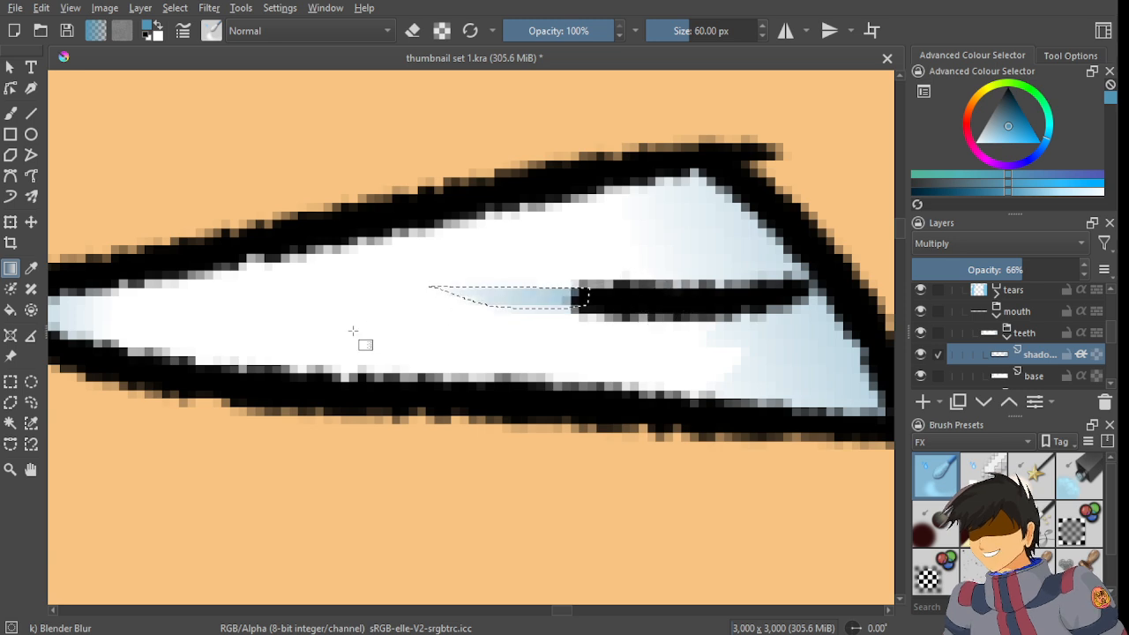
- Deselect the sliver and check its soft shadow on the teeth at several zoom levels
key("minus")
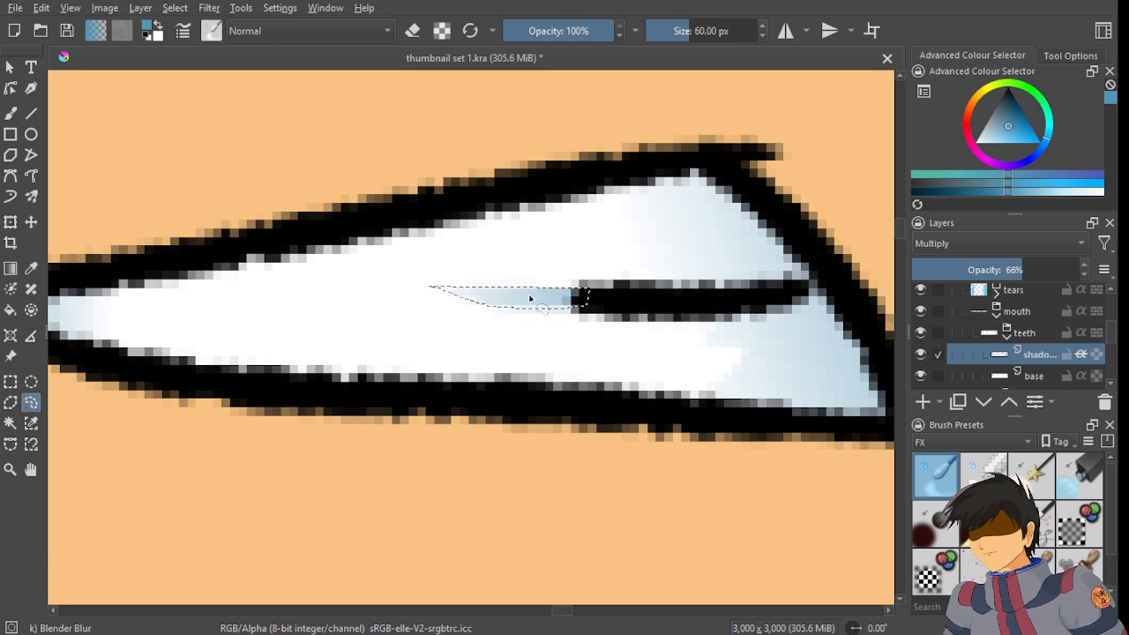
key("ctrl+shift+a")
key("minus")
key("minus")
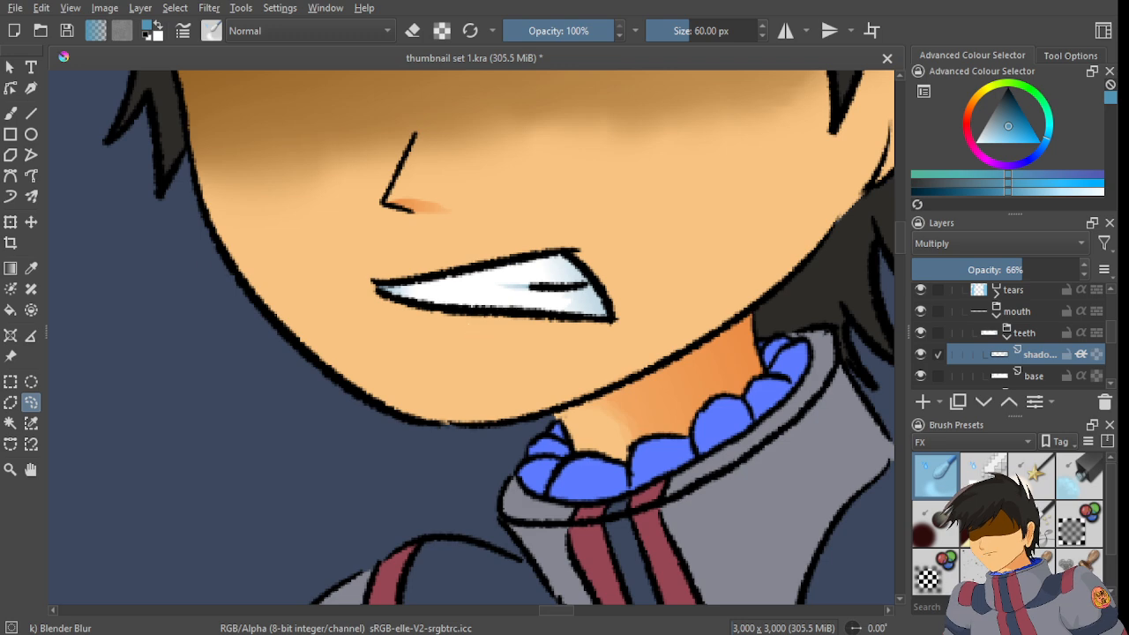
scroll(540, 293, "down", 3)
scroll(539, 293, "up", 7)
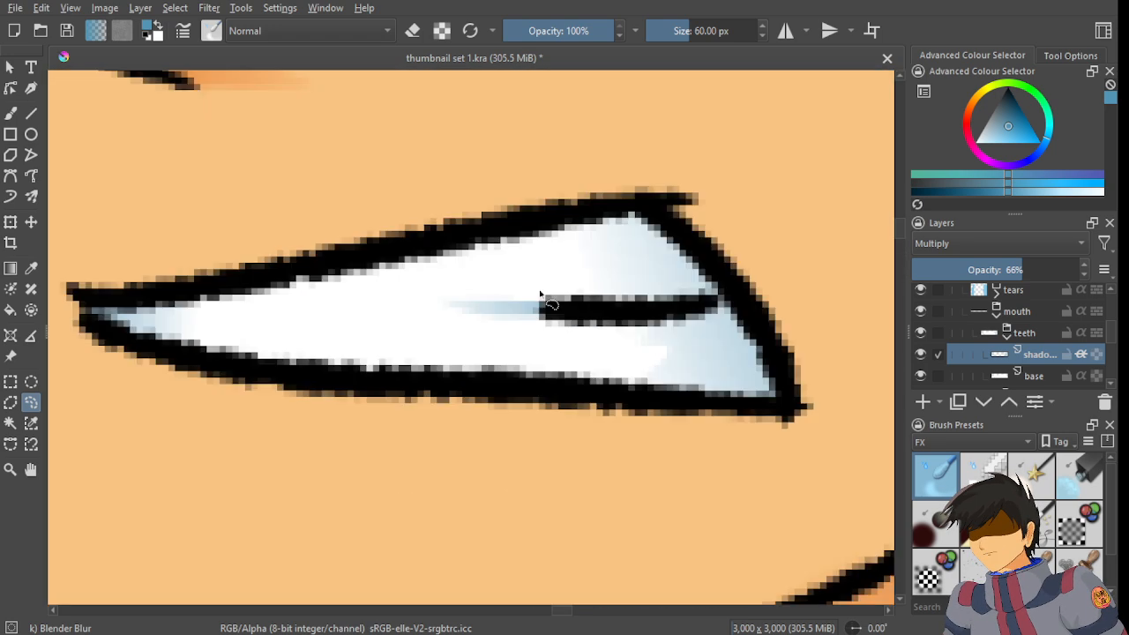
scroll(541, 296, "down", 3)
- Save the drawing and check the tooth line's new shadow in relation to the face
key("ctrl+s")
scroll(540, 293, "down", 4)
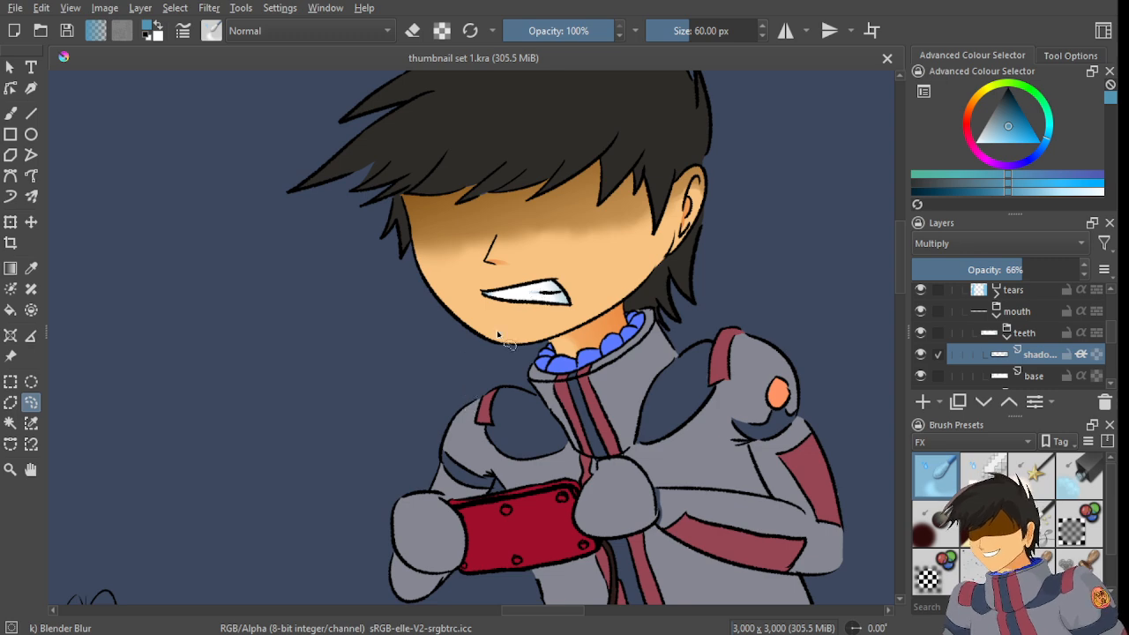
scroll(526, 298, "up", 4)
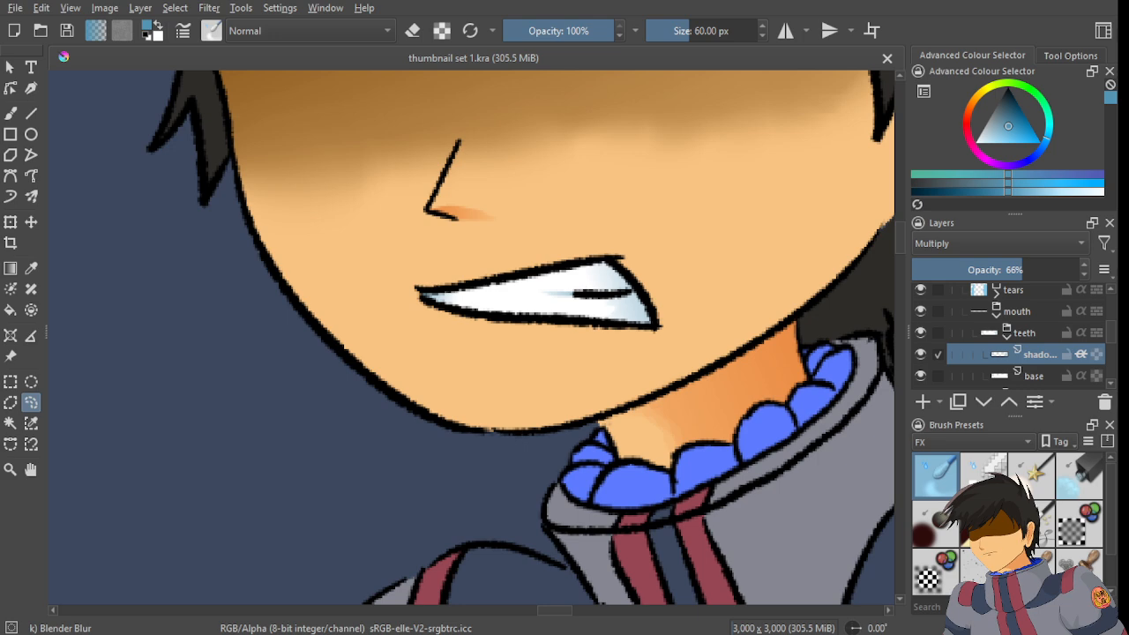
scroll(441, 357, "down", 3)
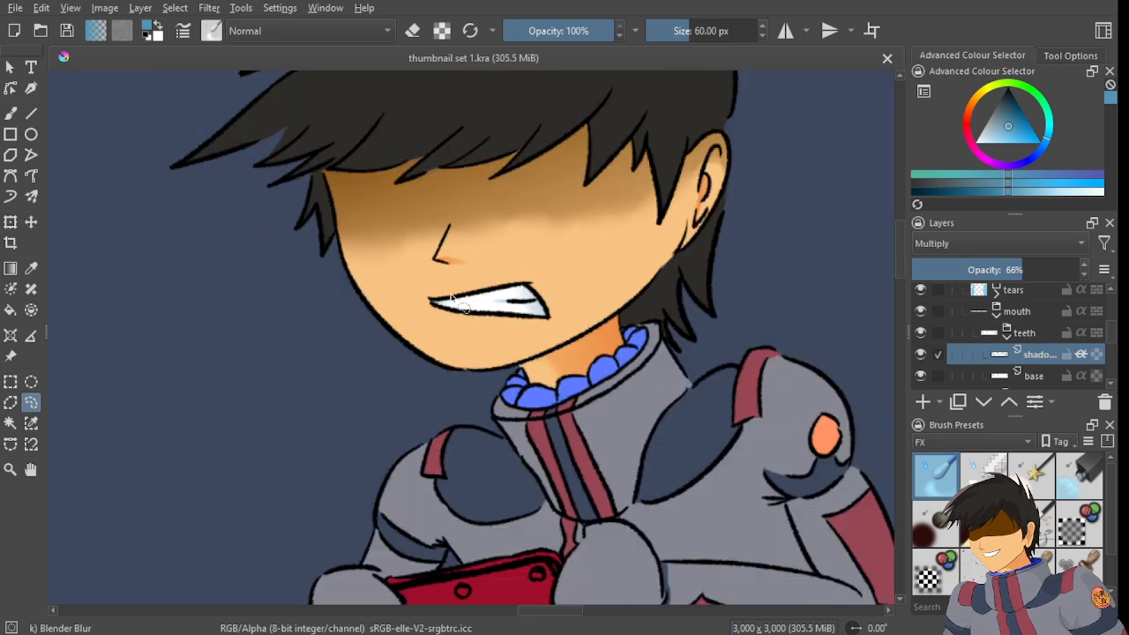
scroll(457, 265, "up", 1)
scroll(467, 256, "down", 4)
scroll(473, 269, "up", 4)
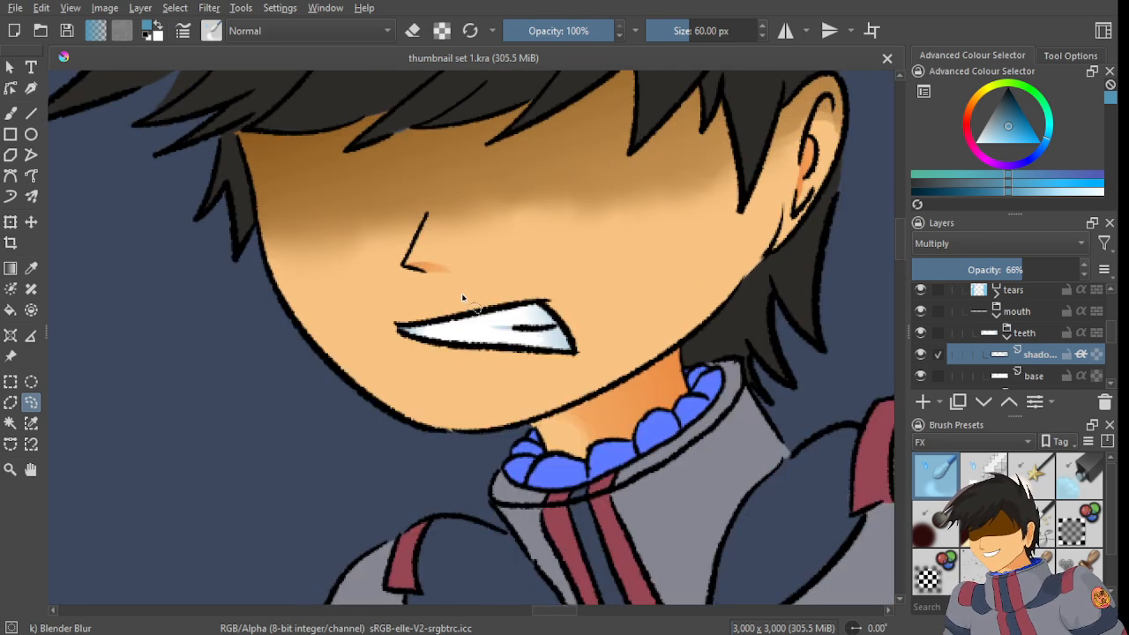
- Compare the shaded teeth up close with the whole character and the neighbouring poses
scroll(450, 288, "down", 3)
scroll(469, 298, "down", 2)
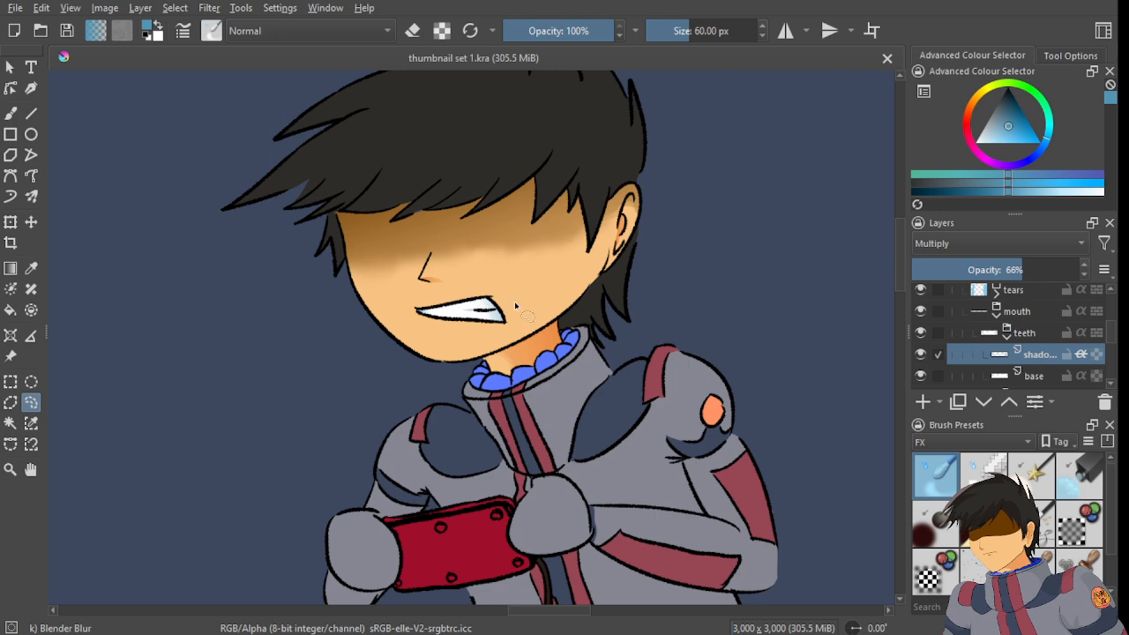
scroll(472, 291, "up", 2)
scroll(481, 264, "down", 5)
scroll(489, 226, "up", 1)
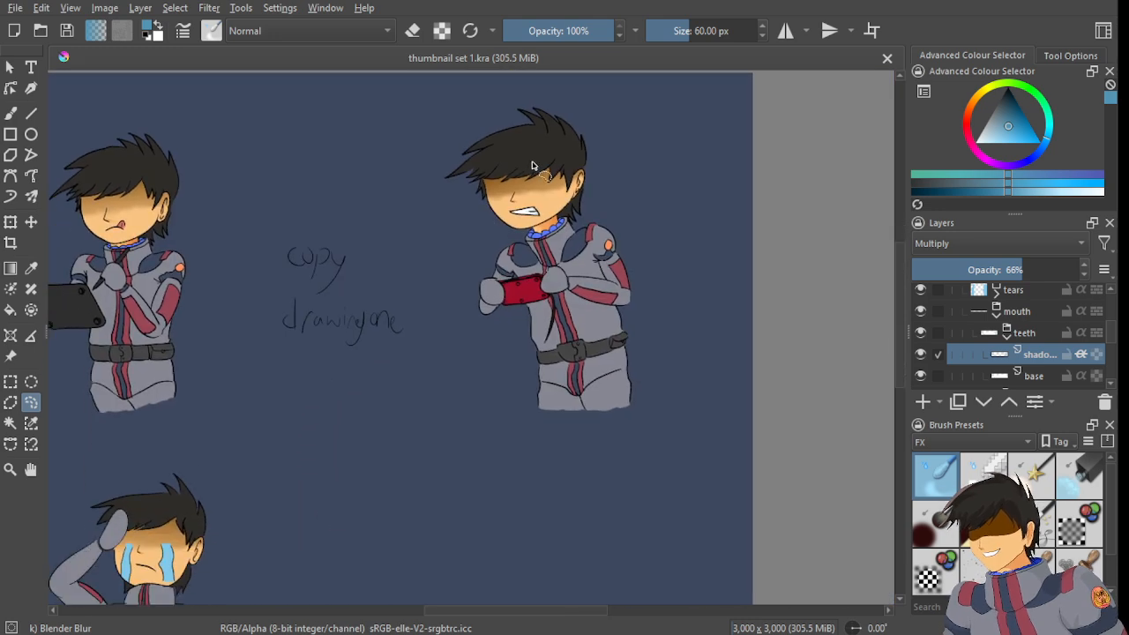
scroll(493, 231, "up", 5)
scroll(609, 223, "up", 2)
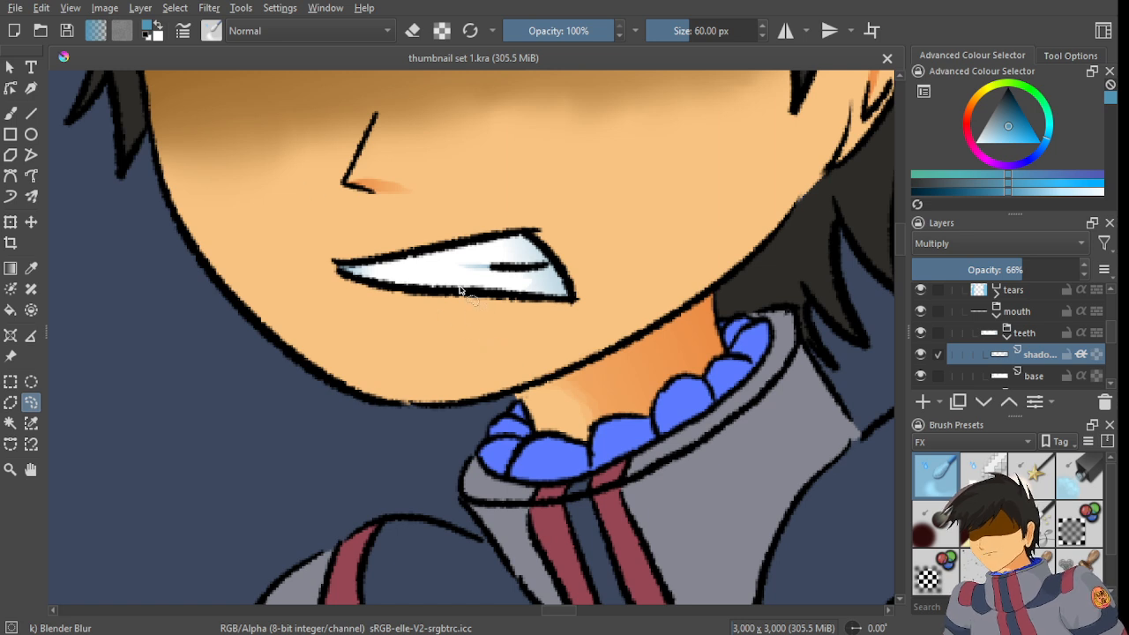
- Examine the blue shadow at the tooth line and mouth corners, alternating between pixel-level close-ups and the full face
scroll(493, 367, "down", 2)
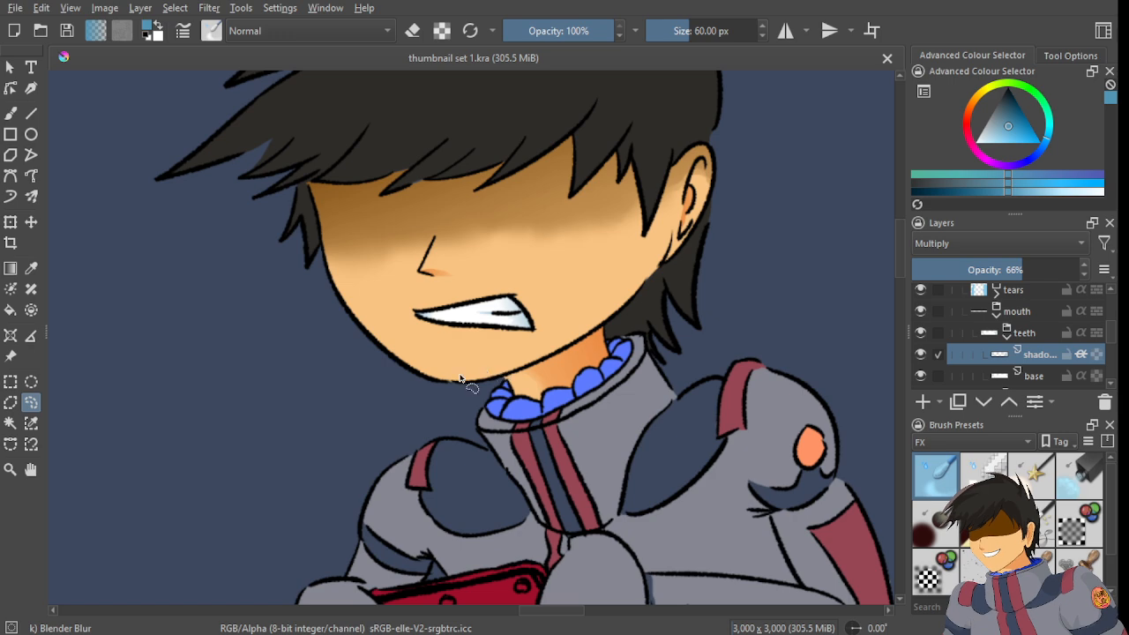
scroll(464, 331, "up", 3)
scroll(628, 240, "up", 1)
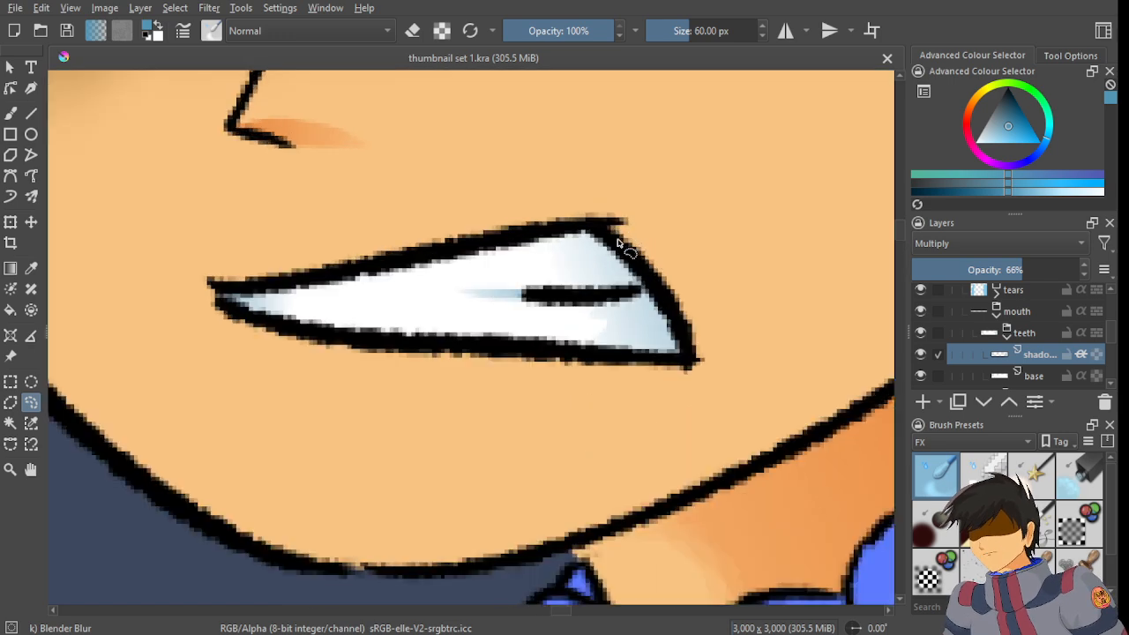
scroll(538, 197, "up", 4)
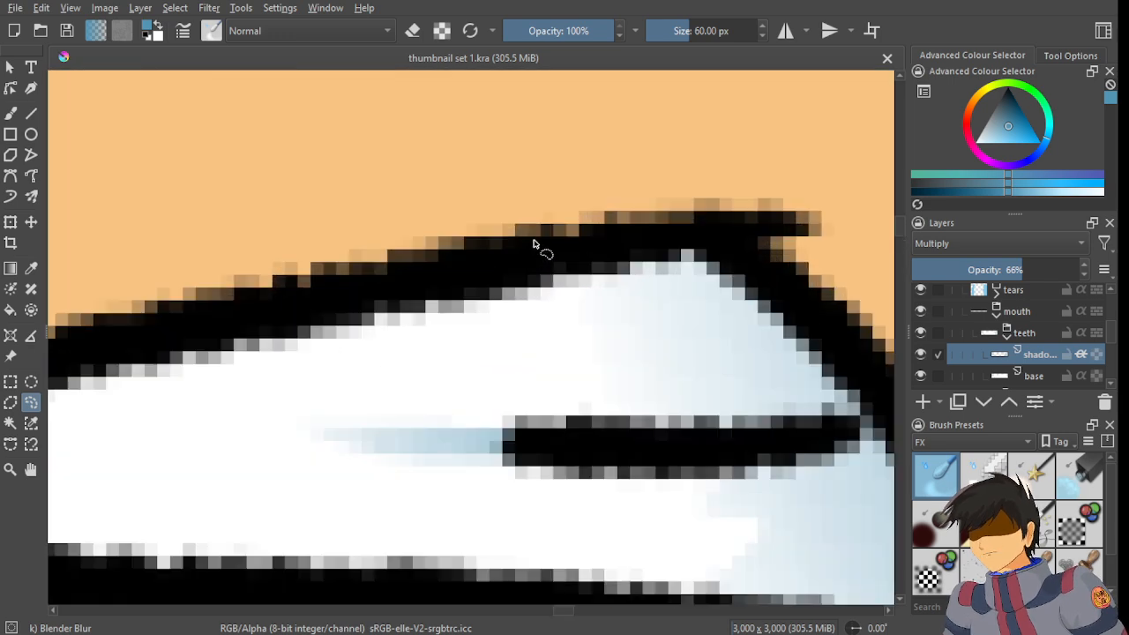
scroll(534, 243, "down", 5)
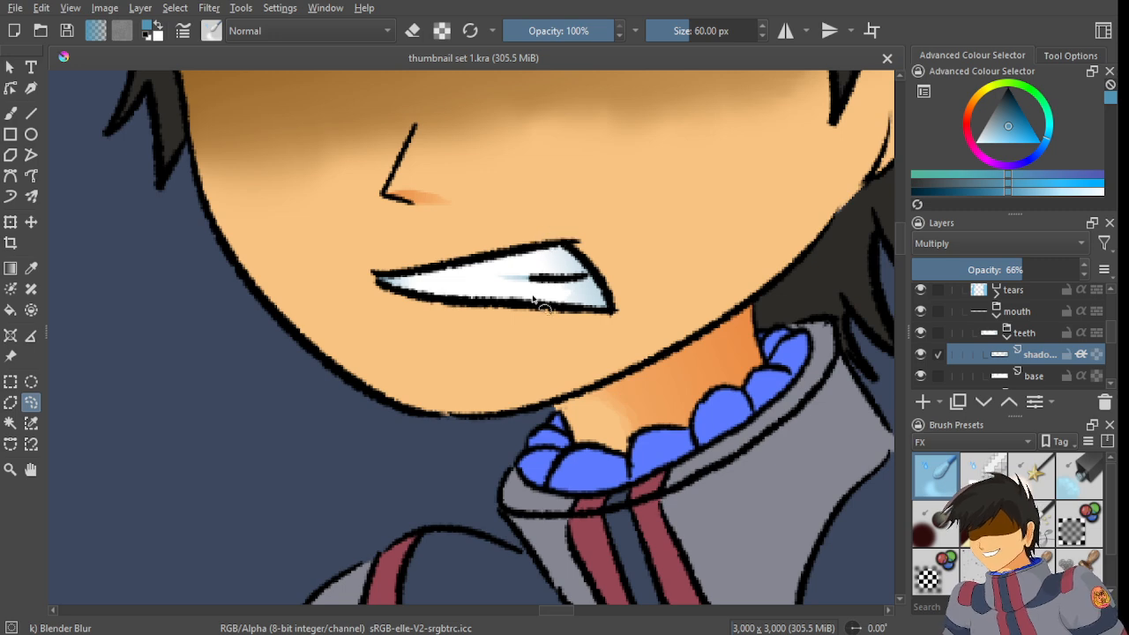
scroll(534, 300, "up", 3)
scroll(530, 275, "down", 6)
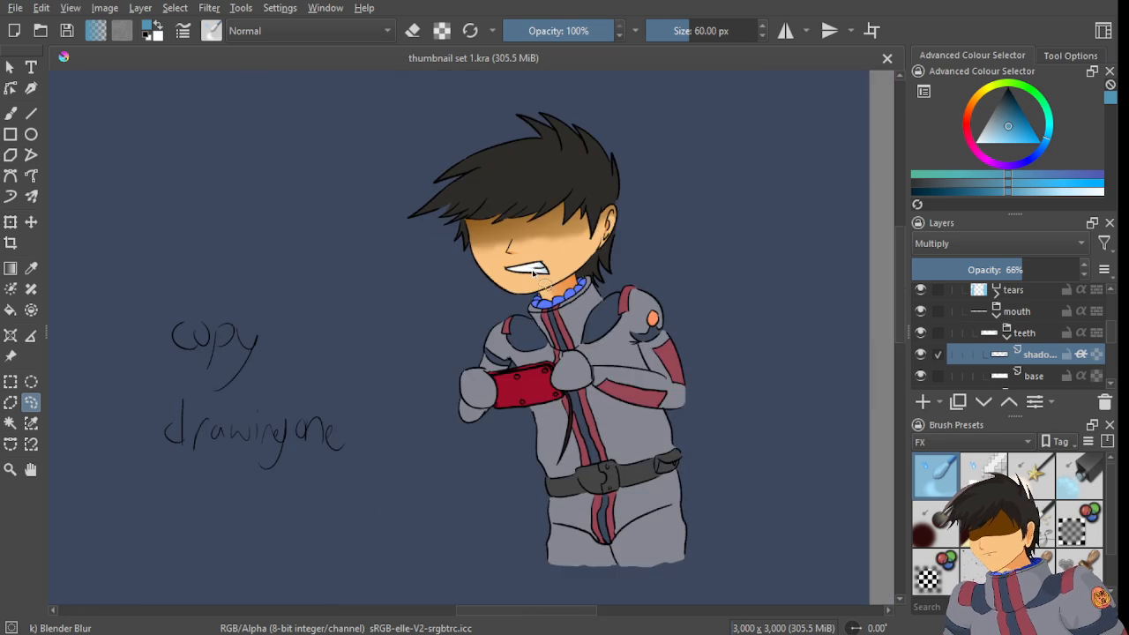
scroll(534, 272, "up", 5)
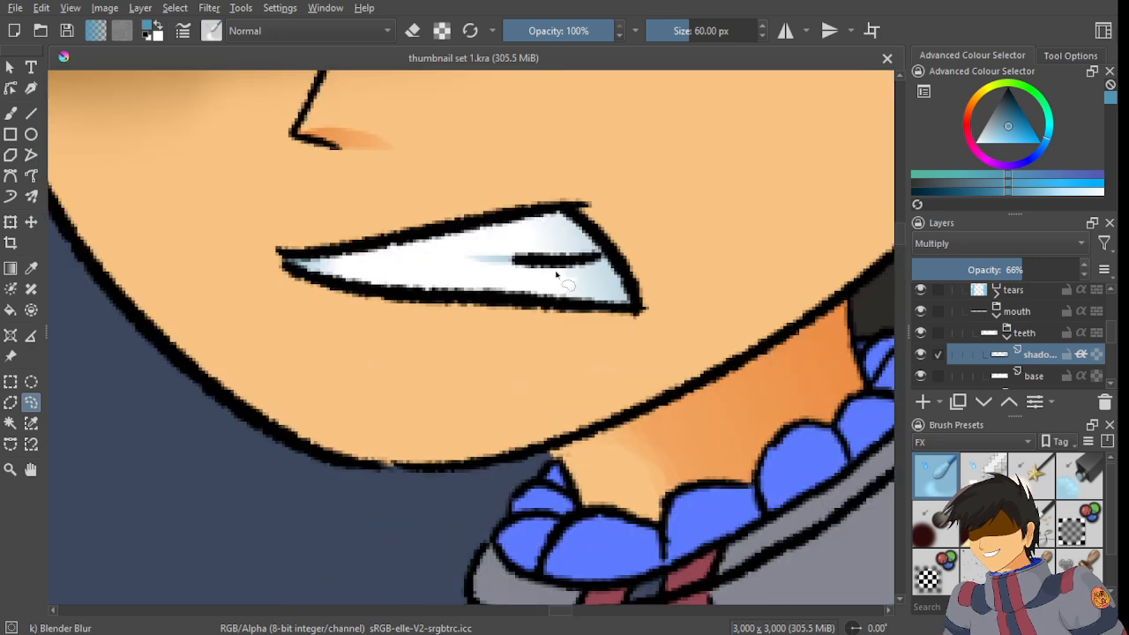
scroll(556, 275, "down", 4)
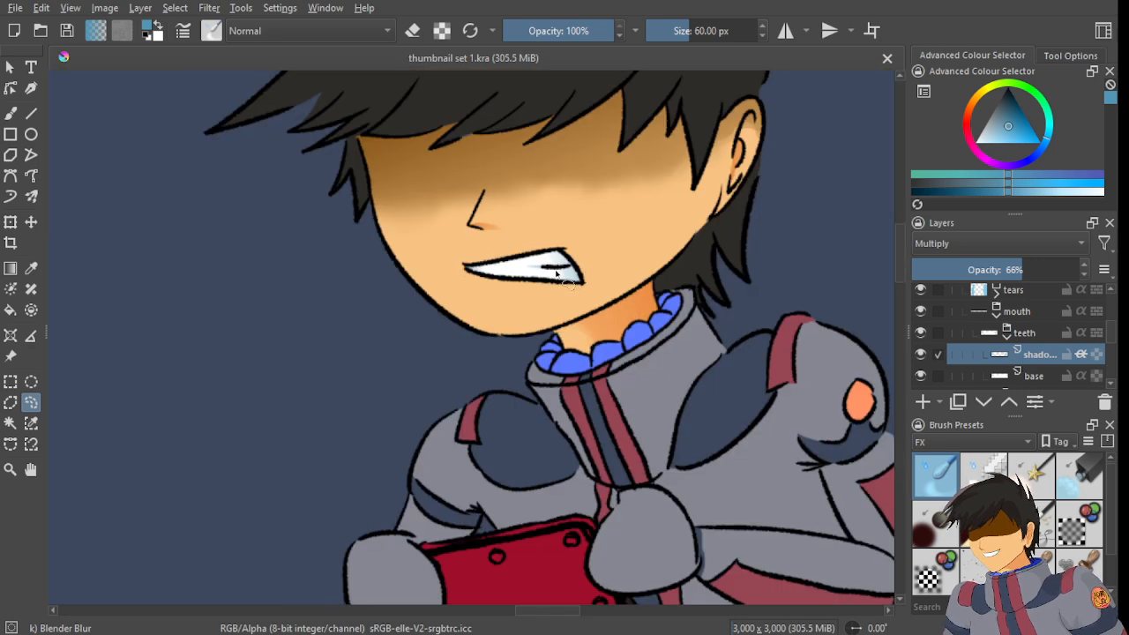
scroll(556, 275, "down", 2)
scroll(556, 275, "up", 5)
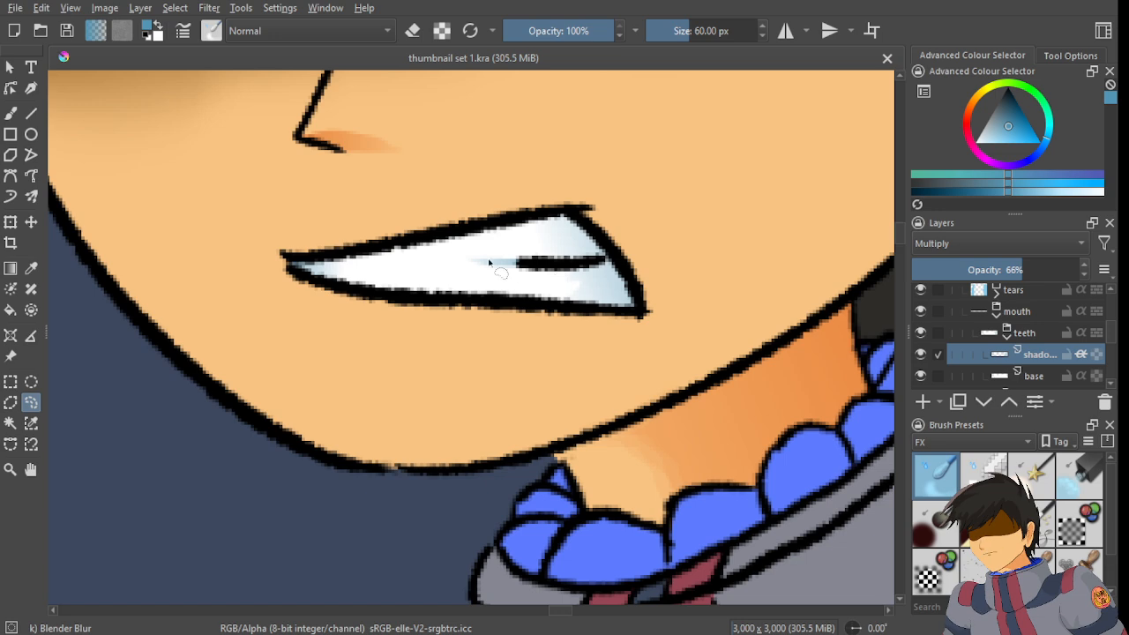
- Recheck the soft fade ahead of the short tooth line up close and against the character's whole figure
scroll(494, 264, "up", 3)
scroll(490, 260, "down", 4)
scroll(492, 263, "up", 6)
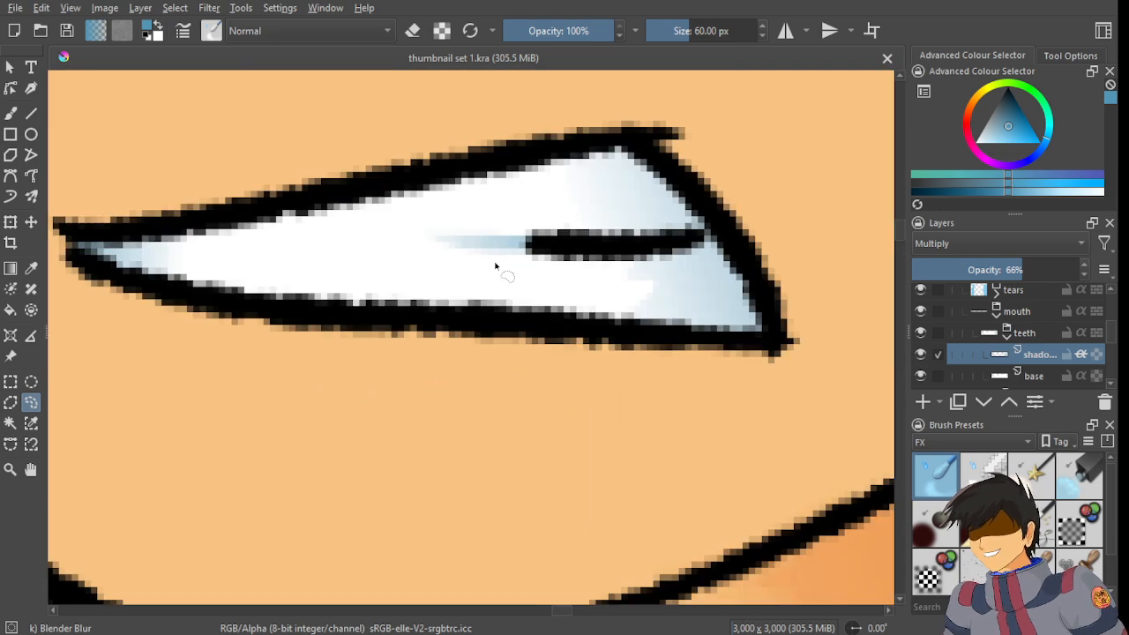
scroll(495, 265, "down", 5)
scroll(473, 292, "up", 3)
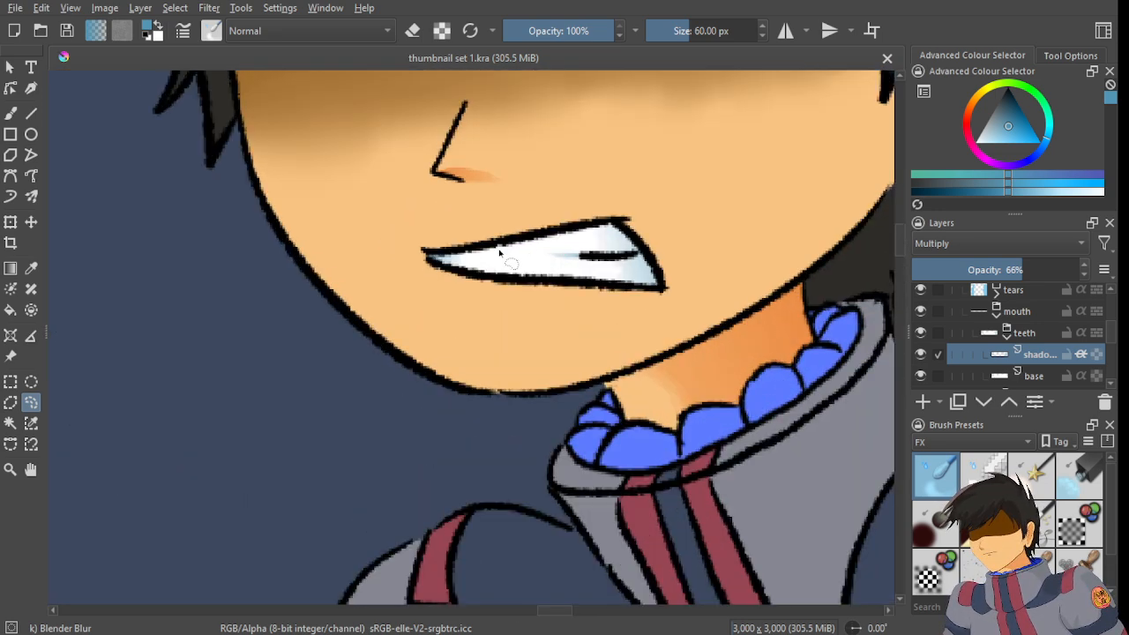
scroll(540, 258, "up", 3)
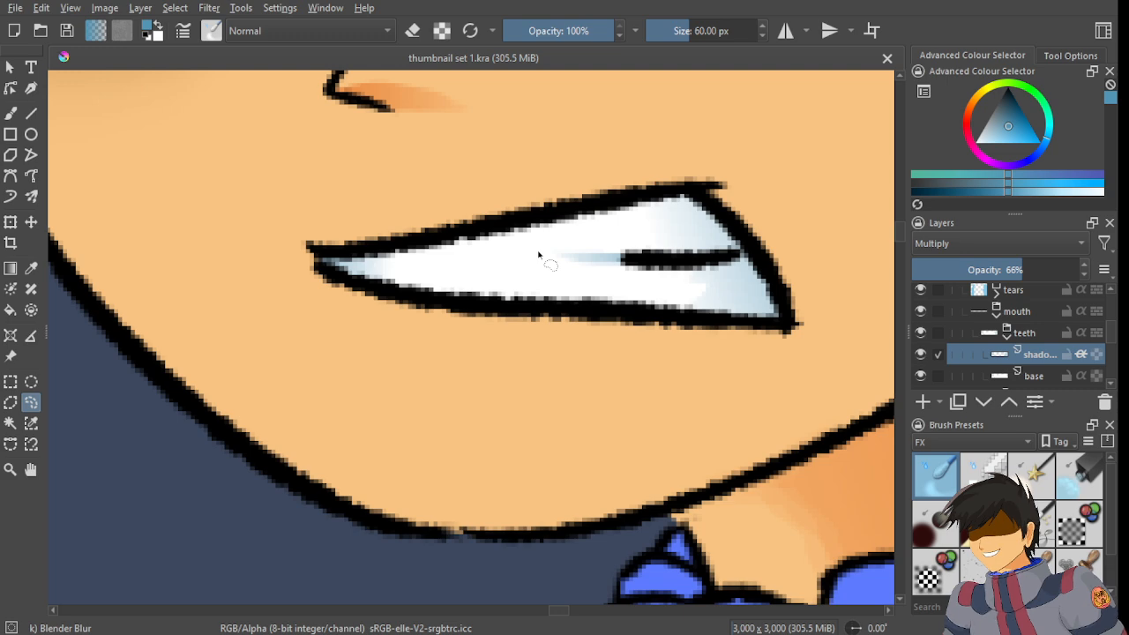
scroll(539, 255, "down", 4)
scroll(539, 255, "down", 4)
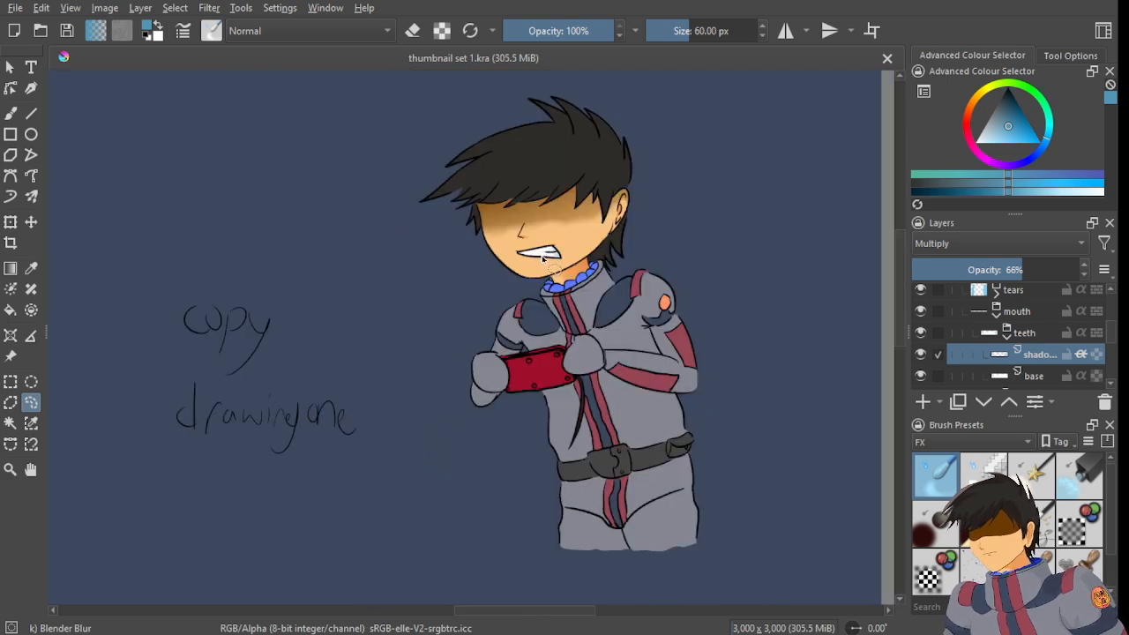
scroll(544, 256, "up", 6)
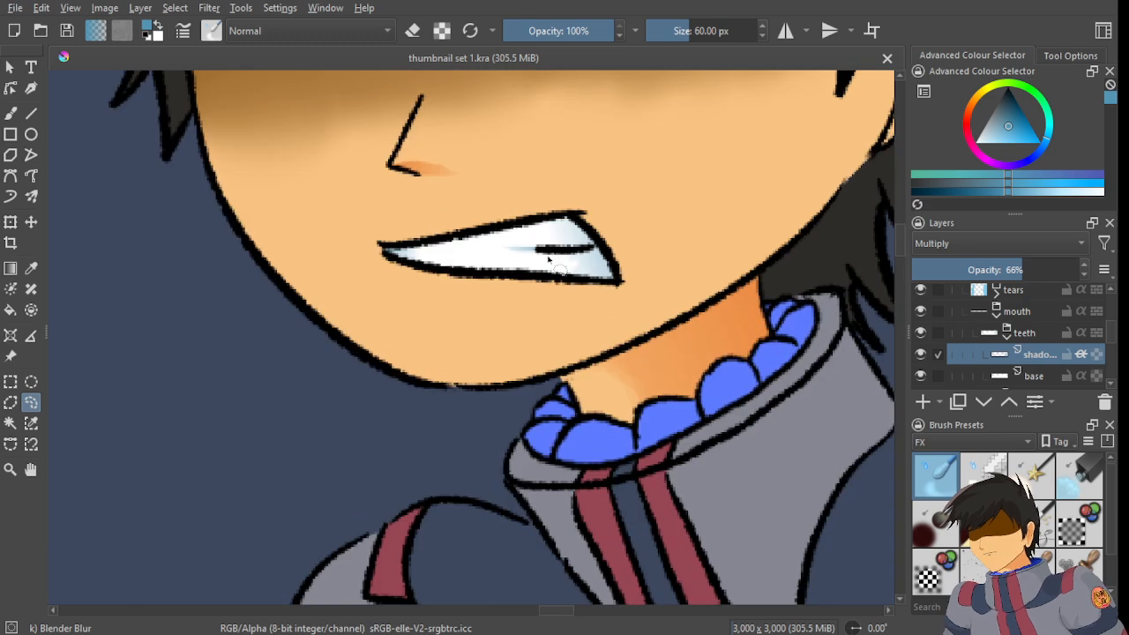
scroll(547, 258, "up", 4)
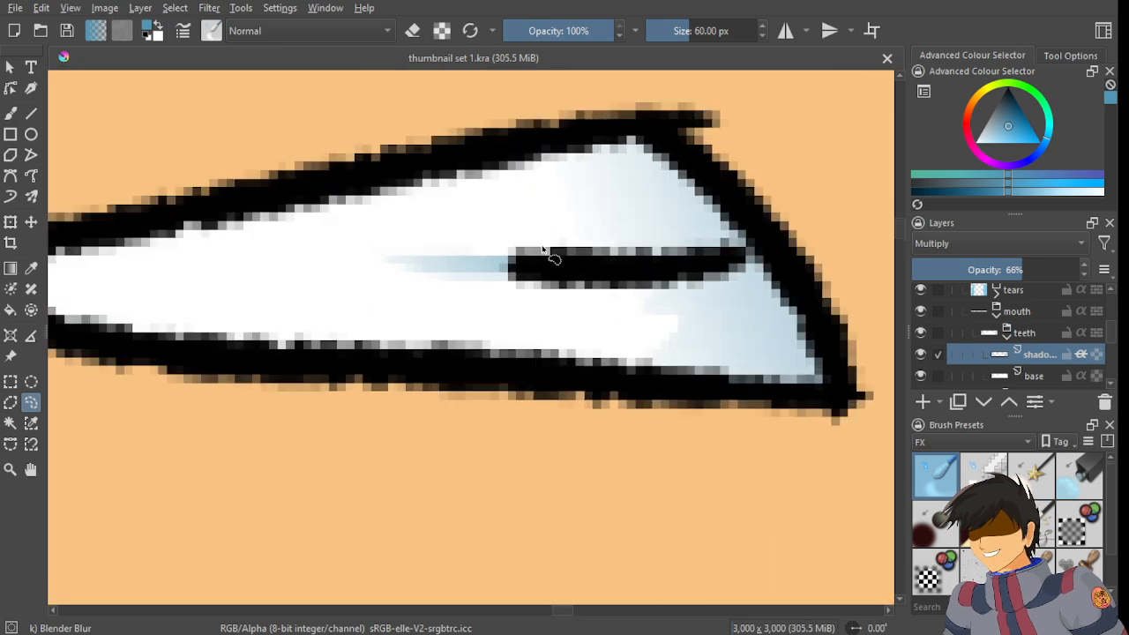
scroll(548, 260, "down", 6)
scroll(557, 271, "up", 3)
scroll(556, 269, "down", 5)
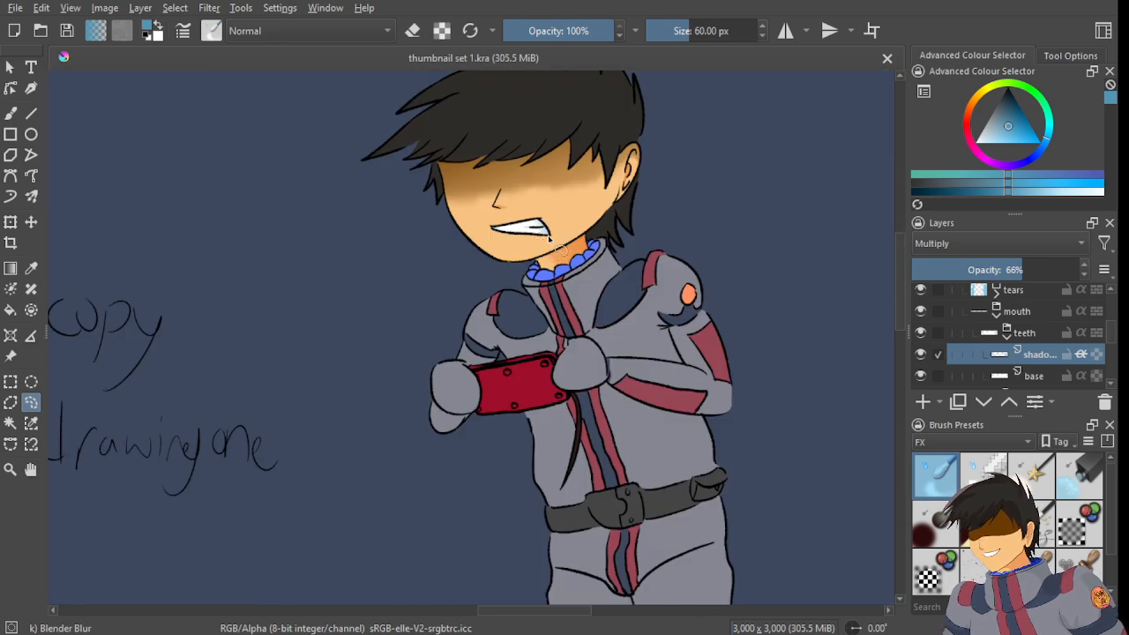
- Judge how the shaded teeth read beside the nose, neck and face shadows, from mouth close-up to full pose
scroll(521, 228, "up", 2)
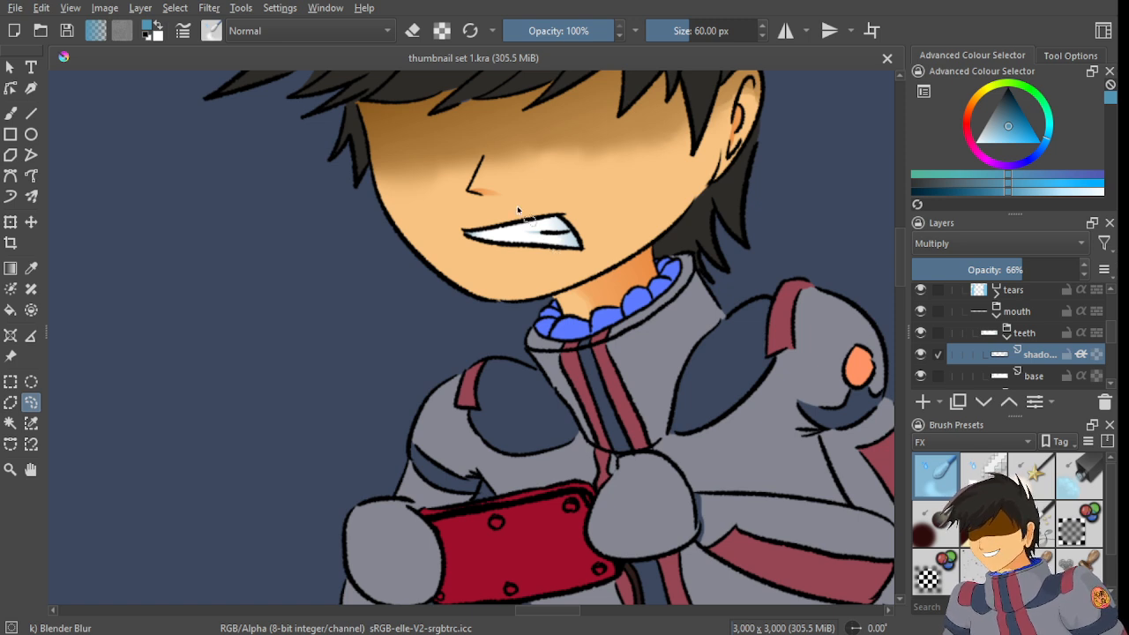
scroll(542, 236, "down", 4)
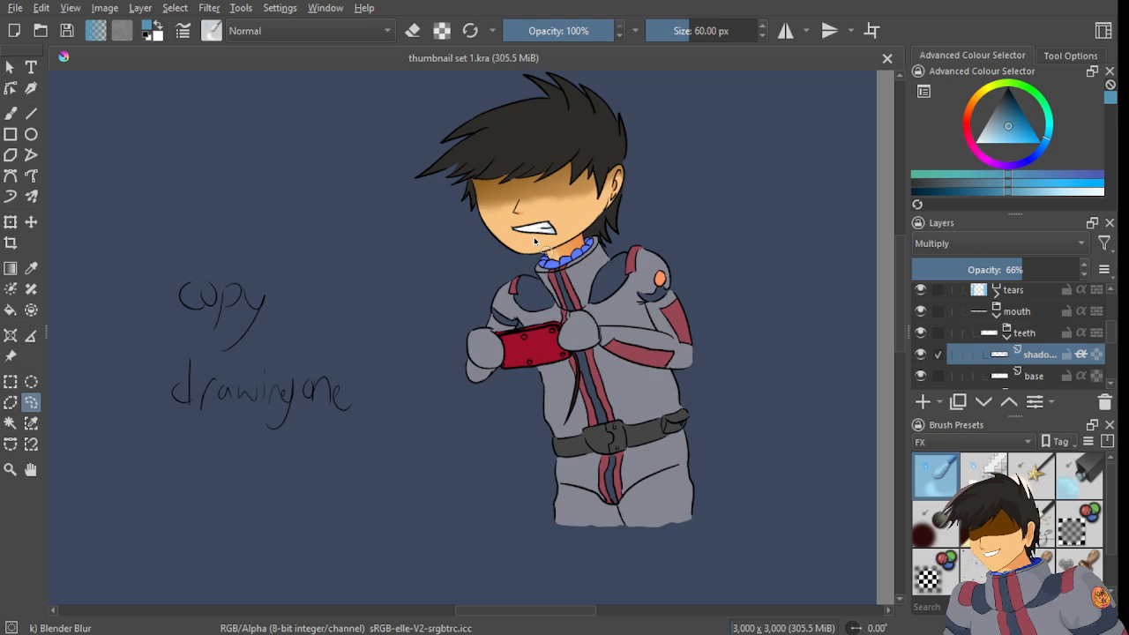
scroll(539, 238, "up", 4)
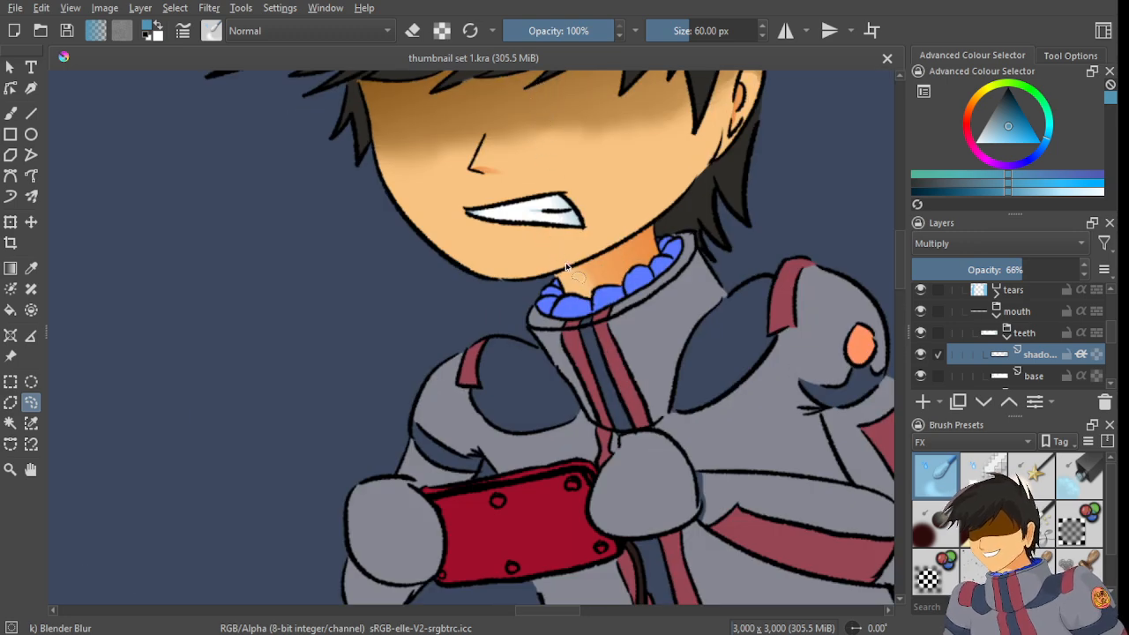
scroll(564, 162, "up", 2)
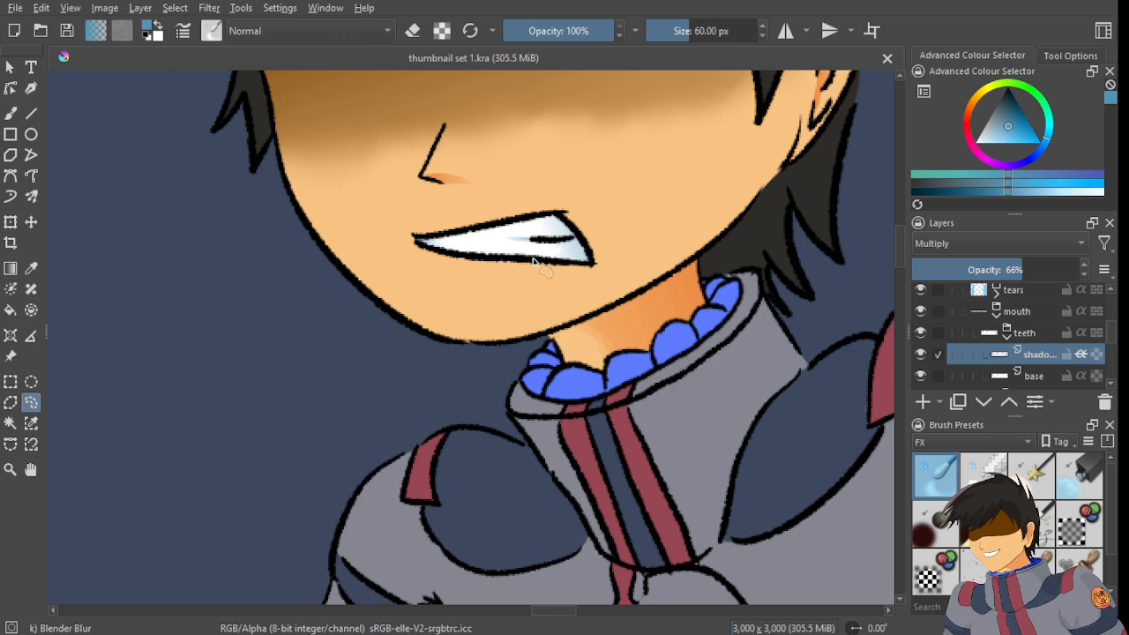
scroll(533, 262, "down", 3)
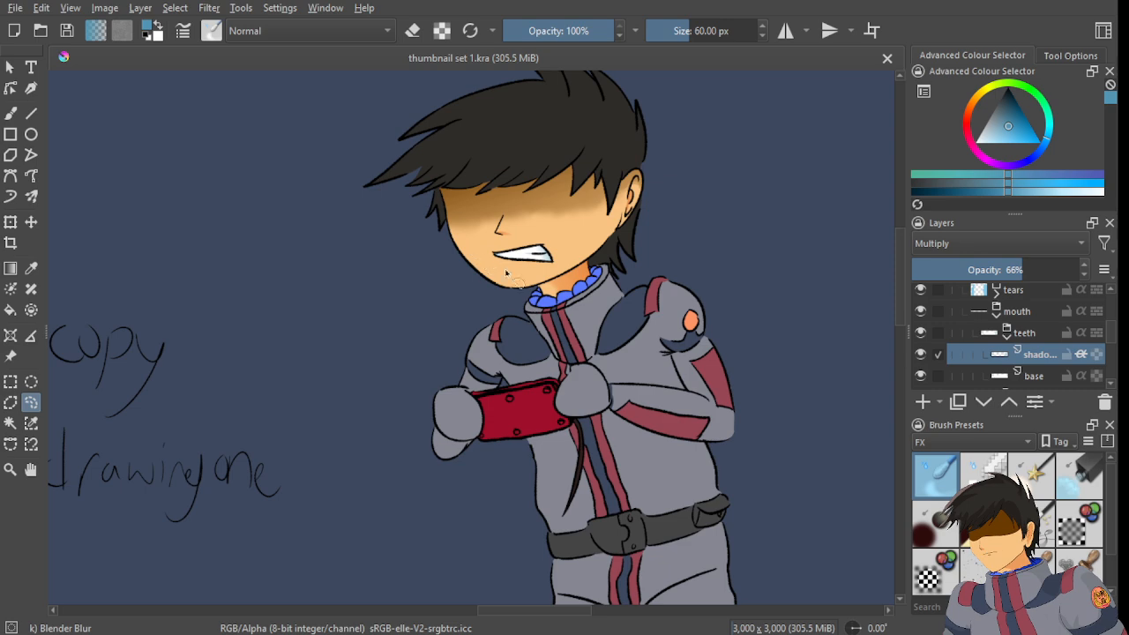
scroll(507, 274, "up", 6)
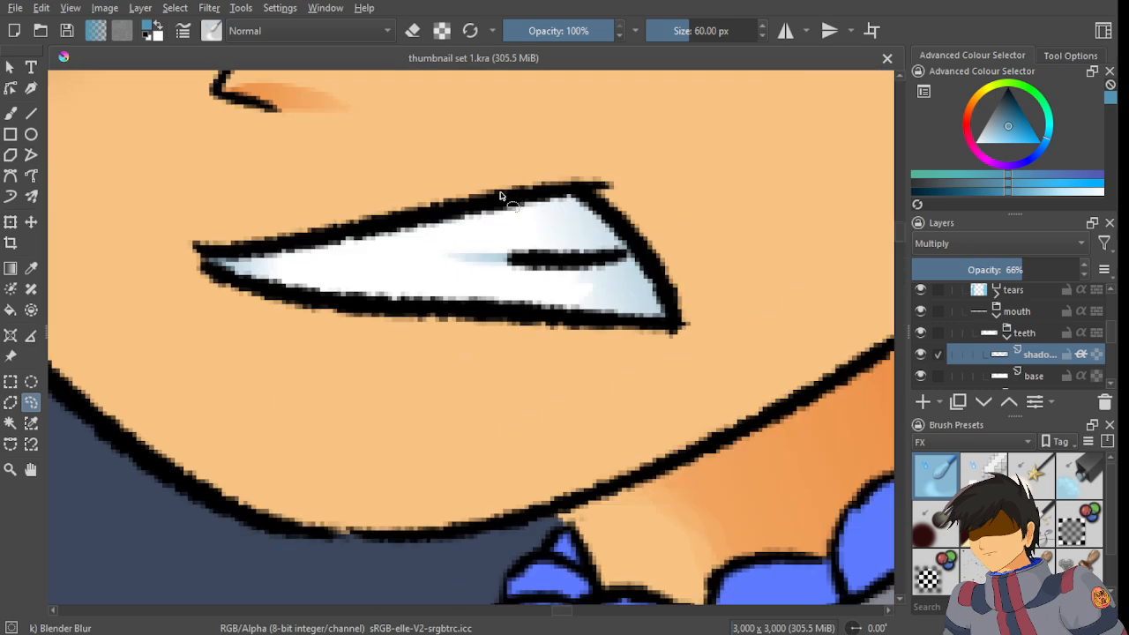
scroll(501, 212, "down", 1)
scroll(504, 221, "up", 4)
scroll(507, 231, "down", 8)
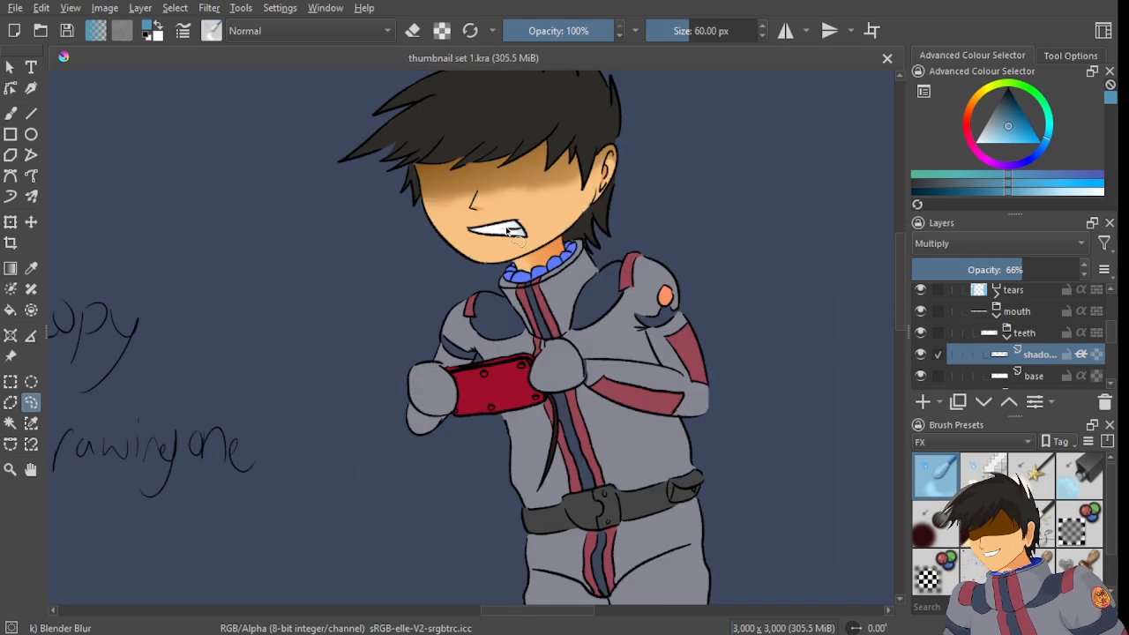
scroll(487, 258, "up", 10)
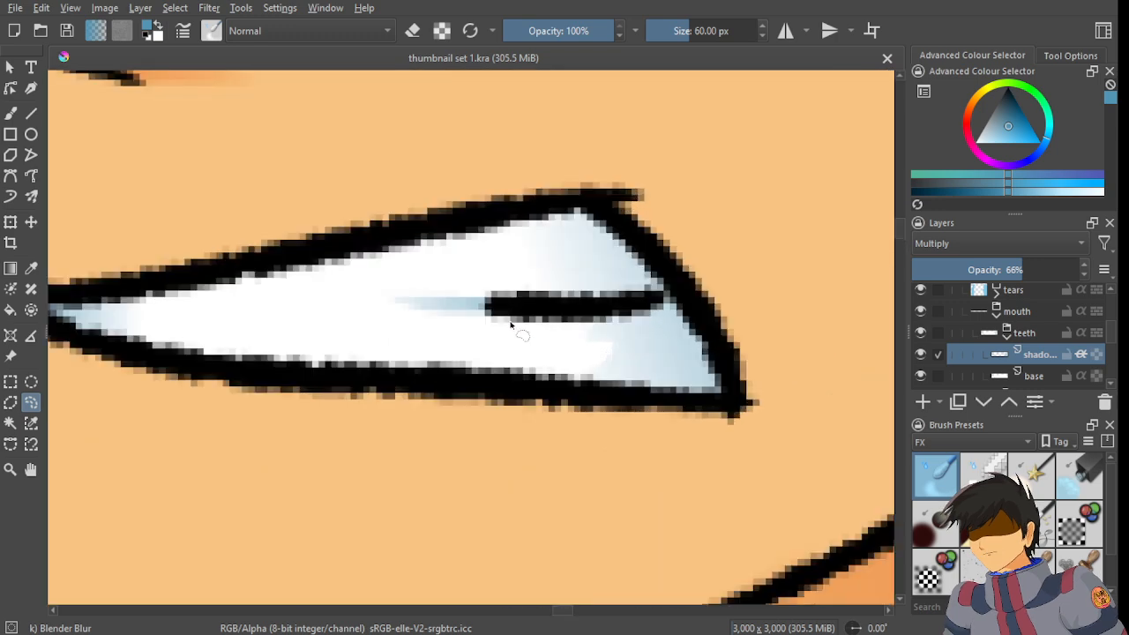
scroll(507, 291, "down", 7)
scroll(474, 300, "up", 1)
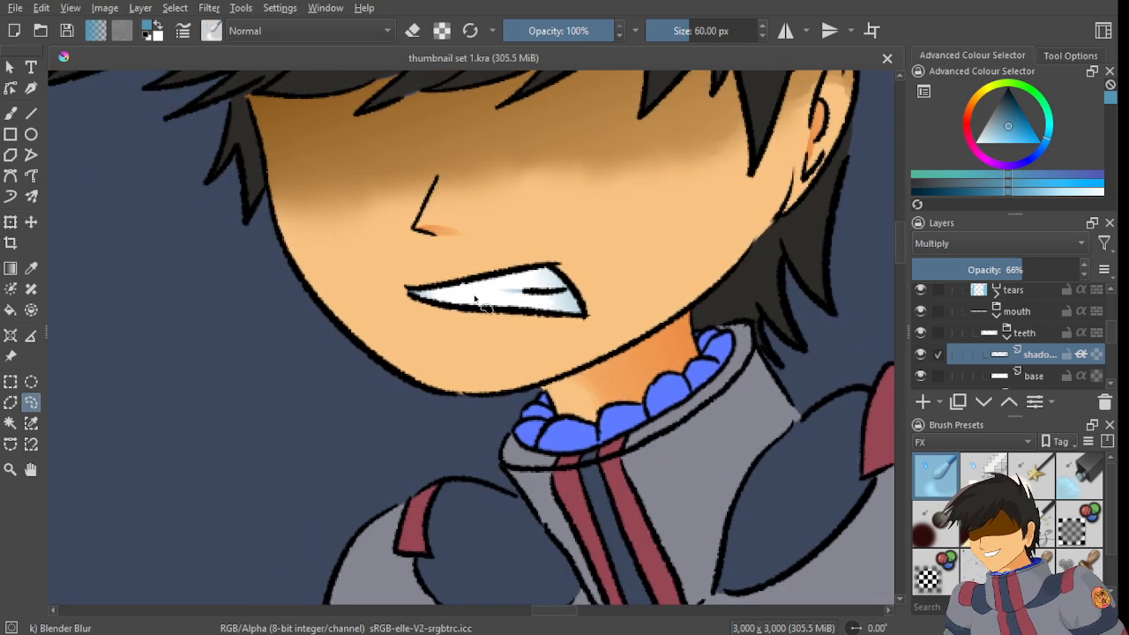
scroll(511, 294, "down", 8)
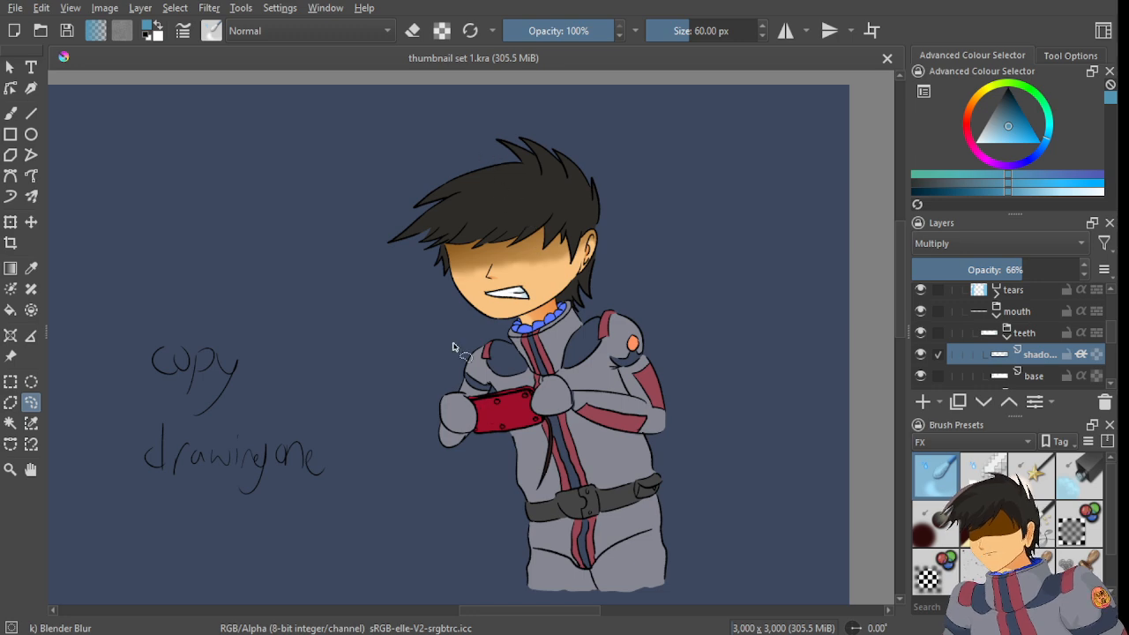
scroll(456, 336, "up", 5)
scroll(678, 204, "up", 3)
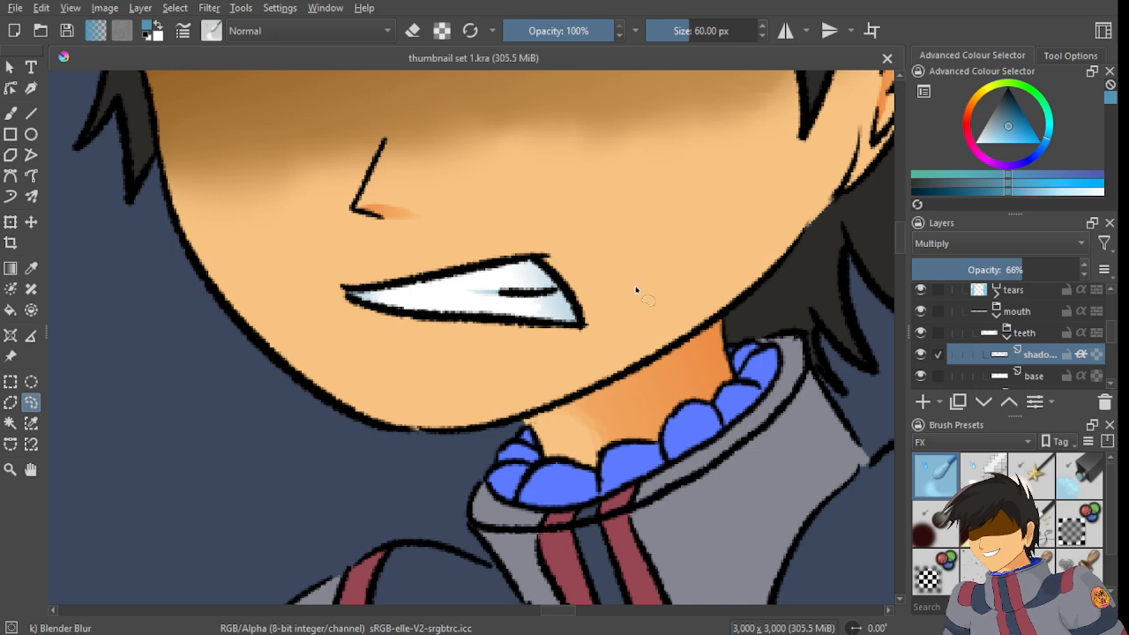
scroll(637, 289, "down", 8)
scroll(566, 300, "up", 2)
scroll(568, 300, "down", 2)
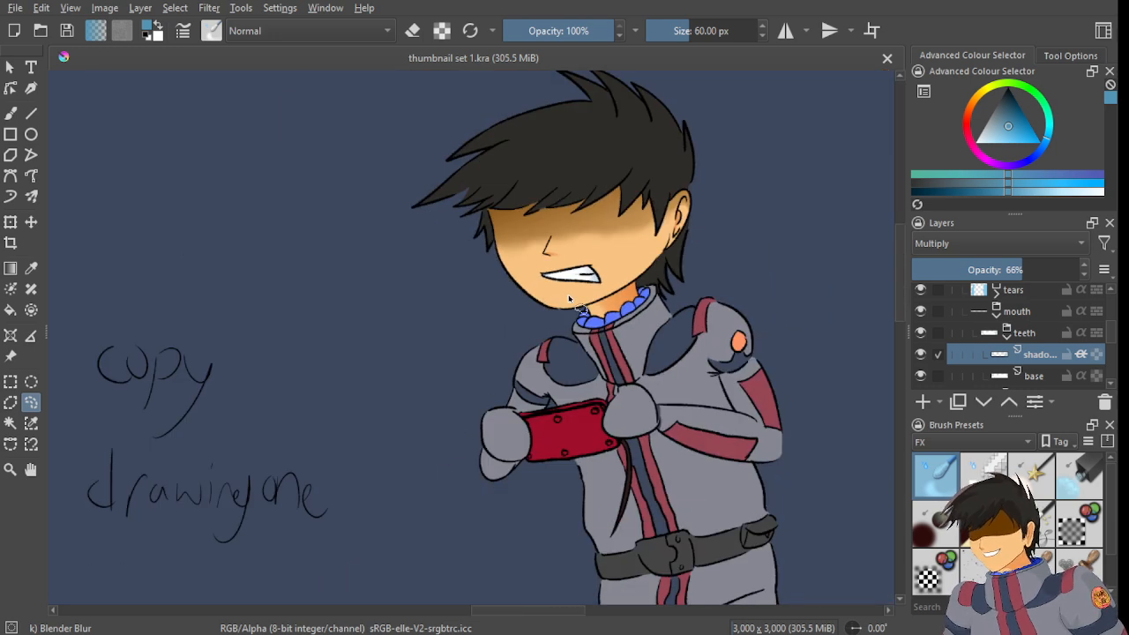
- Compare the gritted-teeth character with the neighbouring poses and the game controller reference, then review its face and collar
scroll(570, 301, "down", 4)
left_click_drag(708, 287, 402, 281)
left_click_drag(339, 341, 405, 323)
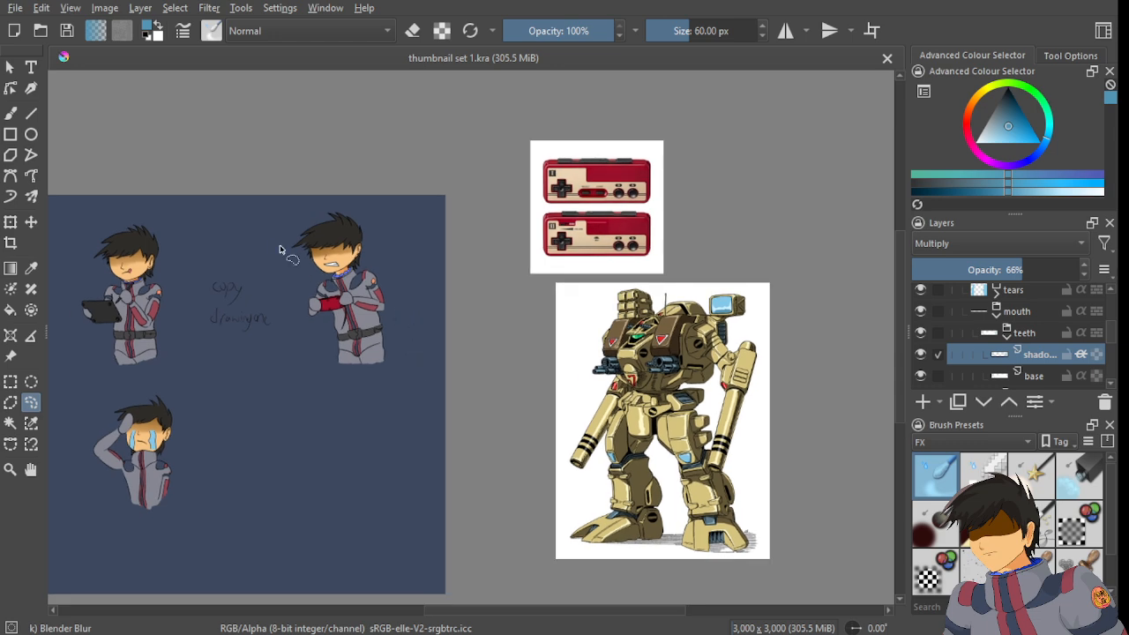
scroll(296, 264, "up", 10)
scroll(456, 340, "down", 12)
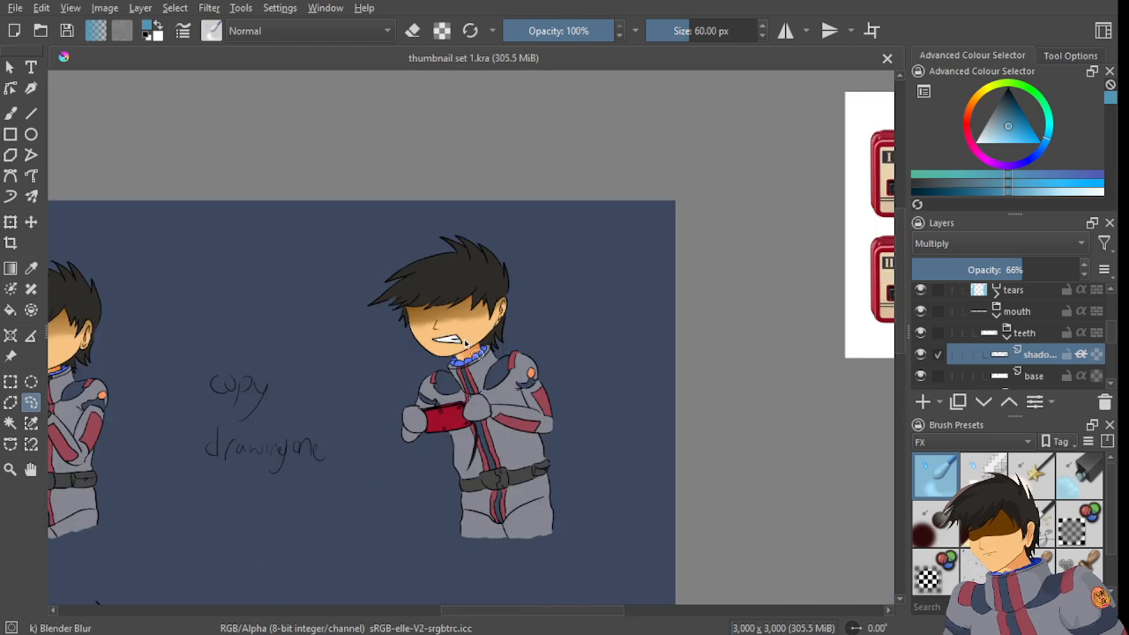
left_click_drag(448, 411, 551, 363)
scroll(555, 348, "up", 3)
scroll(551, 197, "up", 6)
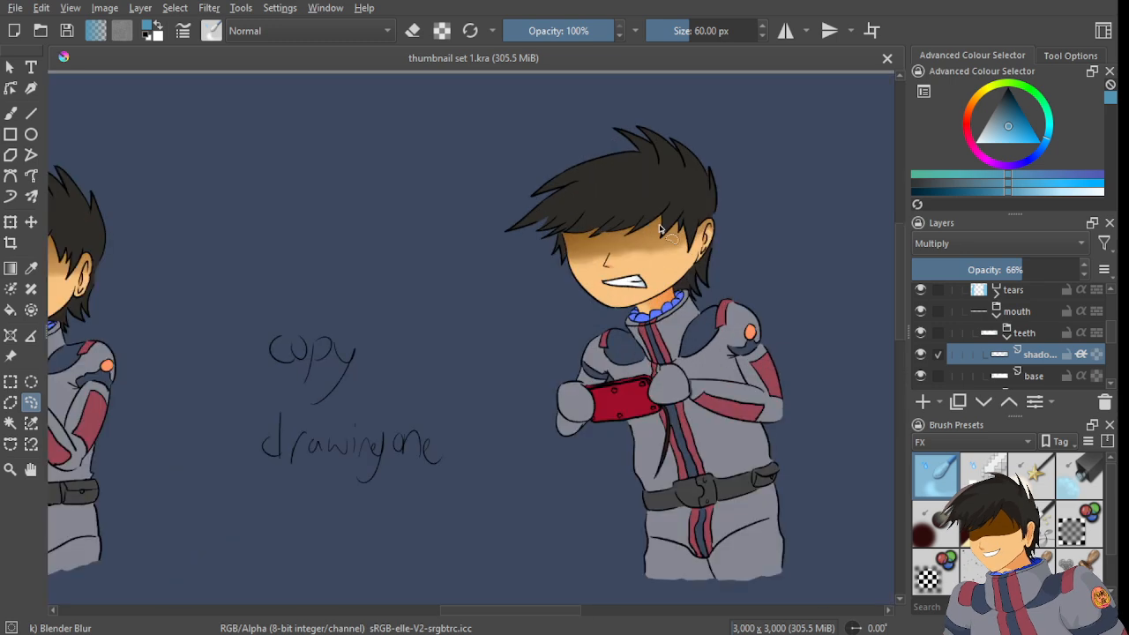
scroll(657, 228, "down", 5)
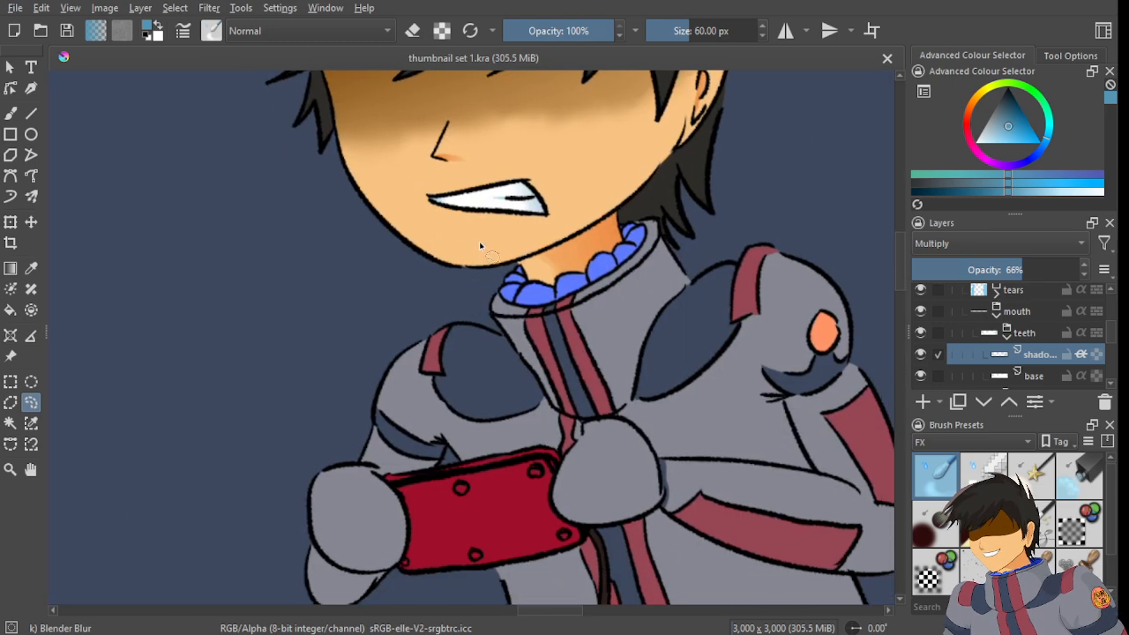
scroll(484, 231, "down", 2)
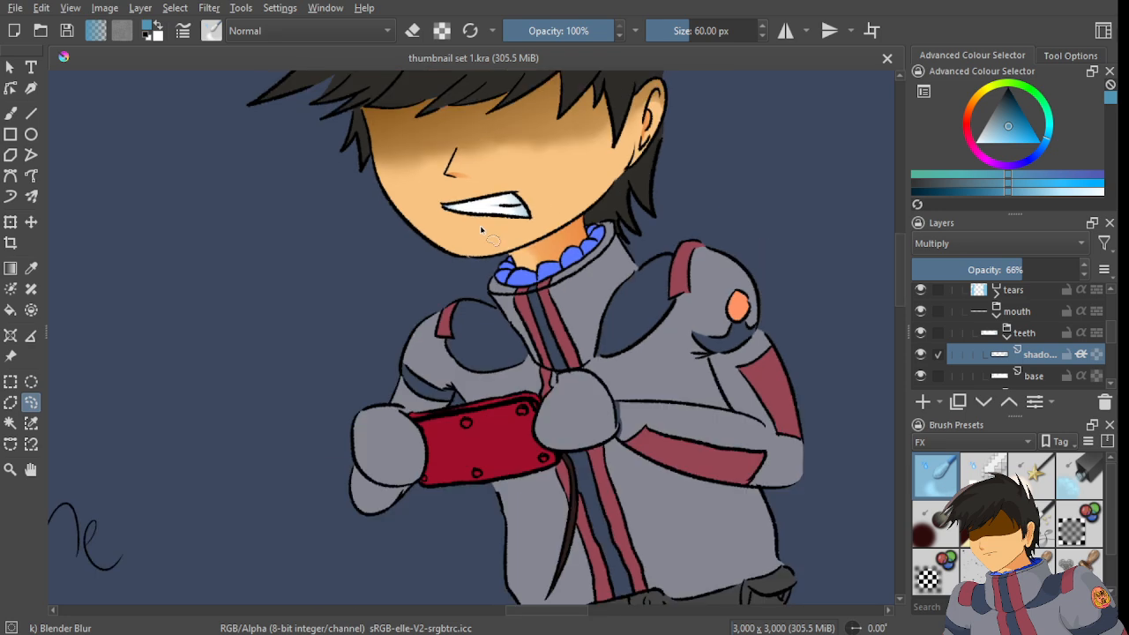
scroll(490, 235, "up", 2)
scroll(434, 305, "up", 1)
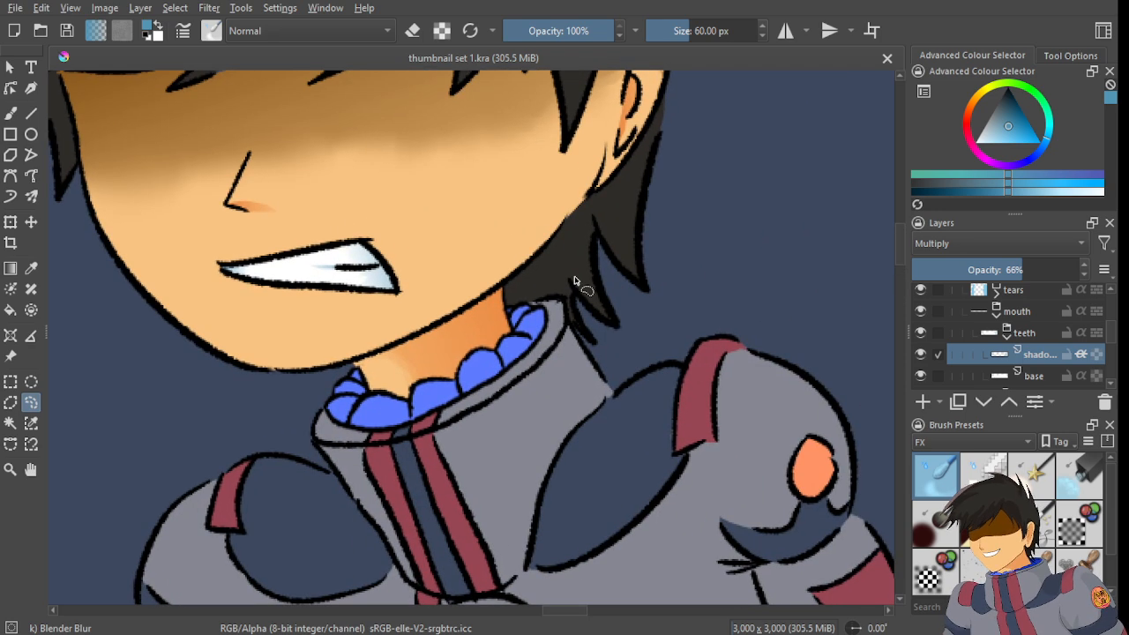
- Study the shading on the mech reference image's torso and return to the overview of the character poses
scroll(587, 291, "down", 4)
scroll(650, 278, "up", 1)
scroll(650, 279, "up", 5)
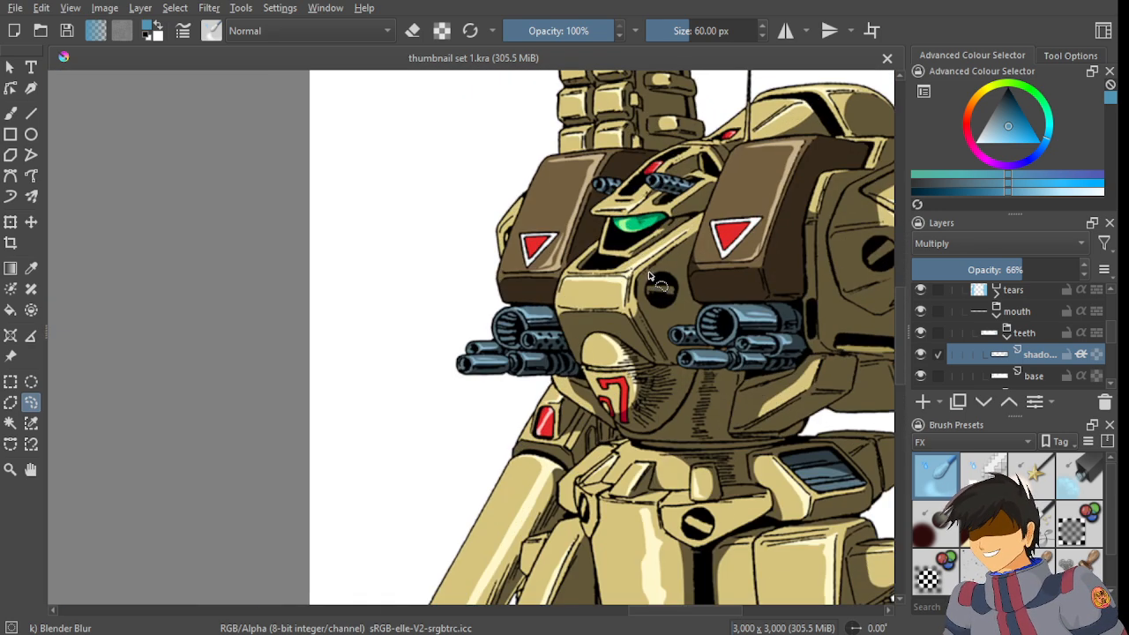
scroll(632, 251, "down", 3)
left_click_drag(256, 276, 505, 313)
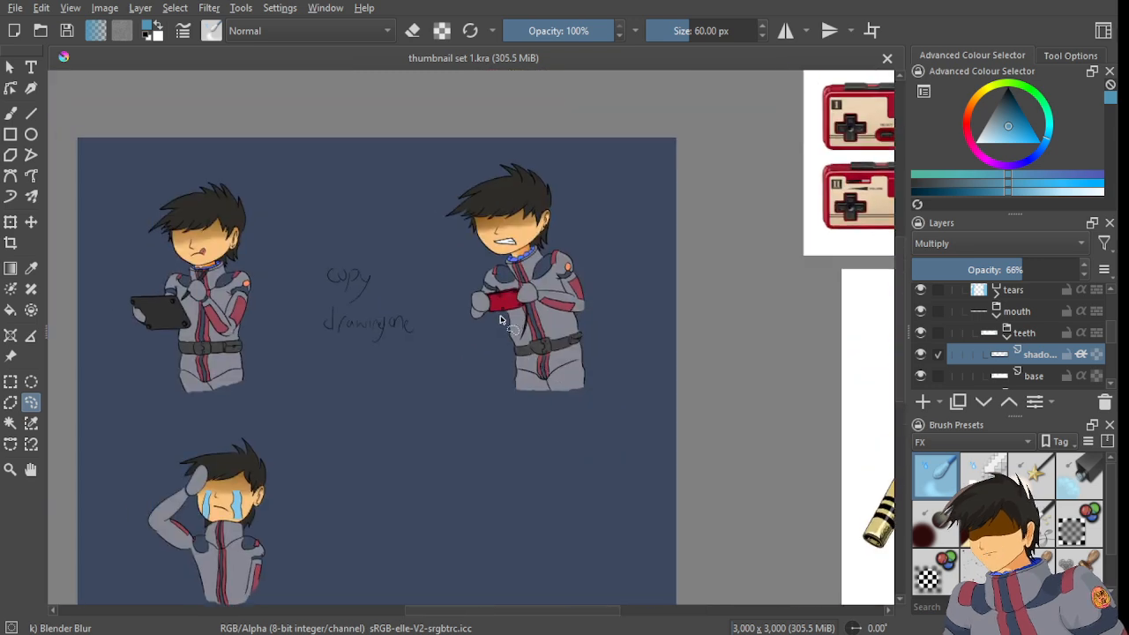
- Compare the coloured poses with the large reference portrait, finishing on the gritted-teeth character's face
scroll(503, 315, "down", 1)
left_click_drag(314, 399, 694, 344)
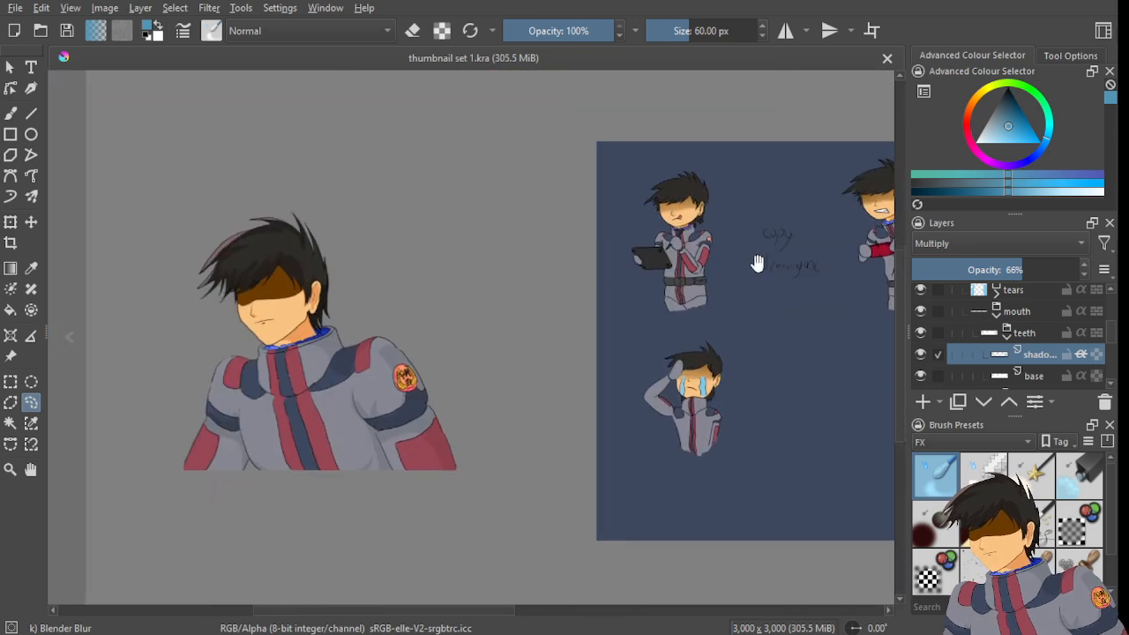
left_click_drag(756, 262, 559, 269)
scroll(749, 227, "up", 2)
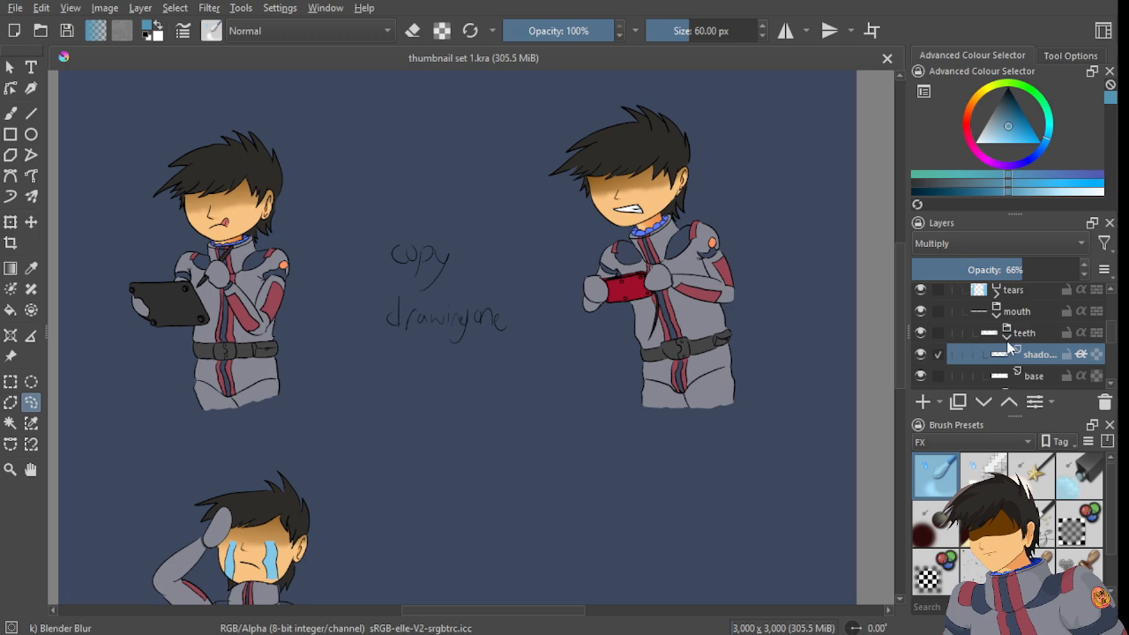
scroll(558, 203, "up", 4)
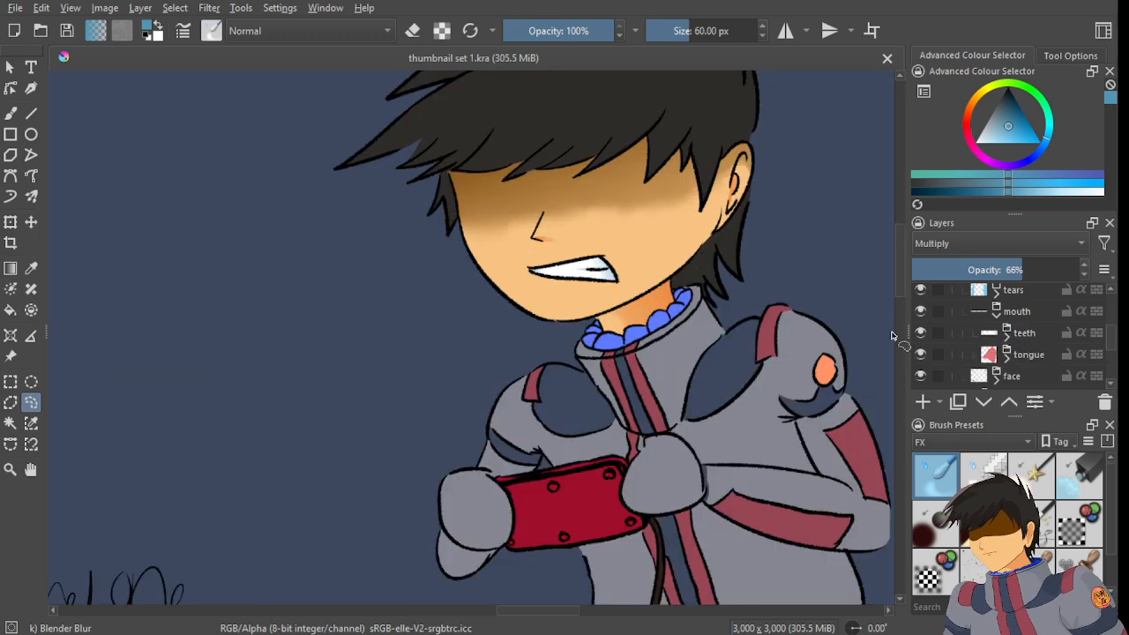
- Add a layer named shadow above the tongue's base colour, with inherited alpha, Multiply blending and 79% opacity
left_click_drag(212, 330, 816, 284)
left_click_drag(92, 273, 668, 210)
scroll(558, 197, "up", 4)
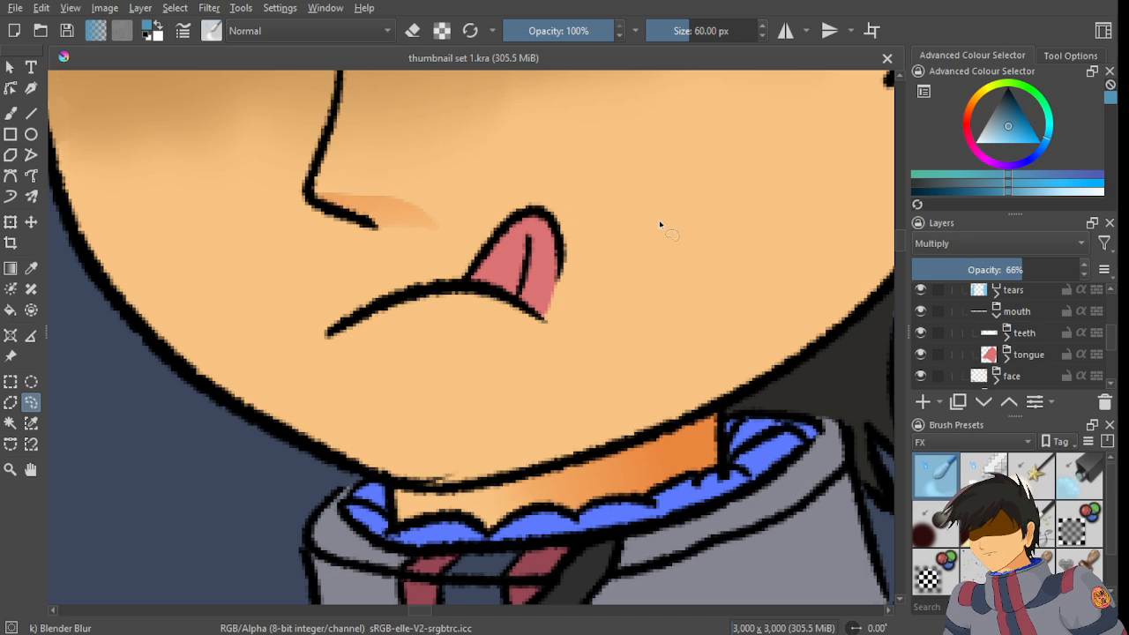
left_click(1007, 359)
left_click(1032, 375)
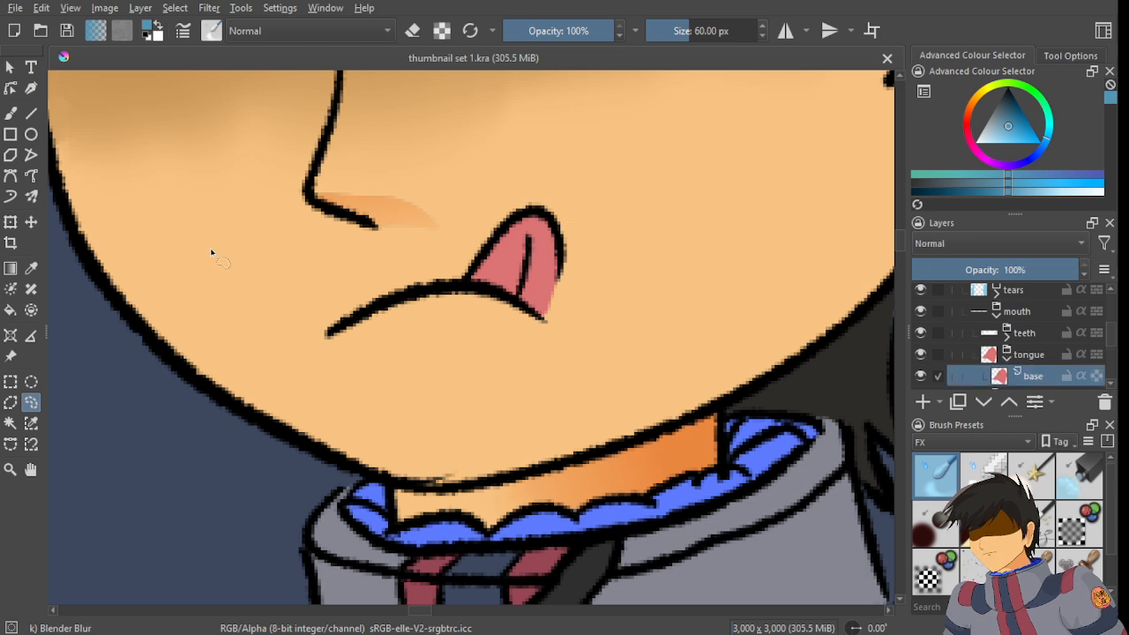
left_click(924, 405)
double_click(1032, 376)
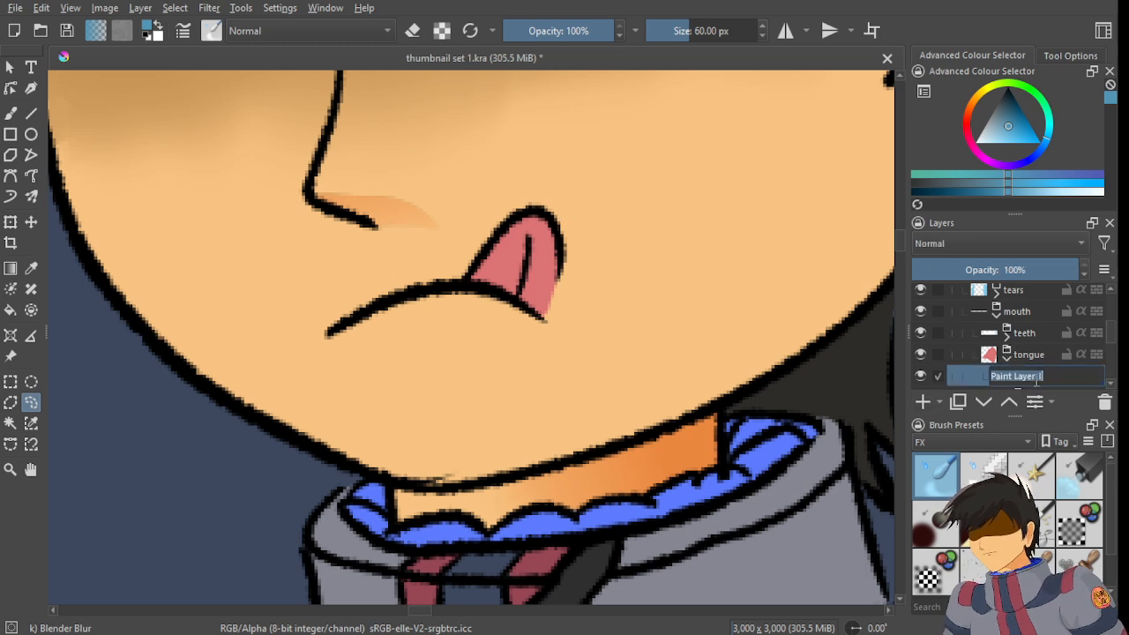
type("shadow")
key("Return")
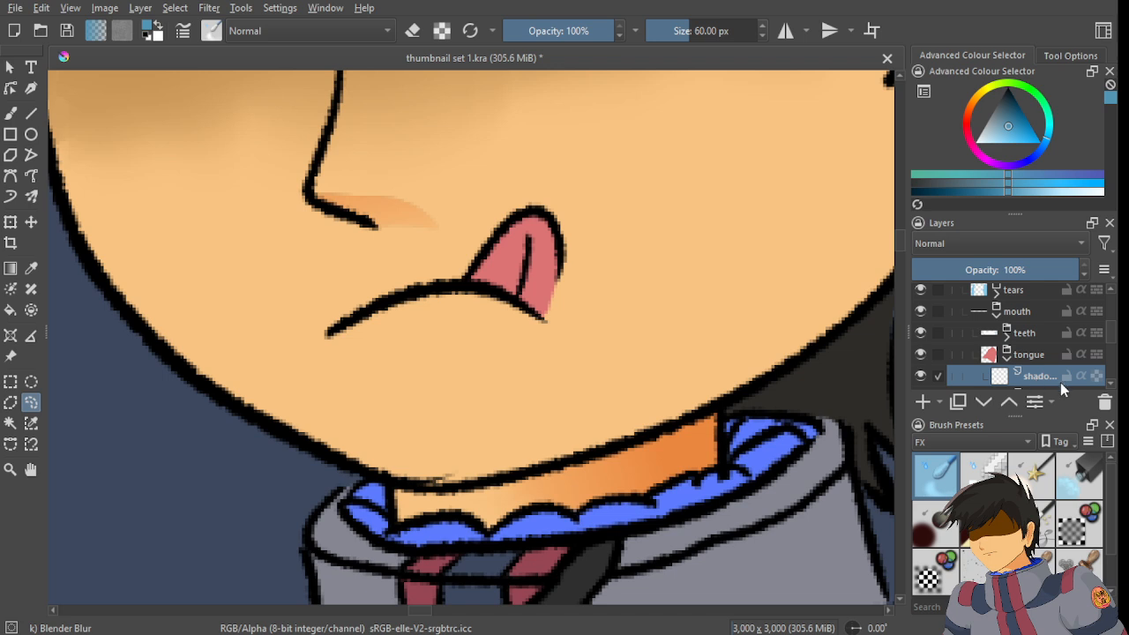
left_click(1043, 268)
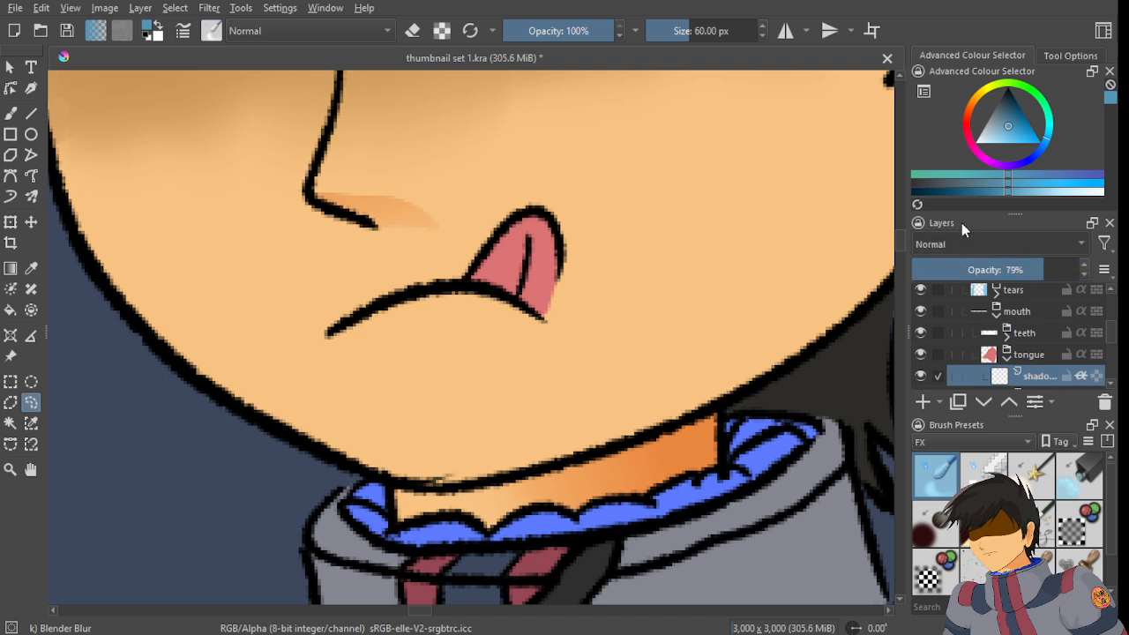
scroll(970, 243, "down", 1)
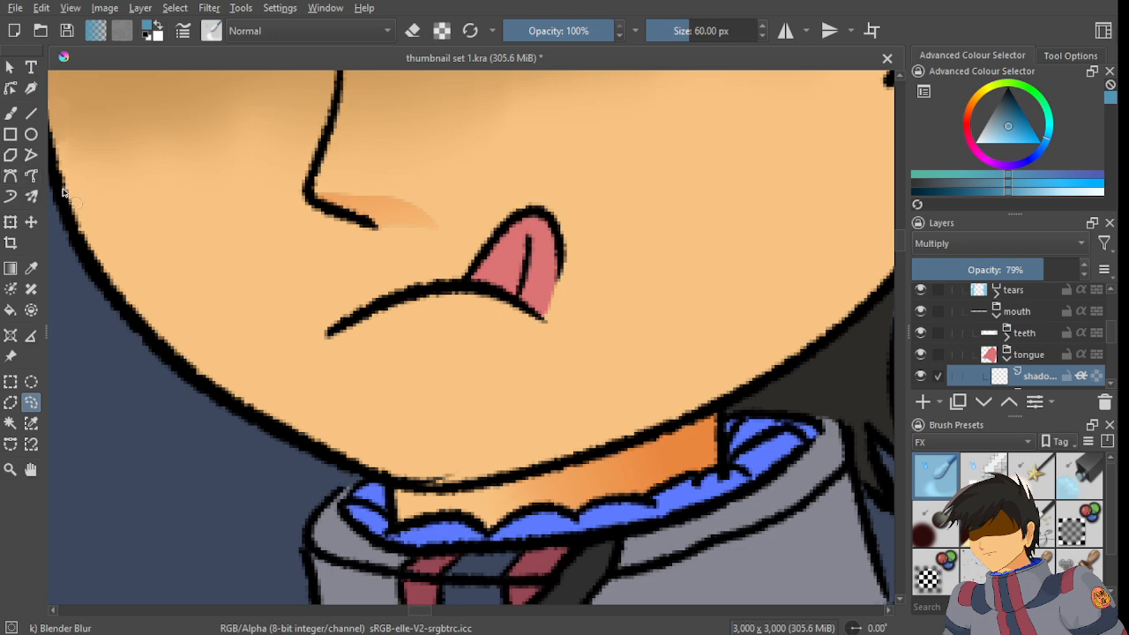
- Sample the tongue's pink as the painting colour on the tablet-holding character
scroll(516, 280, "down", 6)
scroll(402, 260, "up", 5)
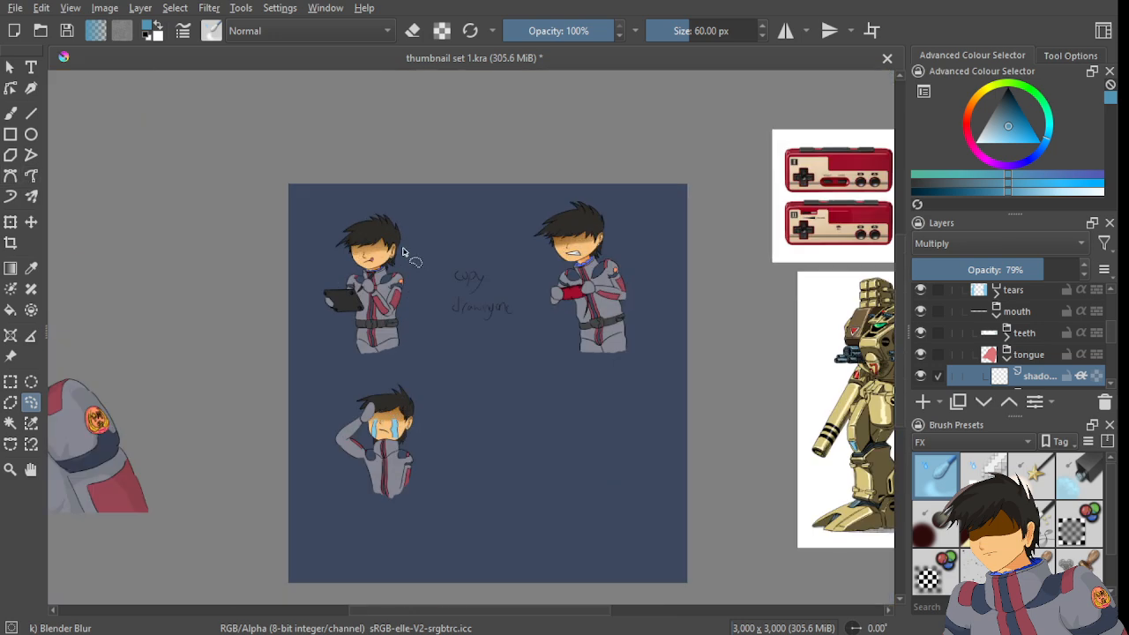
left_click(10, 196)
scroll(320, 244, "up", 8)
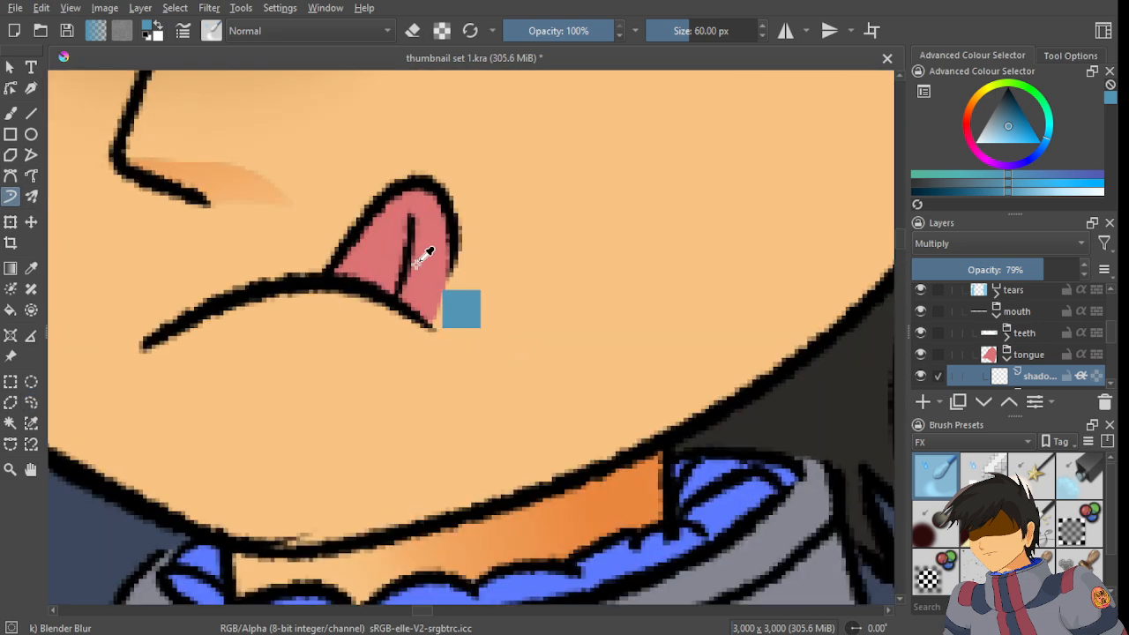
left_click(429, 252, "ctrl")
left_click_drag(403, 308, 451, 318)
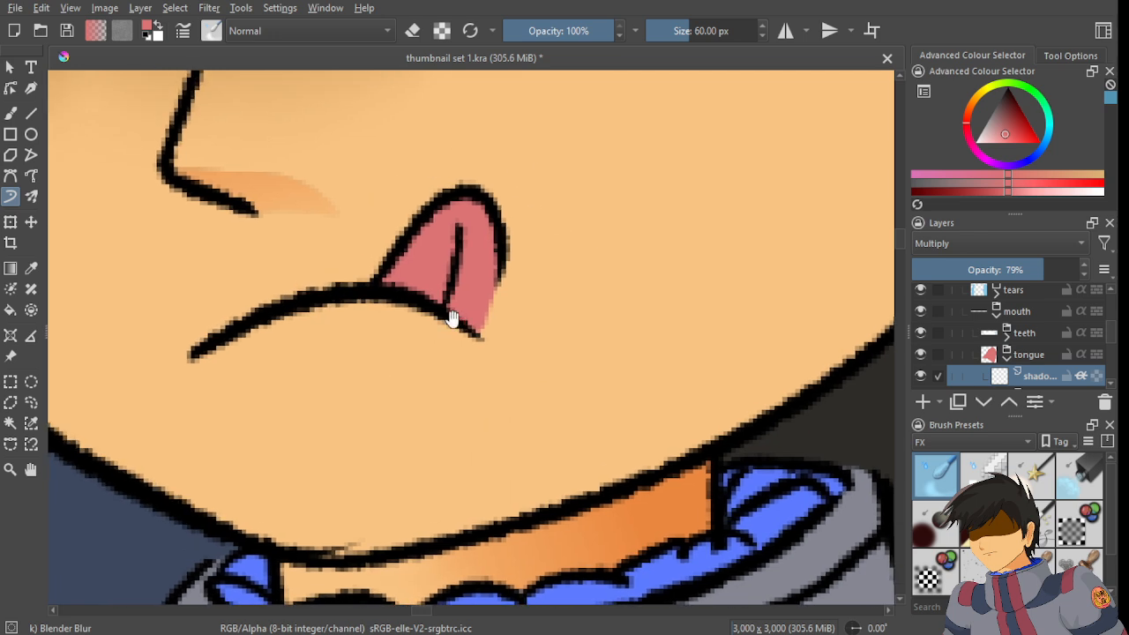
- Outline the lower part of the tongue with a freehand selection that dips at the centre line
left_click(30, 403)
scroll(429, 327, "up", 4)
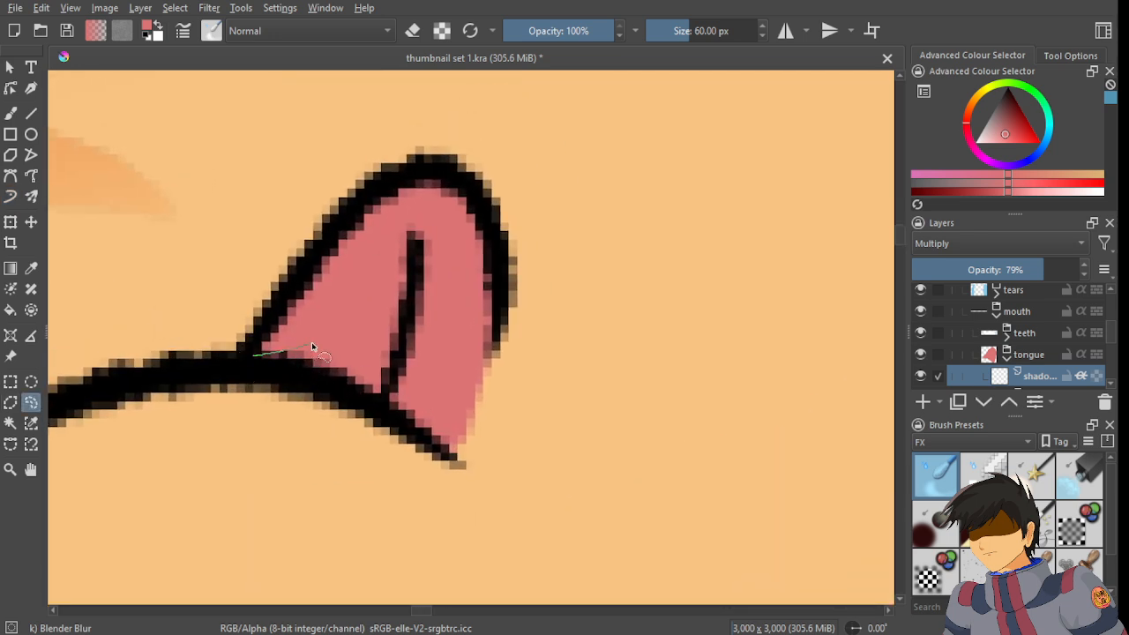
mouse_move(437, 288)
left_mouse_down()
mouse_move(498, 270)
mouse_move(492, 374)
mouse_move(456, 458)
left_mouse_up()
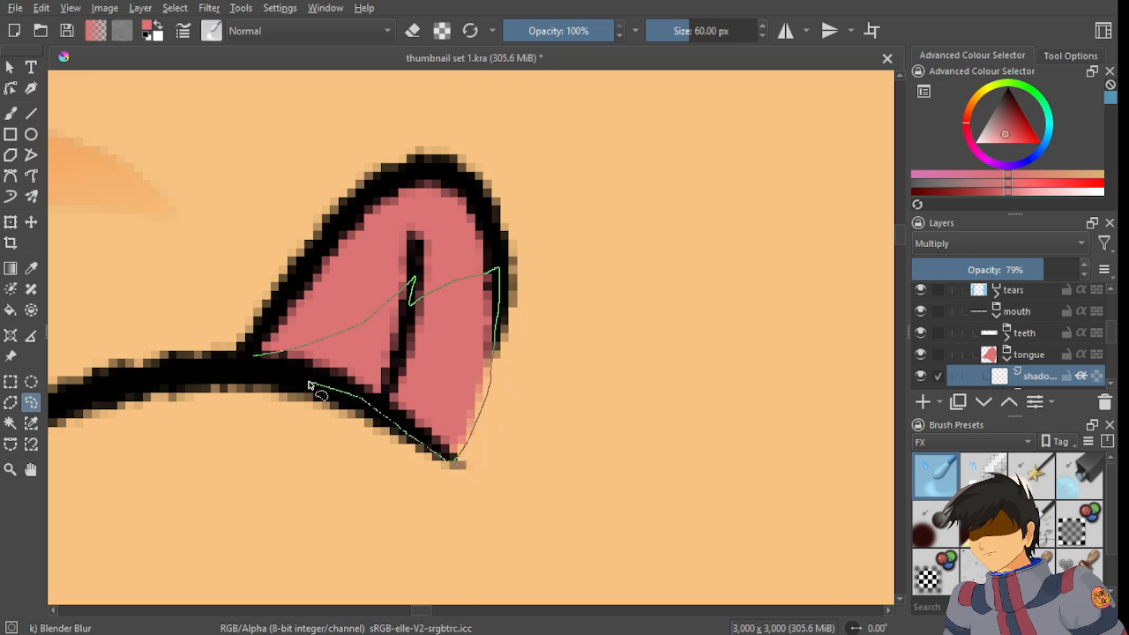
left_click_drag(308, 385, 256, 356)
- Fill the selected part of the tongue with a pink gradient fading upward from the mouth line, and deselect
left_click(10, 268)
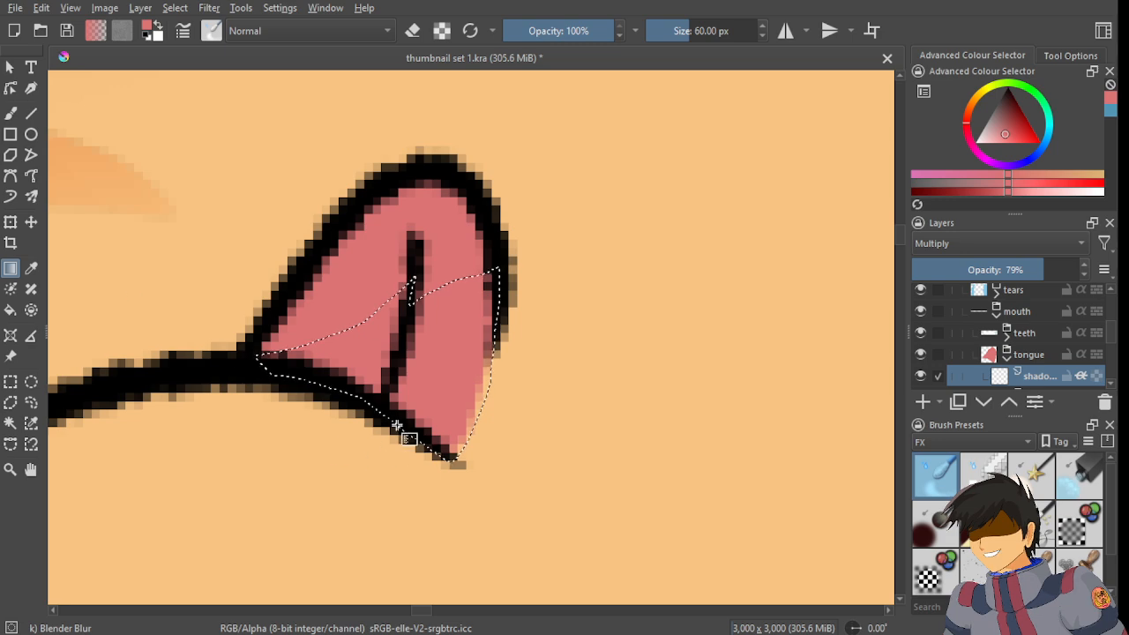
left_click_drag(397, 425, 412, 273)
key("ctrl+z")
left_click_drag(423, 492, 390, 150)
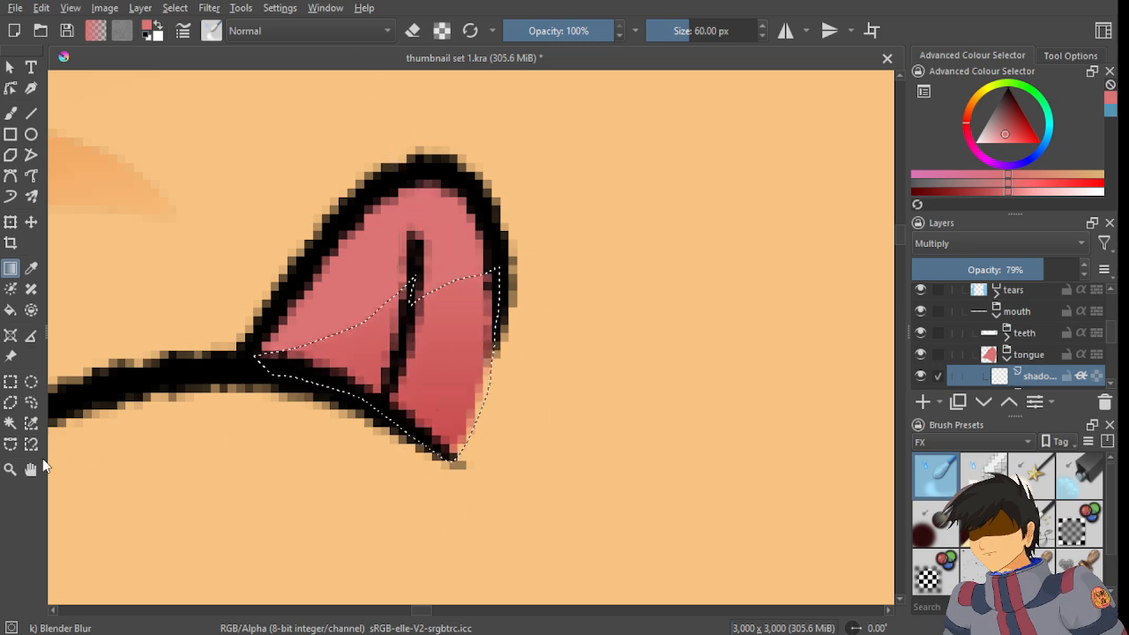
left_click(31, 402)
key("ctrl+shift+a")
- Judge the tongue's shading from mouth close-up to full pose and beside the gritted-teeth character
scroll(416, 362, "down", 3)
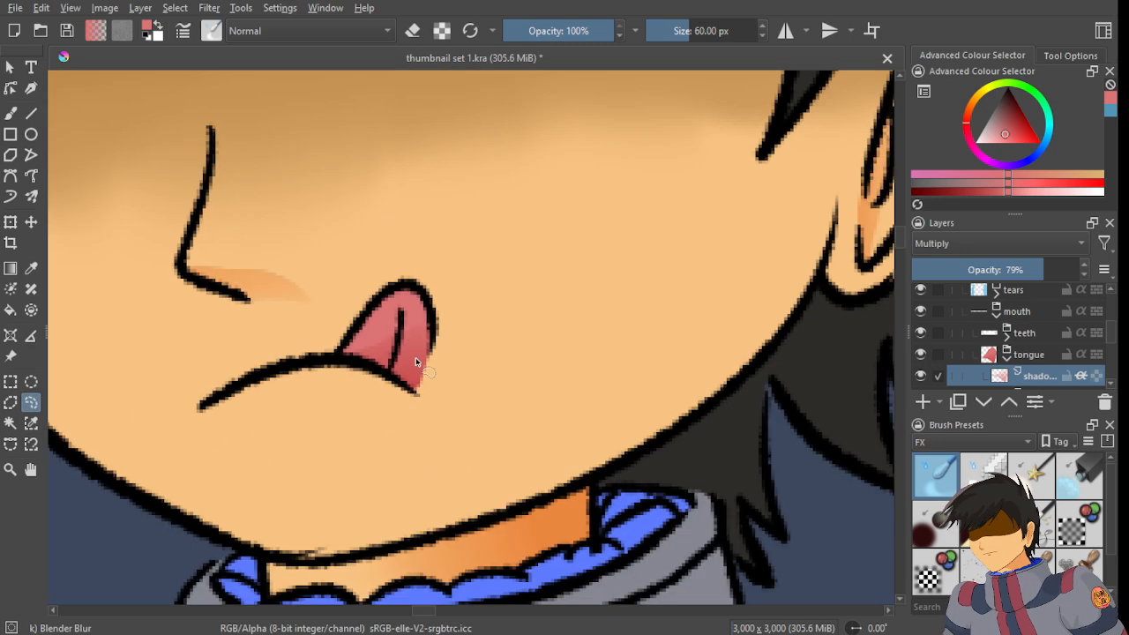
scroll(416, 361, "down", 3)
scroll(428, 410, "up", 4)
scroll(415, 391, "down", 1)
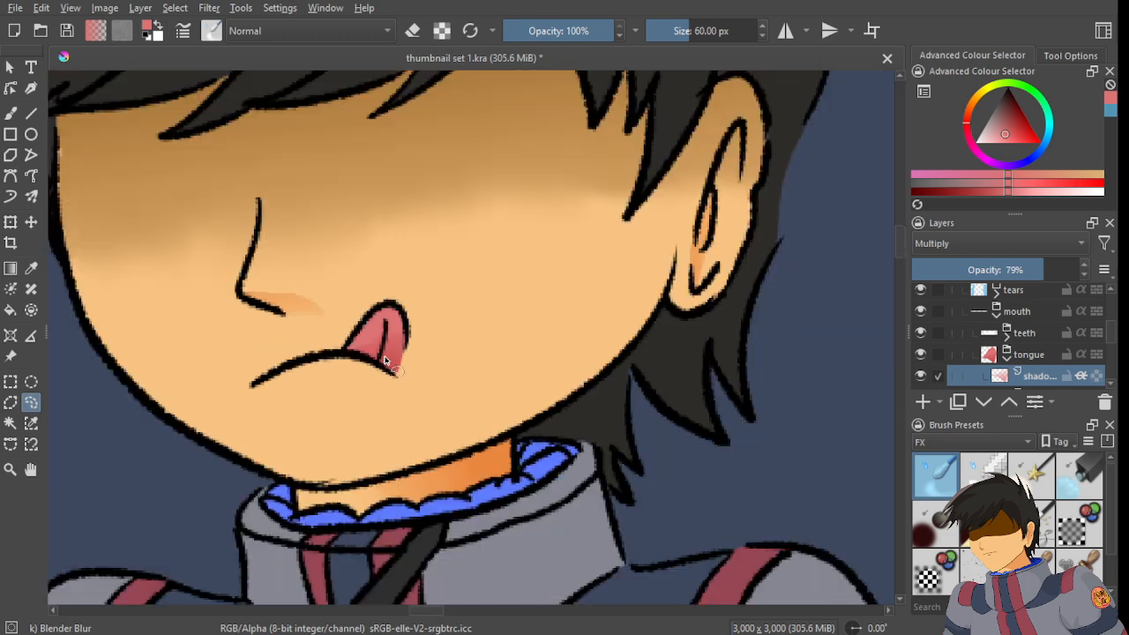
scroll(389, 366, "down", 1)
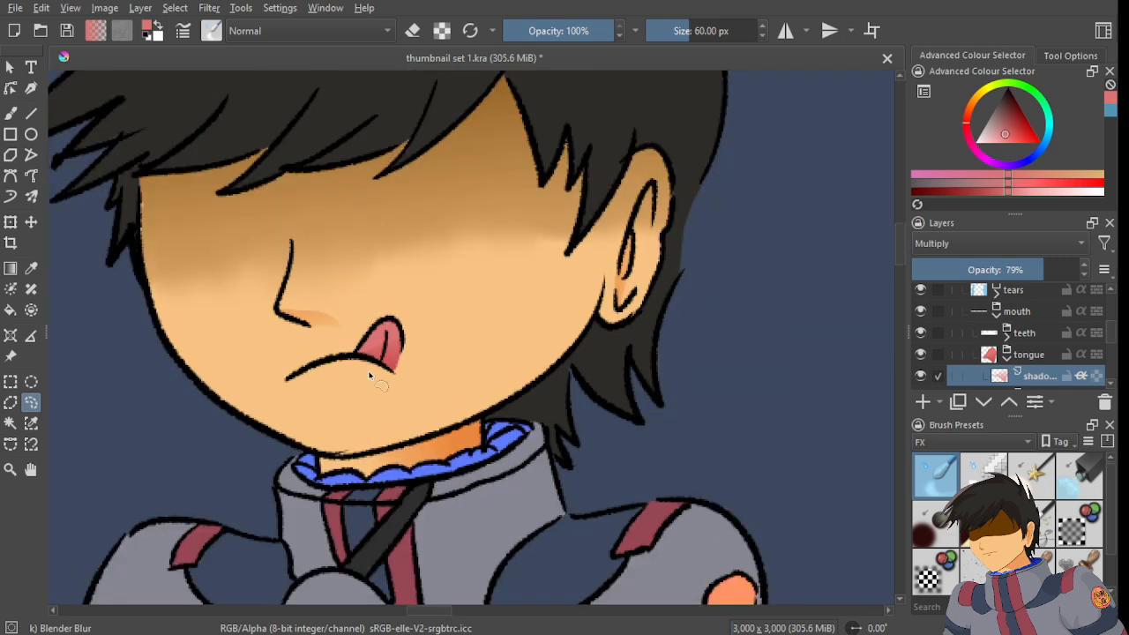
scroll(370, 375, "down", 4)
scroll(722, 311, "up", 2)
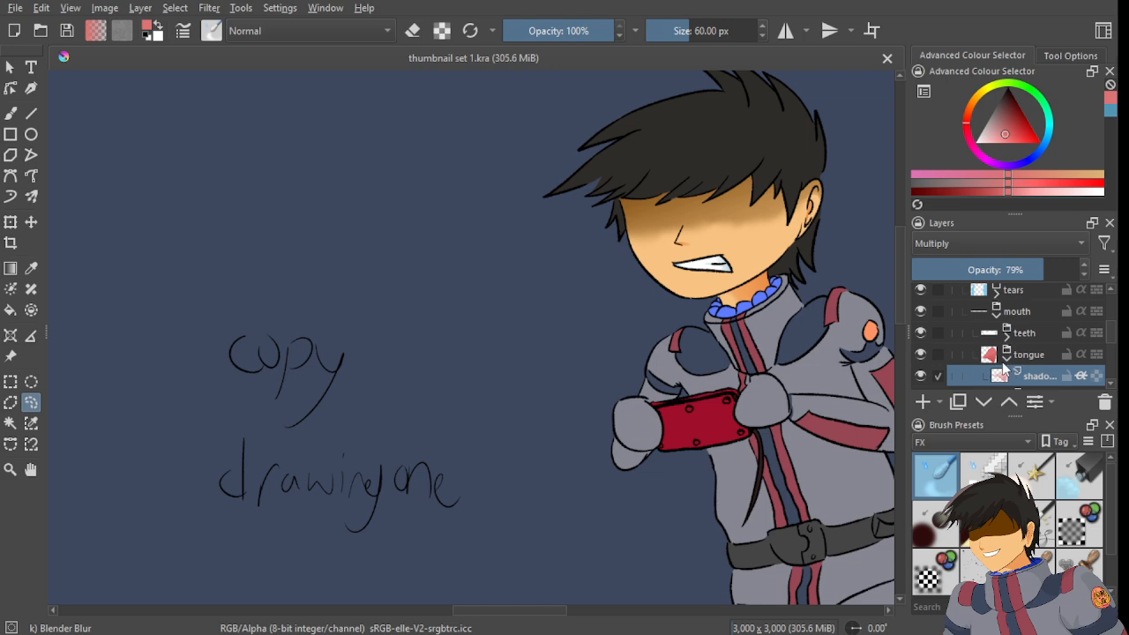
scroll(632, 333, "down", 3)
scroll(616, 291, "up", 6)
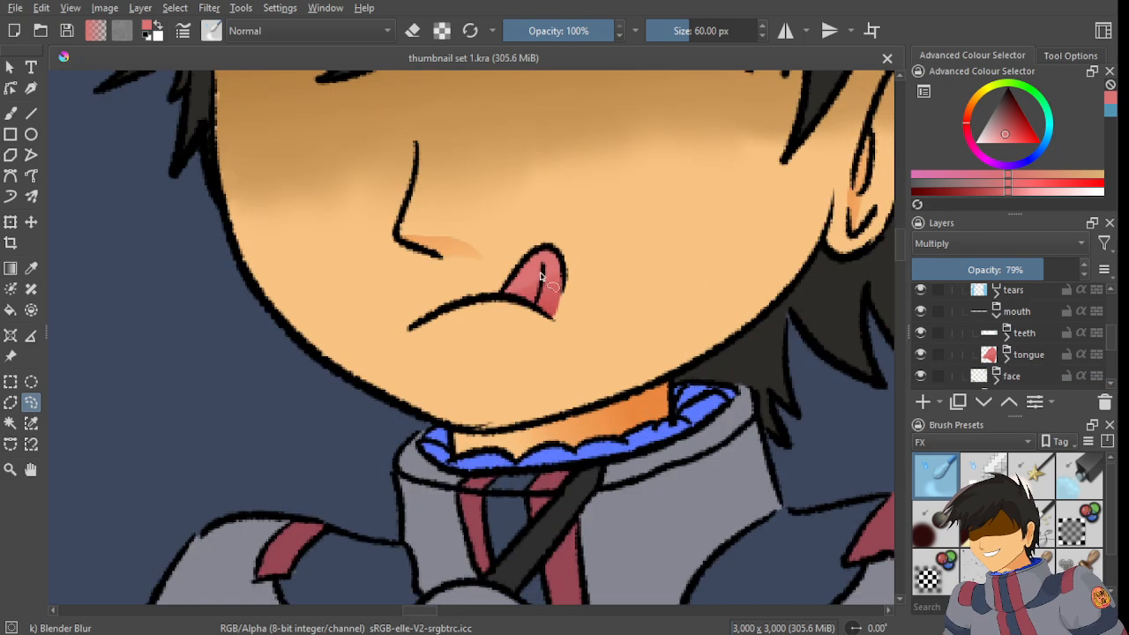
scroll(577, 282, "down", 5)
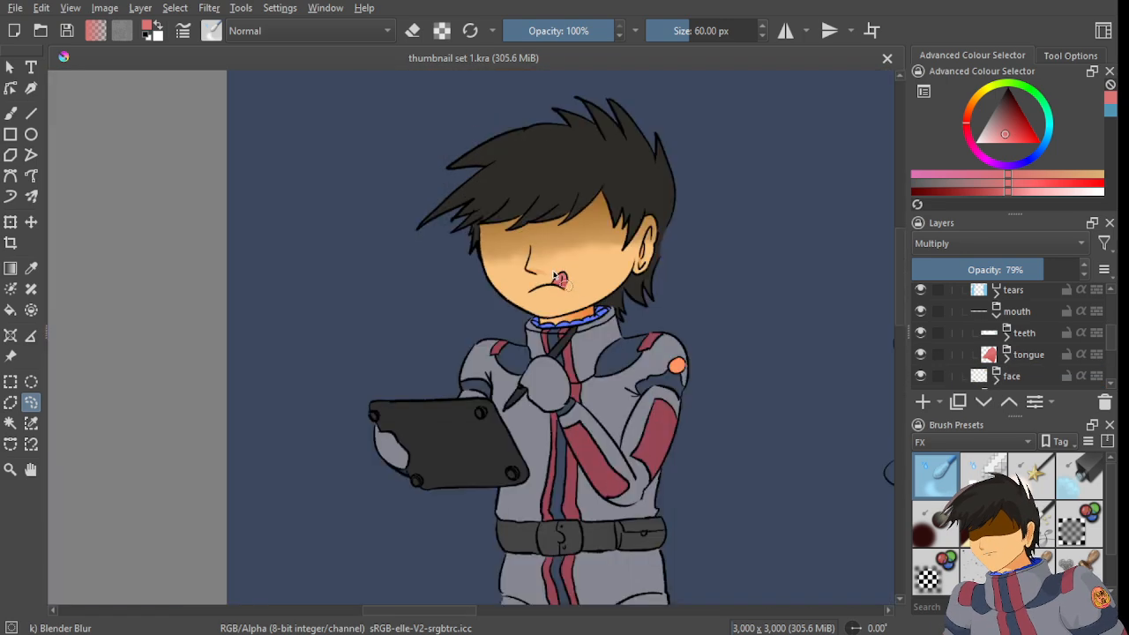
left_click_drag(752, 333, 655, 336)
- Collapse the mouth group and examine the crying character's tears, from the whole figure down to their lower edges
left_click(996, 314)
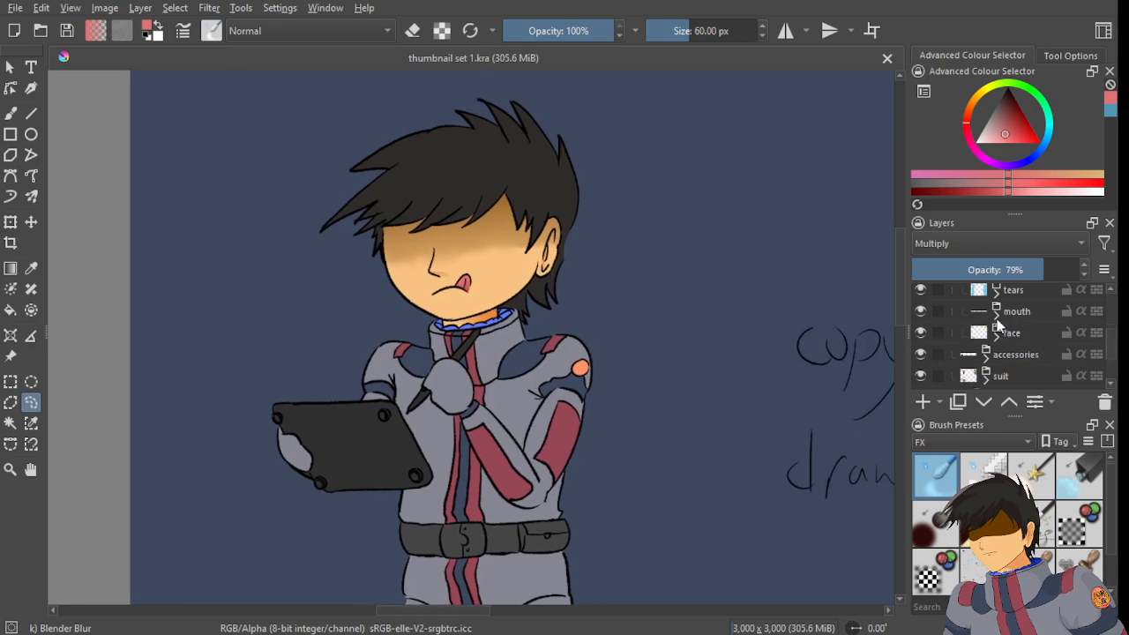
scroll(630, 441, "down", 6)
scroll(614, 328, "up", 3)
scroll(614, 328, "up", 8)
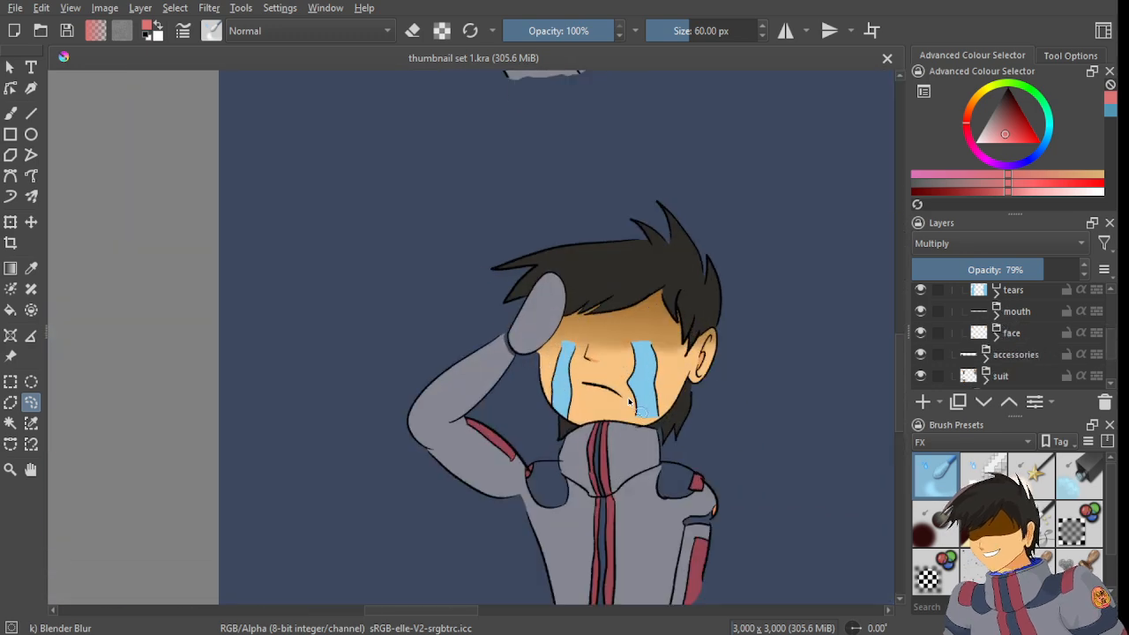
scroll(661, 301, "down", 6)
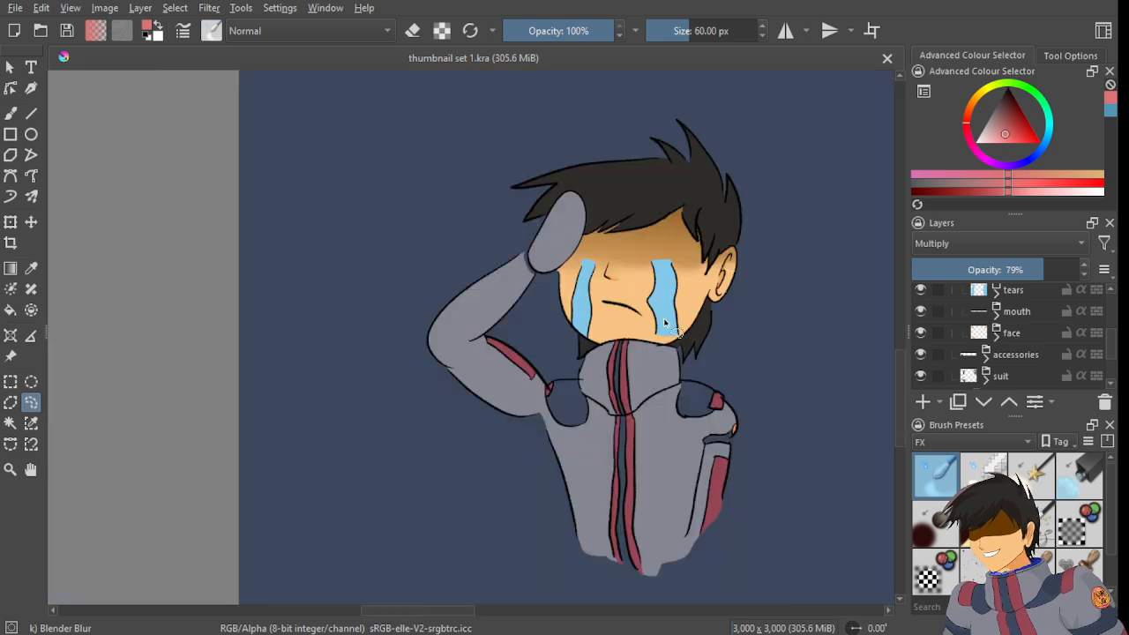
scroll(649, 309, "down", 3)
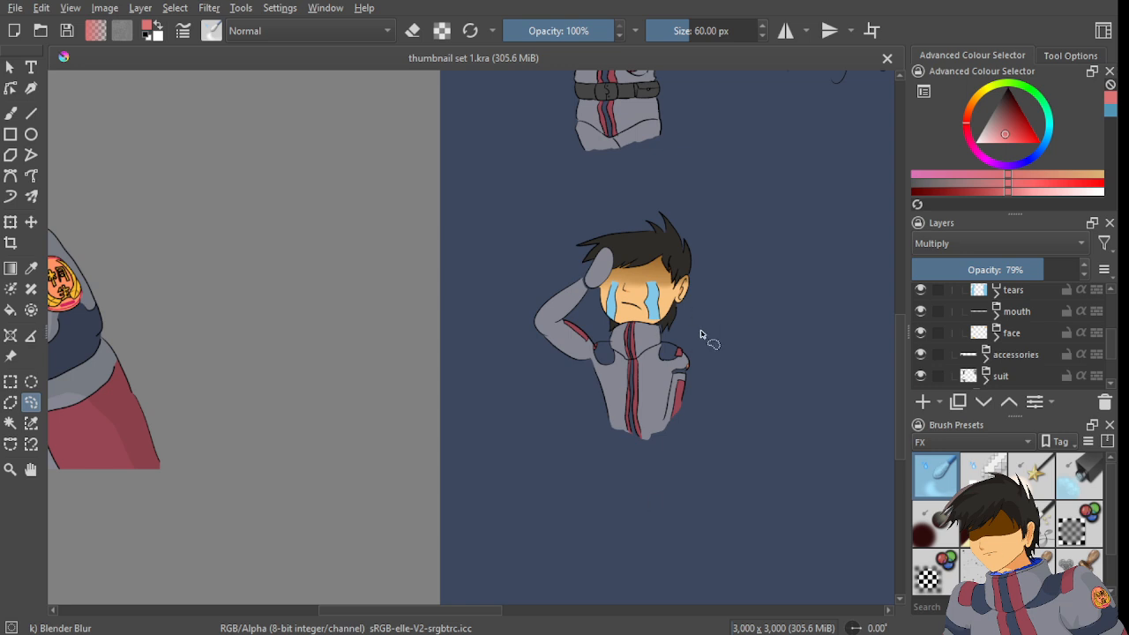
scroll(670, 264, "up", 3)
scroll(682, 346, "up", 5)
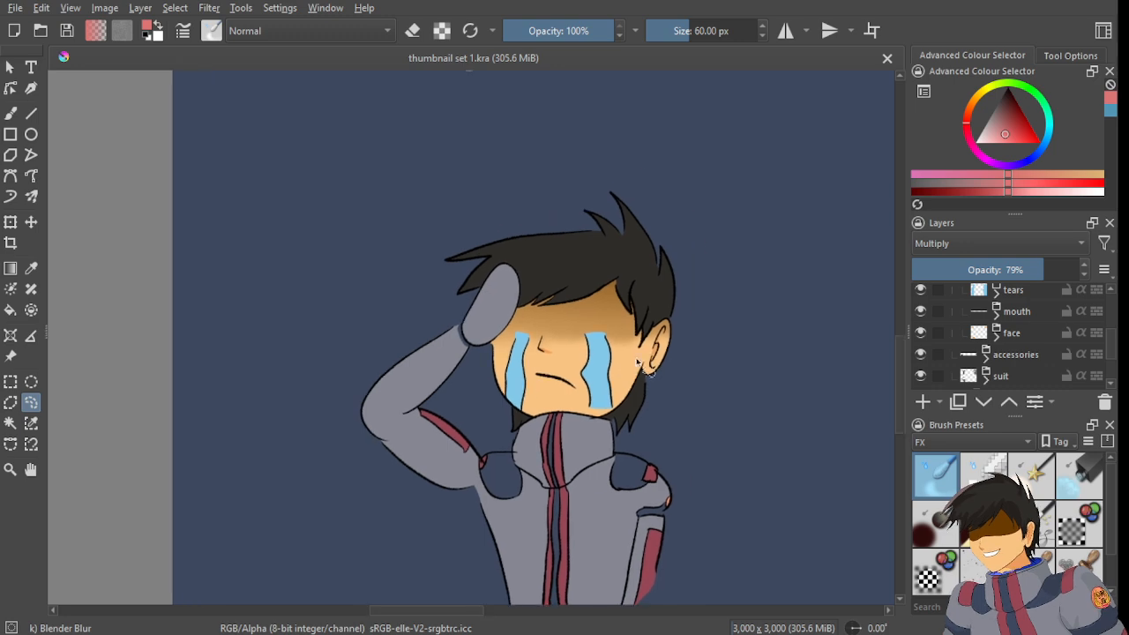
scroll(621, 351, "up", 5)
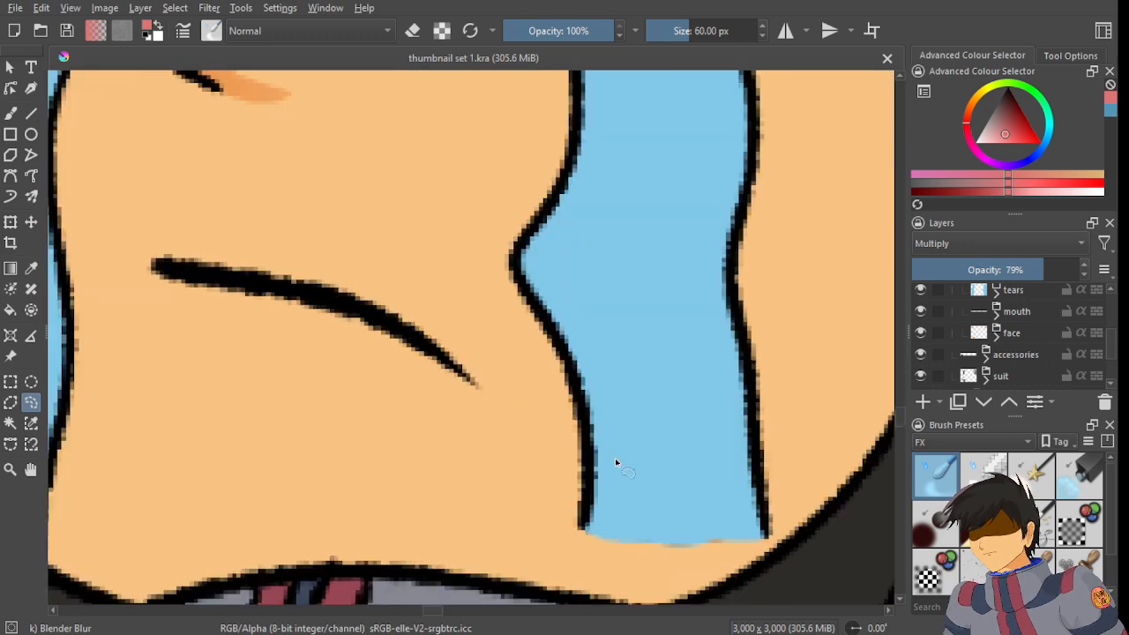
scroll(635, 484, "up", 2)
scroll(633, 206, "down", 3)
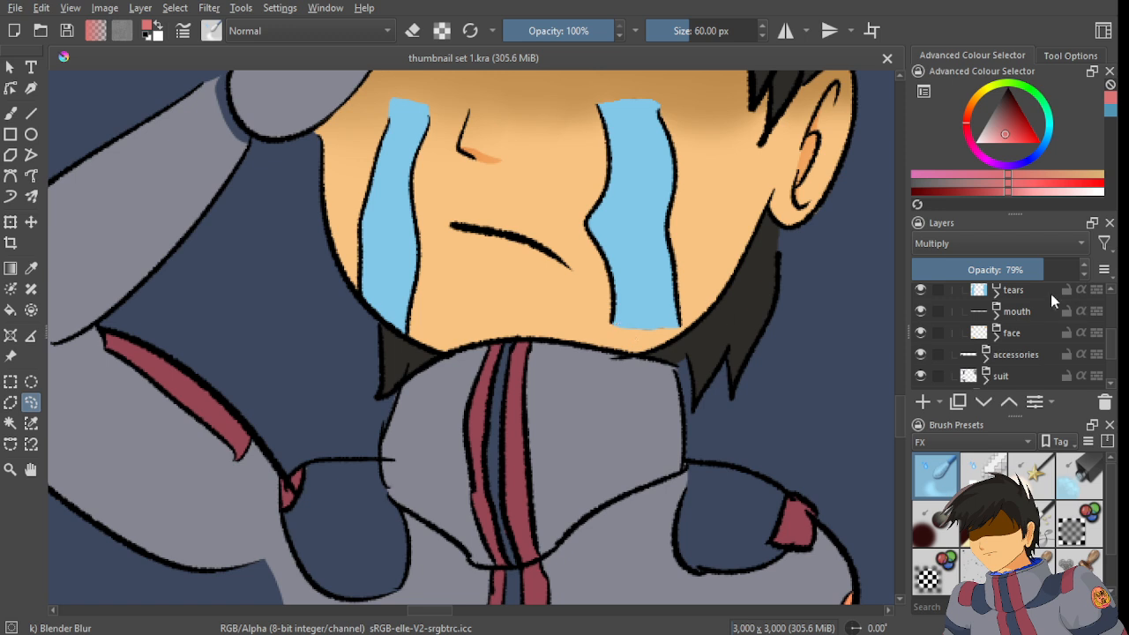
- Make the tears' base layer active and sample the tears' light blue as the painting colour
left_click(997, 290)
left_click(1014, 311)
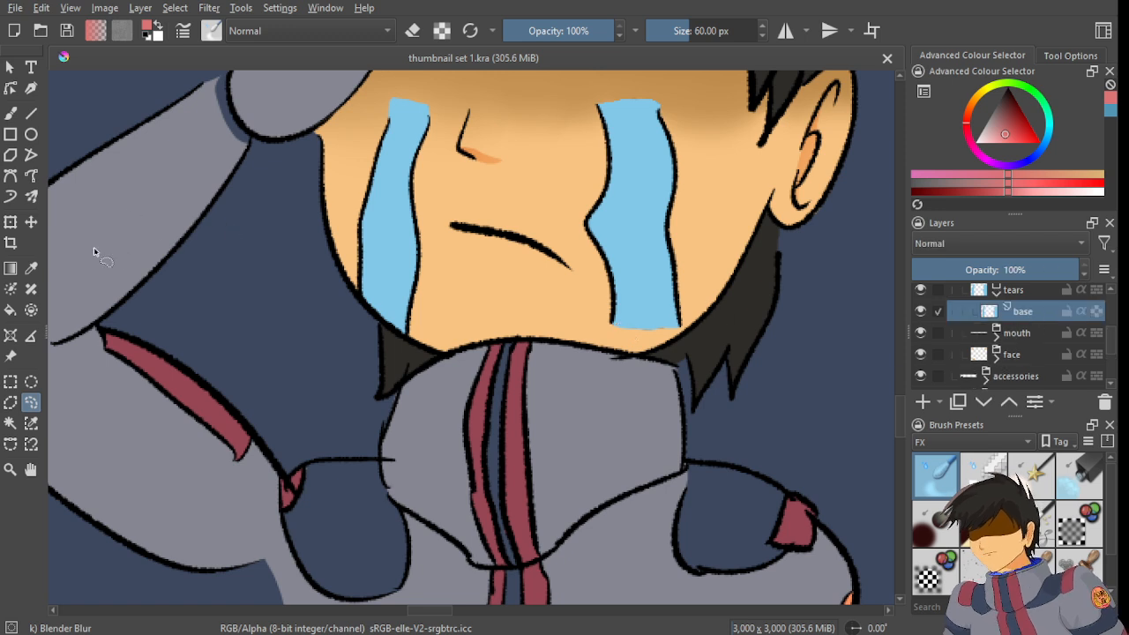
left_click(11, 196)
scroll(554, 327, "up", 2)
left_click(697, 304, "ctrl")
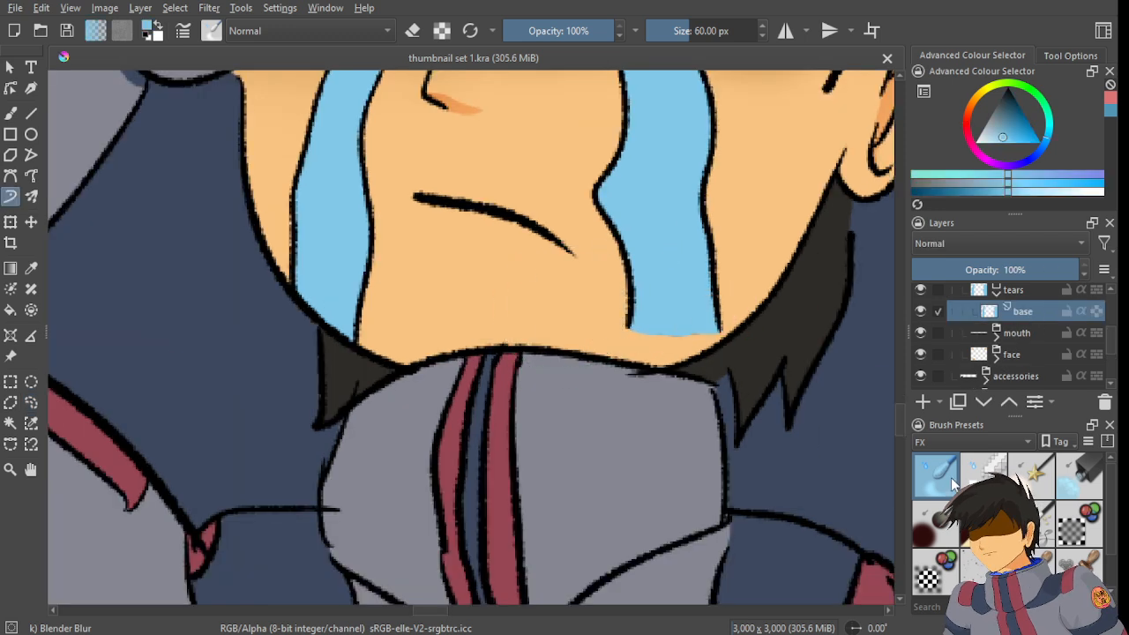
- Tidy the ragged lower edge of the tear nearer the ear in light blue with the Ink-3 Gpen brush at 5 px
scroll(953, 441, "down", 1)
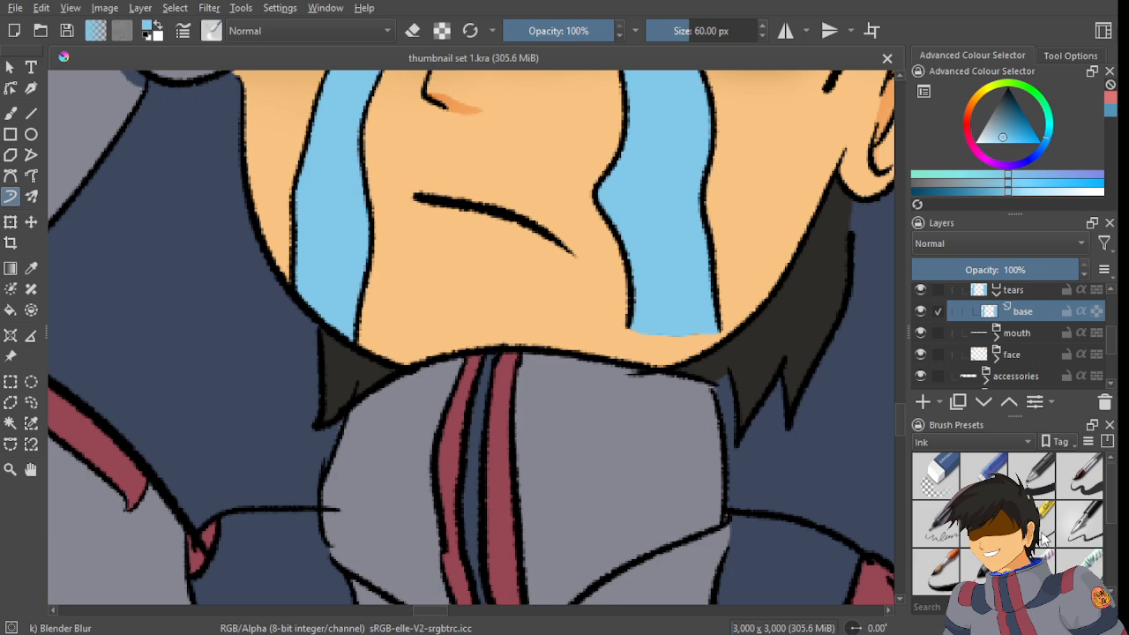
left_click(1043, 520)
scroll(706, 339, "up", 5)
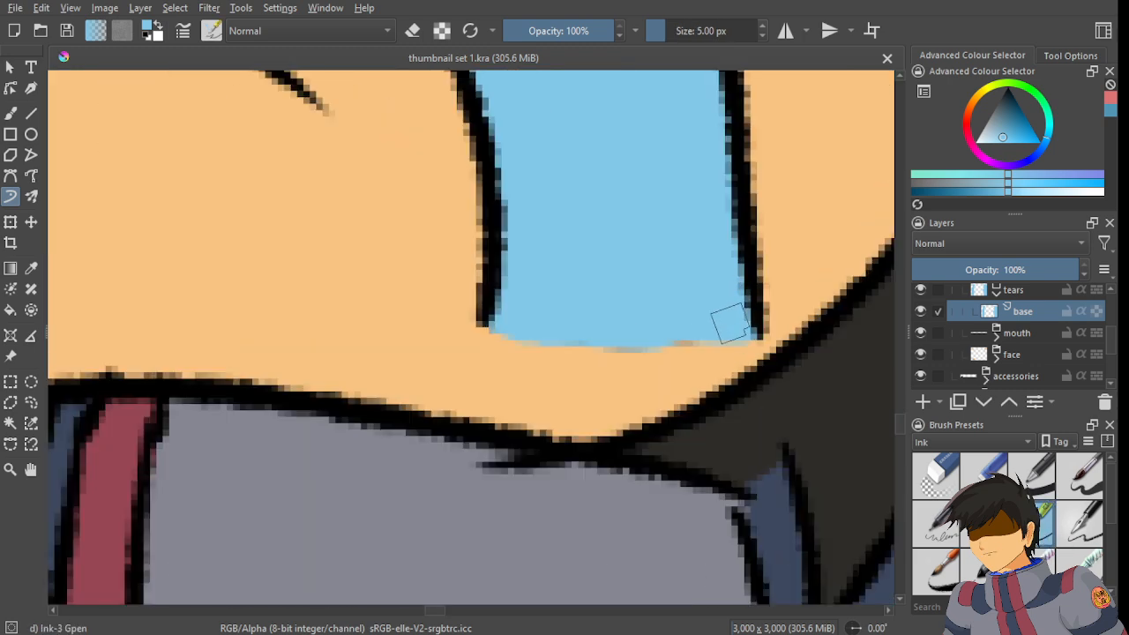
mouse_move(712, 333)
left_mouse_down()
mouse_move(569, 347)
mouse_move(413, 320)
mouse_move(509, 332)
mouse_move(473, 361)
left_mouse_up()
scroll(512, 332, "down", 4)
scroll(387, 376, "down", 3)
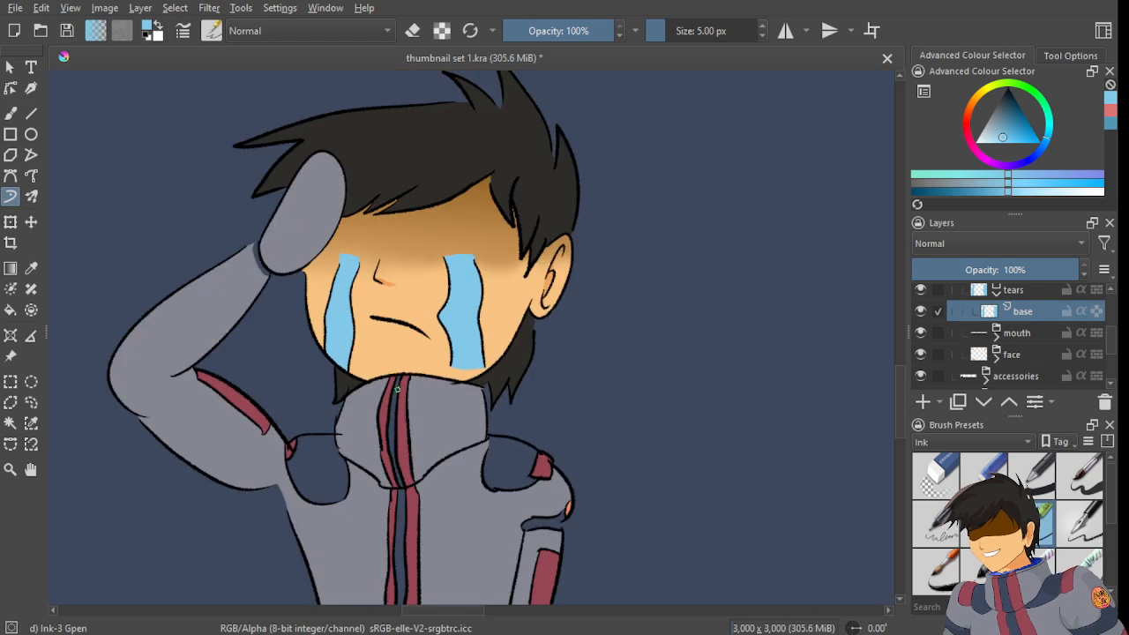
scroll(441, 370, "up", 3)
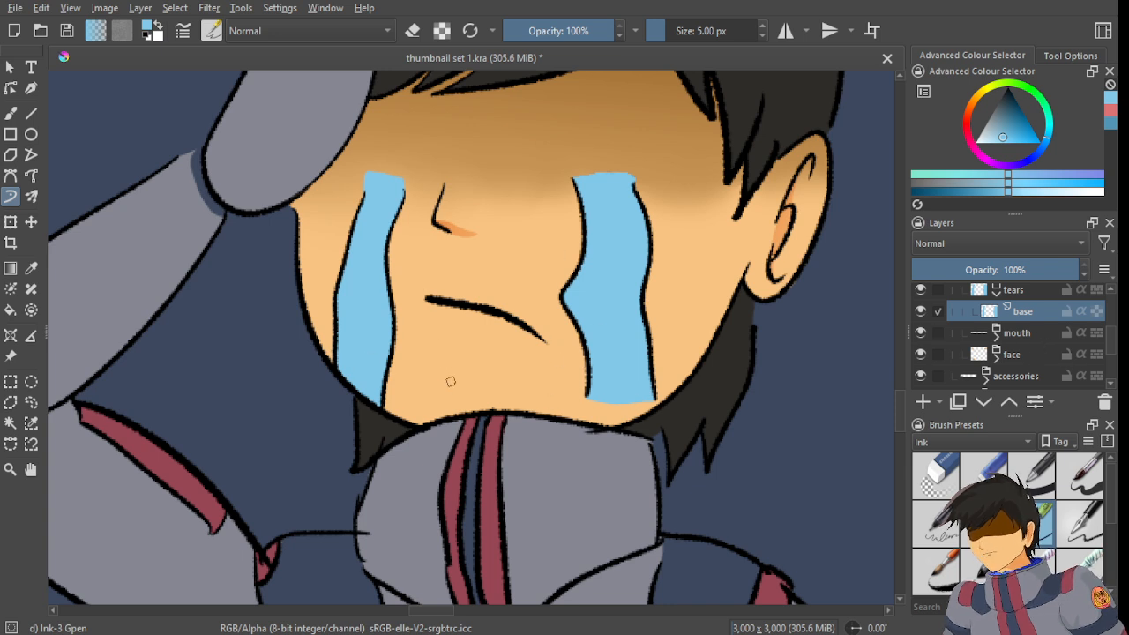
- Collapse the tears group, make the hair group's base layer active and choose the FX Blender Blur brush
left_click(996, 293)
scroll(1015, 351, "up", 1)
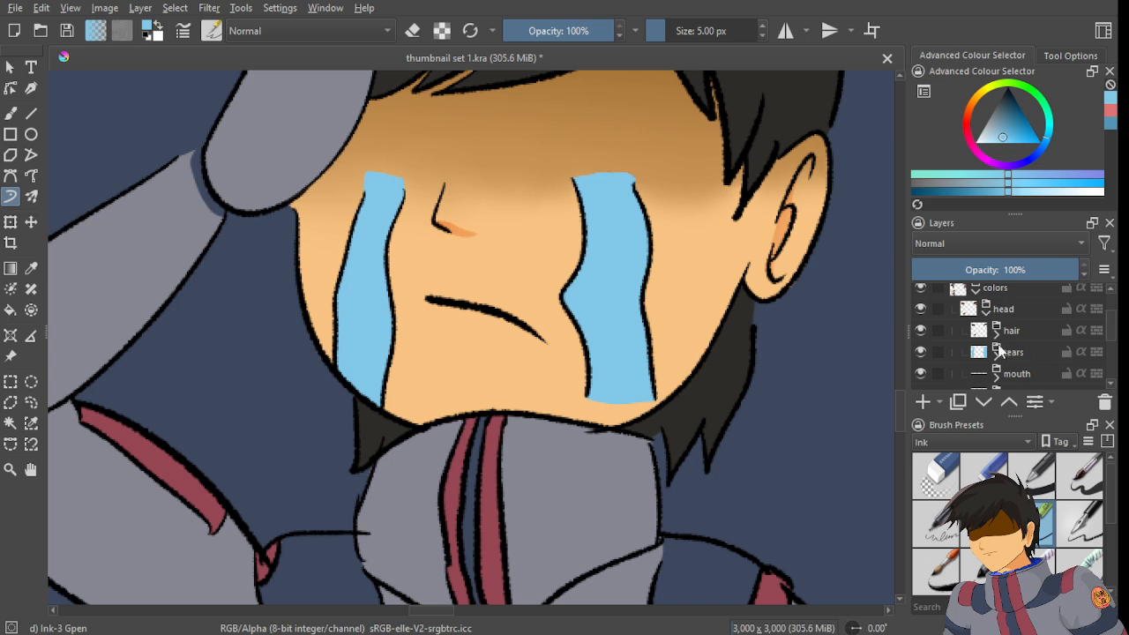
left_click(1034, 353)
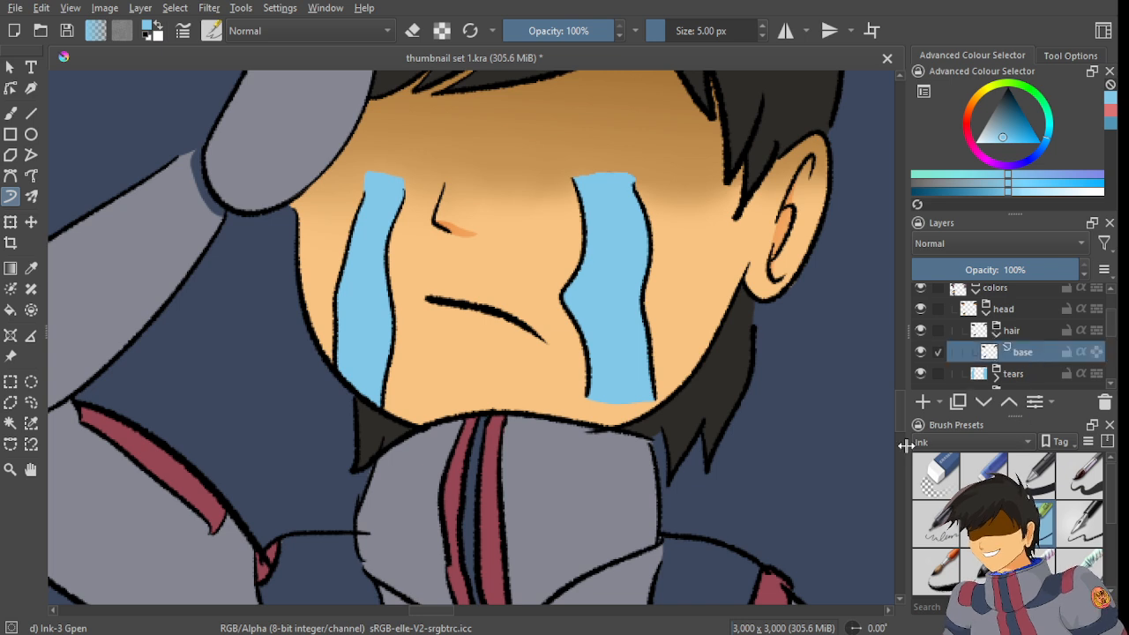
left_click(930, 429)
left_click(937, 476)
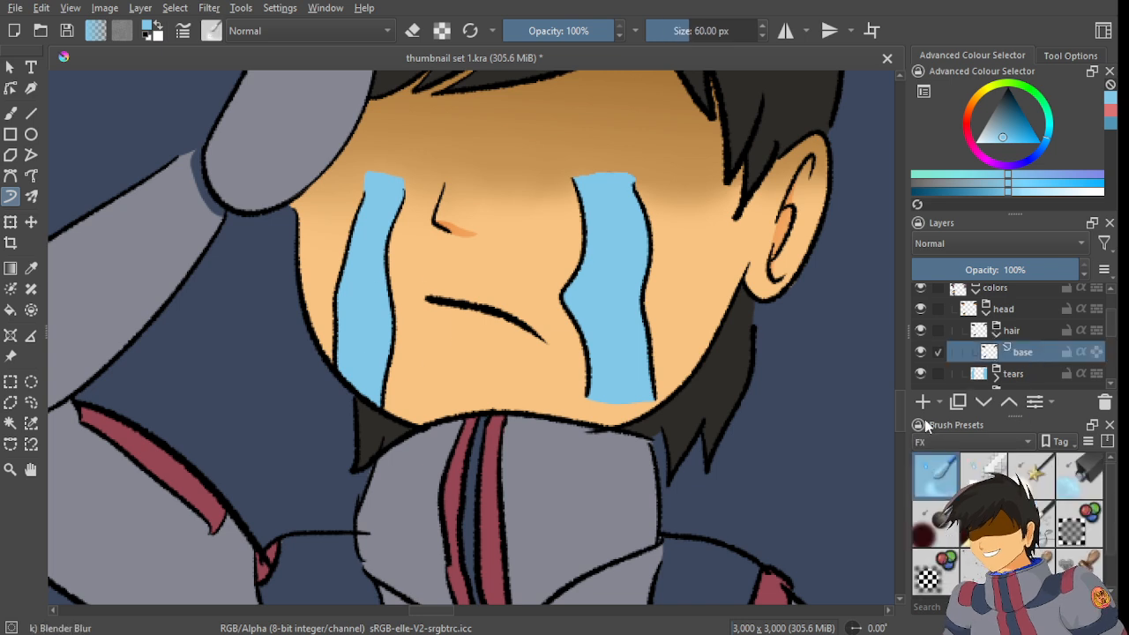
- Add a layer named shadows above the hair base, inheriting alpha and set to 79% opacity
left_click(924, 403)
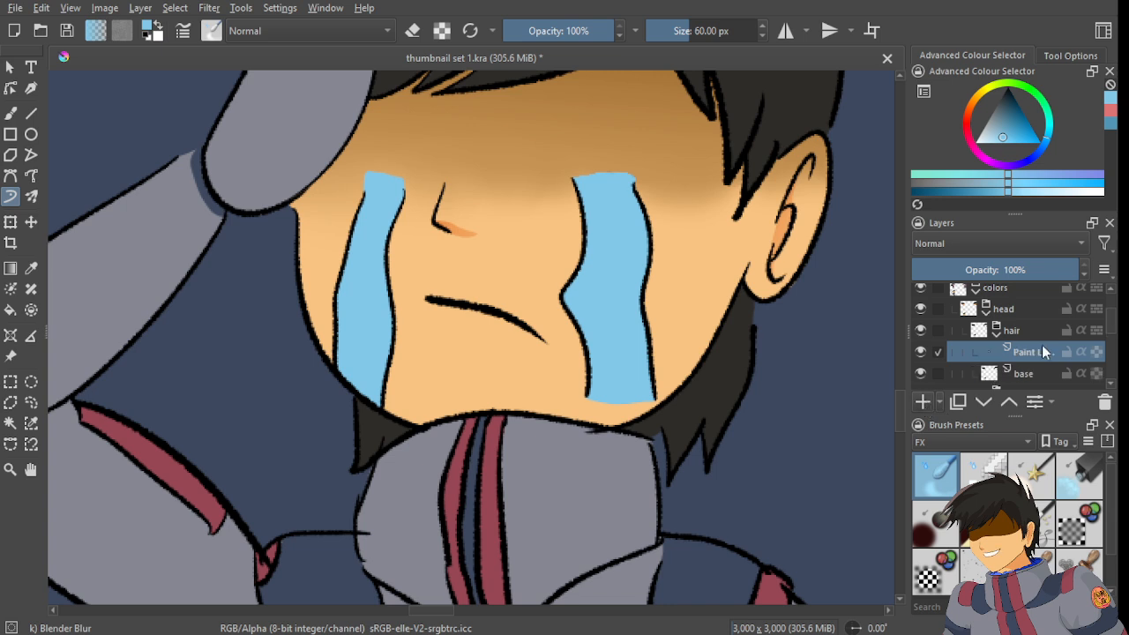
double_click(1026, 354)
type("shadows")
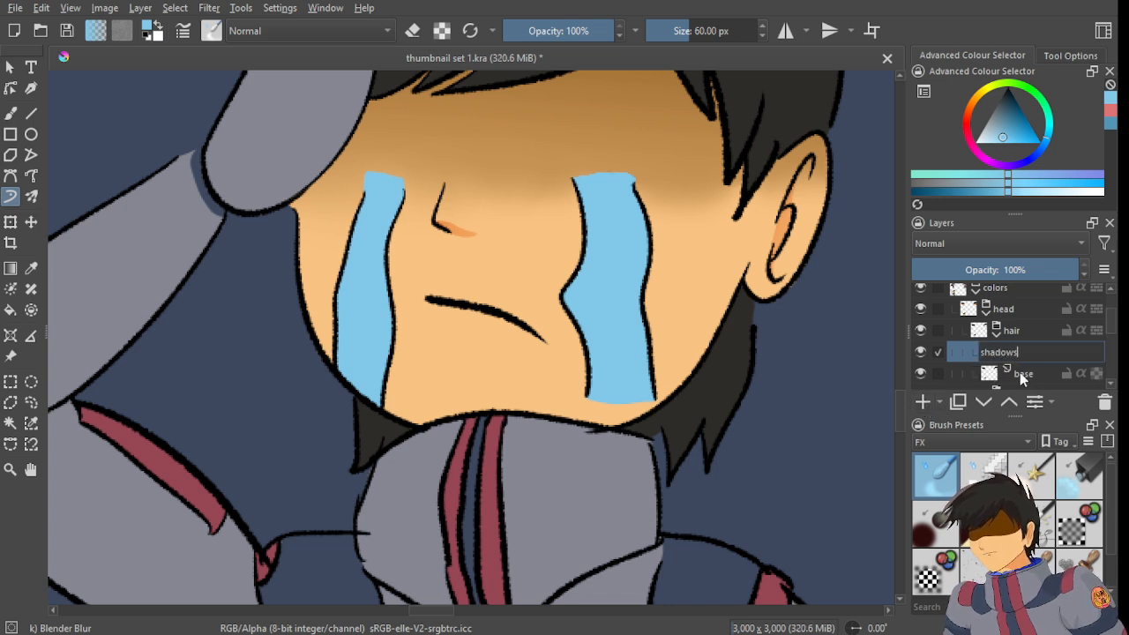
key("Return")
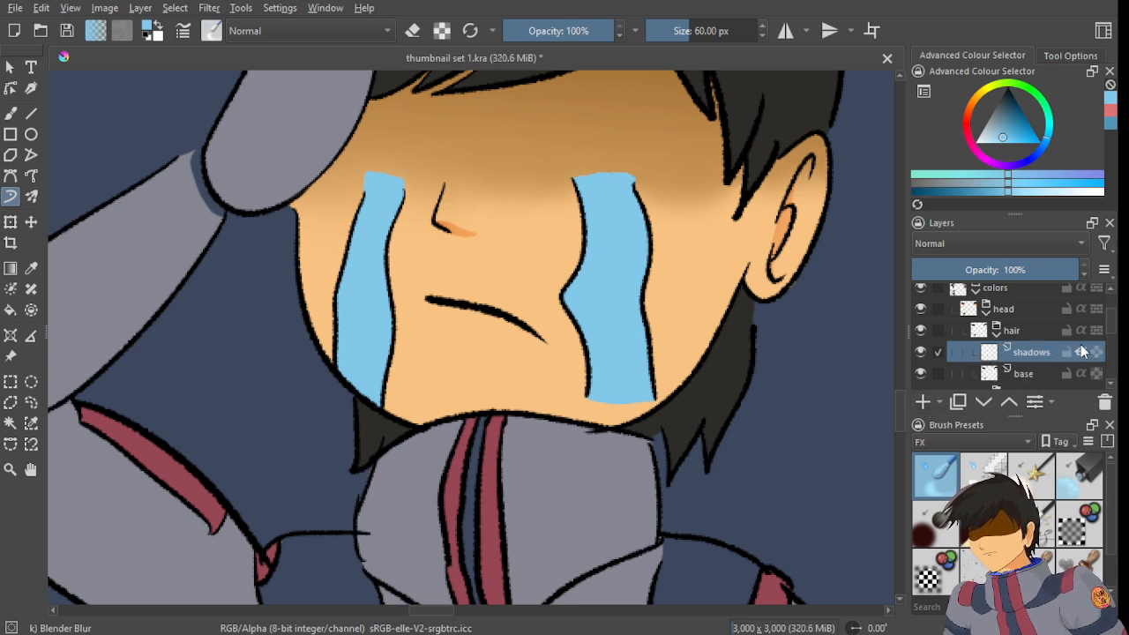
left_click_drag(1072, 269, 1043, 269)
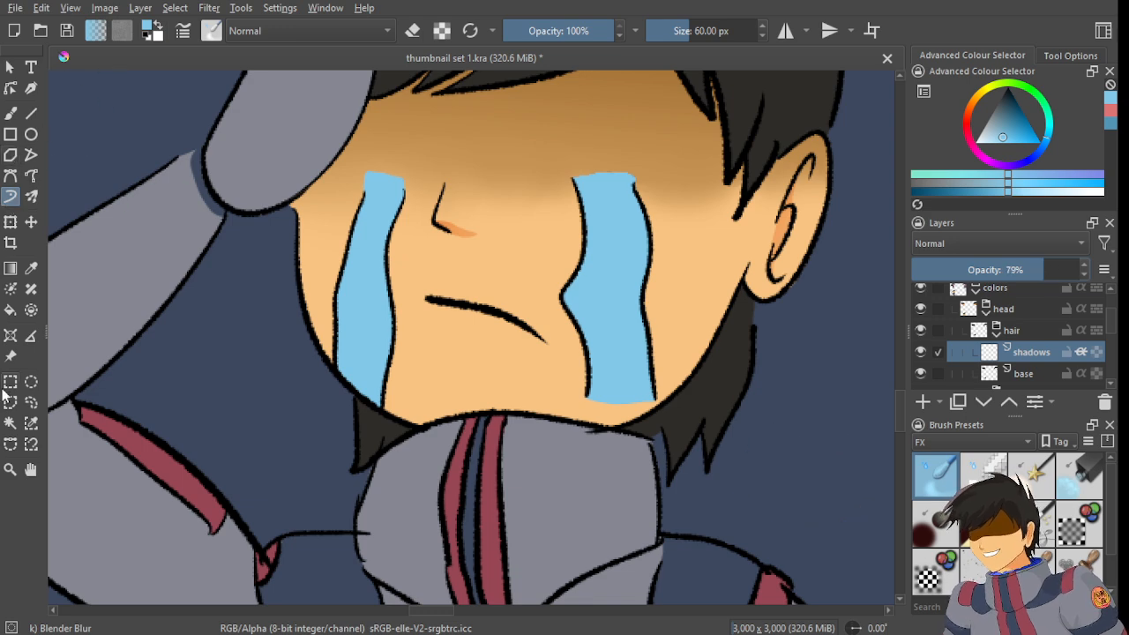
- Switch to the Freehand Selection tool and examine the hair shading on the finished reference character beside the canvas
left_click(34, 404)
scroll(406, 271, "down", 9)
left_click_drag(269, 296, 507, 303)
scroll(406, 229, "up", 2)
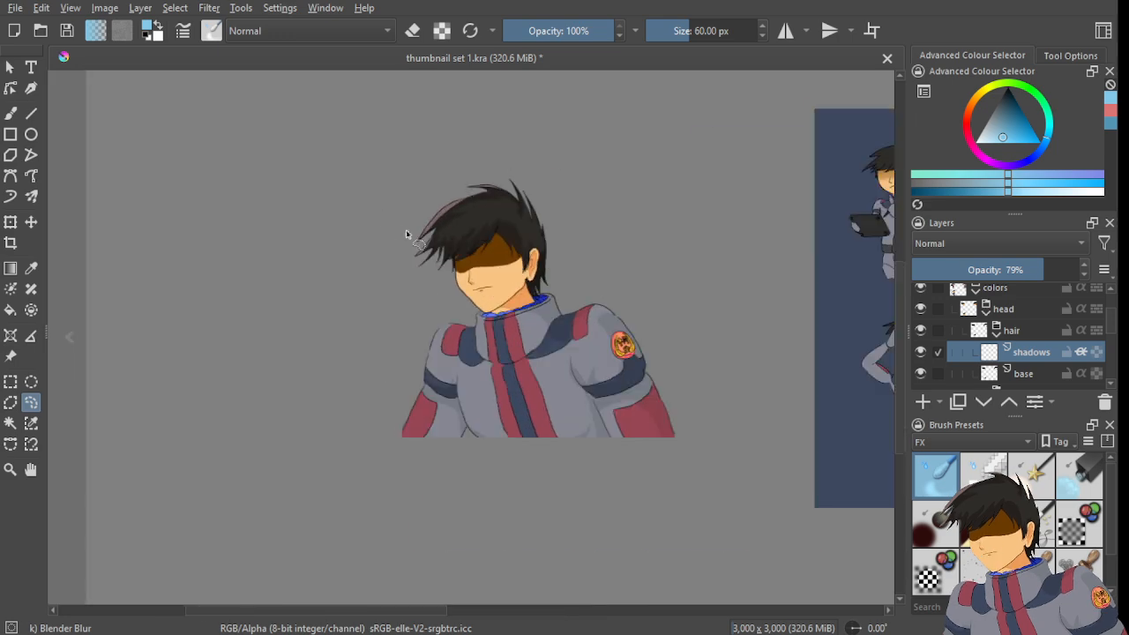
scroll(526, 230, "up", 2)
scroll(379, 237, "up", 2)
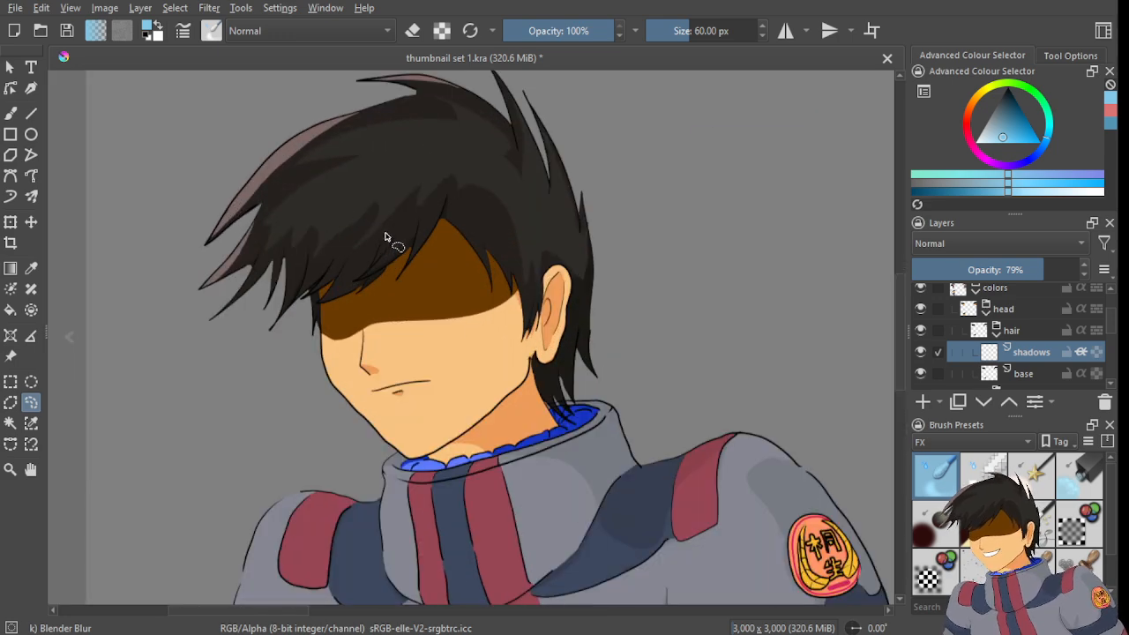
scroll(379, 231, "up", 1)
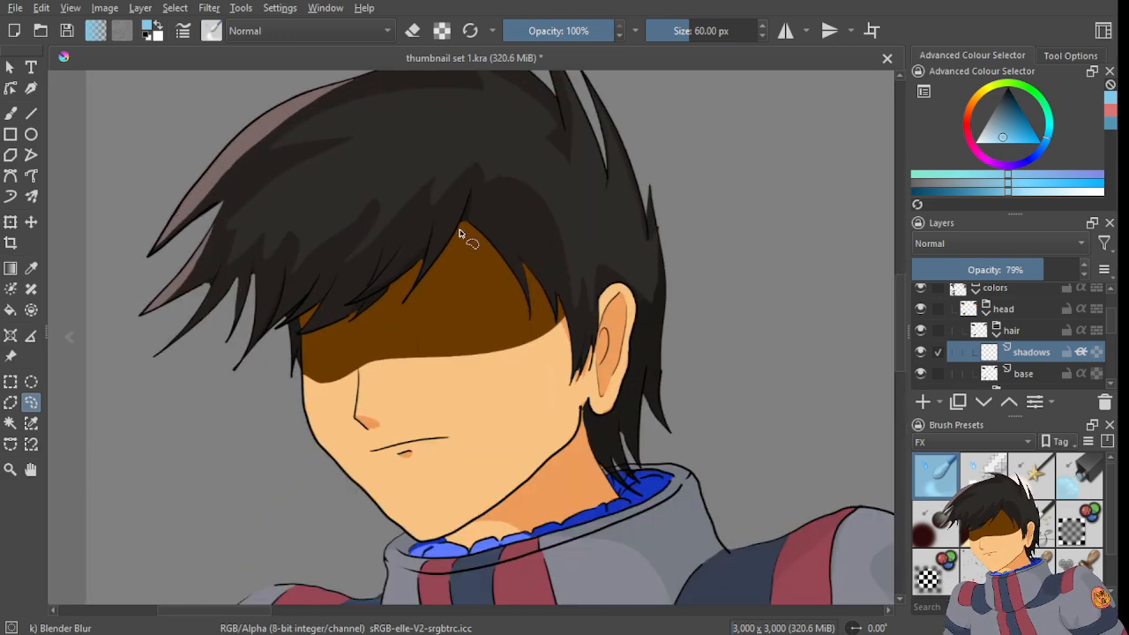
scroll(441, 152, "up", 2)
scroll(479, 340, "down", 5)
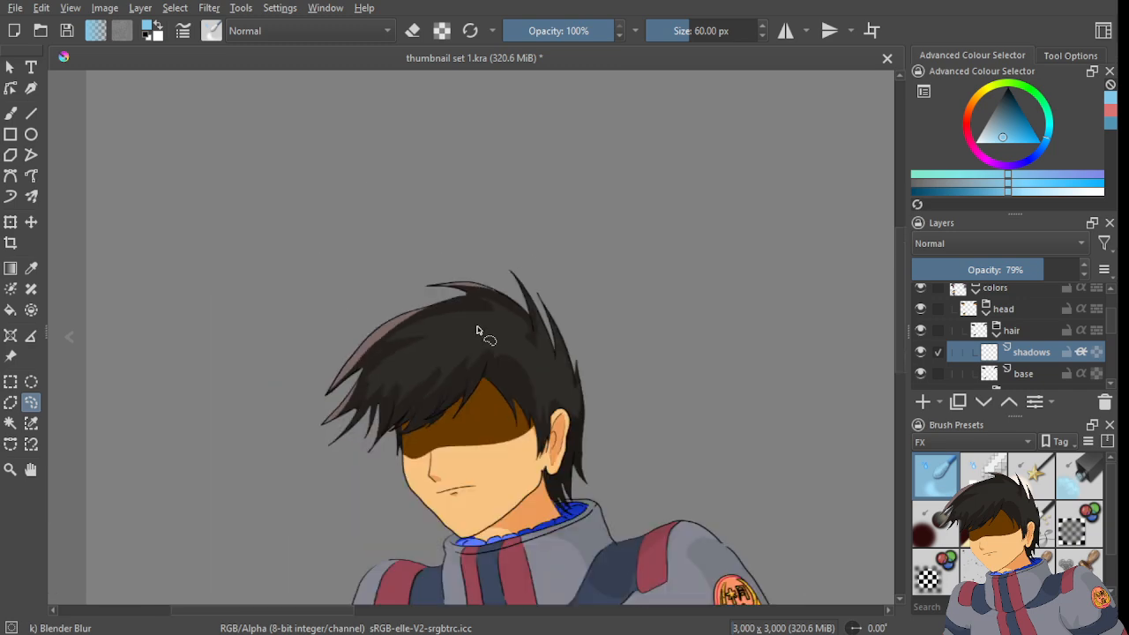
scroll(588, 181, "up", 2)
scroll(589, 181, "down", 4)
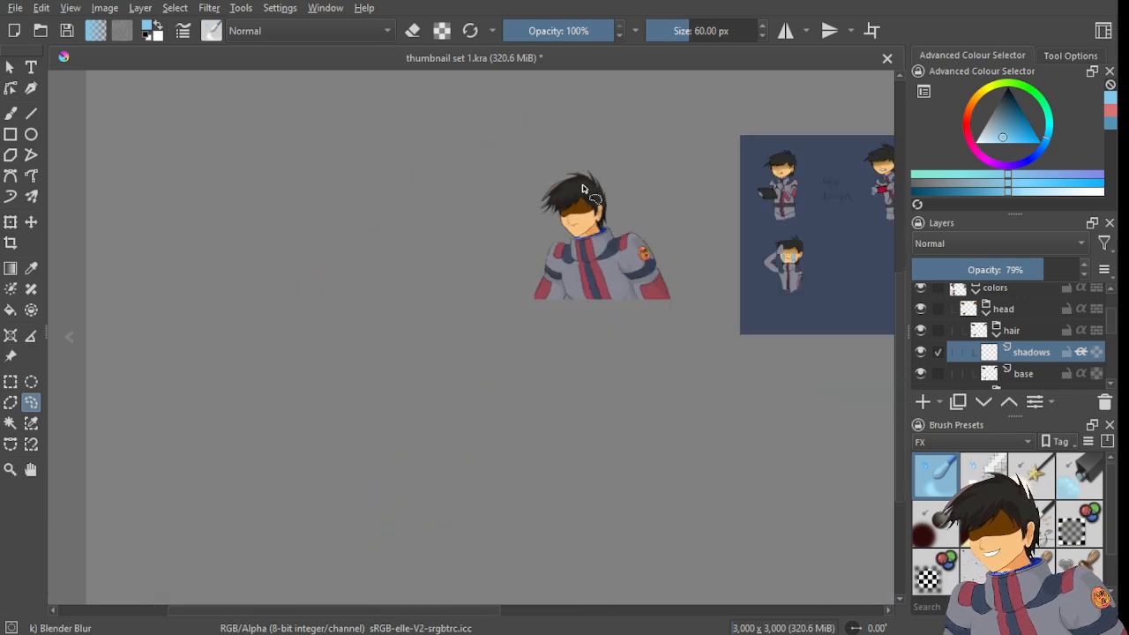
scroll(592, 174, "up", 3)
scroll(596, 177, "up", 1)
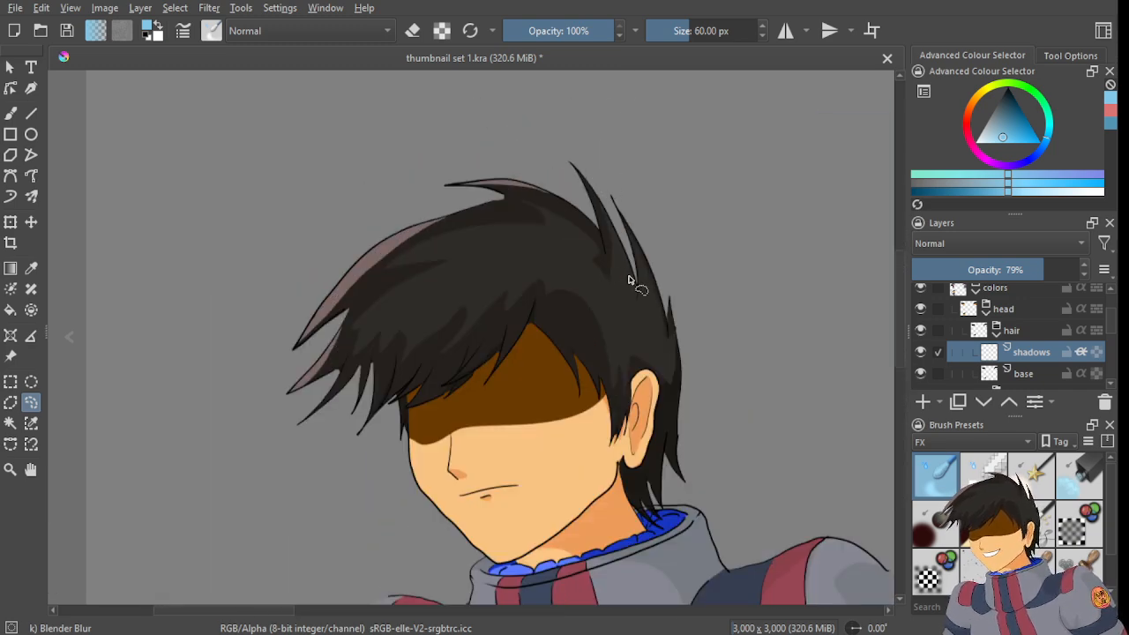
left_click_drag(317, 289, 349, 290)
left_click_drag(346, 218, 411, 263)
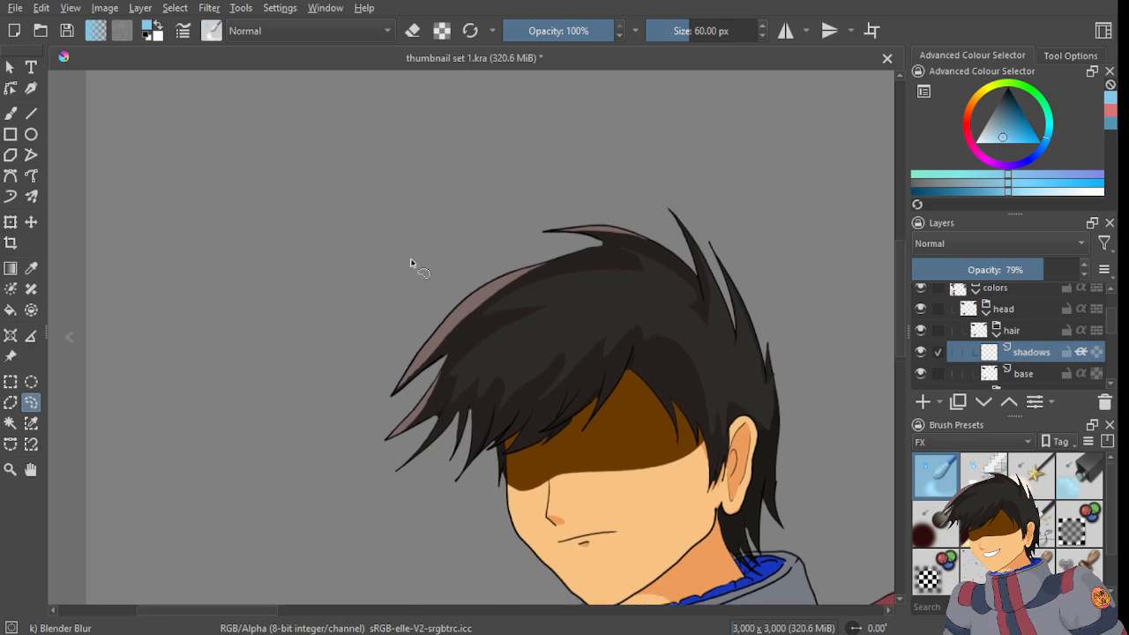
scroll(460, 297, "down", 3)
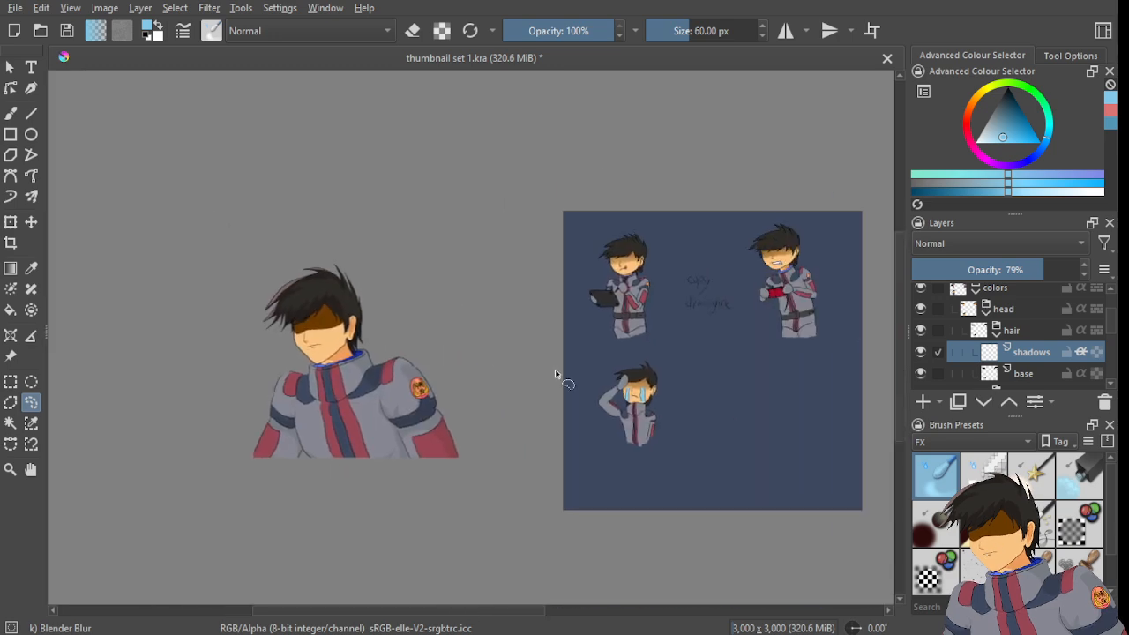
- Save the thumbnail set file
scroll(559, 376, "up", 3)
key("ctrl+s")
scroll(569, 216, "down", 3)
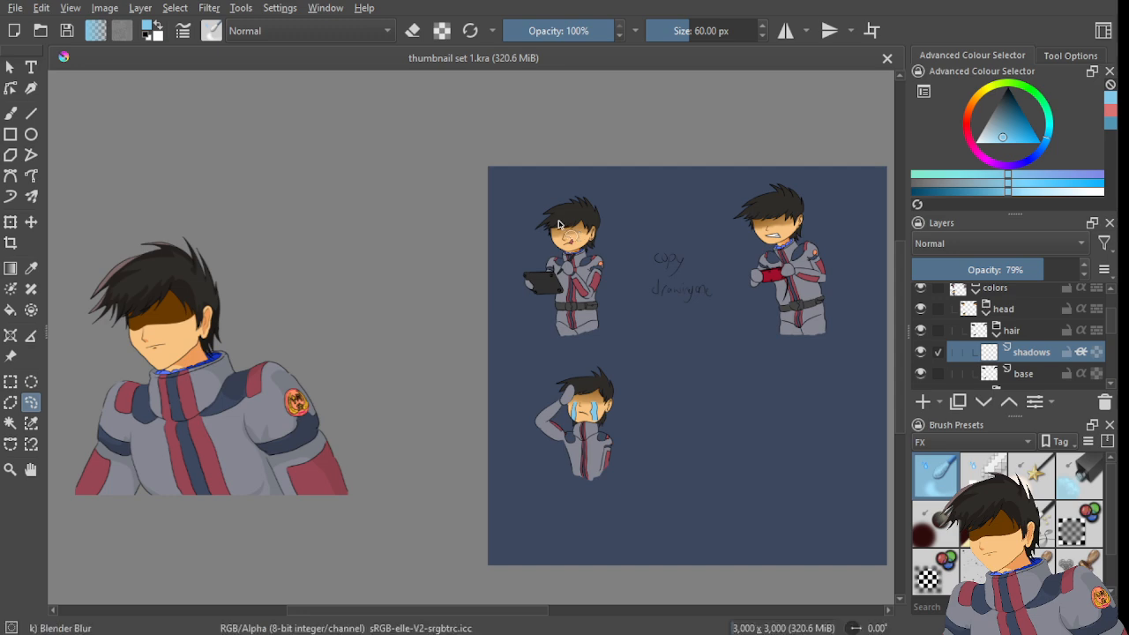
- Select the spiky hair below the ear of the tongue-out character with a freehand outline from collar to earlobe
scroll(562, 216, "up", 4)
scroll(600, 234, "down", 4)
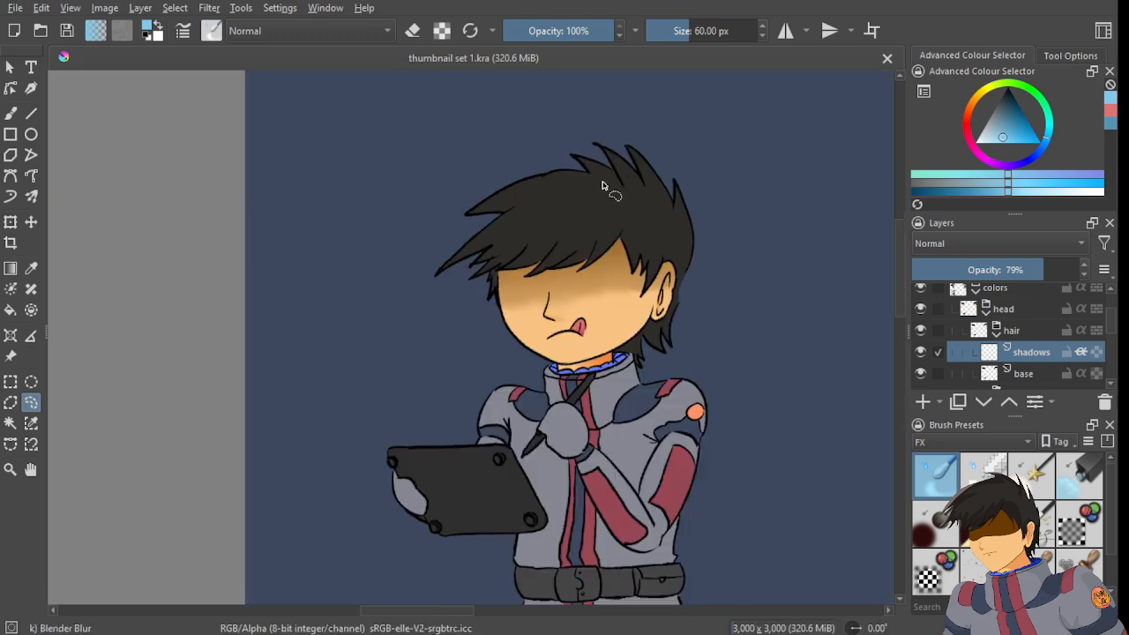
scroll(606, 186, "up", 5)
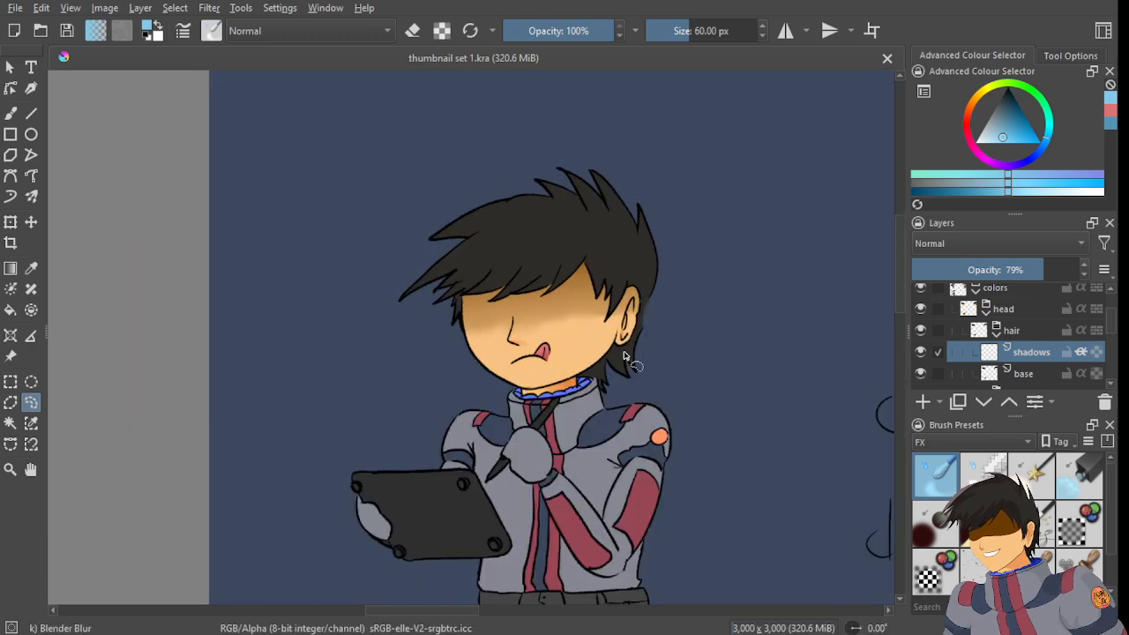
scroll(615, 389, "up", 3)
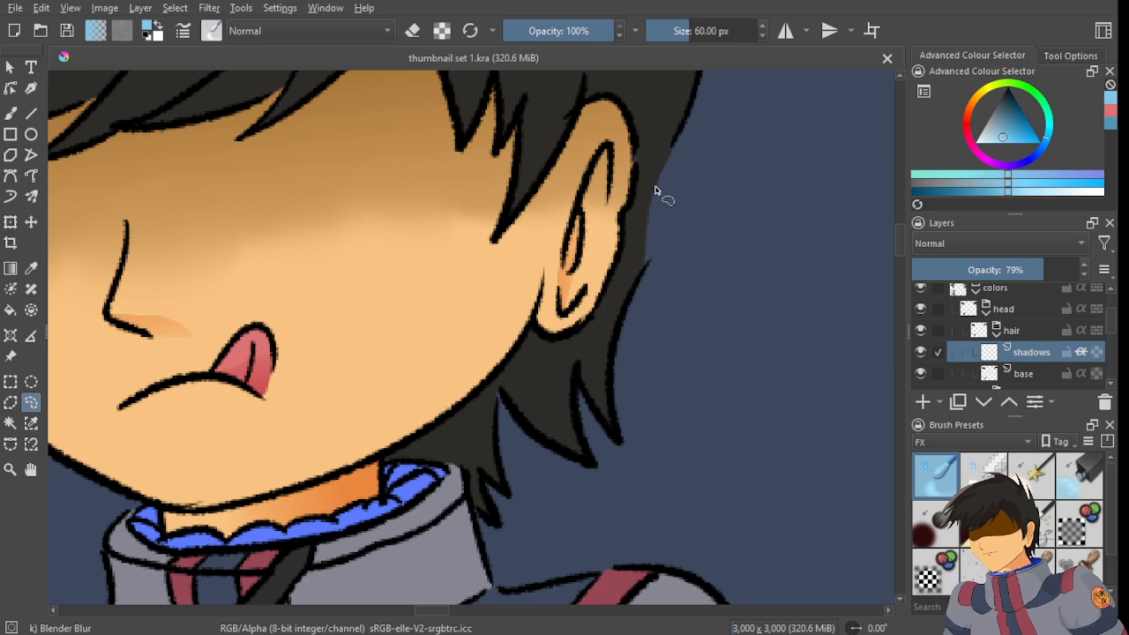
left_click_drag(526, 379, 572, 342)
scroll(573, 388, "up", 2)
left_click_drag(479, 414, 447, 367)
scroll(595, 304, "down", 2)
scroll(436, 364, "up", 1)
scroll(331, 396, "up", 1)
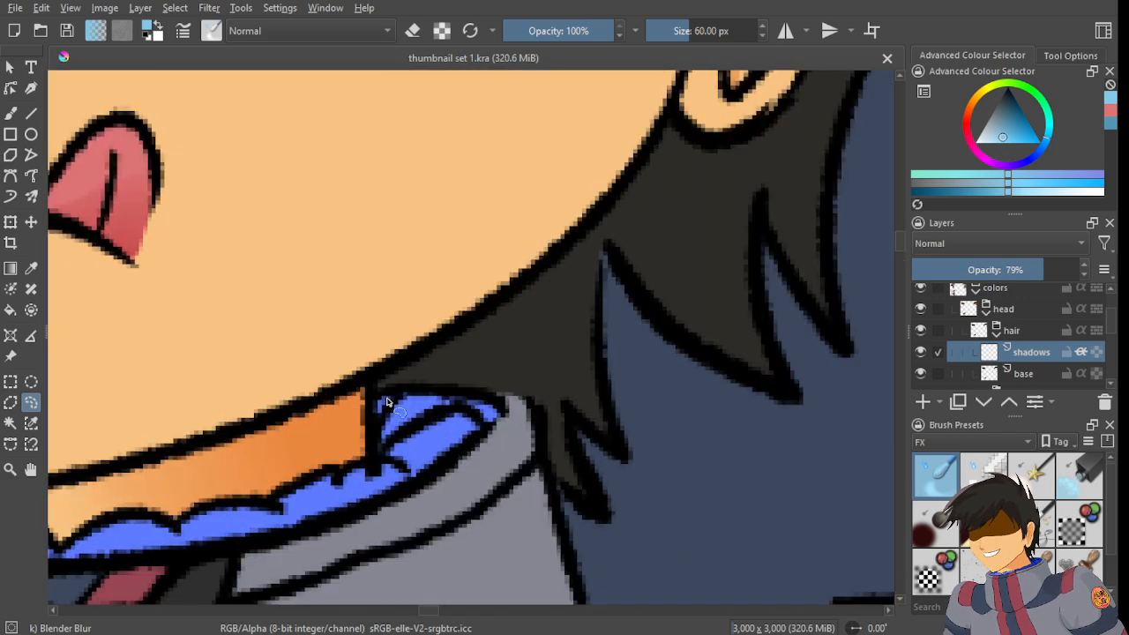
left_click_drag(381, 398, 342, 377)
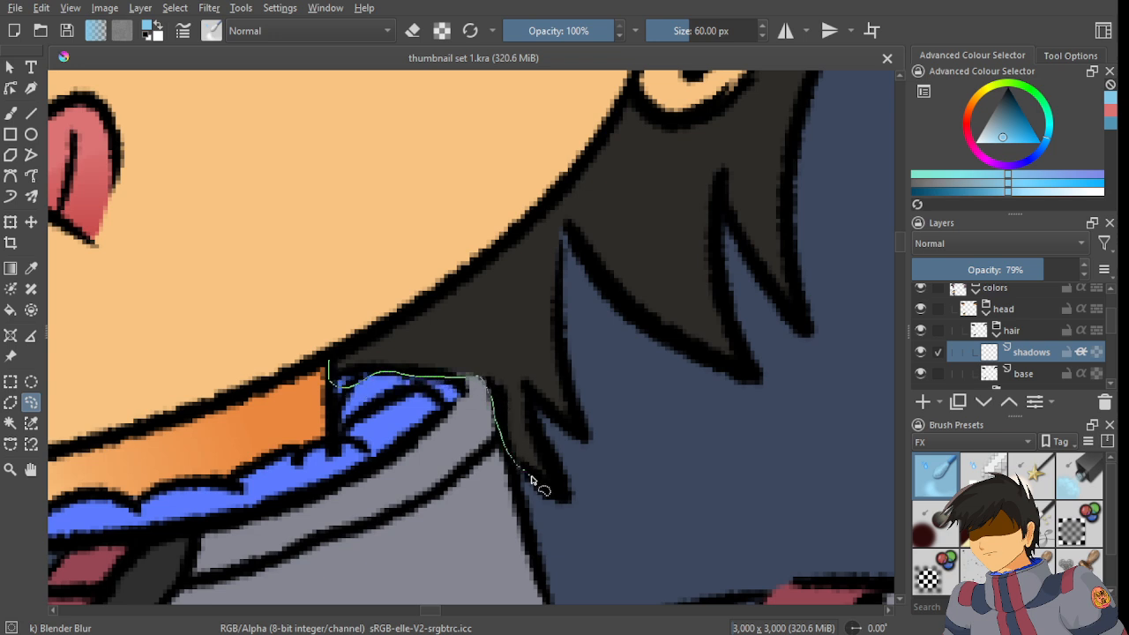
left_click_drag(557, 481, 529, 404)
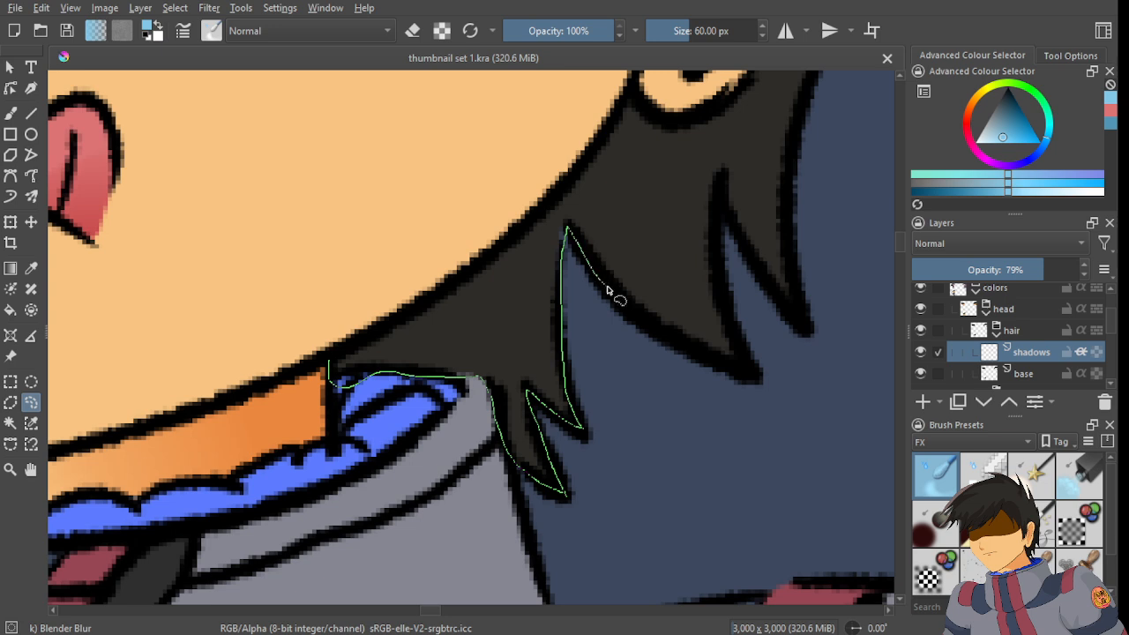
mouse_move(690, 358)
left_mouse_down()
mouse_move(751, 381)
mouse_move(724, 195)
mouse_move(758, 265)
mouse_move(801, 312)
mouse_move(782, 168)
mouse_move(791, 119)
mouse_move(633, 99)
mouse_move(572, 172)
left_mouse_up()
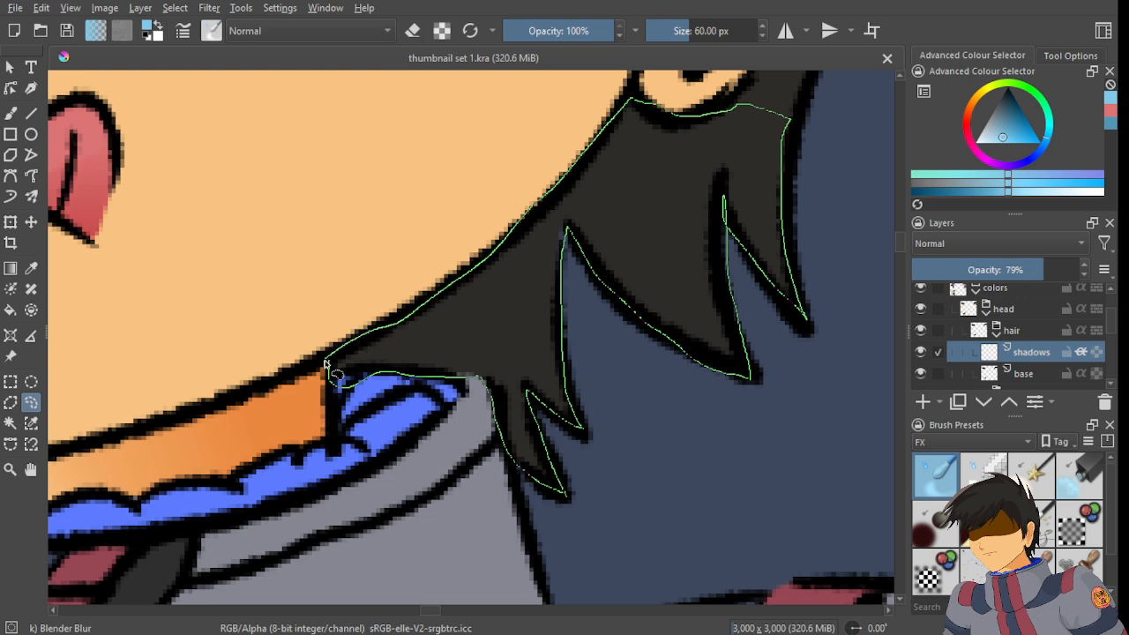
left_click_drag(325, 362, 328, 359)
- Extend the selection upward over the hair behind the ear, following the hair's outer edge
left_click_drag(591, 175, 327, 468)
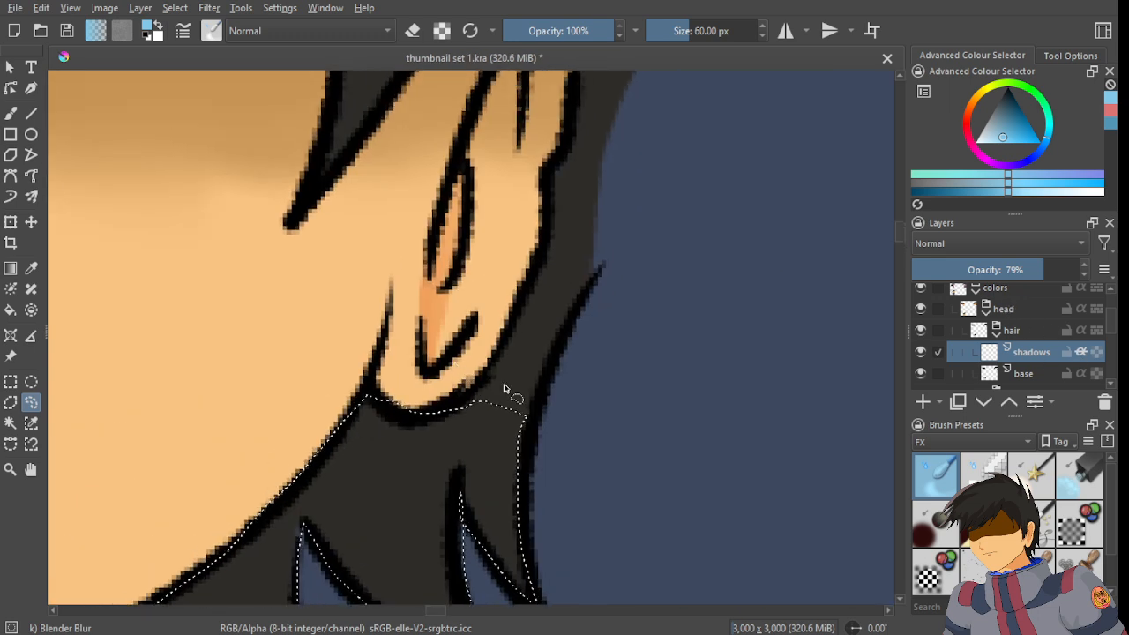
left_click_drag(533, 414, 495, 417)
scroll(496, 414, "down", 1)
mouse_move(488, 522)
left_mouse_down()
mouse_move(496, 428)
mouse_move(555, 251)
mouse_move(567, 156)
mouse_move(586, 124)
mouse_move(512, 141)
mouse_move(452, 219)
mouse_move(380, 401)
left_mouse_up()
scroll(533, 192, "up", 1)
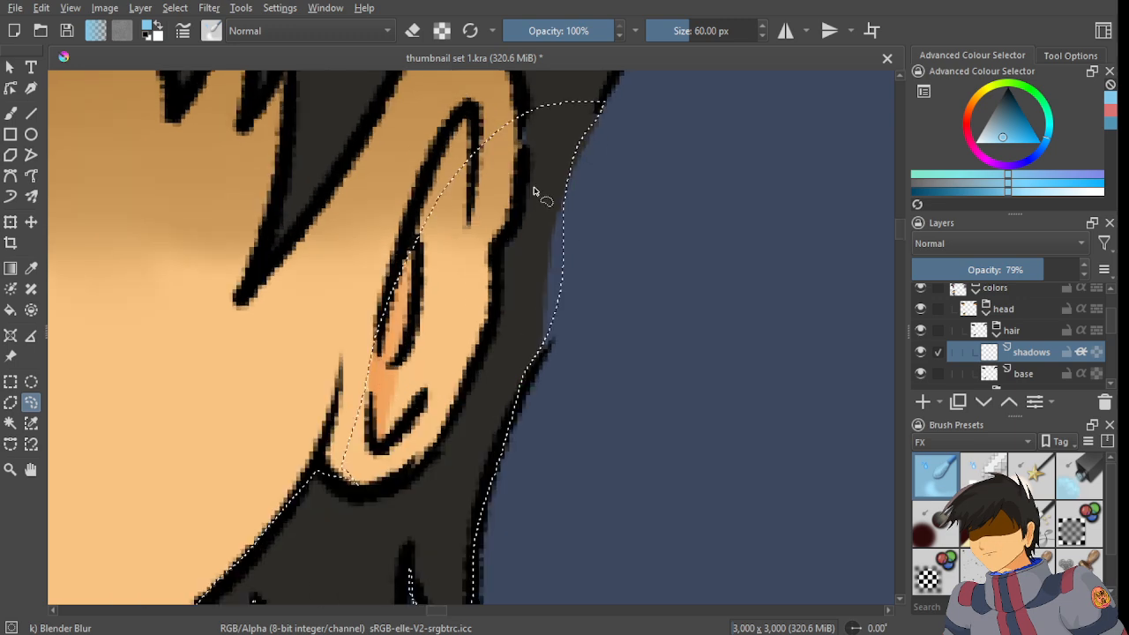
scroll(564, 345, "up", 1)
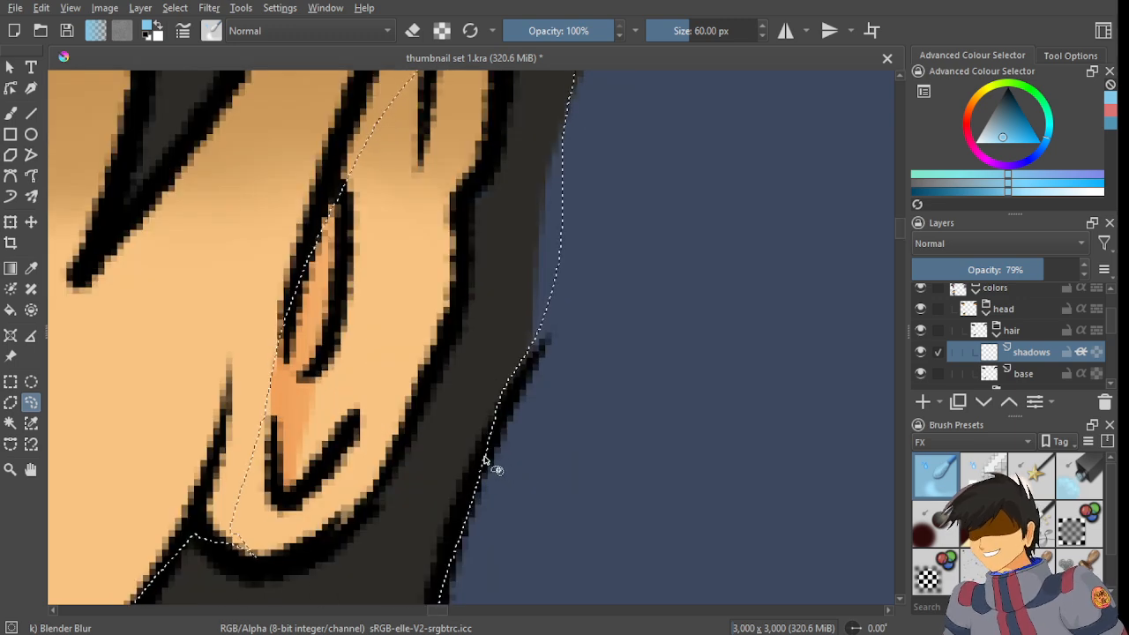
mouse_move(485, 441)
left_mouse_down()
mouse_move(538, 349)
mouse_move(557, 258)
mouse_move(551, 124)
left_mouse_up()
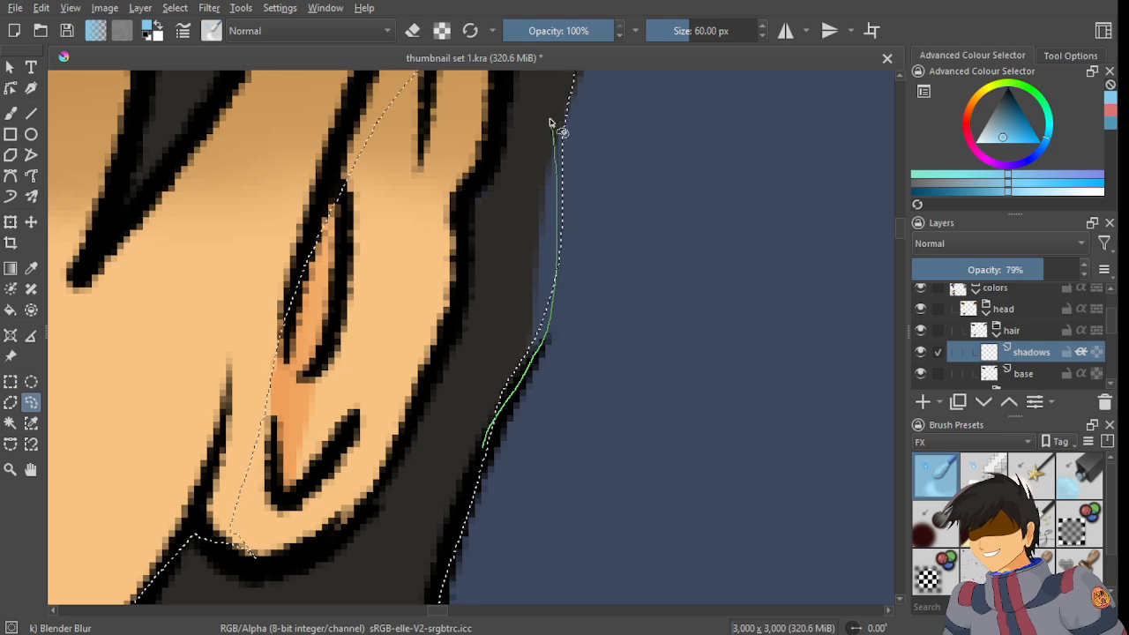
double_click(550, 122)
scroll(445, 348, "down", 6)
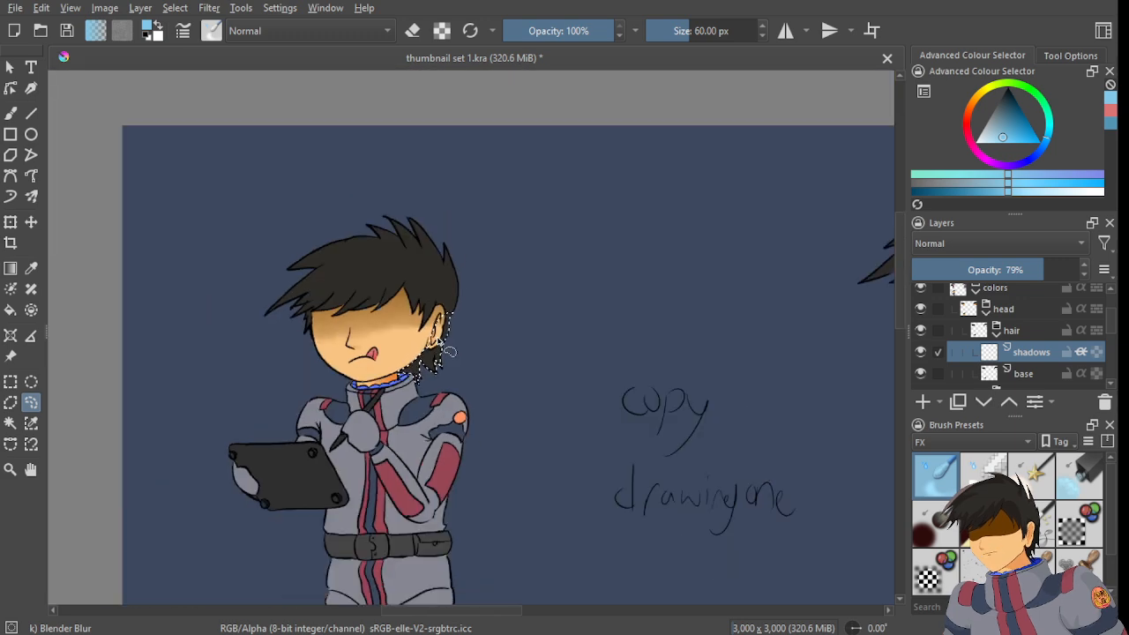
- Subtract the inner part of the ear from the hair selection, cutting along the ear's outer rim
scroll(449, 351, "up", 2)
scroll(302, 238, "up", 2)
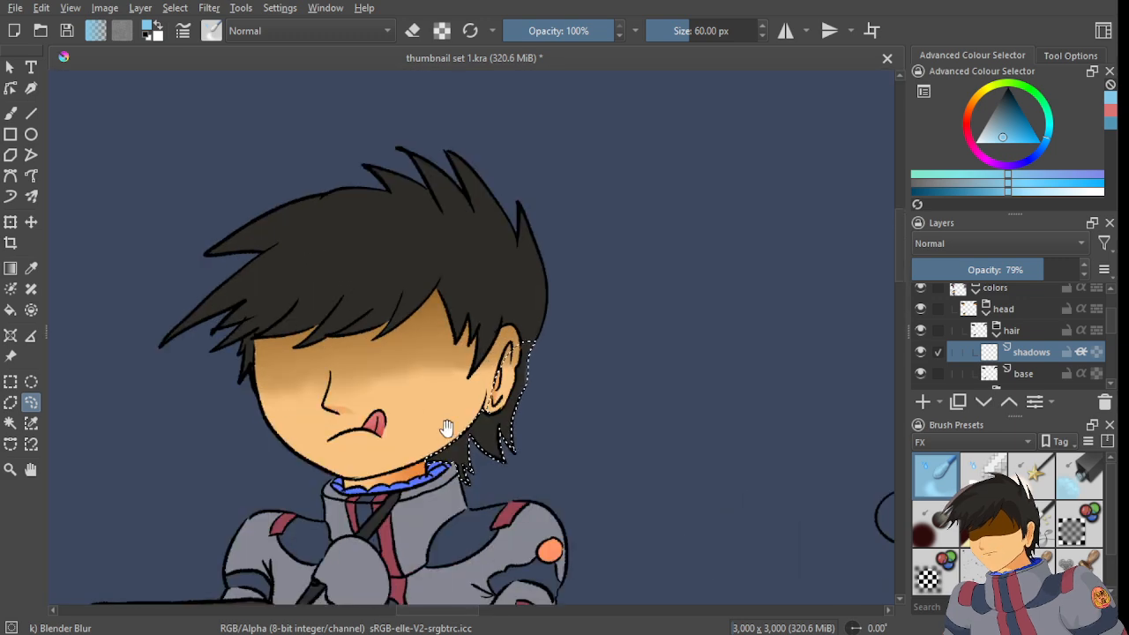
left_click_drag(440, 428, 391, 296)
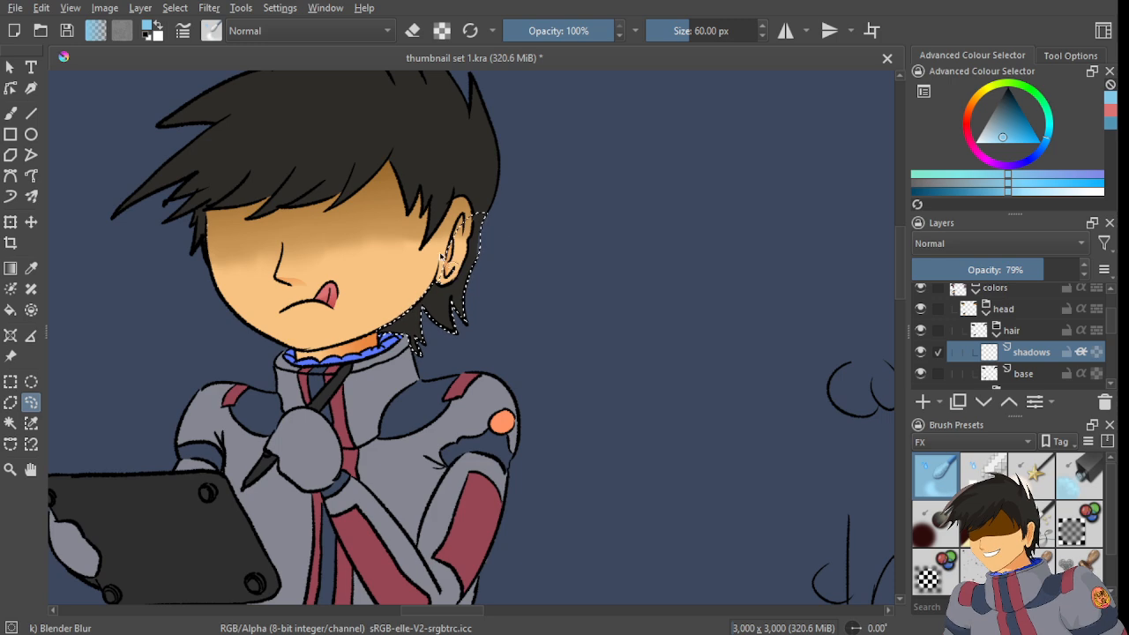
scroll(432, 290, "up", 6)
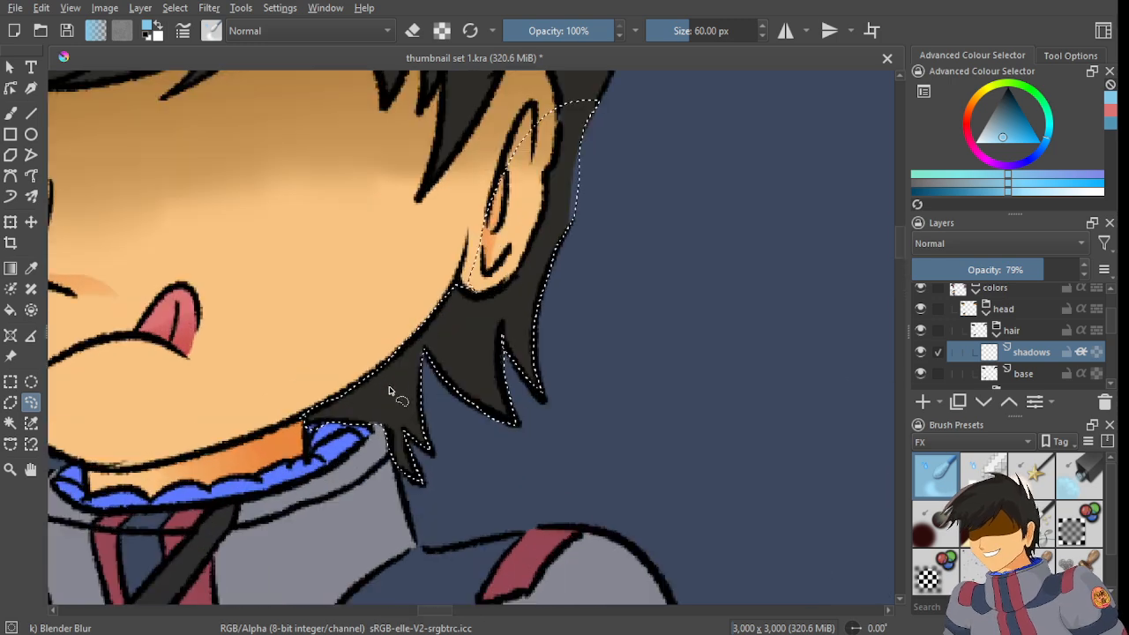
scroll(472, 285, "up", 2)
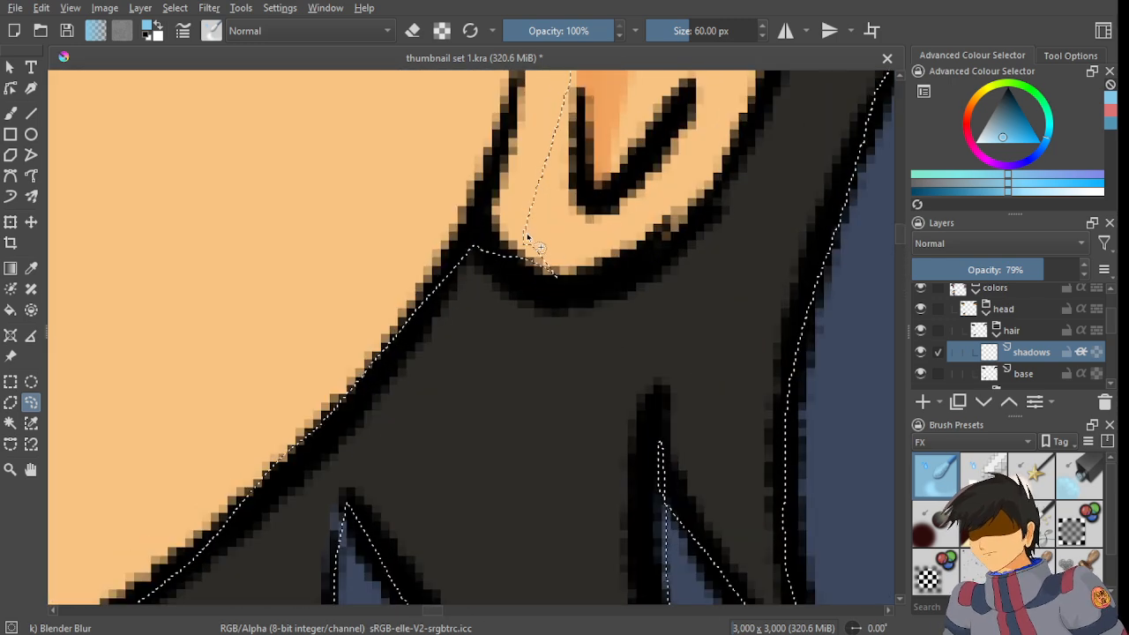
left_click_drag(531, 231, 496, 396)
scroll(506, 355, "down", 2)
left_click_drag(624, 176, 554, 235)
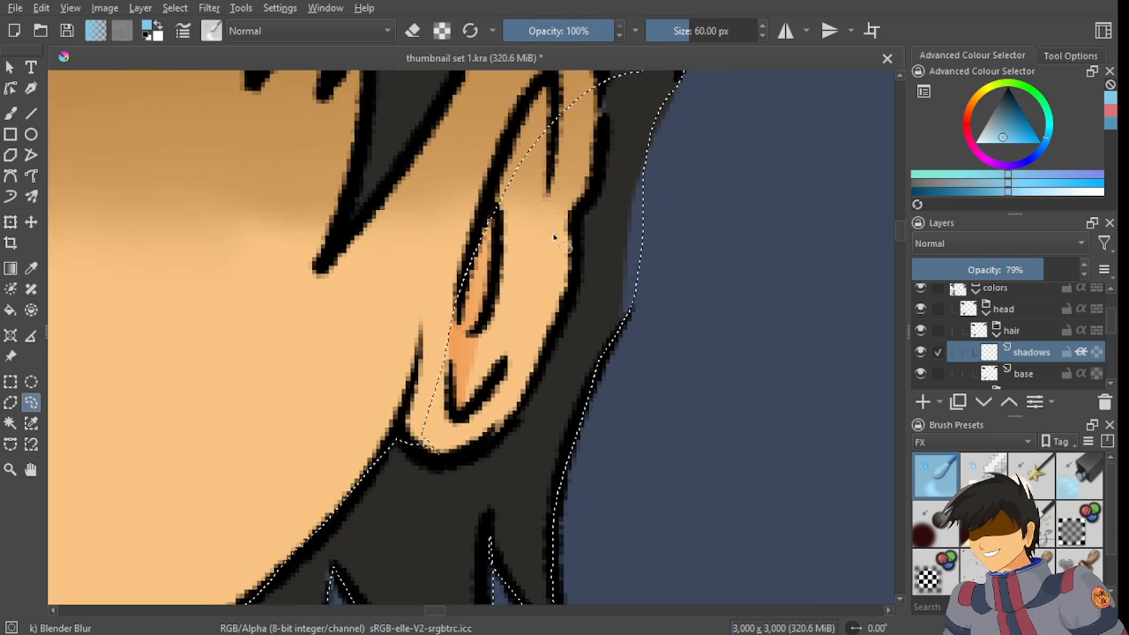
scroll(554, 156, "down", 1)
mouse_move(553, 156)
left_mouse_down()
mouse_move(555, 198)
mouse_move(590, 159)
mouse_move(593, 123)
mouse_move(559, 133)
mouse_move(496, 249)
mouse_move(465, 349)
mouse_move(462, 414)
mouse_move(484, 414)
mouse_move(530, 357)
mouse_move(571, 165)
left_mouse_up()
- Check the outline of the selected back hair around the ear, jaw and fringe
scroll(555, 229, "down", 4)
scroll(561, 190, "up", 2)
scroll(574, 227, "down", 2)
scroll(574, 227, "up", 2)
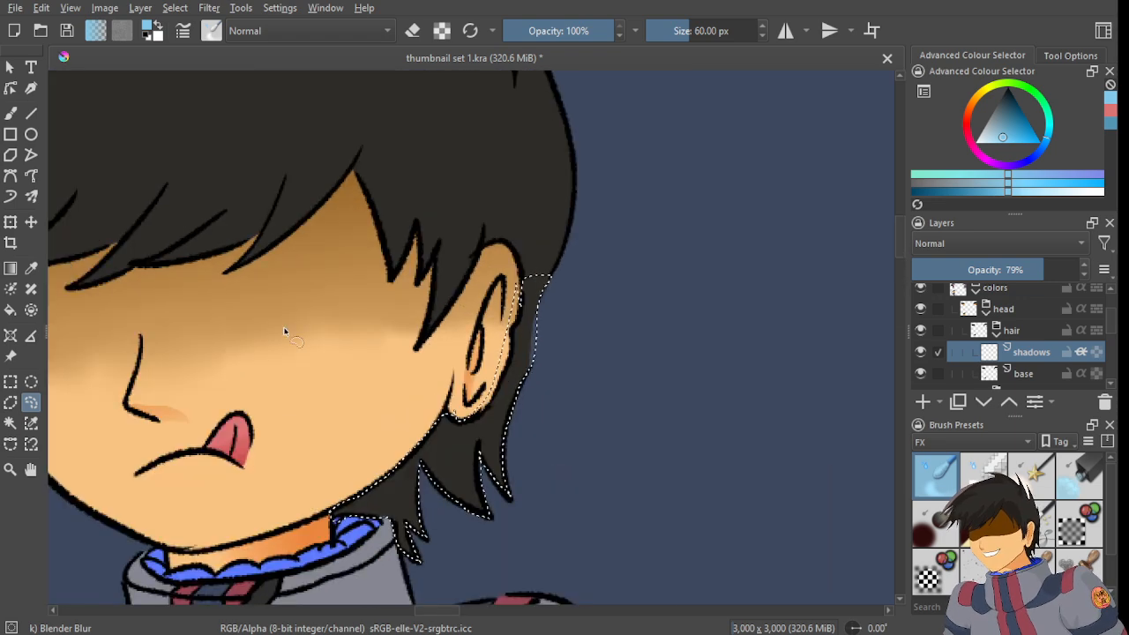
scroll(285, 330, "down", 3)
left_click_drag(276, 343, 394, 282)
scroll(481, 272, "up", 4)
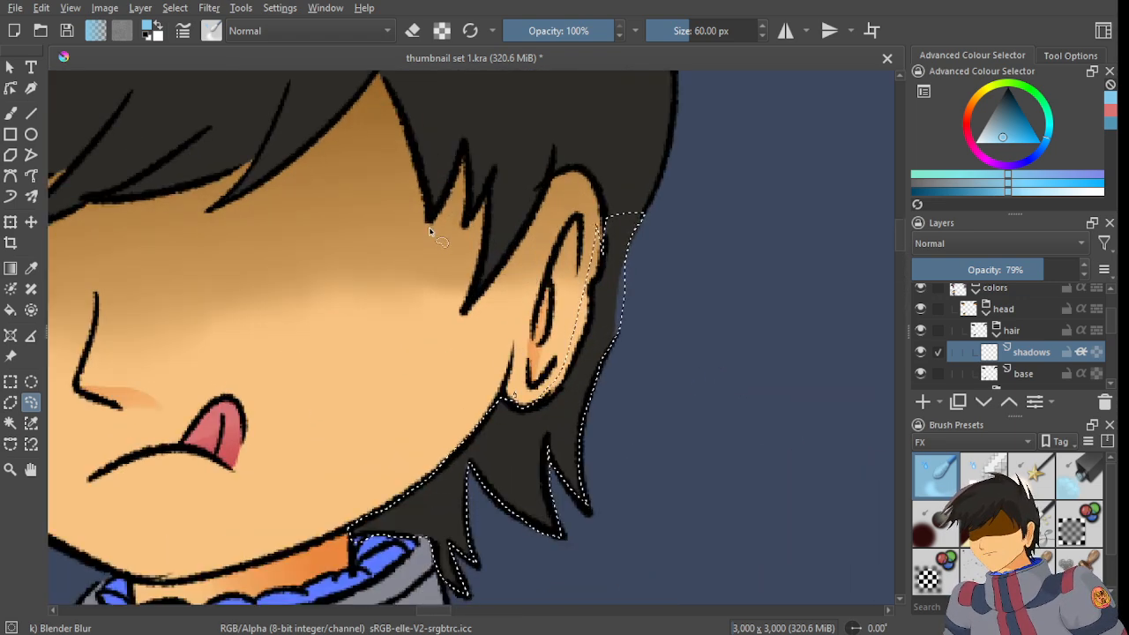
- Compare the hair shading on the finished reference portrait with the tongue-out character's selected back hair
scroll(589, 222, "up", 2)
scroll(605, 238, "down", 4)
left_click_drag(343, 277, 382, 256)
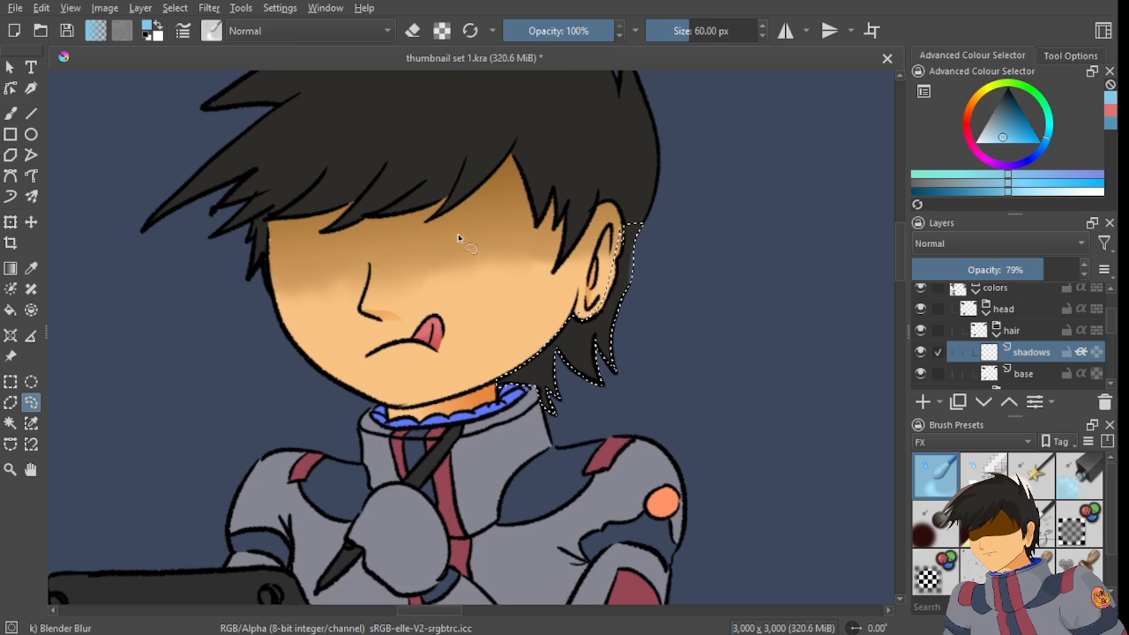
scroll(448, 247, "up", 2)
scroll(450, 243, "down", 2)
scroll(582, 267, "down", 4)
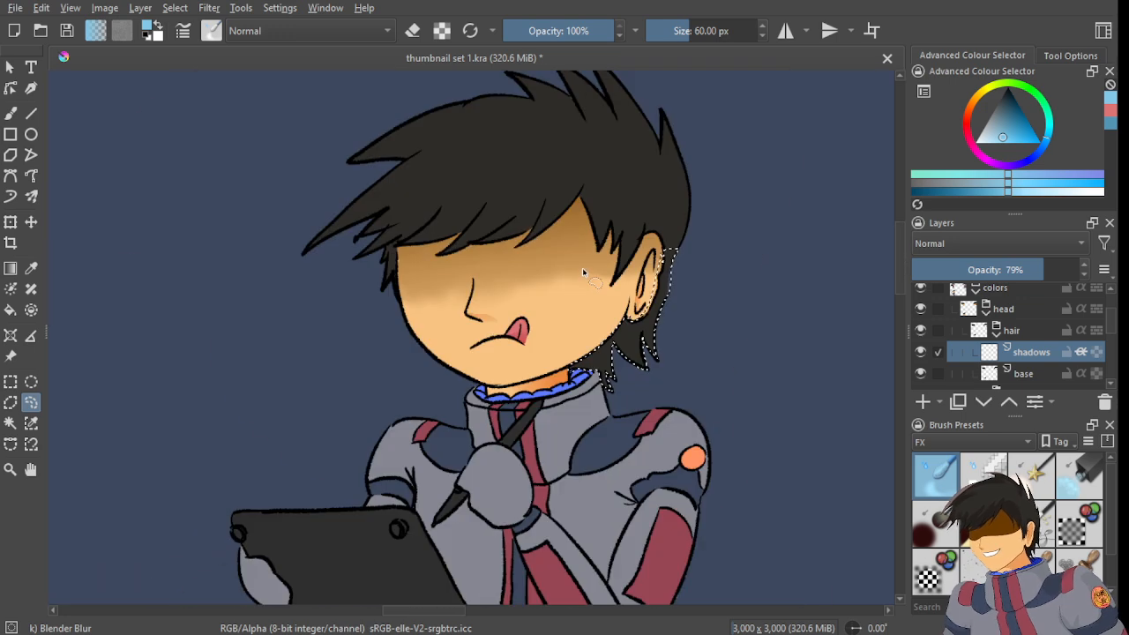
scroll(574, 260, "up", 2)
scroll(573, 262, "down", 3)
scroll(573, 262, "down", 4)
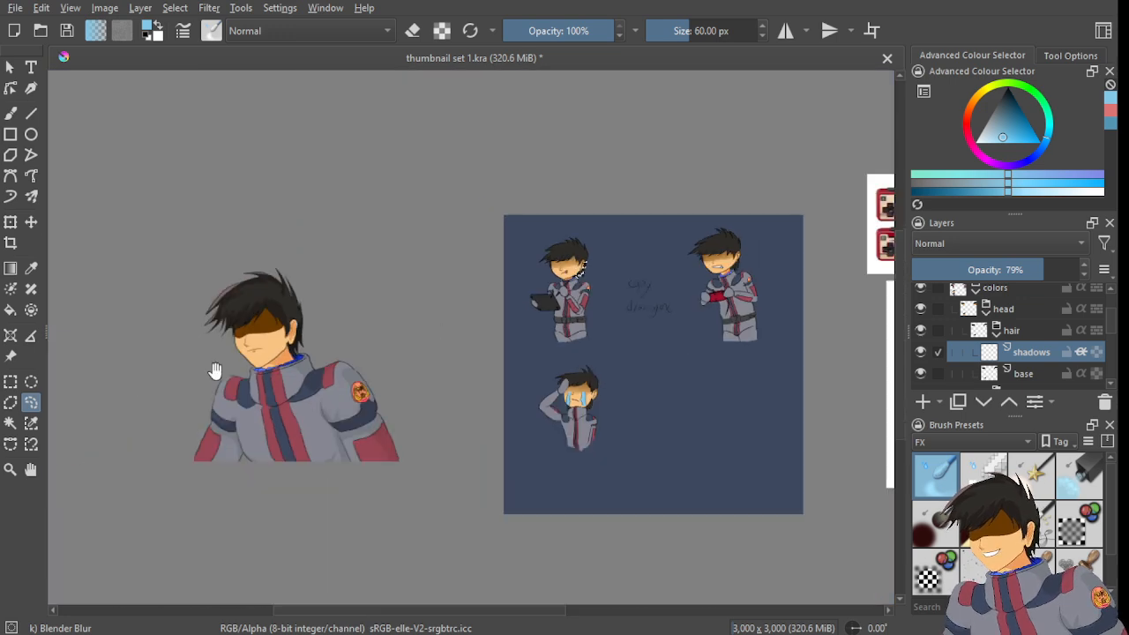
scroll(220, 362, "up", 5)
scroll(243, 327, "up", 2)
left_click_drag(219, 449, 450, 405)
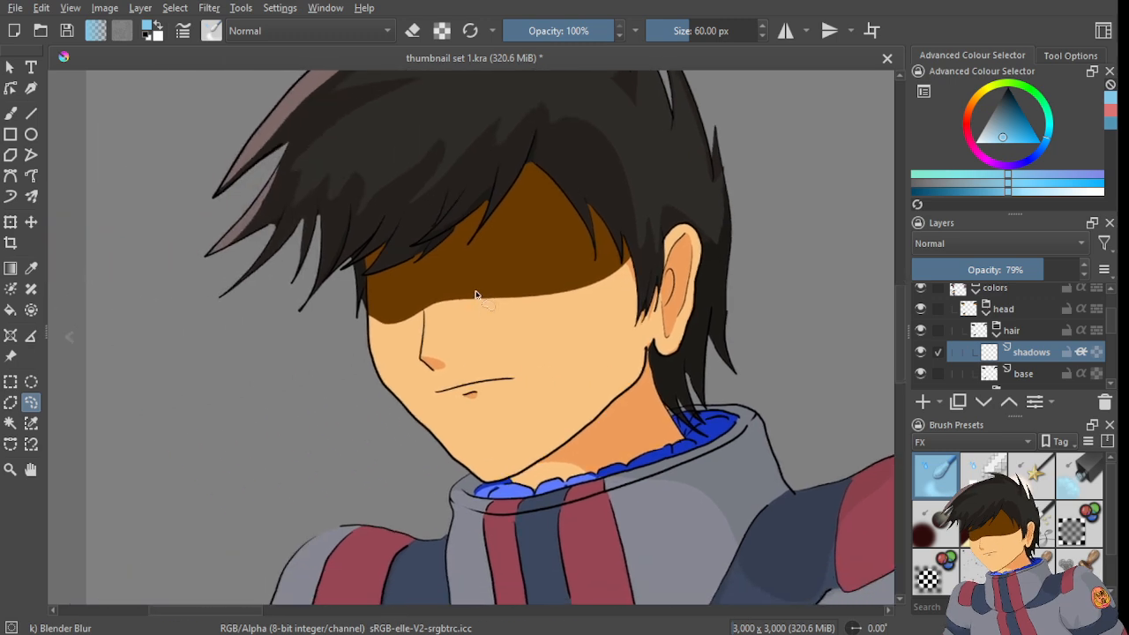
scroll(473, 284, "down", 4)
scroll(580, 283, "down", 5)
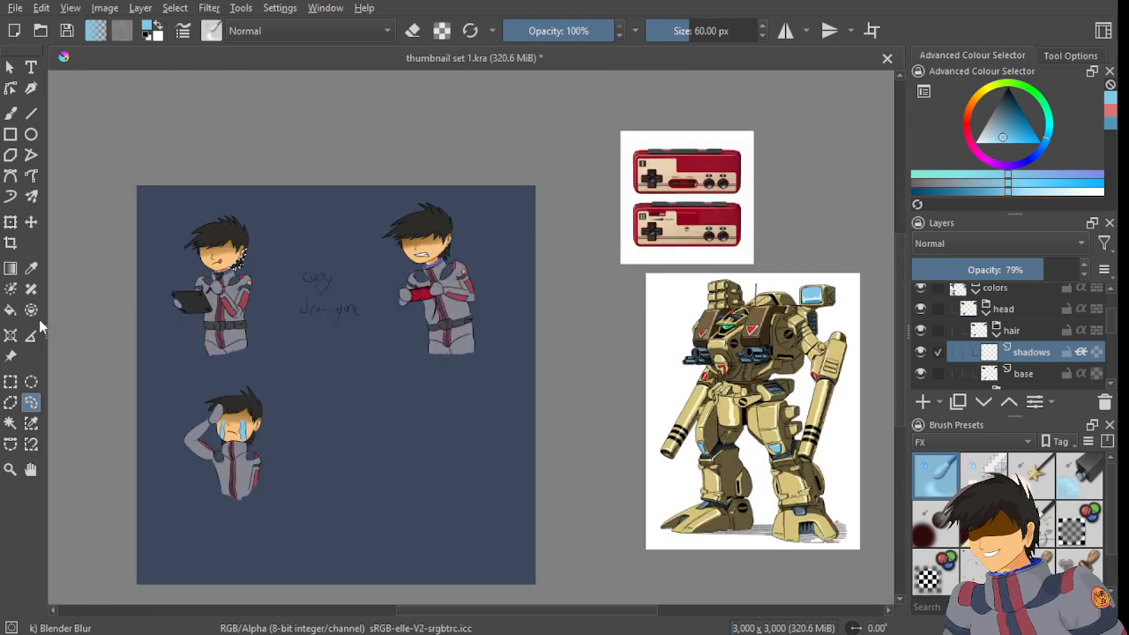
scroll(231, 280, "up", 5)
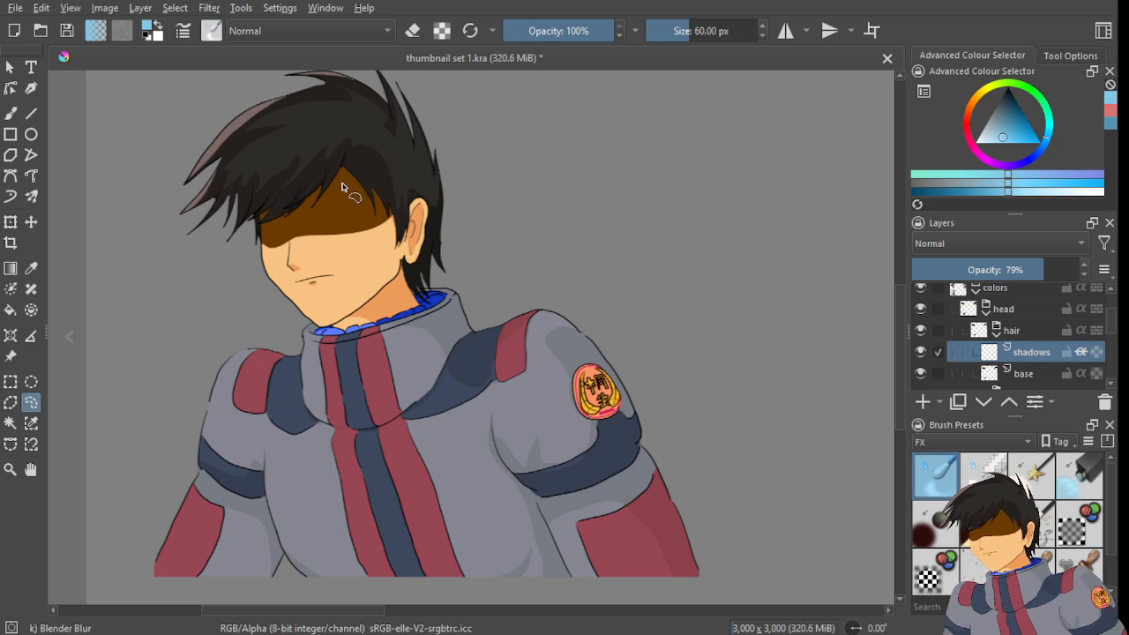
scroll(479, 292, "down", 3)
scroll(638, 167, "up", 6)
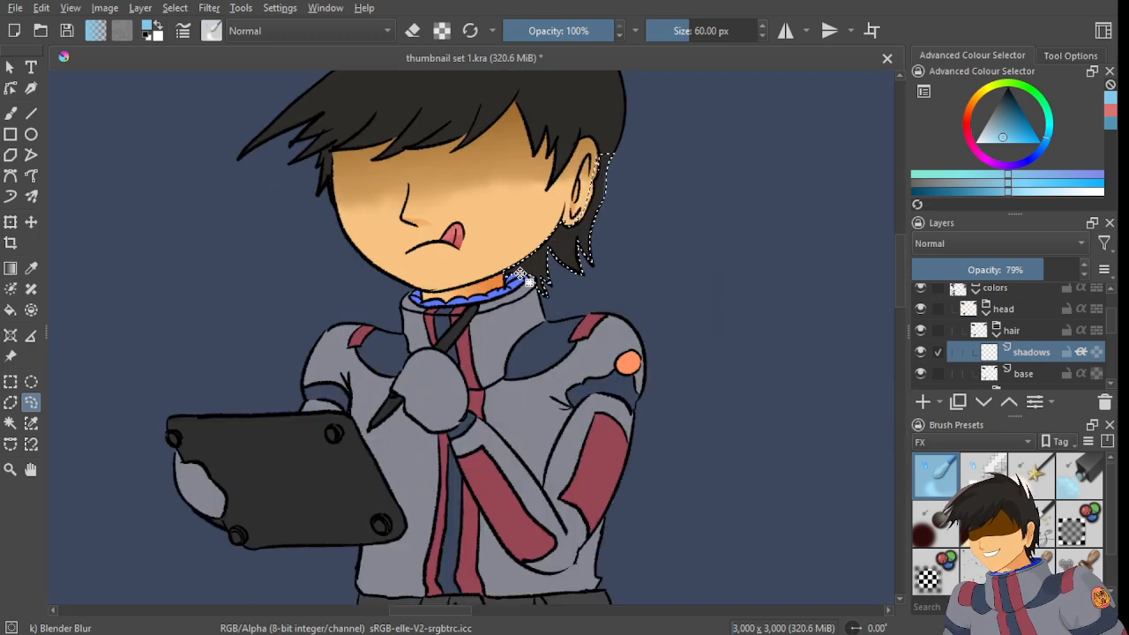
scroll(520, 273, "up", 1)
scroll(572, 172, "down", 5)
left_click_drag(364, 272, 709, 205)
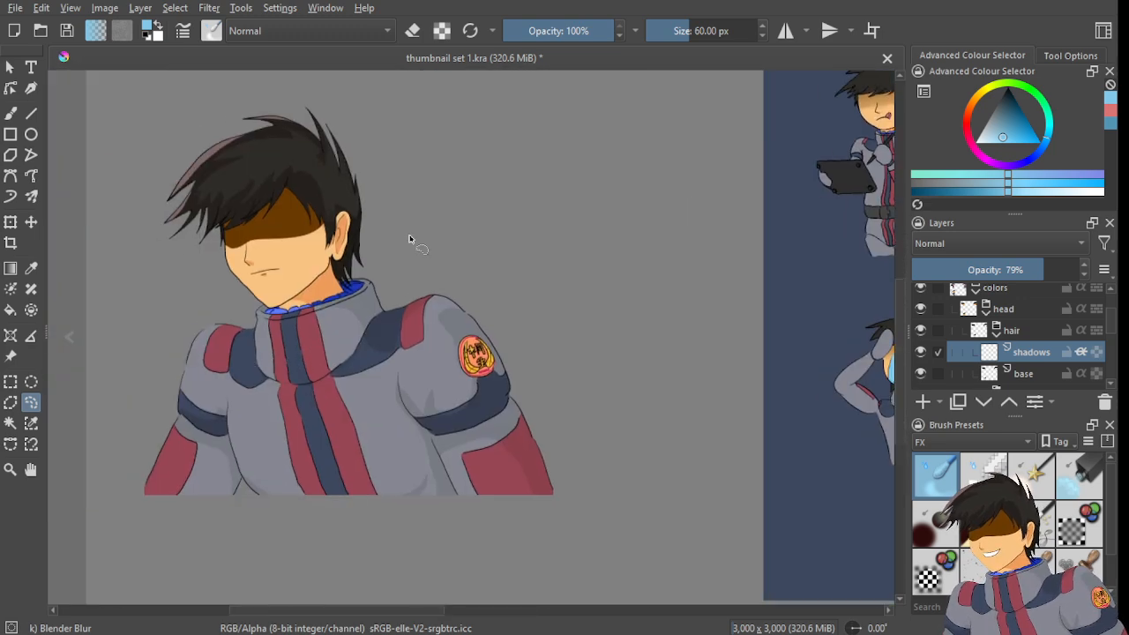
left_click_drag(409, 239, 334, 380)
scroll(524, 354, "up", 3)
scroll(436, 444, "down", 5)
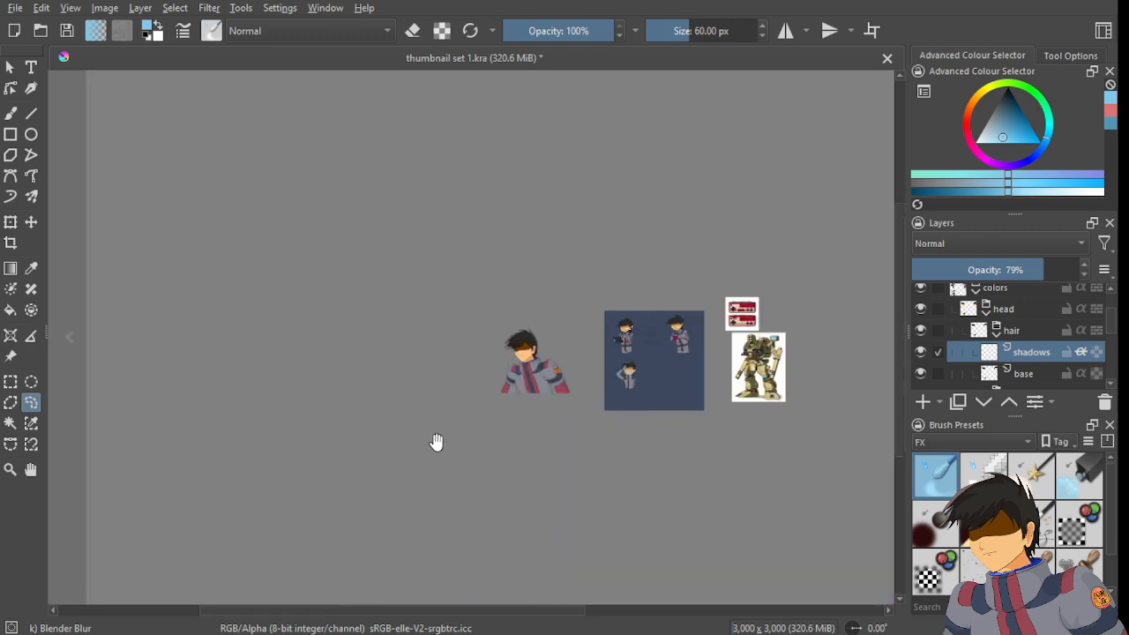
scroll(526, 344, "up", 5)
scroll(526, 344, "up", 4)
scroll(621, 232, "down", 4)
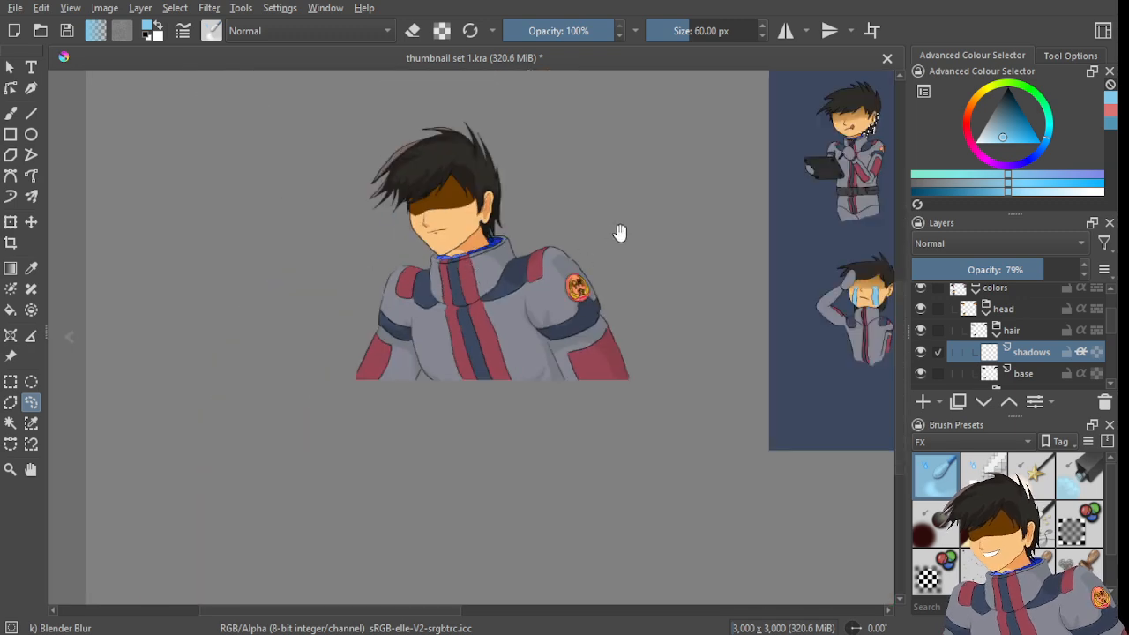
left_click_drag(621, 232, 434, 347)
scroll(603, 298, "up", 3)
scroll(602, 298, "up", 5)
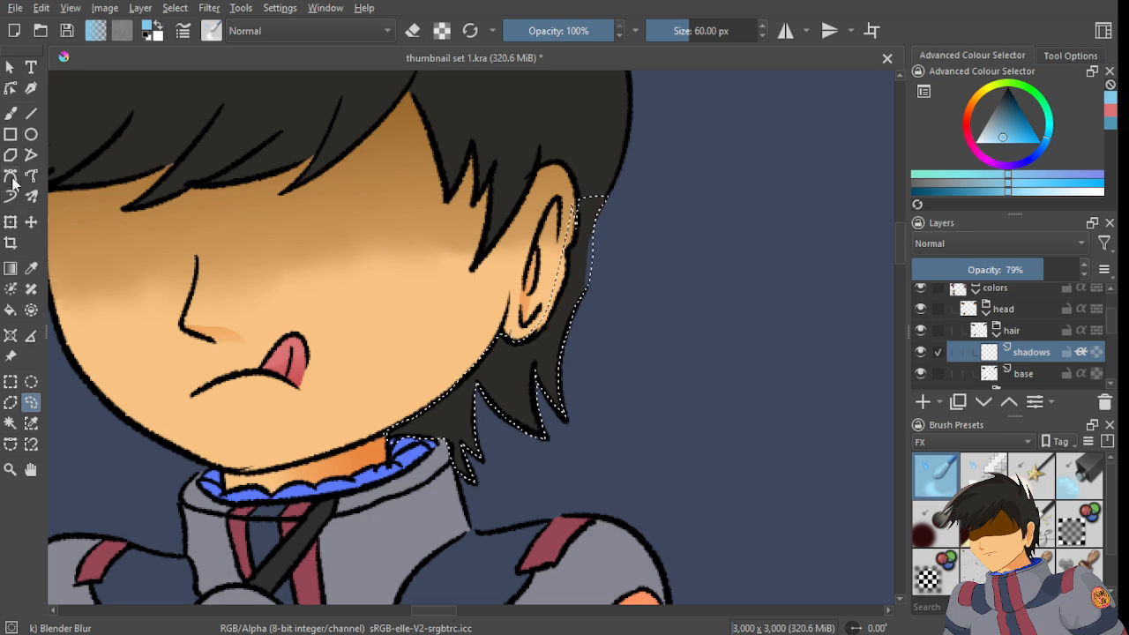
left_click(11, 267)
left_click_drag(523, 361, 445, 108)
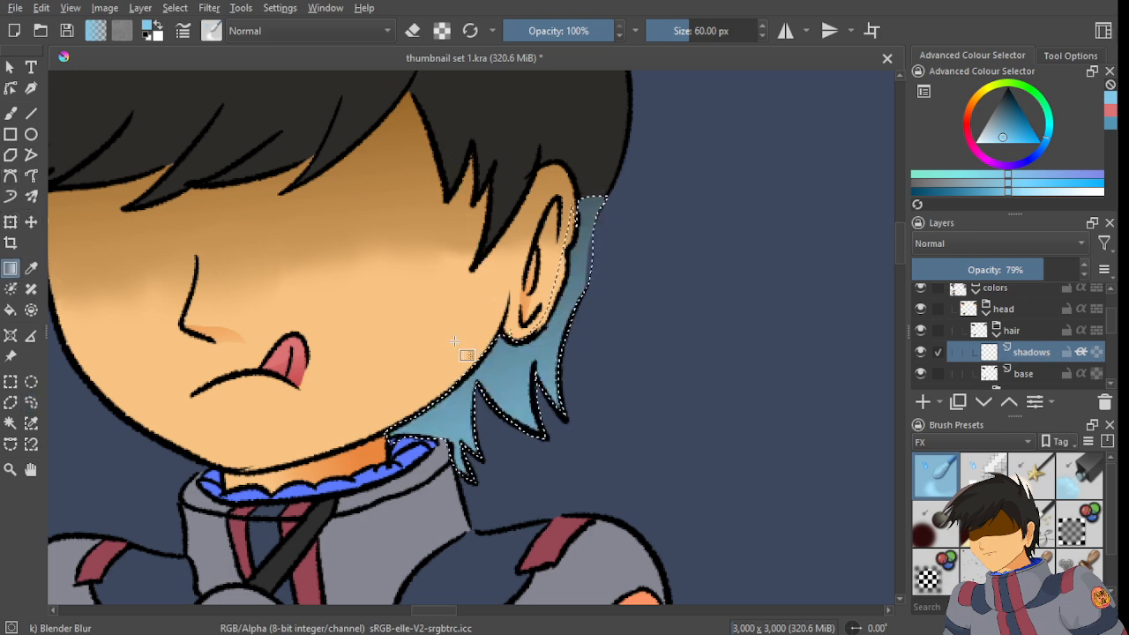
key("ctrl+z")
- Sample the dark hair shadow colour from the fringe of the finished reference portrait
left_click(10, 197)
scroll(405, 213, "down", 4)
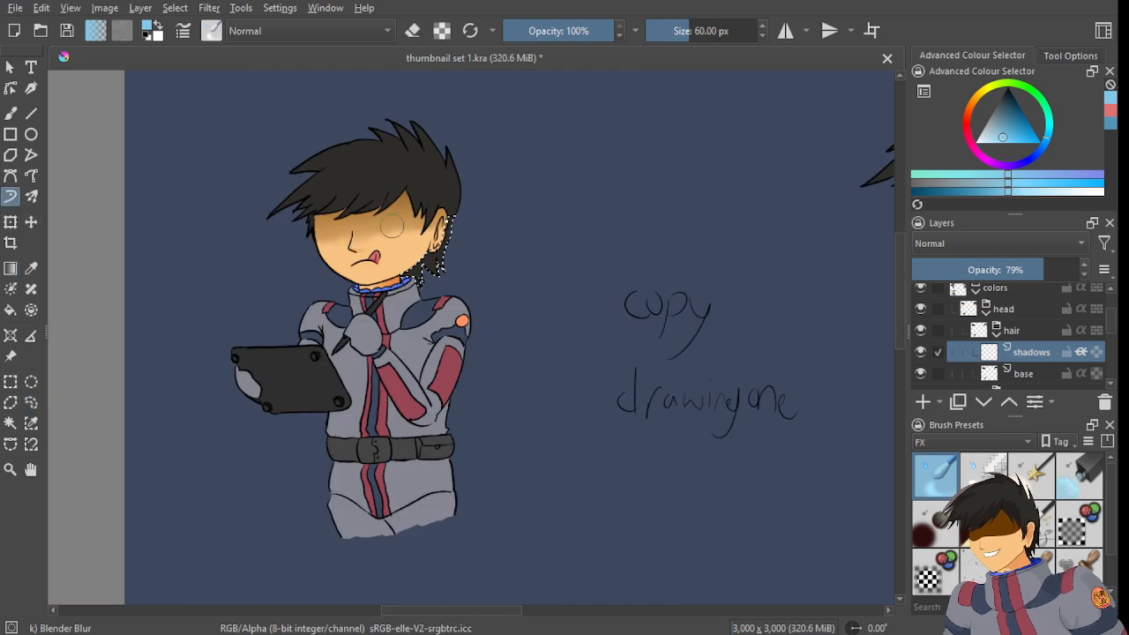
mouse_move(247, 295)
left_mouse_down()
mouse_move(708, 227)
mouse_move(534, 260)
mouse_move(909, 212)
left_mouse_up()
scroll(351, 247, "up", 2)
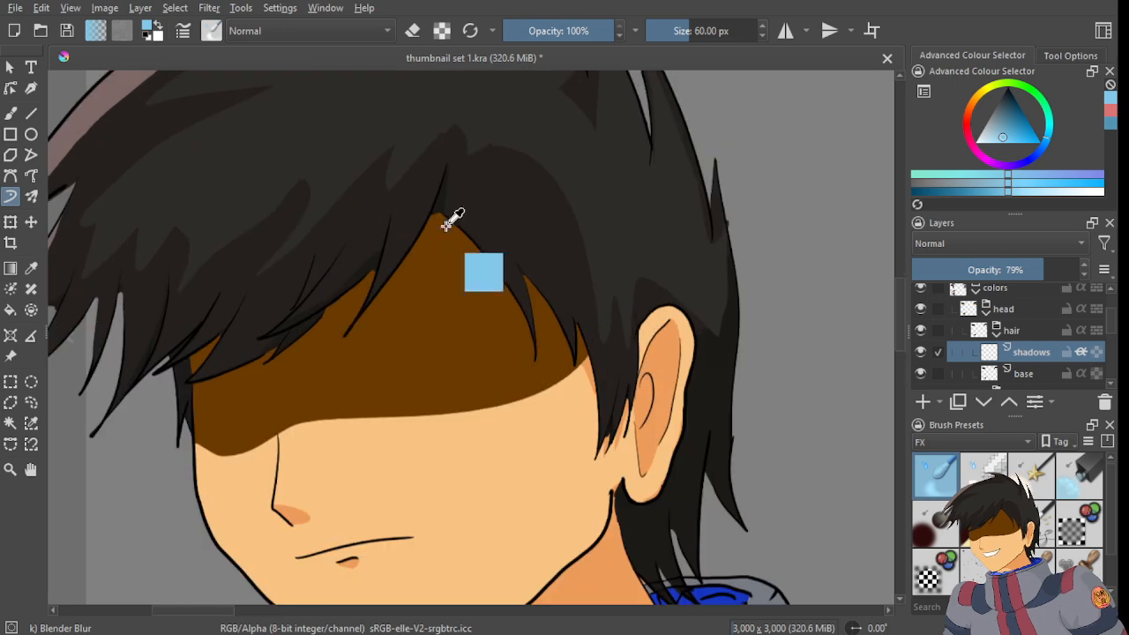
left_click(448, 225, "ctrl")
scroll(505, 211, "down", 6)
- Try a gradient of the sampled dark colour across the tongue-out character's selected back hair
left_click_drag(661, 250, 408, 291)
scroll(577, 222, "up", 2)
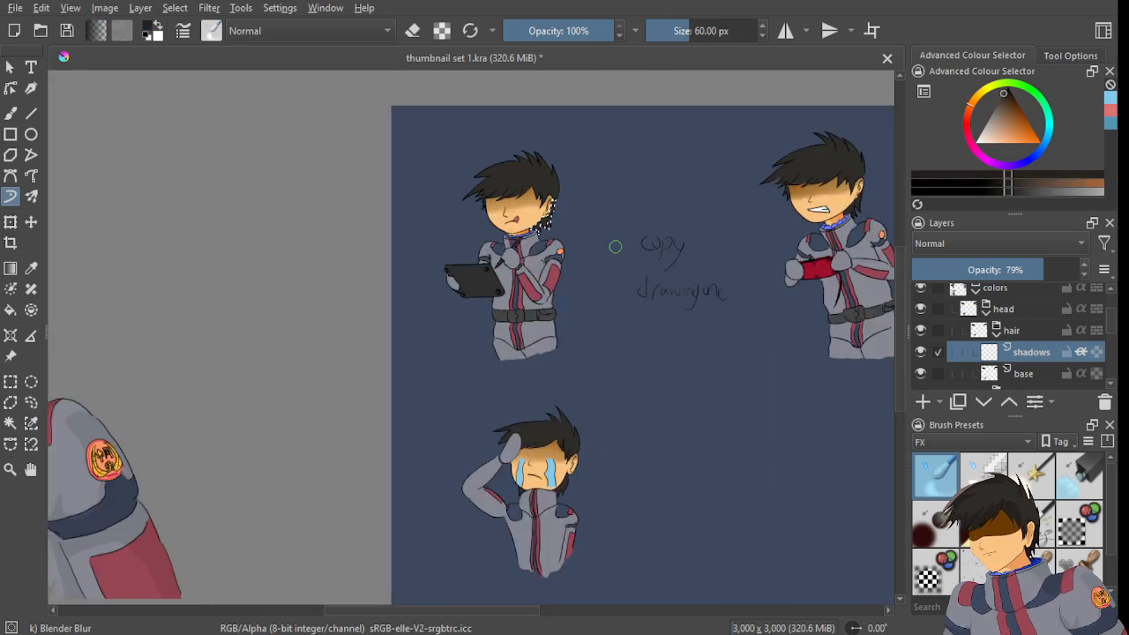
scroll(532, 208, "up", 4)
left_click_drag(497, 195, 440, 248)
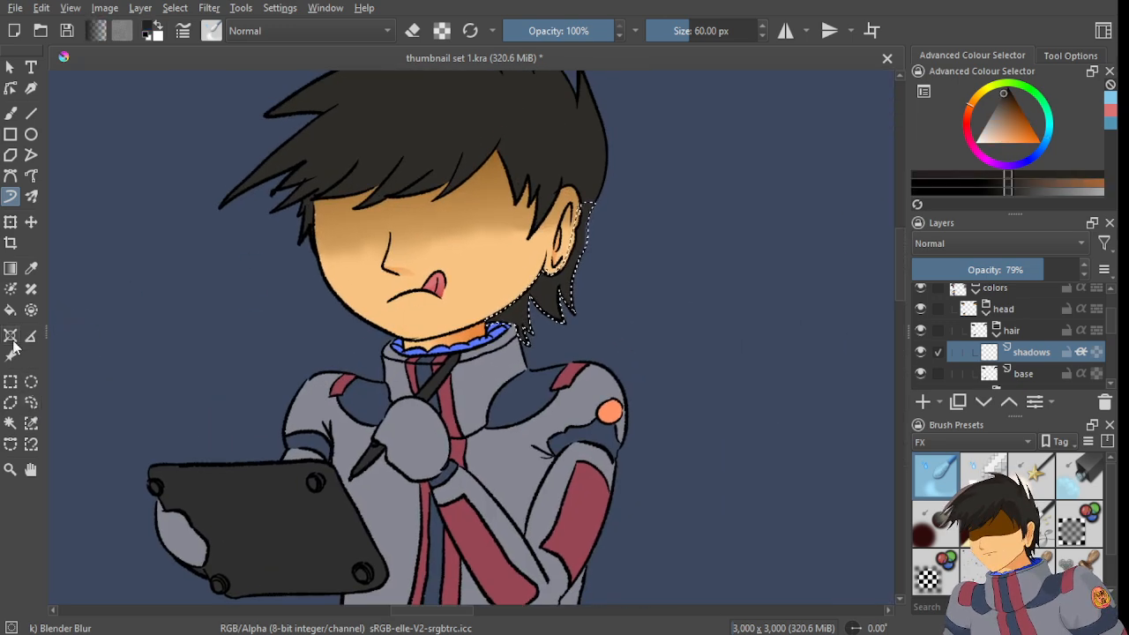
left_click(9, 269)
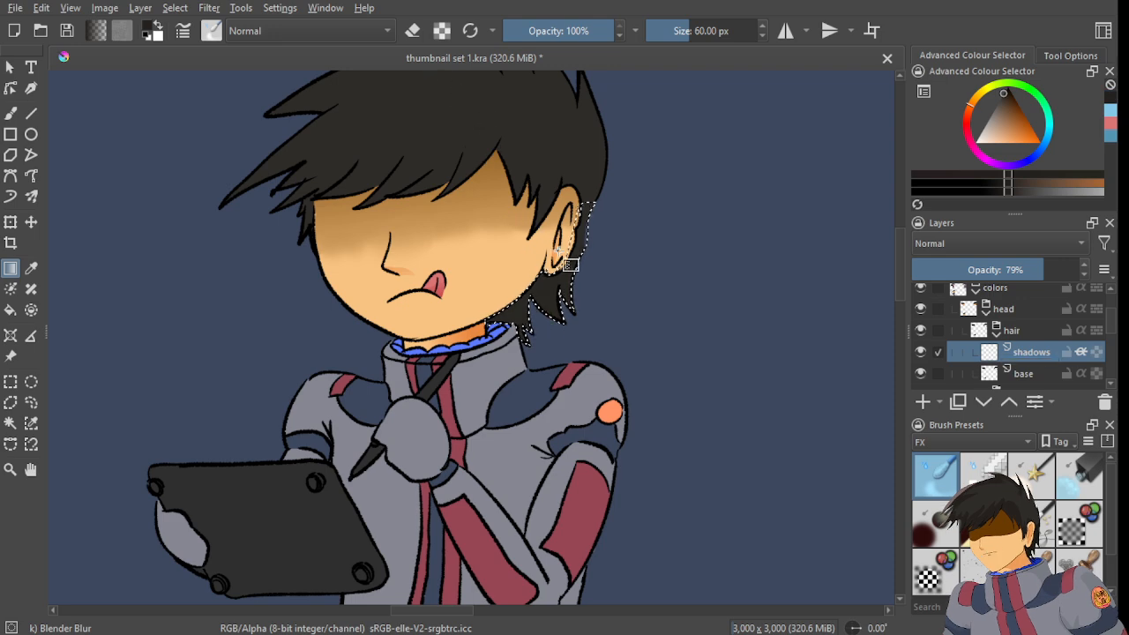
scroll(582, 311, "up", 2)
left_click_drag(496, 241, 539, 339)
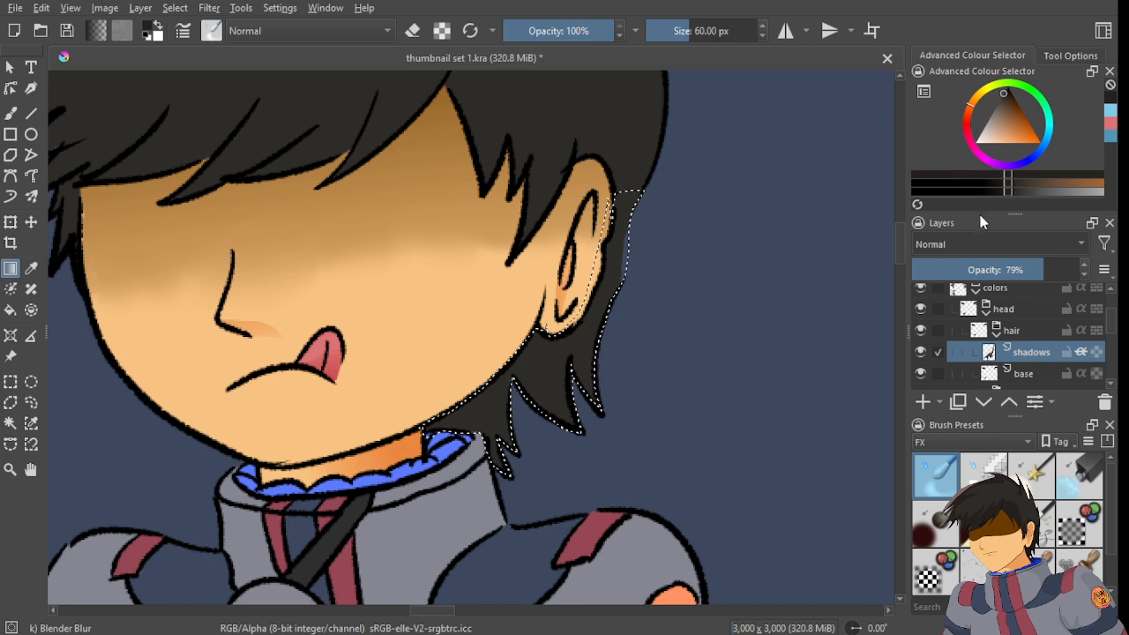
- Set the hair shadows layer's blending mode to Multiply and redraw the dark gradient over the selected back hair
key("ctrl+z")
key("ctrl+z")
mouse_move(521, 474)
left_mouse_down()
mouse_move(617, 327)
mouse_move(567, 429)
left_mouse_up()
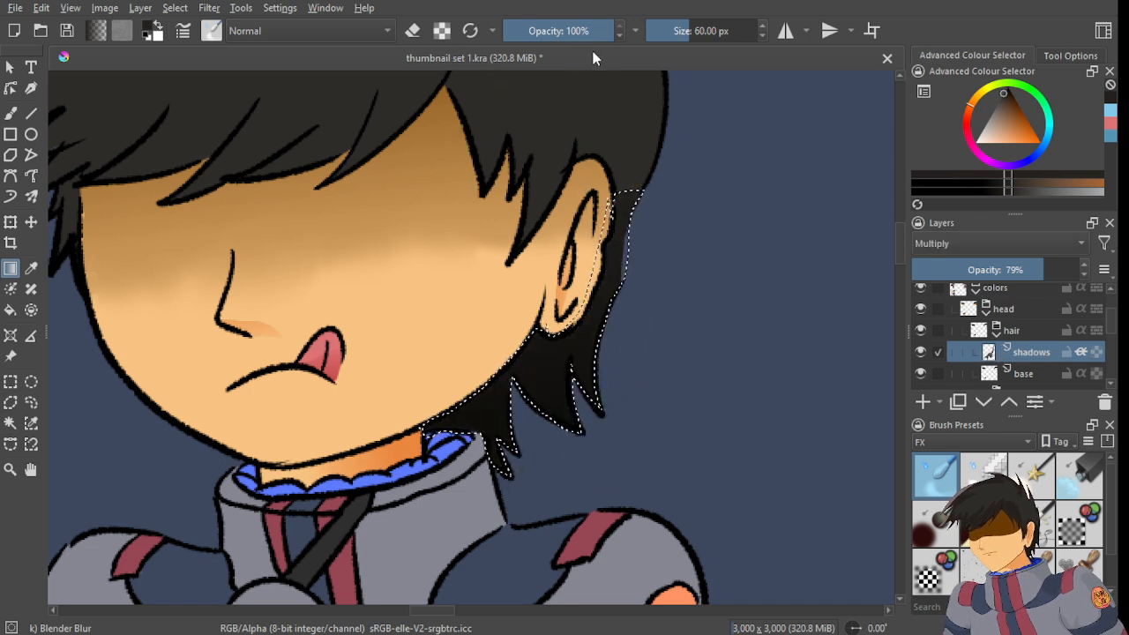
scroll(556, 300, "down", 2)
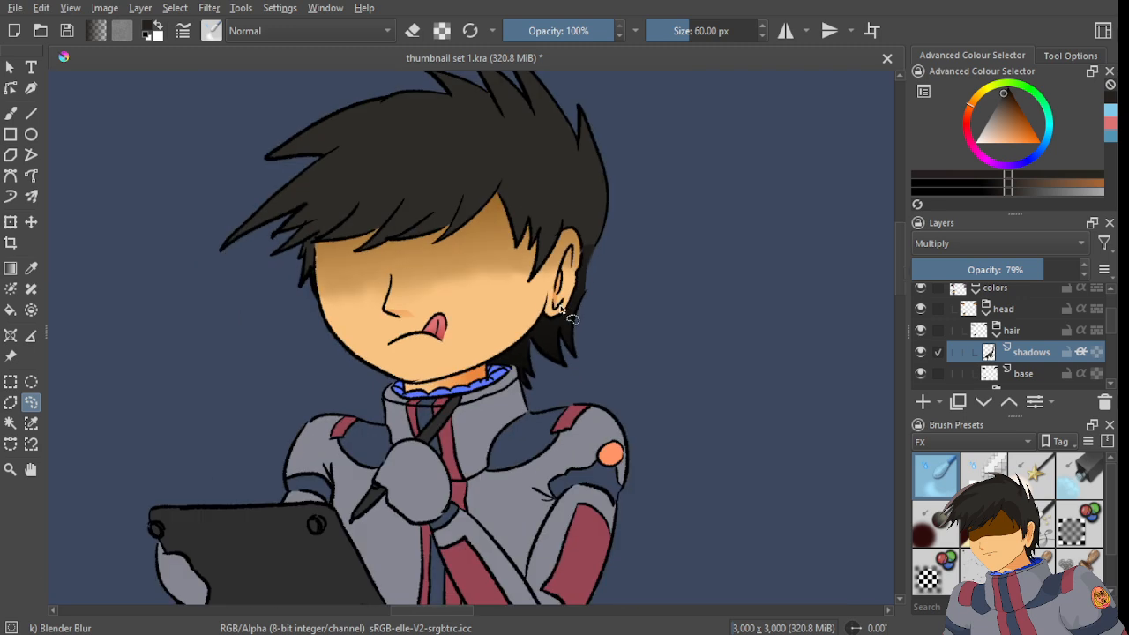
scroll(596, 255, "up", 3)
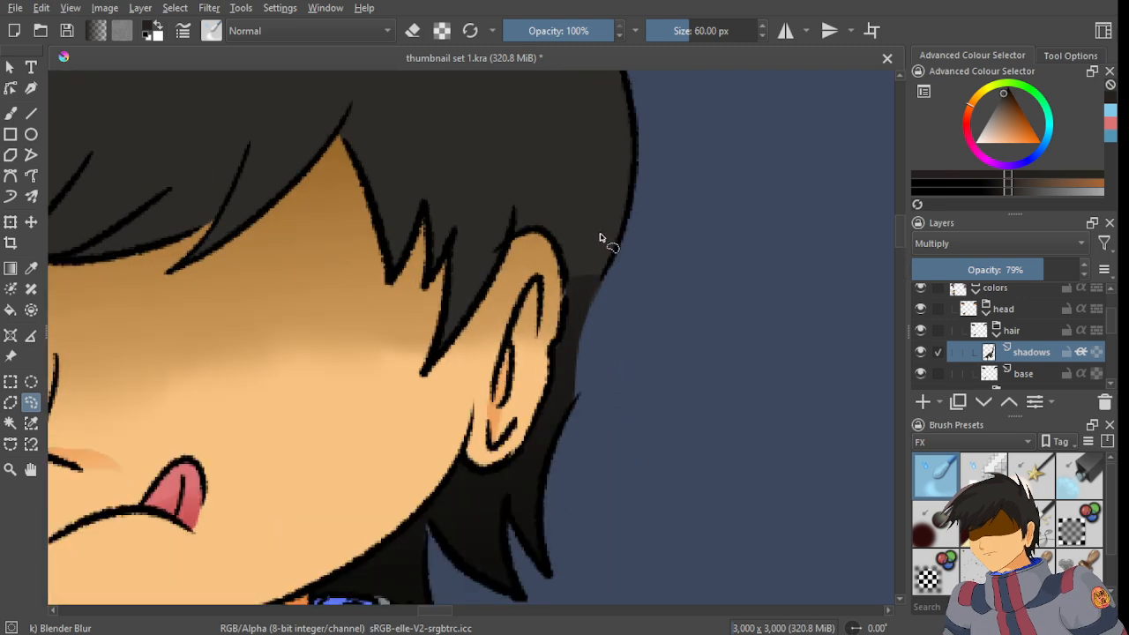
- Undo the back hair gradient and extend the selection upward from the ear's top to the head's outer edge with a freehand outline
key("ctrl+z")
key("ctrl+z")
left_click_drag(573, 291, 553, 373)
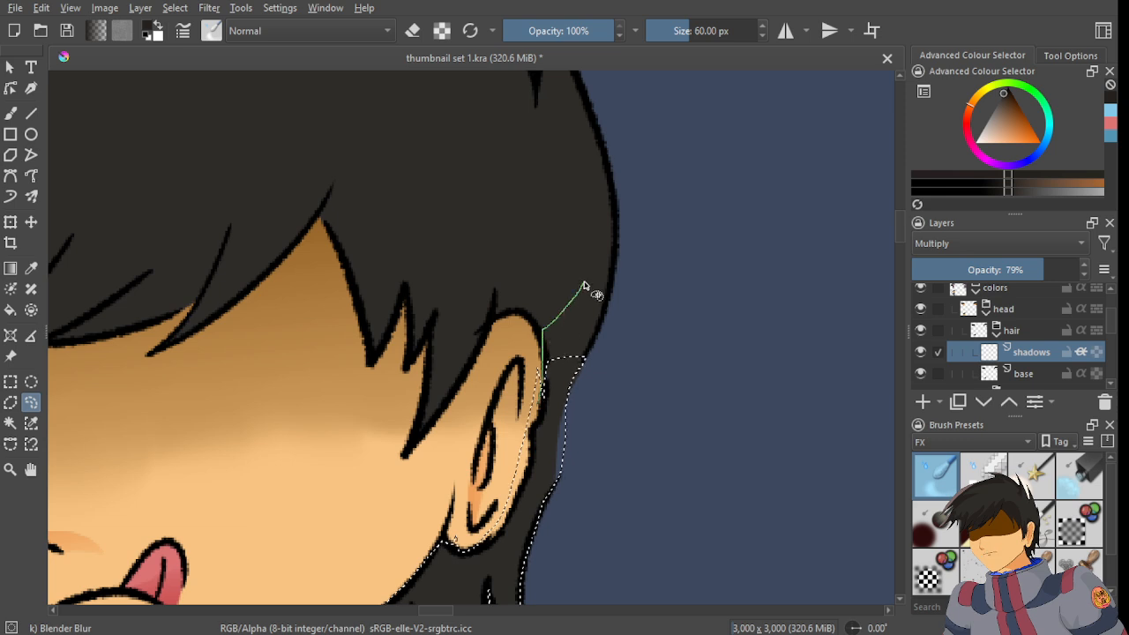
left_click_drag(621, 208, 599, 305)
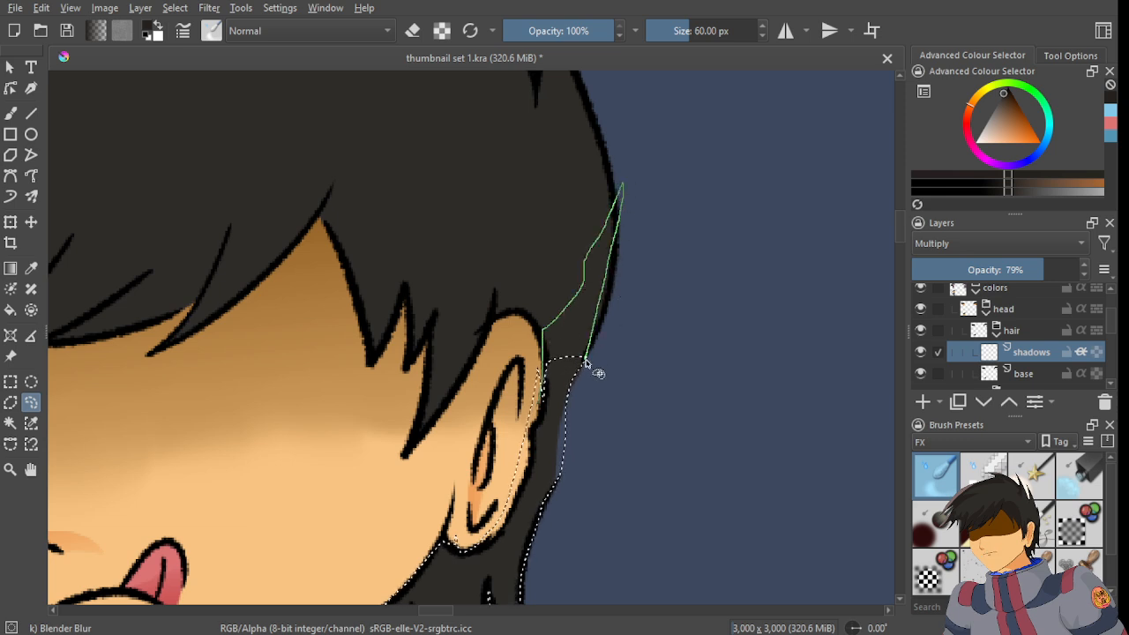
scroll(605, 190, "up", 3)
mouse_move(601, 184)
left_mouse_down()
mouse_move(584, 351)
mouse_move(554, 448)
mouse_move(524, 419)
mouse_move(600, 187)
left_mouse_up()
scroll(569, 331, "down", 3)
scroll(574, 315, "up", 4)
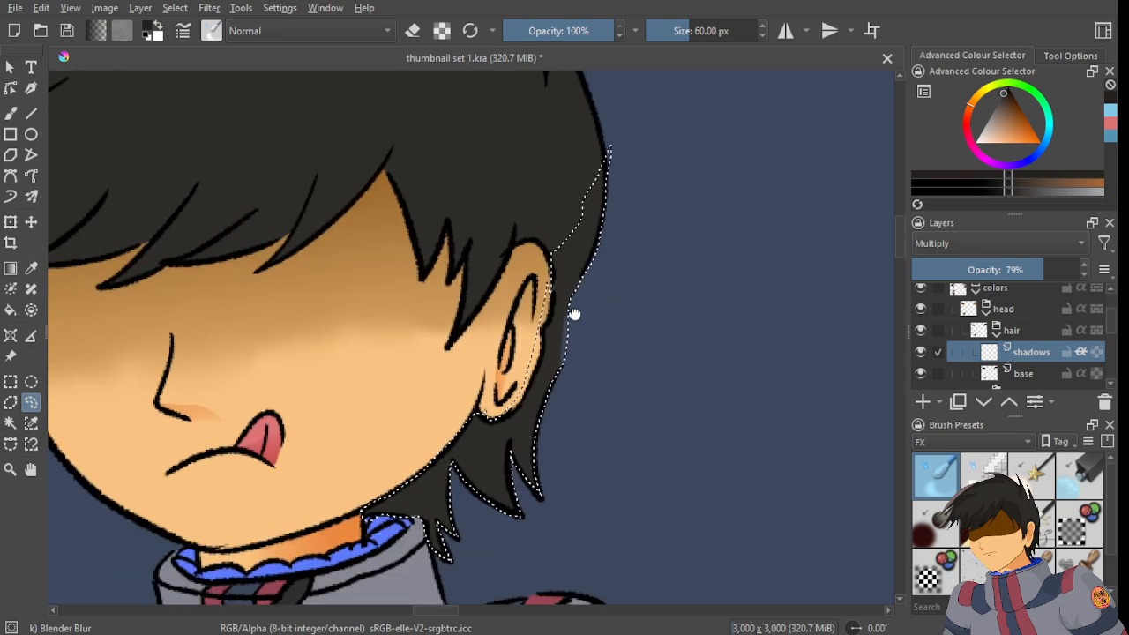
scroll(607, 312, "down", 4)
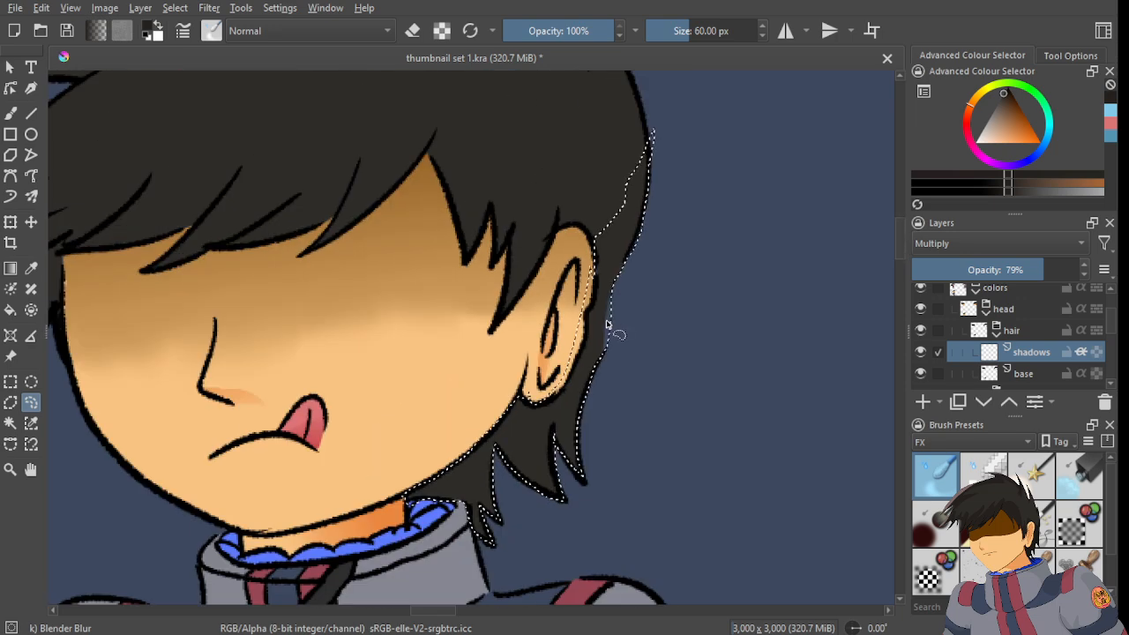
- Build up dark gradient shading over the extended back hair selection, drawing the gradients upward from the hair tips
left_click(11, 268)
left_click_drag(413, 404, 459, 496)
left_click_drag(561, 458, 527, 246)
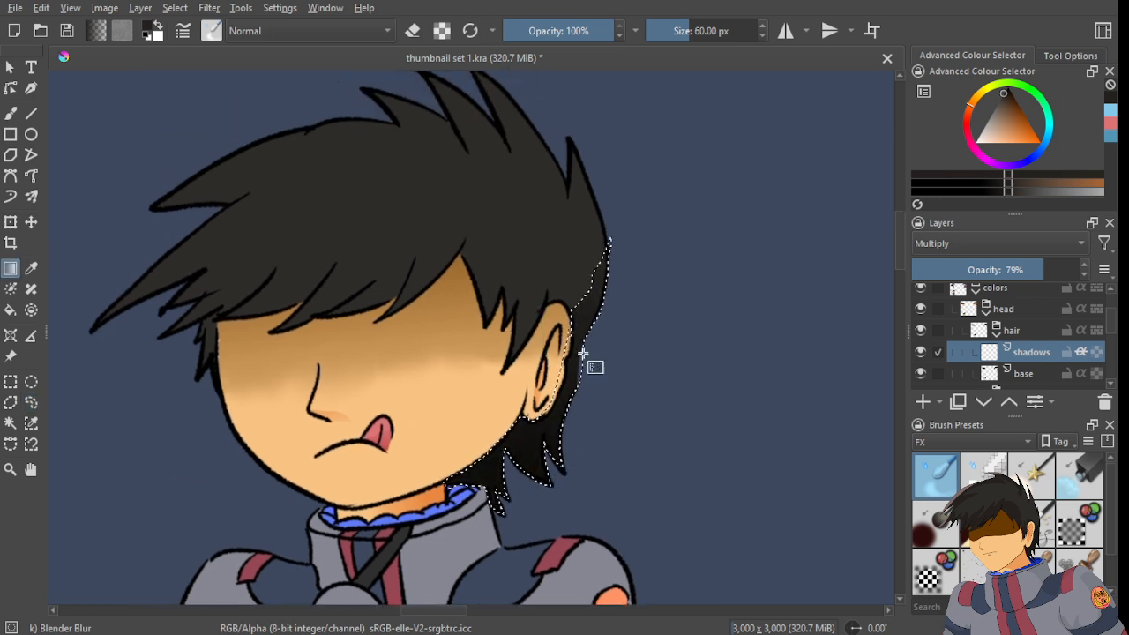
left_click_drag(585, 400, 558, 173)
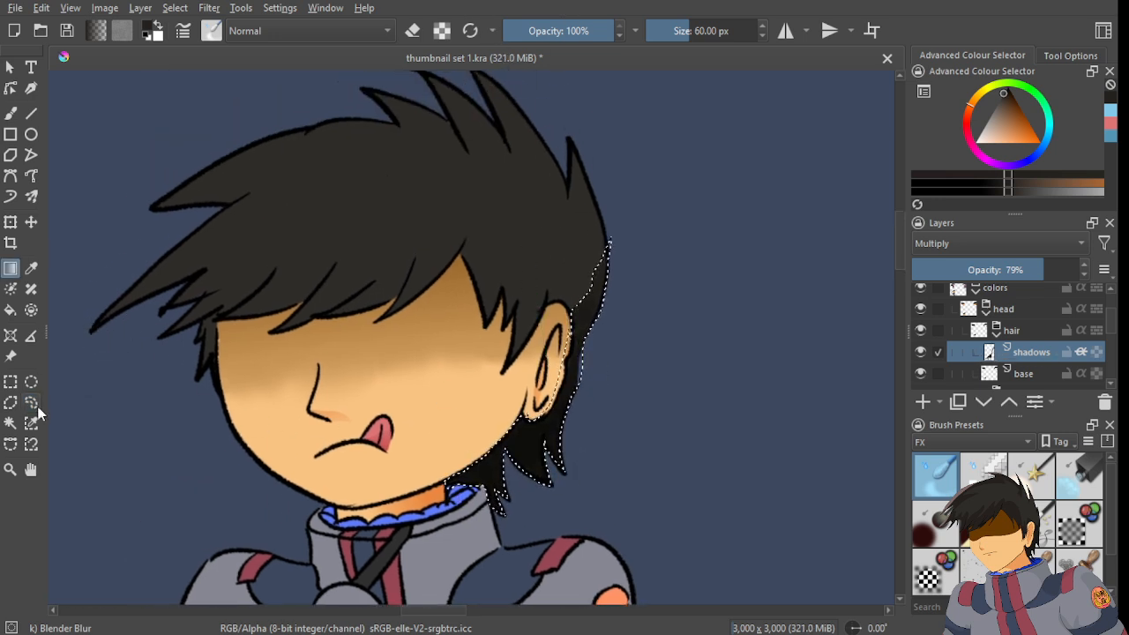
- Clear the back hair selection and save the document
scroll(577, 408, "up", 2)
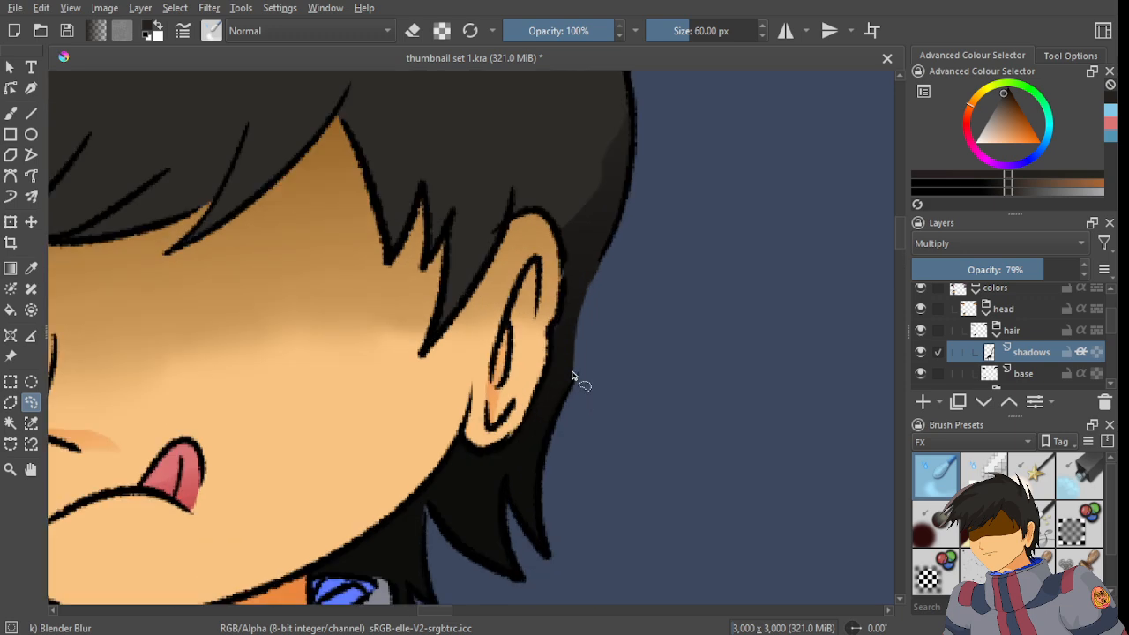
scroll(574, 378, "down", 3)
scroll(549, 220, "down", 1)
scroll(554, 160, "up", 1)
scroll(555, 159, "up", 1)
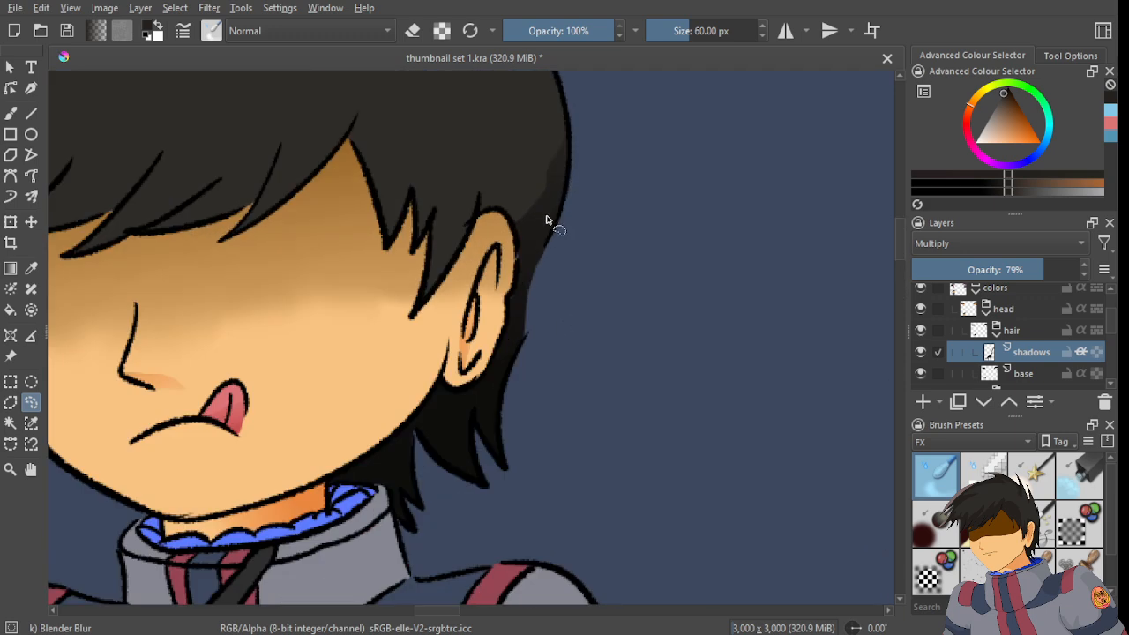
scroll(533, 201, "up", 1)
scroll(532, 207, "down", 1)
scroll(529, 255, "down", 1)
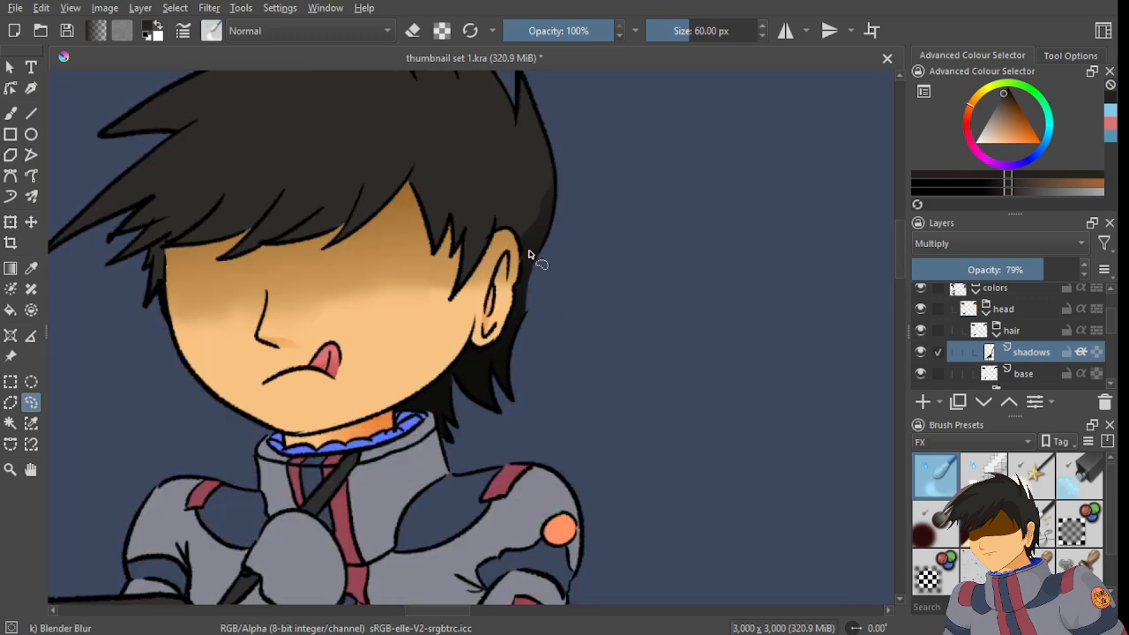
scroll(534, 255, "up", 1)
scroll(529, 251, "down", 2)
scroll(485, 370, "up", 2)
scroll(489, 353, "down", 3)
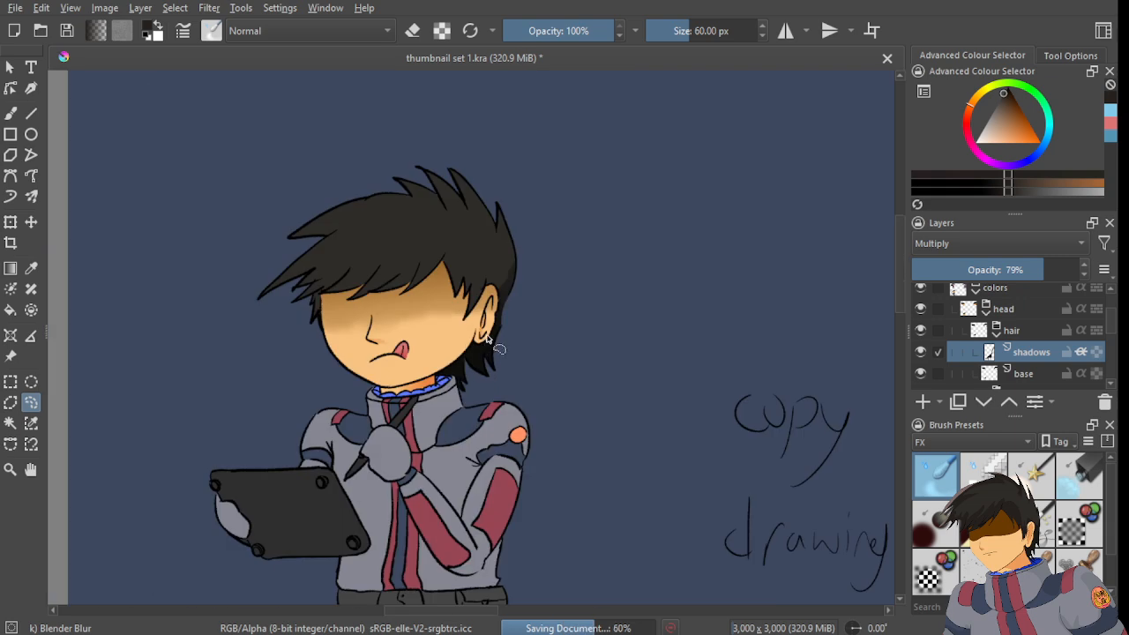
- Examine the edge of the new hair shadow behind the ear up close and against the whole figure
scroll(481, 348, "down", 1)
scroll(496, 310, "up", 2)
scroll(494, 265, "up", 2)
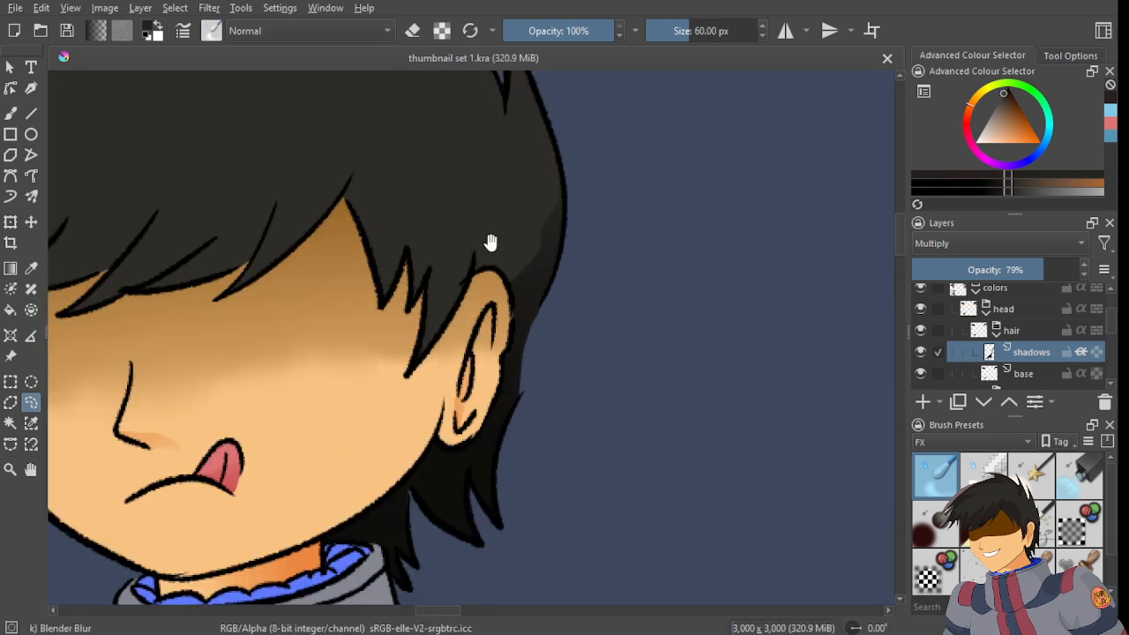
scroll(535, 281, "up", 1)
scroll(553, 282, "up", 1)
scroll(553, 284, "up", 1)
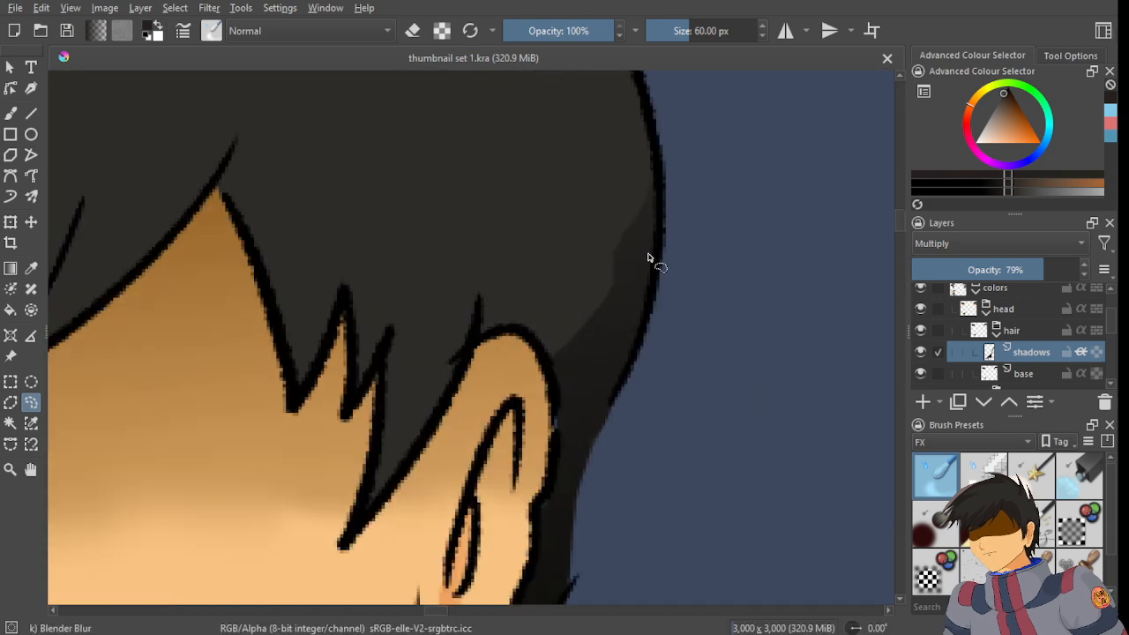
scroll(650, 253, "down", 1)
scroll(564, 303, "down", 1)
scroll(570, 189, "down", 1)
scroll(540, 251, "down", 2)
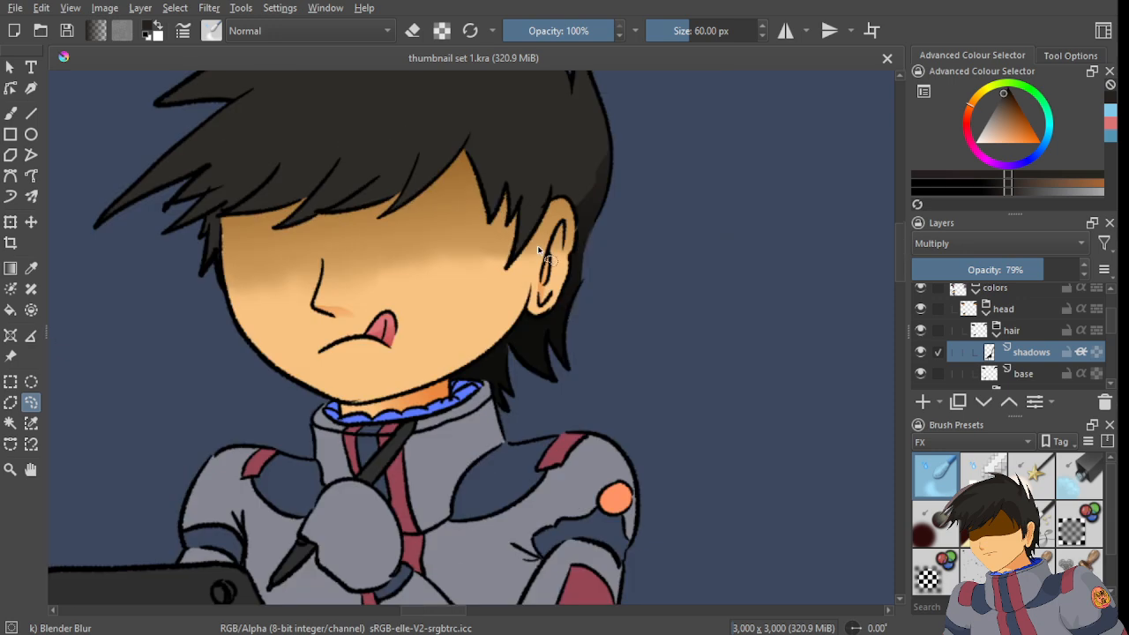
scroll(539, 251, "down", 2)
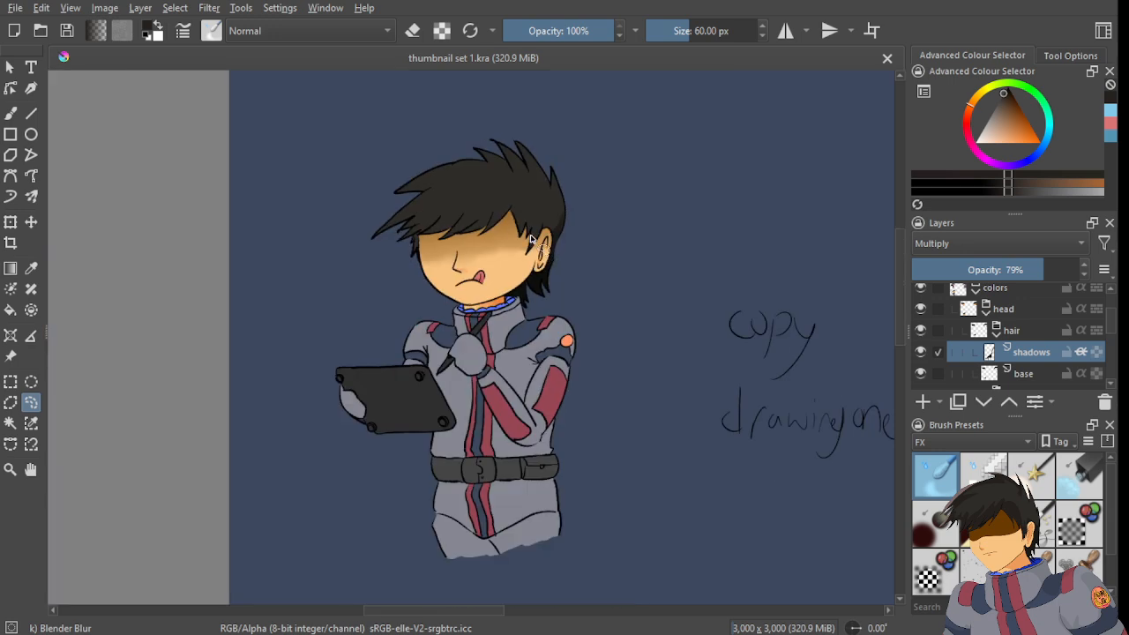
- Outline the small hair tufts at the face's outer edge, beside the forehead, with a freehand selection
scroll(378, 252, "up", 2)
scroll(403, 252, "up", 1)
scroll(391, 247, "up", 1)
scroll(474, 231, "up", 1)
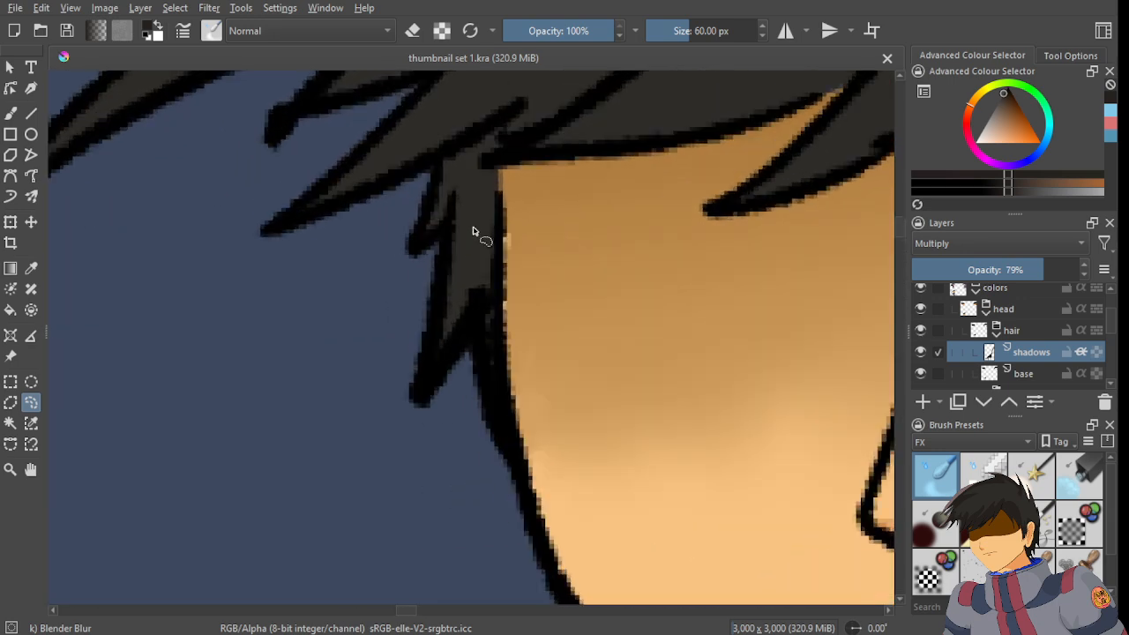
scroll(432, 181, "up", 1)
scroll(446, 141, "up", 1)
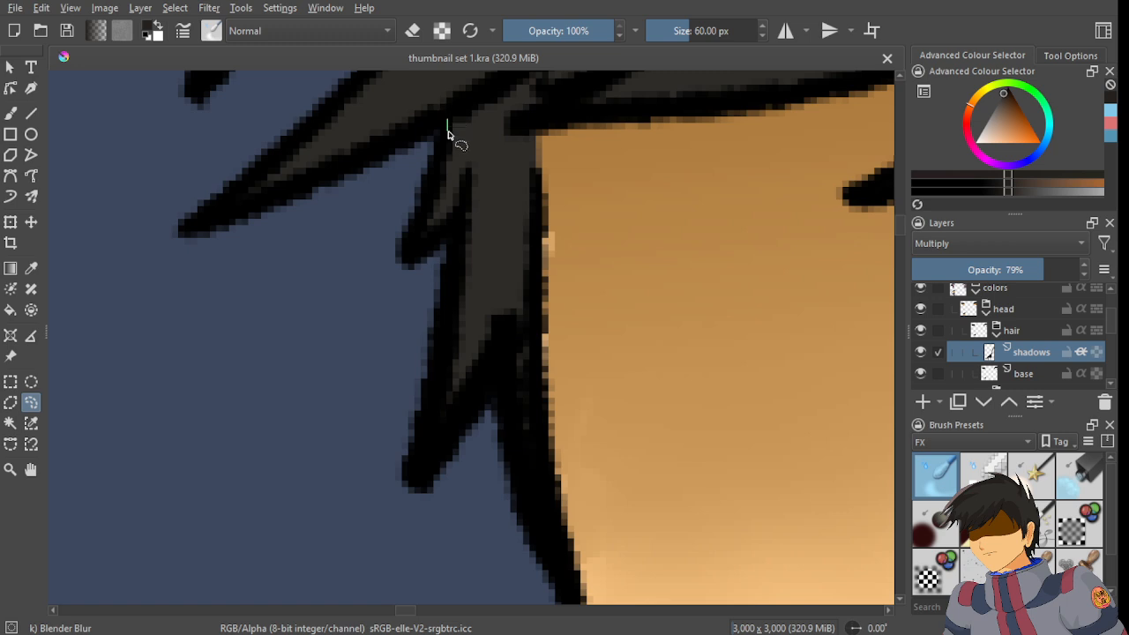
mouse_move(448, 235)
left_mouse_down()
mouse_move(456, 218)
mouse_move(448, 376)
left_mouse_up()
mouse_move(431, 462)
left_mouse_down()
mouse_move(508, 345)
mouse_move(520, 438)
mouse_move(559, 557)
left_mouse_up()
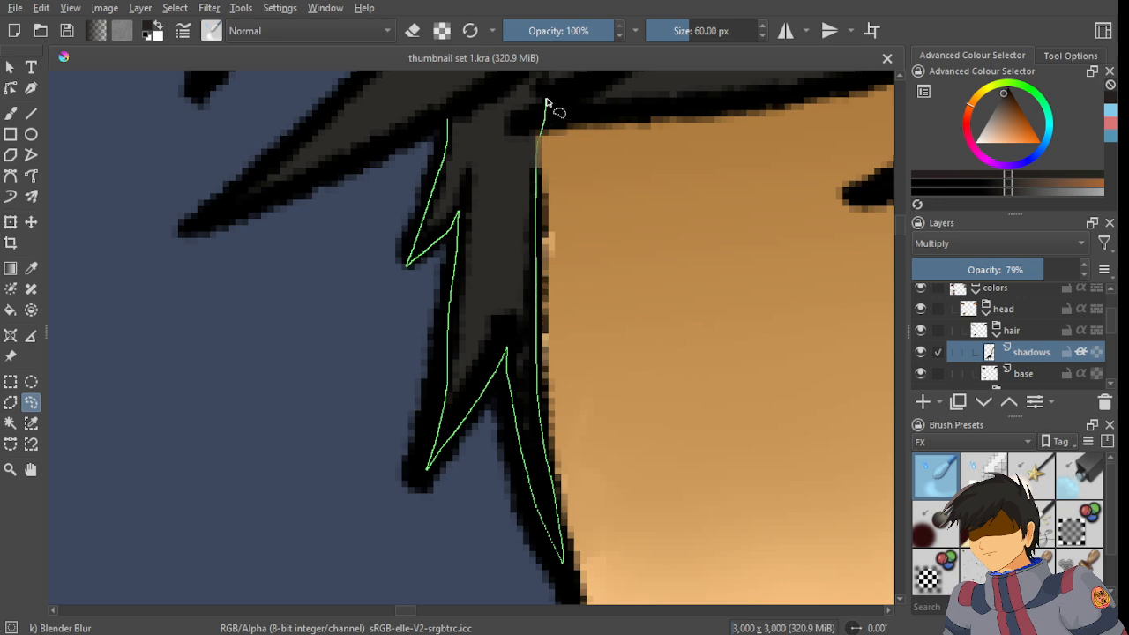
left_click_drag(446, 111, 451, 114)
- Extend the top of the tuft selection into the fringe's line art and switch to the Gradient tool
scroll(468, 177, "down", 3)
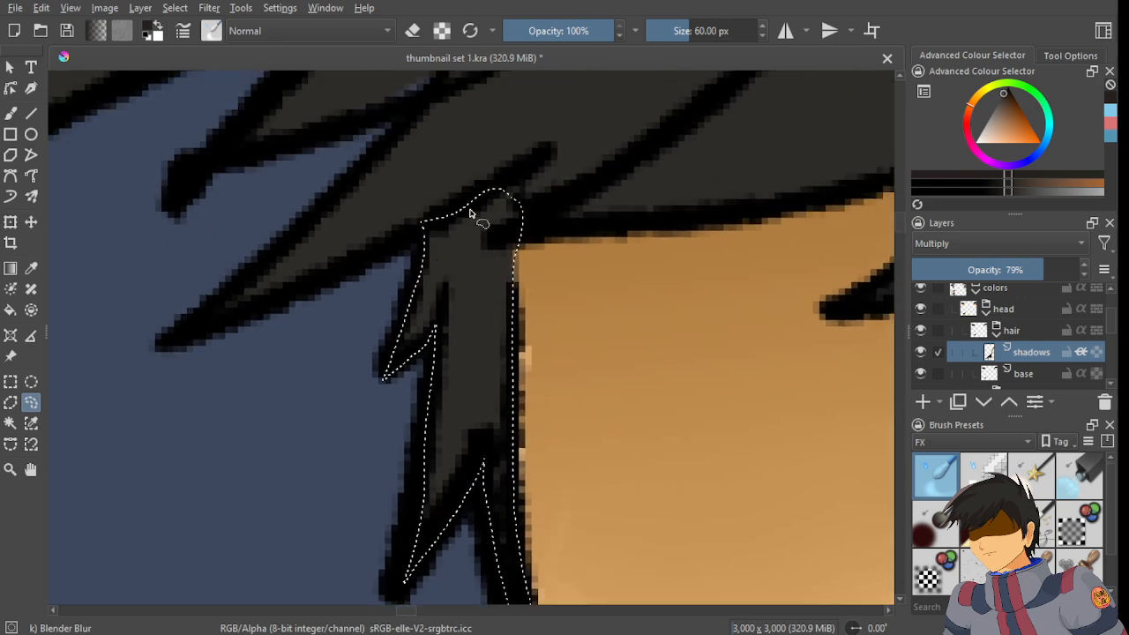
scroll(461, 259, "up", 2)
scroll(481, 203, "up", 2)
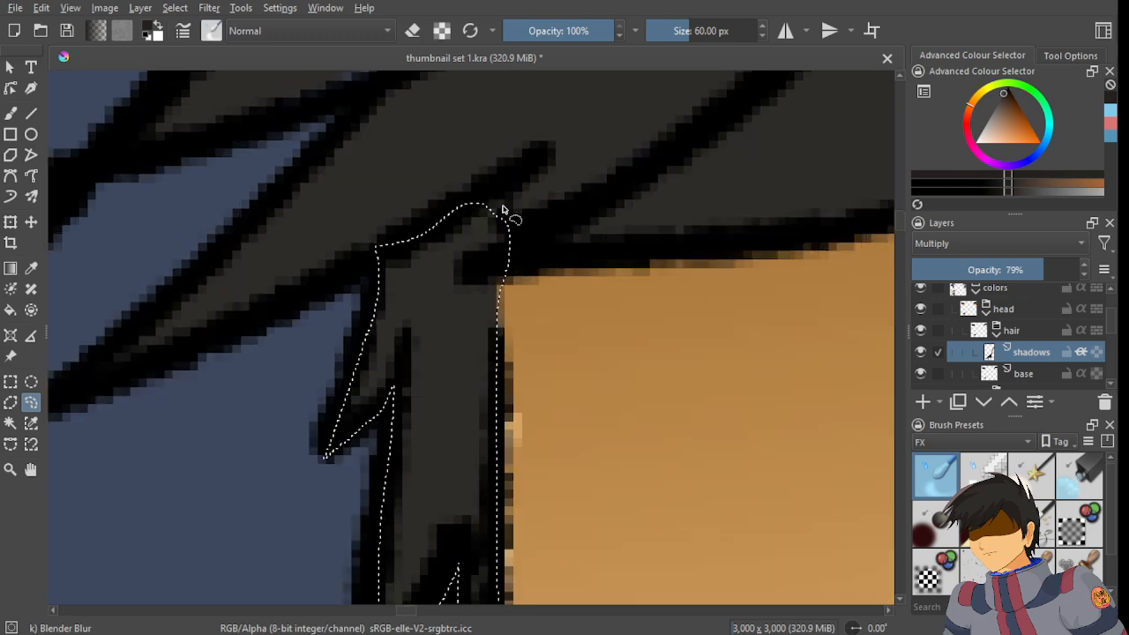
mouse_move(469, 202)
left_mouse_down()
mouse_move(556, 203)
mouse_move(682, 173)
mouse_move(613, 234)
mouse_move(471, 297)
left_mouse_up()
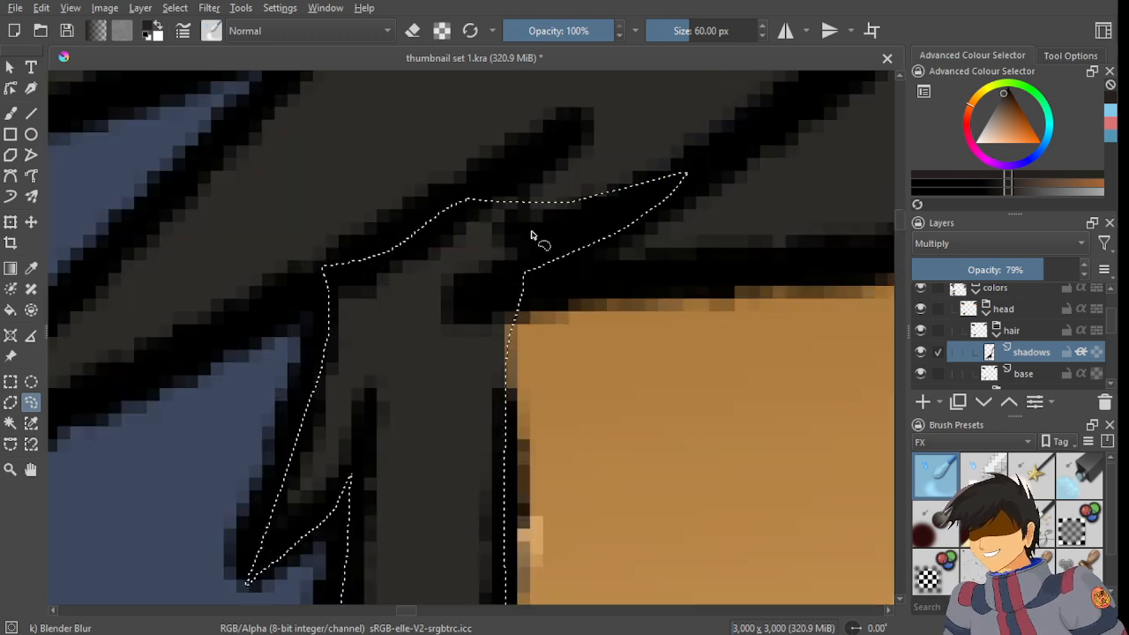
scroll(529, 238, "down", 4)
scroll(519, 240, "down", 2)
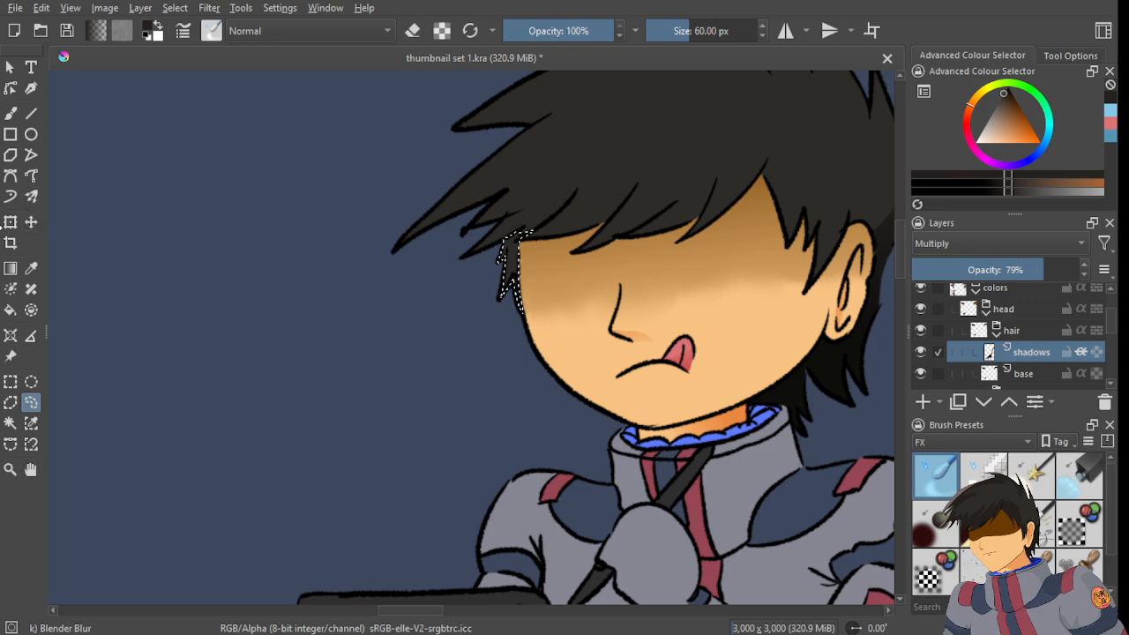
left_click(15, 267)
- Try several dark gradients across the selected side tufts, undoing each attempt
scroll(543, 208, "up", 2)
left_click_drag(478, 396, 640, 46)
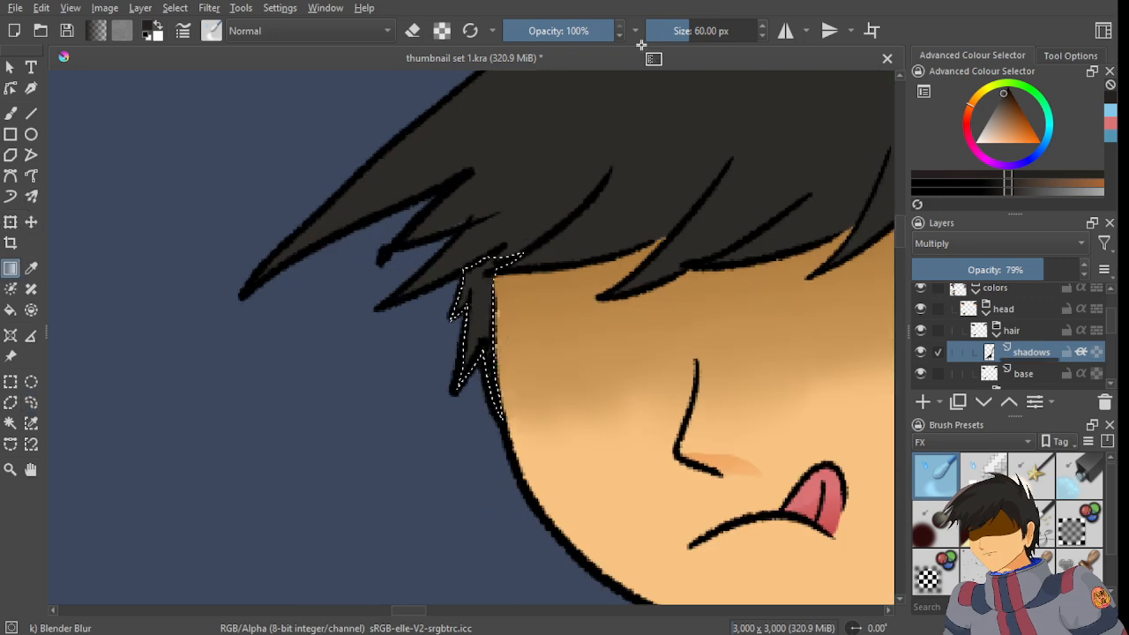
key("ctrl+z")
left_click_drag(468, 303, 419, 370)
scroll(435, 348, "up", 2)
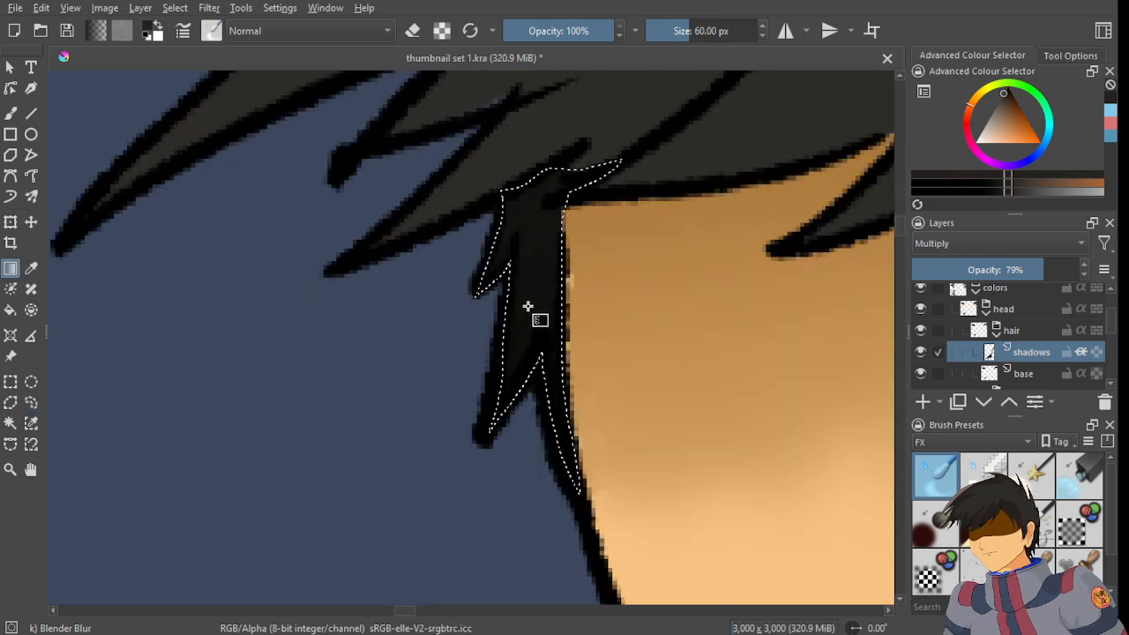
scroll(530, 300, "up", 2)
scroll(550, 241, "down", 3)
left_click_drag(550, 252, 526, 333)
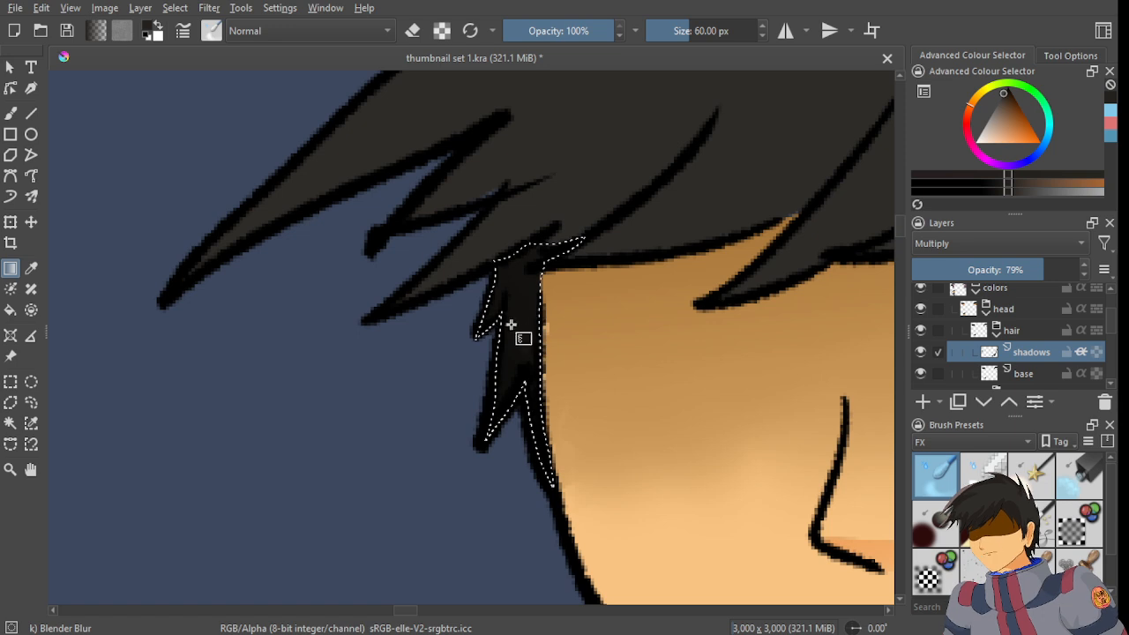
key("ctrl+z")
key("ctrl+z")
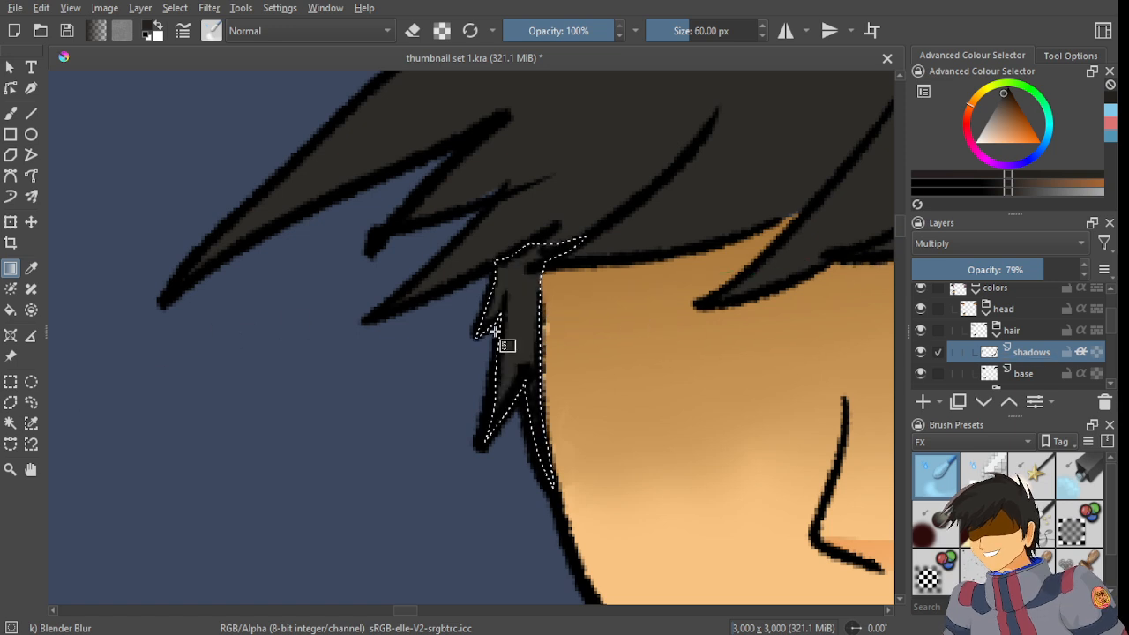
- Shade the selected side tufts with a dark gradient, clear the selection and return to the freehand selection tool
left_click_drag(509, 293, 746, 219)
left_click(33, 400)
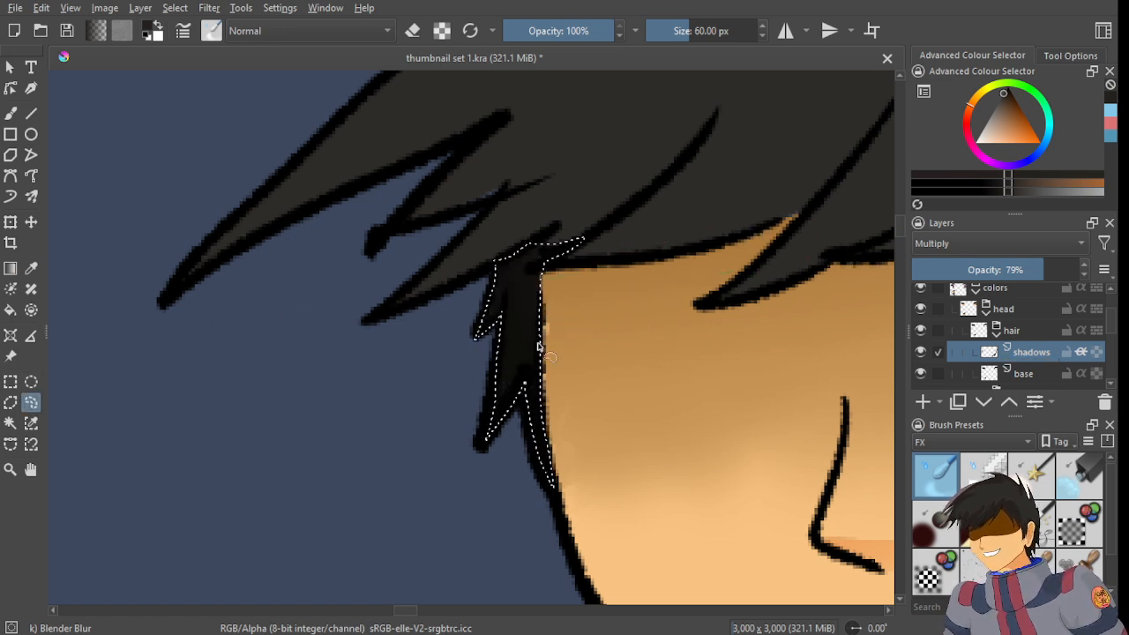
scroll(555, 332, "down", 2)
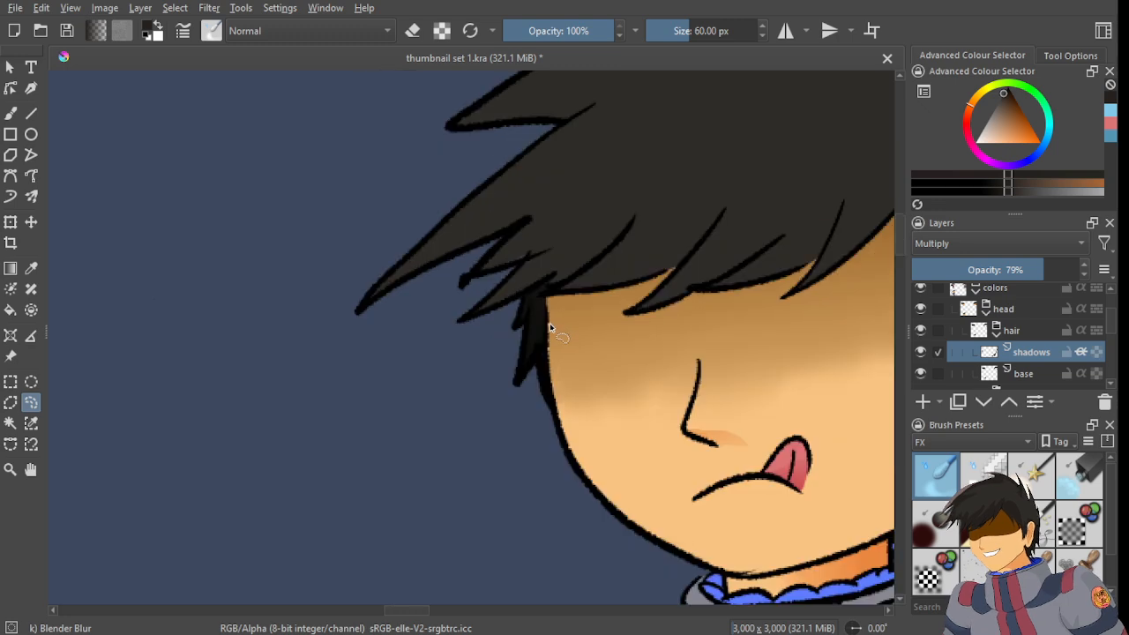
scroll(553, 315, "up", 2)
scroll(549, 315, "down", 1)
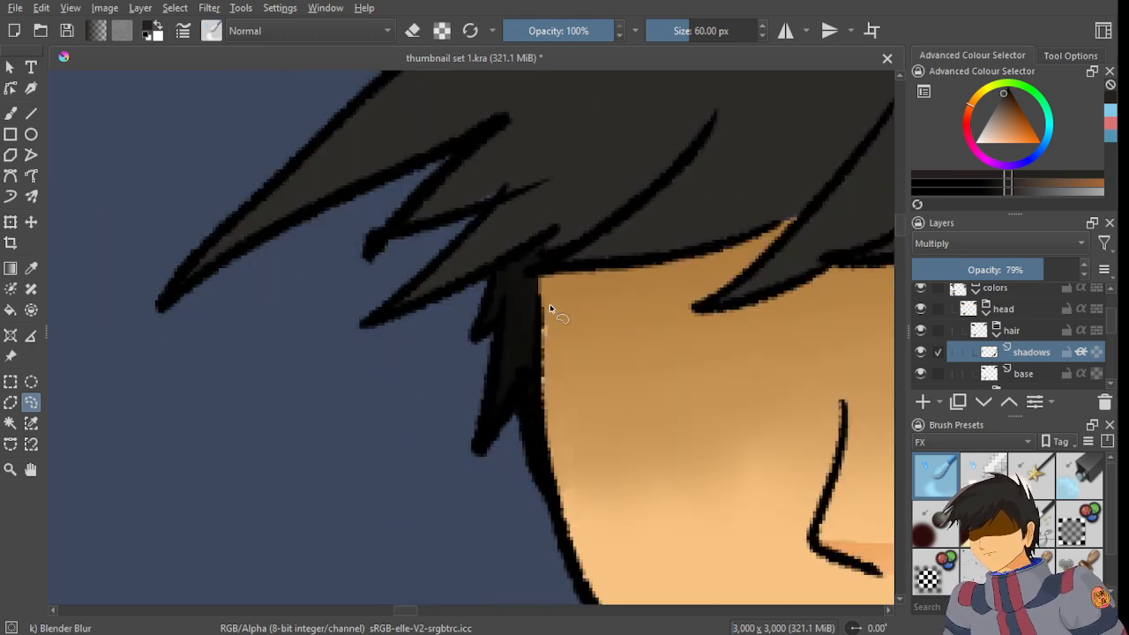
scroll(538, 314, "down", 2)
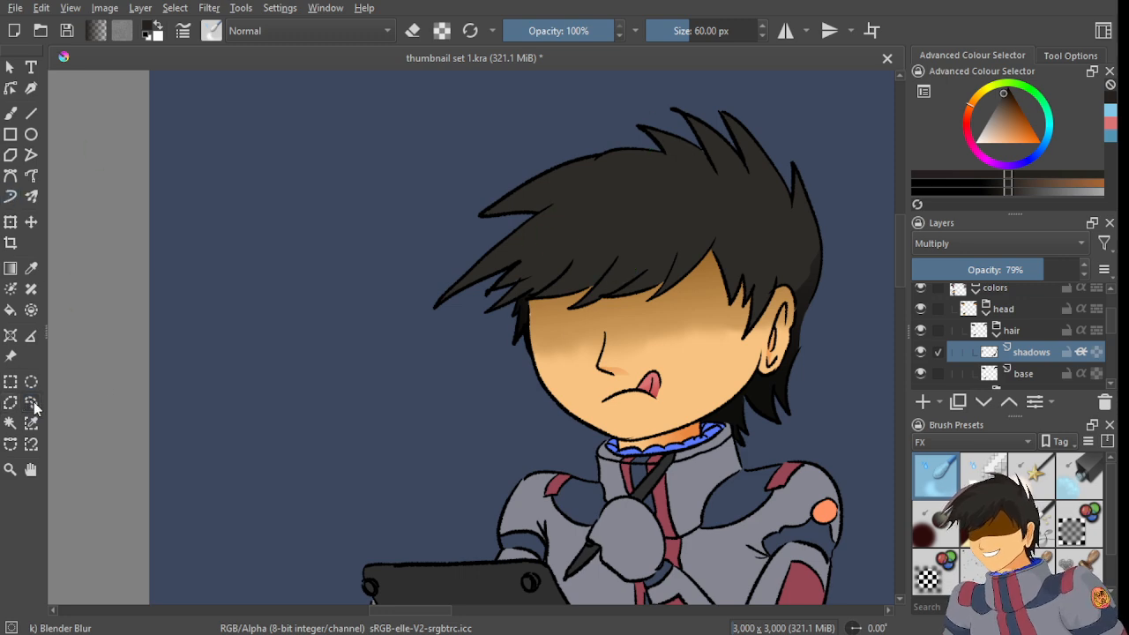
- Try outlining a jagged shadow shape above the ear with a freehand selection, and undo it
scroll(529, 323, "up", 1)
scroll(529, 322, "down", 3)
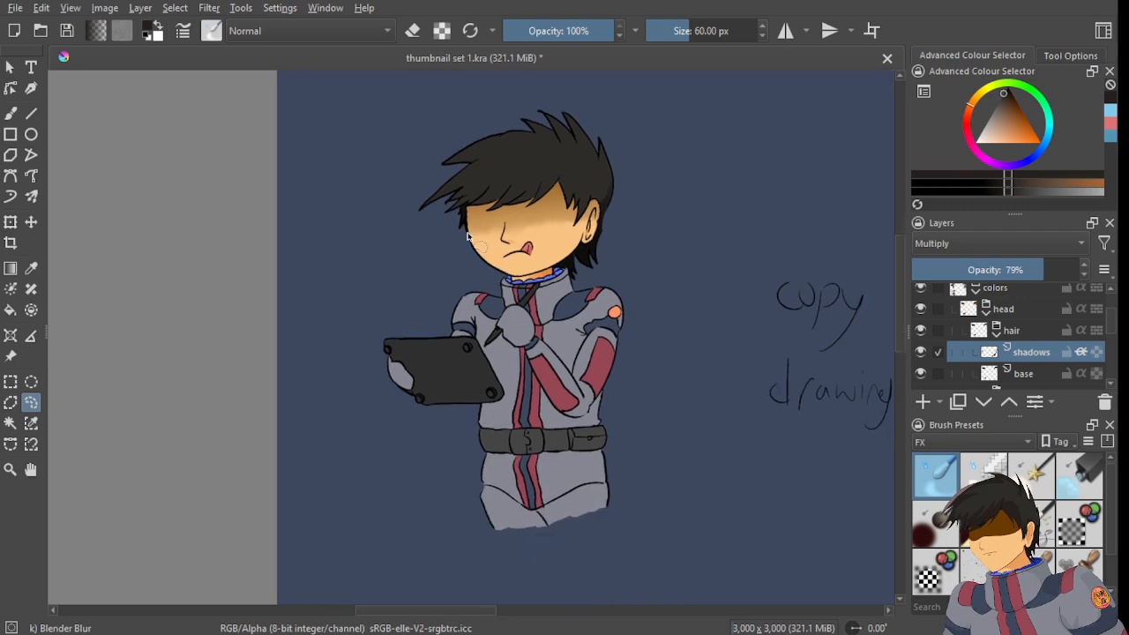
scroll(432, 241, "up", 3)
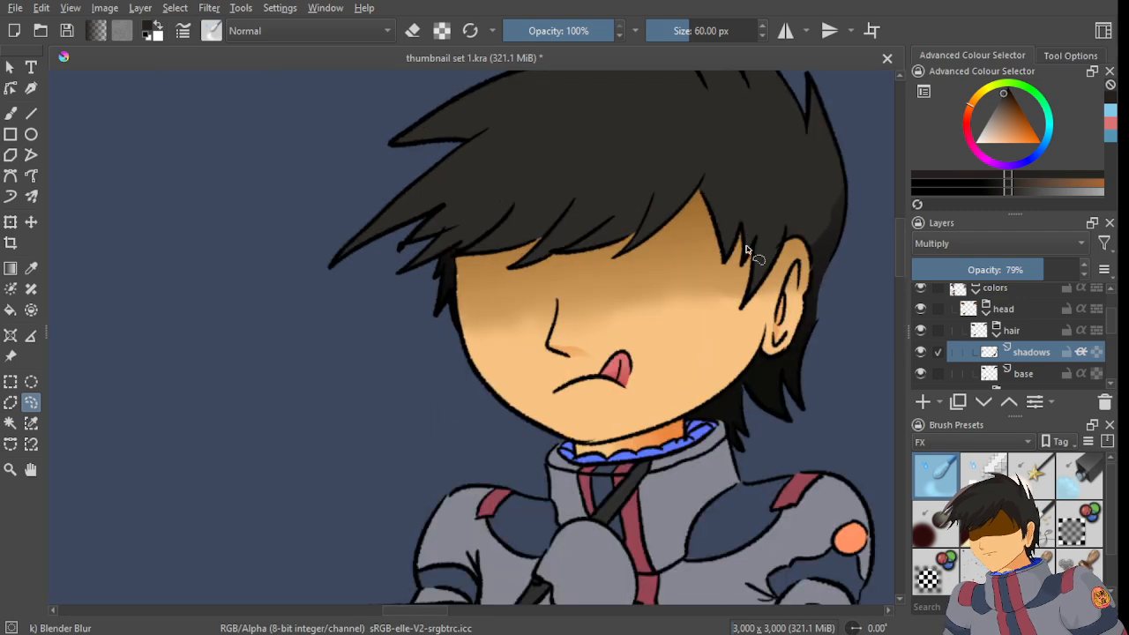
scroll(745, 250, "up", 5)
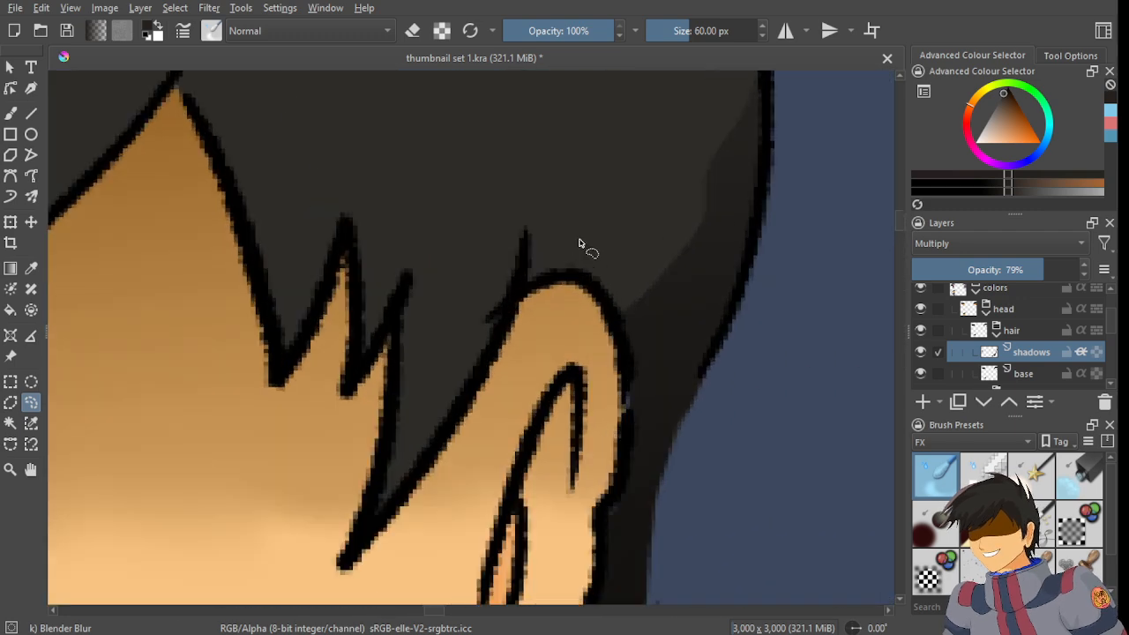
left_click_drag(561, 258, 520, 308)
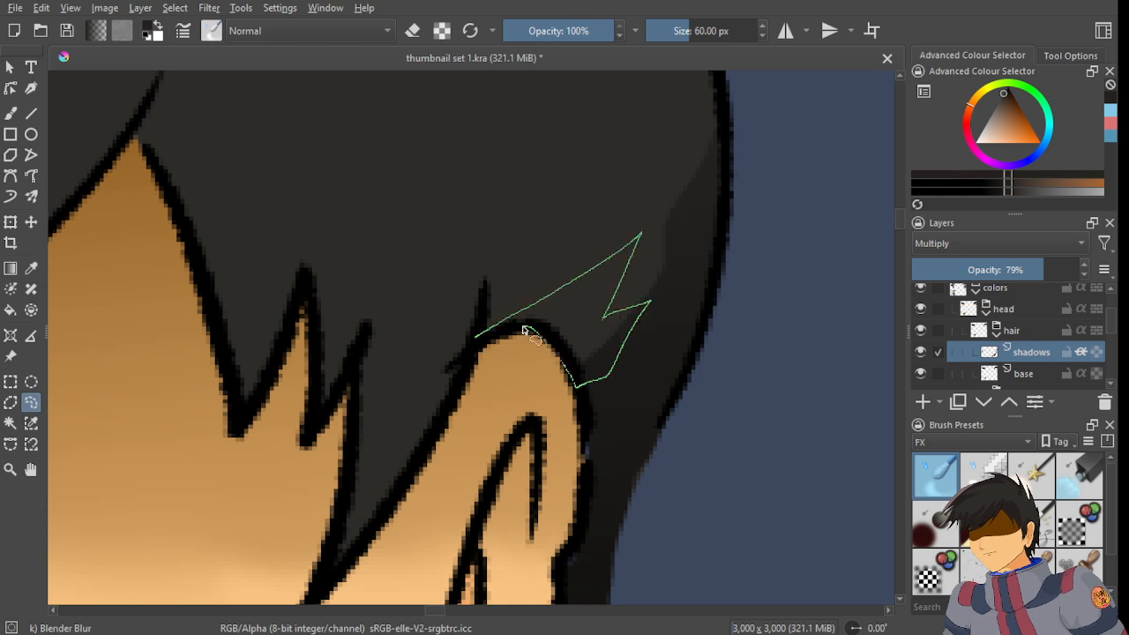
mouse_move(429, 427)
left_mouse_down()
mouse_move(420, 467)
mouse_move(550, 285)
left_mouse_up()
key("ctrl+z")
- Try one continuous freehand outline from spikes above the ear down to the tip of the lock beside it
left_click_drag(613, 206, 512, 273)
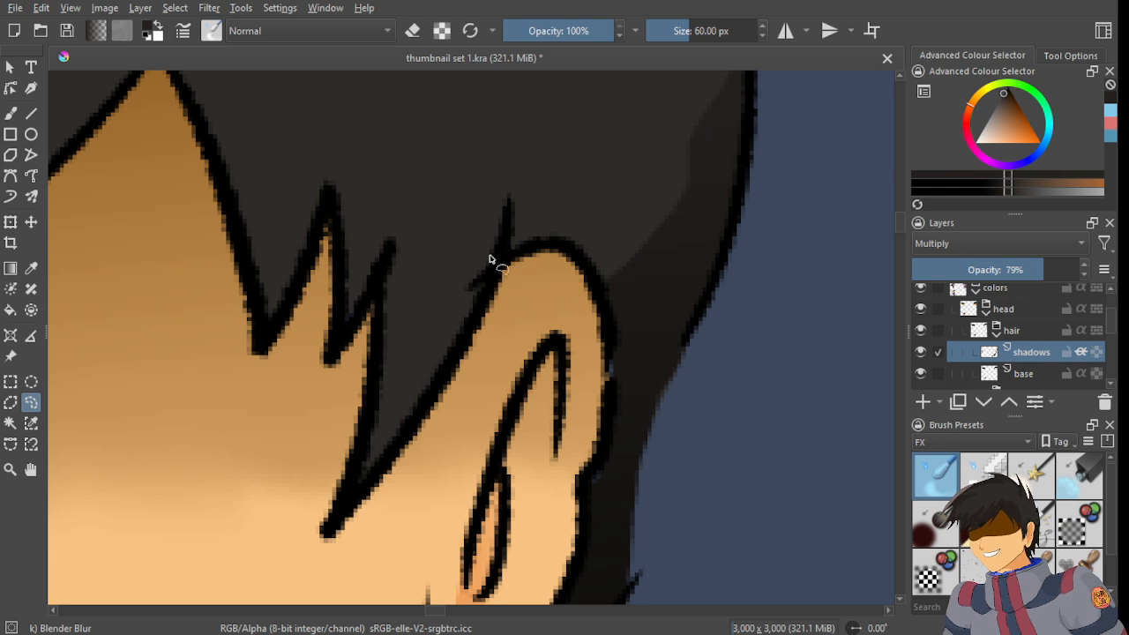
left_click_drag(701, 159, 485, 253)
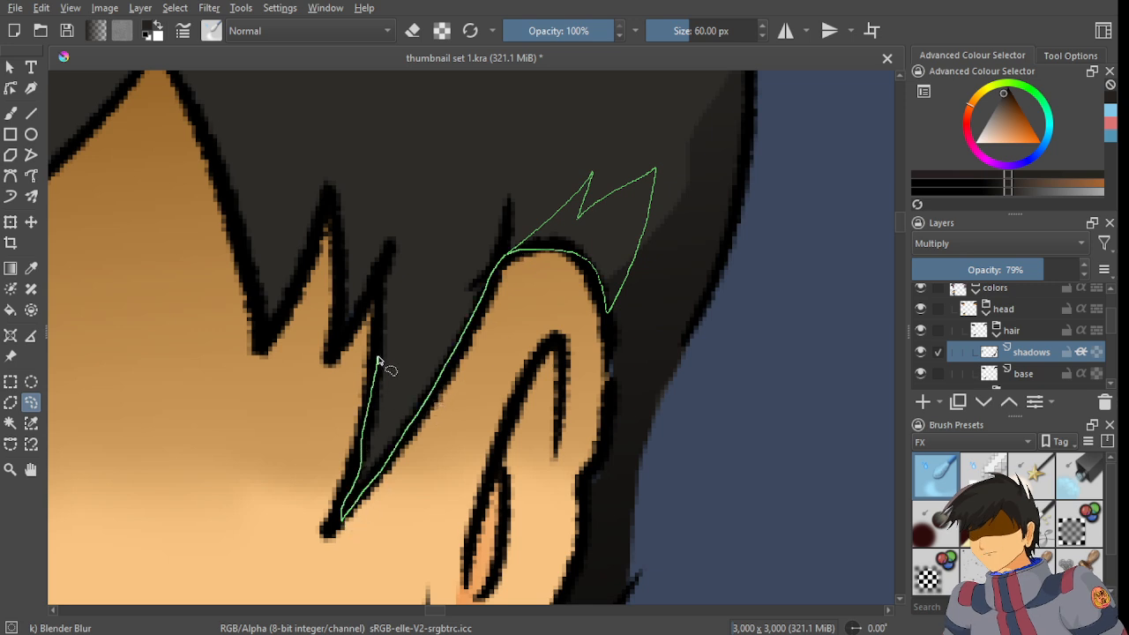
left_click_drag(384, 306, 385, 307)
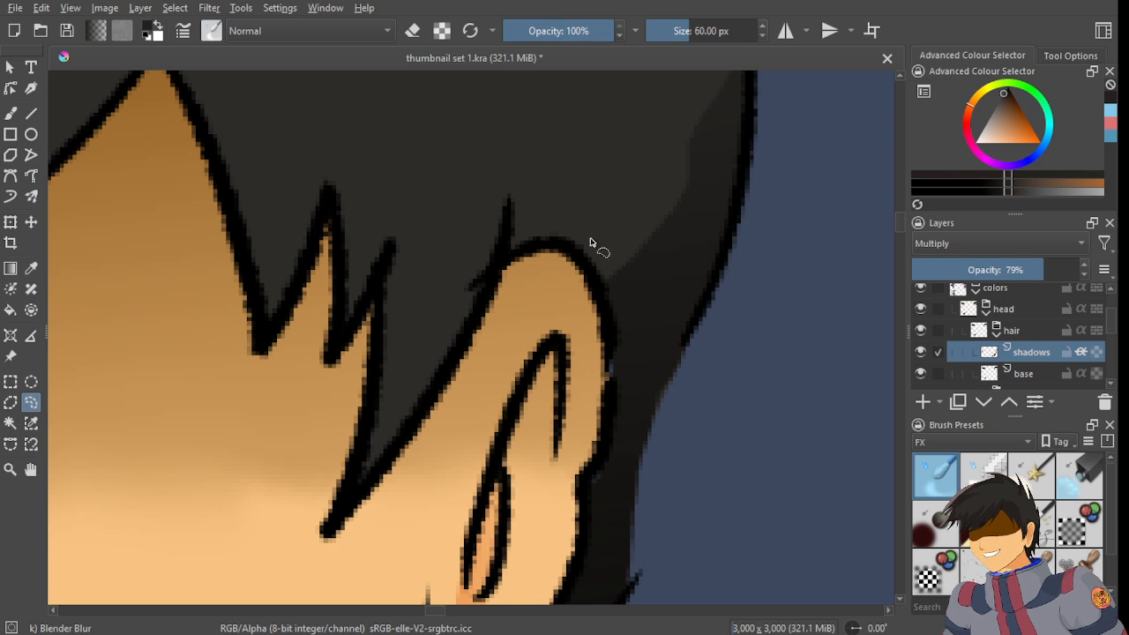
left_click_drag(558, 218, 445, 323)
- Outline a two-spiked shadow shape in the hair above the ear, closing it along the ear's top contour
scroll(441, 320, "up", 1)
scroll(389, 379, "up", 1)
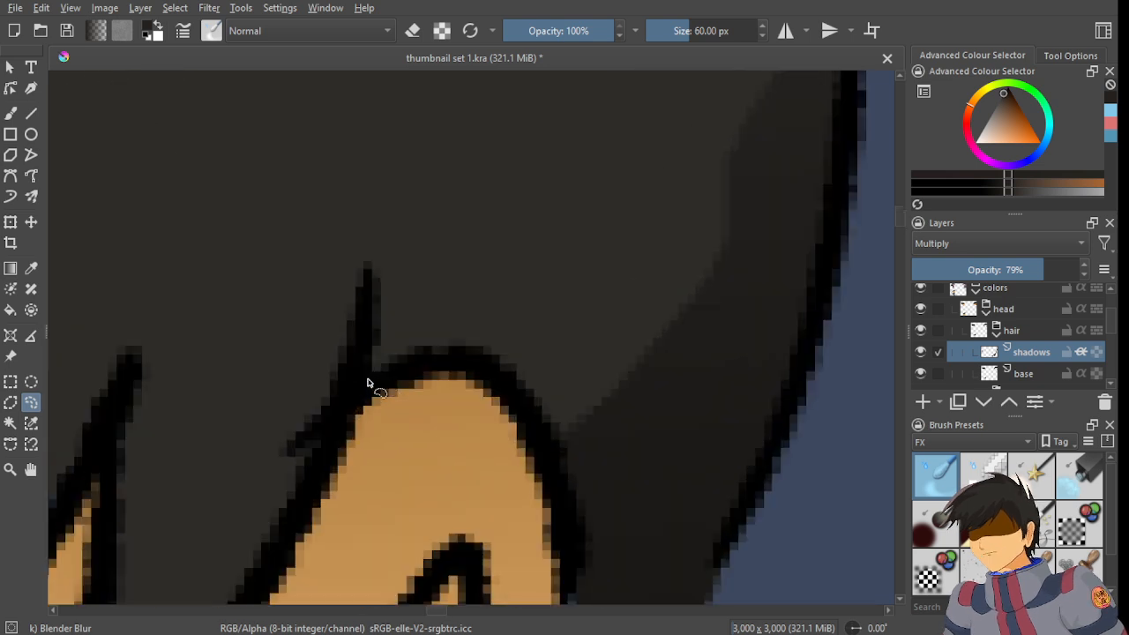
left_click_drag(524, 302, 657, 243)
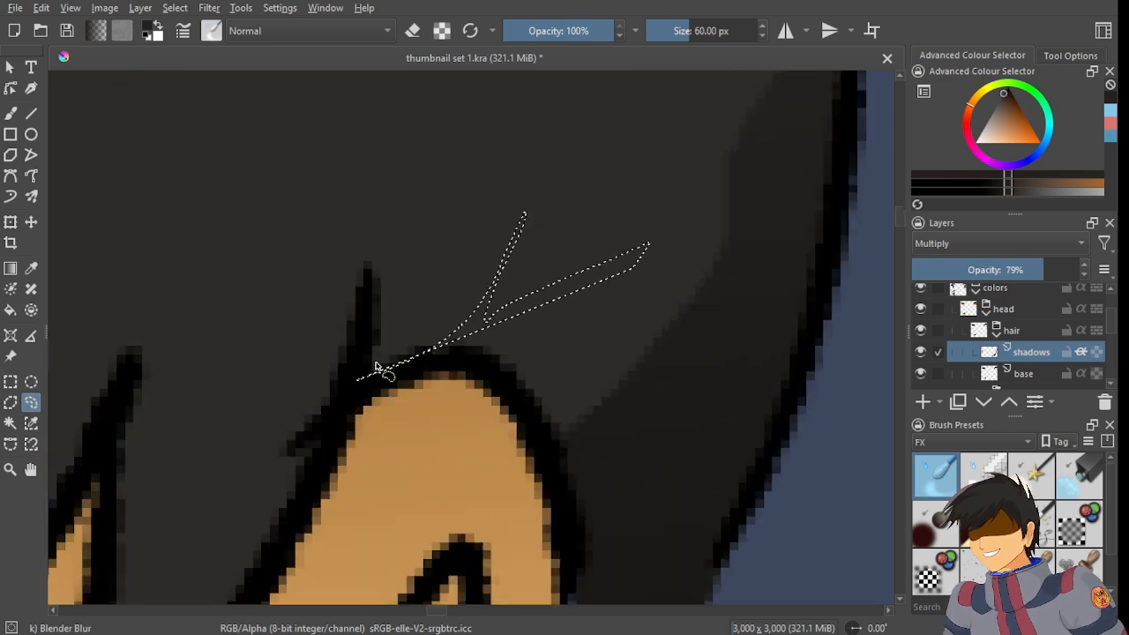
left_click_drag(356, 381, 535, 301)
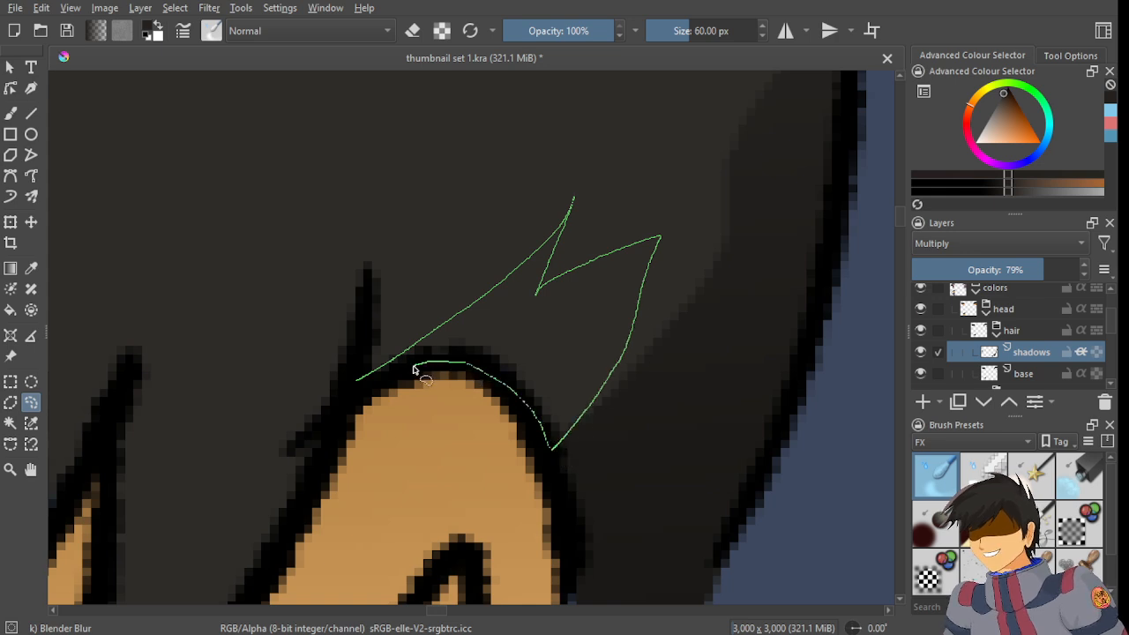
left_click_drag(364, 400, 362, 392)
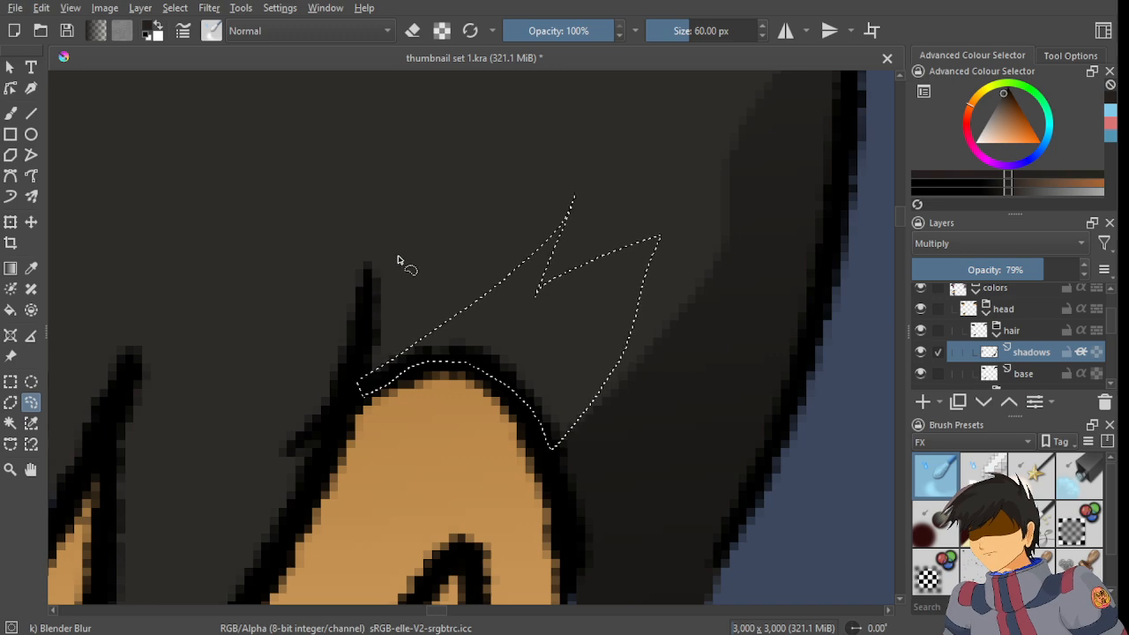
- Add a third spike to the hair shadow selection above the ear, on the side nearer the face
scroll(441, 327, "up", 2)
scroll(441, 316, "down", 2)
scroll(469, 341, "up", 2)
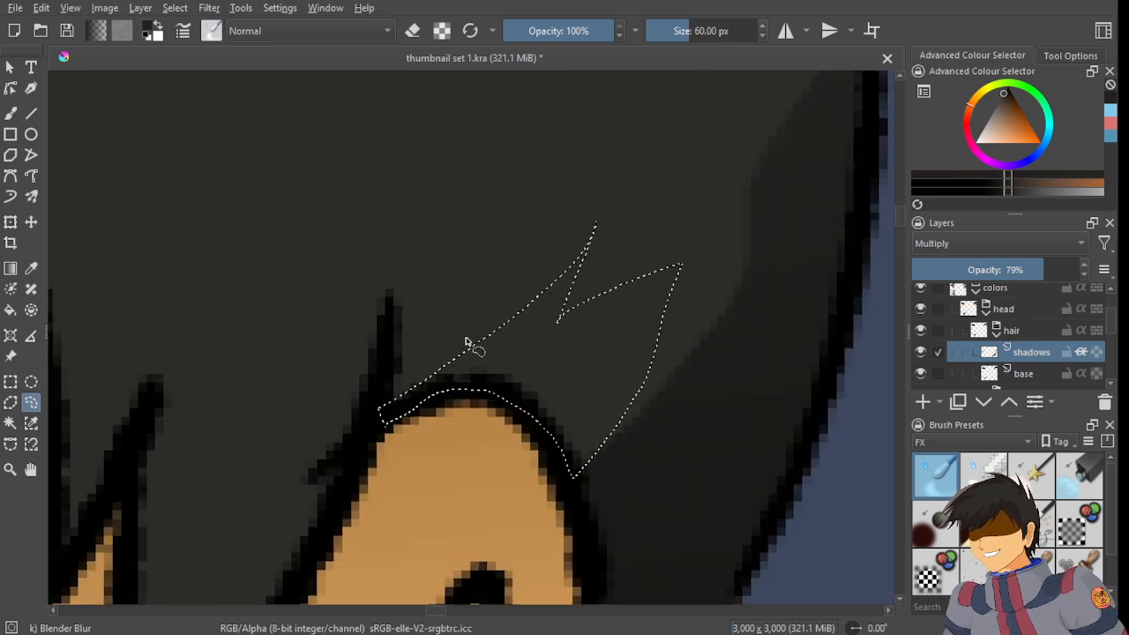
left_click_drag(531, 319, 358, 452)
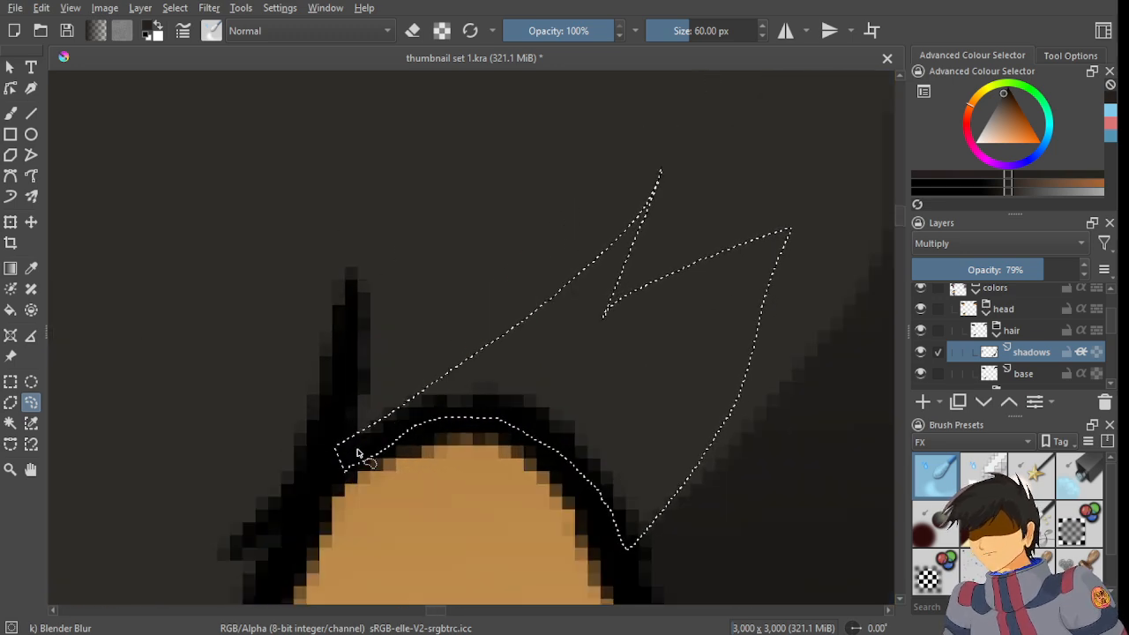
scroll(469, 331, "down", 5)
scroll(487, 312, "up", 3)
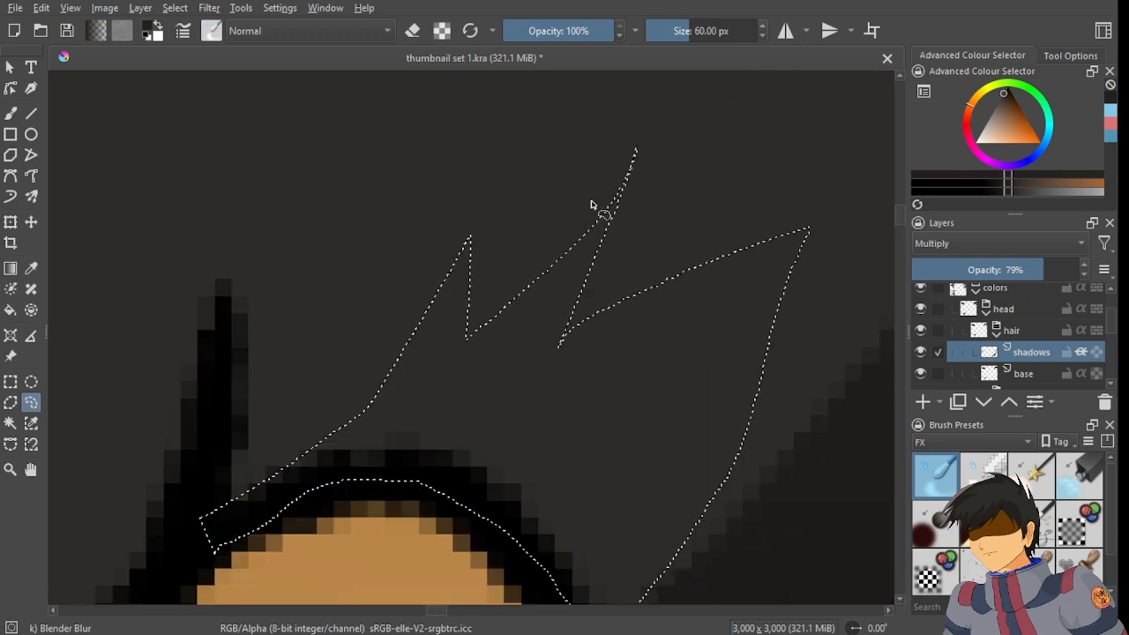
- Extend the hair shadow selection with a narrow strip along the ear's front edge down to the sideburn's tip
scroll(626, 189, "down", 4)
scroll(539, 282, "up", 1)
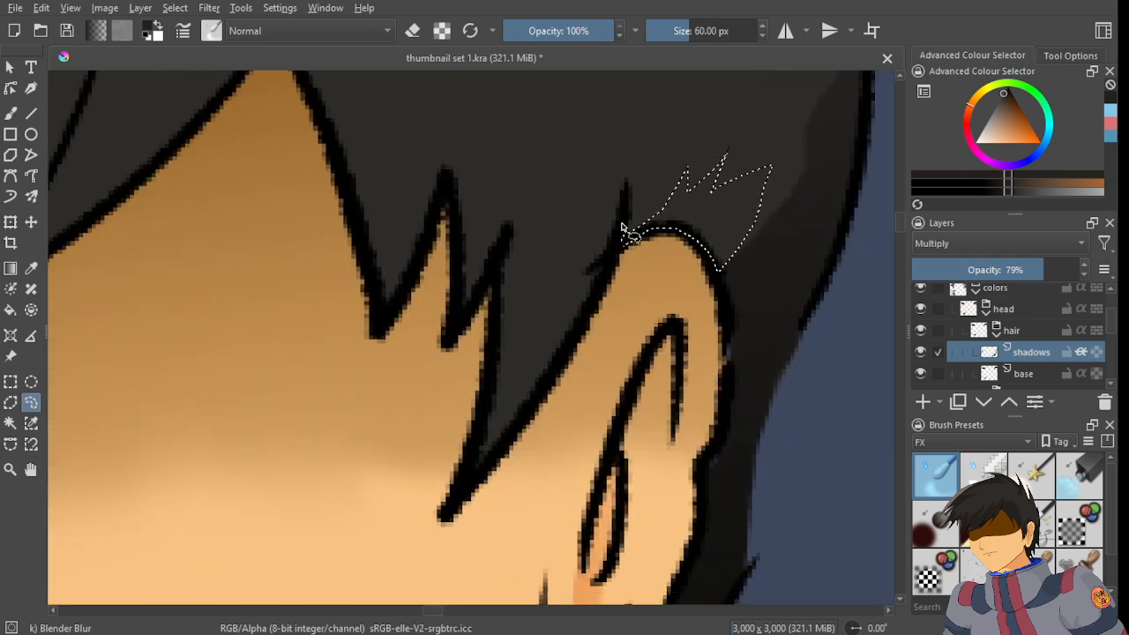
mouse_move(627, 229)
left_mouse_down()
mouse_move(561, 183)
mouse_move(644, 144)
mouse_move(464, 433)
mouse_move(540, 353)
mouse_move(628, 194)
mouse_move(688, 128)
left_mouse_up()
scroll(522, 379, "up", 1)
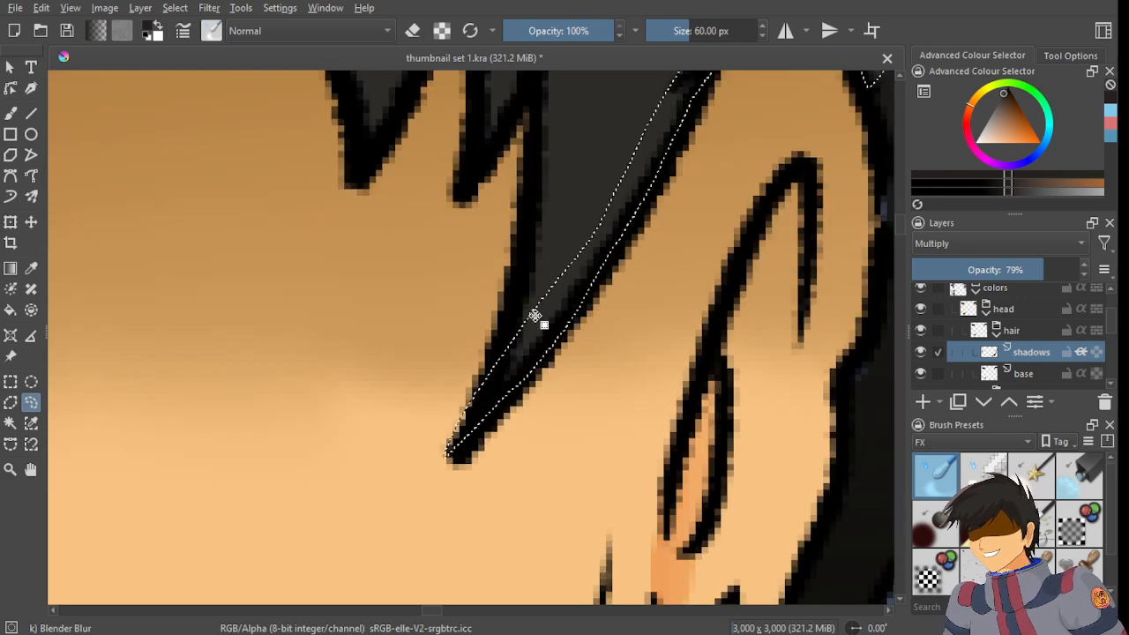
- Refine the selection strip's lower end at the sideburn's tip, trimming it to stay inside the black line art
mouse_move(527, 320)
left_mouse_down()
mouse_move(453, 449)
mouse_move(443, 413)
mouse_move(454, 419)
left_mouse_up()
scroll(476, 392, "up", 2)
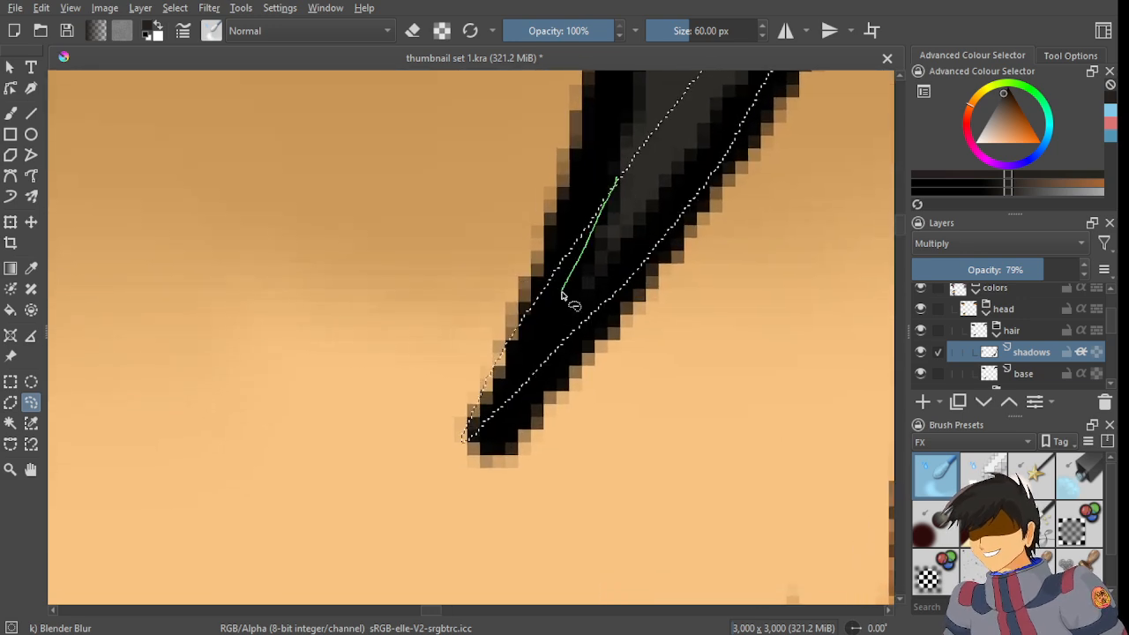
mouse_move(562, 296)
left_mouse_down()
mouse_move(411, 511)
mouse_move(535, 190)
left_mouse_up()
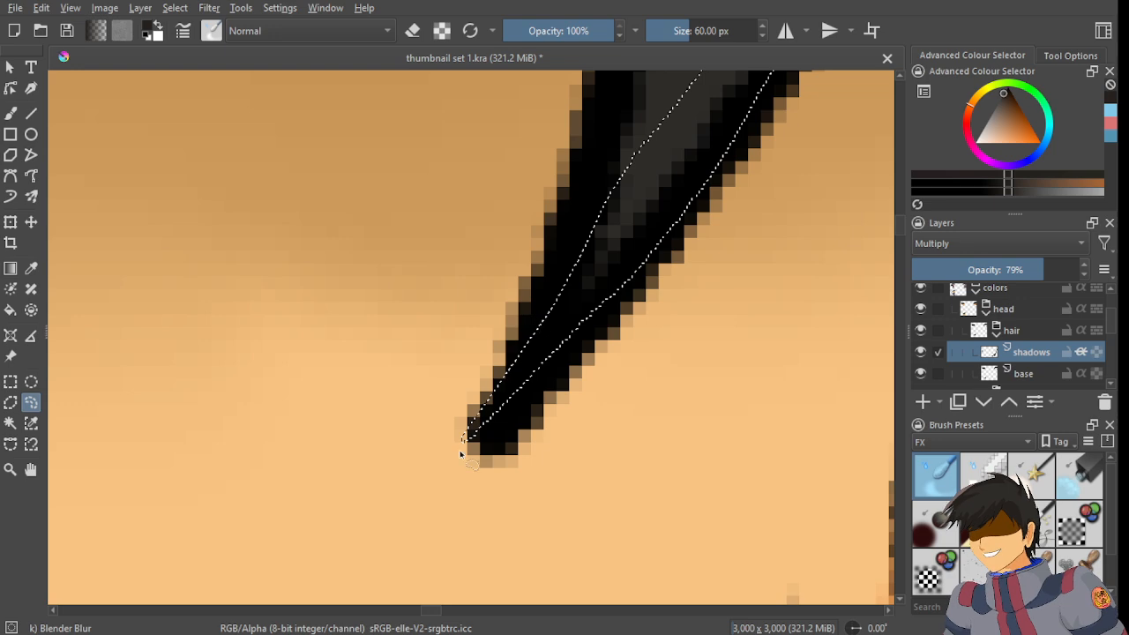
scroll(460, 454, "up", 1)
mouse_move(531, 323)
left_mouse_down()
mouse_move(465, 529)
mouse_move(483, 324)
left_mouse_up()
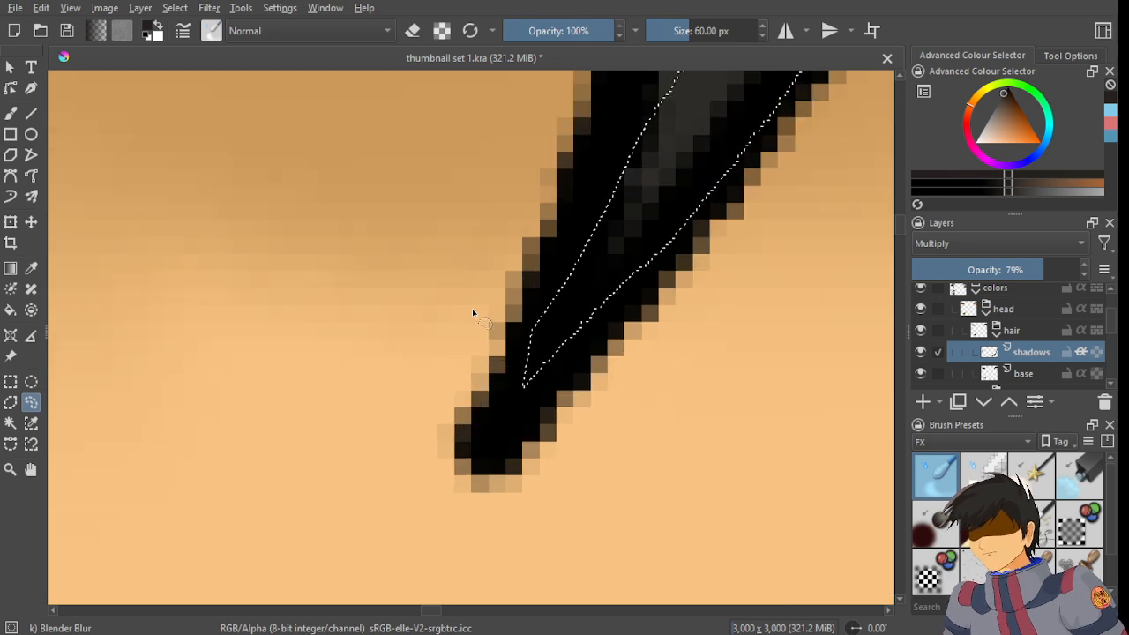
scroll(472, 313, "down", 2)
scroll(415, 388, "down", 2)
scroll(467, 326, "down", 1)
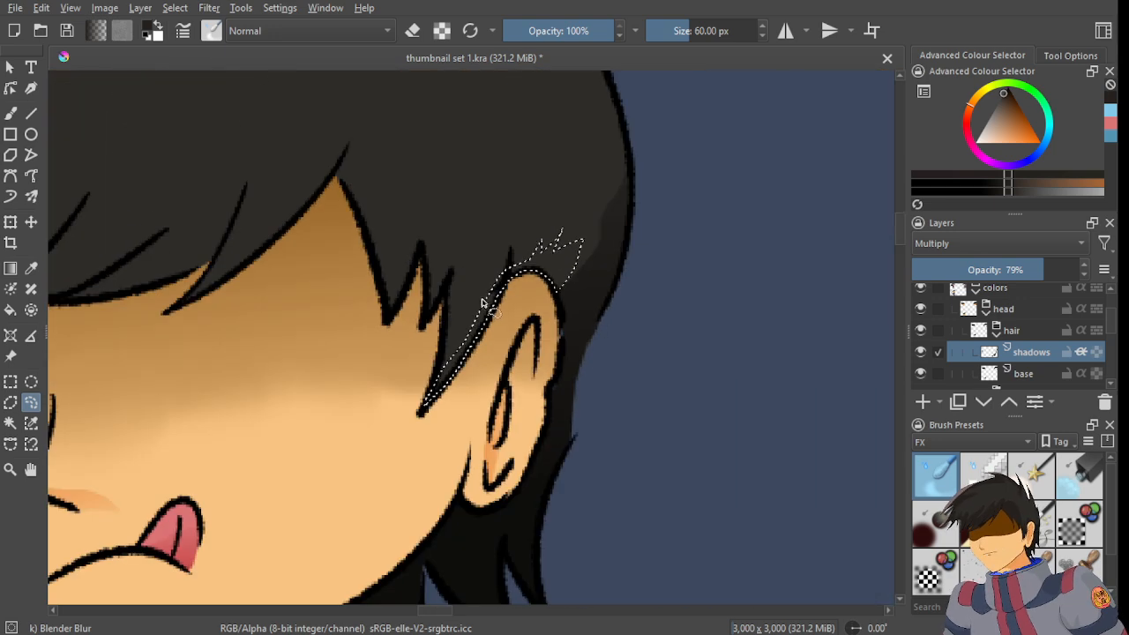
- Extend the freehand selection above the ear to include another hair spike at the ear's upper front
scroll(517, 298, "down", 1)
scroll(600, 238, "up", 4)
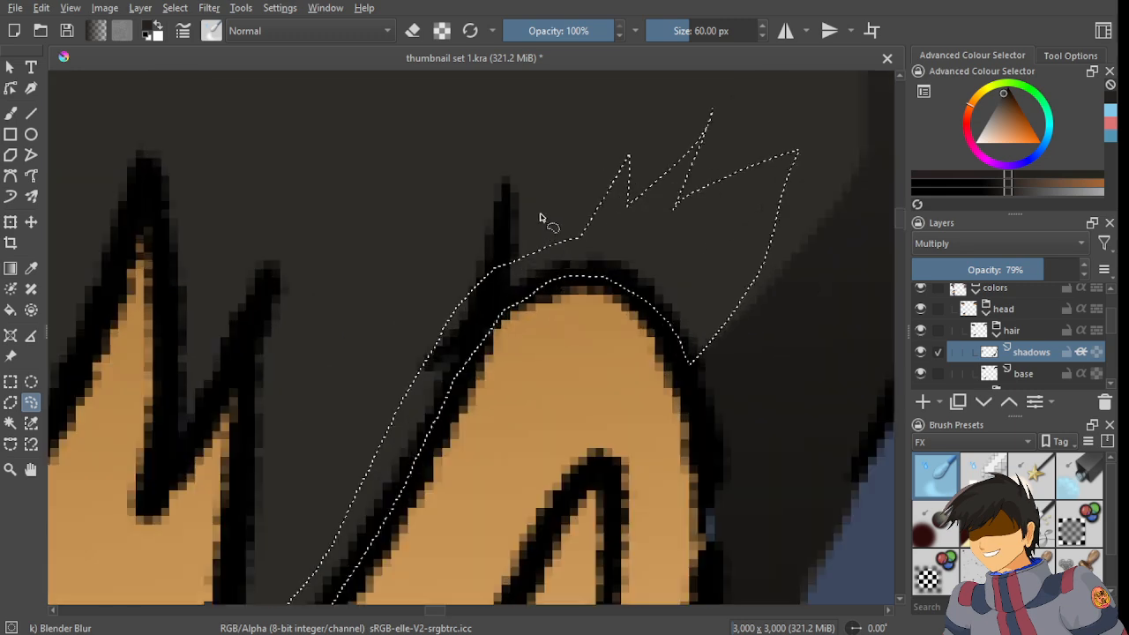
scroll(575, 239, "up", 1)
mouse_move(580, 242)
left_mouse_down()
mouse_move(542, 227)
mouse_move(479, 159)
mouse_move(448, 361)
mouse_move(433, 370)
left_mouse_up()
scroll(374, 397, "down", 5)
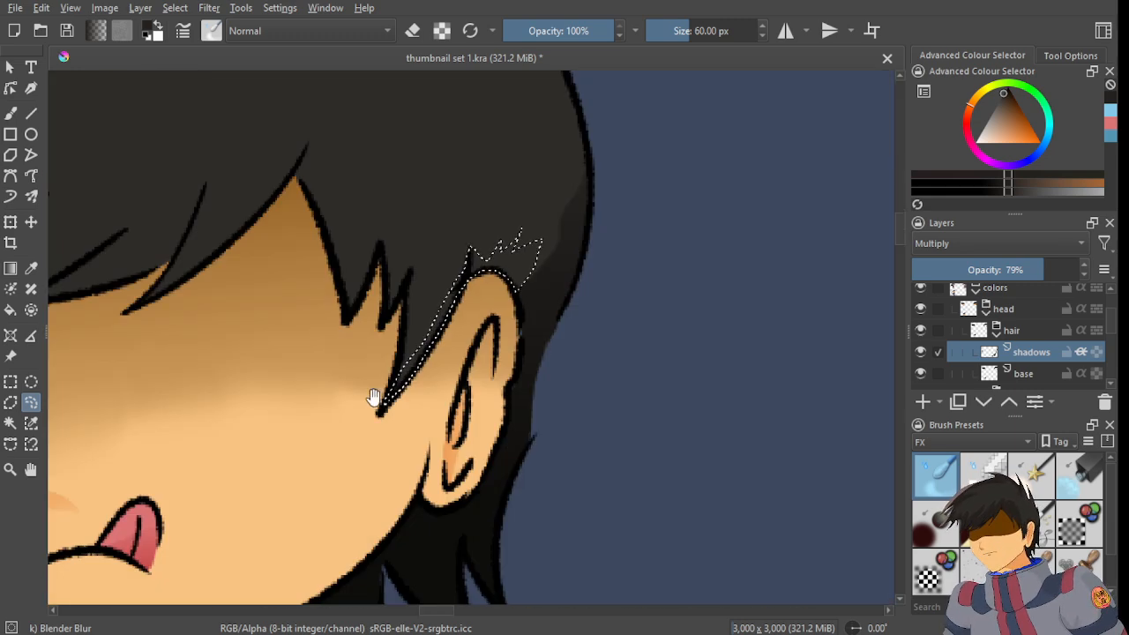
- Fill the selected hair area around the ear with a gradient running upward from the strand's tip on the shadows layer, and deselect
left_click_drag(374, 397, 436, 335)
key("g")
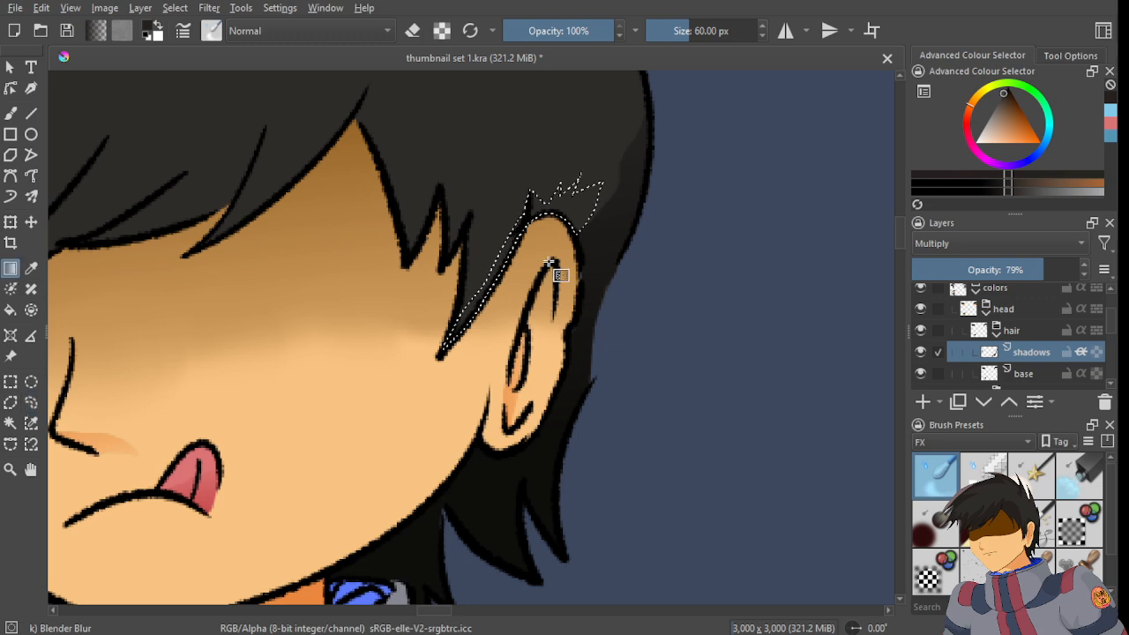
scroll(549, 255, "up", 1)
left_click_drag(523, 211, 514, 340)
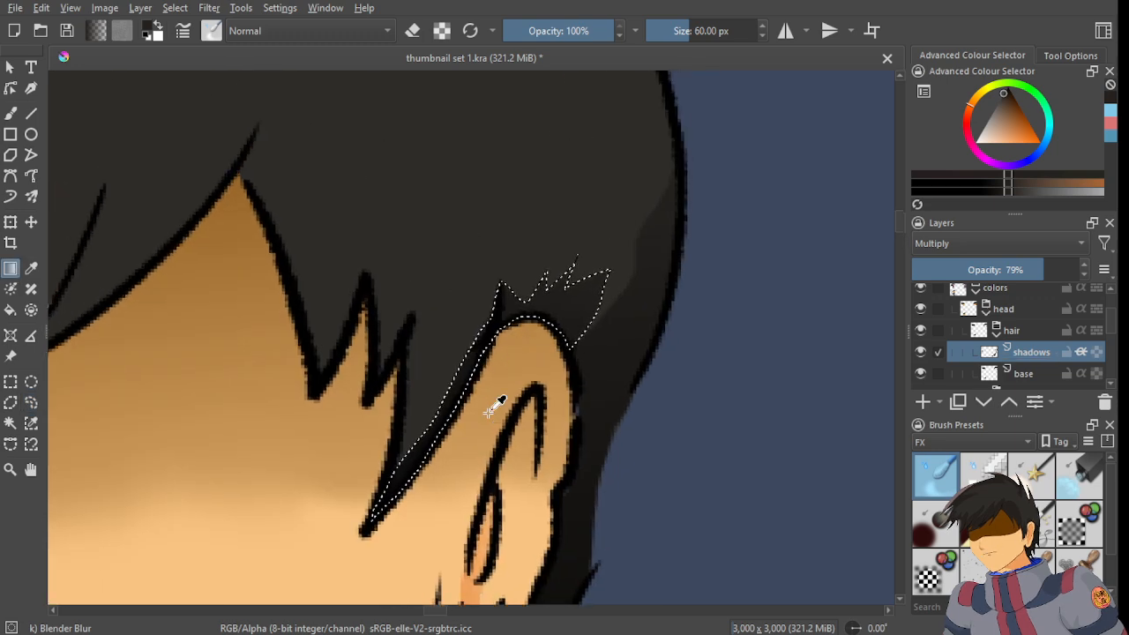
key("ctrl+z")
left_click_drag(499, 403, 464, 55)
key("ctrl+z")
left_click_drag(467, 557, 589, 136)
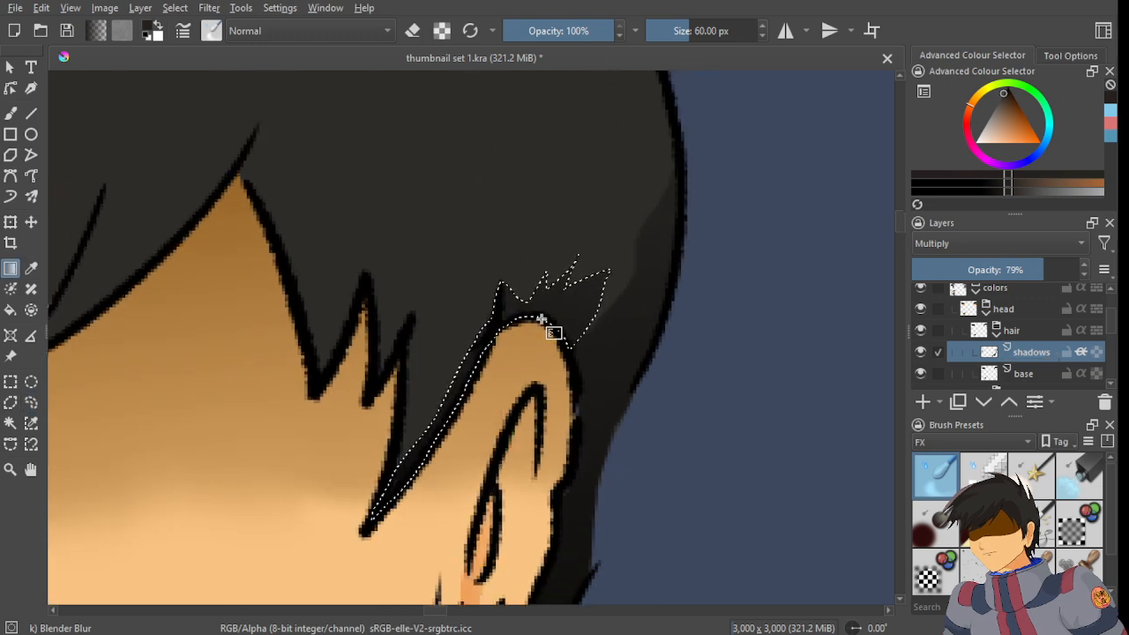
left_click(31, 423)
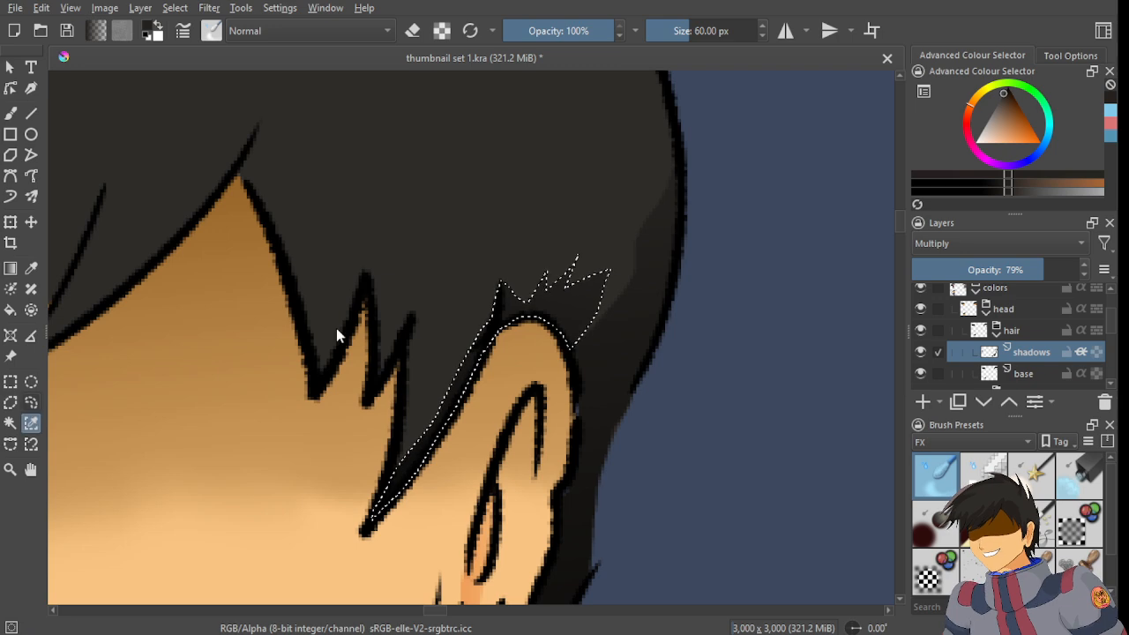
left_click(447, 288)
- Examine the new hair shadow around the ear both up close and against the whole figure
scroll(448, 296, "down", 2)
mouse_move(402, 339)
left_mouse_down()
mouse_move(516, 369)
mouse_move(564, 297)
left_mouse_up()
scroll(516, 369, "up", 1)
scroll(570, 360, "up", 3)
scroll(563, 377, "down", 3)
scroll(572, 273, "up", 2)
scroll(516, 290, "down", 2)
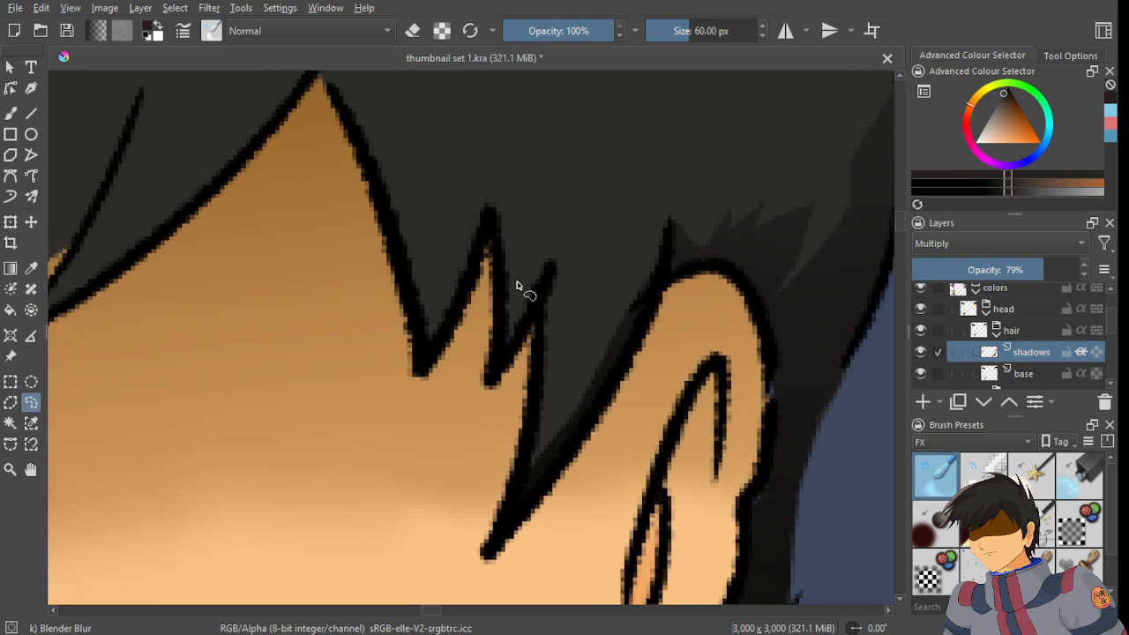
scroll(513, 344, "down", 2)
scroll(497, 326, "up", 2)
scroll(552, 284, "down", 5)
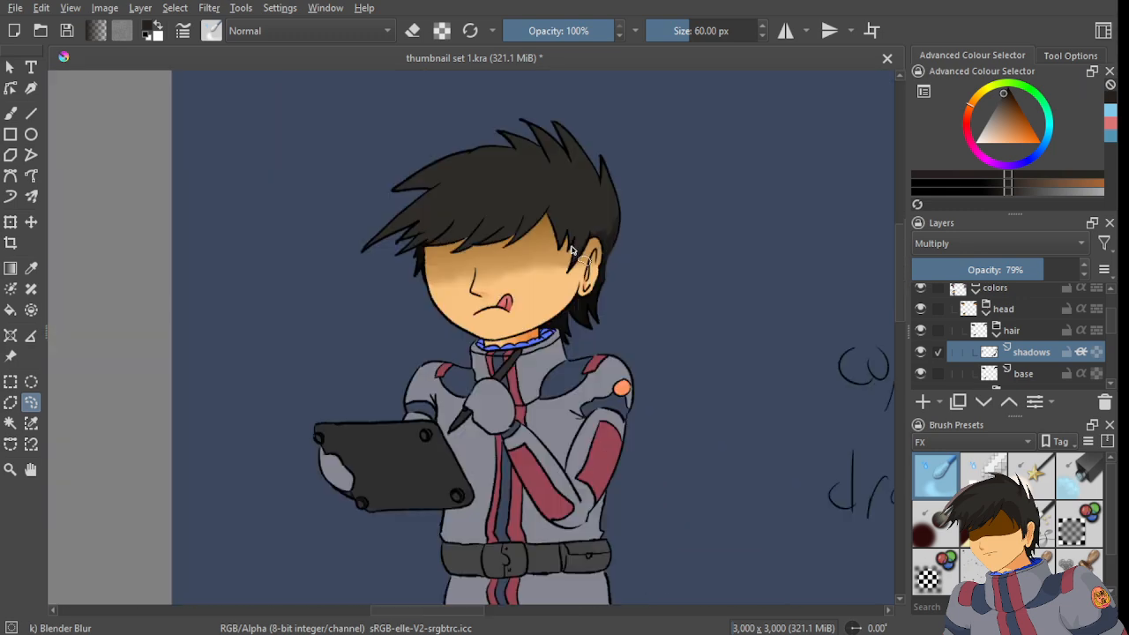
scroll(271, 333, "up", 3)
scroll(267, 331, "down", 2)
left_click_drag(538, 335, 292, 345)
scroll(540, 172, "up", 5)
scroll(609, 219, "up", 5)
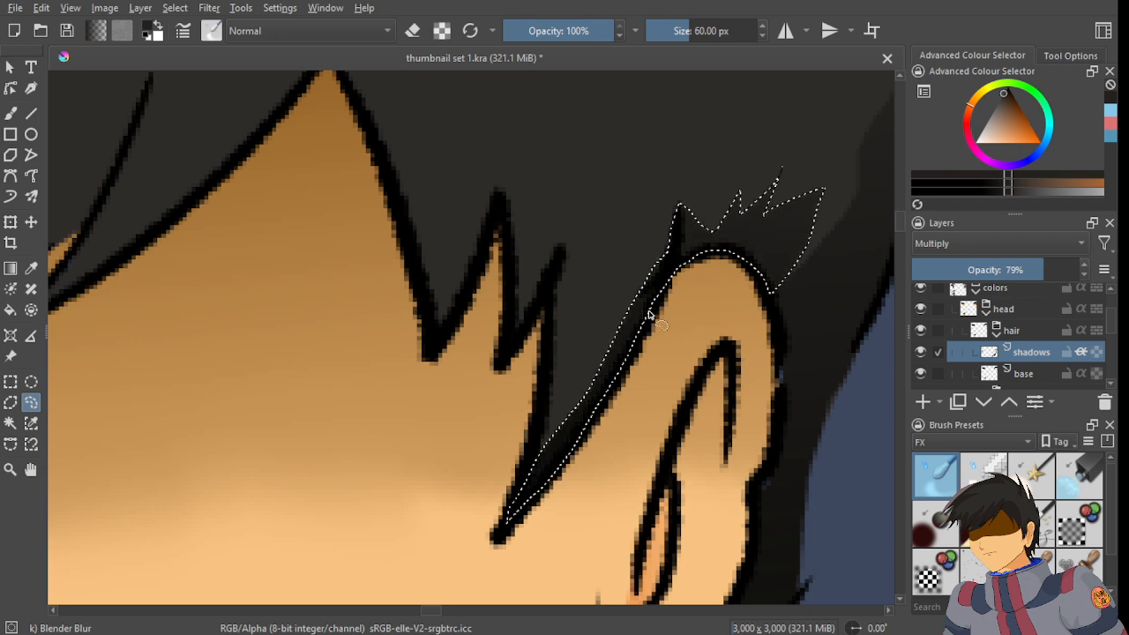
- Clear the selection and erase the thin shadow along the strand in front of the ear with the Eraser Small preset
left_click(659, 380)
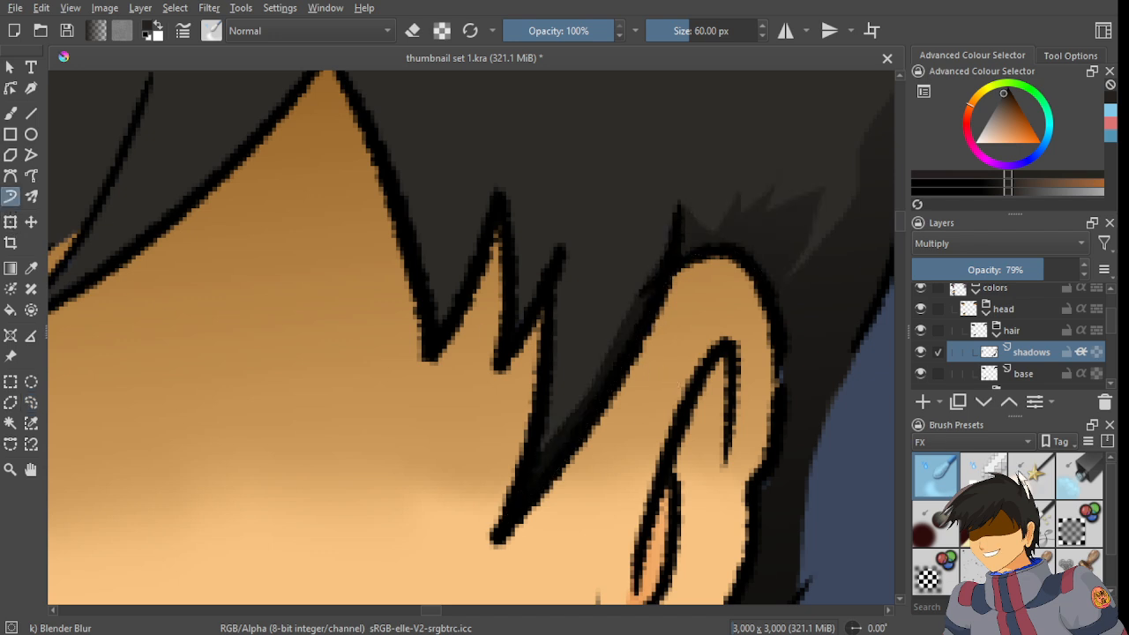
left_click(971, 441)
left_click(970, 425)
left_click(984, 477)
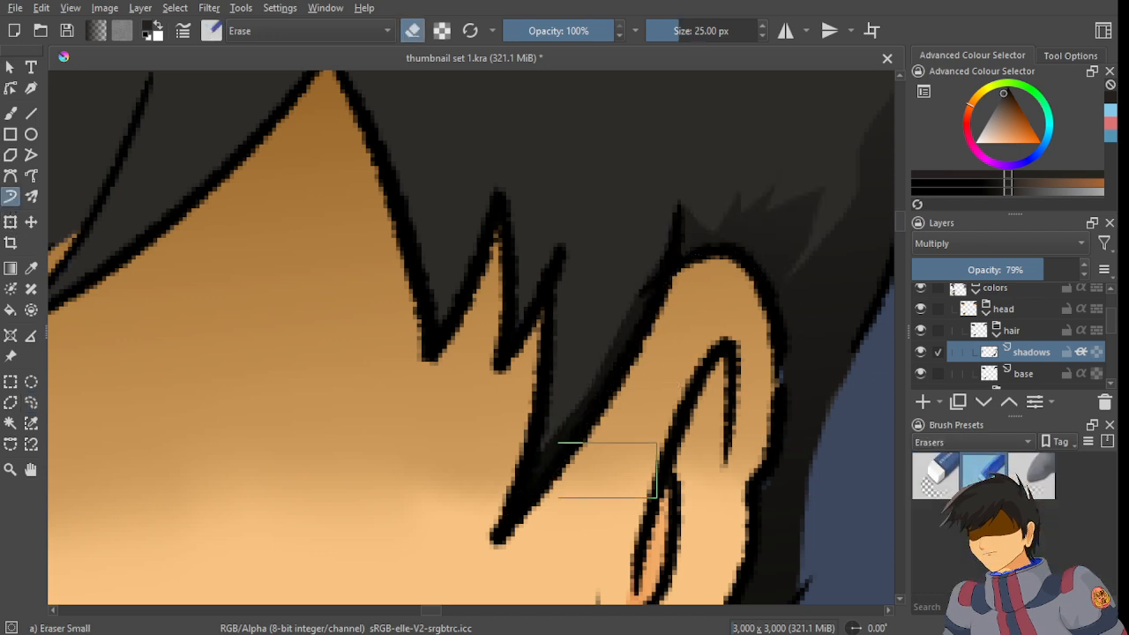
mouse_move(609, 251)
left_mouse_down()
mouse_move(553, 414)
mouse_move(466, 525)
left_mouse_up()
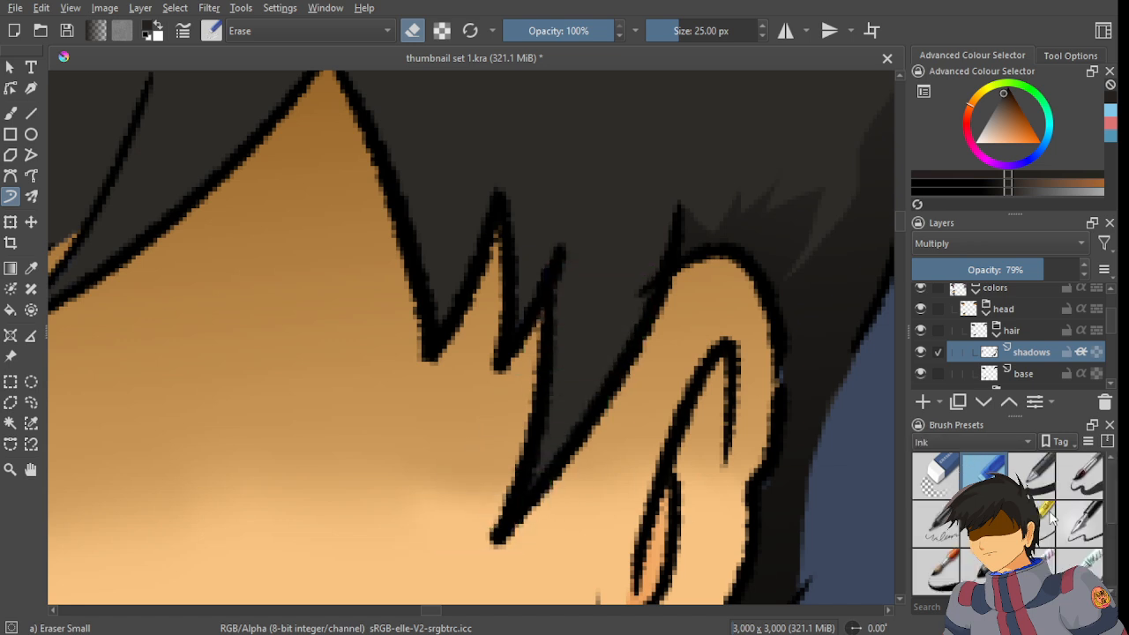
- Switch back to the Blender Blur preset from the FX brushes and save the document
scroll(977, 441, "down", 1)
left_click(926, 468)
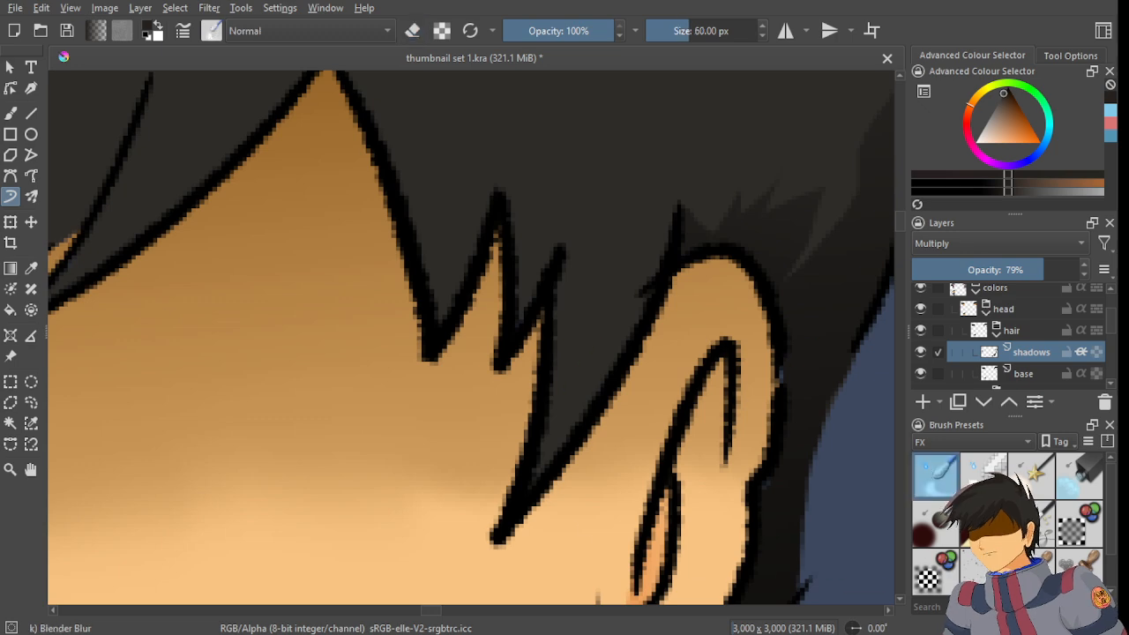
scroll(521, 349, "down", 5)
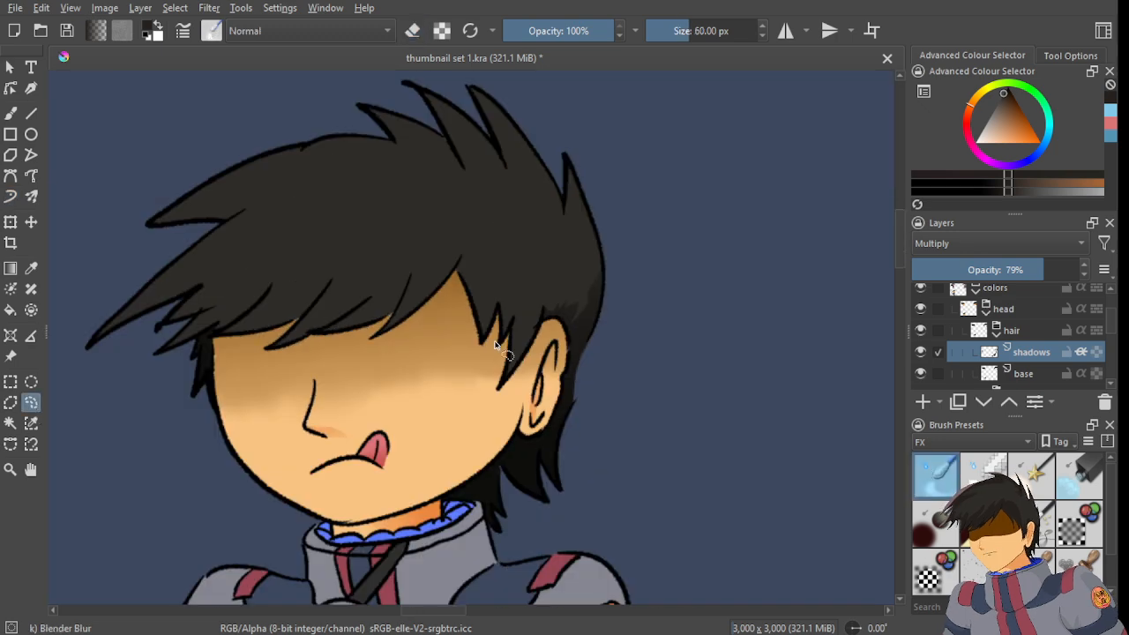
key("ctrl+s")
- Compare the hair shading of the tablet-holding figure with the other characters on the canvas
scroll(404, 277, "down", 4)
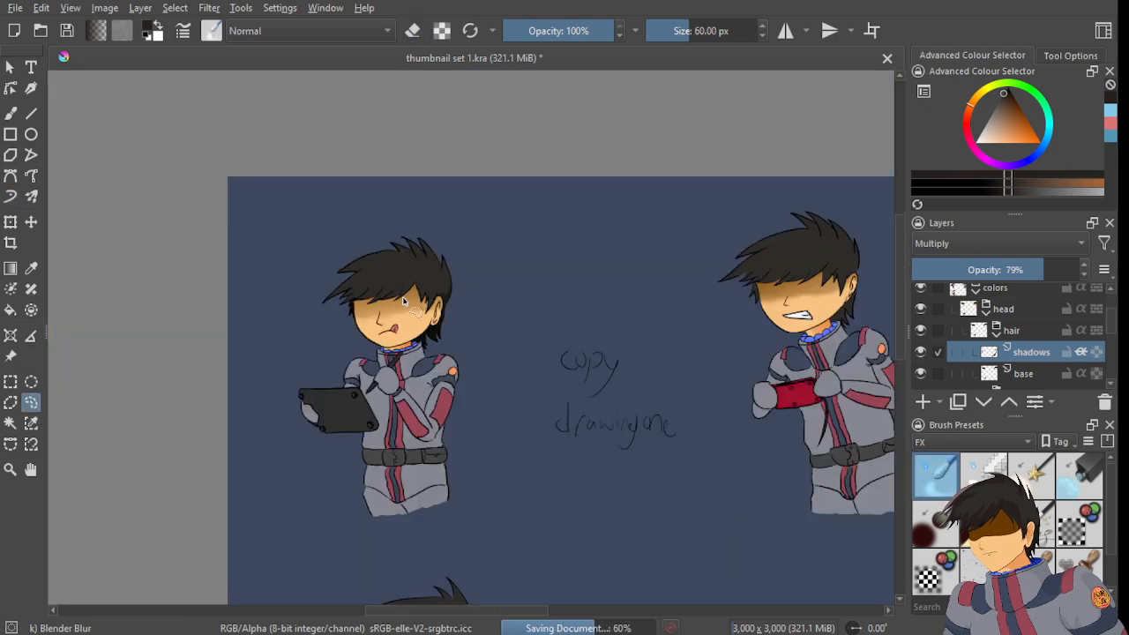
left_click_drag(362, 314, 388, 307)
scroll(409, 303, "down", 2)
scroll(411, 304, "up", 2)
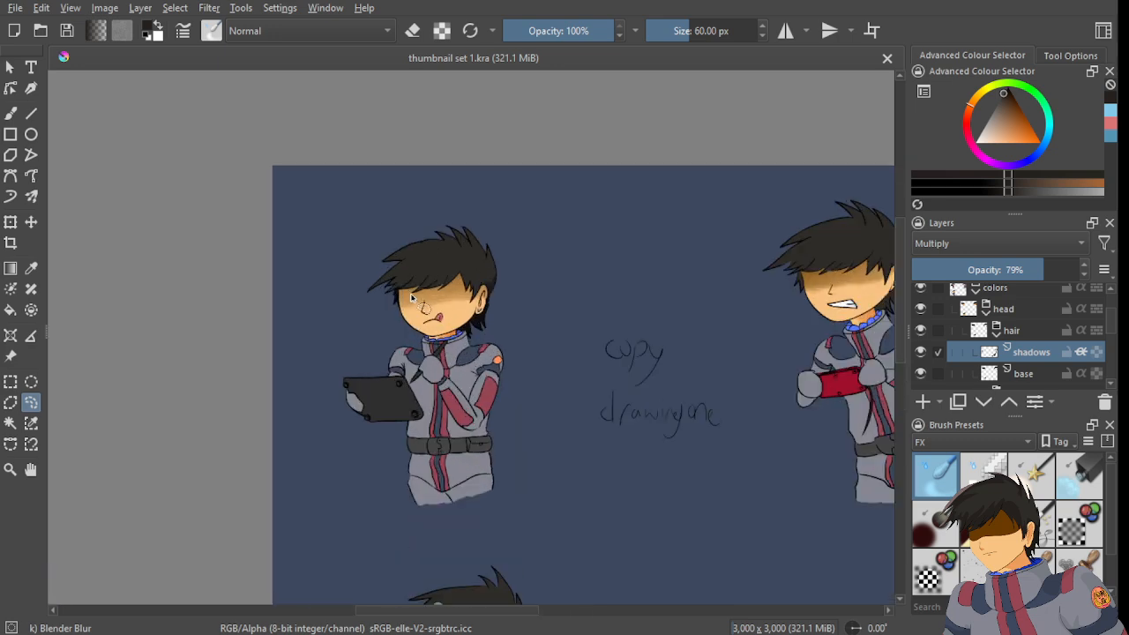
left_click_drag(771, 304, 666, 308)
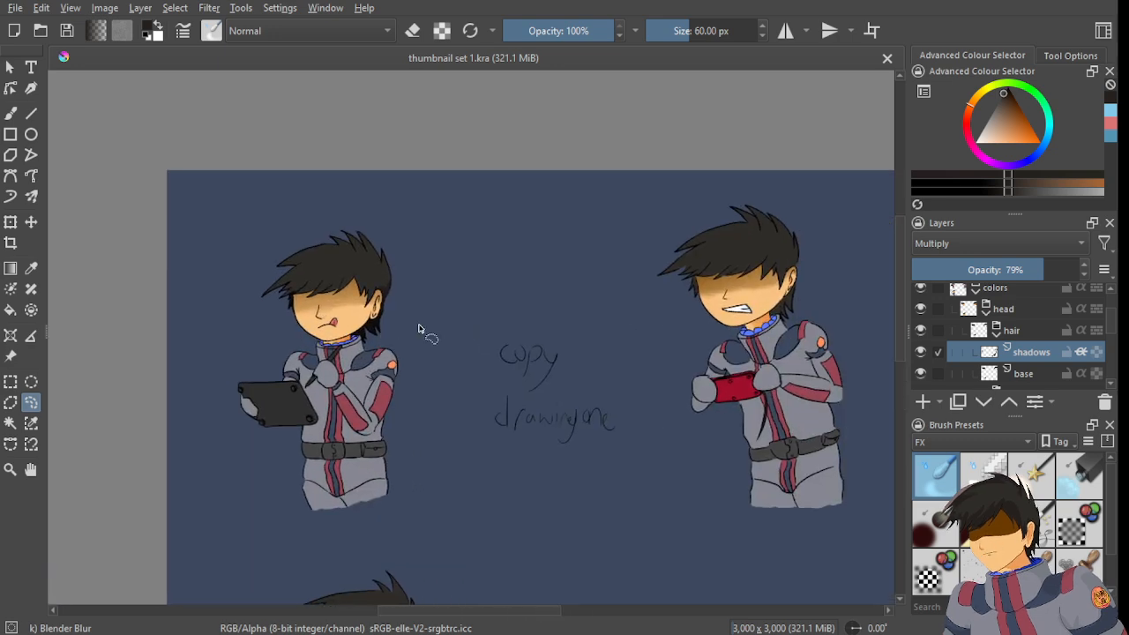
scroll(331, 308, "up", 3)
scroll(346, 305, "down", 4)
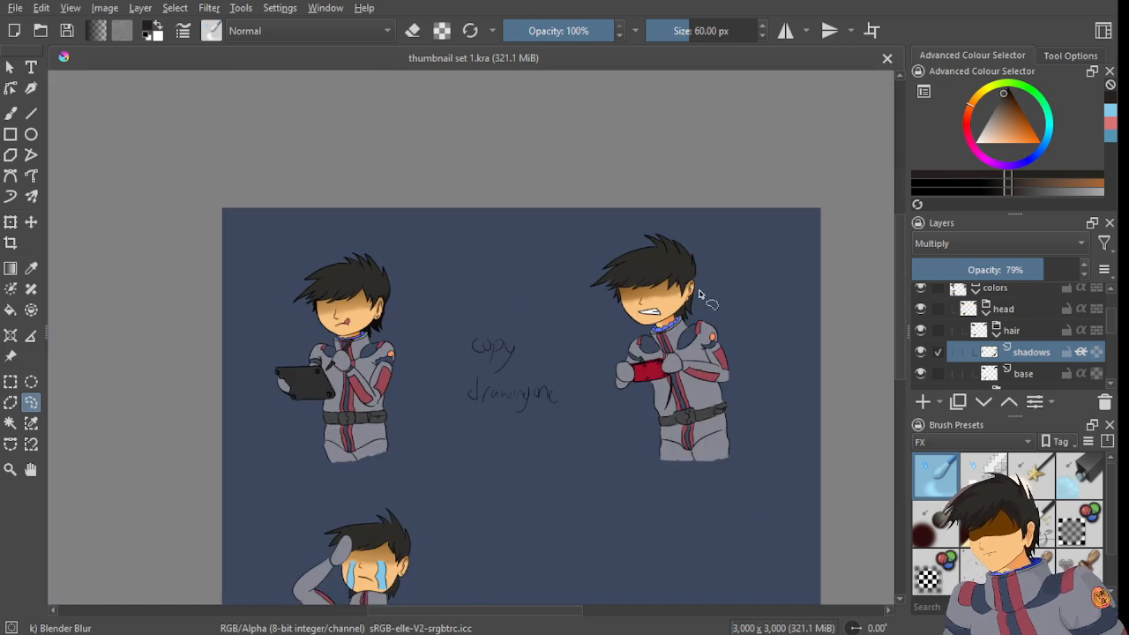
scroll(699, 294, "up", 4)
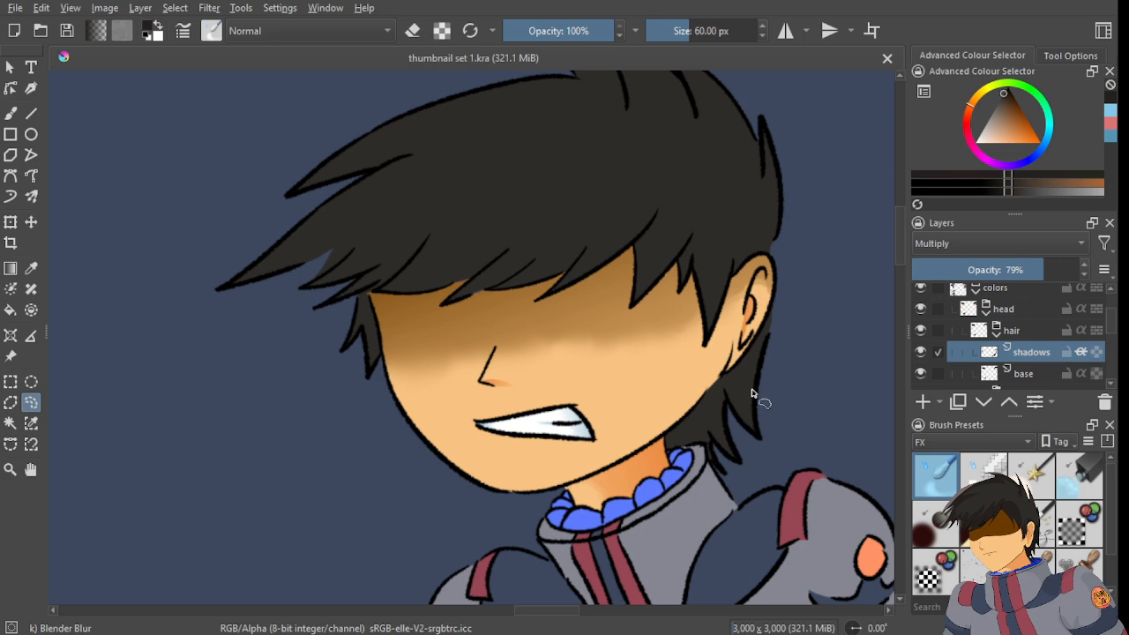
scroll(752, 393, "down", 5)
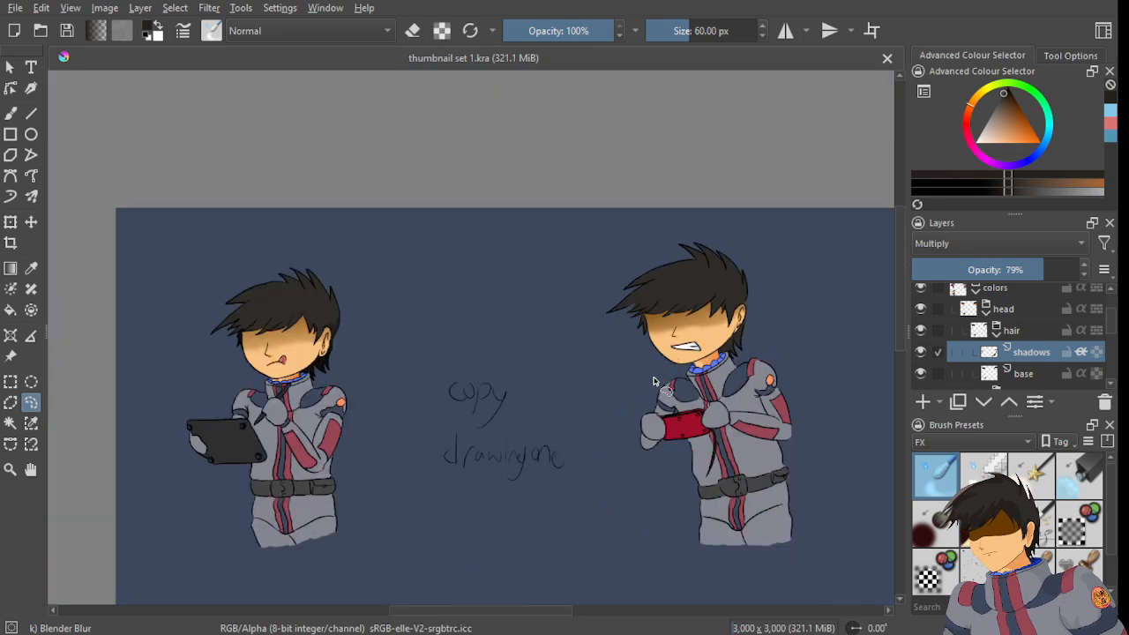
scroll(657, 362, "down", 3)
scroll(511, 474, "up", 3)
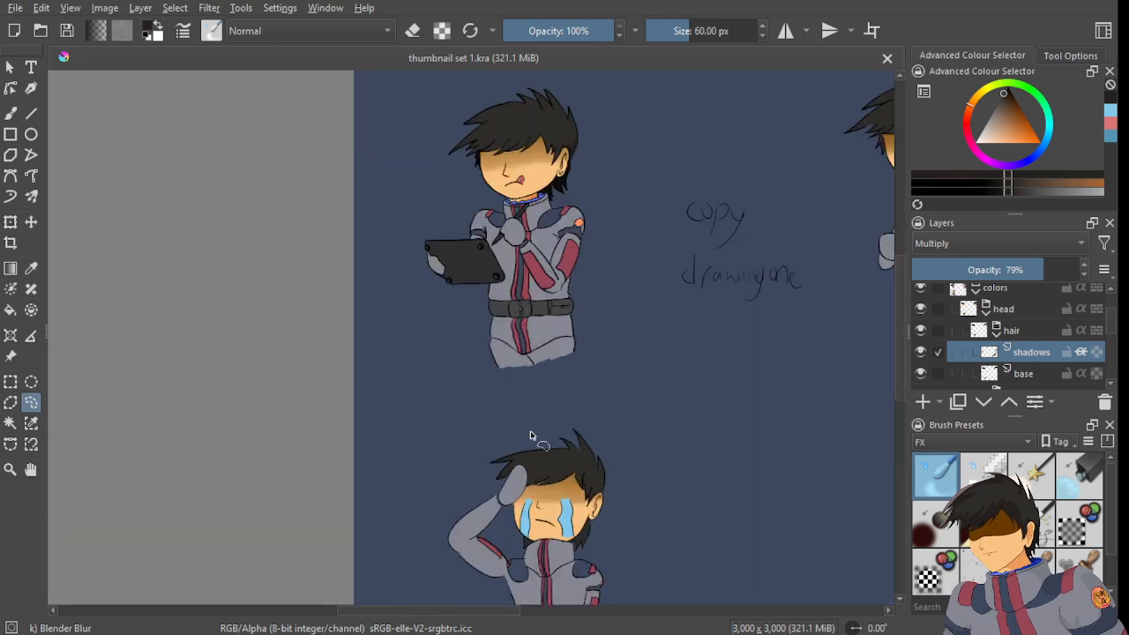
scroll(569, 271, "up", 3)
scroll(569, 271, "up", 6)
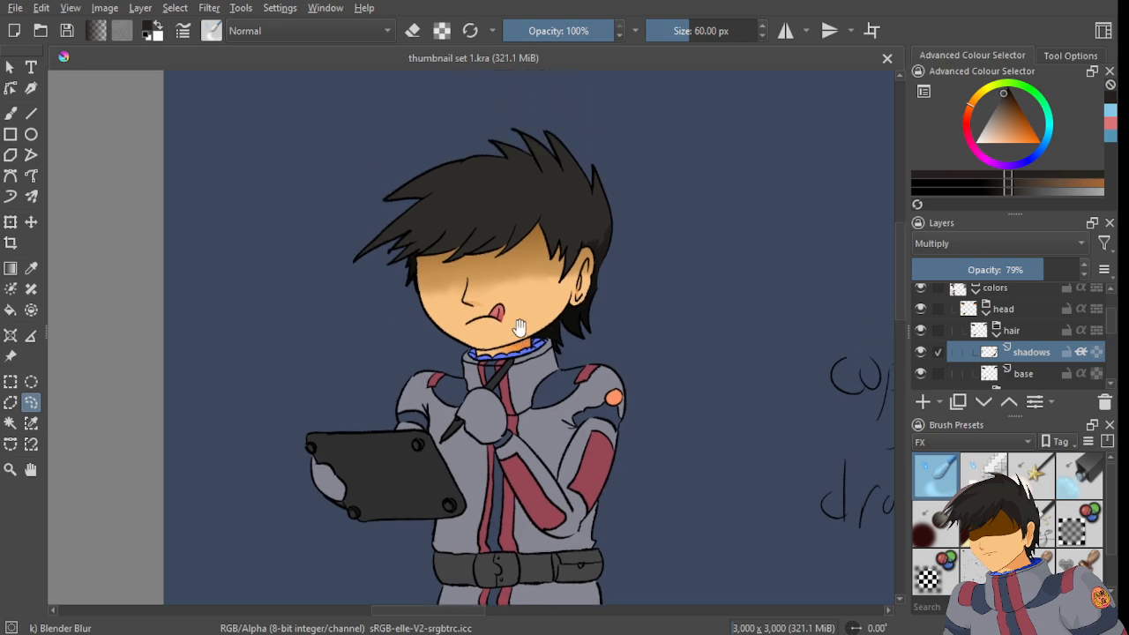
scroll(582, 287, "down", 2)
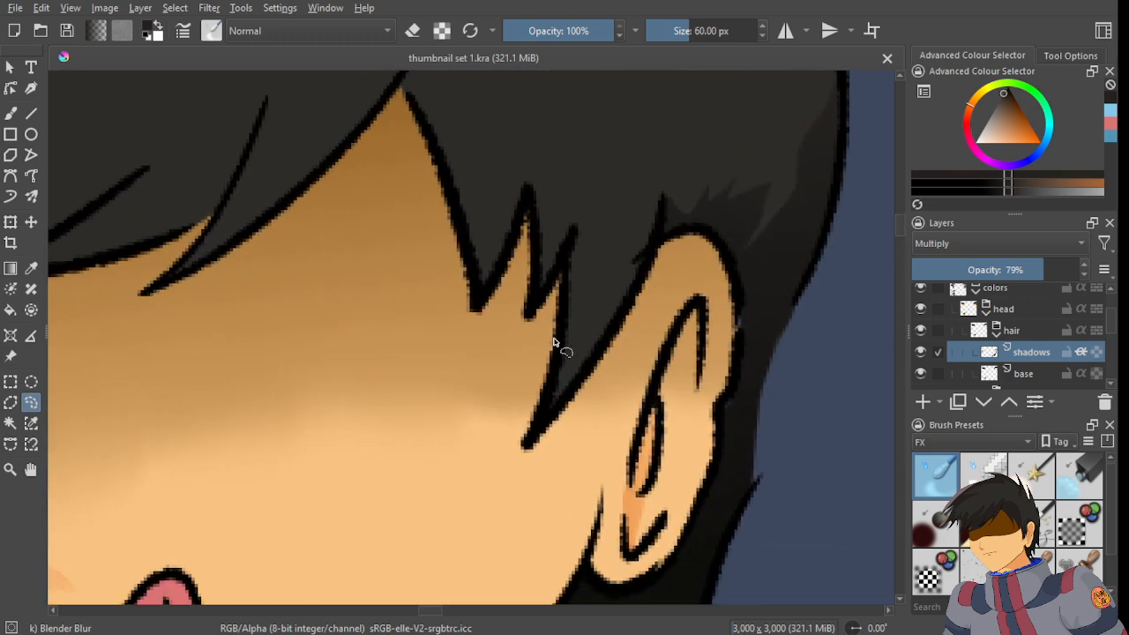
- Draw a freehand selection along the inner edge of the pointed hair strand in front of the ear
scroll(577, 239, "up", 4)
left_click_drag(577, 210, 575, 171)
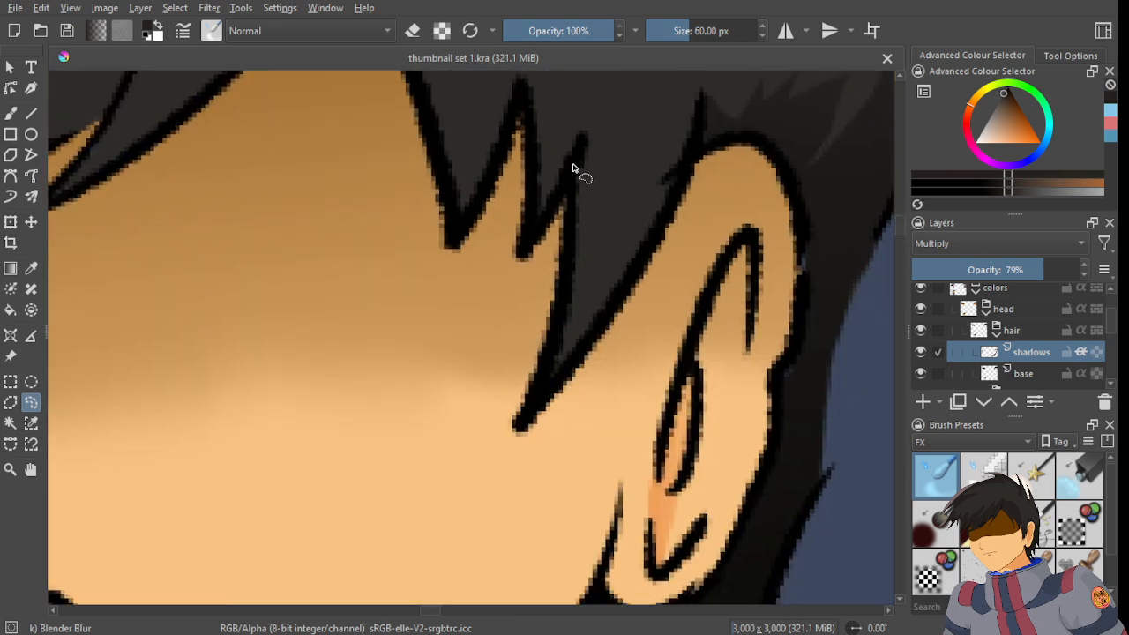
mouse_move(598, 258)
left_mouse_down()
mouse_move(597, 310)
mouse_move(556, 384)
mouse_move(604, 210)
mouse_move(596, 320)
mouse_move(556, 410)
left_mouse_up()
key("ctrl+z")
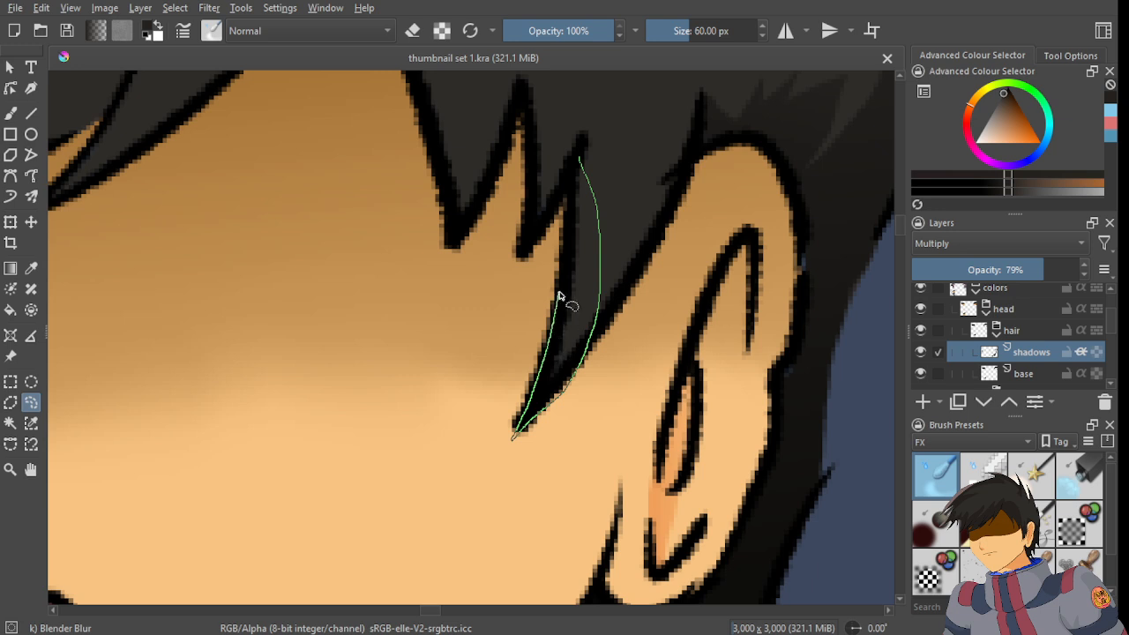
left_click_drag(566, 189, 563, 198)
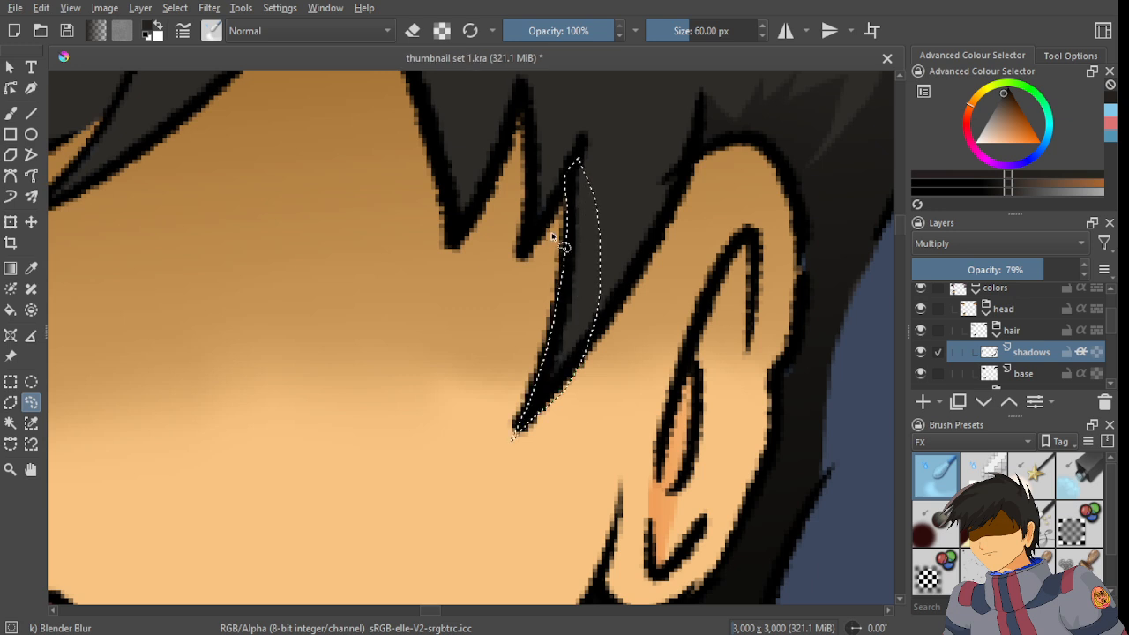
- Try shading the selected strand with a gradient running upward from its tip, and deselect
left_click(11, 268)
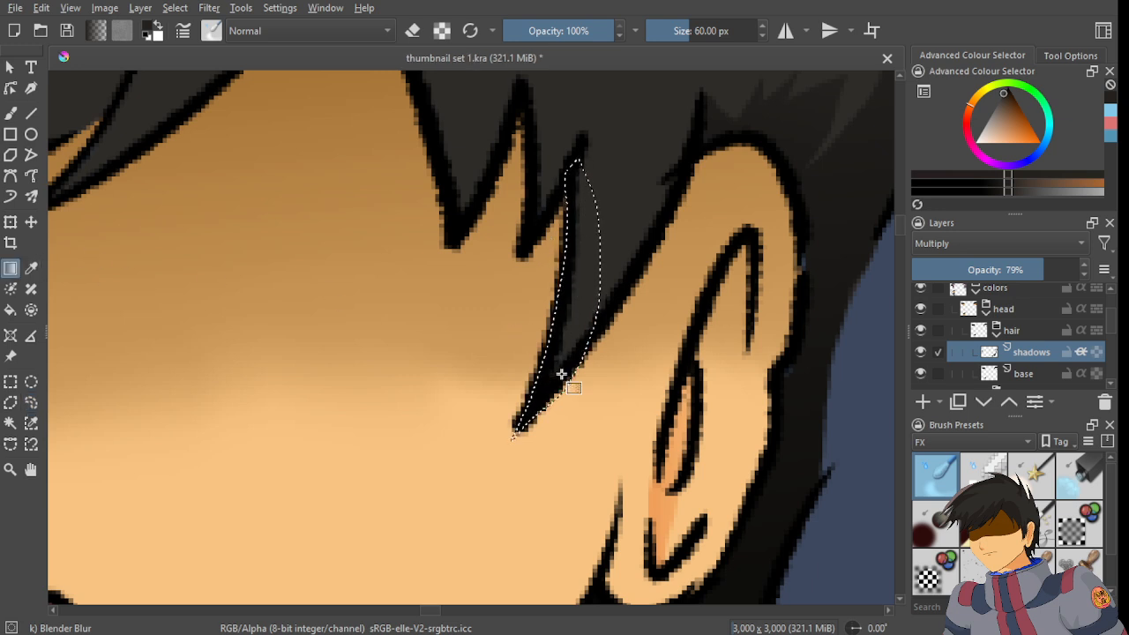
mouse_move(567, 373)
left_mouse_down()
mouse_move(574, 360)
mouse_move(565, 359)
left_mouse_up()
key("ctrl+z")
left_click_drag(519, 426, 688, 107)
key("ctrl+z")
left_click_drag(512, 412, 620, 213)
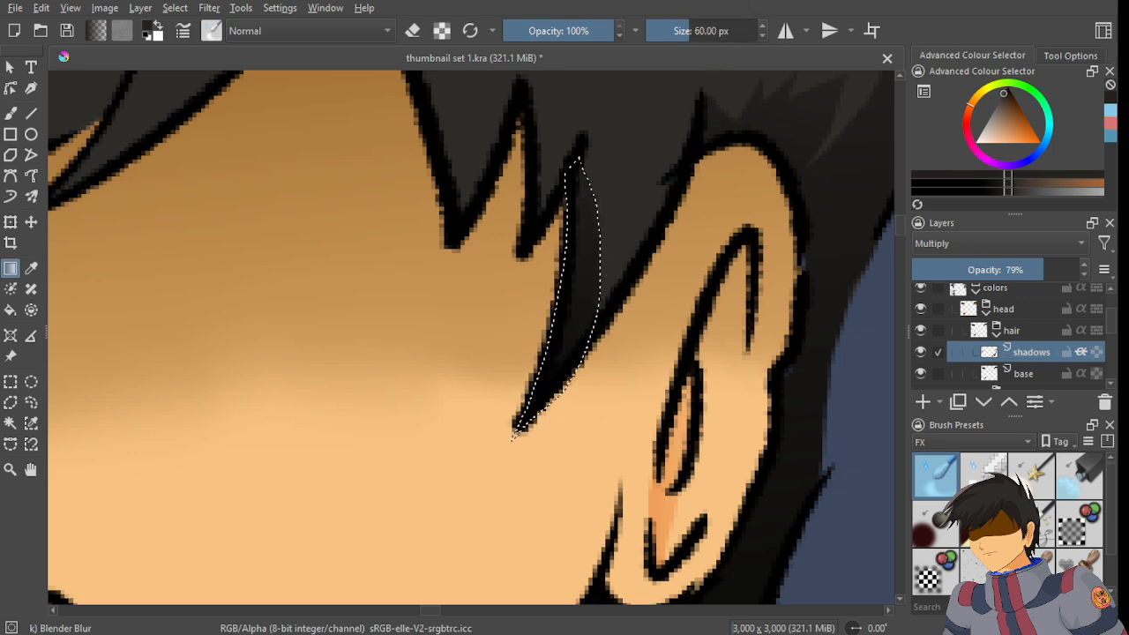
left_click(31, 402)
left_click(569, 336)
- Inspect the strand's shadow and undo its gradient and selection
scroll(568, 341, "down", 1)
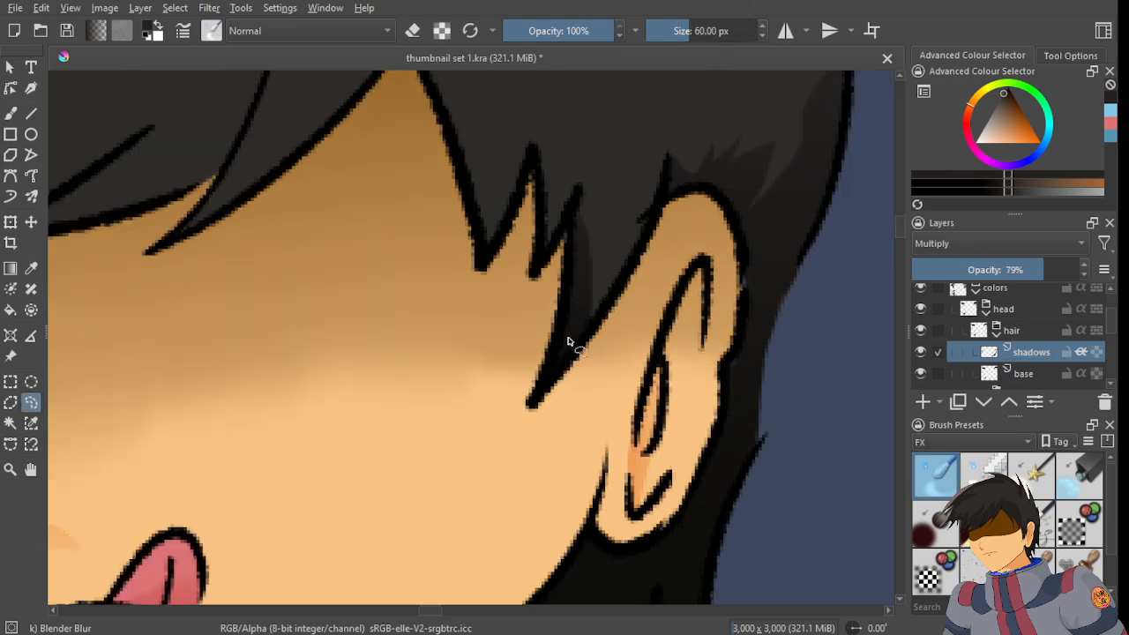
scroll(541, 371, "down", 3)
scroll(549, 353, "up", 4)
left_click_drag(555, 392, 582, 333)
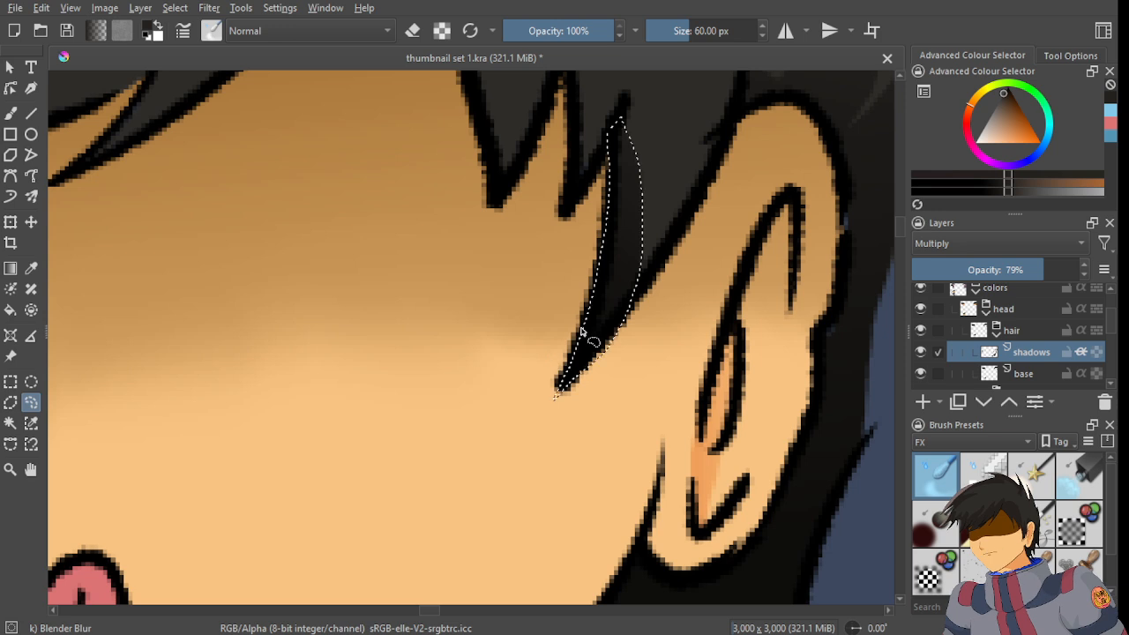
key("ctrl+z")
key("ctrl+z")
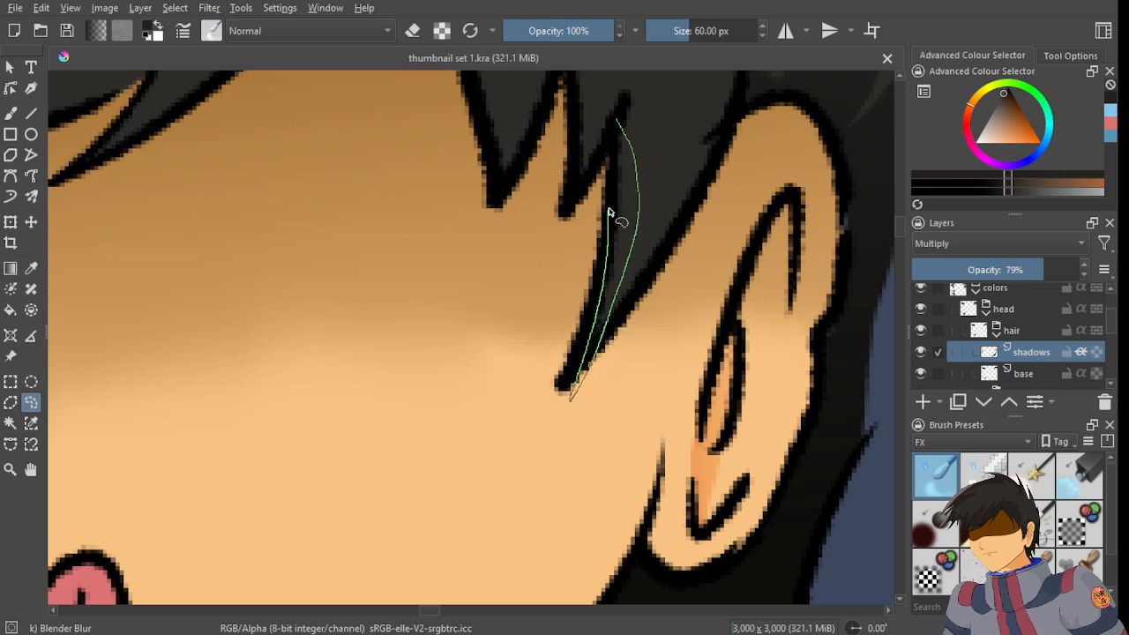
- Redraw a narrower freehand selection along the strand's inner edge, trimming the overshoot past the outline and extending it into the tip
left_click_drag(607, 143, 607, 146)
key("shift+BackSpace")
scroll(603, 300, "up", 2)
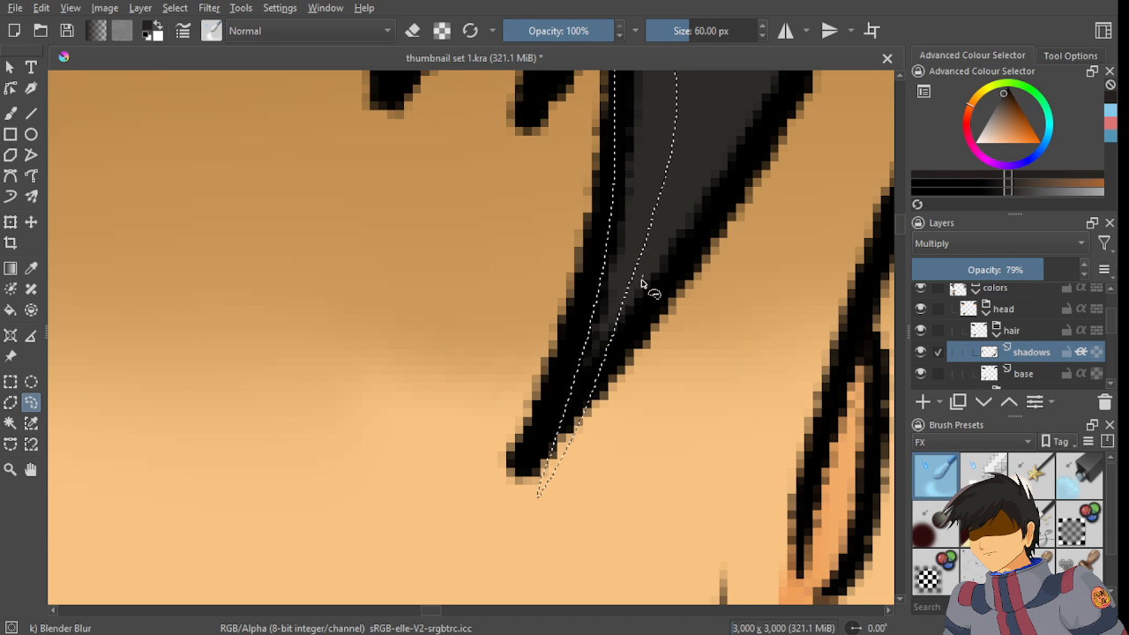
mouse_move(643, 279)
left_mouse_down()
mouse_move(585, 389)
mouse_move(472, 530)
mouse_move(673, 375)
left_mouse_up()
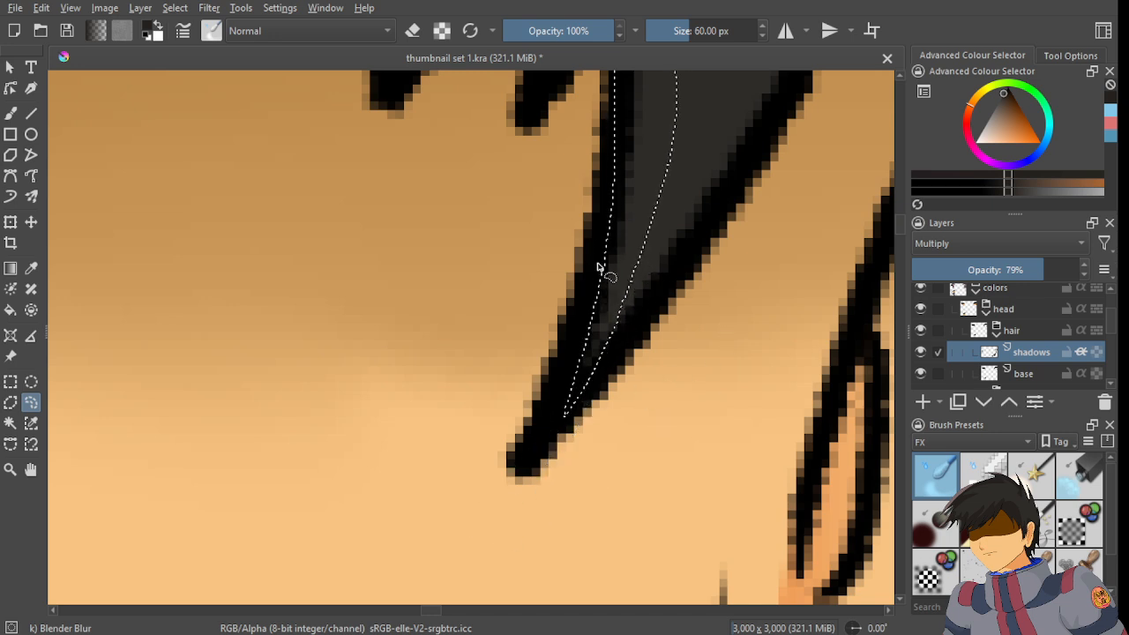
mouse_move(613, 223)
left_mouse_down()
mouse_move(608, 292)
mouse_move(555, 389)
left_mouse_up()
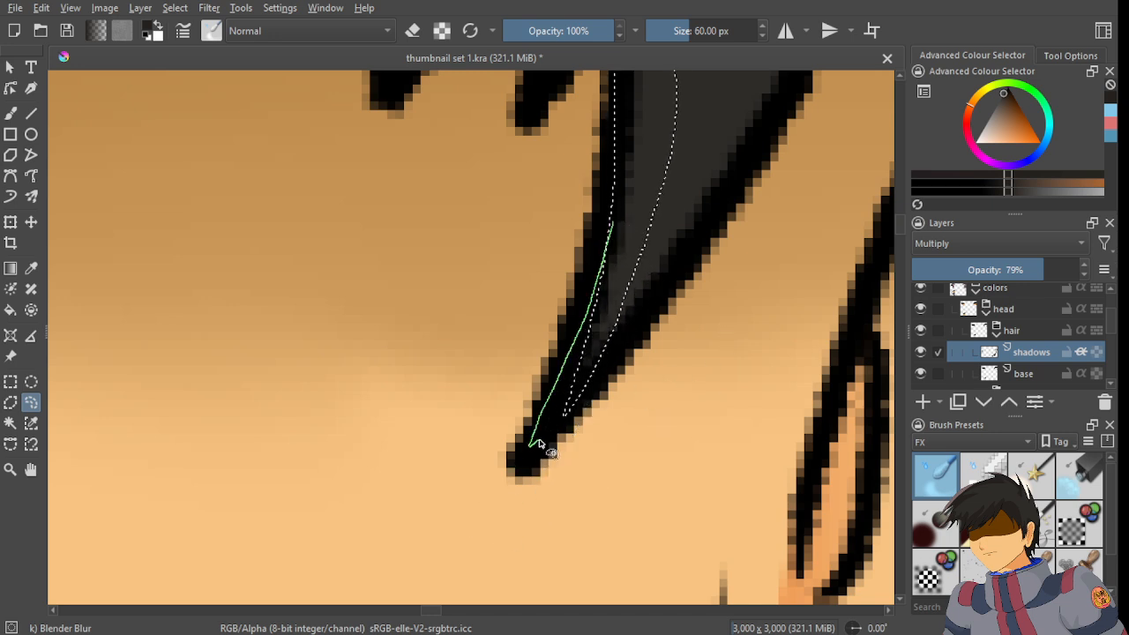
mouse_move(539, 444)
left_mouse_down()
mouse_move(608, 342)
mouse_move(661, 190)
mouse_move(675, 102)
left_mouse_up()
scroll(582, 370, "down", 2)
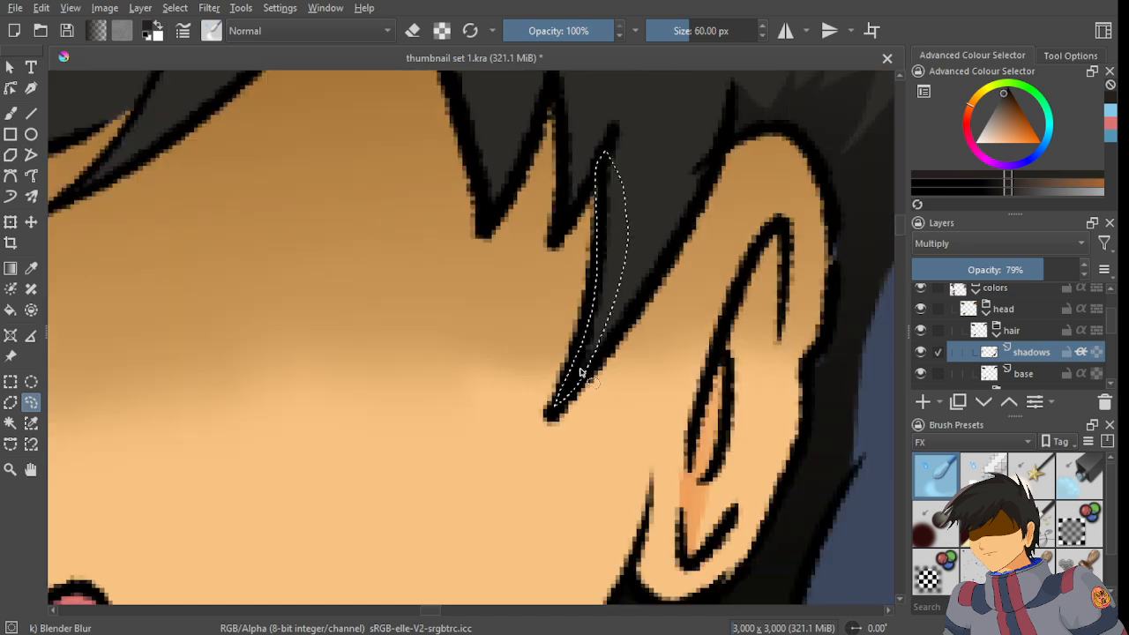
- Try shading the narrow selected strand with a gradient running along it, and deselect
key("g")
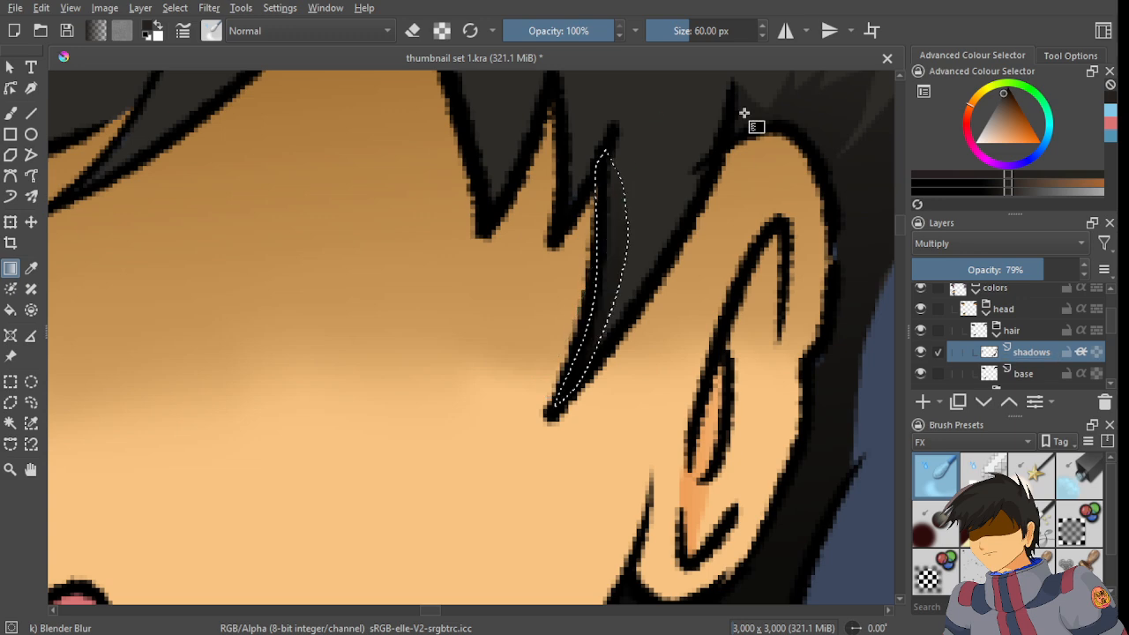
left_click(31, 402)
scroll(468, 256, "down", 2)
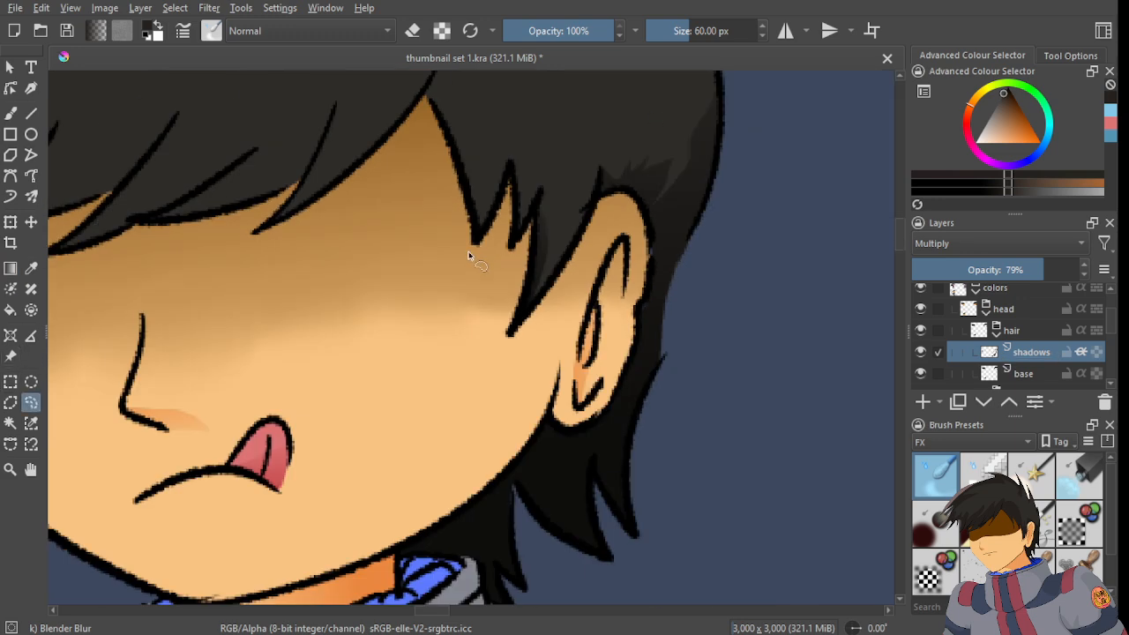
scroll(481, 233, "up", 4)
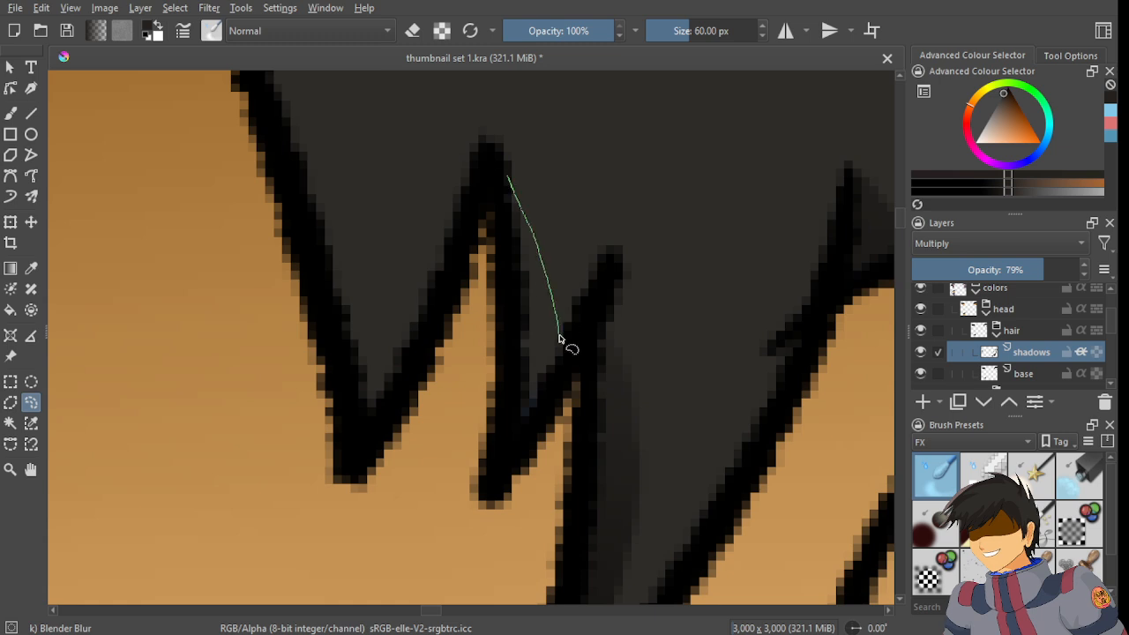
mouse_move(559, 335)
left_mouse_down()
mouse_move(506, 449)
mouse_move(507, 440)
left_mouse_up()
key("ctrl+z")
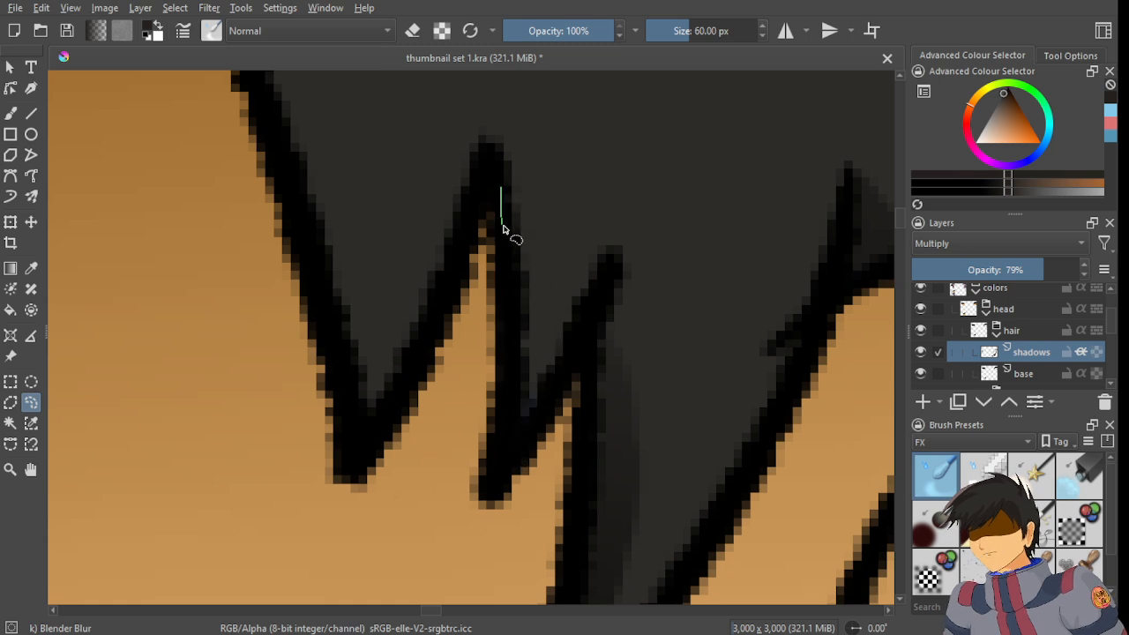
mouse_move(501, 194)
left_mouse_down()
mouse_move(529, 386)
mouse_move(508, 439)
mouse_move(512, 244)
left_mouse_up()
- Examine the existing hair shading and the spikes in front of the ear from close up and from a distance
left_click(930, 465)
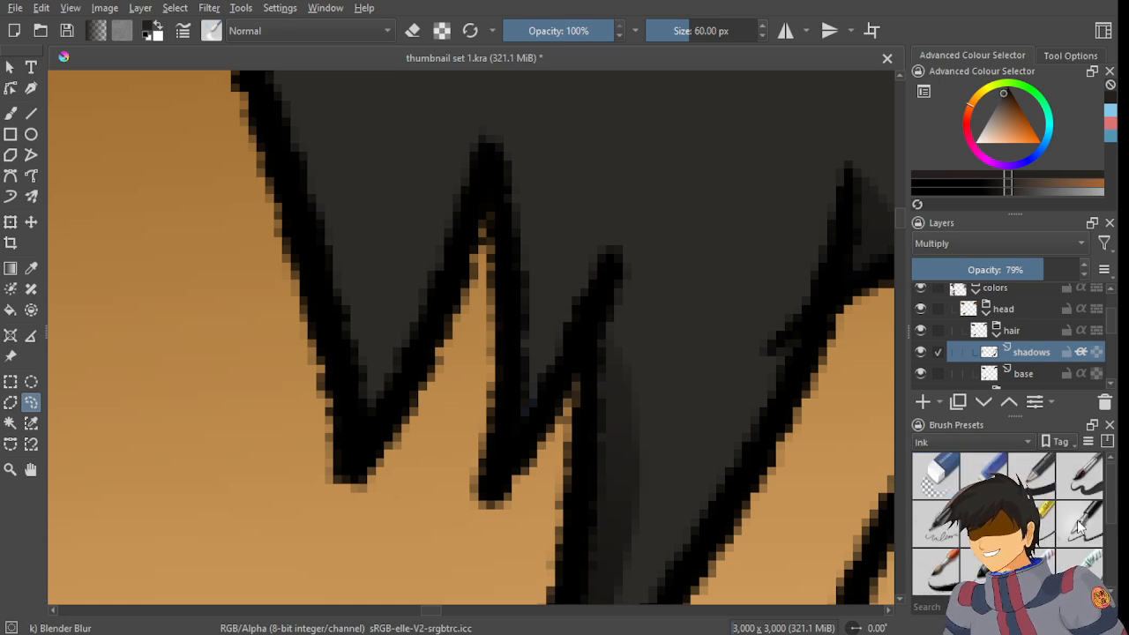
scroll(468, 300, "down", 2)
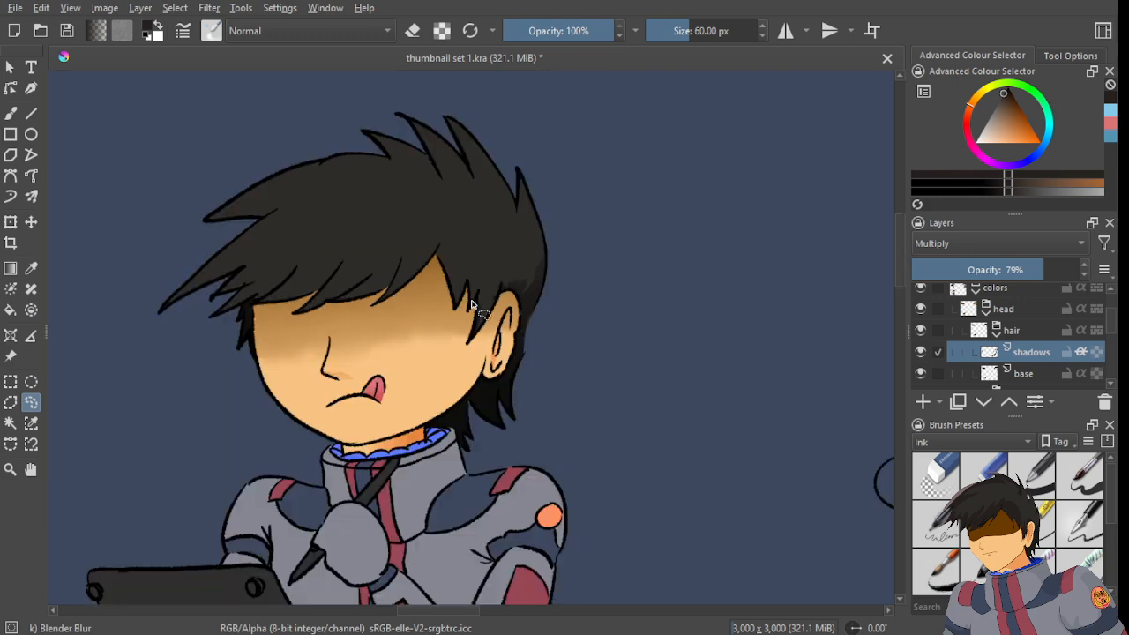
scroll(448, 300, "up", 1)
scroll(439, 256, "up", 5)
scroll(448, 250, "down", 3)
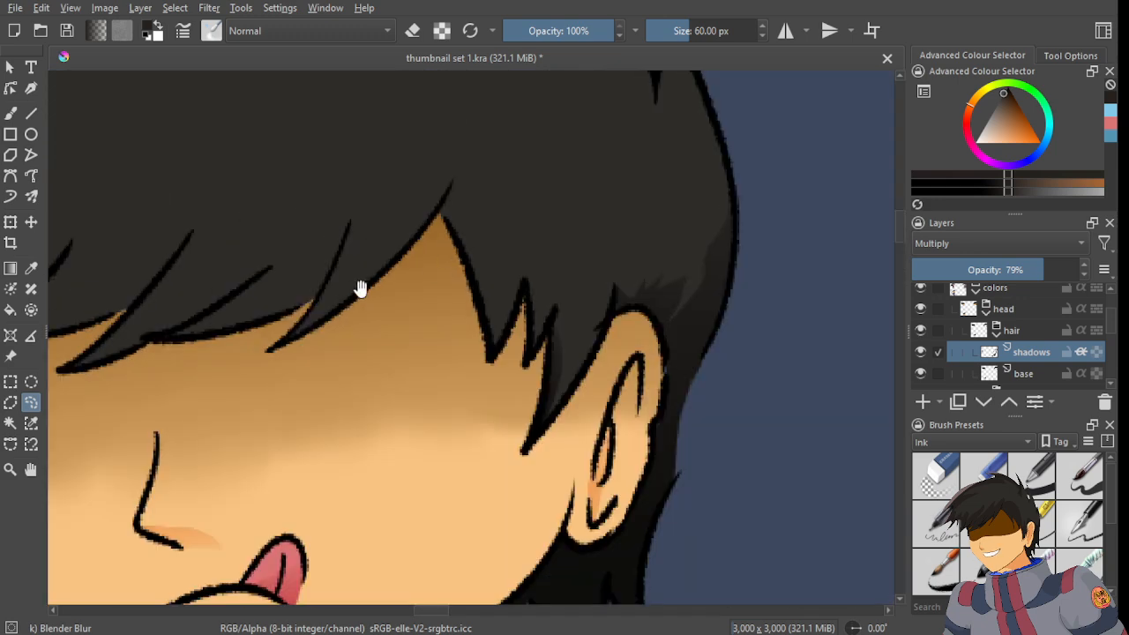
left_click_drag(360, 289, 606, 258)
scroll(608, 291, "down", 4)
scroll(604, 273, "up", 8)
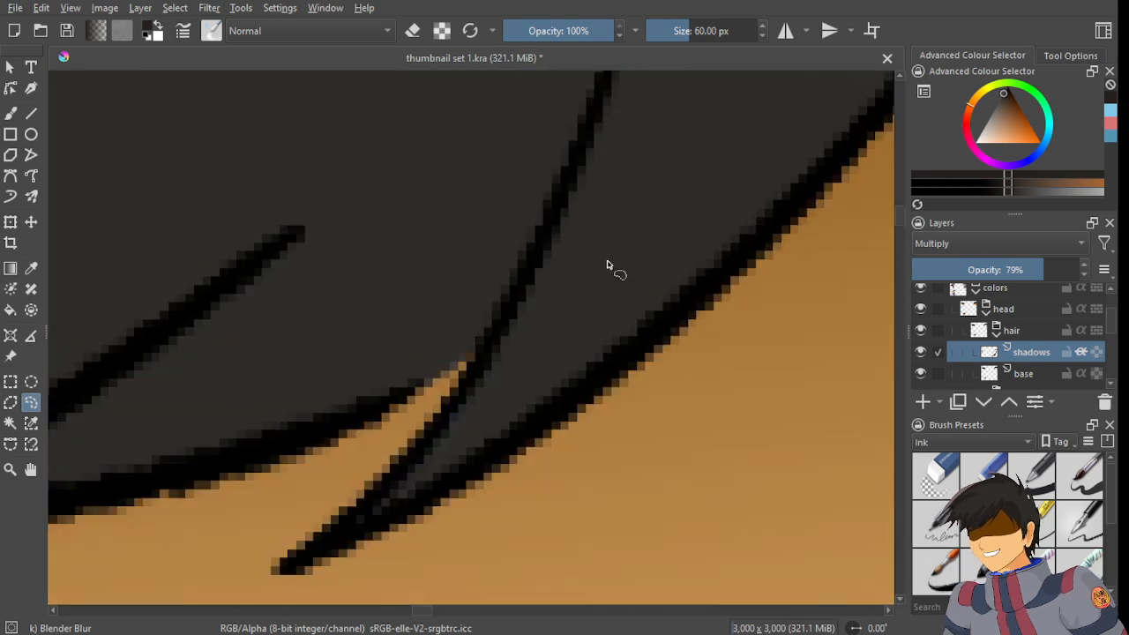
scroll(617, 270, "down", 4)
scroll(494, 226, "up", 3)
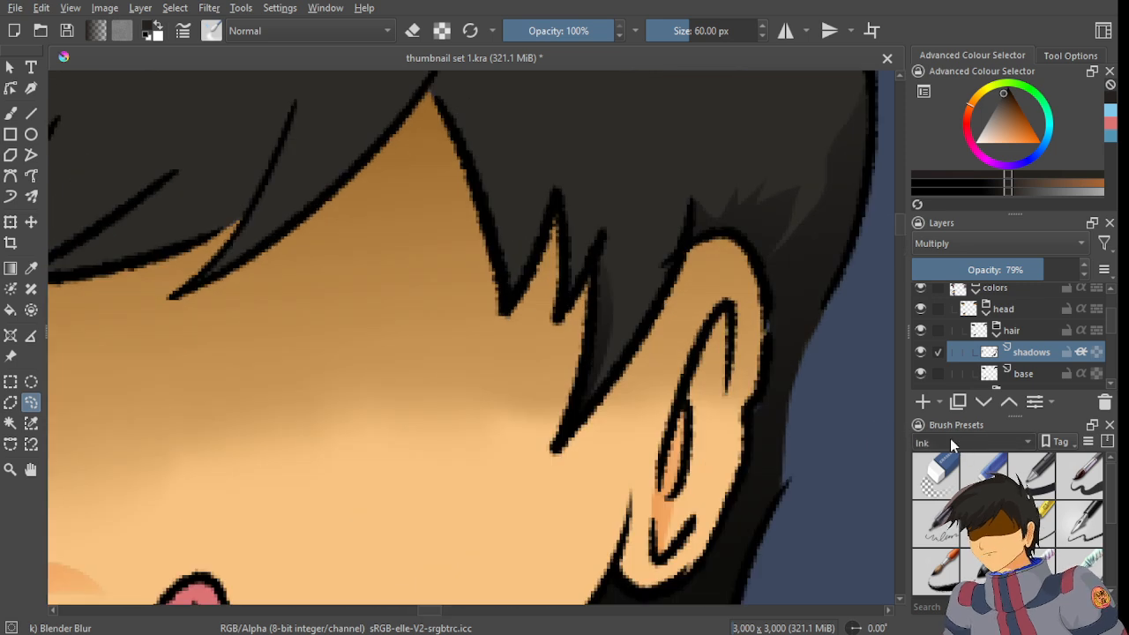
scroll(944, 441, "up", 1)
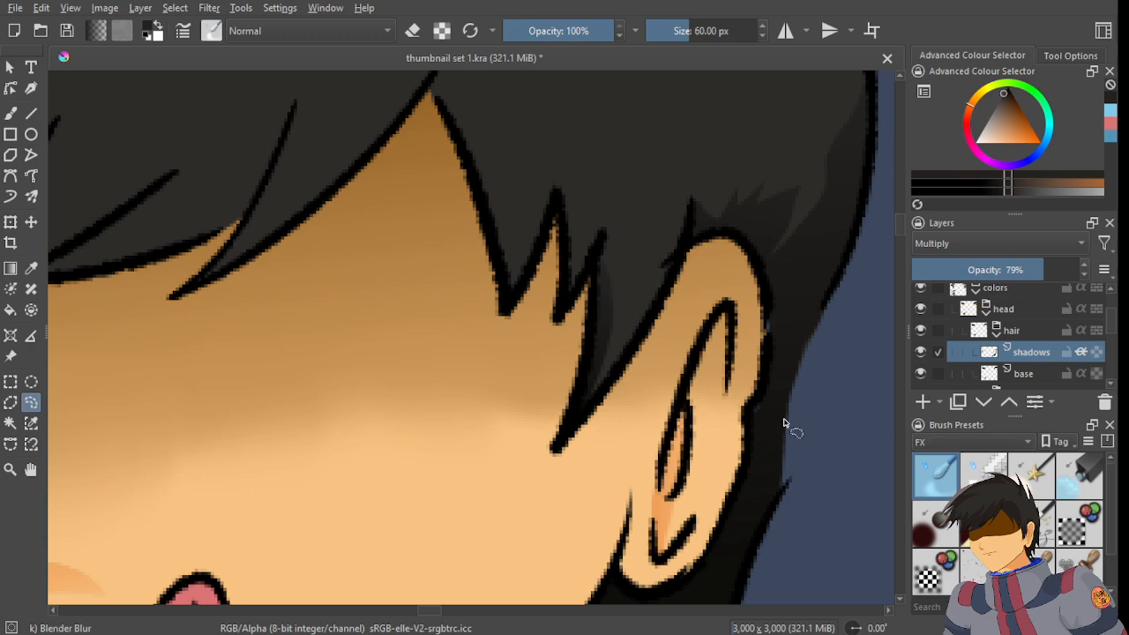
scroll(685, 254, "up", 3)
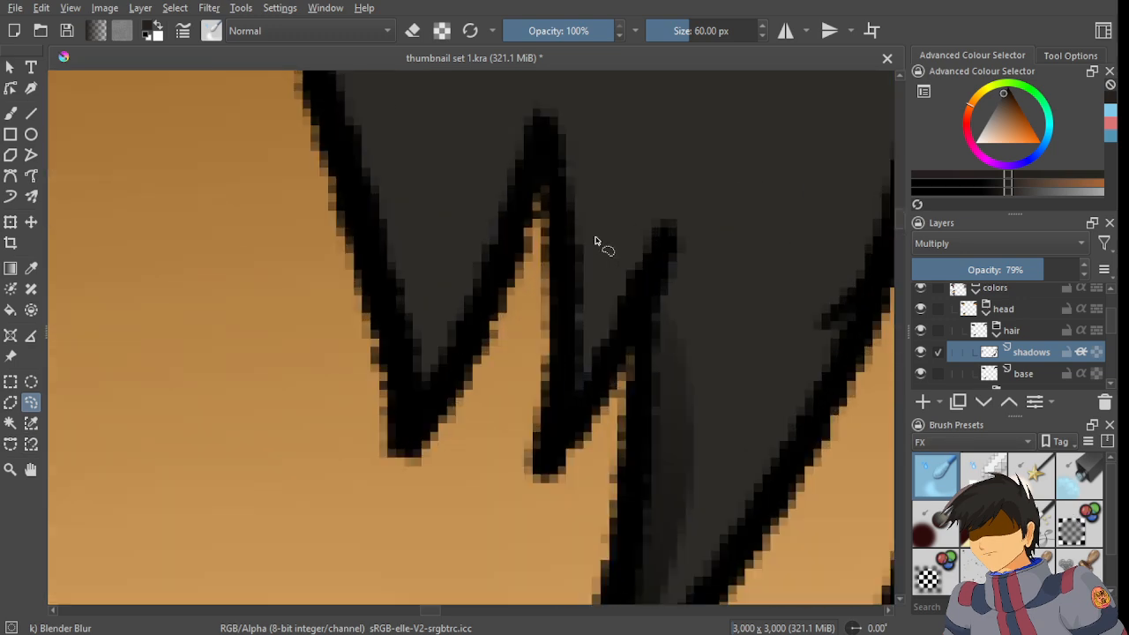
scroll(638, 245, "down", 4)
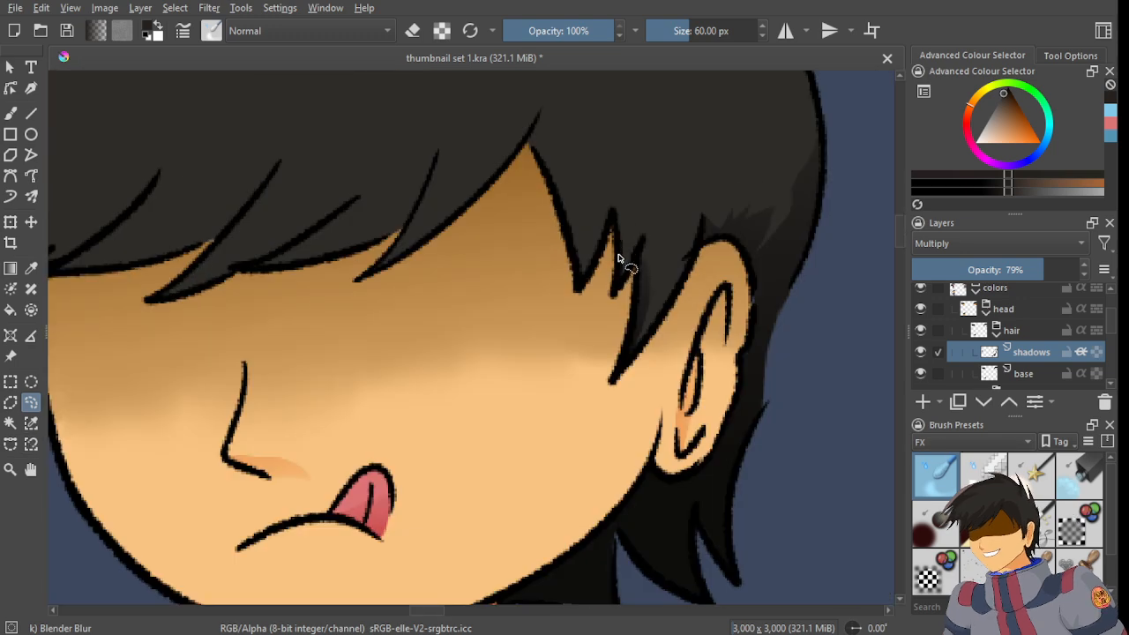
- Undo the strand's gradient shading together with its narrow selection
scroll(621, 256, "up", 2)
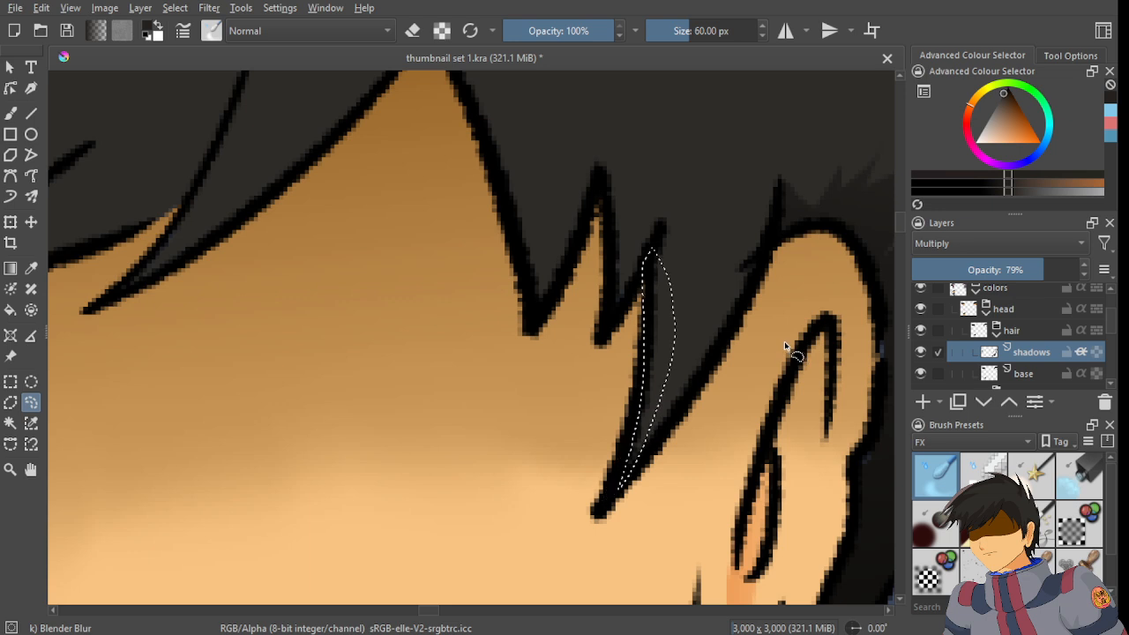
key("ctrl+z")
scroll(697, 326, "down", 2)
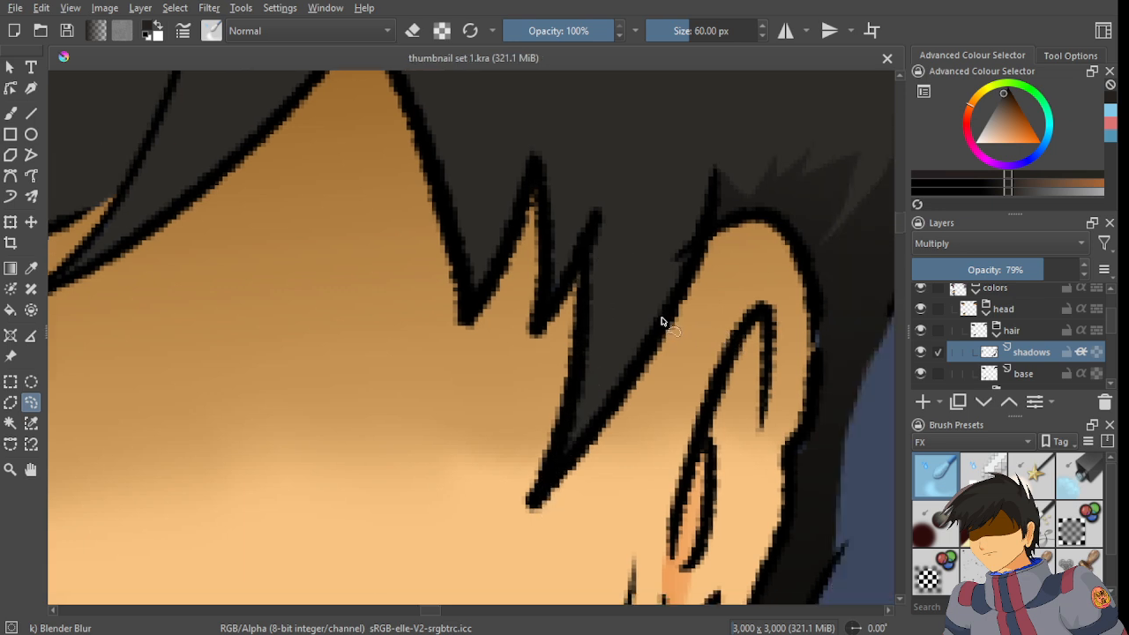
scroll(660, 320, "up", 4)
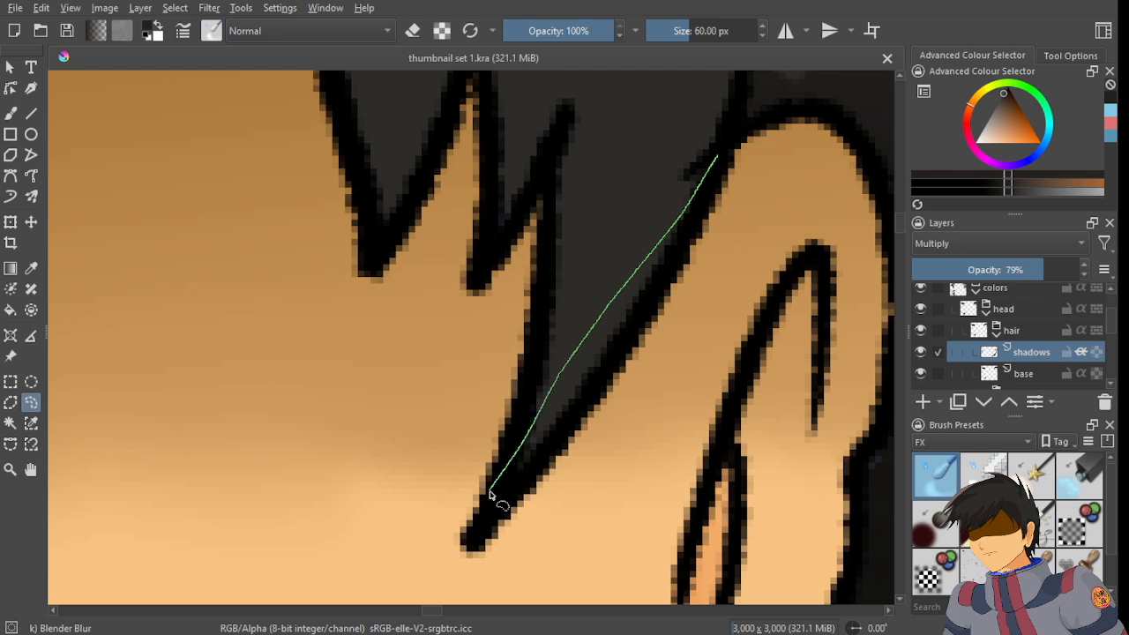
left_click_drag(489, 494, 486, 512)
key("ctrl+z")
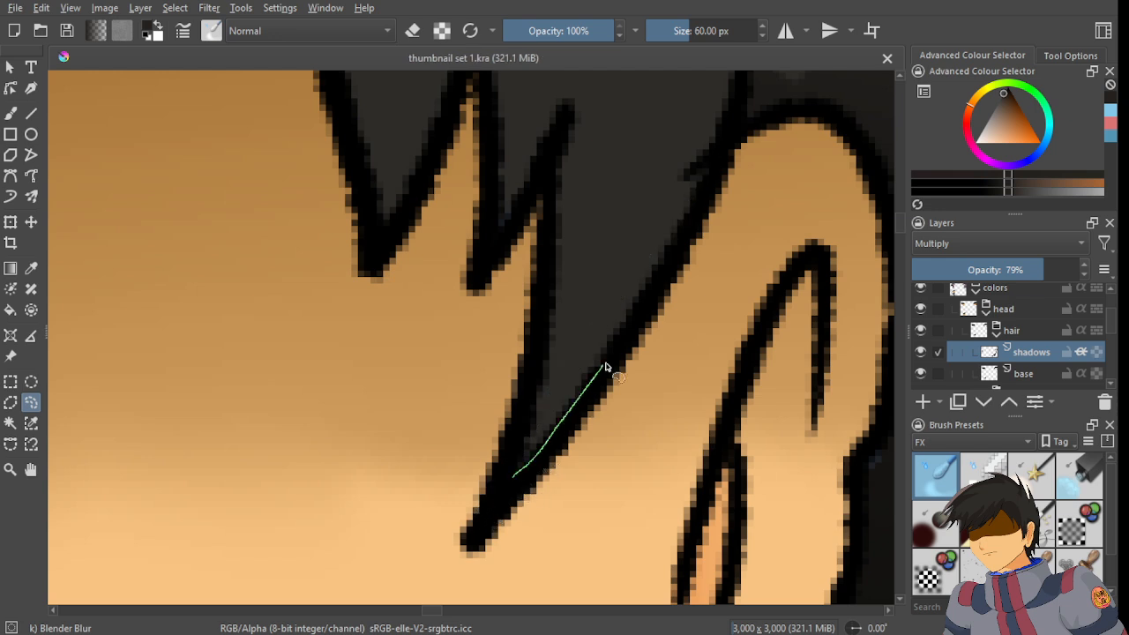
left_click_drag(748, 163, 529, 447)
key("ctrl+z")
left_click_drag(556, 208, 544, 291)
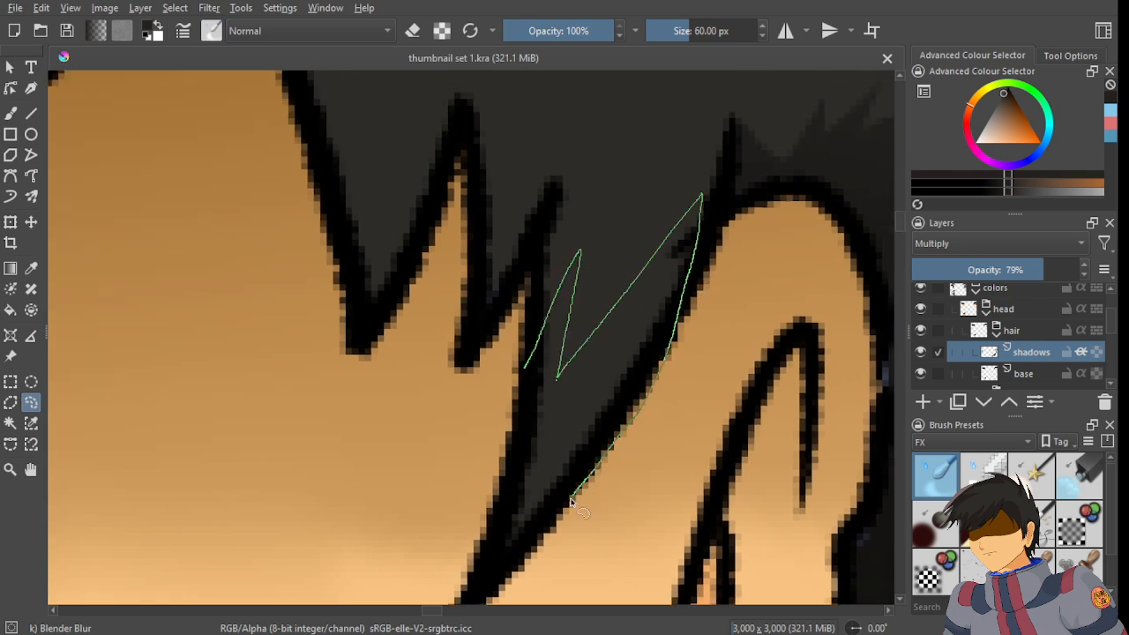
- Draw a freehand selection around the pointed strand's lower part, with a zigzag upper edge, and refine its border along the outline
left_click_drag(499, 521, 530, 415)
scroll(579, 360, "up", 3)
mouse_move(605, 418)
left_mouse_down()
mouse_move(642, 278)
mouse_move(693, 214)
left_mouse_up()
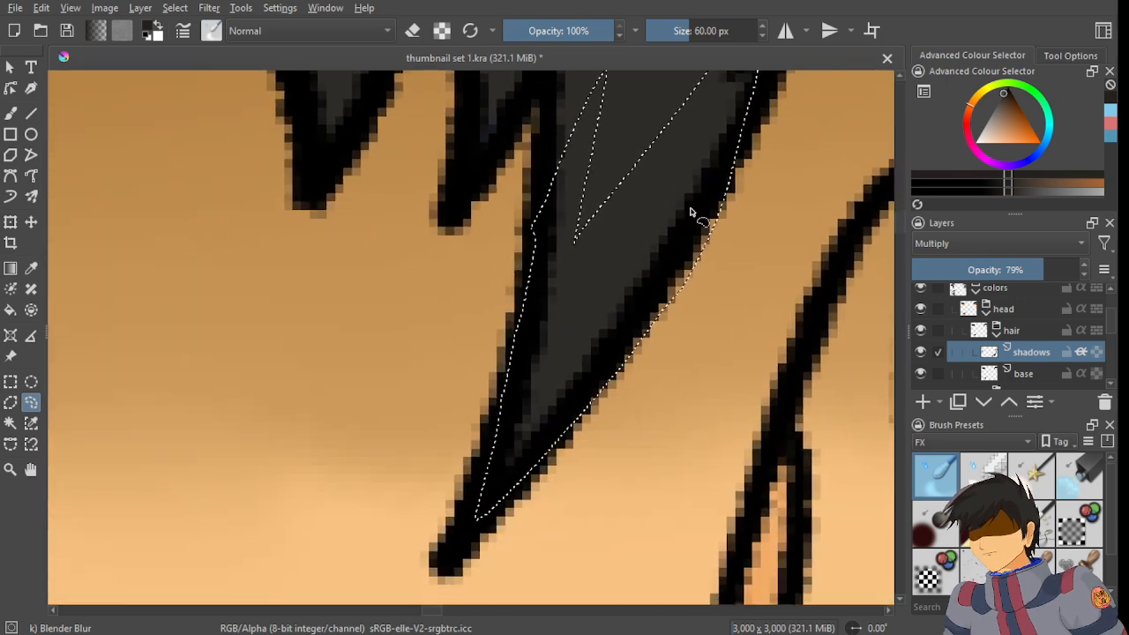
mouse_move(728, 180)
left_mouse_down()
mouse_move(623, 370)
mouse_move(712, 345)
mouse_move(753, 295)
left_mouse_up()
scroll(632, 365, "down", 3)
- Shade the selected pointed strand with a gradient running upward from its tip, and clear the selection
left_click(11, 268)
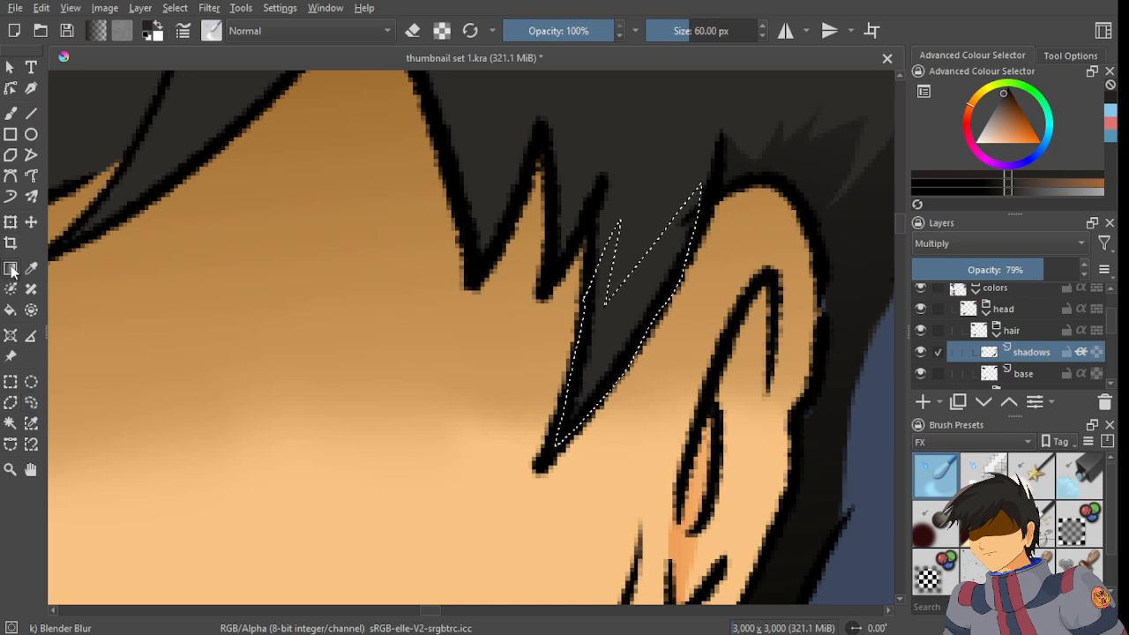
left_click_drag(616, 418, 672, 118)
left_click_drag(596, 434, 724, 87)
left_click(31, 403)
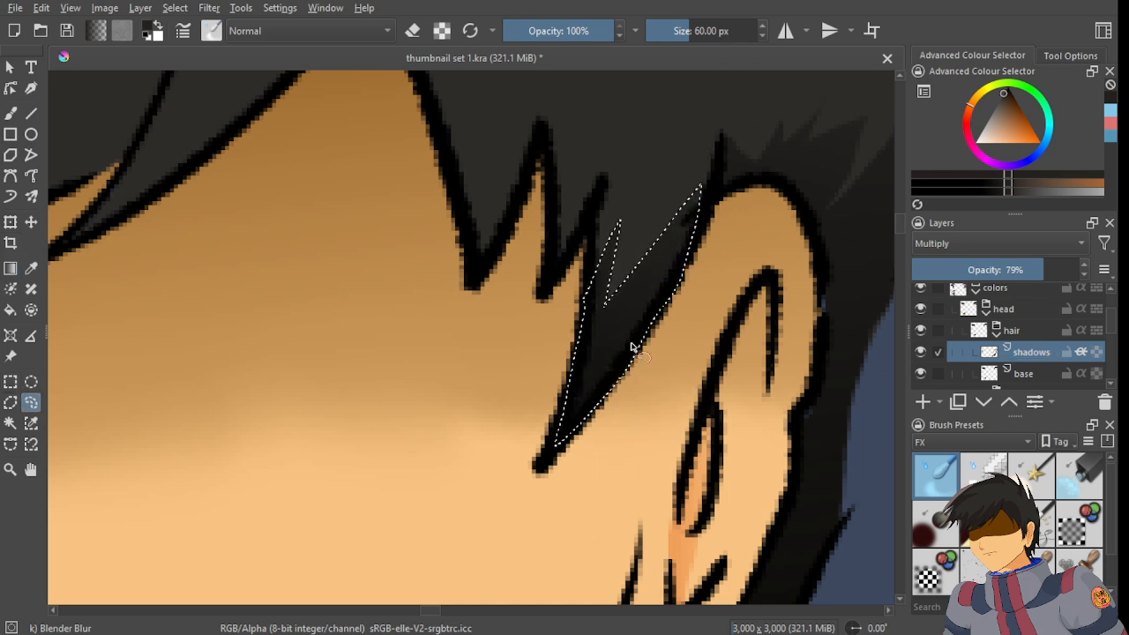
key("ctrl+shift+a")
scroll(612, 362, "down", 2)
scroll(611, 381, "up", 8)
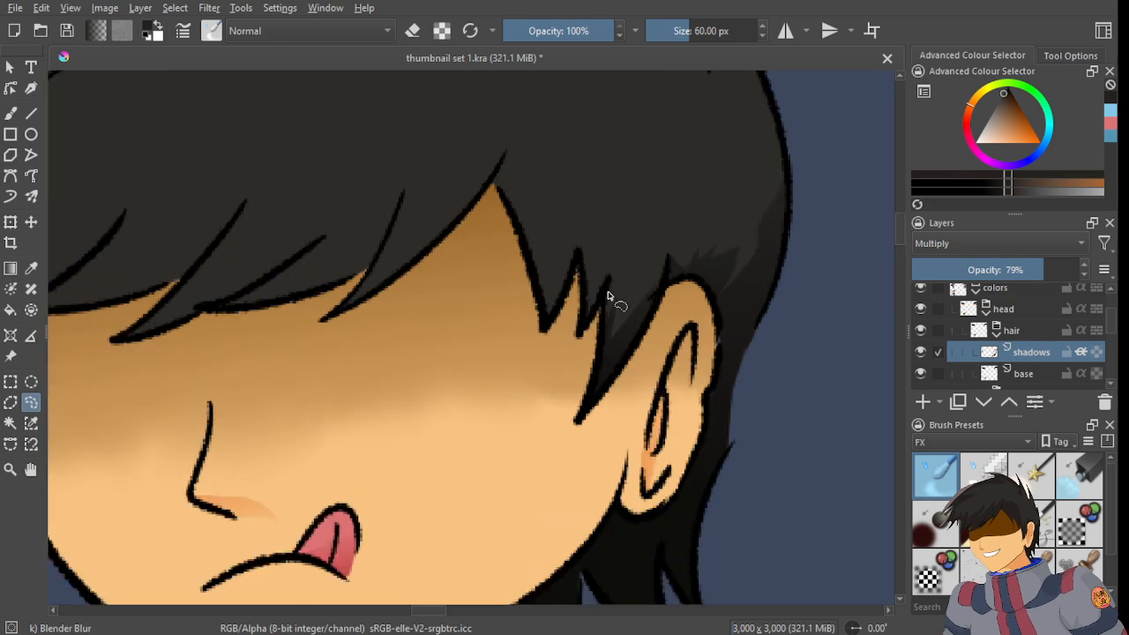
scroll(593, 272, "down", 3)
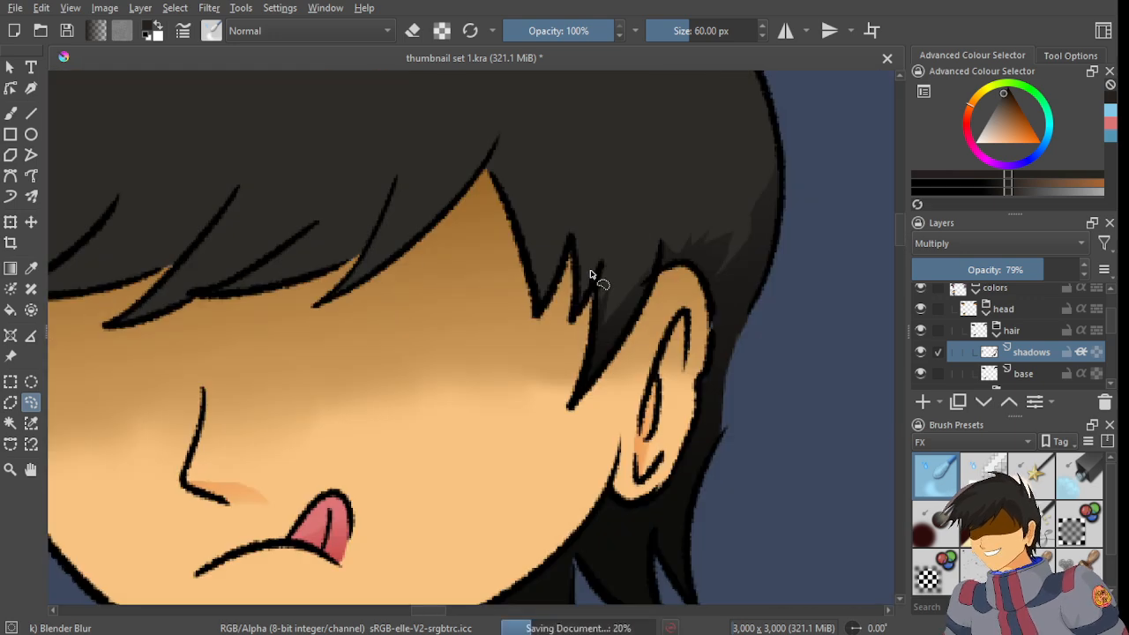
scroll(581, 311, "up", 3)
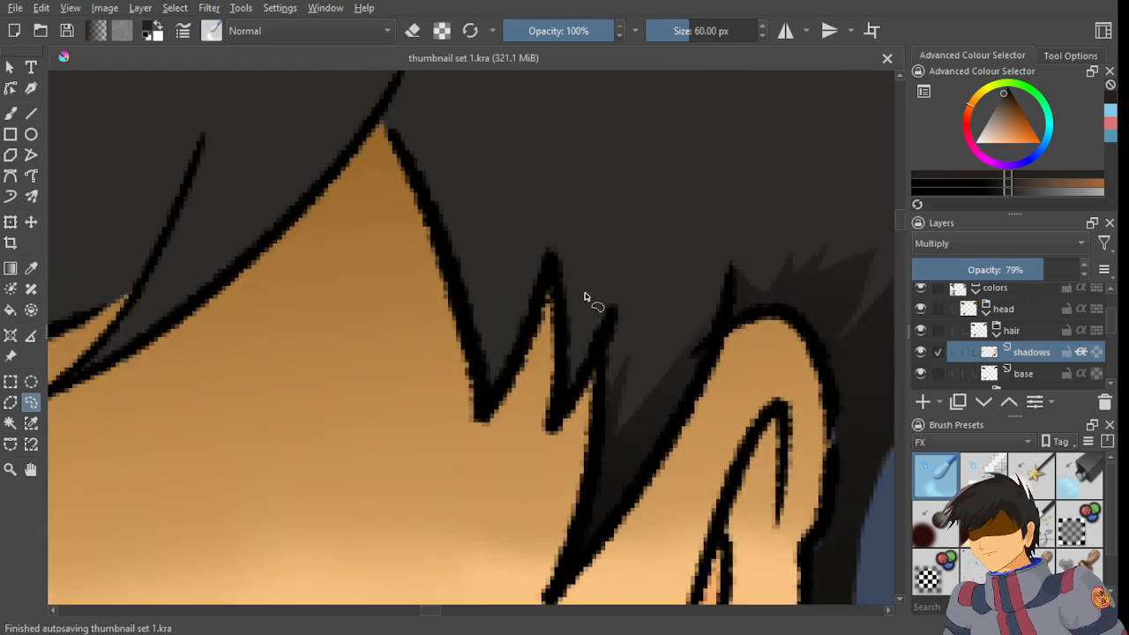
scroll(585, 297, "up", 1)
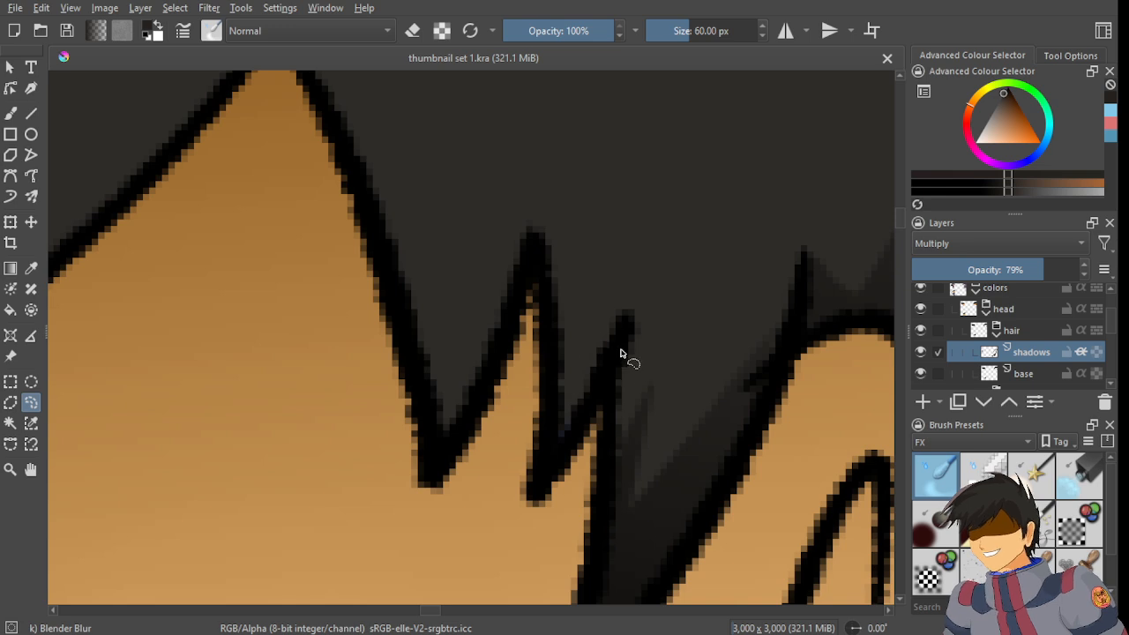
left_click_drag(597, 347, 598, 339)
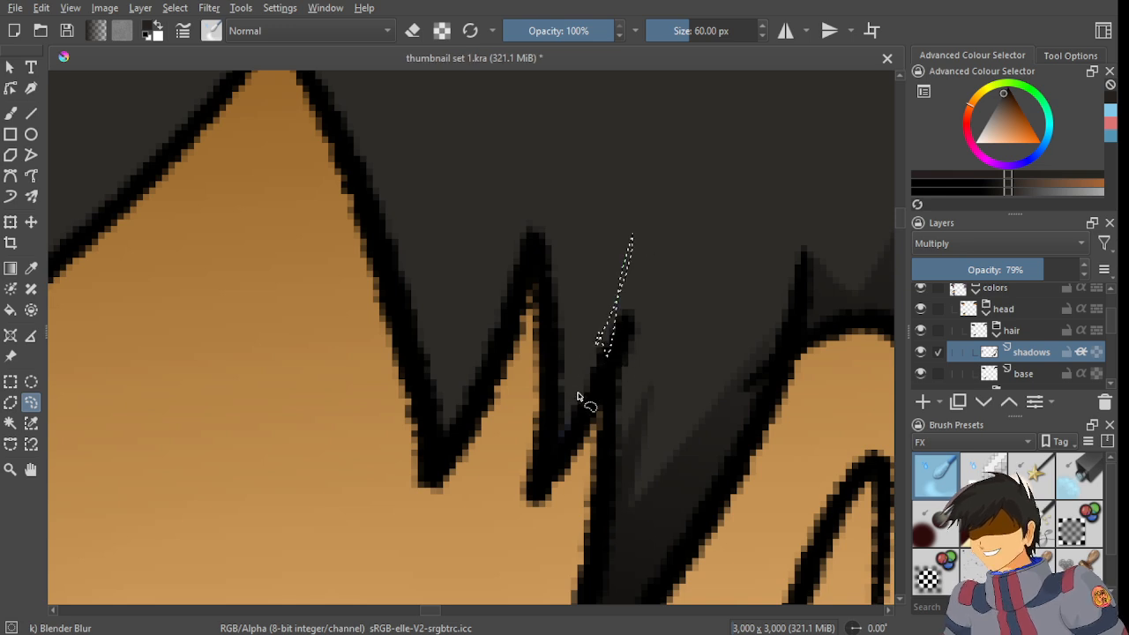
key("ctrl+z")
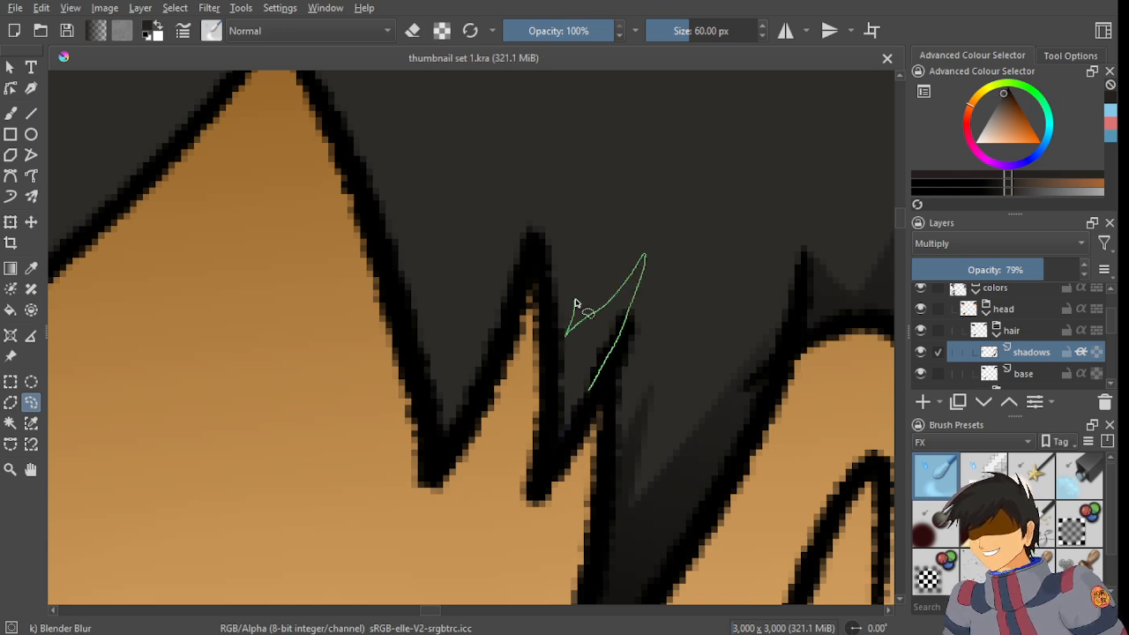
left_click_drag(535, 385, 542, 461)
key("ctrl+z")
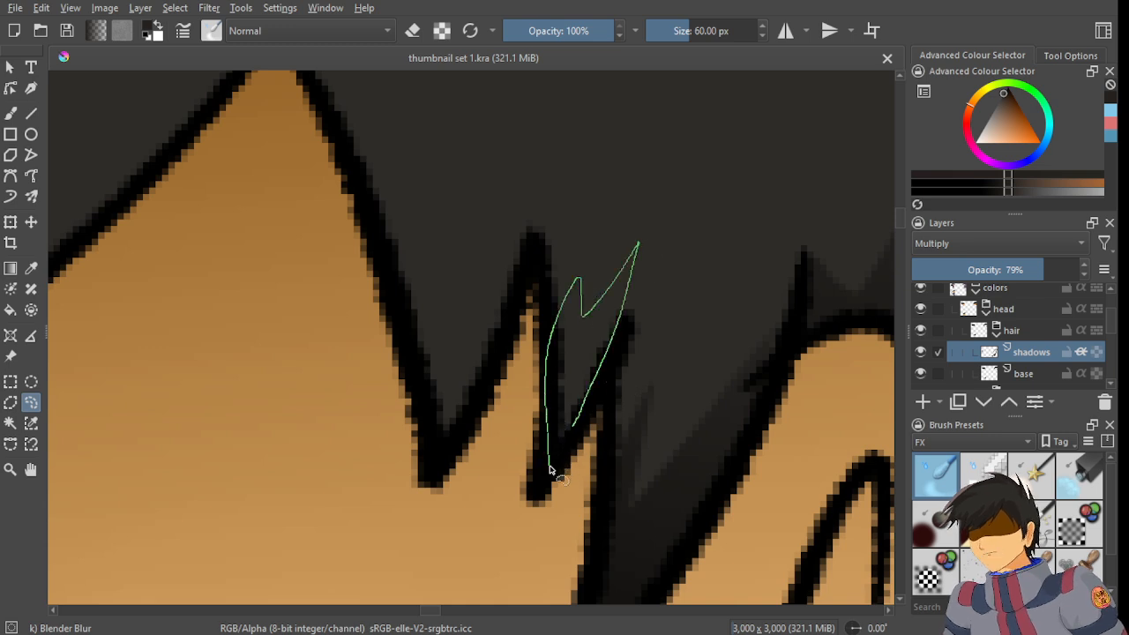
- Draw a freehand selection over the small neighbouring hair spike with a jagged upper edge, and adjust its border along the outline
left_click_drag(549, 469, 552, 462)
scroll(586, 423, "up", 1)
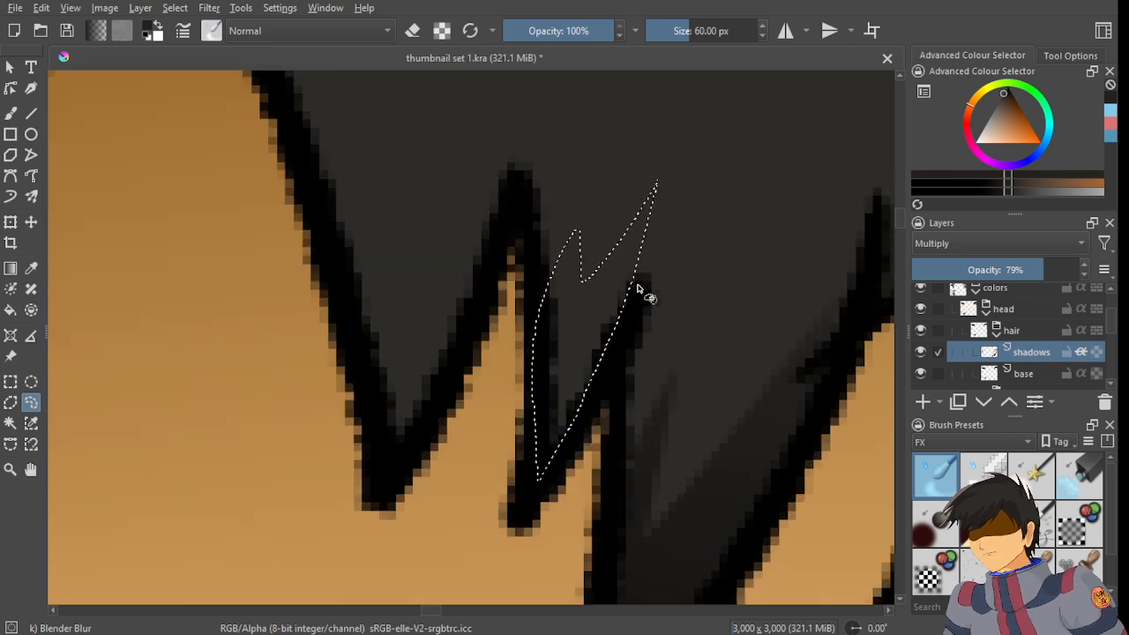
left_click_drag(550, 464, 552, 463)
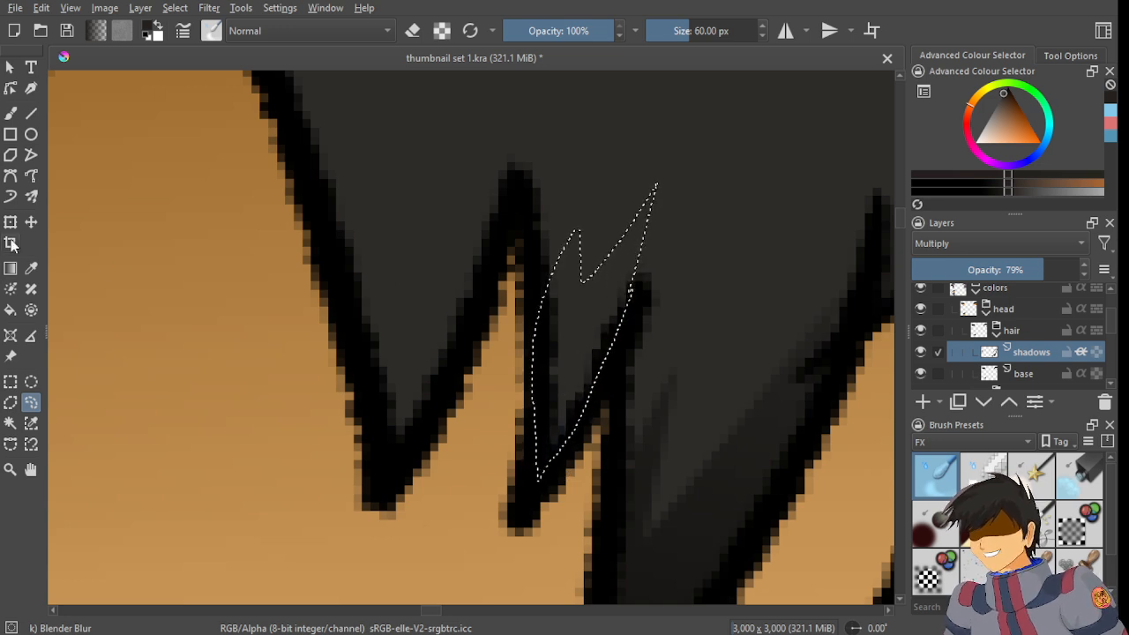
- Shade the selected small spike with a gradient running upward from its tip, and deselect
left_click(13, 271)
left_click_drag(568, 367, 552, 403)
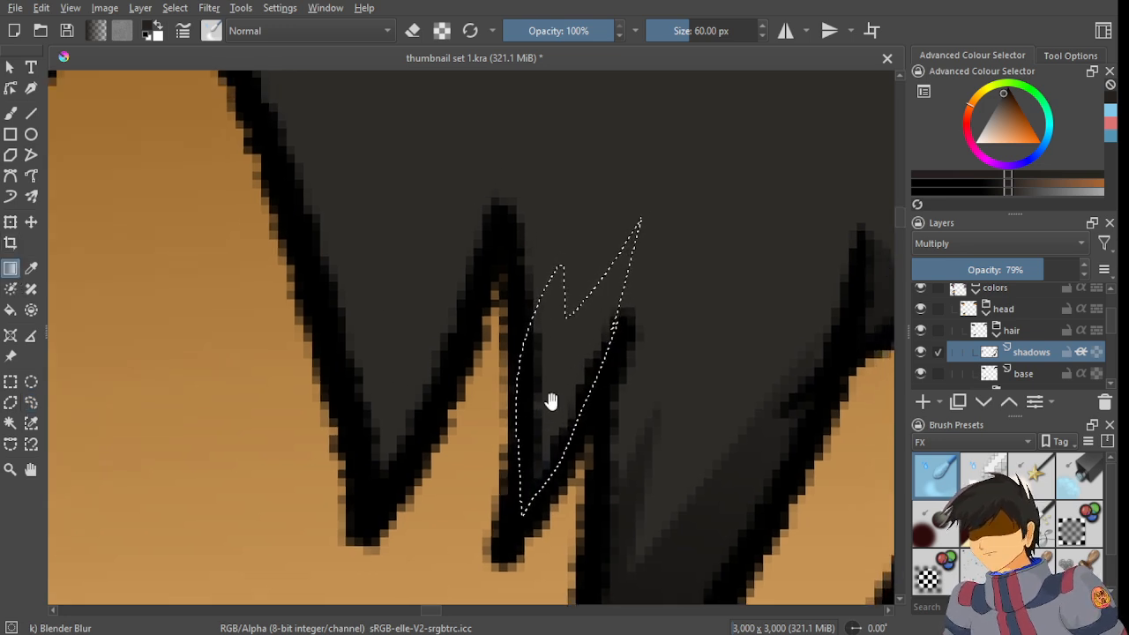
mouse_move(523, 513)
left_mouse_down()
mouse_move(725, 44)
mouse_move(577, 474)
mouse_move(647, 194)
left_mouse_up()
key("ctrl+z")
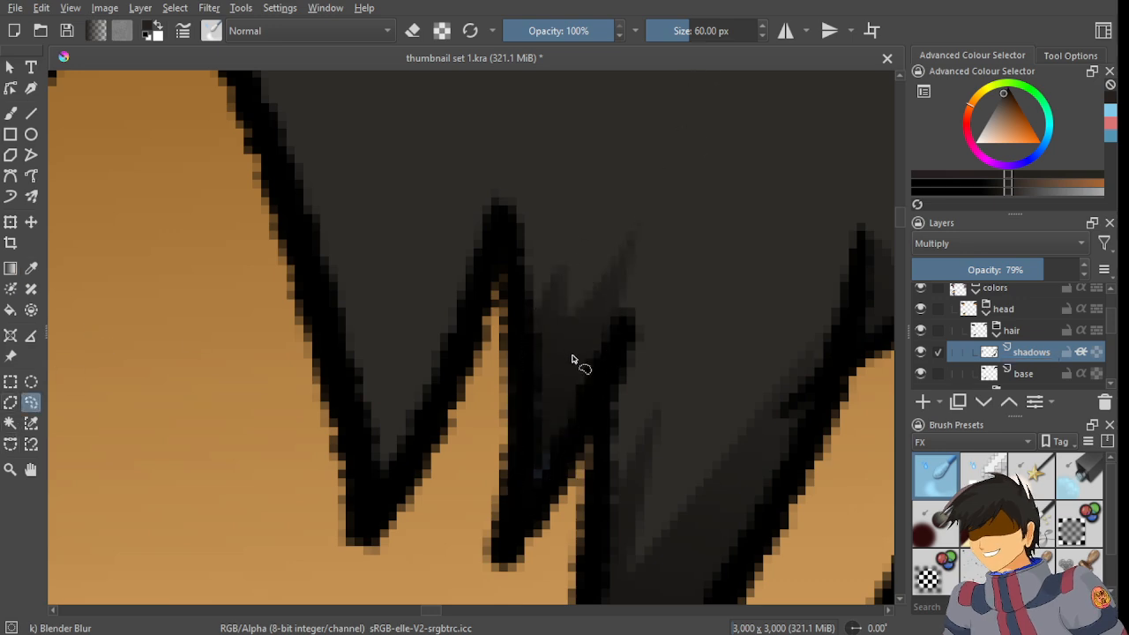
- Check the shaded spikes in front of the ear and save the document
scroll(600, 360, "down", 6)
scroll(600, 381, "up", 3)
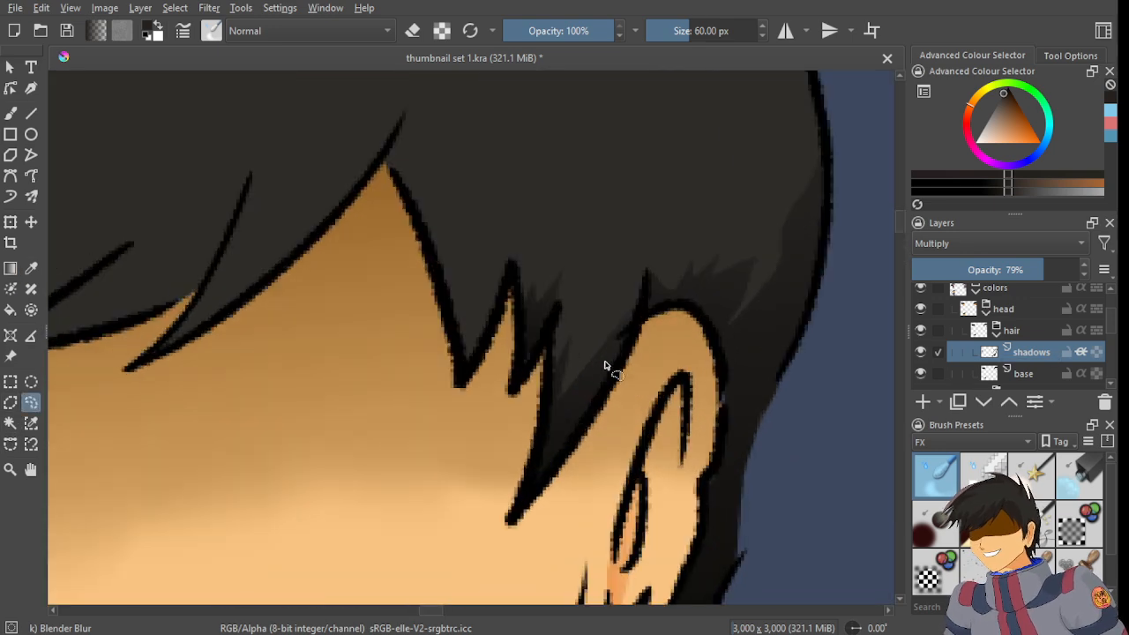
key("ctrl+s")
- Draw a freehand selection around the larger spike beside the forehead gap, following its outline and ending in a jagged upper edge
scroll(524, 335, "up", 3)
scroll(590, 353, "up", 4)
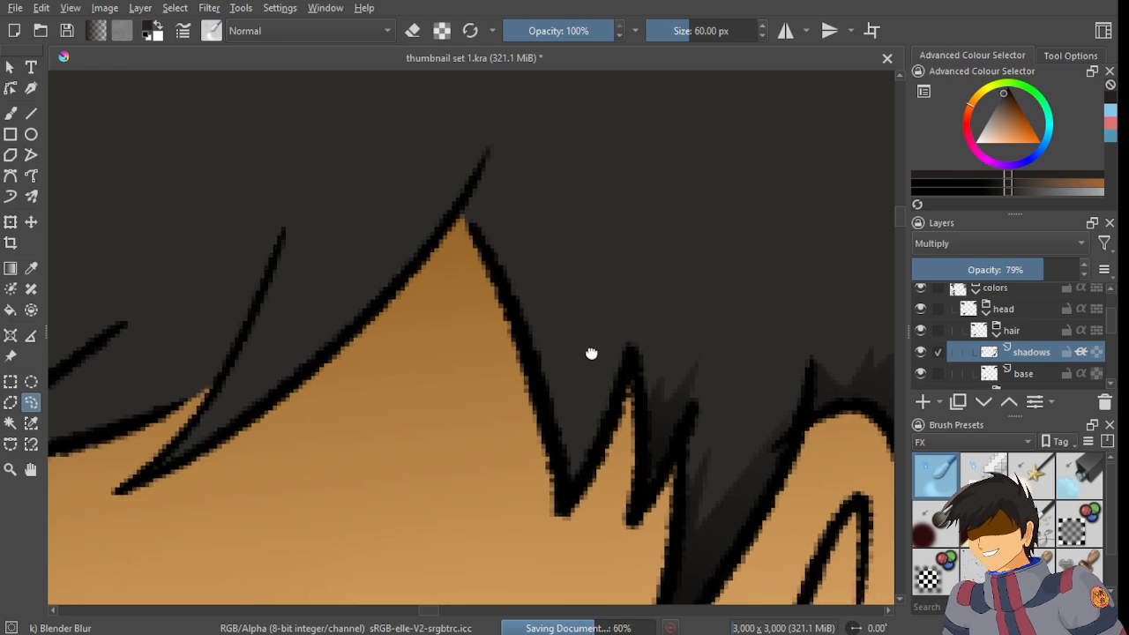
scroll(607, 381, "down", 1)
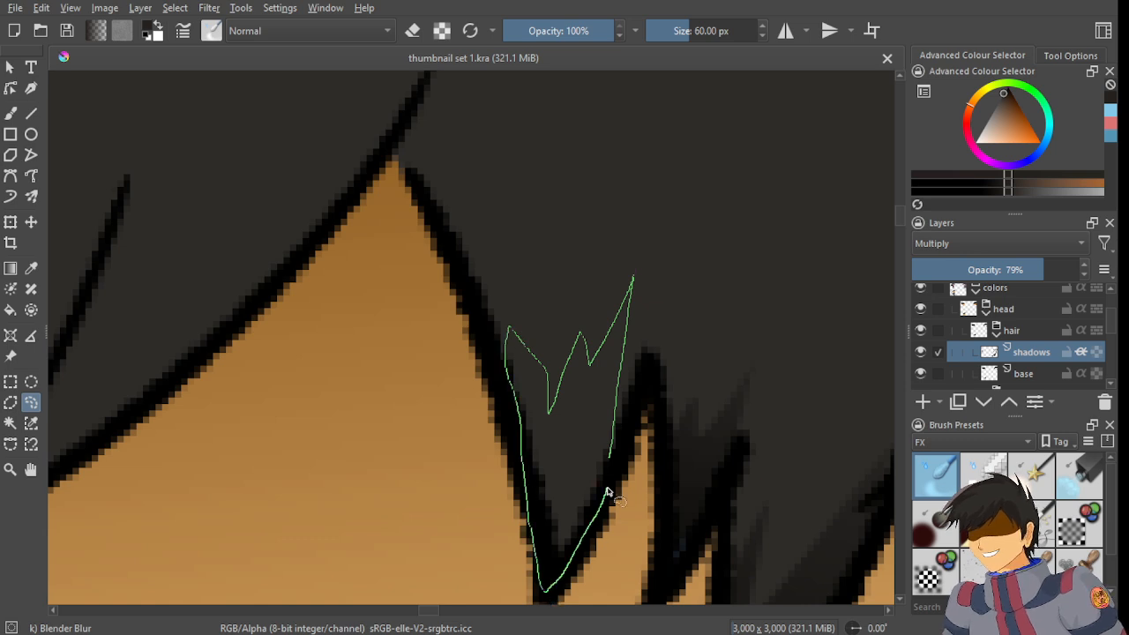
left_click_drag(607, 492, 600, 461)
scroll(573, 436, "up", 1)
scroll(522, 399, "up", 1)
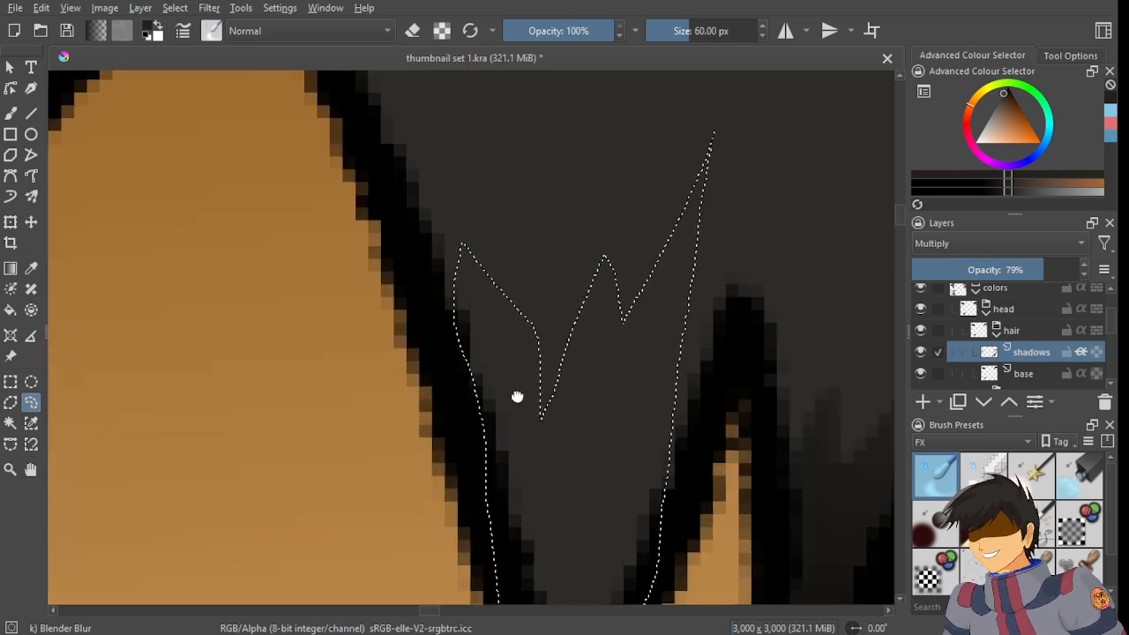
- Refine the selection around the larger spike by trimming and extending its borders along the outlines on both sides
left_click_drag(517, 397, 521, 296)
scroll(443, 232, "up", 1)
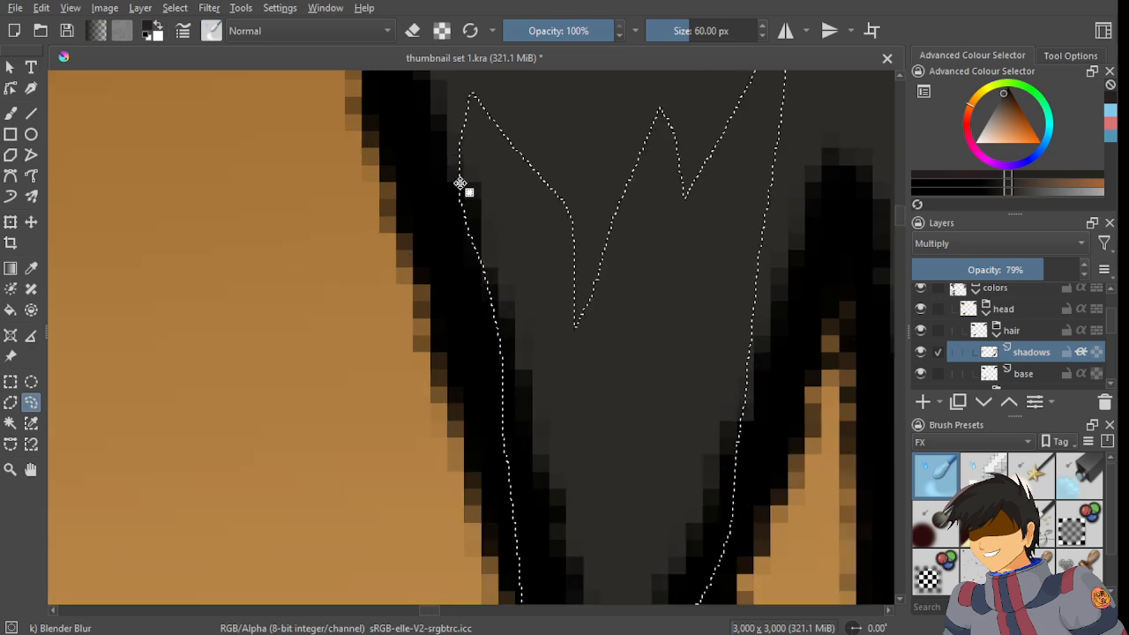
mouse_move(464, 167)
left_mouse_down()
mouse_move(464, 283)
mouse_move(537, 483)
mouse_move(517, 239)
left_mouse_up()
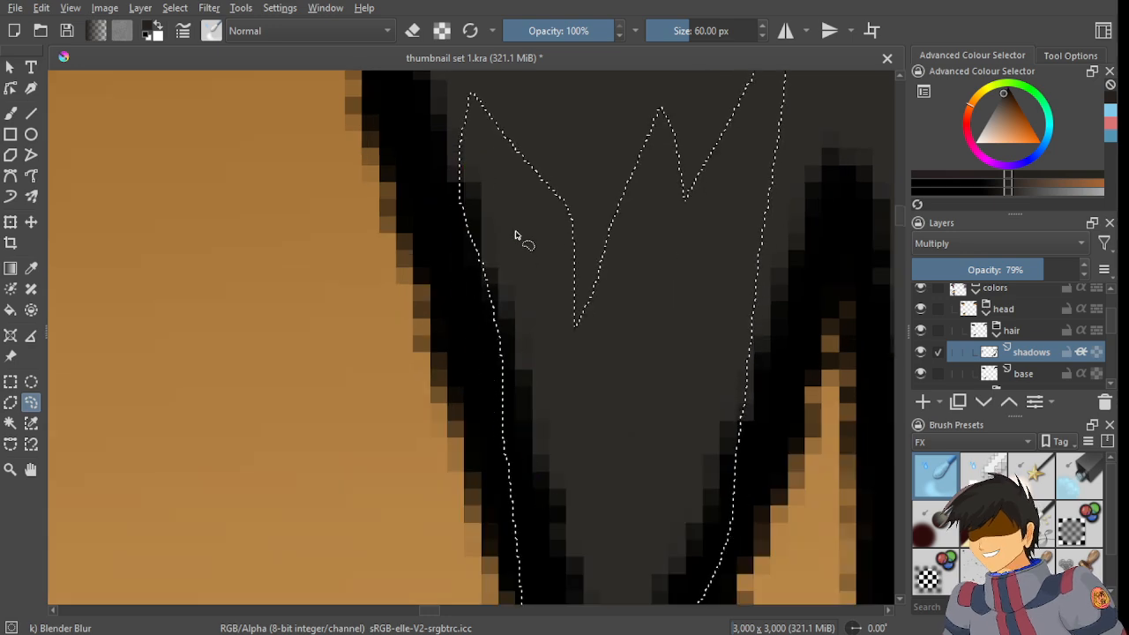
scroll(503, 291, "down", 1)
scroll(630, 309, "up", 1)
scroll(621, 318, "up", 2)
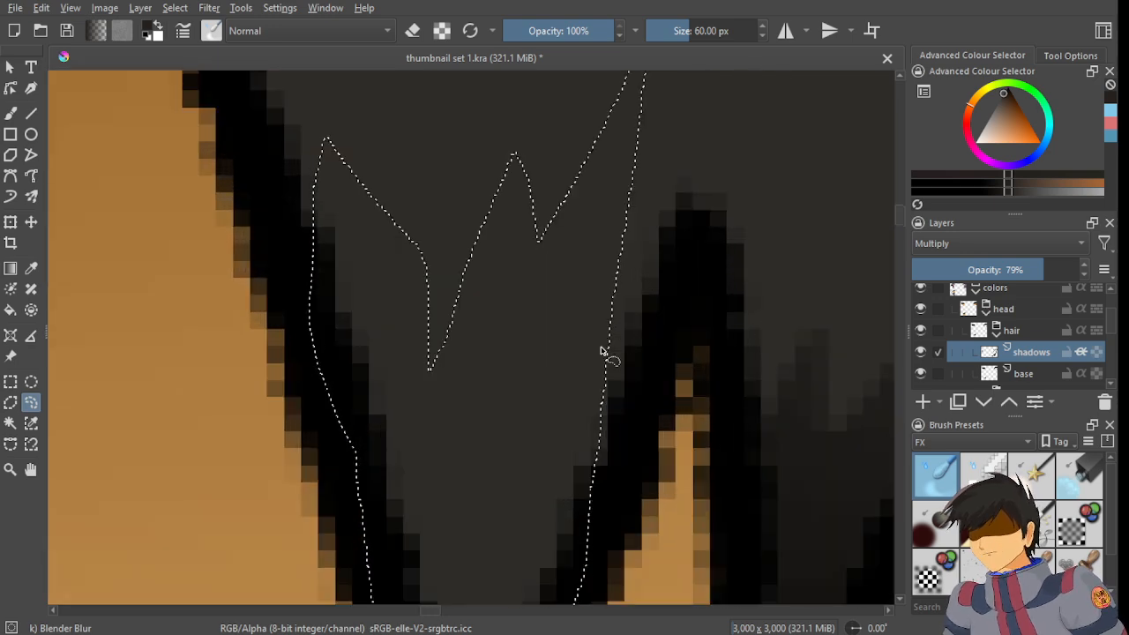
mouse_move(617, 284)
left_mouse_down()
mouse_move(670, 250)
mouse_move(662, 356)
mouse_move(594, 524)
mouse_move(557, 368)
left_mouse_up()
scroll(542, 304, "down", 2)
scroll(541, 303, "down", 1)
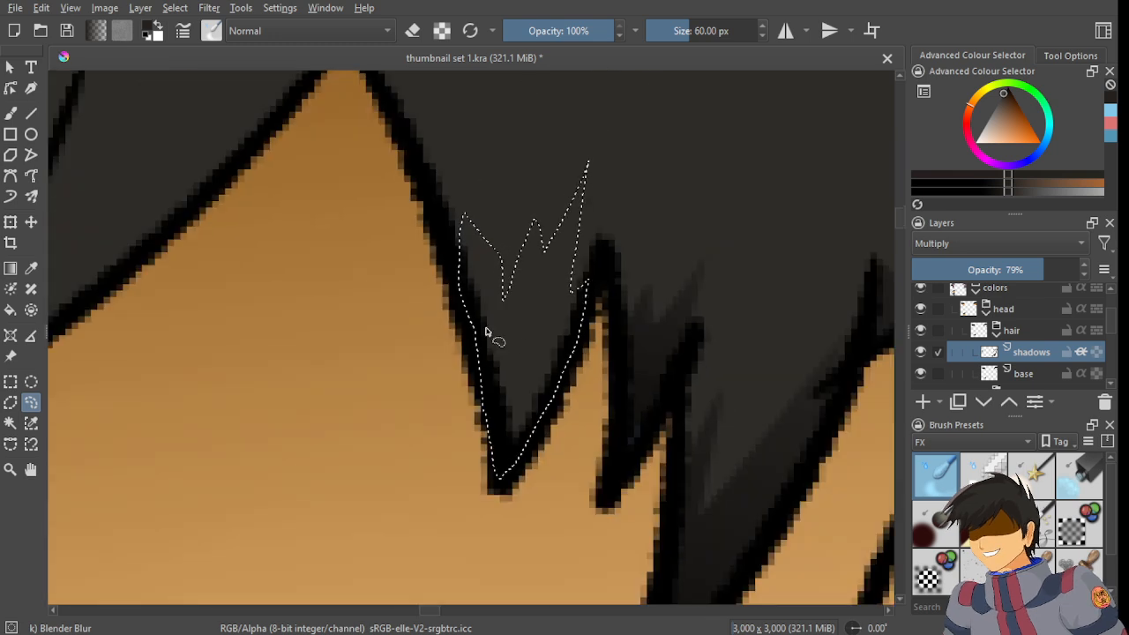
- Shade the selected larger spike with a gradient running upward from its tip into the hair, and deselect
left_click(11, 269)
left_click_drag(507, 451, 662, 132)
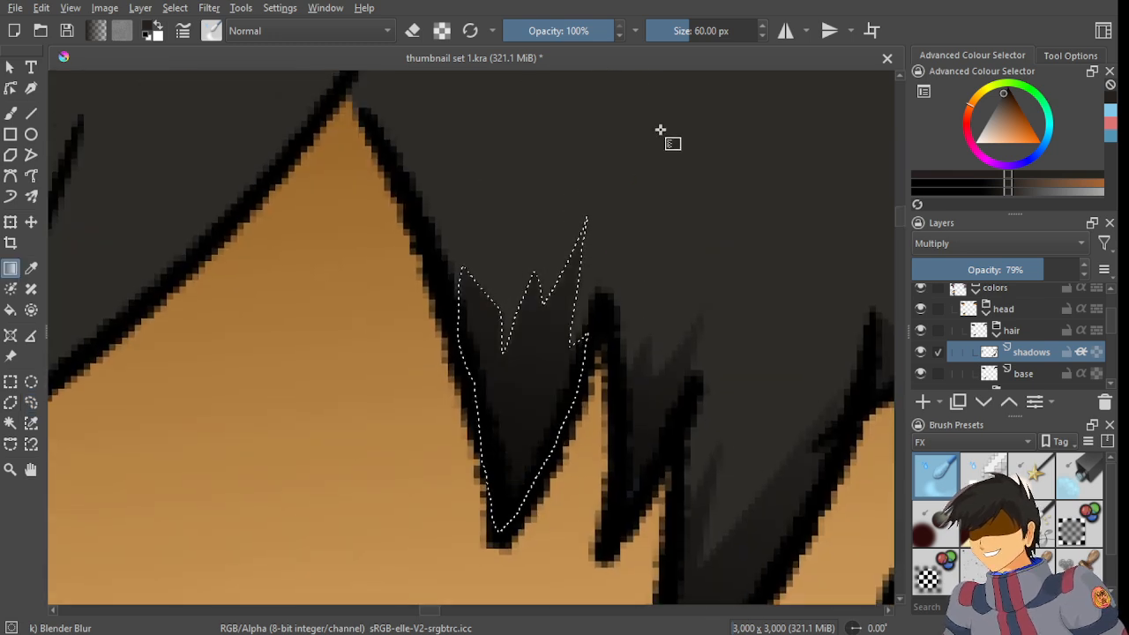
key("ctrl+z")
left_click_drag(508, 499, 697, 54)
key("ctrl+z")
left_click_drag(498, 529, 620, 144)
left_click(31, 403)
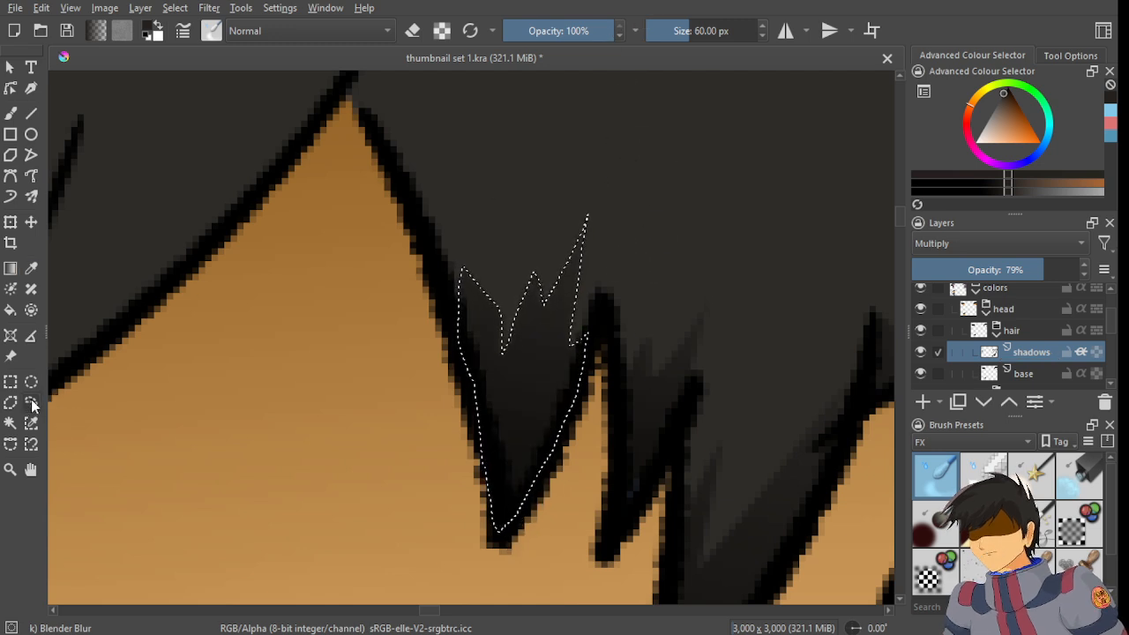
left_click(503, 372)
scroll(500, 370, "down", 4)
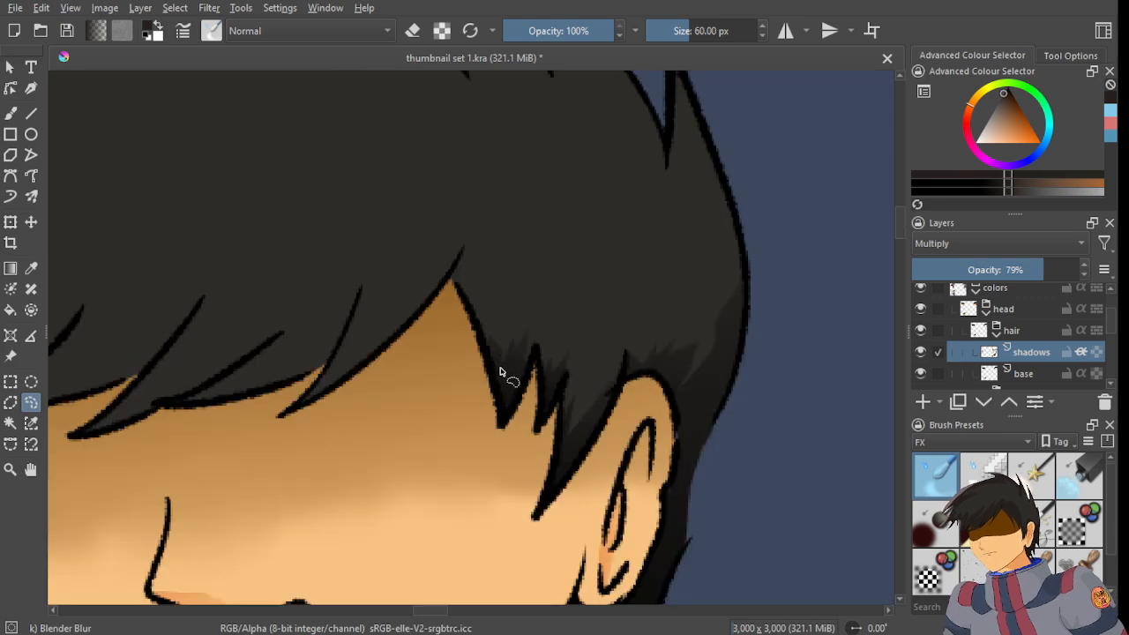
- Draw a narrow freehand selection beside the line at the peak of the forehead gap, with a jagged outer edge
scroll(489, 335, "up", 4)
scroll(481, 301, "up", 1)
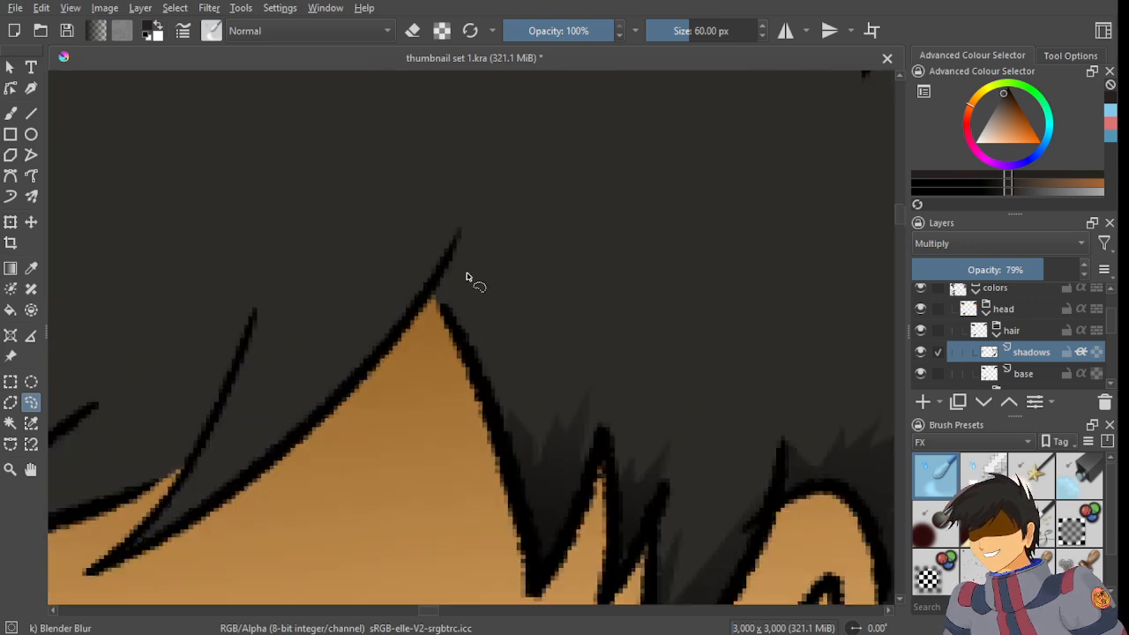
scroll(463, 279, "up", 2)
scroll(468, 305, "down", 1)
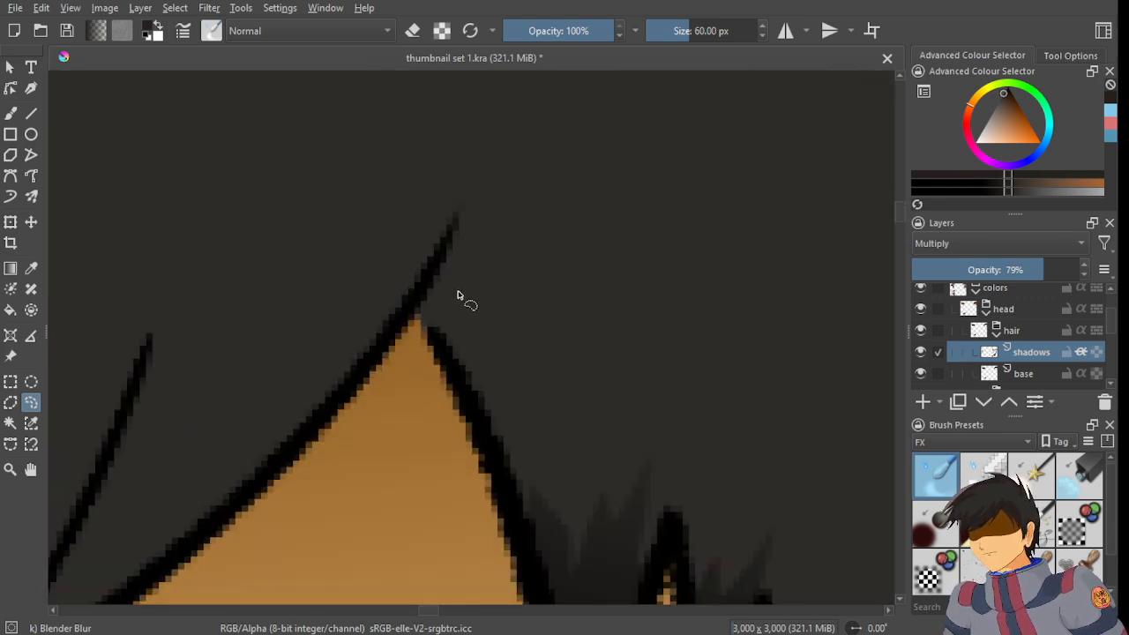
scroll(457, 296, "down", 1)
scroll(486, 232, "up", 2)
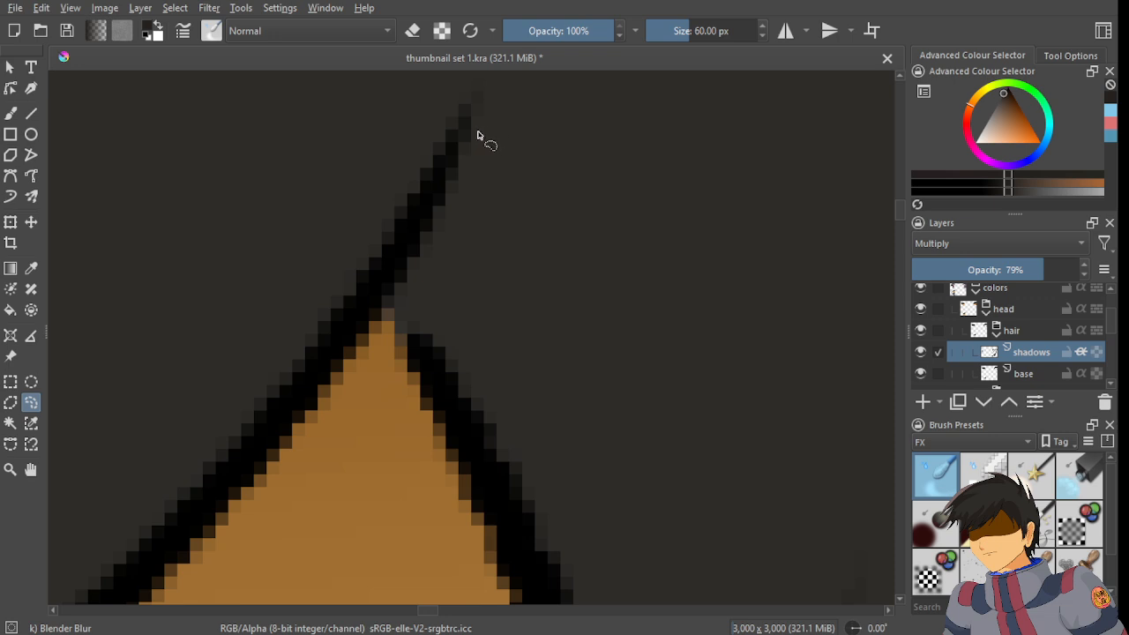
mouse_move(423, 389)
left_mouse_down()
mouse_move(459, 259)
mouse_move(476, 117)
left_mouse_up()
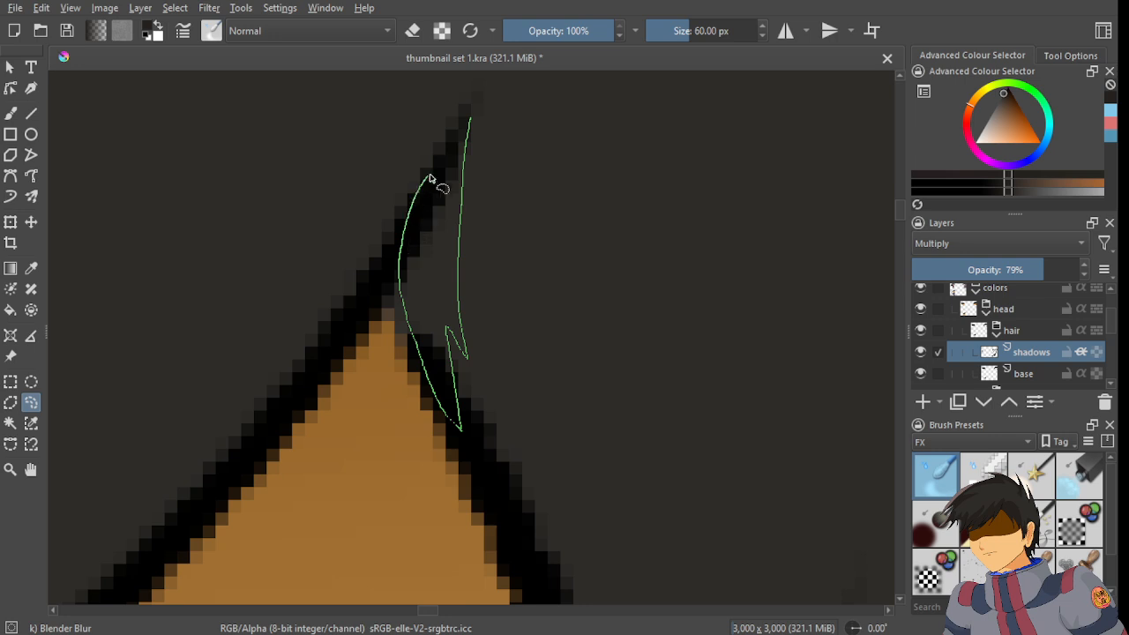
left_click_drag(453, 137, 448, 145)
- Adjust the narrow selection's border so it follows the hair outline and the tip of the forehead gap
scroll(476, 163, "up", 3)
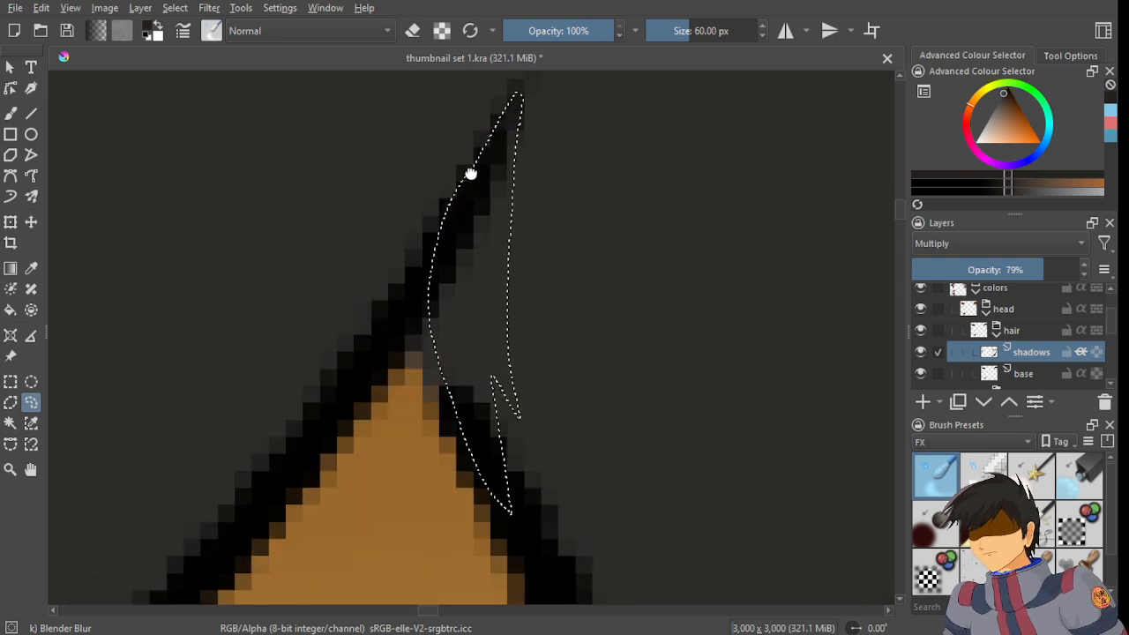
scroll(491, 162, "down", 3)
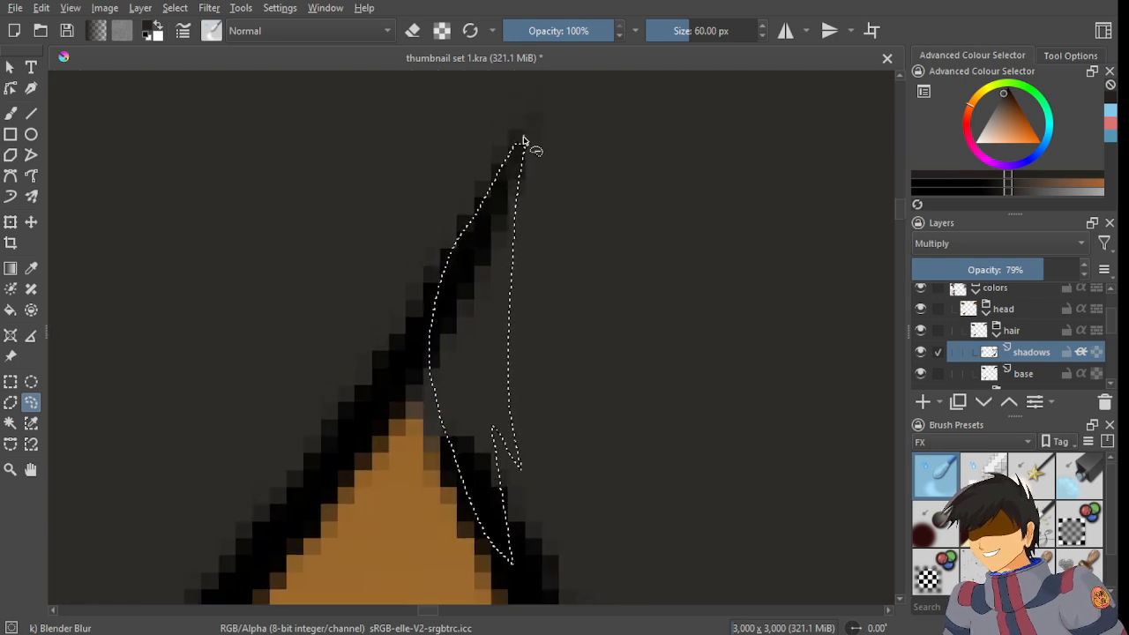
mouse_move(522, 138)
left_mouse_down()
mouse_move(411, 357)
mouse_move(386, 374)
mouse_move(467, 111)
left_mouse_up()
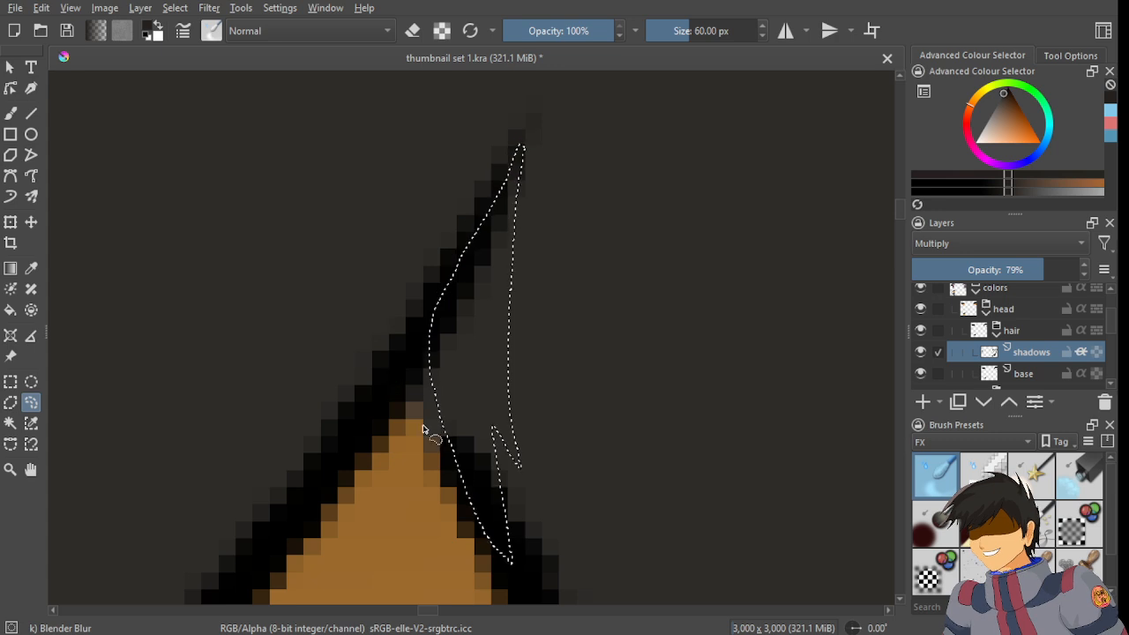
mouse_move(428, 433)
left_mouse_down()
mouse_move(448, 237)
mouse_move(444, 290)
mouse_move(461, 368)
mouse_move(535, 534)
mouse_move(484, 206)
mouse_move(496, 240)
mouse_move(467, 302)
mouse_move(465, 370)
mouse_move(524, 485)
mouse_move(560, 514)
mouse_move(520, 390)
mouse_move(477, 391)
left_mouse_up()
scroll(447, 236, "up", 2)
scroll(484, 207, "down", 2)
scroll(497, 371, "up", 2)
scroll(518, 388, "down", 2)
- Shade the selected sliver above the forehead gap with a gradient running downward from the outline, and deselect
left_click(11, 268)
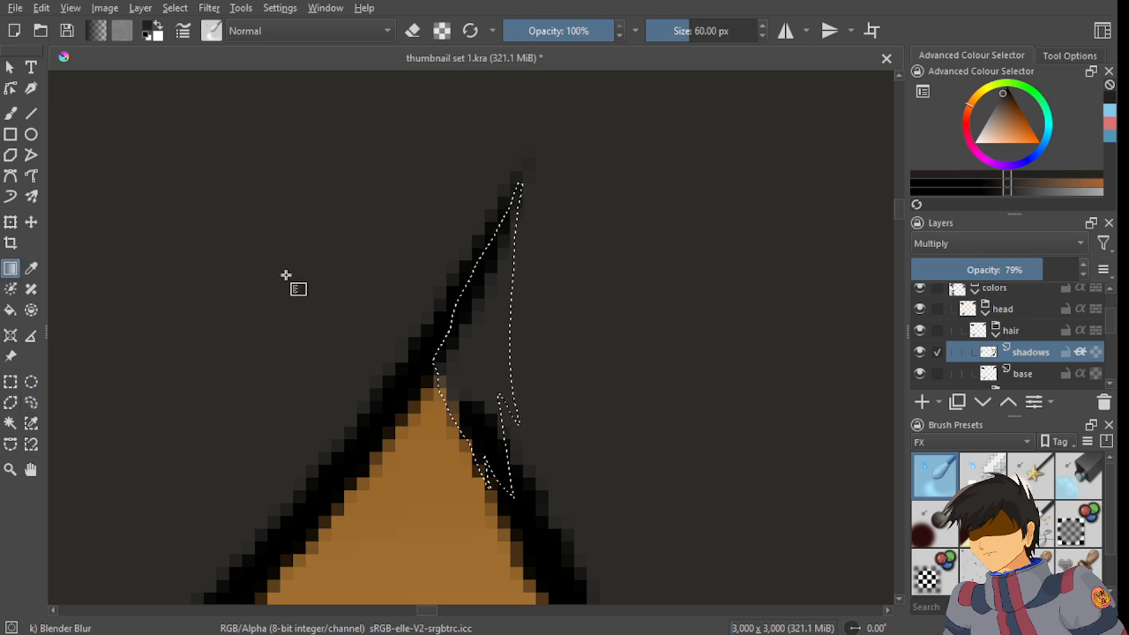
left_click_drag(440, 257, 589, 406)
key("ctrl+z")
left_click_drag(430, 213, 525, 458)
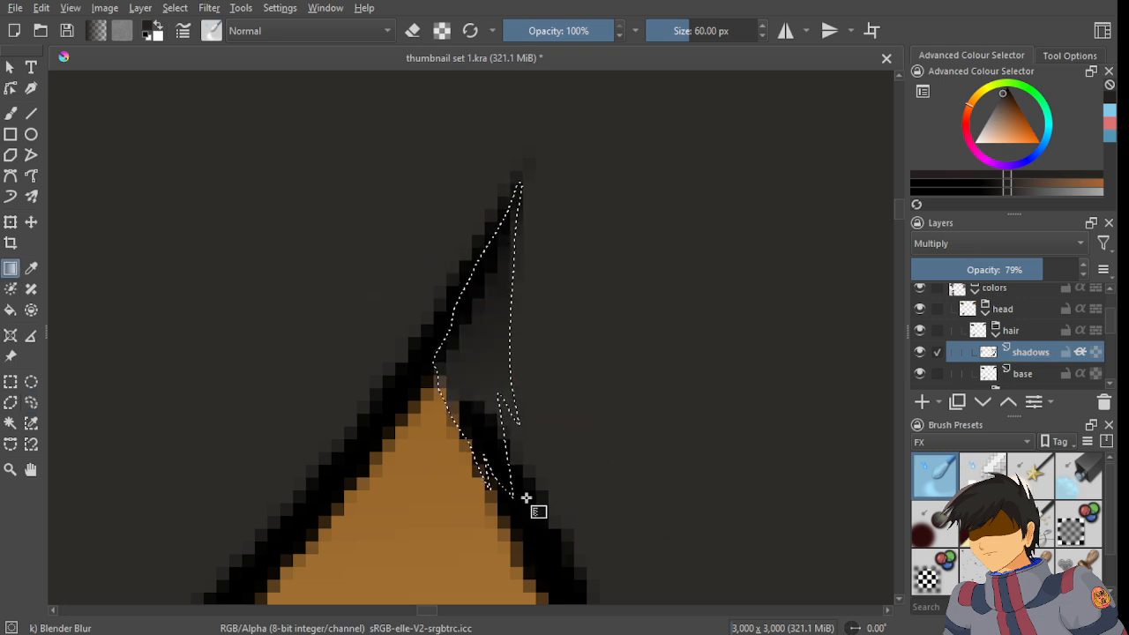
key("ctrl+shift+a")
scroll(485, 329, "down", 4)
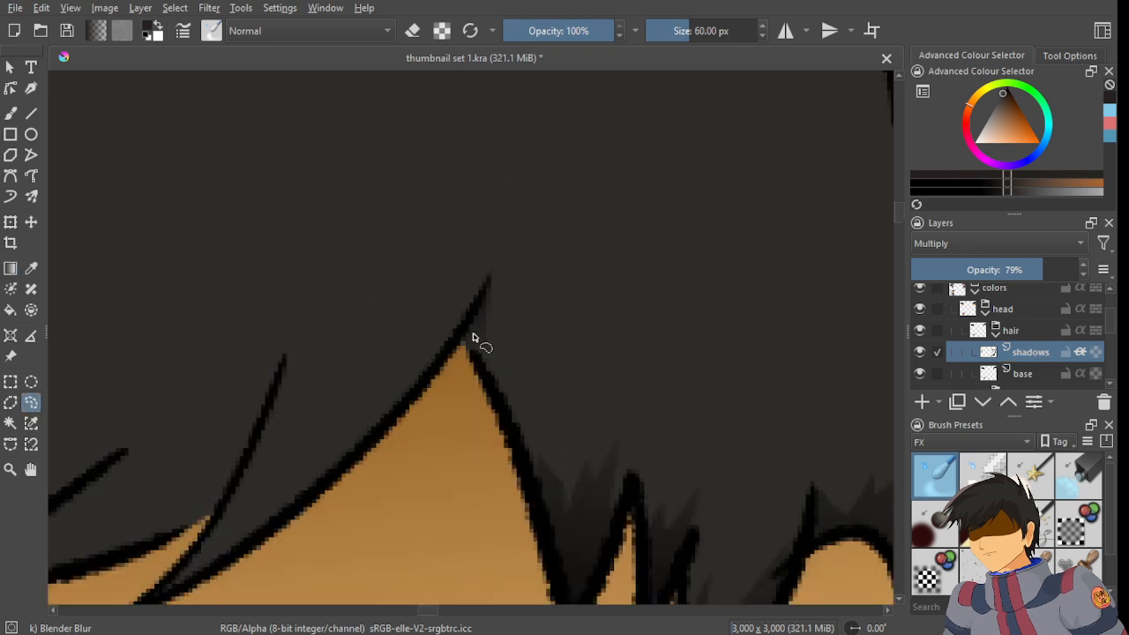
- Save the document and check the hair shading against the whole character and the other figures
key("ctrl+s")
scroll(436, 373, "down", 3)
scroll(511, 379, "up", 3)
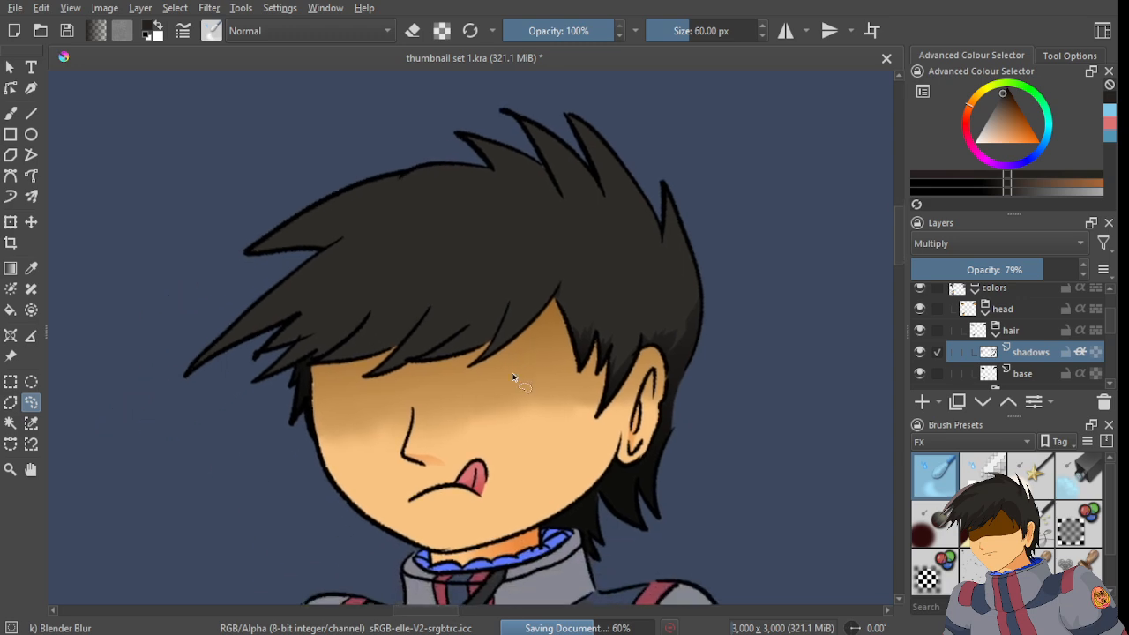
scroll(531, 322, "down", 3)
scroll(532, 323, "down", 4)
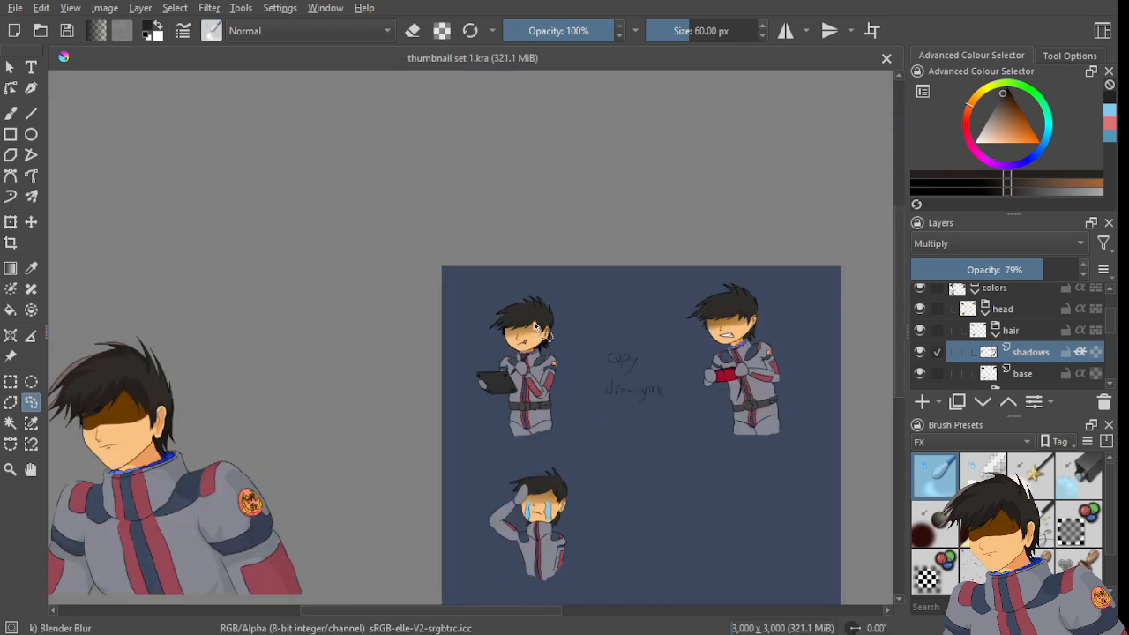
scroll(480, 347, "up", 5)
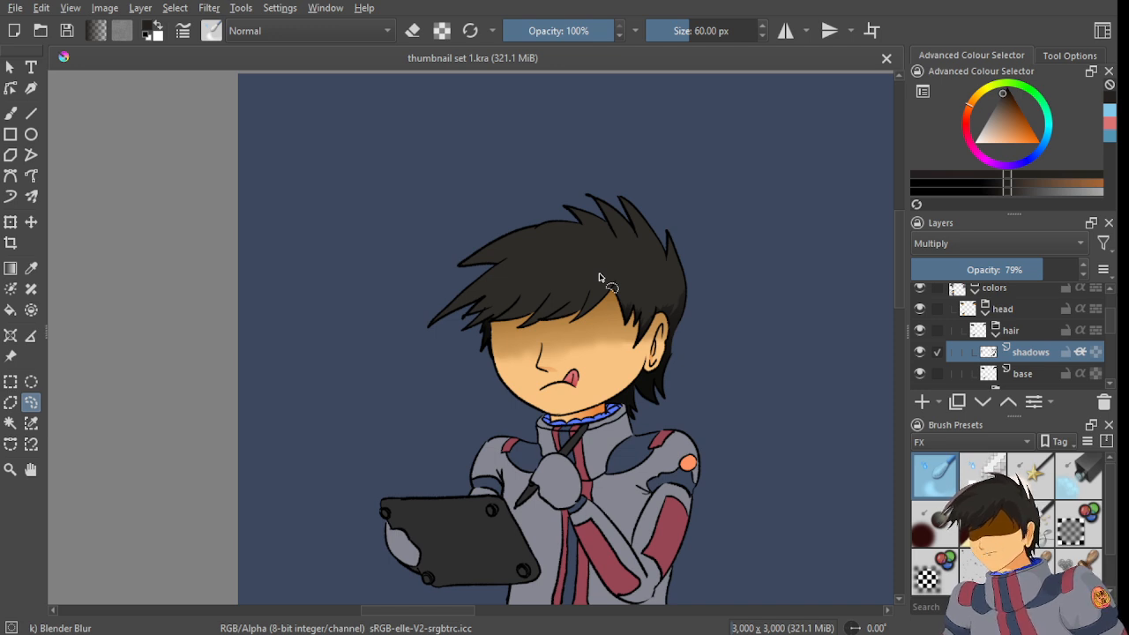
- Draw a jagged-edged freehand selection along the fringe strand beside the forehead gap, from its peak to its tip
scroll(553, 268, "up", 8)
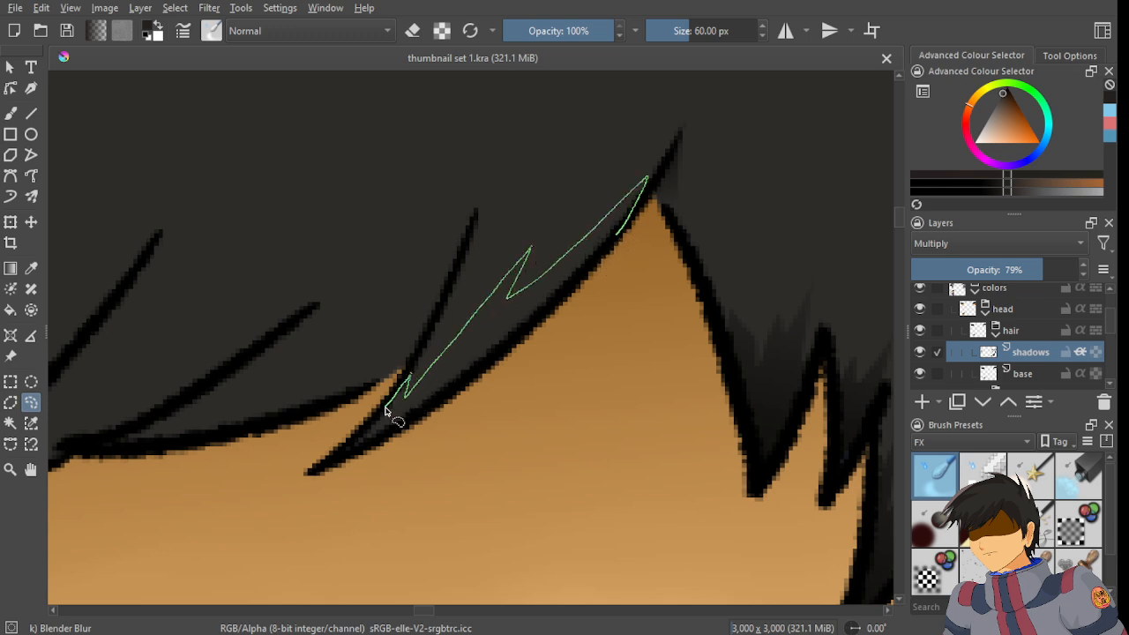
mouse_move(396, 439)
left_mouse_down()
mouse_move(489, 381)
mouse_move(608, 248)
left_mouse_up()
scroll(529, 335, "up", 2)
left_click_drag(648, 216, 452, 364)
left_click_drag(438, 470, 441, 472)
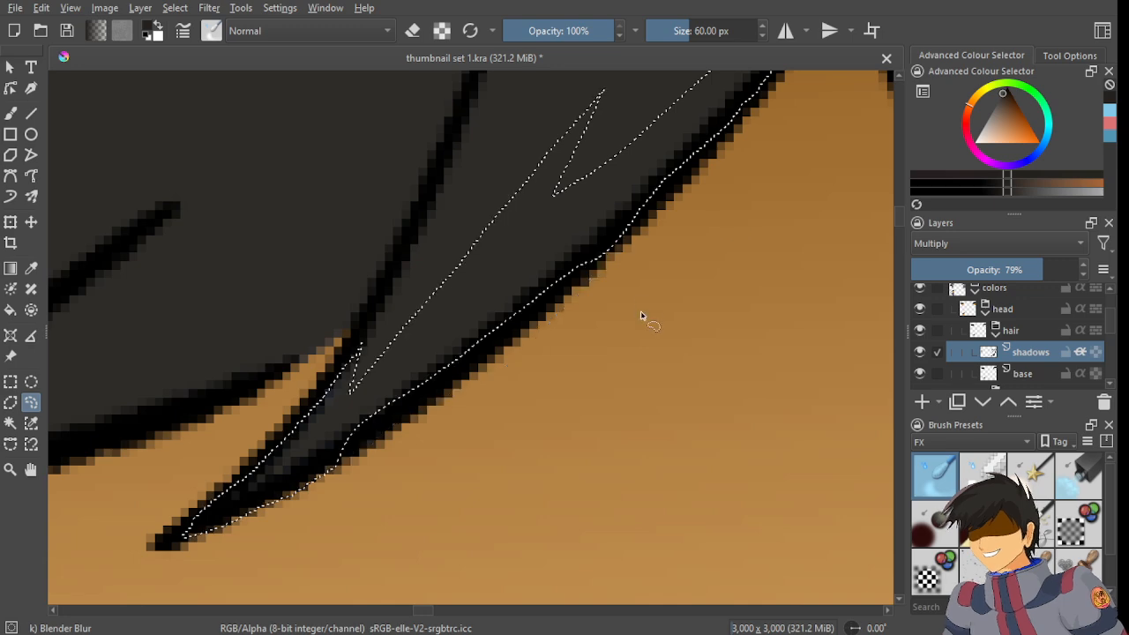
- Refine the lower border of the fringe strand's selection so it follows the black outline down to the tip
scroll(459, 380, "up", 3)
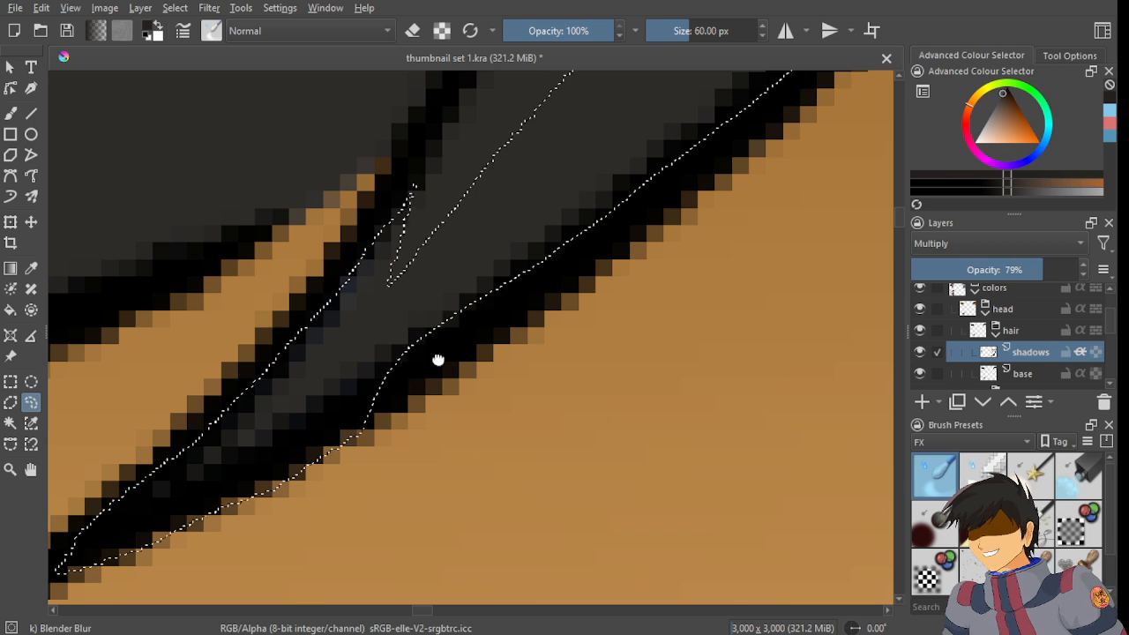
left_click_drag(438, 360, 494, 311)
mouse_move(631, 179)
left_mouse_down()
mouse_move(535, 276)
mouse_move(350, 405)
mouse_move(371, 399)
left_mouse_up()
left_click_drag(450, 350, 335, 416)
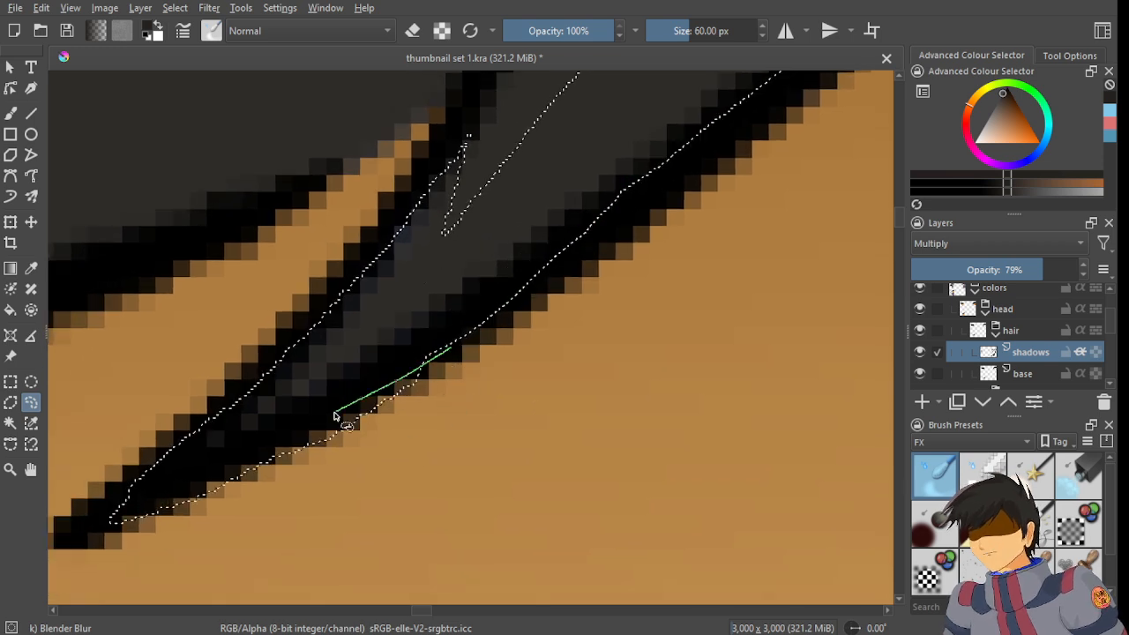
left_click_drag(628, 370, 628, 372)
scroll(411, 461, "up", 5)
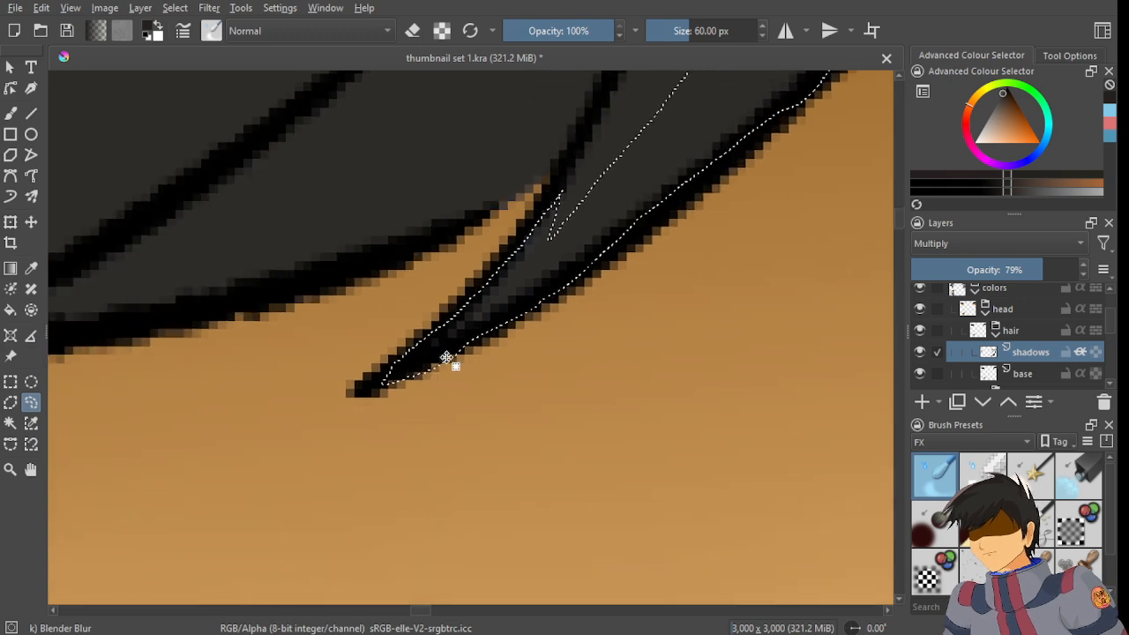
left_click_drag(453, 397, 510, 326)
mouse_move(593, 292)
left_mouse_down()
mouse_move(337, 408)
mouse_move(468, 394)
left_mouse_up()
mouse_move(575, 295)
left_mouse_down()
mouse_move(228, 466)
mouse_move(542, 342)
left_mouse_up()
scroll(543, 342, "down", 6)
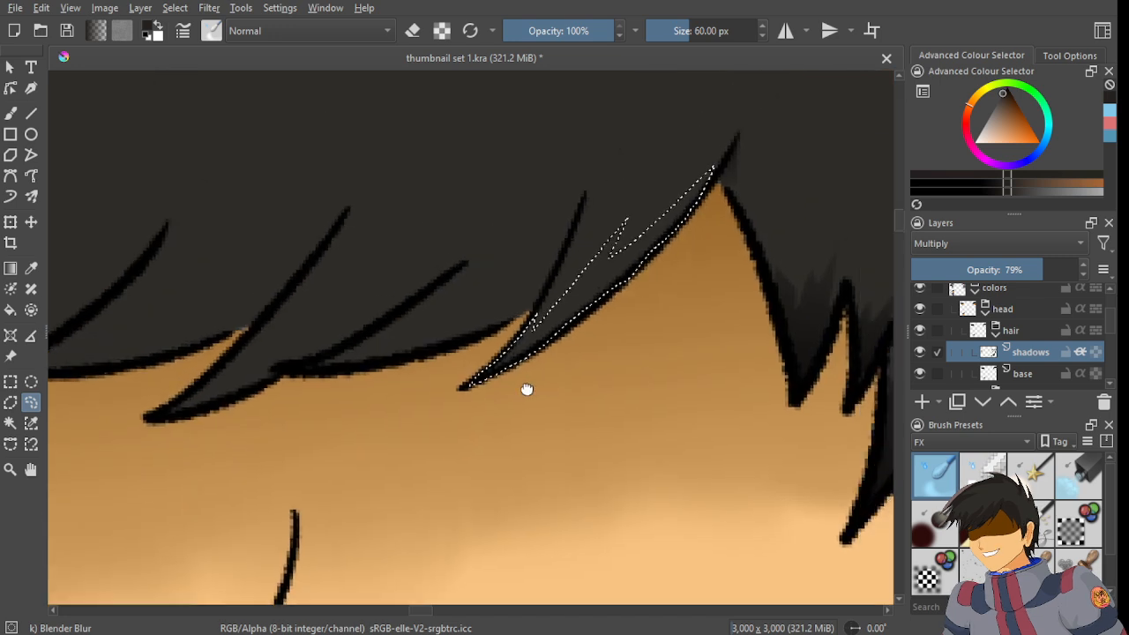
- Shade the selected fringe strand with a gradient running diagonally upward into the hair, and deselect
left_click(11, 269)
left_click_drag(515, 449, 653, 46)
key("ctrl+z")
left_click_drag(537, 403, 621, 205)
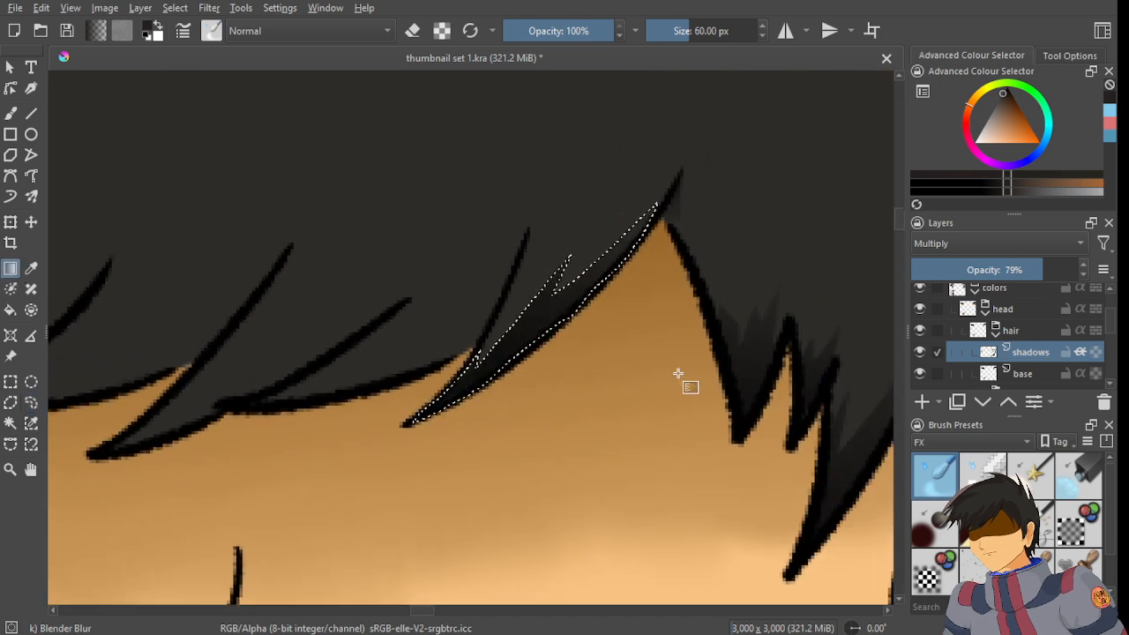
key("ctrl+z")
left_click_drag(563, 320, 706, 174)
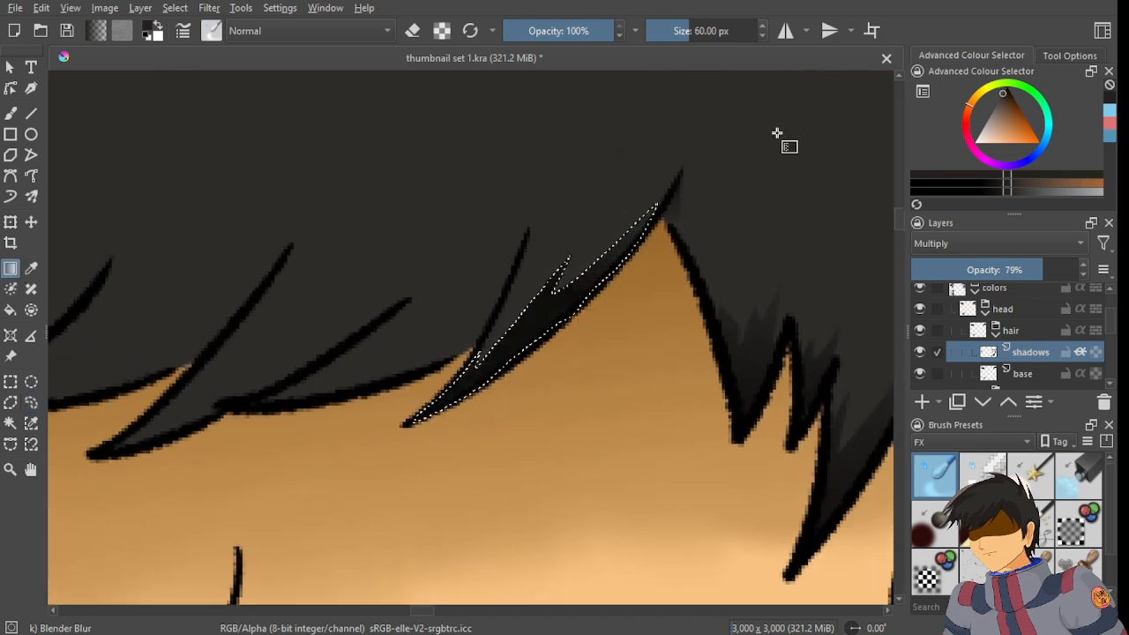
left_click(31, 404)
left_click(508, 244)
- Check the shaded fringe strand against the whole head and save the document
scroll(431, 319, "down", 4)
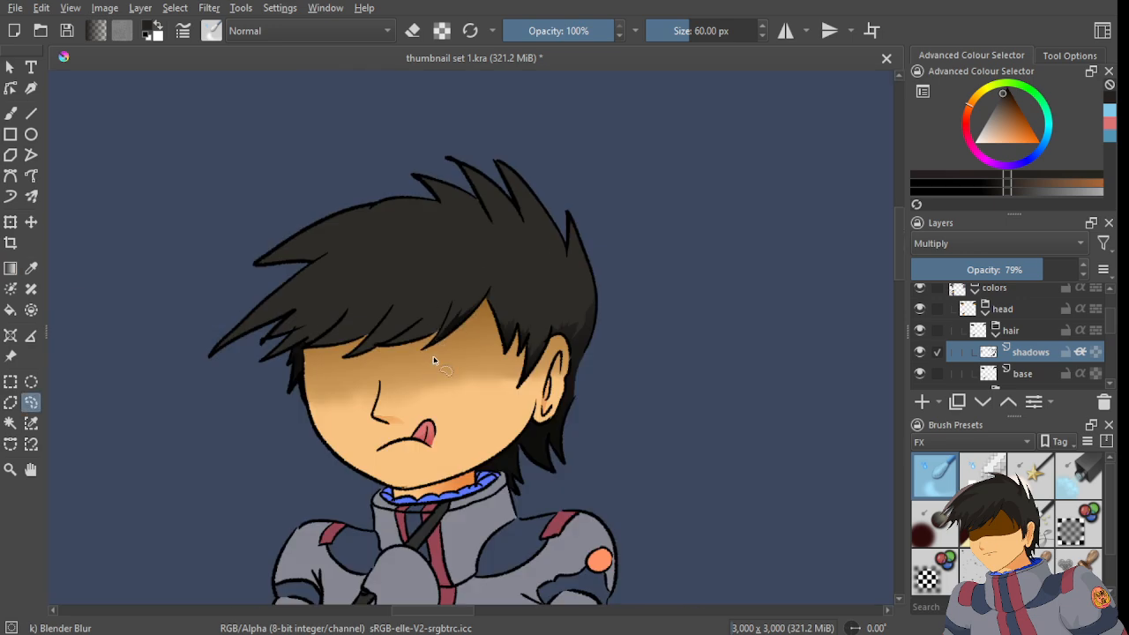
scroll(425, 339, "up", 3)
key("ctrl+s")
- Draw a freehand selection with a jagged upper edge along the lower outline of the neighbouring fringe strand
scroll(418, 340, "up", 3)
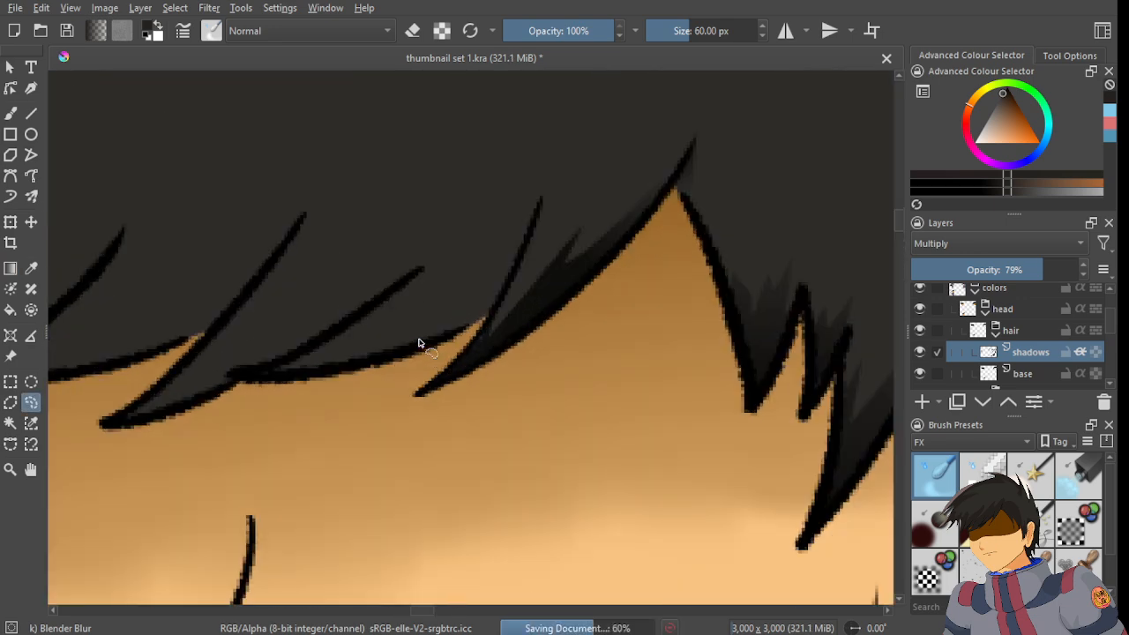
left_click_drag(418, 341, 474, 342)
scroll(470, 319, "up", 2)
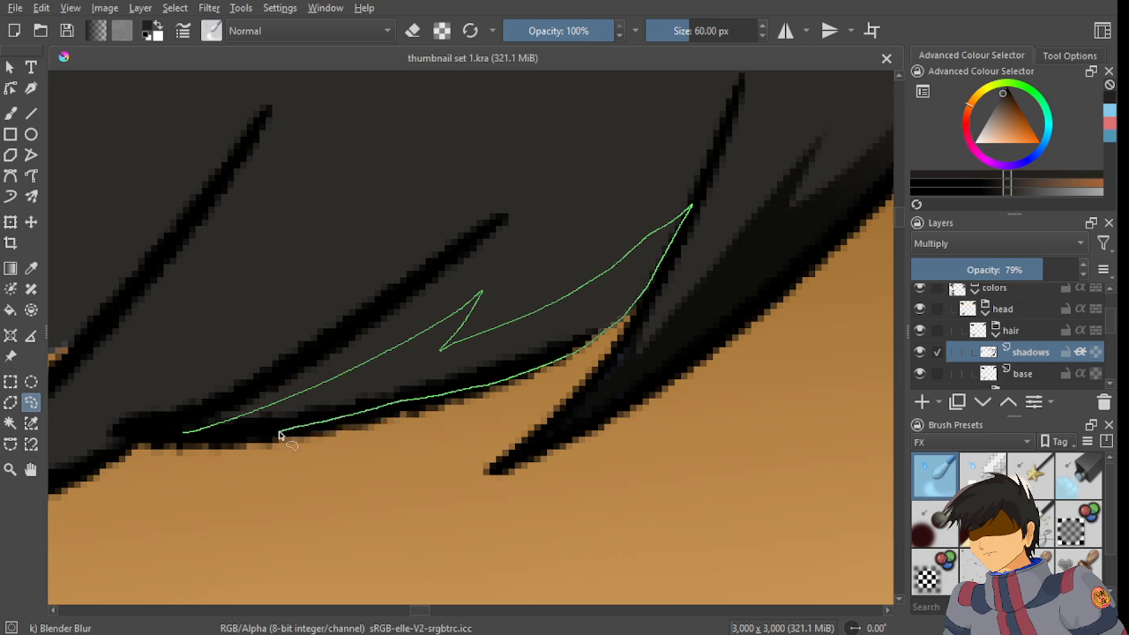
left_click_drag(185, 448, 186, 449)
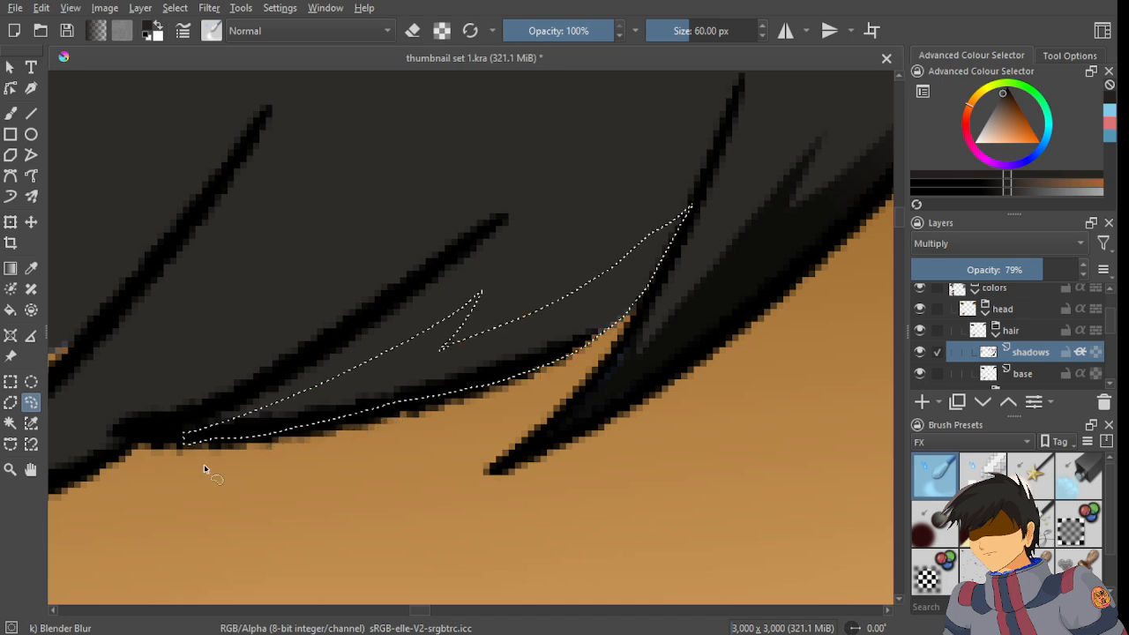
- Shade the selected neighbouring strand with a diagonal gradient rising from its lower outline, deselect, and check the fringe
left_click(10, 268)
left_click_drag(514, 383, 560, 278)
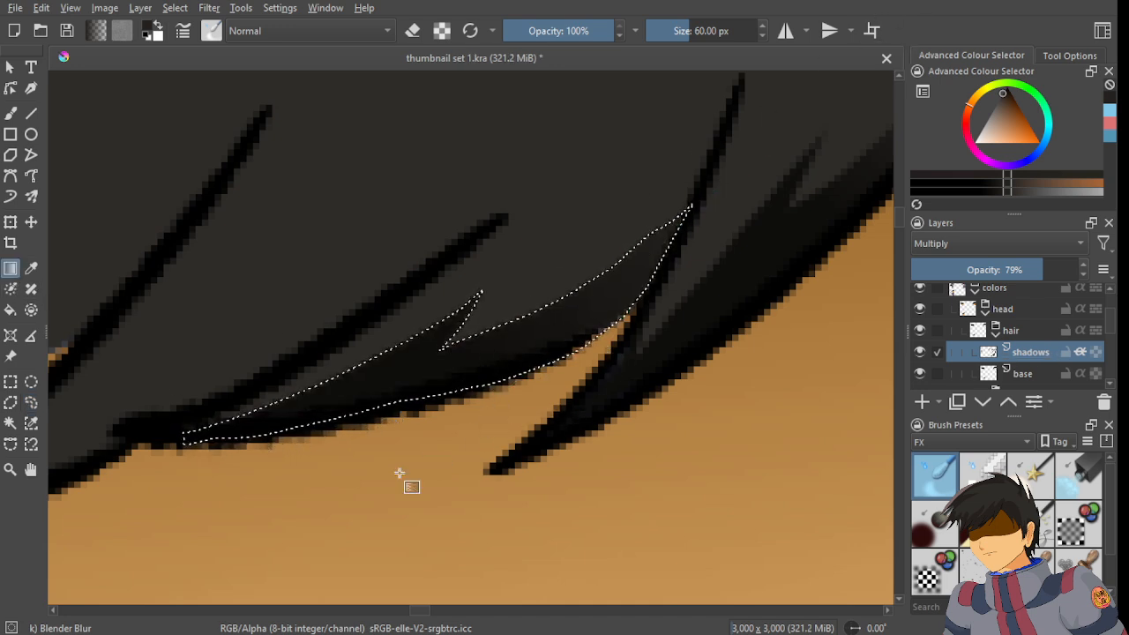
key("ctrl+z")
left_click_drag(398, 474, 816, 44)
key("ctrl+z")
left_click_drag(592, 343, 811, 103)
left_click(33, 403)
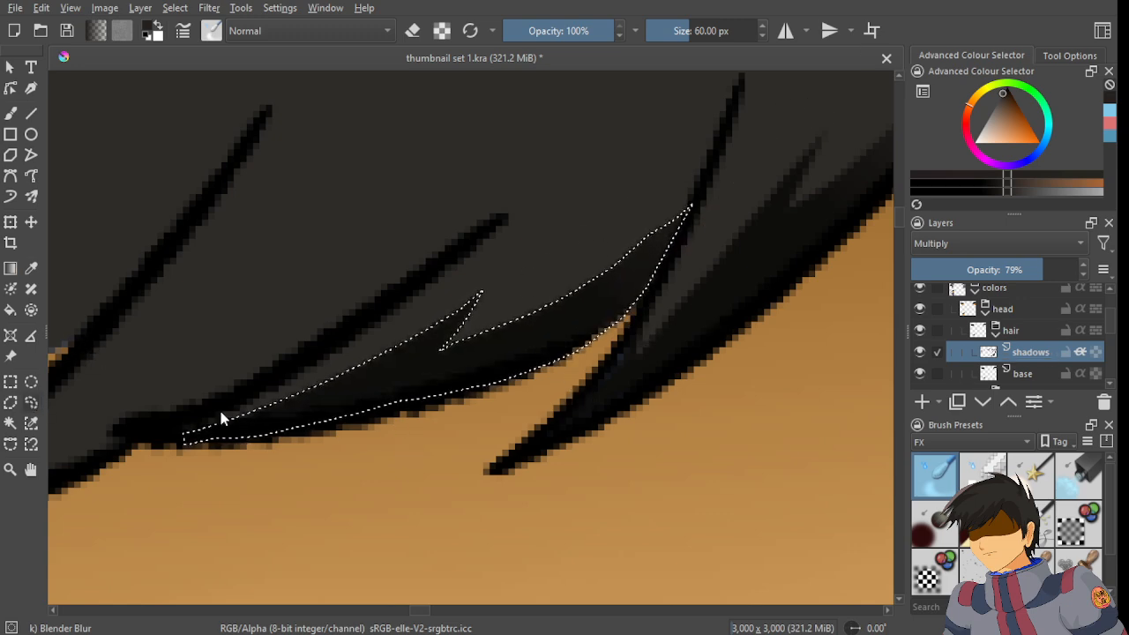
left_click(513, 352)
scroll(511, 352, "down", 4)
scroll(491, 378, "up", 2)
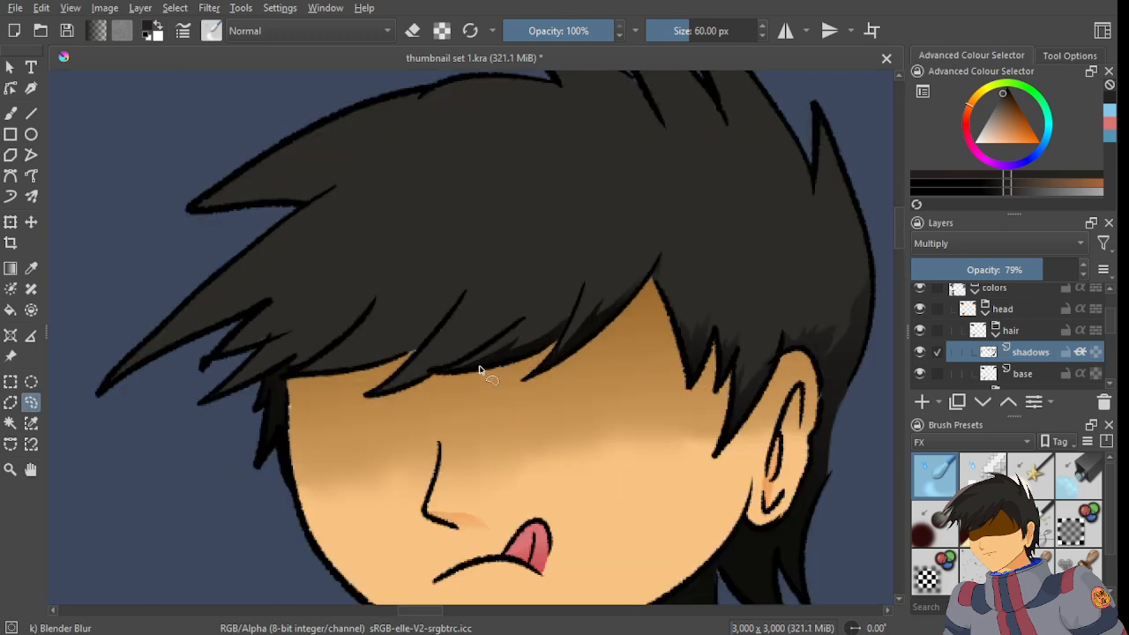
- Save the document, and draw a freehand selection with a jagged upper edge along the unshaded middle fringe strand above the nose
scroll(479, 368, "down", 3)
key("ctrl+s")
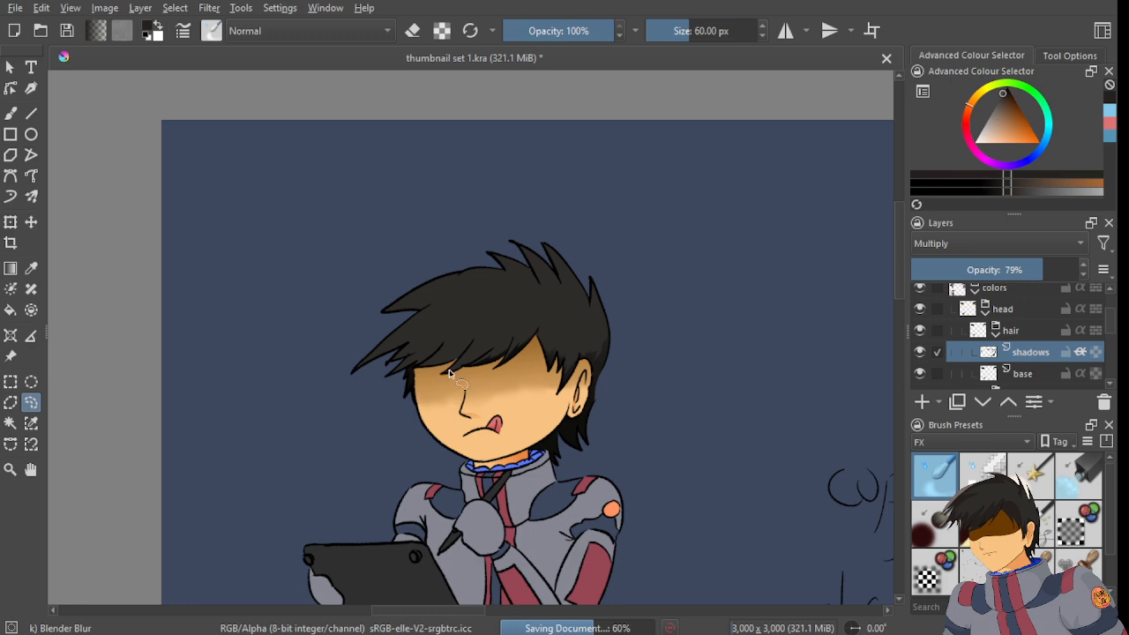
scroll(454, 378, "up", 5)
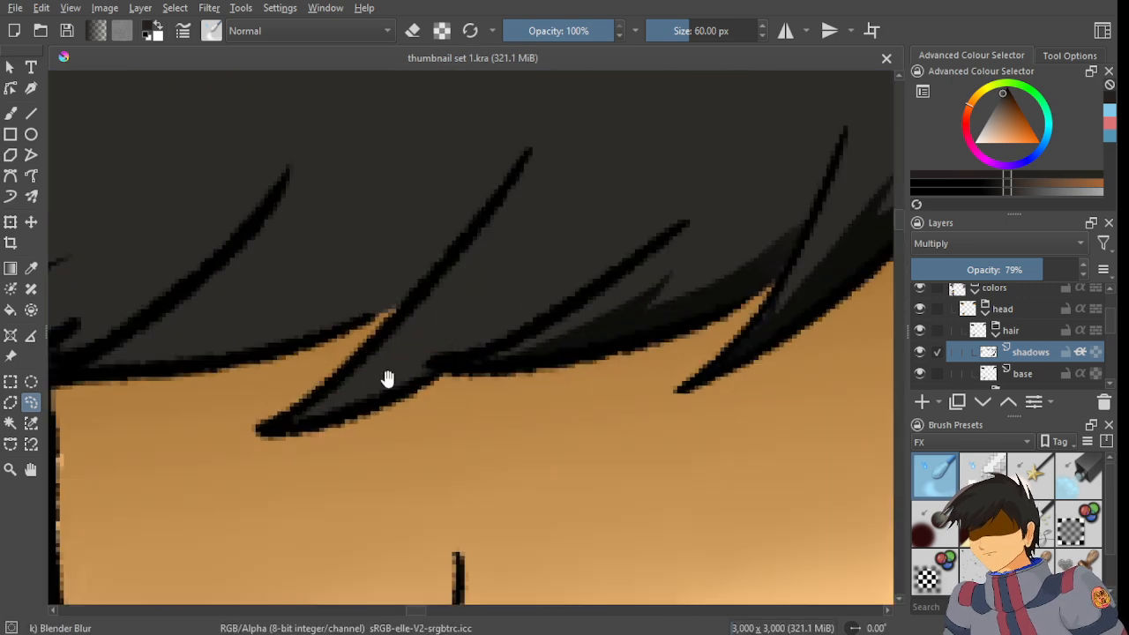
left_click_drag(388, 380, 260, 456)
scroll(441, 328, "up", 1)
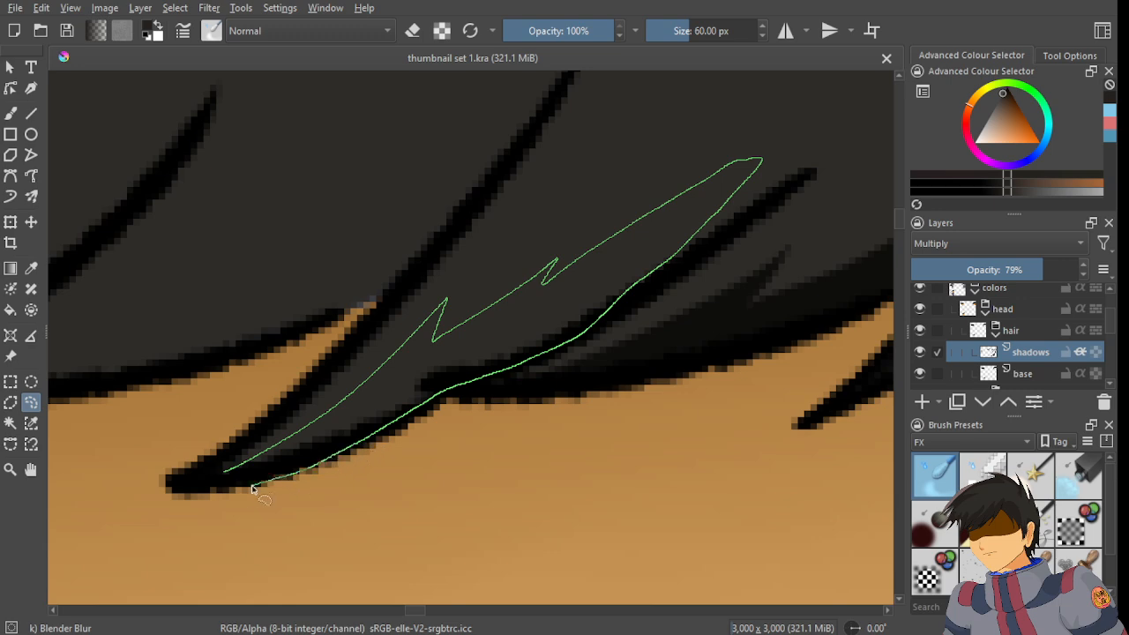
left_click_drag(201, 490, 212, 494)
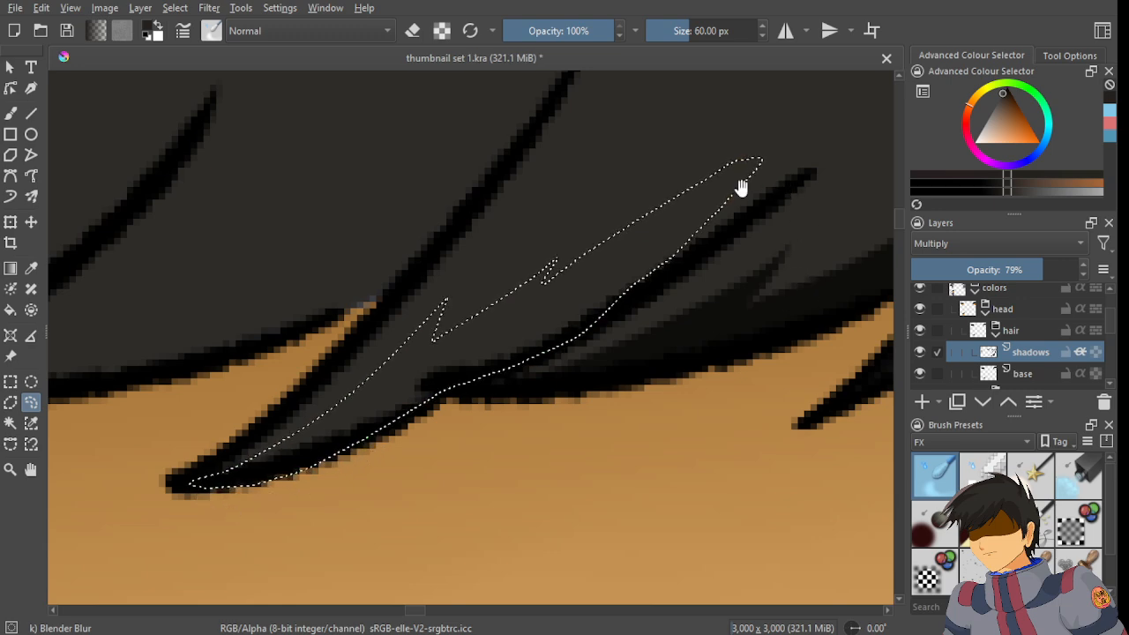
left_click_drag(744, 184, 529, 357)
scroll(529, 357, "up", 1)
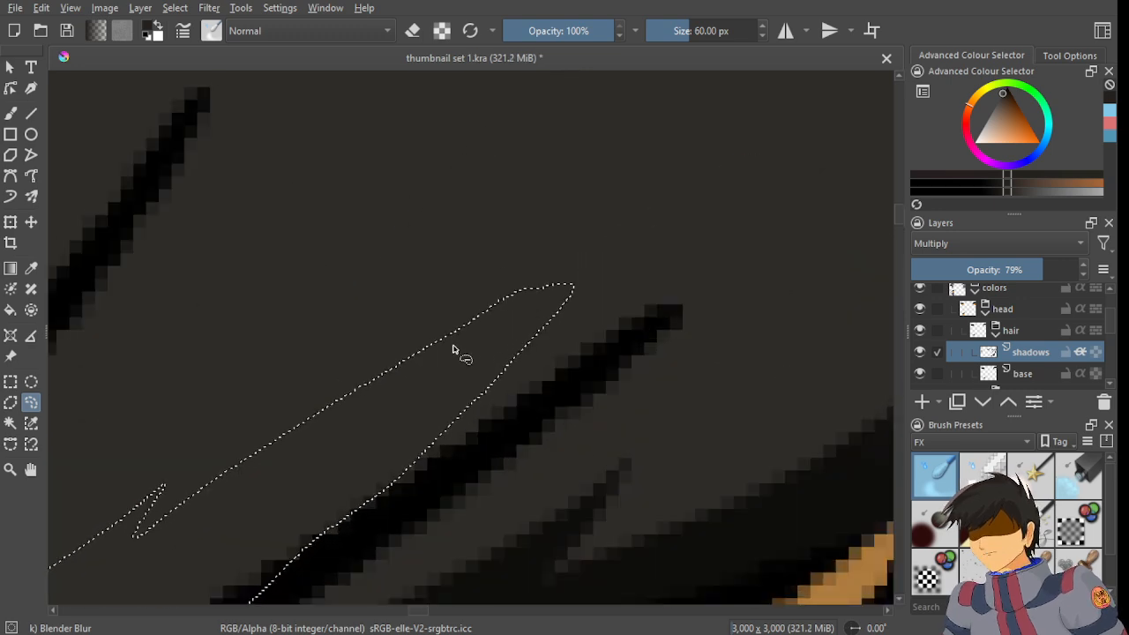
mouse_move(532, 284)
left_mouse_down()
mouse_move(554, 298)
mouse_move(501, 377)
left_mouse_up()
scroll(572, 316, "down", 4)
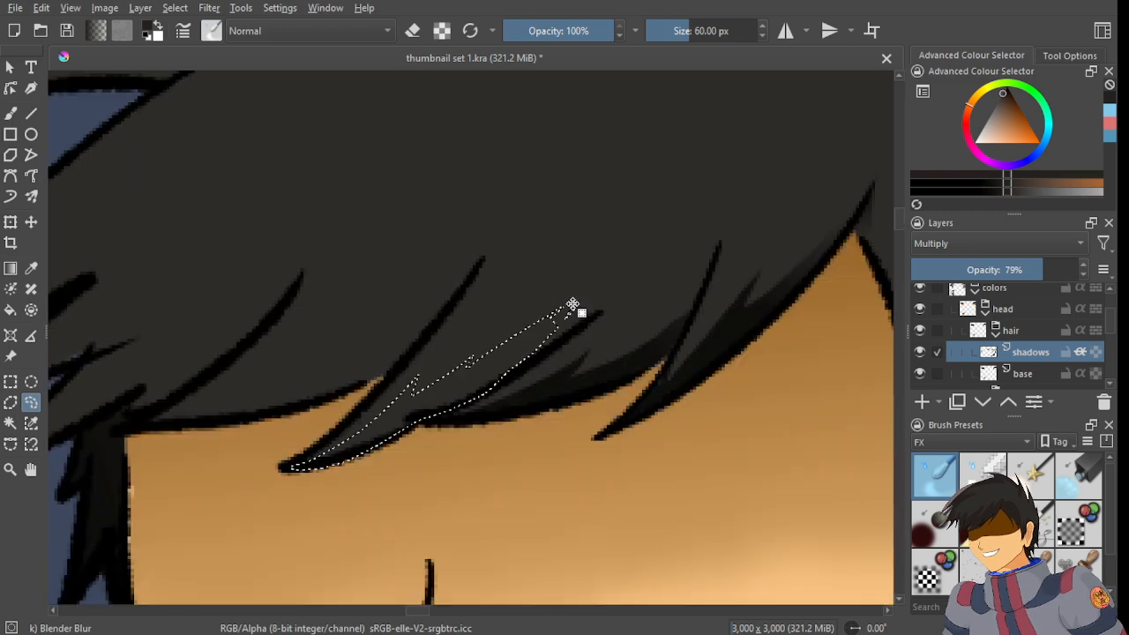
scroll(570, 314, "up", 3)
key("ctrl+z")
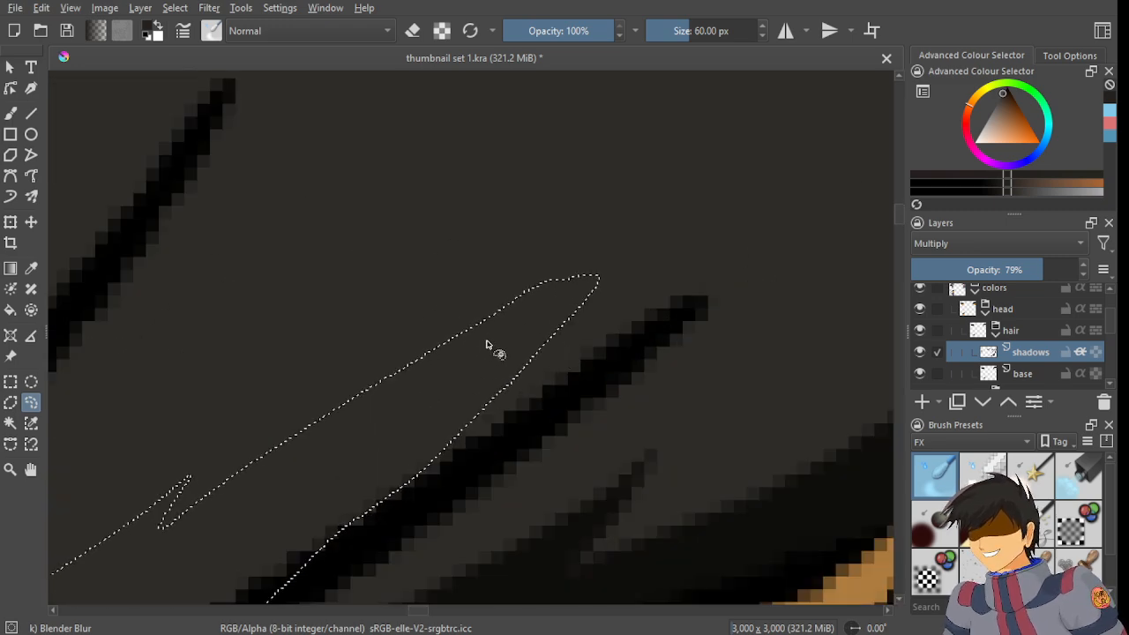
- Extend the rounded upper tip of the strand selection with two pointed, hair-like spikes
mouse_move(600, 228)
left_mouse_down()
mouse_move(516, 386)
mouse_move(459, 446)
left_mouse_up()
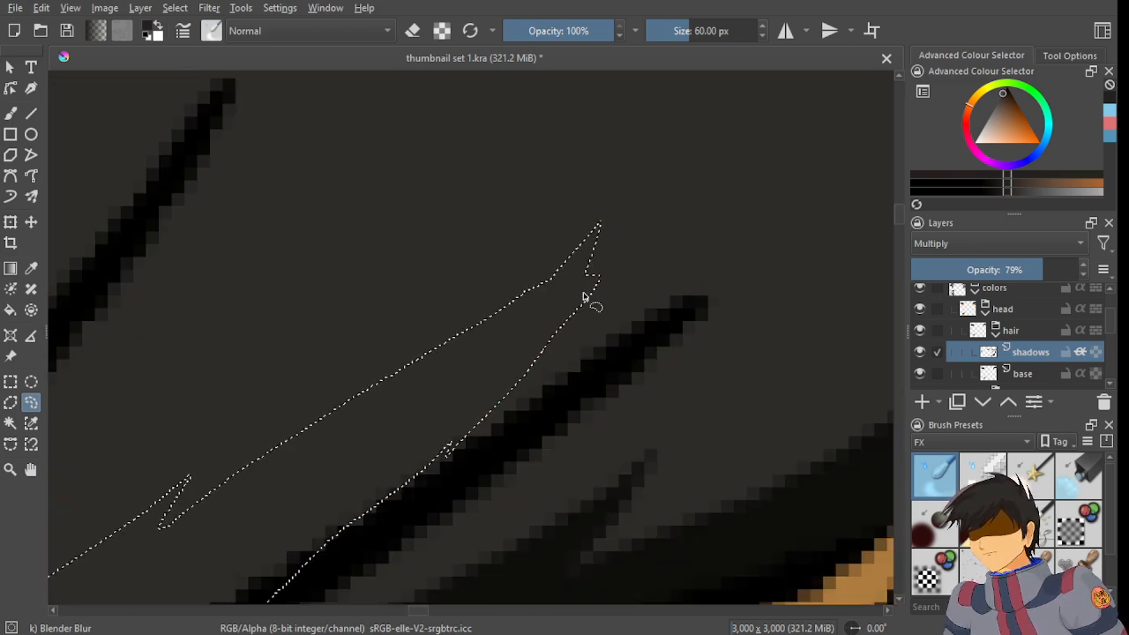
scroll(530, 356, "down", 1)
scroll(533, 357, "down", 3)
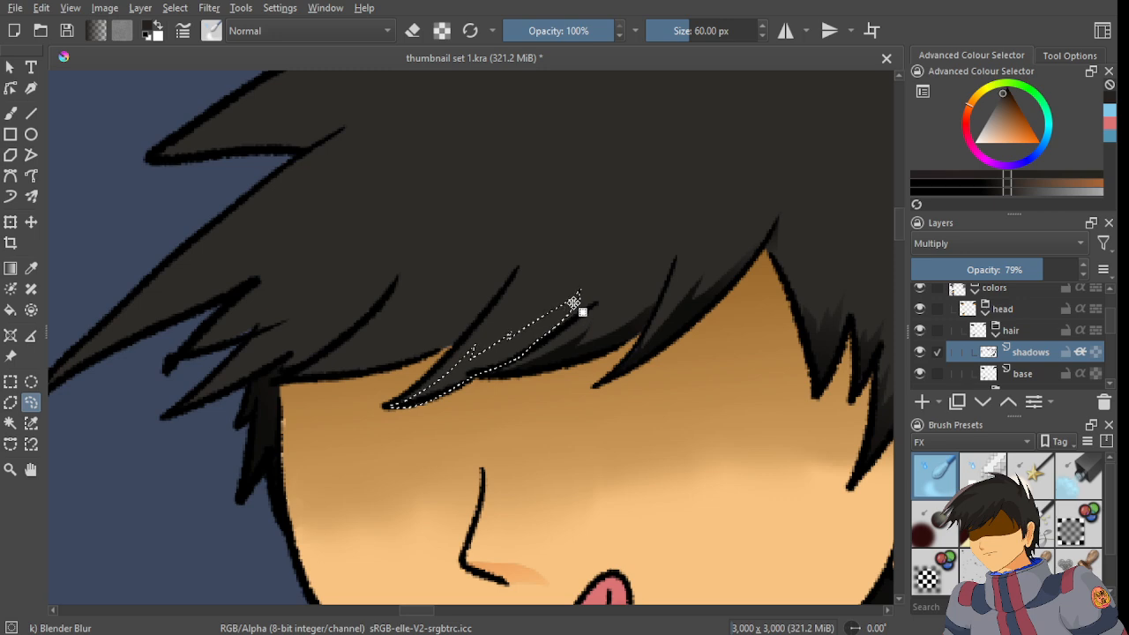
scroll(573, 304, "up", 6)
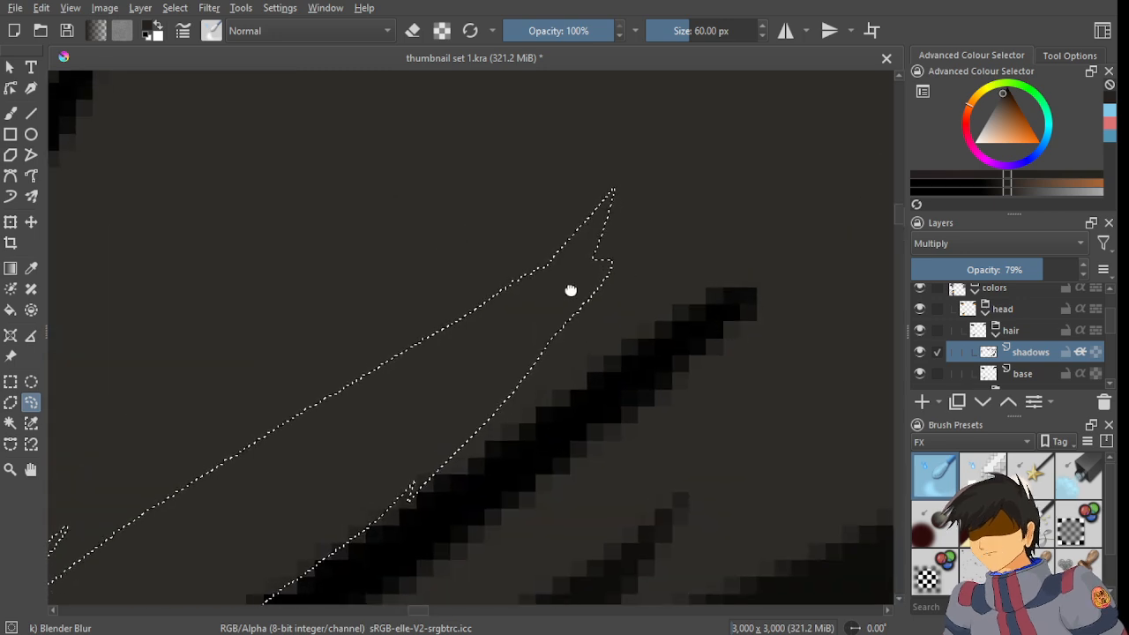
mouse_move(570, 291)
left_mouse_down()
mouse_move(595, 259)
mouse_move(605, 315)
mouse_move(391, 512)
mouse_move(335, 510)
left_mouse_up()
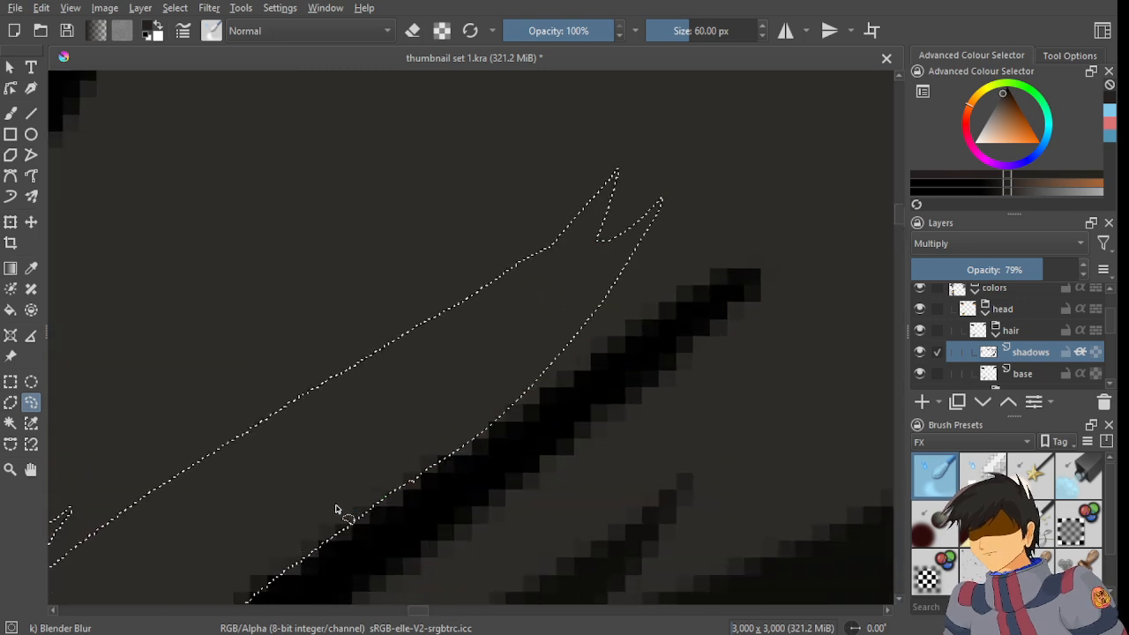
- Refine the selection's lower edge freehand so it follows the dark outline beneath the strand
scroll(453, 441, "down", 3)
scroll(535, 341, "up", 5)
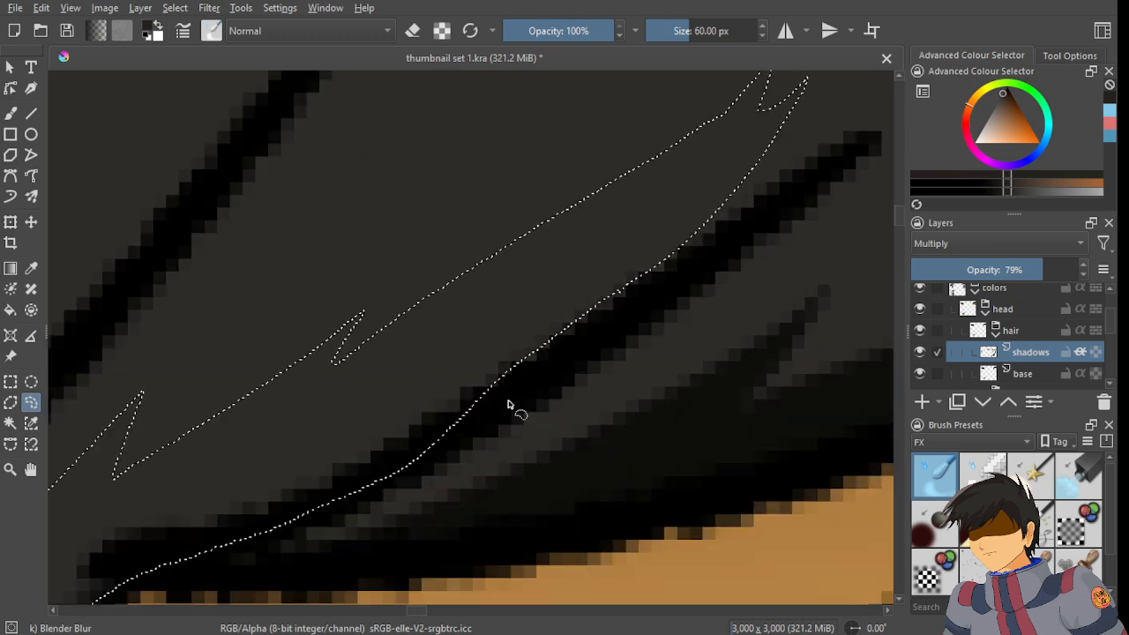
mouse_move(451, 429)
left_mouse_down()
mouse_move(564, 374)
mouse_move(698, 269)
mouse_move(749, 193)
left_mouse_up()
scroll(575, 338, "down", 4)
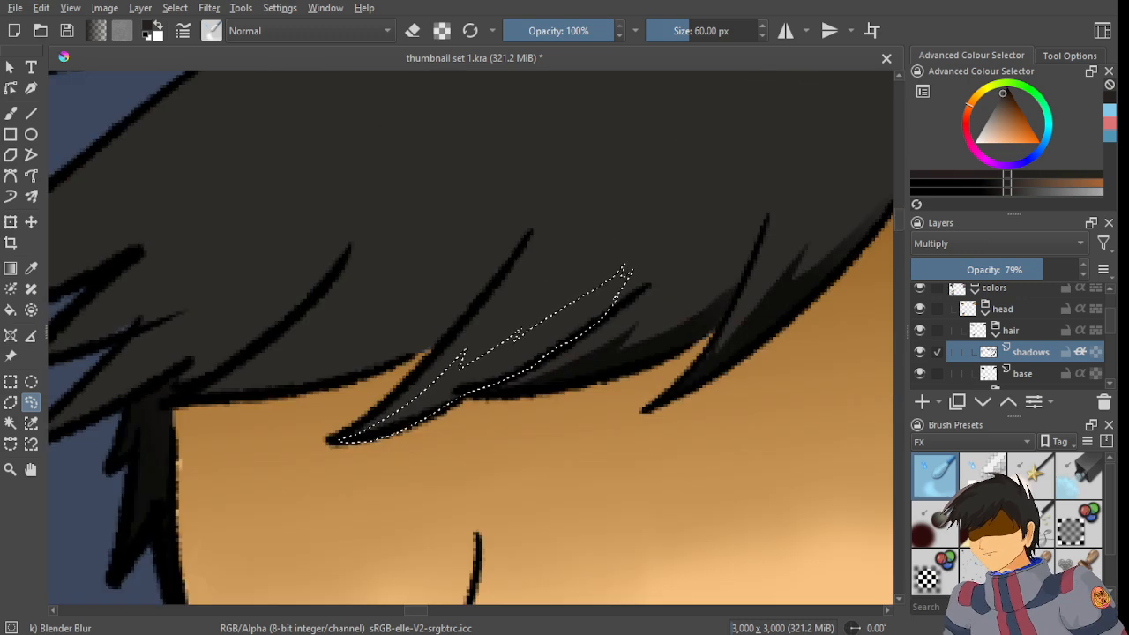
- Shade the selected middle strand with a gradient running diagonally upward from its lower outline, and deselect
key("g")
left_click_drag(504, 396, 642, 231)
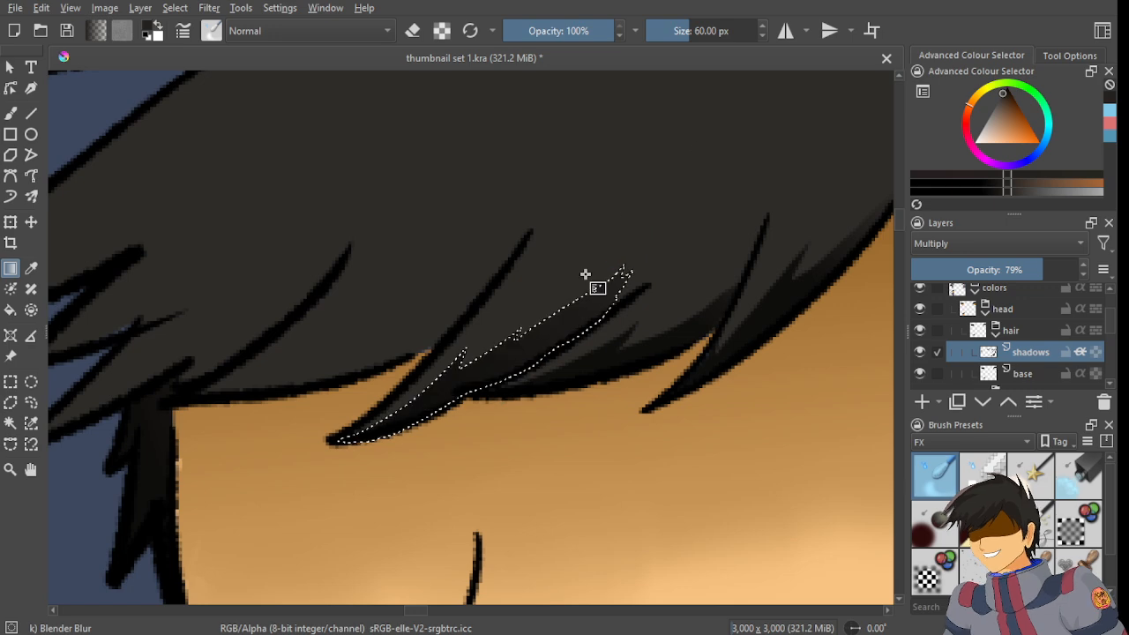
left_click(31, 403)
left_click(559, 334)
- Examine the newly shaded middle fringe strand up close and against the whole figure
scroll(562, 328, "up", 2)
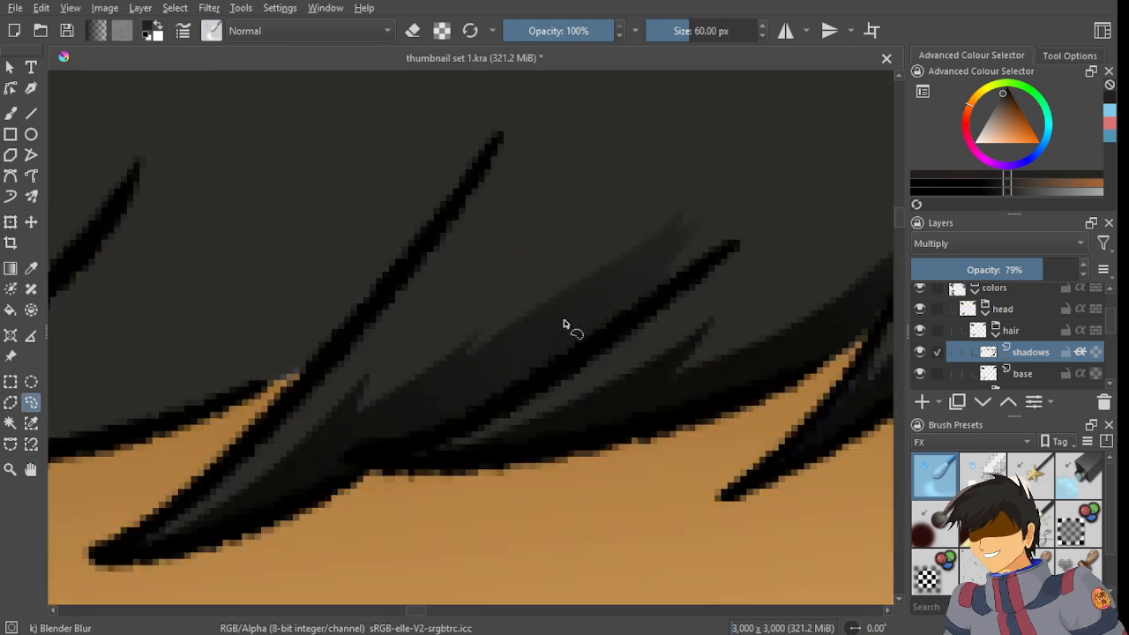
scroll(563, 325, "down", 5)
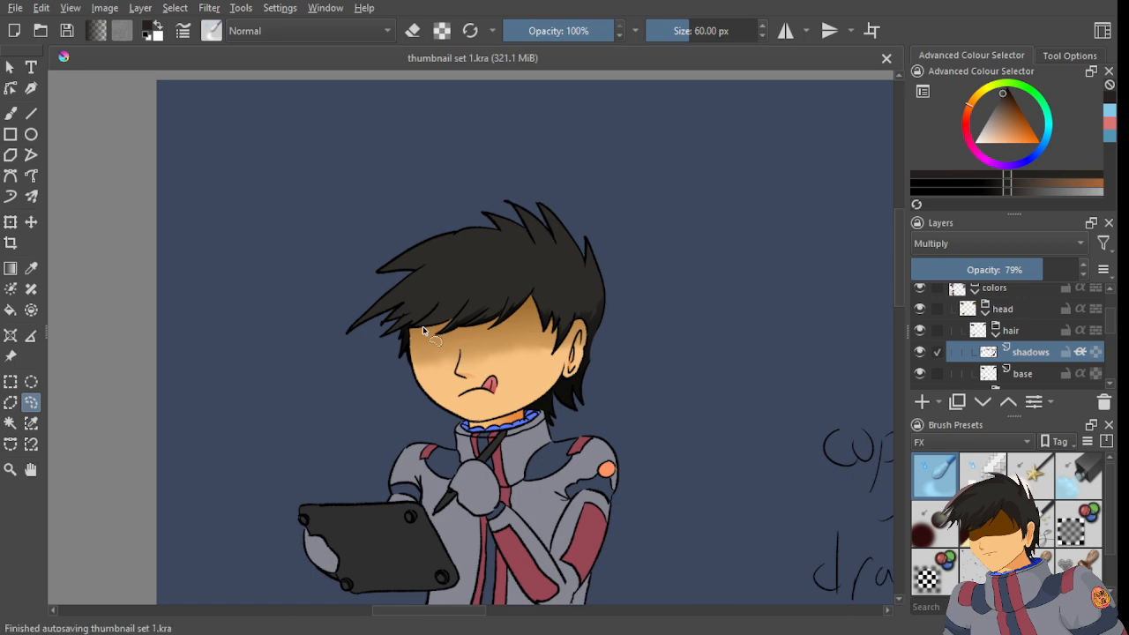
scroll(426, 322, "down", 4)
scroll(430, 316, "up", 3)
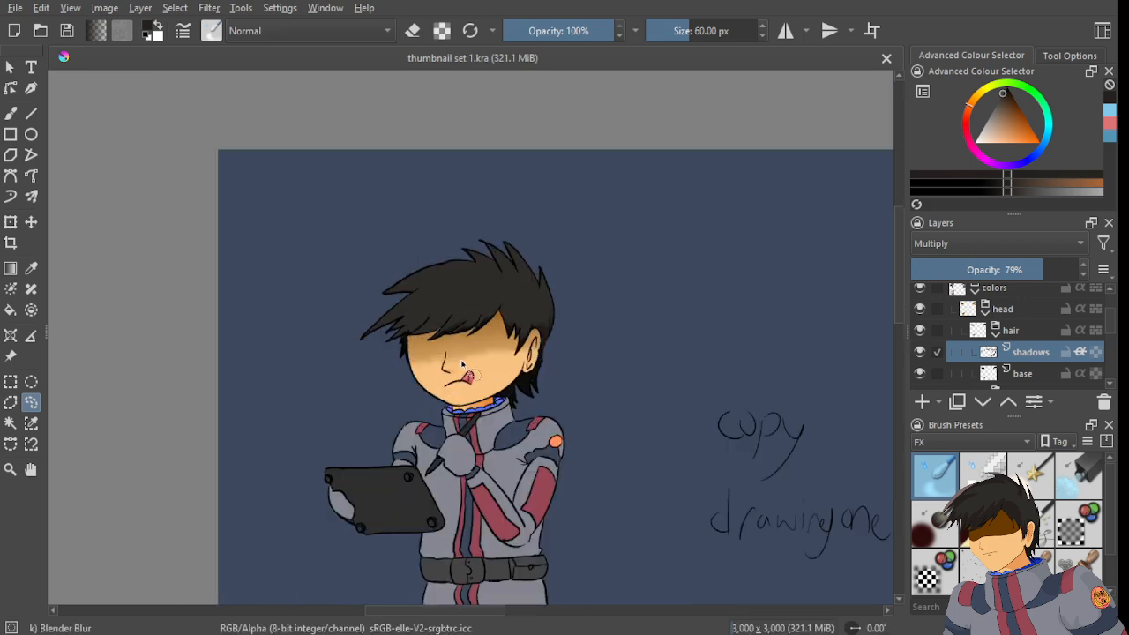
scroll(420, 395, "up", 6)
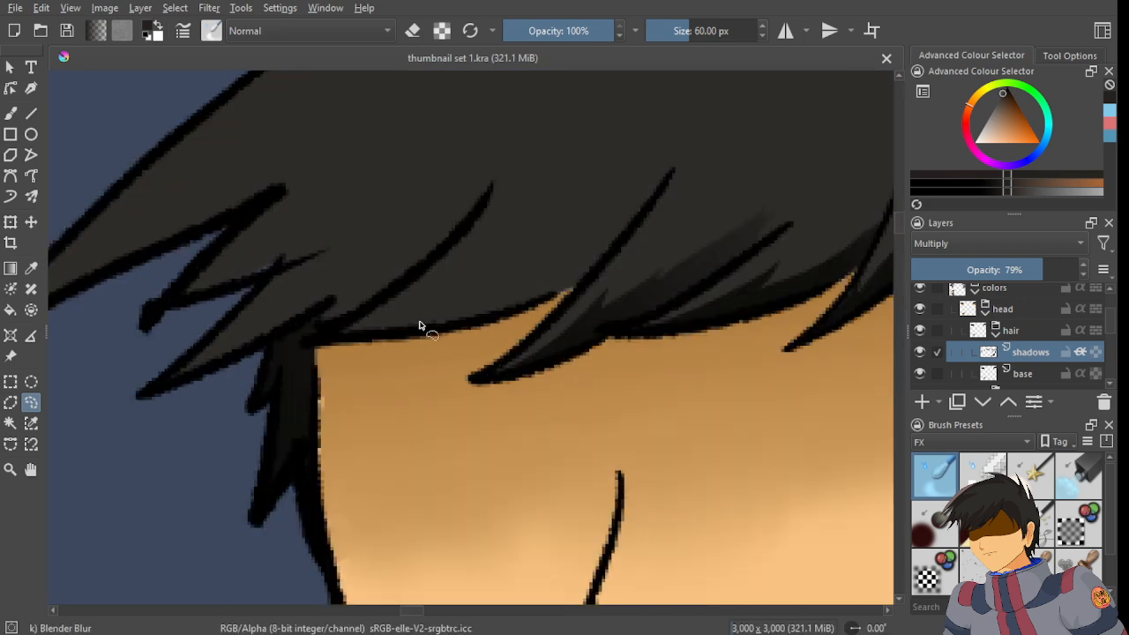
scroll(403, 326, "down", 4)
scroll(405, 324, "up", 3)
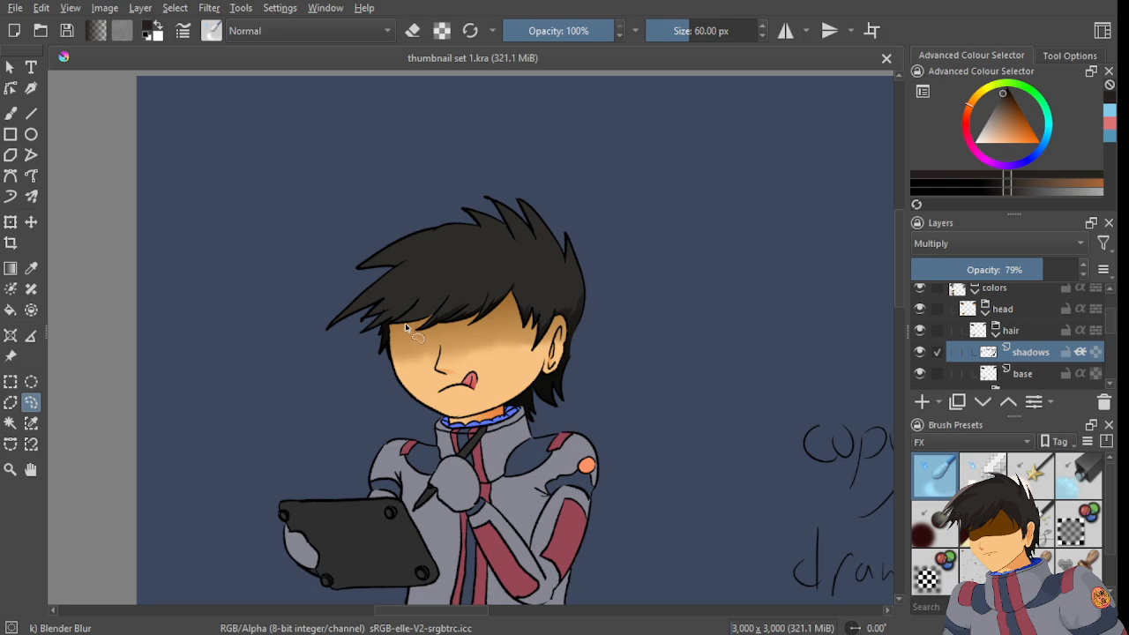
scroll(406, 325, "up", 1)
scroll(409, 325, "up", 3)
scroll(231, 426, "up", 1)
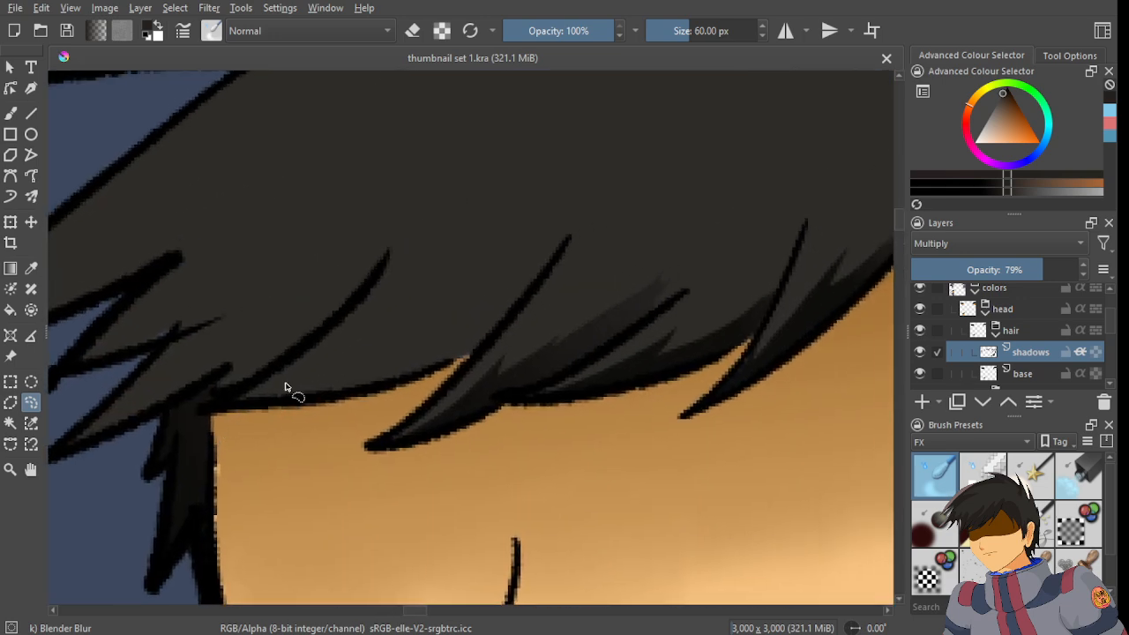
- Draw a freehand selection with one jagged notch in its upper edge along the fringe strand bordering the forehead's outer corner
scroll(252, 396, "up", 1)
scroll(174, 442, "up", 1)
mouse_move(178, 434)
left_mouse_down()
mouse_move(318, 380)
mouse_move(458, 292)
left_mouse_up()
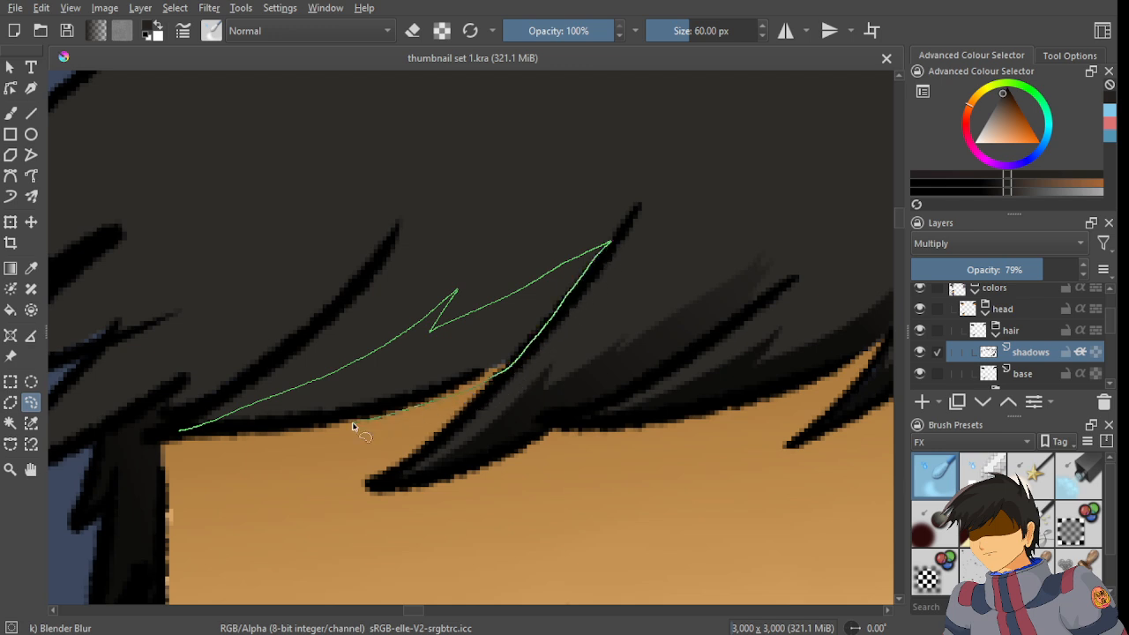
left_click_drag(164, 434, 166, 434)
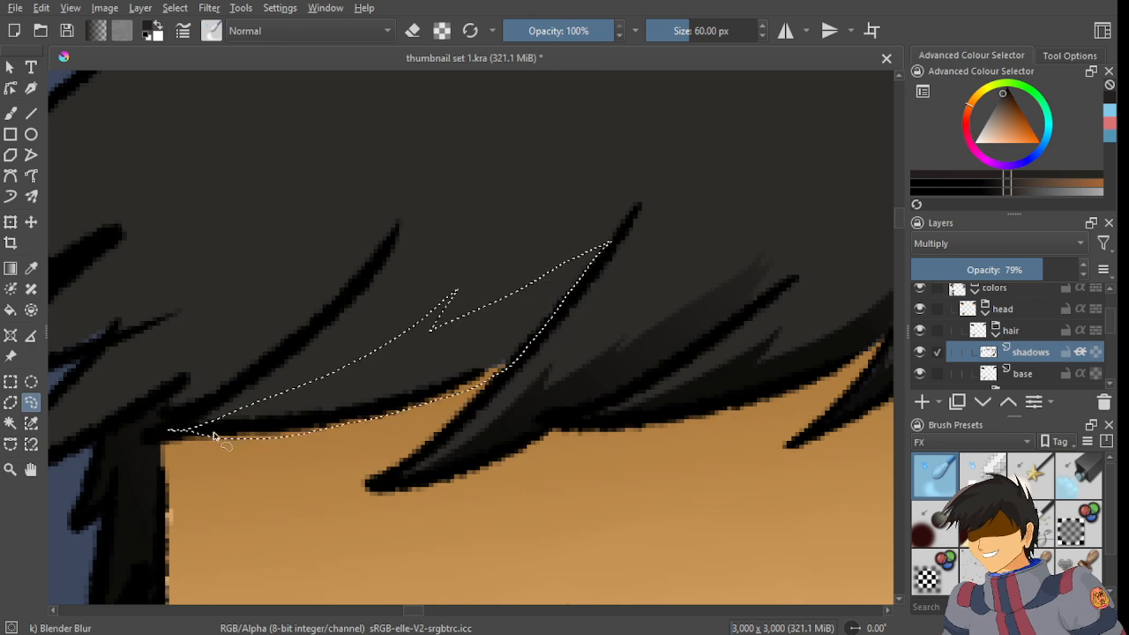
- Shade the selected forehead-corner strand with a steep diagonal gradient rising from its lower outline, deselect, and save the document
left_click(10, 268)
left_click_drag(423, 401, 585, 277)
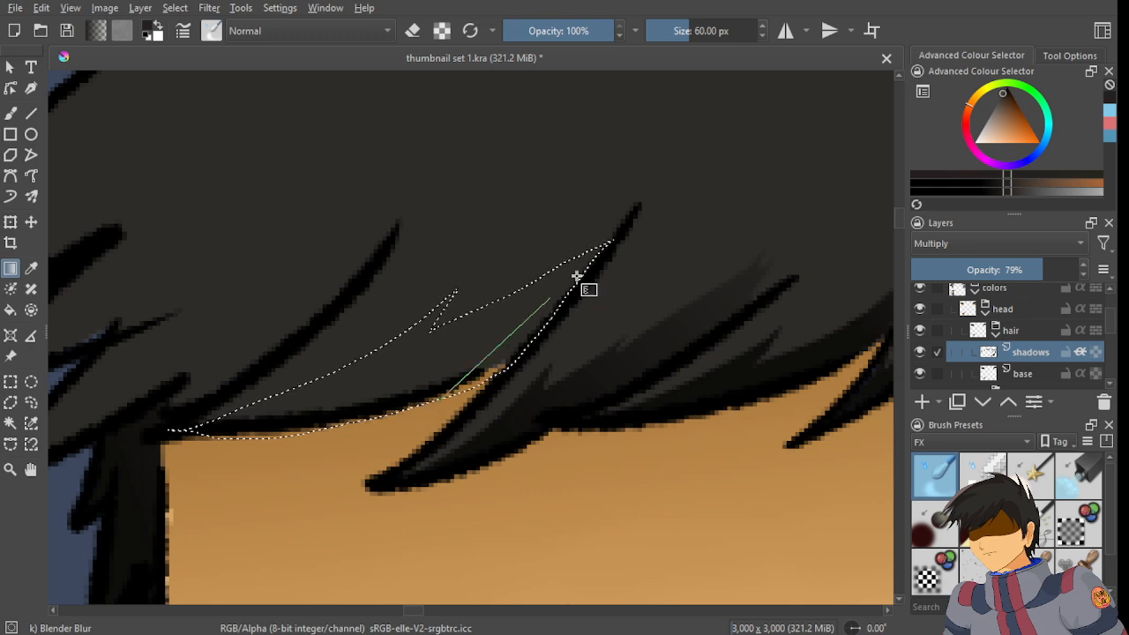
key("ctrl+z")
left_click_drag(485, 396, 657, 136)
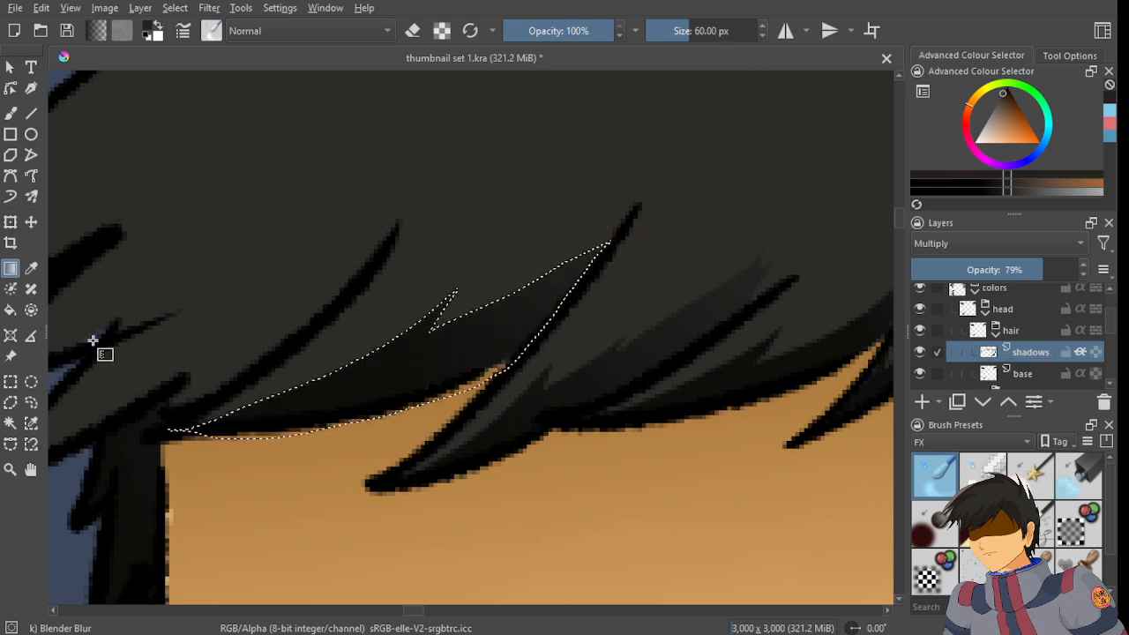
left_click(31, 403)
key("ctrl+shift+a")
scroll(441, 366, "down", 5)
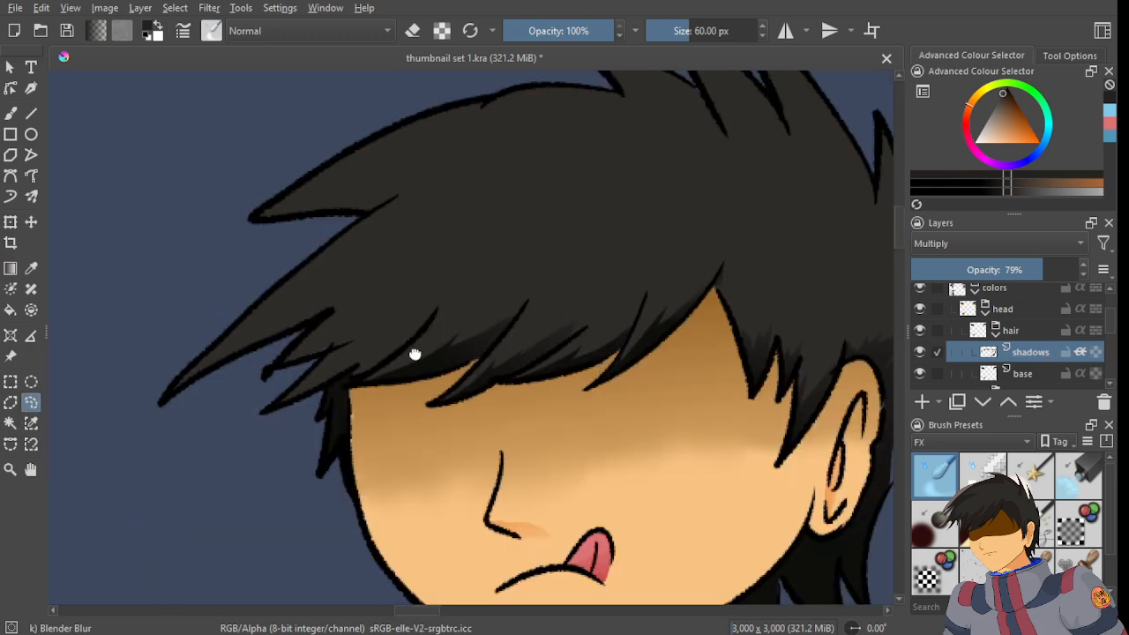
key("ctrl+s")
- Compare the fringe shading with the other figures on the canvas and the reference character
scroll(504, 341, "up", 2)
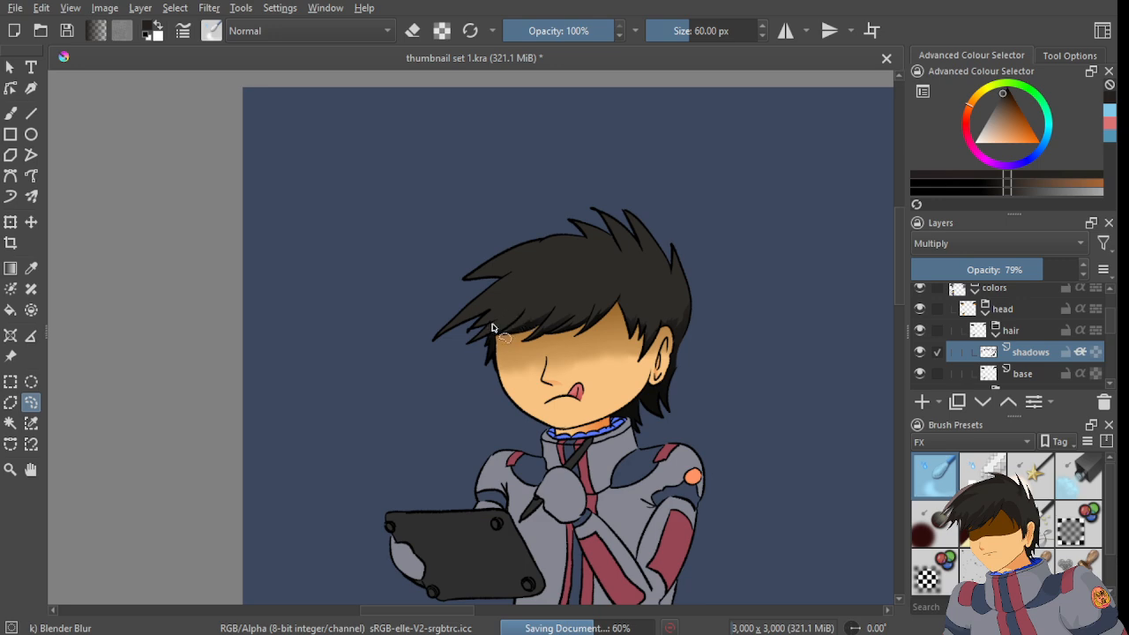
scroll(494, 326, "up", 3)
scroll(494, 327, "down", 2)
scroll(494, 326, "up", 4)
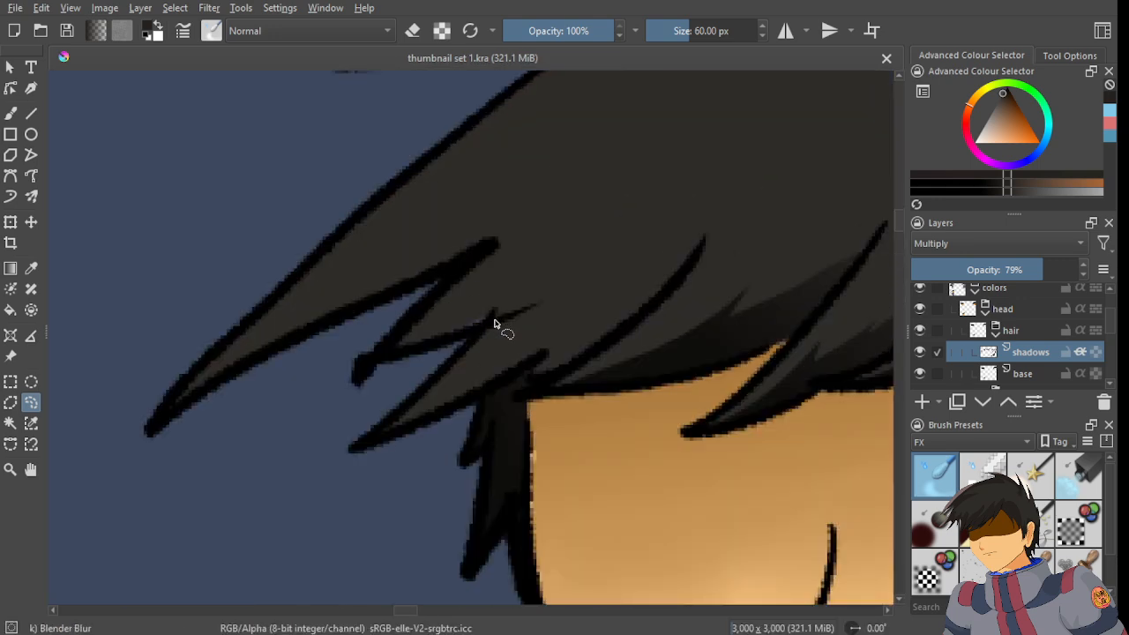
scroll(495, 324, "down", 4)
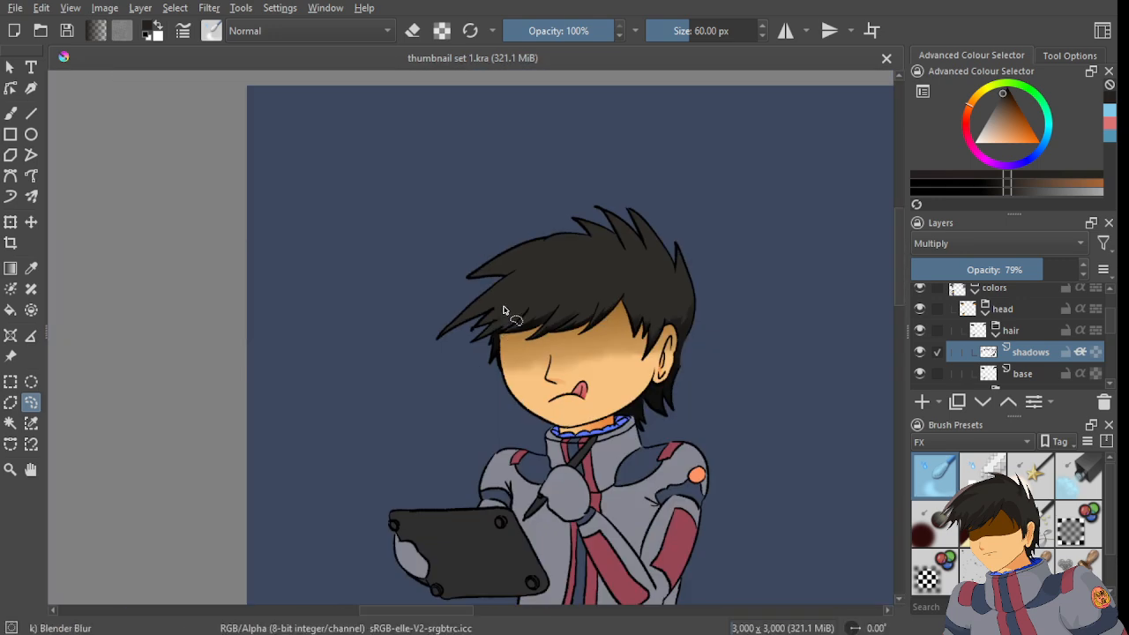
scroll(508, 315, "down", 5)
scroll(523, 308, "up", 2)
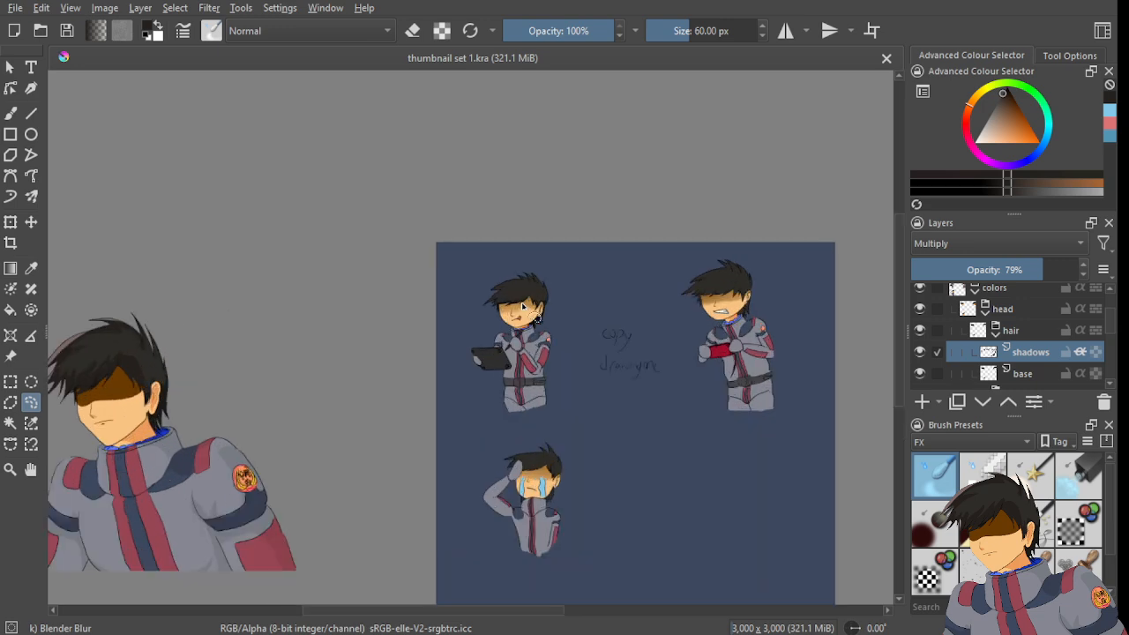
- Draw a freehand selection around the lowest outward-pointing fringe spike, with a jagged upper edge reaching the neighbouring strand line
scroll(514, 306, "up", 8)
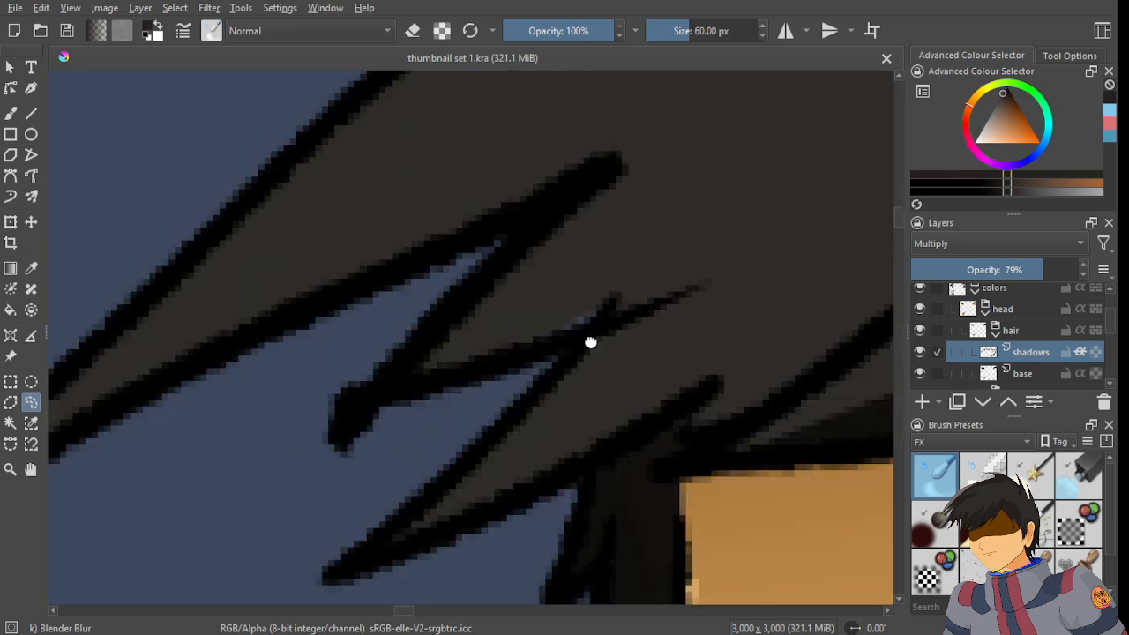
left_click_drag(590, 342, 416, 369)
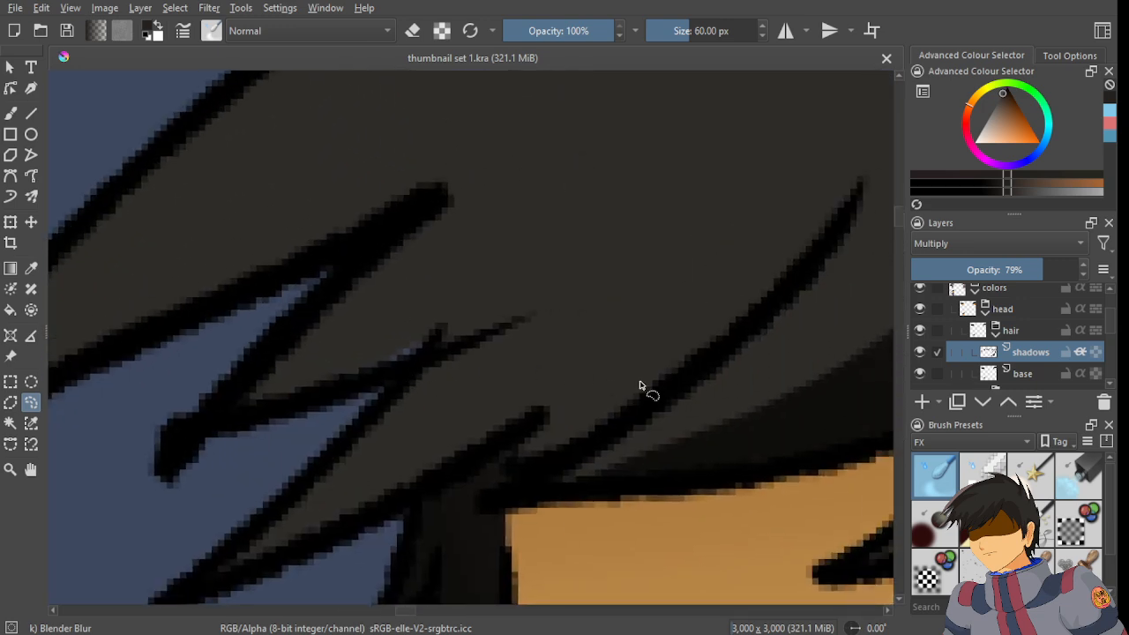
left_click_drag(638, 376, 610, 329)
left_click_drag(555, 355, 625, 296)
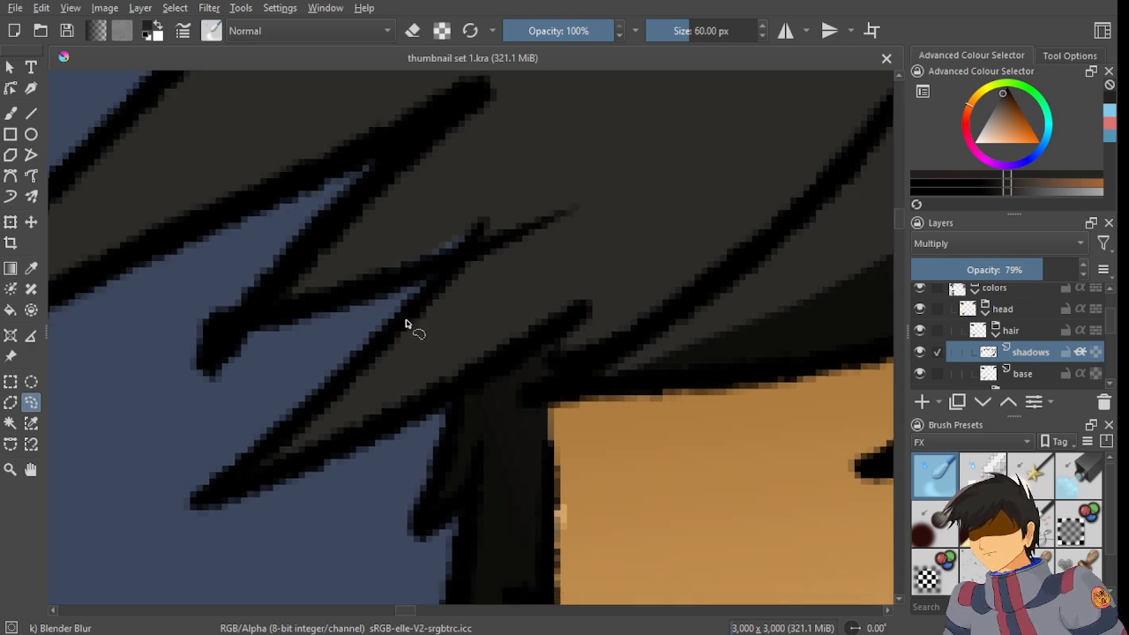
left_click_drag(404, 319, 517, 244)
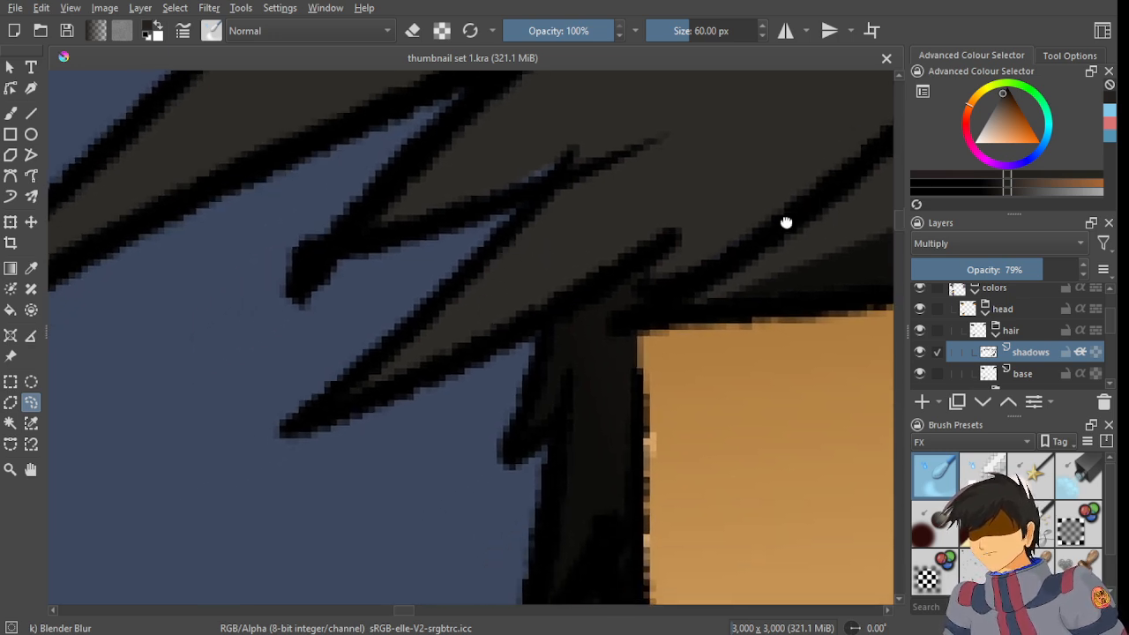
mouse_move(786, 221)
left_mouse_down()
mouse_move(752, 210)
mouse_move(771, 188)
mouse_move(604, 283)
mouse_move(594, 271)
mouse_move(625, 224)
mouse_move(363, 324)
mouse_move(171, 496)
mouse_move(329, 450)
left_mouse_up()
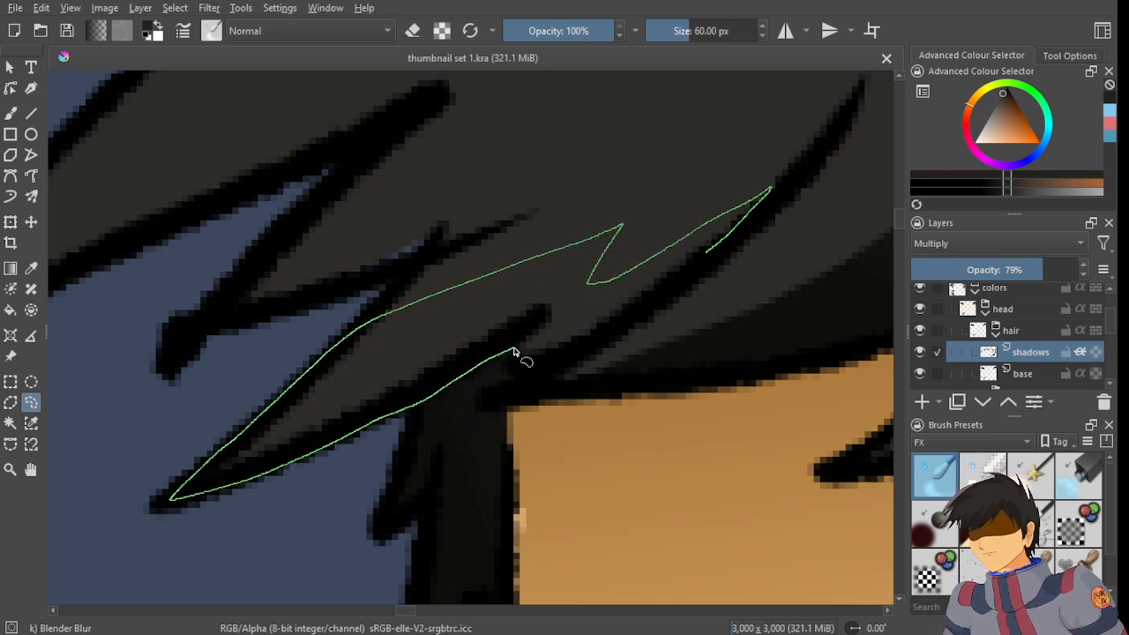
left_click_drag(730, 255, 732, 254)
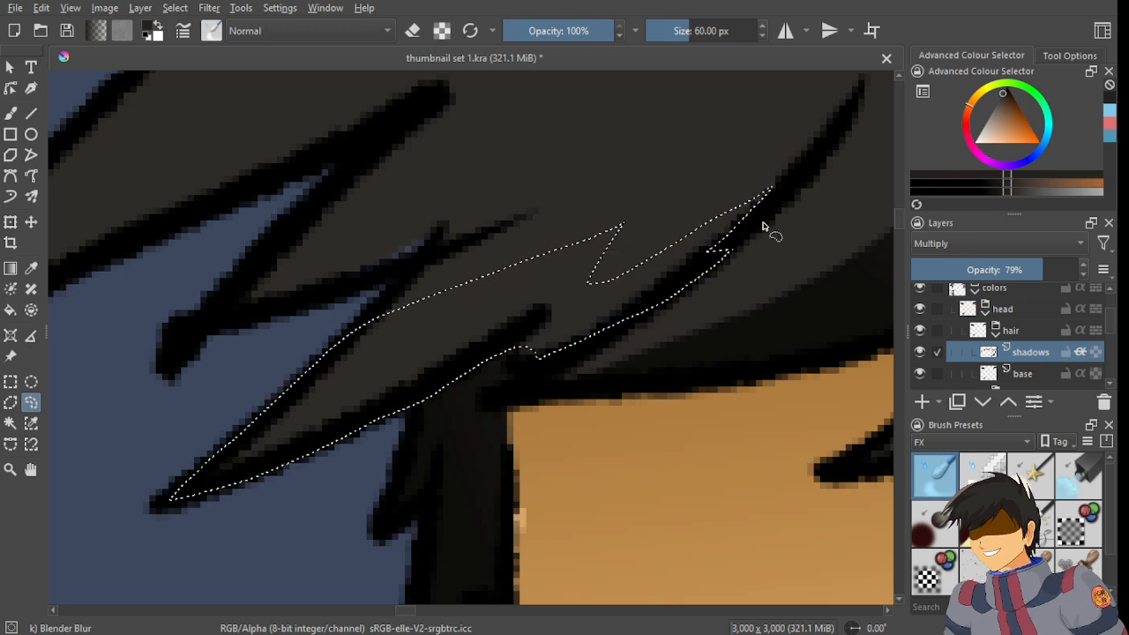
- Refine the lowest spike's selection edge at its inner tip, along its lower outline, and in the notch at its base
scroll(746, 231, "up", 4)
mouse_move(661, 311)
left_mouse_down()
mouse_move(636, 324)
mouse_move(798, 148)
mouse_move(691, 214)
mouse_move(526, 353)
mouse_move(546, 407)
mouse_move(633, 360)
mouse_move(699, 263)
left_mouse_up()
scroll(598, 307, "down", 2)
scroll(559, 321, "up", 4)
scroll(699, 264, "down", 2)
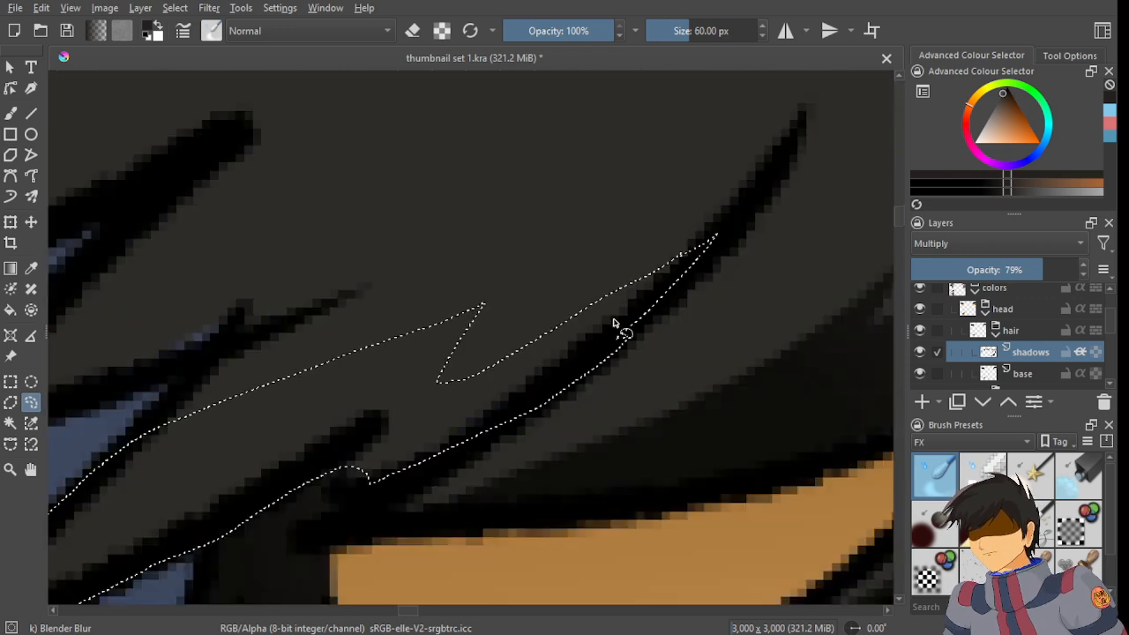
scroll(320, 494, "up", 1)
mouse_move(319, 494)
left_mouse_down()
mouse_move(427, 284)
mouse_move(521, 323)
mouse_move(636, 242)
mouse_move(668, 211)
left_mouse_up()
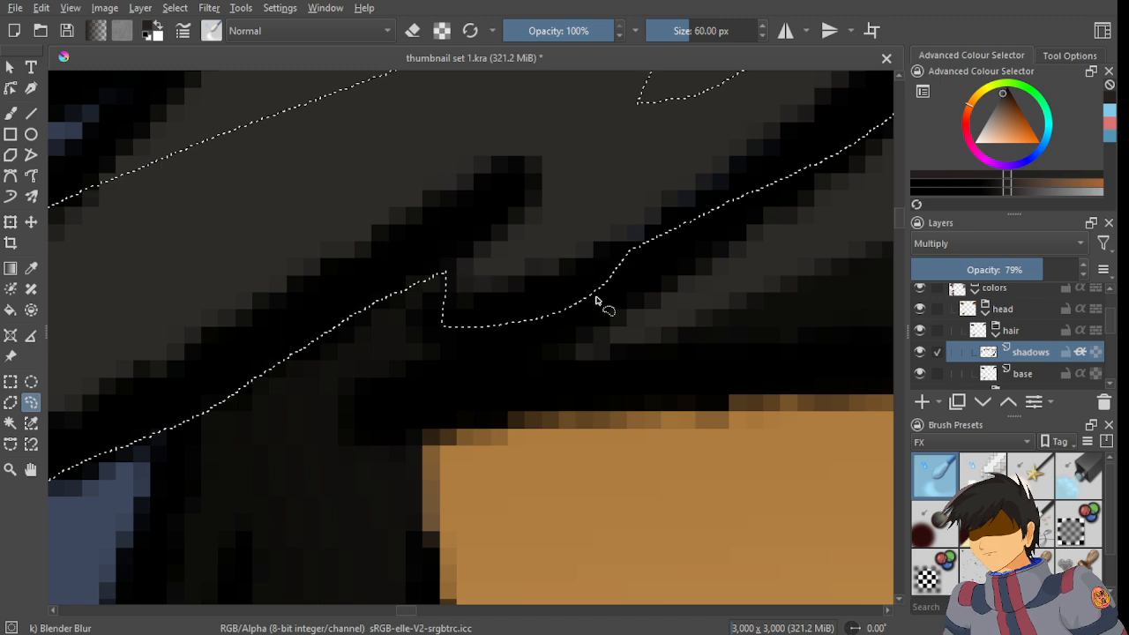
scroll(584, 277, "down", 3)
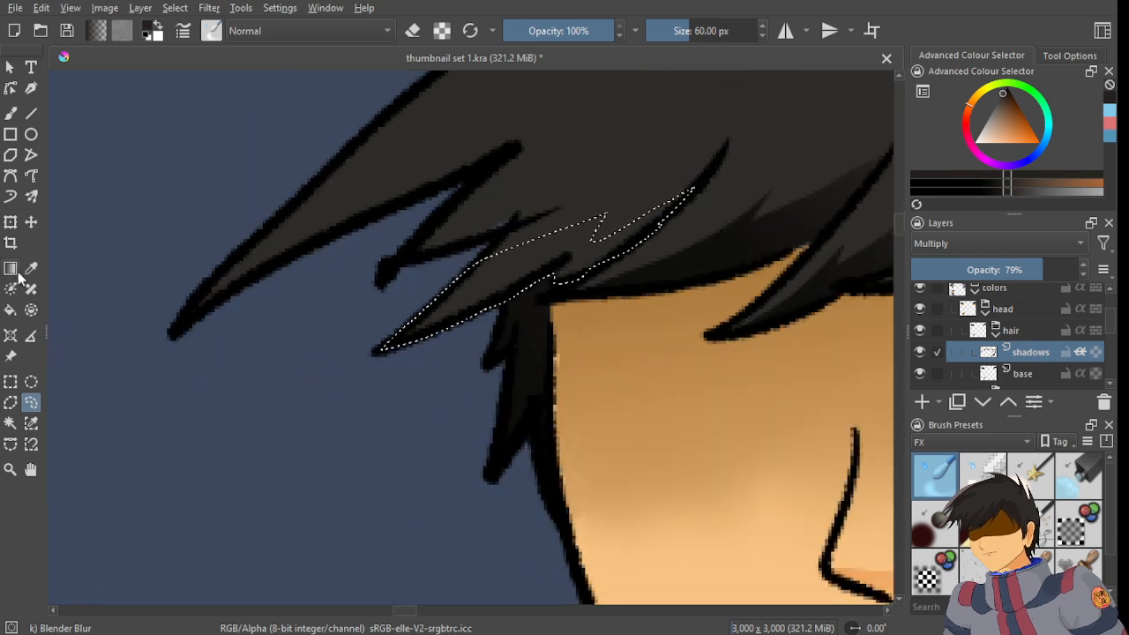
- Shade the selected lowest spike with a short diagonal gradient rising from its lower outline, deselect, and save the document
left_click_drag(581, 277, 536, 222)
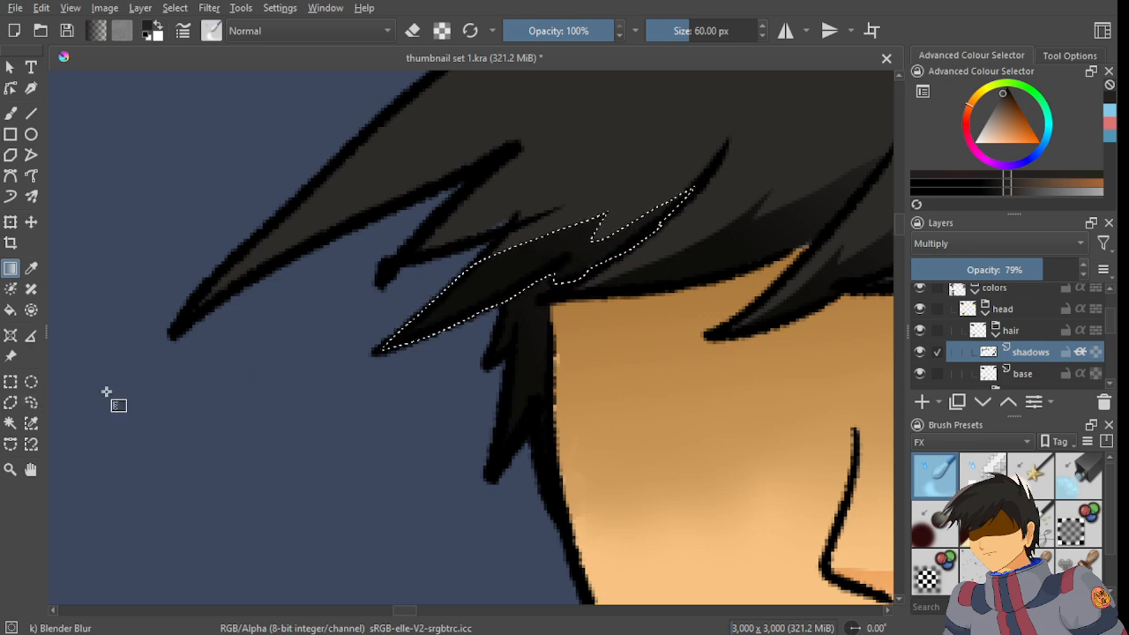
left_click(31, 402)
scroll(507, 282, "down", 5)
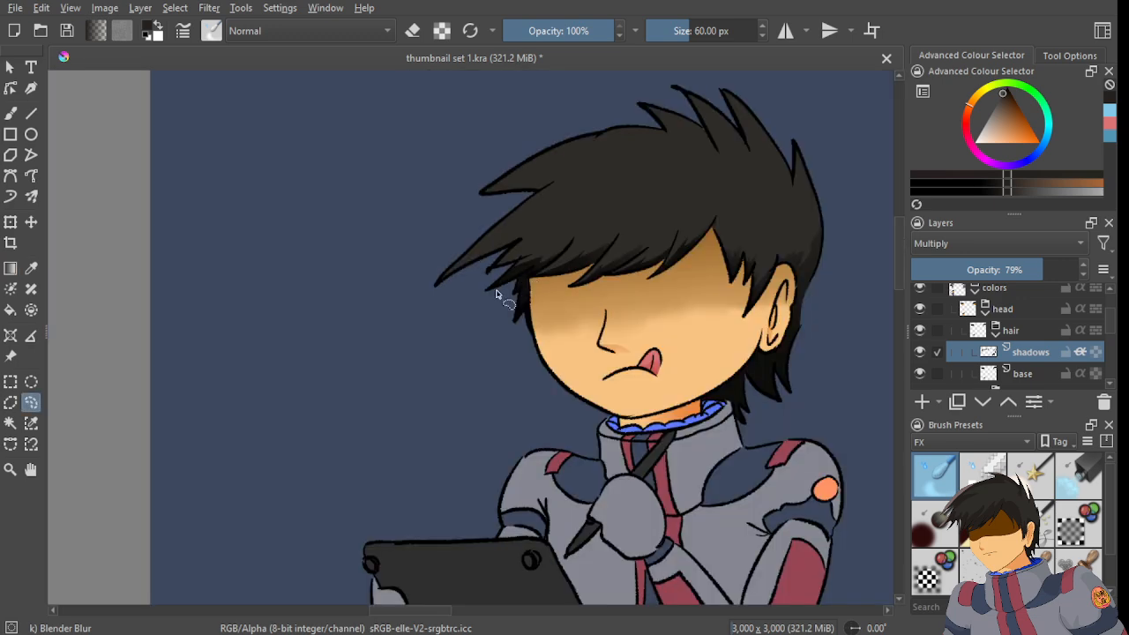
scroll(494, 289, "down", 4)
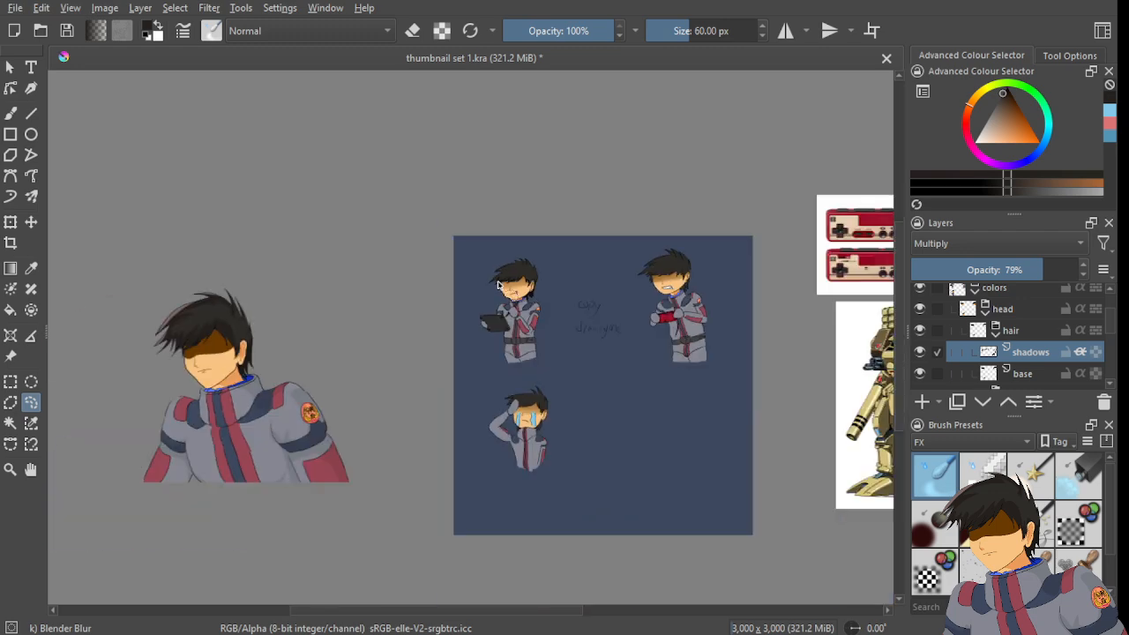
scroll(496, 282, "up", 6)
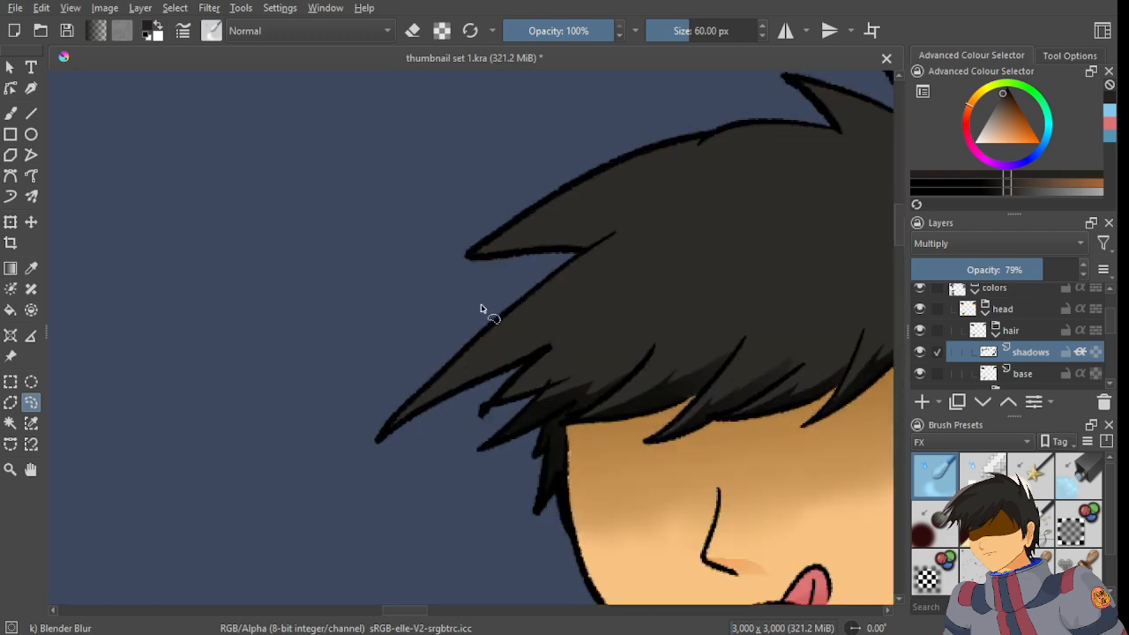
scroll(494, 373, "up", 2)
- Draw a freehand selection around the small outer spike and the long spike's lower edge, with jagged points reaching into the hair
left_click_drag(526, 357, 422, 334)
scroll(463, 353, "up", 1)
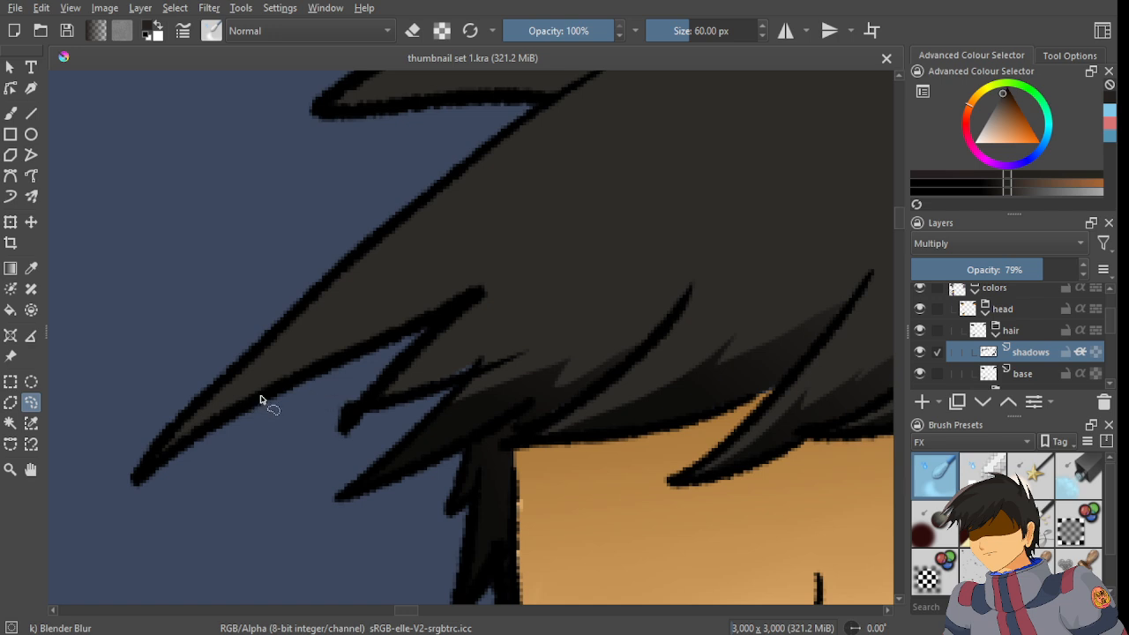
mouse_move(294, 388)
left_mouse_down()
mouse_move(235, 399)
mouse_move(394, 294)
mouse_move(404, 305)
mouse_move(491, 301)
left_mouse_up()
left_click_drag(388, 380, 532, 339)
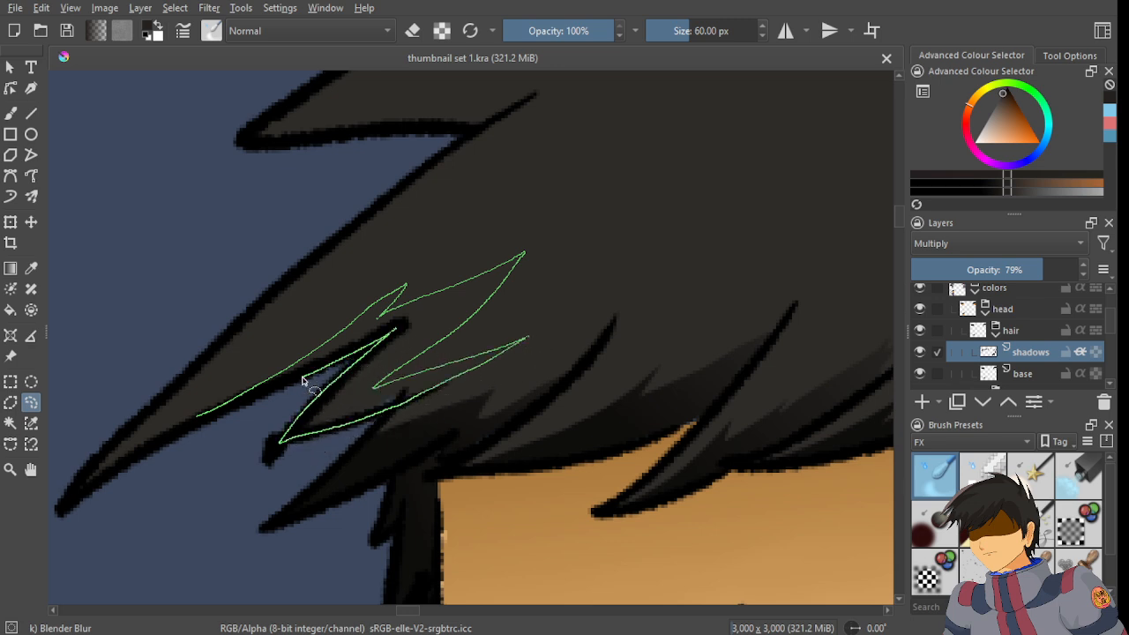
left_click_drag(196, 422, 197, 422)
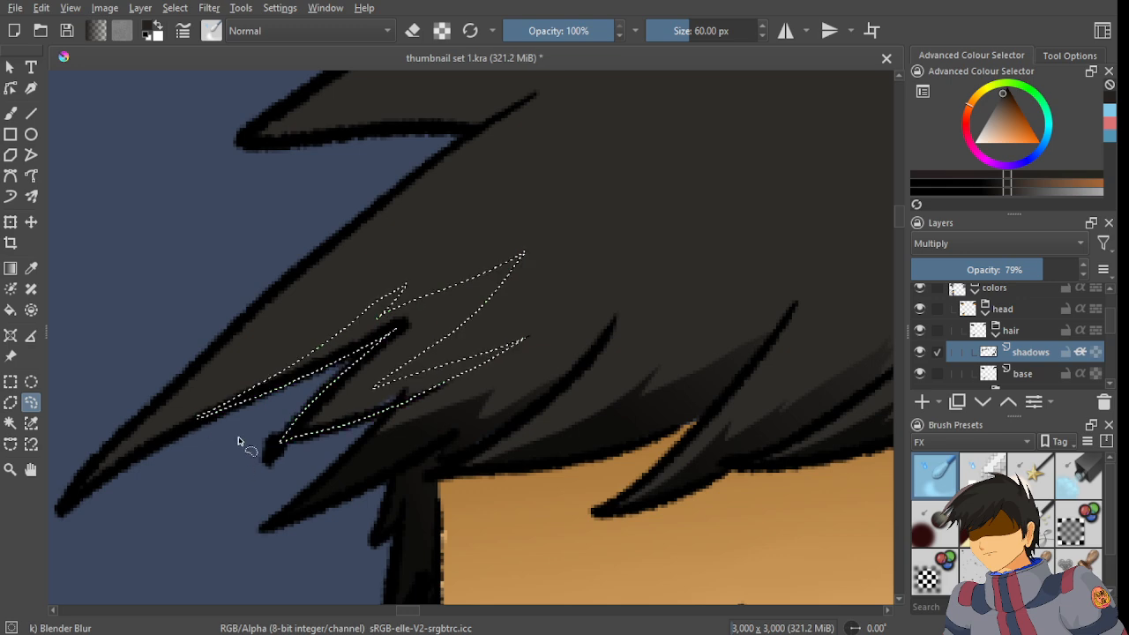
- Try to shade the selected outer spikes with a long diagonal gradient toward the hair's upper outline, and undo it
key("g")
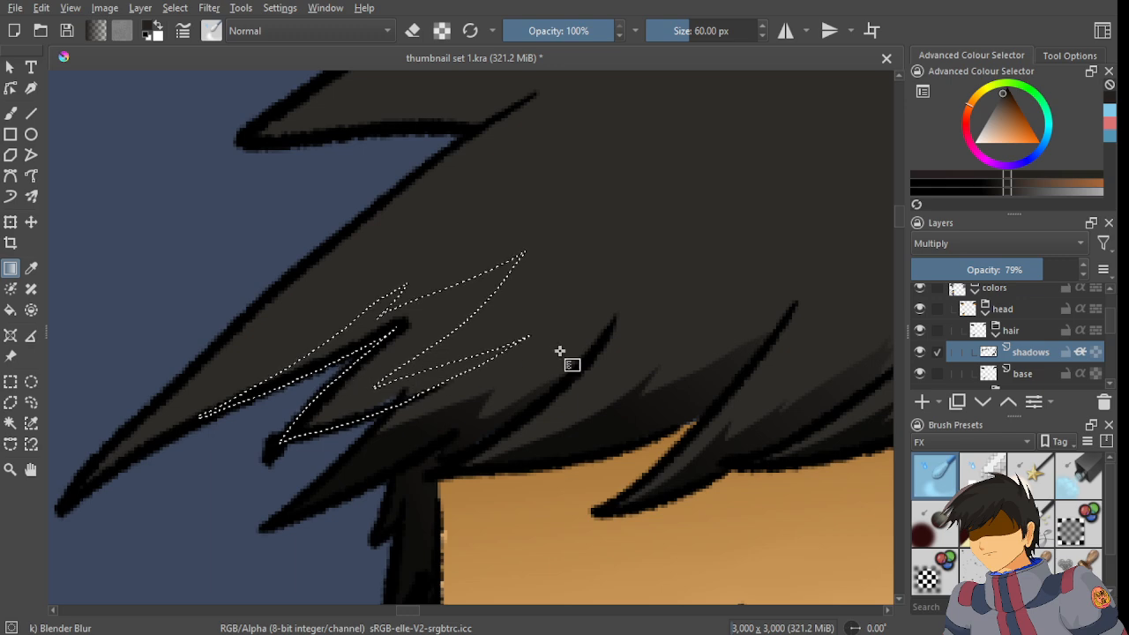
left_click_drag(474, 370, 220, 186)
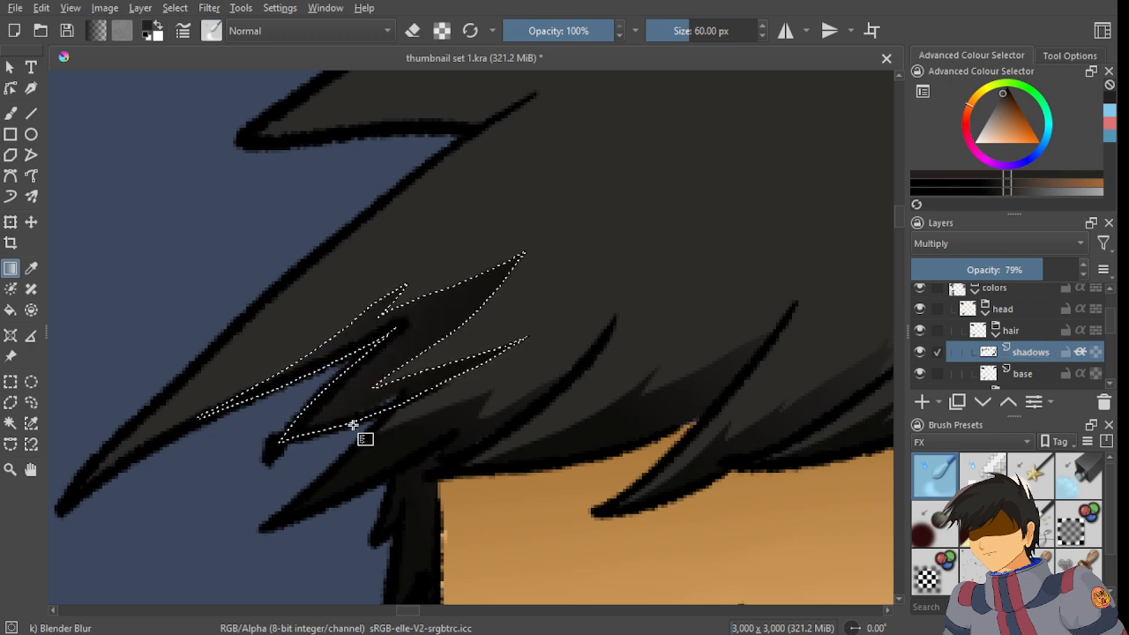
key("ctrl+z")
key("ctrl+shift+z")
key("ctrl+z")
- Shade the selected outer spikes with a shorter, steeper diagonal gradient, deselect, and save the document
left_click_drag(448, 352, 322, 190)
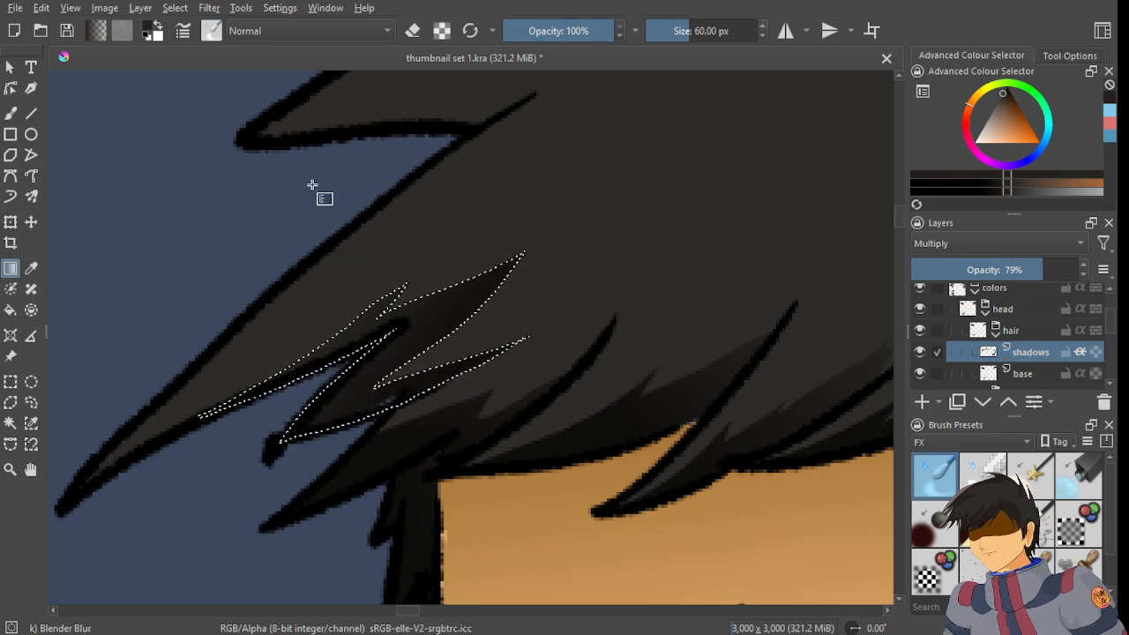
left_click(32, 402)
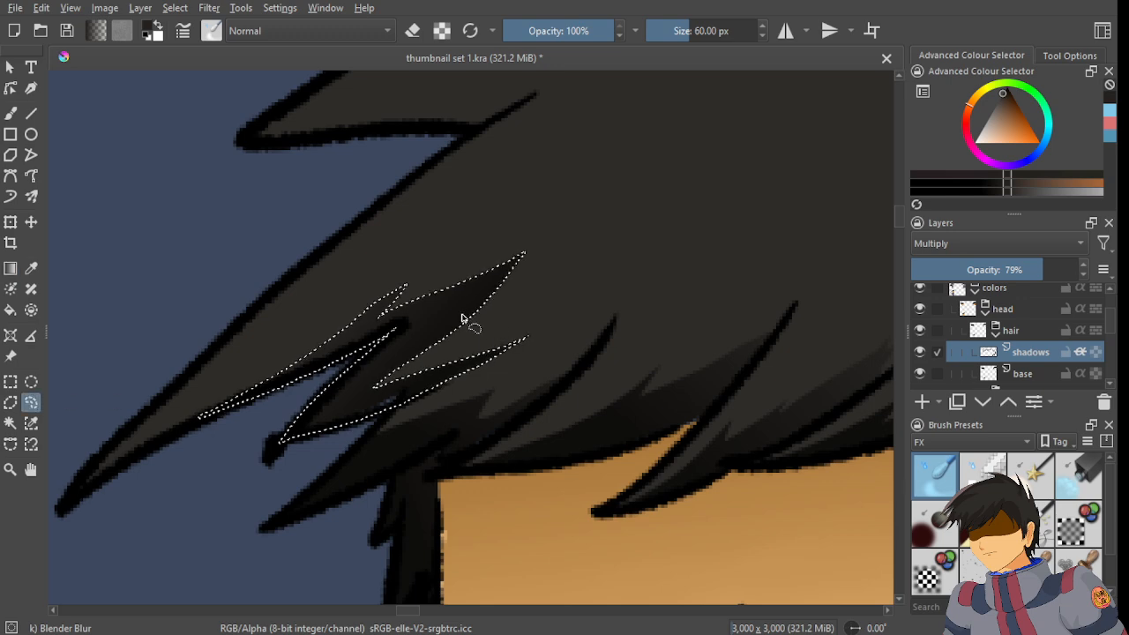
scroll(458, 320, "down", 5)
scroll(463, 381, "down", 4)
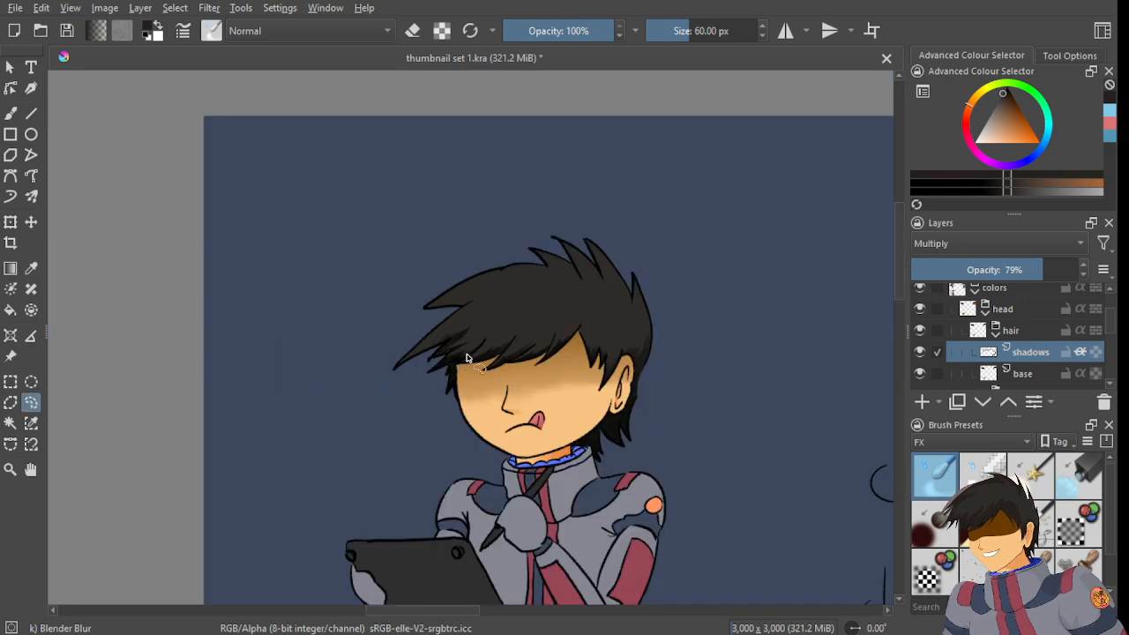
key("ctrl+s")
- Compare the tablet-holding character's fringe shading with the reference character and the other figures on the canvas
scroll(468, 357, "down", 2)
scroll(472, 353, "down", 2)
left_click_drag(356, 374, 605, 274)
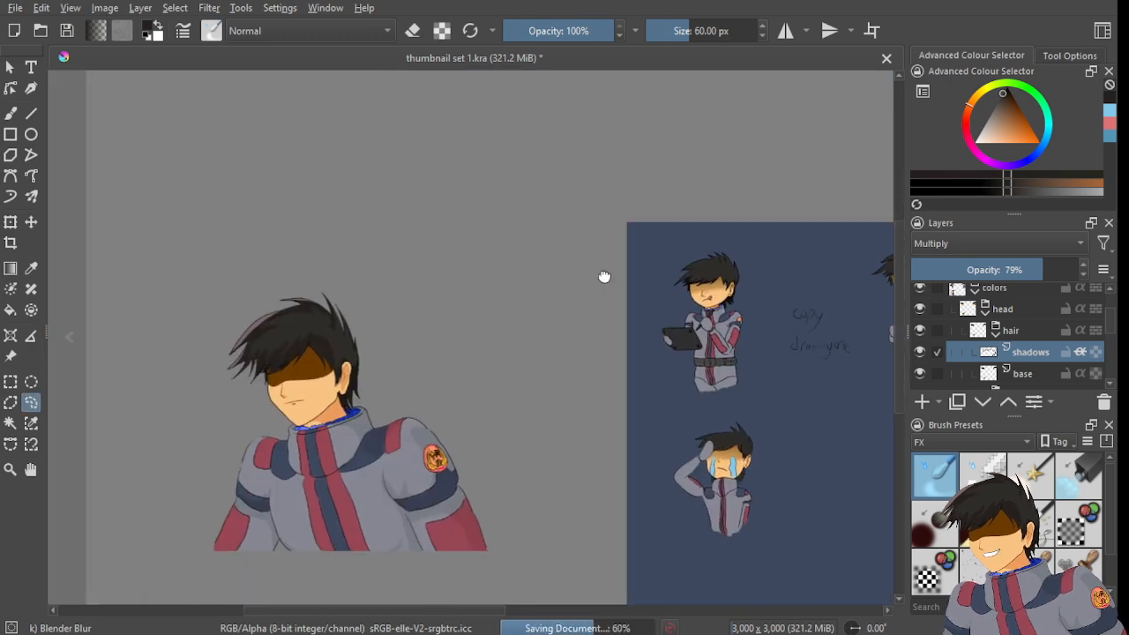
scroll(308, 303, "up", 2)
scroll(341, 356, "down", 4)
scroll(429, 361, "up", 3)
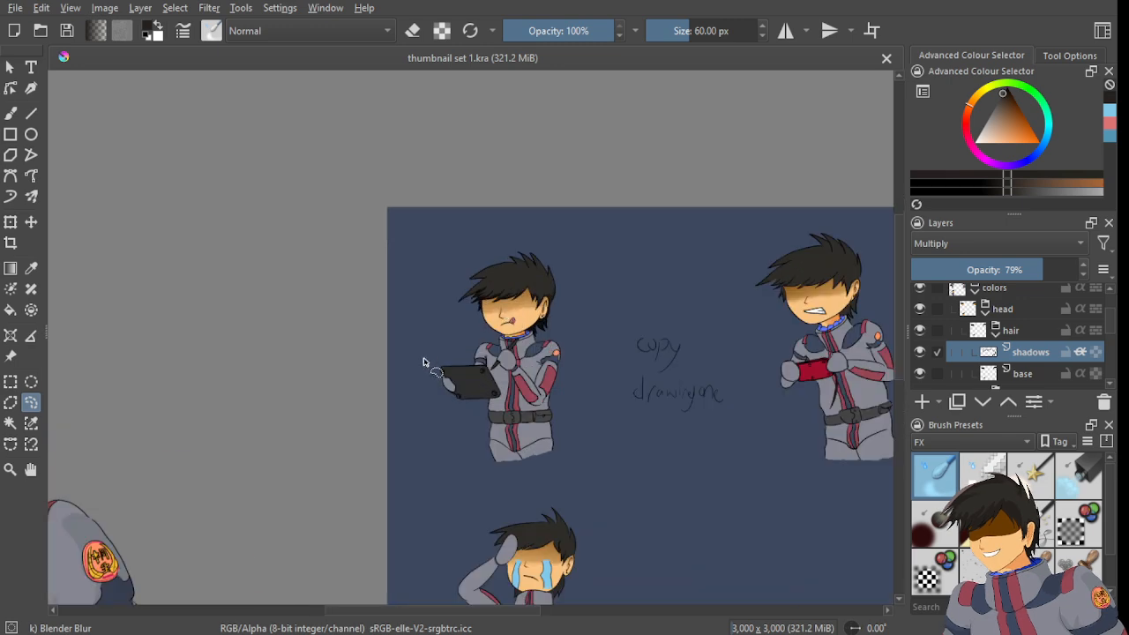
scroll(421, 284, "up", 2)
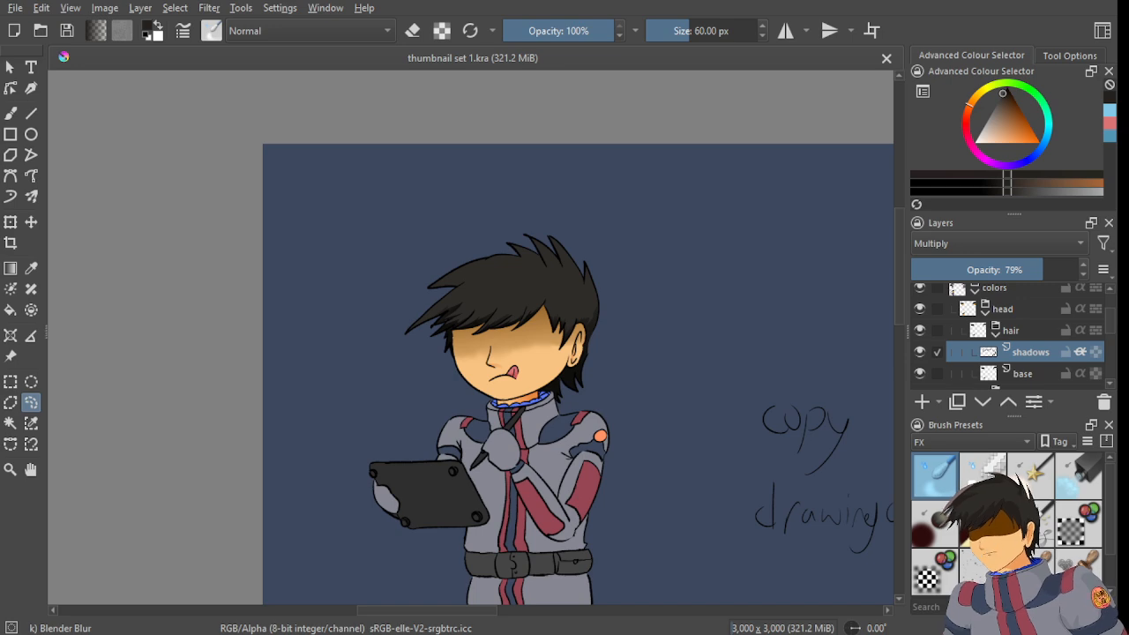
scroll(521, 318, "up", 5)
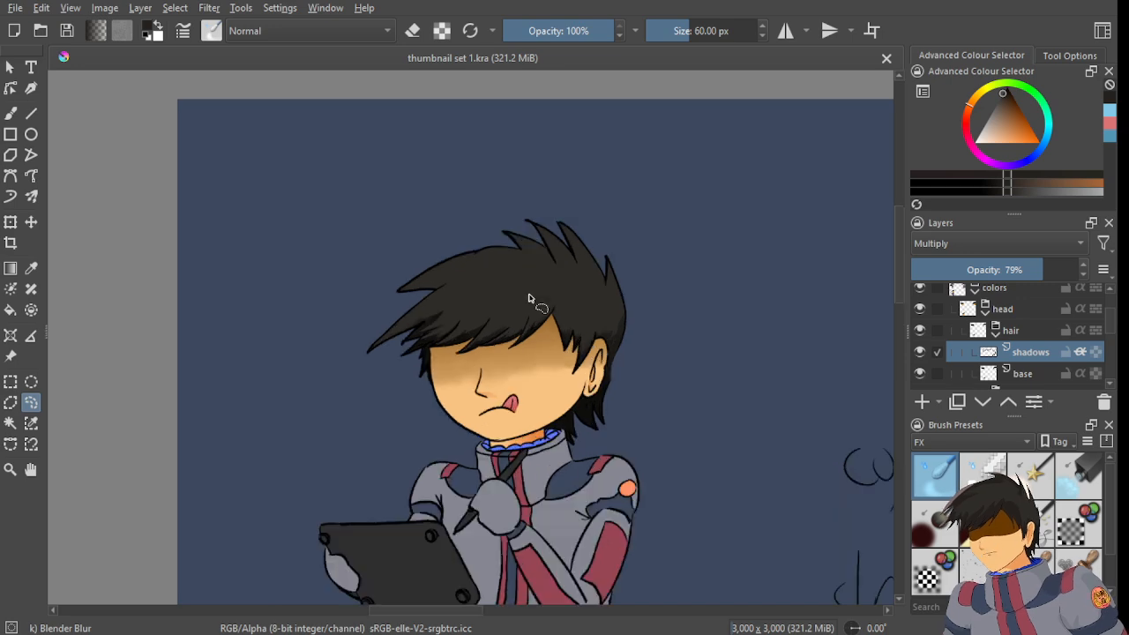
scroll(539, 297, "down", 5)
scroll(540, 291, "down", 3)
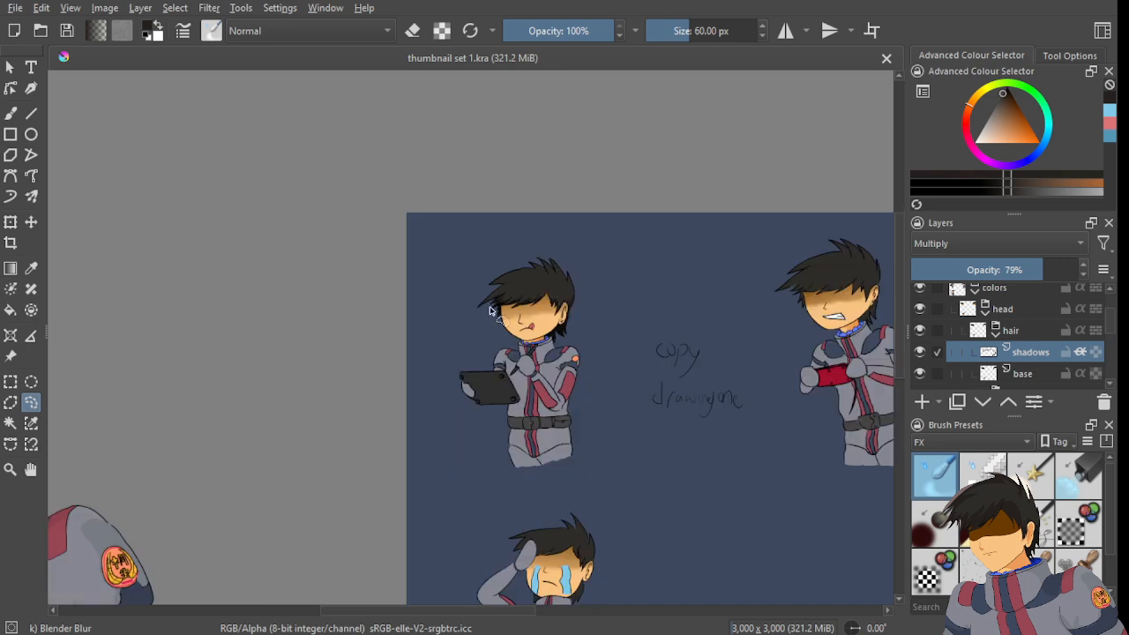
left_click_drag(427, 327, 216, 250)
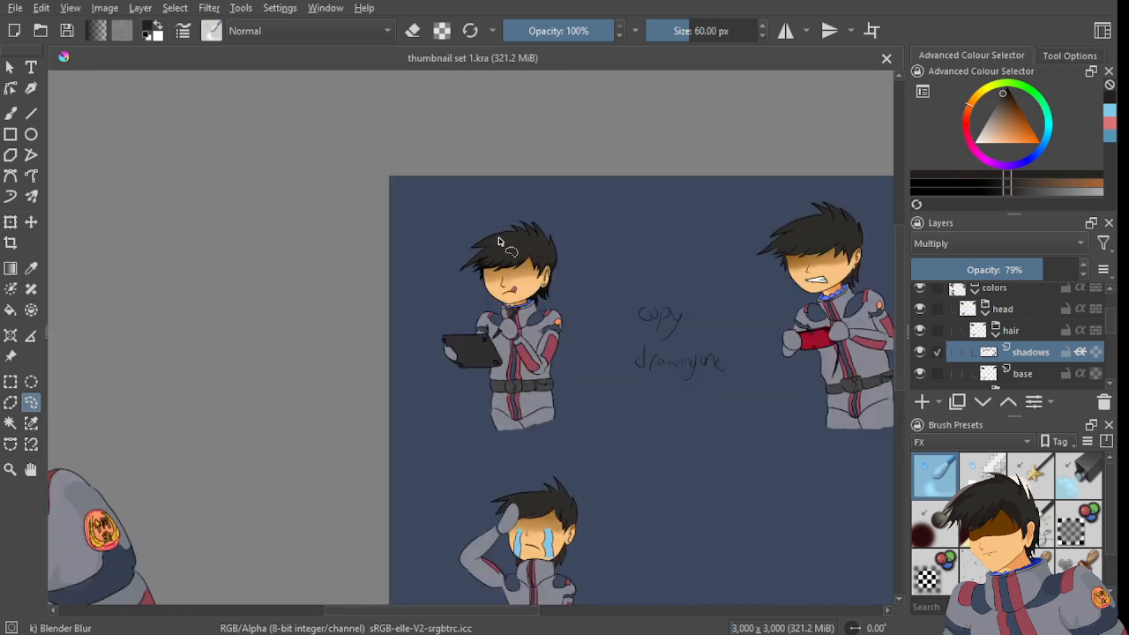
- Examine the tablet-holding character's hair shading across the crown, the back of the head, and the uppermost fringe spike
scroll(605, 239, "up", 6)
scroll(519, 260, "down", 6)
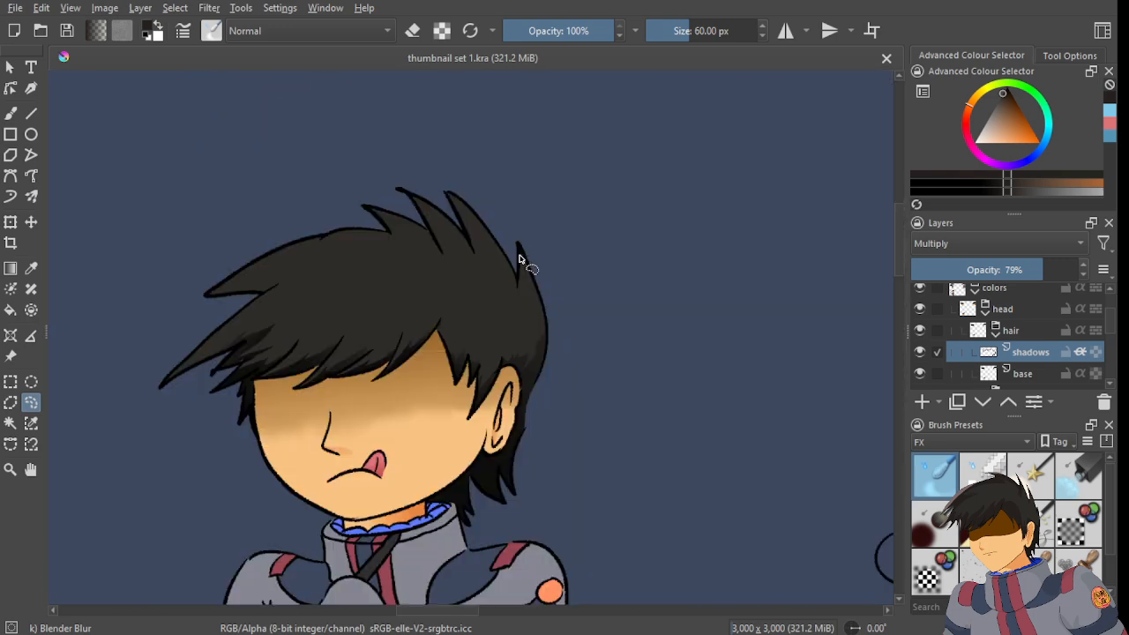
scroll(443, 283, "up", 3)
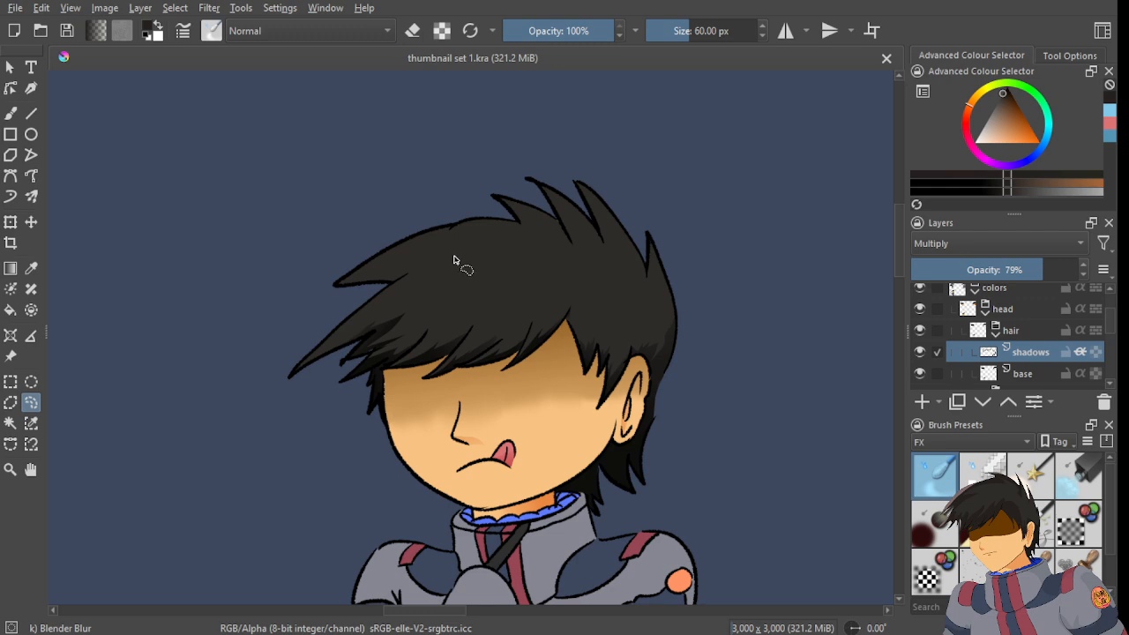
scroll(456, 261, "down", 2)
scroll(597, 265, "up", 6)
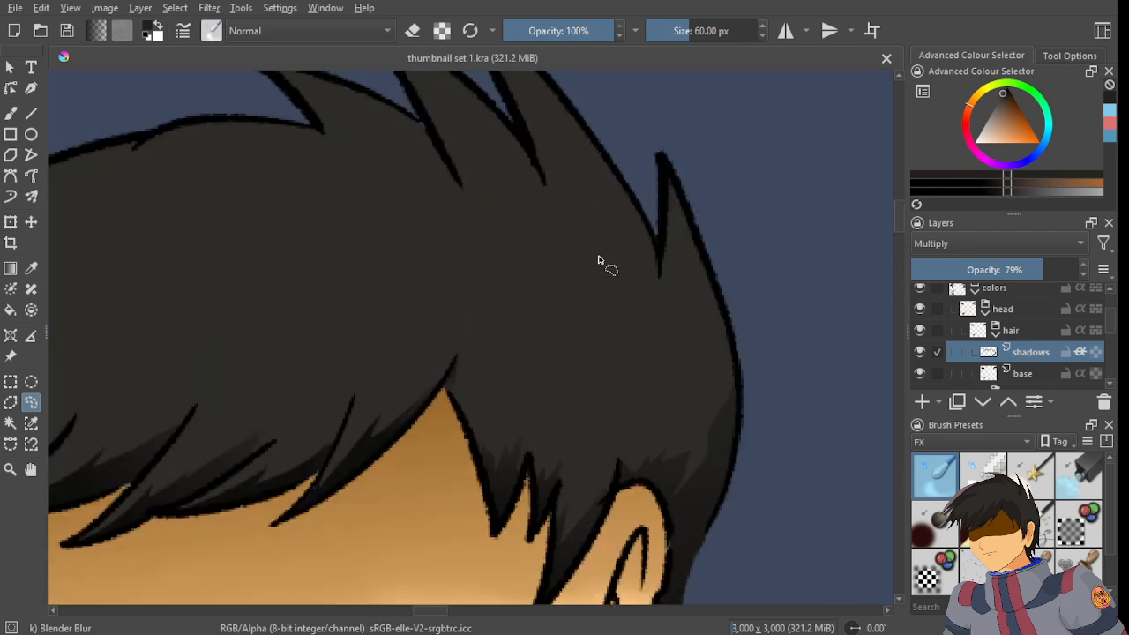
scroll(452, 351, "down", 5)
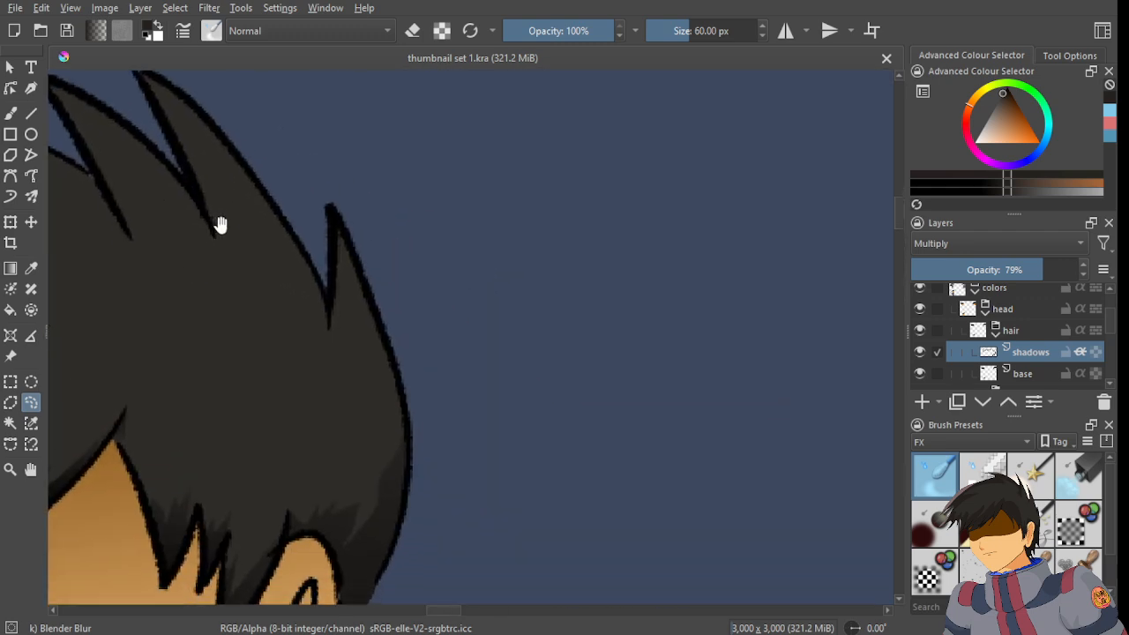
scroll(545, 269, "down", 2)
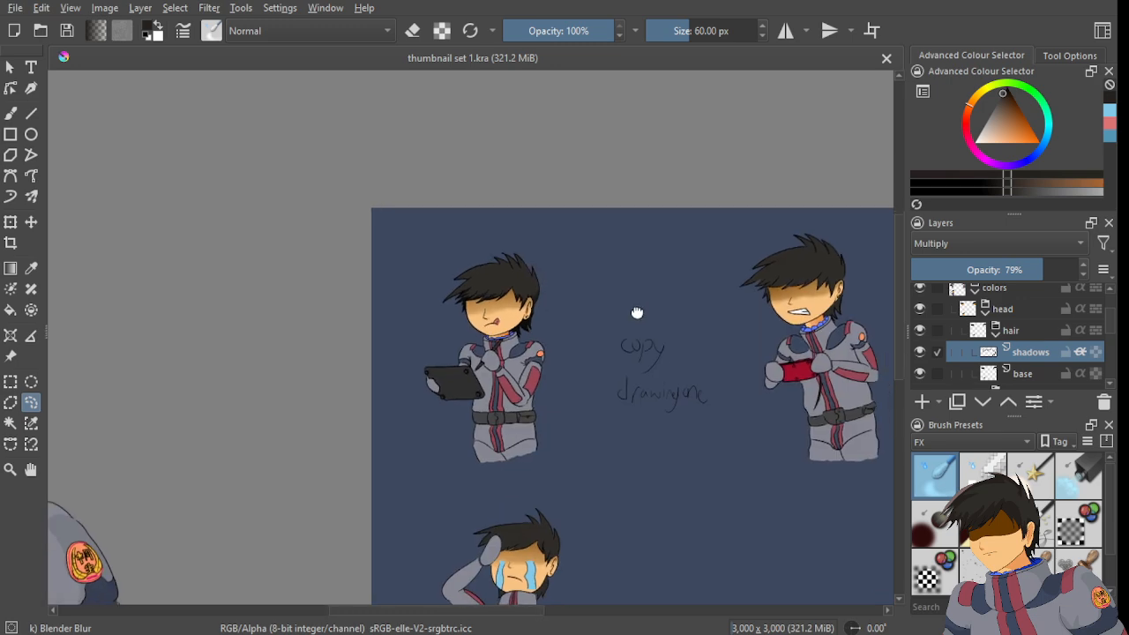
scroll(635, 312, "up", 7)
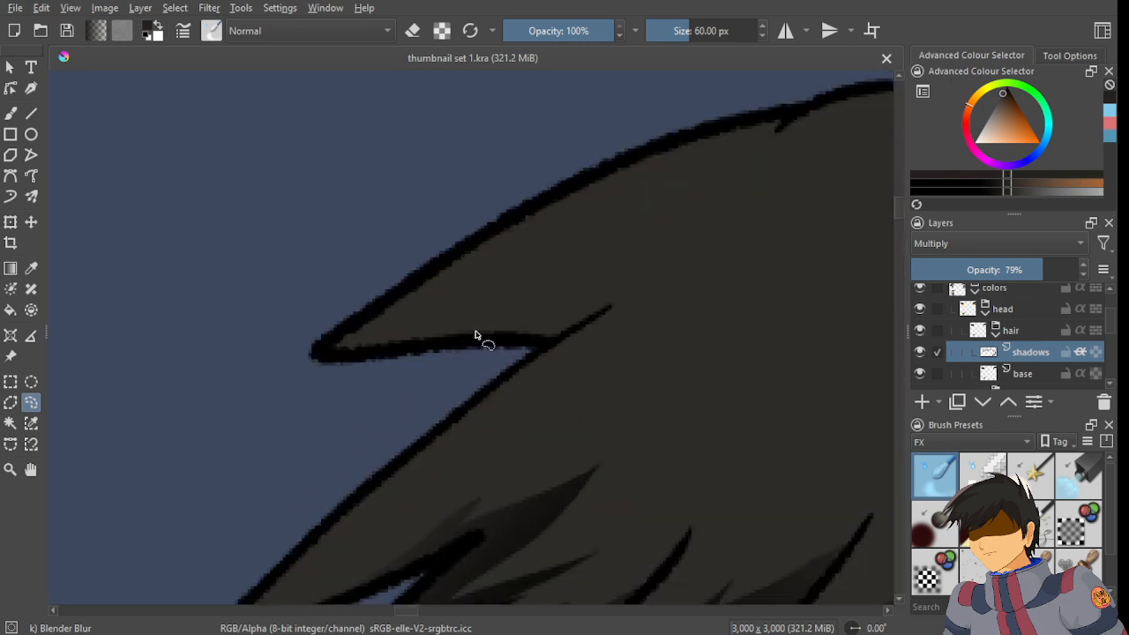
scroll(475, 335, "down", 4)
scroll(536, 373, "up", 2)
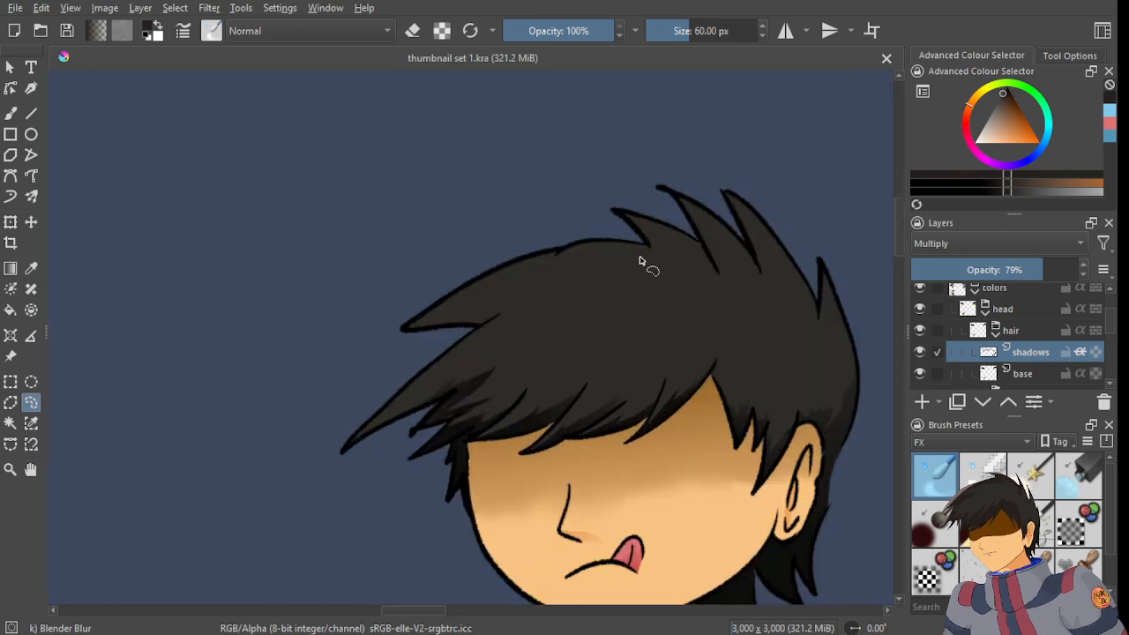
- Draw a freehand selection around the red-controller character's nape hair, following its spikes from behind the ear to the collar and back along the jaw
scroll(640, 261, "down", 6)
scroll(697, 335, "up", 2)
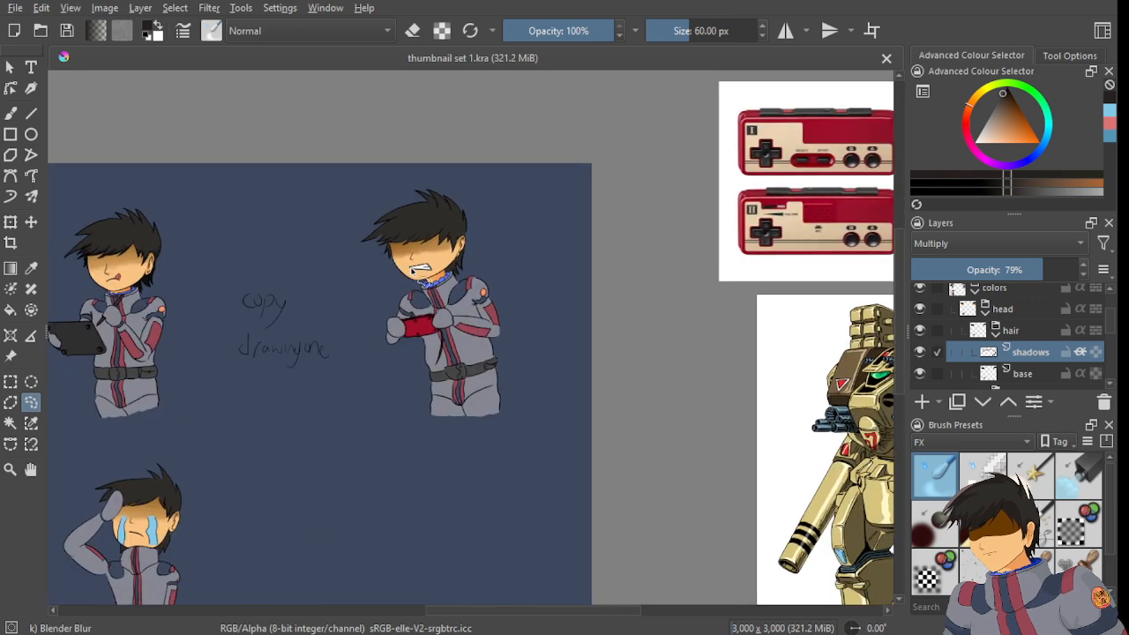
scroll(423, 275, "up", 7)
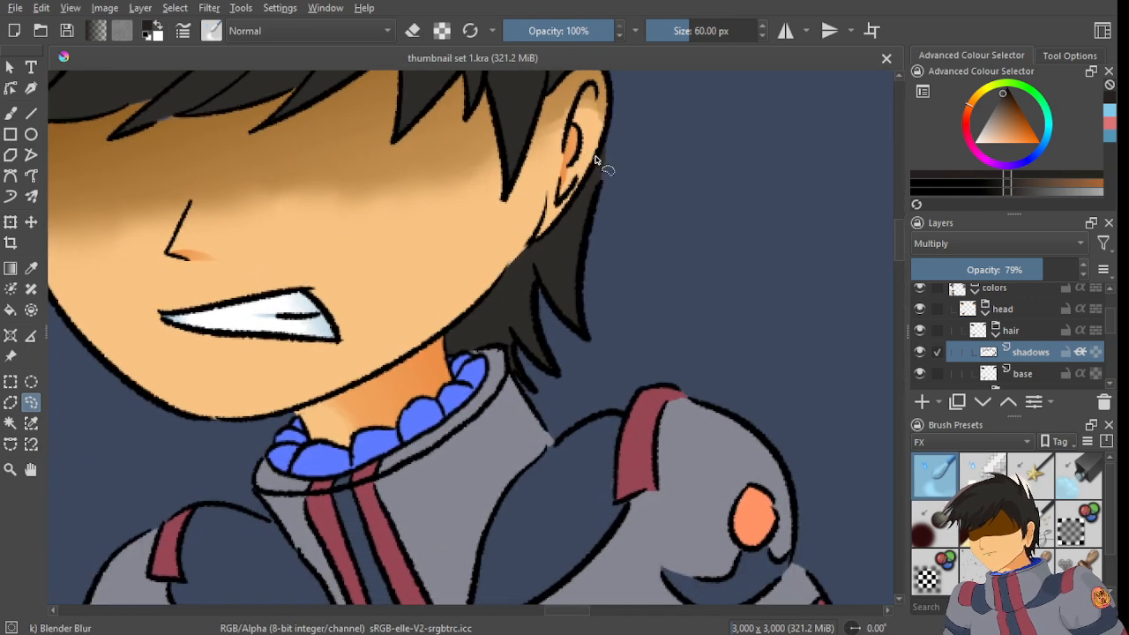
scroll(582, 168, "up", 2)
scroll(570, 178, "up", 2)
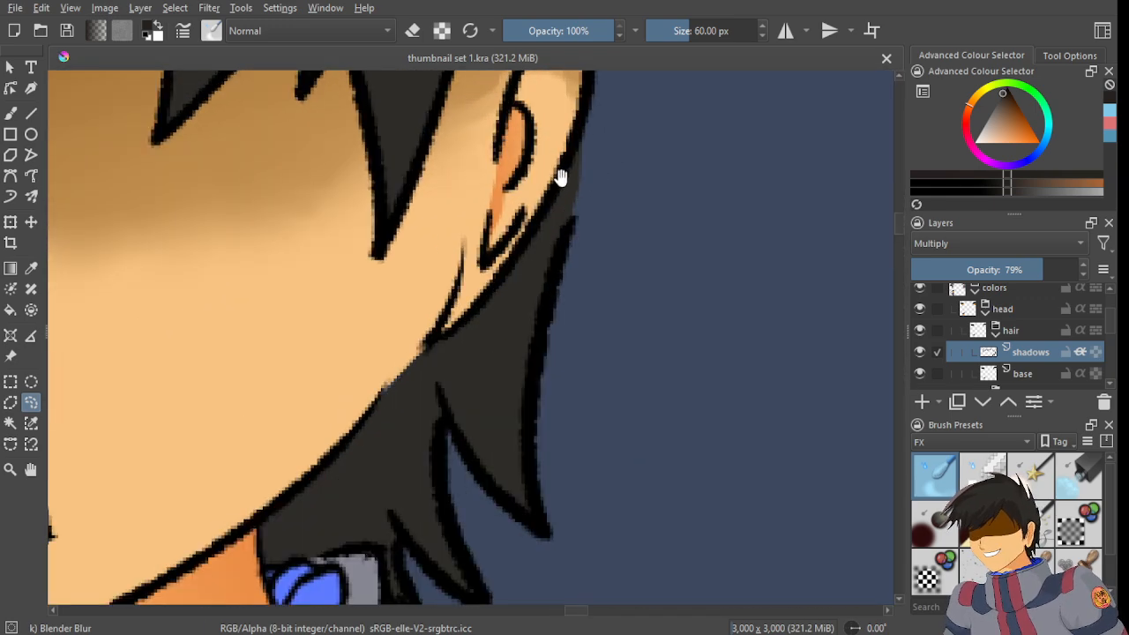
scroll(574, 172, "down", 2)
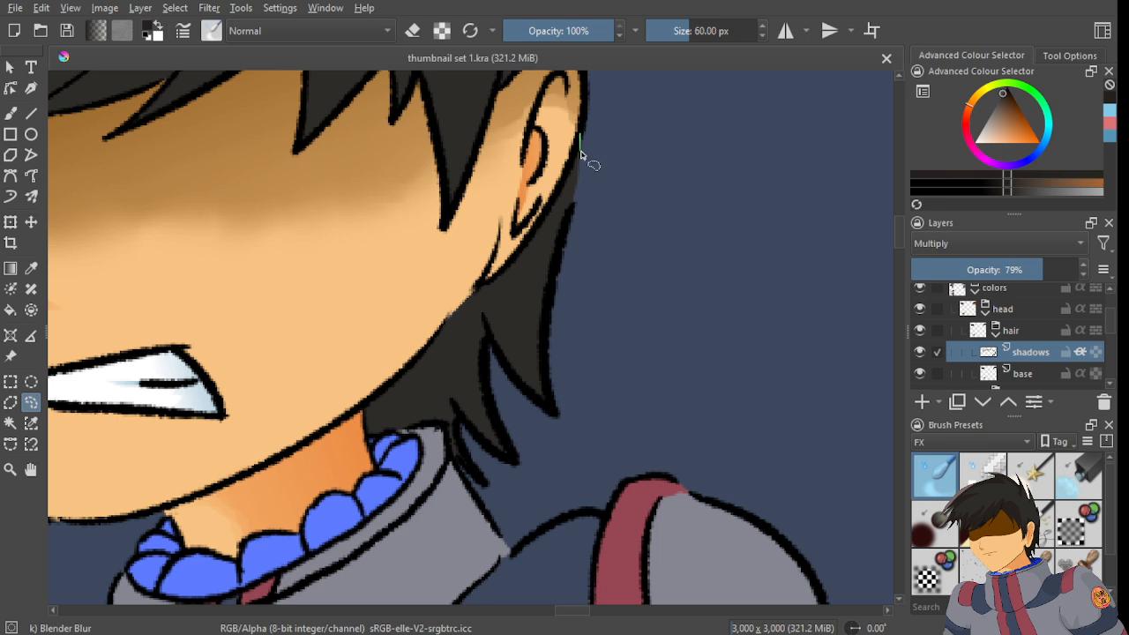
left_click_drag(557, 276, 548, 325)
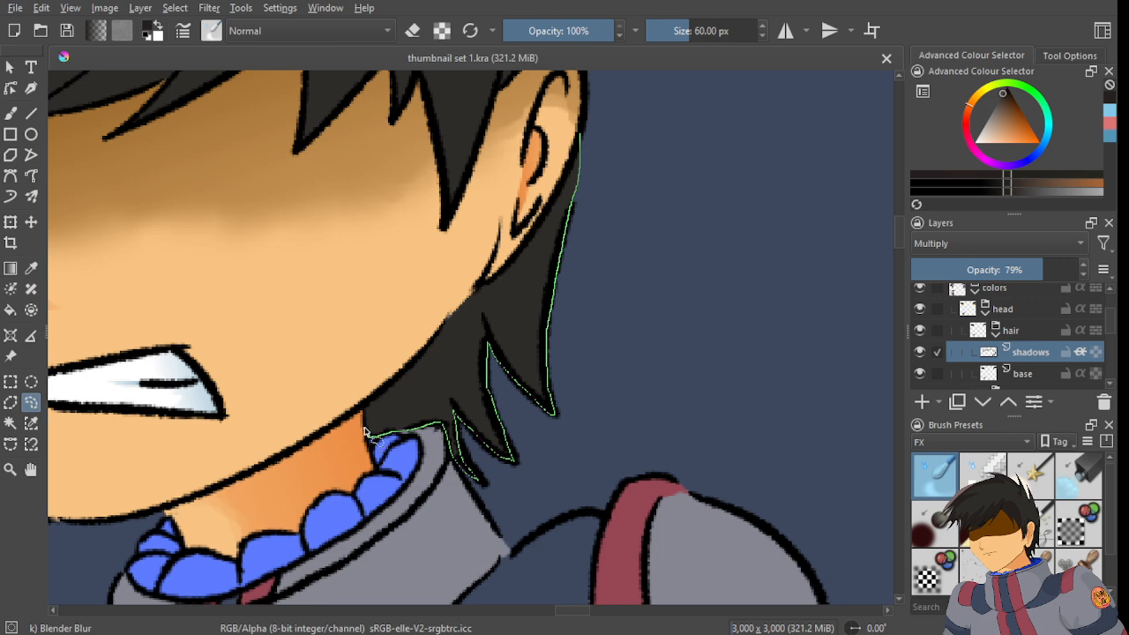
left_click_drag(373, 401, 420, 346)
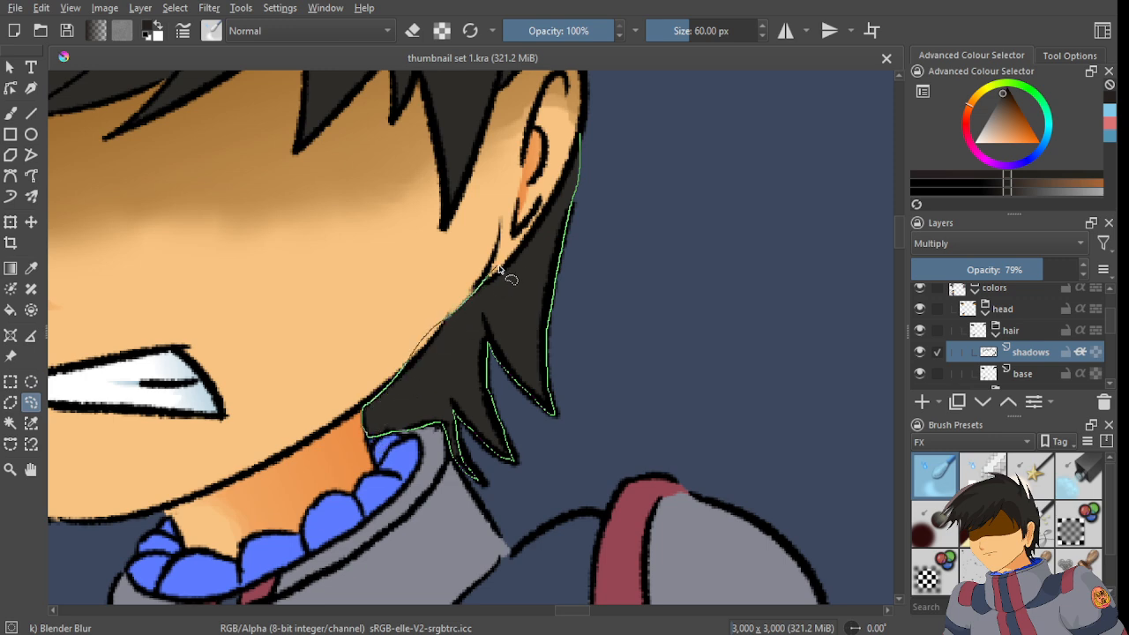
mouse_move(499, 268)
left_mouse_down()
mouse_move(561, 199)
mouse_move(582, 148)
left_mouse_up()
scroll(500, 269, "down", 3)
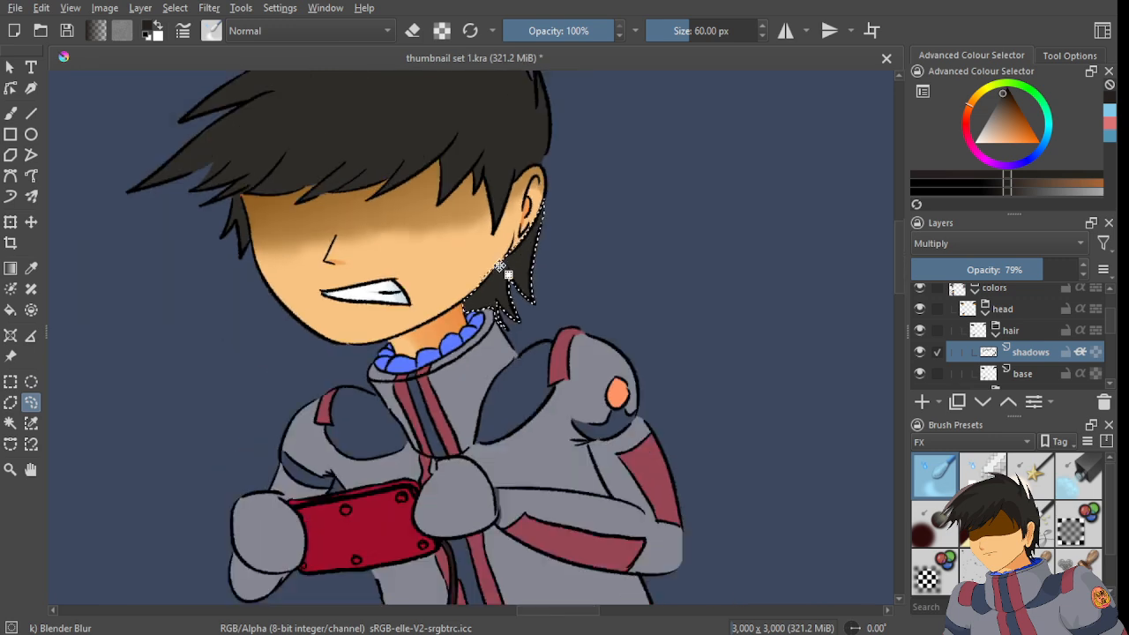
- Shade the selected nape hair of the red-controller character with a short, nearly horizontal gradient running from the jaw side outward
scroll(500, 267, "down", 1)
left_click(10, 268)
scroll(512, 217, "up", 2)
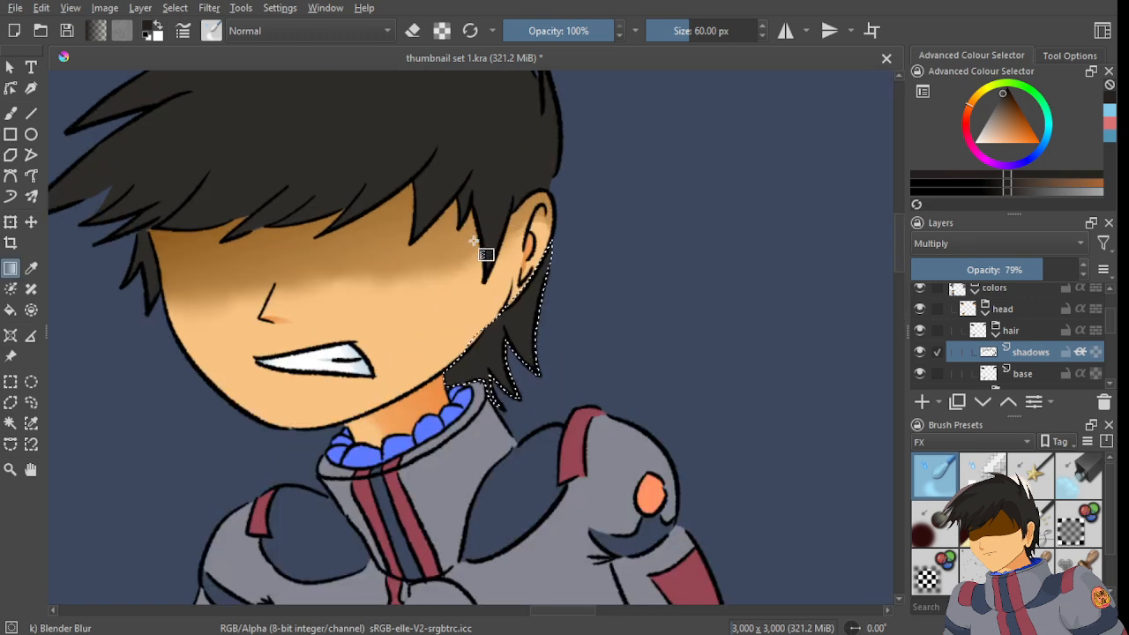
scroll(474, 240, "up", 2)
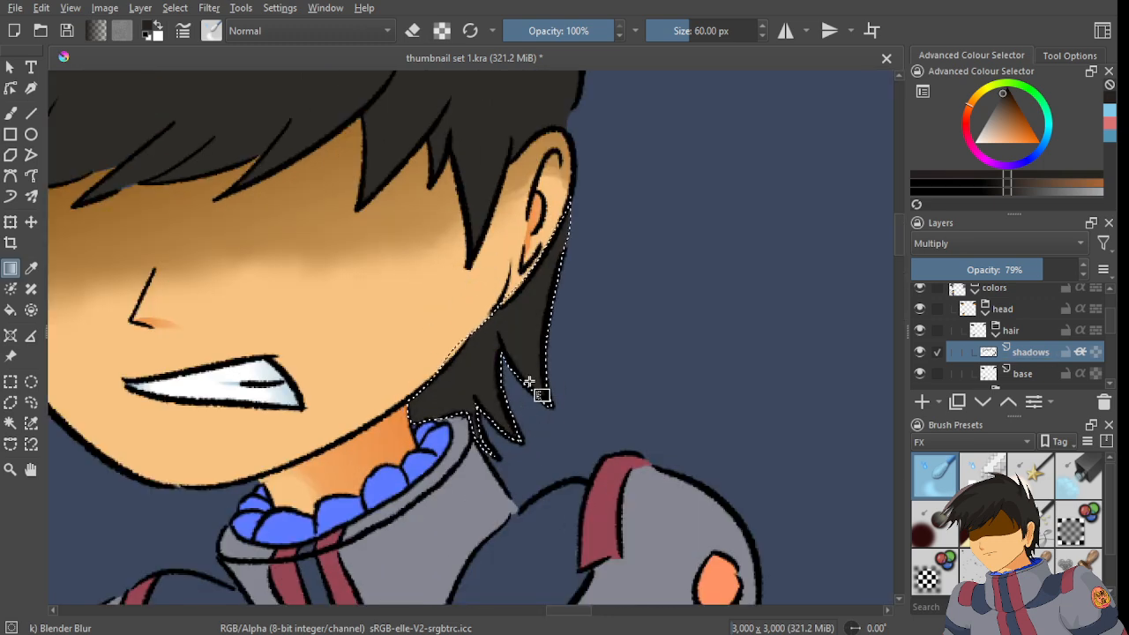
left_click_drag(529, 381, 453, 126)
key("ctrl+z")
left_click_drag(487, 239, 599, 479)
key("ctrl+z")
left_click_drag(453, 383, 555, 372)
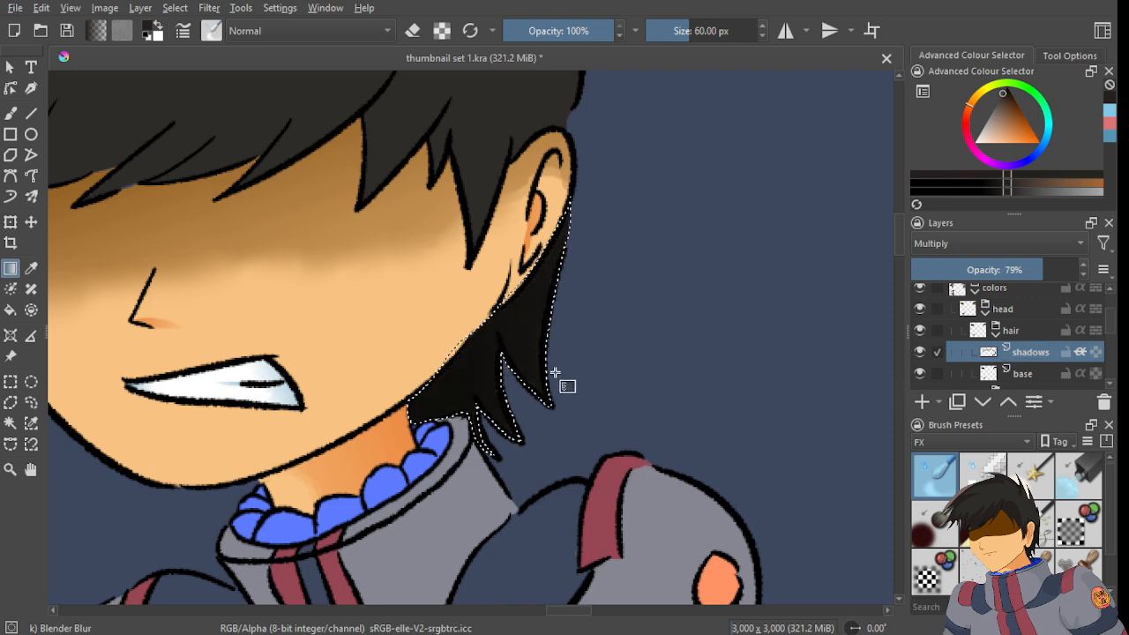
- Deselect the shaded nape hair and save the document
left_click(31, 402)
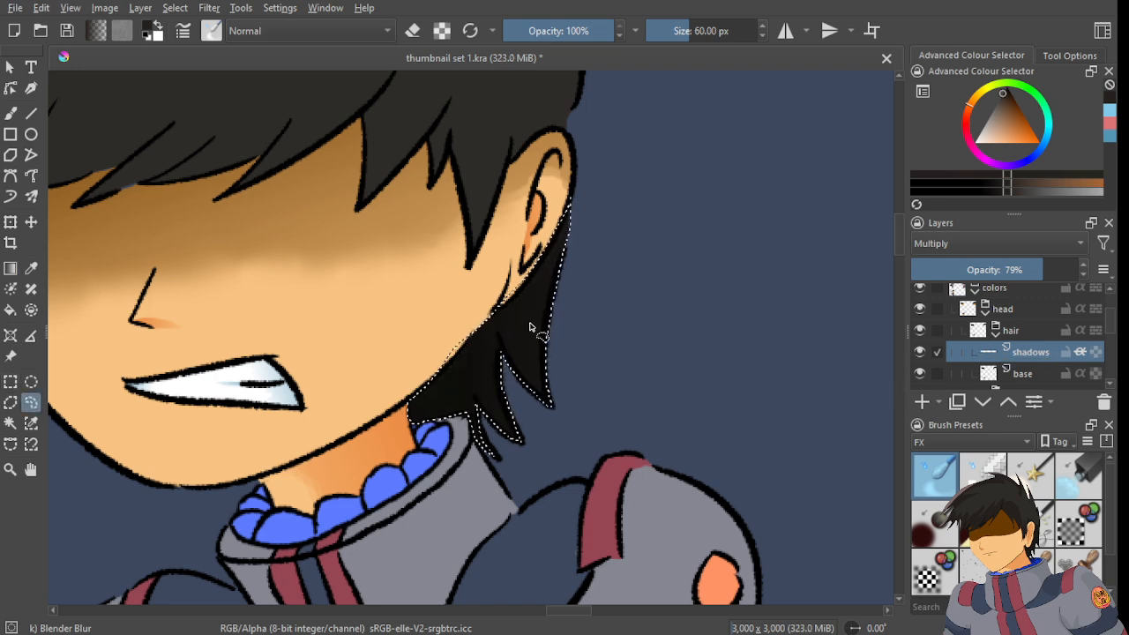
scroll(529, 328, "down", 3)
scroll(533, 363, "up", 1)
key("ctrl+s")
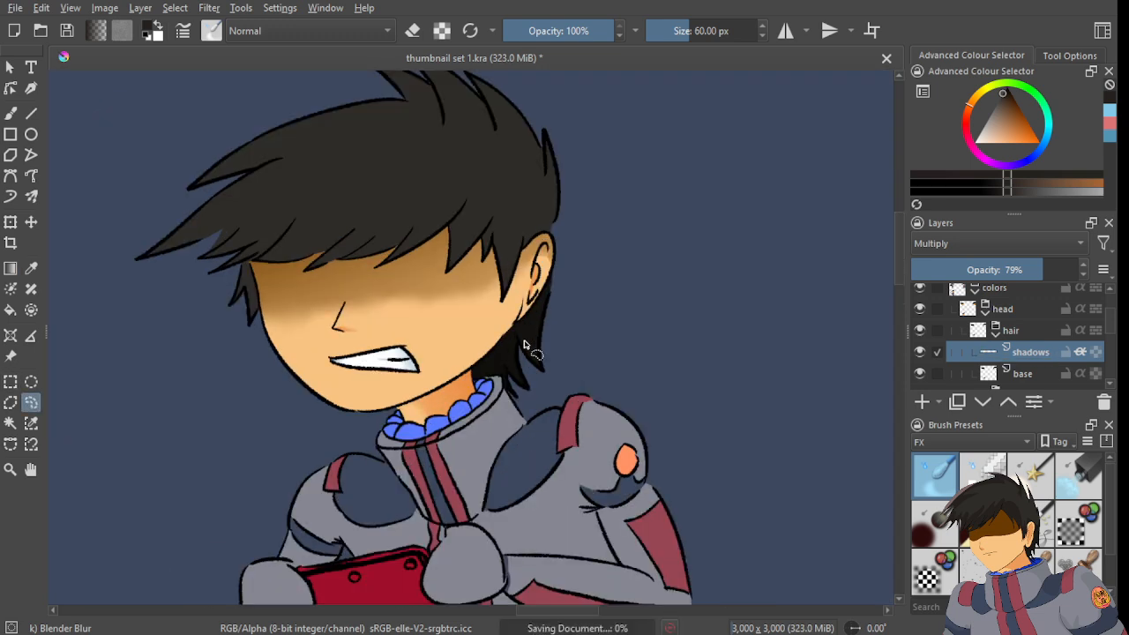
- Draw a freehand selection around the two-pointed hair tuft beside the red-controller character's face, from under the fringe down along the cheek
scroll(524, 342, "down", 1)
left_click_drag(351, 349, 584, 288)
scroll(584, 288, "up", 5)
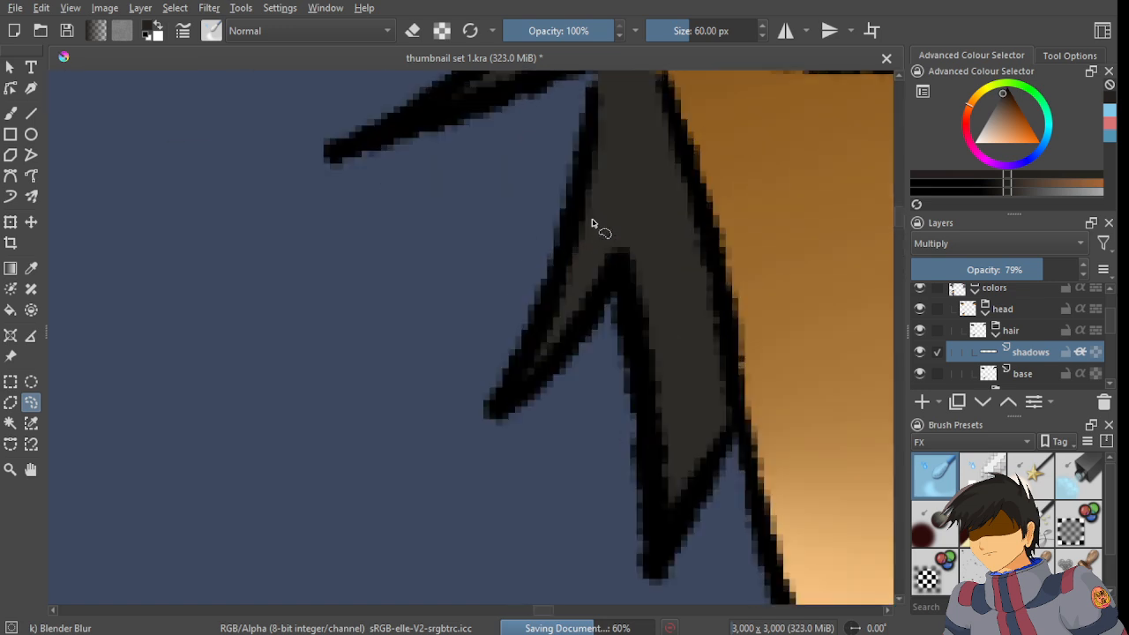
scroll(515, 217, "down", 1)
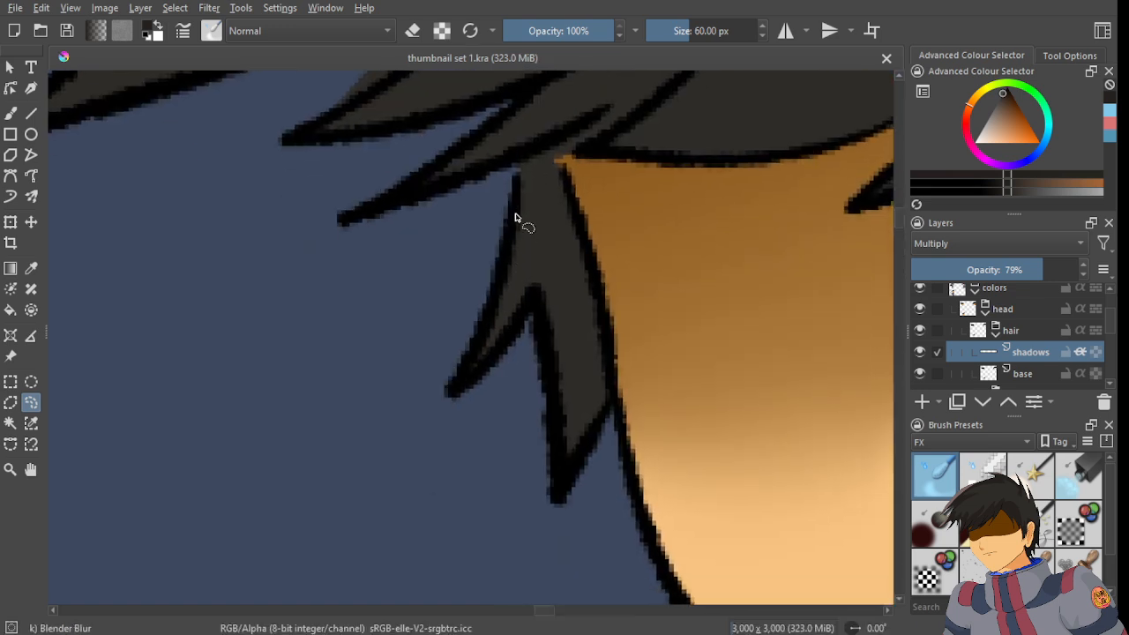
mouse_move(519, 160)
left_mouse_down()
mouse_move(502, 263)
mouse_move(451, 391)
mouse_move(530, 301)
mouse_move(568, 502)
mouse_move(618, 415)
left_mouse_up()
left_click_drag(603, 267, 570, 192)
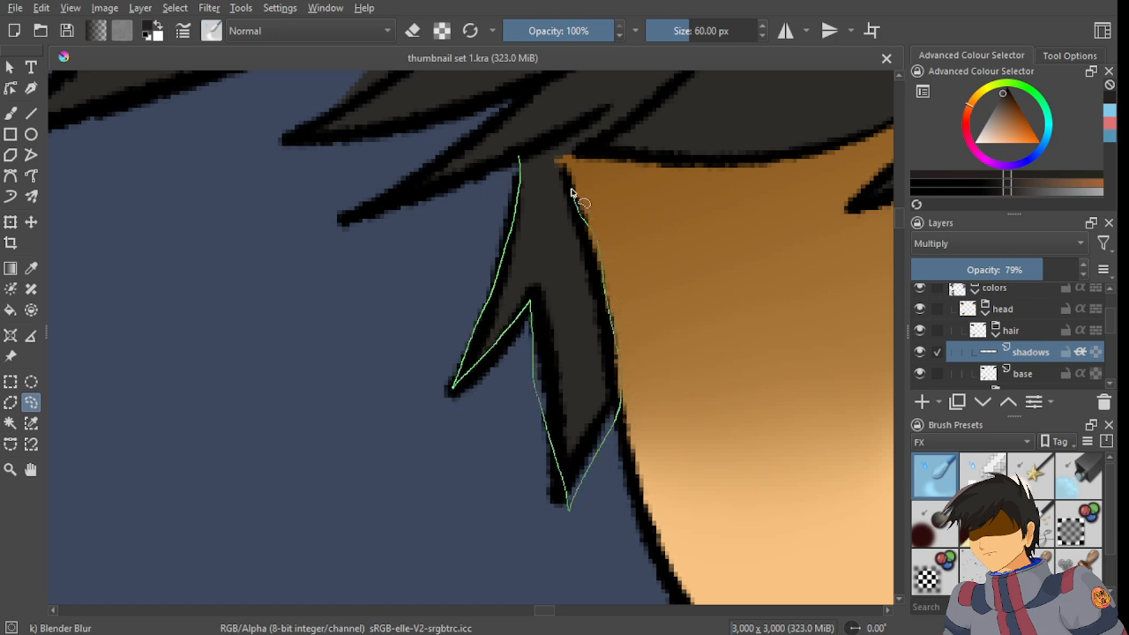
mouse_move(577, 154)
left_mouse_down()
mouse_move(617, 116)
mouse_move(520, 159)
left_mouse_up()
- Shade the selected side tuft with a short diagonal gradient starting well below it, deselect, and save the document
scroll(520, 158, "down", 3)
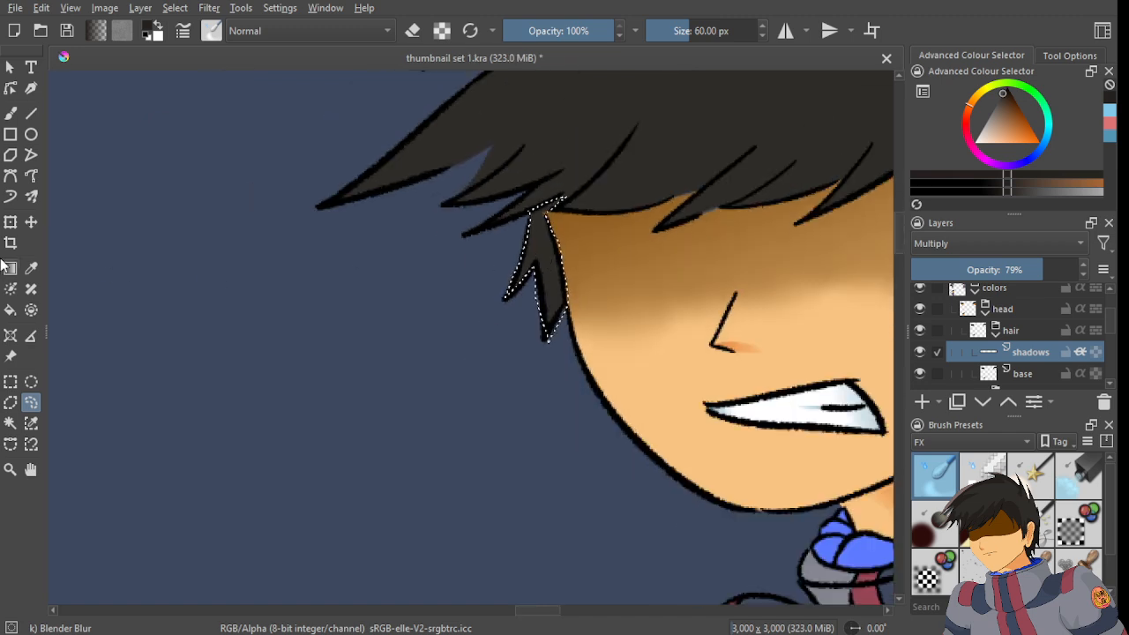
left_click(8, 268)
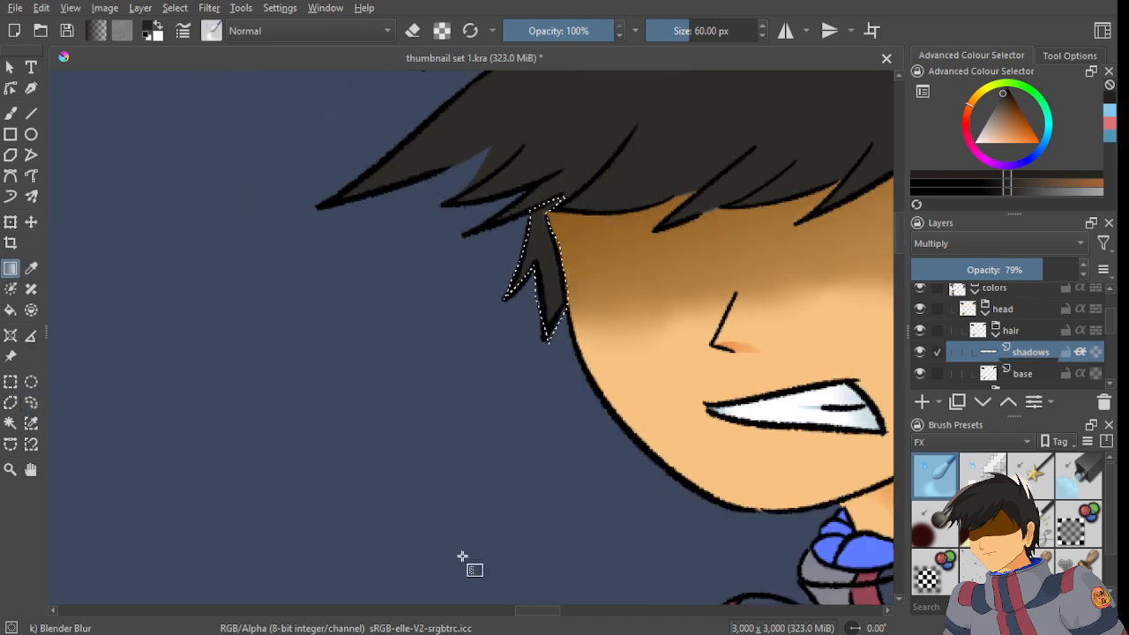
left_click_drag(462, 557, 511, 474)
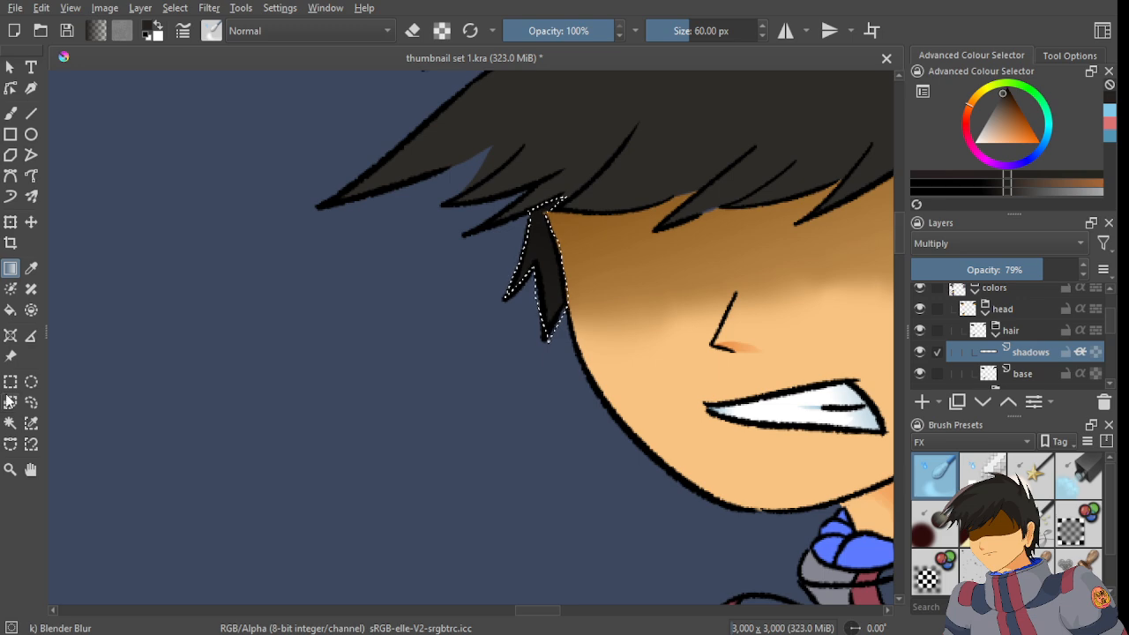
left_click(30, 402)
scroll(414, 322, "down", 3)
key("ctrl+s")
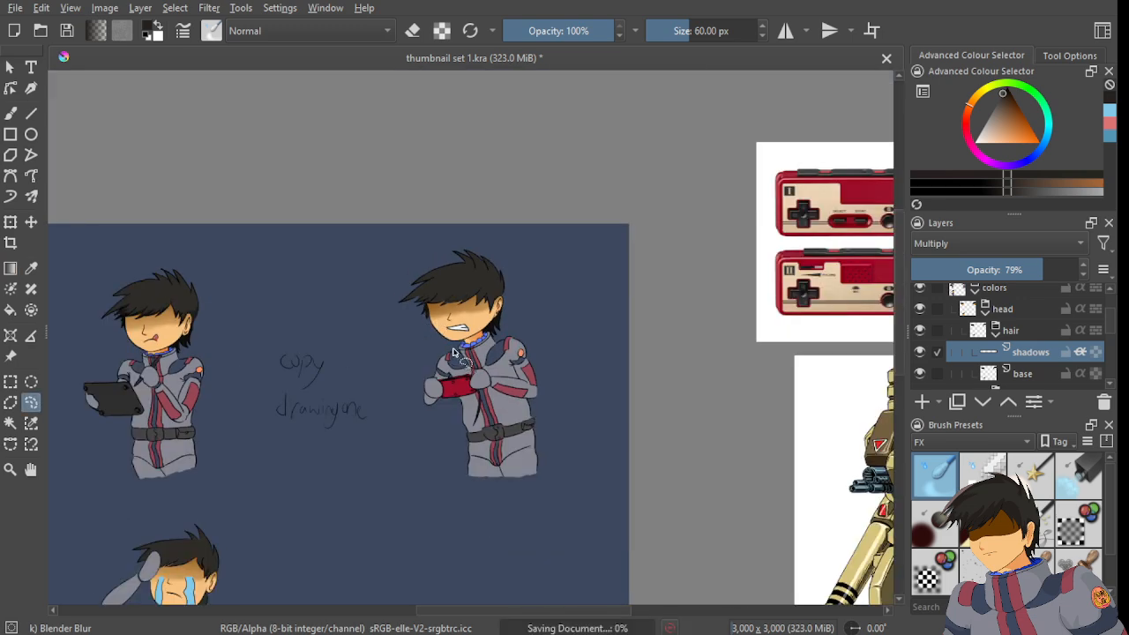
- Compare the controller-holding character's hair shading with the other figures on the canvas
scroll(454, 353, "up", 5)
scroll(415, 320, "down", 6)
scroll(416, 321, "up", 3)
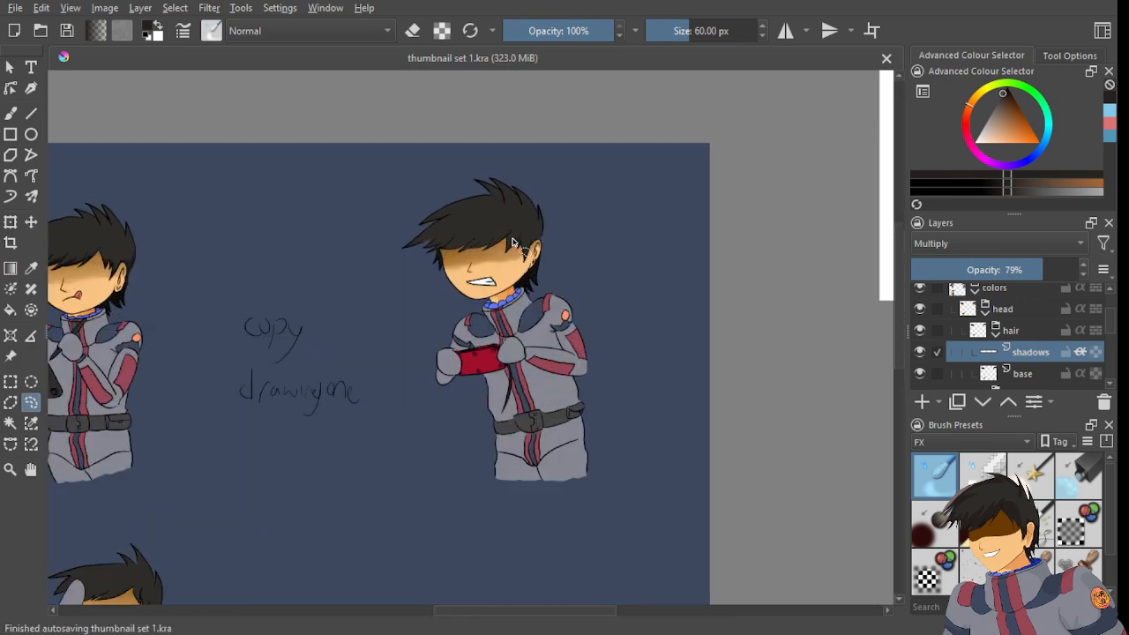
scroll(511, 242, "up", 5)
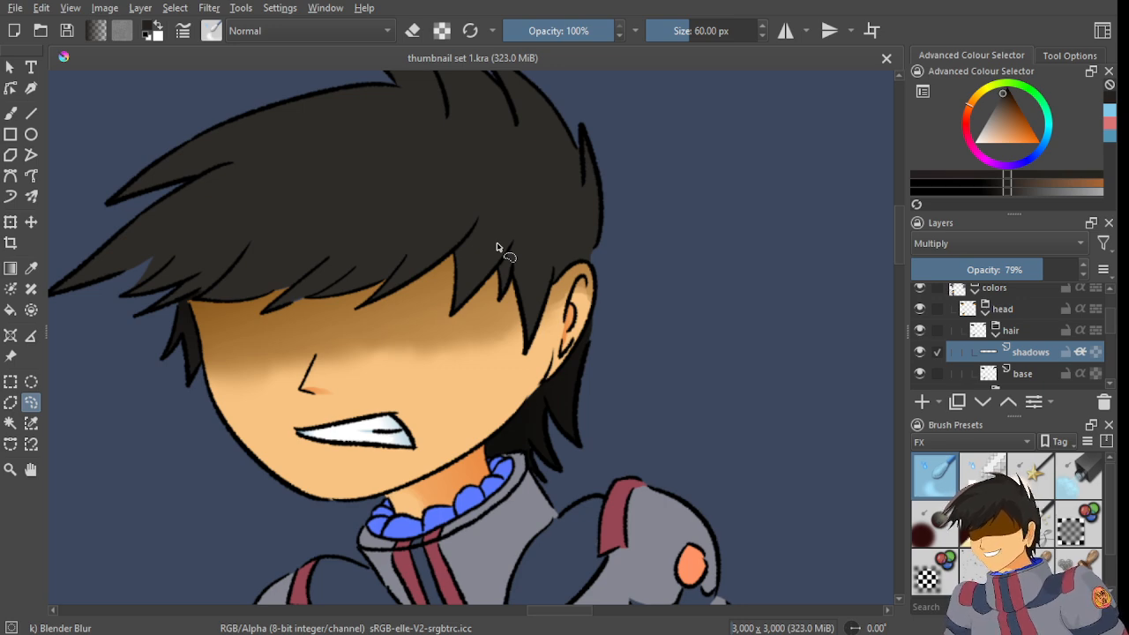
scroll(497, 248, "down", 5)
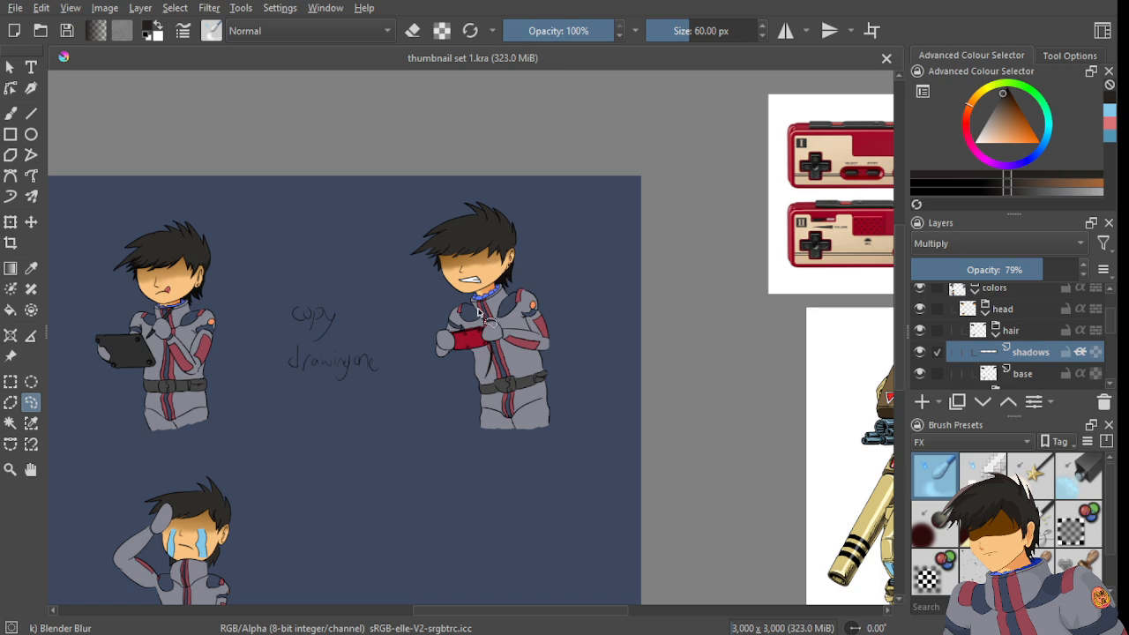
scroll(505, 286, "up", 2)
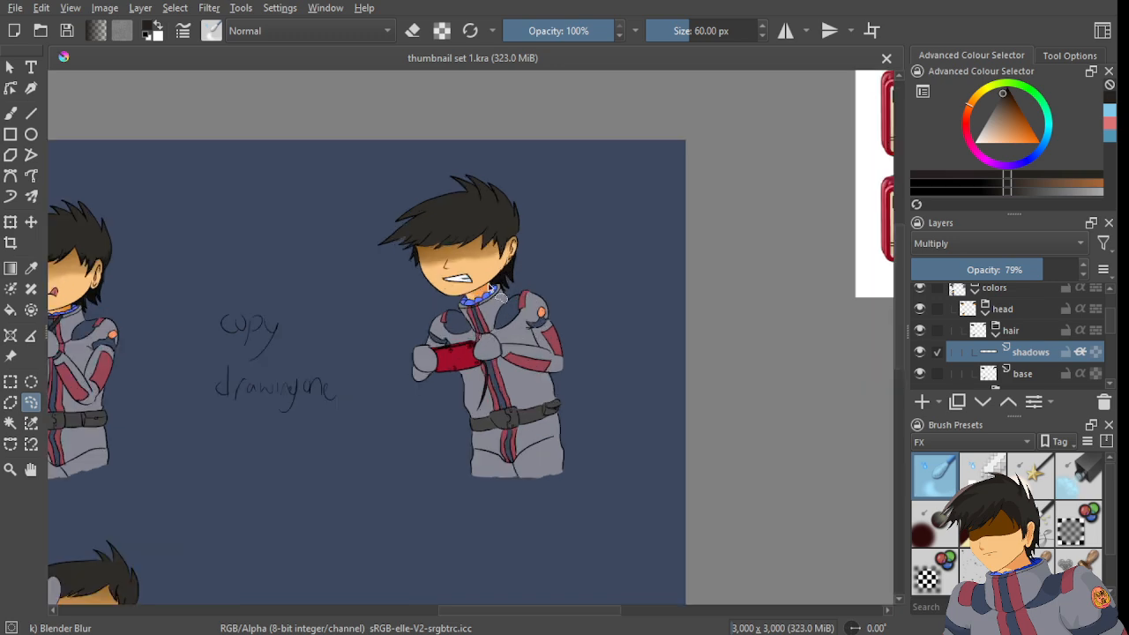
scroll(492, 288, "up", 4)
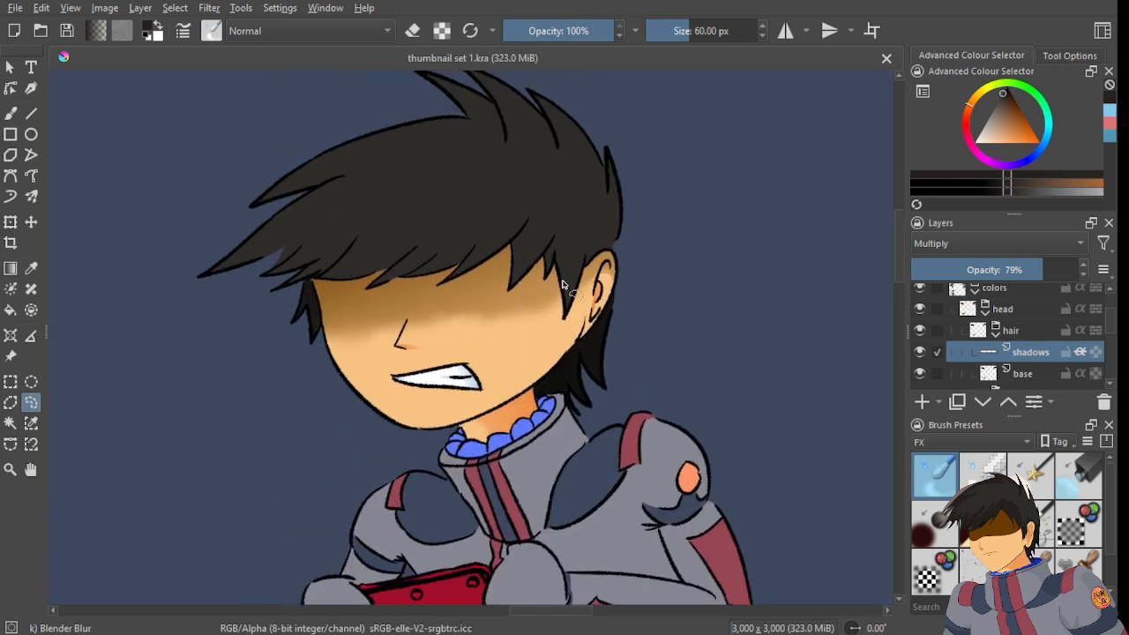
scroll(494, 353, "down", 3)
- Compare the drawn red controller in the character's hands with the reference photo of the two controllers
scroll(565, 344, "up", 5)
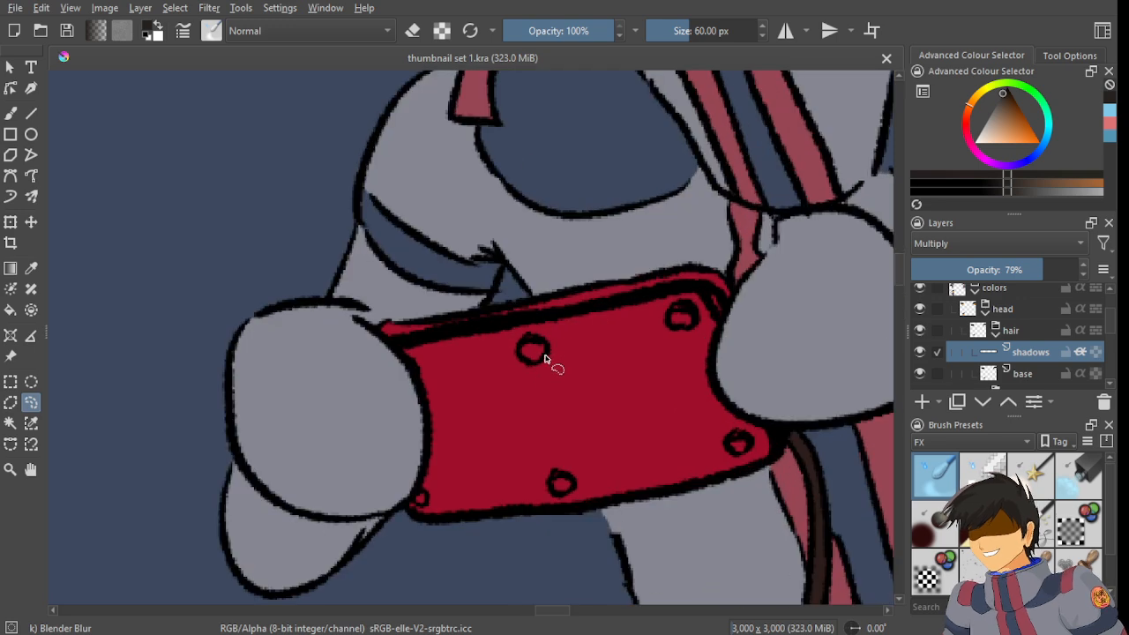
scroll(555, 344, "down", 3)
scroll(558, 344, "up", 3)
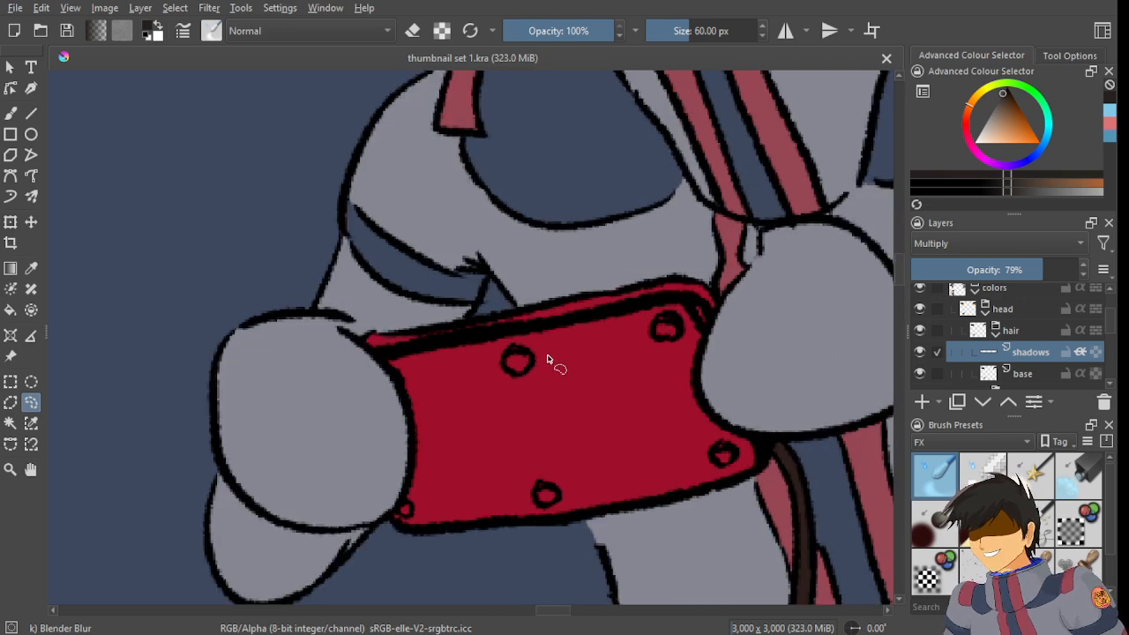
scroll(547, 359, "down", 3)
scroll(470, 327, "up", 2)
scroll(639, 371, "down", 3)
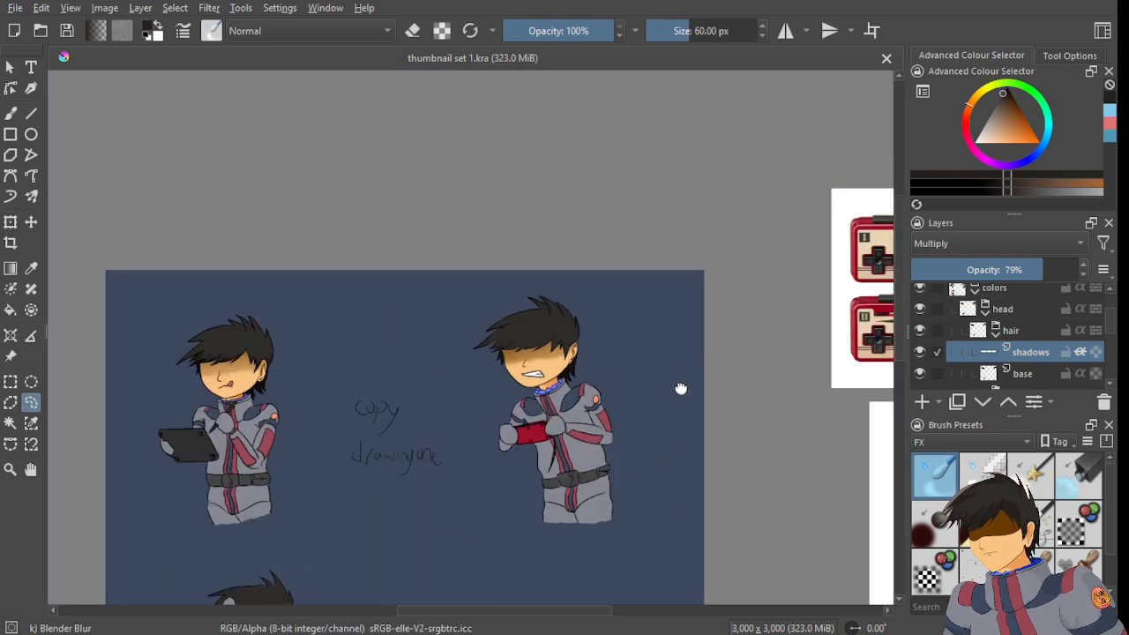
scroll(453, 347, "up", 4)
scroll(566, 288, "up", 1)
scroll(569, 279, "up", 1)
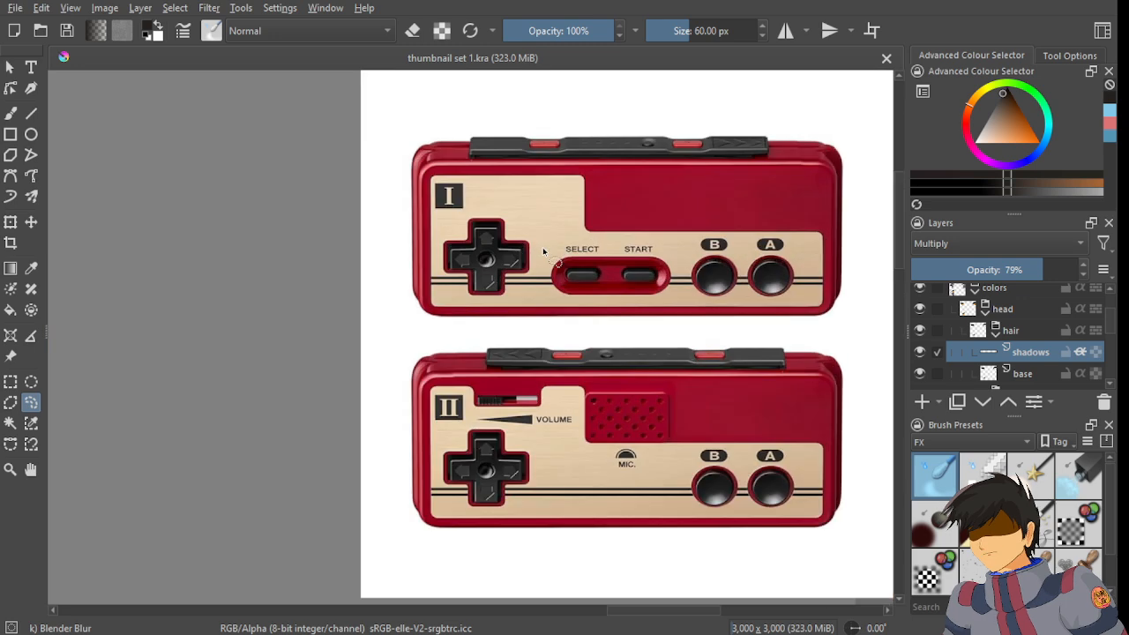
scroll(441, 307, "down", 3)
scroll(441, 308, "up", 4)
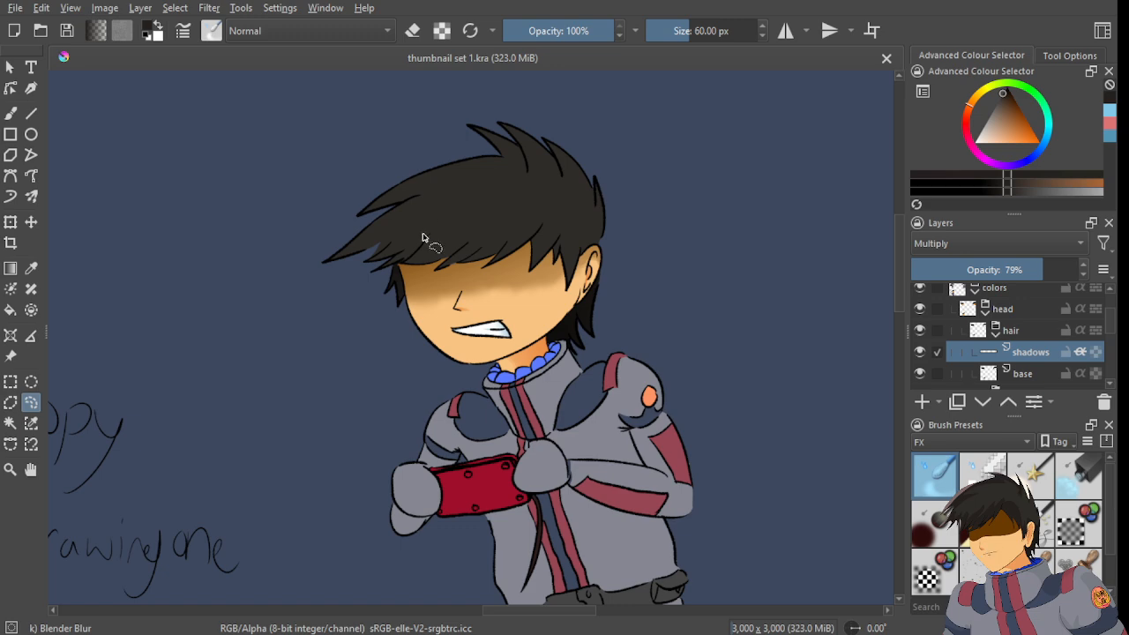
- Examine the controller-holding character's unshaded hair along the fringe, its outermost spikes, and the crown
scroll(428, 234, "up", 2)
scroll(433, 232, "down", 4)
scroll(561, 273, "up", 3)
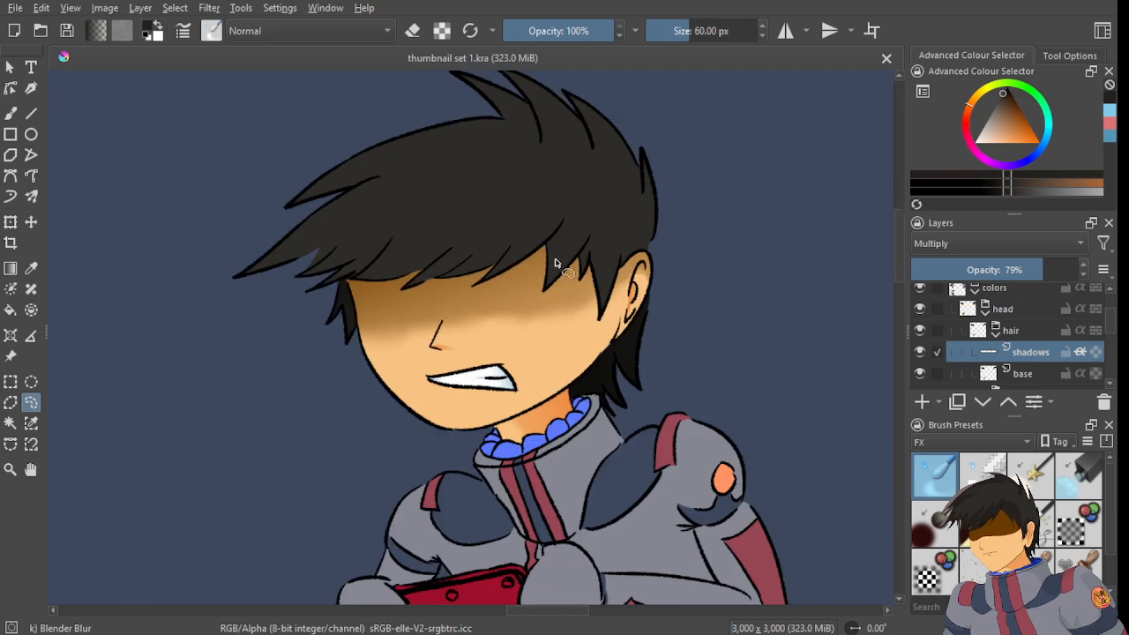
scroll(476, 272, "down", 3)
scroll(373, 262, "up", 3)
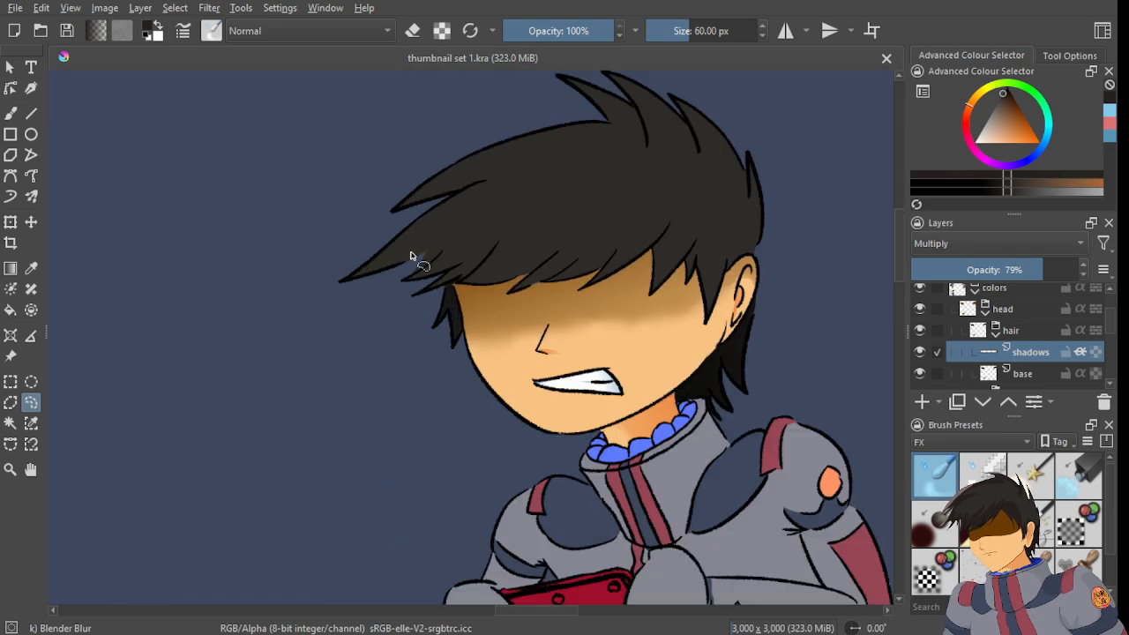
scroll(411, 252, "up", 3)
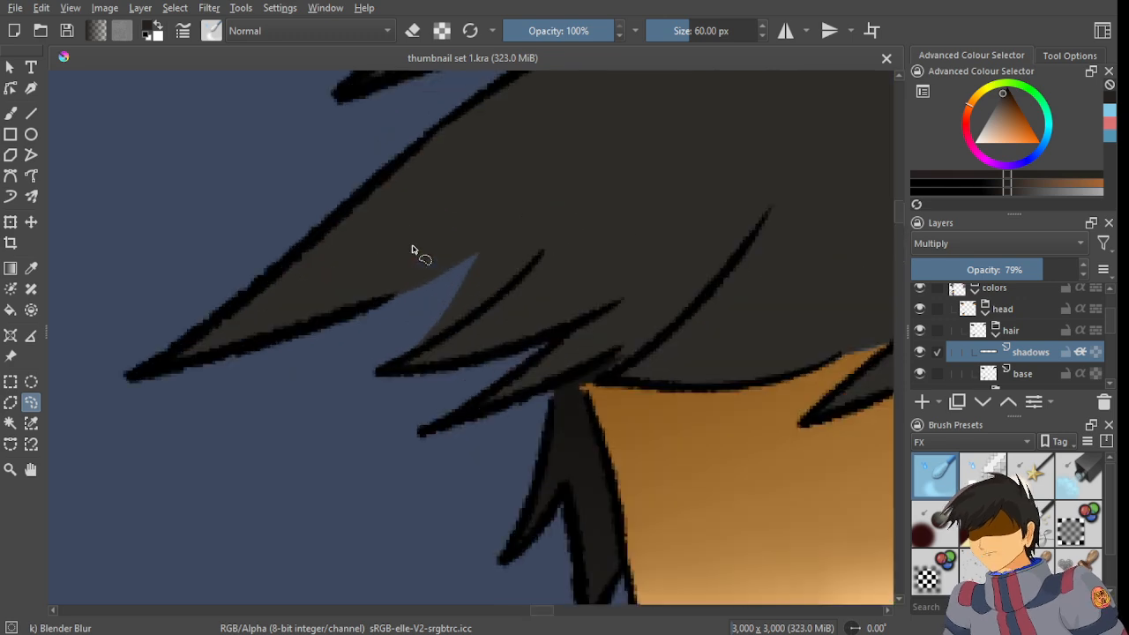
scroll(416, 251, "down", 5)
scroll(527, 261, "up", 4)
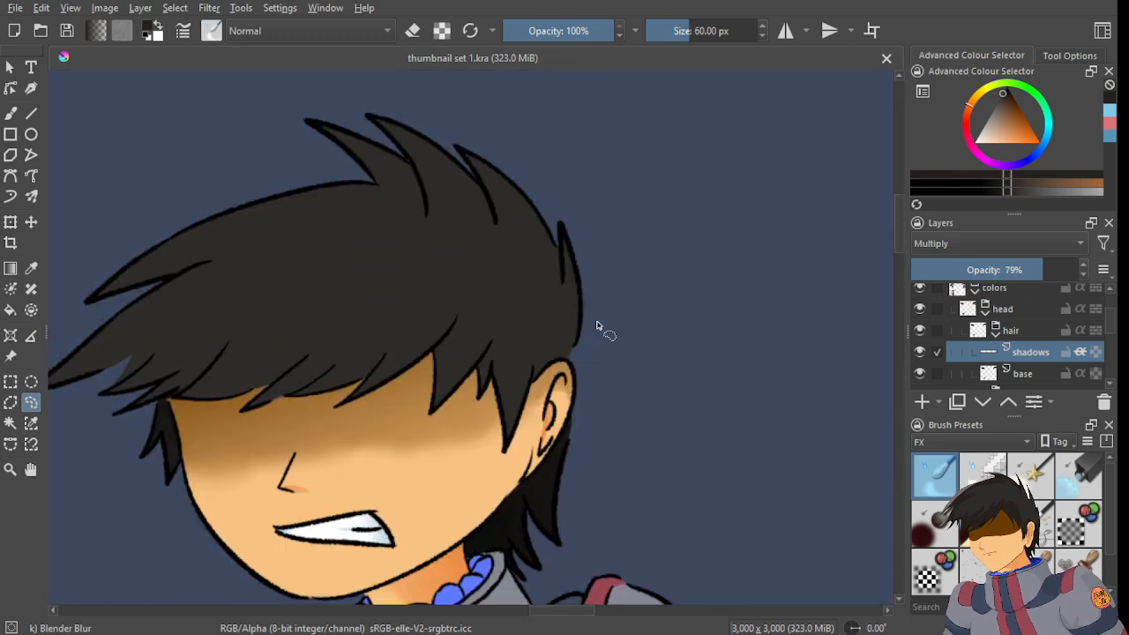
scroll(564, 361, "down", 6)
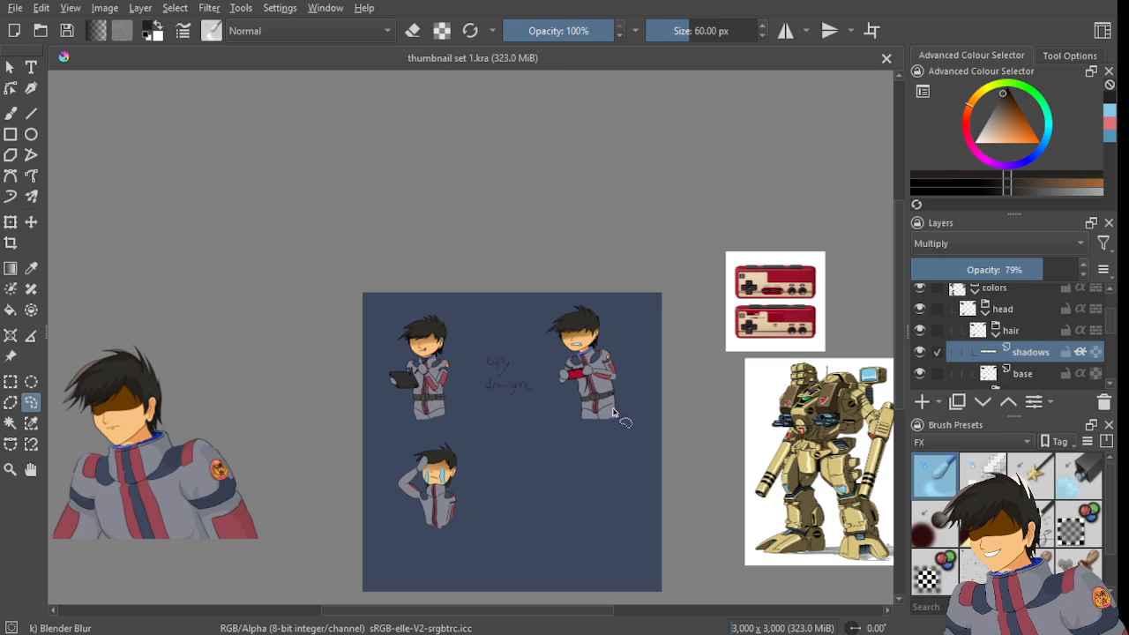
- Examine the mech and controller reference images beside the canvas against the drawn figures, ending on the controller-holding character's fringe
left_click_drag(743, 408, 414, 410)
scroll(524, 415, "up", 3)
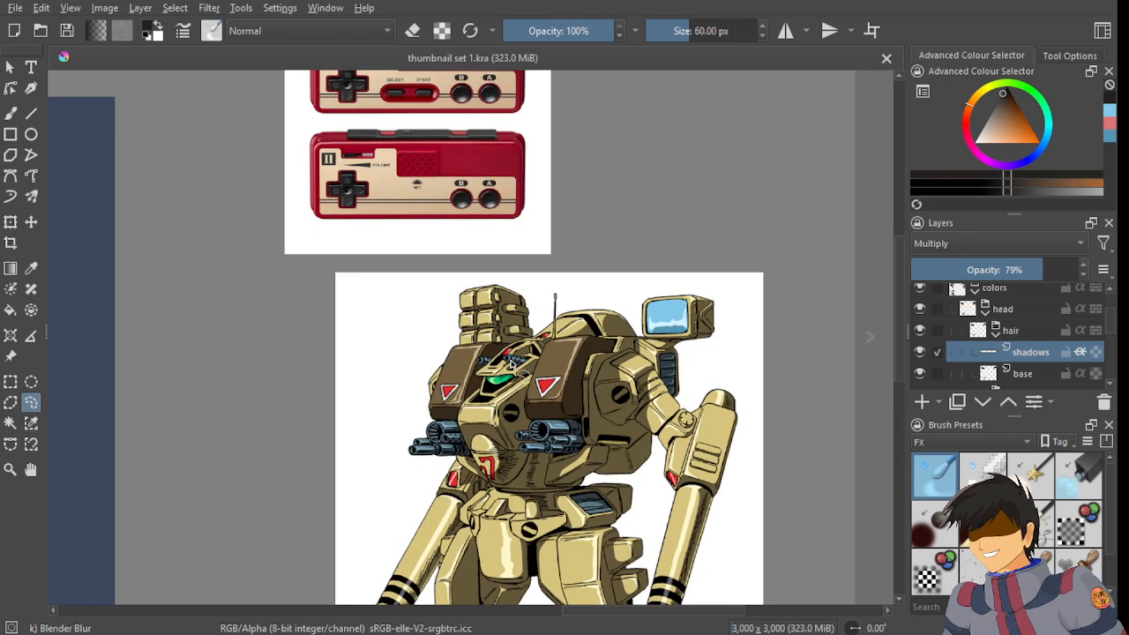
scroll(510, 362, "down", 4)
left_click_drag(334, 308, 467, 317)
scroll(467, 318, "up", 2)
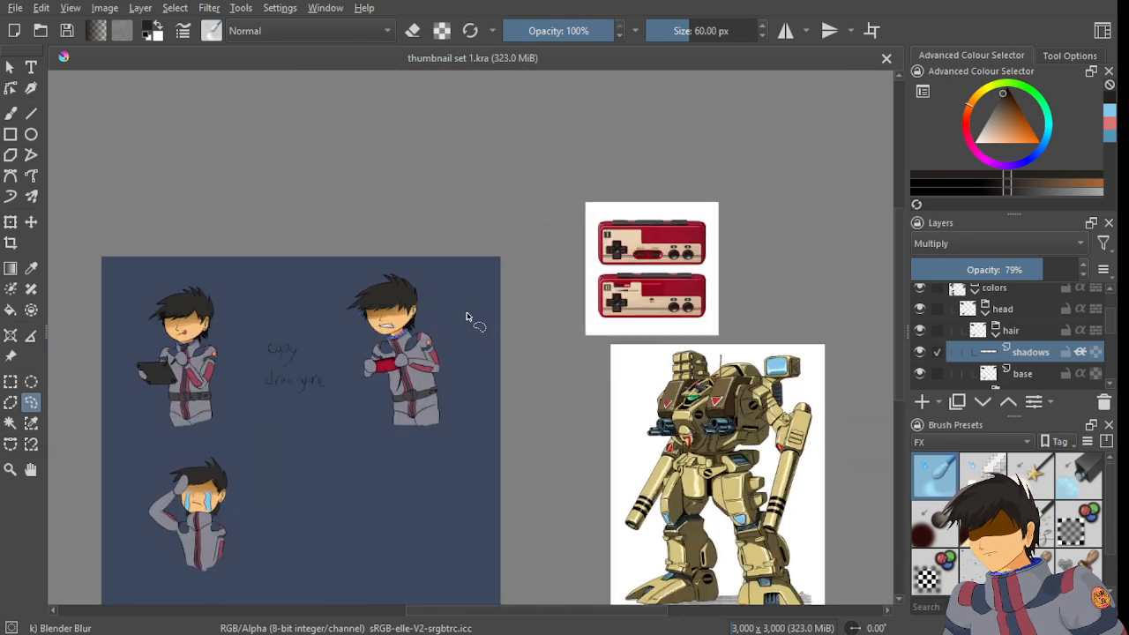
scroll(468, 317, "up", 2)
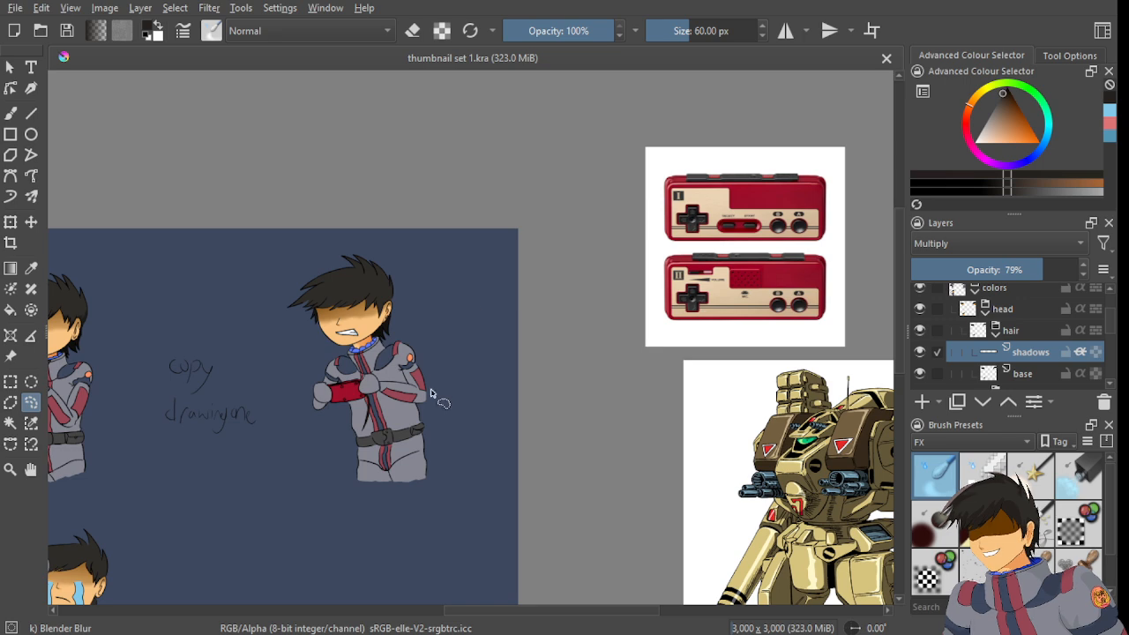
scroll(401, 356, "up", 4)
scroll(381, 319, "down", 6)
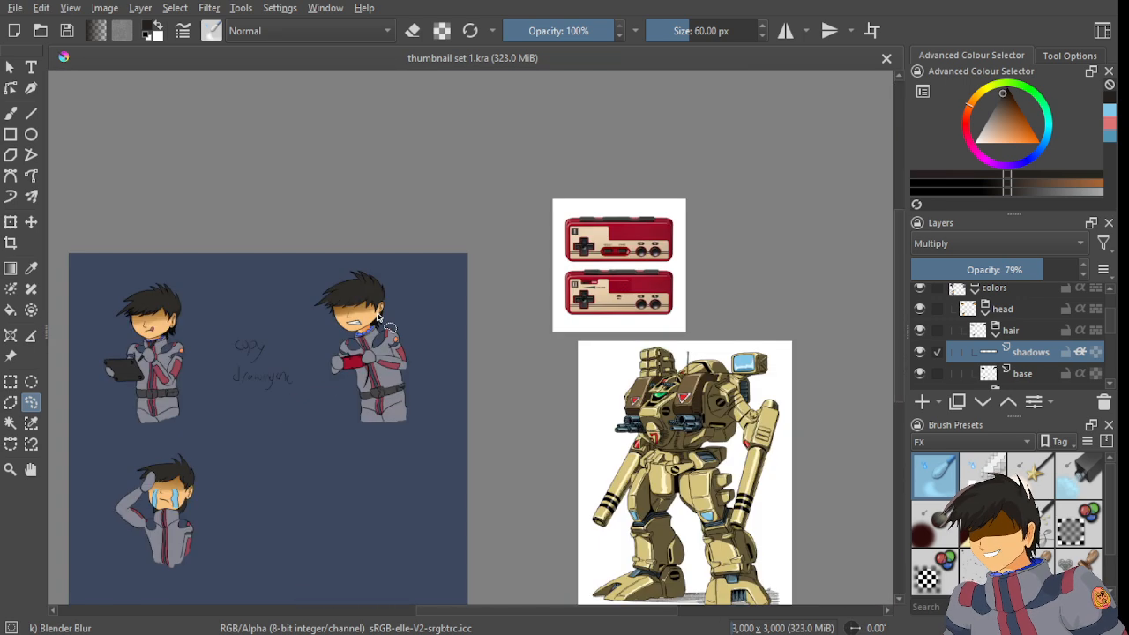
left_click_drag(379, 317, 467, 267)
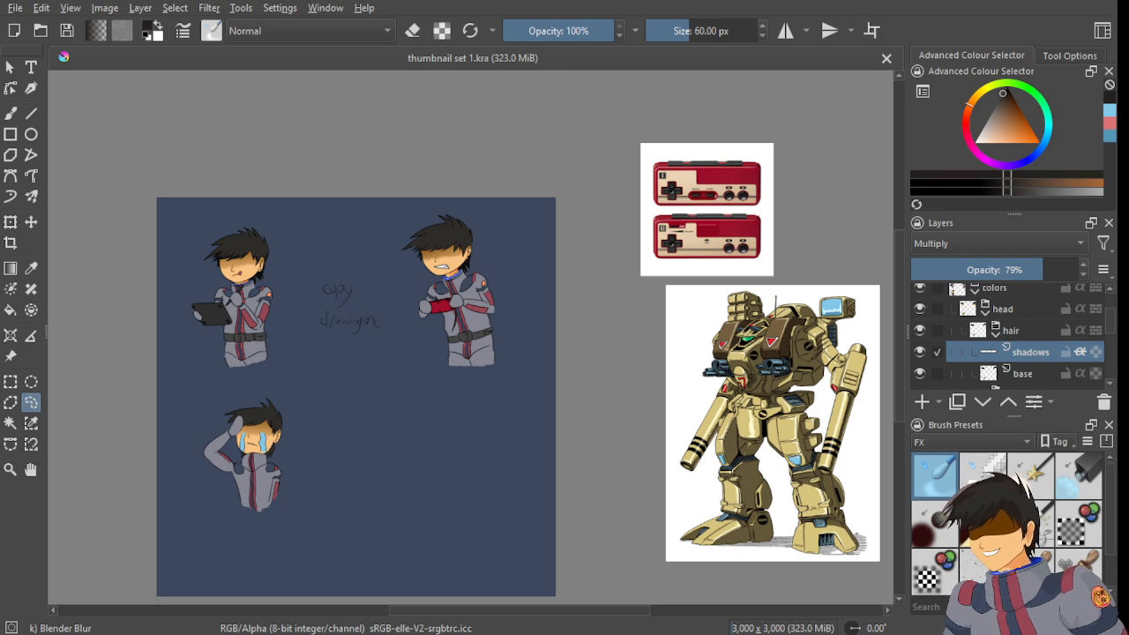
scroll(704, 275, "up", 5)
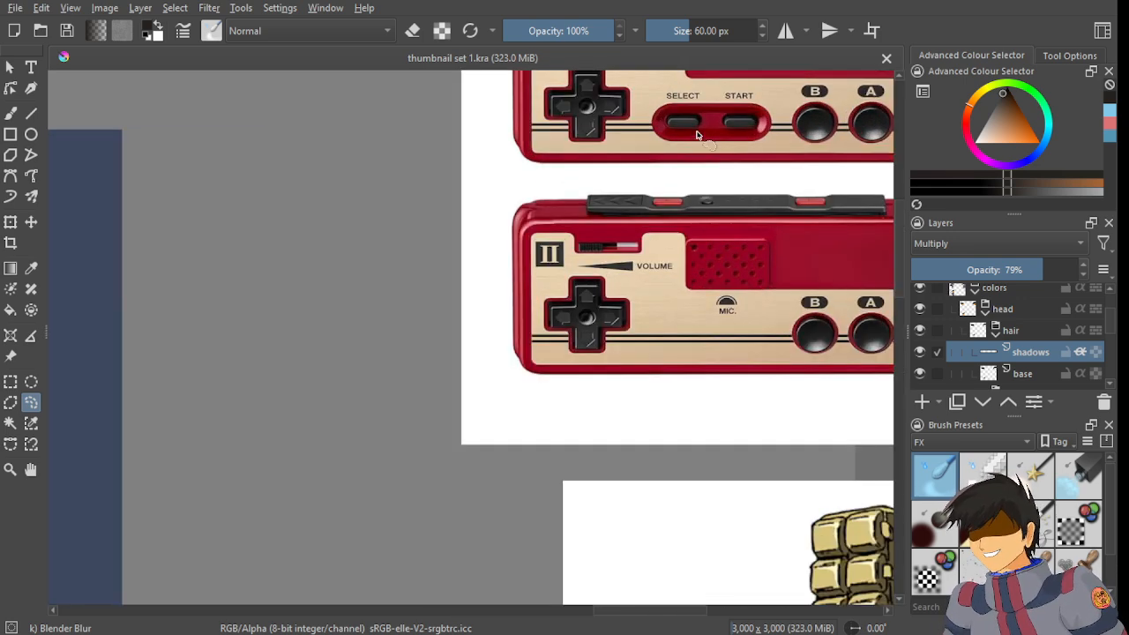
scroll(642, 272, "up", 2)
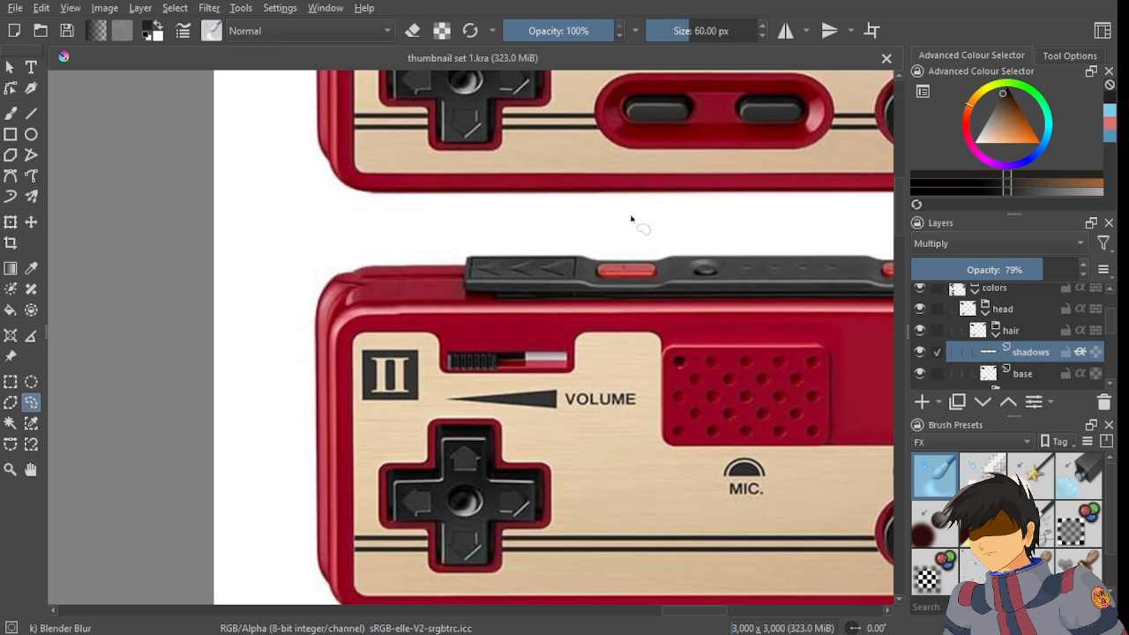
scroll(638, 221, "down", 4)
left_click_drag(389, 364, 851, 290)
left_click_drag(352, 217, 485, 161)
scroll(468, 229, "up", 3)
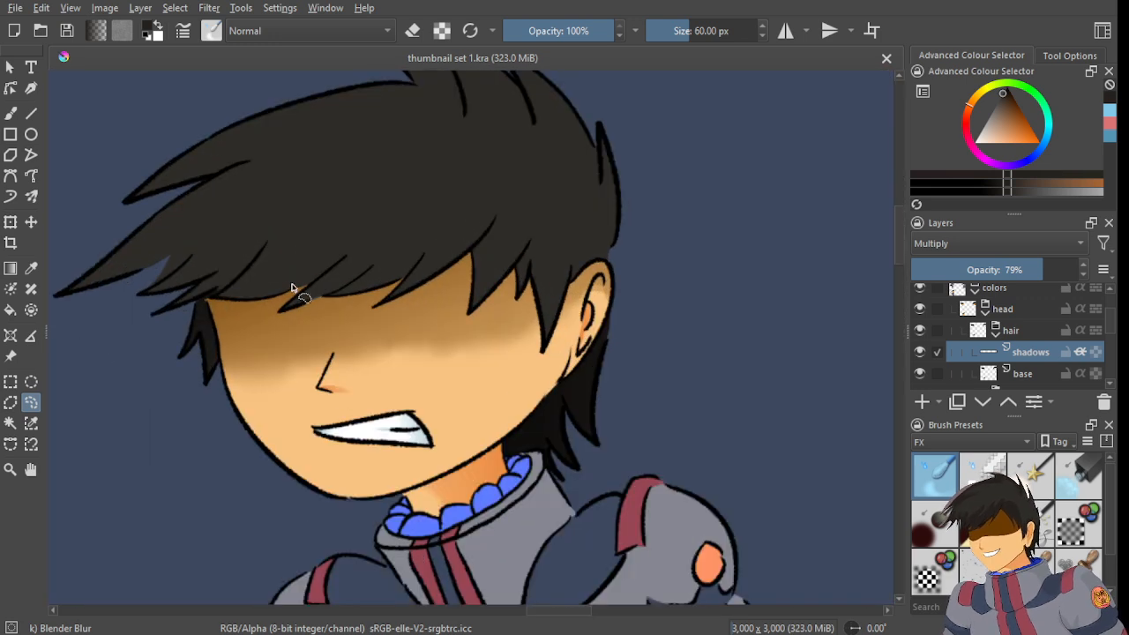
- Outline a jagged freehand selection on the controller-holding character's hair along the upper edge of the ear
left_click_drag(206, 331, 370, 308)
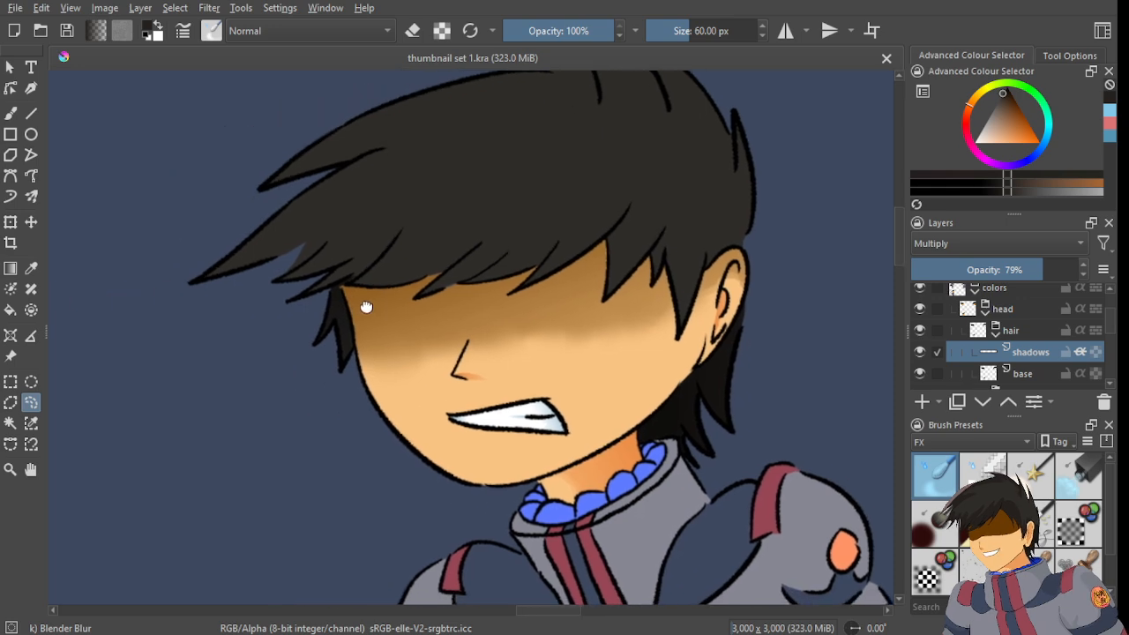
scroll(618, 308, "up", 5)
scroll(524, 365, "down", 2)
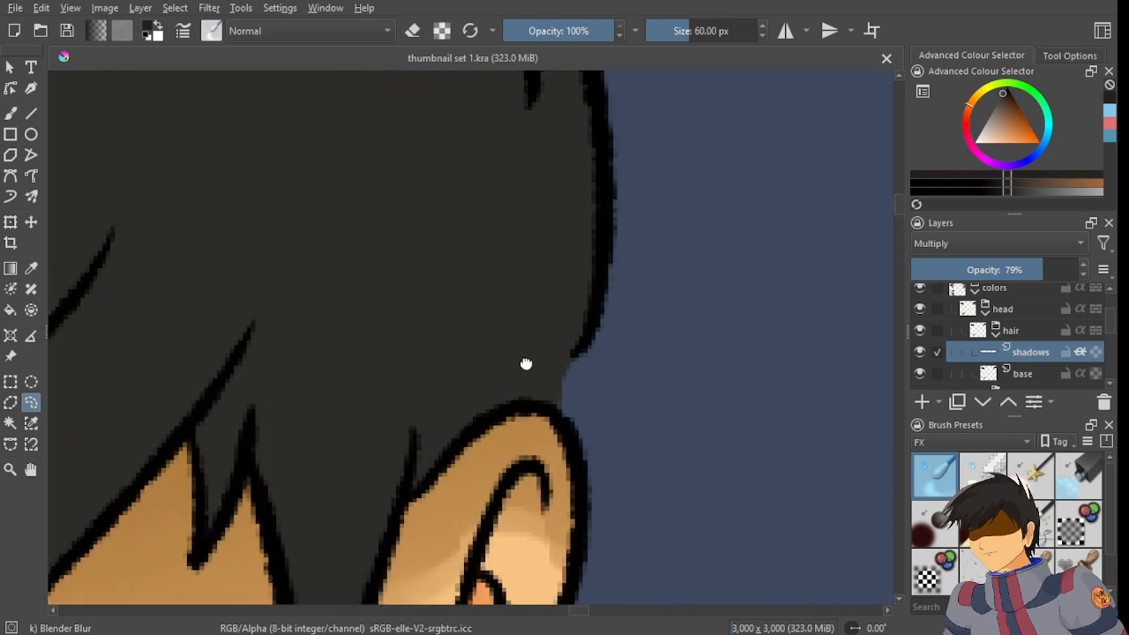
scroll(559, 461, "up", 2)
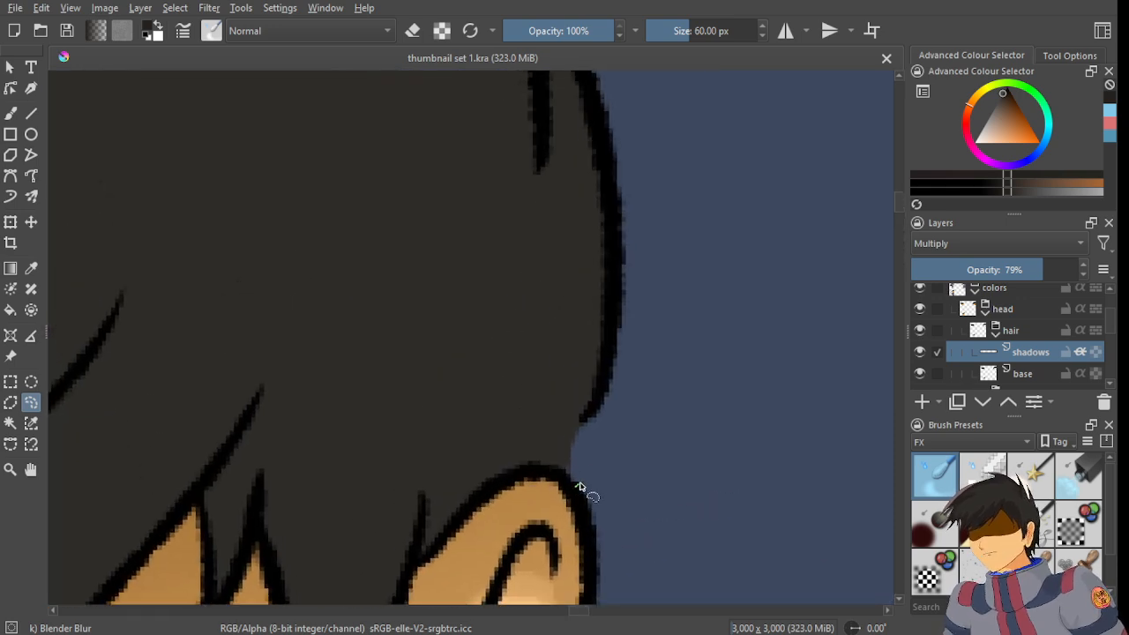
mouse_move(580, 486)
left_mouse_down()
mouse_move(618, 286)
mouse_move(567, 392)
mouse_move(508, 447)
mouse_move(507, 397)
mouse_move(432, 484)
mouse_move(411, 558)
left_mouse_up()
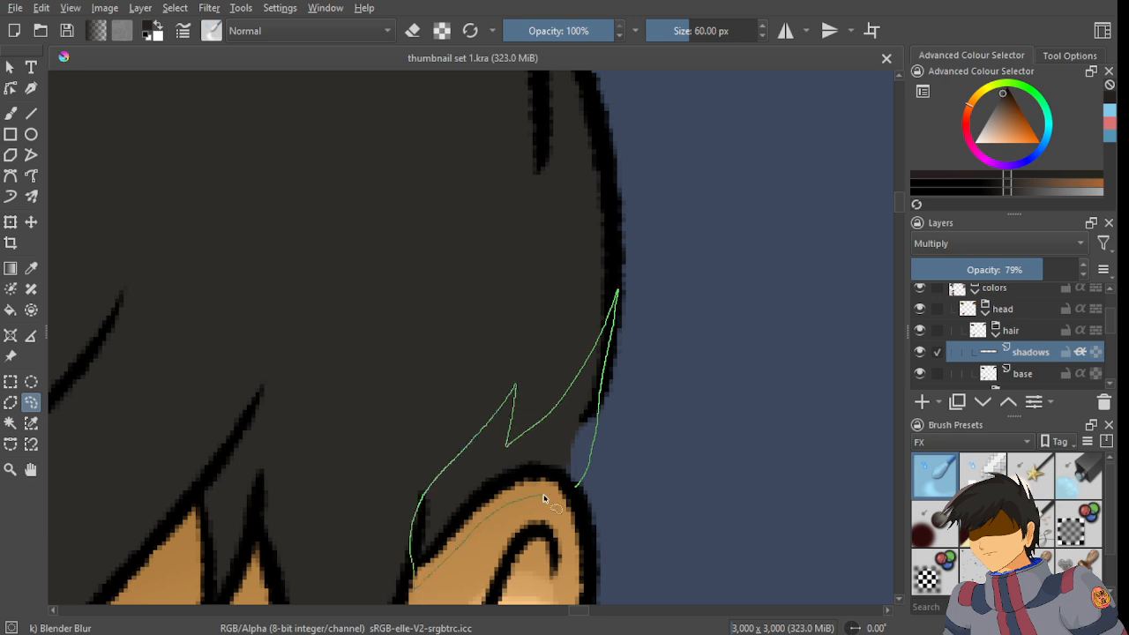
left_click_drag(565, 498, 570, 497)
- Fill the selected hair above the ear with a dark gradient fading upward from the ear
scroll(570, 496, "down", 3)
scroll(571, 260, "up", 3)
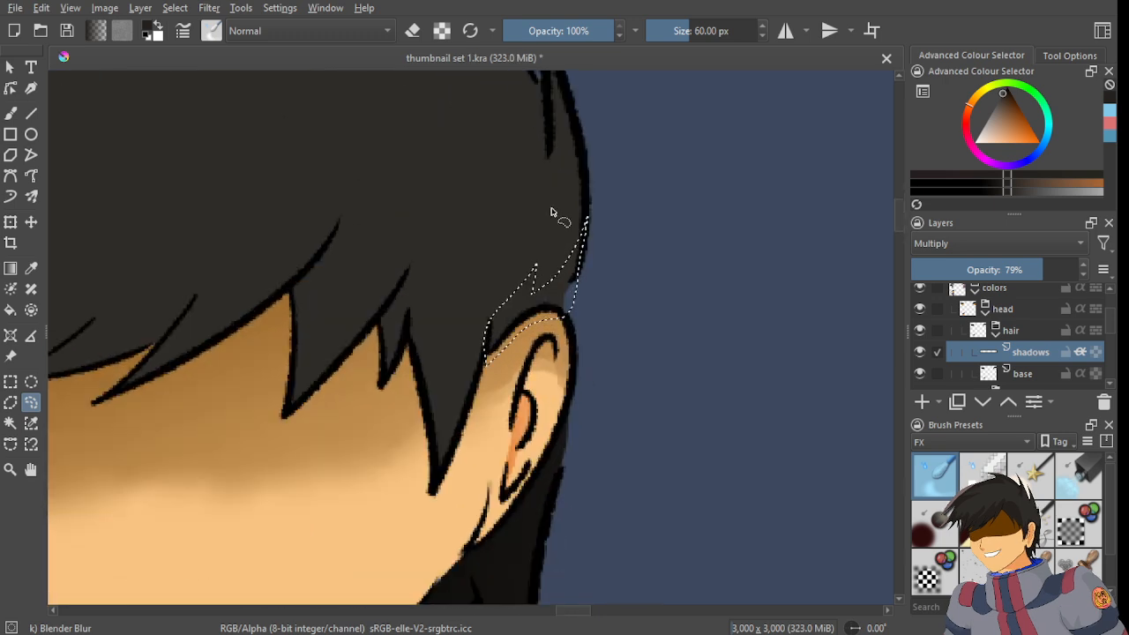
scroll(631, 235, "up", 3)
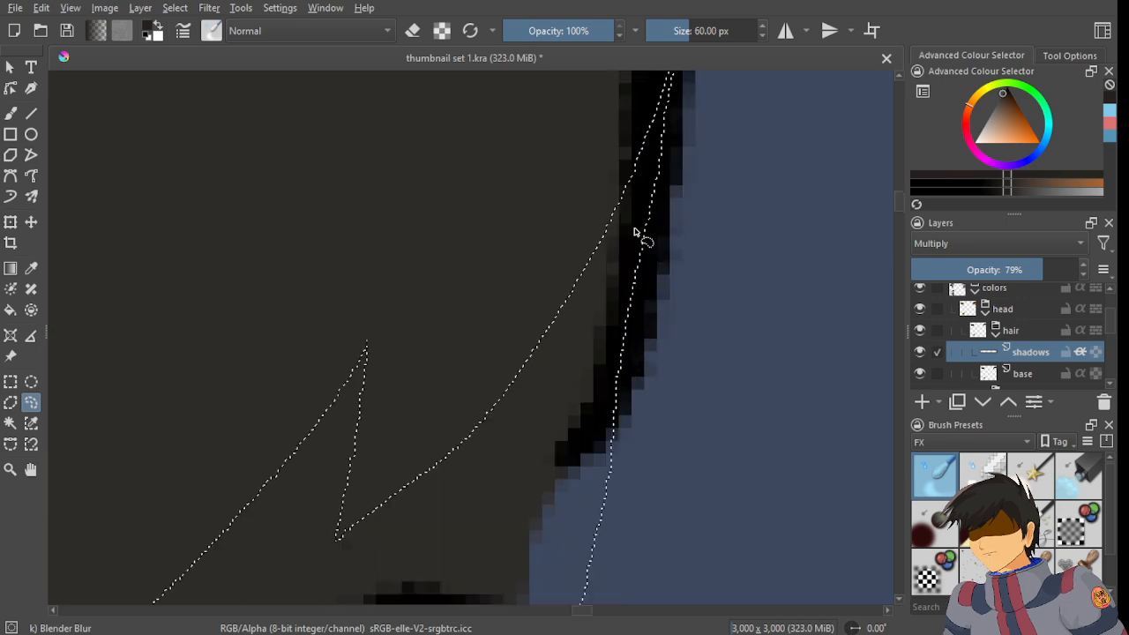
scroll(636, 235, "down", 5)
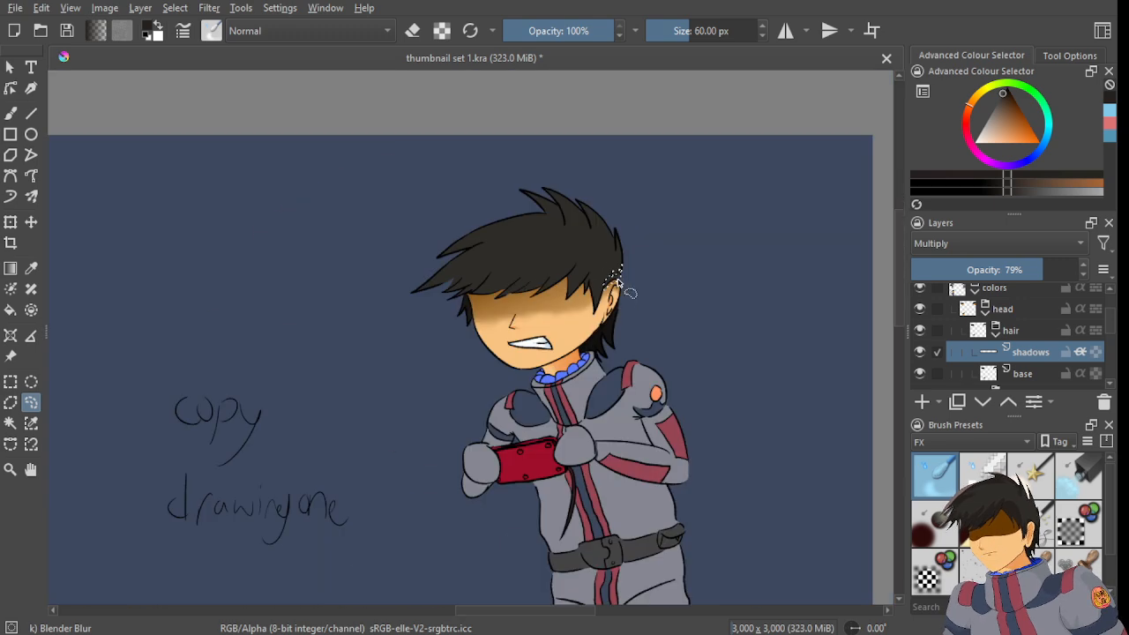
scroll(629, 279, "up", 2)
scroll(609, 275, "up", 1)
scroll(588, 310, "up", 1)
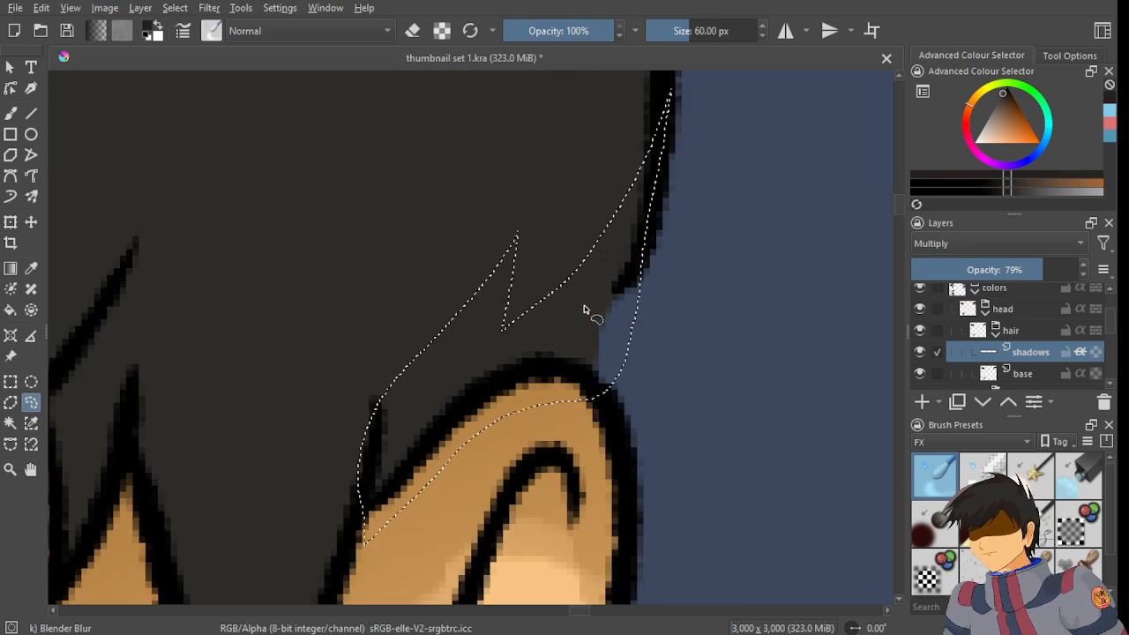
scroll(595, 305, "down", 1)
scroll(596, 304, "down", 2)
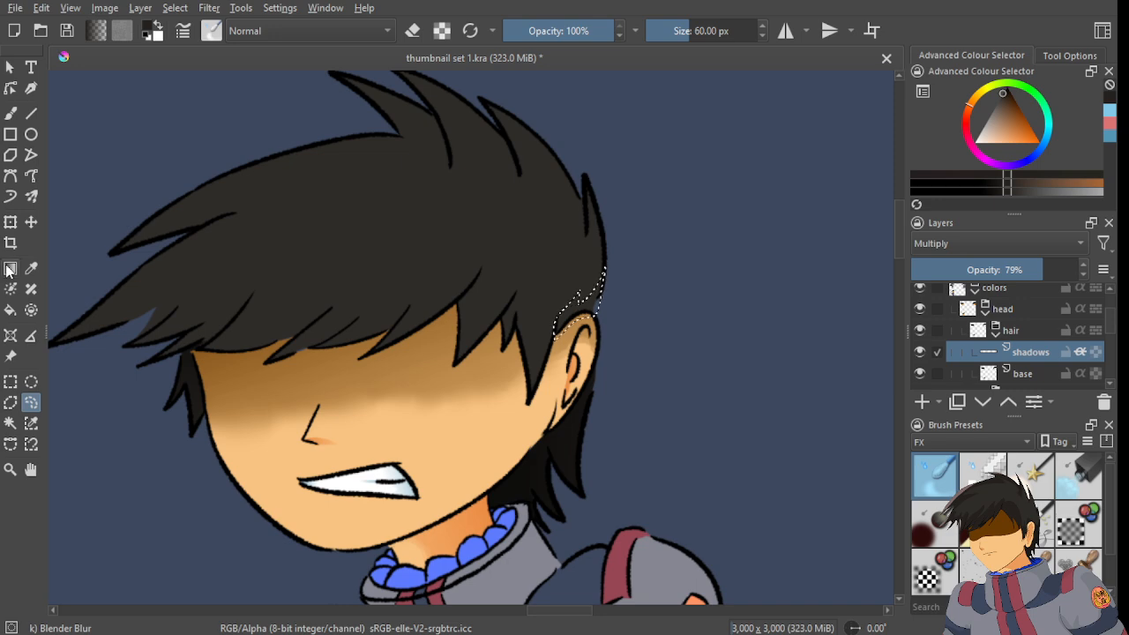
key("g")
scroll(585, 323, "up", 4)
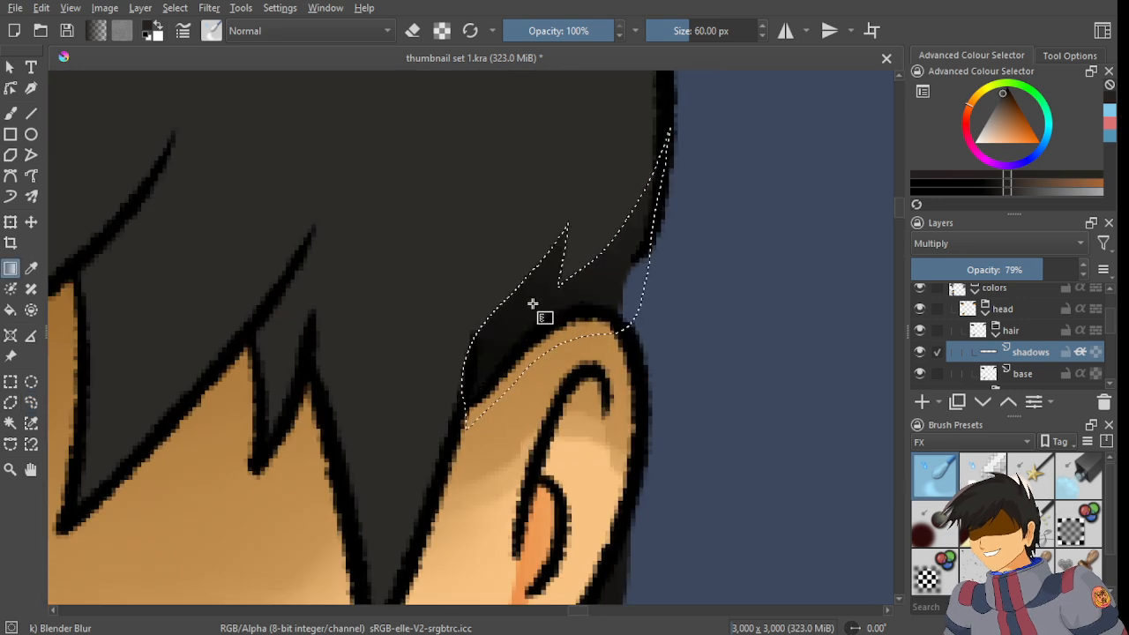
left_click_drag(565, 349, 569, 419)
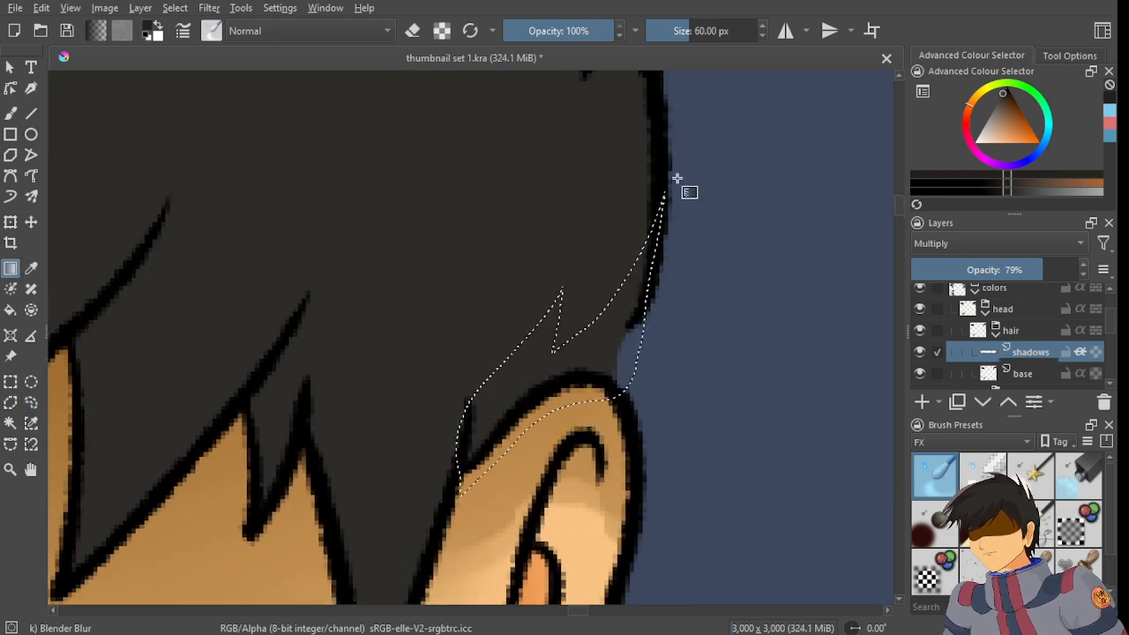
left_click(31, 402)
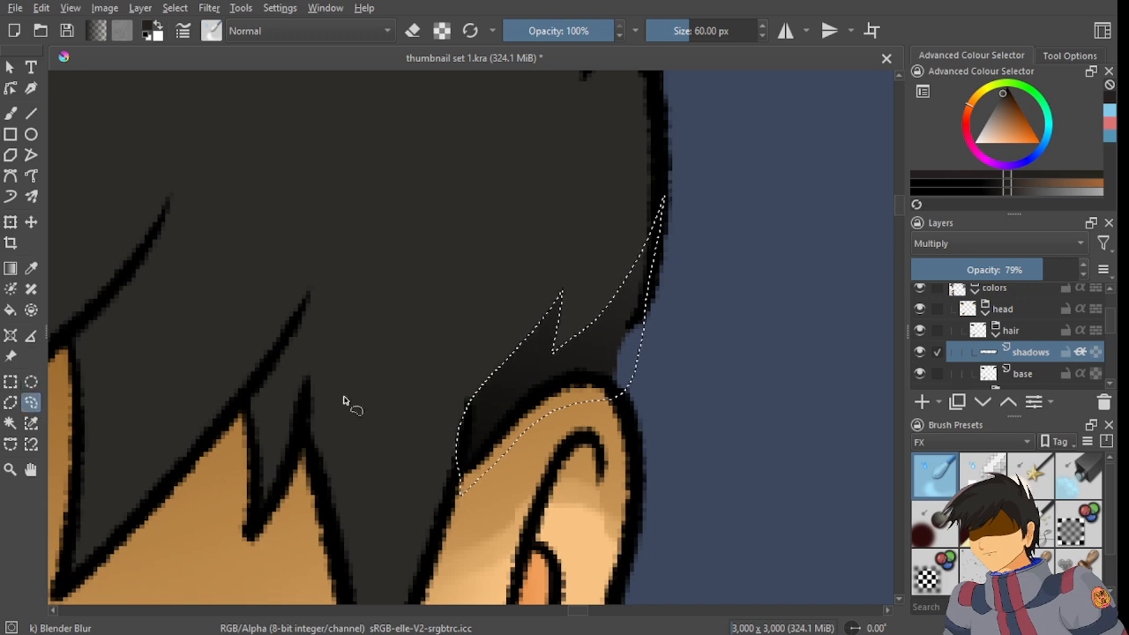
- Compare the new shading above the ear with the tablet-holding character's hair shading and the drawn controller with its reference
scroll(559, 375, "down", 5)
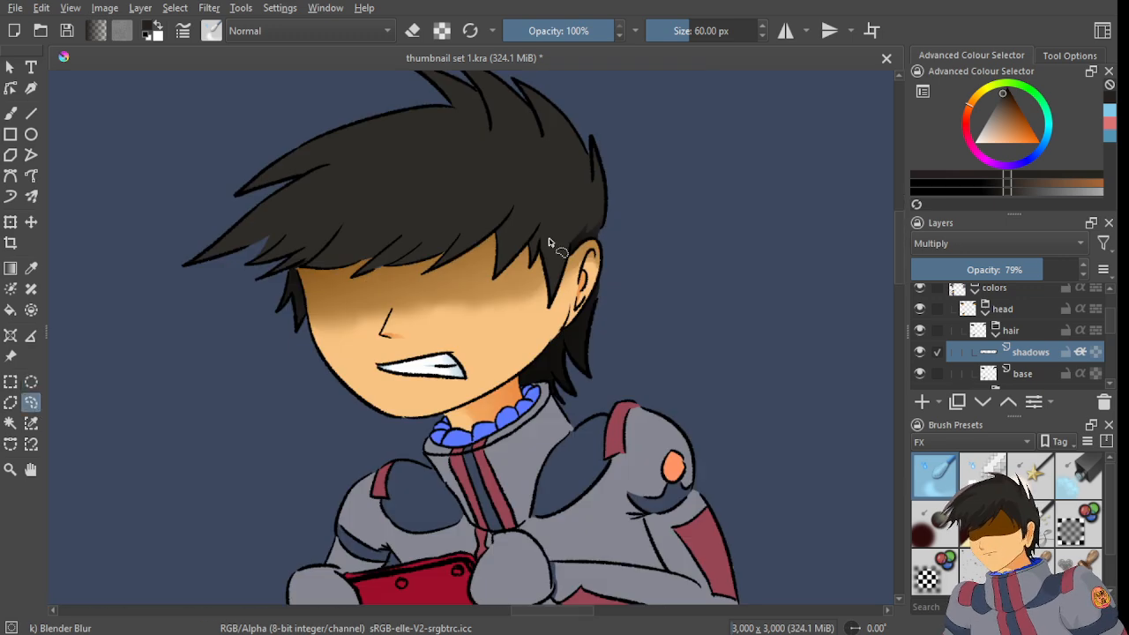
scroll(537, 297, "down", 3)
scroll(328, 277, "up", 8)
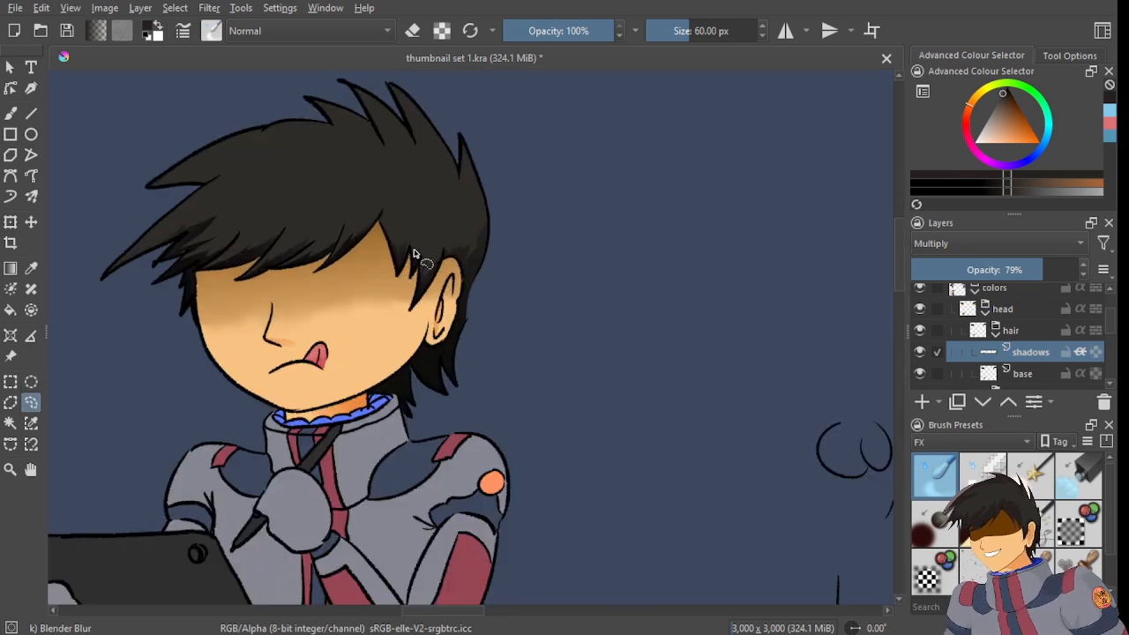
scroll(508, 247, "down", 4)
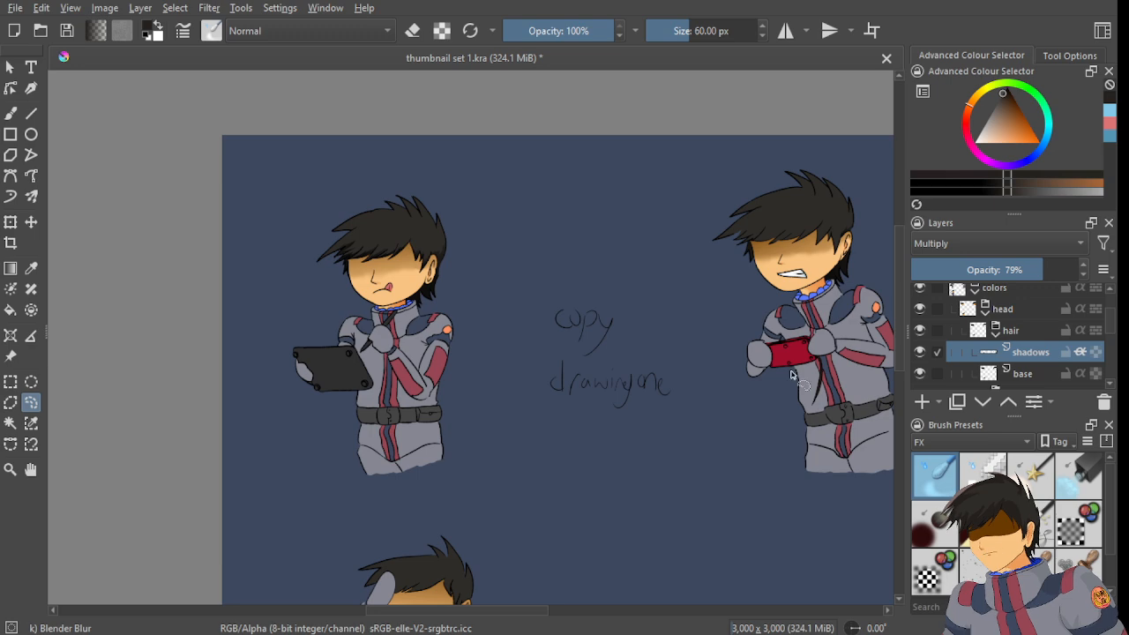
left_click_drag(756, 371, 418, 316)
scroll(477, 282, "up", 2)
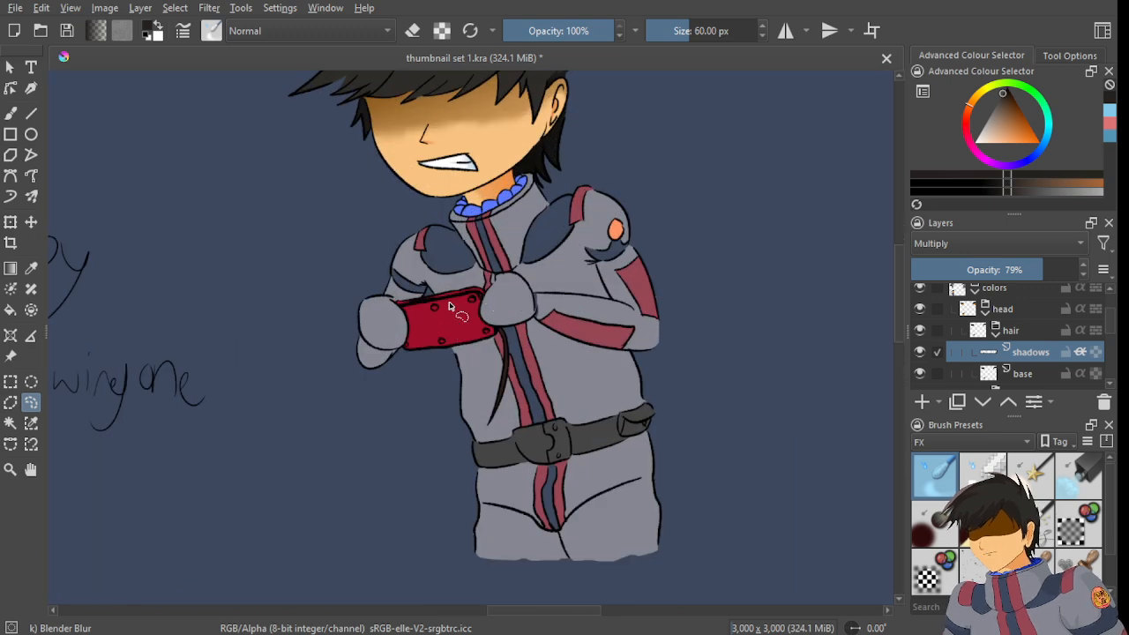
scroll(450, 307, "down", 4)
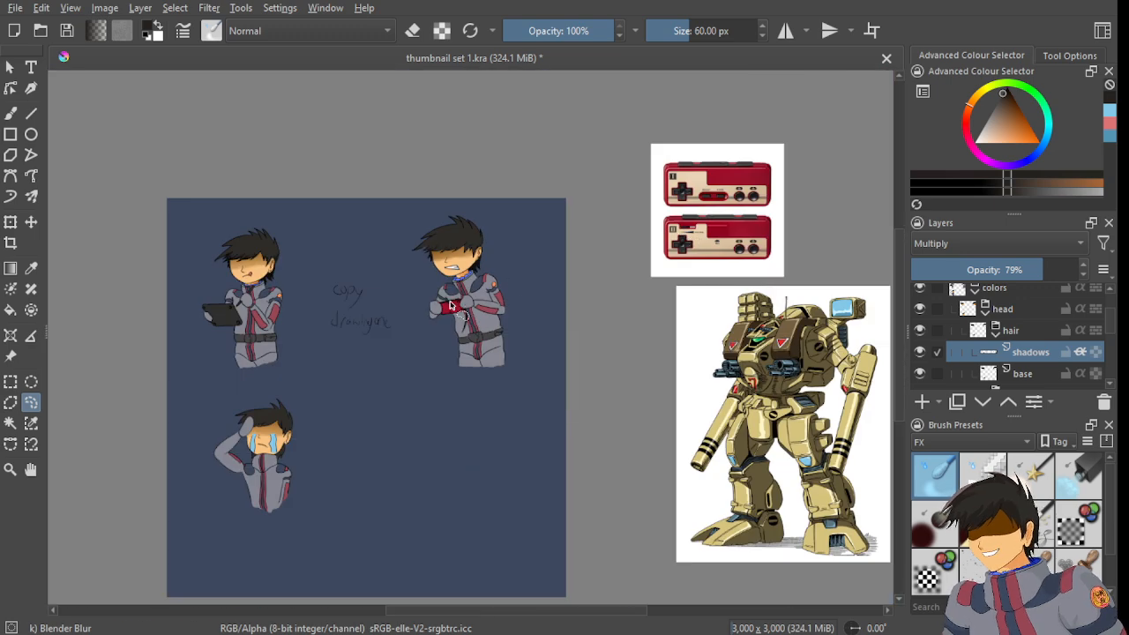
scroll(449, 306, "up", 6)
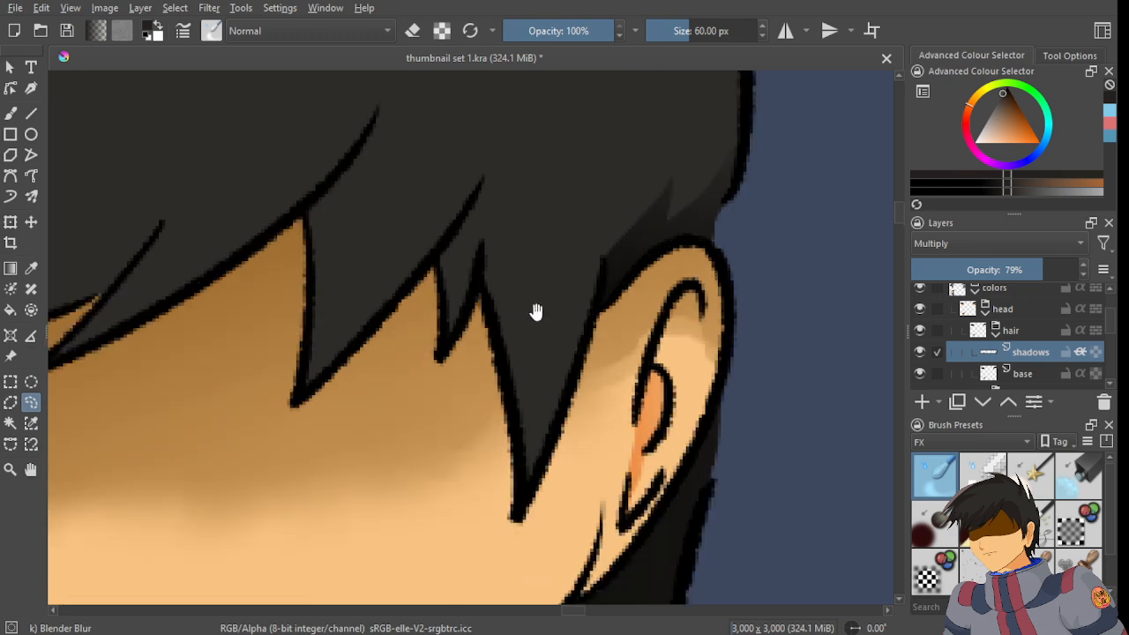
mouse_move(537, 312)
left_mouse_down()
mouse_move(506, 242)
mouse_move(556, 258)
left_mouse_up()
scroll(542, 264, "up", 1)
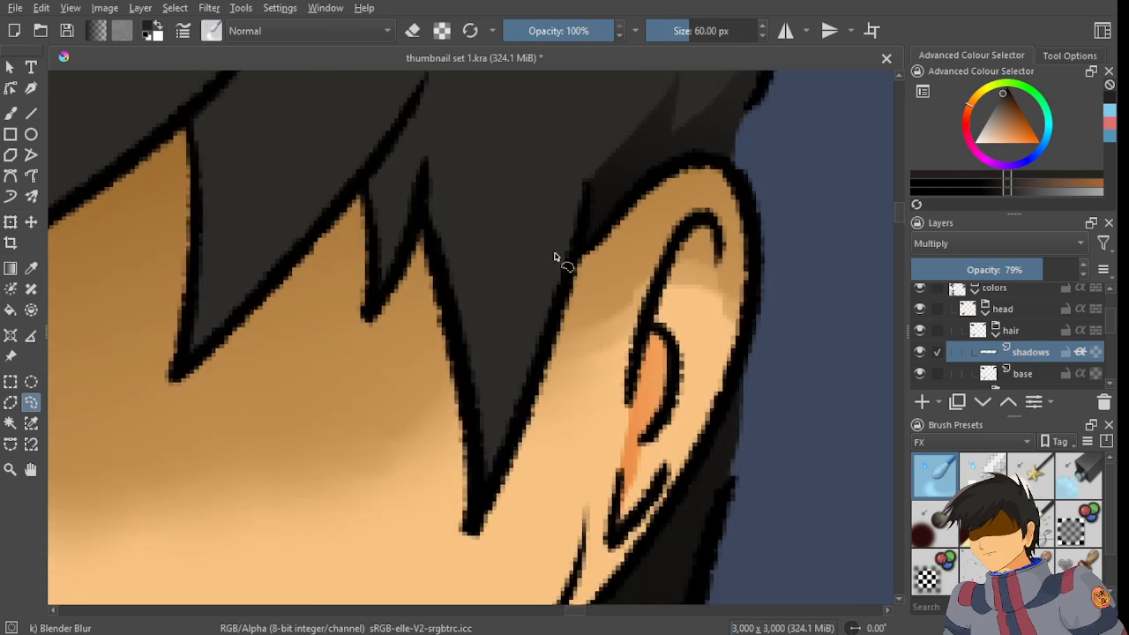
scroll(556, 256, "down", 6)
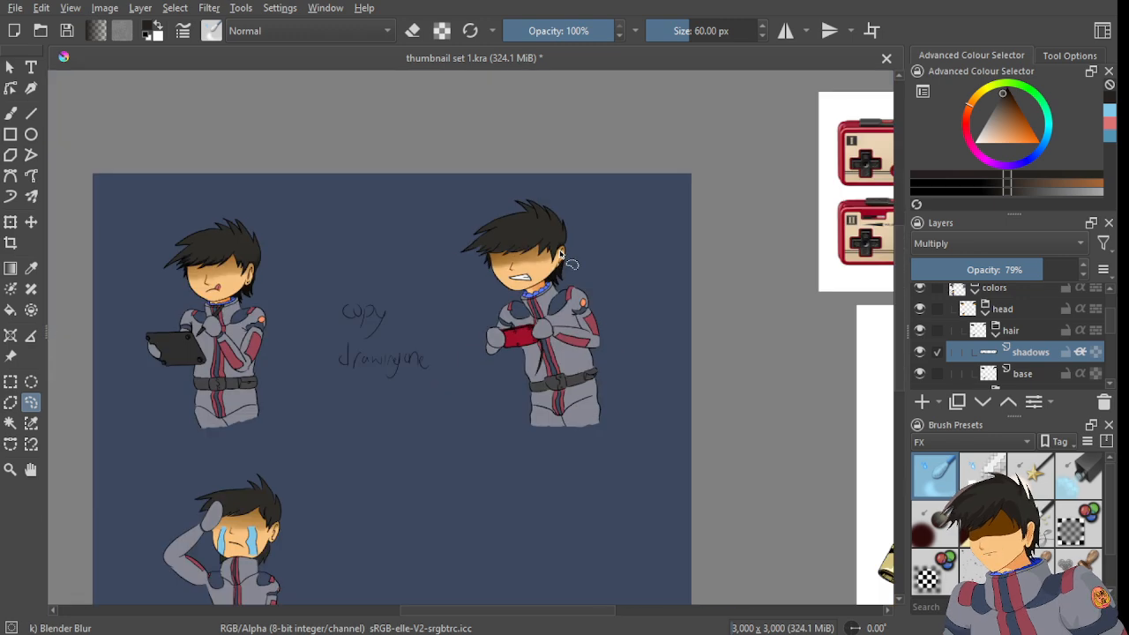
scroll(680, 244, "up", 5)
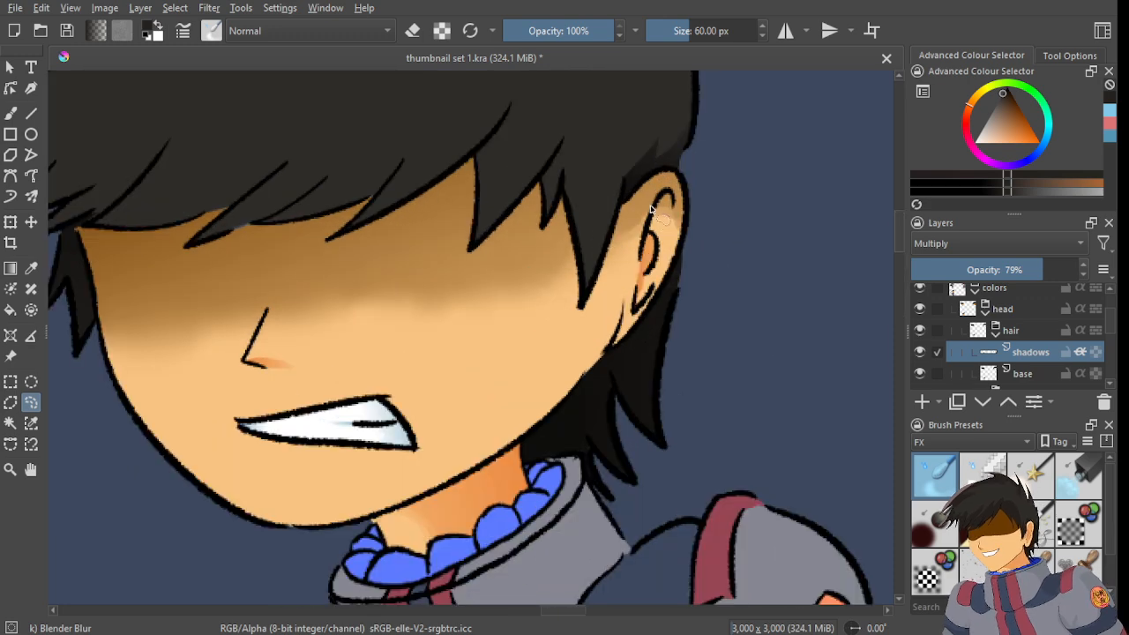
- Select a jagged shadow area on the long pointed lock in front of the ear, trimming the selection along its ear-side edge
scroll(652, 203, "up", 2)
scroll(578, 214, "up", 2)
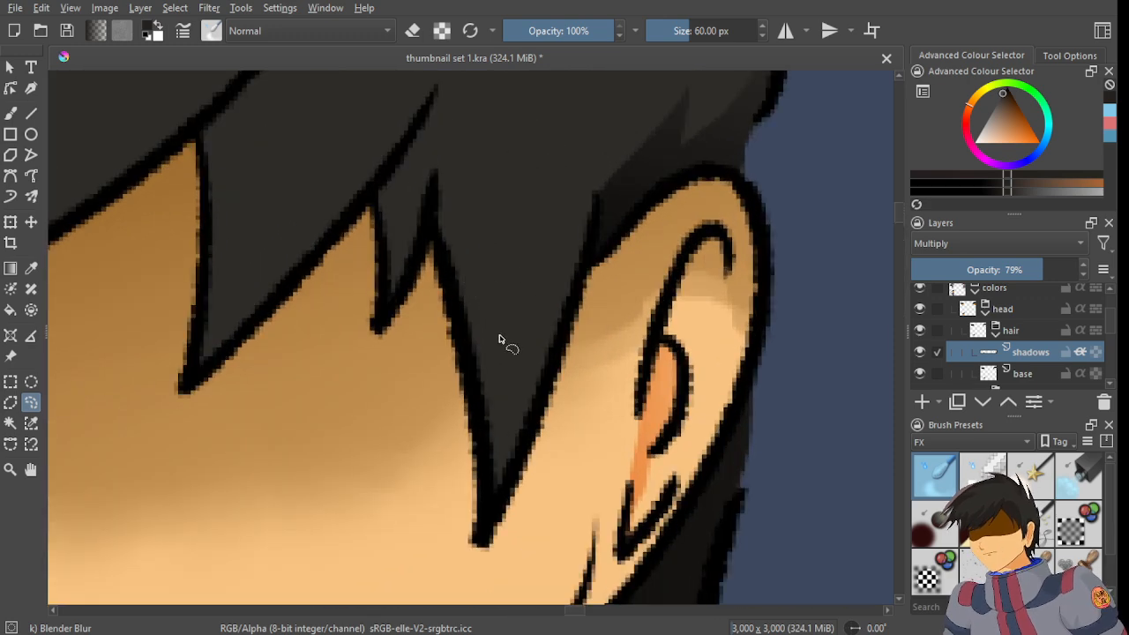
left_click_drag(597, 206, 582, 232)
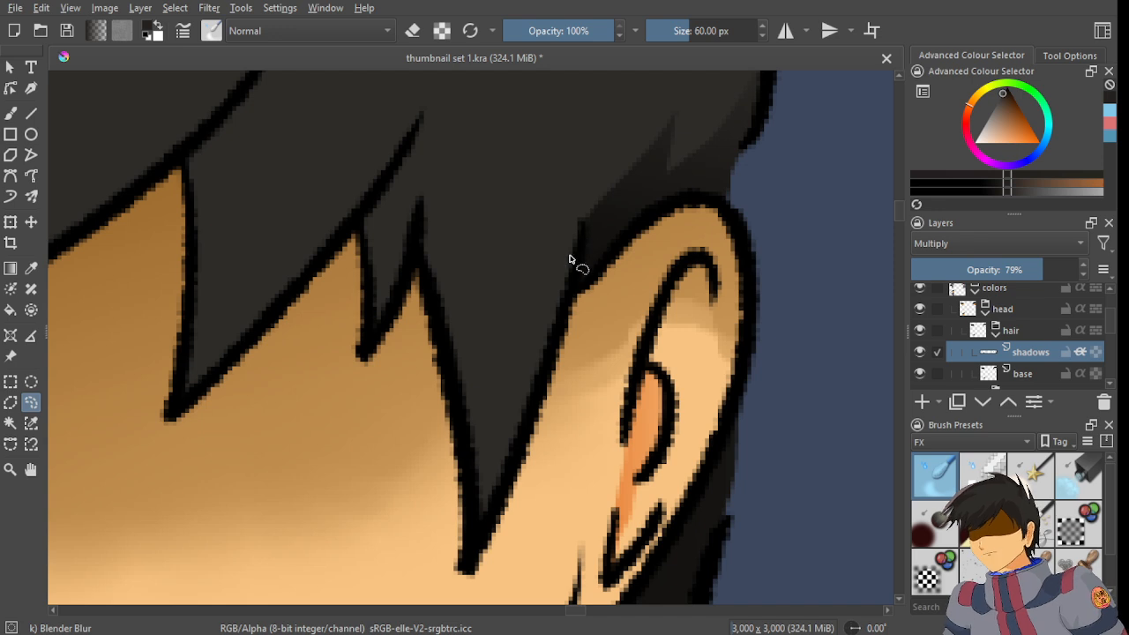
left_click_drag(534, 304, 479, 331)
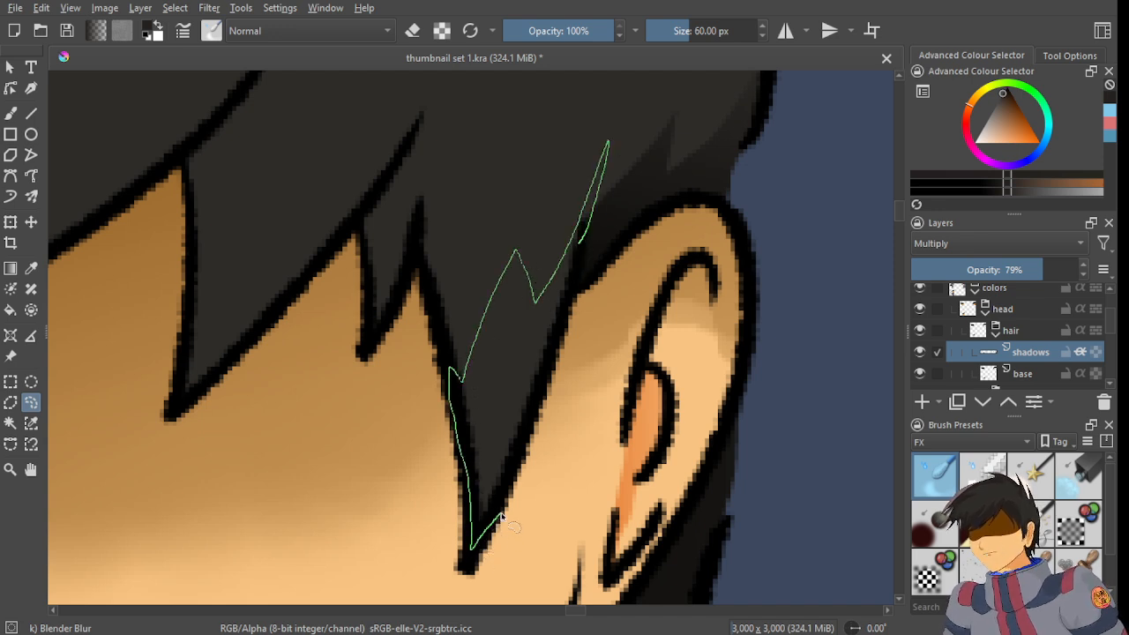
left_click_drag(584, 240, 586, 243)
scroll(599, 264, "up", 2)
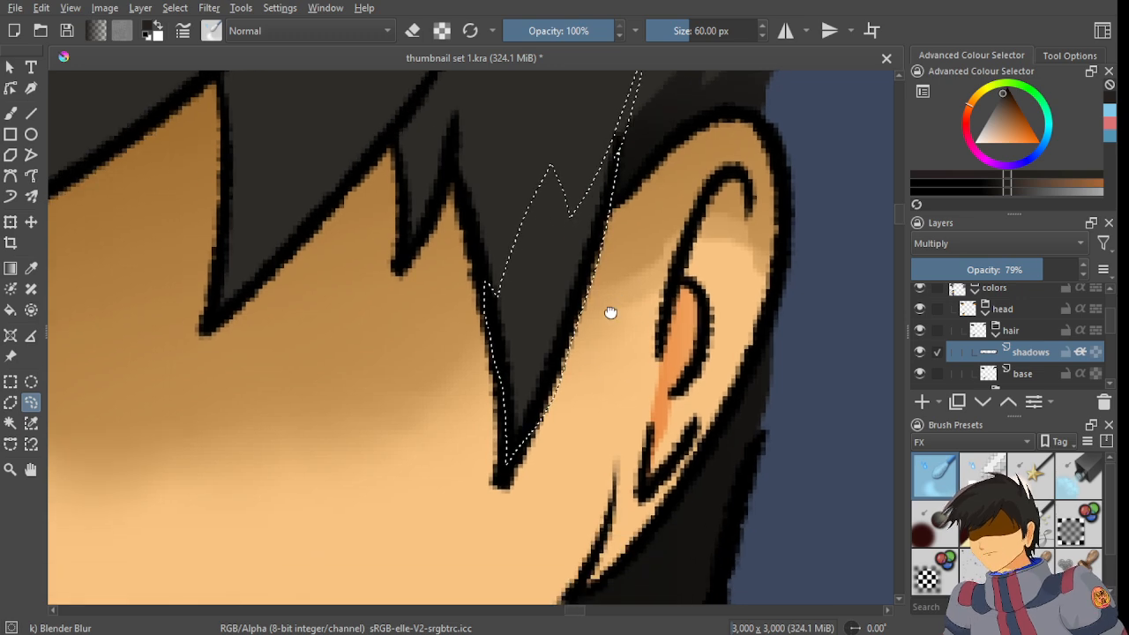
scroll(595, 256, "down", 2)
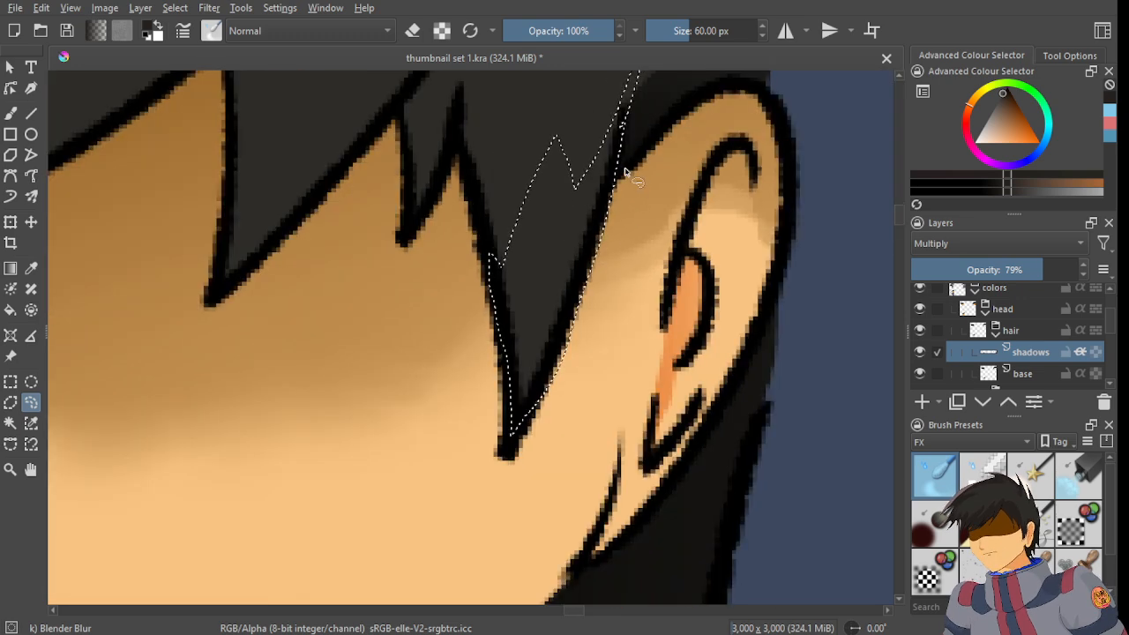
mouse_move(622, 155)
left_mouse_down()
mouse_move(564, 361)
mouse_move(513, 451)
left_mouse_up()
scroll(578, 291, "down", 3)
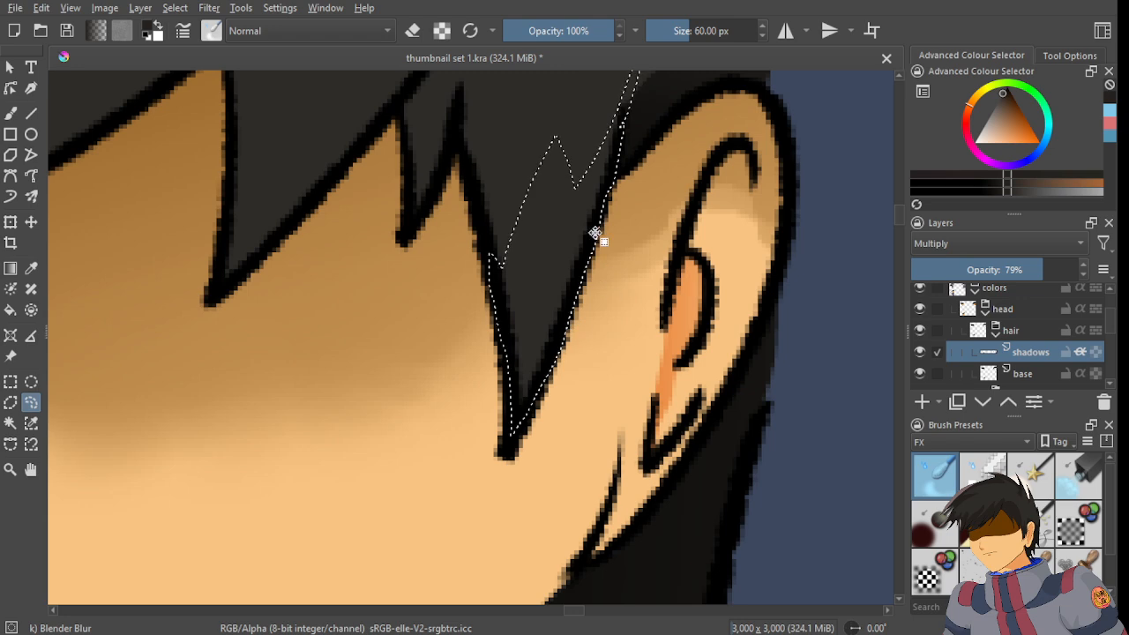
- Fill the selected lock in front of the ear with a dark gradient fading upward from its tip, and clear the selection
left_click(11, 268)
scroll(574, 239, "up", 2)
left_click_drag(529, 441, 549, 221)
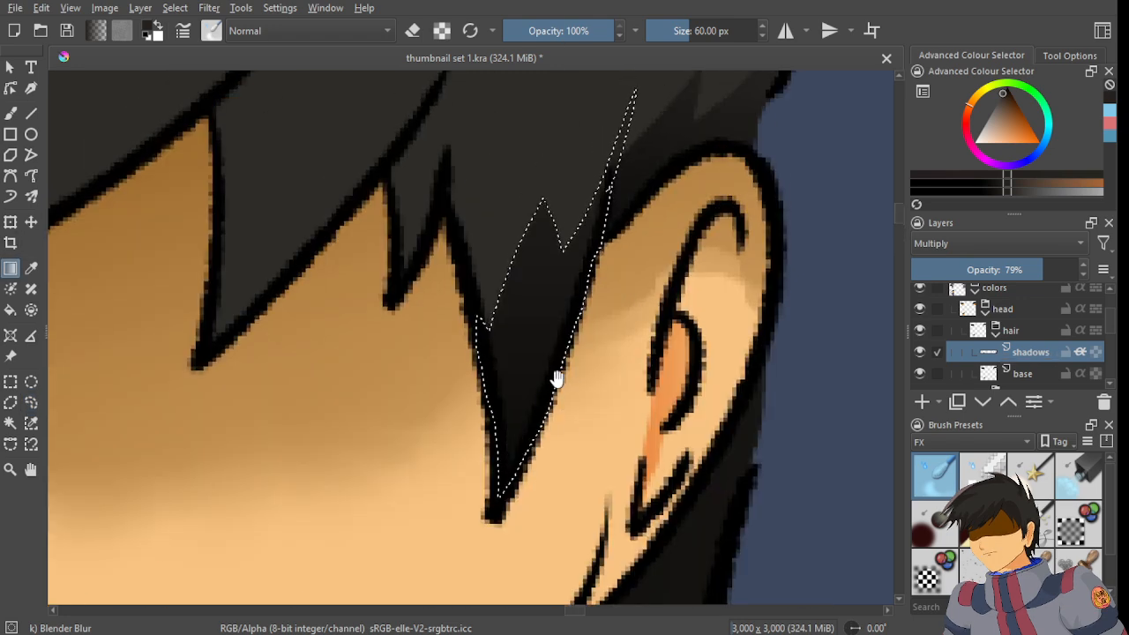
left_click_drag(557, 380, 552, 458)
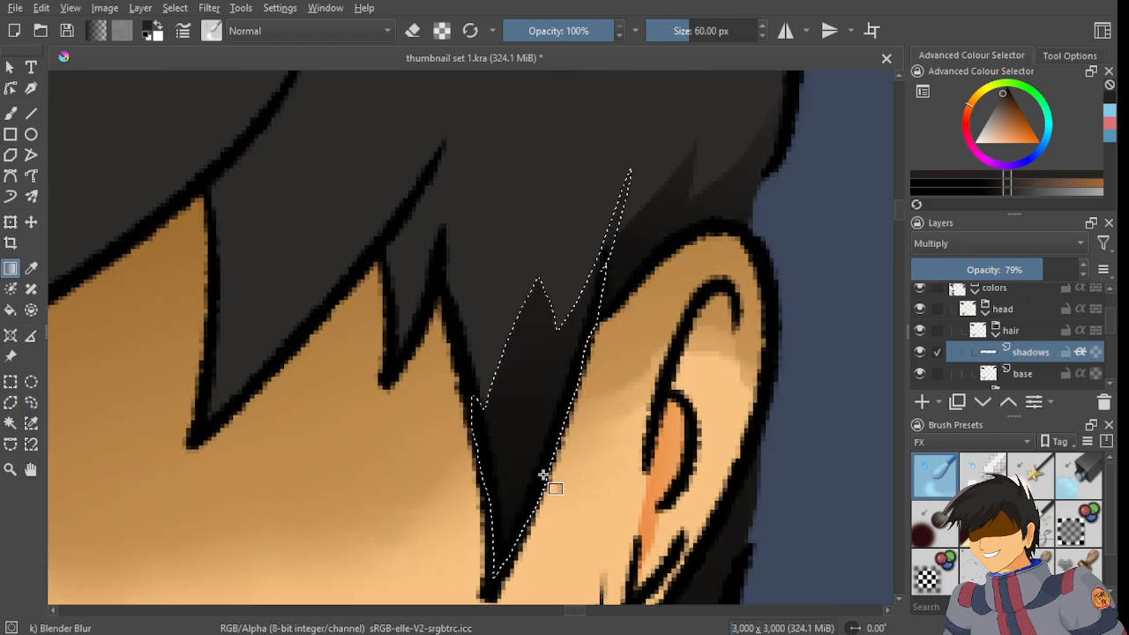
left_click(31, 403)
left_click(510, 422)
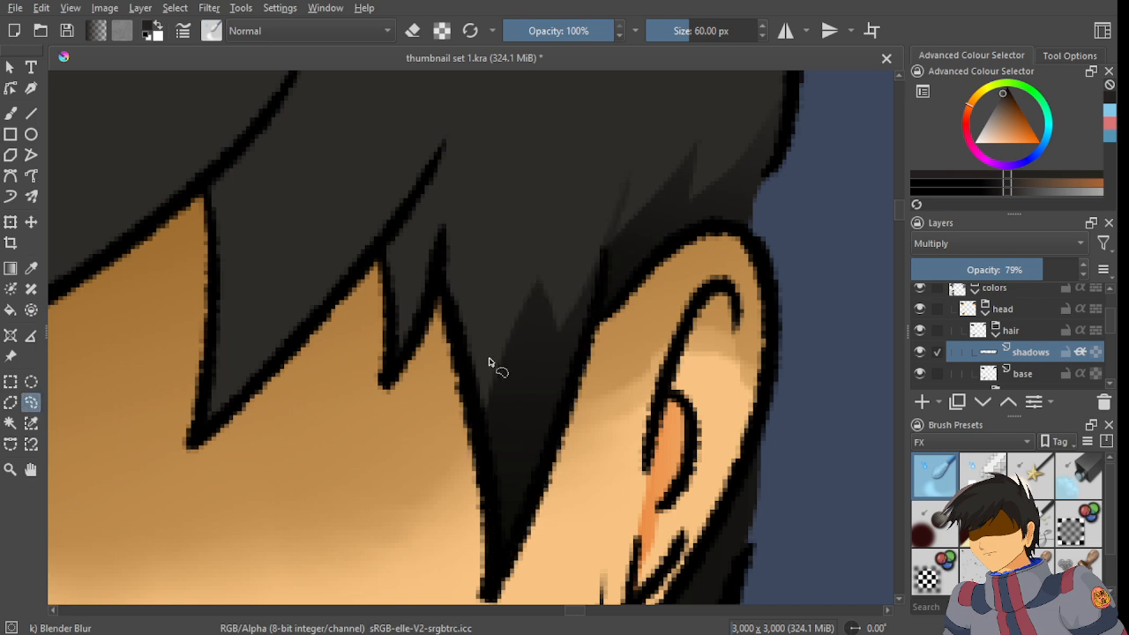
- Select a jagged shadow area on the small fringe lock between the long ear-side lock and the wide spike, adjusting its edge along the outline
scroll(468, 378, "up", 3)
scroll(507, 295, "up", 1)
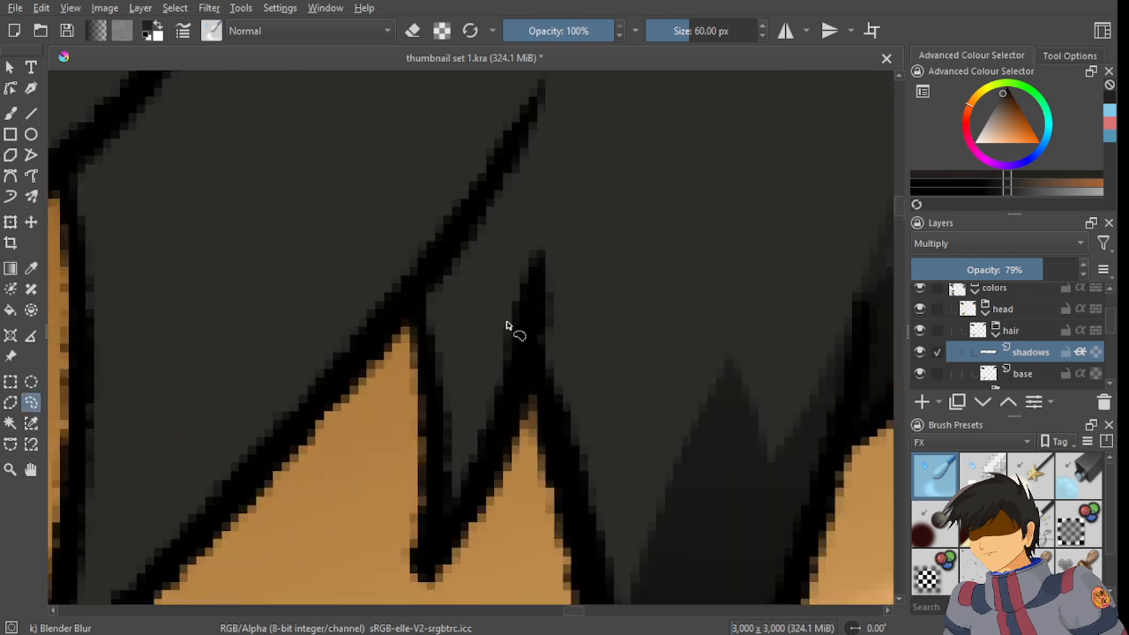
mouse_move(527, 295)
left_mouse_down()
mouse_move(523, 263)
mouse_move(478, 349)
mouse_move(467, 292)
left_mouse_up()
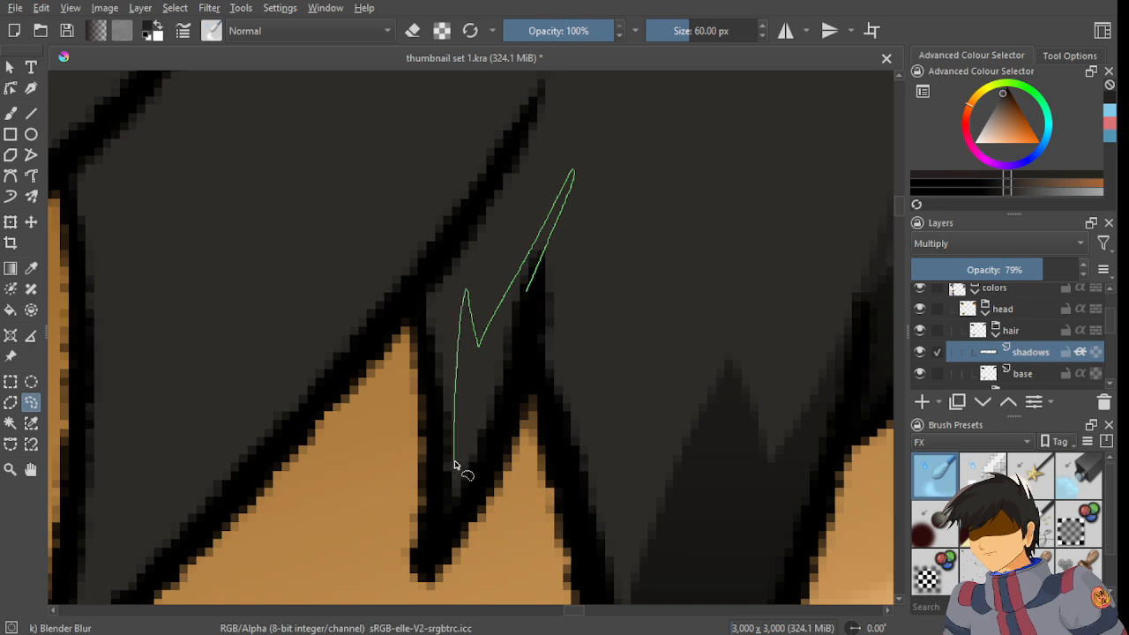
left_click_drag(534, 311, 536, 301)
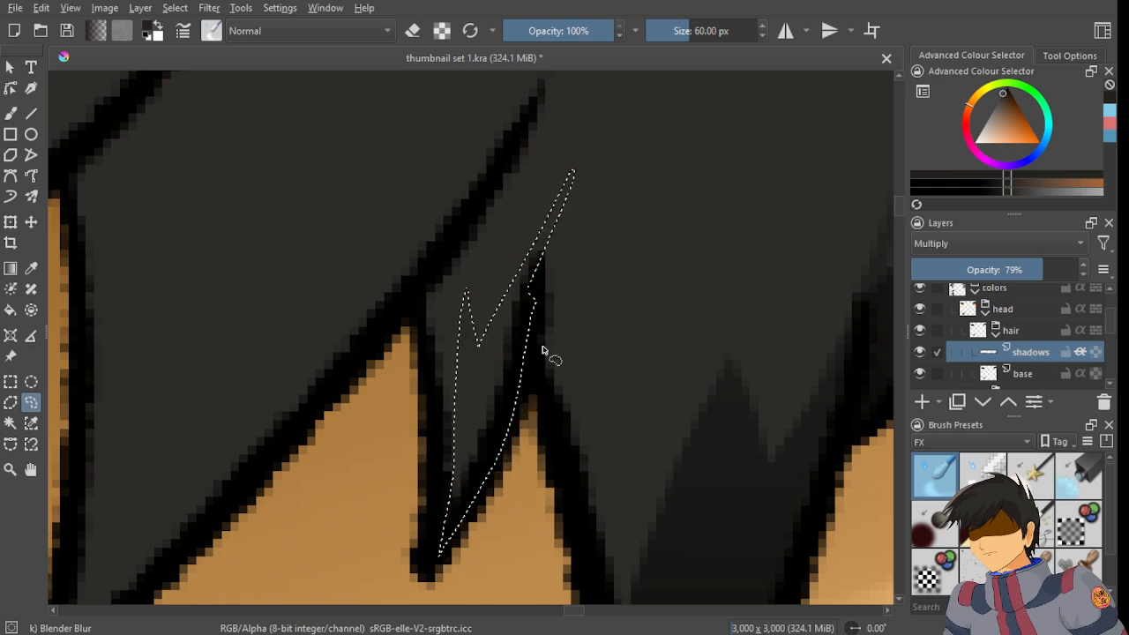
scroll(592, 209, "up", 1)
mouse_move(537, 251)
left_mouse_down()
mouse_move(517, 331)
mouse_move(570, 177)
mouse_move(565, 393)
left_mouse_up()
mouse_move(564, 300)
left_mouse_down()
mouse_move(554, 419)
mouse_move(559, 351)
left_mouse_up()
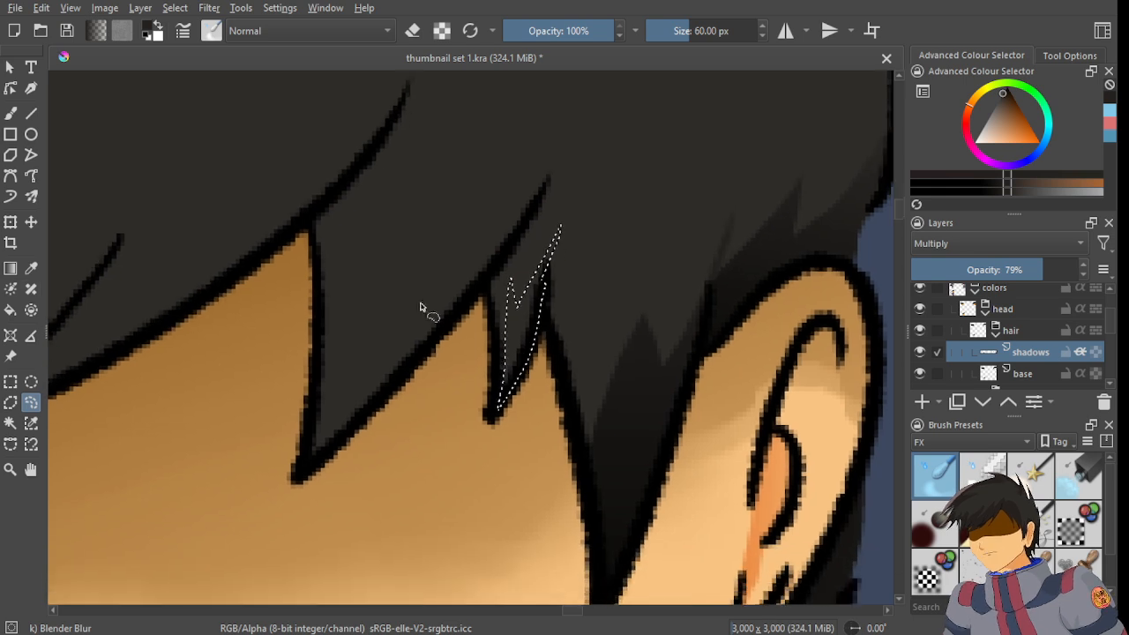
- Fill the selected small lock with a dark gradient fading upward from its tip, and clear the selection
left_click(10, 269)
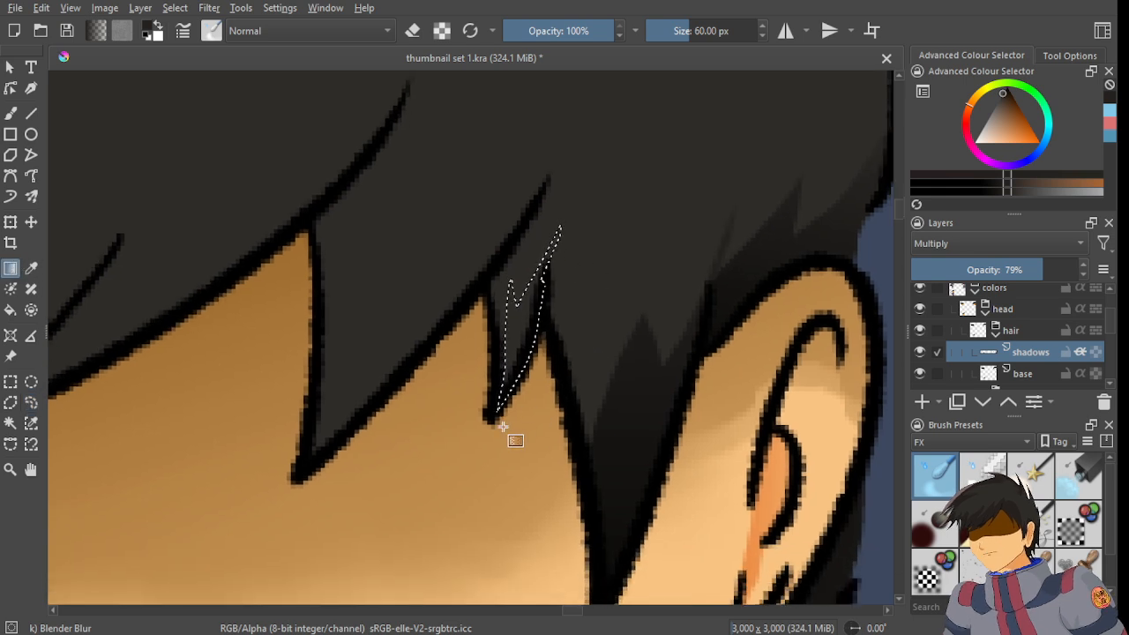
left_click(31, 402)
left_click(539, 329)
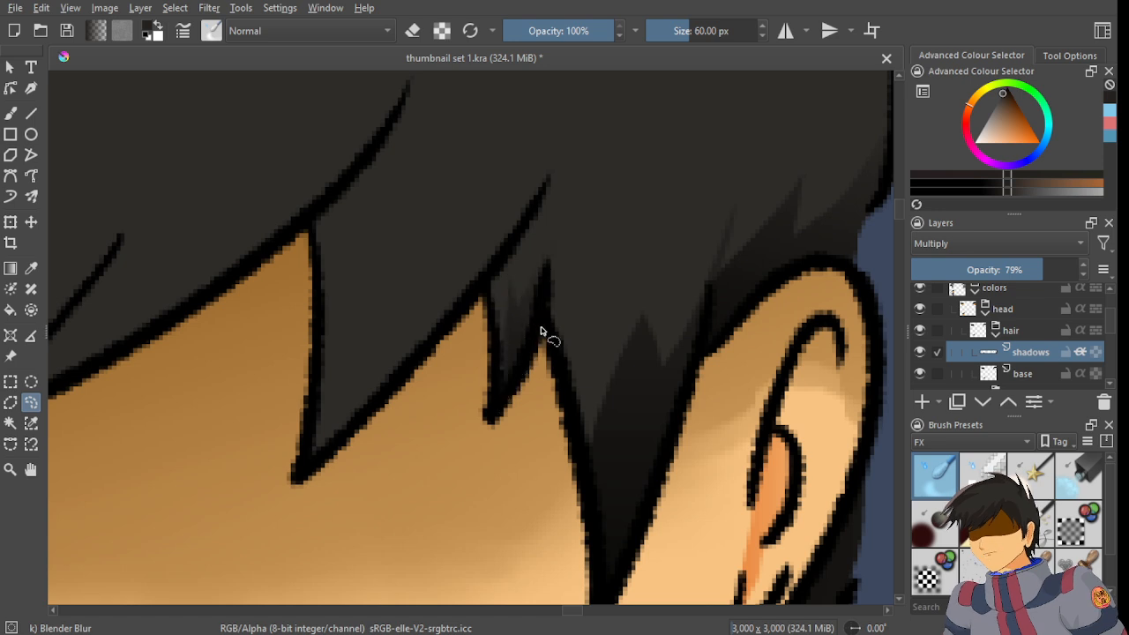
- Examine the shaded small lock against the rest of the fringe and the unshaded wide spike beside it
scroll(538, 282, "down", 3)
scroll(466, 262, "up", 2)
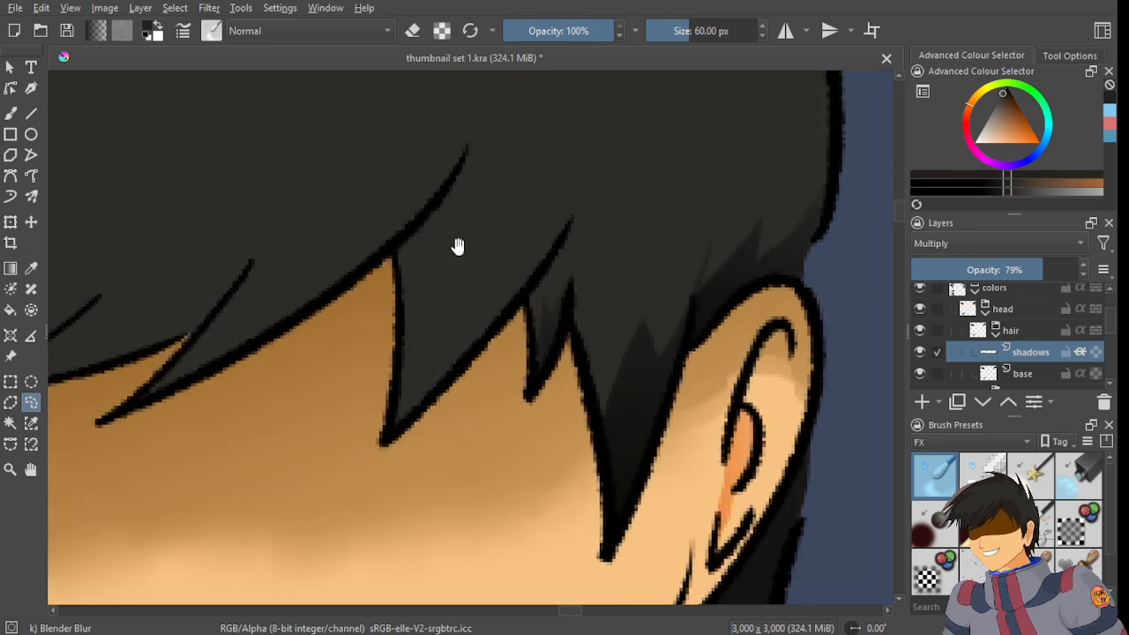
scroll(424, 300, "up", 1)
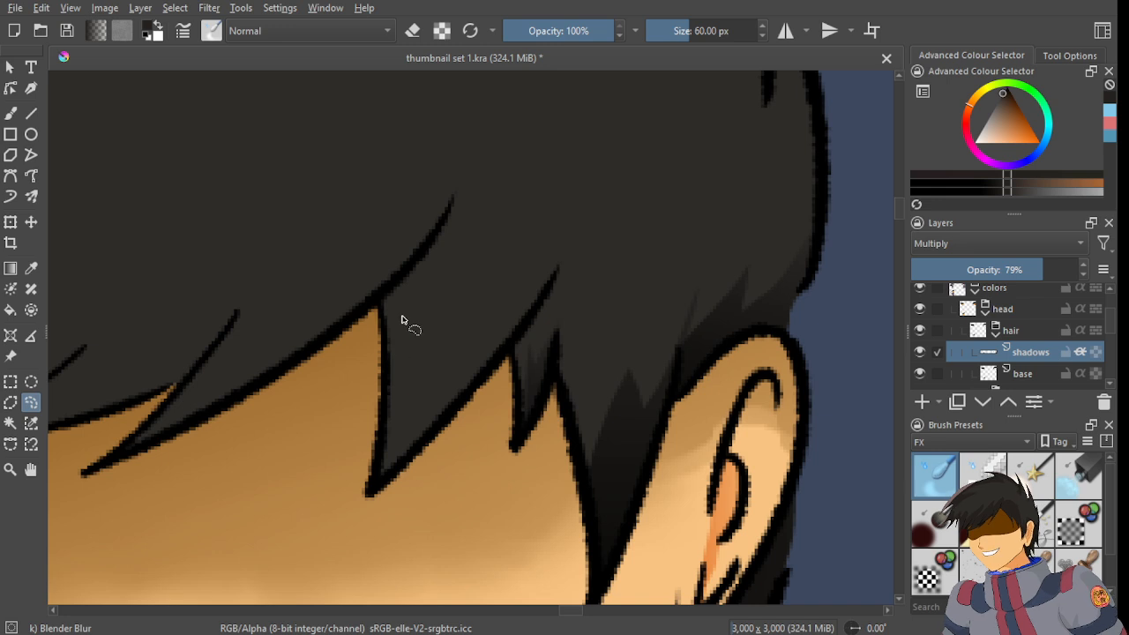
scroll(404, 314, "down", 1)
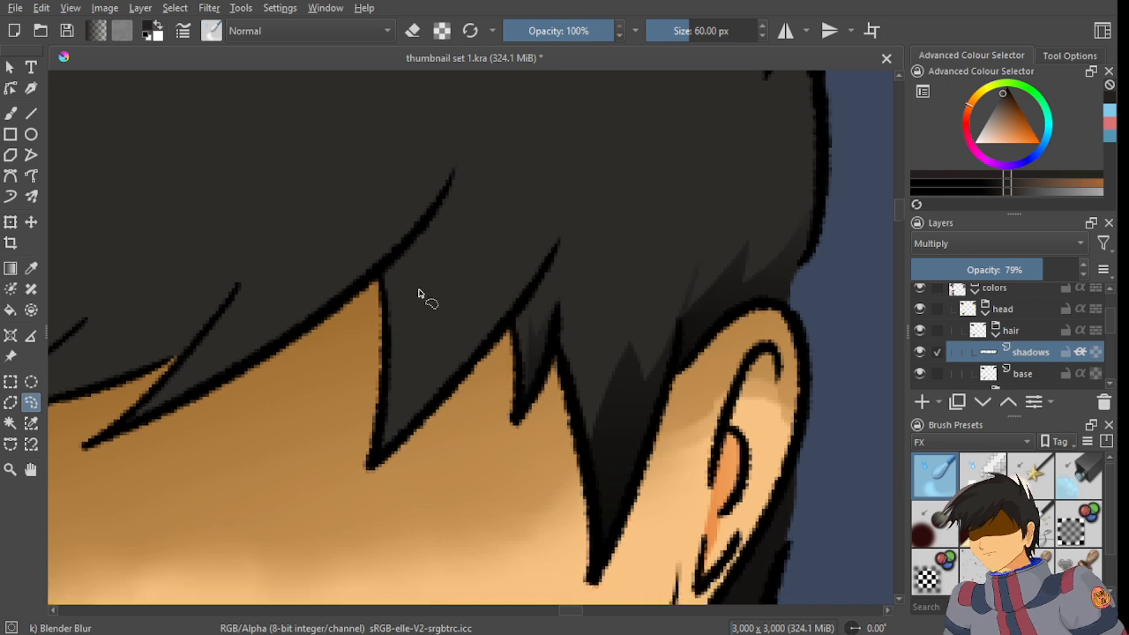
scroll(418, 293, "up", 2)
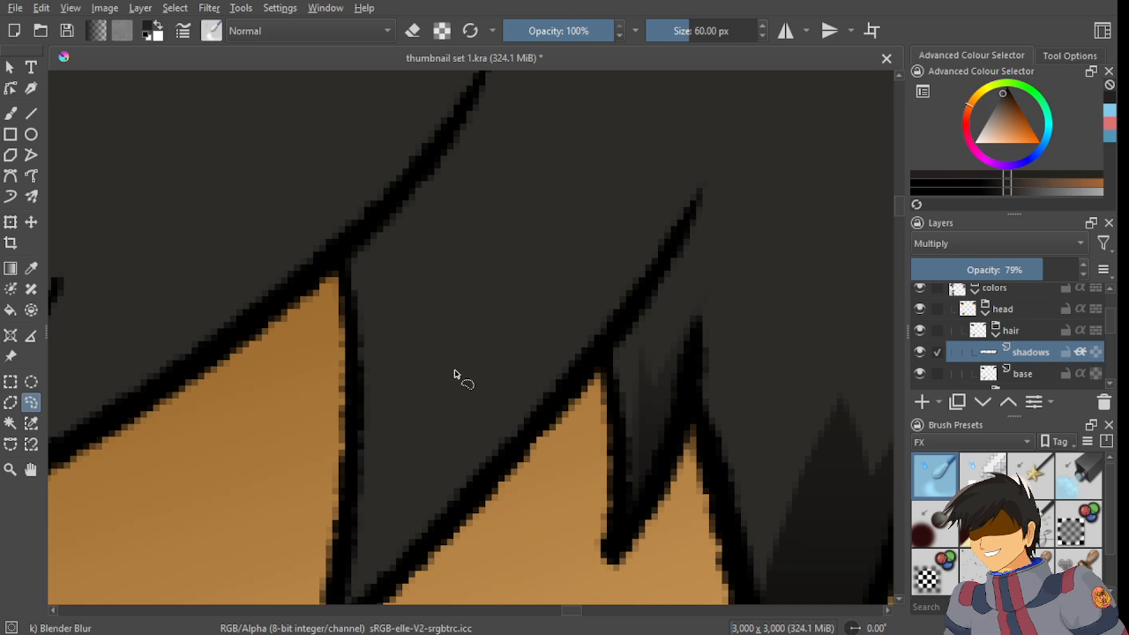
scroll(461, 316, "down", 2)
scroll(451, 318, "up", 1)
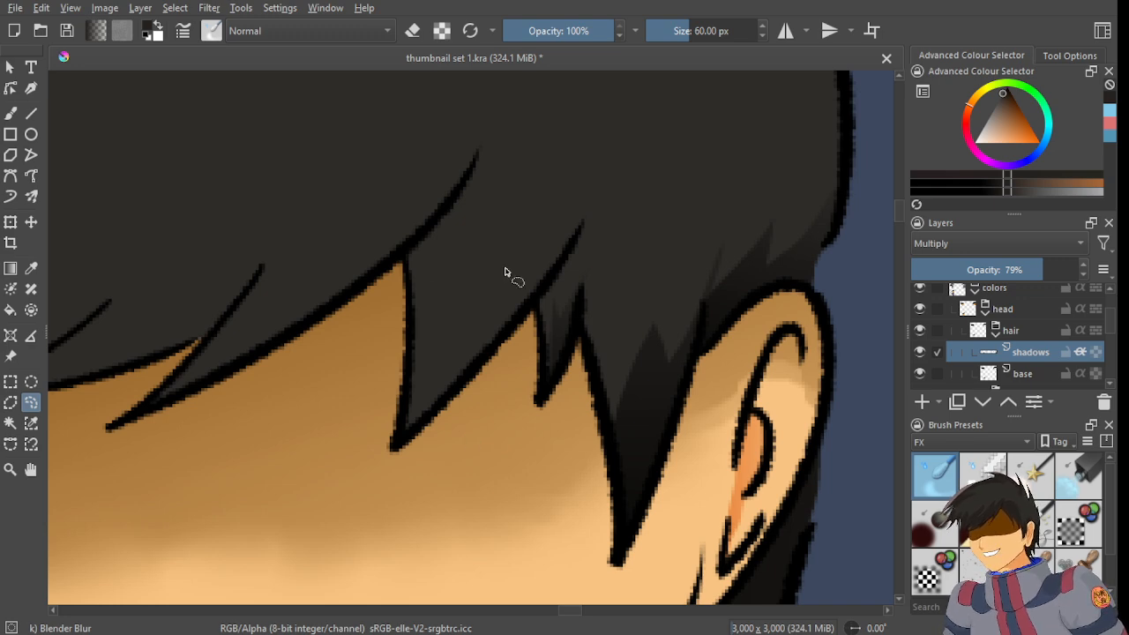
scroll(510, 272, "down", 3)
scroll(513, 276, "up", 3)
scroll(472, 331, "up", 1)
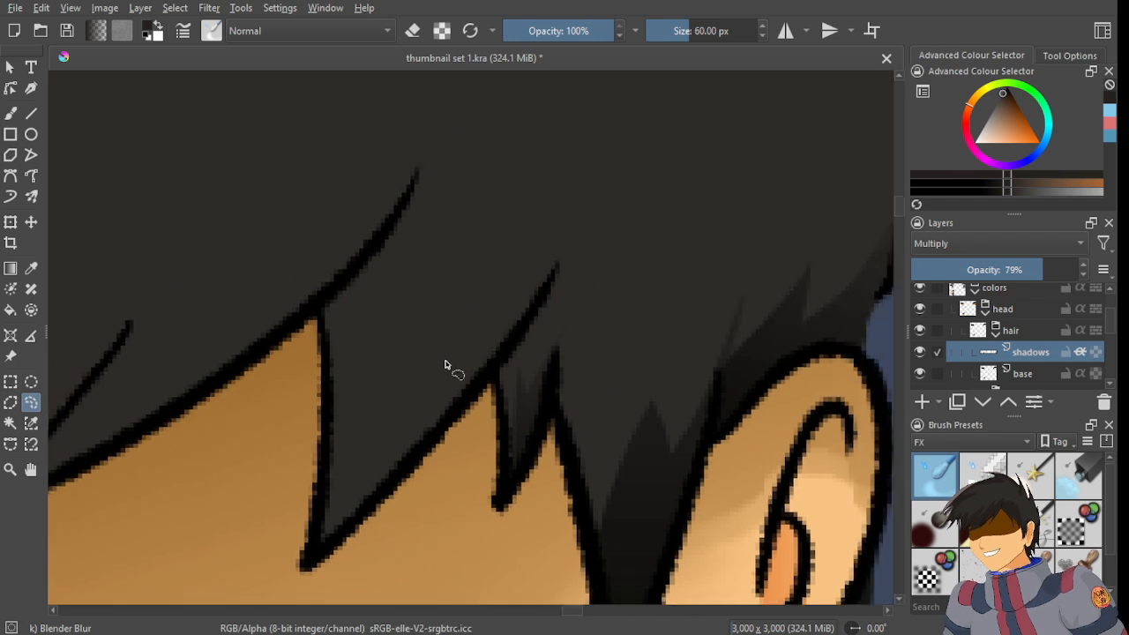
- Select a jagged shadow area on the wide fringe spike beside the small lock, extending it over the spike's lower outline
mouse_move(537, 320)
left_mouse_down()
mouse_move(579, 261)
mouse_move(593, 228)
mouse_move(510, 316)
left_mouse_up()
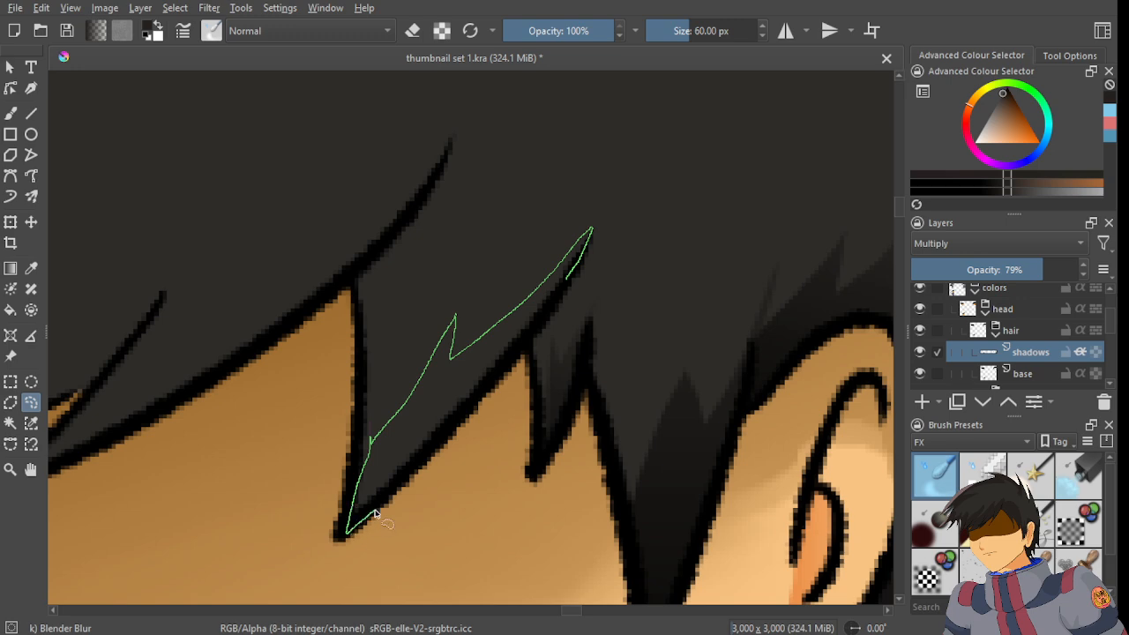
left_click_drag(555, 309, 557, 305)
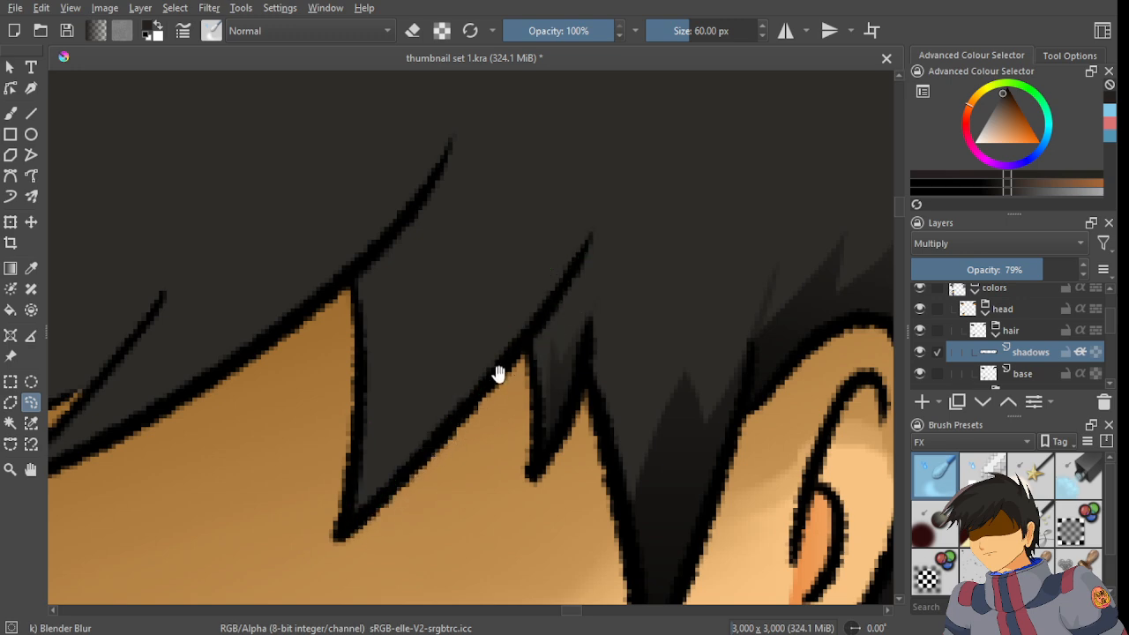
scroll(530, 308, "up", 1)
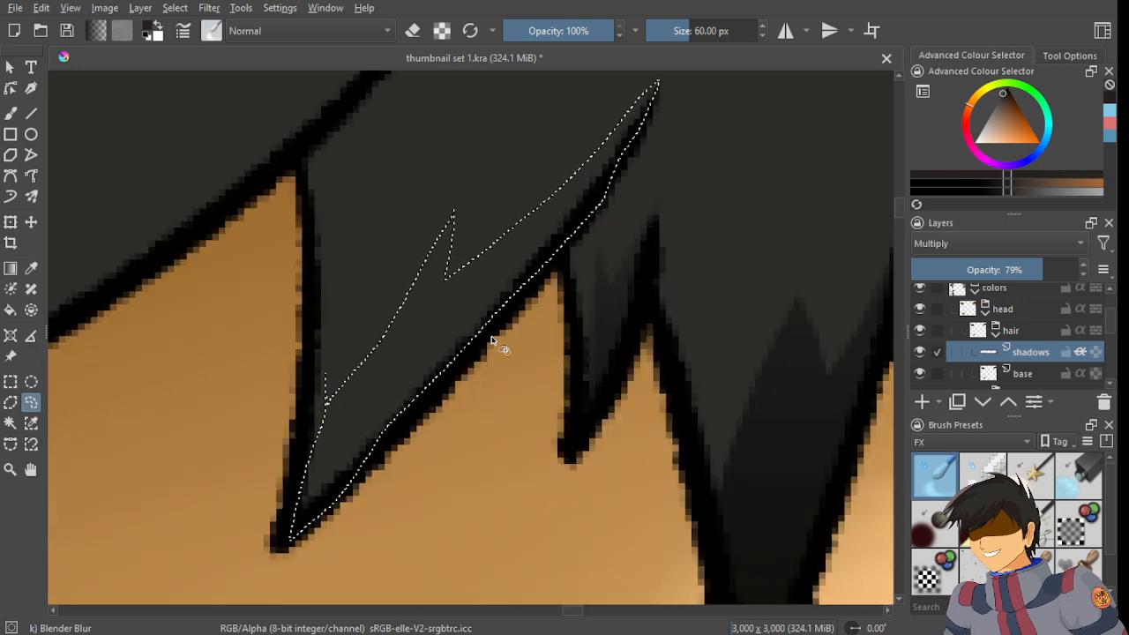
left_click_drag(483, 333, 513, 274)
mouse_move(557, 220)
left_mouse_down()
mouse_move(517, 297)
mouse_move(365, 429)
mouse_move(451, 336)
left_mouse_up()
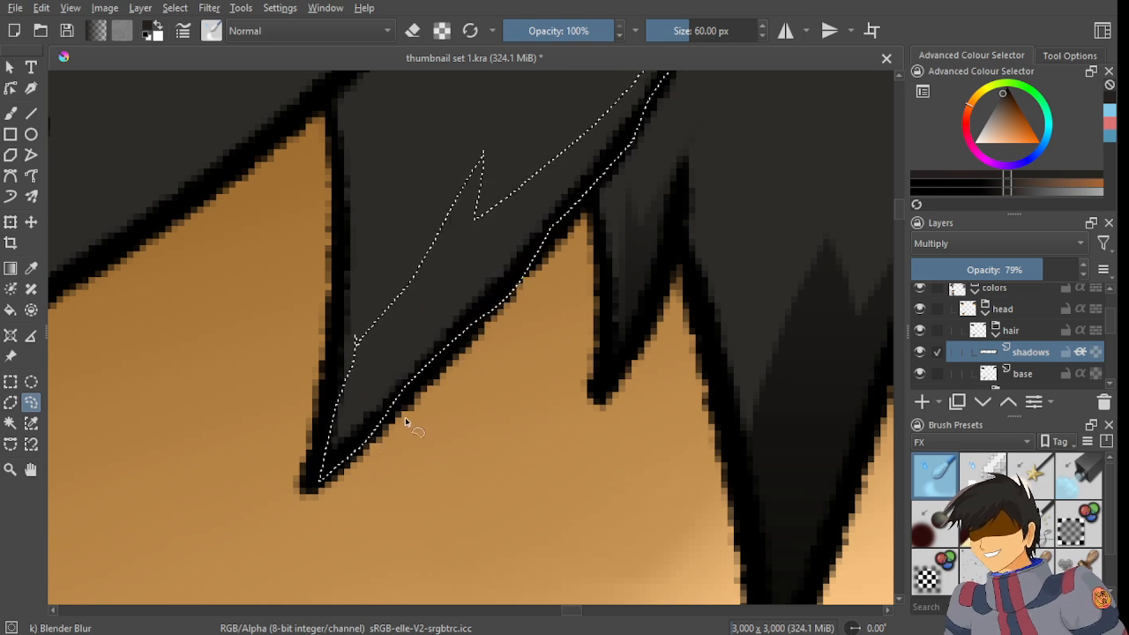
- Add a small pointed notch near the wide spike's tip to the selection, widening it to the inner outline
scroll(424, 314, "up", 2)
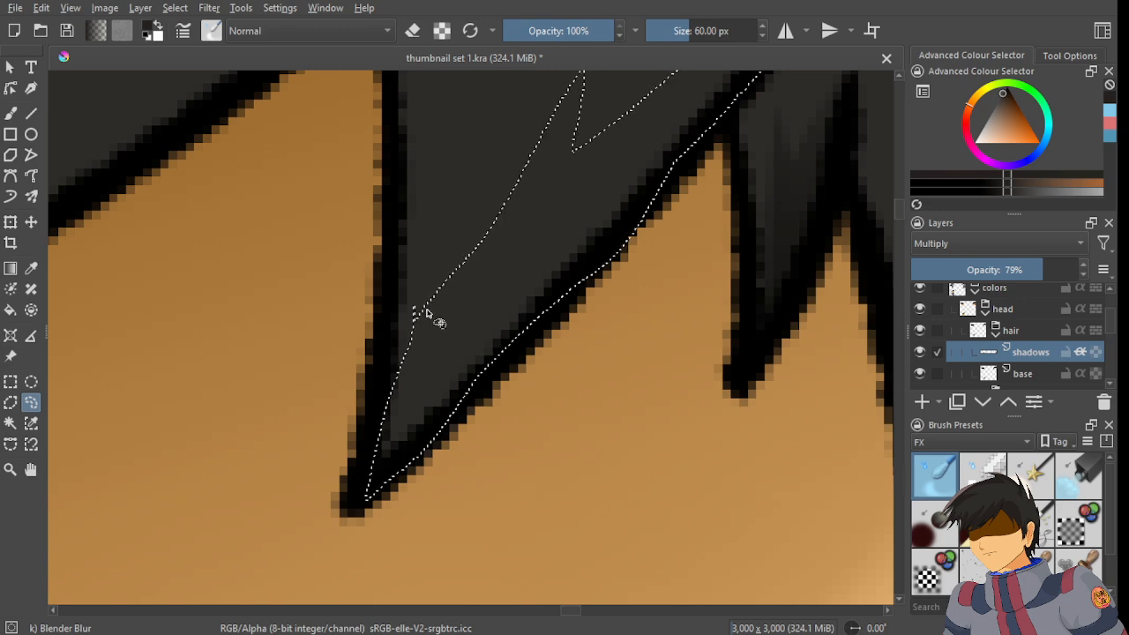
mouse_move(423, 315)
left_mouse_down()
mouse_move(429, 240)
mouse_move(359, 452)
left_mouse_up()
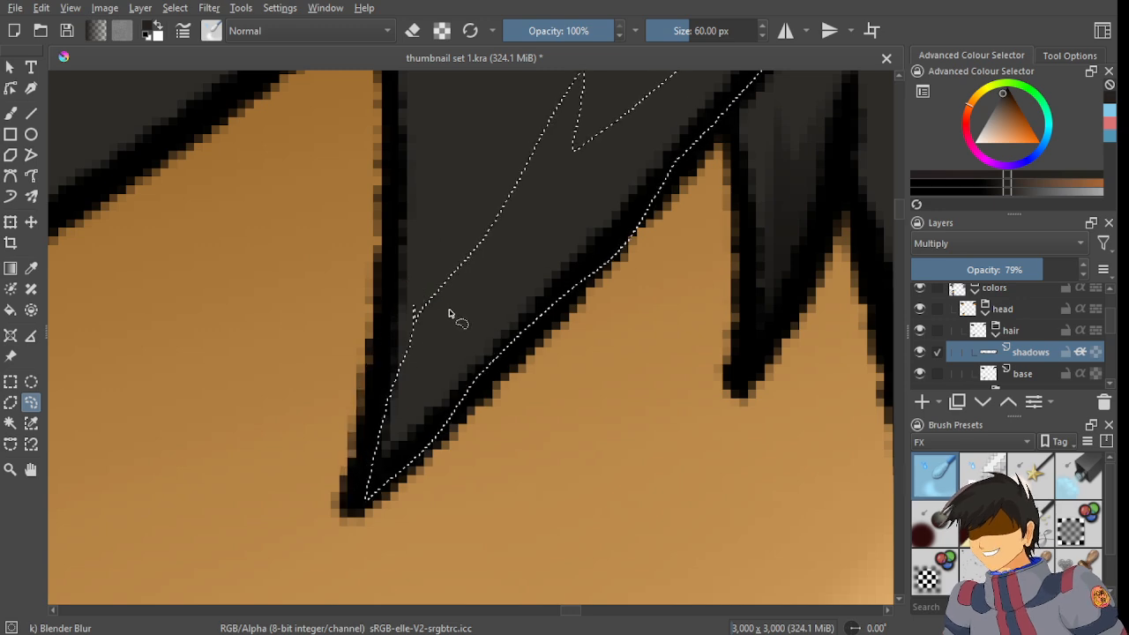
mouse_move(447, 297)
left_mouse_down()
mouse_move(396, 318)
mouse_move(372, 454)
left_mouse_up()
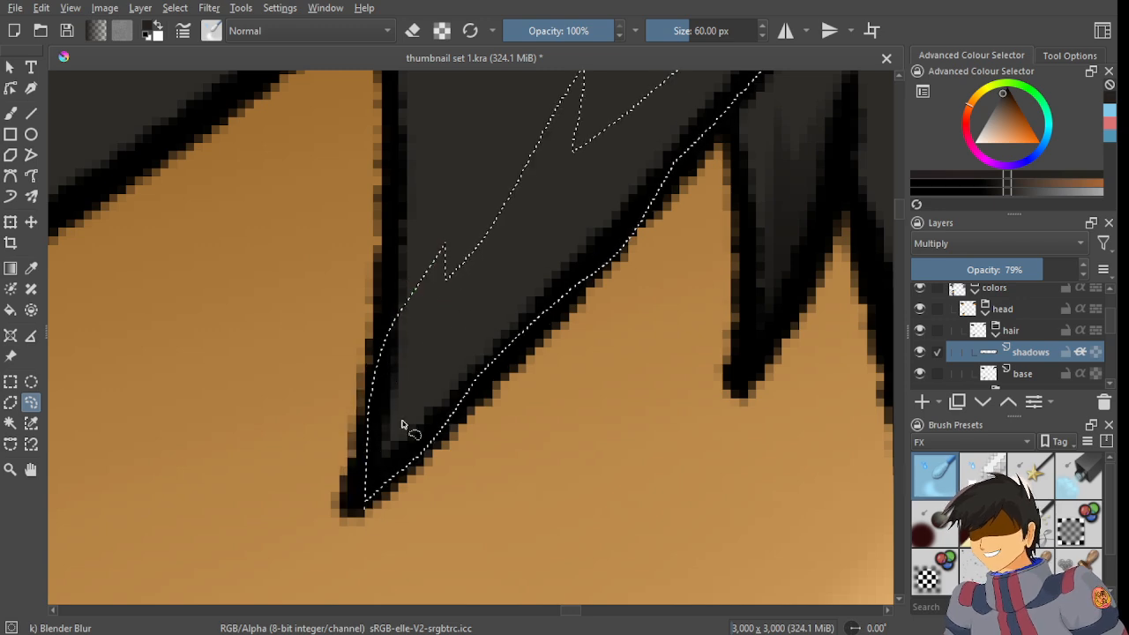
scroll(422, 388, "down", 3)
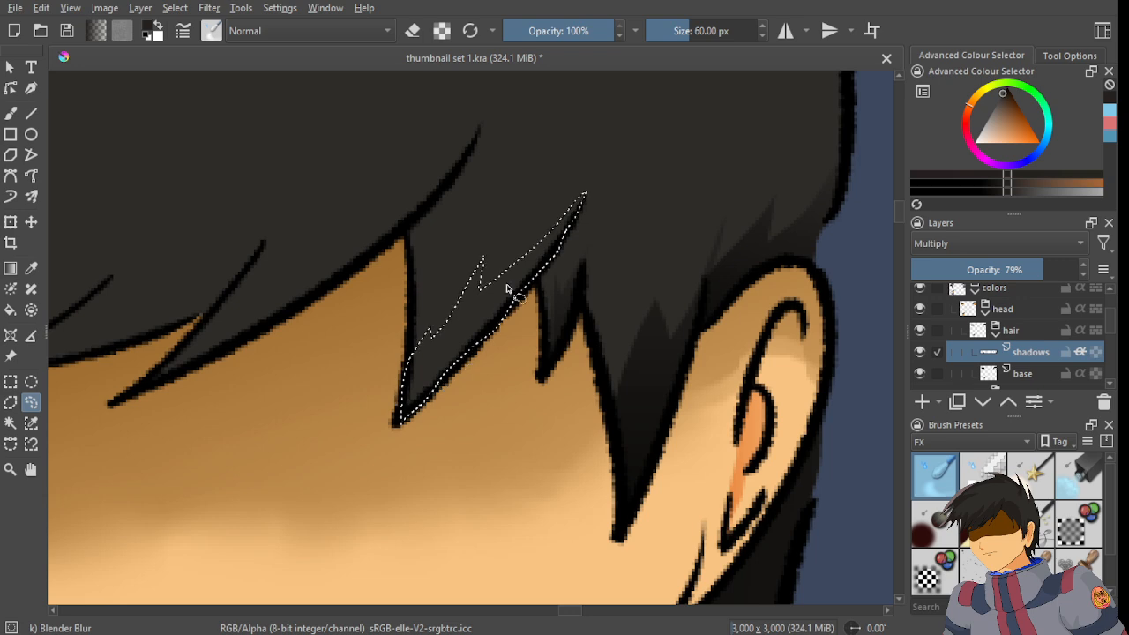
- Fill the selected wide spike with a dark gradient fading upward from its tip, comparing the hair with and without the fill
left_click(10, 268)
scroll(491, 280, "up", 2)
left_click_drag(494, 373, 546, 290)
scroll(547, 290, "down", 2)
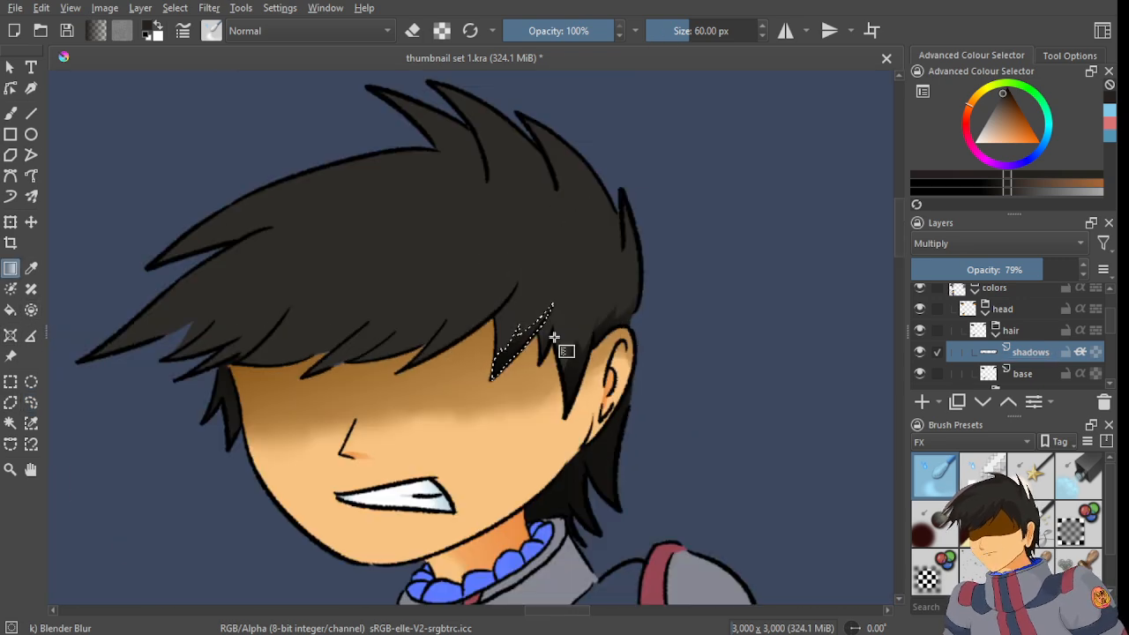
scroll(485, 373, "up", 5)
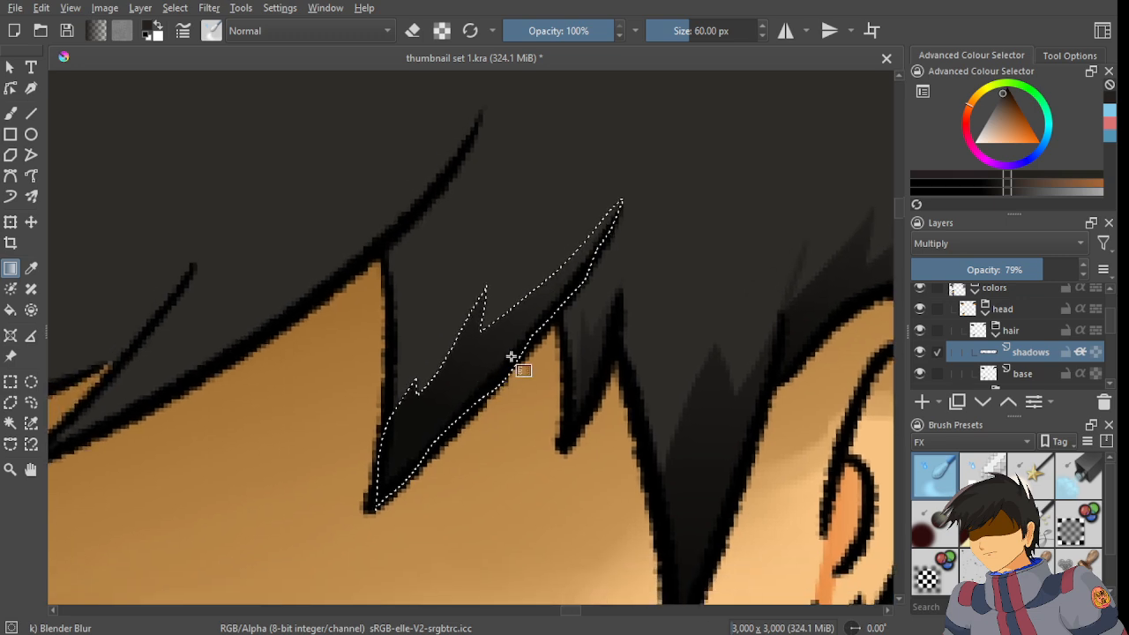
key("ctrl+z")
key("ctrl+shift+z")
- Examine the red game controller reference images beside the artwork, and return to the controller-holding figure's head
scroll(569, 340, "down", 9)
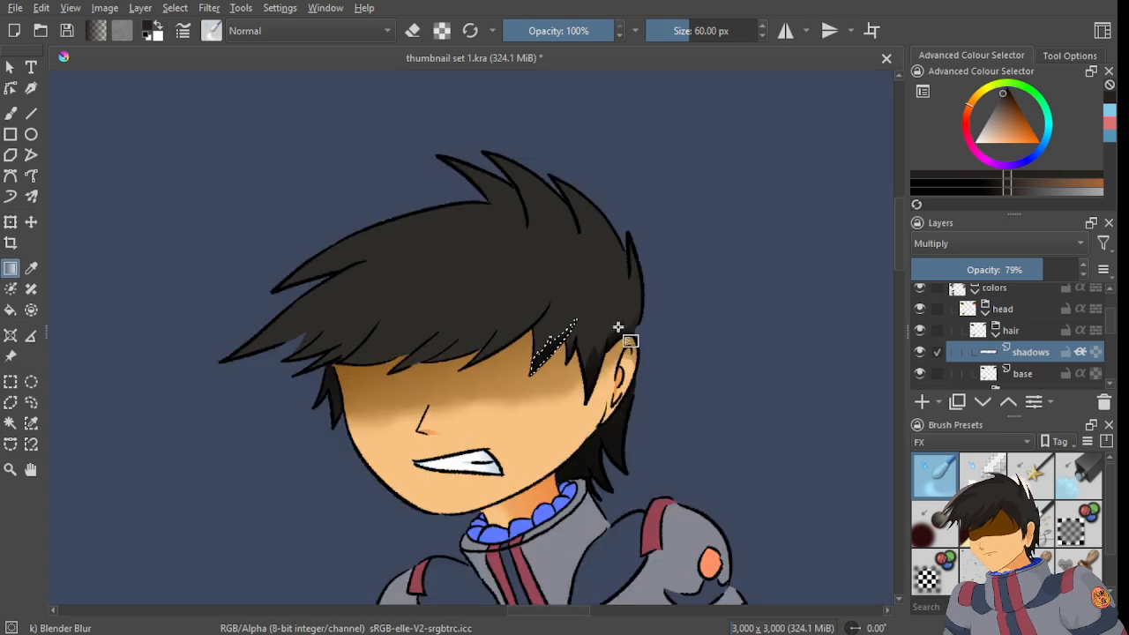
left_click_drag(496, 317, 230, 281)
left_click_drag(825, 193, 499, 169)
scroll(498, 159, "up", 2)
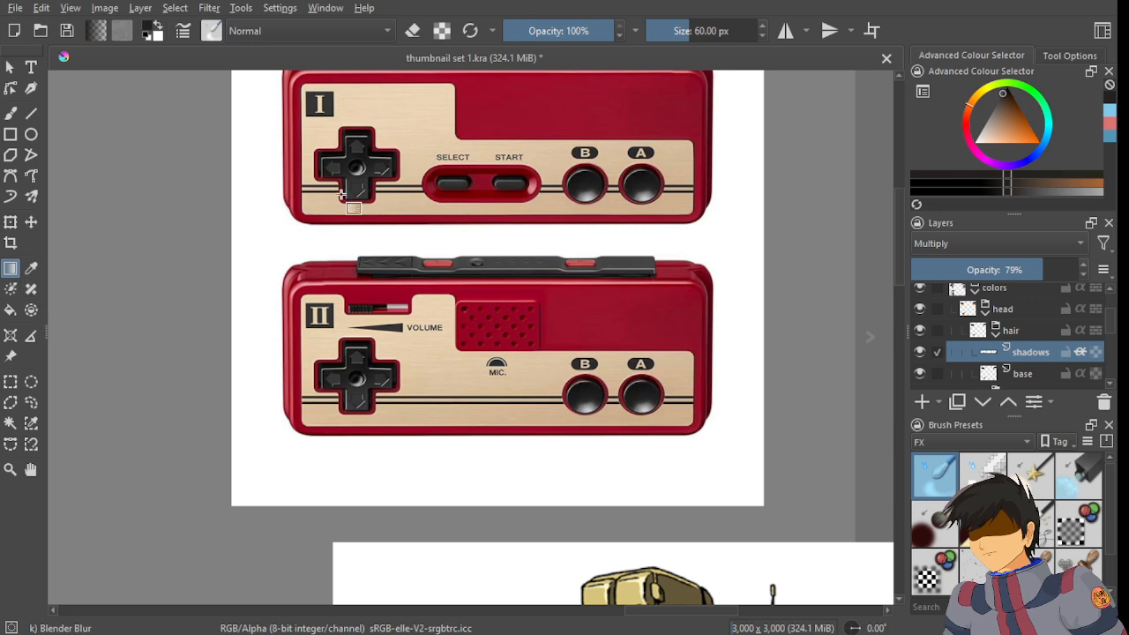
scroll(341, 196, "up", 1)
scroll(340, 273, "down", 3)
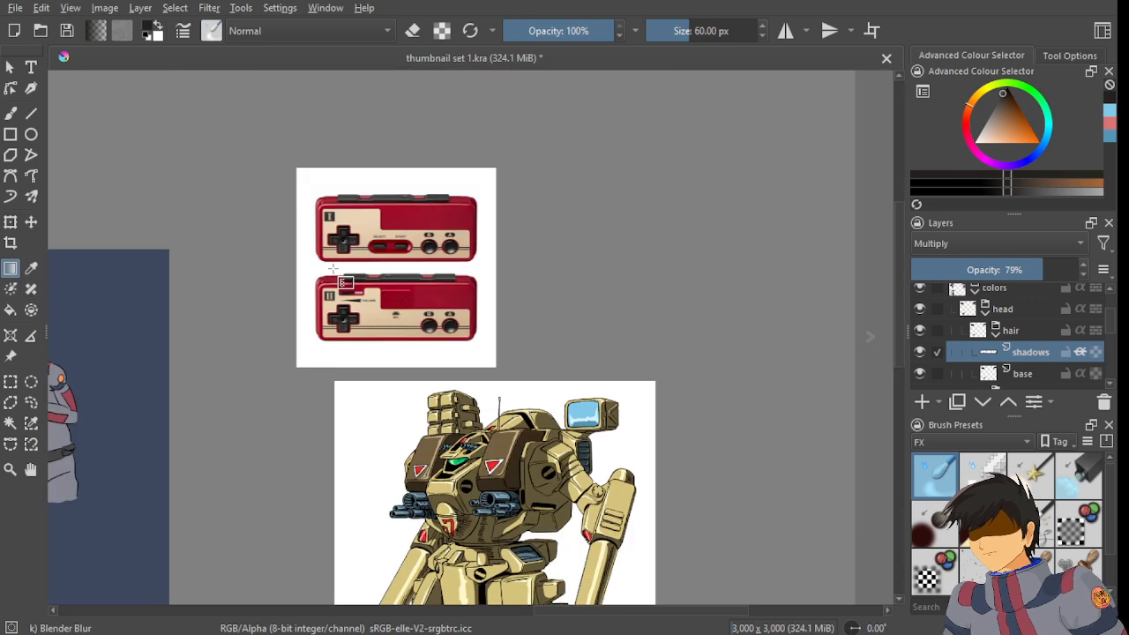
scroll(353, 250, "up", 1)
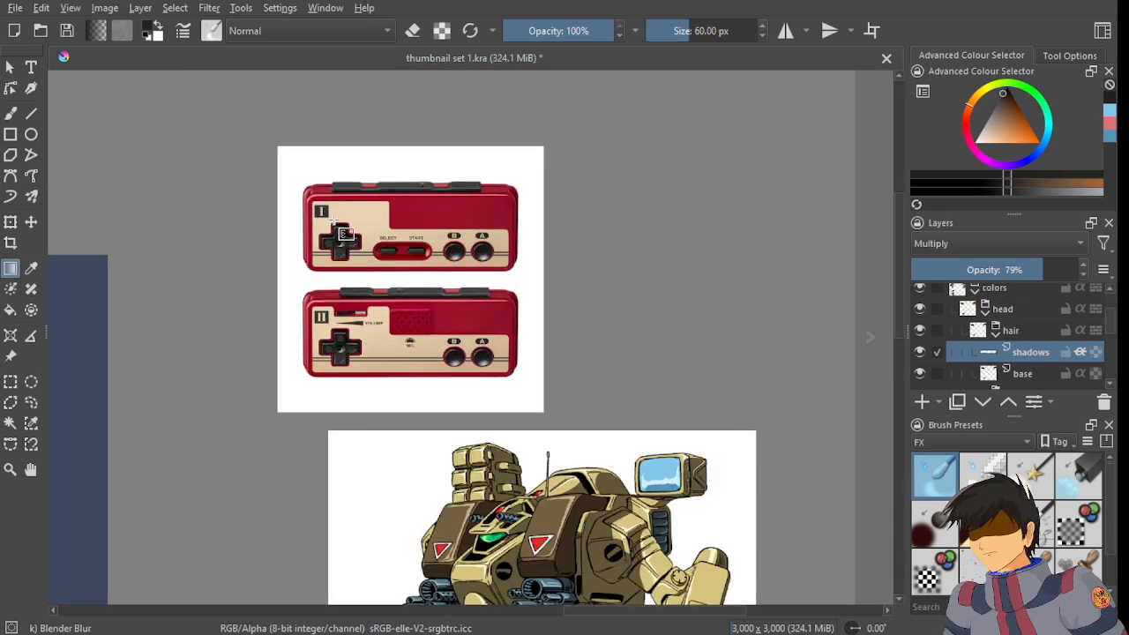
scroll(337, 190, "up", 3)
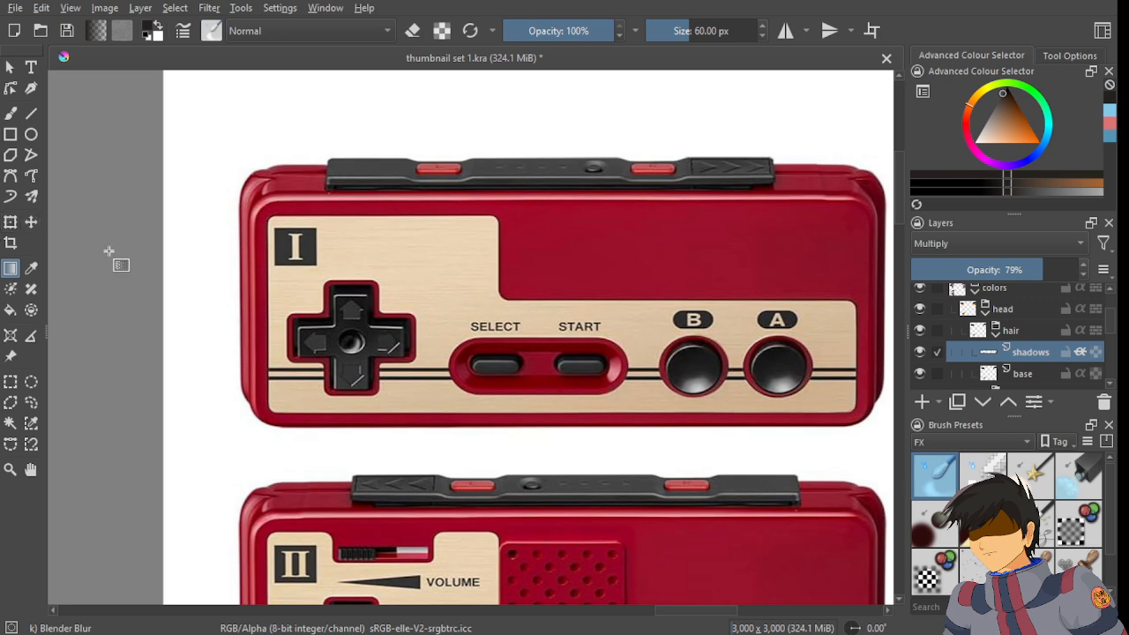
scroll(521, 281, "down", 6)
left_click_drag(331, 358, 379, 295)
scroll(376, 265, "up", 7)
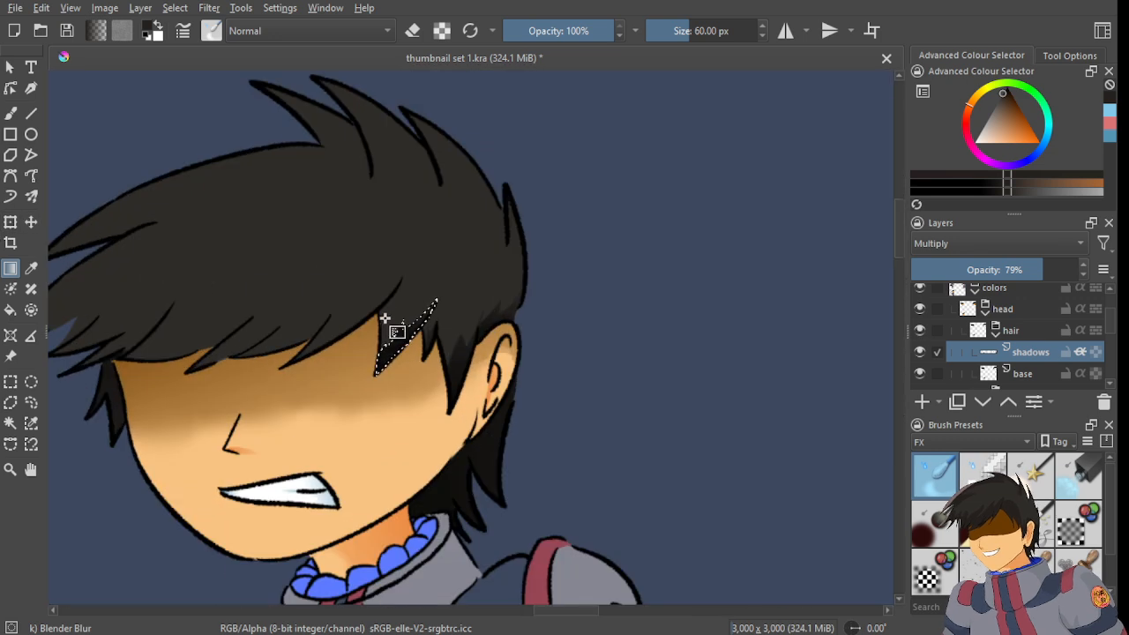
- Clear the selection around the shaded wide fringe spike
scroll(389, 319, "up", 5)
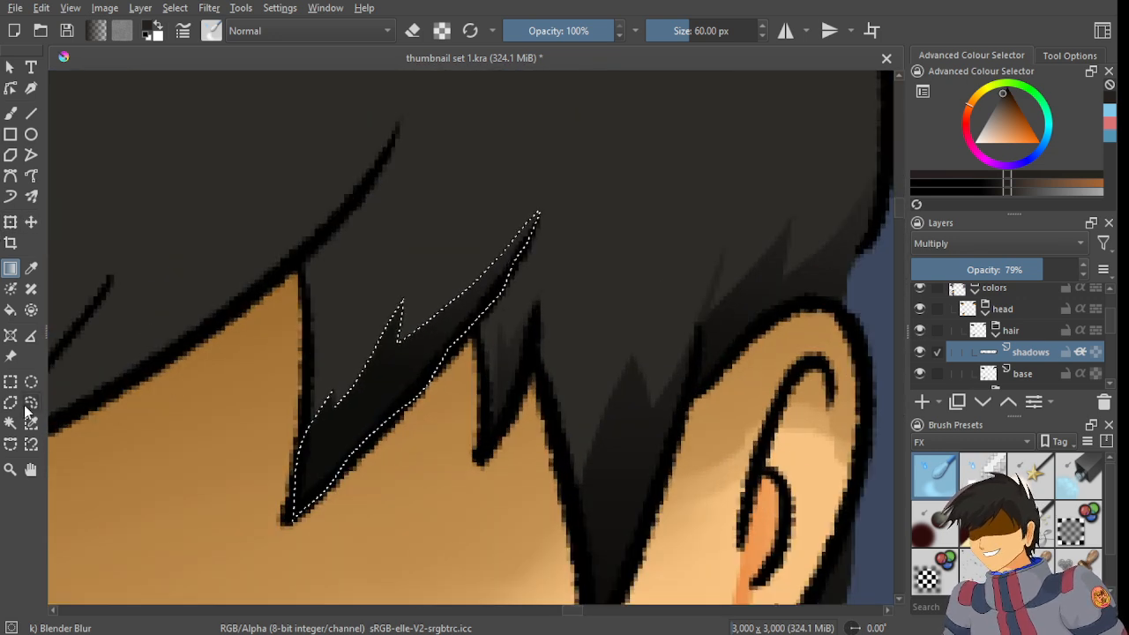
left_click(31, 403)
left_click(426, 380)
scroll(430, 383, "down", 4)
left_click_drag(305, 435, 403, 385)
scroll(469, 321, "up", 2)
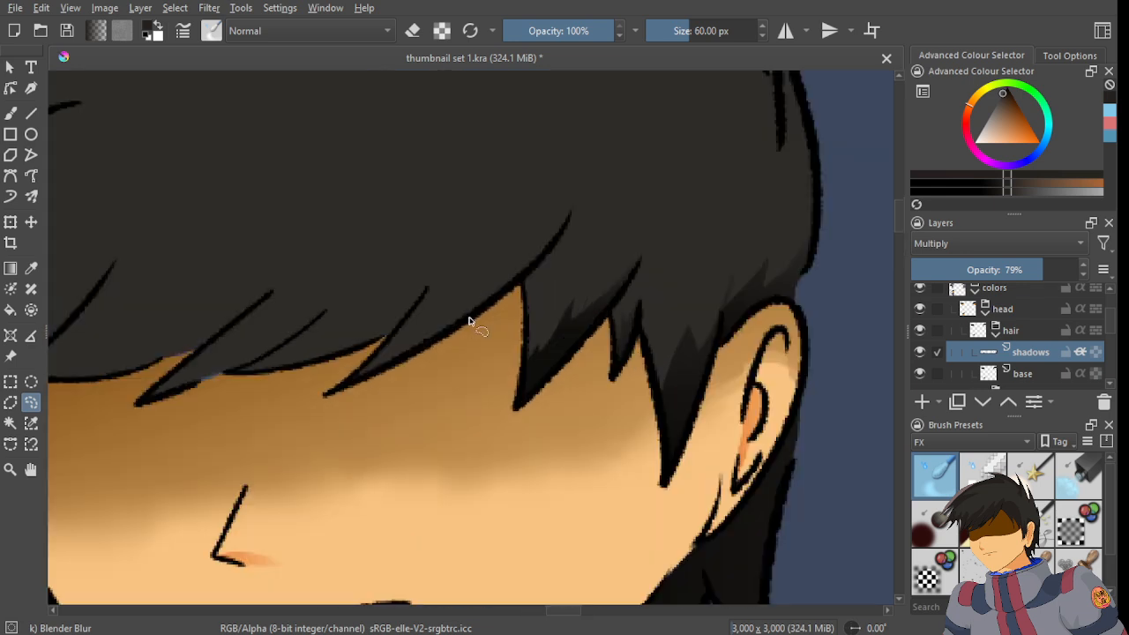
scroll(471, 315, "up", 1)
scroll(355, 394, "up", 1)
scroll(320, 429, "up", 1)
scroll(222, 488, "up", 1)
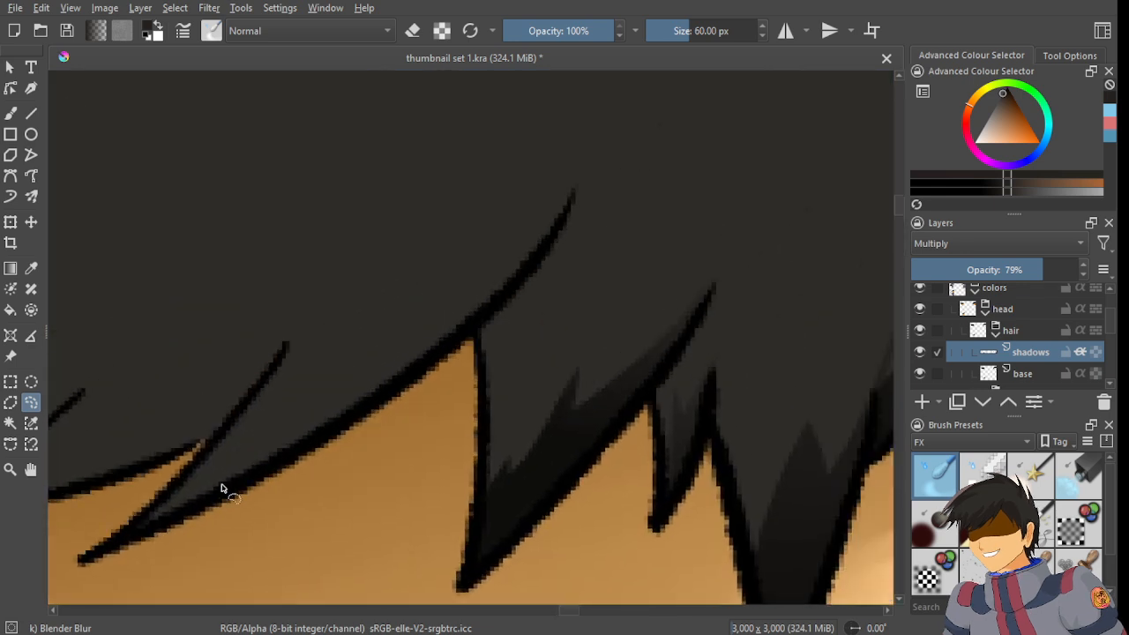
mouse_move(239, 413)
left_mouse_down()
mouse_move(234, 452)
mouse_move(299, 402)
mouse_move(332, 398)
mouse_move(564, 208)
mouse_move(481, 308)
mouse_move(431, 350)
left_mouse_up()
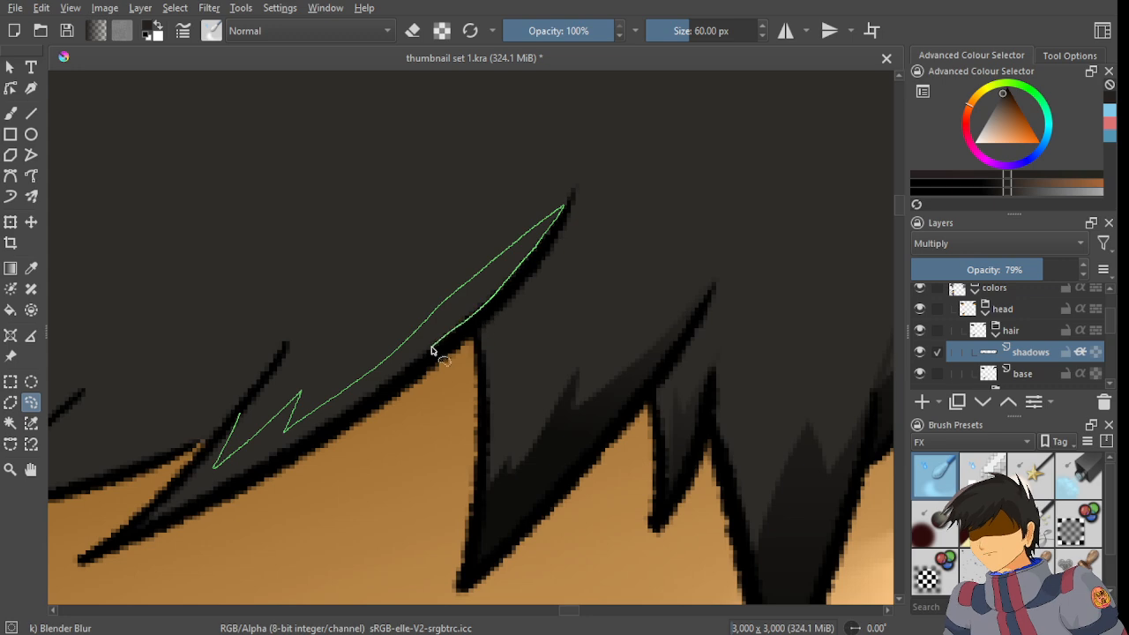
left_click_drag(227, 497, 173, 512)
scroll(491, 297, "up", 2)
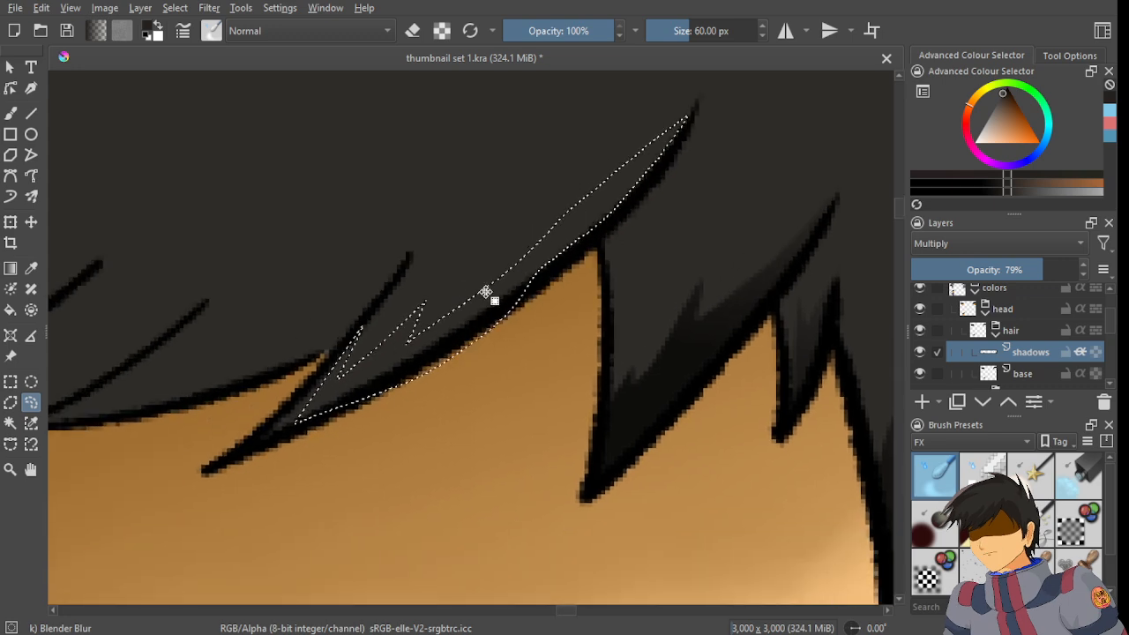
left_click_drag(658, 178, 564, 255)
left_click(653, 189)
- Replace the current selection with a freehand one along the long fringe spike's lower outline, with a pointed notch in its upper edge
scroll(670, 169, "down", 2)
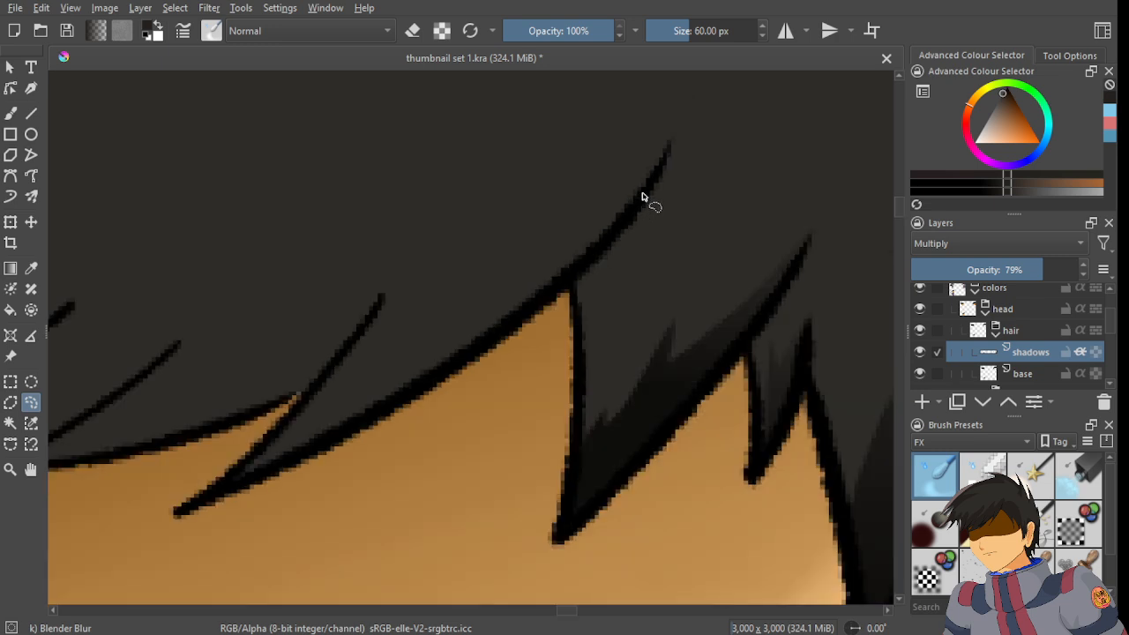
left_click_drag(650, 148, 533, 281)
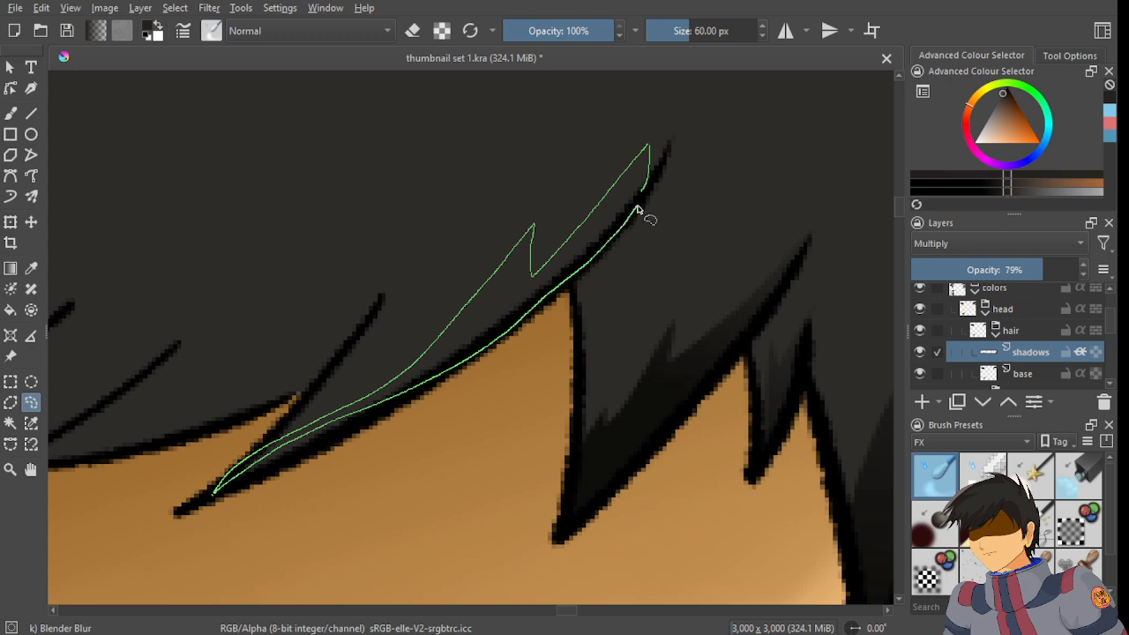
left_click_drag(637, 210, 639, 208)
- Extend the selection along the long spike's lower outline down to its tip, covering the unselected gap there
scroll(479, 310, "up", 2)
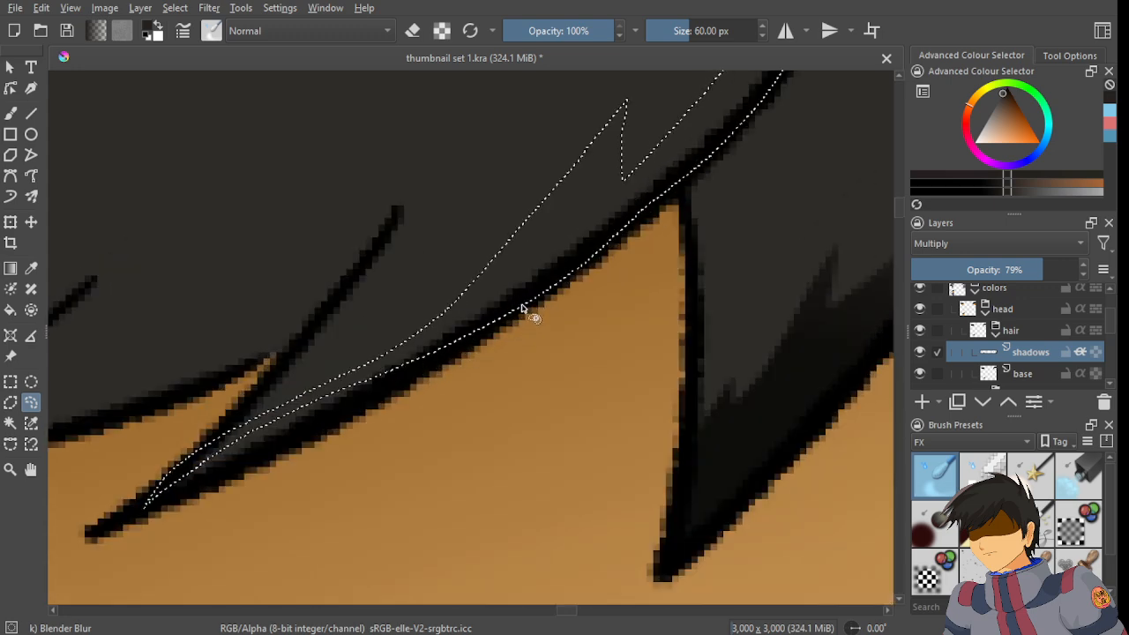
mouse_move(522, 308)
left_mouse_down()
mouse_move(415, 386)
mouse_move(140, 503)
mouse_move(286, 364)
mouse_move(391, 311)
left_mouse_up()
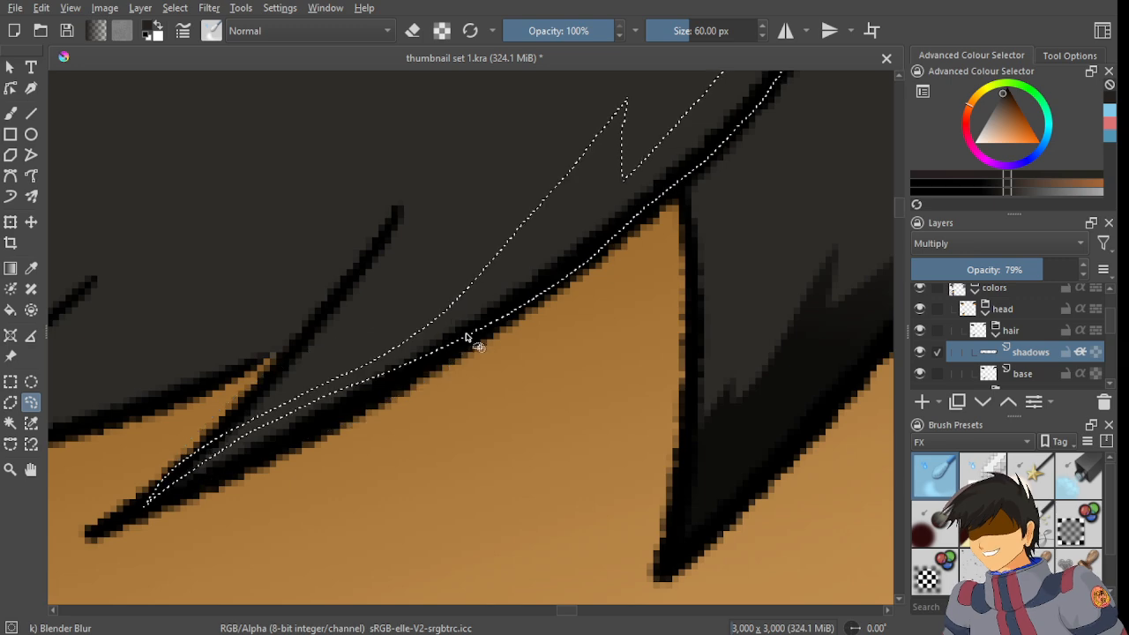
mouse_move(503, 319)
left_mouse_down()
mouse_move(340, 435)
mouse_move(193, 499)
mouse_move(128, 513)
mouse_move(247, 438)
mouse_move(490, 335)
mouse_move(469, 329)
mouse_move(220, 444)
mouse_move(234, 467)
left_mouse_up()
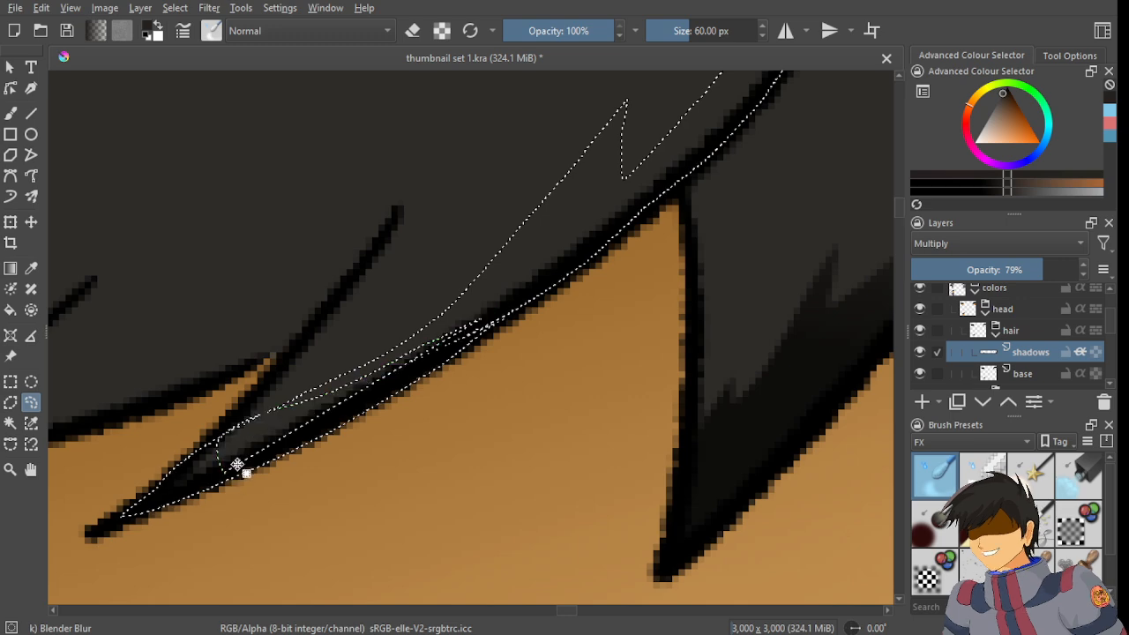
mouse_move(503, 313)
left_mouse_down()
mouse_move(266, 421)
mouse_move(195, 467)
mouse_move(391, 386)
mouse_move(510, 314)
left_mouse_up()
- Fill the selected long spike with a dark gradient, then save the document with the selection cleared
scroll(514, 325, "down", 4)
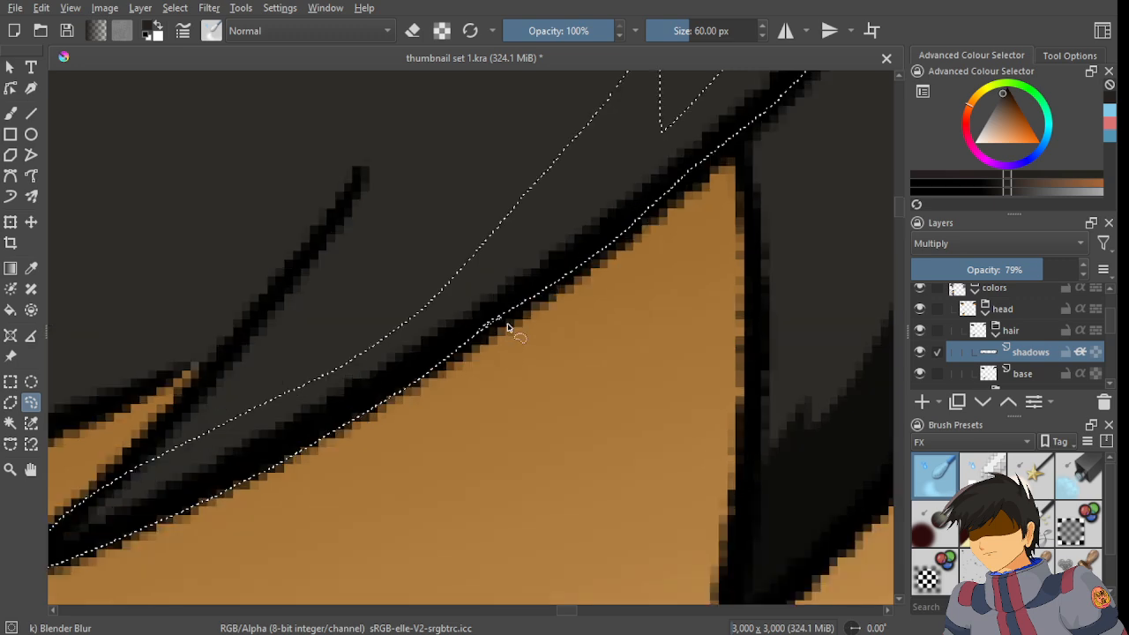
left_click(12, 270)
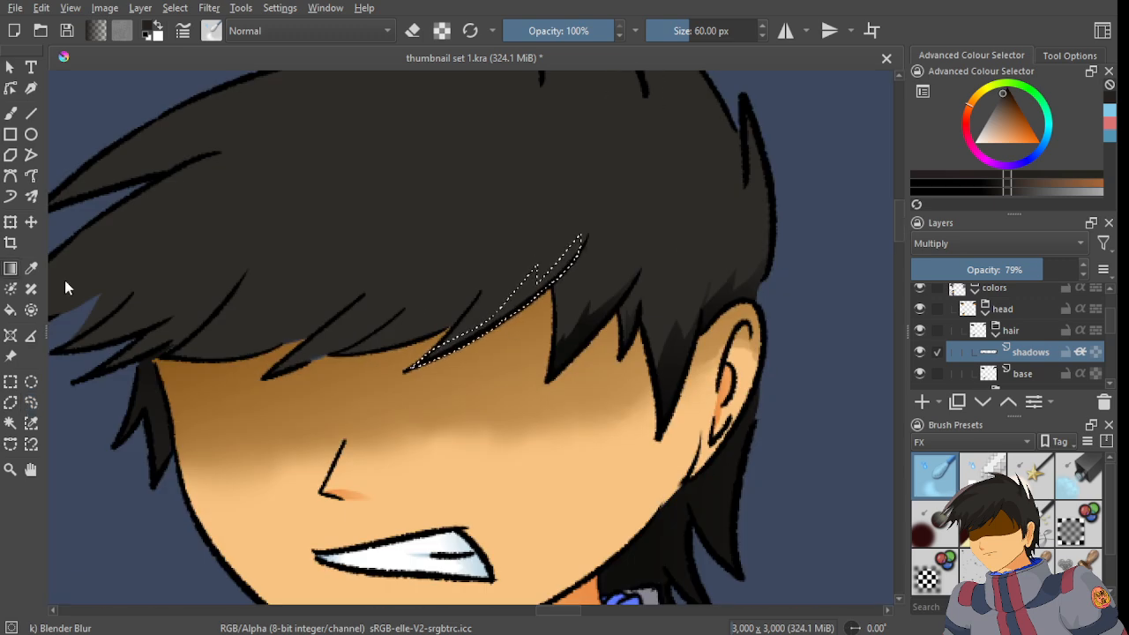
left_click(31, 402)
scroll(421, 302, "down", 2)
scroll(421, 313, "down", 2)
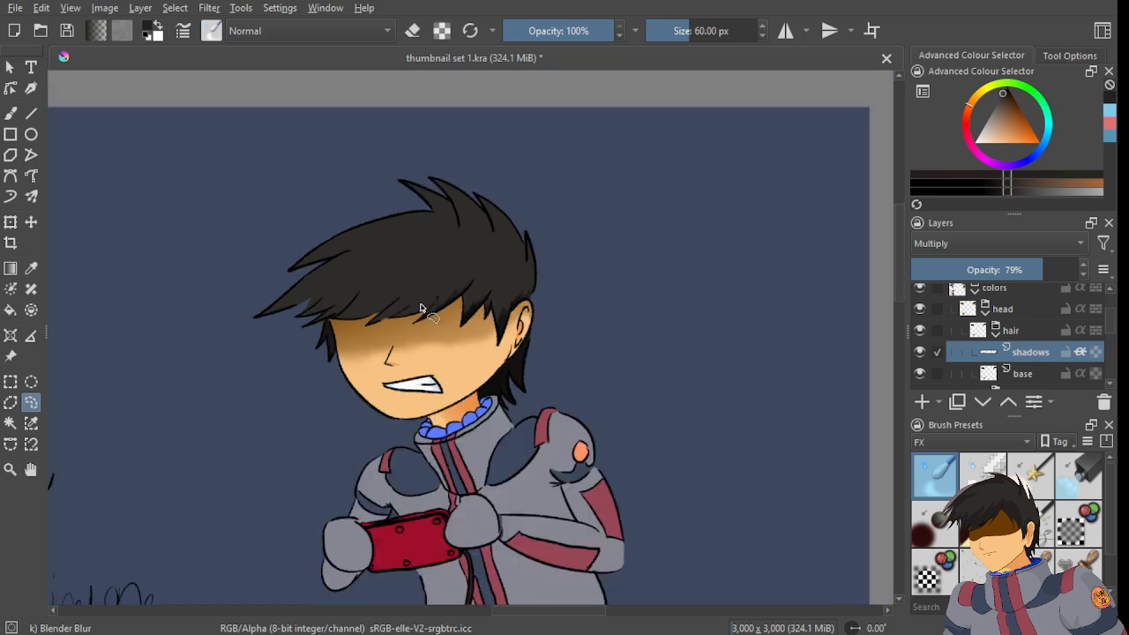
scroll(424, 304, "up", 6)
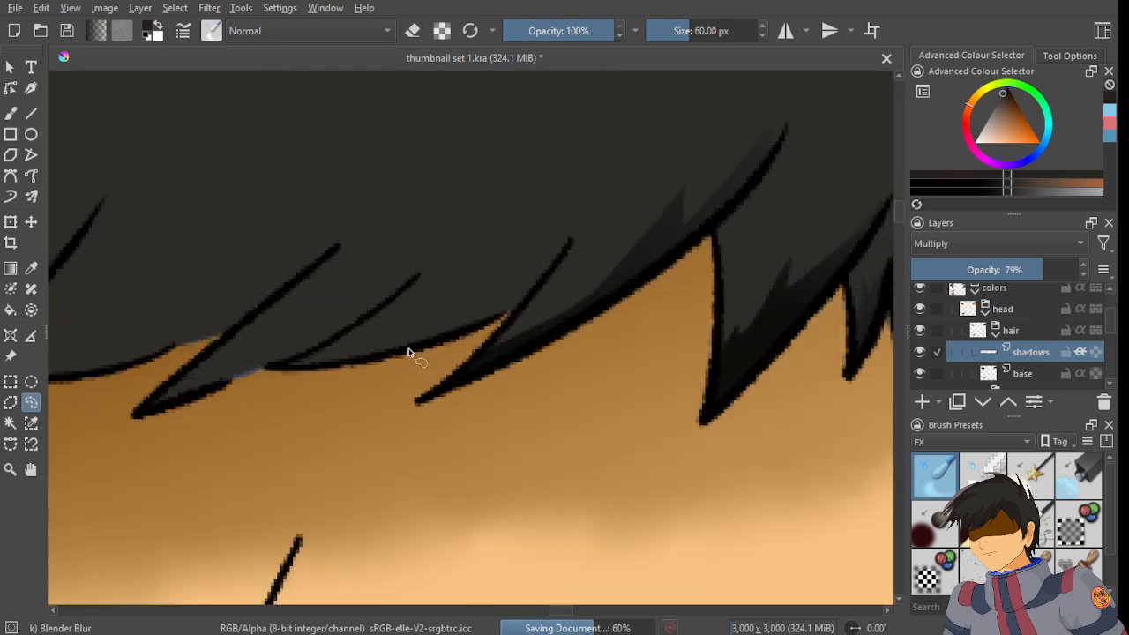
- Select the curved lower edge of the adjacent fringe section freehand, adding a pointed notch and carrying it across the crossing hair line
mouse_move(453, 315)
left_mouse_down()
mouse_move(459, 297)
mouse_move(386, 334)
left_mouse_up()
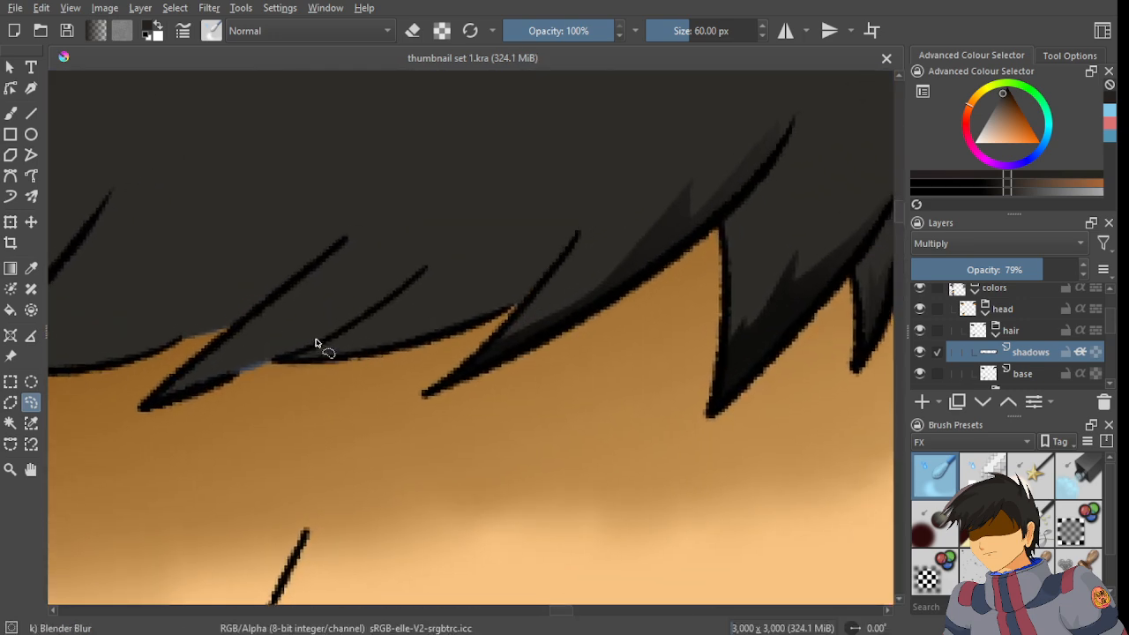
scroll(318, 347, "up", 1)
left_click_drag(498, 315, 306, 399)
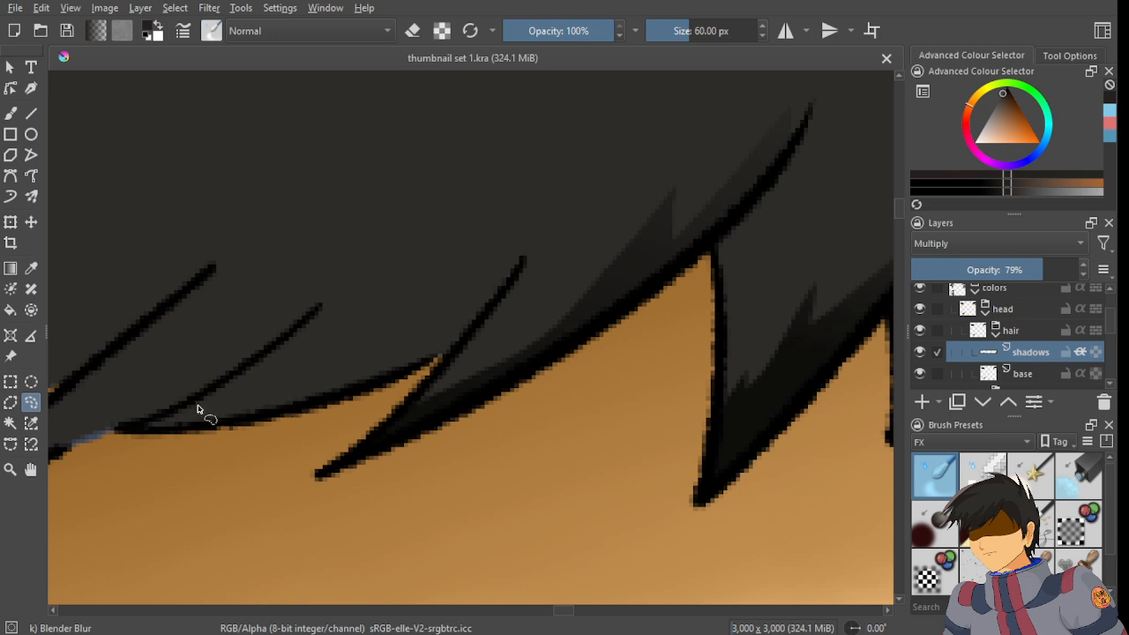
left_click_drag(157, 429, 343, 367)
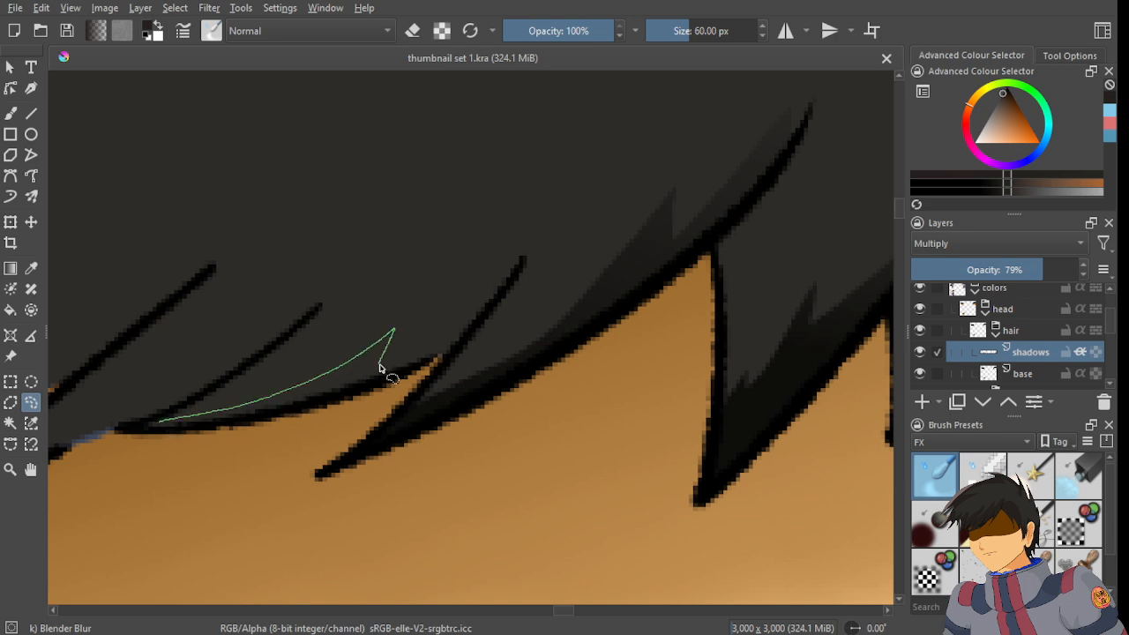
left_click_drag(531, 289, 448, 362)
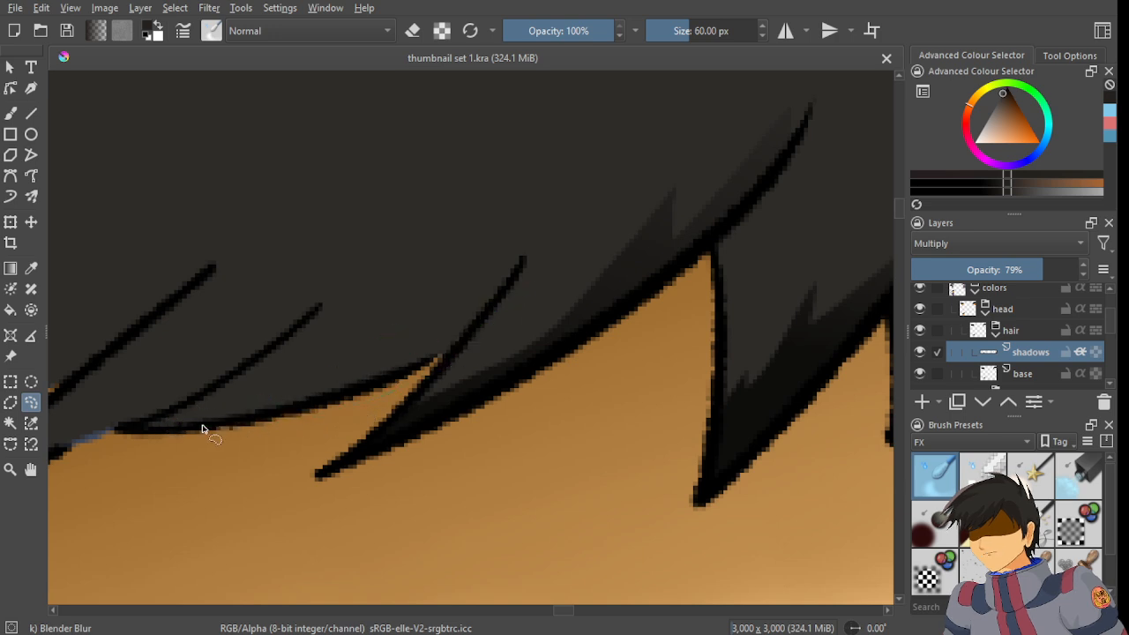
mouse_move(202, 429)
left_mouse_down()
mouse_move(227, 425)
mouse_move(102, 427)
mouse_move(221, 433)
mouse_move(415, 403)
mouse_move(476, 379)
mouse_move(263, 418)
left_mouse_up()
- Trim the selection's overshooting upper end back to the crossing hair line, checking the shape against the whole figure
scroll(141, 431, "up", 2)
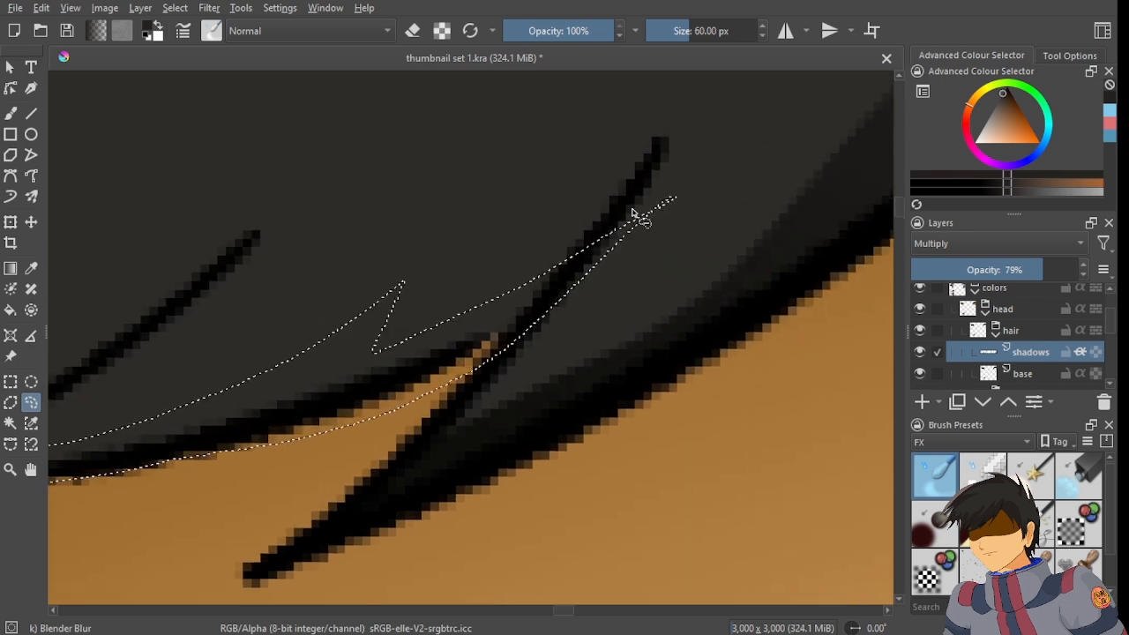
mouse_move(594, 244)
left_mouse_down()
mouse_move(494, 370)
mouse_move(713, 182)
mouse_move(670, 191)
left_mouse_up()
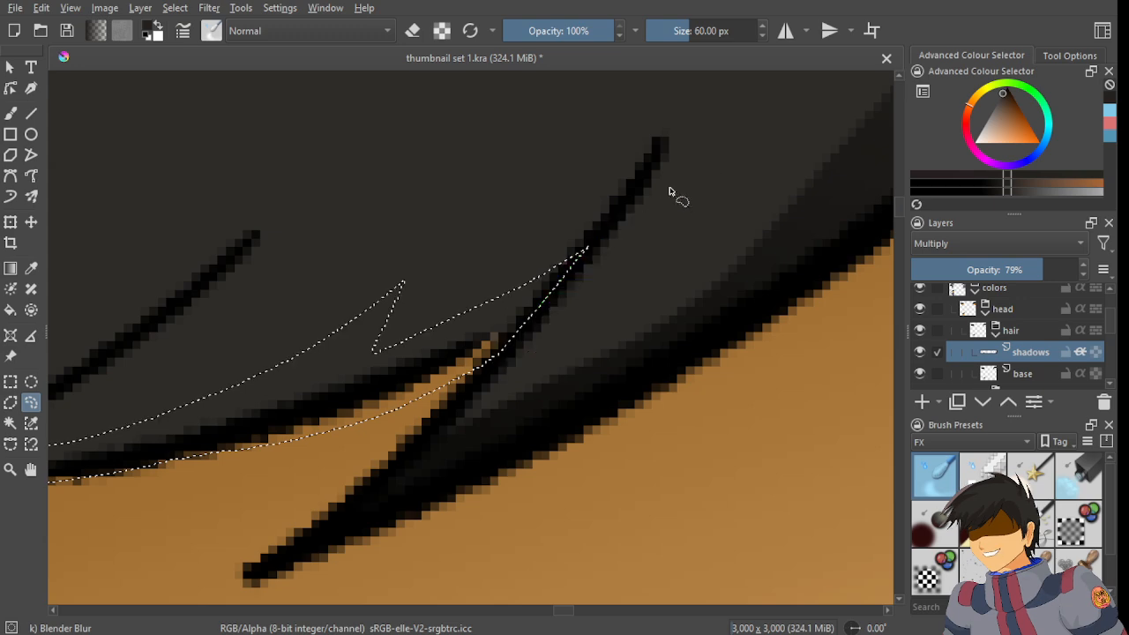
scroll(578, 252, "down", 6)
scroll(569, 251, "up", 2)
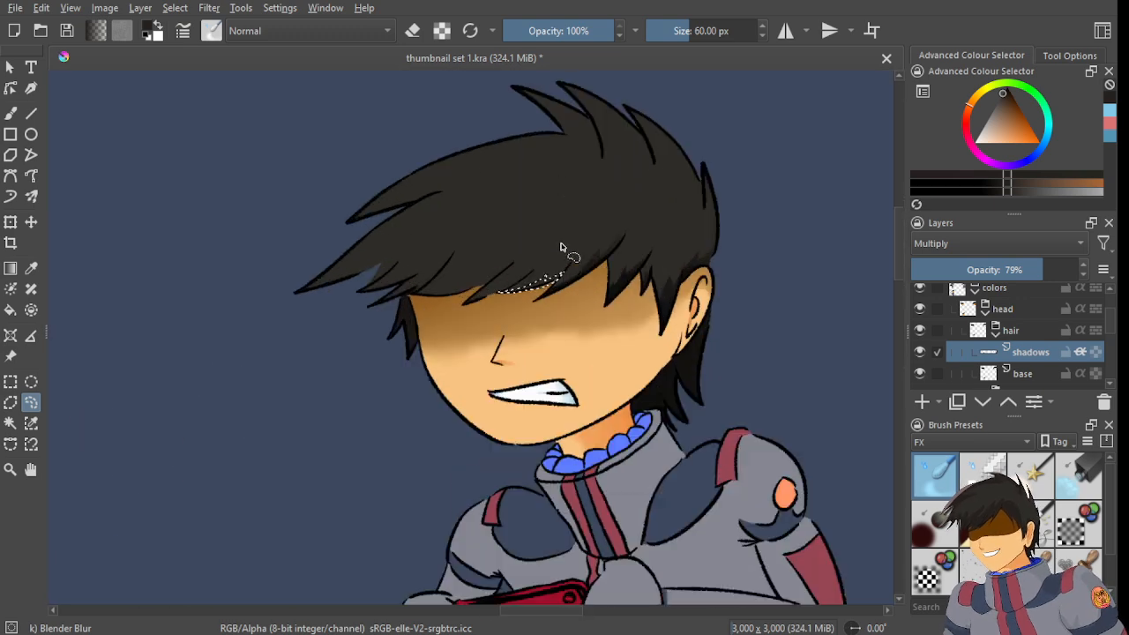
scroll(564, 254, "down", 2)
scroll(565, 253, "down", 2)
scroll(560, 264, "up", 7)
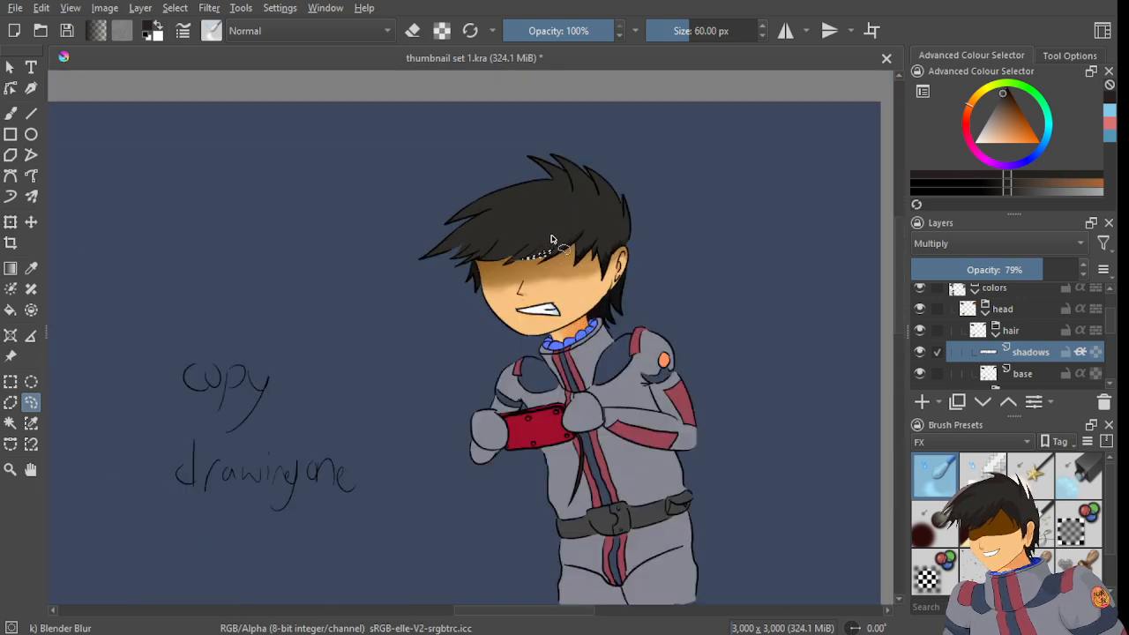
scroll(554, 275, "up", 6)
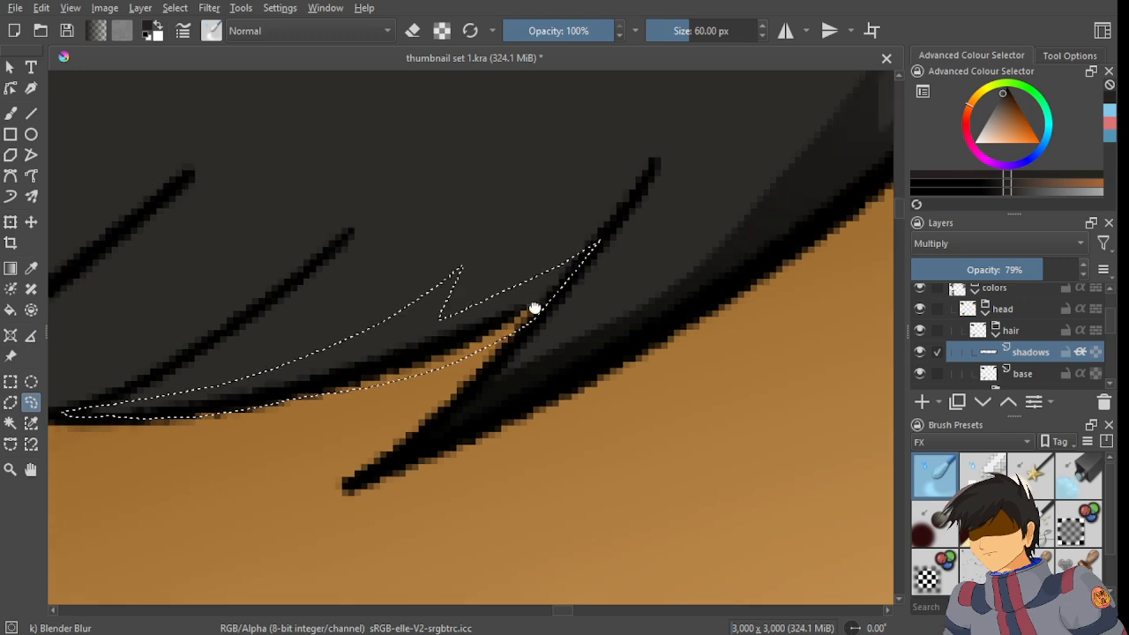
- Extend the selection's upper end along the crossing hair line and tidy its tip where it overshoots the line
mouse_move(448, 412)
left_mouse_down()
mouse_move(612, 312)
mouse_move(519, 404)
mouse_move(468, 433)
left_mouse_up()
scroll(500, 373, "down", 8)
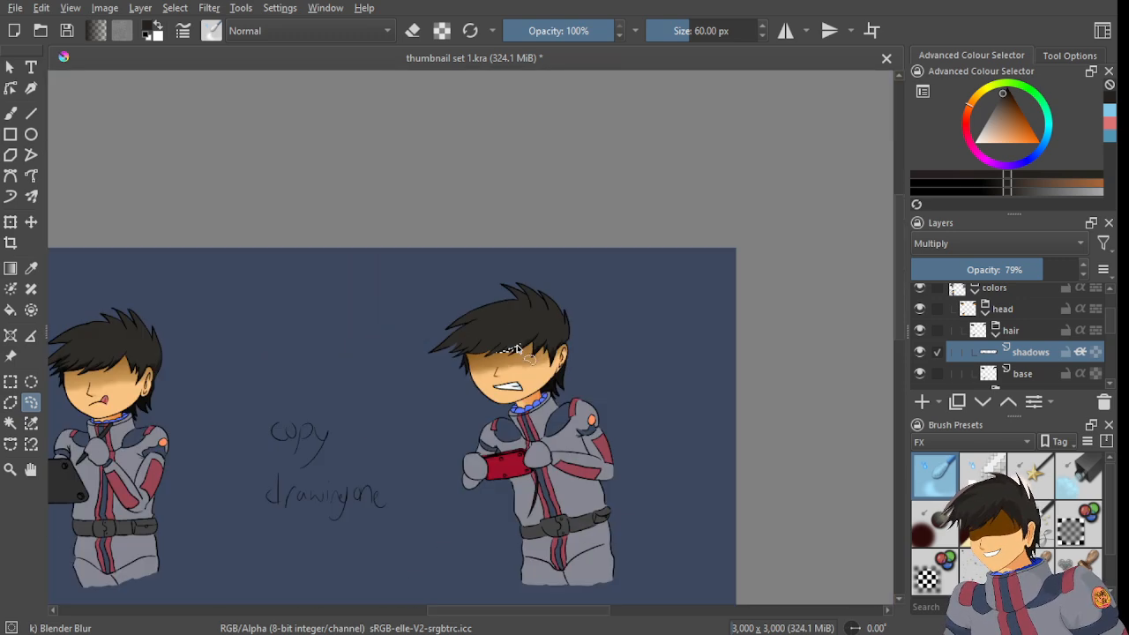
left_click_drag(656, 340, 529, 336)
scroll(381, 306, "up", 6)
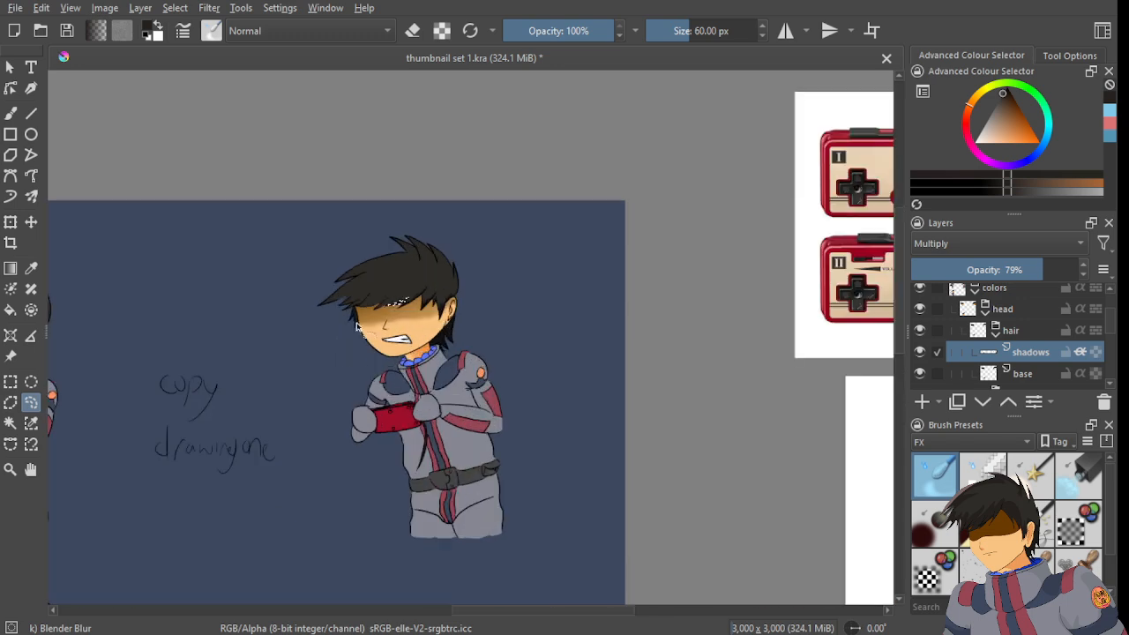
scroll(370, 310, "up", 6)
scroll(411, 290, "up", 1)
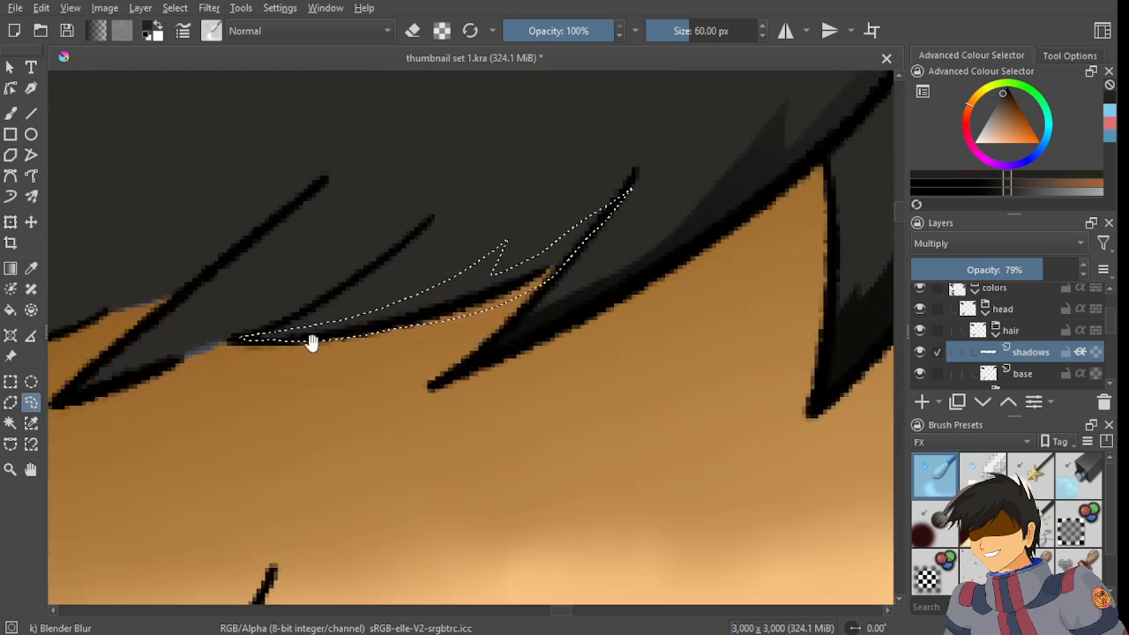
left_click_drag(328, 342, 294, 389)
scroll(506, 291, "up", 2)
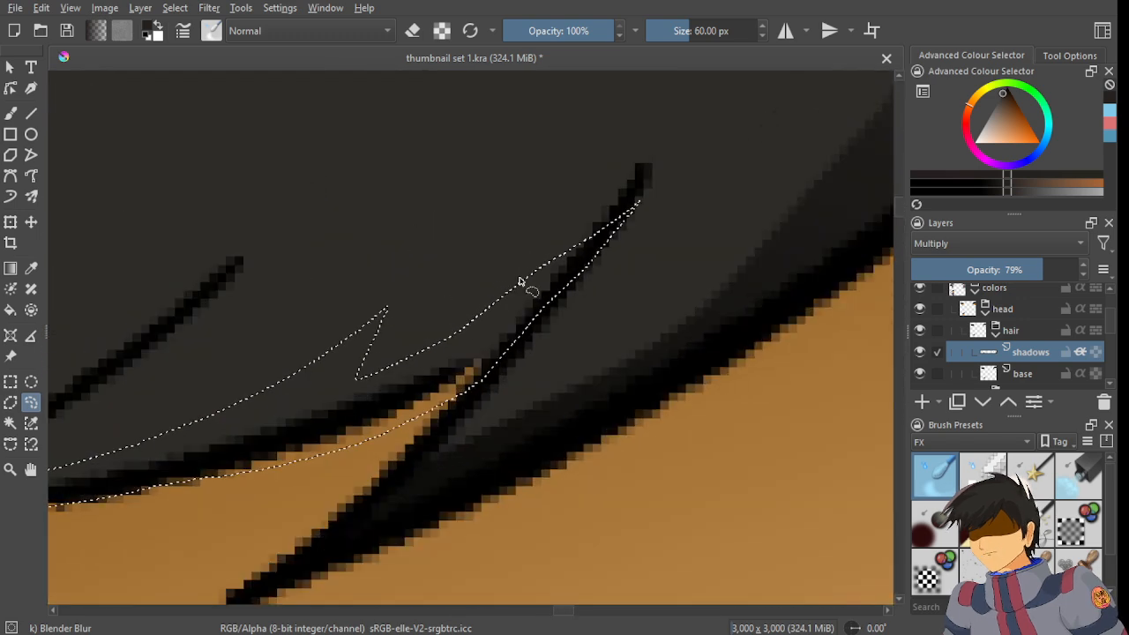
scroll(645, 209, "up", 4)
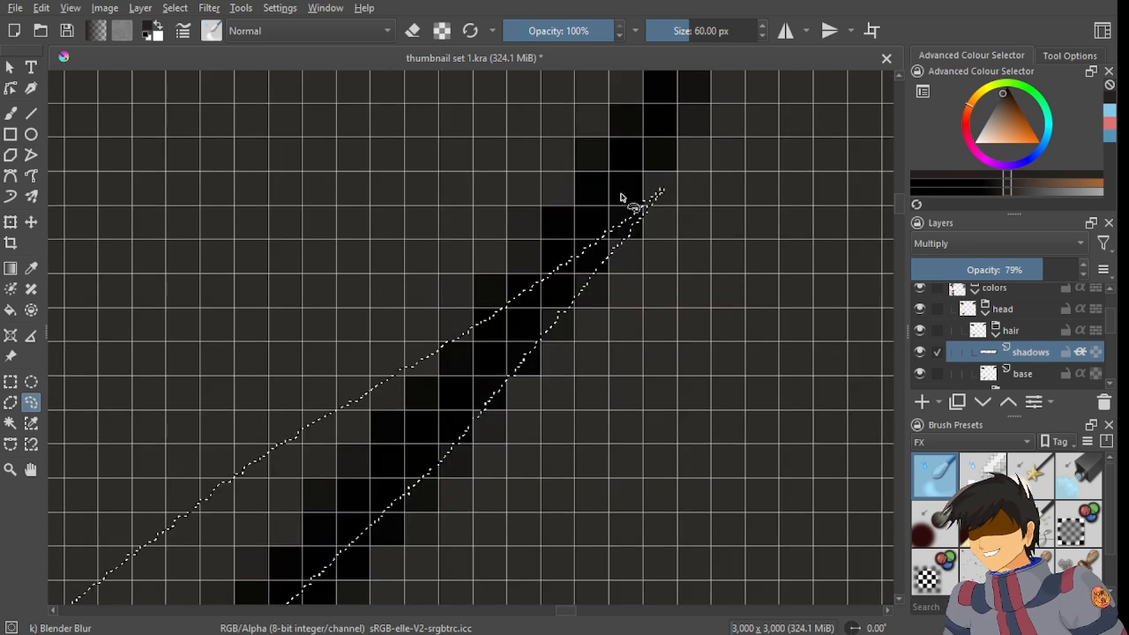
left_click(617, 179)
scroll(629, 321, "down", 4)
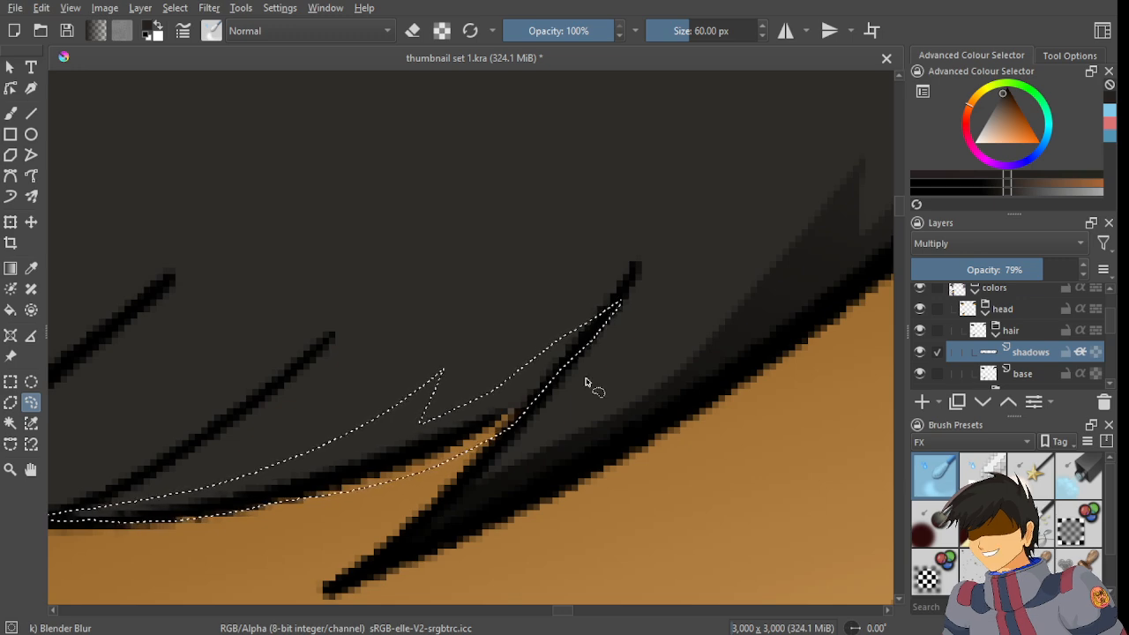
- Trim the selection's lower edge off the face so it follows the black outline up to the crossing hair line
scroll(585, 383, "down", 3)
scroll(574, 327, "up", 3)
mouse_move(530, 391)
left_mouse_down()
mouse_move(617, 338)
mouse_move(716, 302)
left_mouse_up()
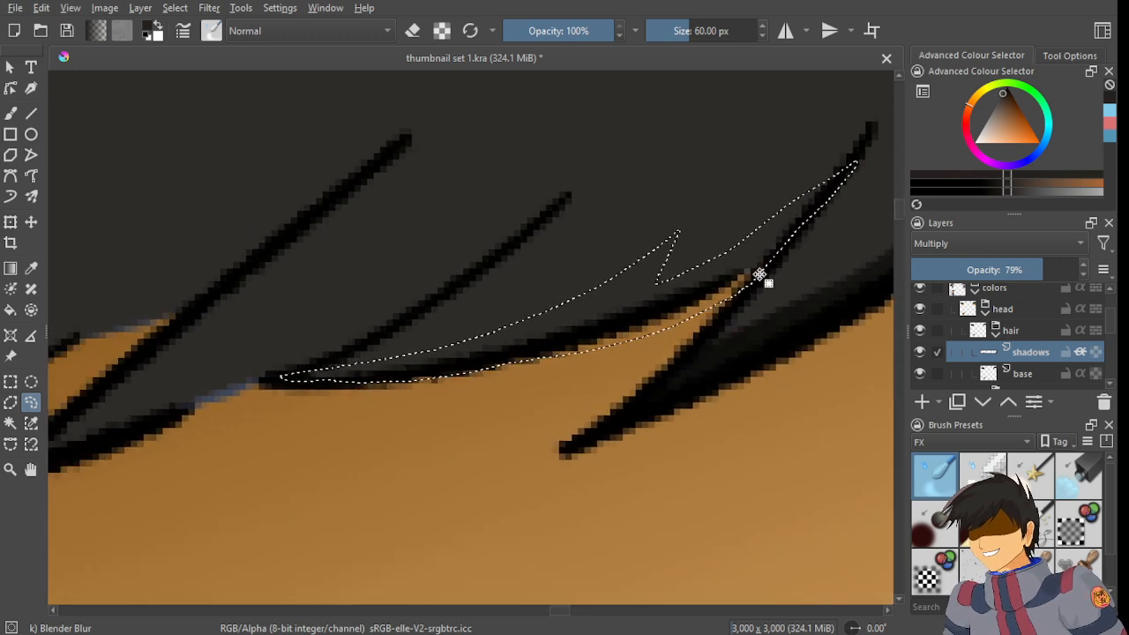
mouse_move(761, 270)
left_mouse_down()
mouse_move(597, 344)
mouse_move(378, 397)
mouse_move(624, 365)
mouse_move(768, 303)
mouse_move(745, 346)
left_mouse_up()
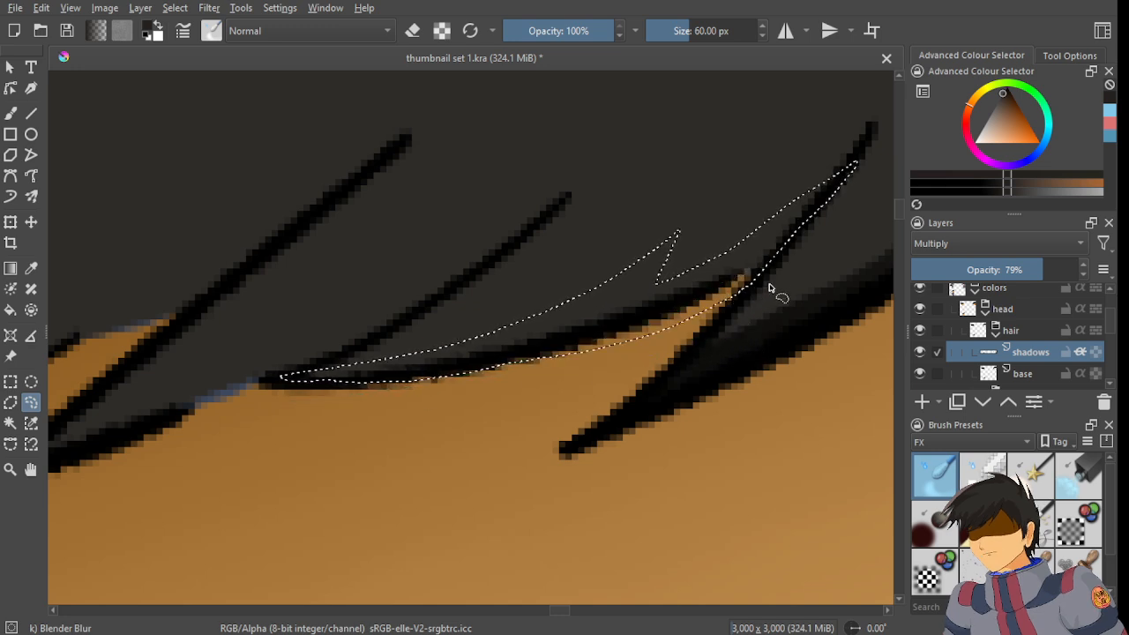
mouse_move(768, 264)
left_mouse_down()
mouse_move(472, 372)
mouse_move(654, 356)
mouse_move(798, 313)
left_mouse_up()
scroll(746, 274, "up", 1)
scroll(746, 274, "up", 2)
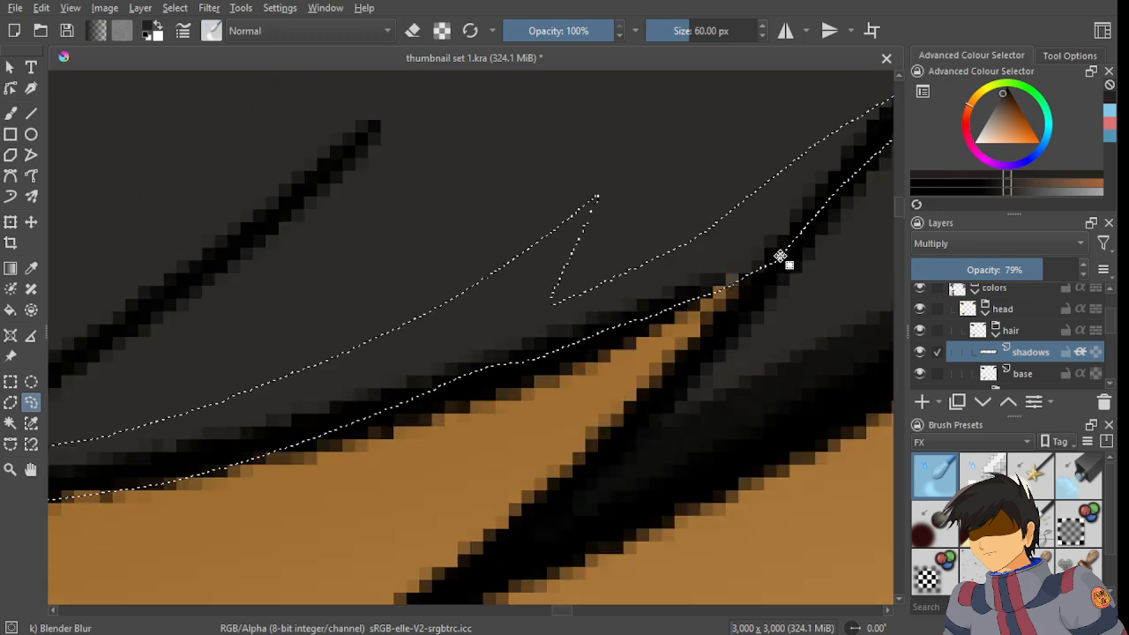
mouse_move(692, 302)
left_mouse_down()
mouse_move(749, 283)
mouse_move(806, 245)
mouse_move(645, 317)
mouse_move(785, 300)
mouse_move(796, 278)
mouse_move(742, 276)
mouse_move(685, 299)
mouse_move(635, 341)
mouse_move(812, 265)
left_mouse_up()
key("ctrl+z")
scroll(697, 327, "down", 6)
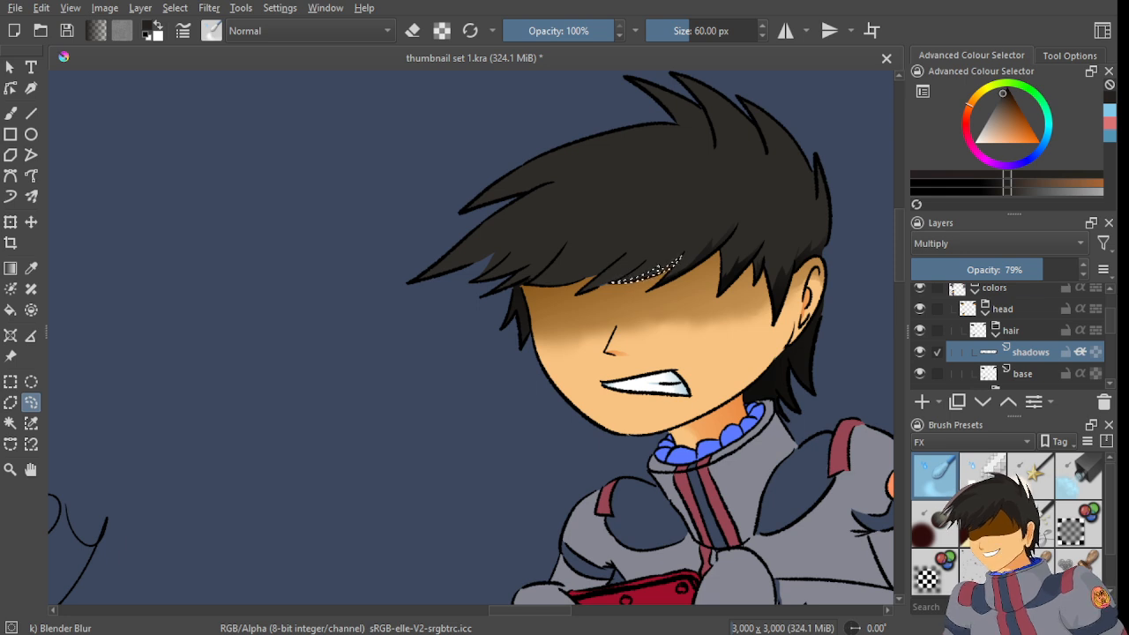
- Extend the selection over the short inner hair line and onto the neighbouring small spike, giving it pointed notches
scroll(588, 320, "up", 6)
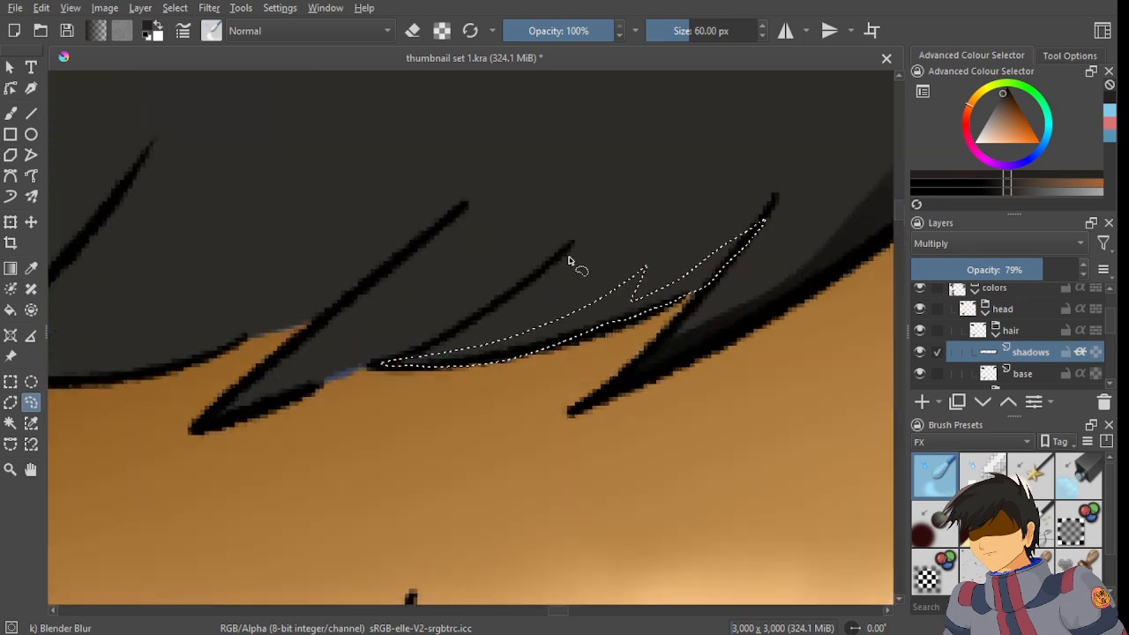
scroll(423, 376, "up", 5)
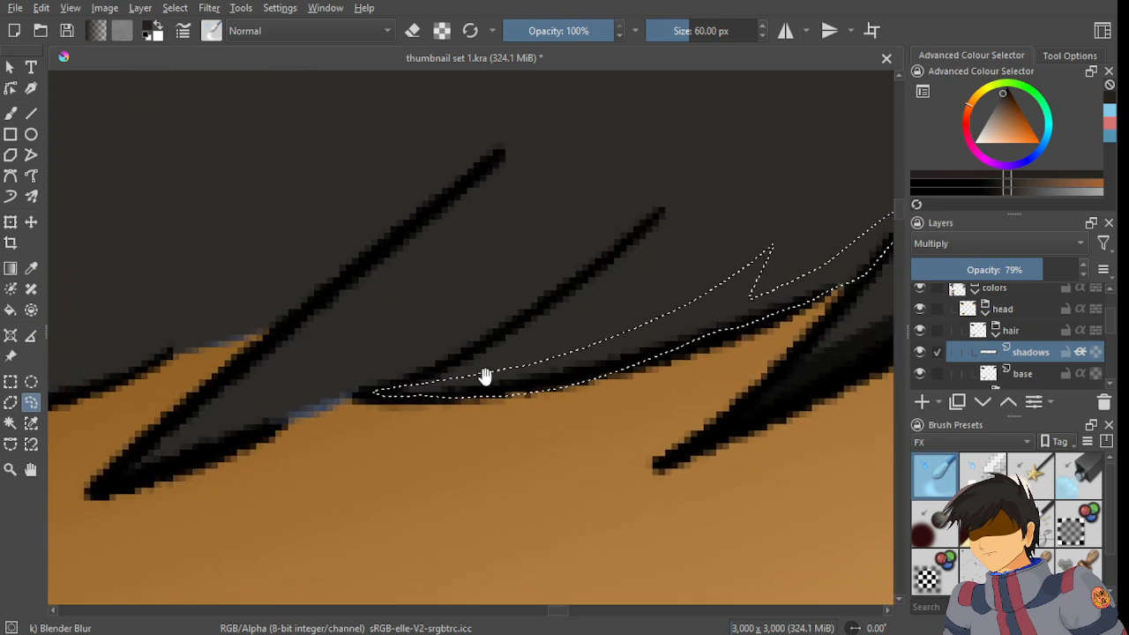
left_click_drag(423, 367, 528, 342)
scroll(515, 361, "down", 1)
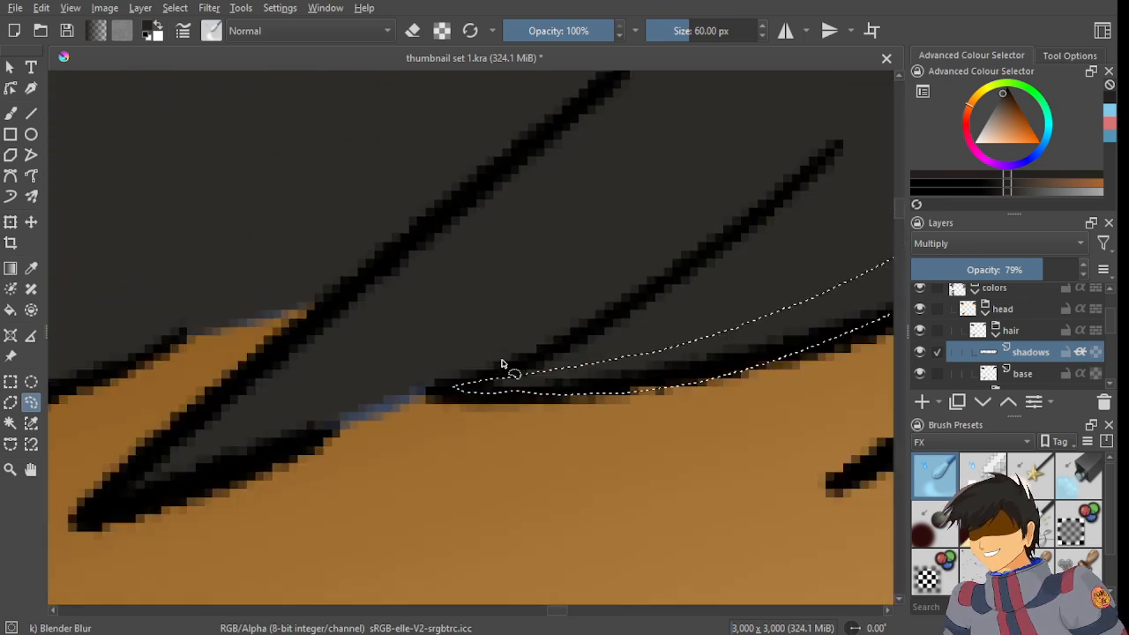
mouse_move(429, 398)
left_mouse_down()
mouse_move(473, 411)
mouse_move(536, 391)
mouse_move(642, 316)
left_mouse_up()
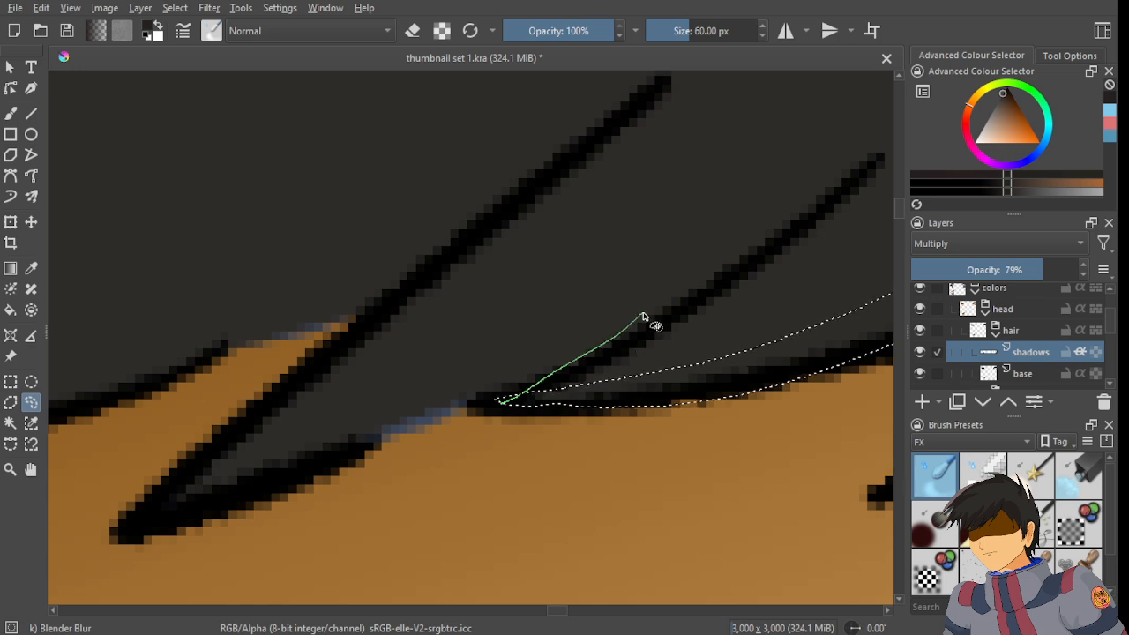
key("ctrl+z")
mouse_move(518, 403)
left_mouse_down()
mouse_move(657, 315)
mouse_move(405, 411)
mouse_move(451, 355)
mouse_move(405, 372)
mouse_move(141, 525)
mouse_move(521, 403)
left_mouse_up()
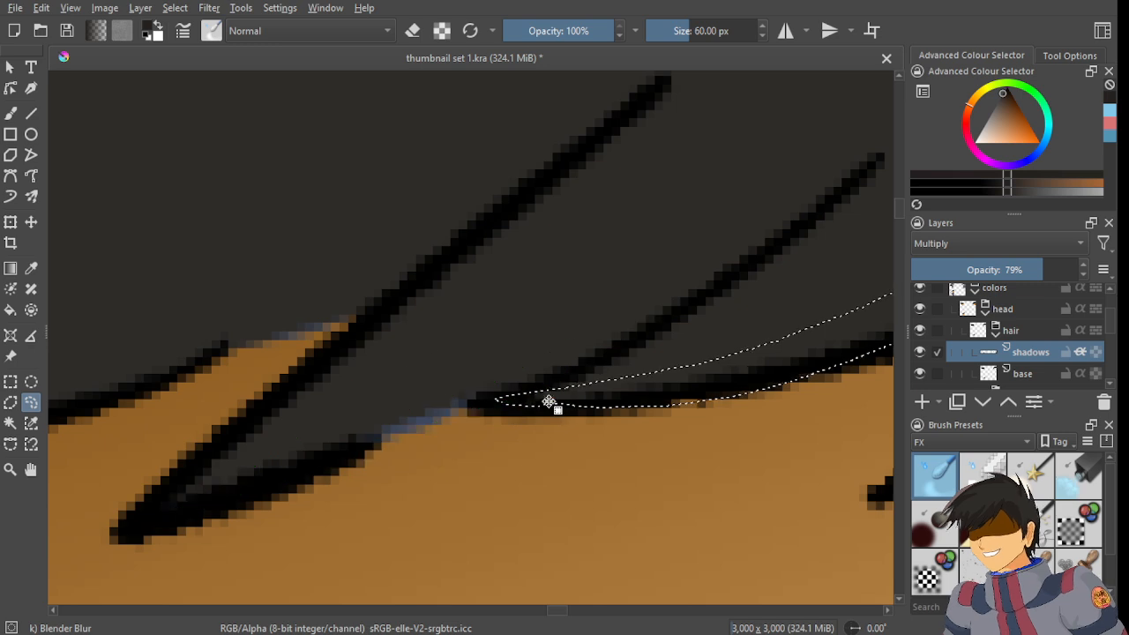
- Fill the extended fringe selection with a dark gradient and clear the selection around it
scroll(529, 410, "down", 3)
left_click(10, 272)
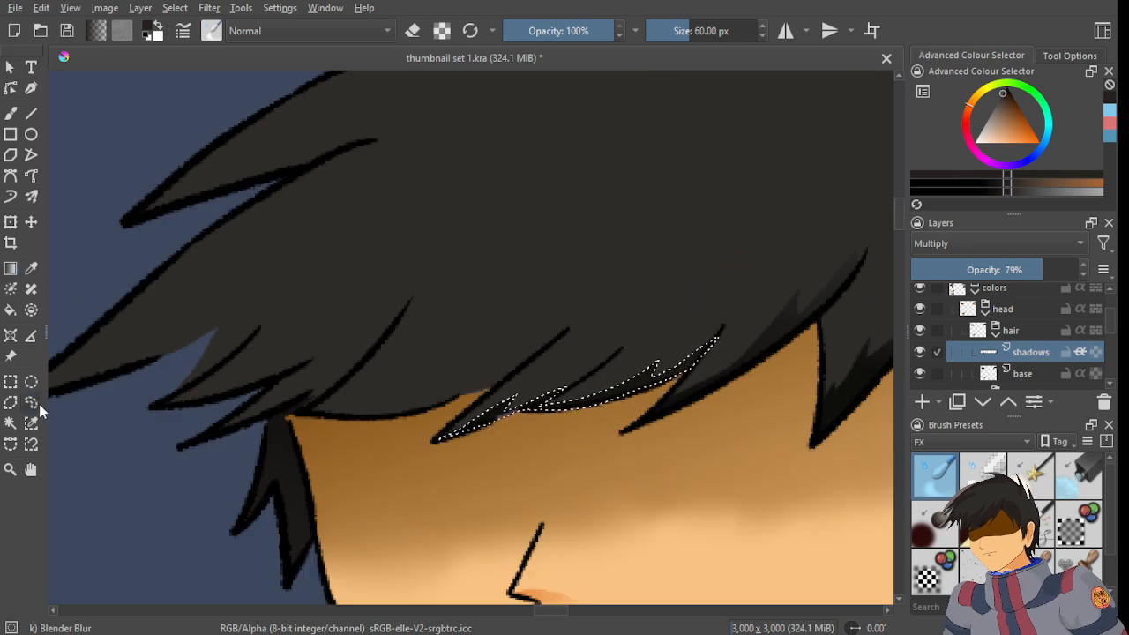
scroll(412, 323, "up", 6)
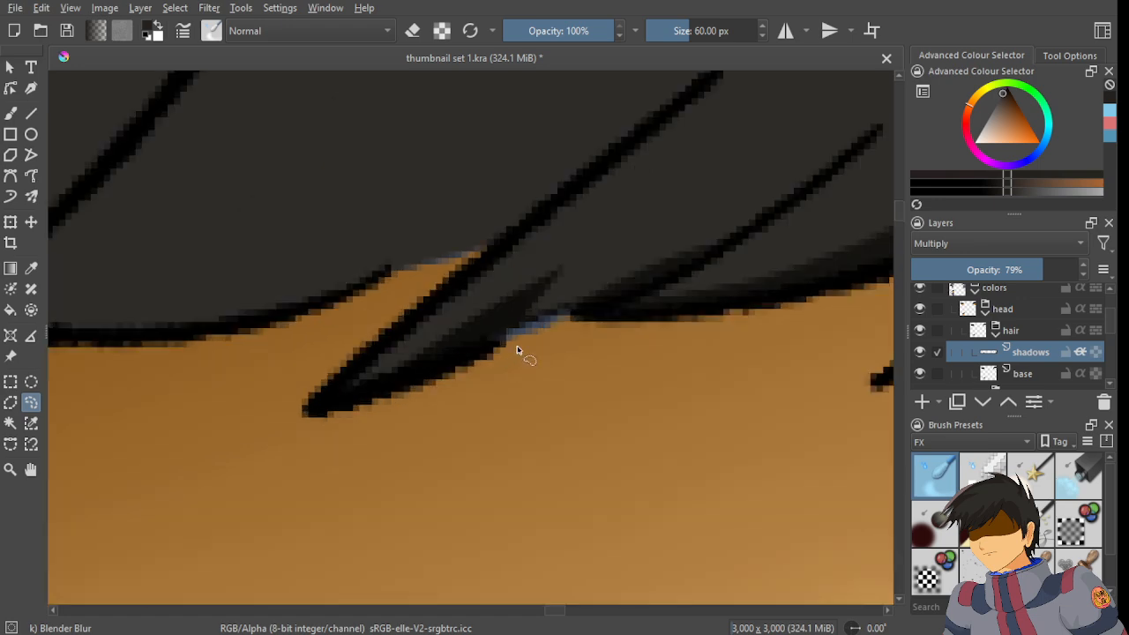
- Select a shadow area along the fringe's lower edge from the face's outer side to the next crossing hair line, with one pointed notch
scroll(529, 353, "down", 5)
scroll(536, 339, "up", 5)
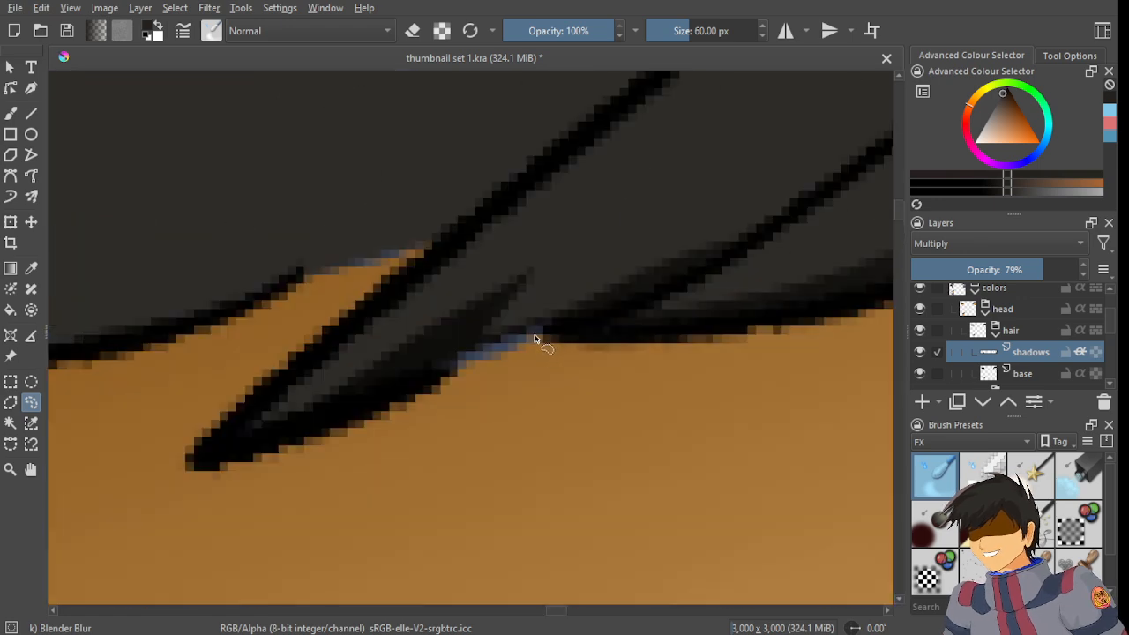
scroll(510, 491, "down", 5)
left_click_drag(424, 500, 561, 322)
scroll(705, 287, "up", 5)
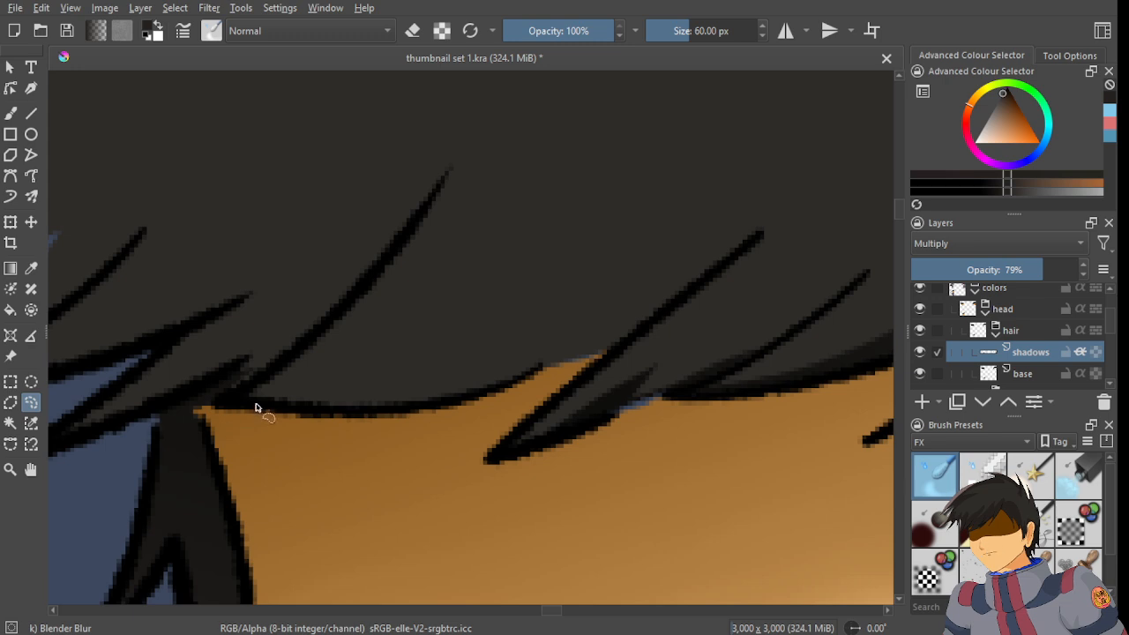
mouse_move(234, 403)
left_mouse_down()
mouse_move(330, 381)
mouse_move(510, 315)
mouse_move(485, 338)
mouse_move(727, 254)
mouse_move(681, 304)
mouse_move(612, 347)
left_mouse_up()
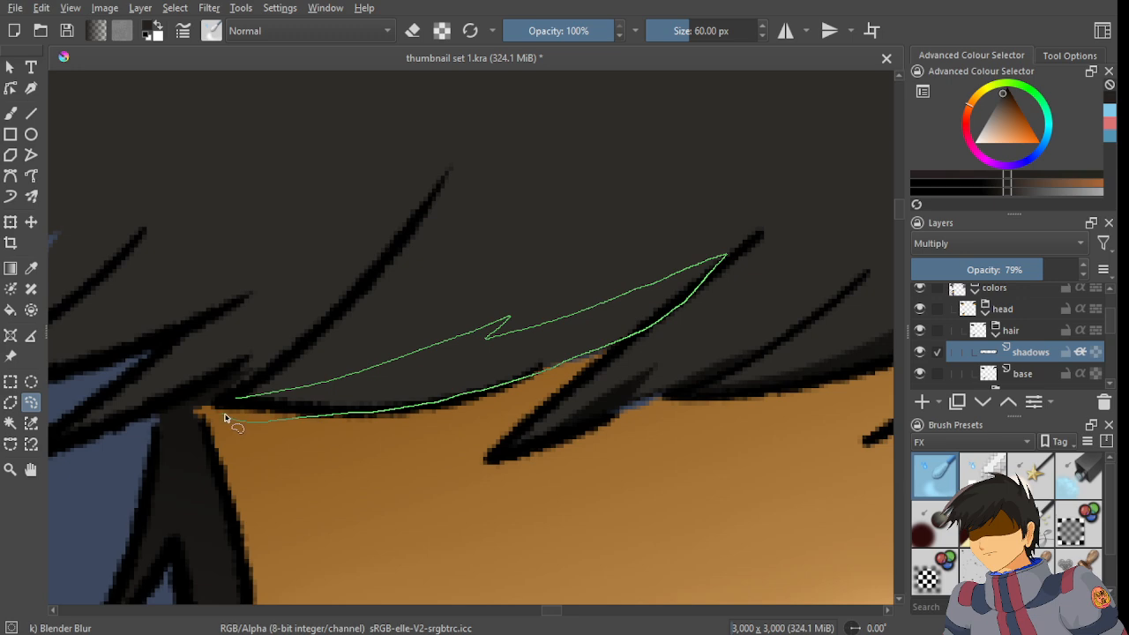
left_click_drag(225, 419, 222, 414)
- Refit the selection's lower edge to the black fringe outline and across the small gap up to the crossing hair line
scroll(244, 417, "up", 1)
mouse_move(406, 414)
left_mouse_down()
mouse_move(238, 398)
mouse_move(314, 453)
mouse_move(308, 442)
left_mouse_up()
left_click_drag(700, 345, 421, 414)
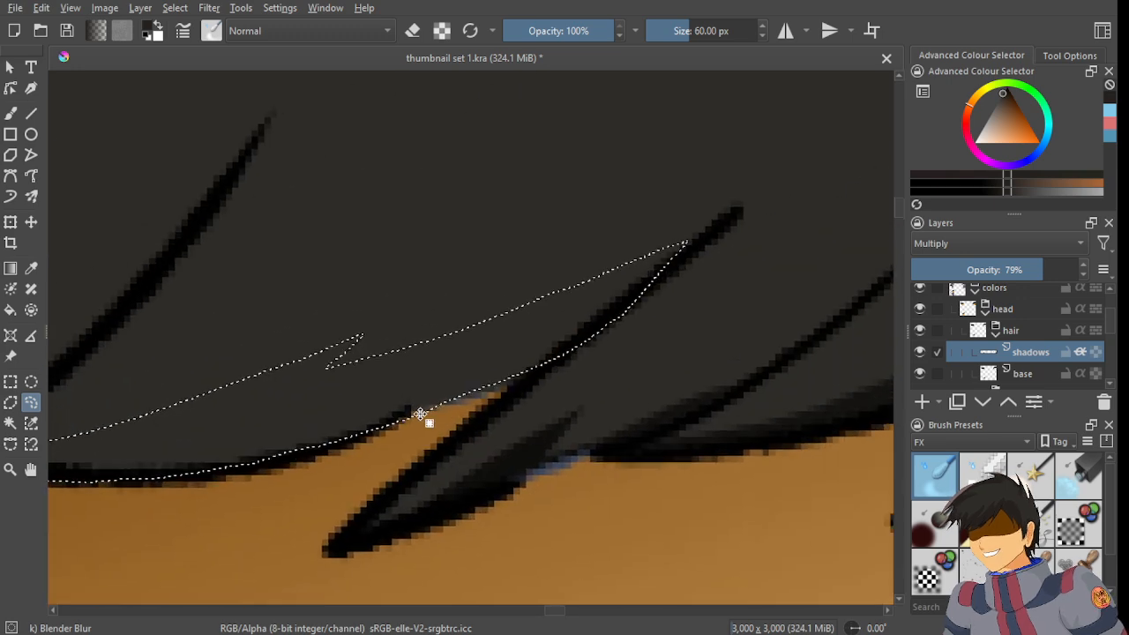
scroll(421, 414, "up", 1)
mouse_move(504, 399)
left_mouse_down()
mouse_move(572, 367)
mouse_move(630, 323)
left_mouse_up()
scroll(527, 369, "down", 2)
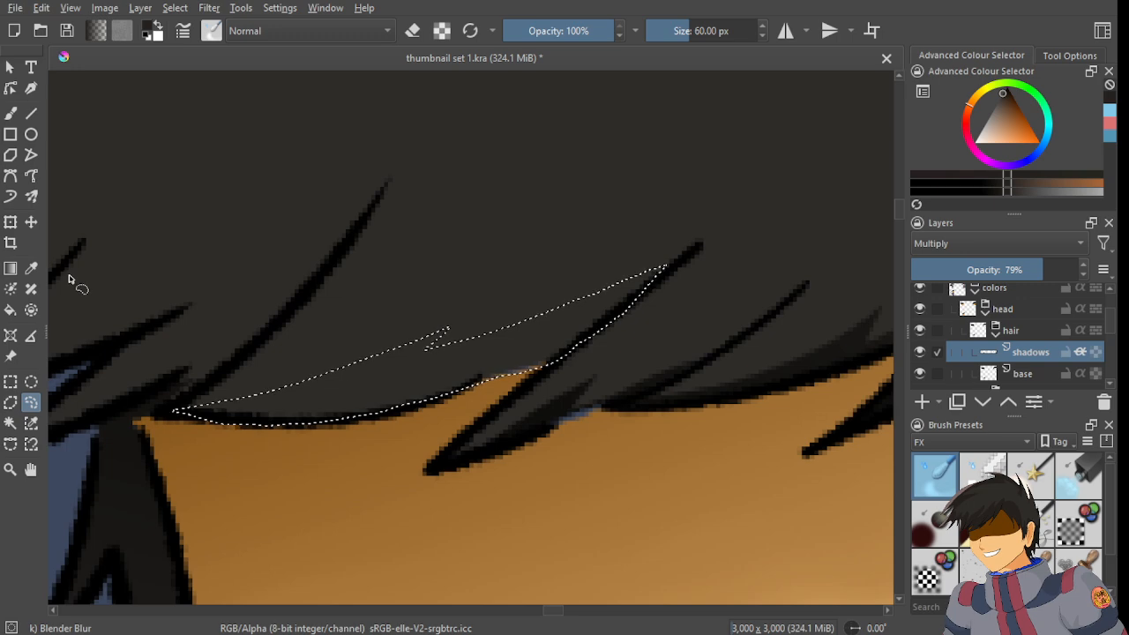
- Add two more pointed notches to the selection's upper edge and switch to the Gradient tool
scroll(65, 235, "up", 1)
left_click_drag(506, 351, 407, 224)
left_click_drag(634, 248, 529, 297)
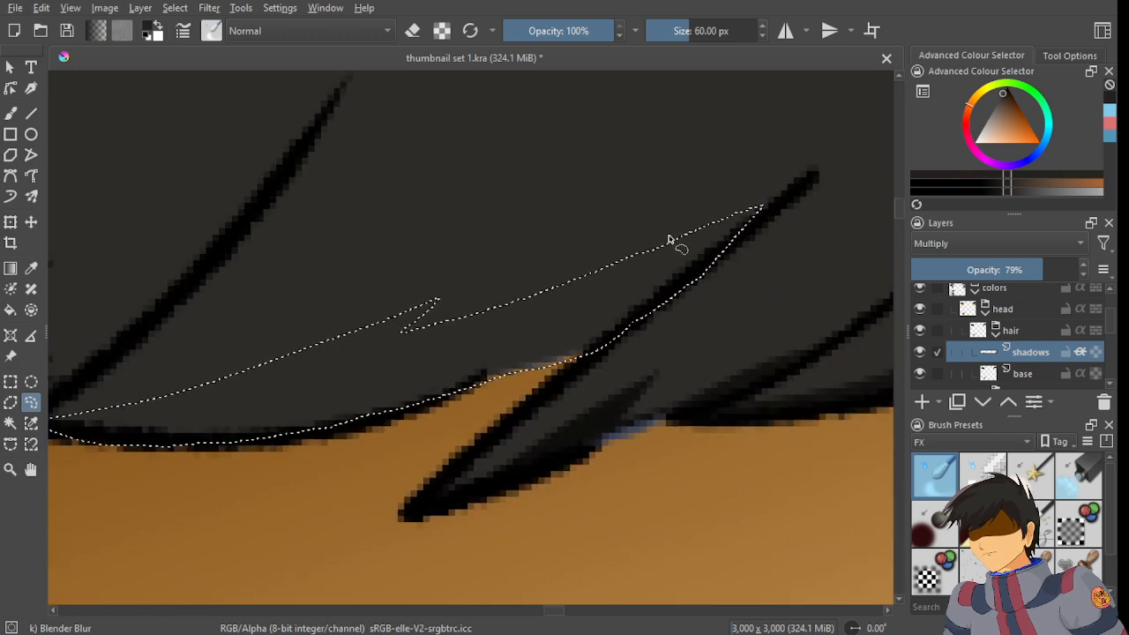
mouse_move(660, 239)
left_mouse_down()
mouse_move(546, 319)
mouse_move(609, 231)
left_mouse_up()
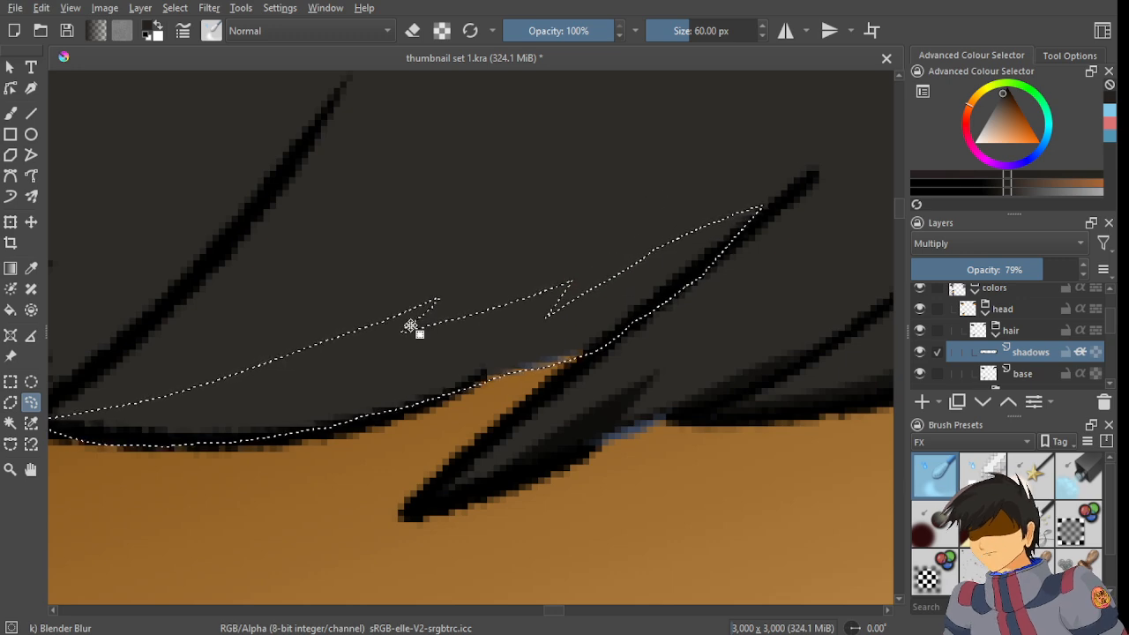
left_click_drag(416, 323, 569, 227)
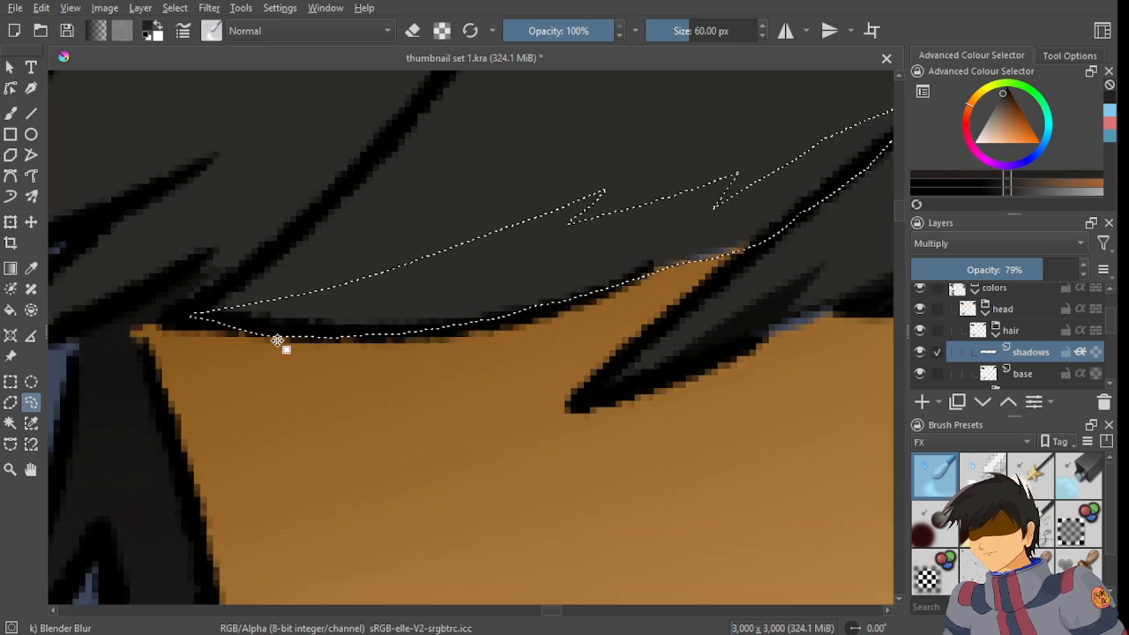
mouse_move(285, 312)
left_mouse_down()
mouse_move(479, 209)
mouse_move(430, 288)
left_mouse_up()
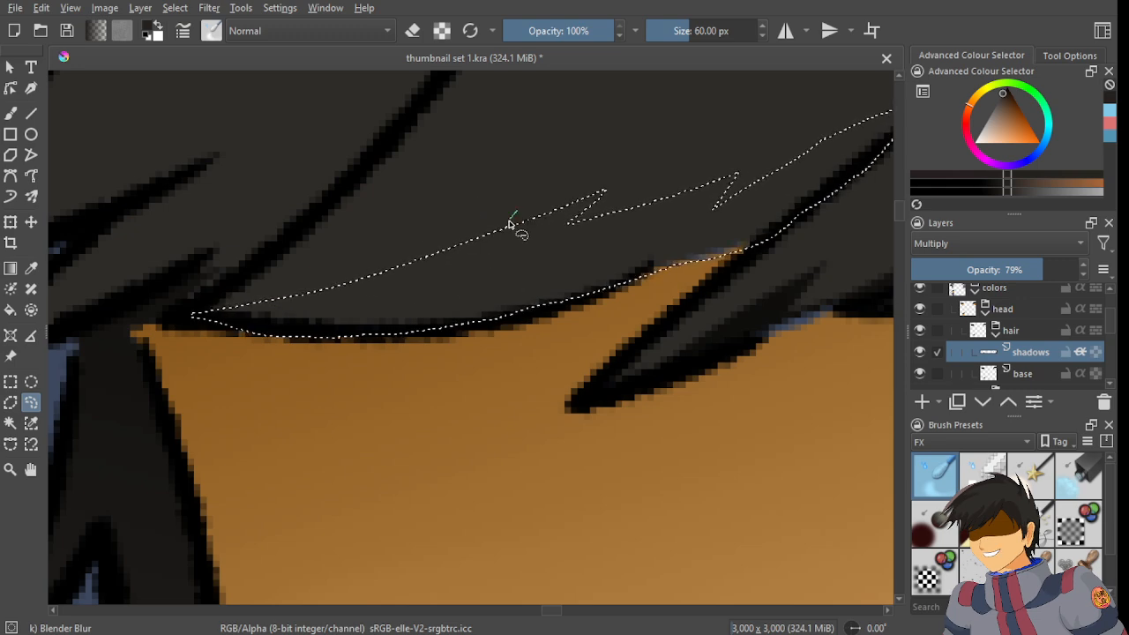
left_click_drag(516, 212, 430, 265)
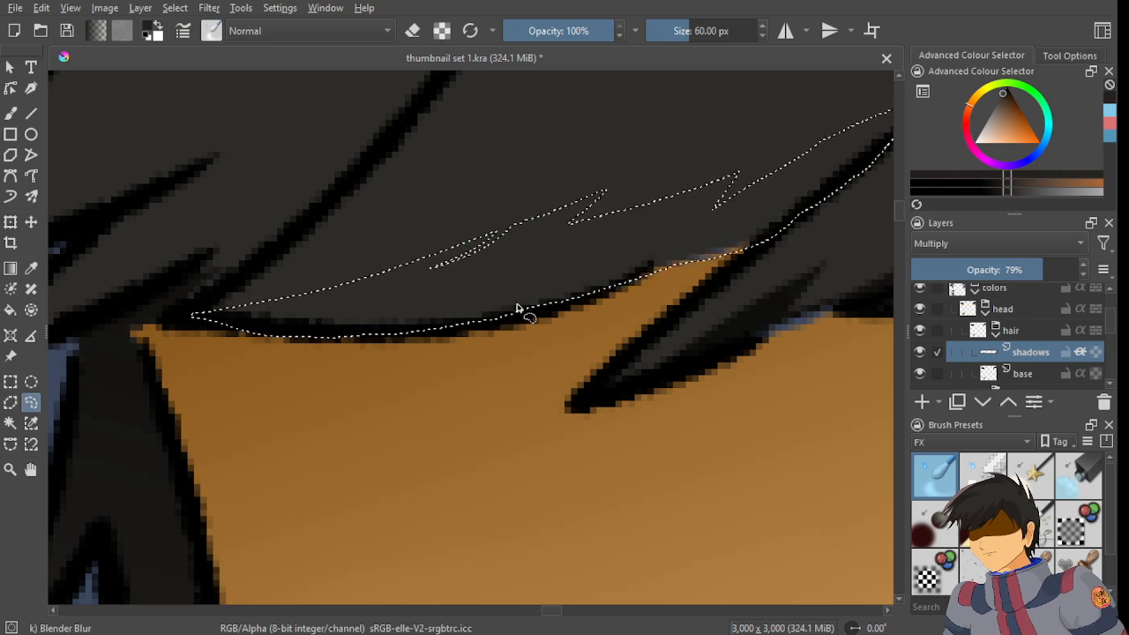
scroll(441, 322, "down", 3)
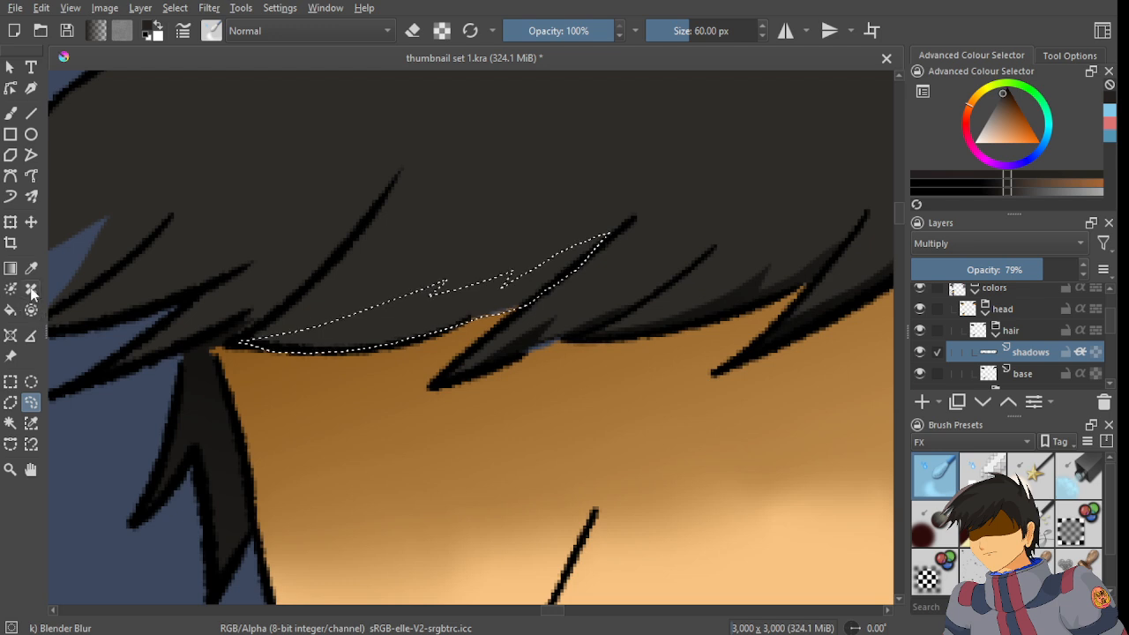
left_click(11, 268)
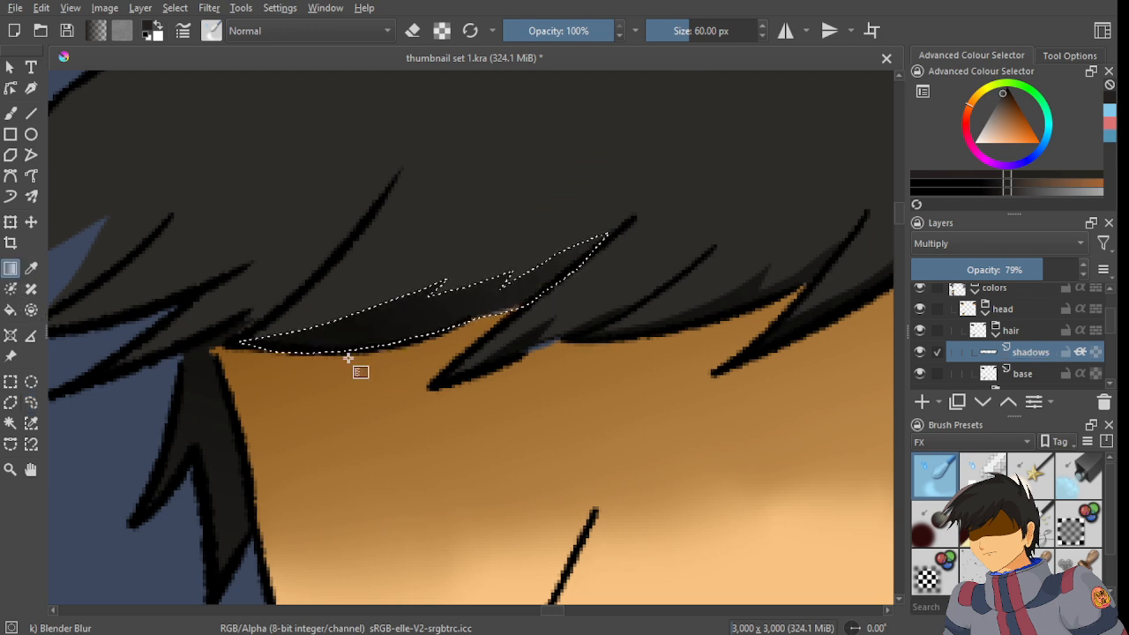
left_click_drag(411, 331, 677, 80)
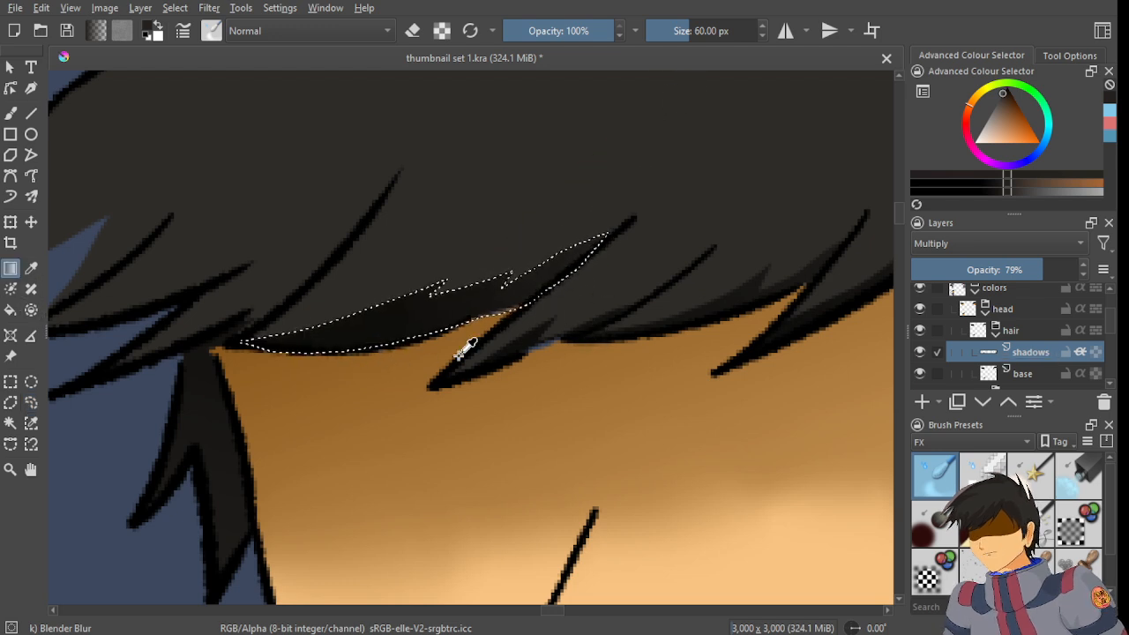
key("ctrl+z")
left_click_drag(451, 331, 654, 171)
key("ctrl+z")
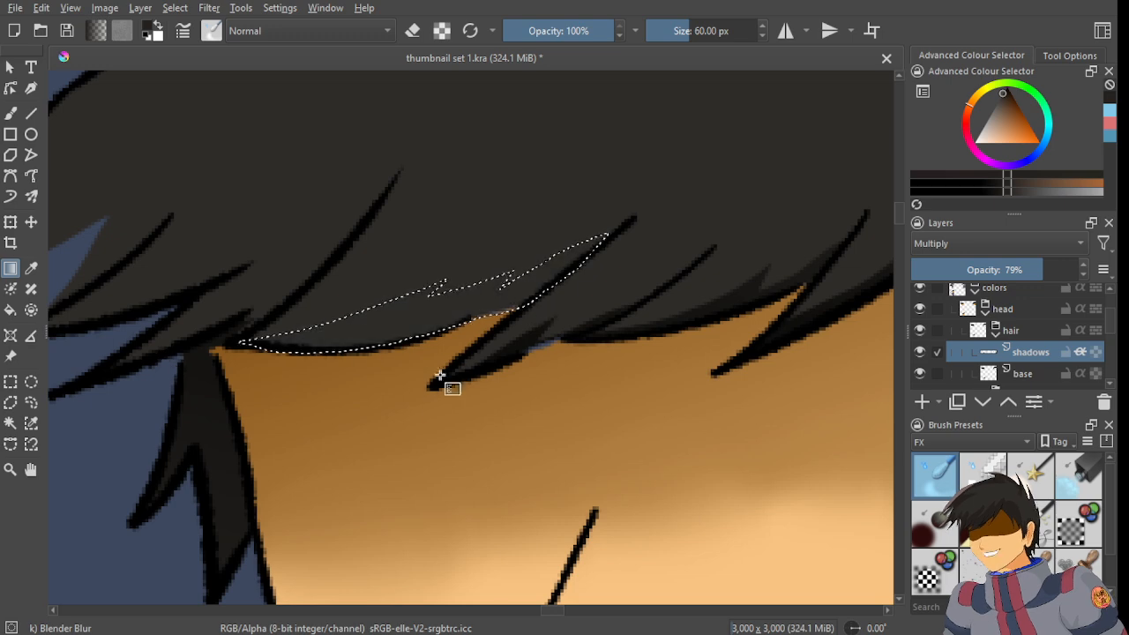
- Fill the notched fringe selection with a dark gradient running up from the face into the hair, and clear the selection
left_click_drag(468, 353, 707, 113)
left_click(31, 402)
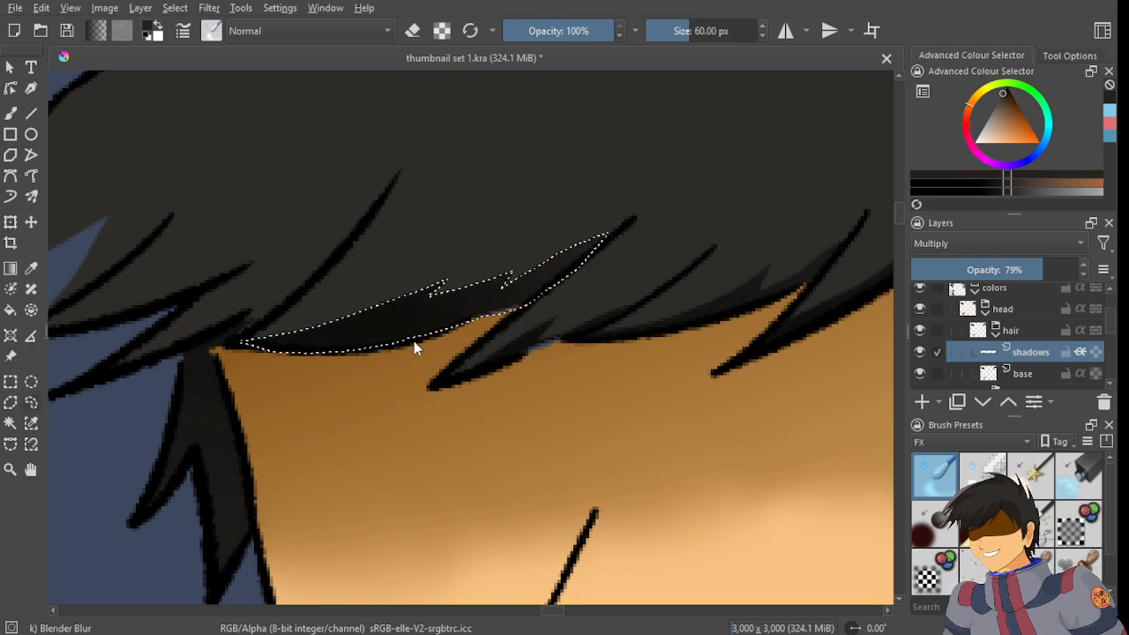
left_click(420, 323)
- Save the document with the new fringe shadow
scroll(409, 320, "down", 7)
left_click_drag(607, 335, 270, 433)
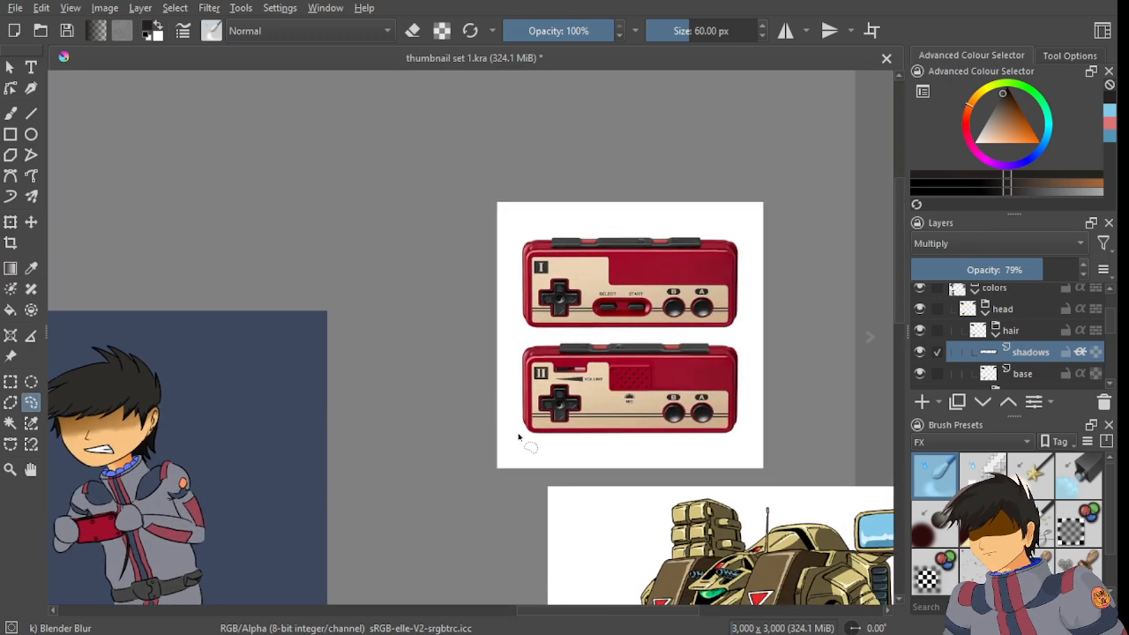
left_click_drag(305, 488, 429, 366)
scroll(366, 313, "up", 2)
key("ctrl+s")
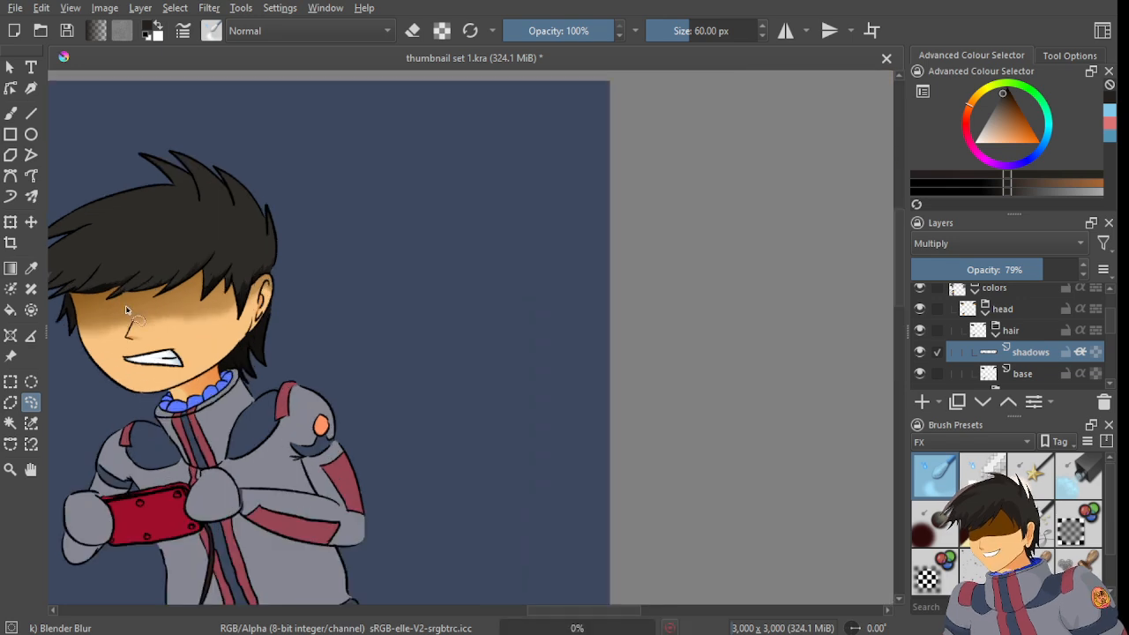
- Examine the controller-holding figure's fringe shading up close and compare it with the other characters on the canvas
scroll(145, 305, "up", 2)
left_click_drag(175, 319, 497, 342)
scroll(330, 292, "up", 3)
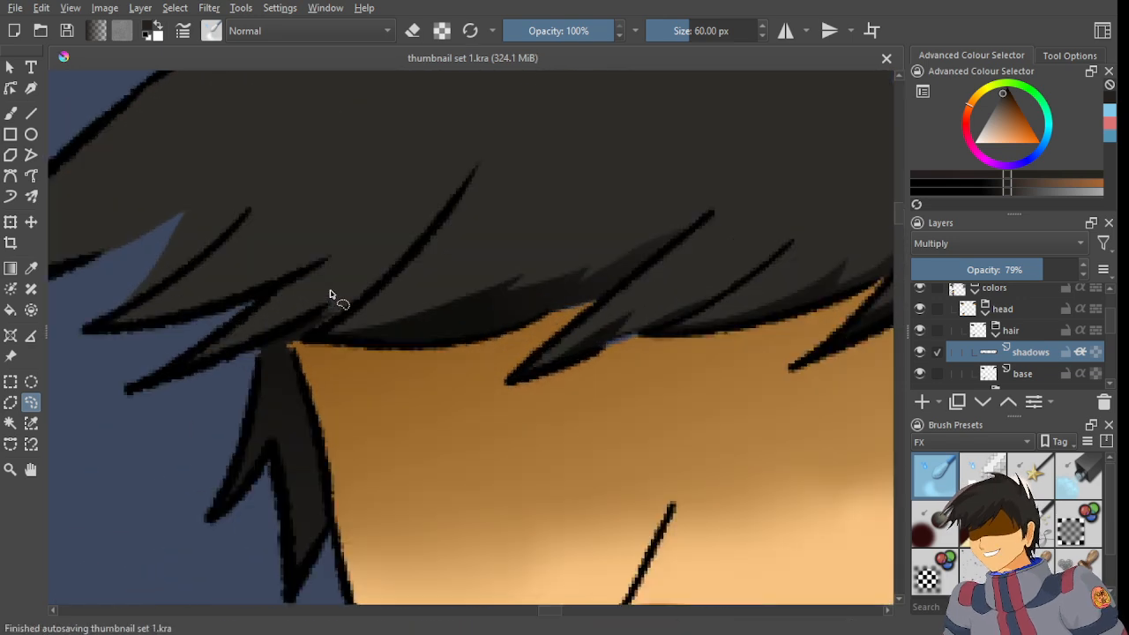
scroll(331, 291, "down", 4)
left_click_drag(302, 338, 464, 325)
scroll(476, 324, "down", 5)
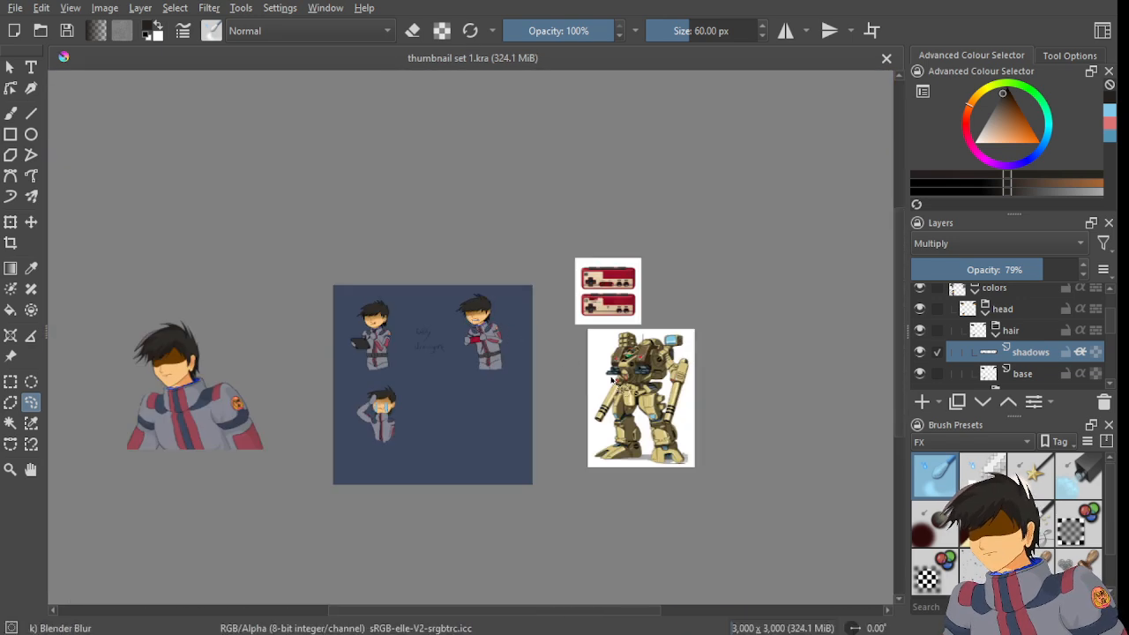
scroll(341, 329, "up", 1)
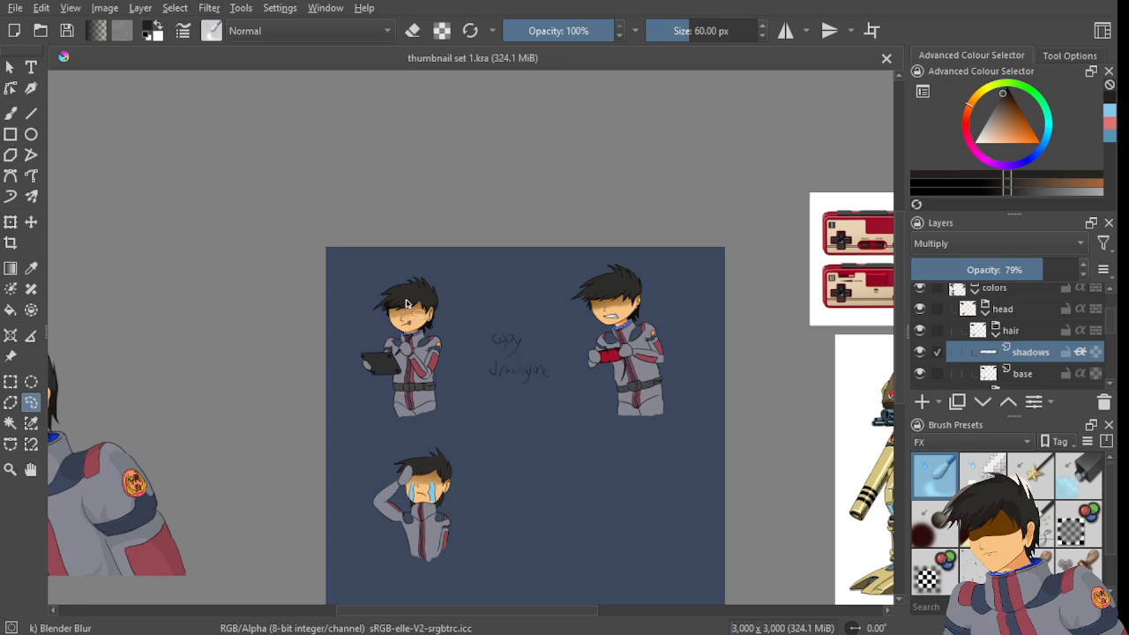
scroll(609, 293, "up", 6)
scroll(499, 328, "up", 1)
scroll(501, 331, "down", 3)
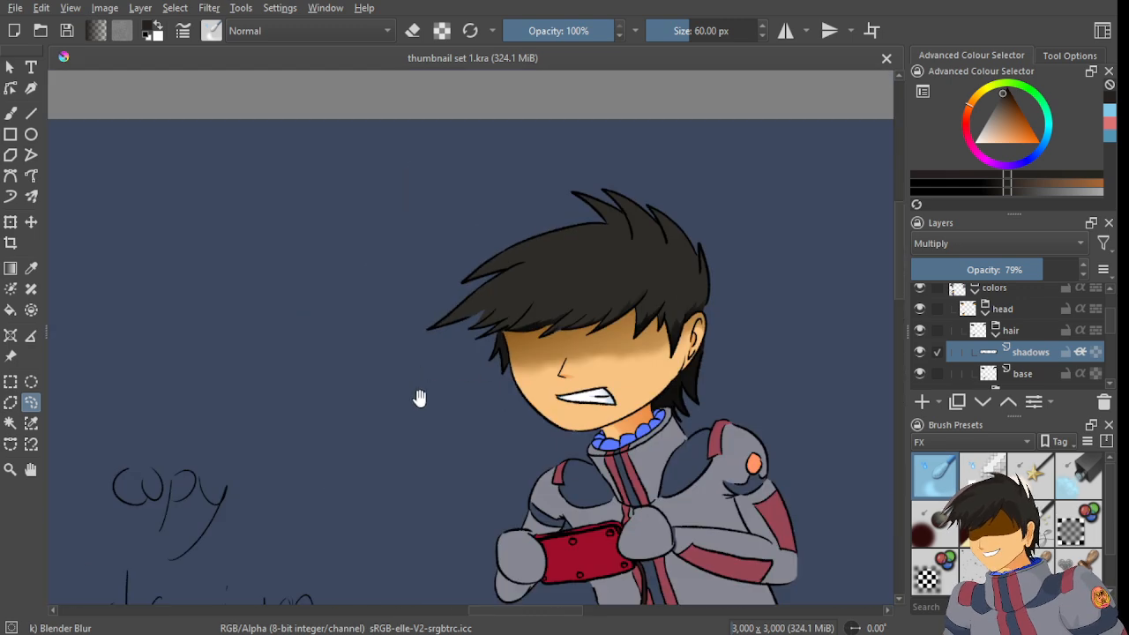
left_click_drag(420, 399, 717, 350)
left_click_drag(230, 366, 496, 335)
left_click_drag(687, 310, 88, 353)
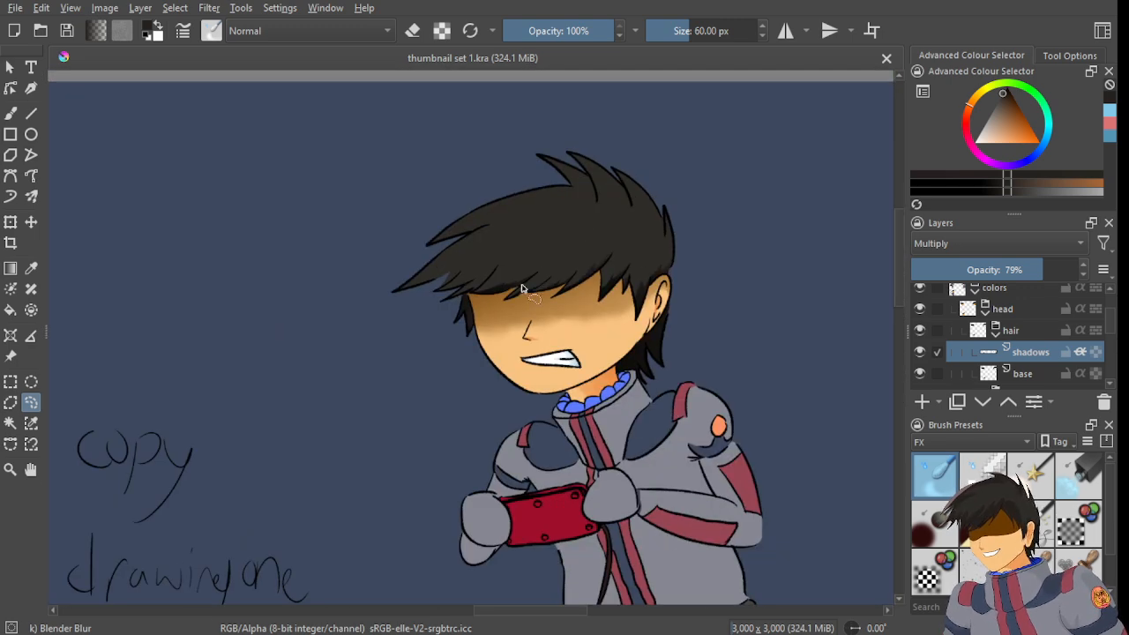
scroll(521, 288, "up", 6)
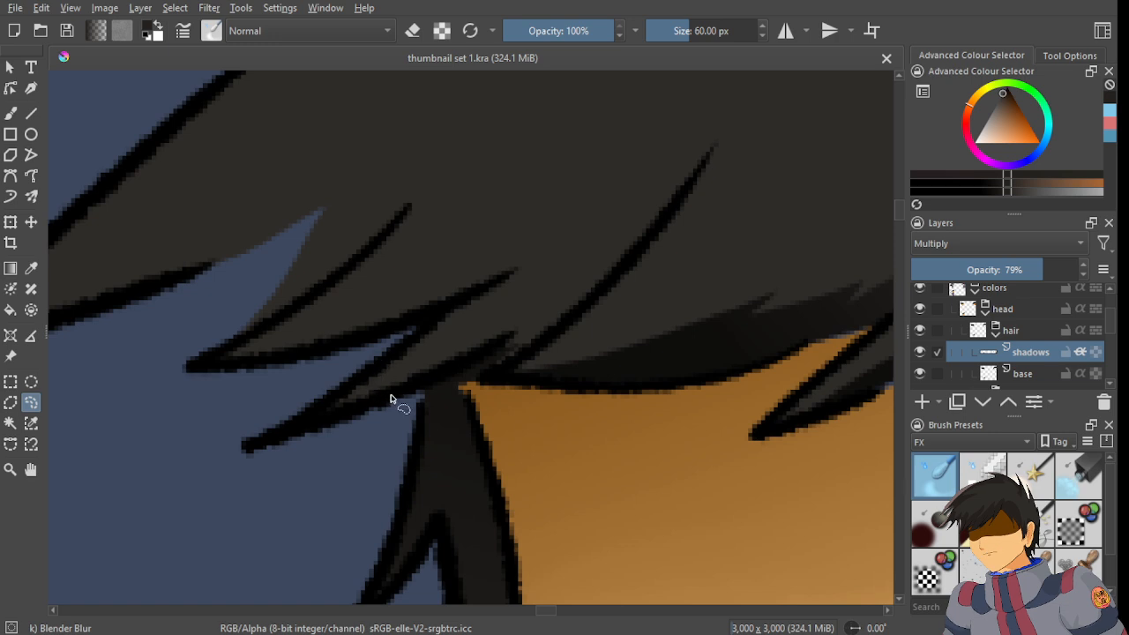
scroll(390, 399, "up", 2)
mouse_move(581, 248)
left_mouse_down()
mouse_move(570, 284)
mouse_move(656, 252)
mouse_move(607, 325)
left_mouse_up()
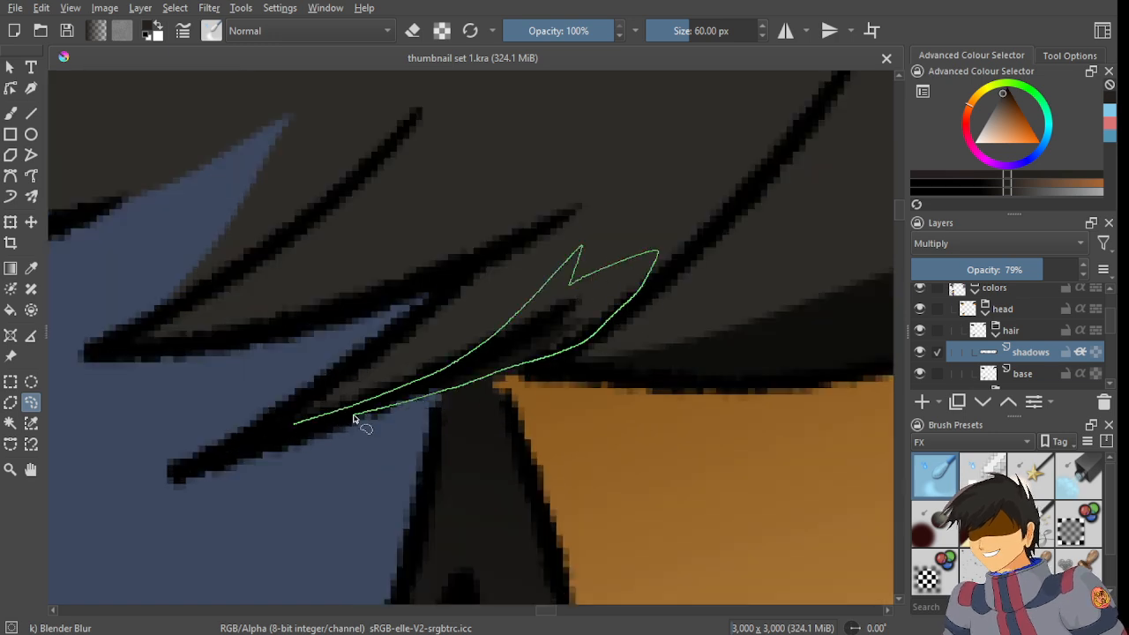
left_click_drag(353, 418, 351, 420)
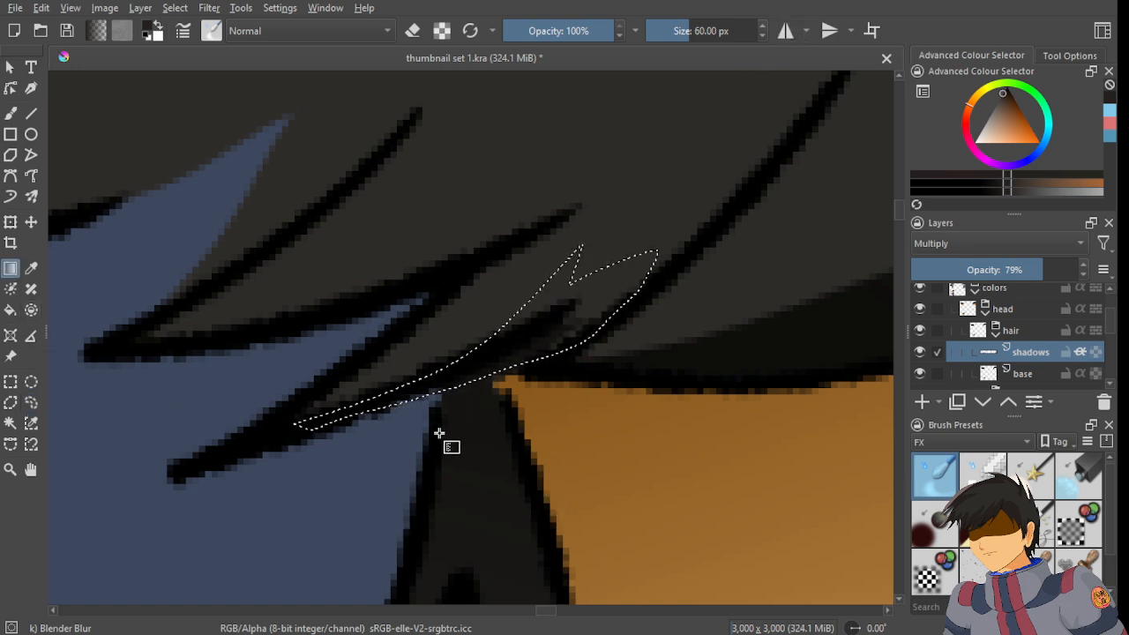
key("ctrl+z")
- Select a notched shadow from the small spike beside the face up to the long hair line, and fill it with a dark gradient
left_click(31, 402)
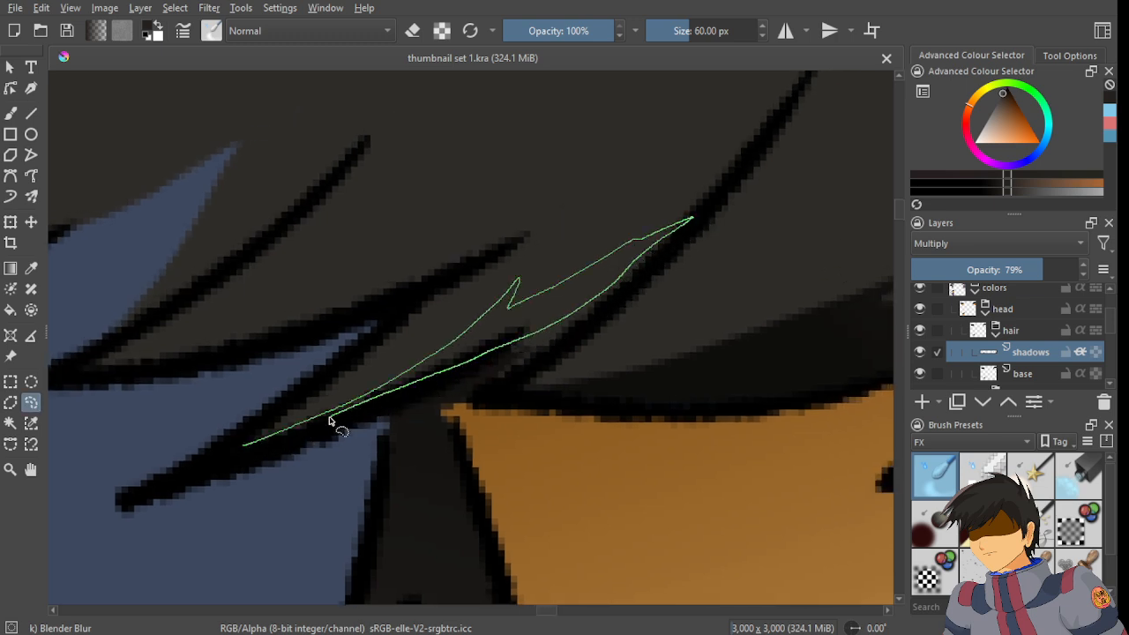
left_click_drag(331, 421, 265, 436)
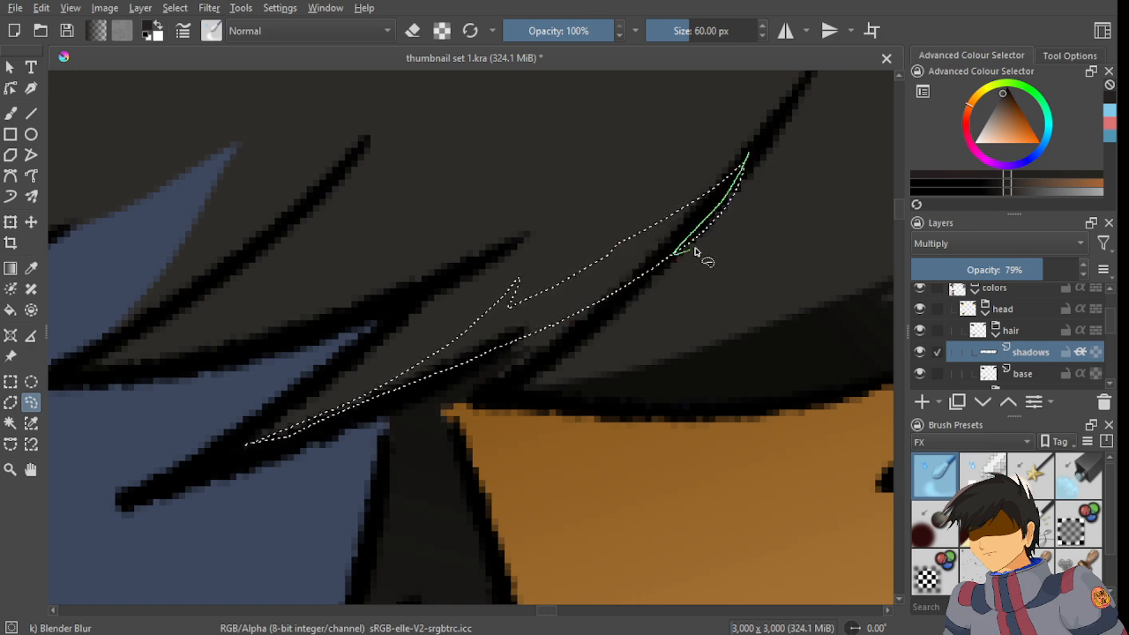
left_click(11, 269)
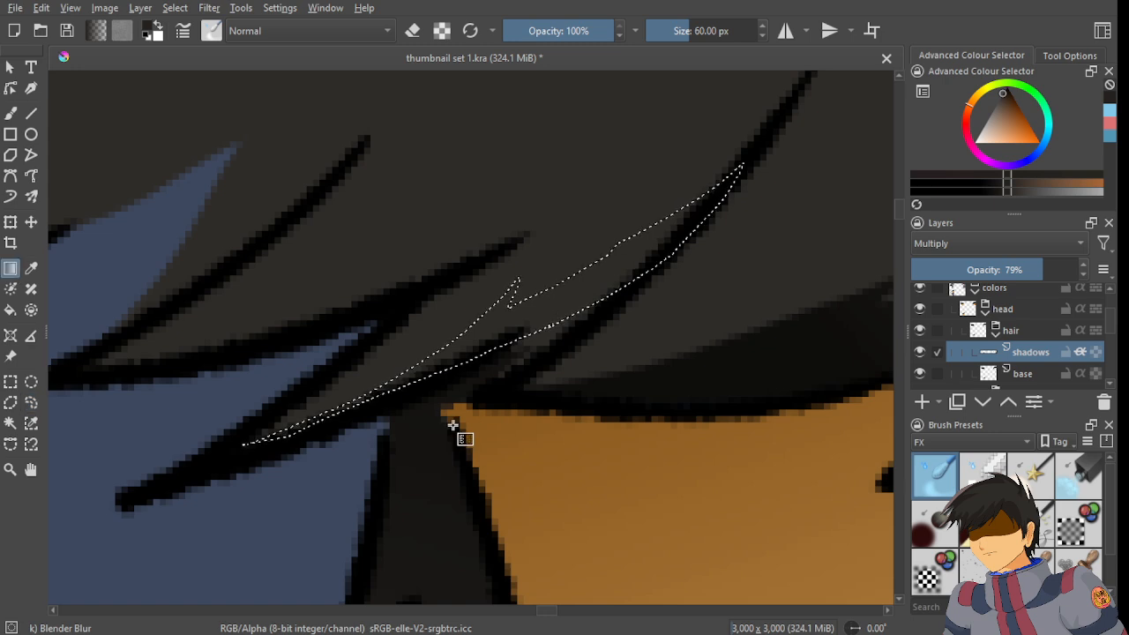
left_click_drag(454, 422, 806, 119)
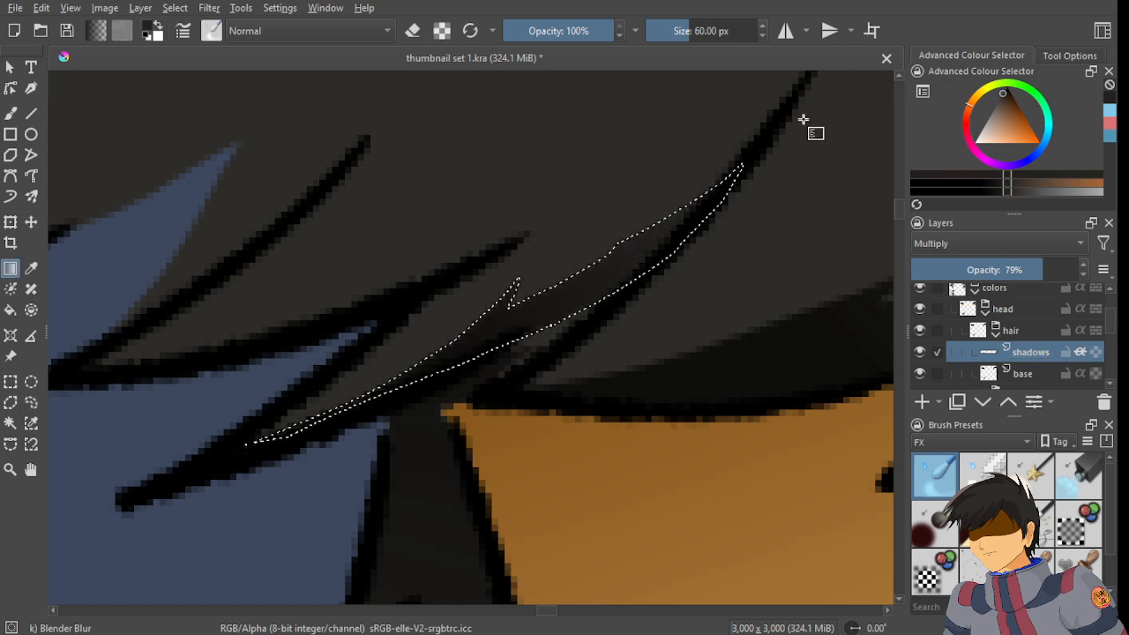
left_click(34, 407)
left_click(377, 228)
- Select a large notched shadow area on the next outer fringe spike, running from its tip up into the hair
scroll(376, 234, "down", 2)
left_click_drag(373, 249, 441, 336)
scroll(441, 335, "up", 2)
scroll(298, 329, "up", 1)
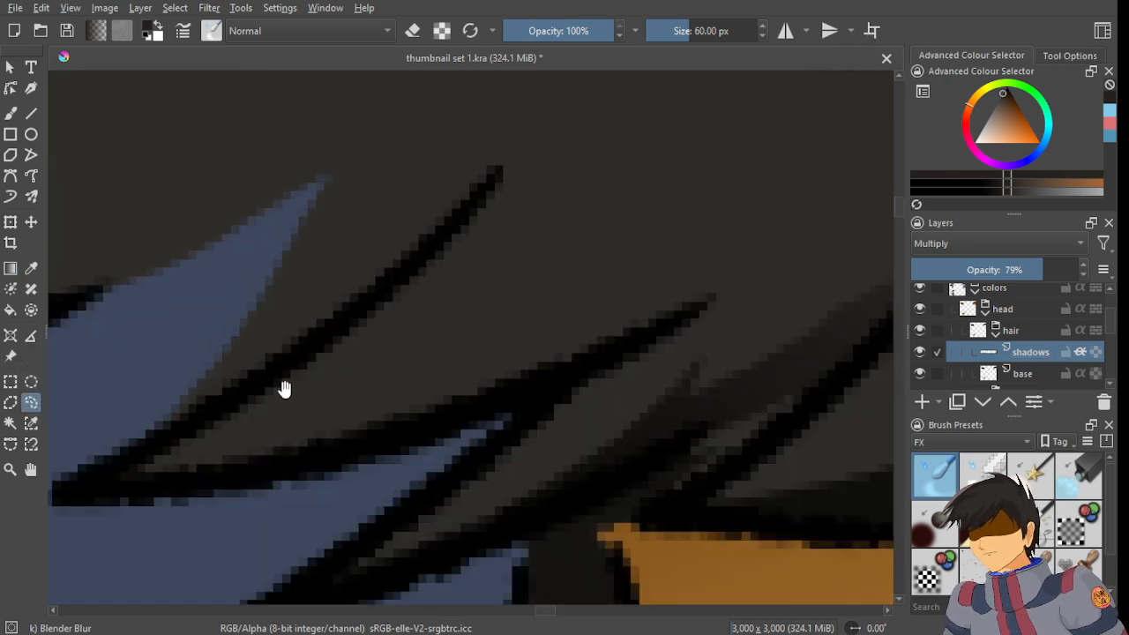
mouse_move(155, 468)
left_mouse_down()
mouse_move(552, 210)
mouse_move(625, 177)
left_mouse_up()
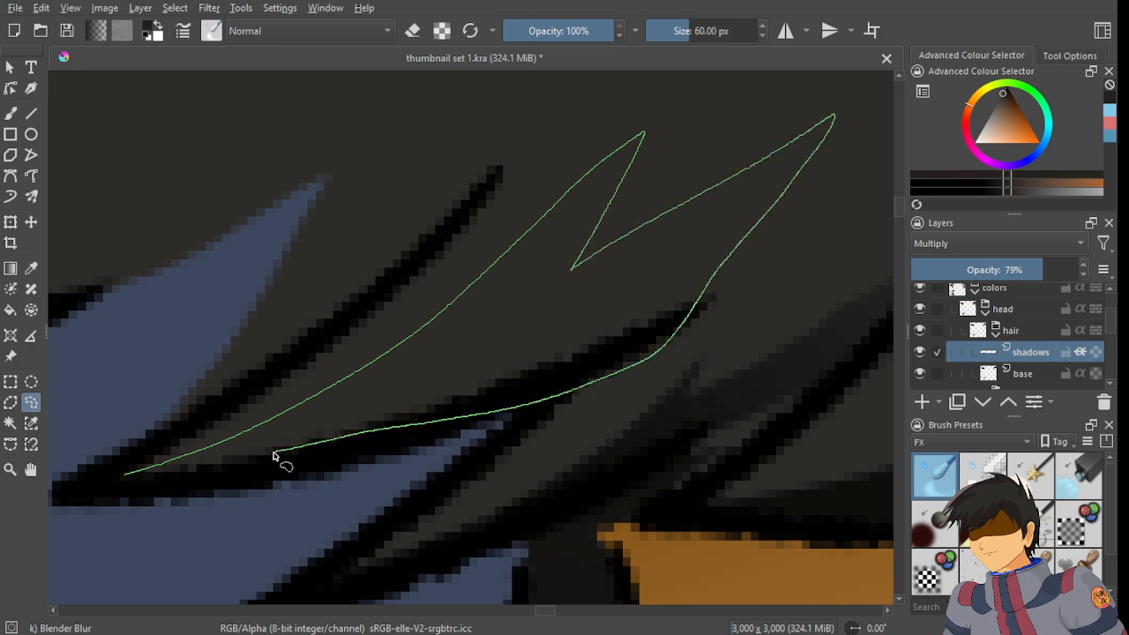
left_click_drag(139, 482, 138, 480)
- Refine the shadow selection's lower edge, trimming the overlap onto the neighbouring spike and following the dark outline down to the tip
left_click_drag(201, 441, 280, 358)
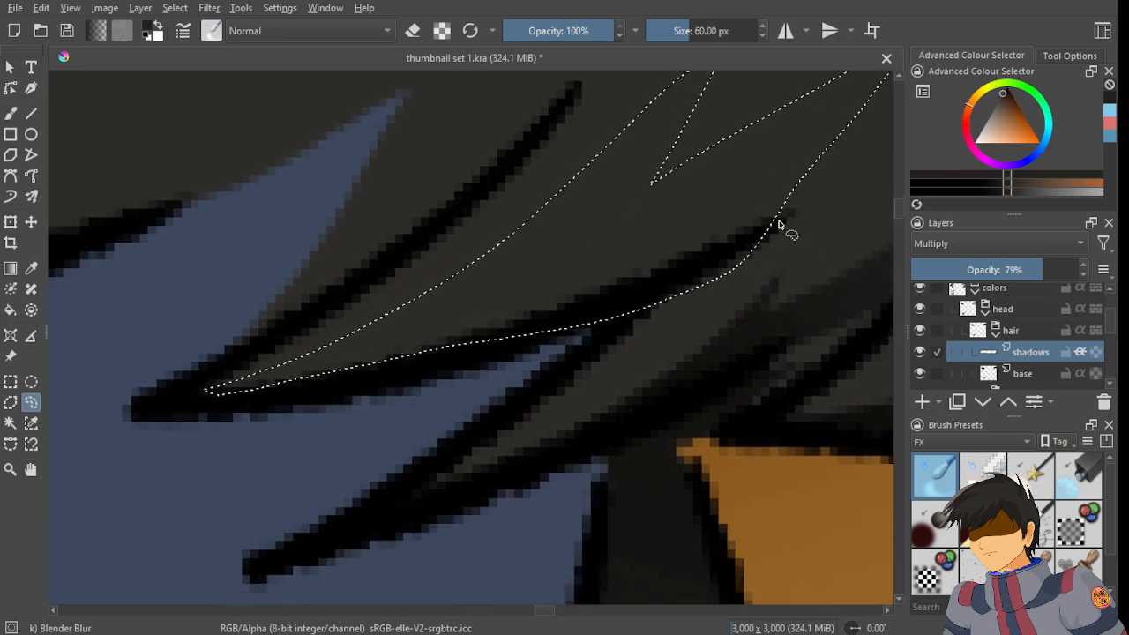
mouse_move(780, 221)
left_mouse_down()
mouse_move(638, 290)
mouse_move(857, 209)
mouse_move(778, 231)
left_mouse_up()
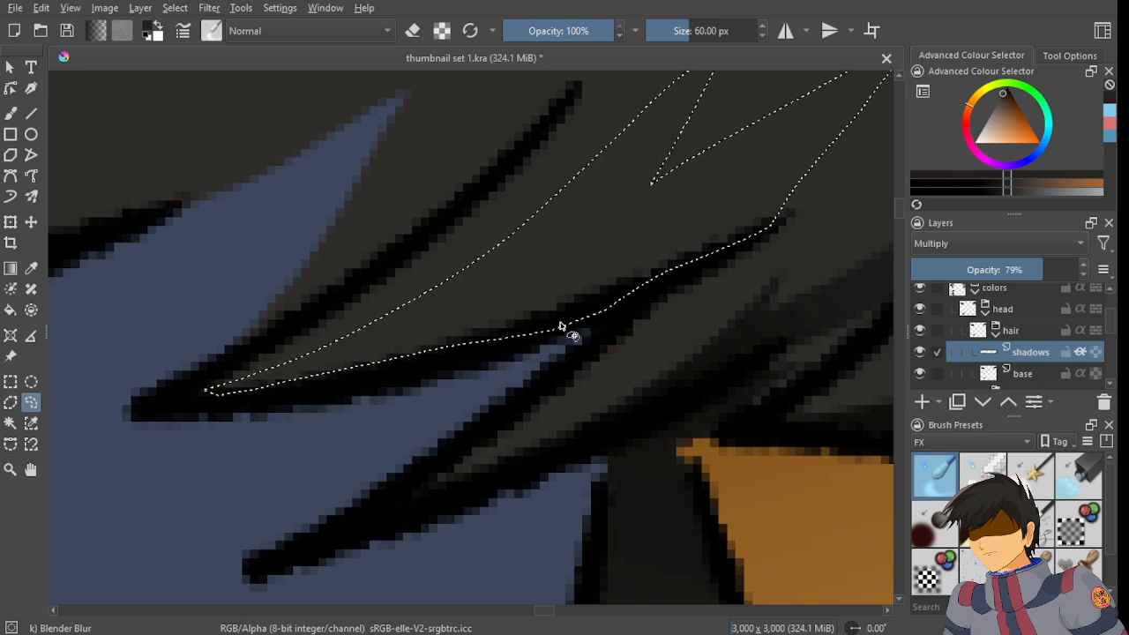
mouse_move(562, 325)
left_mouse_down()
mouse_move(424, 373)
mouse_move(208, 399)
mouse_move(567, 281)
mouse_move(565, 309)
left_mouse_up()
scroll(542, 333, "down", 4)
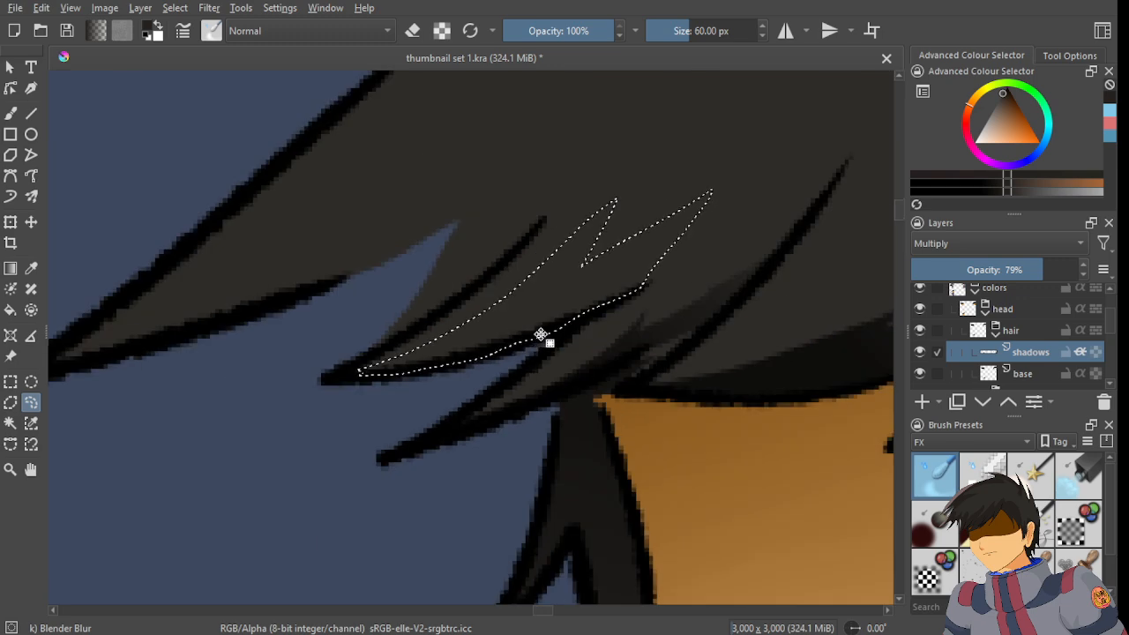
scroll(562, 298, "up", 5)
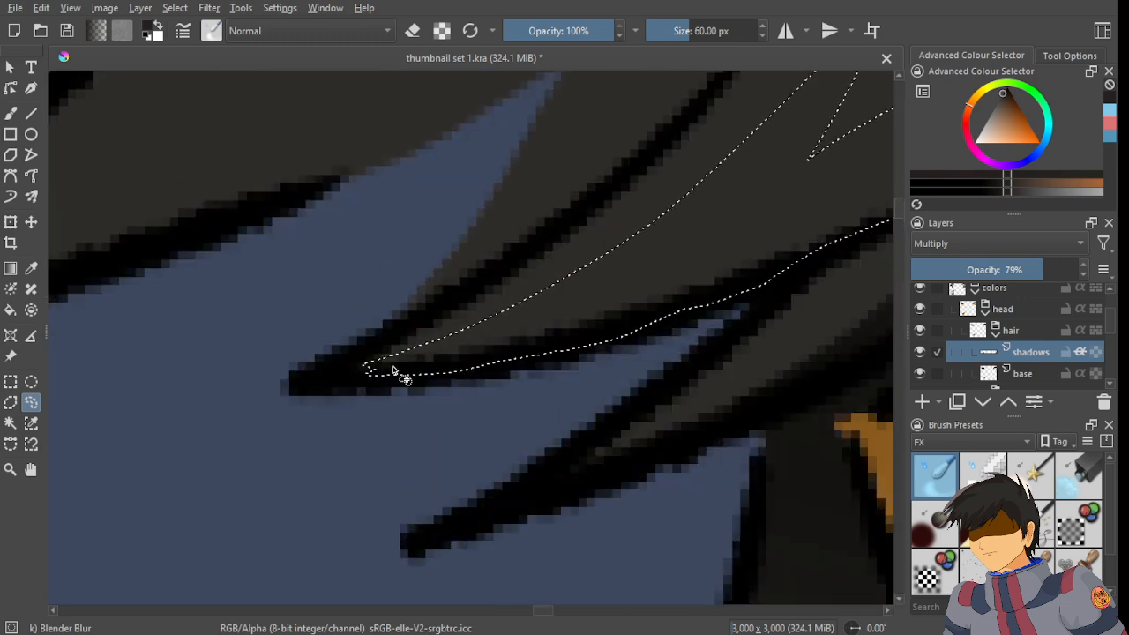
mouse_move(389, 362)
left_mouse_down()
mouse_move(321, 374)
mouse_move(456, 373)
left_mouse_up()
scroll(353, 406, "down", 3)
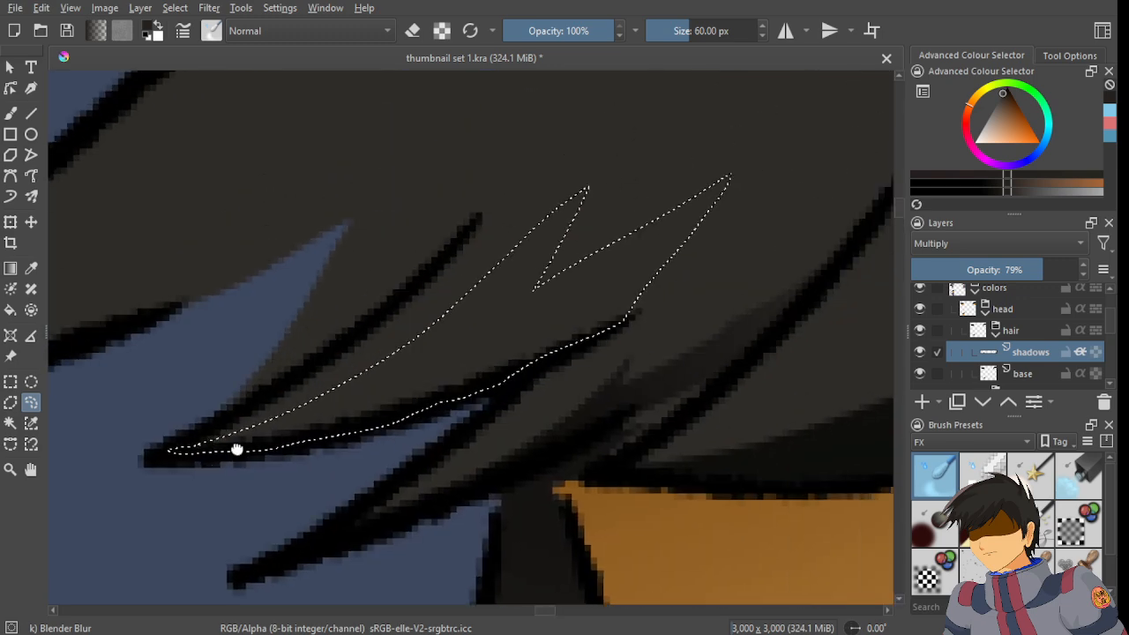
- Fill the notched selection with a dark gradient fading from the spike's lower edge up into the hair, and clear the selection
left_click(11, 268)
left_click_drag(365, 456, 655, 214)
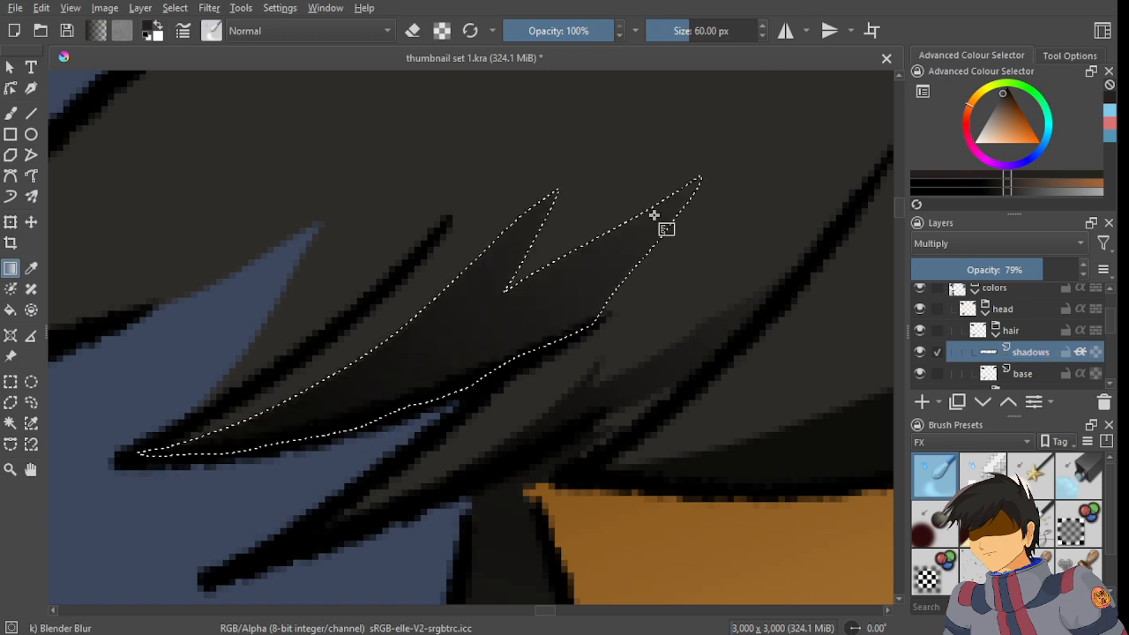
scroll(499, 344, "down", 2)
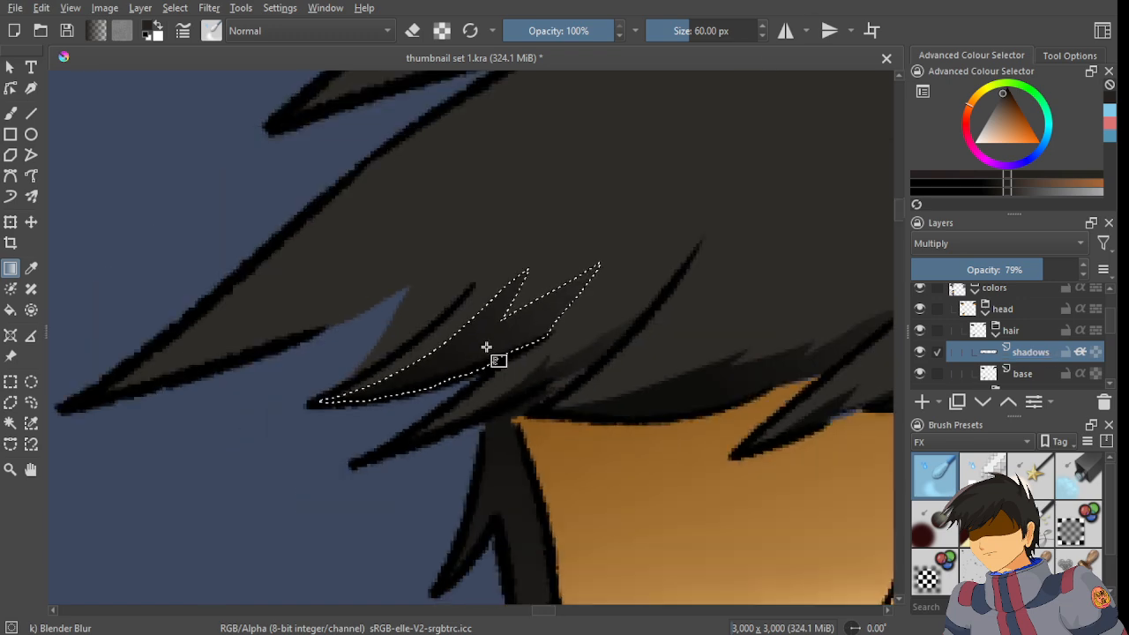
left_click(32, 403)
left_click(491, 342)
- Compare the controller-holding figure's hair shading with the other characters on the canvas, and return to the outer fringe spikes
scroll(477, 344, "down", 6)
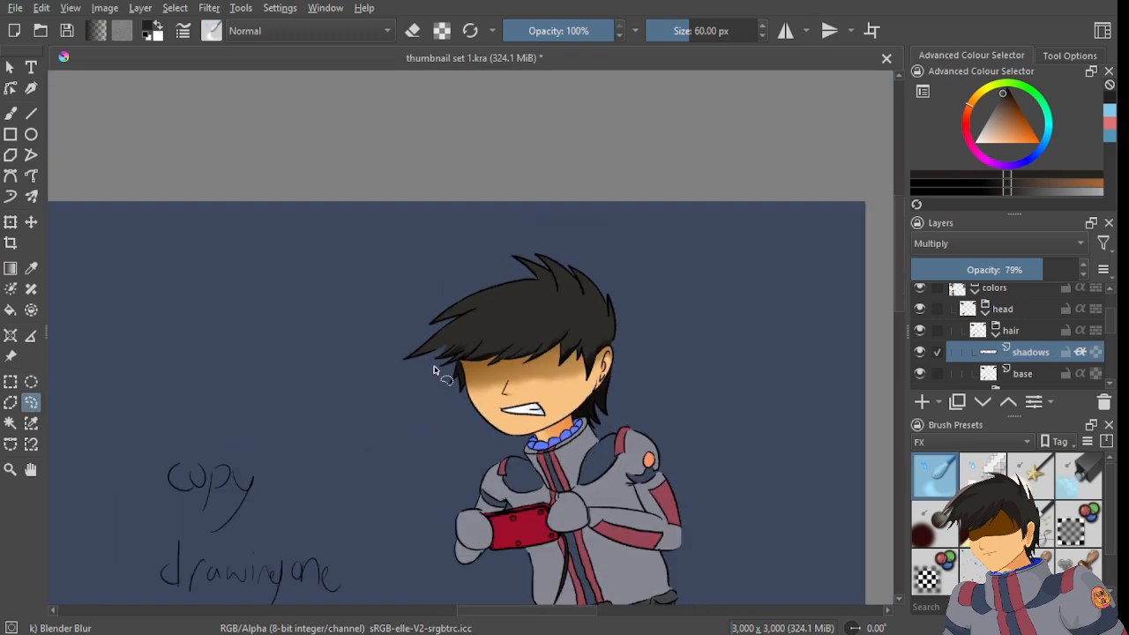
left_click_drag(326, 405, 877, 268)
scroll(393, 238, "down", 2)
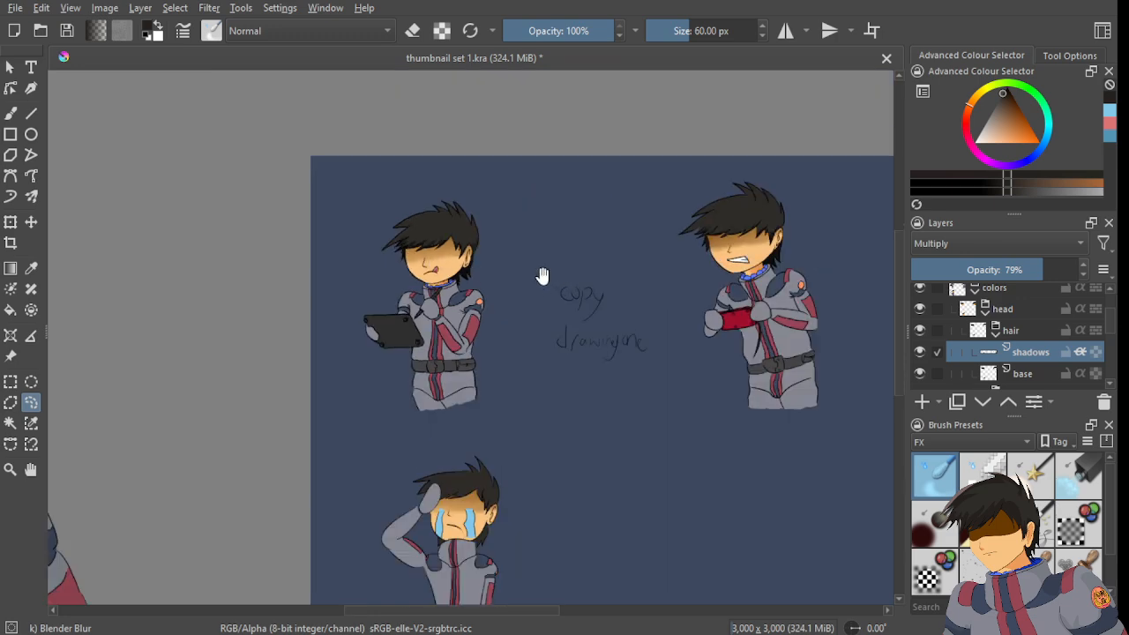
left_click_drag(537, 272, 494, 269)
scroll(519, 252, "up", 6)
scroll(549, 285, "up", 4)
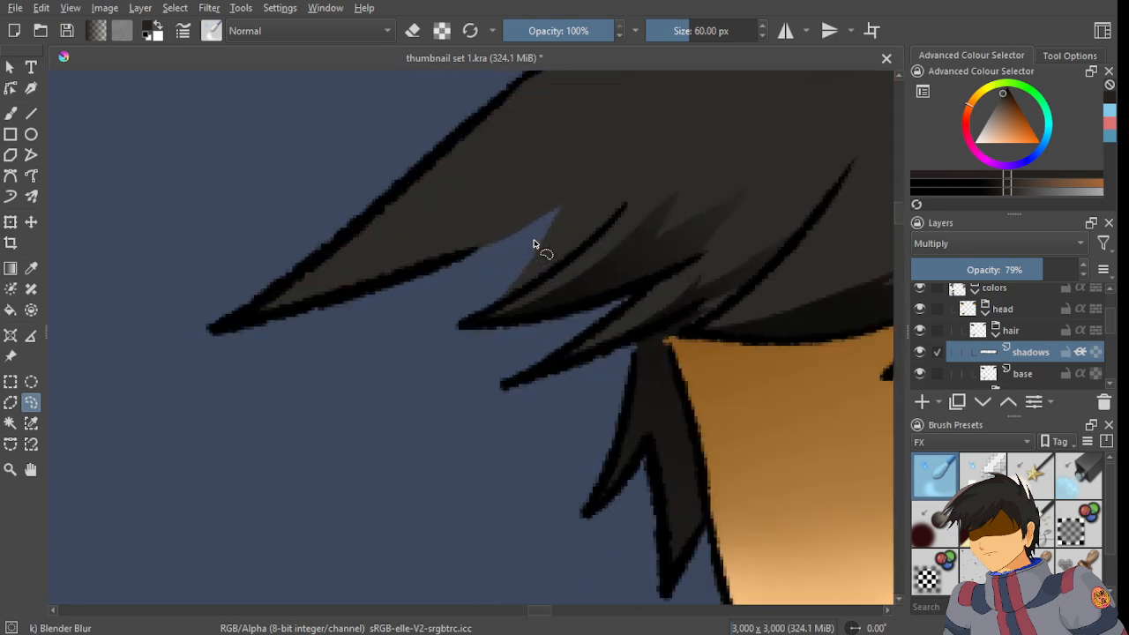
- Outline a freehand selection with a jagged upper edge around the notch between the front fringe tips of the gritted-teeth character
scroll(491, 391, "up", 1)
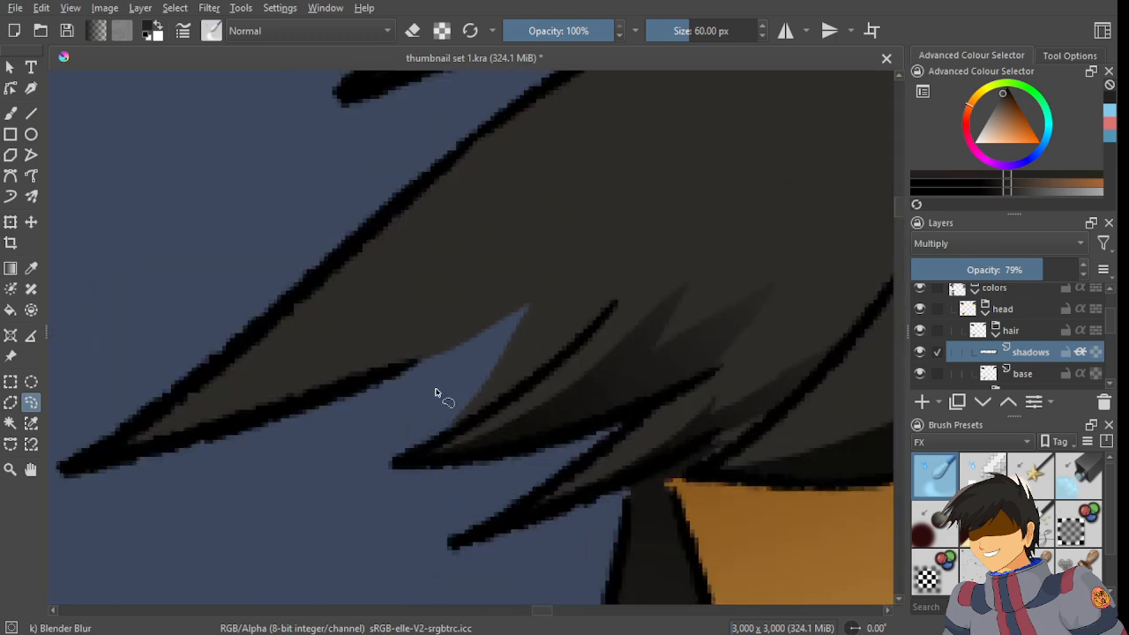
mouse_move(303, 393)
left_mouse_down()
mouse_move(441, 335)
mouse_move(595, 250)
mouse_move(575, 293)
left_mouse_up()
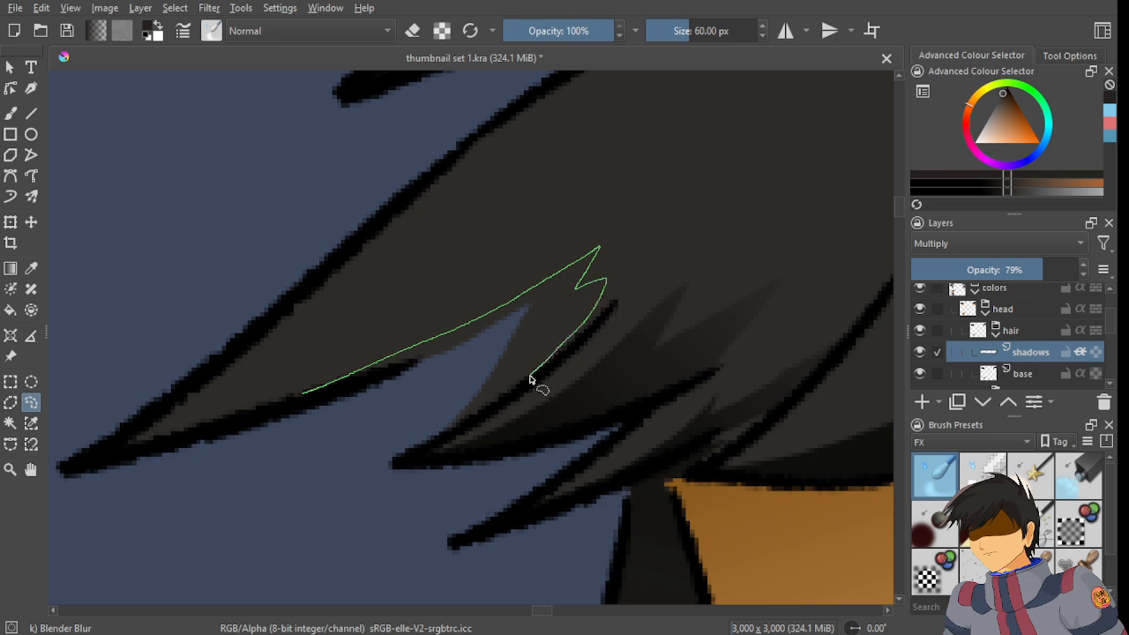
left_click_drag(466, 422, 451, 432)
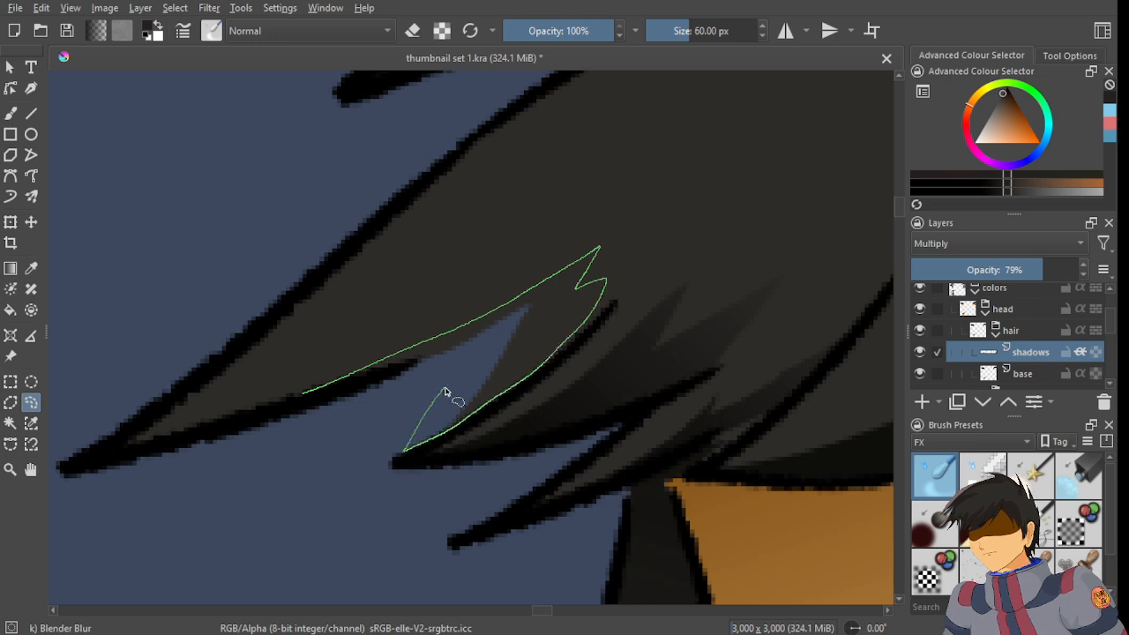
left_click_drag(444, 390, 324, 414)
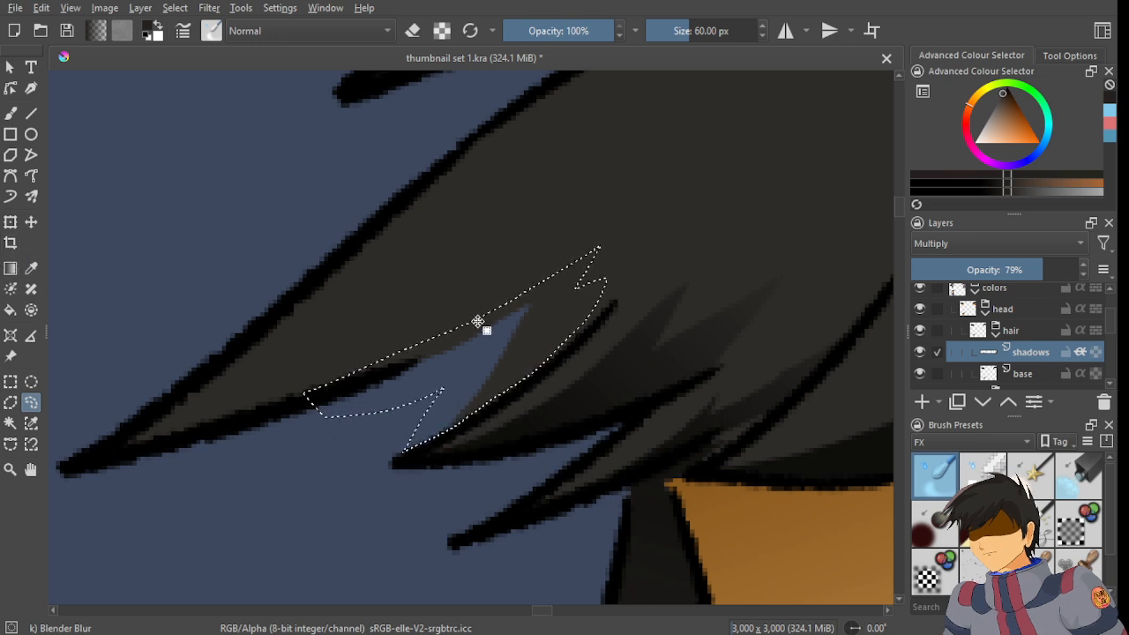
- Shade the selected fringe area with a dark gradient on the hair shadows layer, and clear the selection
left_click(11, 269)
left_click_drag(418, 411, 618, 239)
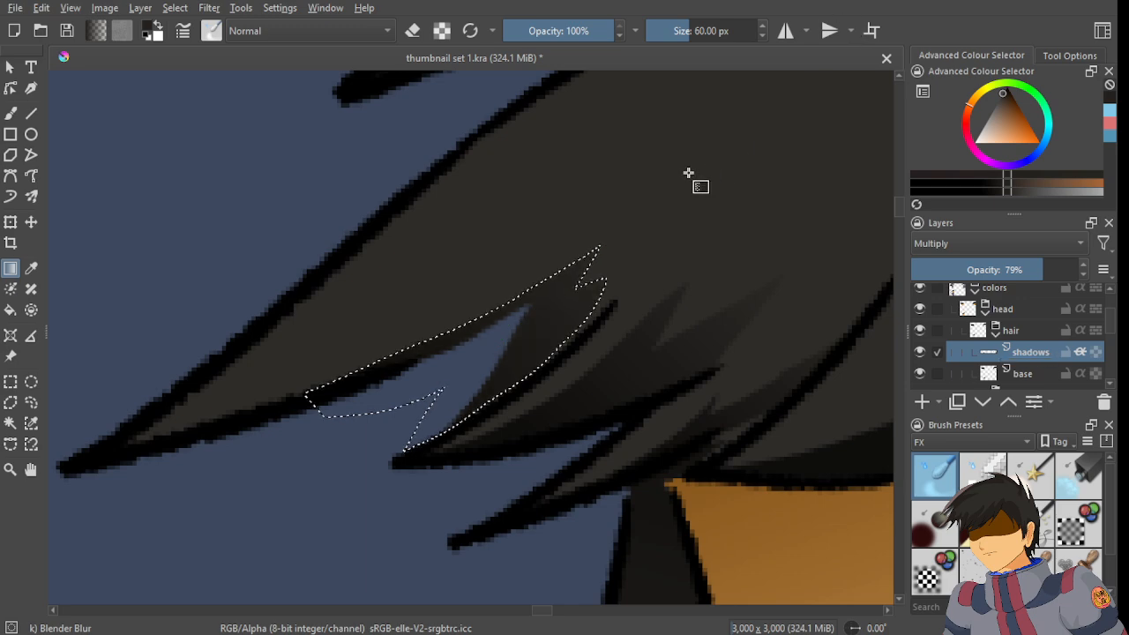
left_click(31, 402)
left_click(415, 272)
- Save the document with the finished fringe shading
scroll(387, 390, "down", 3)
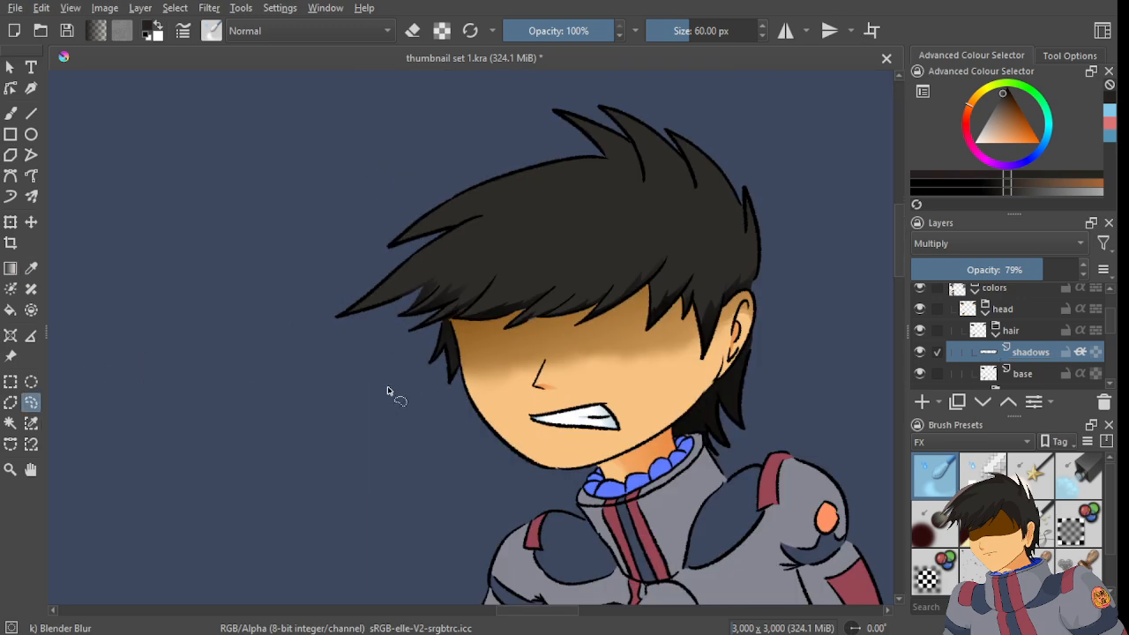
scroll(386, 390, "down", 3)
key("ctrl+s")
scroll(234, 481, "up", 1)
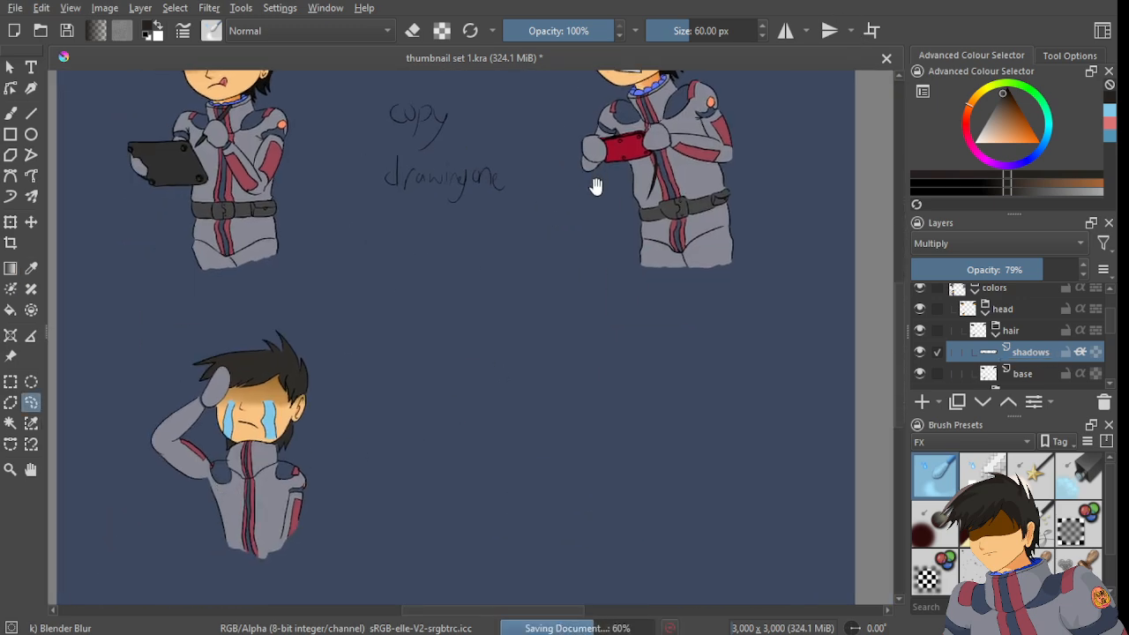
scroll(379, 397, "up", 4)
scroll(375, 397, "down", 4)
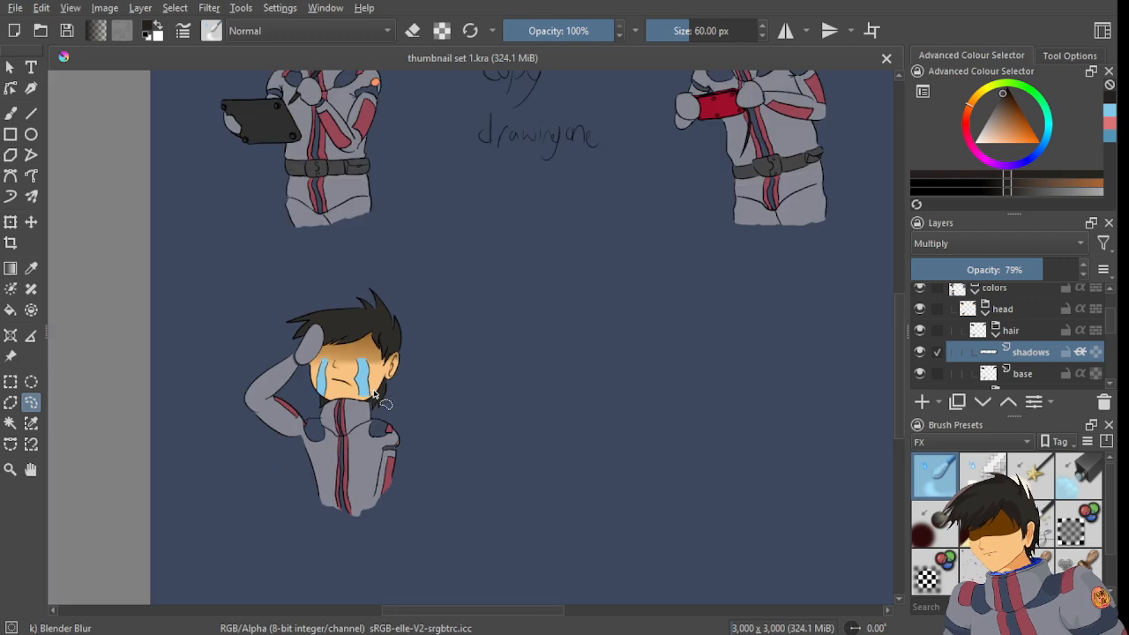
scroll(291, 432, "up", 2)
scroll(415, 396, "up", 2)
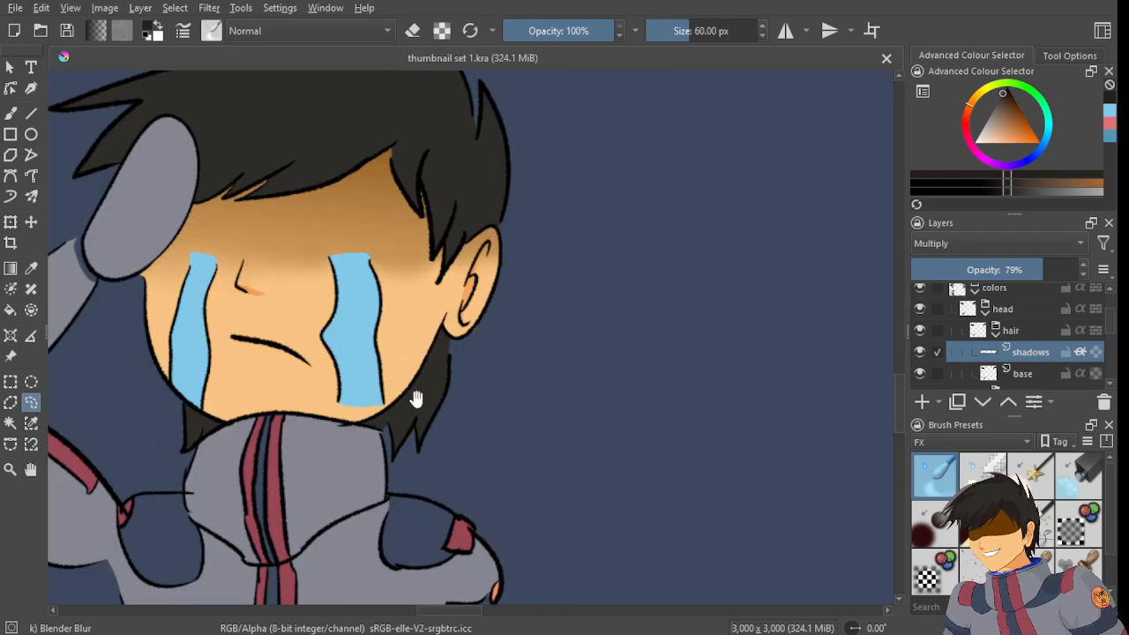
scroll(599, 355, "up", 1)
scroll(600, 355, "up", 4)
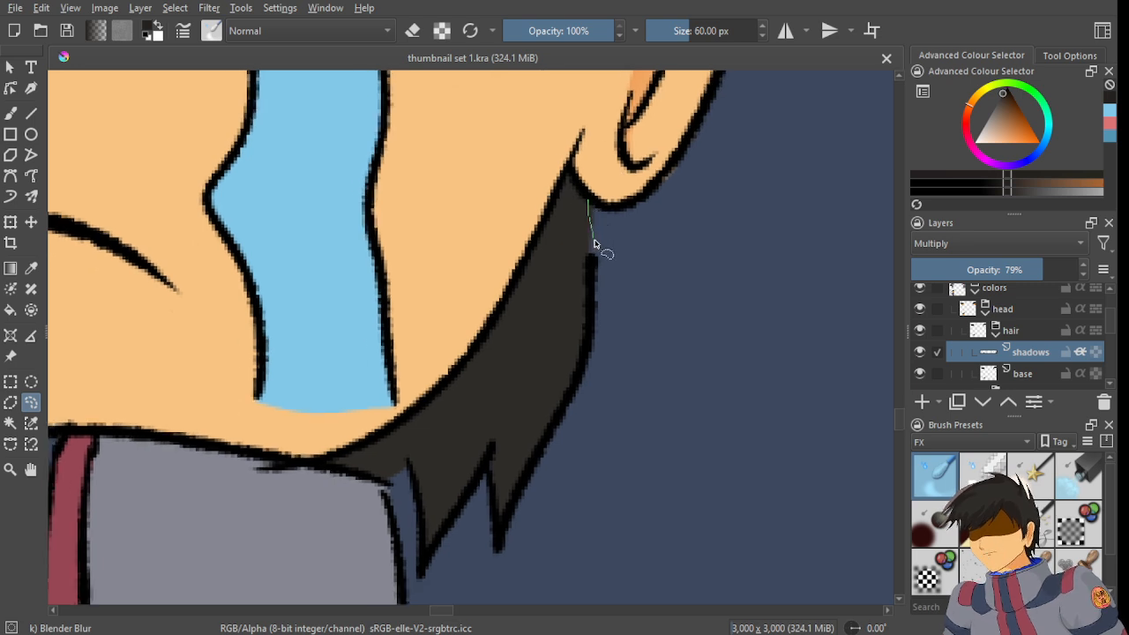
left_click_drag(591, 301, 597, 208)
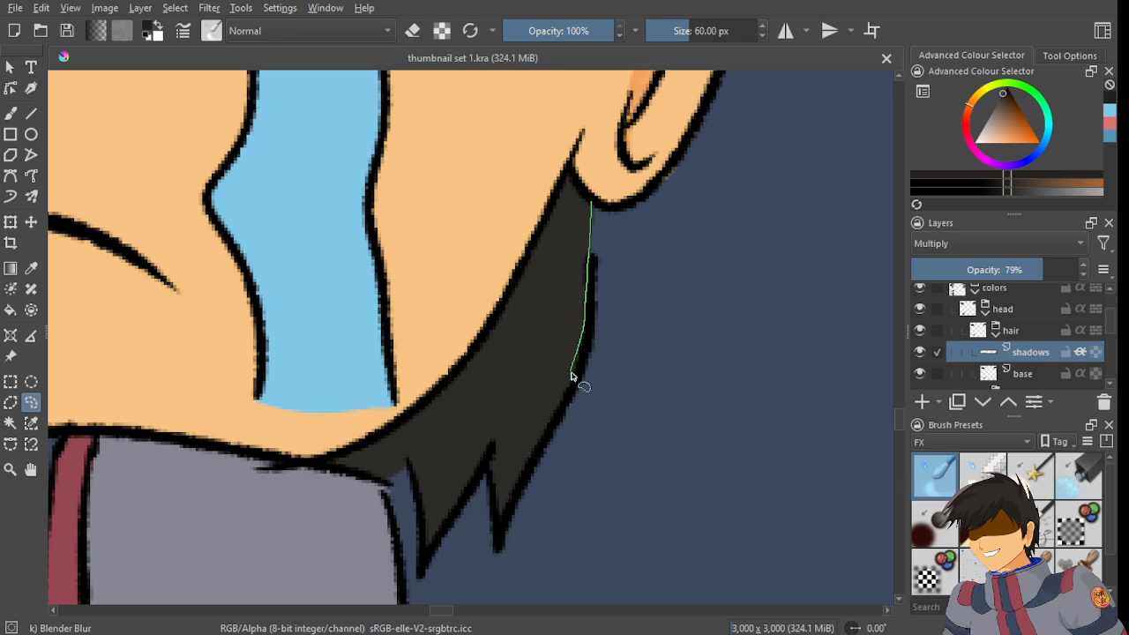
left_click_drag(541, 442, 600, 196)
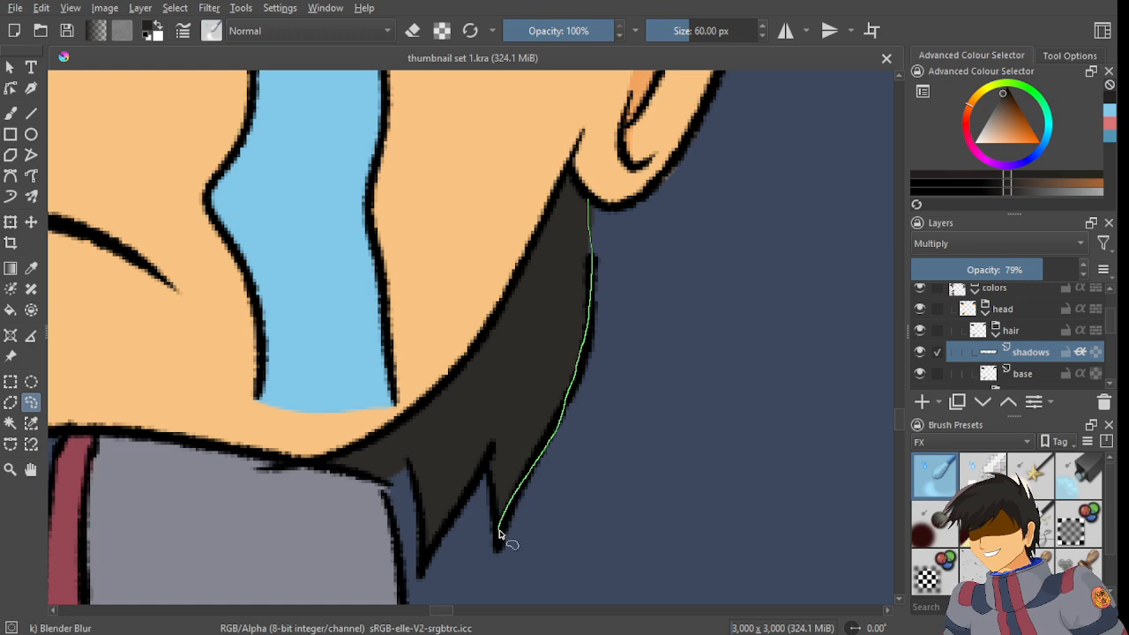
left_click_drag(493, 463, 504, 479)
scroll(503, 479, "down", 3)
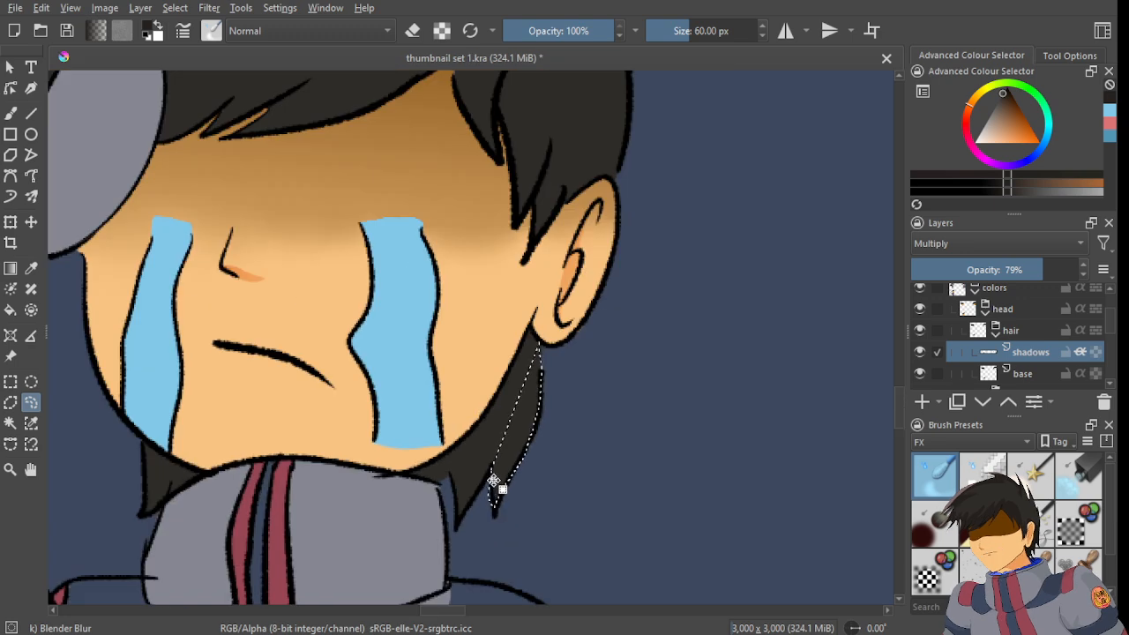
scroll(564, 353, "up", 3)
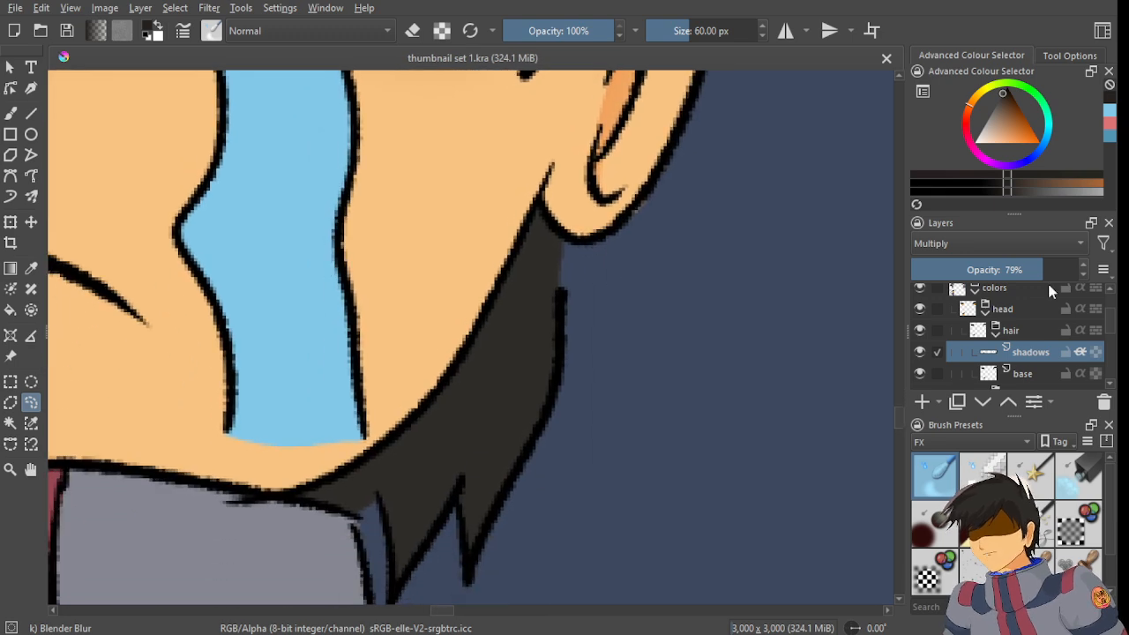
- Look over the character poses and the reference images around the canvas, ending on the crying character
scroll(582, 245, "down", 4)
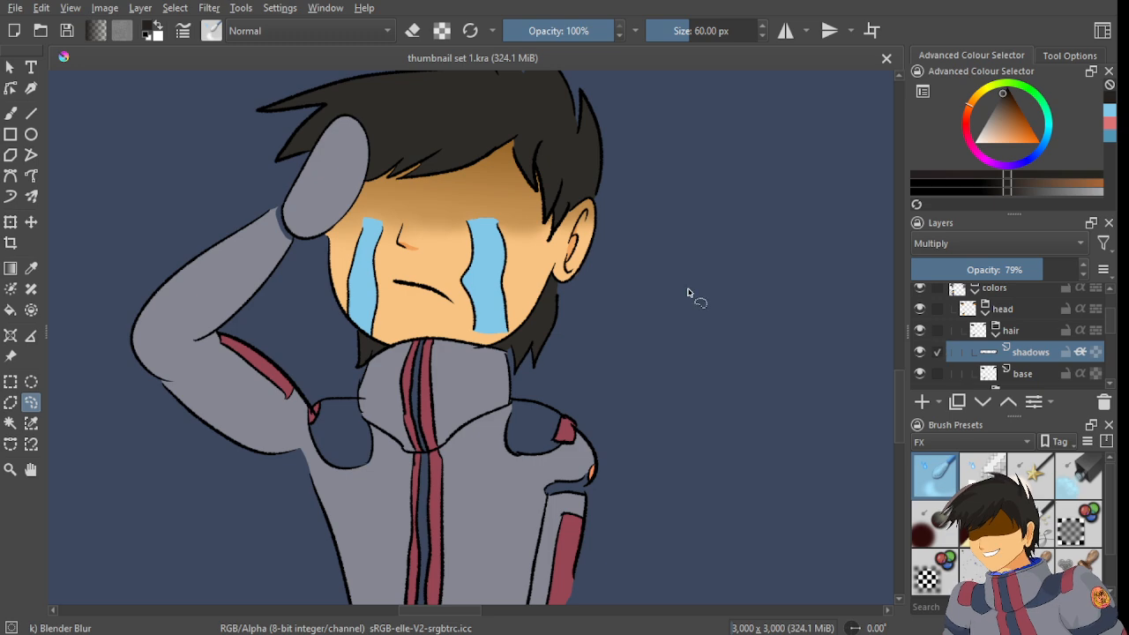
scroll(697, 286, "down", 6)
left_click_drag(739, 252, 575, 349)
scroll(574, 359, "up", 2)
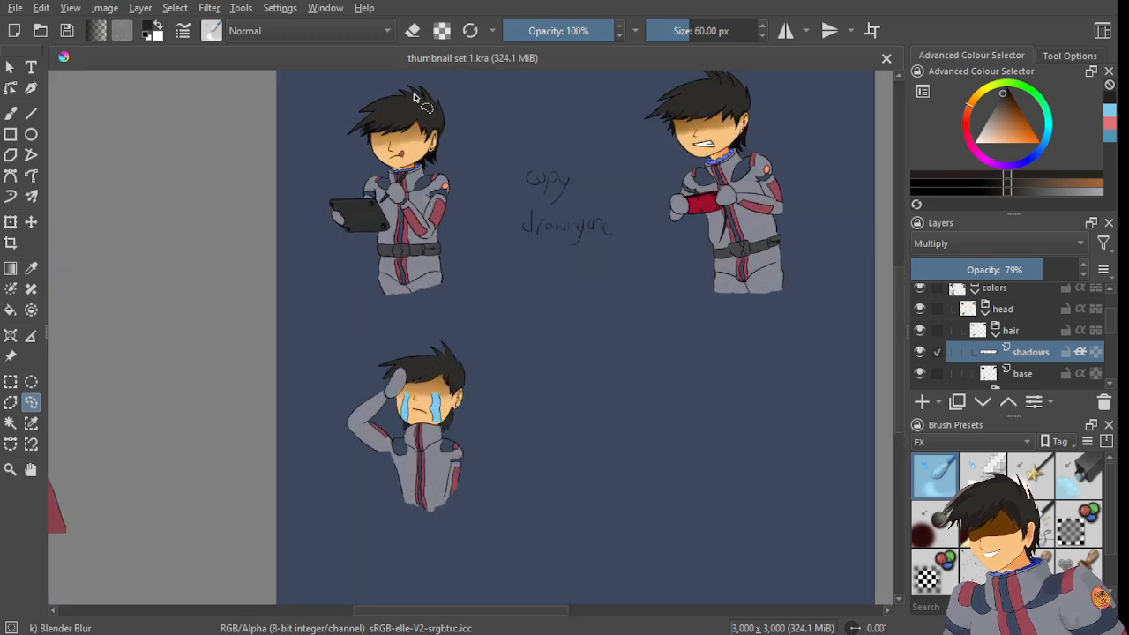
scroll(437, 115, "up", 2)
scroll(390, 297, "down", 5)
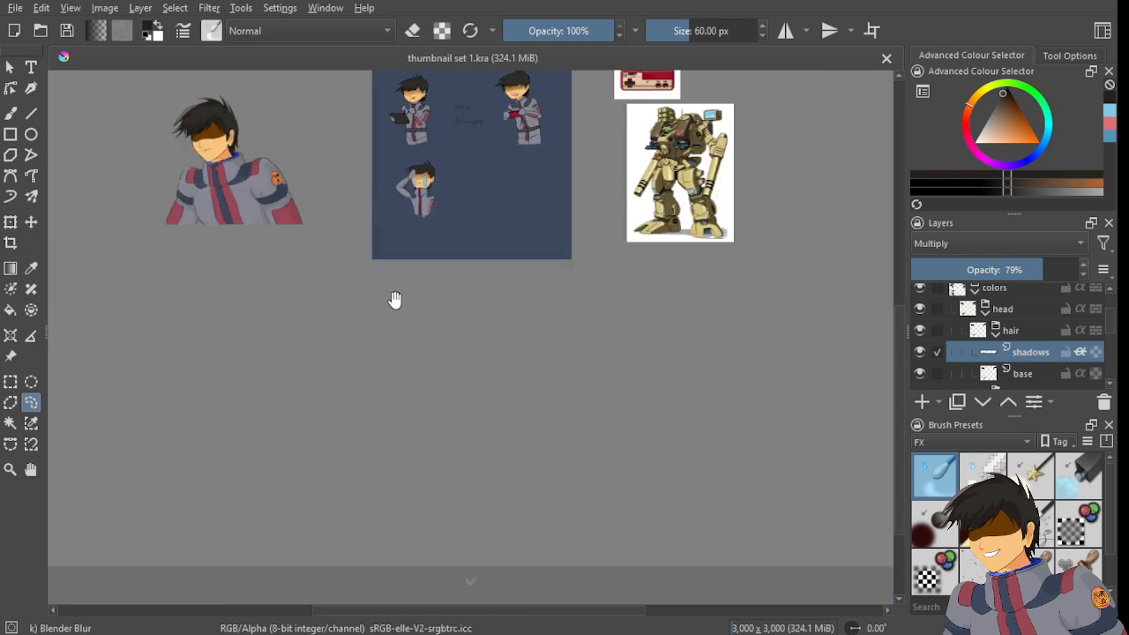
left_click_drag(391, 298, 431, 176)
scroll(445, 144, "up", 6)
scroll(514, 157, "up", 6)
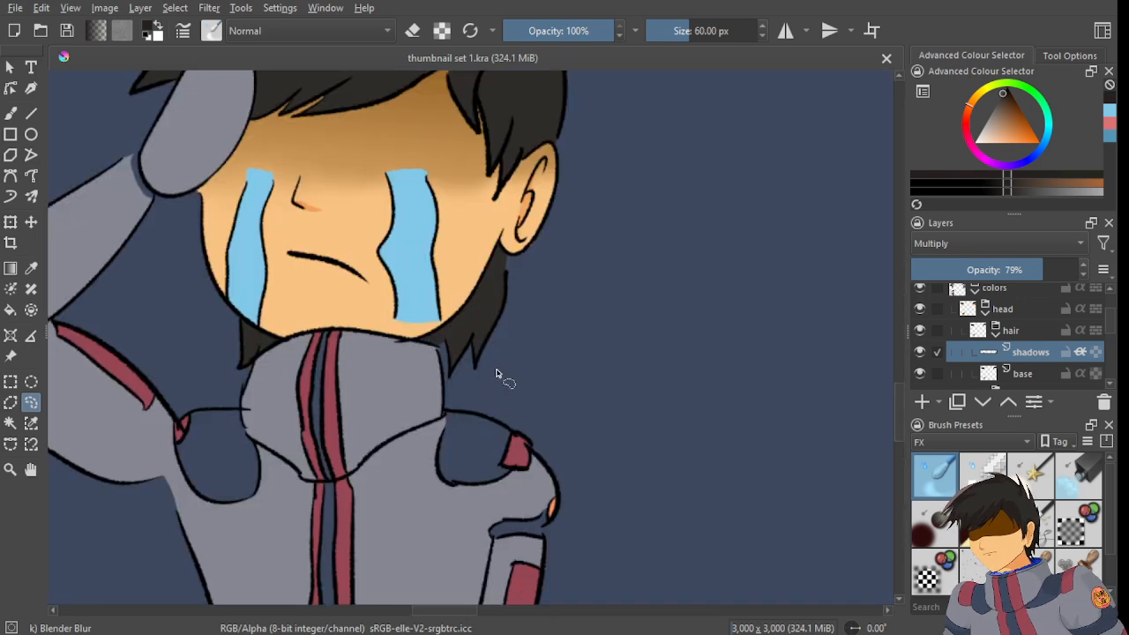
- Outline a freehand selection around the crying character's hair behind the jaw, from below the ear to the pointed tips
scroll(529, 141, "up", 2)
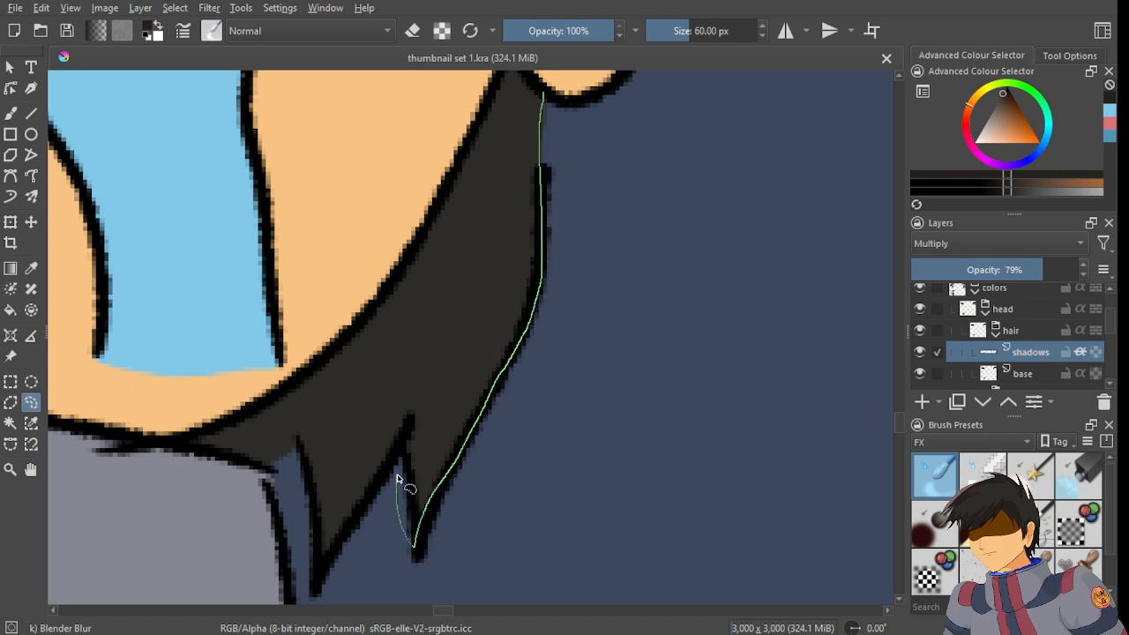
mouse_move(393, 480)
left_mouse_down()
mouse_move(334, 572)
mouse_move(311, 586)
mouse_move(297, 452)
mouse_move(212, 477)
left_mouse_up()
mouse_move(213, 425)
left_mouse_down()
mouse_move(371, 315)
mouse_move(523, 80)
left_mouse_up()
left_click_drag(524, 163, 513, 284)
- Extend the selection into the narrow corner of hair beneath the earlobe
scroll(536, 218, "up", 2)
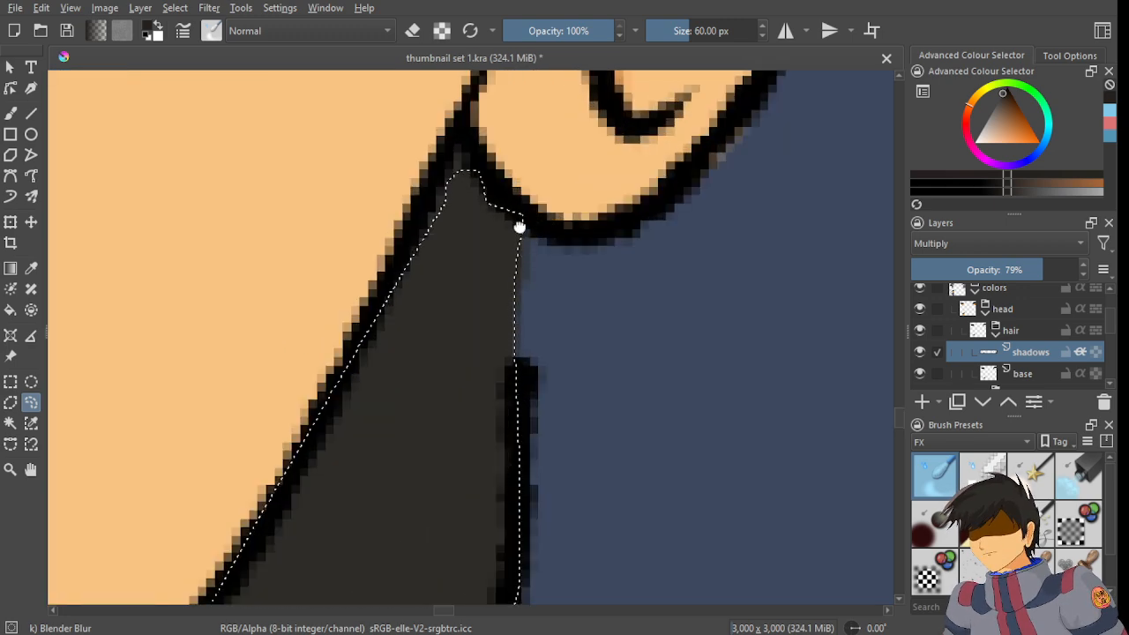
mouse_move(519, 227)
left_mouse_down()
mouse_move(530, 184)
mouse_move(519, 378)
left_mouse_up()
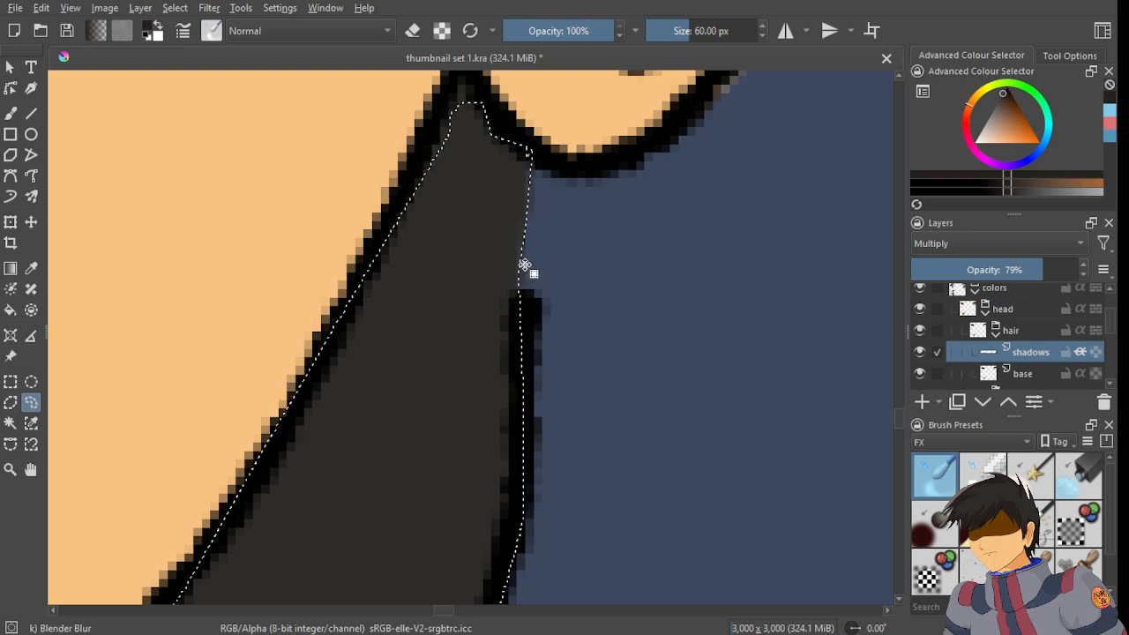
scroll(535, 198, "up", 2)
mouse_move(509, 240)
left_mouse_down()
mouse_move(423, 234)
mouse_move(430, 265)
left_mouse_up()
scroll(433, 290, "up", 3)
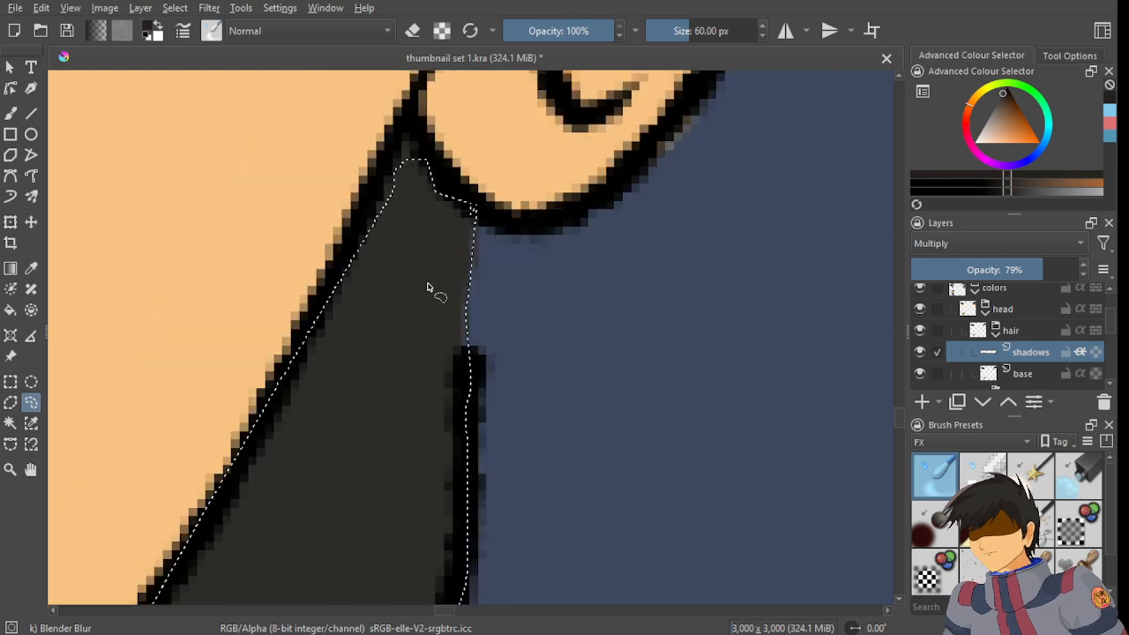
mouse_move(521, 307)
left_mouse_down()
mouse_move(517, 277)
mouse_move(428, 143)
mouse_move(361, 222)
mouse_move(254, 531)
left_mouse_up()
scroll(485, 237, "down", 3)
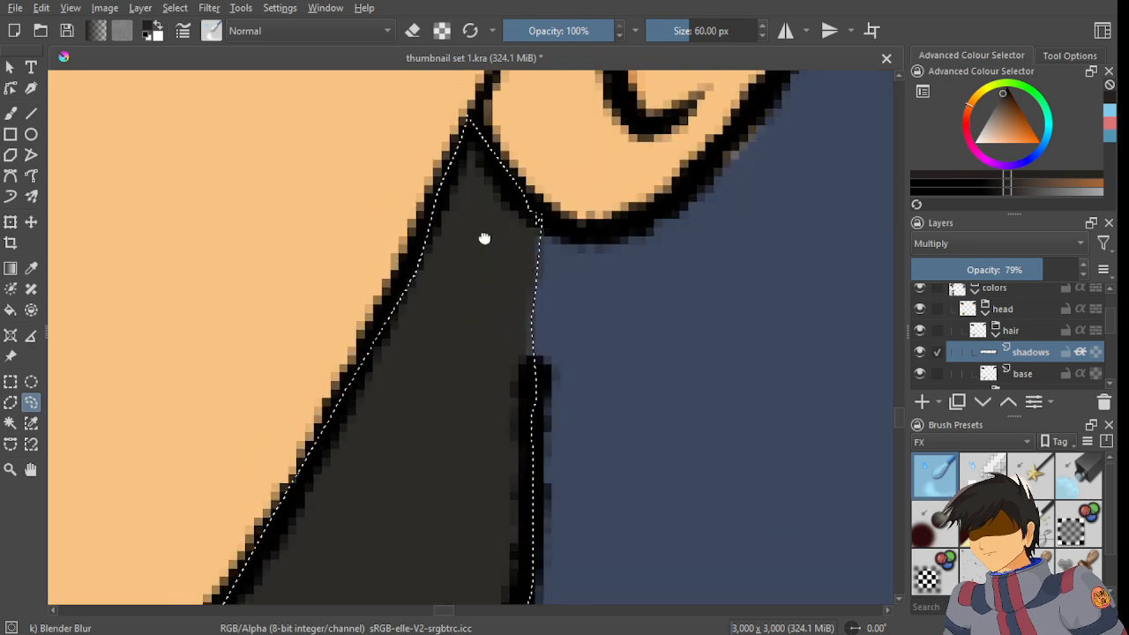
mouse_move(461, 135)
left_mouse_down()
mouse_move(372, 362)
mouse_move(454, 226)
left_mouse_up()
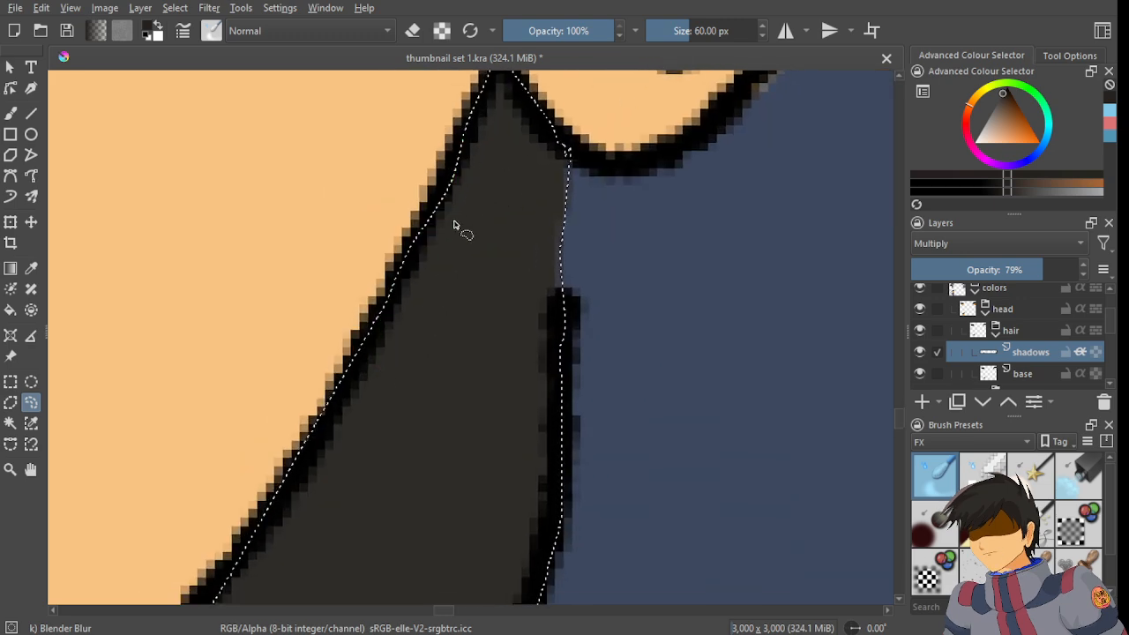
- Refine the selection edge along the jaw outline so that it follows the hair
scroll(454, 221, "down", 1)
mouse_move(274, 558)
left_mouse_down()
mouse_move(393, 330)
mouse_move(459, 267)
left_mouse_up()
mouse_move(482, 193)
left_mouse_down()
mouse_move(432, 241)
mouse_move(421, 320)
mouse_move(487, 239)
left_mouse_up()
left_click_drag(392, 302, 427, 273)
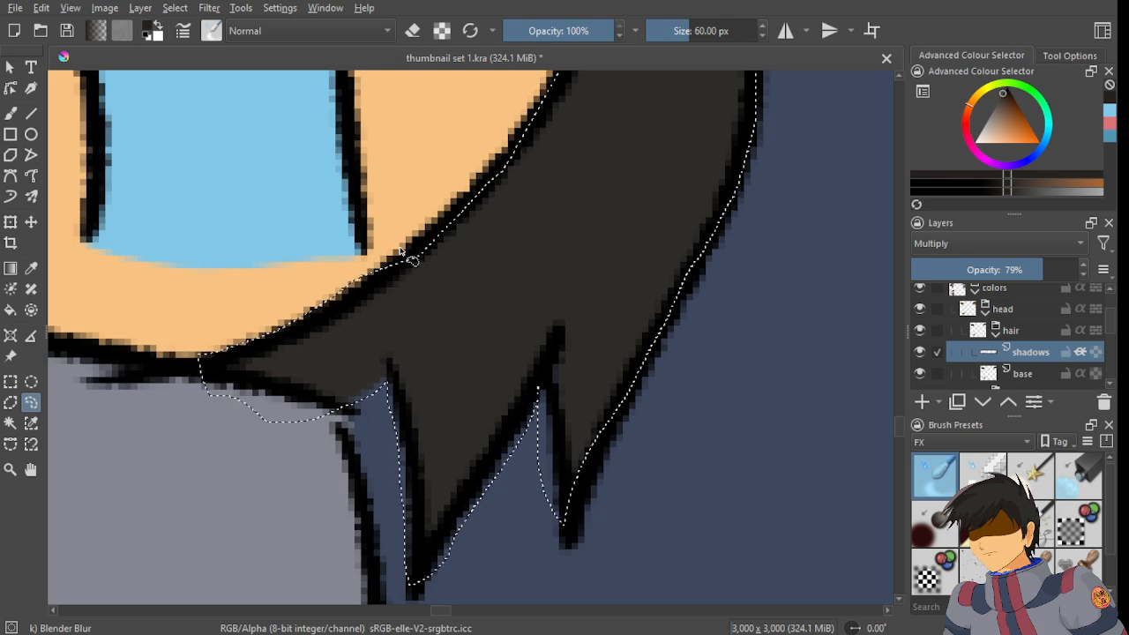
- Add the notch and the outer pointed tip of the lower hair to the selection
left_click_drag(411, 406, 446, 283)
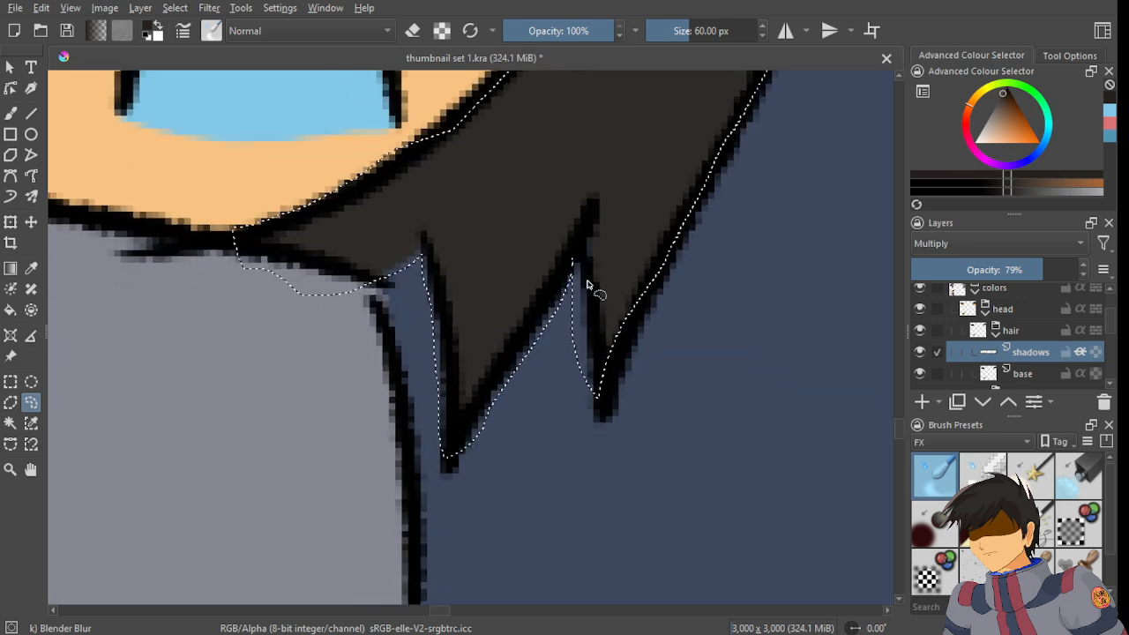
scroll(592, 288, "up", 1)
mouse_move(593, 267)
left_mouse_down()
mouse_move(601, 451)
mouse_move(569, 418)
mouse_move(554, 361)
mouse_move(582, 206)
mouse_move(587, 257)
left_mouse_up()
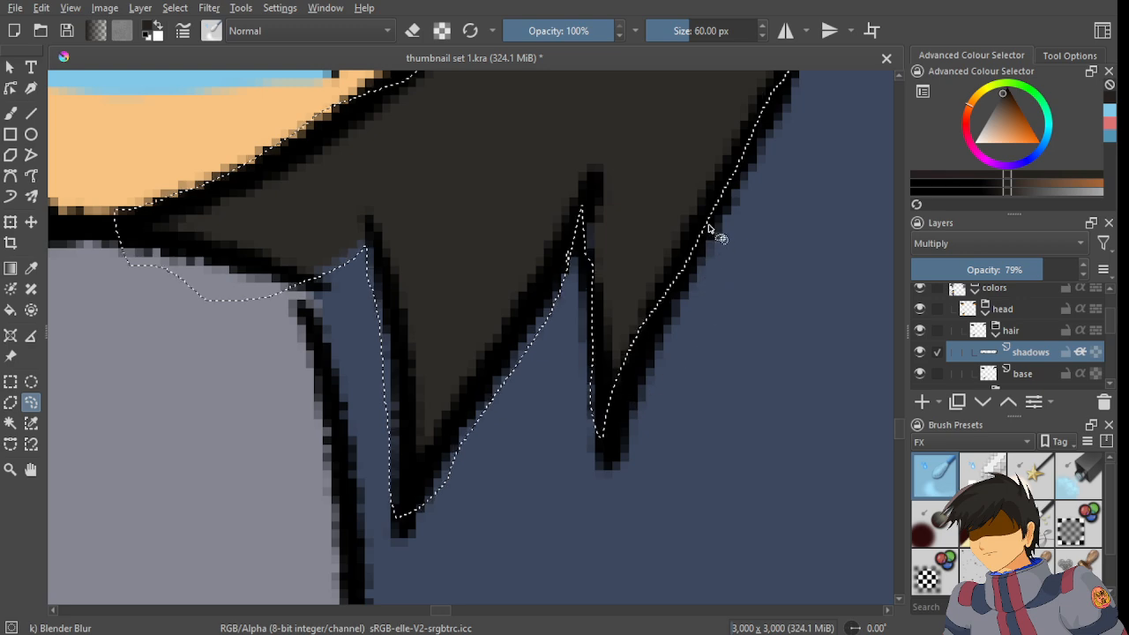
mouse_move(709, 228)
left_mouse_down()
mouse_move(608, 411)
mouse_move(599, 479)
left_mouse_up()
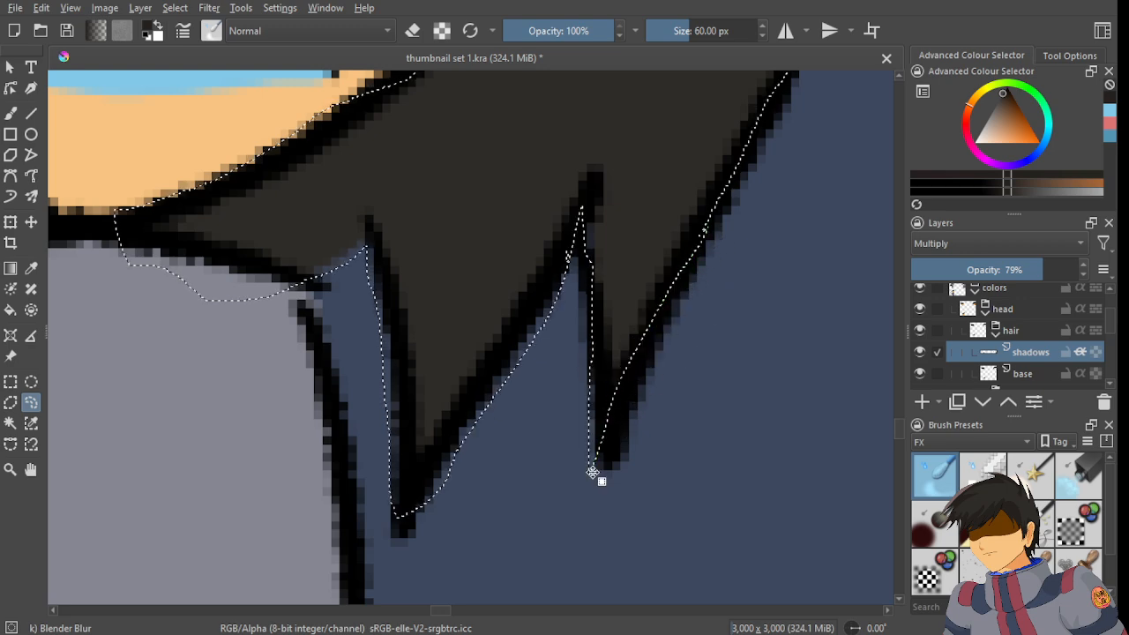
- Touch up the selection edge along the jawline beside the lower end of the tear
scroll(596, 445, "down", 2)
scroll(391, 397, "down", 1)
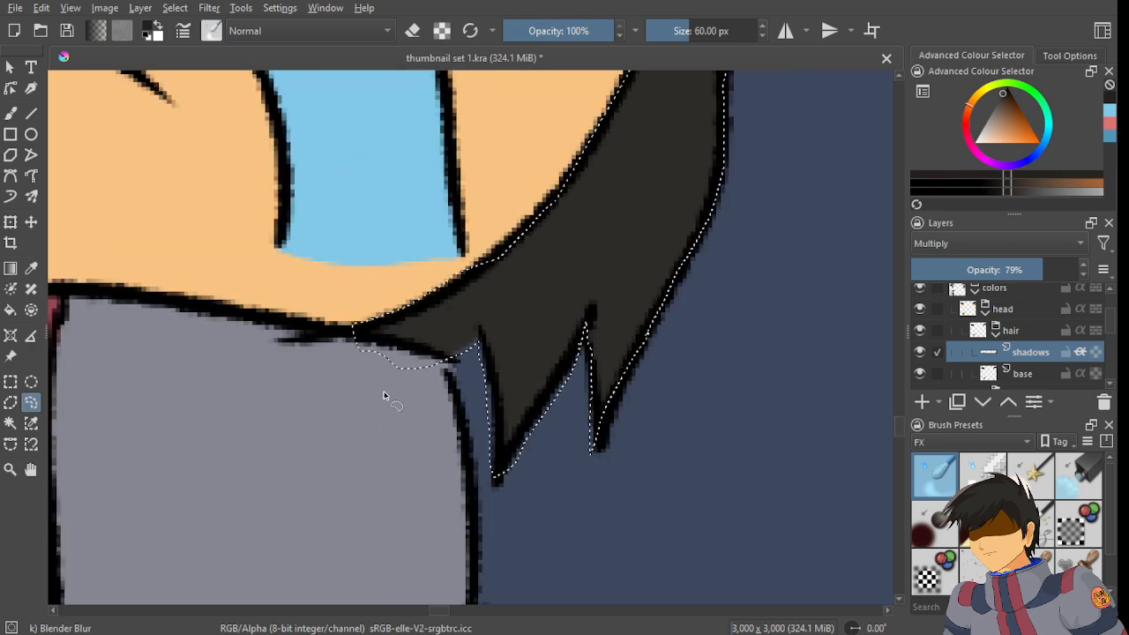
scroll(391, 398, "down", 2)
scroll(406, 361, "up", 5)
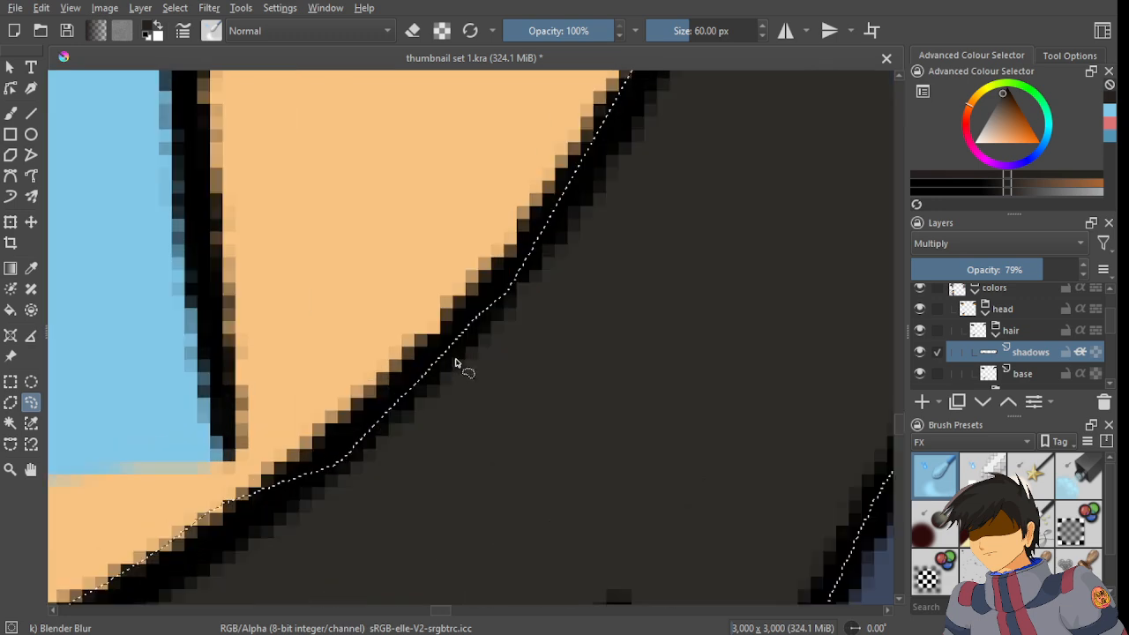
mouse_move(559, 196)
left_mouse_down()
mouse_move(410, 335)
mouse_move(378, 420)
left_mouse_up()
- Shade the selected hair behind the jaw with a dark gradient on the shadows layer, and clear the selection
scroll(565, 273, "down", 5)
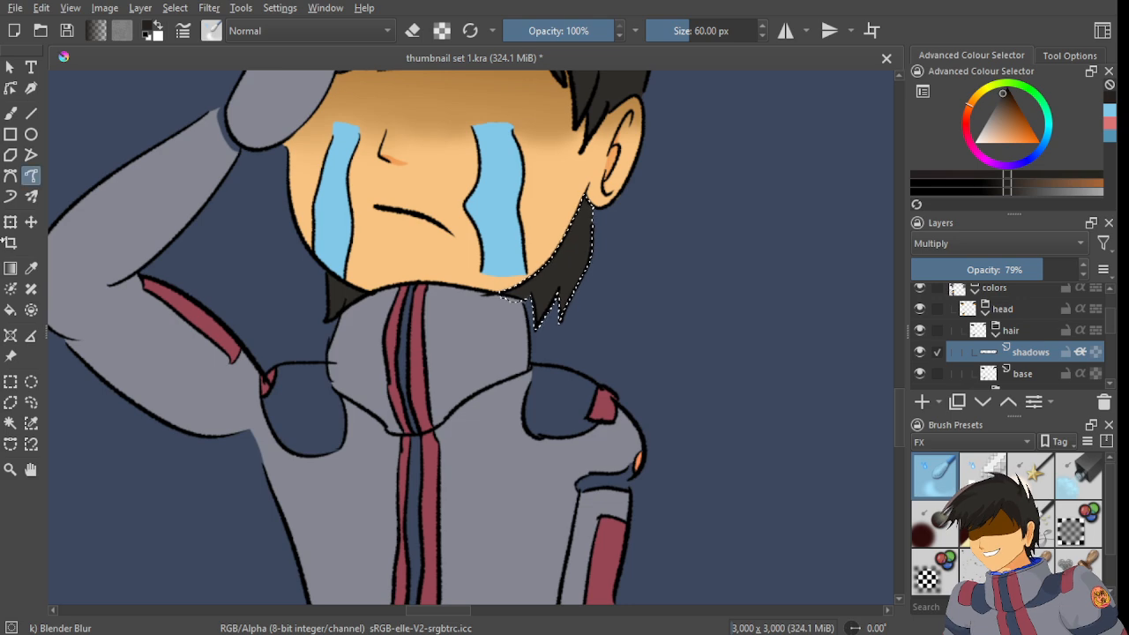
left_click(10, 268)
left_click_drag(572, 306, 528, 366)
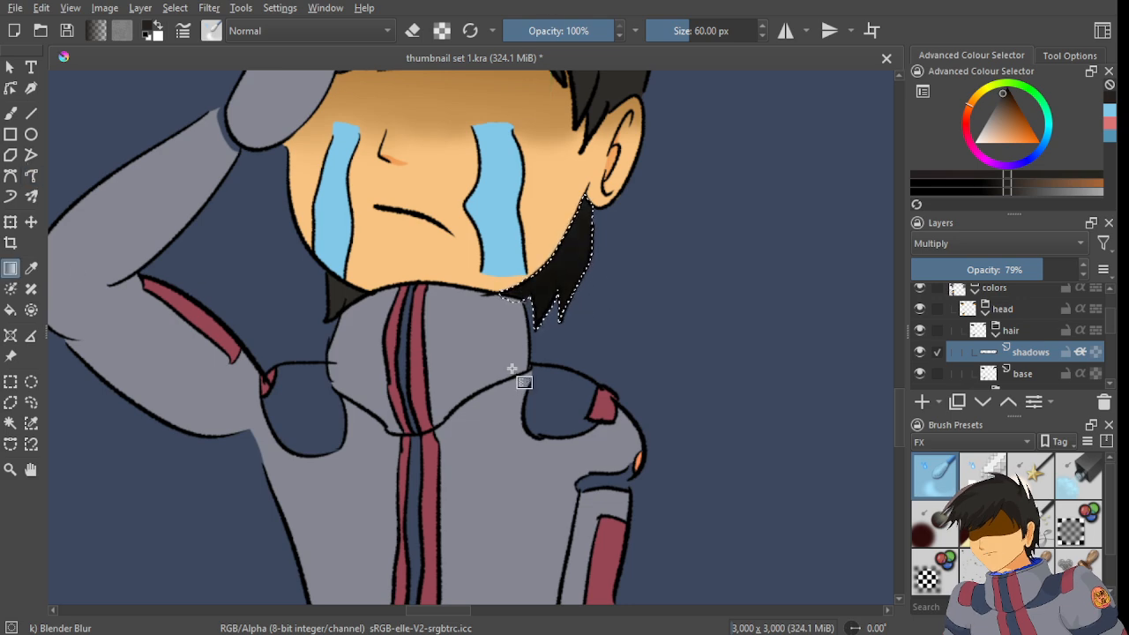
left_click(31, 402)
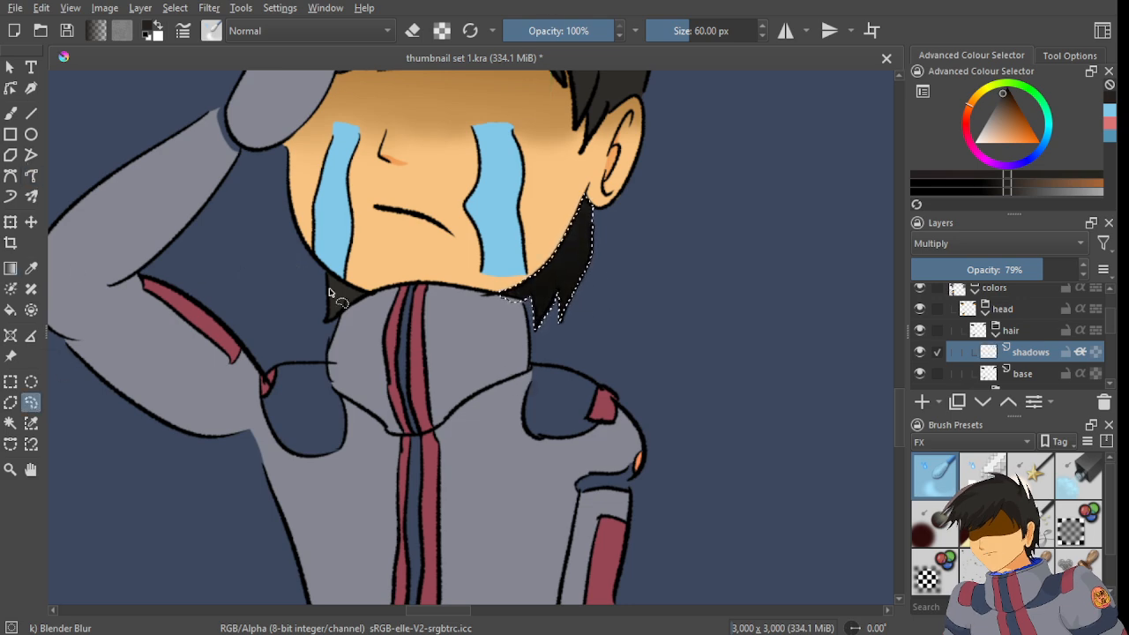
scroll(331, 289, "up", 5)
scroll(332, 290, "up", 1)
scroll(331, 290, "down", 5)
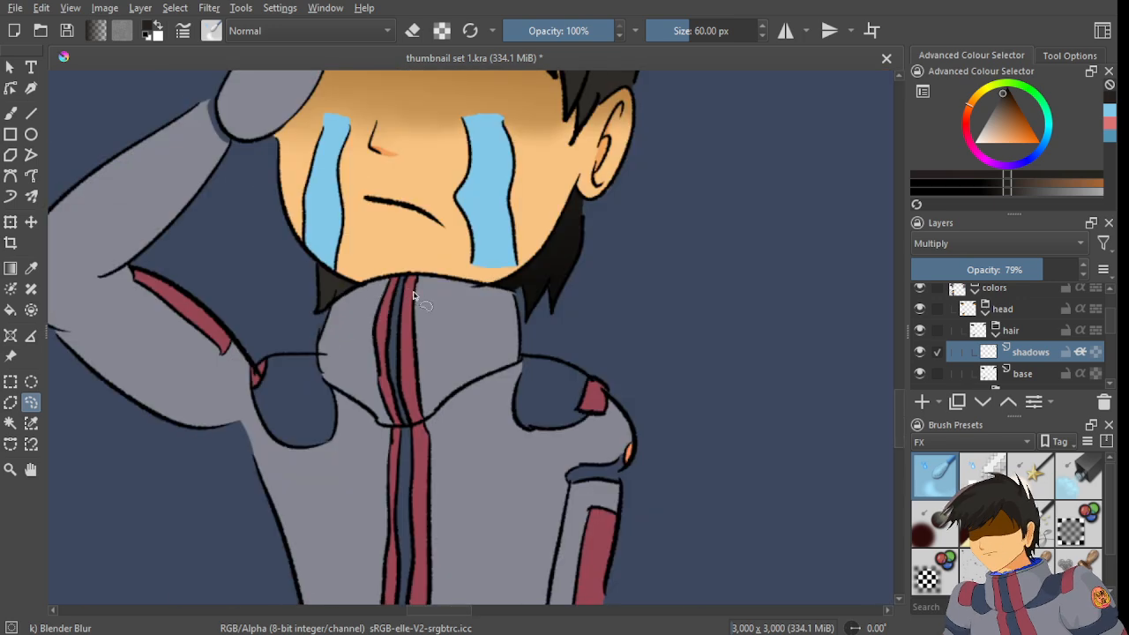
scroll(420, 294, "up", 1)
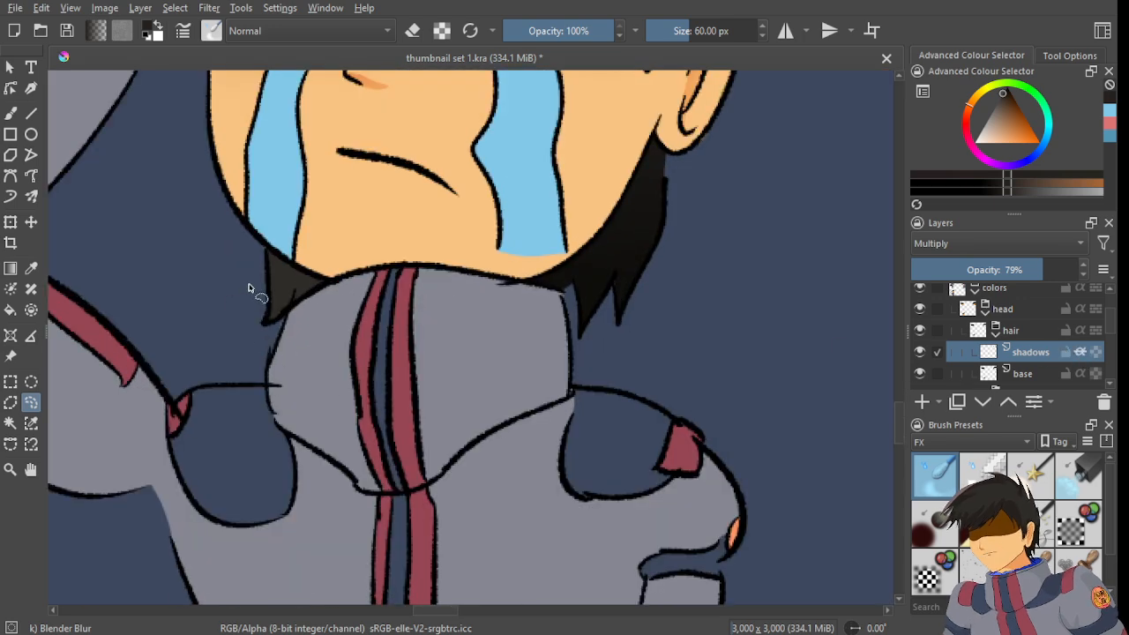
- Select the small pointed hair patch between the jaw and the collar, below the tear farthest from the ear, with a freehand outline
scroll(256, 282, "up", 3)
scroll(222, 182, "up", 3)
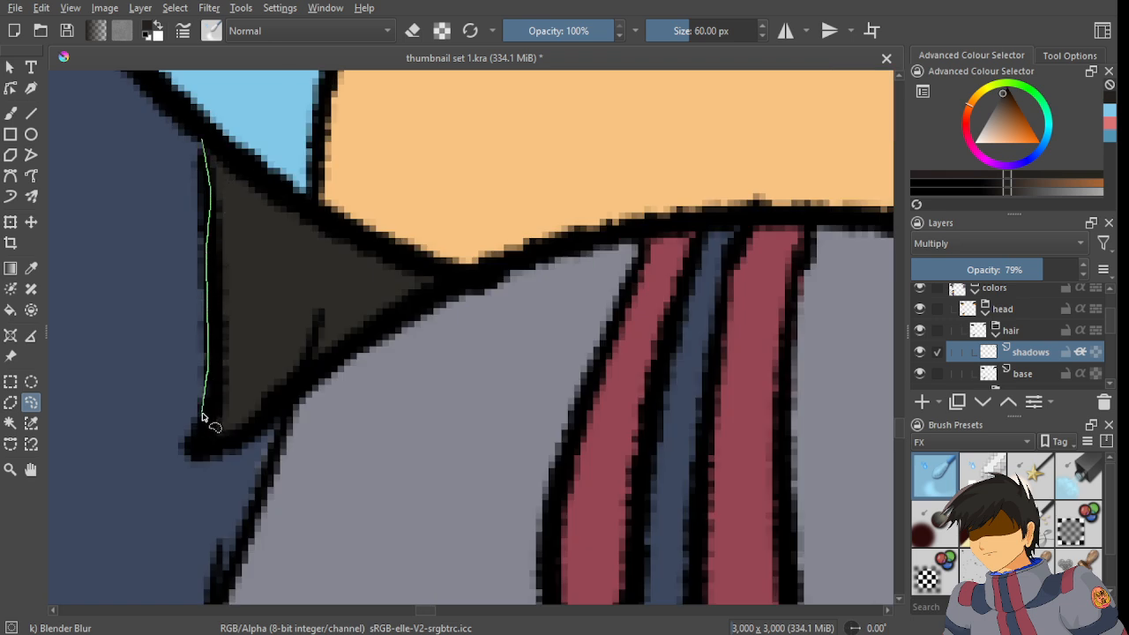
mouse_move(274, 418)
left_mouse_down()
mouse_move(361, 327)
mouse_move(393, 321)
left_mouse_up()
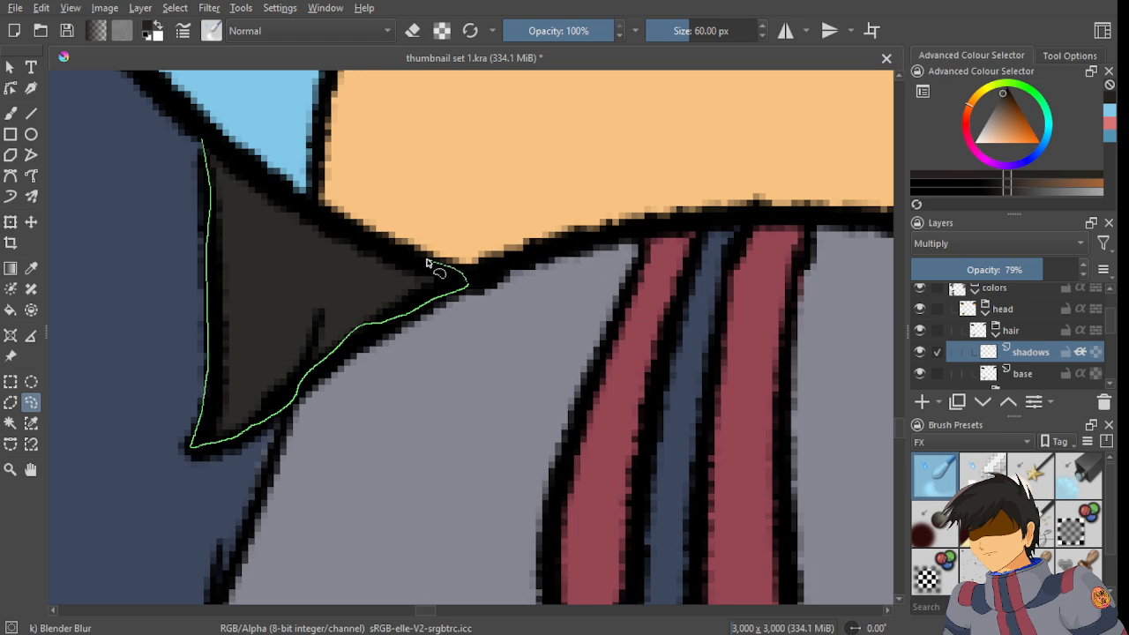
left_click_drag(198, 131, 199, 133)
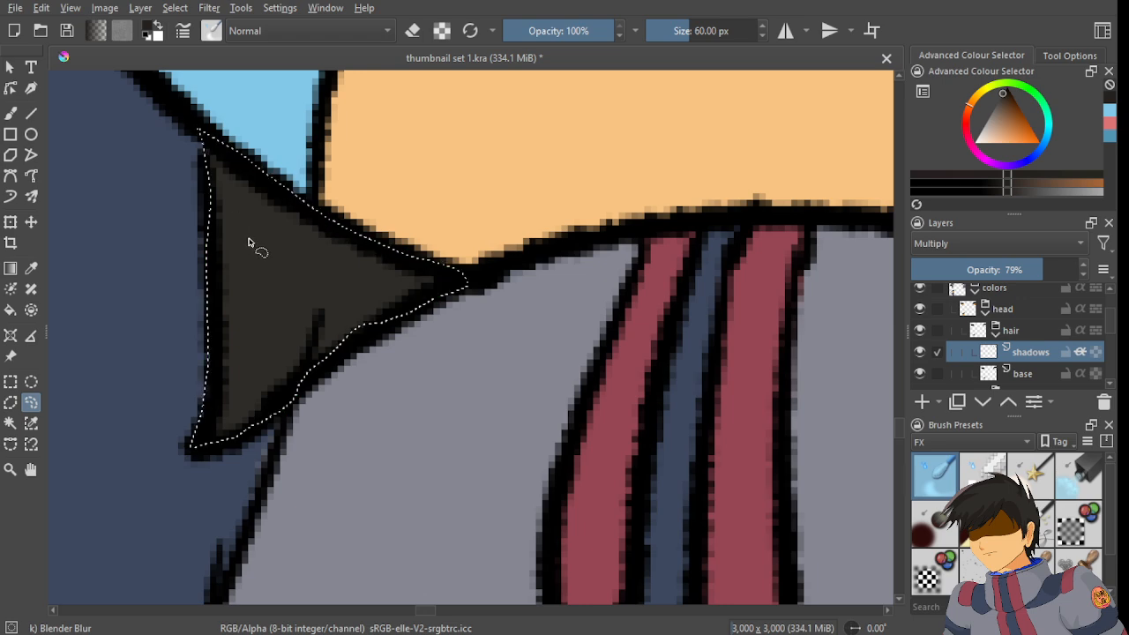
scroll(355, 360, "up", 5)
mouse_move(449, 266)
left_mouse_down()
mouse_move(227, 428)
mouse_move(403, 202)
left_mouse_up()
scroll(347, 334, "down", 5)
left_click_drag(153, 327, 221, 315)
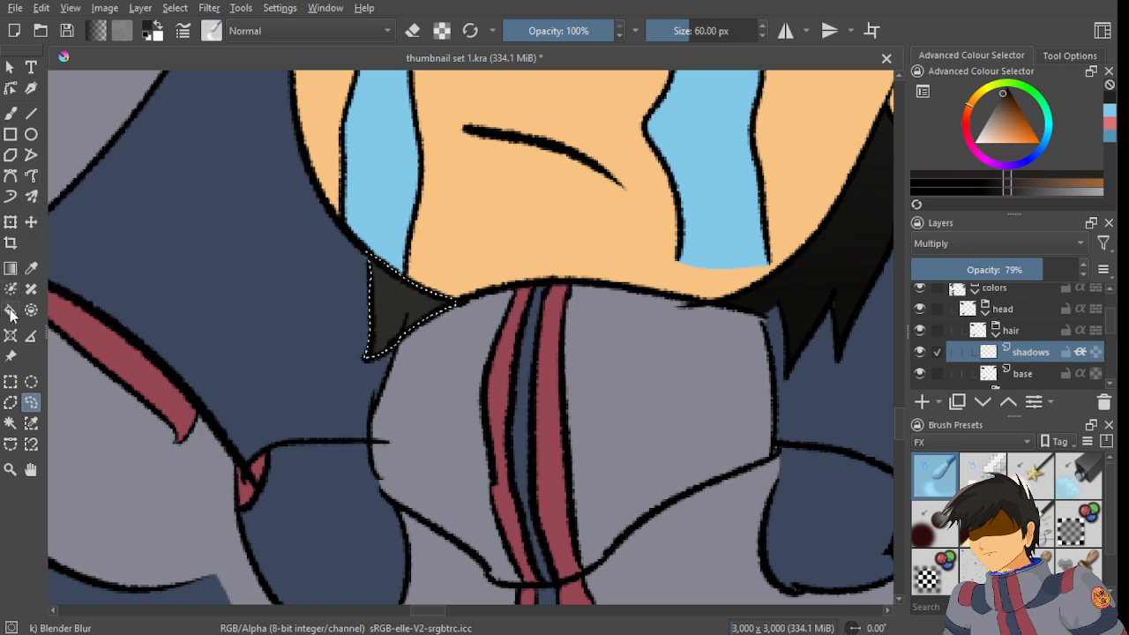
- Shade the selected hair patch beside the collar with a dark gradient, clear the selection, and save the document
left_click(13, 269)
left_click_drag(374, 351, 462, 263)
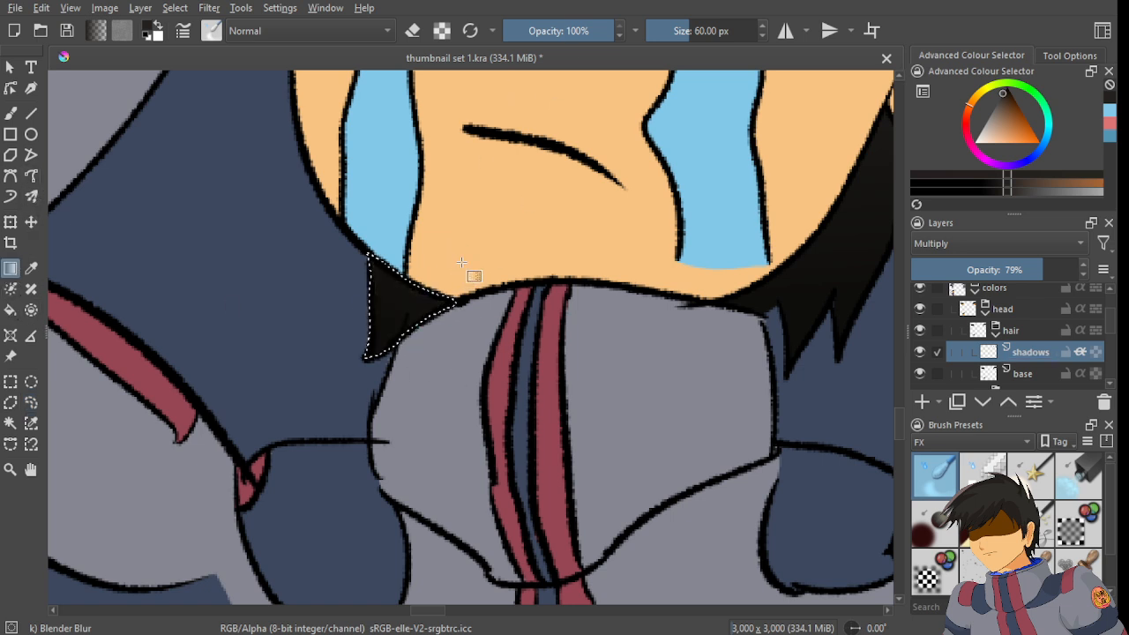
left_click(402, 312)
scroll(390, 318, "down", 3)
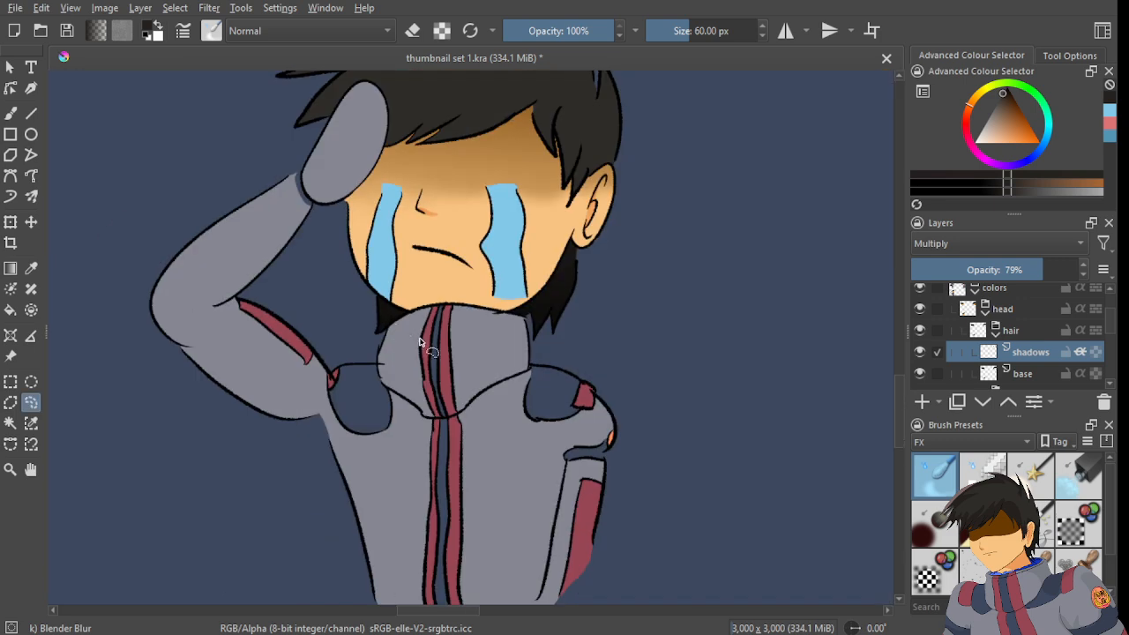
scroll(421, 342, "down", 2)
key("ctrl+s")
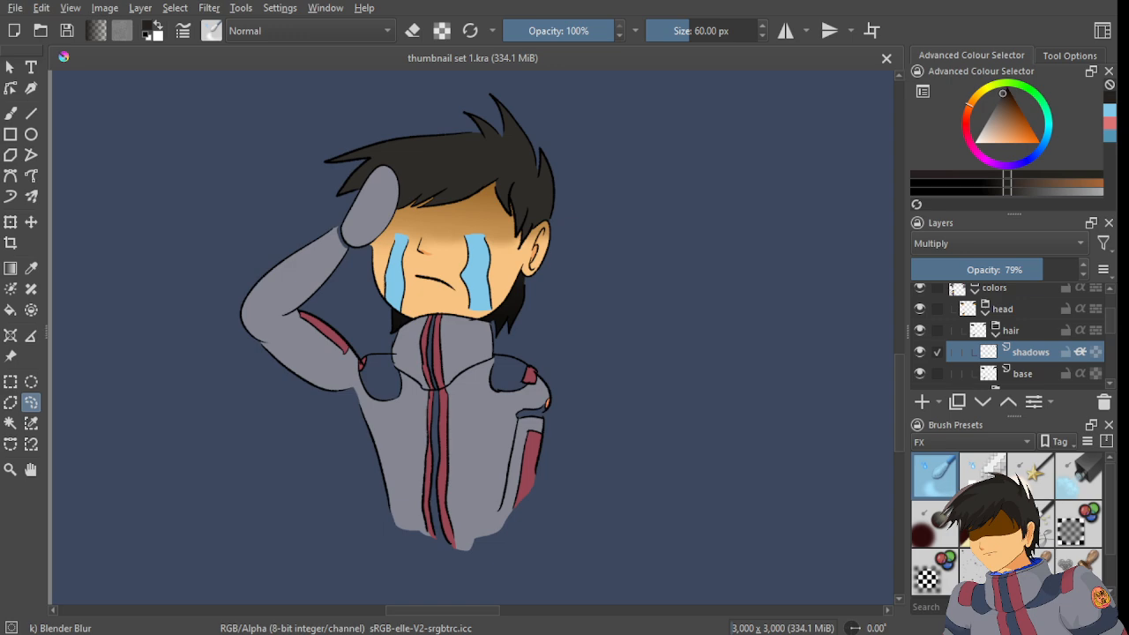
- Examine the crying pose's upper hair, from the fringe to the locks around the ear, for areas that need shadows
scroll(507, 393, "up", 3)
scroll(573, 309, "down", 1)
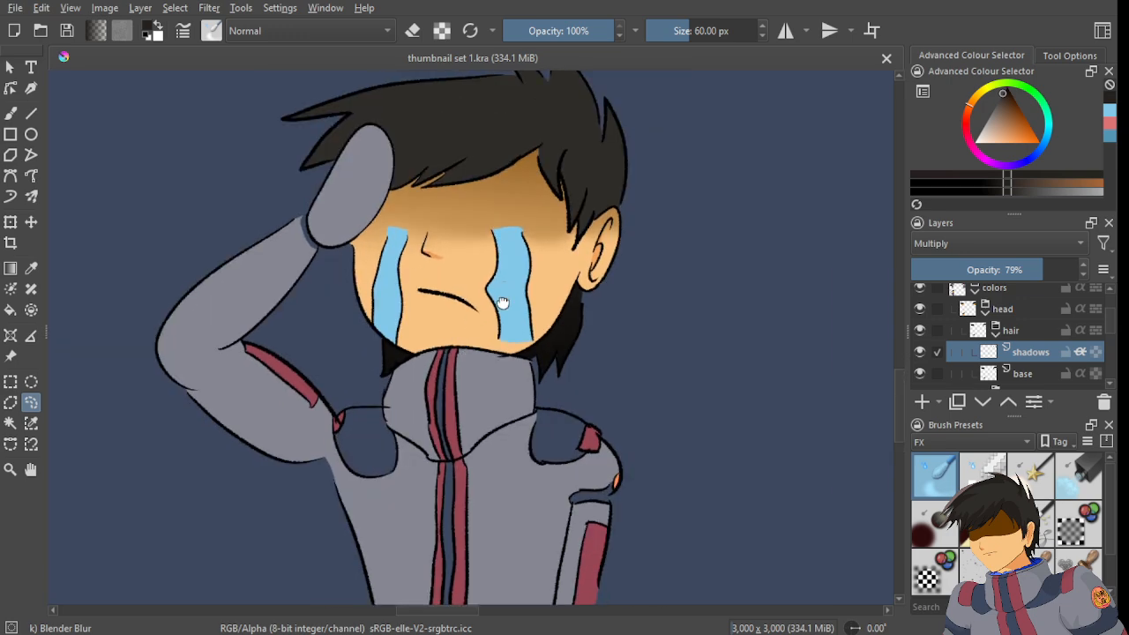
scroll(620, 228, "up", 2)
scroll(608, 247, "up", 2)
scroll(609, 370, "up", 1)
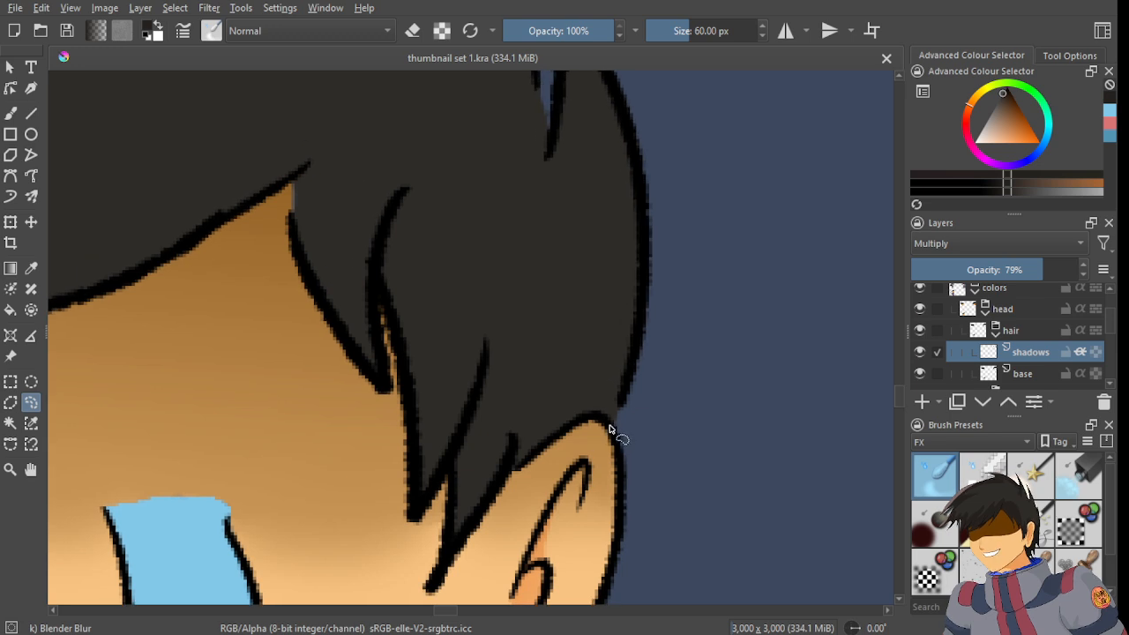
scroll(602, 402, "down", 3)
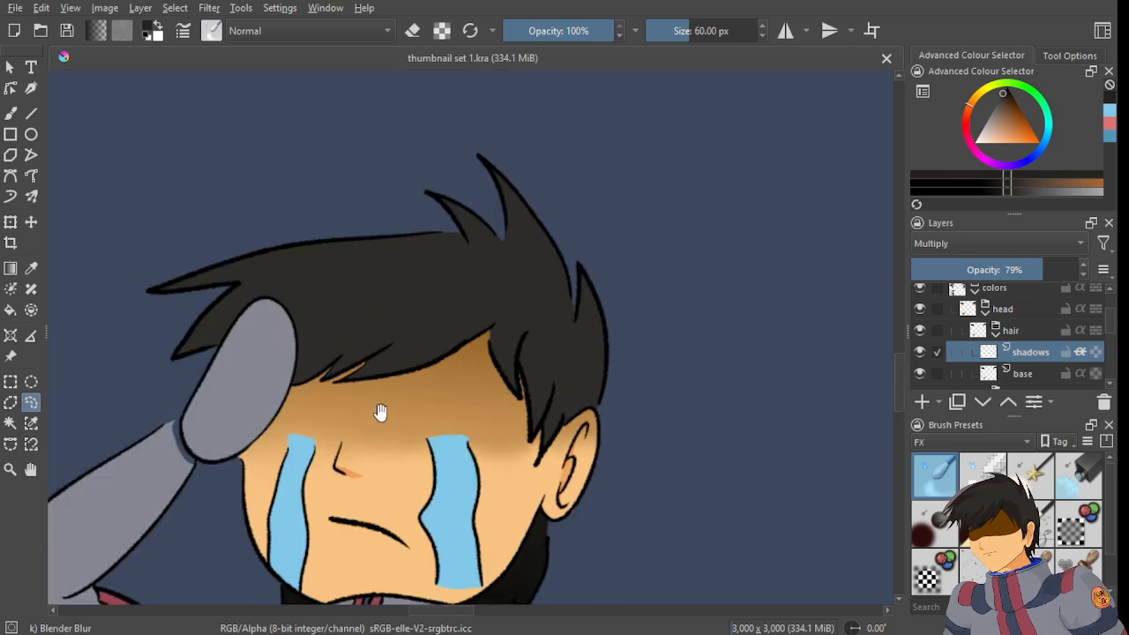
scroll(415, 383, "down", 3)
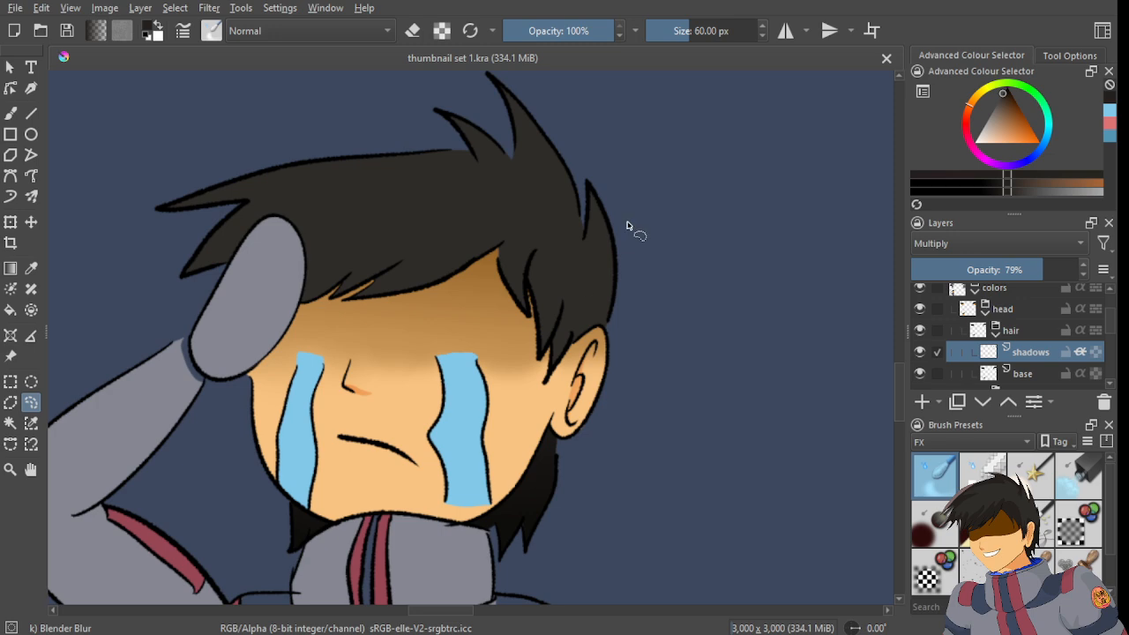
scroll(622, 258, "up", 1)
scroll(425, 315, "down", 1)
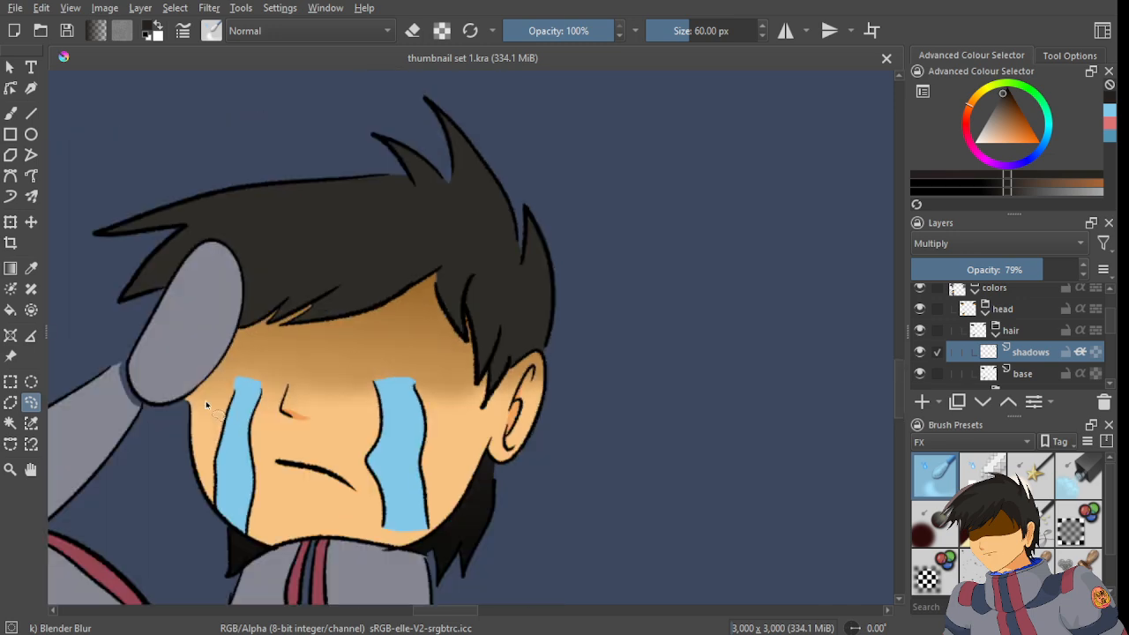
scroll(554, 354, "up", 3)
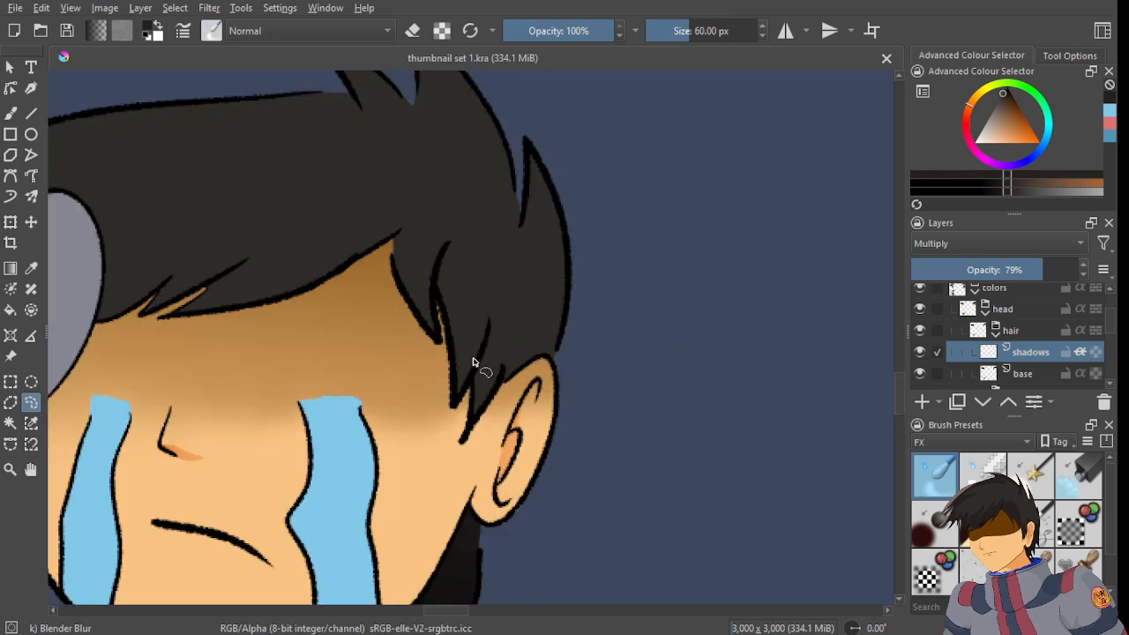
scroll(594, 269, "down", 3)
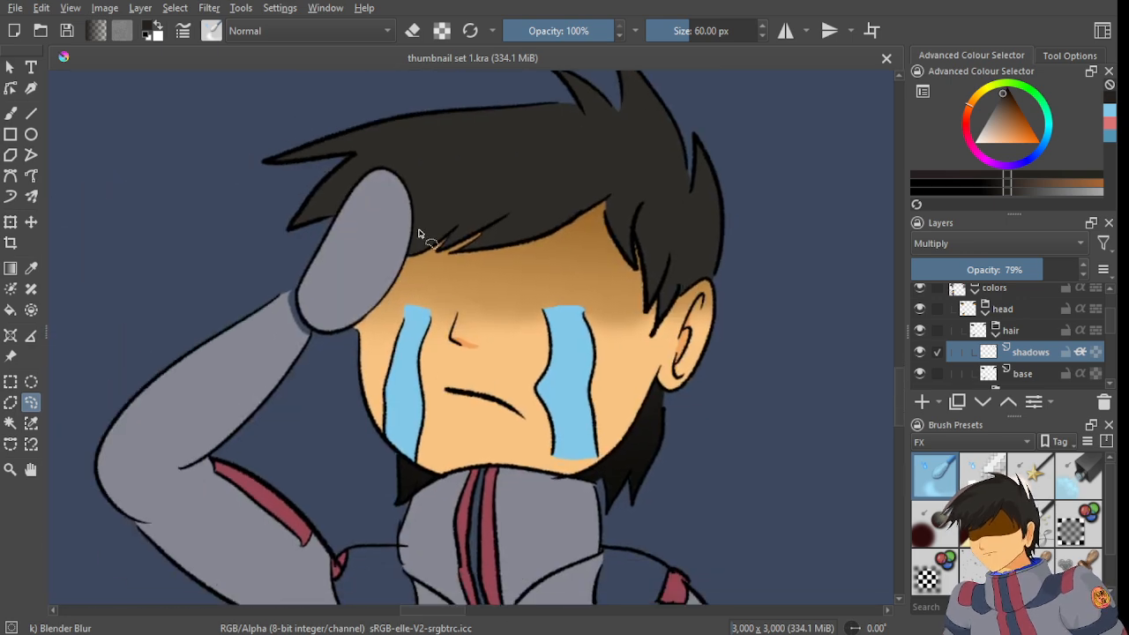
scroll(421, 238, "up", 1)
scroll(432, 242, "down", 2)
scroll(652, 256, "up", 1)
- Select a jagged, spiked shadow shape in the hair directly above the ear, reaching out to the back outline of the head
scroll(680, 256, "up", 4)
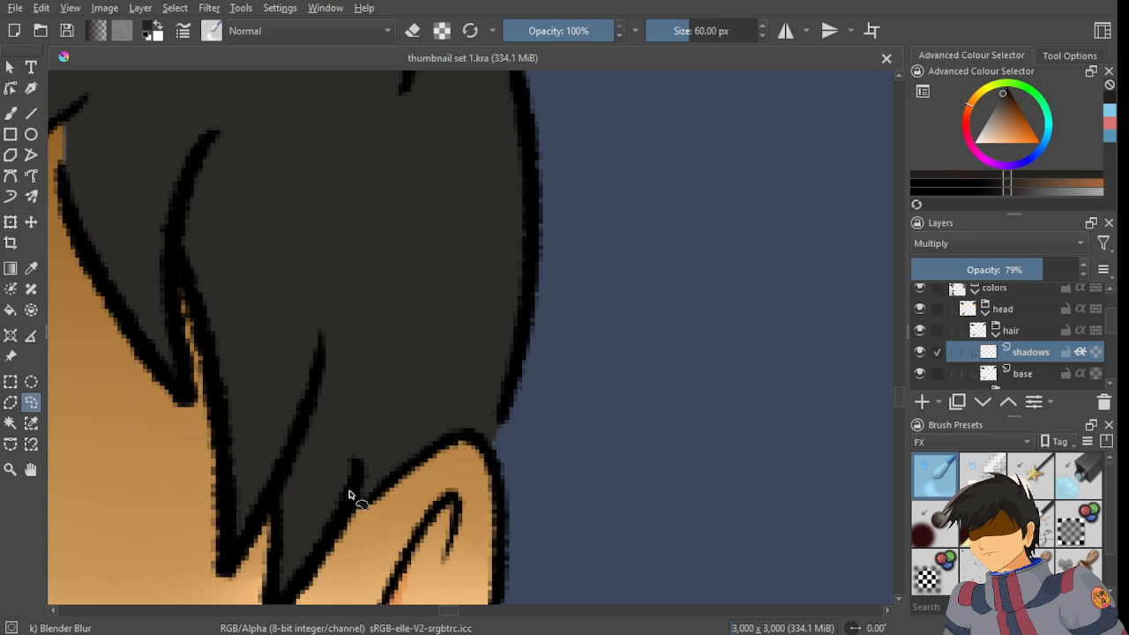
left_click_drag(364, 479, 432, 405)
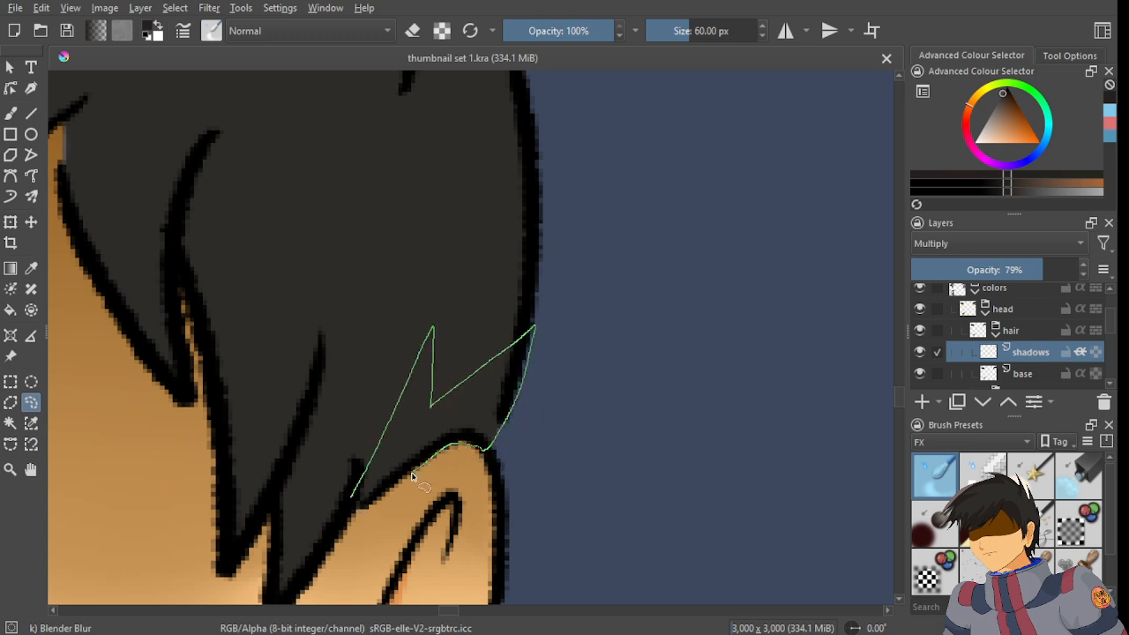
left_click_drag(365, 510, 358, 499)
scroll(446, 390, "up", 3)
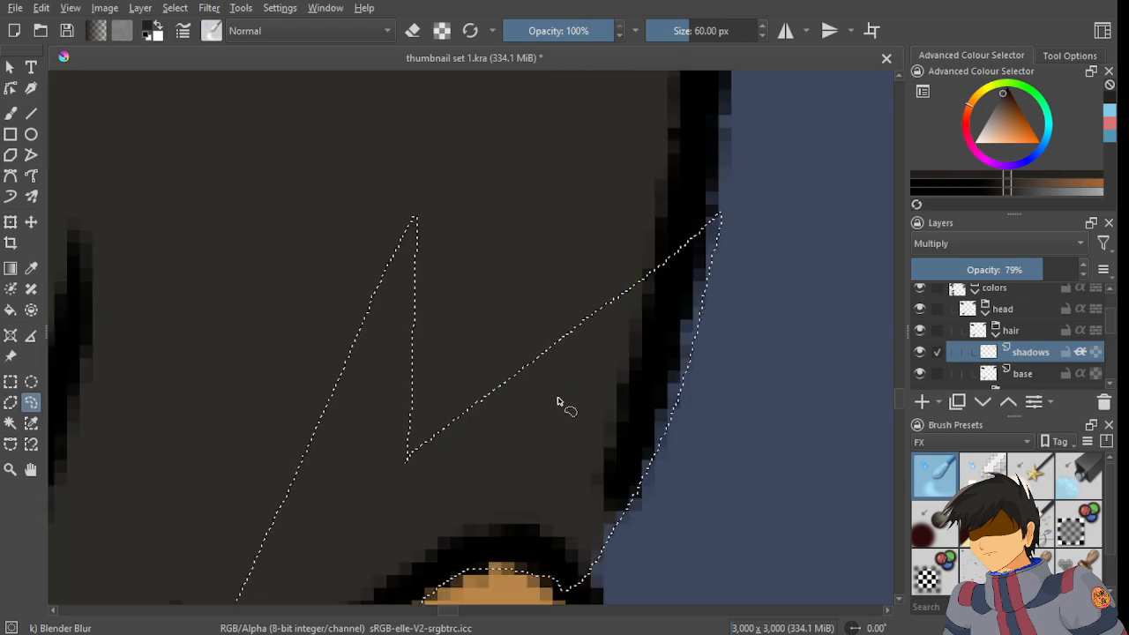
scroll(554, 365, "down", 4)
left_click_drag(532, 412, 572, 323)
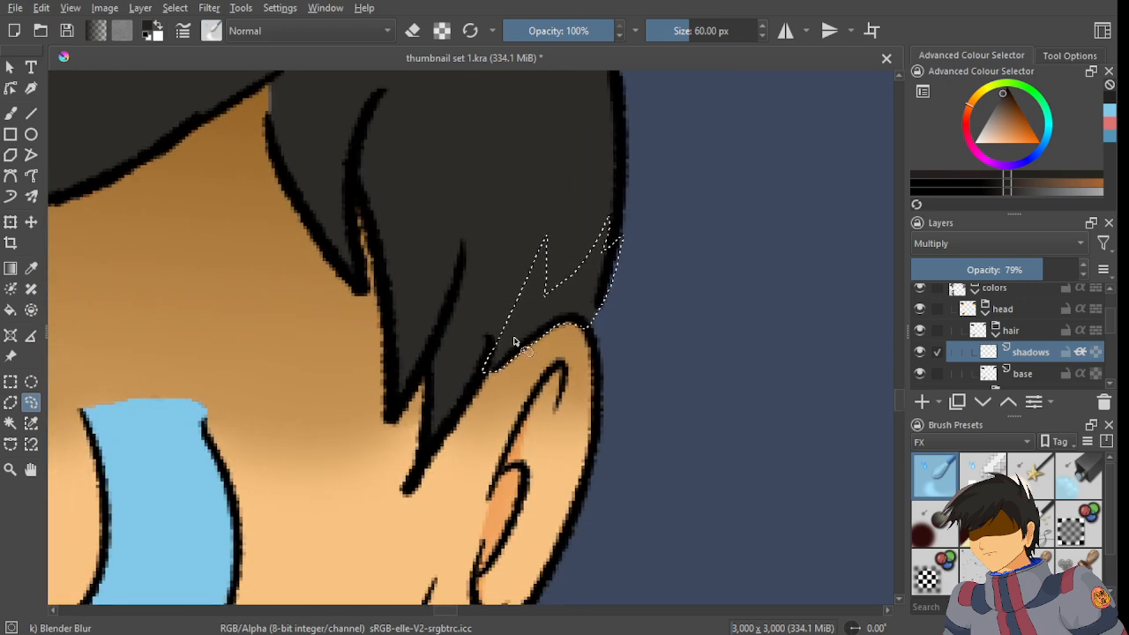
- Shade the jagged selection above the ear with a dark gradient rising from the ear, clear the selection, and save the document
left_click(11, 270)
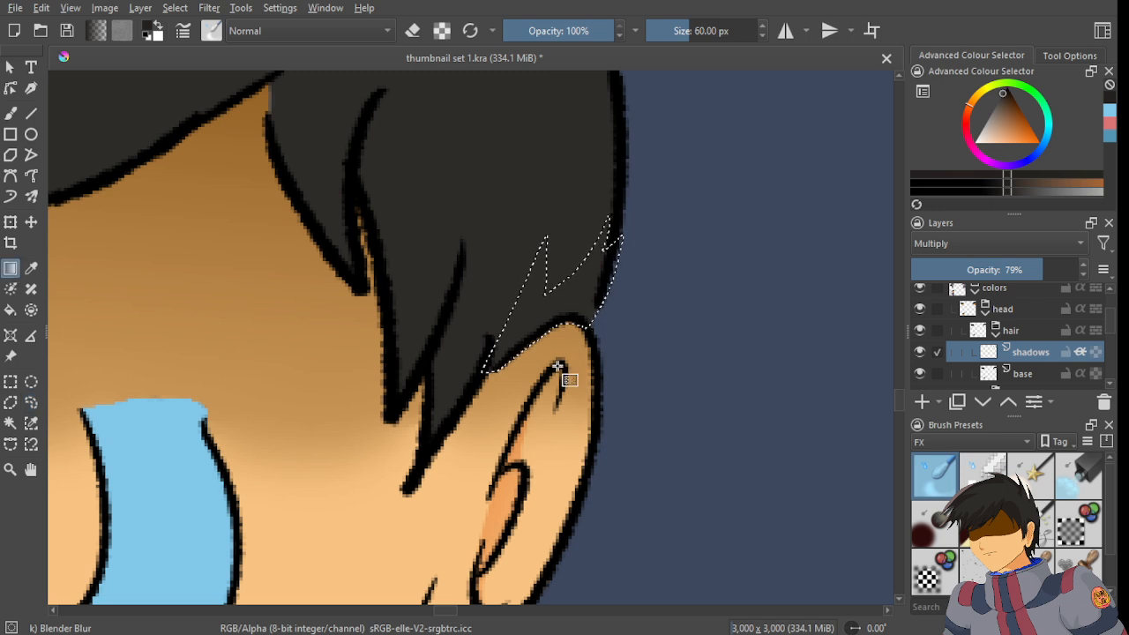
scroll(744, 107, "up", 2)
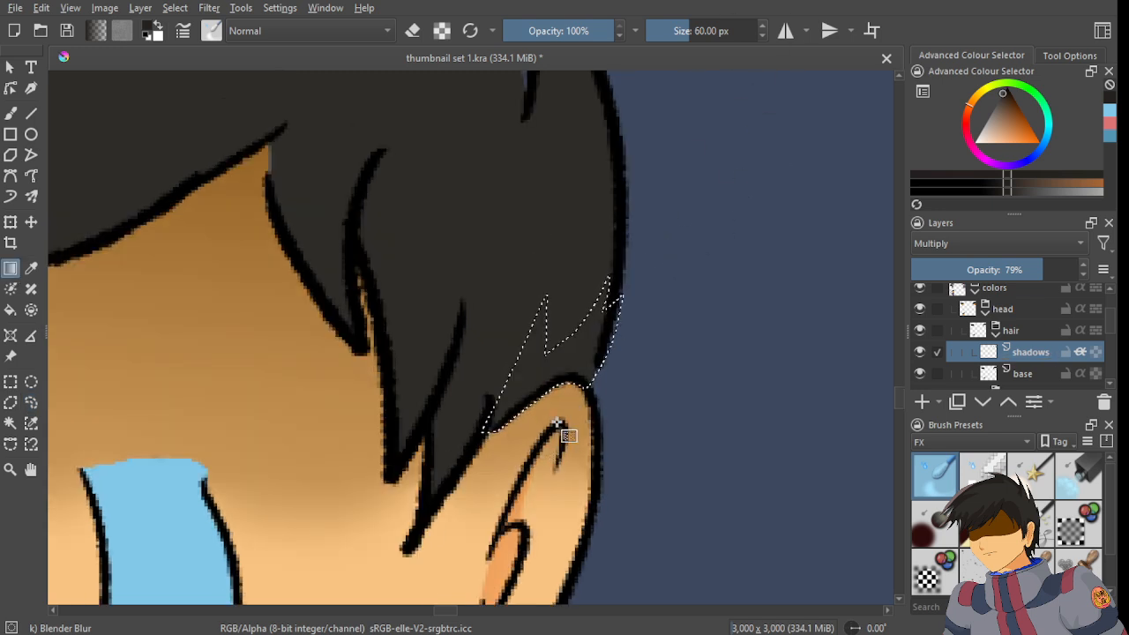
left_click_drag(557, 423, 665, 238)
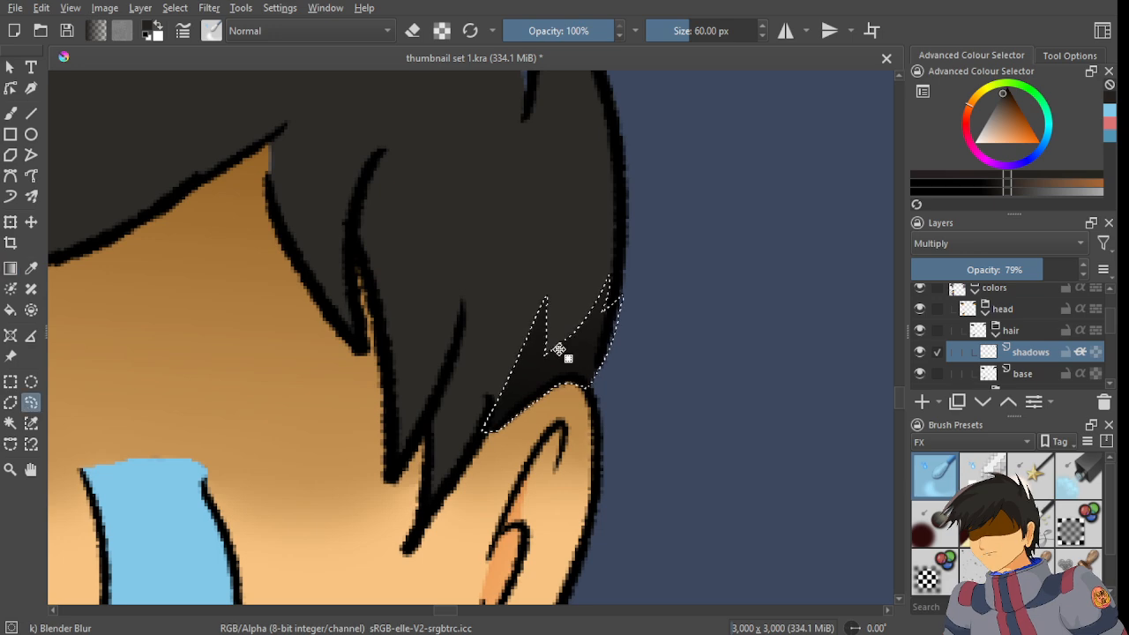
scroll(554, 362, "down", 5)
key("ctrl+s")
- Examine the shaded hair around the ear of the pose with its tongue out as a reference for the crying pose
scroll(537, 370, "up", 7)
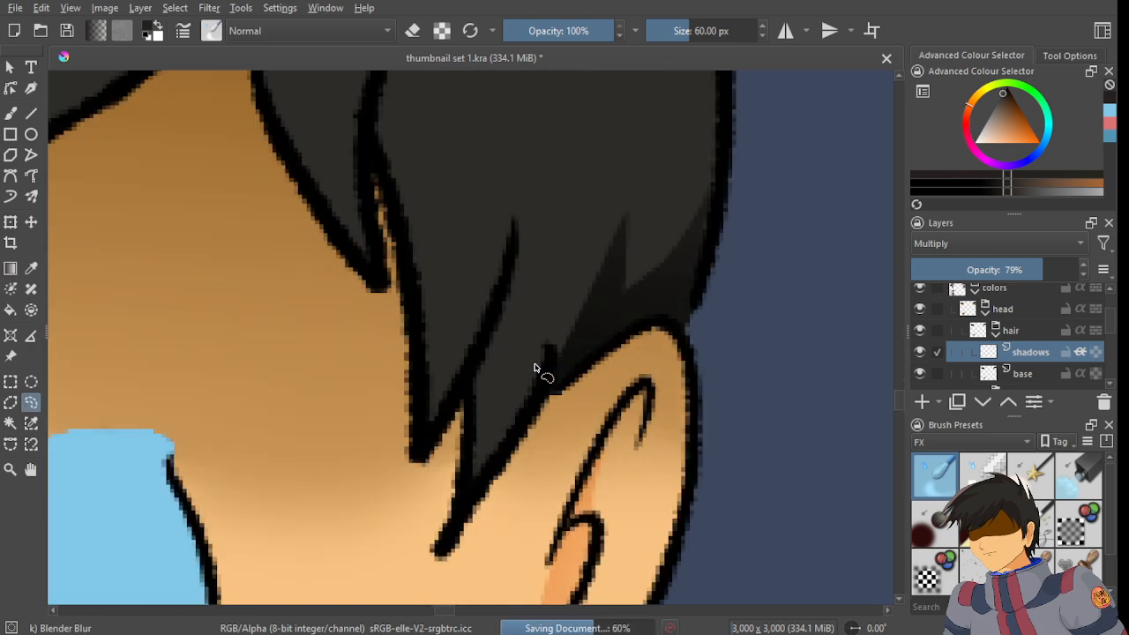
left_click_drag(537, 366, 573, 311)
scroll(552, 365, "down", 5)
scroll(503, 267, "down", 3)
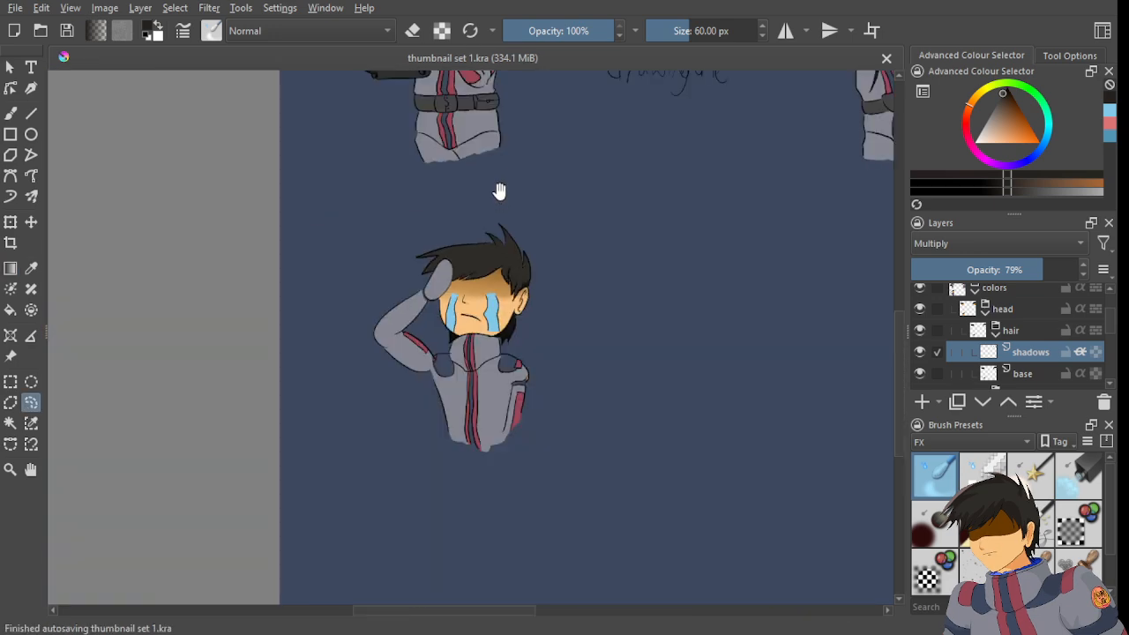
left_click_drag(499, 191, 492, 364)
scroll(441, 148, "up", 3)
left_click_drag(496, 118, 484, 292)
scroll(524, 268, "up", 2)
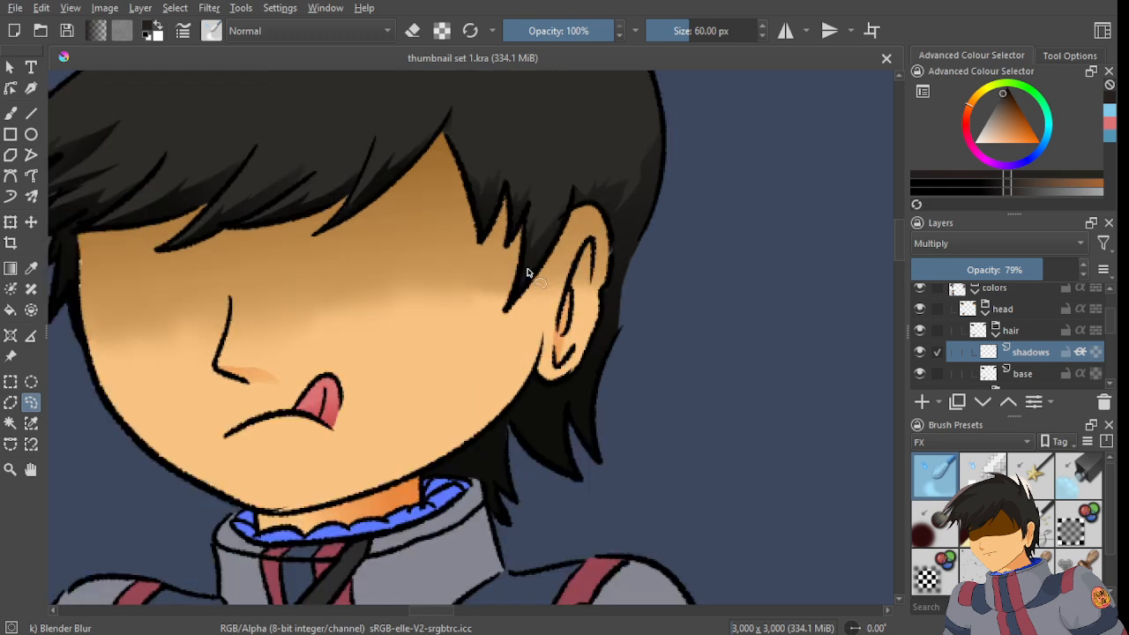
scroll(527, 269, "down", 6)
left_click_drag(584, 439, 551, 313)
scroll(521, 405, "up", 8)
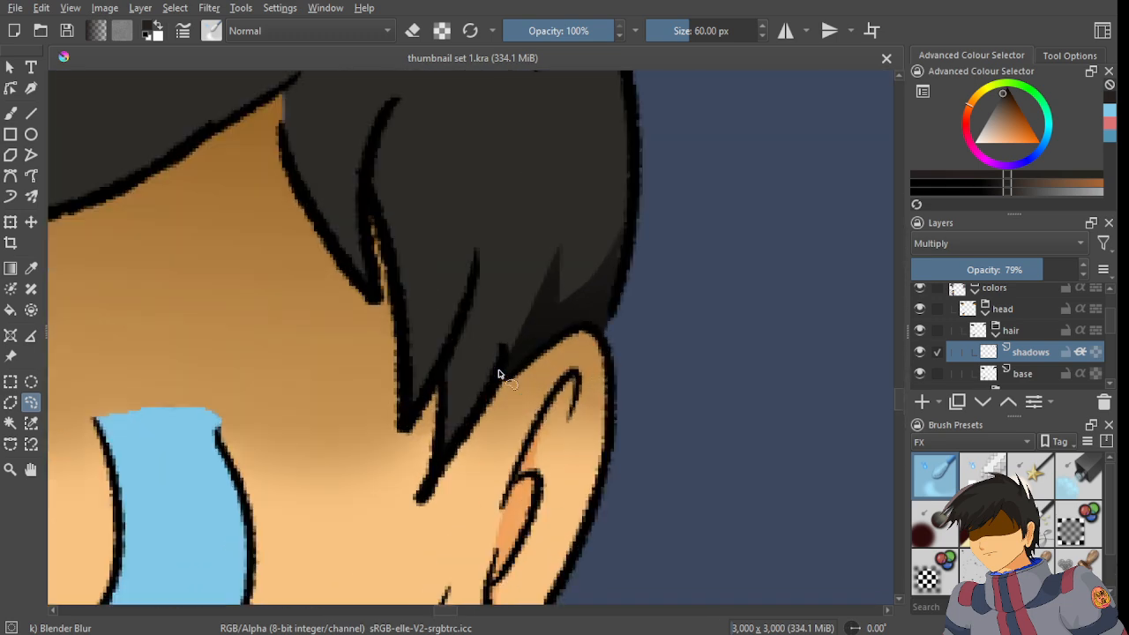
- Select a narrow, spiked shadow strip along the lower edge of the hair lock just in front of the ear
scroll(491, 392, "up", 2)
scroll(480, 425, "down", 2)
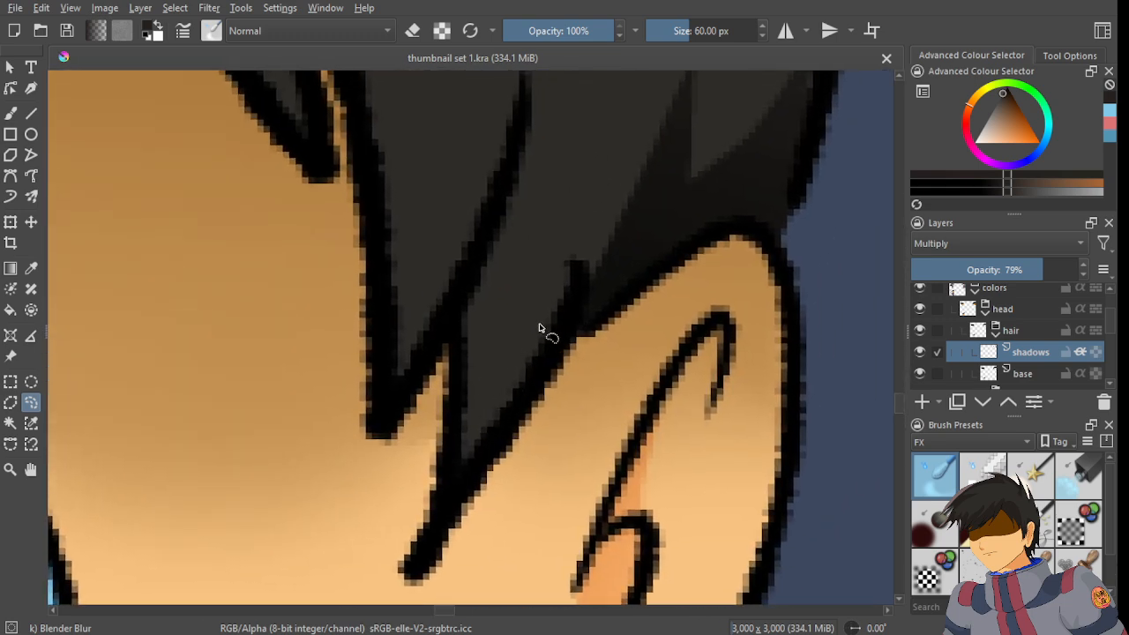
left_click_drag(487, 377, 558, 347)
key("ctrl+z")
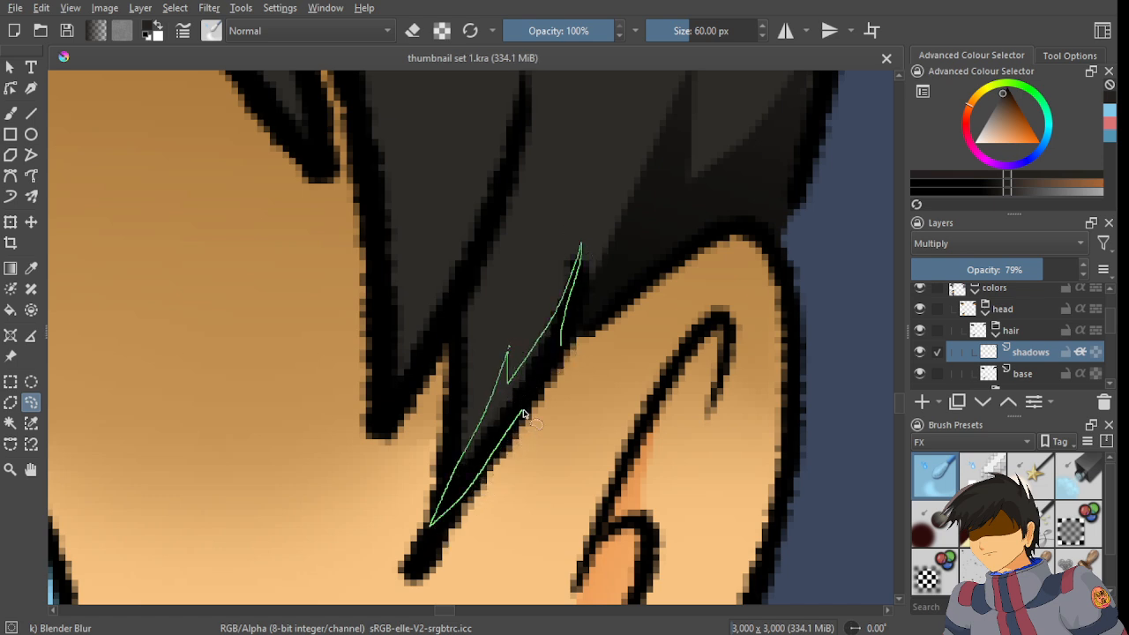
left_click_drag(554, 374, 554, 376)
- Shade the narrow strip on the lock in front of the ear with a dark gradient and clear the selection
left_click(11, 268)
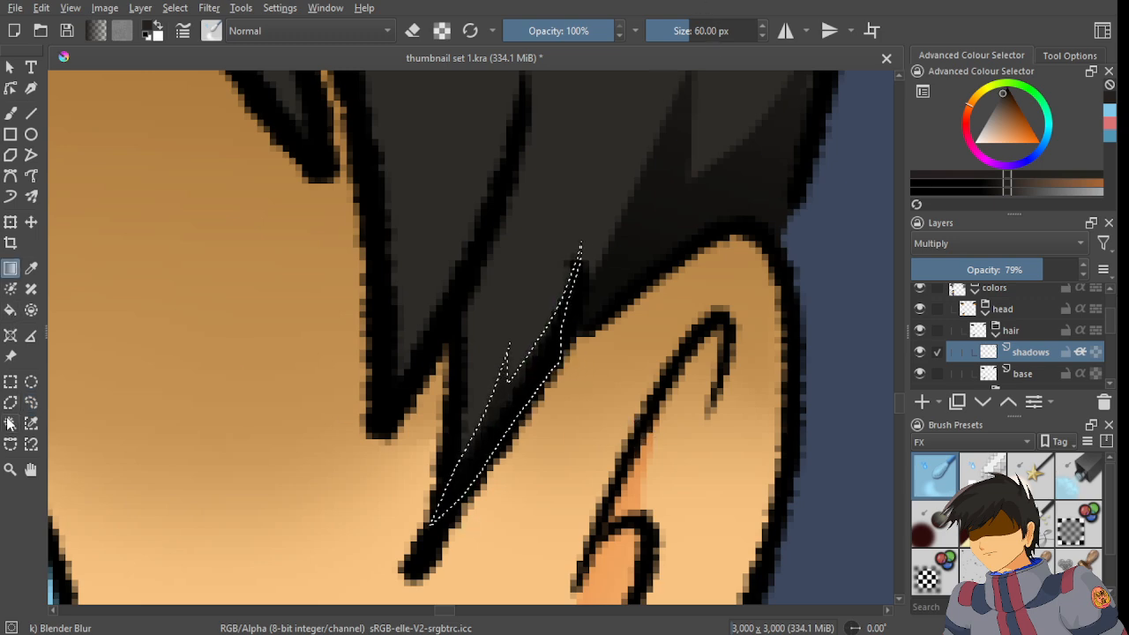
left_click(32, 402)
left_click(517, 398)
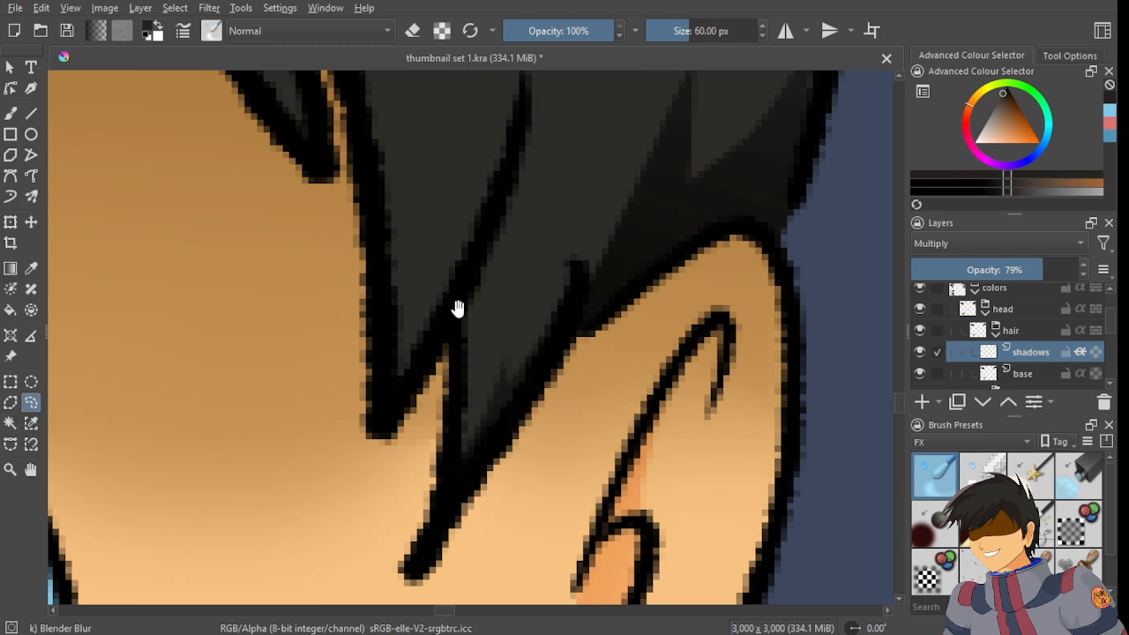
- Select a jagged, spiked shadow shape along the inner line of the pointed hair lock in front of the crying pose's ear
scroll(521, 318, "up", 2)
scroll(523, 316, "down", 2)
scroll(527, 309, "up", 2)
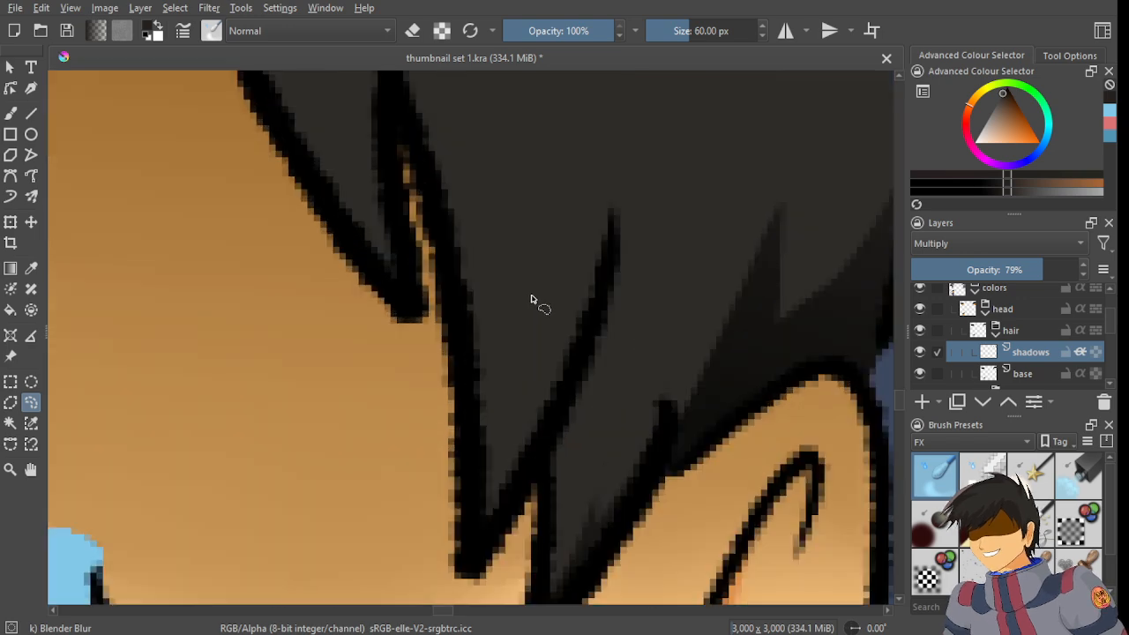
scroll(538, 300, "down", 2)
scroll(552, 297, "up", 2)
scroll(550, 297, "down", 2)
scroll(521, 302, "up", 2)
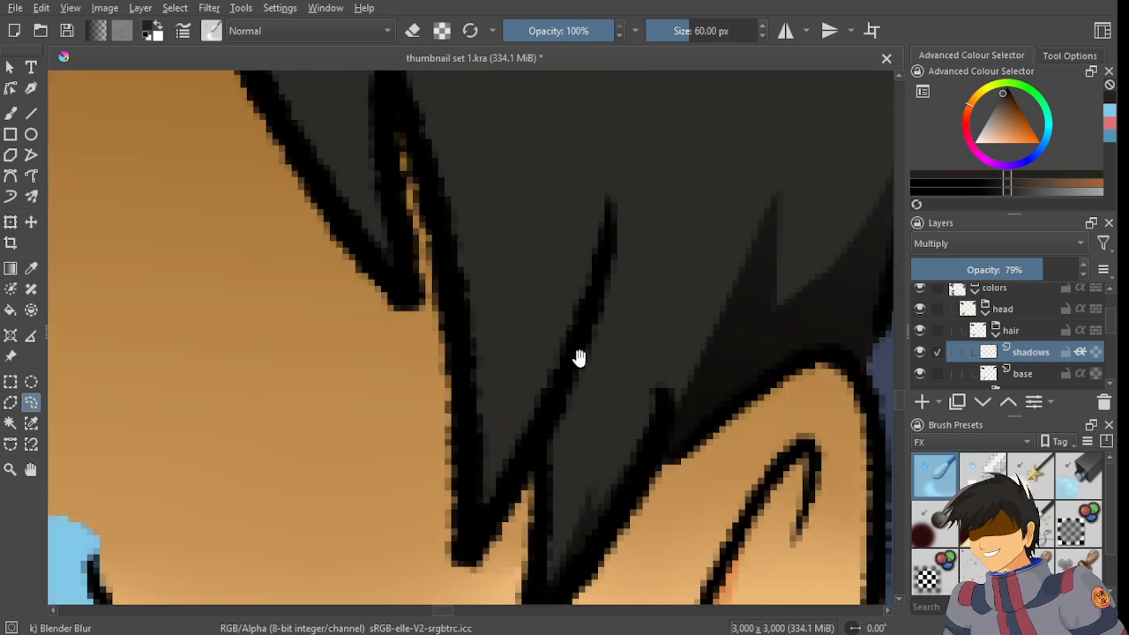
scroll(554, 285, "up", 2)
scroll(629, 282, "up", 1)
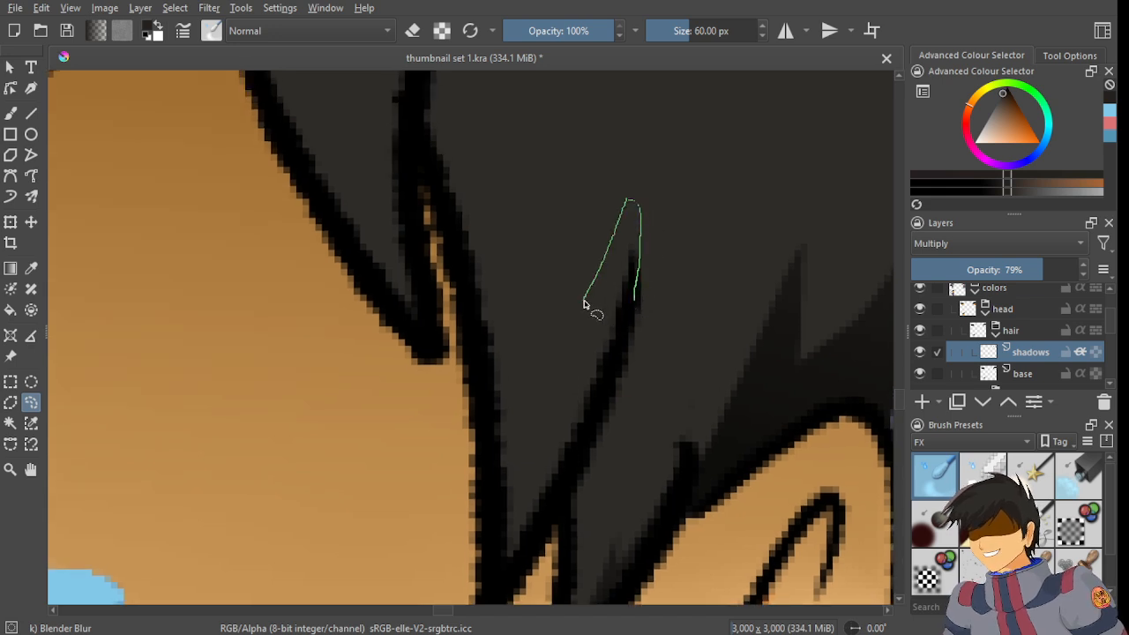
mouse_move(583, 304)
left_mouse_down()
mouse_move(514, 431)
mouse_move(507, 485)
left_mouse_up()
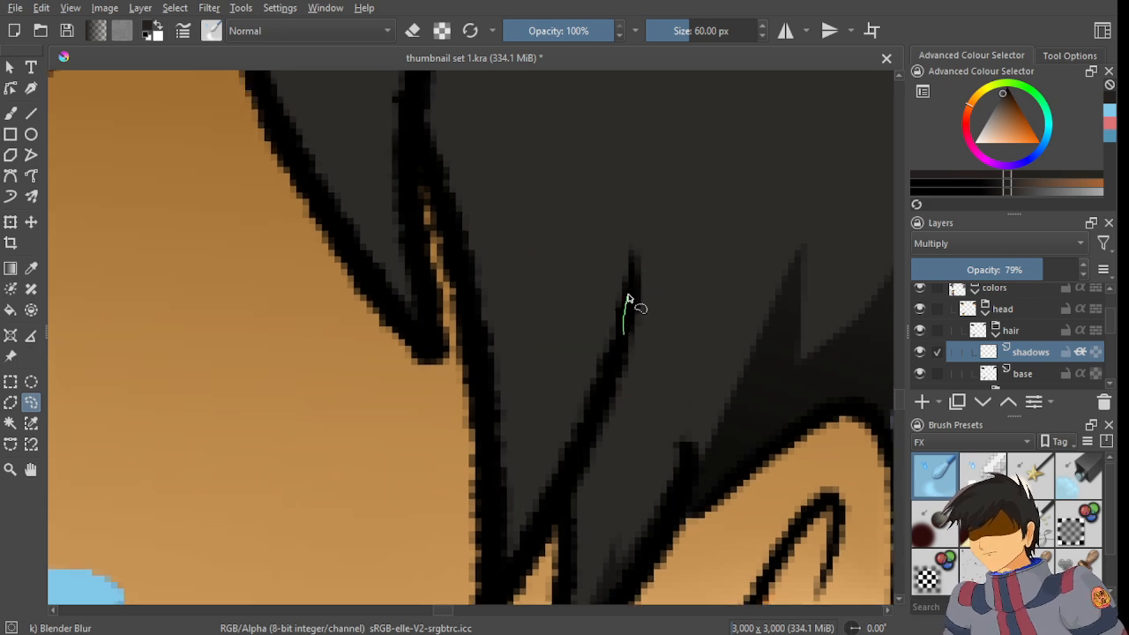
left_click_drag(567, 245, 535, 439)
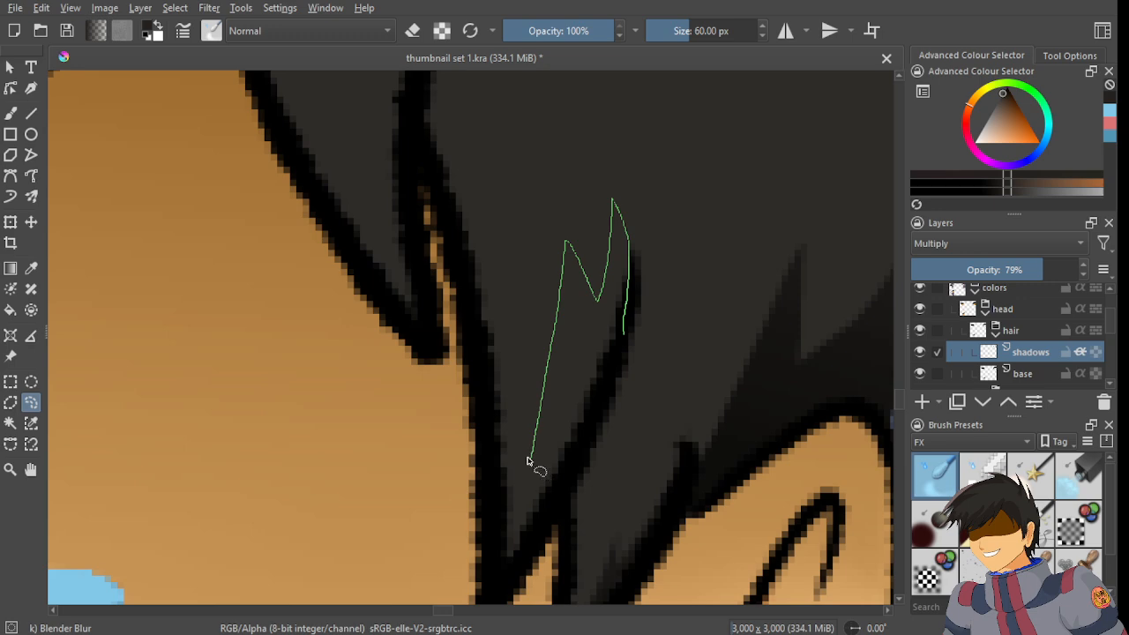
left_click_drag(509, 497, 496, 600)
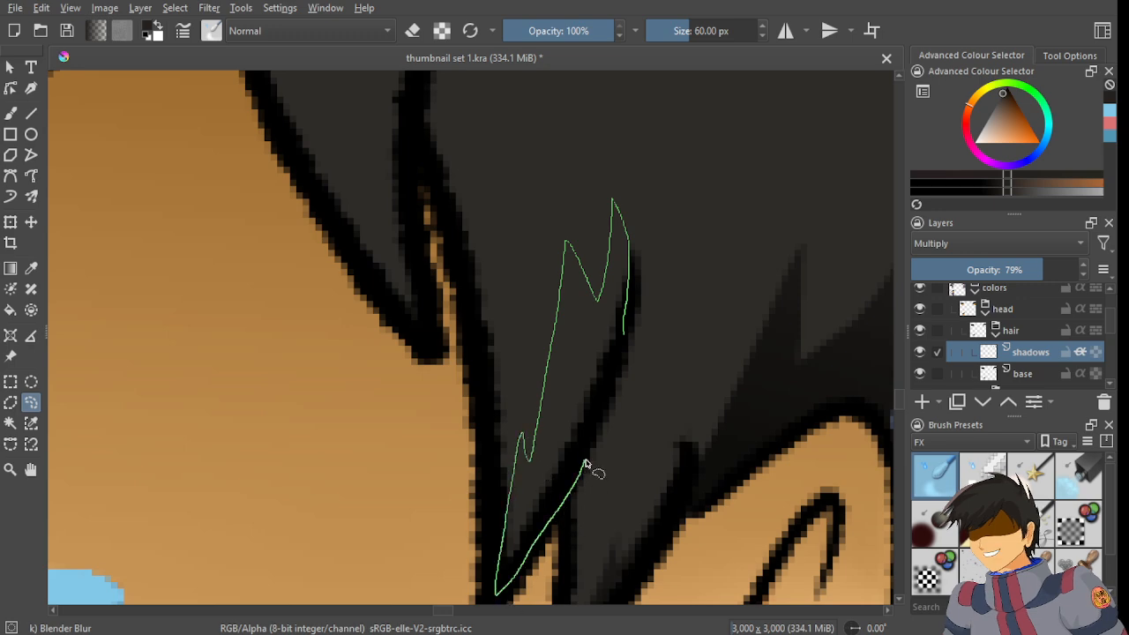
left_click_drag(584, 464, 626, 351)
scroll(609, 362, "down", 5)
scroll(608, 340, "up", 1)
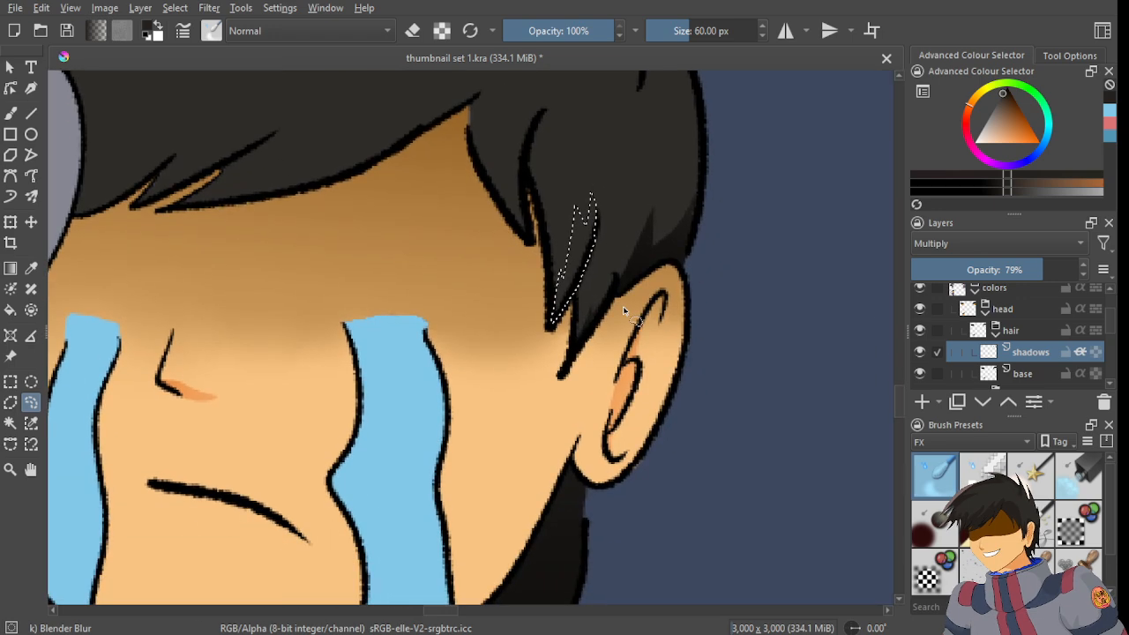
- Shade the spiked selection with a dark gradient rising from the lock's tip, redoing the gradient once, and clear the selection
left_click(10, 268)
scroll(555, 231, "up", 3)
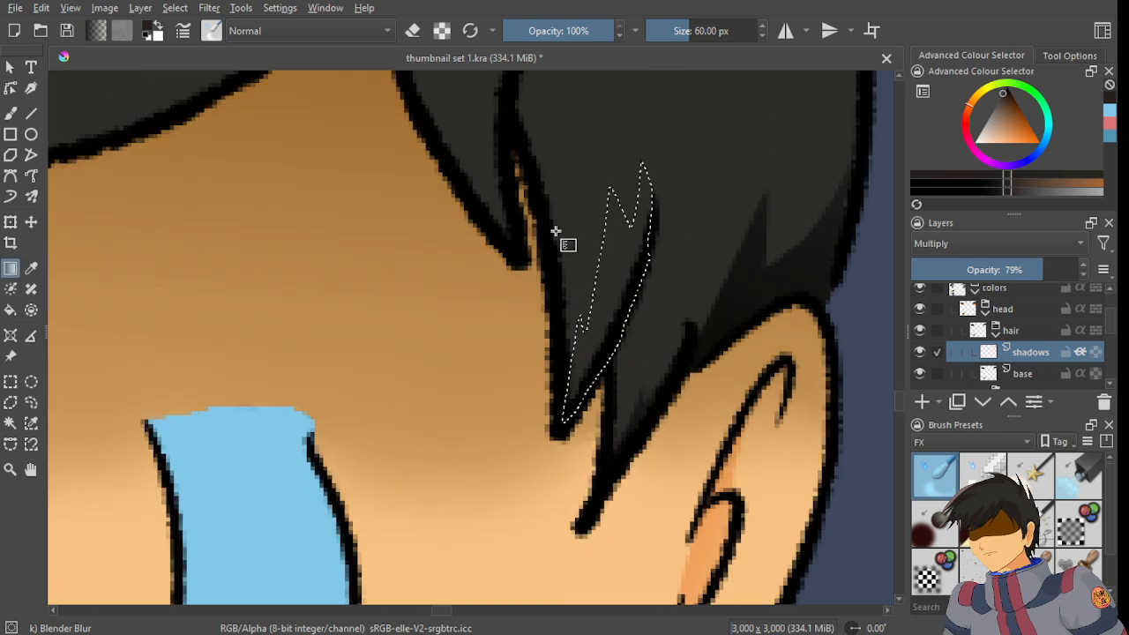
scroll(622, 318, "up", 2)
left_click_drag(631, 353, 637, 42)
left_click_drag(570, 365, 552, 438)
key("ctrl+z")
left_click_drag(615, 372, 596, 32)
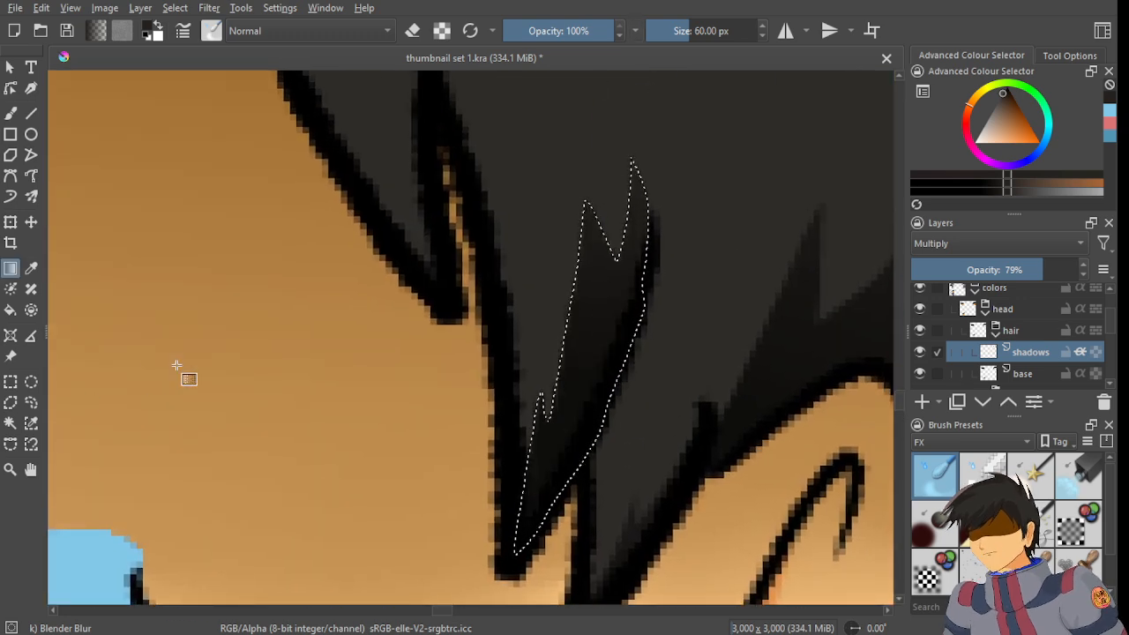
left_click(31, 402)
left_click(595, 319)
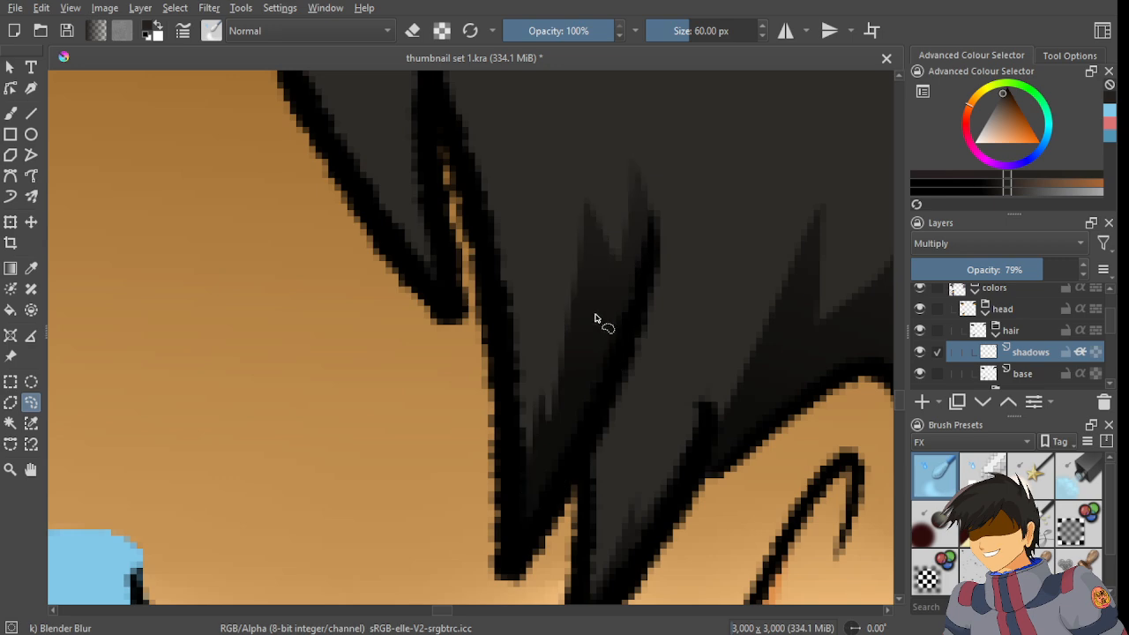
- Examine the hair shading on the gritted-teeth pose as a reference for the crying pose
scroll(595, 320, "down", 2)
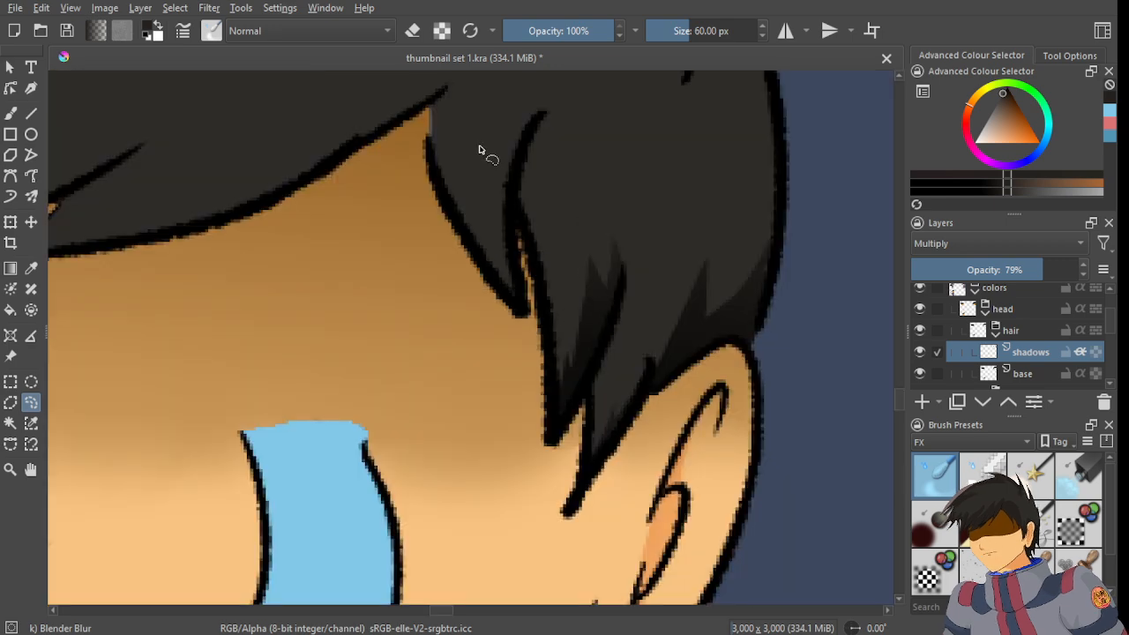
scroll(524, 171, "down", 6)
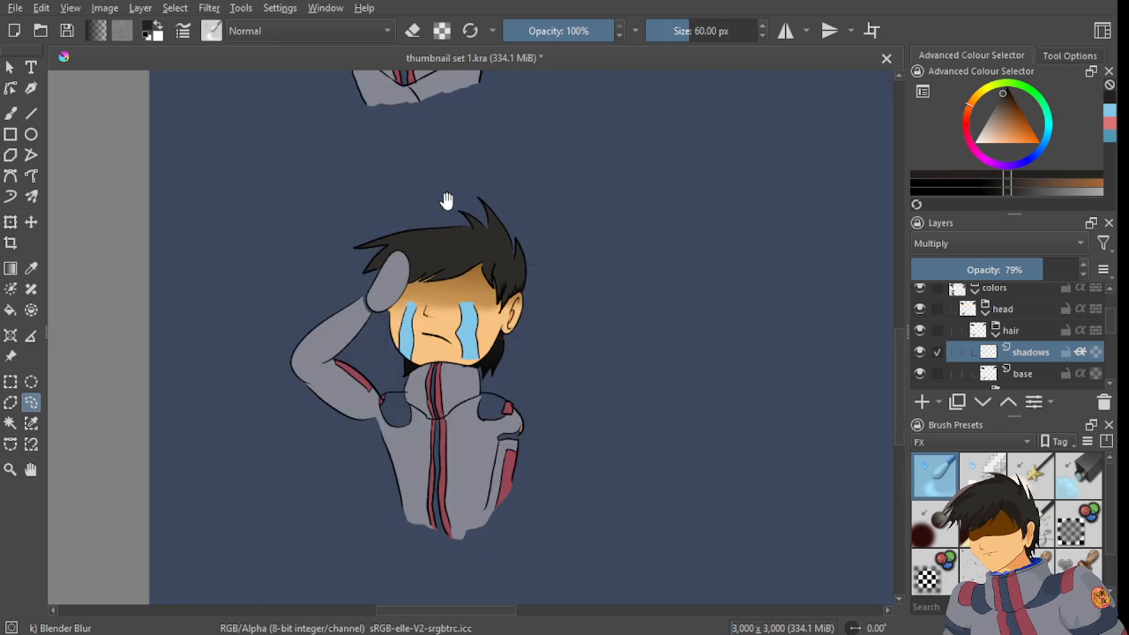
scroll(351, 313, "up", 3)
scroll(344, 345, "up", 2)
scroll(706, 235, "up", 3)
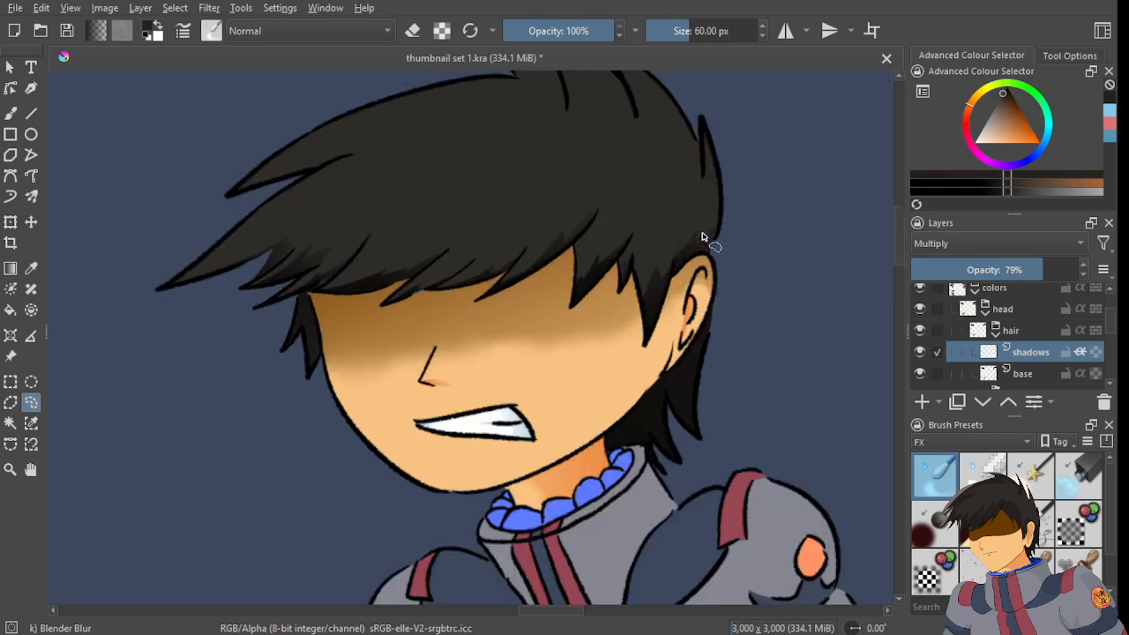
scroll(667, 251, "down", 5)
scroll(668, 249, "down", 3)
scroll(432, 249, "up", 5)
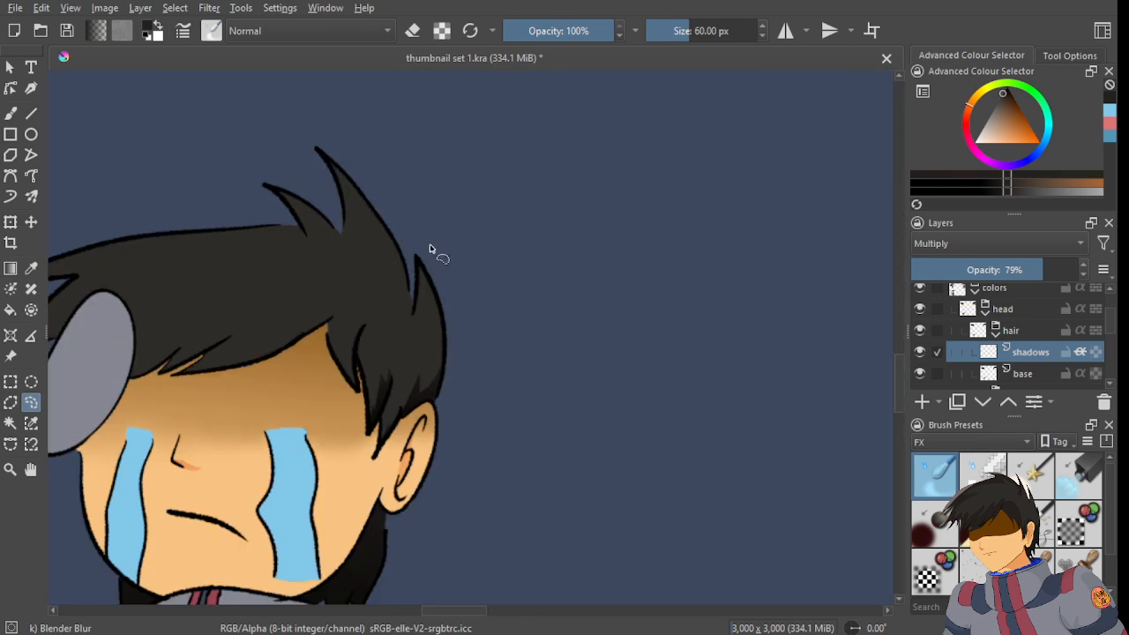
- Select a narrow crescent along the inner side of the curved strand line above the temple, shade it with a dark gradient, and clear the selection
scroll(351, 375, "up", 6)
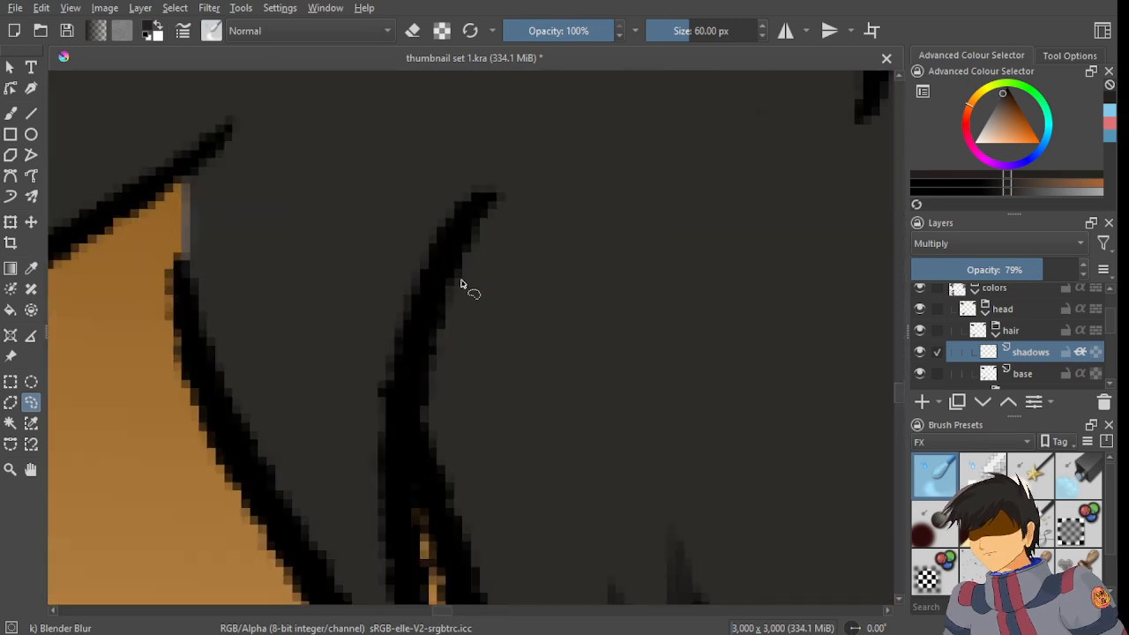
scroll(461, 164, "down", 2)
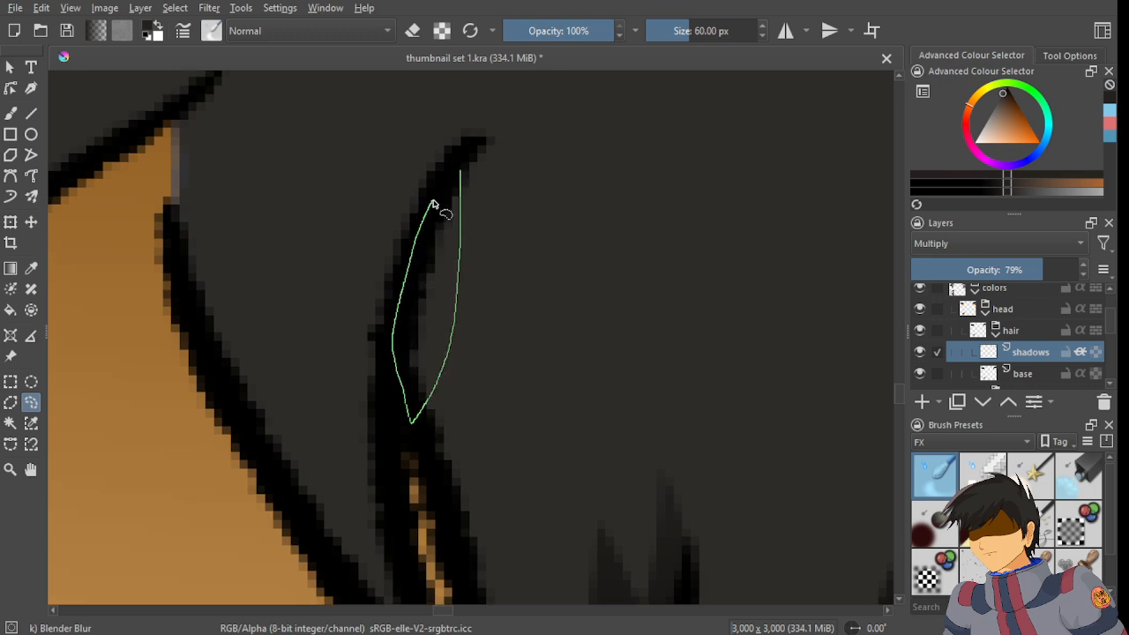
mouse_move(432, 205)
left_mouse_down()
mouse_move(441, 211)
mouse_move(424, 364)
left_mouse_up()
key("g")
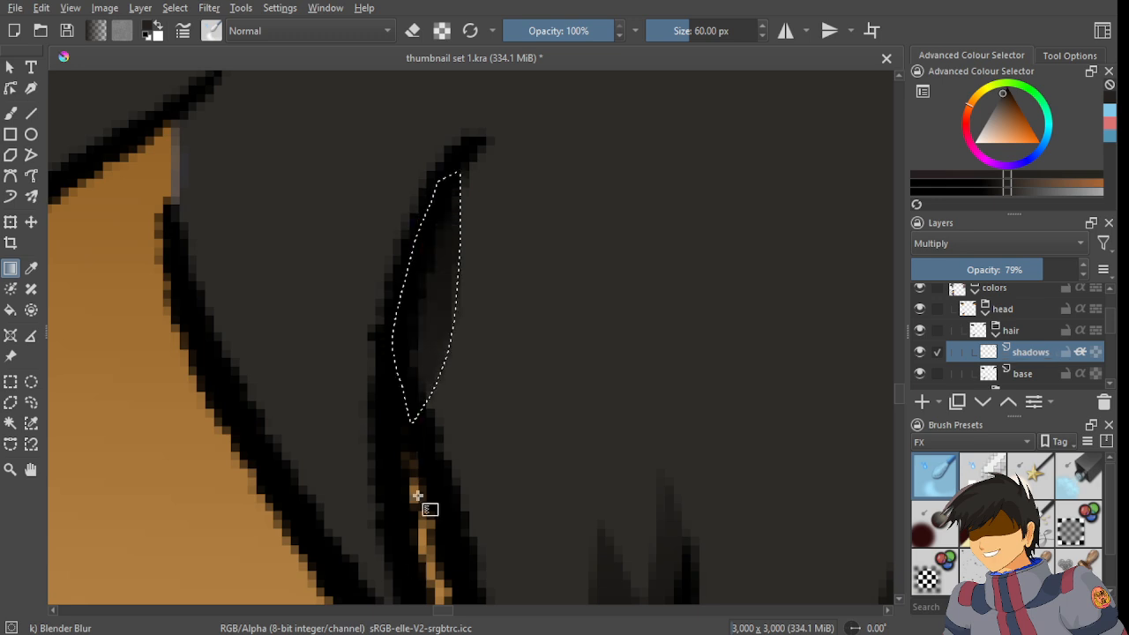
left_click(30, 402)
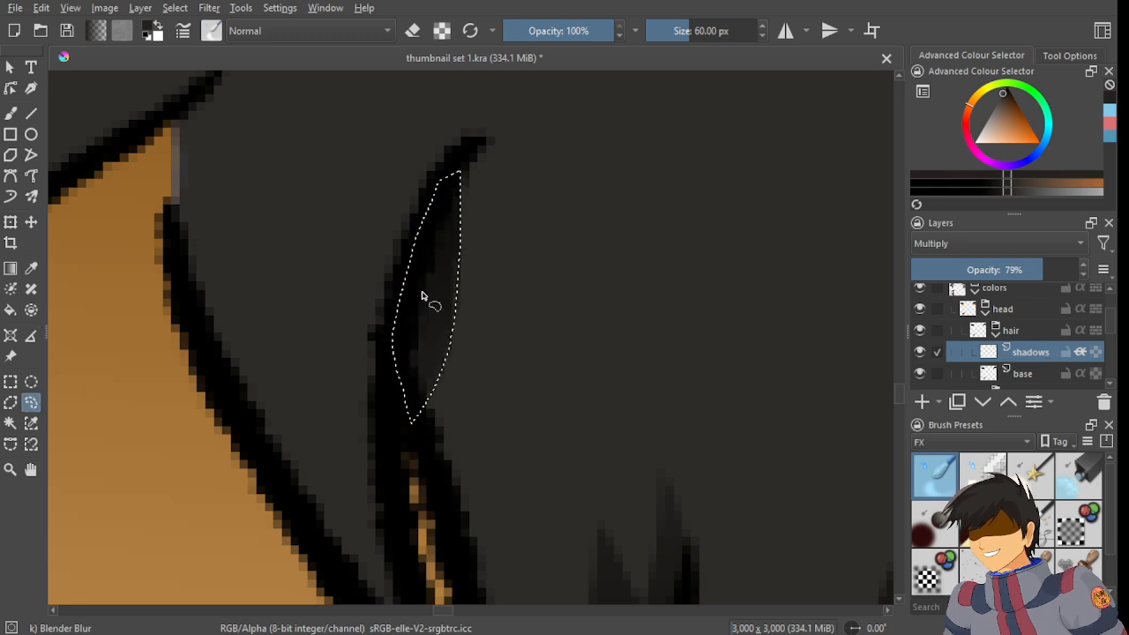
left_click(422, 295)
scroll(414, 305, "down", 6)
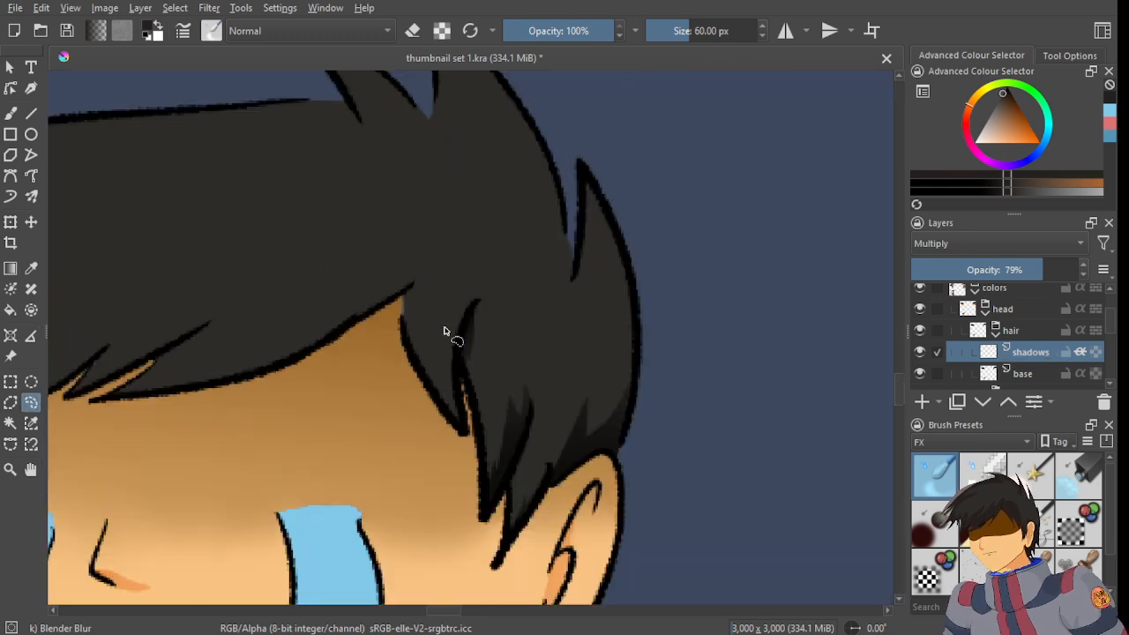
scroll(439, 339, "up", 5)
scroll(467, 264, "down", 7)
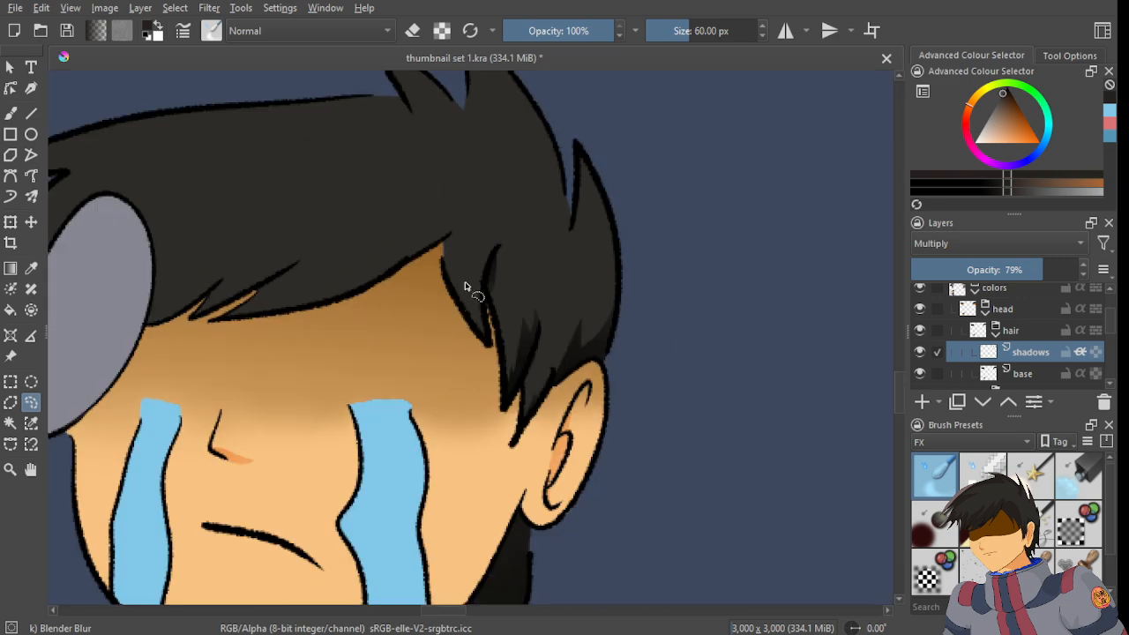
- Shade a small wedge beneath the tip of the fringe line at the forehead corner with a dark gradient, clear the selection, and save the document
scroll(468, 295, "up", 6)
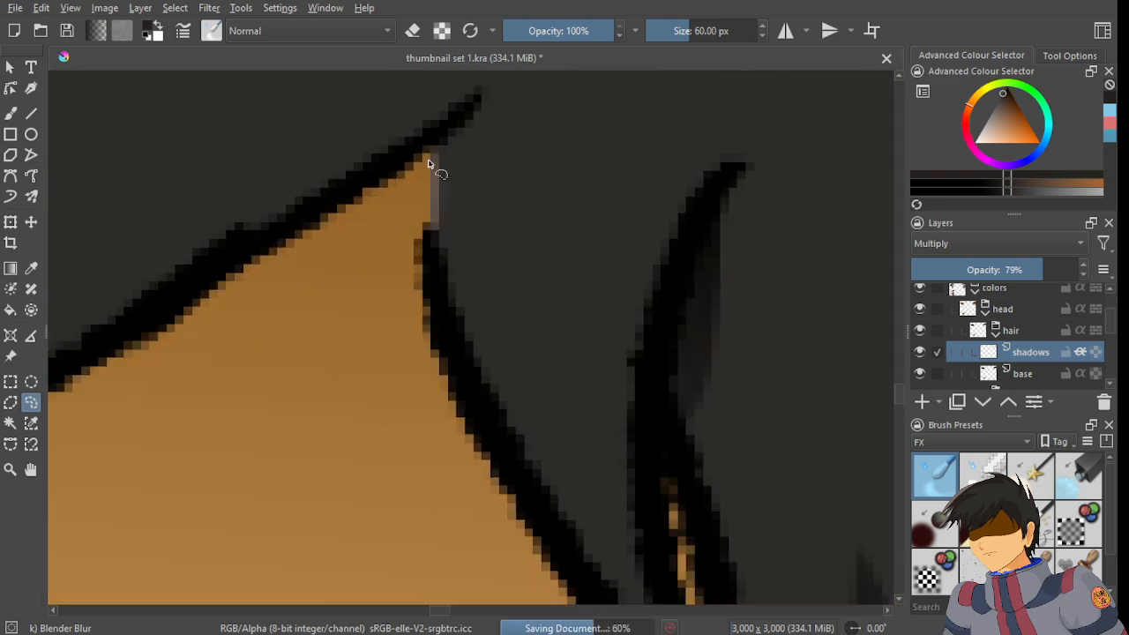
scroll(431, 207, "up", 3)
scroll(465, 226, "down", 1)
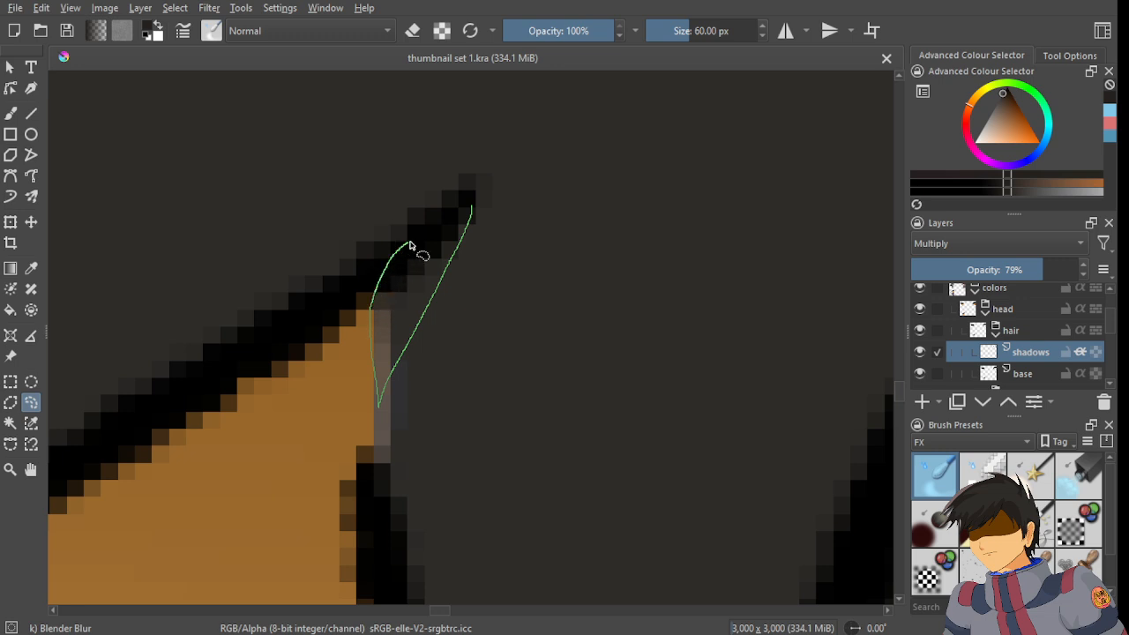
left_click_drag(452, 216, 456, 213)
left_click(11, 268)
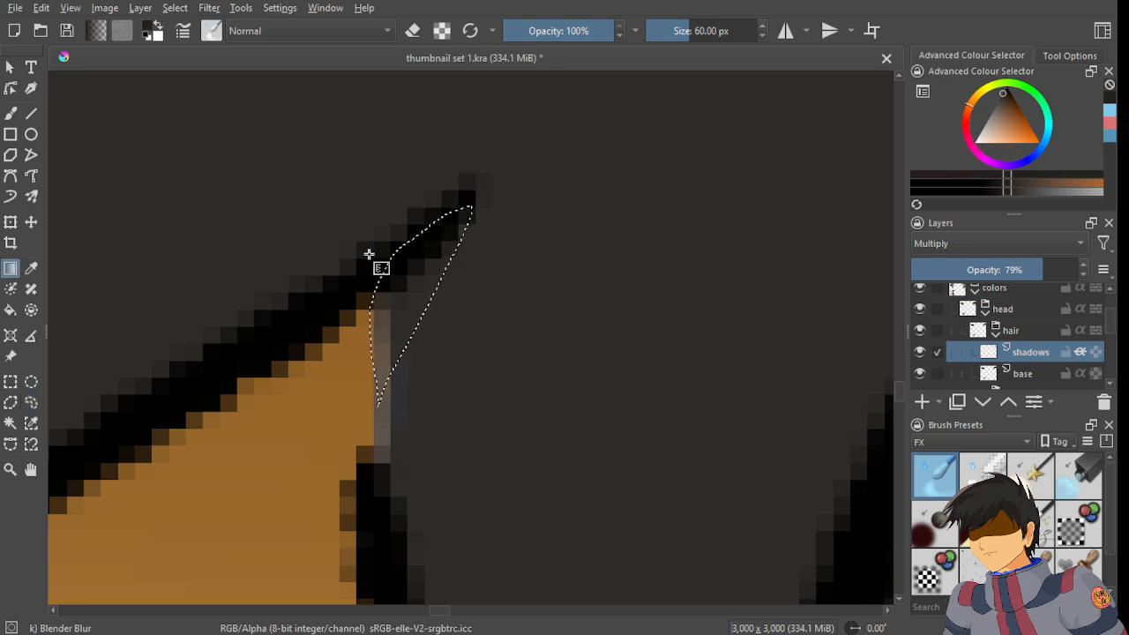
left_click(31, 403)
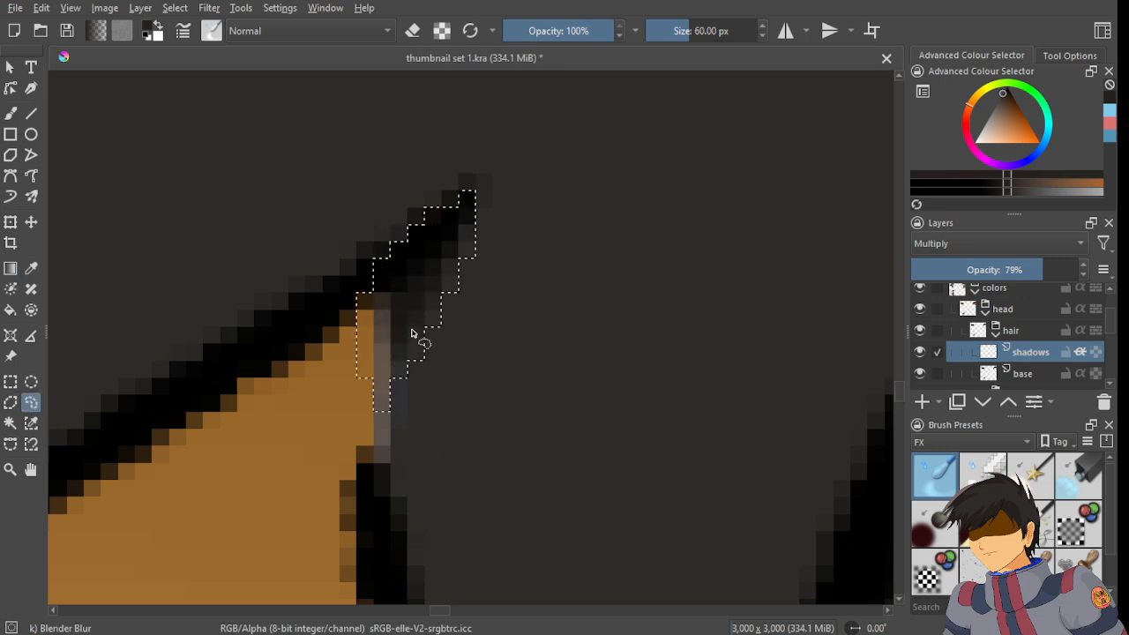
scroll(412, 324, "down", 4)
scroll(474, 383, "down", 4)
key("ctrl+s")
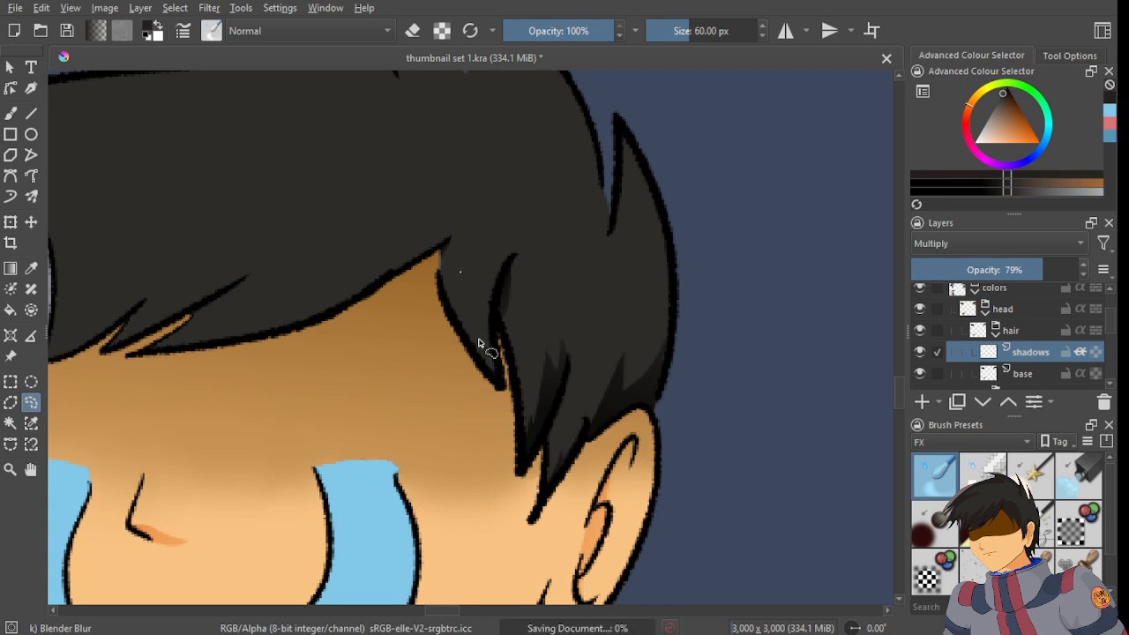
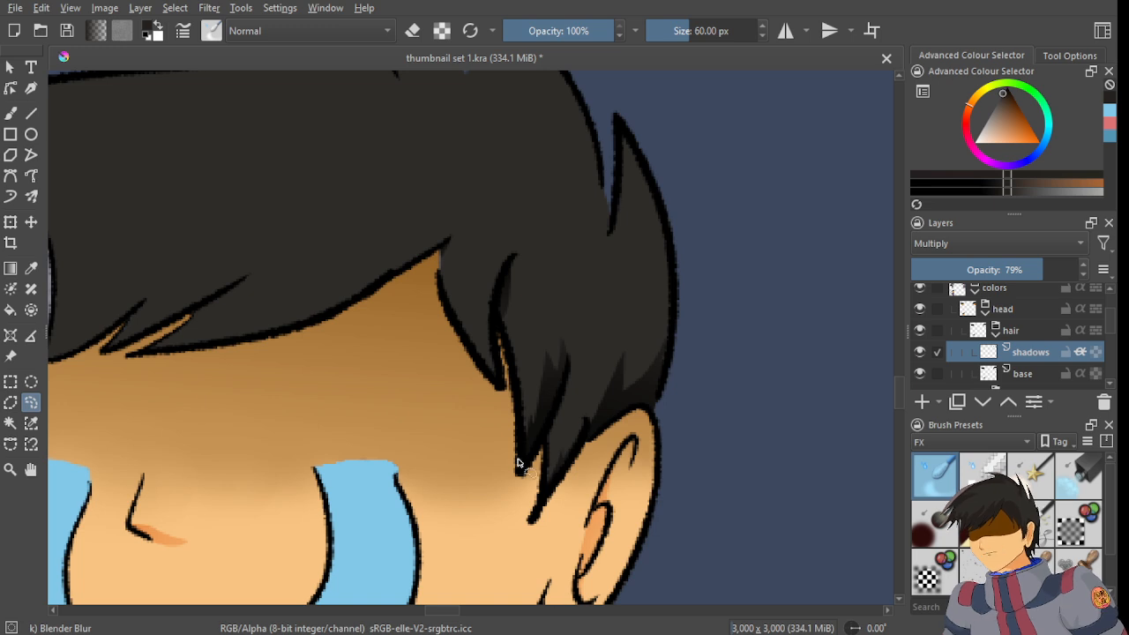
- Compare the crying pose's hair shading with the other poses on the canvas
scroll(517, 463, "up", 3)
scroll(428, 308, "down", 6)
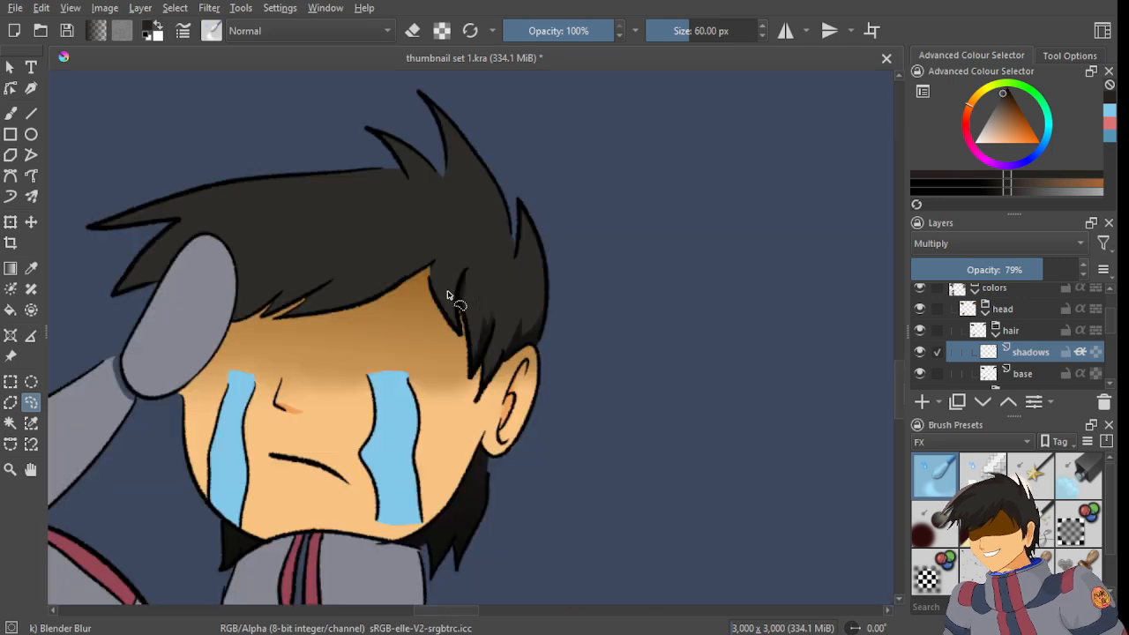
scroll(448, 296, "down", 5)
scroll(448, 292, "up", 2)
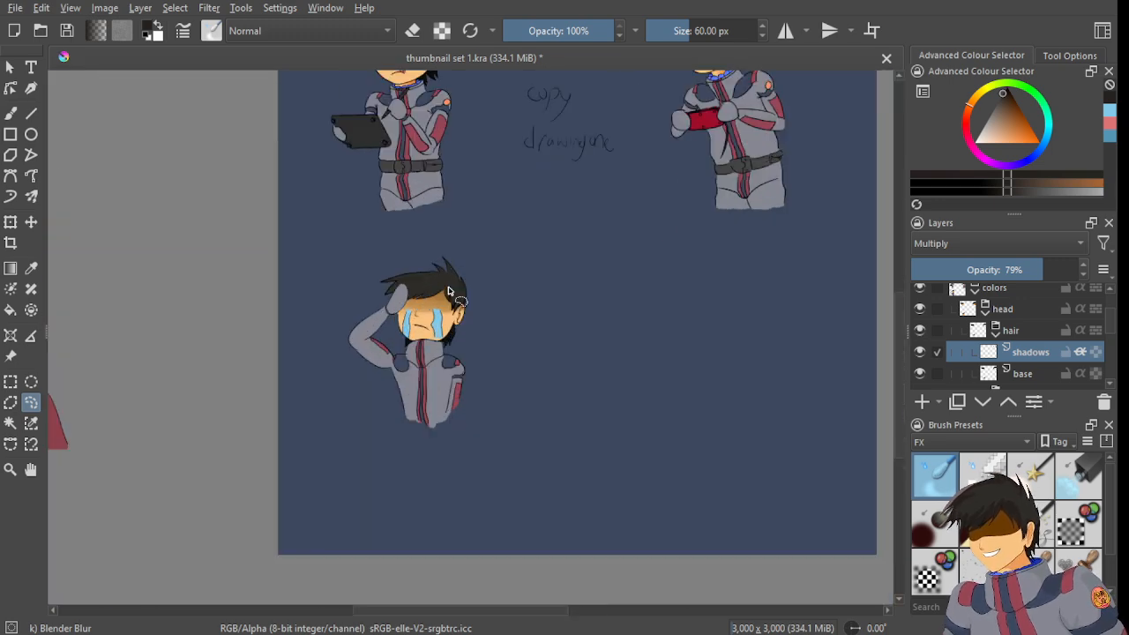
scroll(448, 292, "up", 7)
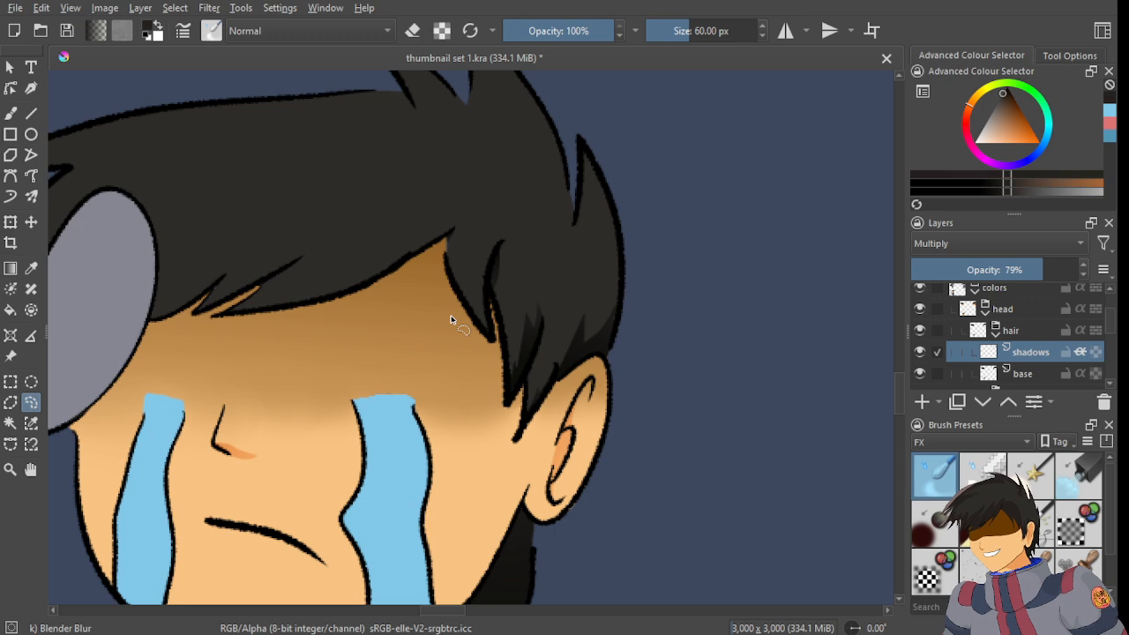
scroll(468, 404, "down", 5)
scroll(469, 405, "down", 3)
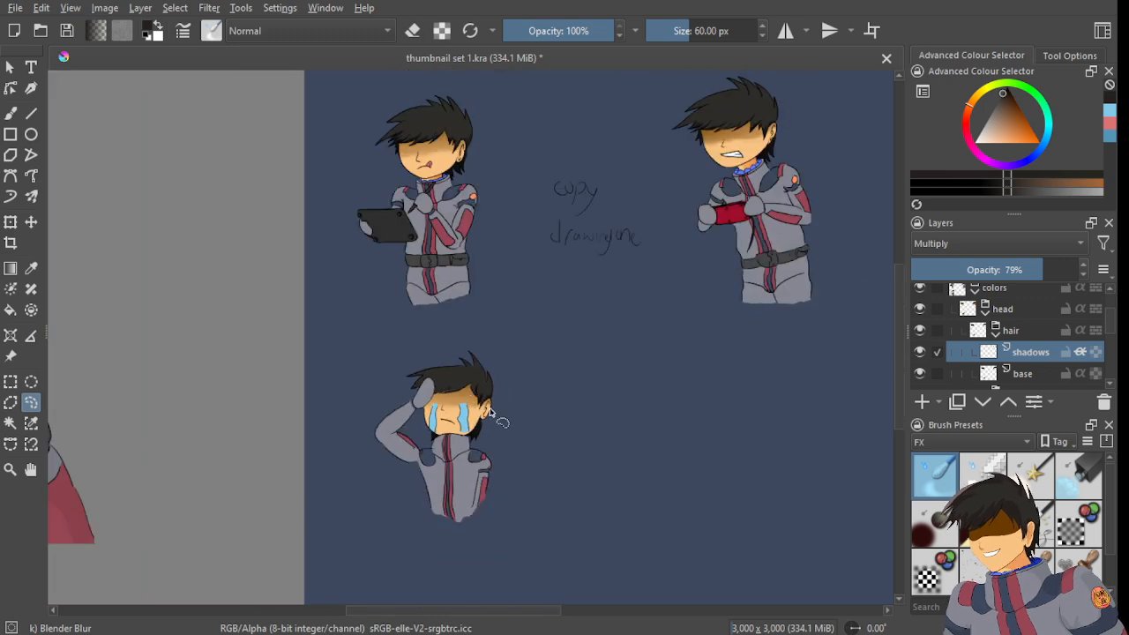
scroll(456, 268, "up", 6)
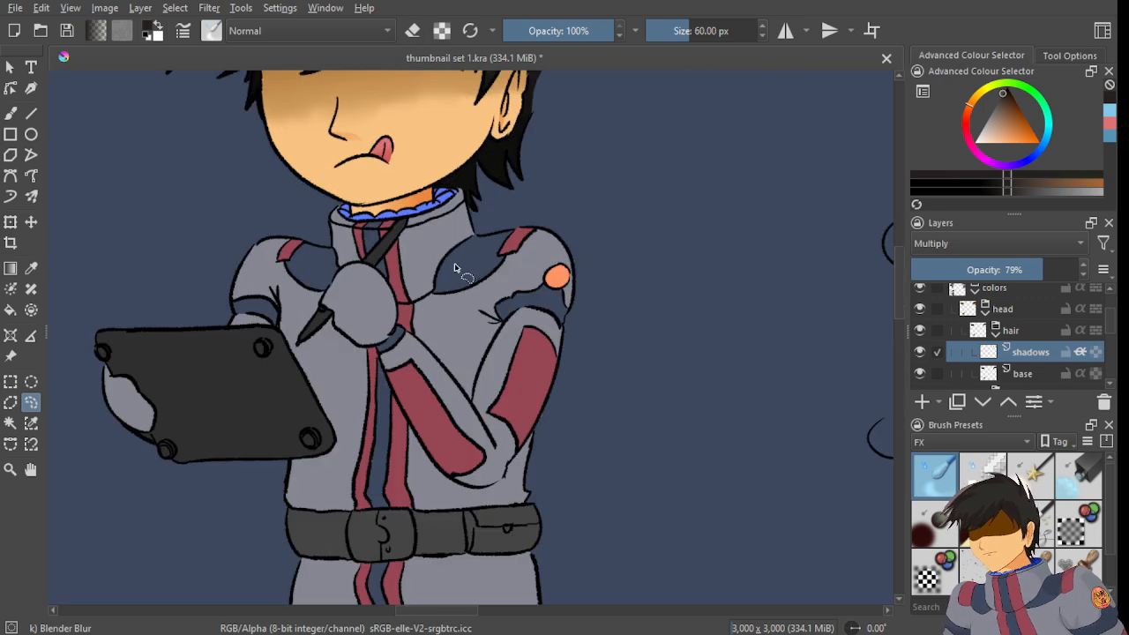
scroll(456, 268, "down", 3)
scroll(433, 253, "down", 2)
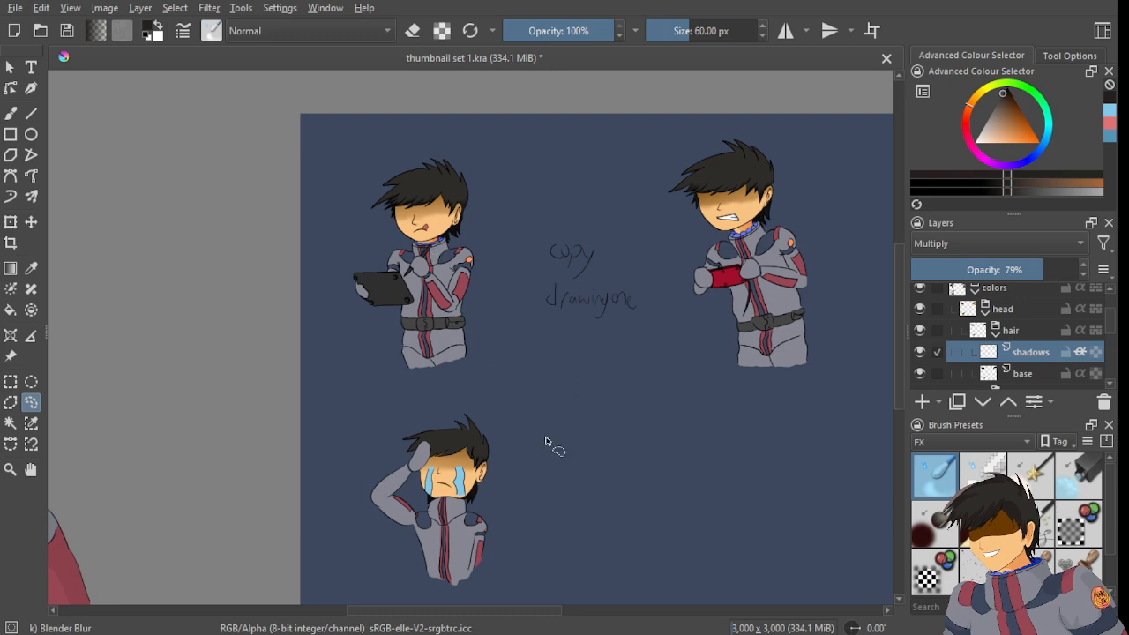
- Select a thin jagged sliver on the forehead side of the curved strand line above the temple, running down to the lock's tip
left_click_drag(437, 463, 501, 270)
scroll(482, 249, "up", 2)
left_click_drag(573, 246, 603, 202)
scroll(601, 199, "up", 6)
left_click_drag(392, 440, 445, 370)
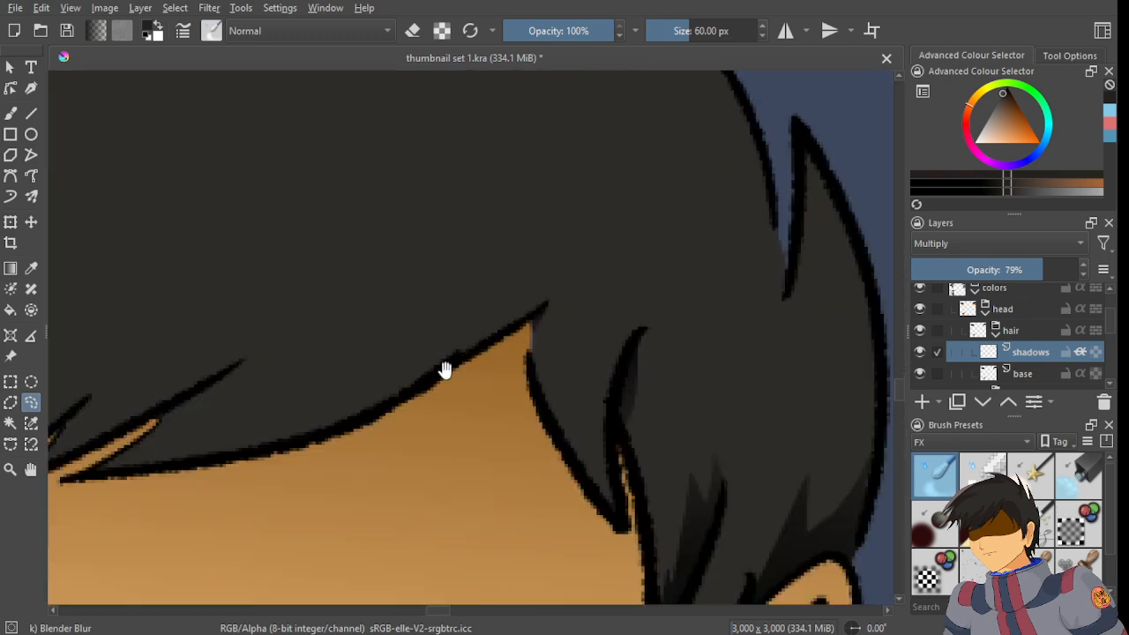
scroll(626, 239, "down", 3)
scroll(665, 264, "up", 4)
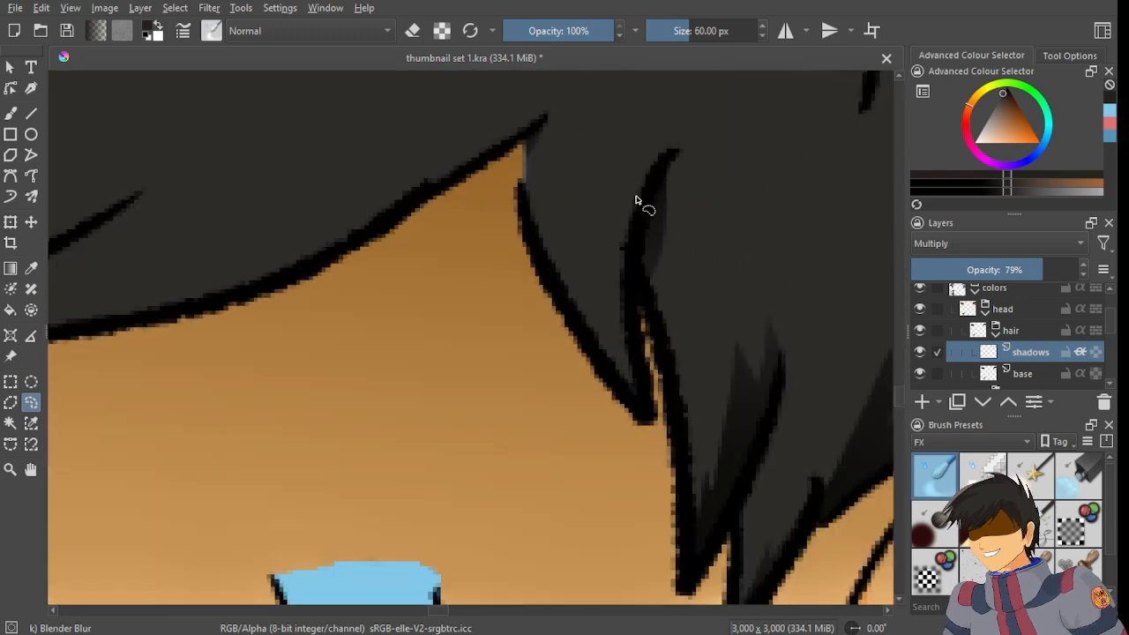
scroll(637, 201, "up", 3)
left_click_drag(662, 140, 629, 227)
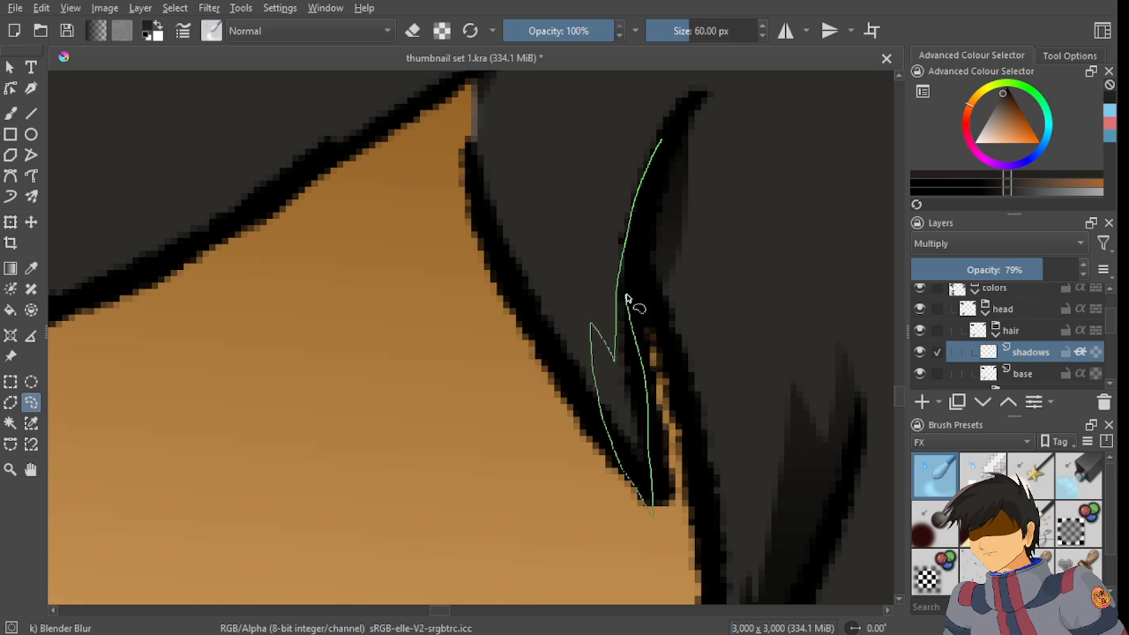
- Trim the lower end of the sliver selection so it follows the line art at the lock's tip
left_click_drag(644, 188, 646, 191)
scroll(652, 527, "up", 1)
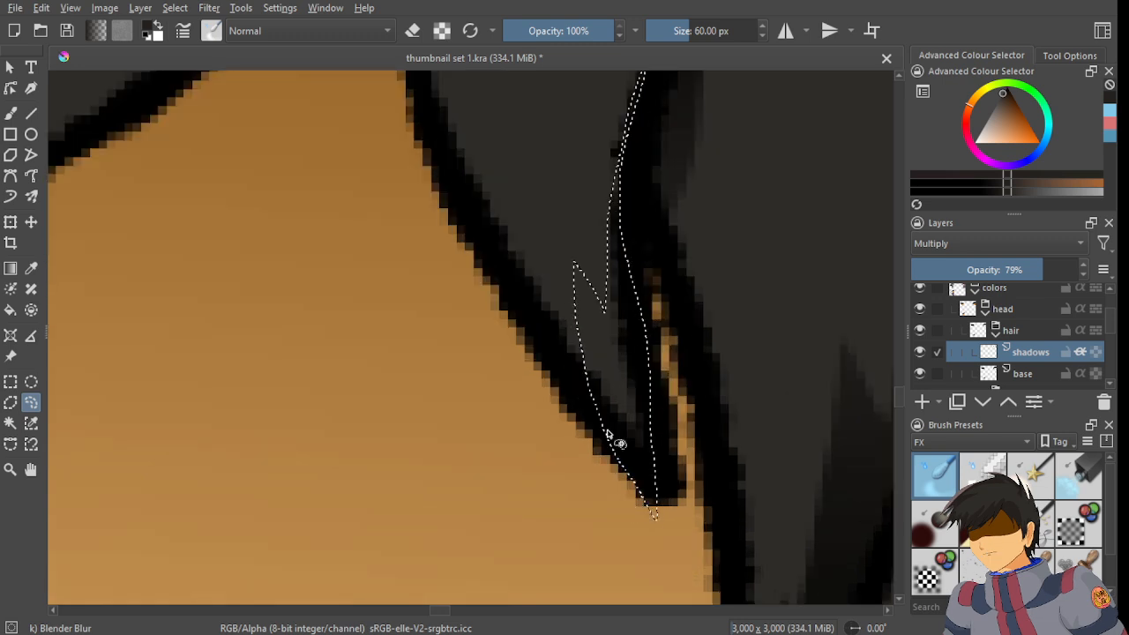
mouse_move(592, 414)
left_mouse_down()
mouse_move(625, 449)
mouse_move(617, 522)
mouse_move(524, 441)
mouse_move(606, 430)
left_mouse_up()
key("ctrl+z")
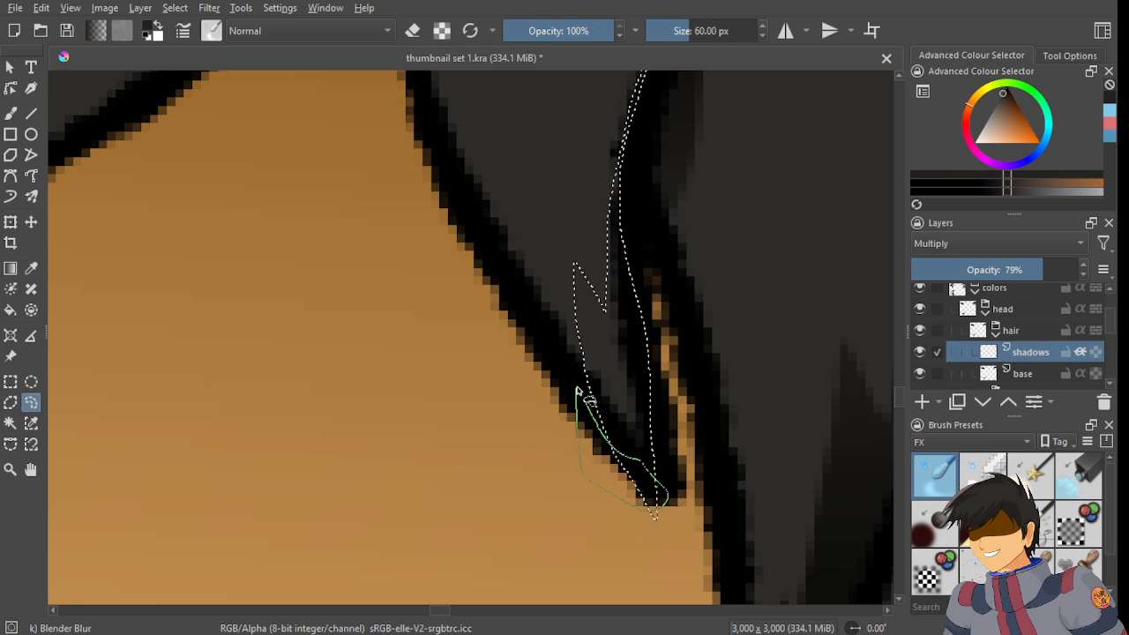
scroll(653, 516, "up", 1)
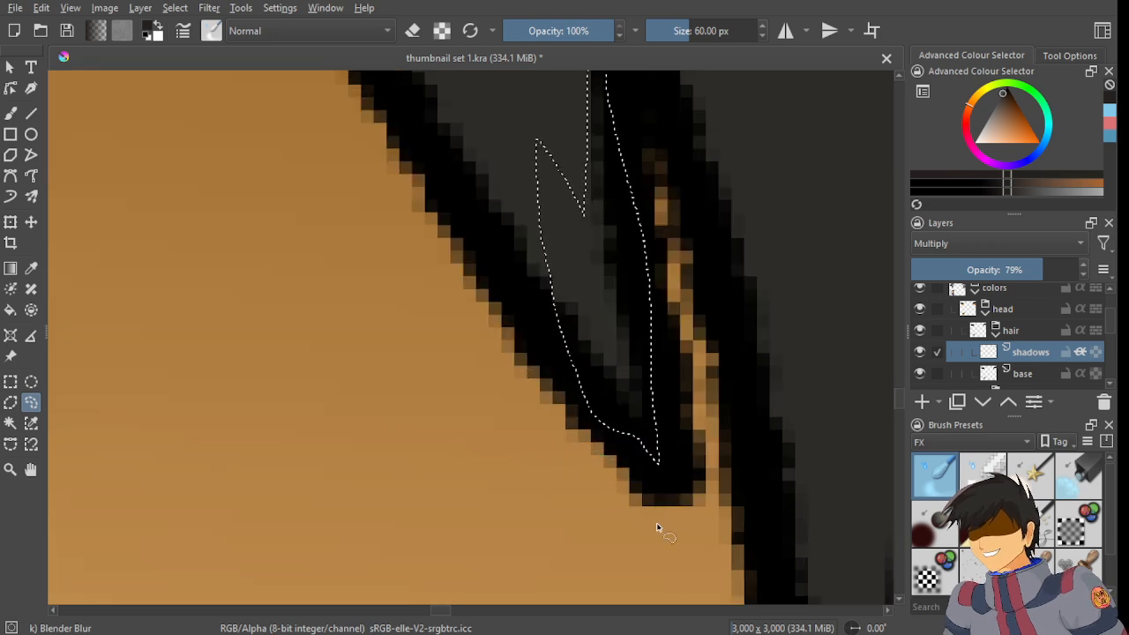
scroll(660, 527, "down", 1)
scroll(616, 441, "up", 1)
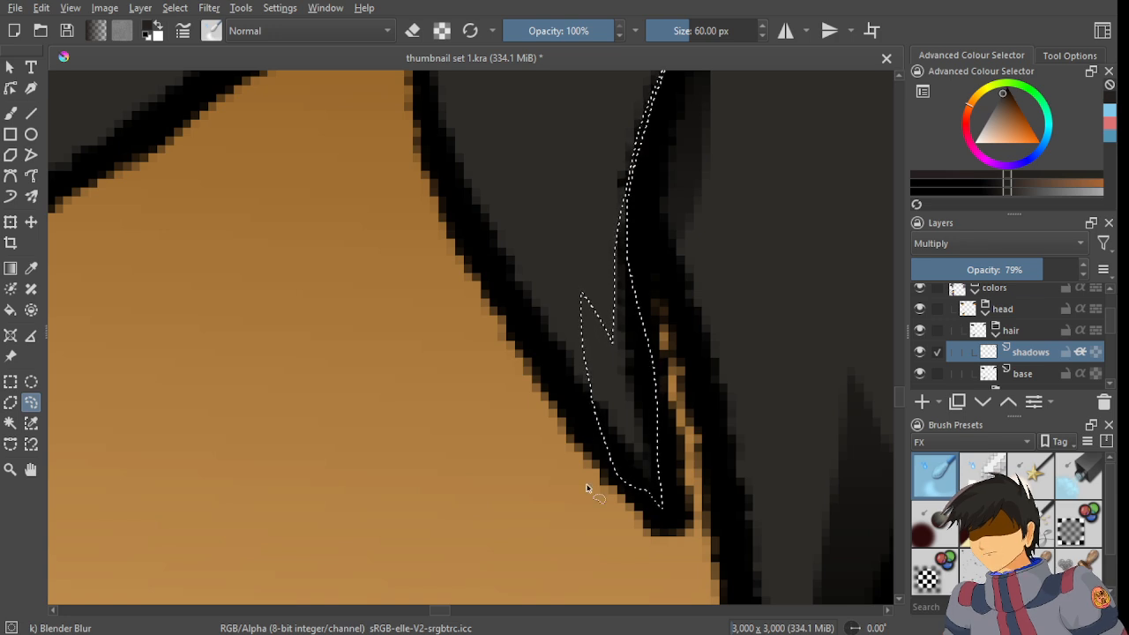
- Refine the narrow upper part of the selection along the curved strand line, closing its gaps and extending its upper point
left_click_drag(667, 209, 654, 357)
mouse_move(630, 467)
left_mouse_down()
mouse_move(653, 214)
mouse_move(628, 279)
left_mouse_up()
mouse_move(606, 404)
left_mouse_down()
mouse_move(594, 375)
mouse_move(613, 258)
mouse_move(602, 382)
left_mouse_up()
scroll(600, 406, "up", 4)
scroll(604, 328, "up", 2)
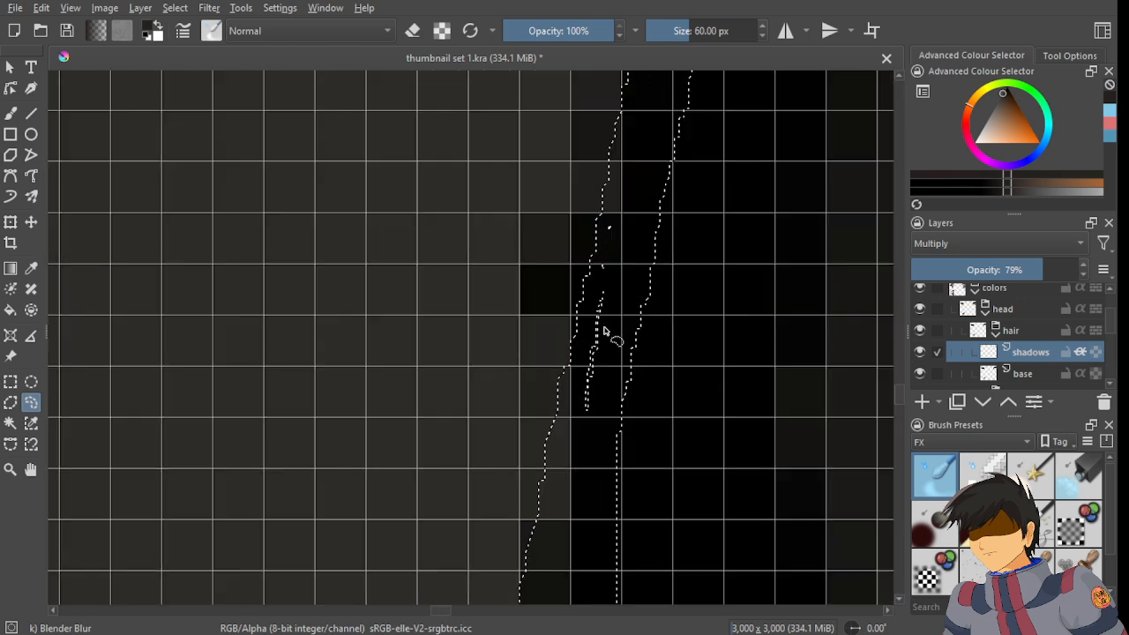
mouse_move(590, 443)
left_mouse_down()
mouse_move(606, 409)
mouse_move(618, 222)
mouse_move(585, 403)
mouse_move(590, 438)
left_mouse_up()
scroll(645, 245, "down", 2)
left_click_drag(640, 290, 586, 561)
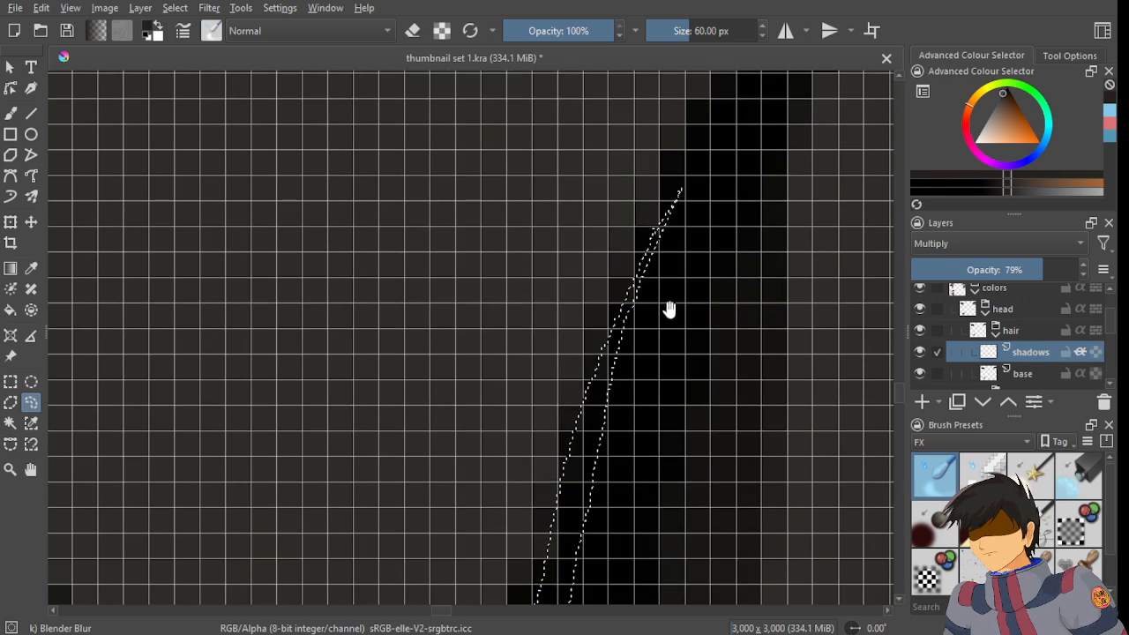
scroll(657, 329, "up", 1)
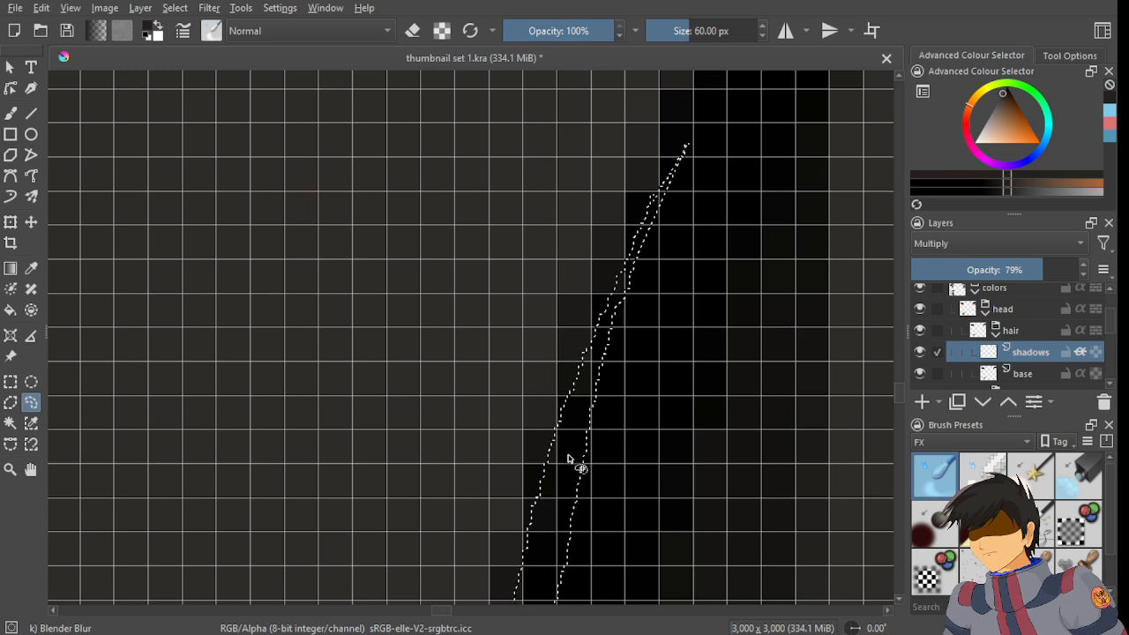
left_click_drag(695, 148, 705, 118)
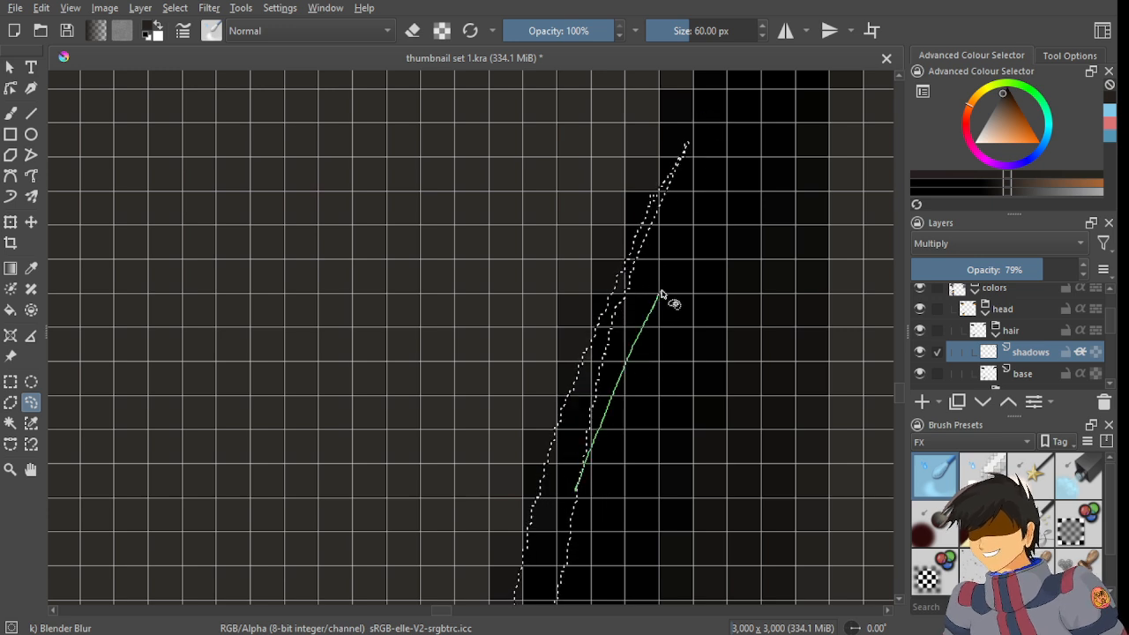
left_click_drag(662, 294, 710, 119)
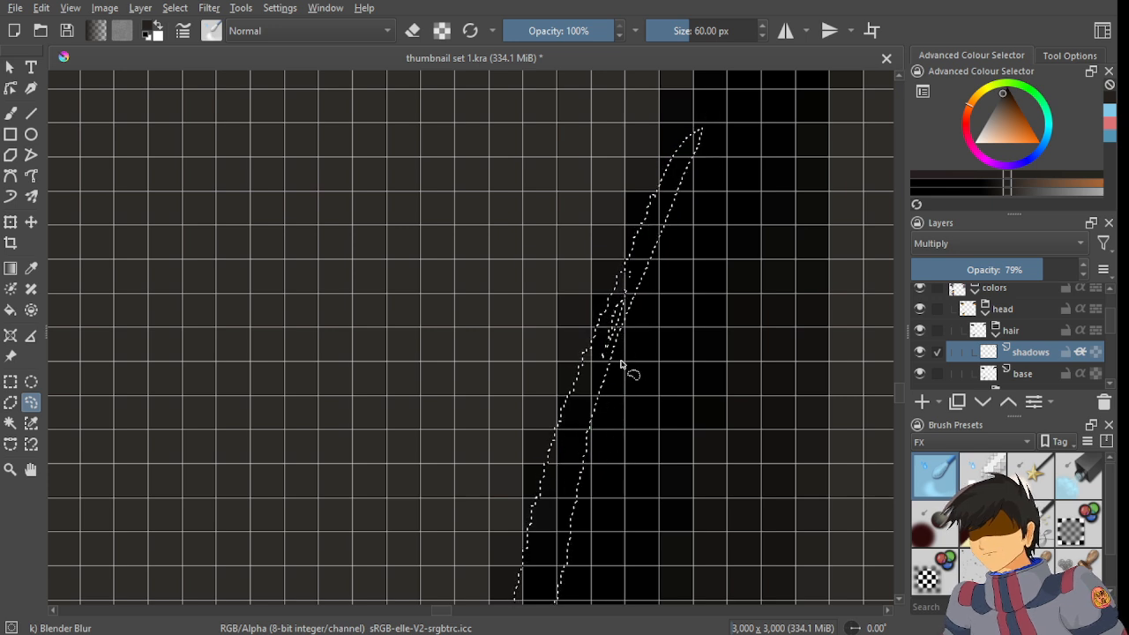
scroll(610, 331, "up", 1)
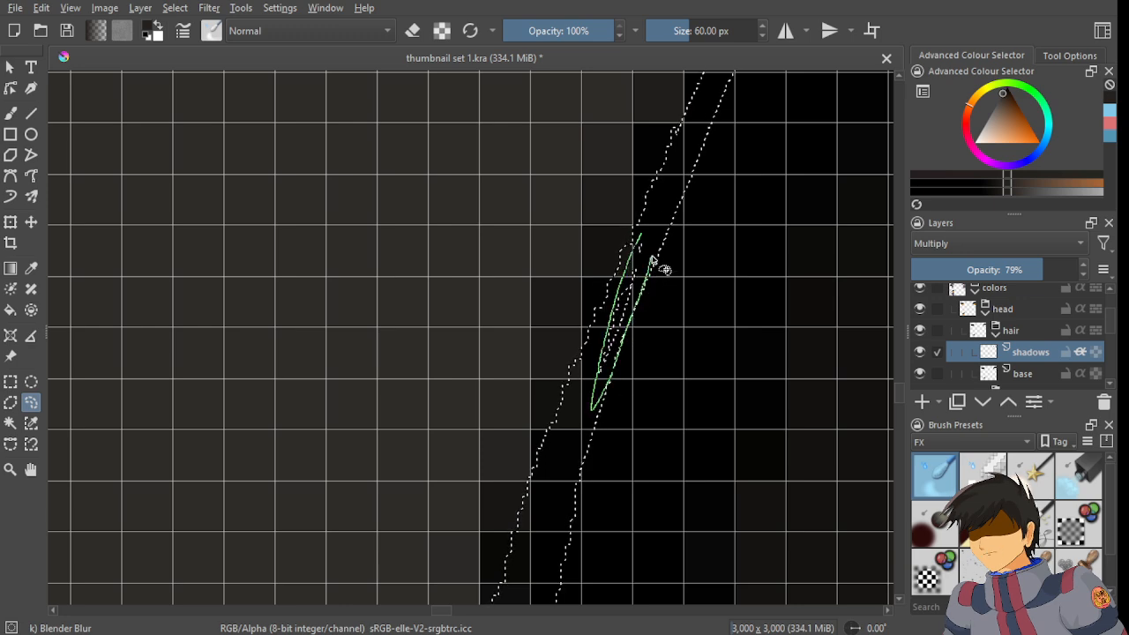
- Extend the selection into the lock's lower tip, shade it with a dark gradient, and clear the selection
scroll(677, 307, "down", 5)
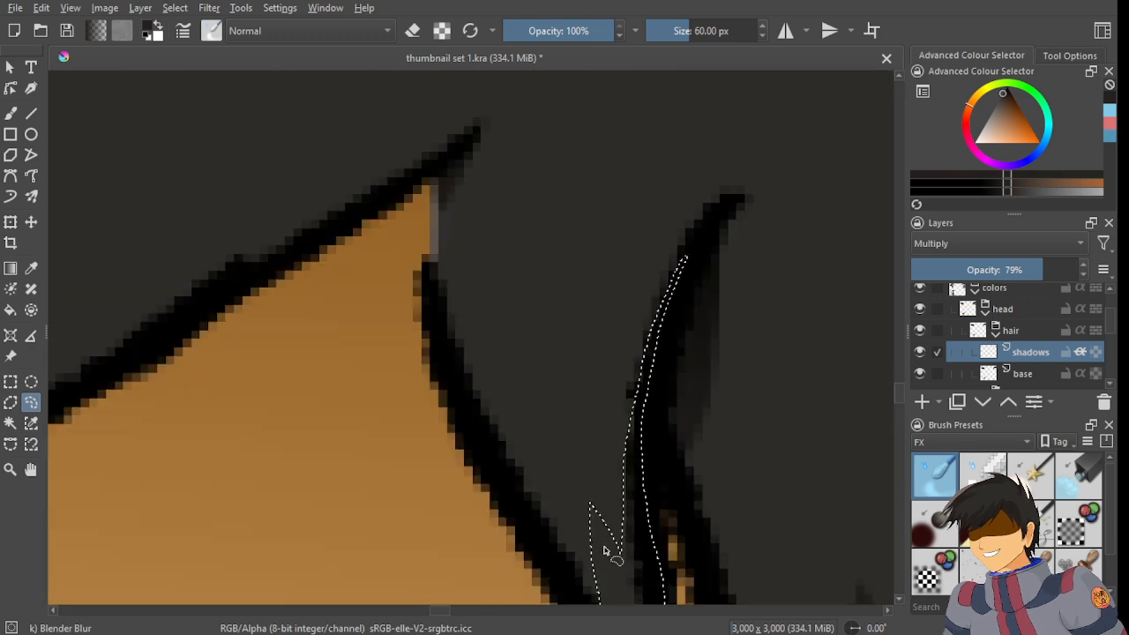
left_click_drag(601, 543, 525, 249)
scroll(580, 315, "up", 1)
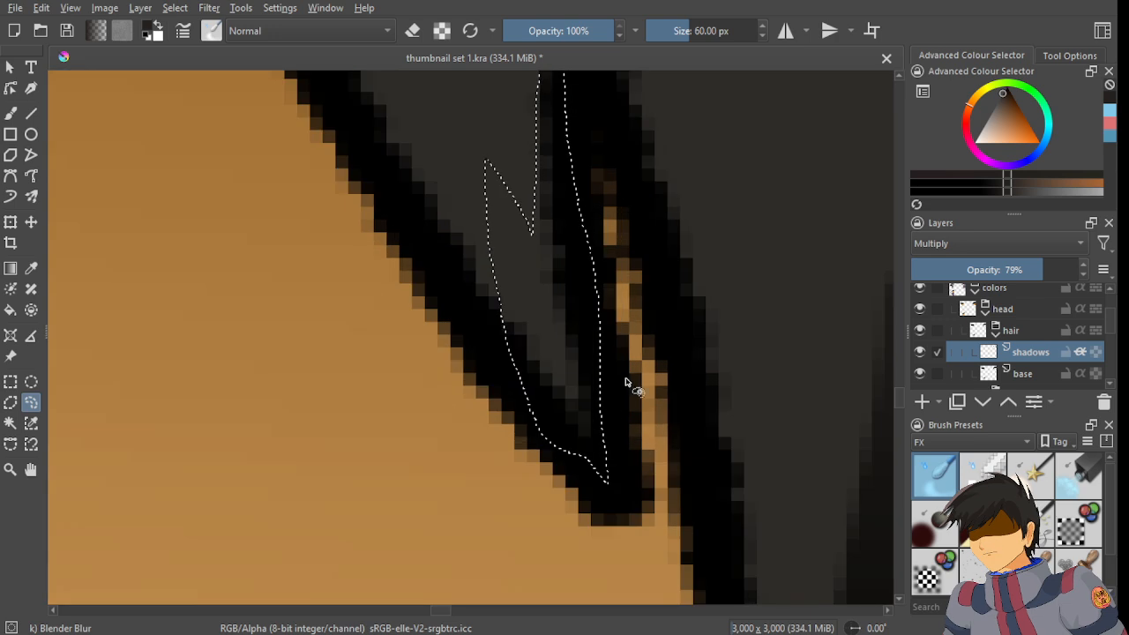
left_click_drag(596, 327, 629, 485)
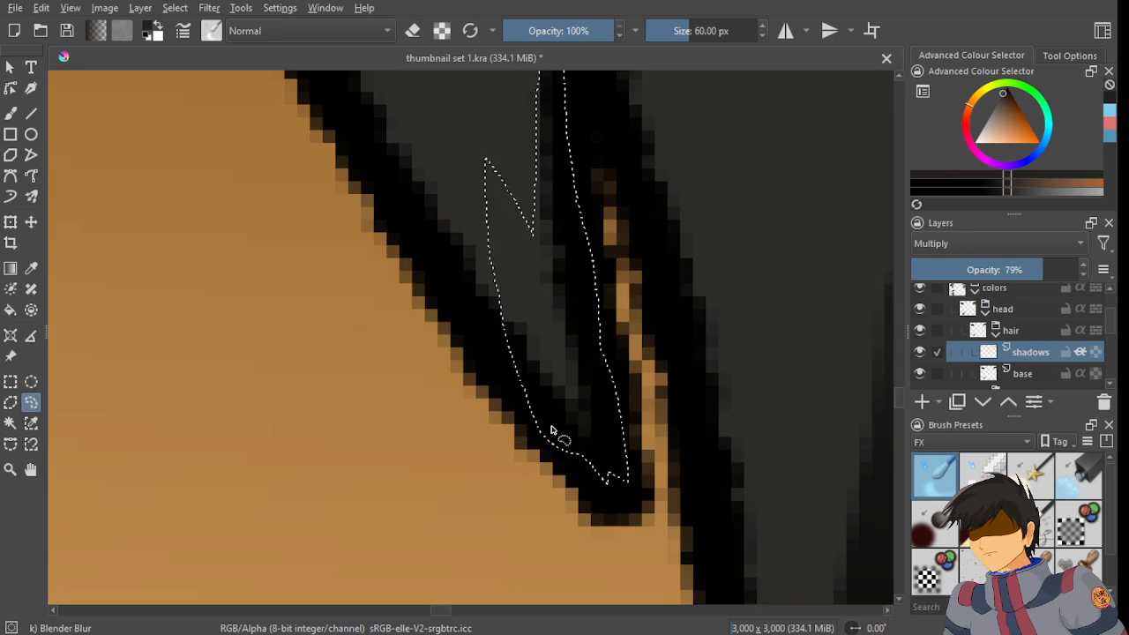
scroll(534, 404, "down", 4)
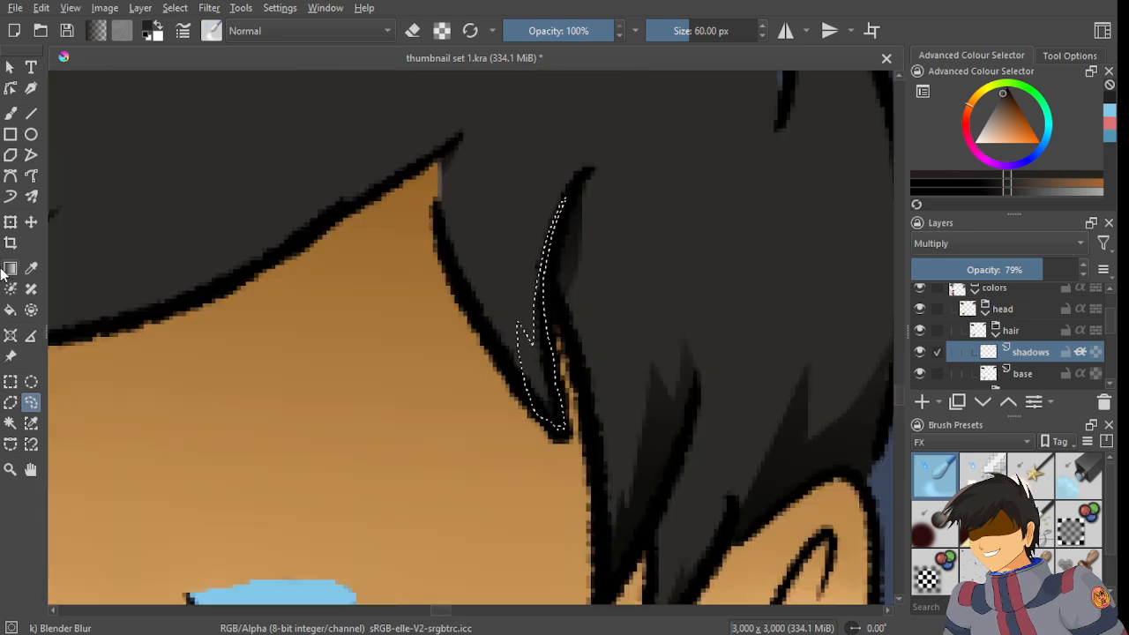
left_click(10, 270)
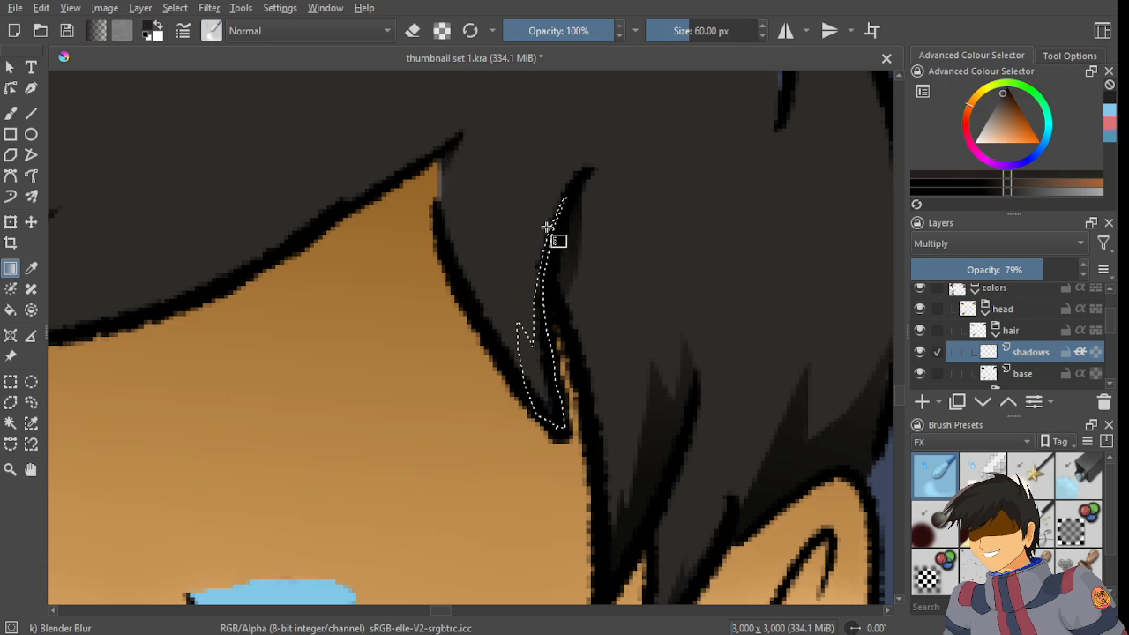
scroll(559, 345, "down", 1)
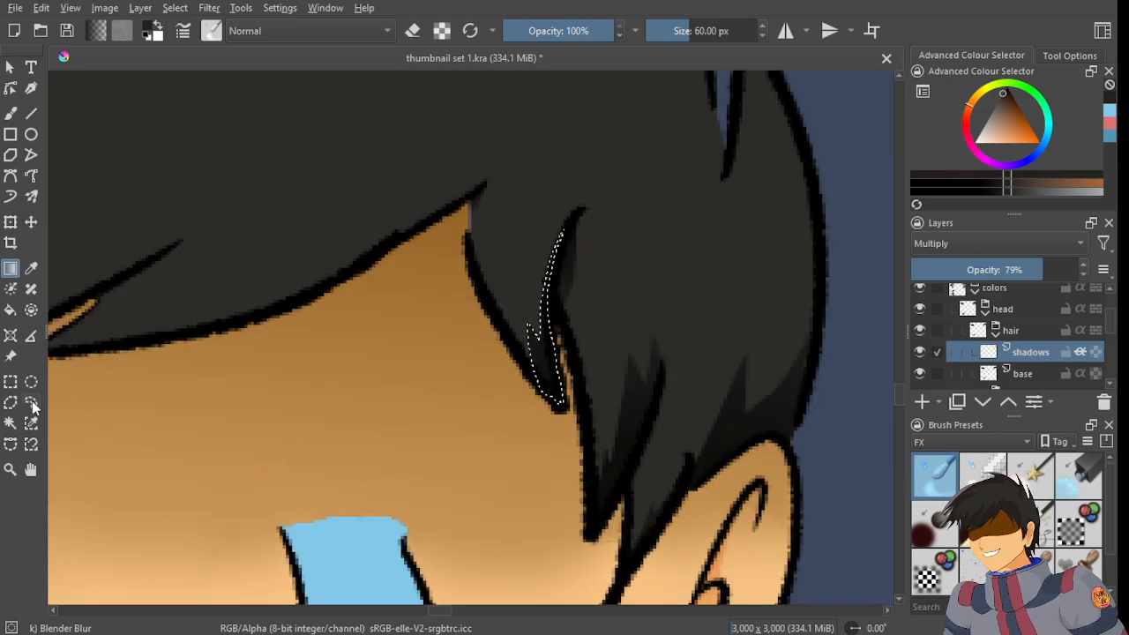
- Select a long jagged shadow shape along the fringe's lower edge above the forehead, and fit its underside to the outline
left_click_drag(432, 185, 377, 366)
scroll(398, 359, "up", 3)
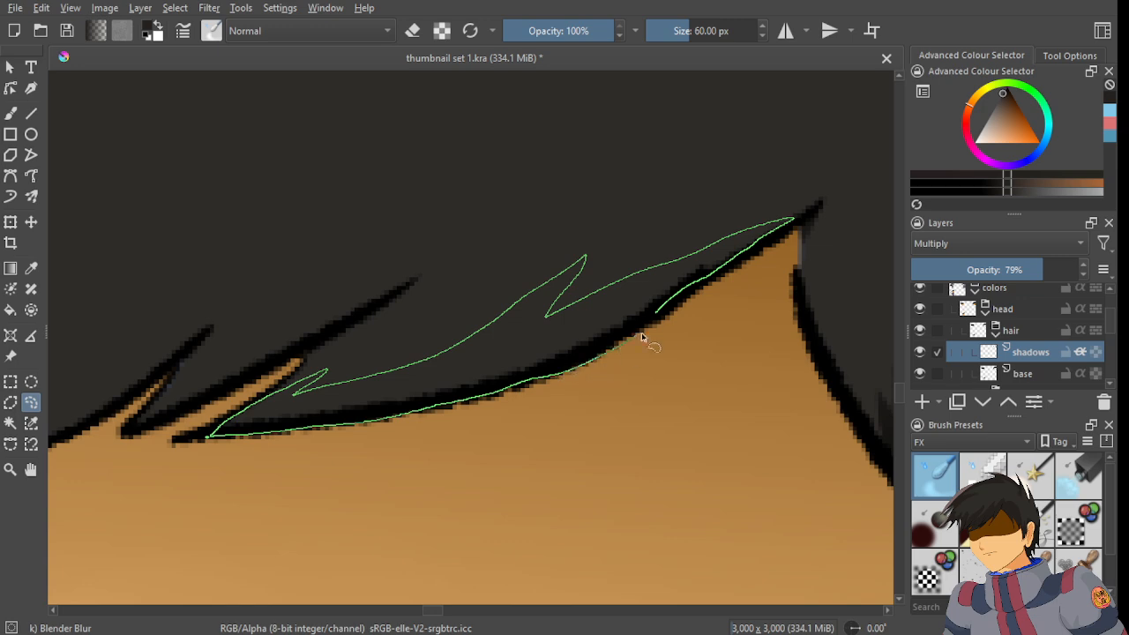
mouse_move(642, 338)
left_mouse_down()
mouse_move(665, 321)
mouse_move(647, 316)
mouse_move(403, 430)
mouse_move(574, 424)
mouse_move(670, 387)
mouse_move(706, 340)
left_mouse_up()
scroll(671, 322, "up", 2)
left_click_drag(398, 523, 590, 424)
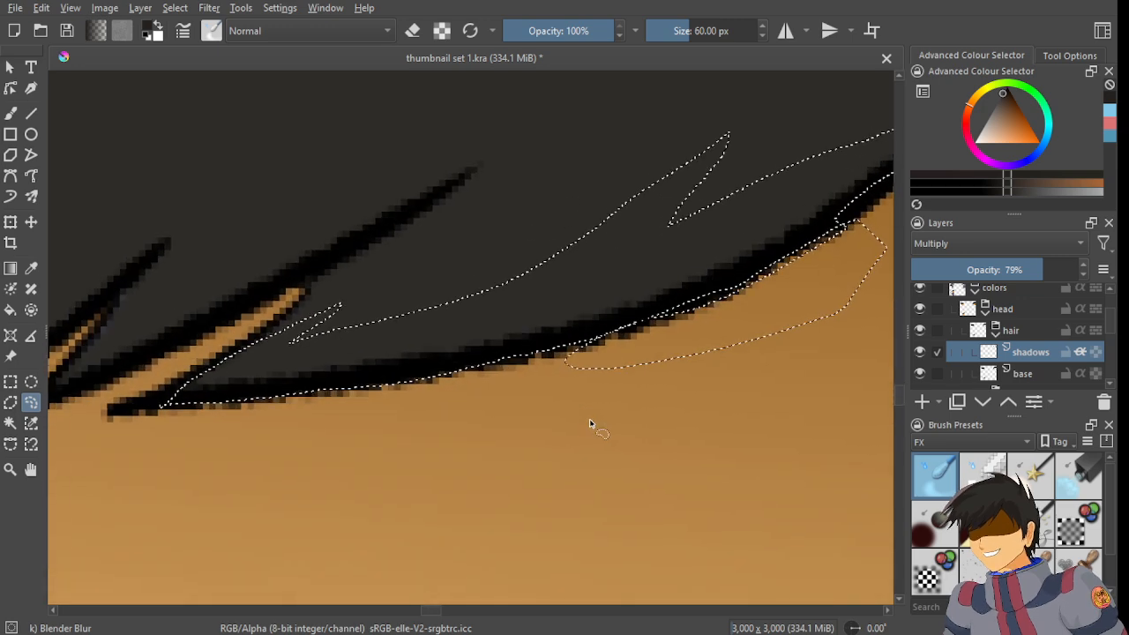
mouse_move(844, 221)
left_mouse_down()
mouse_move(635, 329)
mouse_move(819, 277)
mouse_move(832, 253)
left_mouse_up()
left_click_drag(442, 412, 504, 385)
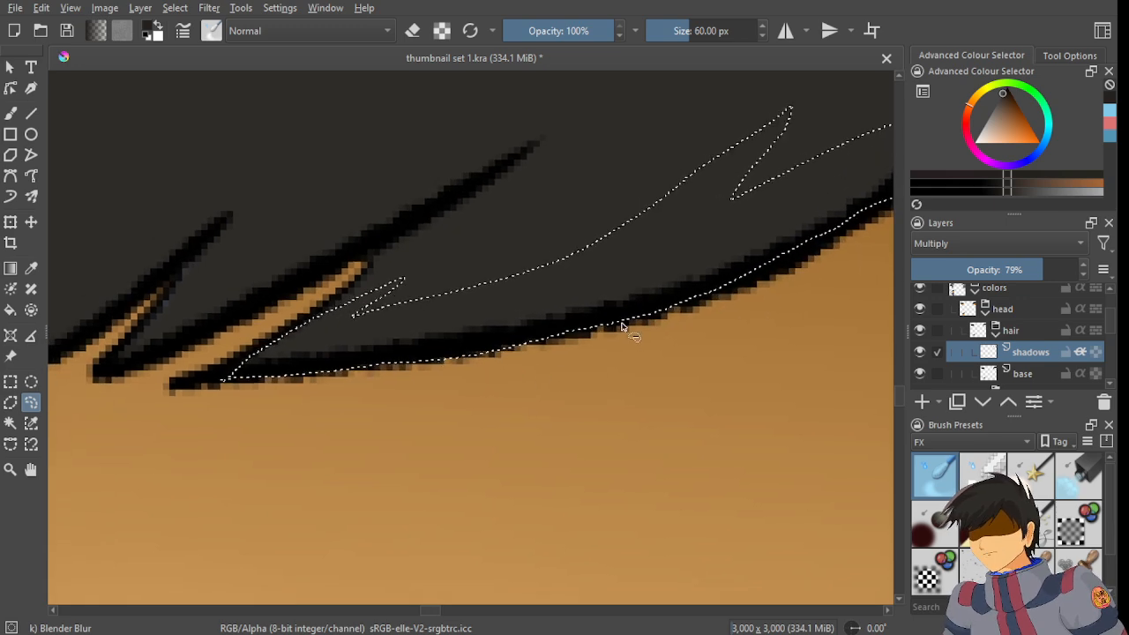
mouse_move(565, 337)
left_mouse_down()
mouse_move(313, 374)
mouse_move(476, 383)
mouse_move(556, 369)
left_mouse_up()
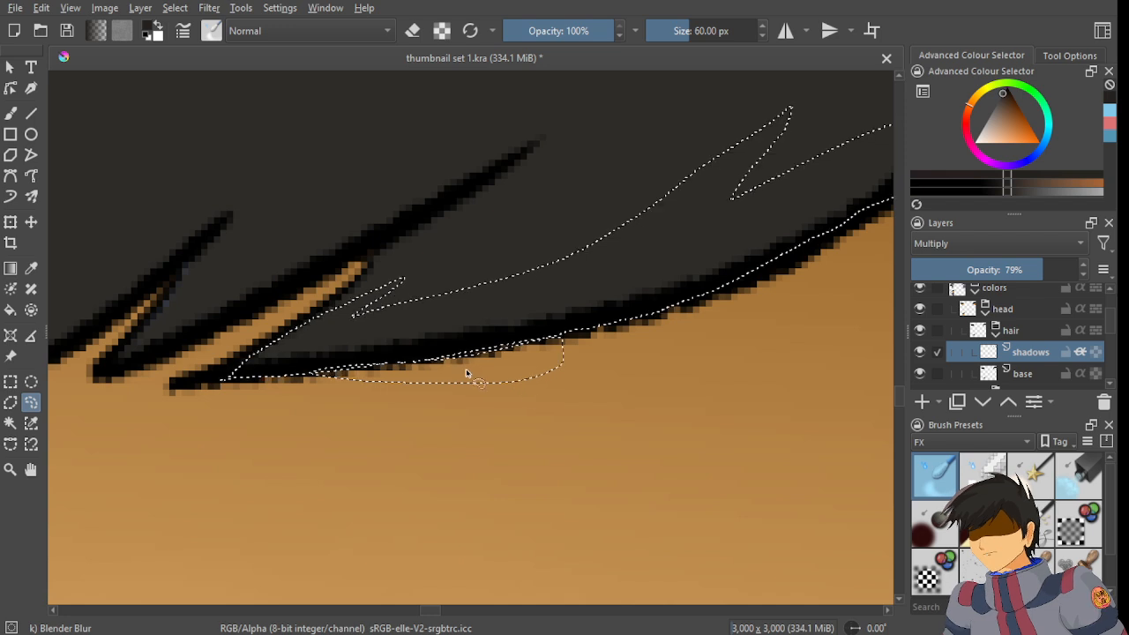
key("ctrl+z")
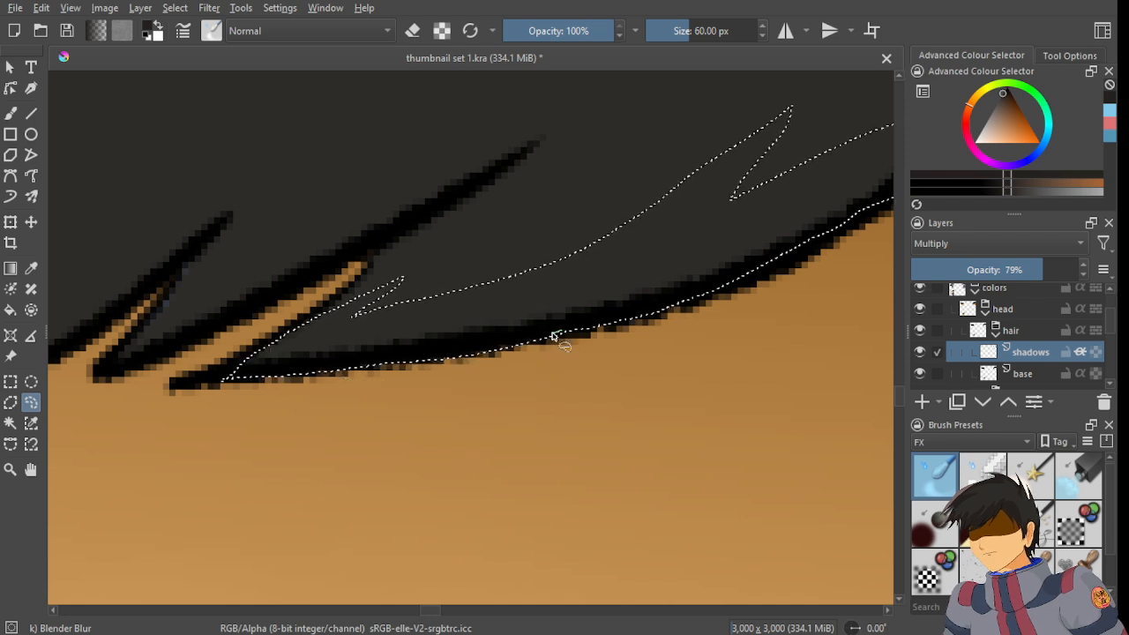
left_click_drag(558, 332, 470, 352)
mouse_move(350, 372)
left_mouse_down()
mouse_move(579, 365)
mouse_move(423, 357)
mouse_move(576, 352)
mouse_move(561, 358)
left_mouse_up()
key("ctrl+z")
- Shade the selected fringe edge with a dark gradient, clear the selection, and save the document
scroll(507, 374, "down", 2)
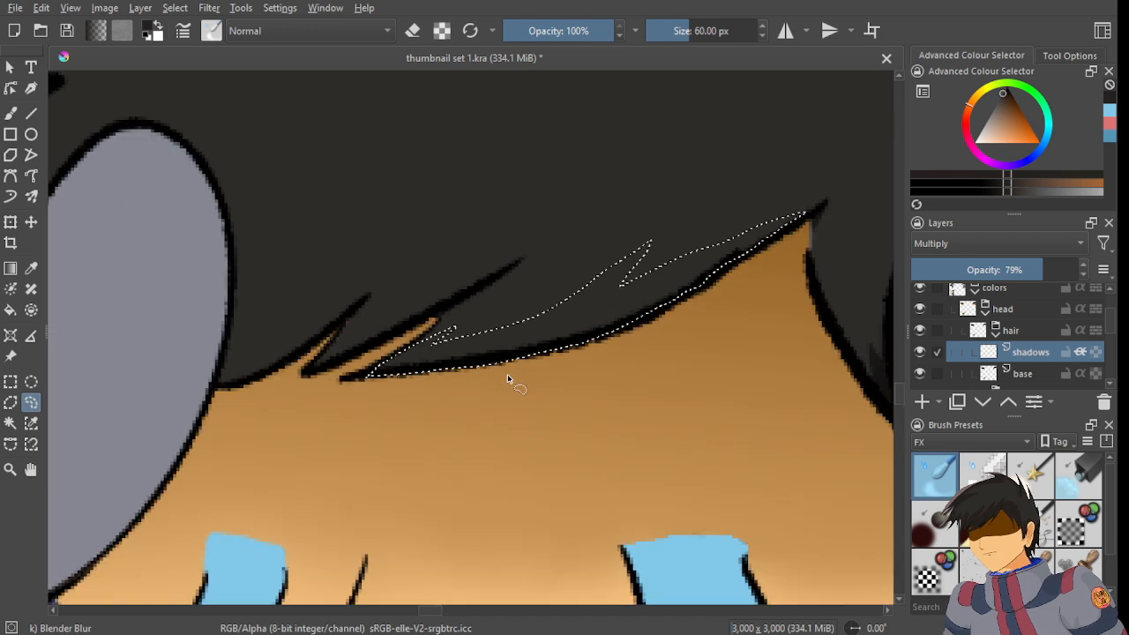
left_click(9, 270)
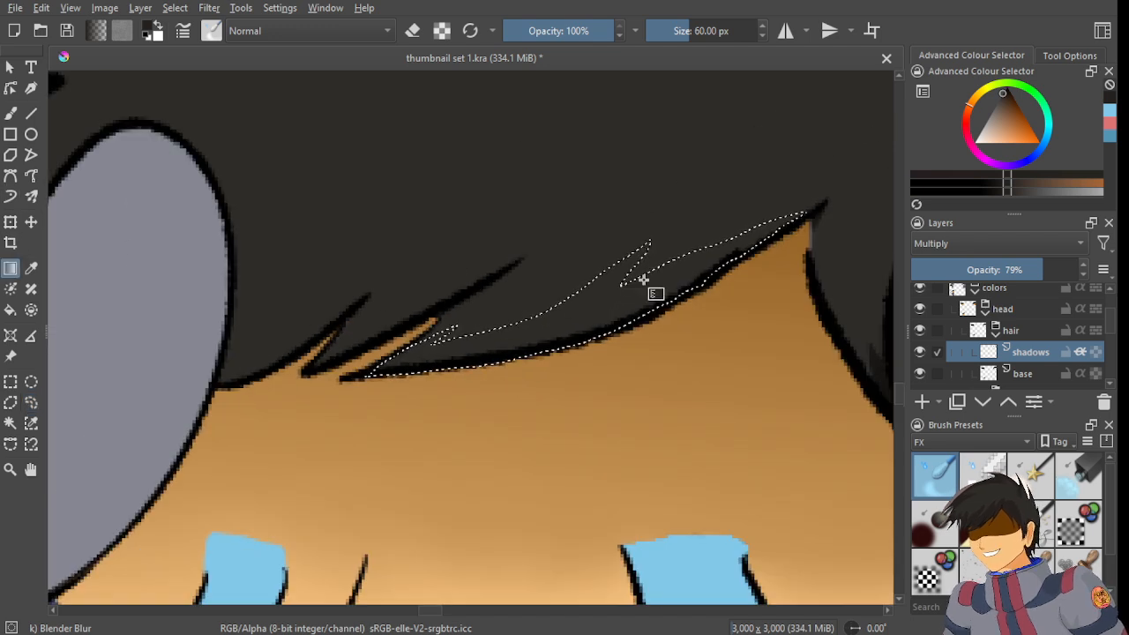
key("ctrl+z")
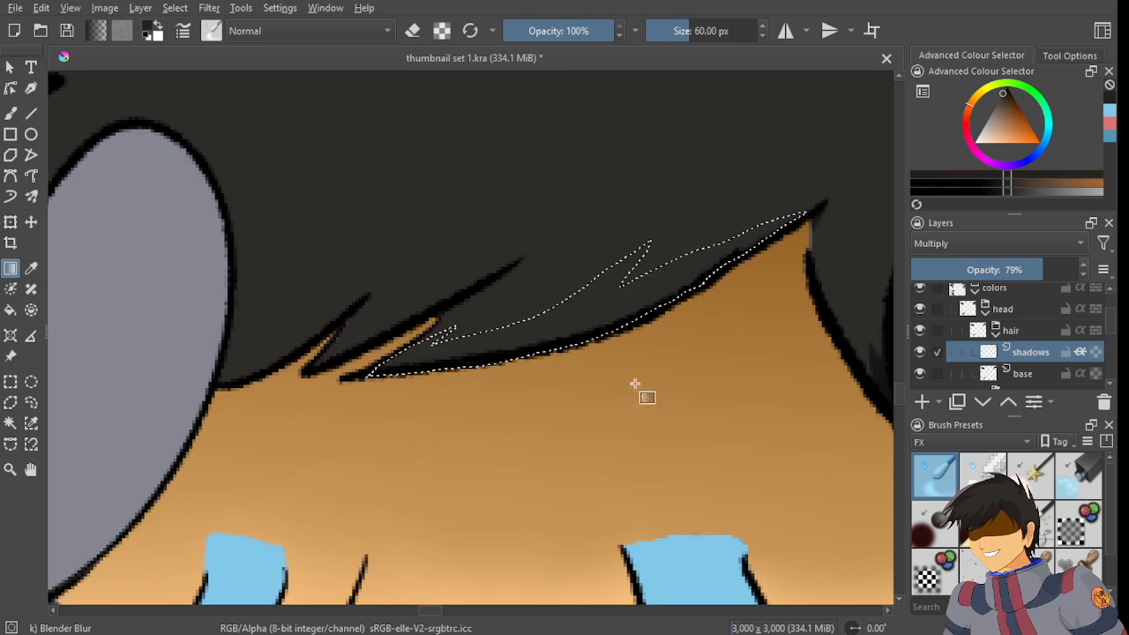
mouse_move(635, 386)
left_mouse_down()
mouse_move(691, 267)
mouse_move(558, 368)
left_mouse_up()
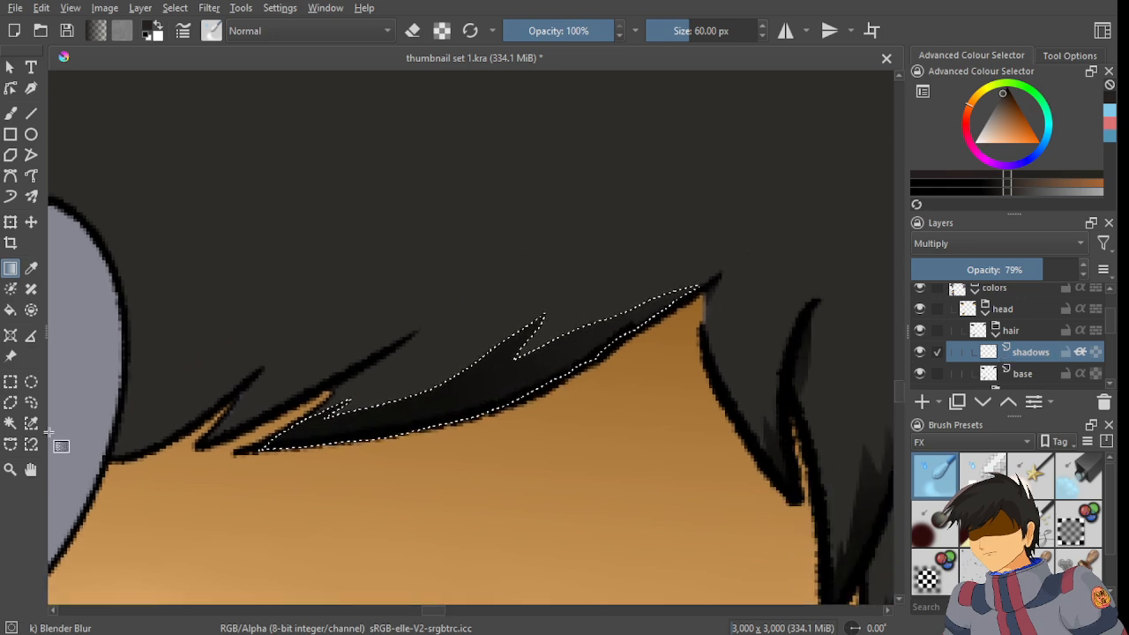
left_click(31, 403)
scroll(490, 410, "down", 6)
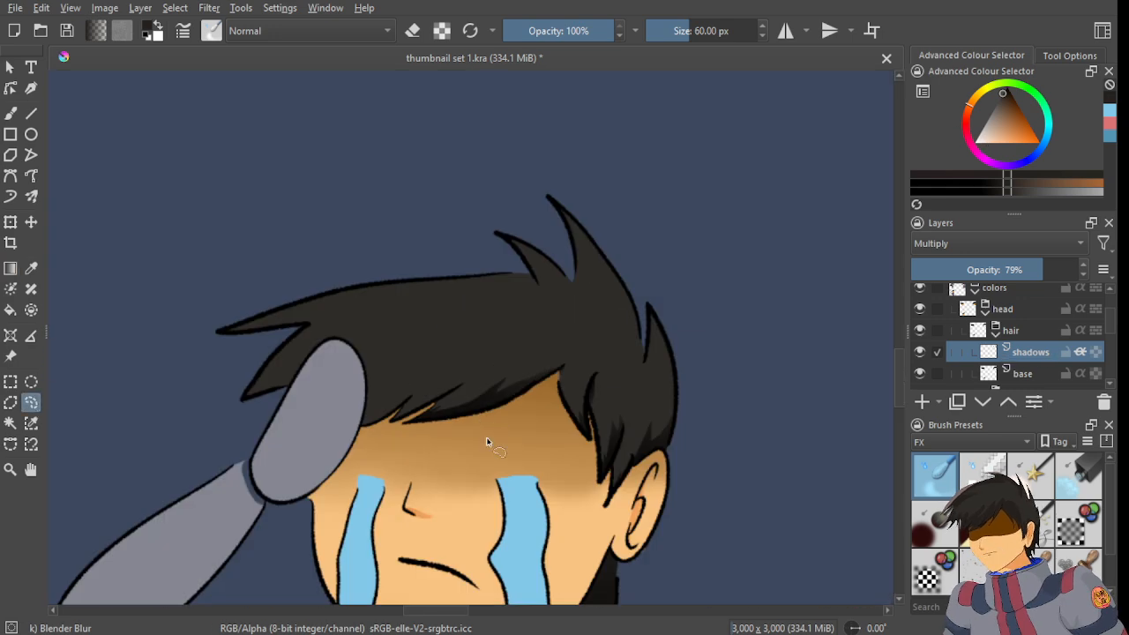
key("ctrl+s")
- Select a jagged shadow shape along the upper side of the neighbouring fringe strand line, following the outline
scroll(432, 429, "up", 3)
scroll(432, 430, "up", 6)
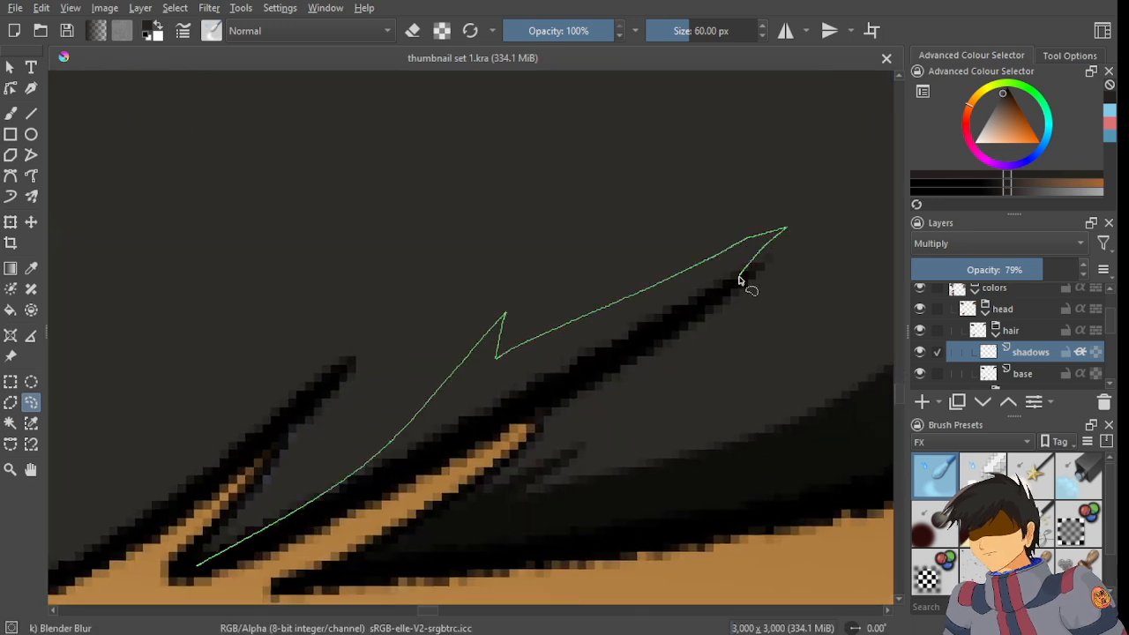
left_click_drag(353, 492, 295, 524)
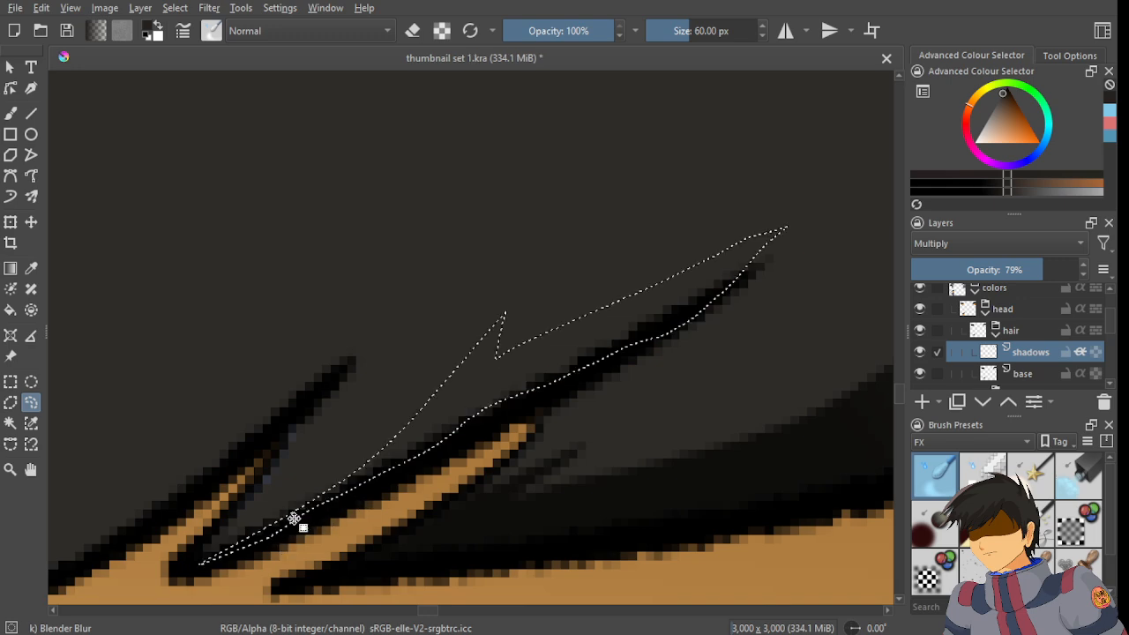
scroll(491, 429, "up", 4)
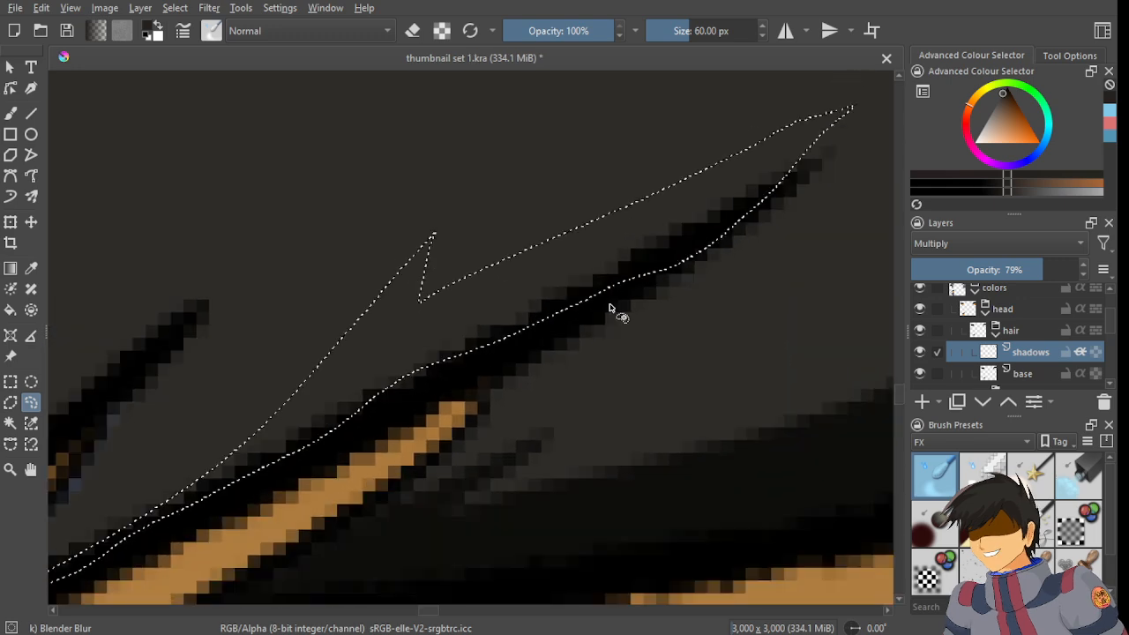
mouse_move(617, 285)
left_mouse_down()
mouse_move(457, 378)
mouse_move(307, 445)
mouse_move(388, 362)
mouse_move(548, 316)
left_mouse_up()
scroll(548, 316, "down", 2)
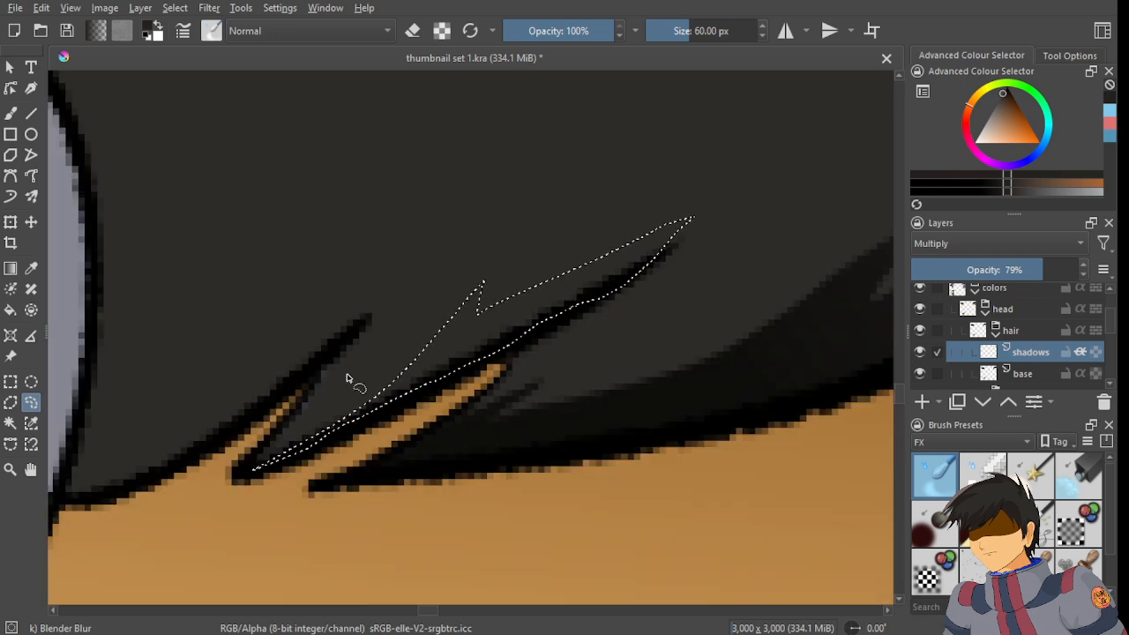
- Shade the selected area above the fringe strand line with a dark gradient rising from the strand's lower edge
key("g")
left_click_drag(412, 479, 597, 257)
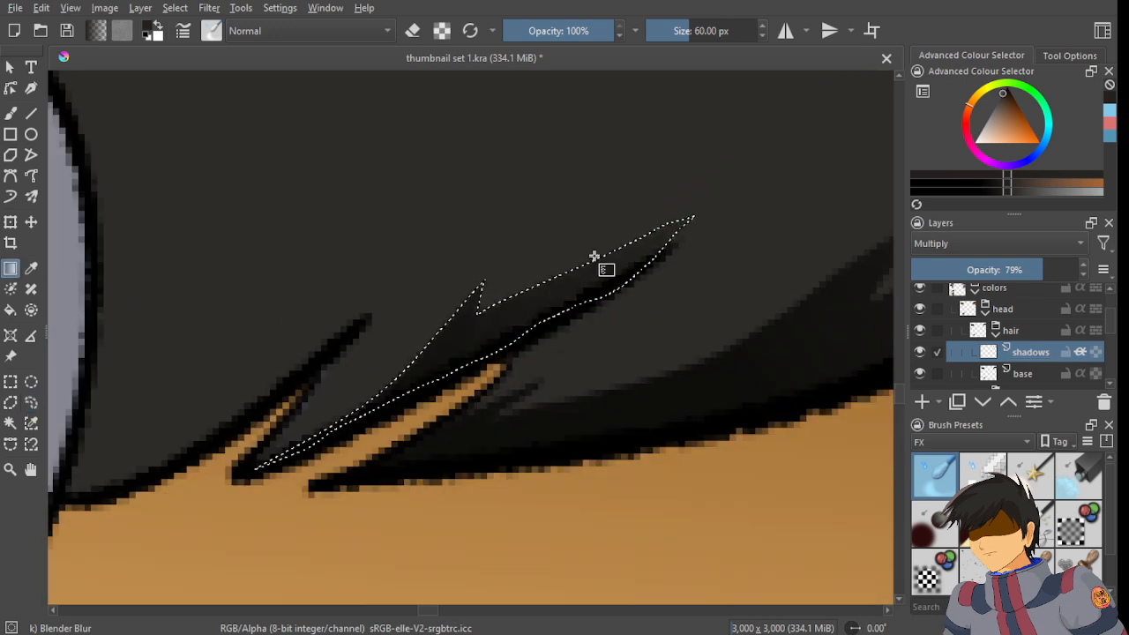
scroll(535, 275, "down", 2)
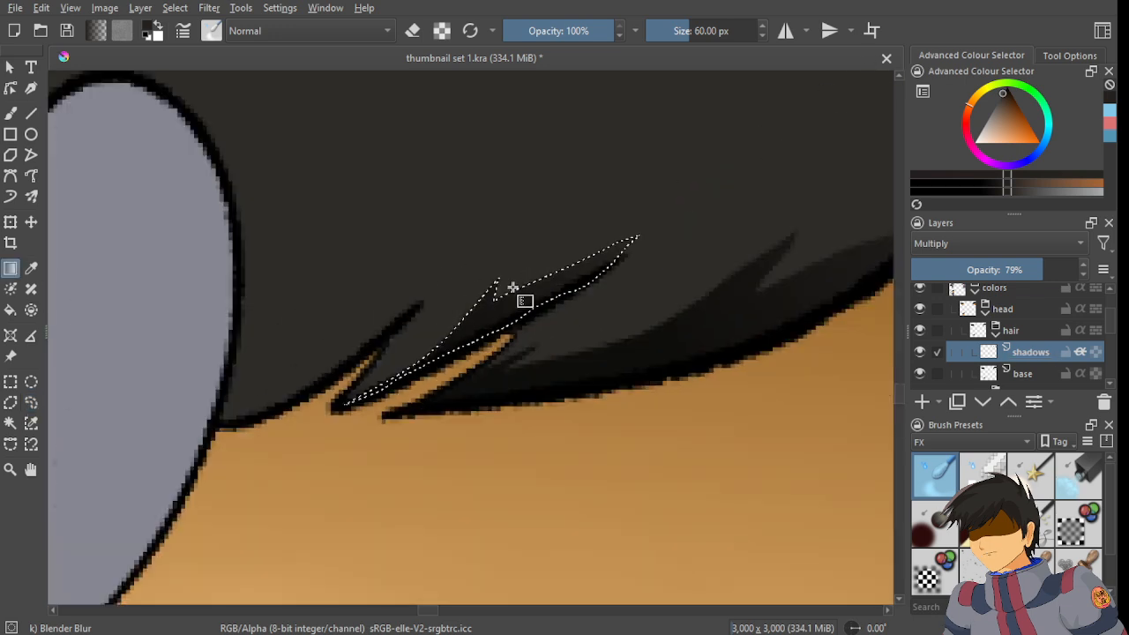
- Select a jagged shadow shape along the last fringe strand beside the raised hand, with its underside following the outline
key("l")
left_click_drag(194, 332, 397, 277)
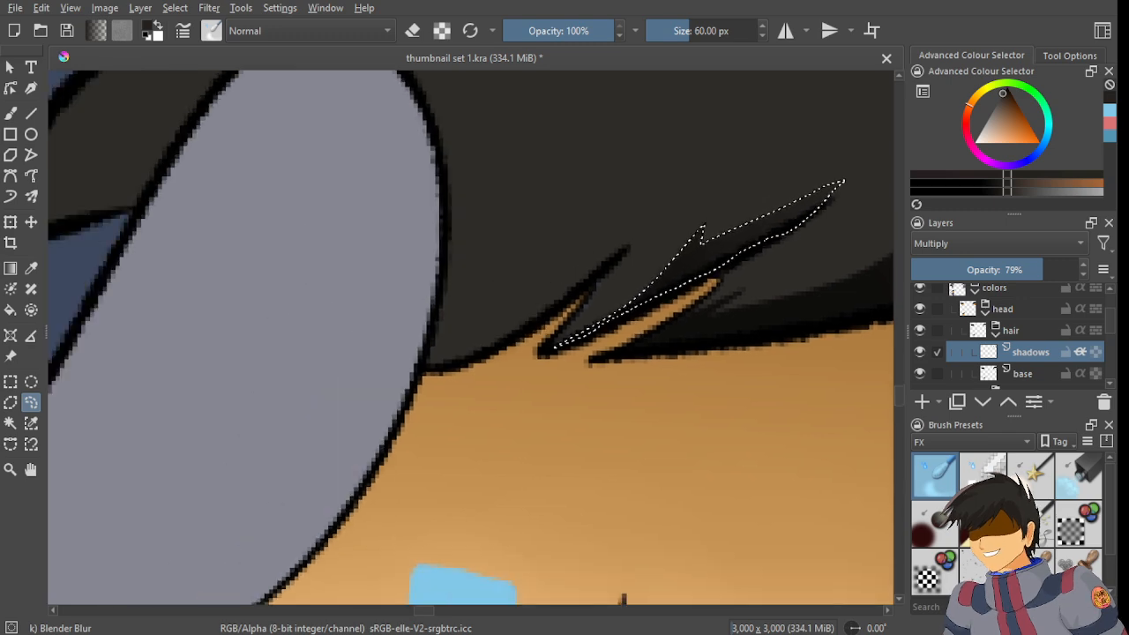
scroll(467, 337, "down", 4)
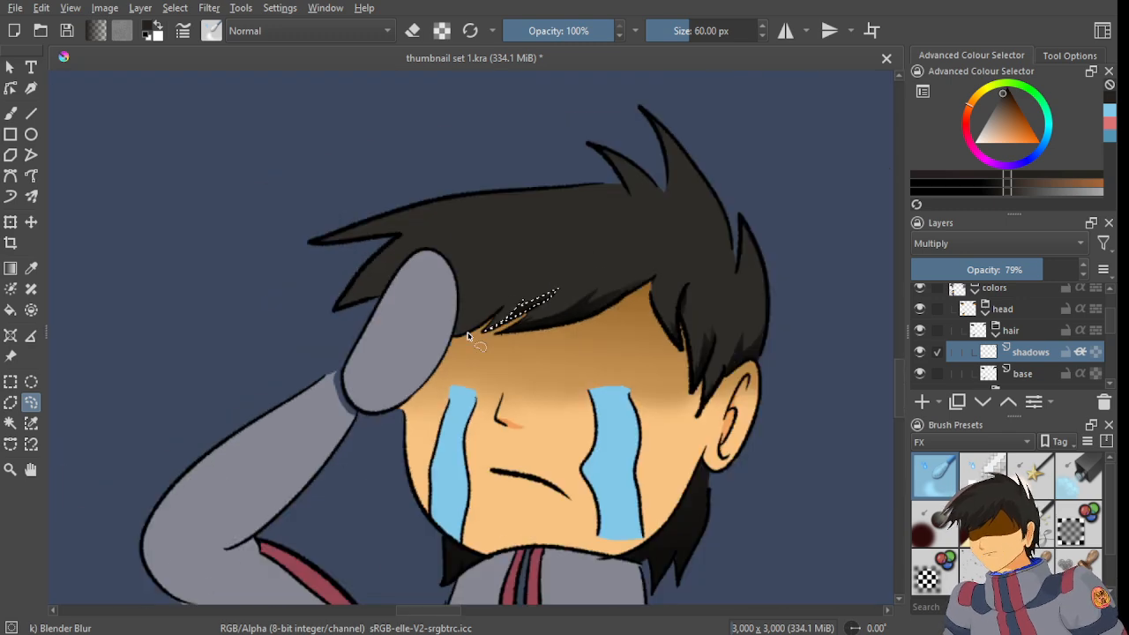
scroll(467, 337, "up", 4)
left_click_drag(486, 299, 455, 382)
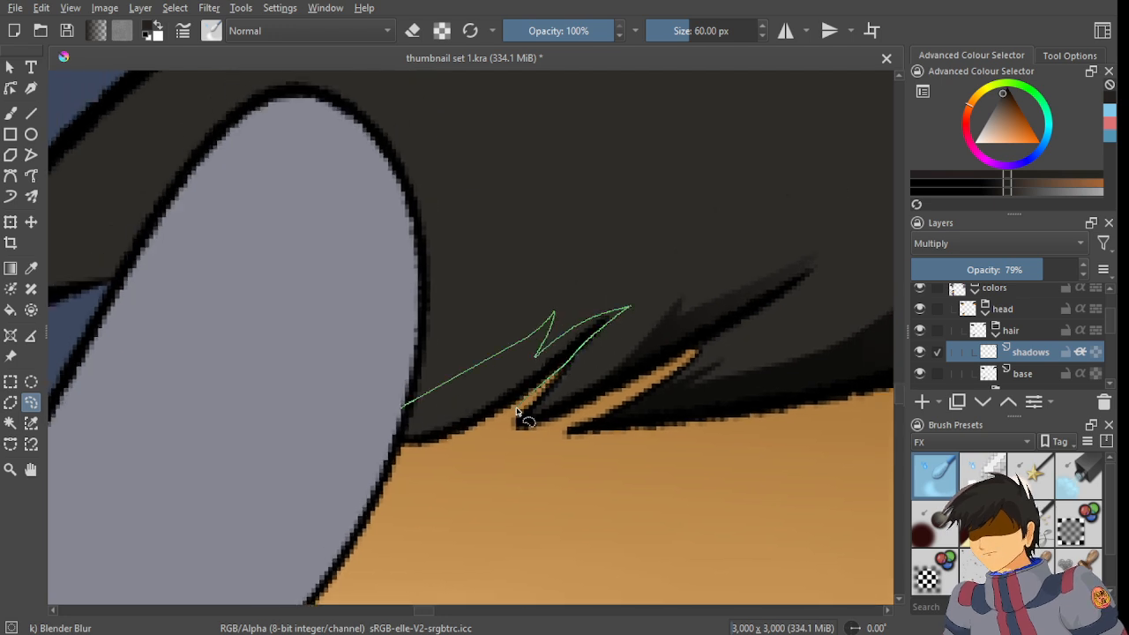
left_click_drag(398, 446, 399, 442)
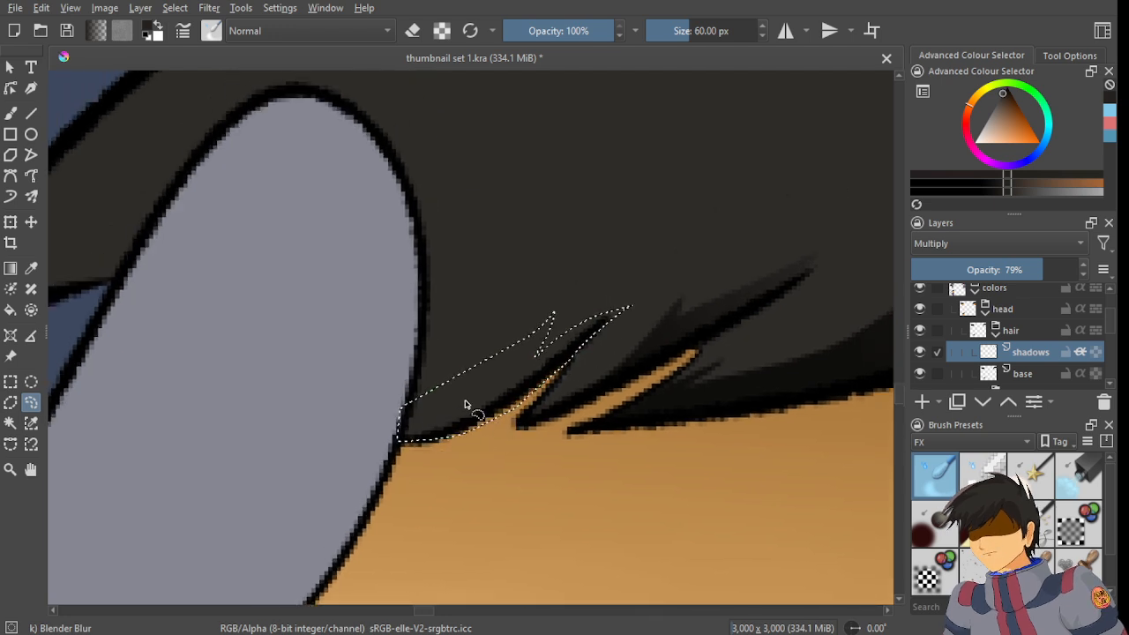
- Shade the selected fringe area beside the hand with a dark gradient and clear the selection
left_click(10, 269)
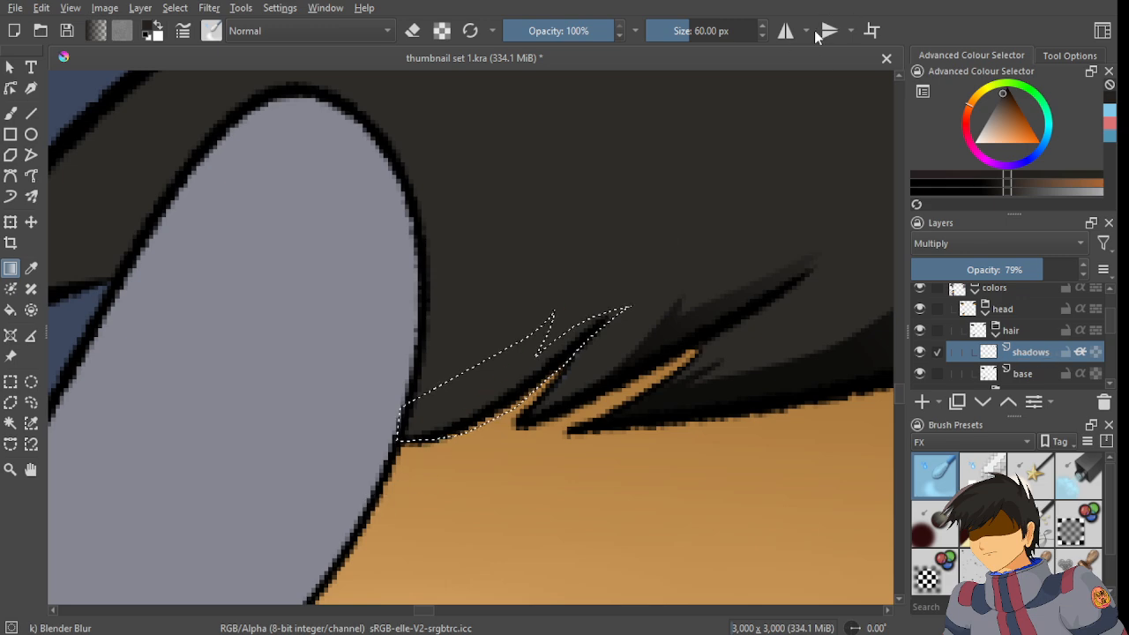
left_click(31, 402)
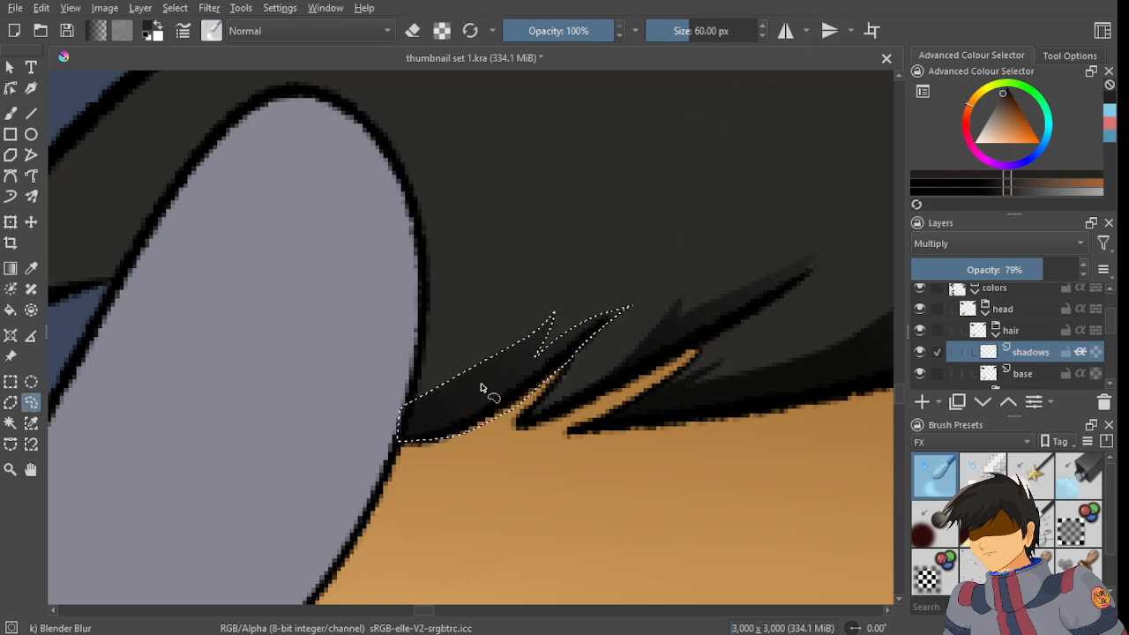
key("ctrl+shift+a")
- Review the hair shadows on the crying pose and across the other character poses
scroll(480, 388, "down", 3)
scroll(408, 396, "up", 3)
scroll(438, 305, "down", 5)
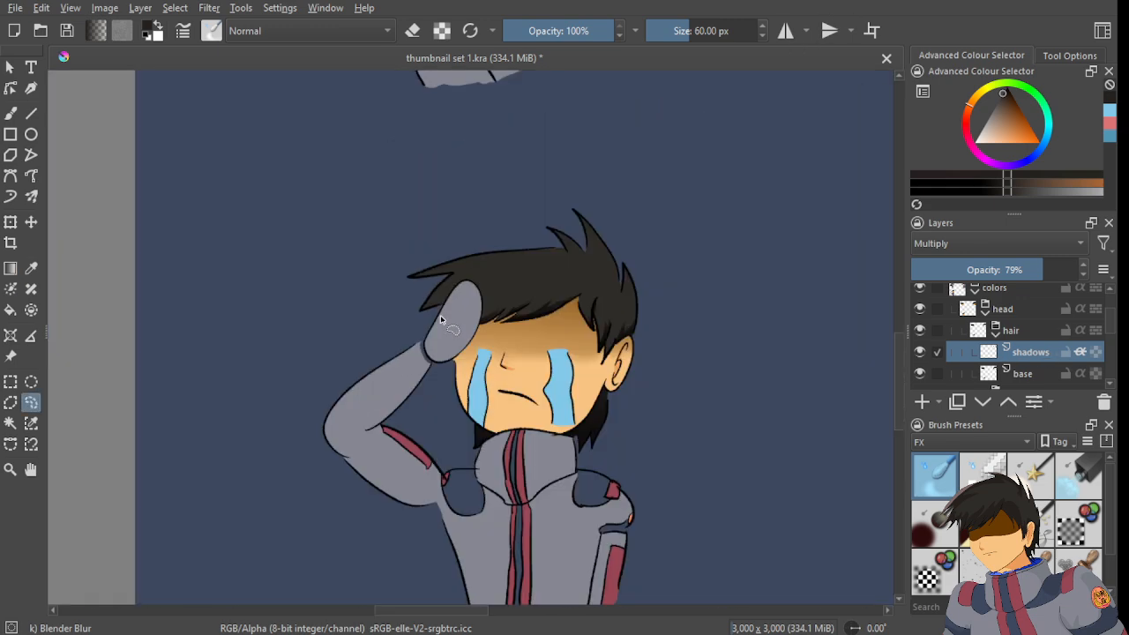
scroll(441, 264, "up", 3)
scroll(432, 218, "up", 2)
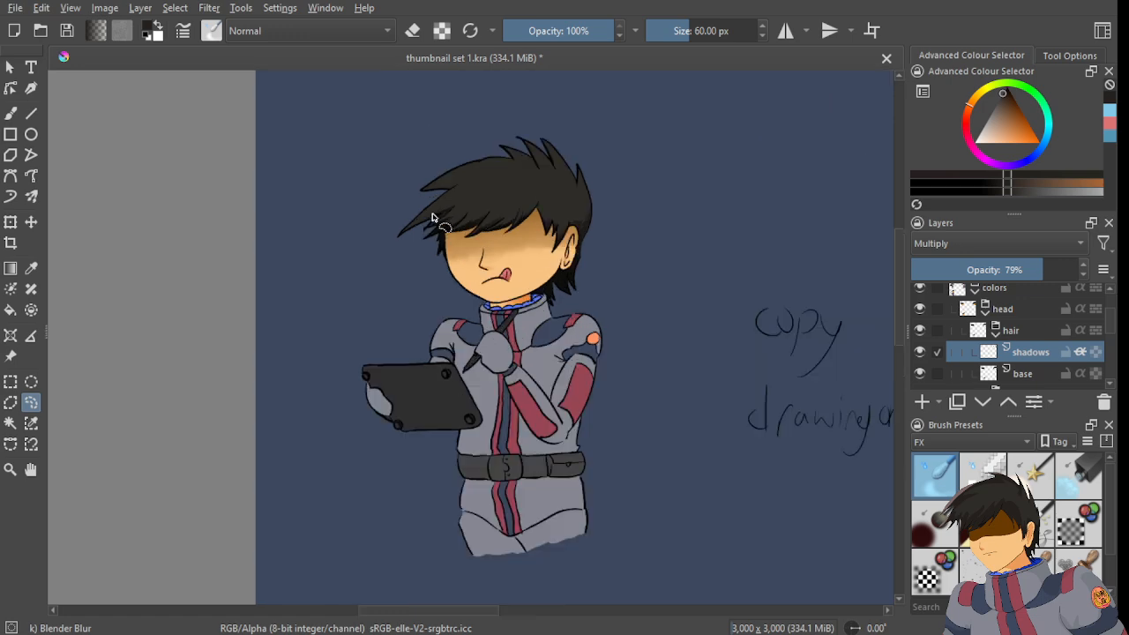
scroll(566, 320, "down", 5)
scroll(661, 207, "up", 3)
scroll(687, 222, "down", 4)
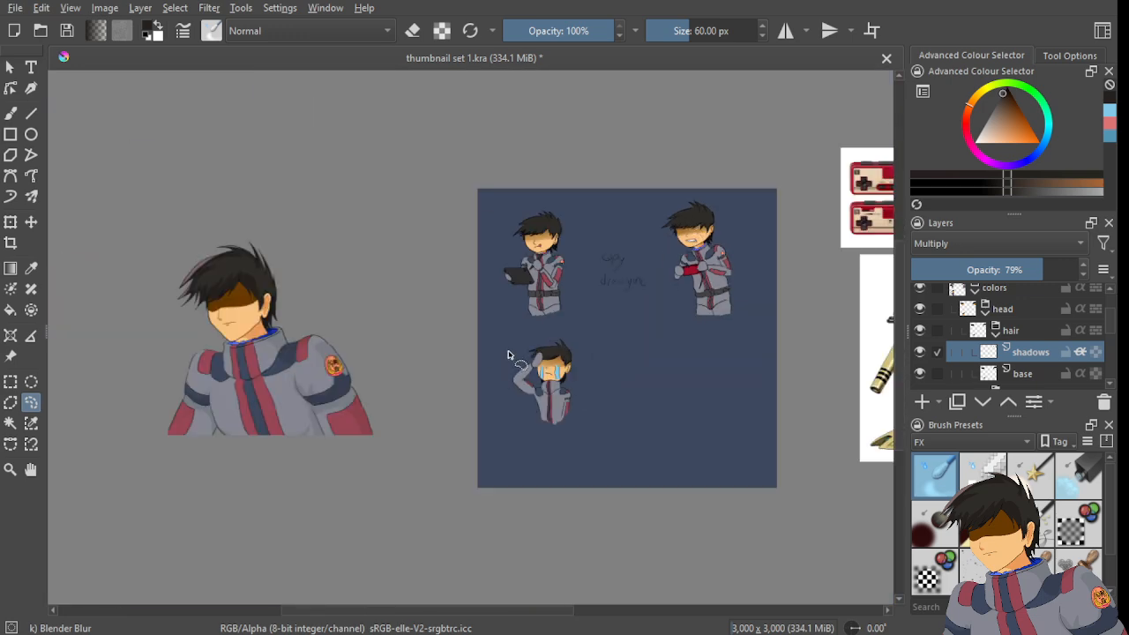
- Add a layer named "sheen" above the hair shadows layer, with 87% opacity and the Lighten blending mode
left_click(923, 403)
type("shee")
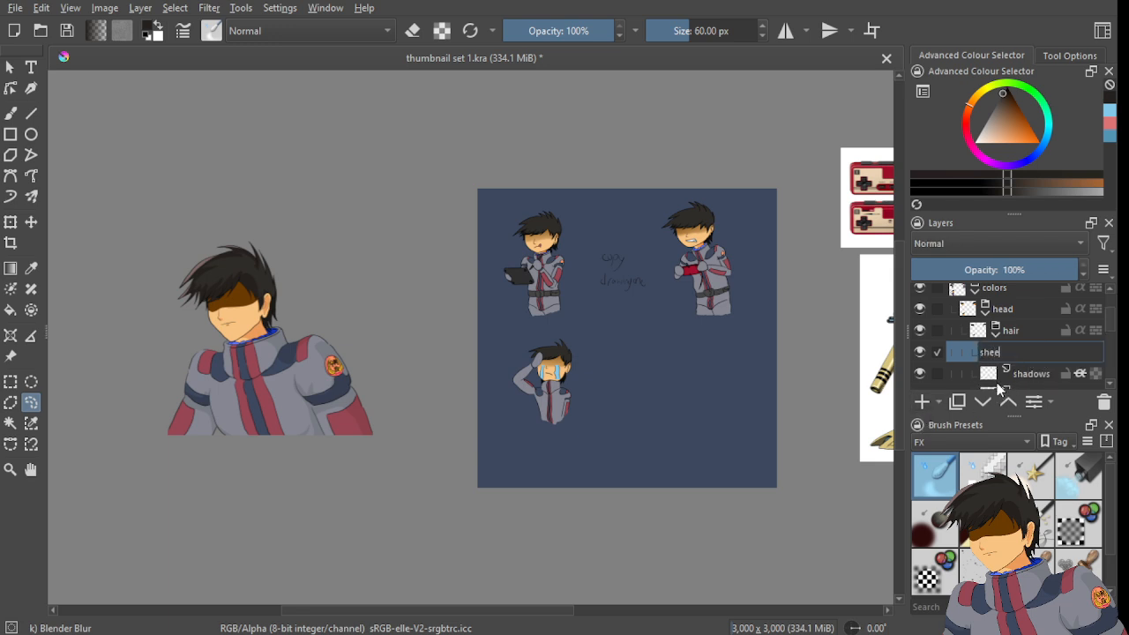
type("n")
key("Return")
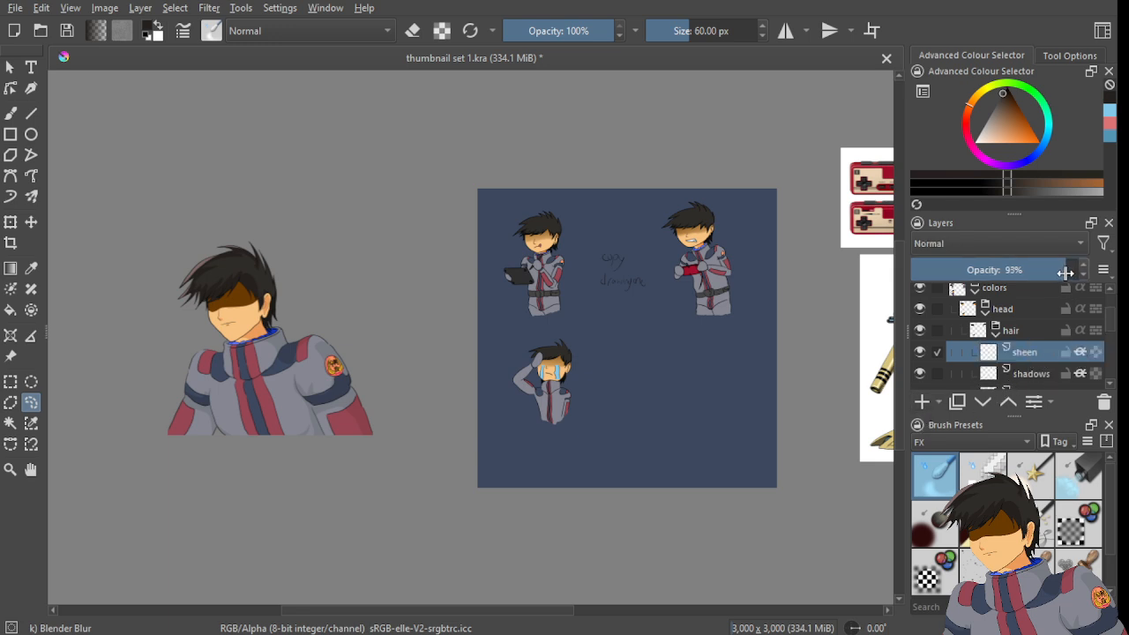
left_click(982, 246)
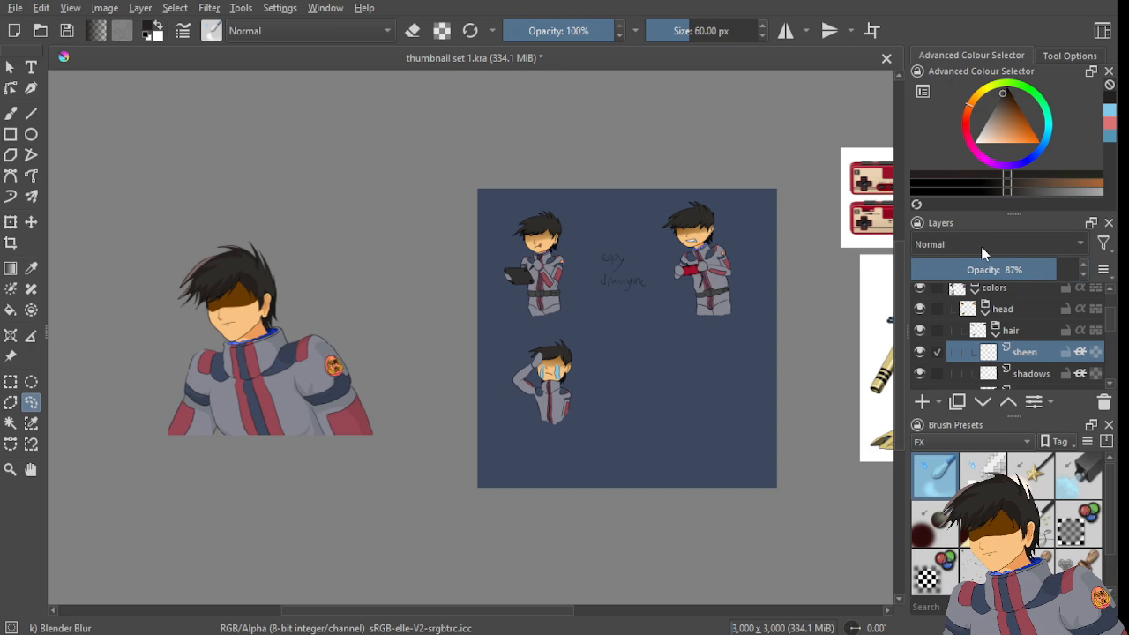
left_click(975, 204)
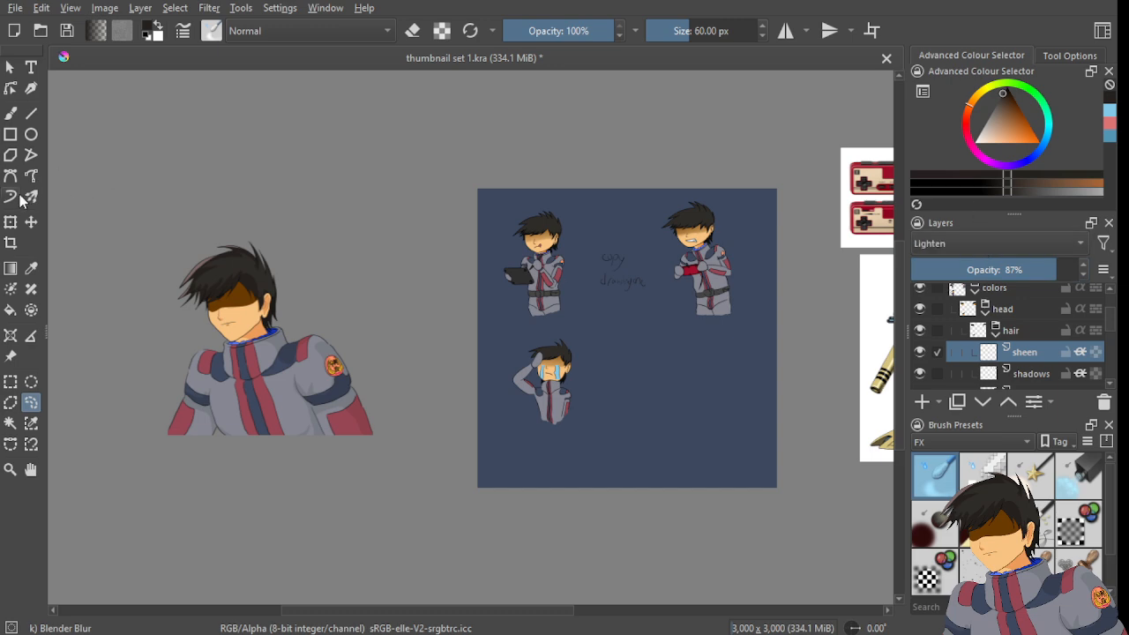
- Sample the pinkish highlight colour from the large reference character's hair and save the document
scroll(165, 254, "up", 7)
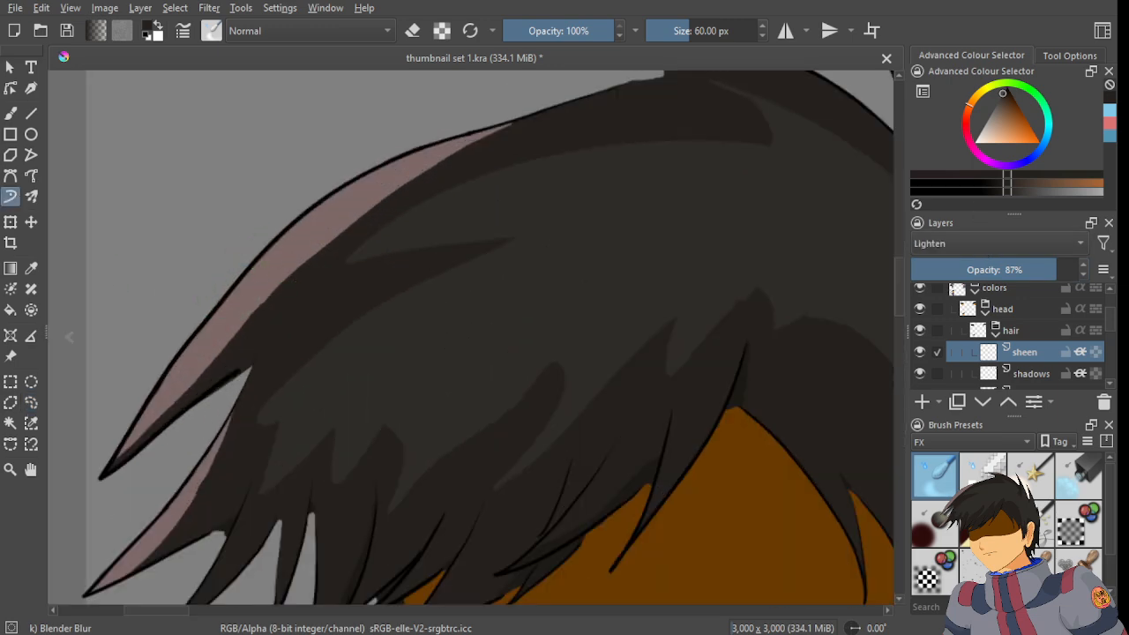
left_click(289, 246, "ctrl")
scroll(294, 279, "down", 7)
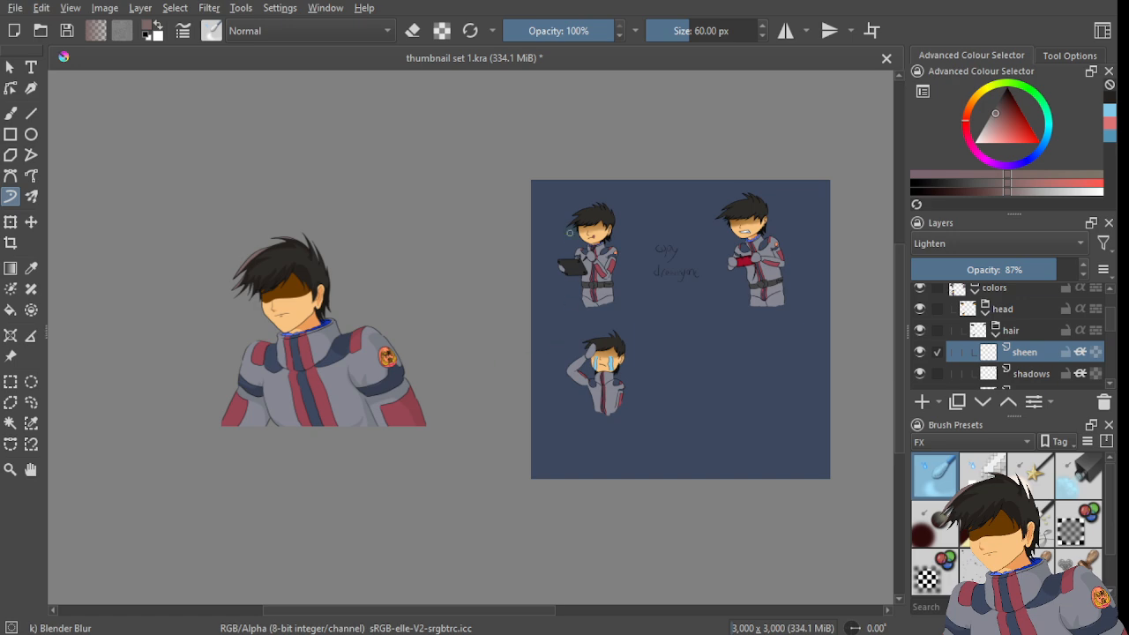
key("ctrl+s")
- Select a jagged sheen shape along the upper edge of the long front hair strand on the tablet-holding pose
scroll(570, 232, "up", 7)
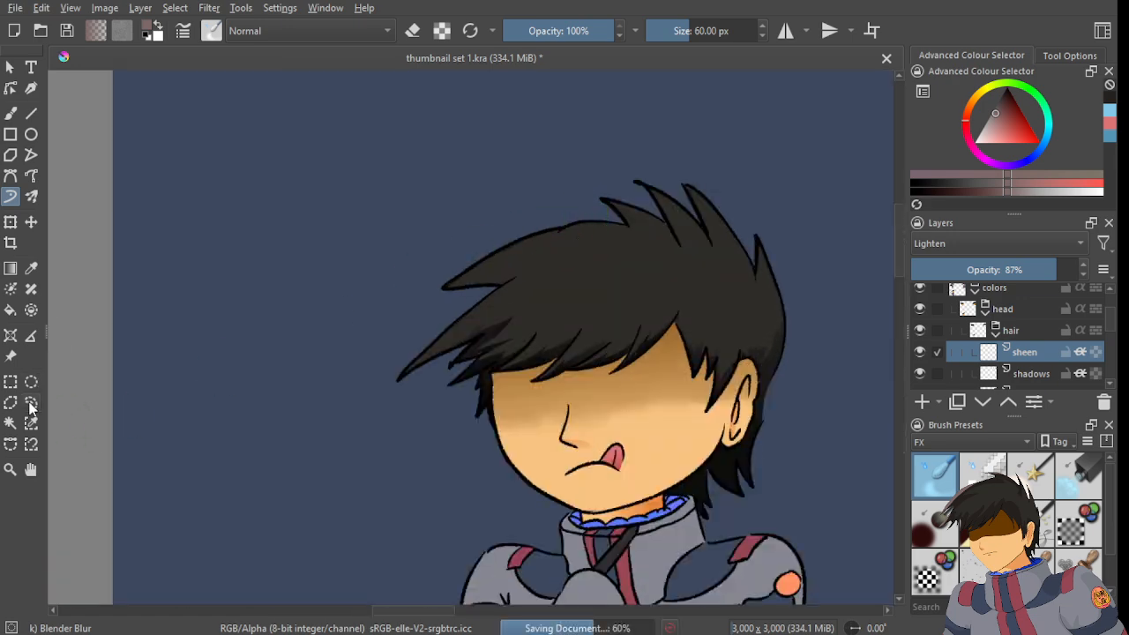
left_click(30, 402)
scroll(526, 340, "down", 7)
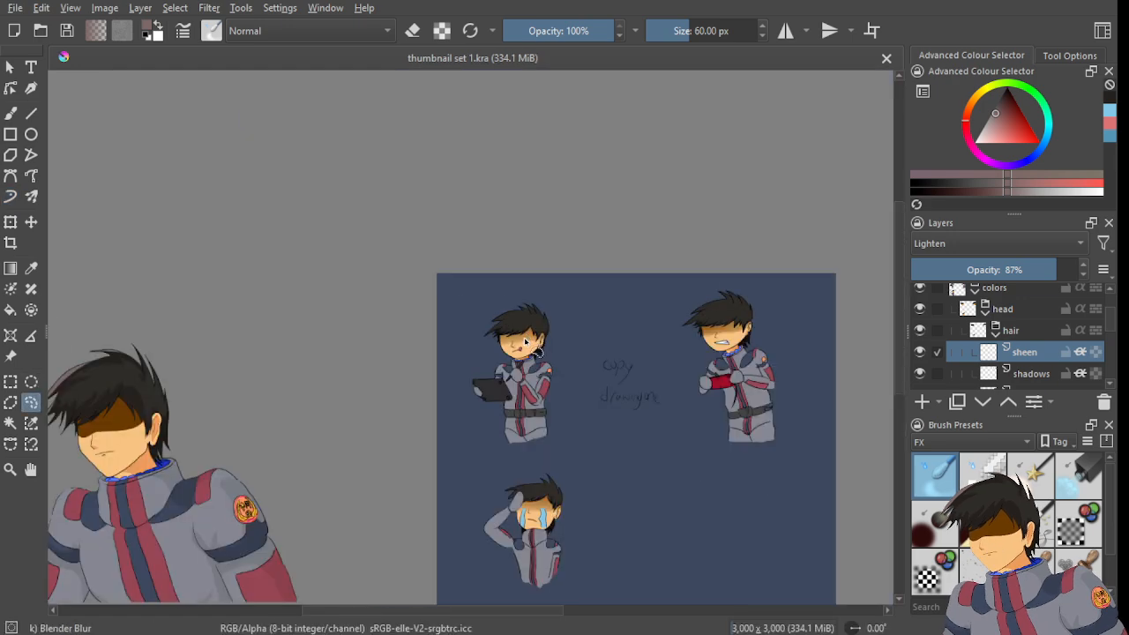
scroll(522, 333, "up", 8)
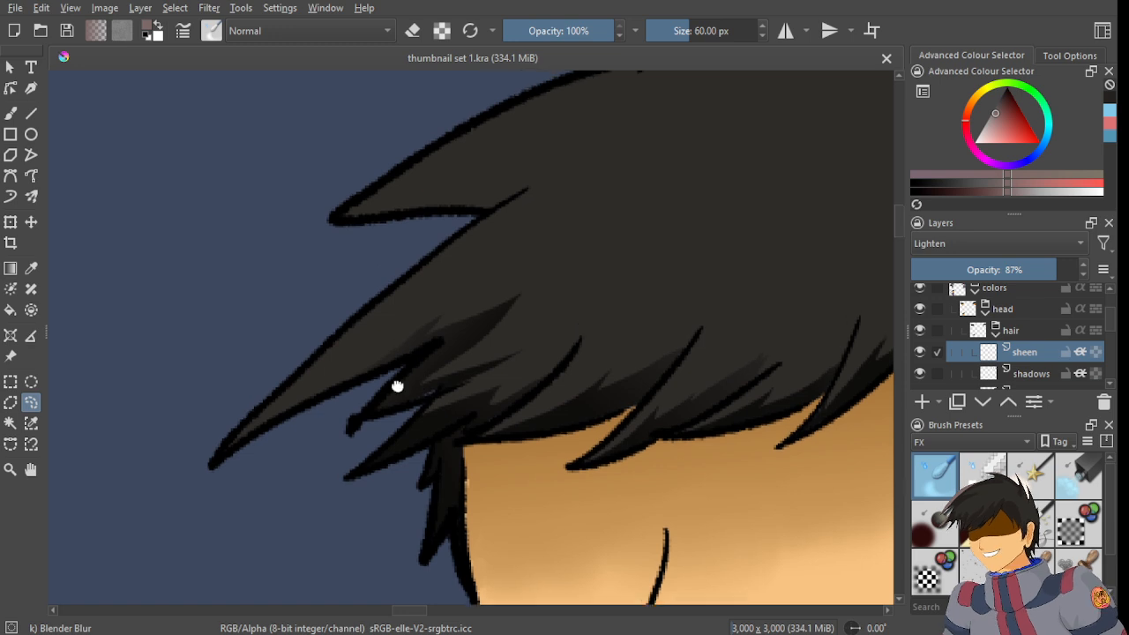
left_click_drag(325, 452, 340, 466)
left_click_drag(305, 562, 403, 469)
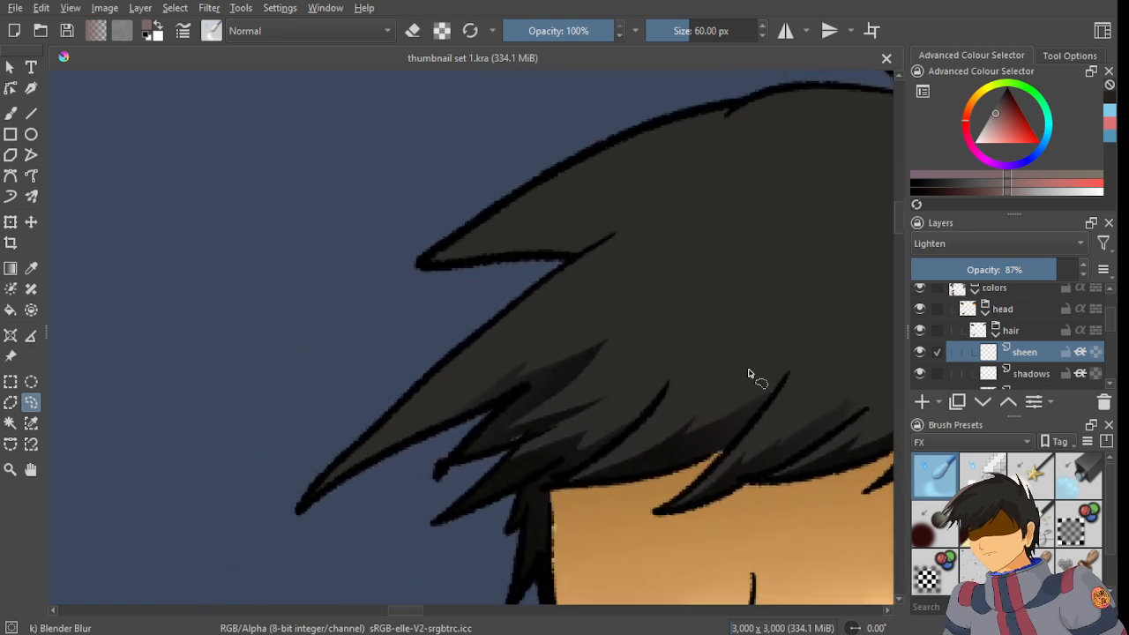
left_click_drag(468, 432, 447, 452)
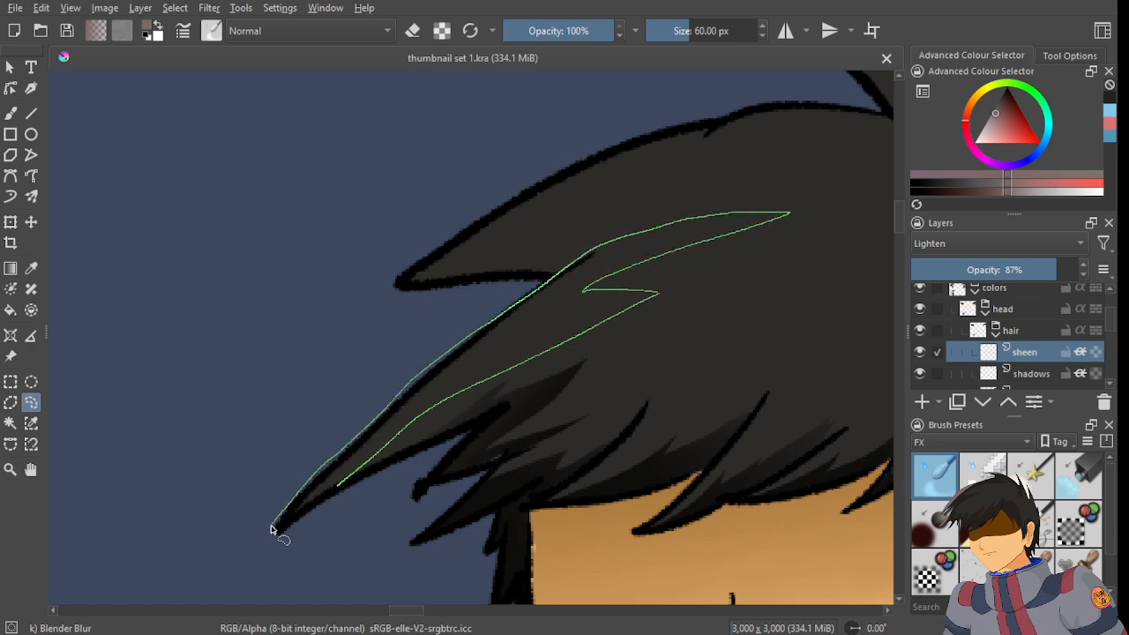
left_click_drag(319, 502, 270, 537)
- Refine the sheen selection so it follows the front strand's outline from its pointed tip up to the strand line
scroll(270, 537, "up", 5)
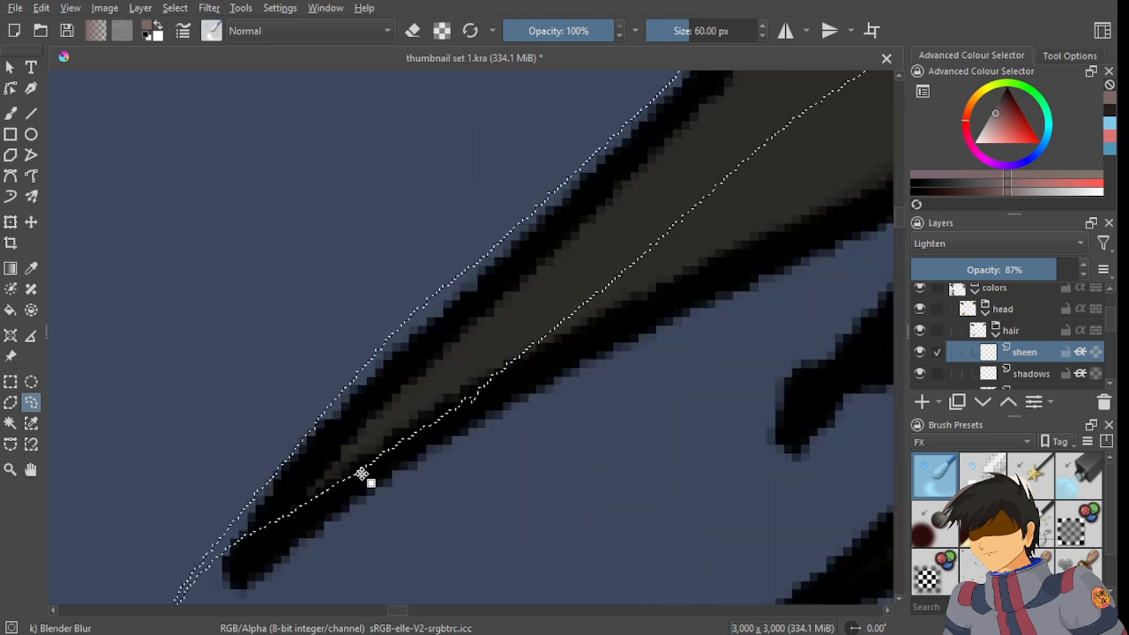
mouse_move(421, 432)
left_mouse_down()
mouse_move(327, 524)
mouse_move(224, 594)
mouse_move(290, 504)
left_mouse_up()
scroll(297, 507, "down", 1)
mouse_move(274, 543)
left_mouse_down()
mouse_move(374, 406)
mouse_move(313, 398)
mouse_move(332, 488)
left_mouse_up()
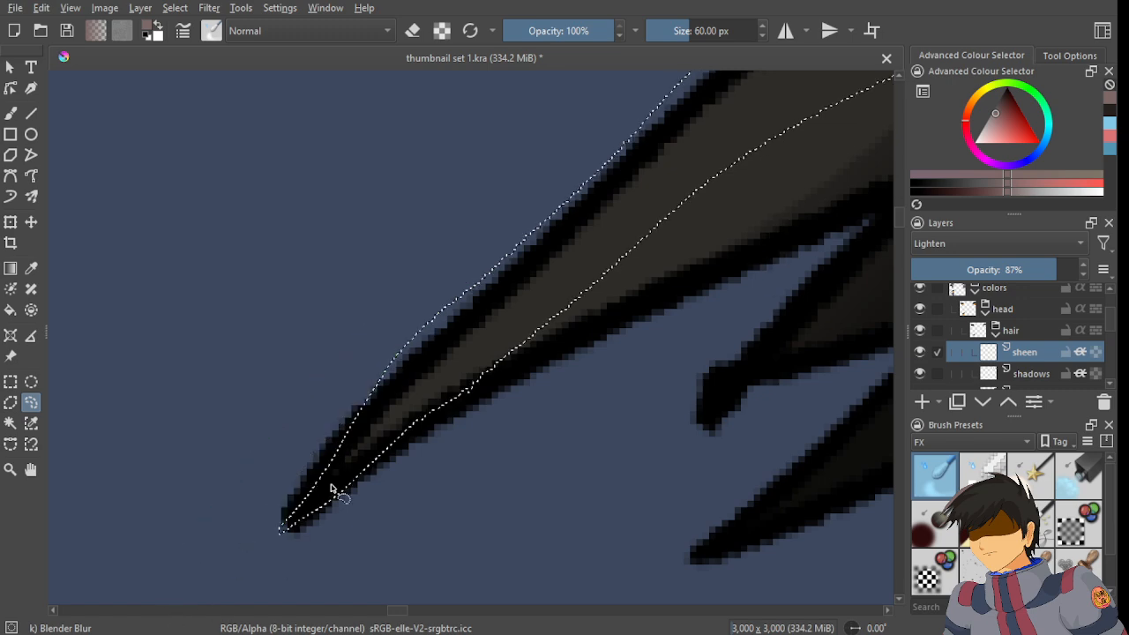
scroll(290, 530, "up", 1)
left_click_drag(245, 583, 346, 484)
left_click_drag(456, 328, 267, 478)
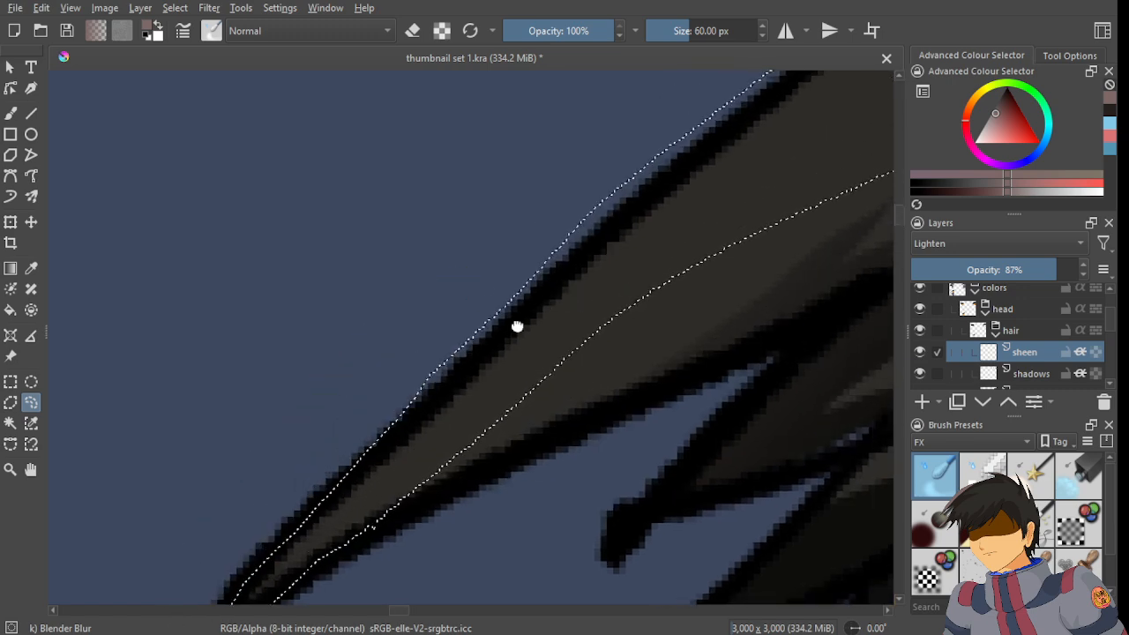
scroll(439, 411, "down", 1)
mouse_move(517, 325)
left_mouse_down()
mouse_move(459, 379)
mouse_move(331, 539)
left_mouse_up()
left_click_drag(617, 305, 405, 521)
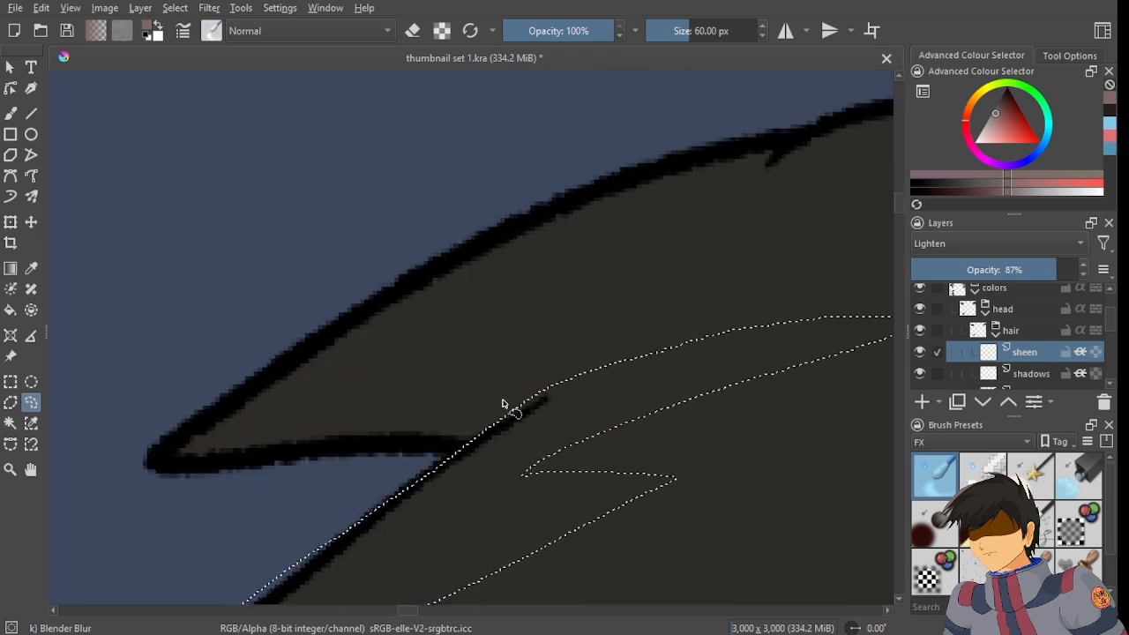
left_click_drag(509, 405, 345, 509)
- Extend the sheen selection with a jagged spike across the lower part of the neighbouring upper strand
scroll(569, 403, "down", 3)
left_click_drag(591, 403, 403, 466)
scroll(354, 500, "up", 1)
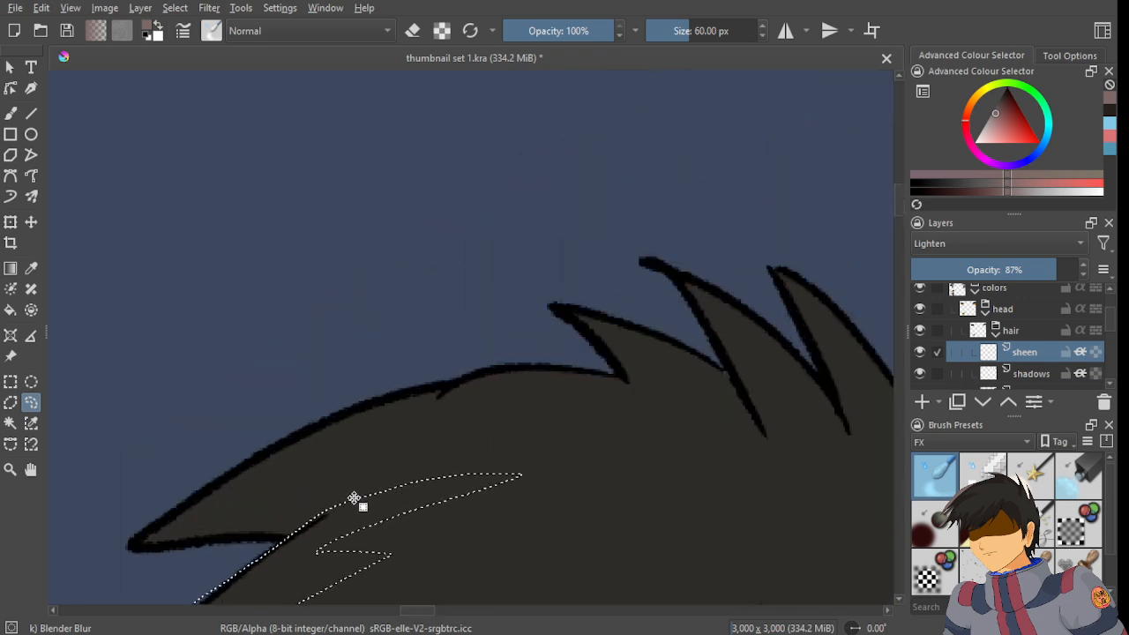
left_click_drag(283, 538, 354, 473)
scroll(355, 474, "up", 1)
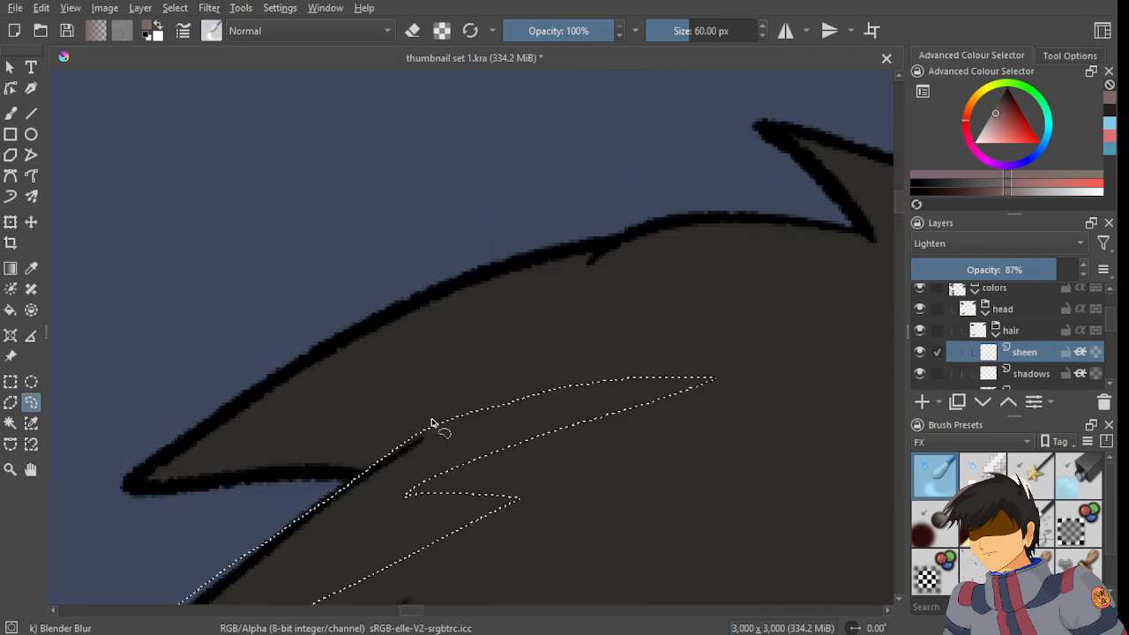
mouse_move(448, 418)
left_mouse_down()
mouse_move(390, 395)
mouse_move(270, 421)
mouse_move(169, 451)
mouse_move(121, 492)
mouse_move(401, 467)
left_mouse_up()
scroll(340, 434, "up", 2)
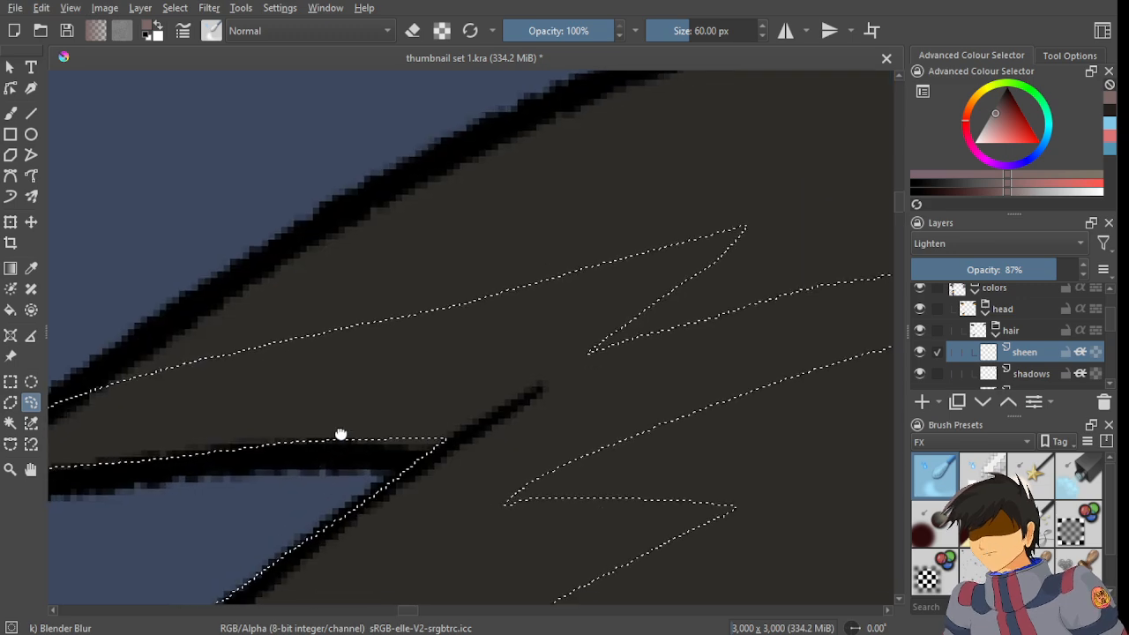
- Fit the underside of the extended selection to the upper strand's lower outline, up to where the two strands meet
mouse_move(250, 420)
left_mouse_down()
mouse_move(467, 433)
mouse_move(497, 401)
left_mouse_up()
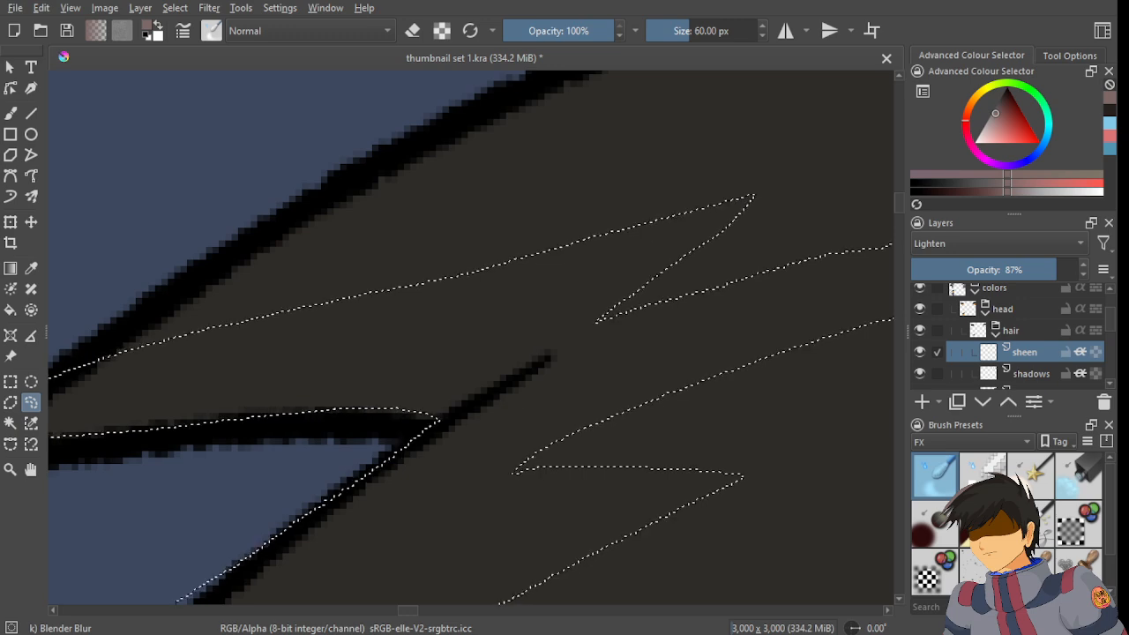
left_click_drag(338, 448, 484, 389)
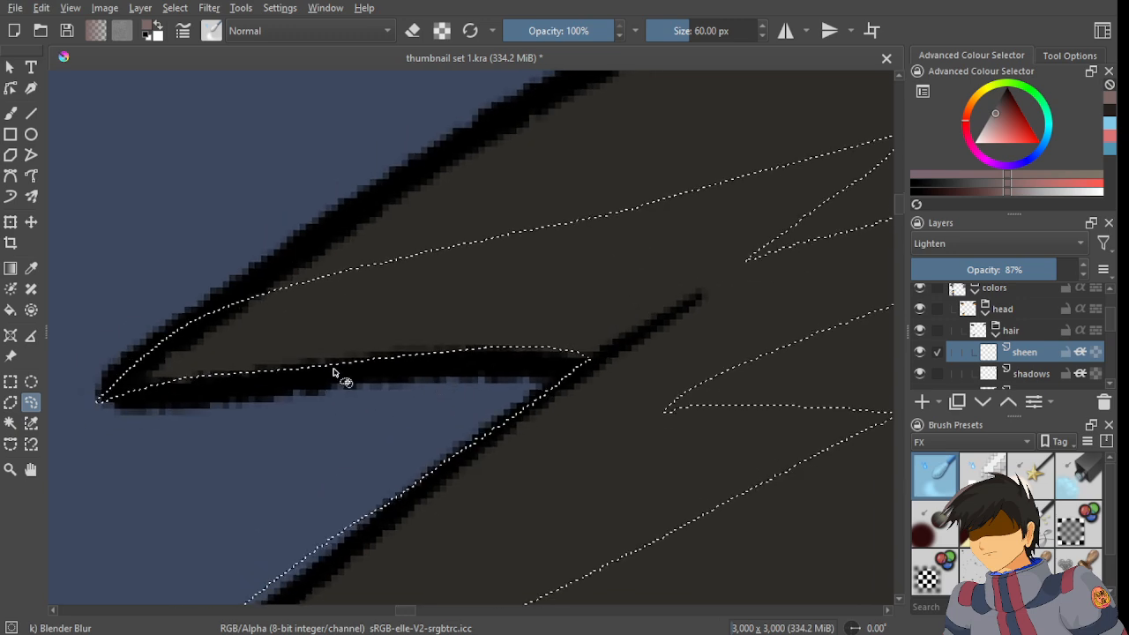
left_click_drag(335, 365, 619, 359)
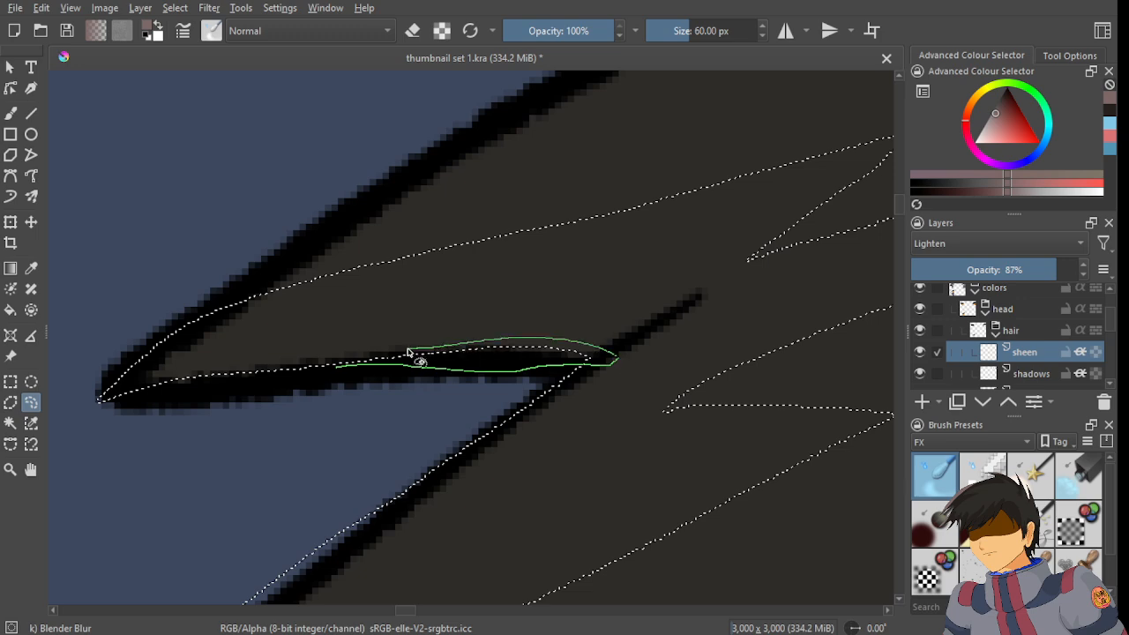
left_click_drag(408, 353, 335, 361)
scroll(391, 391, "down", 2)
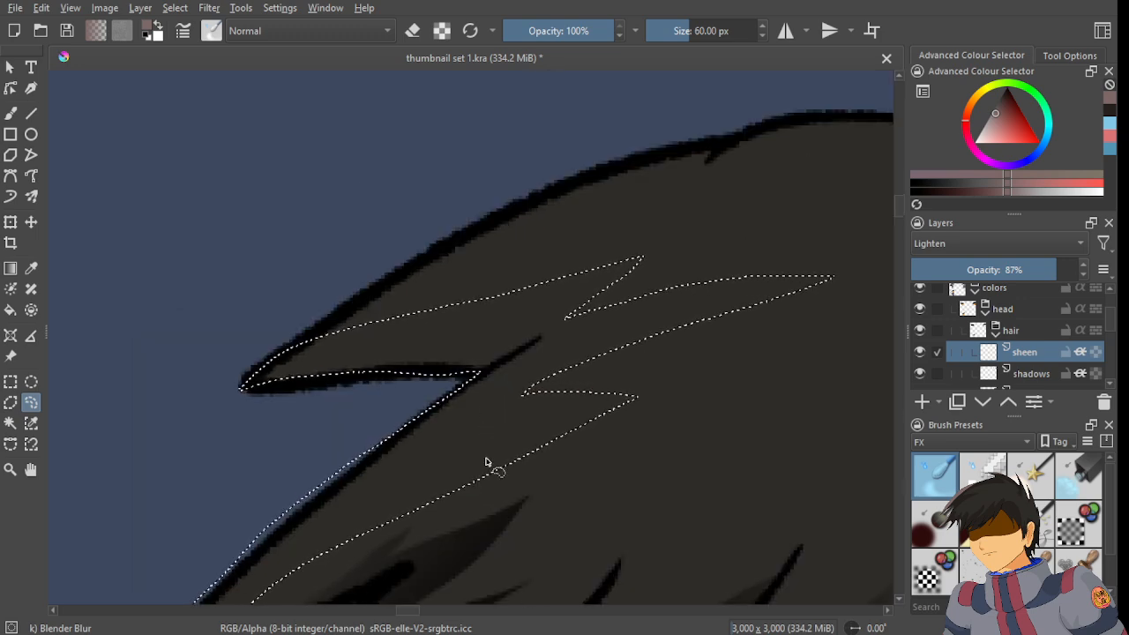
- Extend the sheen selection along the top outline of the hair to the base of the first upright spike
scroll(485, 461, "down", 8)
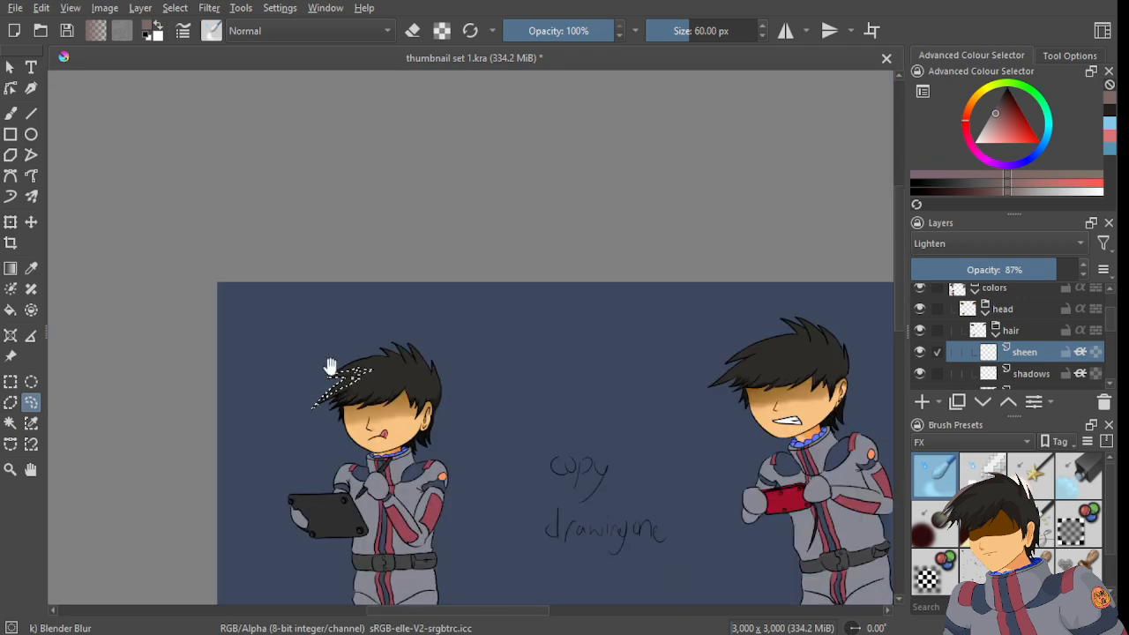
left_click_drag(330, 367, 477, 315)
scroll(509, 311, "down", 1)
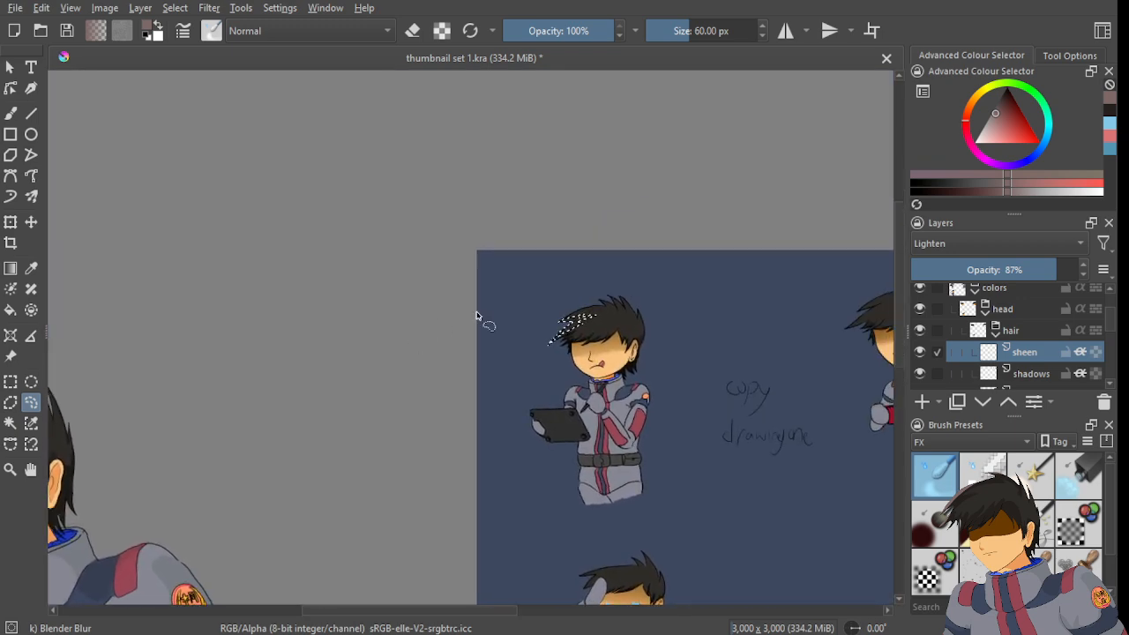
scroll(578, 295, "up", 6)
left_click_drag(627, 347, 605, 362)
scroll(406, 368, "up", 1)
mouse_move(406, 367)
left_mouse_down()
mouse_move(290, 413)
mouse_move(214, 466)
mouse_move(449, 368)
mouse_move(635, 330)
mouse_move(427, 327)
mouse_move(161, 462)
left_mouse_up()
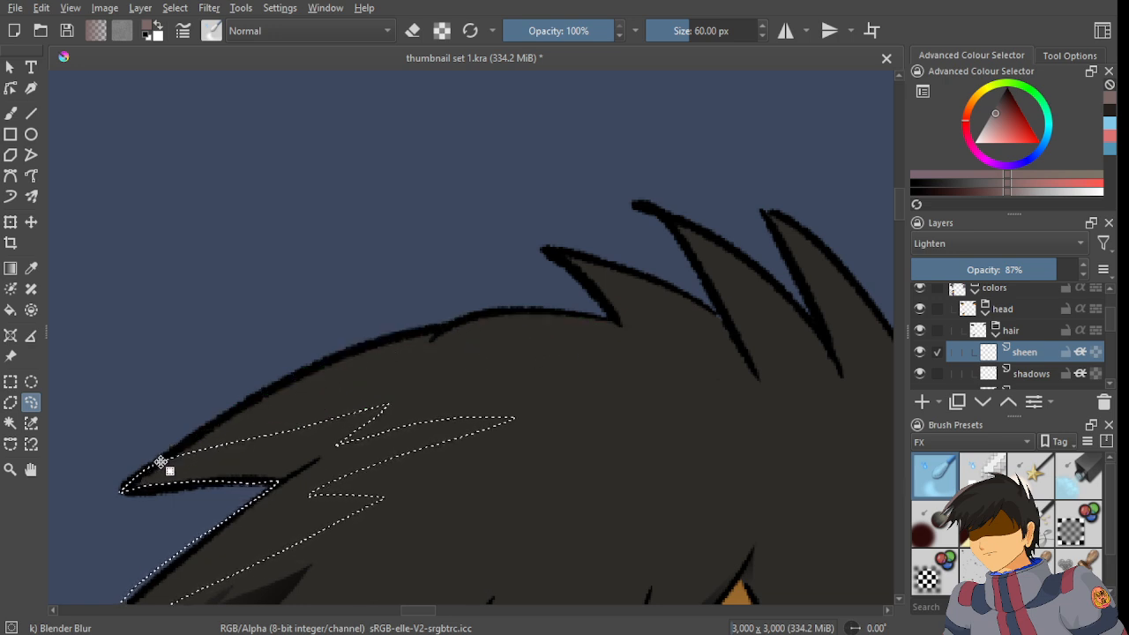
scroll(483, 322, "up", 3)
mouse_move(420, 344)
left_mouse_down()
mouse_move(361, 366)
mouse_move(220, 369)
mouse_move(376, 316)
mouse_move(512, 321)
left_mouse_up()
mouse_move(671, 355)
left_mouse_down()
mouse_move(416, 386)
mouse_move(433, 381)
left_mouse_up()
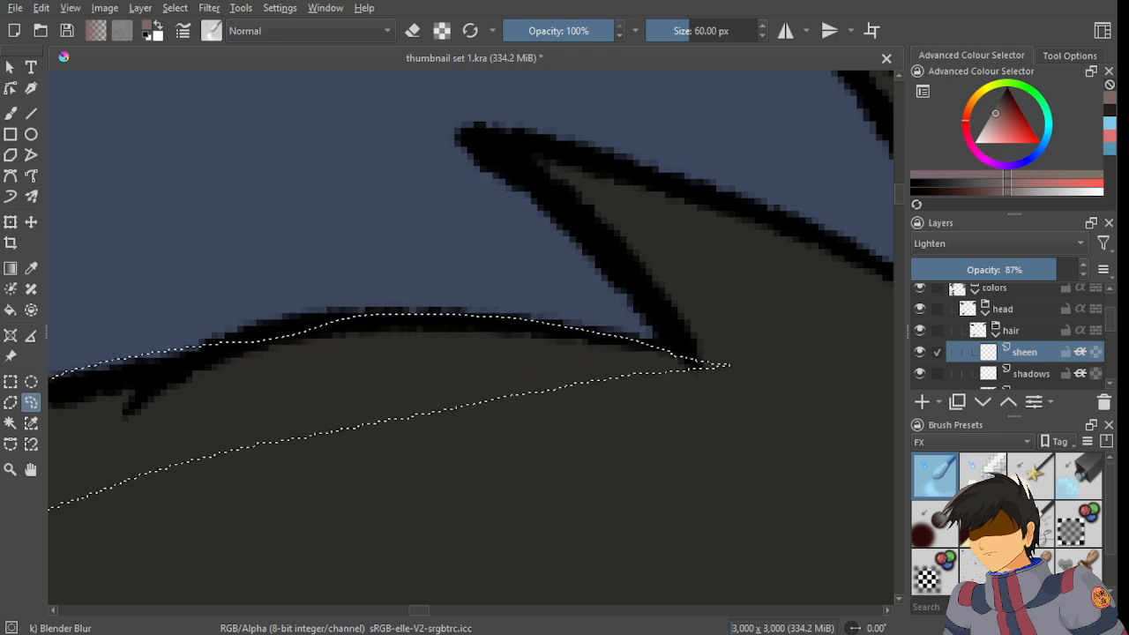
- Extend the sheen selection up into the first upright spike, following its outline to the tip with a jagged inner edge
left_click_drag(571, 319, 378, 380)
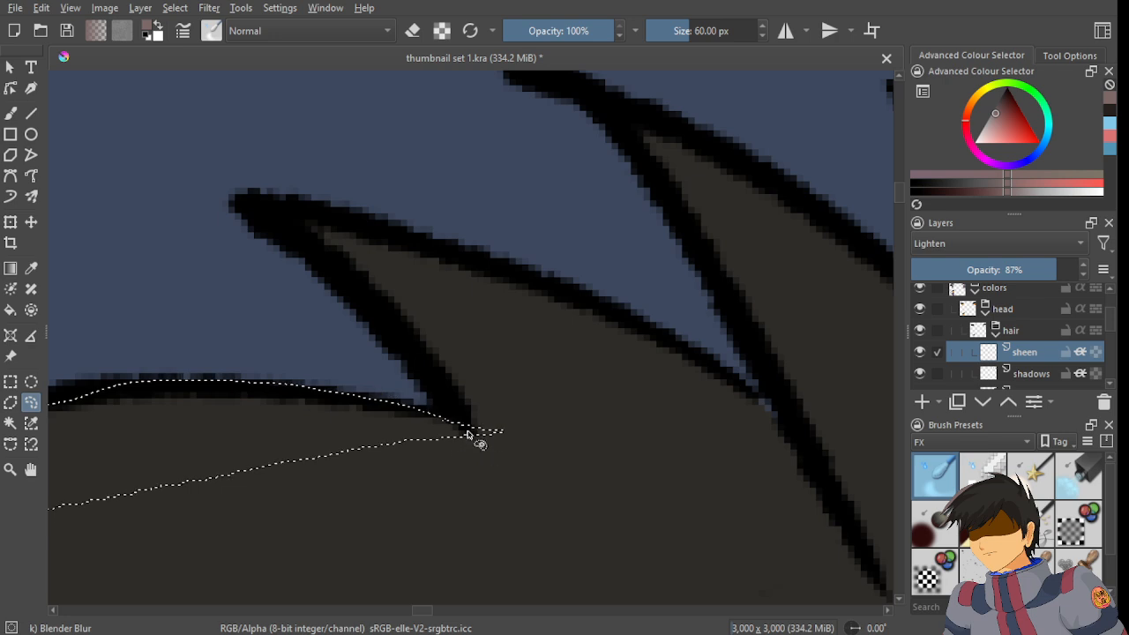
mouse_move(520, 401)
left_mouse_down()
mouse_move(464, 320)
mouse_move(367, 263)
mouse_move(482, 271)
mouse_move(376, 236)
left_mouse_up()
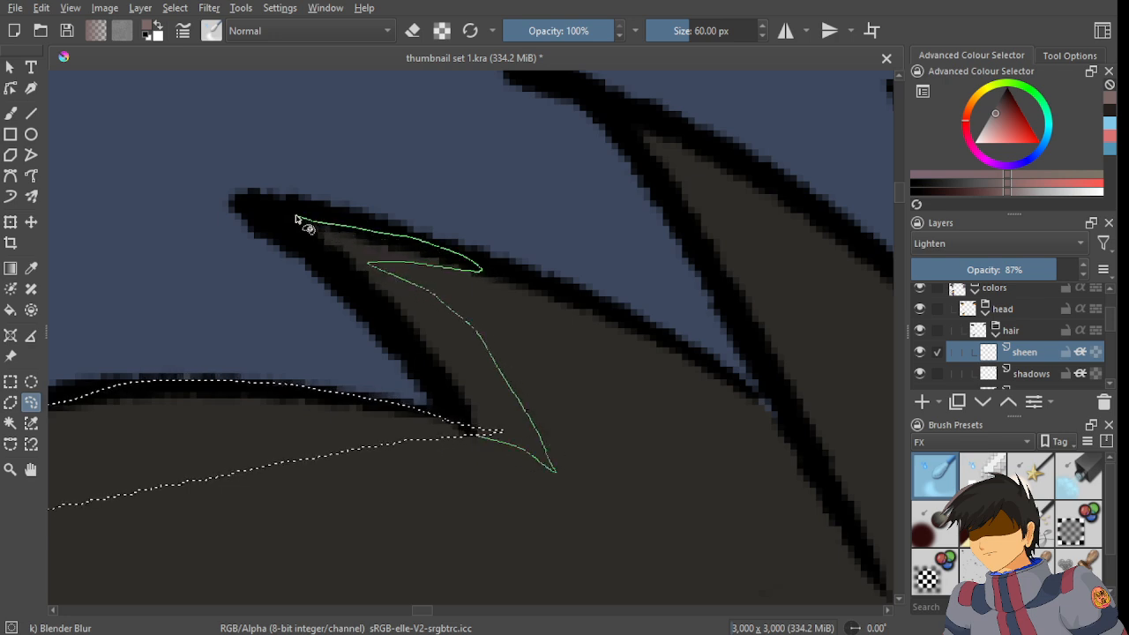
mouse_move(296, 219)
left_mouse_down()
mouse_move(319, 273)
mouse_move(468, 434)
left_mouse_up()
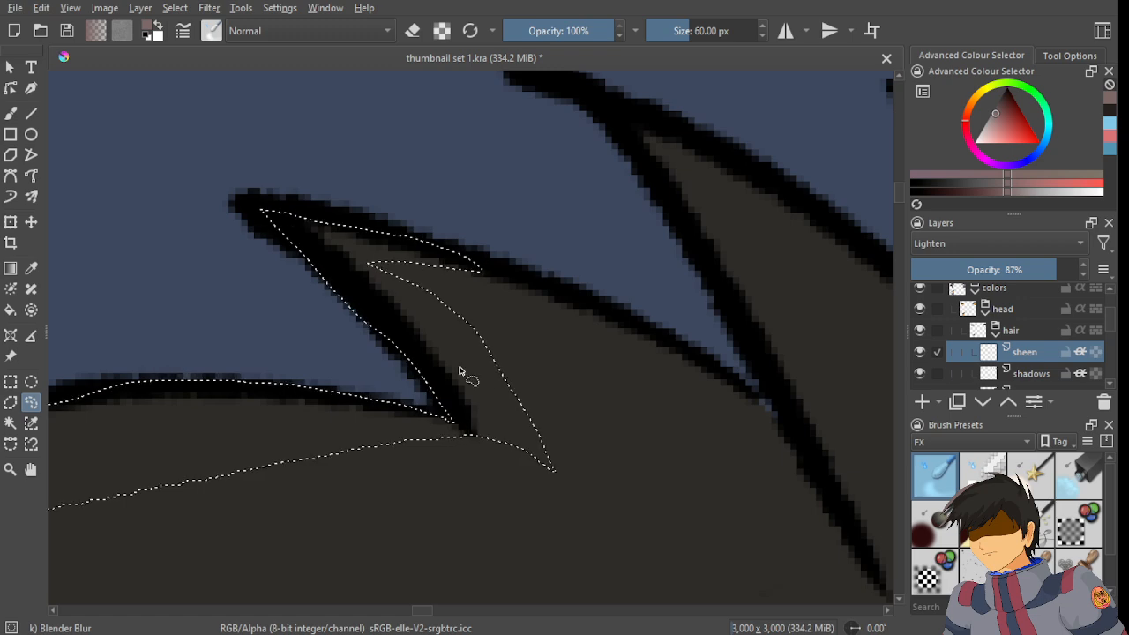
- Refine the end of the spike's sheen selection so it tapers to a point along the spike's top outline
scroll(365, 402, "down", 2)
scroll(378, 403, "up", 4)
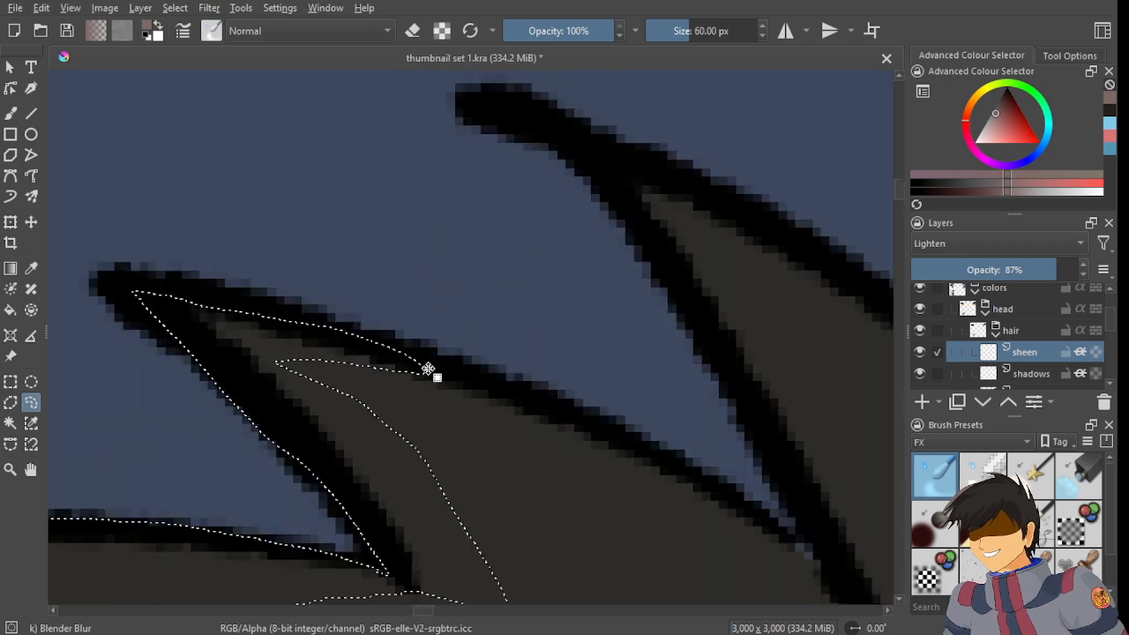
scroll(401, 377, "up", 2)
mouse_move(424, 365)
left_mouse_down()
mouse_move(488, 408)
mouse_move(299, 349)
left_mouse_up()
scroll(385, 332, "down", 1)
scroll(415, 340, "up", 3)
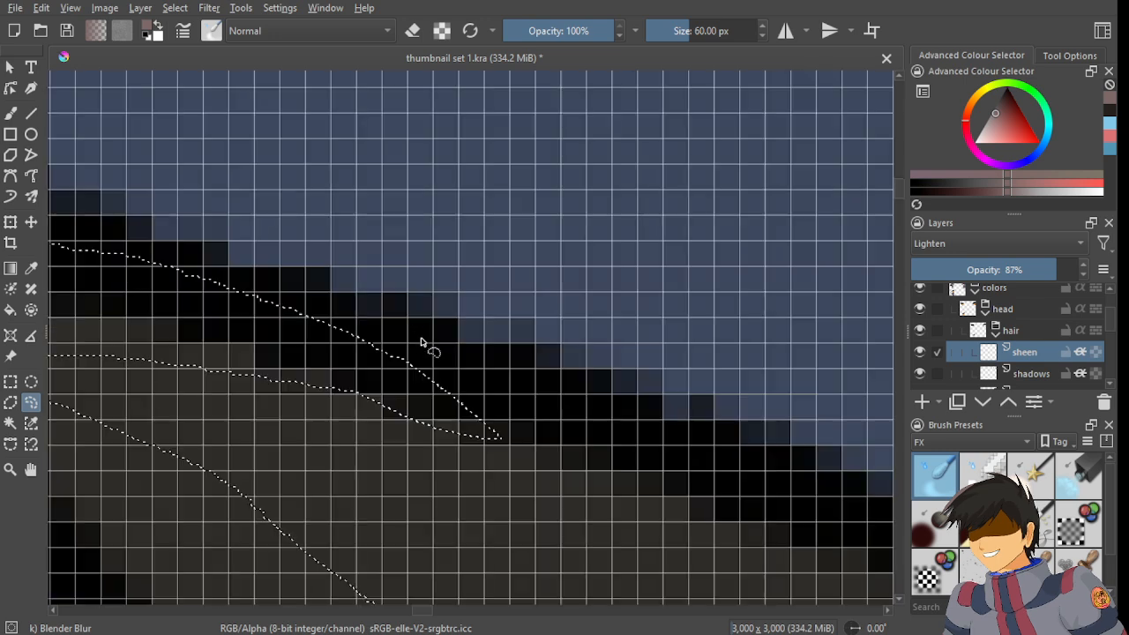
scroll(385, 374, "down", 2)
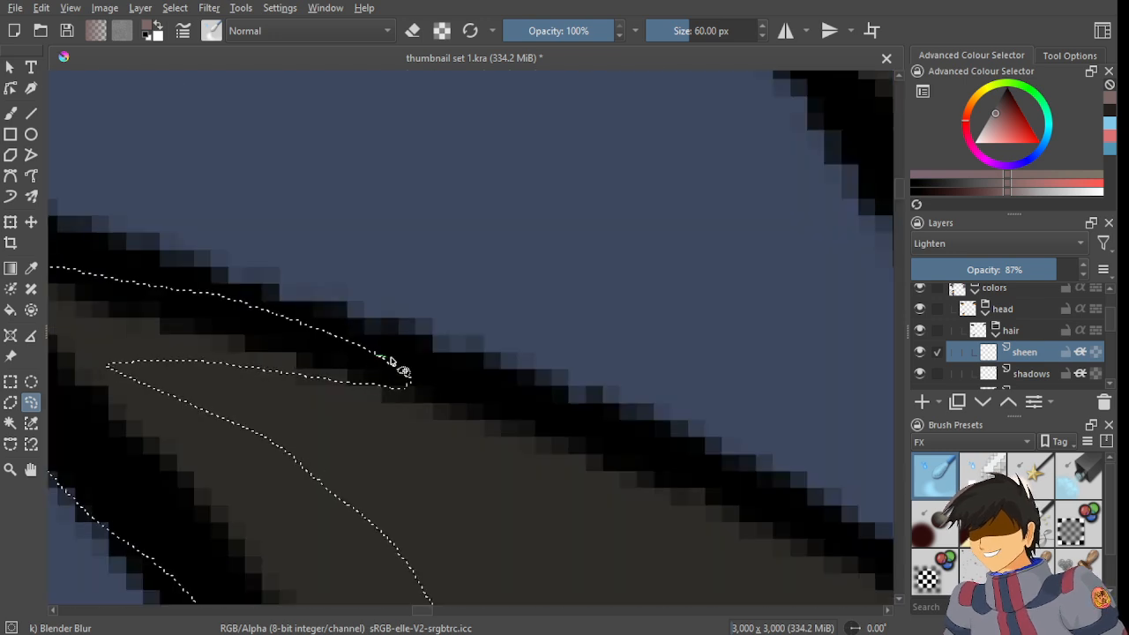
mouse_move(402, 375)
left_mouse_down()
mouse_move(423, 396)
mouse_move(335, 380)
left_mouse_up()
scroll(335, 379, "down", 3)
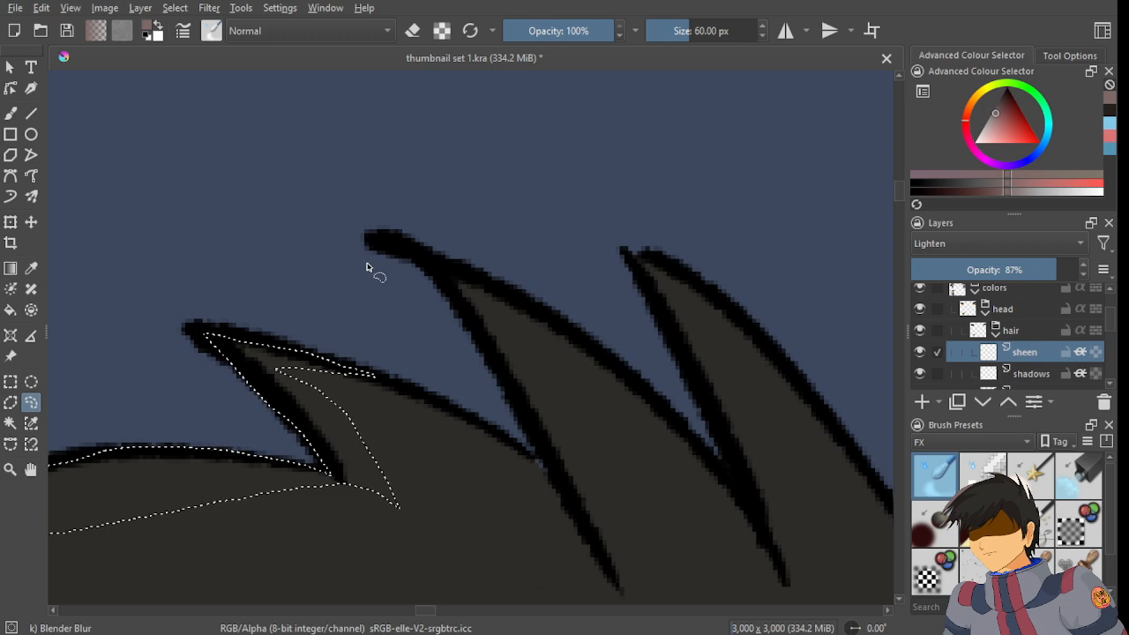
- Examine the remaining upright spikes on the crown to judge where the sheen should continue or end
scroll(429, 330, "down", 3)
scroll(472, 297, "up", 3)
scroll(336, 224, "down", 2)
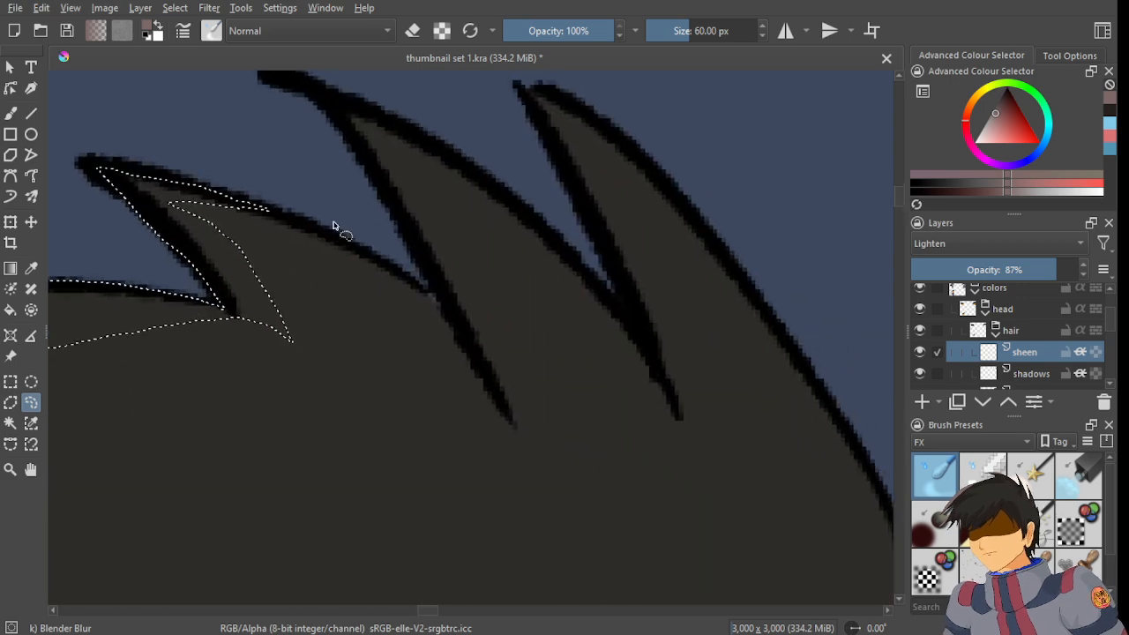
scroll(311, 207, "up", 2)
scroll(385, 180, "down", 1)
scroll(386, 180, "down", 1)
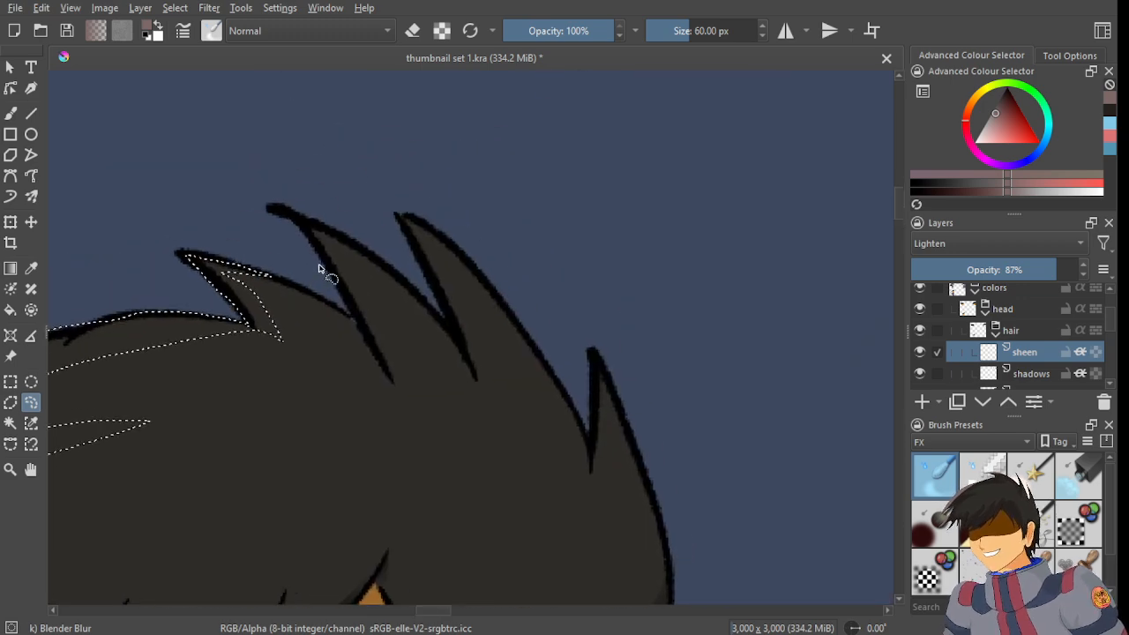
scroll(322, 269, "up", 3)
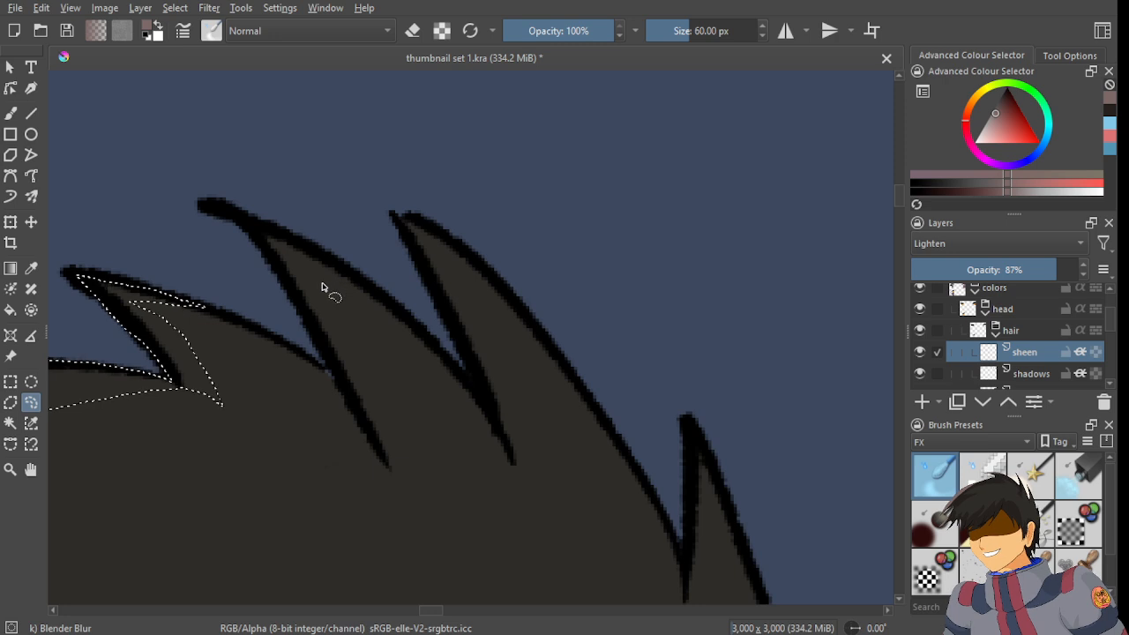
scroll(323, 291, "up", 2)
left_click_drag(312, 357, 481, 265)
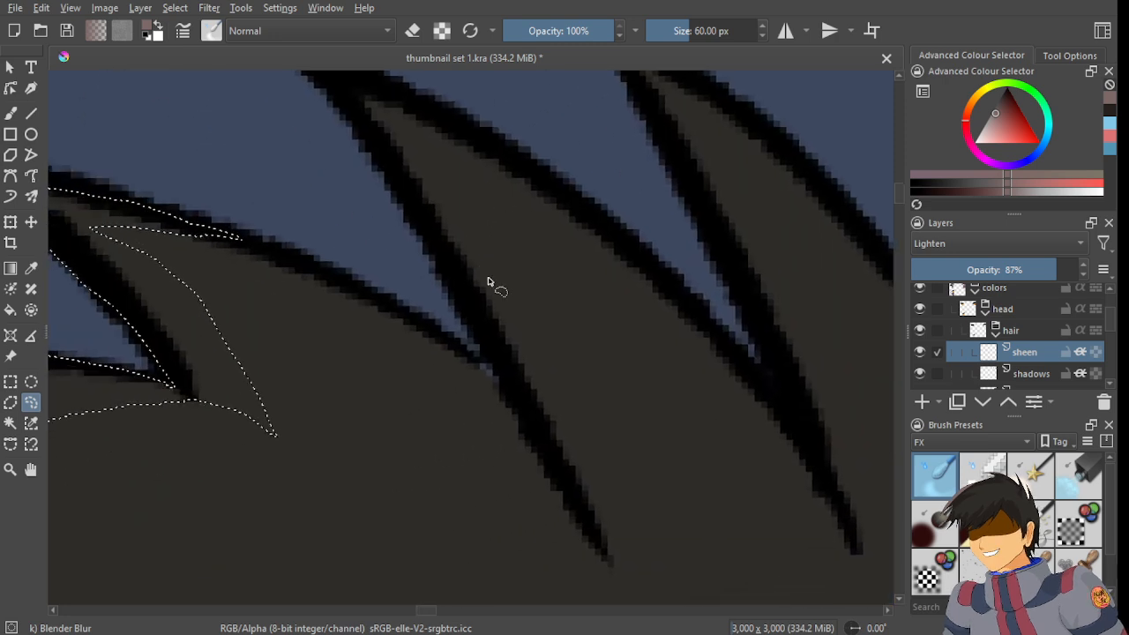
scroll(481, 273, "down", 1)
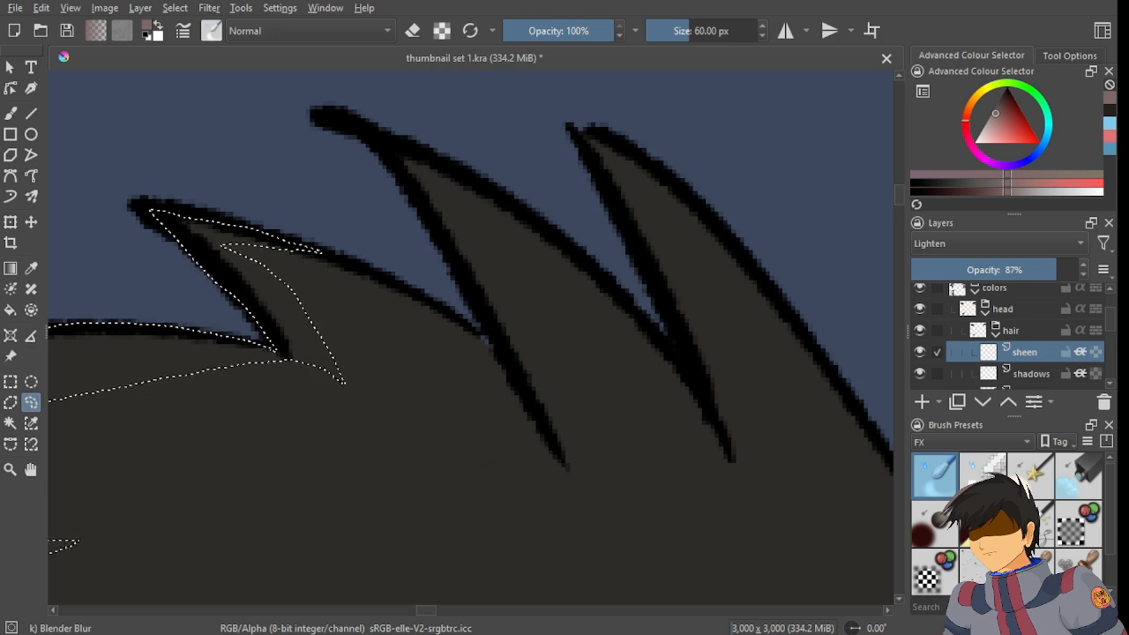
scroll(351, 279, "down", 1)
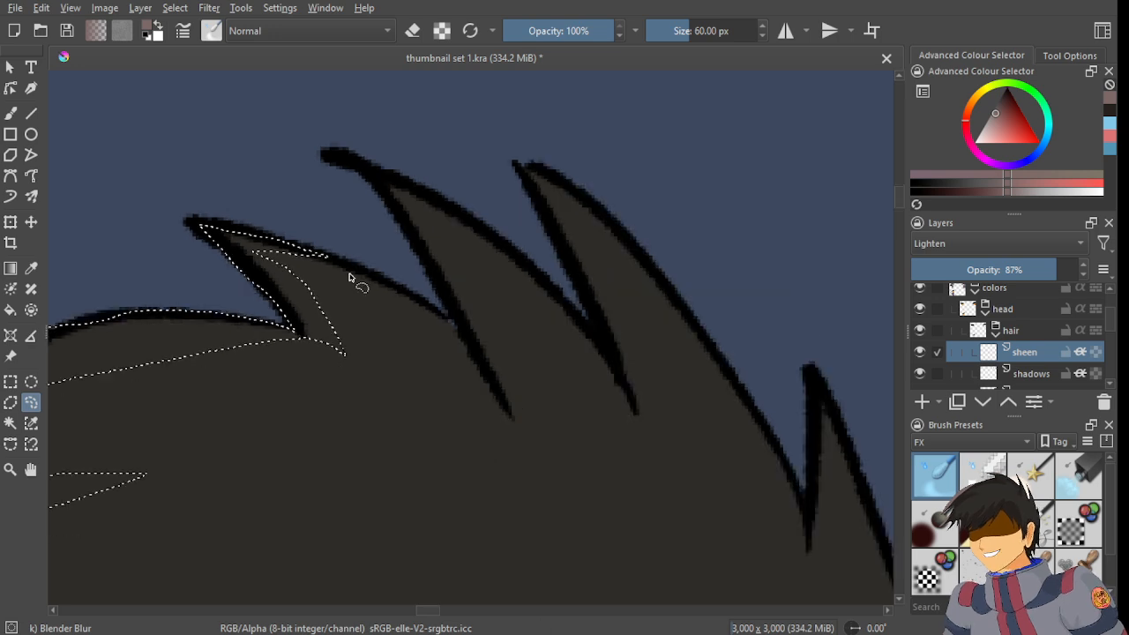
scroll(322, 197, "up", 2)
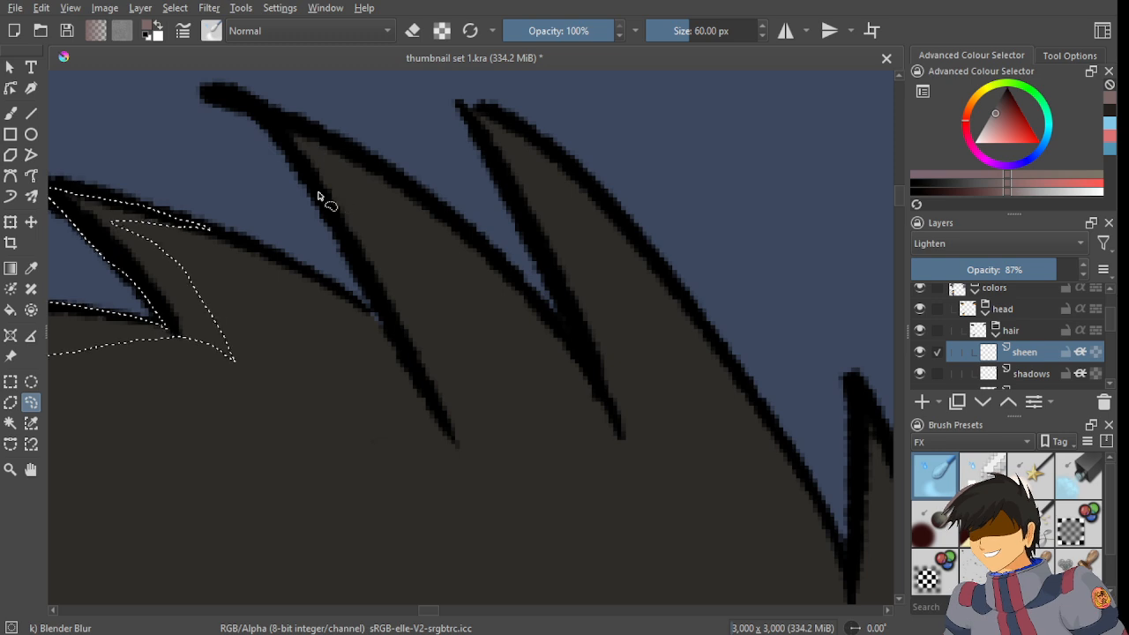
scroll(262, 221, "down", 1)
scroll(238, 227, "up", 1)
scroll(234, 221, "down", 1)
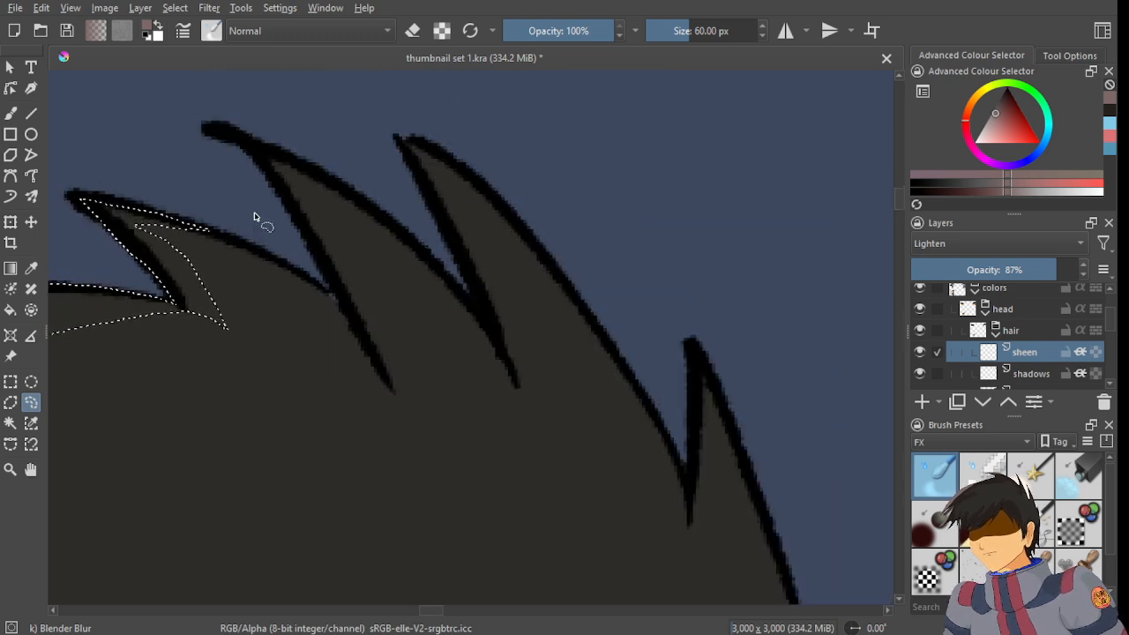
scroll(254, 217, "up", 1)
left_click_drag(255, 221, 308, 247)
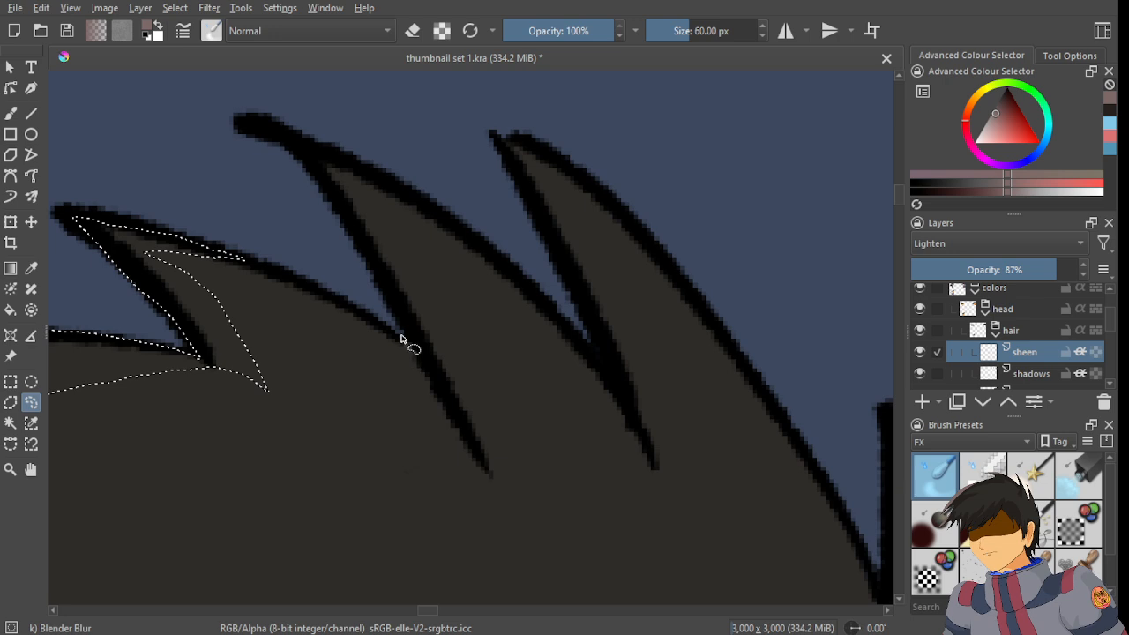
scroll(380, 309, "down", 1)
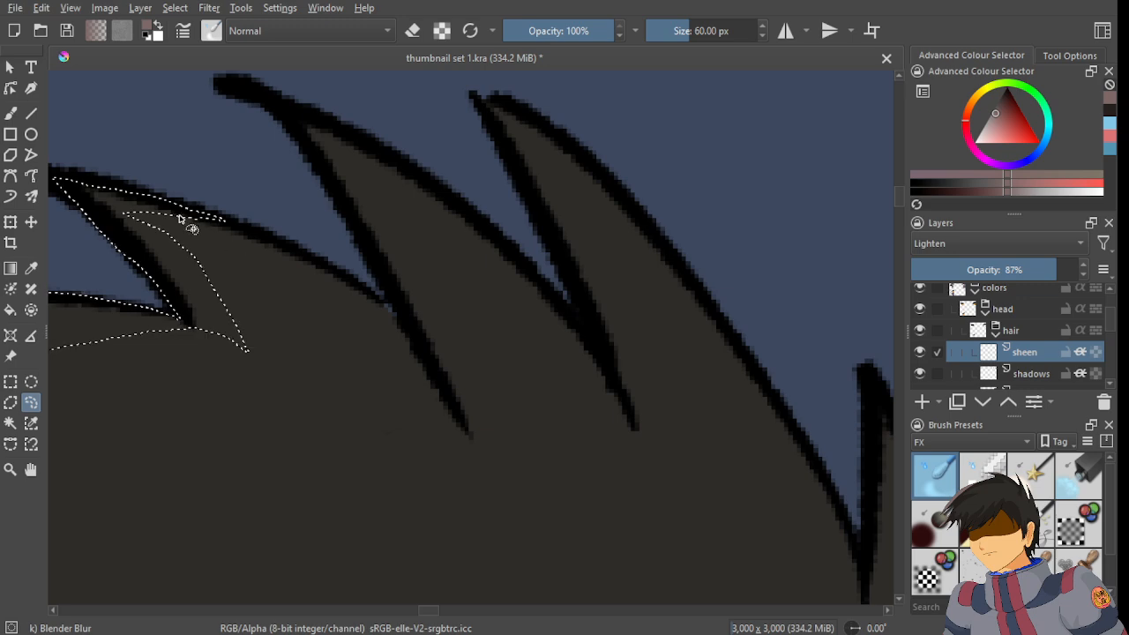
- Check the overall shape of the sheen selection on the tablet-holding pose against the whole figure and the other poses
scroll(283, 230, "down", 5)
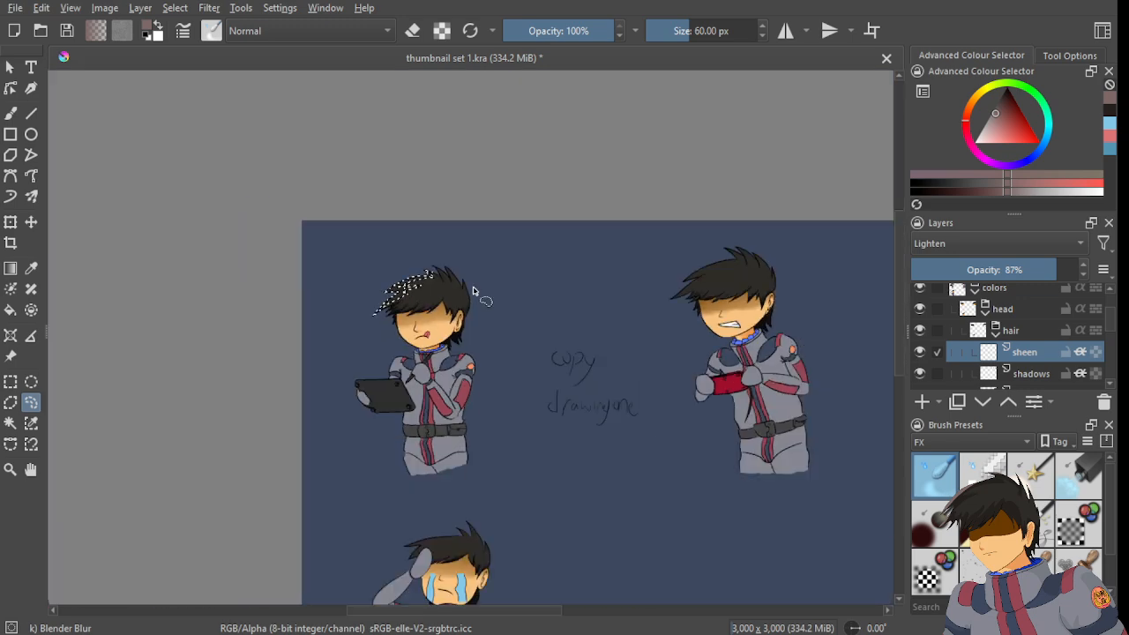
scroll(474, 292, "down", 2)
left_click_drag(274, 335, 144, 272)
scroll(308, 320, "up", 6)
scroll(327, 315, "down", 5)
scroll(519, 234, "up", 8)
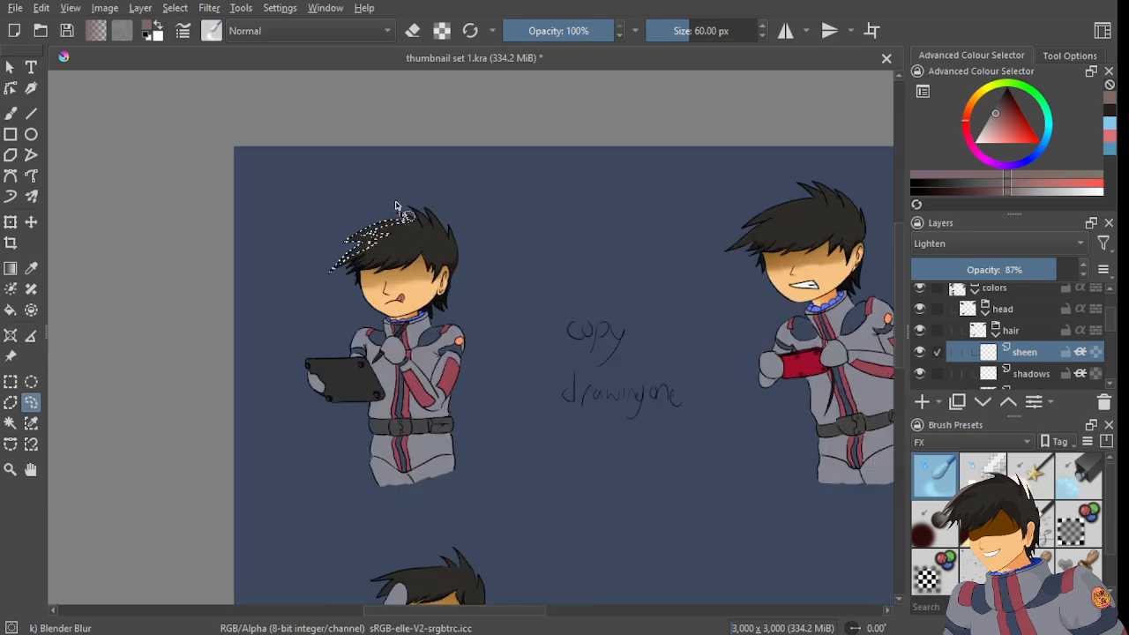
scroll(522, 259, "down", 6)
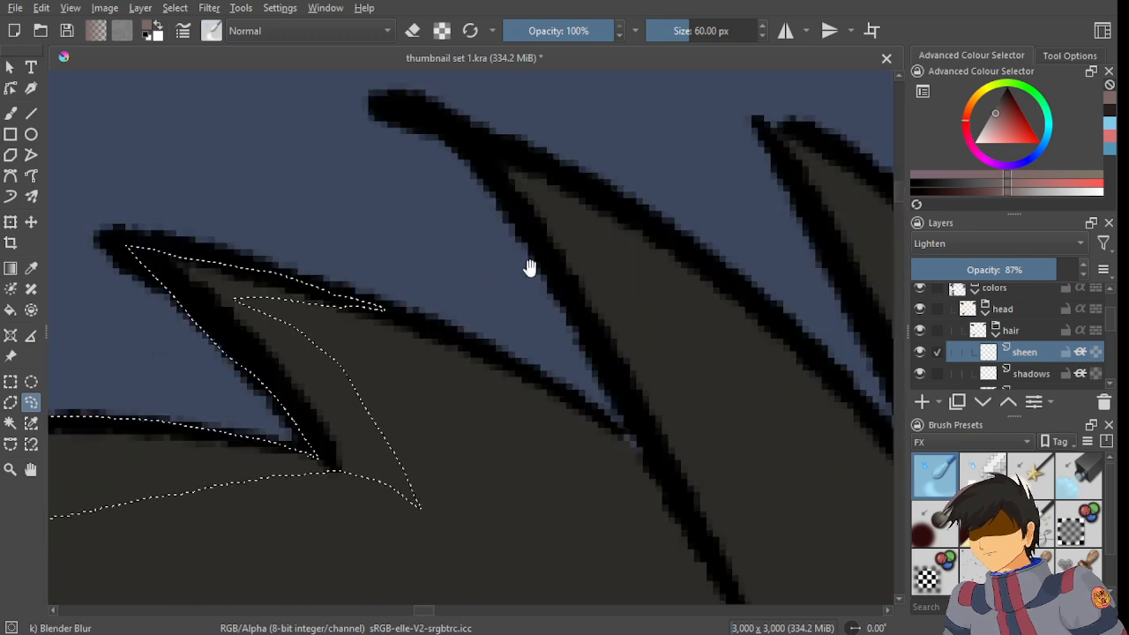
scroll(376, 243, "down", 3)
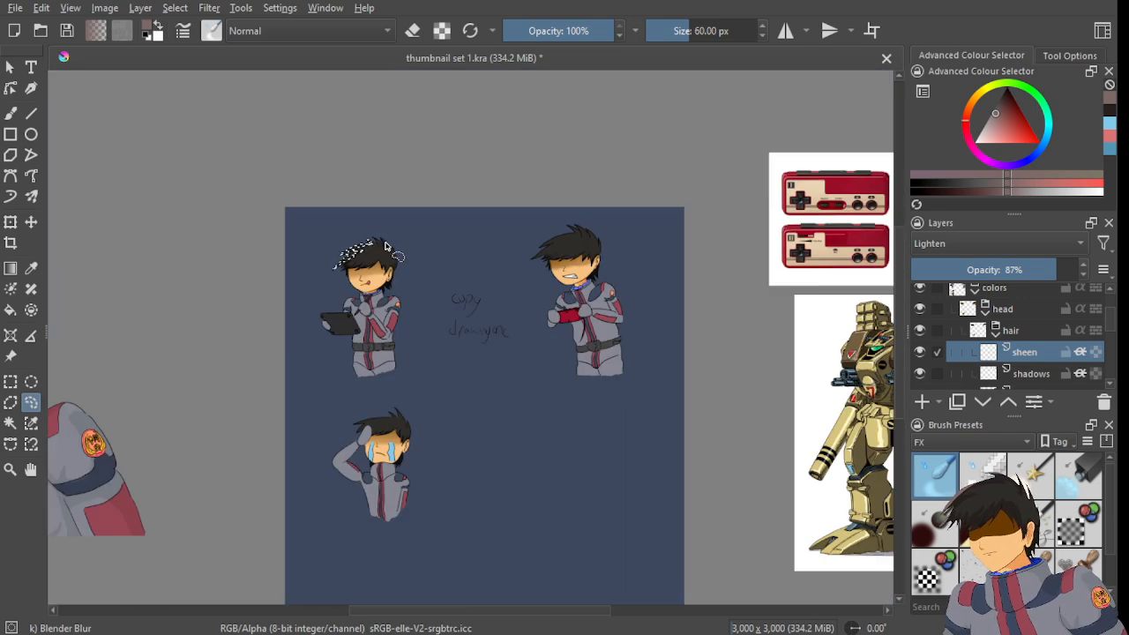
scroll(376, 242, "up", 8)
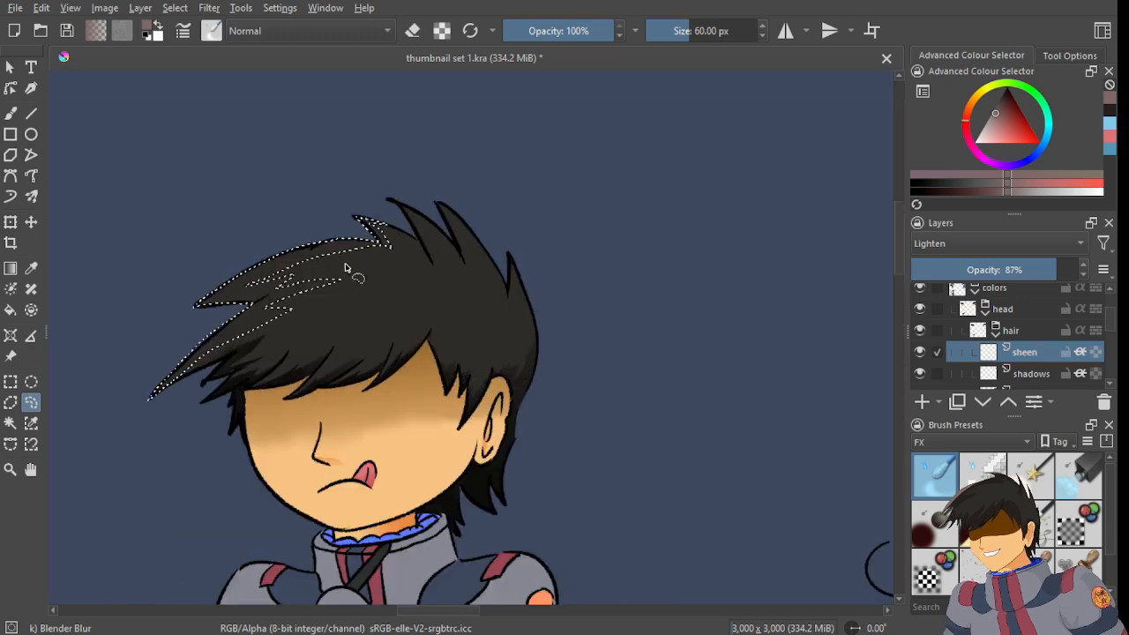
- Fill the sheen selection on the tablet-holding pose's hair with the muted pink gradient using the Gradient tool
key("g")
scroll(320, 265, "up", 3)
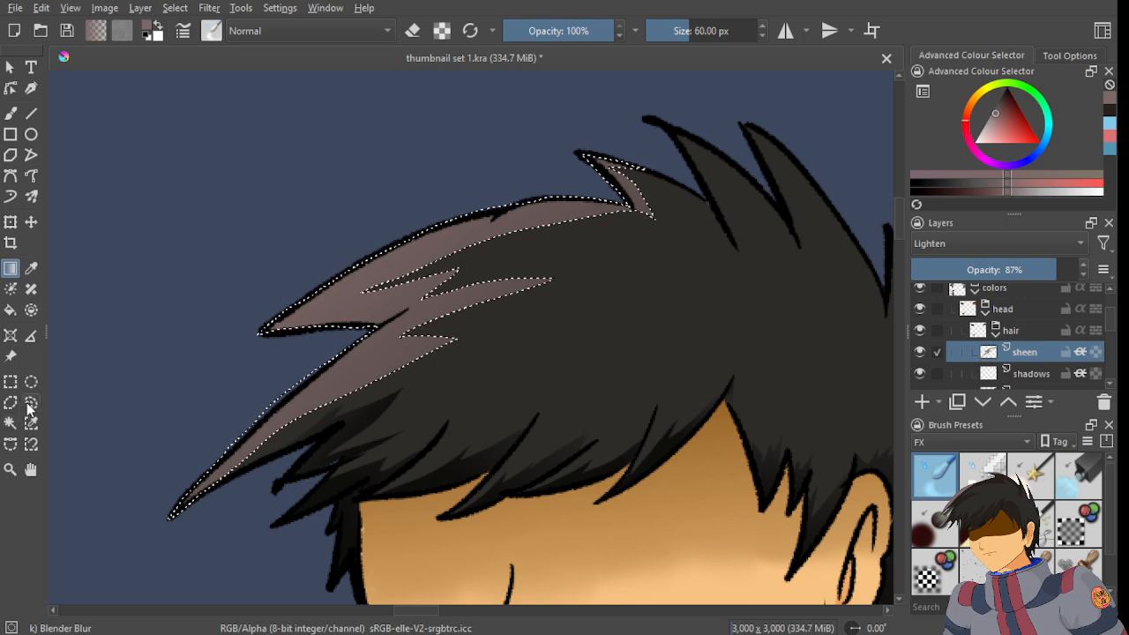
scroll(487, 239, "down", 5)
scroll(499, 232, "up", 8)
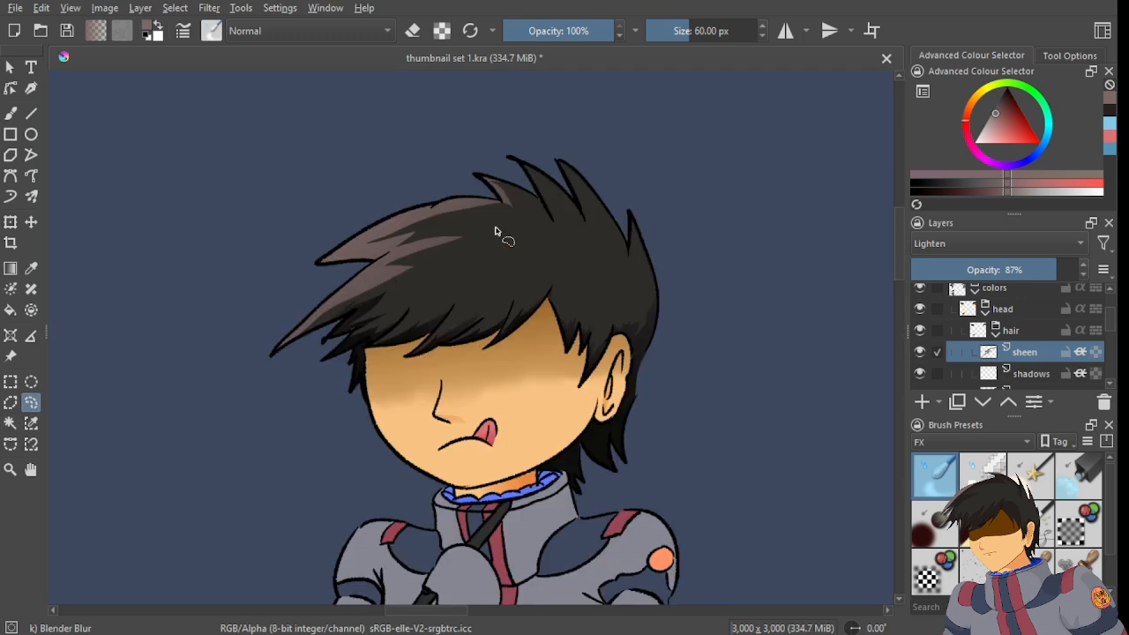
scroll(462, 270, "down", 5)
scroll(512, 277, "up", 4)
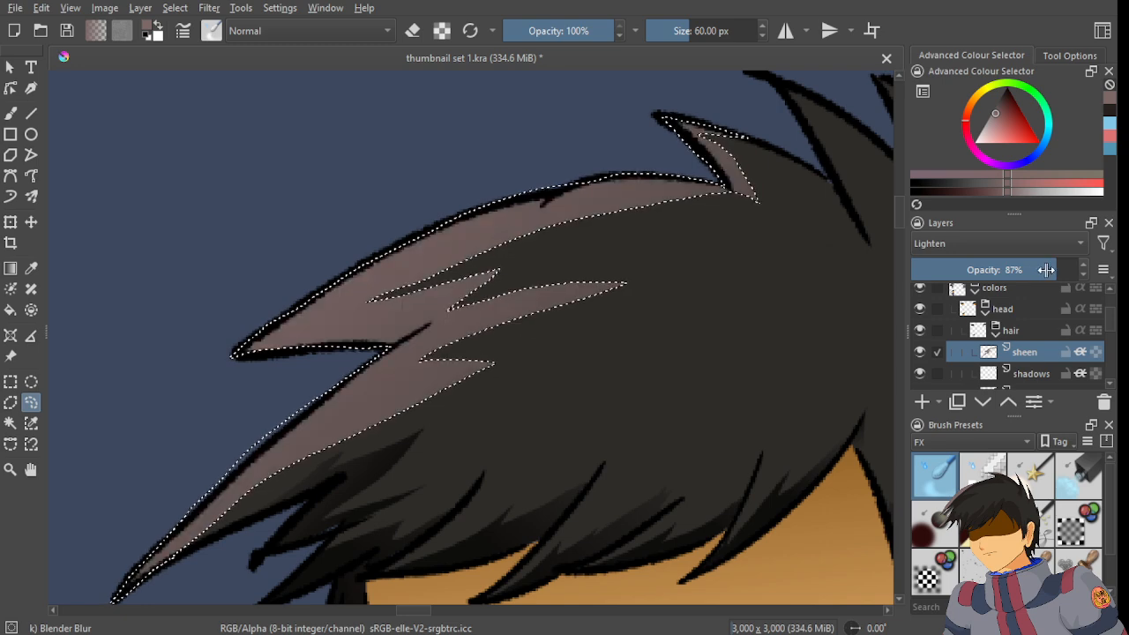
- Set the sheen layer's opacity to 100% and clear the selection
left_click_drag(1057, 276, 1082, 274)
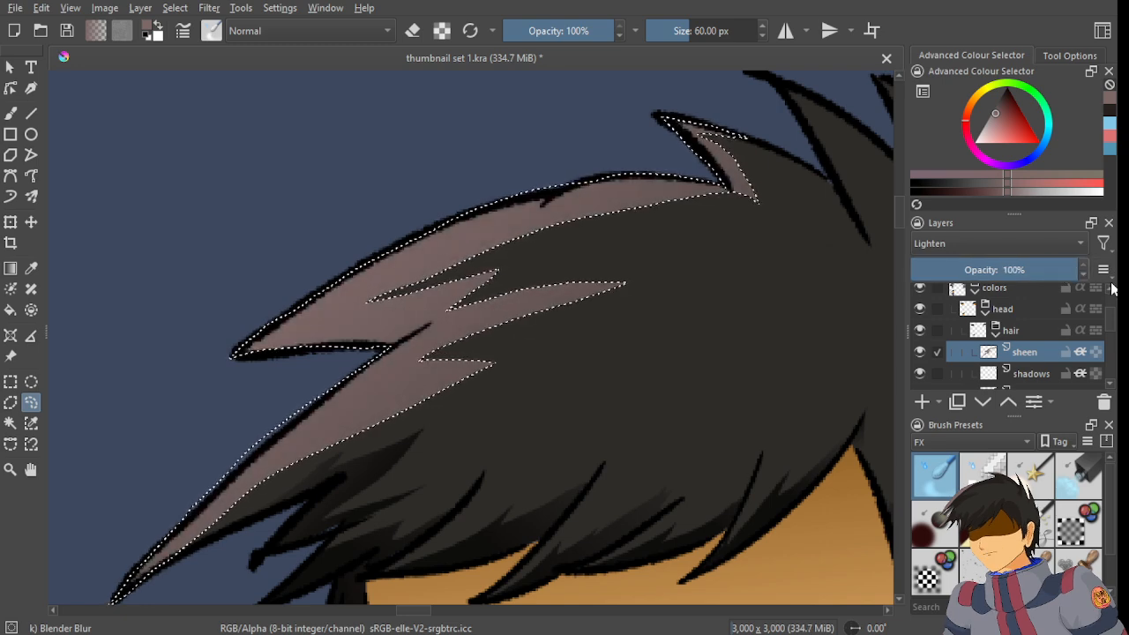
scroll(537, 396, "down", 3)
scroll(479, 323, "up", 6)
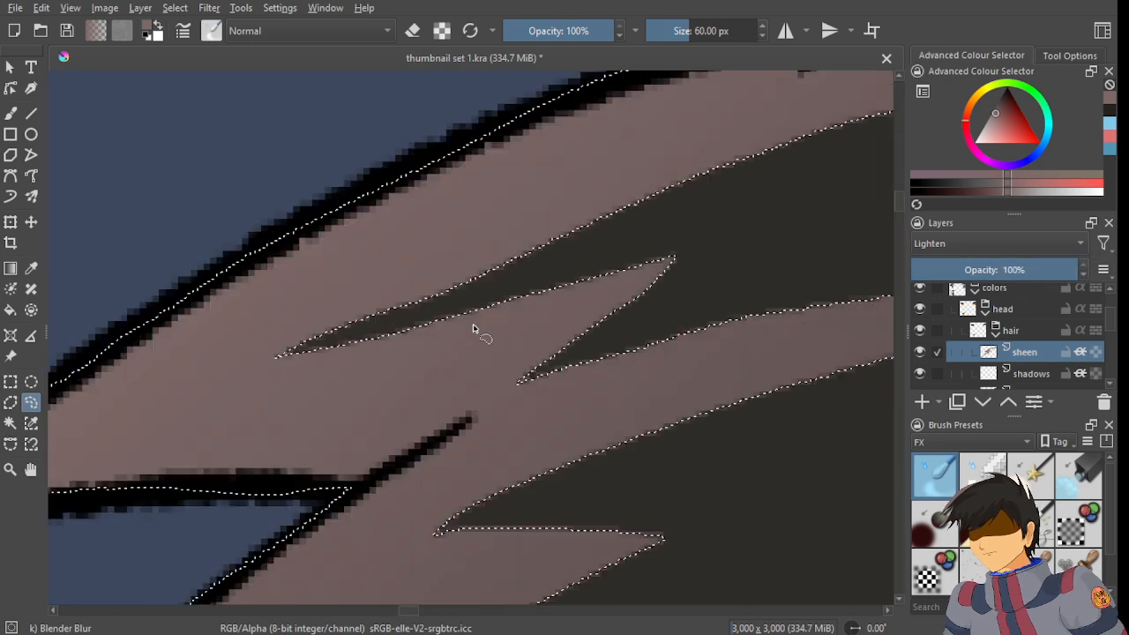
scroll(476, 329, "down", 4)
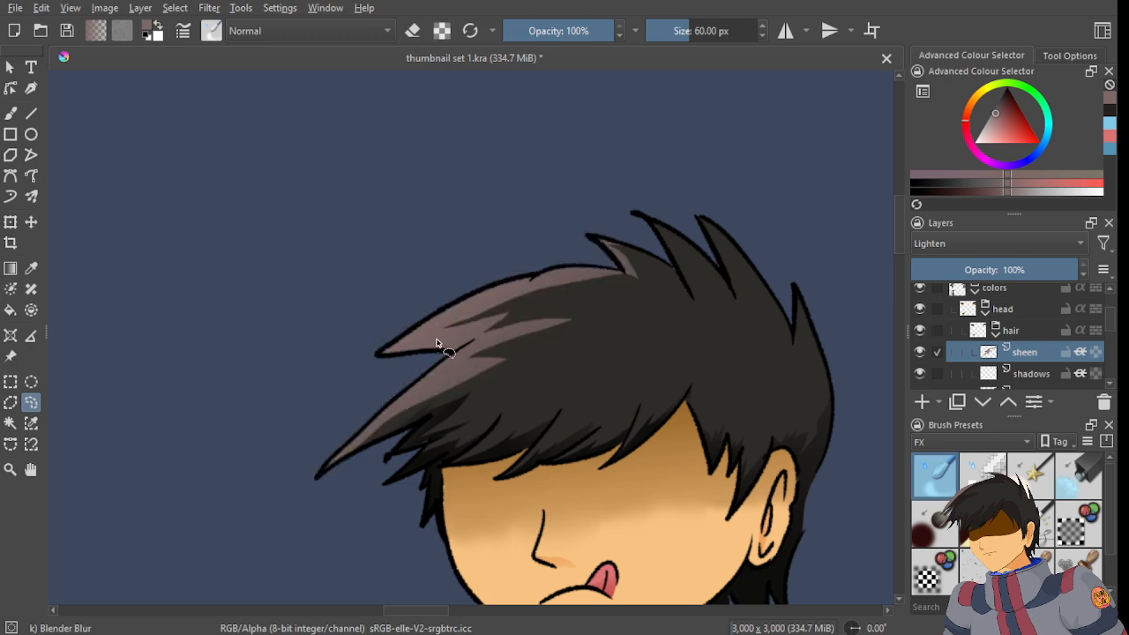
- Compare the tablet-holding pose's hair sheen with the larger reference bust and the other poses, close up and from afar
scroll(437, 343, "down", 4)
scroll(460, 376, "down", 2)
scroll(574, 273, "up", 6)
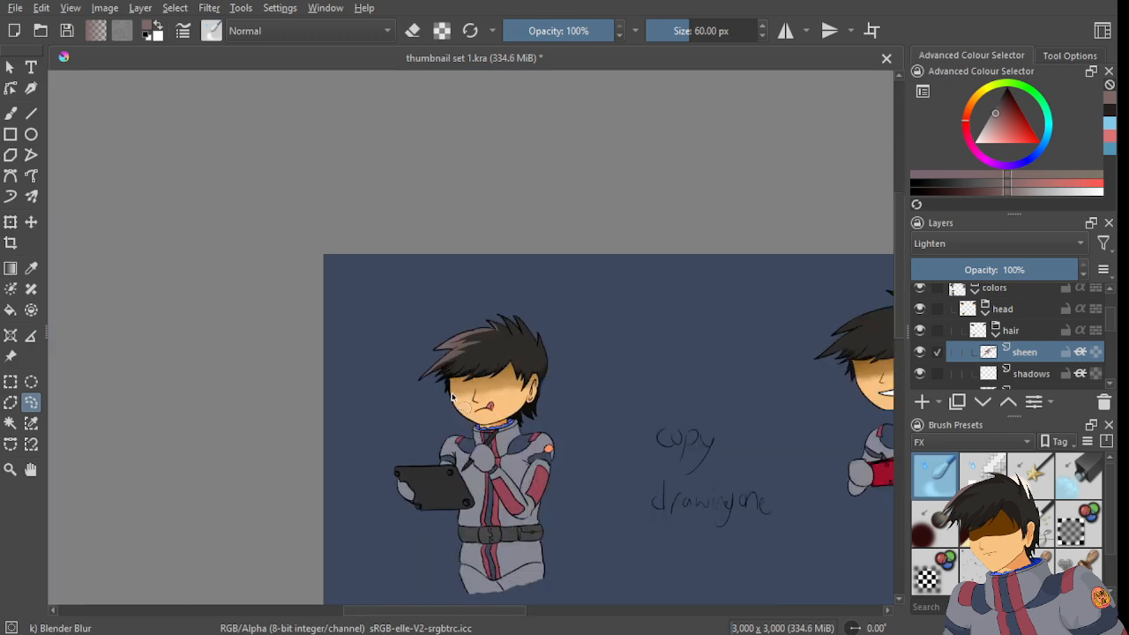
scroll(573, 273, "up", 3)
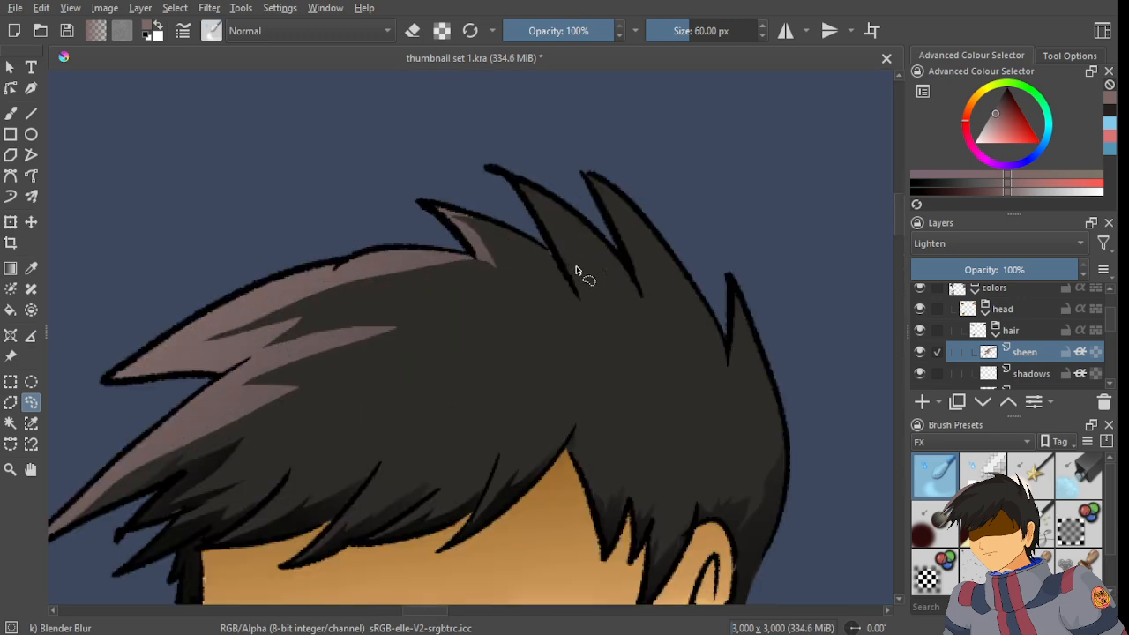
scroll(575, 270, "down", 5)
scroll(575, 270, "up", 2)
scroll(579, 264, "down", 6)
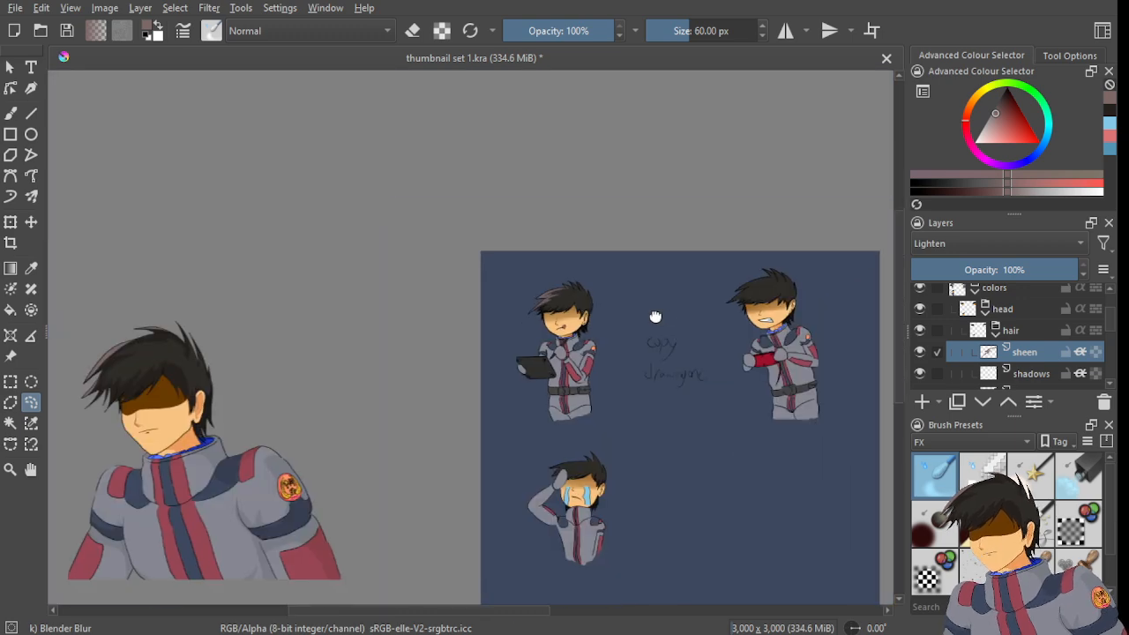
left_click_drag(656, 315, 481, 291)
scroll(408, 283, "up", 4)
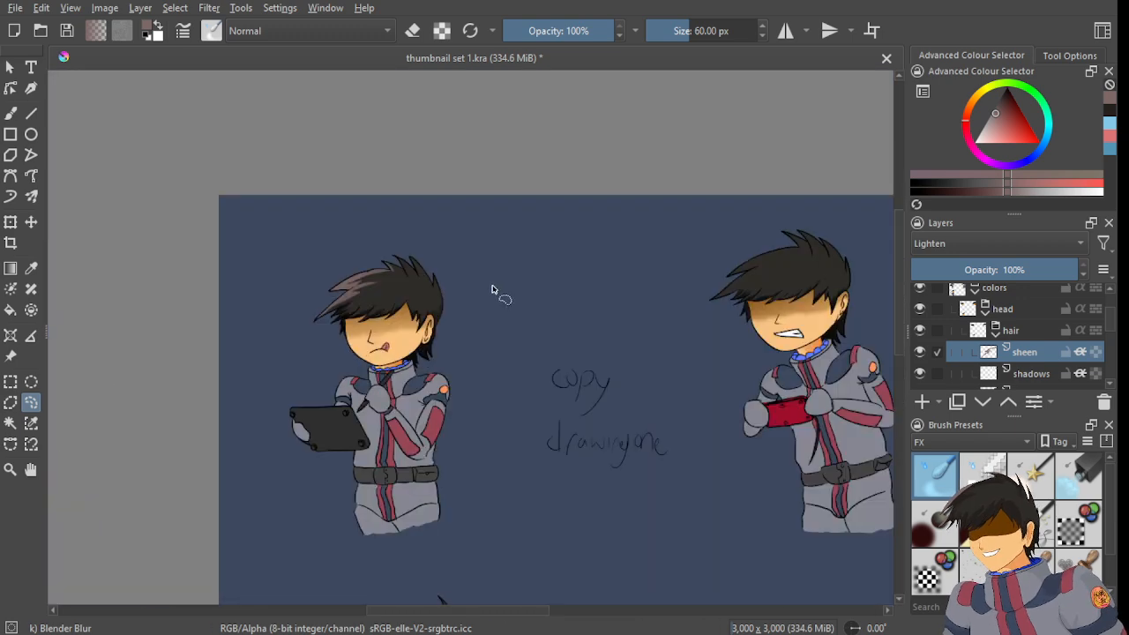
- Save the thumbnail document
scroll(413, 282, "down", 3)
key("ctrl+s")
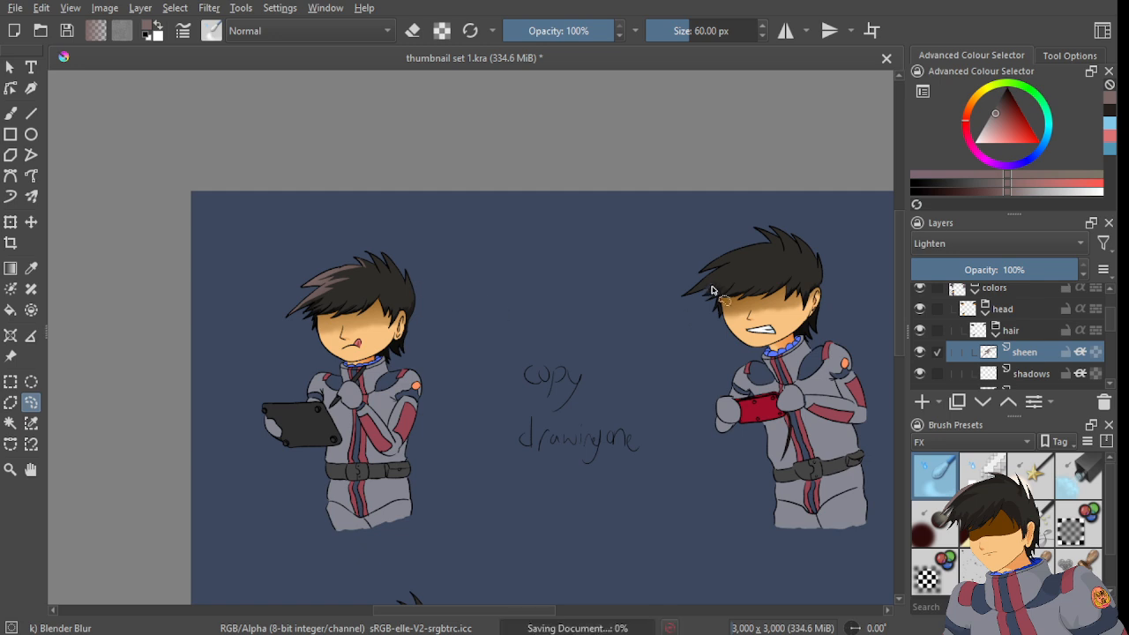
- Outline a freehand sheen selection along the upper edge of the red-controller pose's long front hair lock, down to its tip
scroll(673, 318, "up", 4)
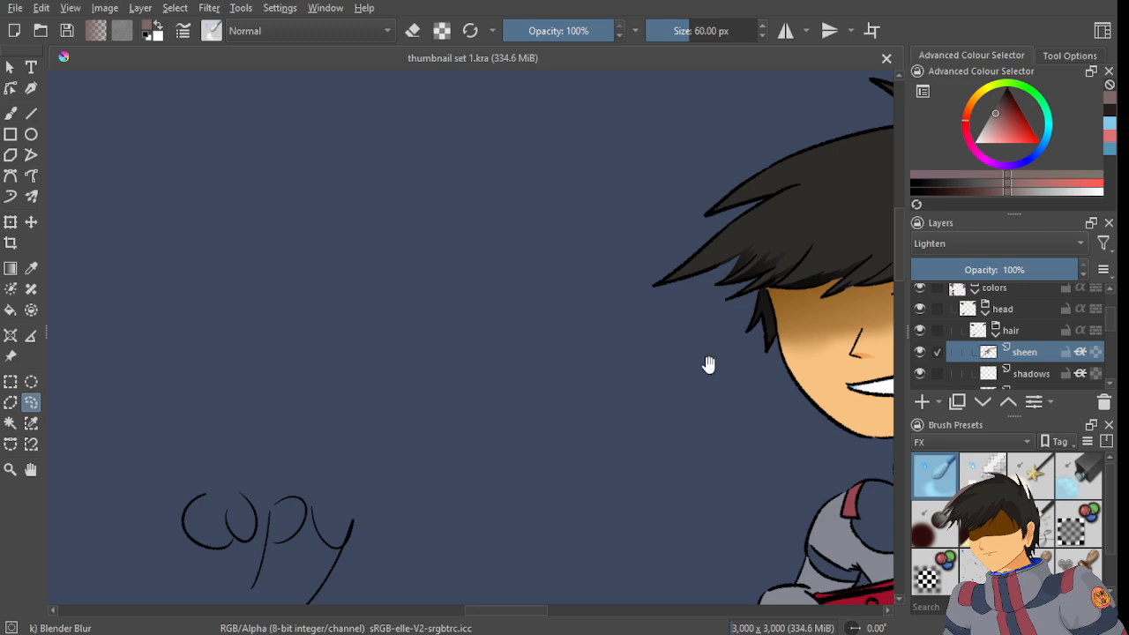
left_click_drag(709, 365, 321, 427)
scroll(287, 285, "up", 3)
left_click_drag(535, 188, 424, 334)
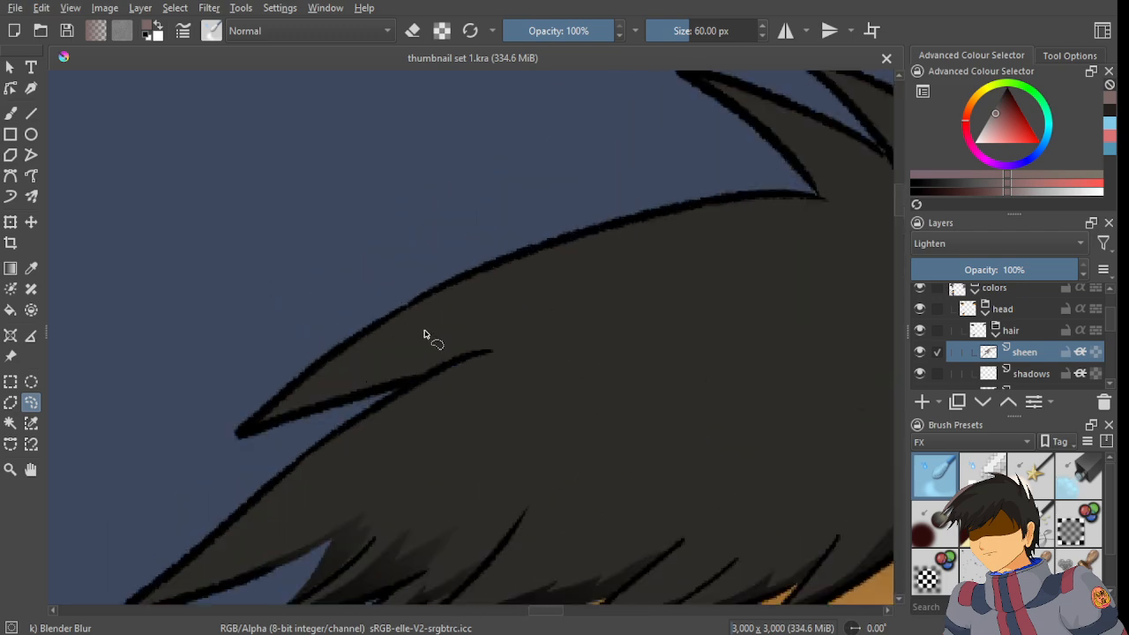
scroll(660, 216, "down", 6)
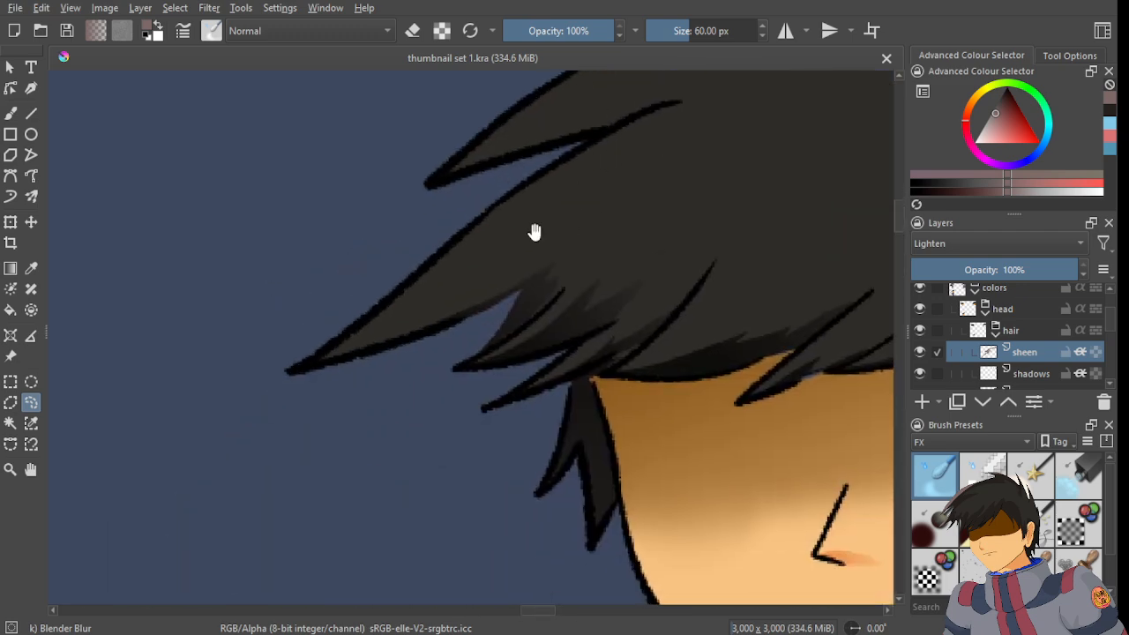
scroll(623, 310, "up", 8)
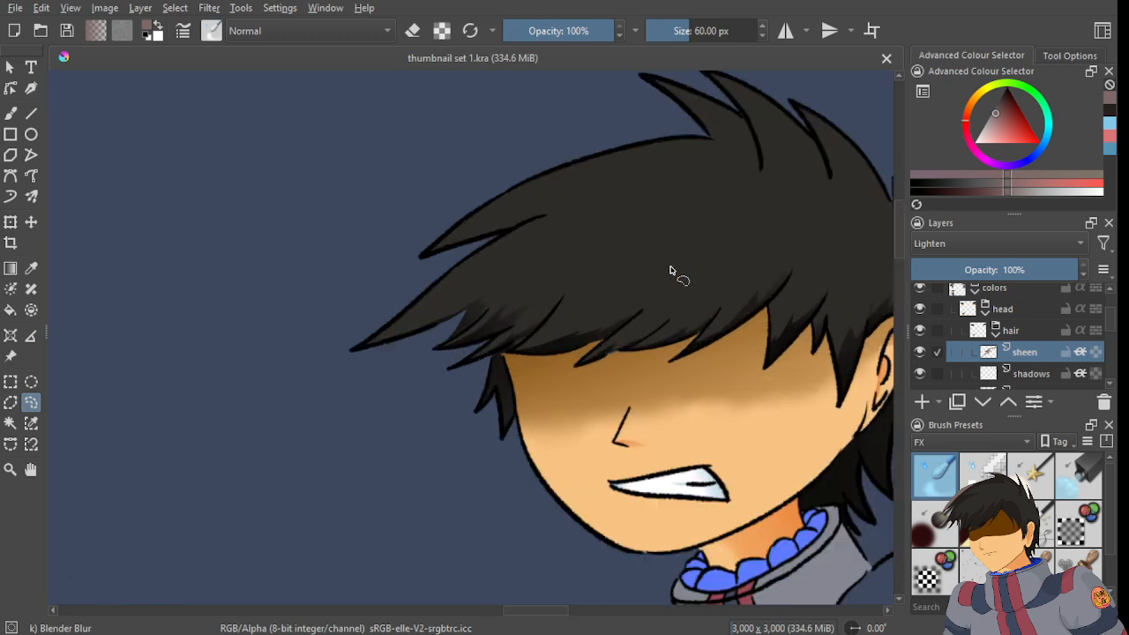
left_click_drag(283, 451, 270, 471)
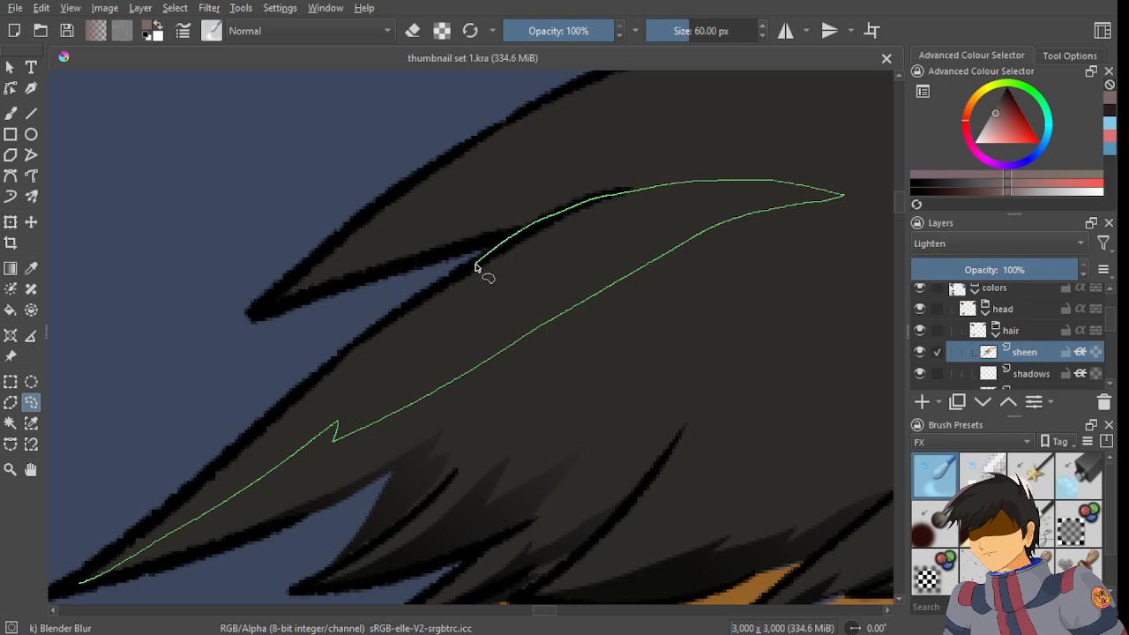
left_click_drag(475, 263, 384, 320)
left_click_drag(191, 486, 81, 586)
- Add the shorter front lock above it to the sheen selection, following its outline back into the hair
scroll(118, 588, "up", 5)
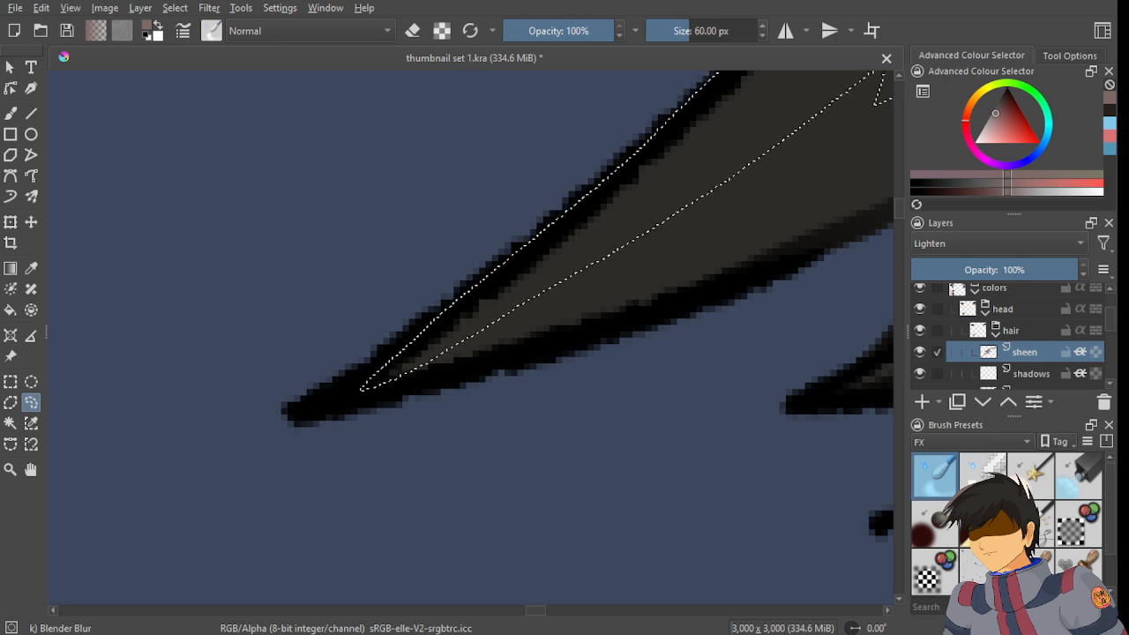
left_click_drag(544, 294, 344, 580)
left_click_drag(649, 179, 252, 545)
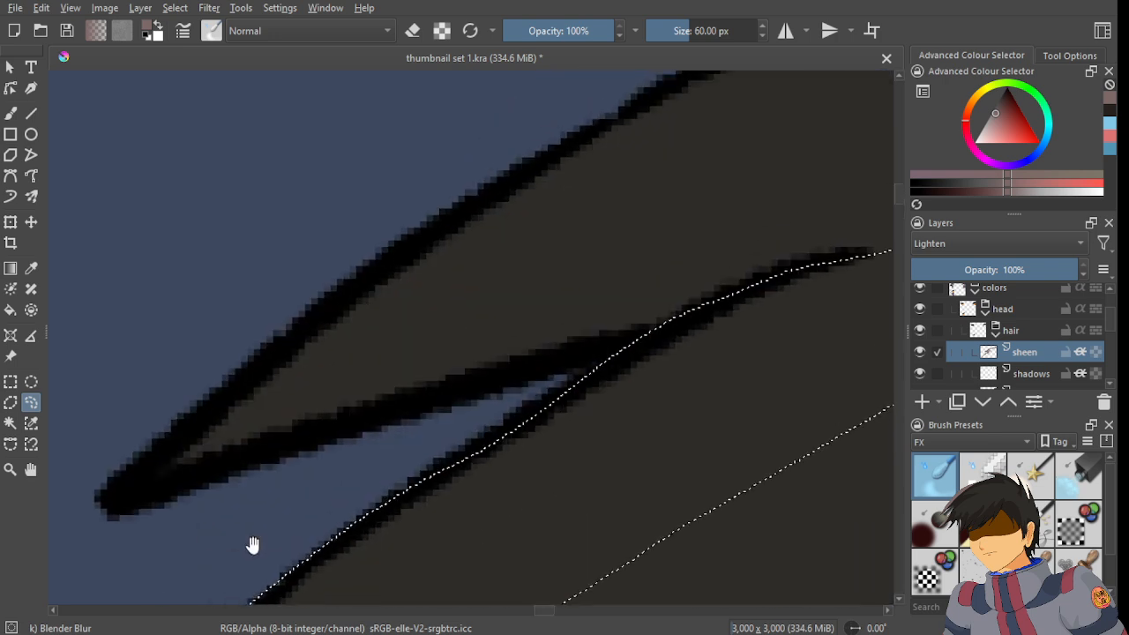
left_click_drag(685, 327, 636, 339)
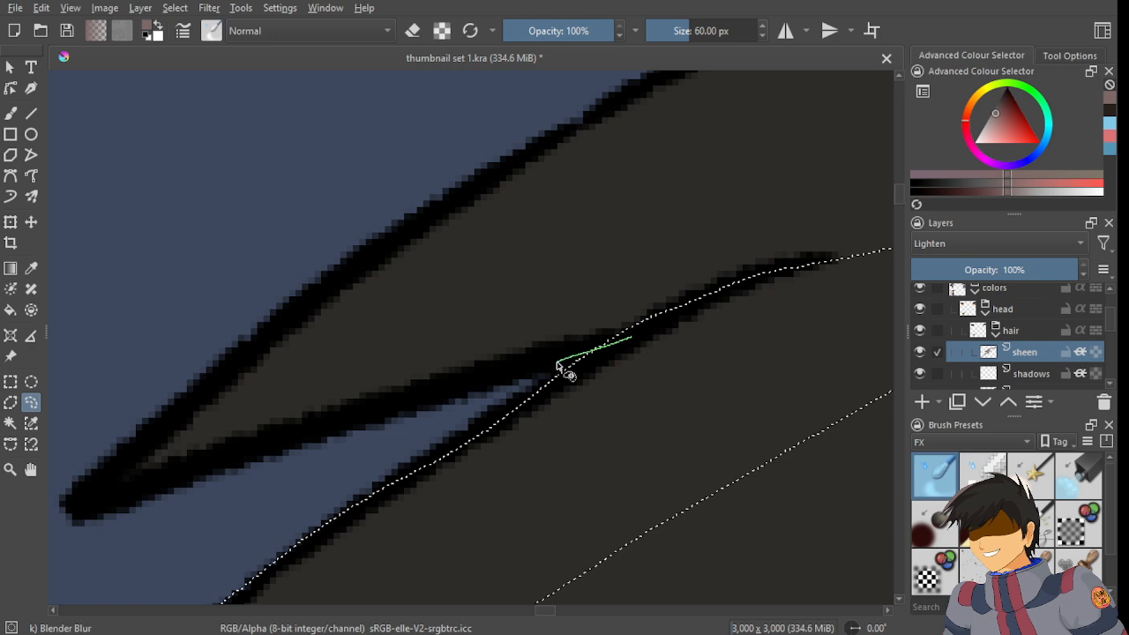
mouse_move(557, 366)
left_mouse_down()
mouse_move(296, 430)
mouse_move(97, 506)
left_mouse_up()
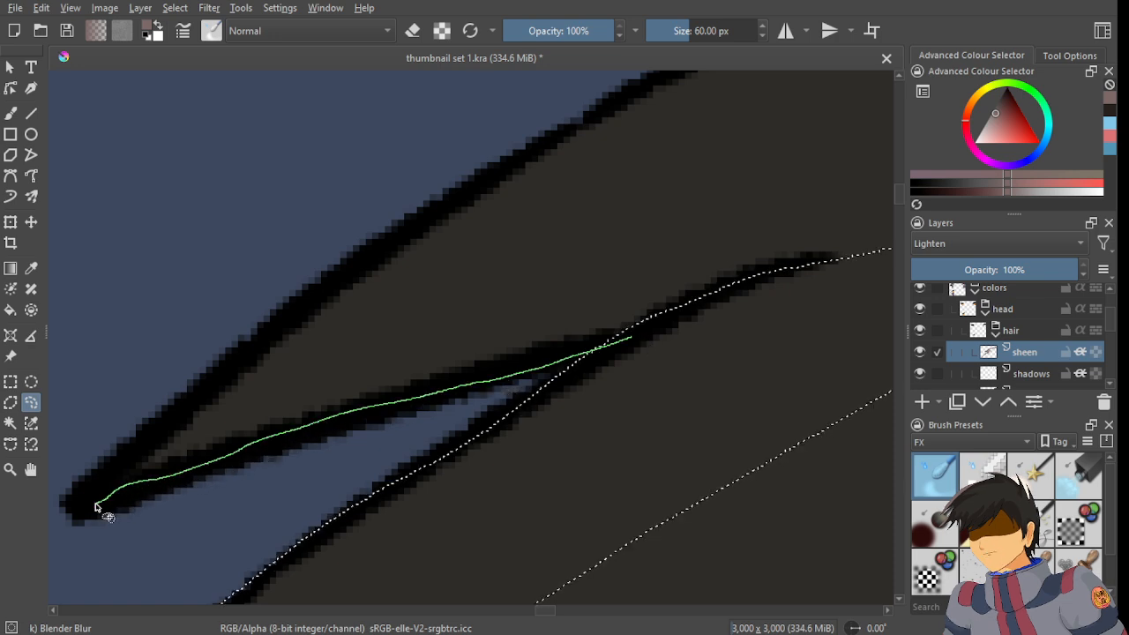
mouse_move(156, 450)
left_mouse_down()
mouse_move(272, 334)
mouse_move(556, 157)
mouse_move(928, 112)
mouse_move(647, 189)
mouse_move(612, 238)
mouse_move(756, 242)
mouse_move(842, 266)
mouse_move(624, 330)
left_mouse_up()
scroll(624, 330, "down", 3)
left_click_drag(733, 304, 403, 364)
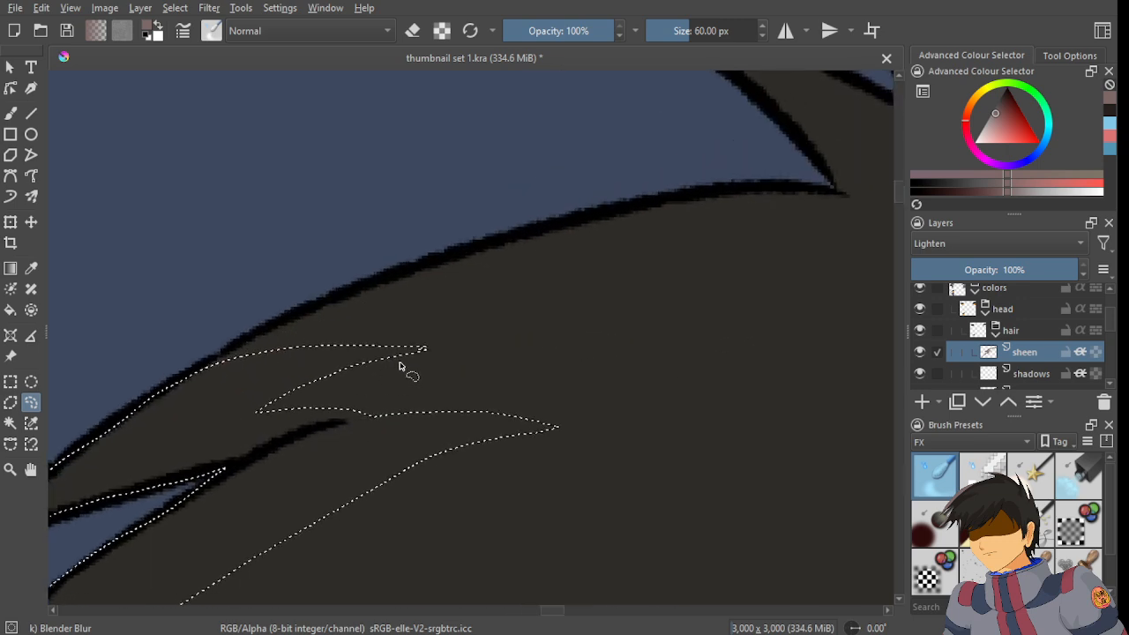
- Extend the sheen selection along the top of the hair and around the first crown spike, redrawing the first outline
scroll(413, 353, "up", 5)
scroll(446, 322, "down", 5)
left_click_drag(436, 305, 210, 438)
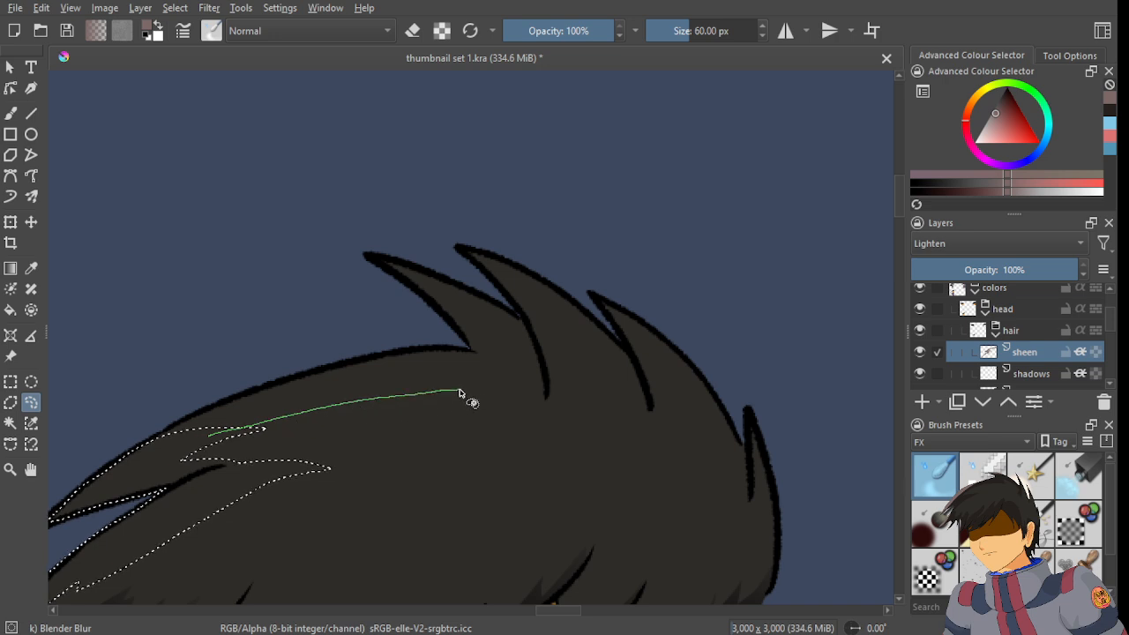
key("ctrl+z")
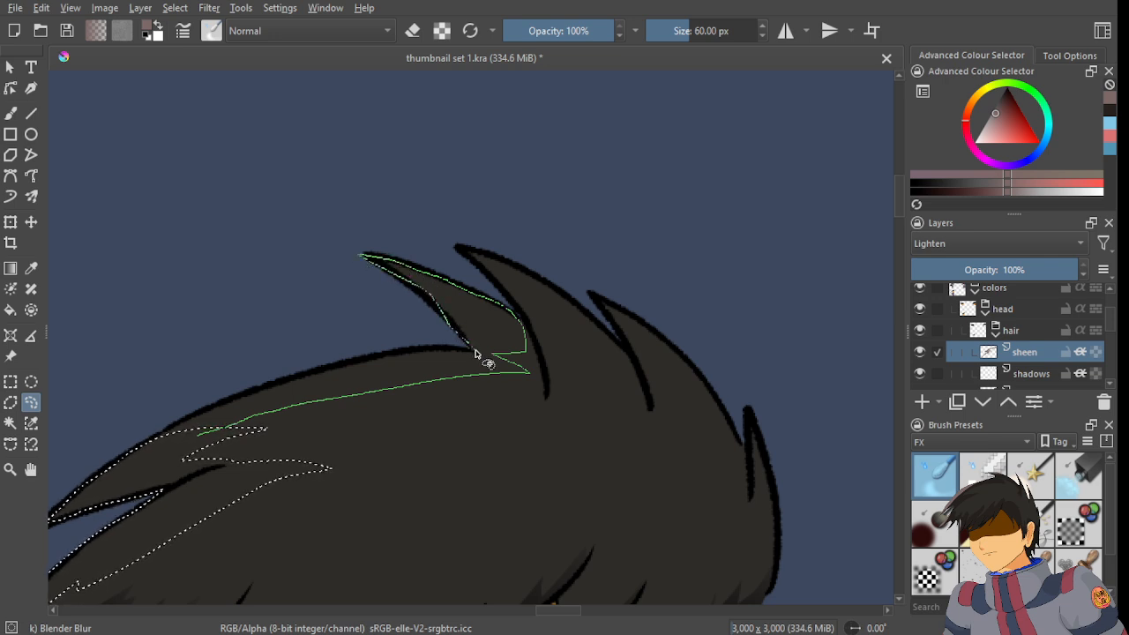
left_click(174, 431)
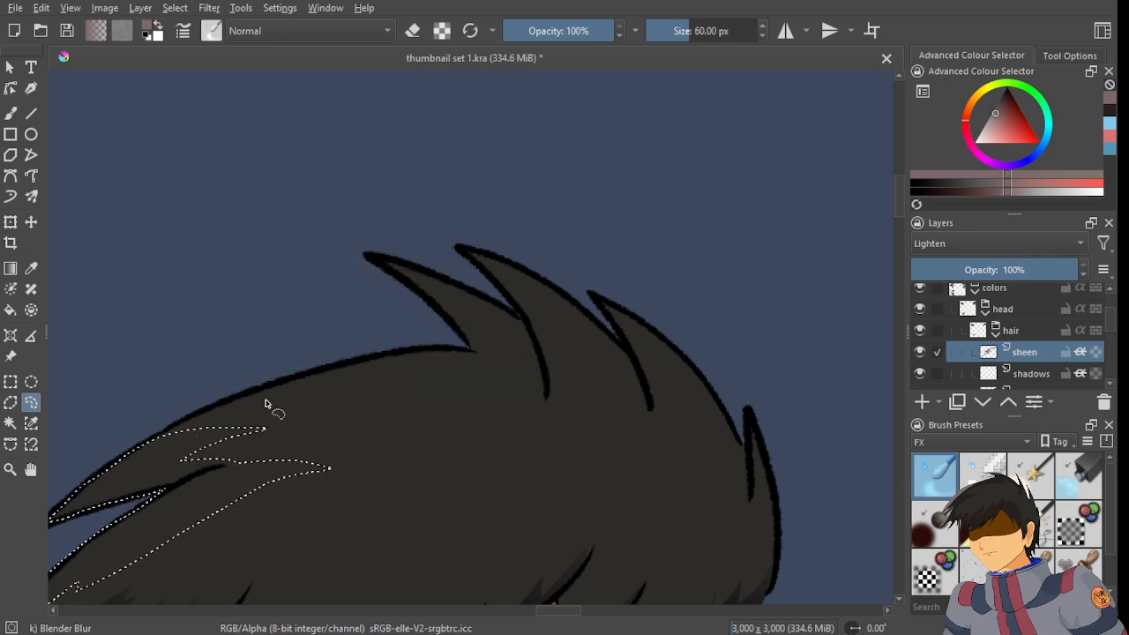
- Extend the sheen selection at the base of the first crown spike to the dark strand line and down towards its end
scroll(428, 323, "up", 4)
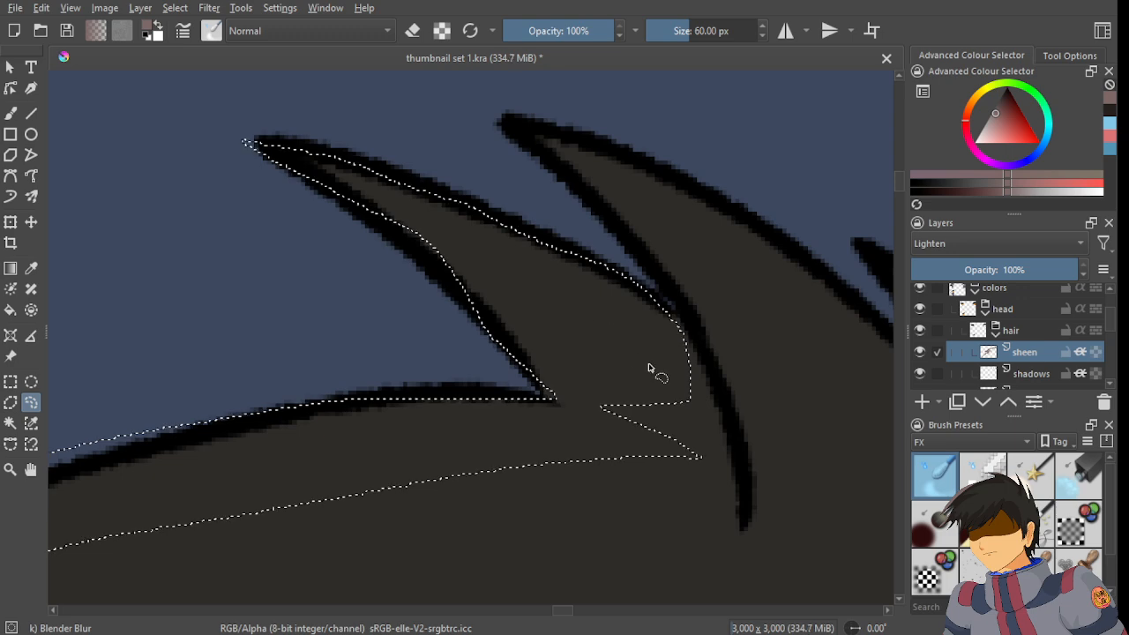
scroll(466, 335, "up", 3)
left_click(509, 232)
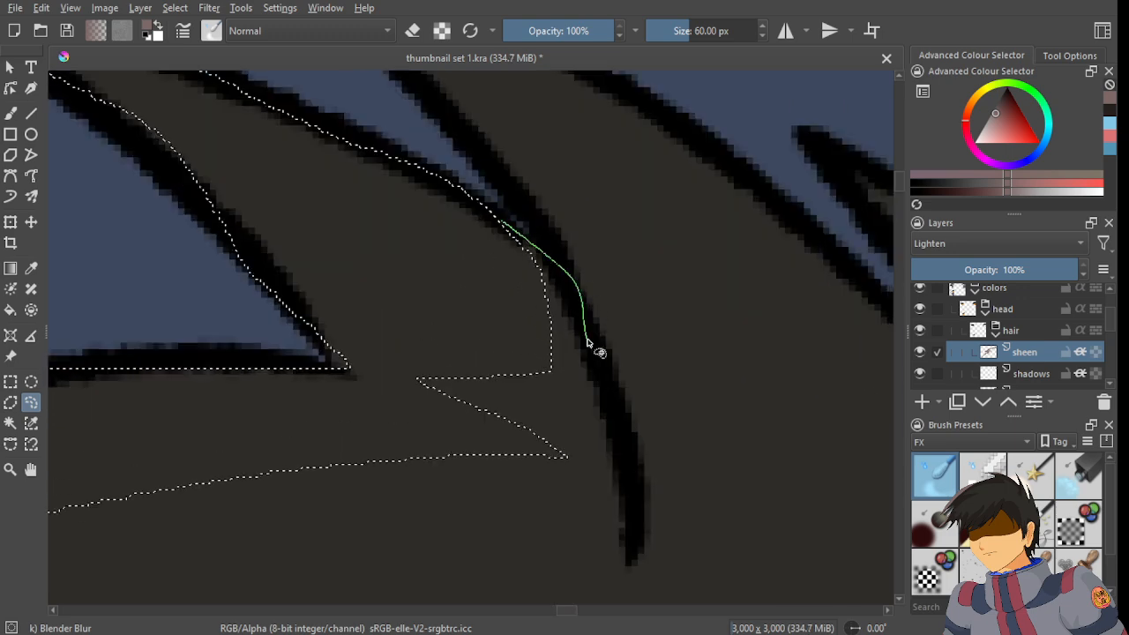
scroll(433, 383, "down", 5)
scroll(431, 385, "down", 2)
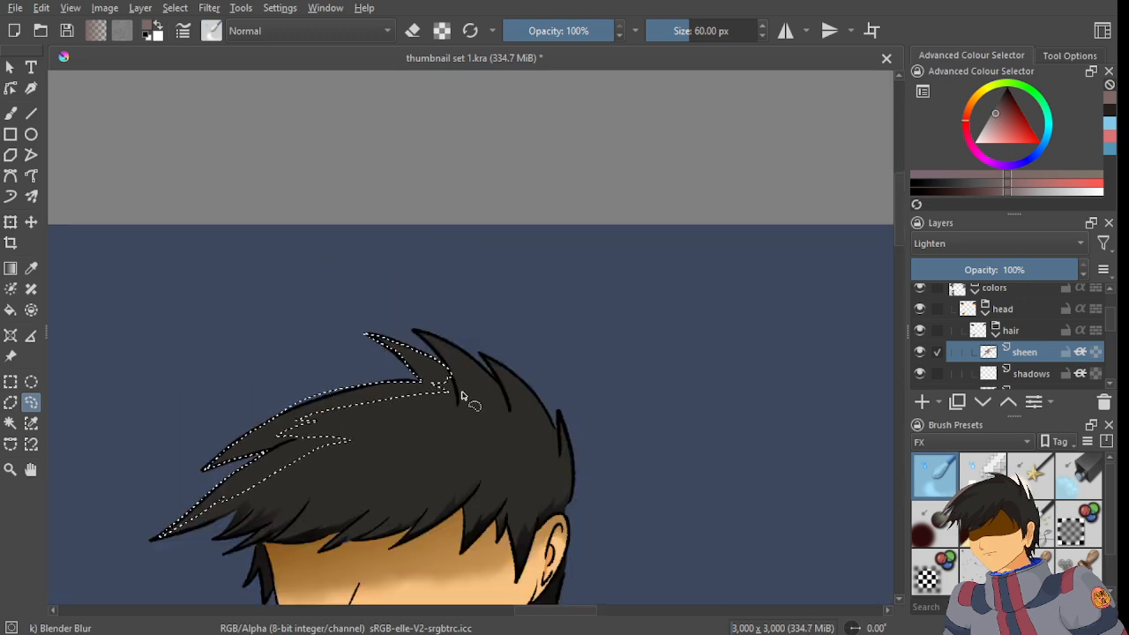
scroll(463, 385, "up", 6)
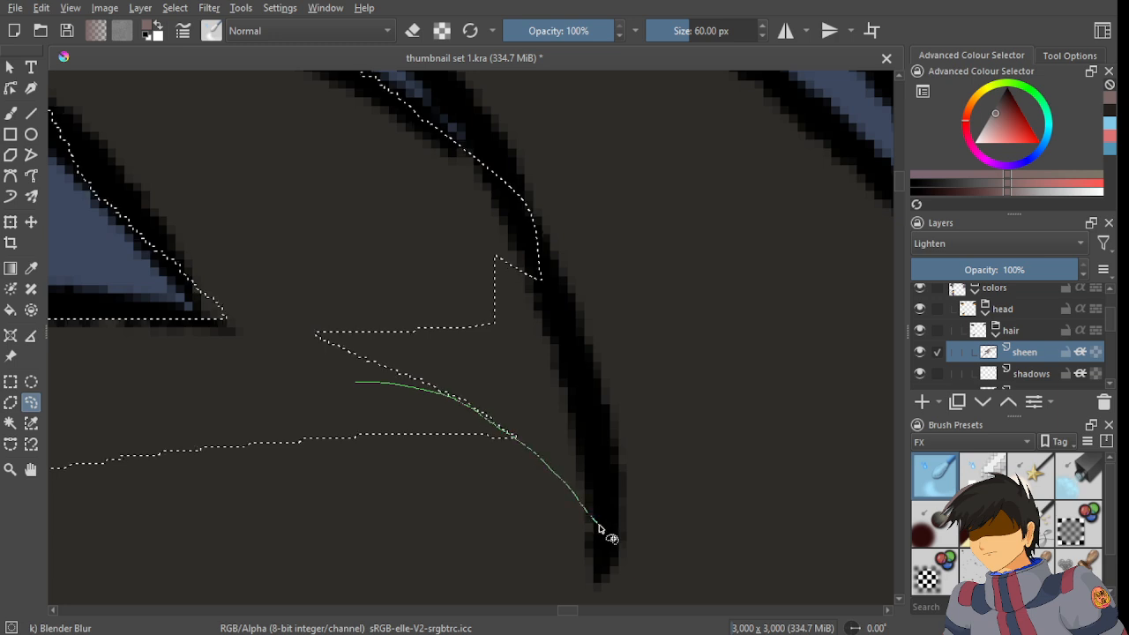
left_click(602, 529)
left_click_drag(344, 208, 342, 208)
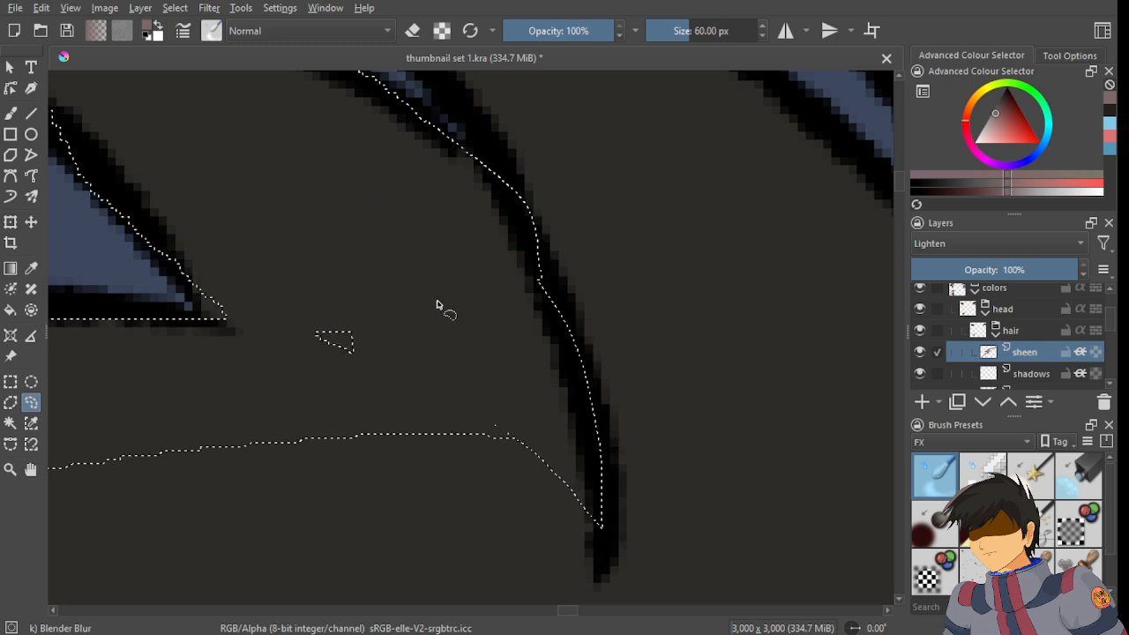
- Add the small leftover gaps below the first crown spike to the sheen selection
mouse_move(361, 294)
left_mouse_down()
mouse_move(354, 381)
mouse_move(378, 254)
left_mouse_up()
scroll(455, 460, "up", 2)
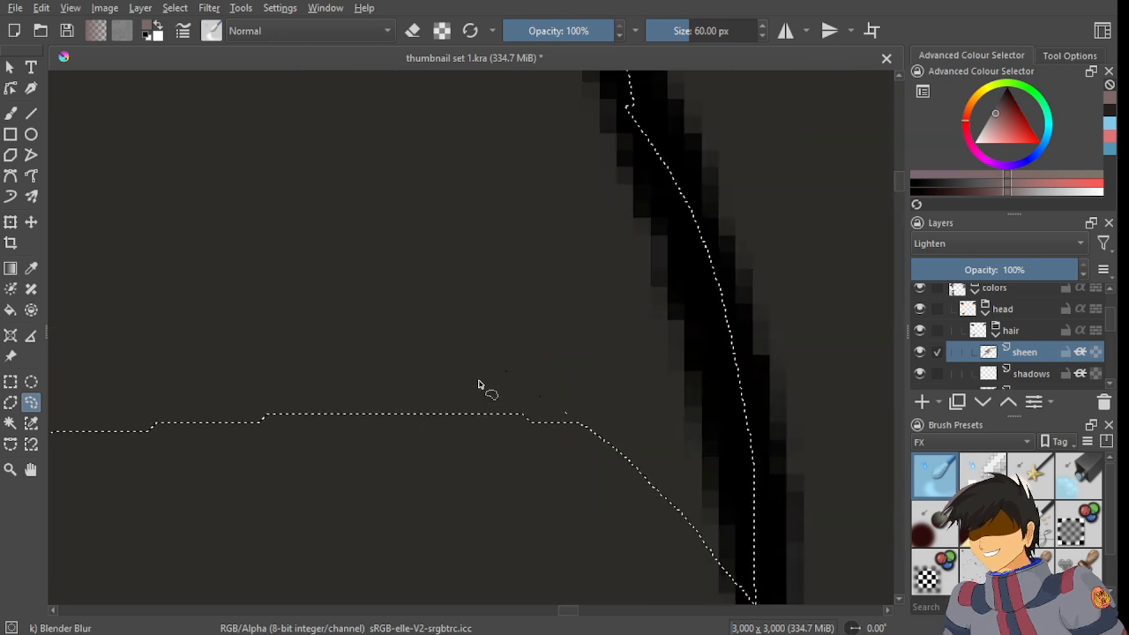
scroll(479, 383, "up", 1)
mouse_move(496, 370)
left_mouse_down()
mouse_move(668, 429)
mouse_move(402, 266)
left_mouse_up()
scroll(557, 400, "down", 4)
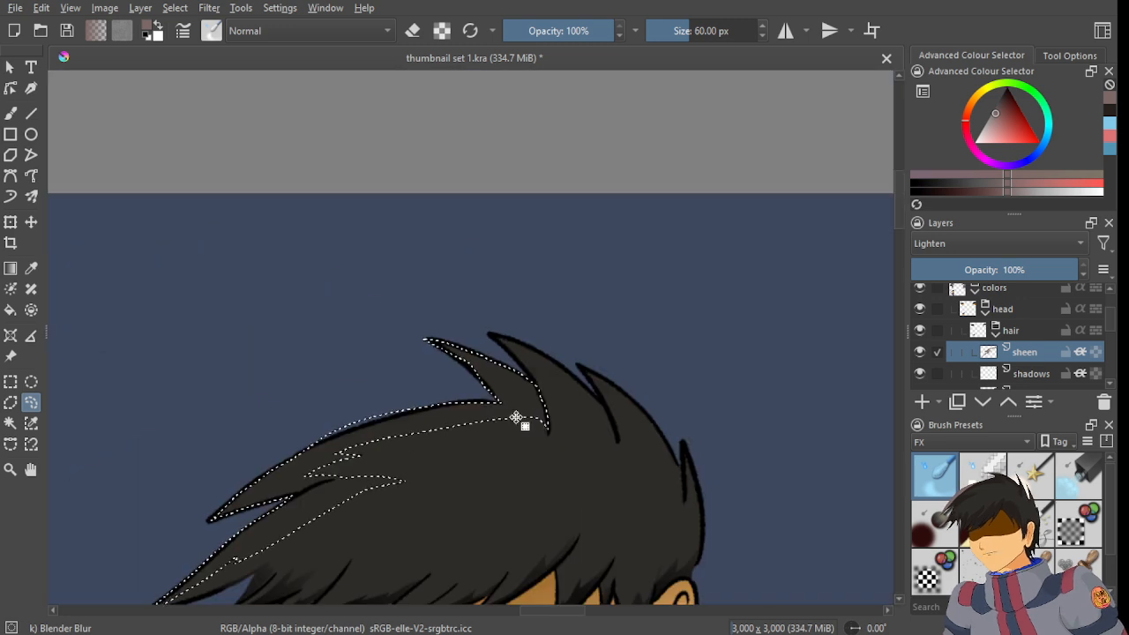
- Trim the part of the sheen selection that overshoots the tip of the first crown spike
scroll(514, 415, "up", 5)
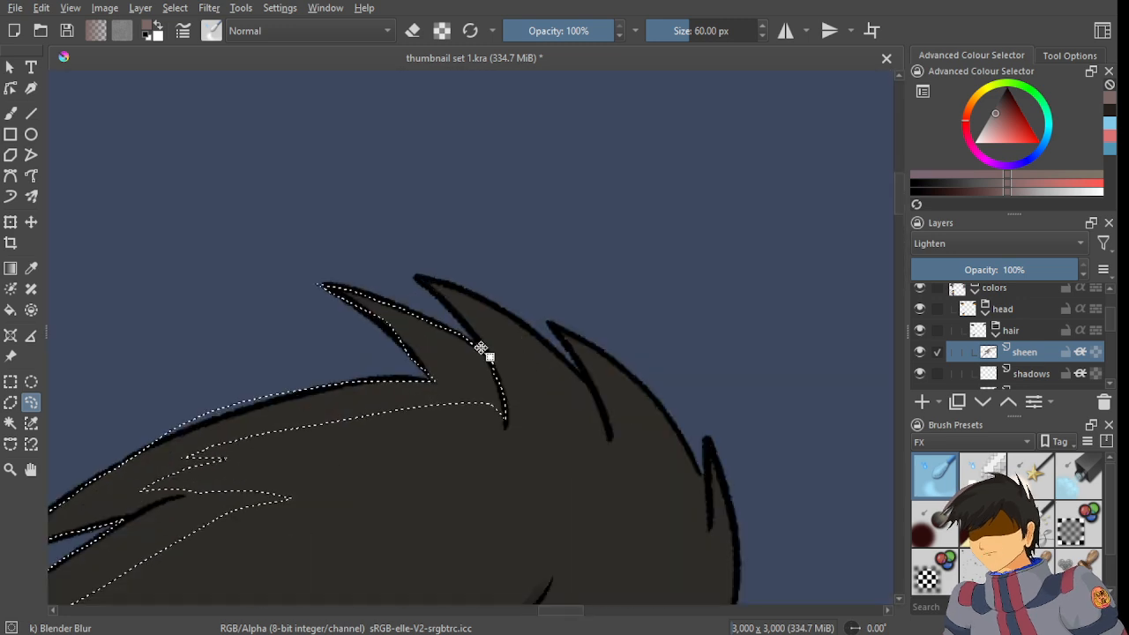
scroll(499, 357, "down", 7)
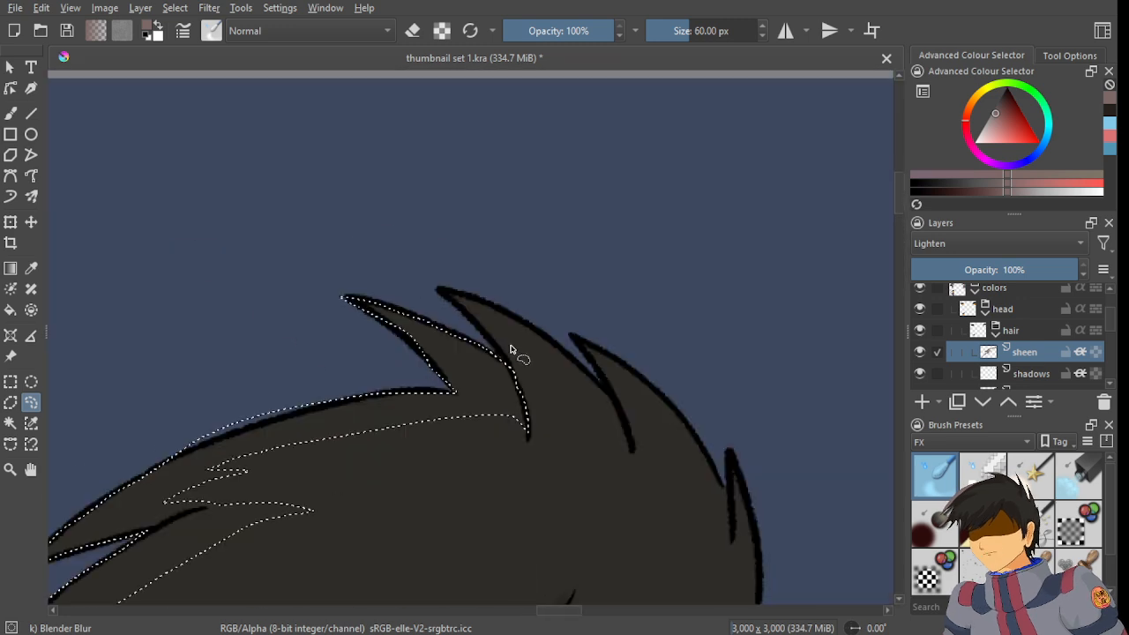
scroll(300, 397, "up", 4)
scroll(353, 291, "down", 2)
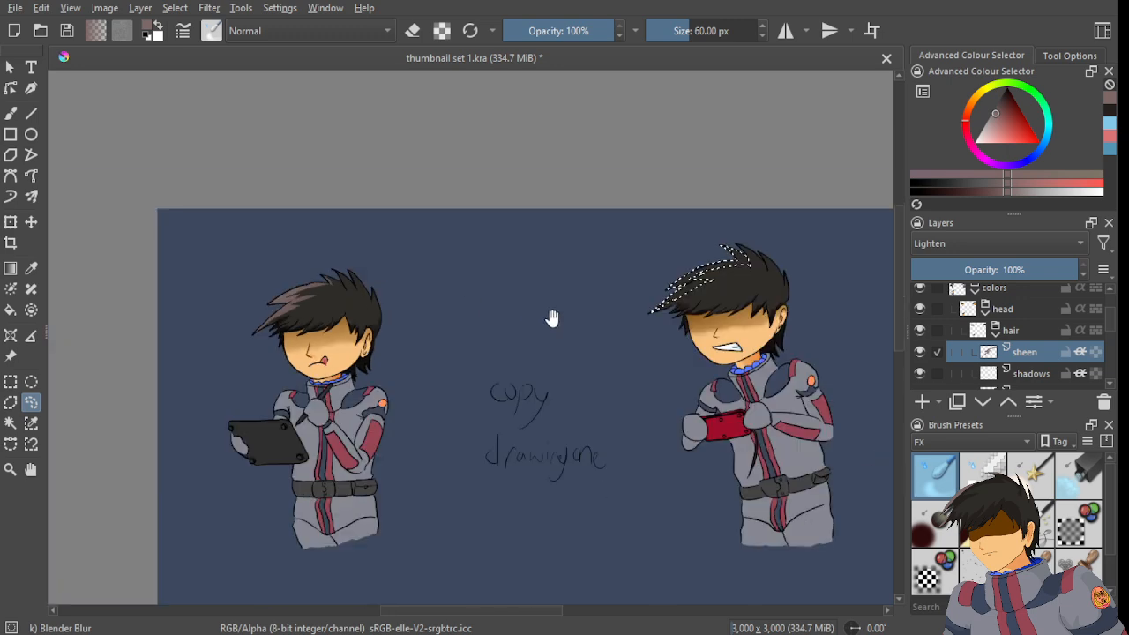
left_click_drag(555, 317, 305, 283)
scroll(494, 217, "up", 5)
scroll(496, 190, "up", 4)
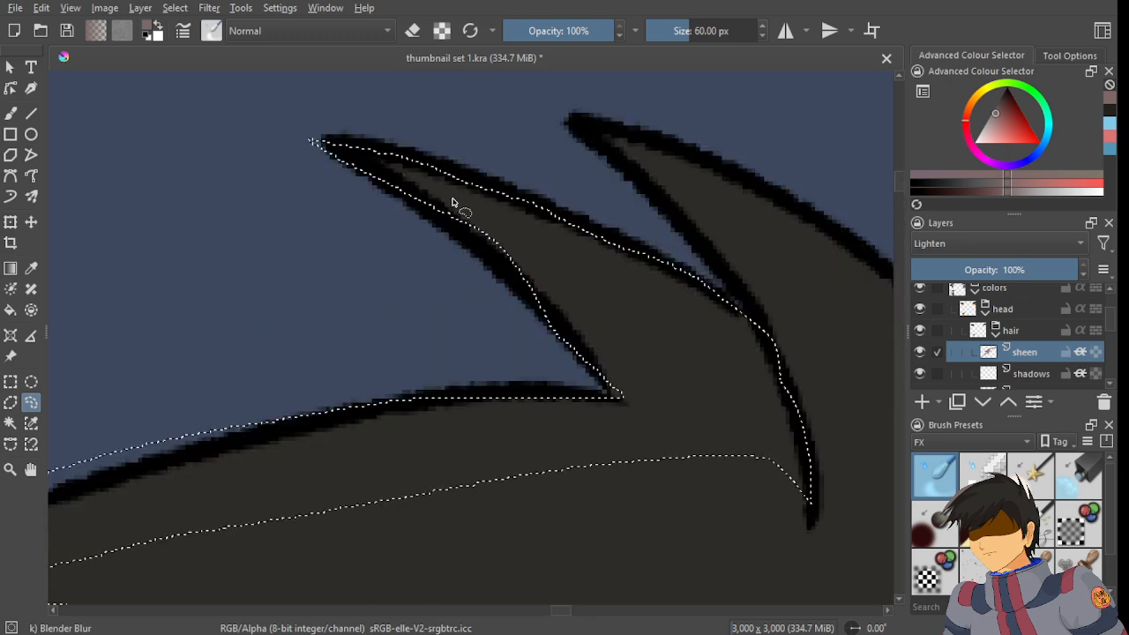
mouse_move(352, 184)
left_mouse_down()
mouse_move(270, 222)
mouse_move(291, 228)
left_mouse_up()
scroll(368, 255, "down", 3)
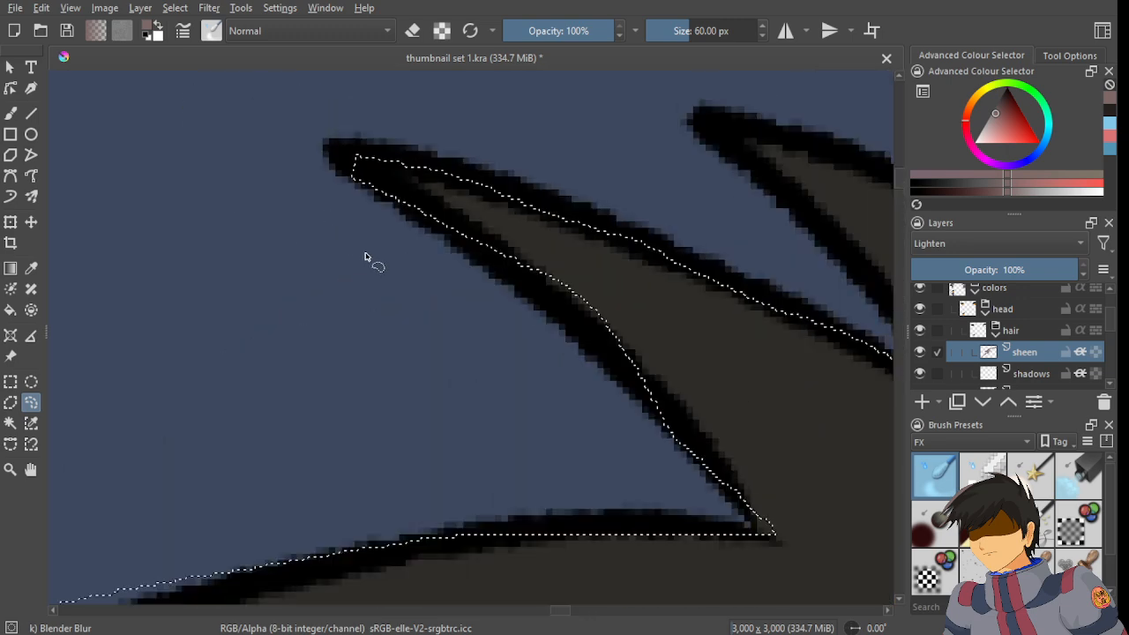
- Subtract a curved strip along the first crown spike's upper edge from the sheen selection and smooth the cut near the tip
scroll(177, 139, "down", 3)
left_click_drag(176, 113, 359, 208)
mouse_move(468, 277)
left_mouse_down()
mouse_move(567, 360)
mouse_move(622, 434)
mouse_move(584, 244)
mouse_move(430, 162)
mouse_move(158, 84)
left_mouse_up()
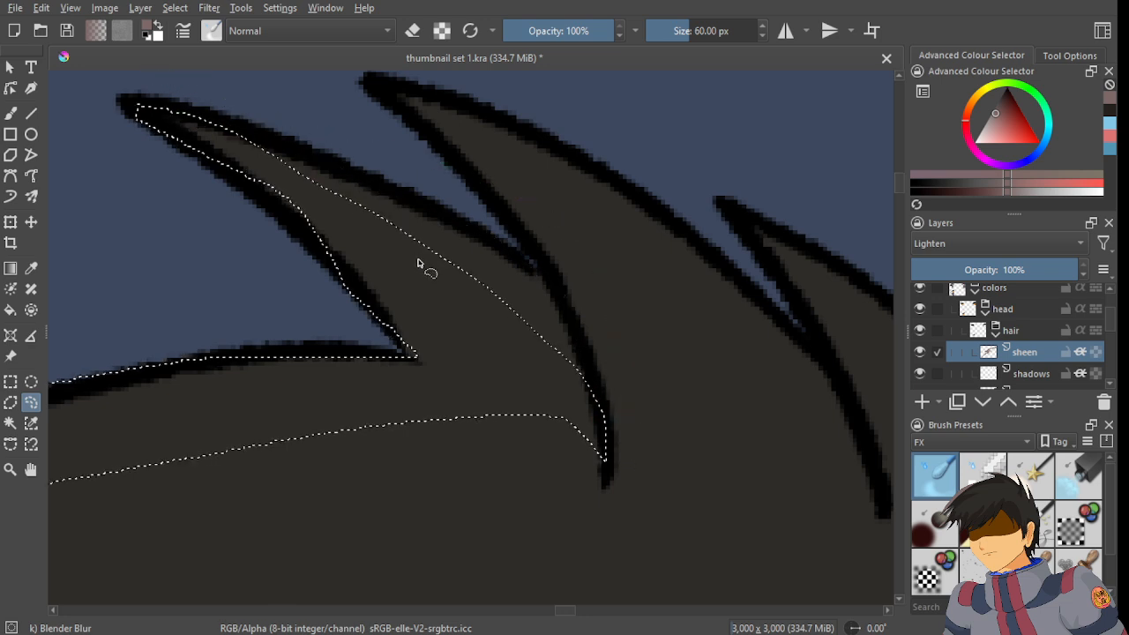
mouse_move(291, 196)
left_mouse_down()
mouse_move(485, 313)
mouse_move(638, 457)
mouse_move(417, 179)
mouse_move(218, 91)
mouse_move(181, 104)
left_mouse_up()
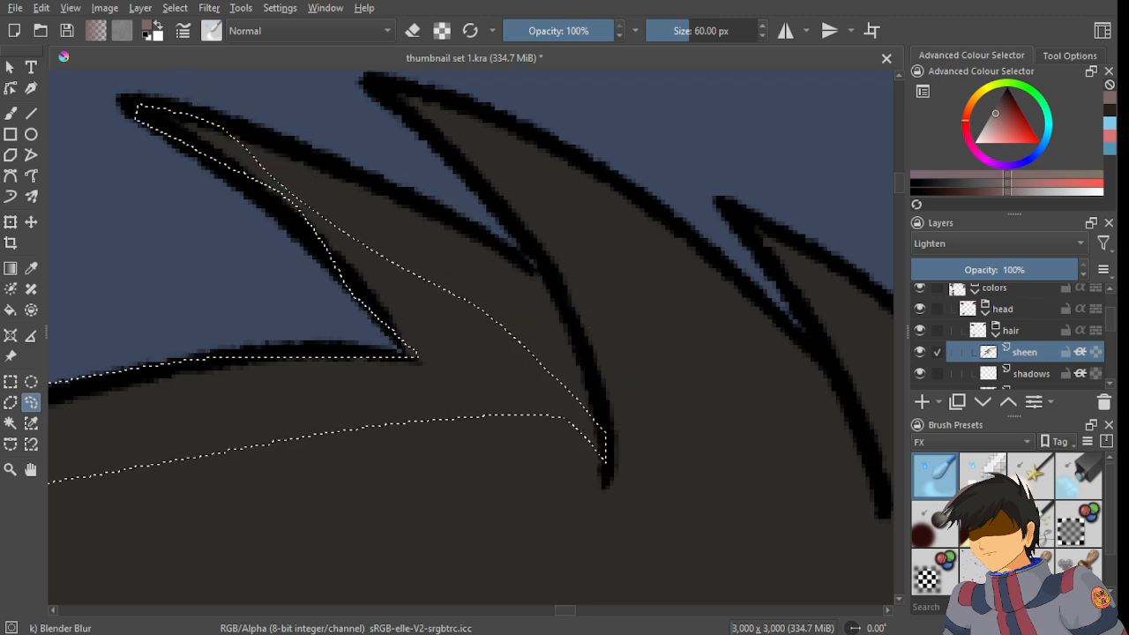
mouse_move(361, 220)
left_mouse_down()
mouse_move(347, 244)
mouse_move(185, 114)
mouse_move(158, 112)
left_mouse_up()
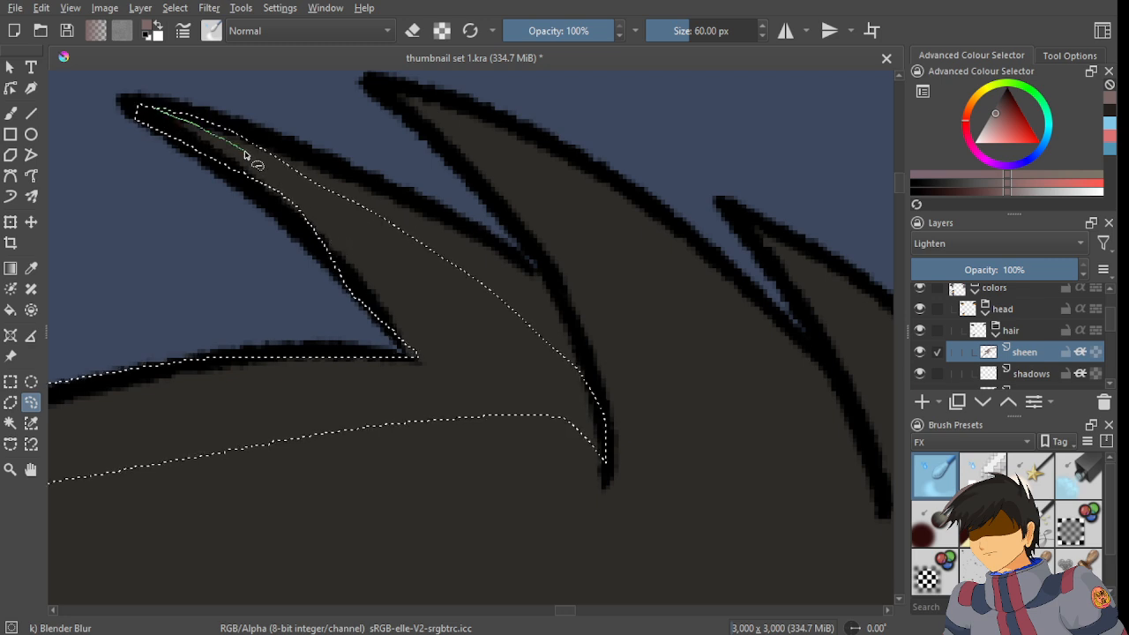
mouse_move(245, 155)
left_mouse_down()
mouse_move(446, 231)
mouse_move(259, 110)
mouse_move(210, 84)
mouse_move(154, 102)
left_mouse_up()
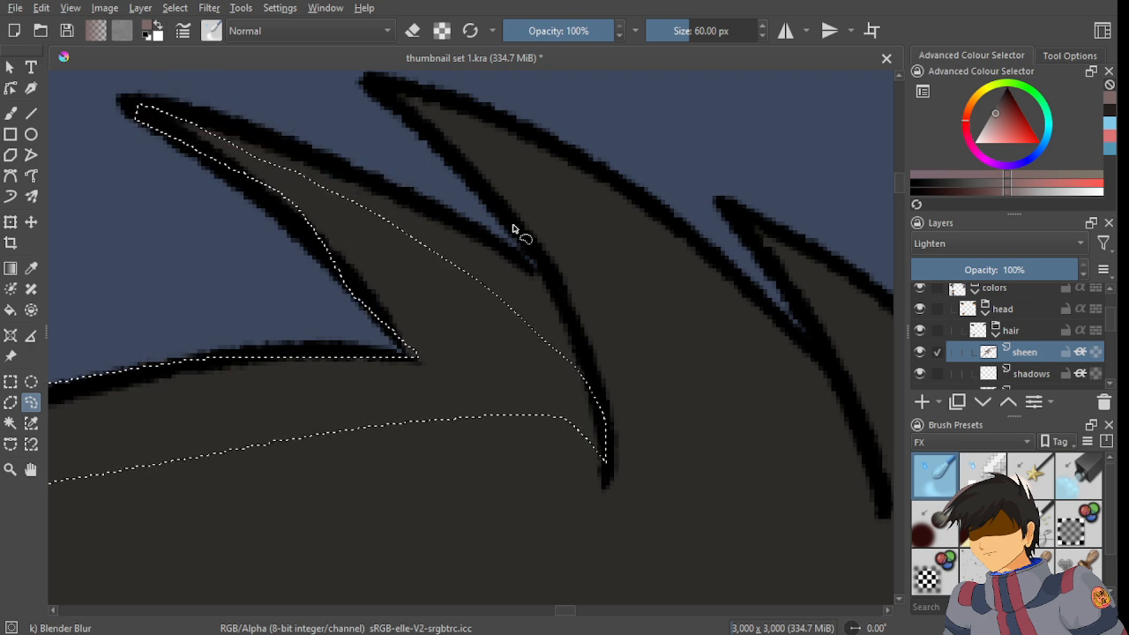
- Try filling the sheen selection on the red-controller pose's hair with the muted pink gradient and clear the selection
scroll(509, 227, "down", 2)
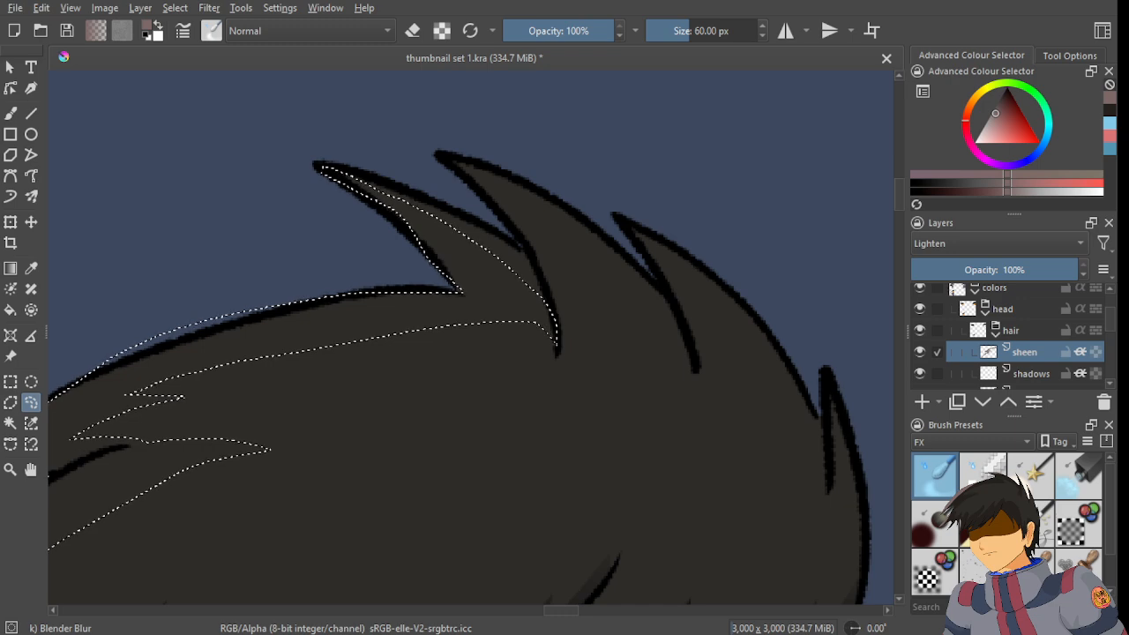
left_click(10, 269)
scroll(378, 260, "down", 2)
left_click_drag(217, 253, 539, 429)
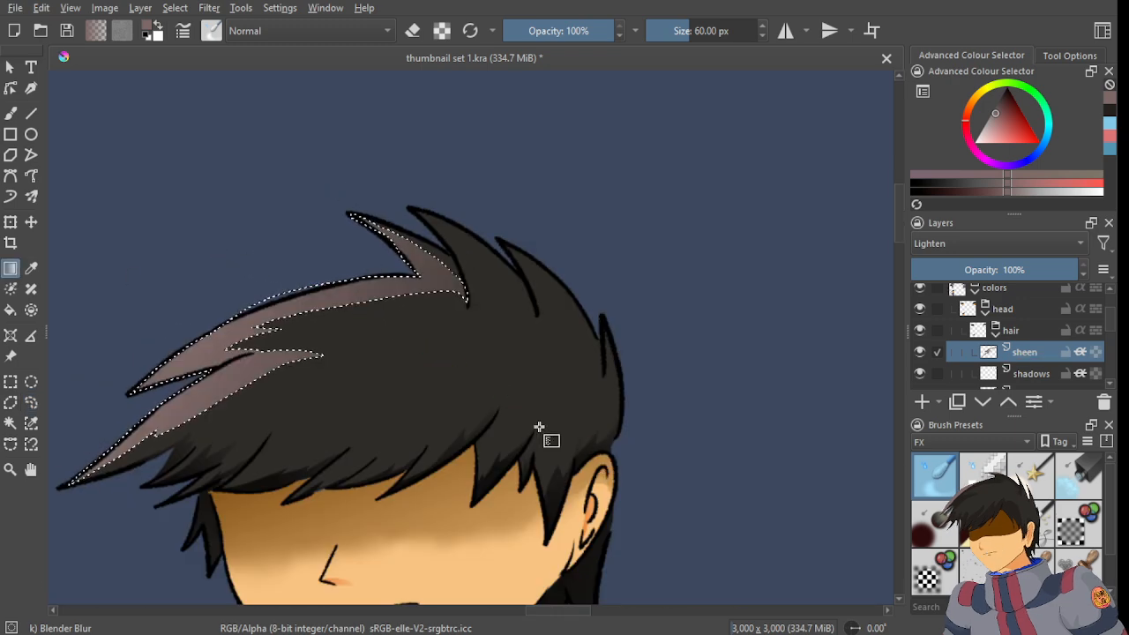
left_click(31, 403)
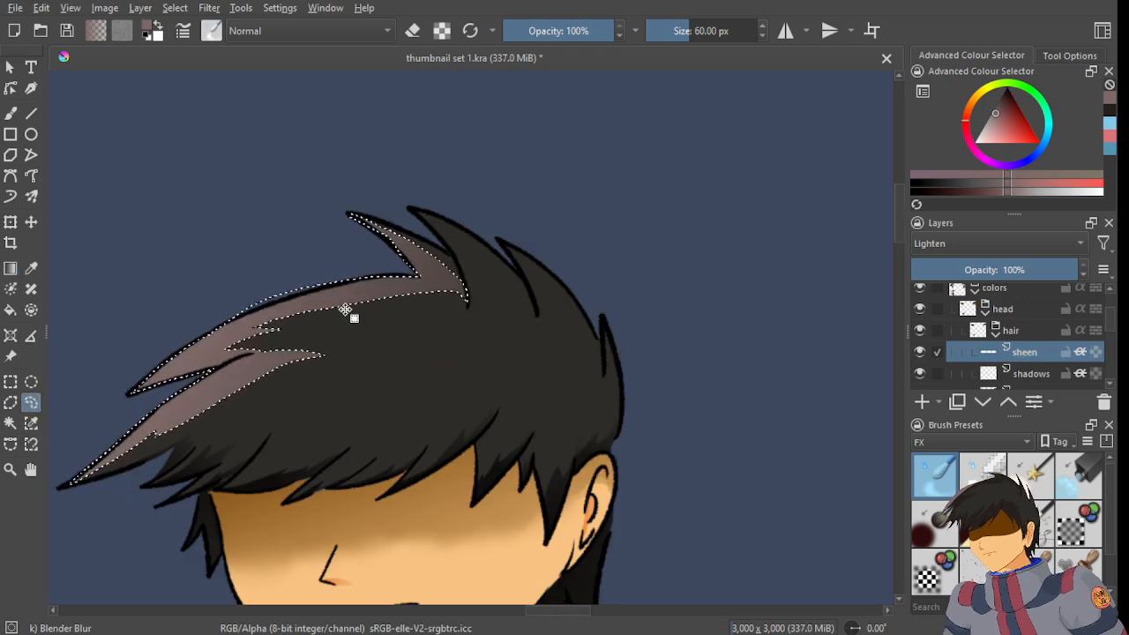
left_click(360, 311)
- Compare the filled sheen with the tablet-holding pose's hair, and undo the deselection and gradient fill
scroll(361, 310, "down", 3)
scroll(371, 353, "down", 2)
left_click_drag(379, 329, 540, 280)
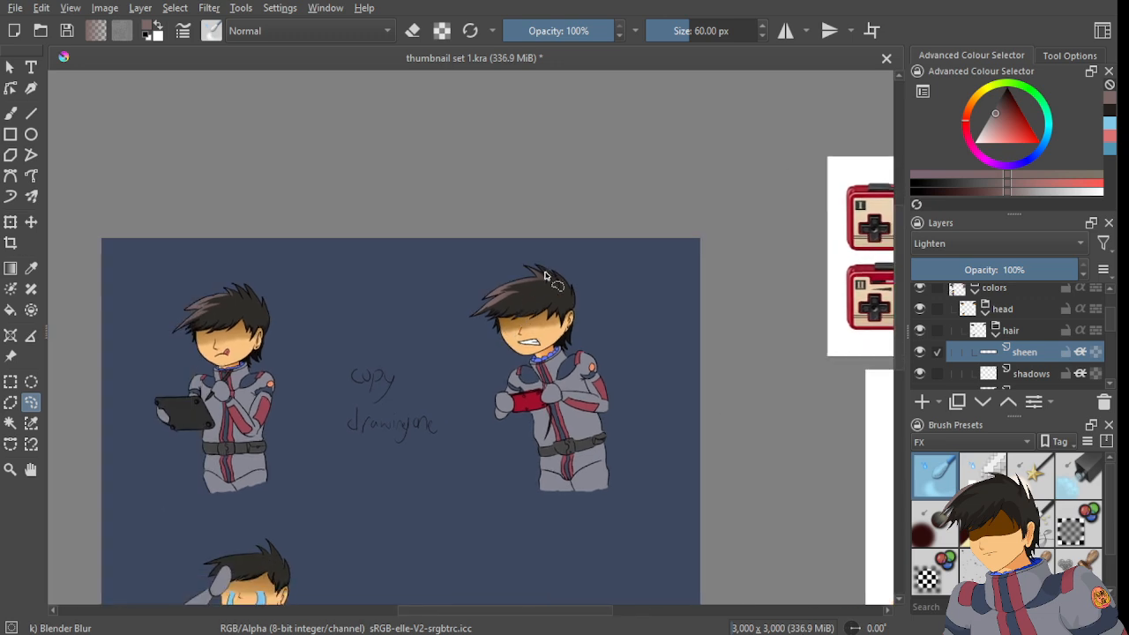
scroll(546, 279, "up", 5)
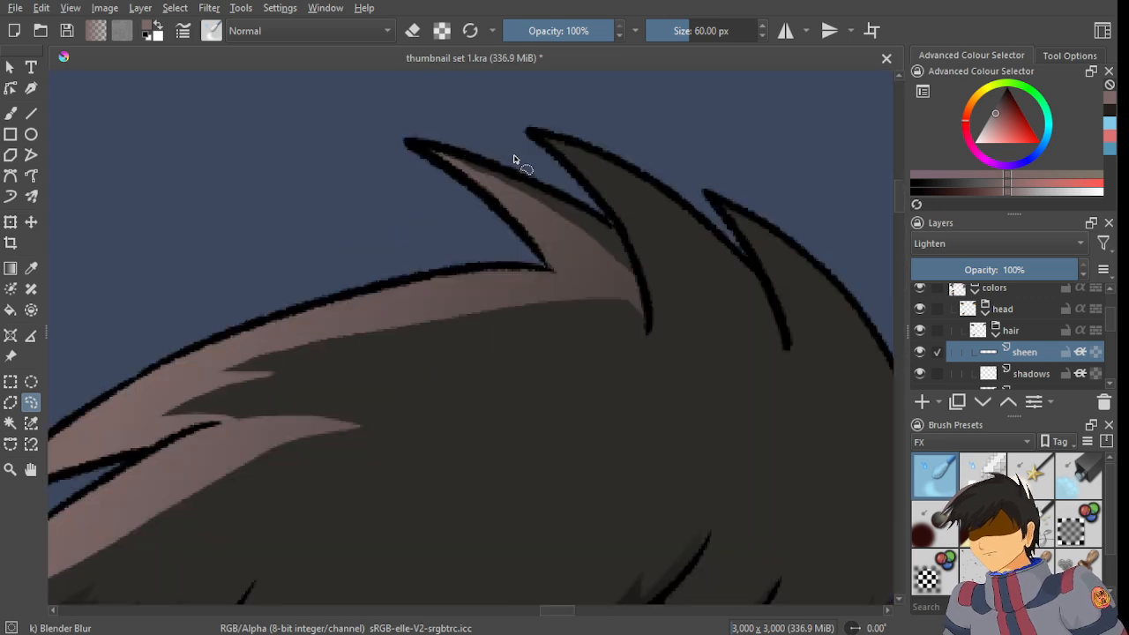
scroll(517, 159, "down", 2)
scroll(534, 222, "up", 4)
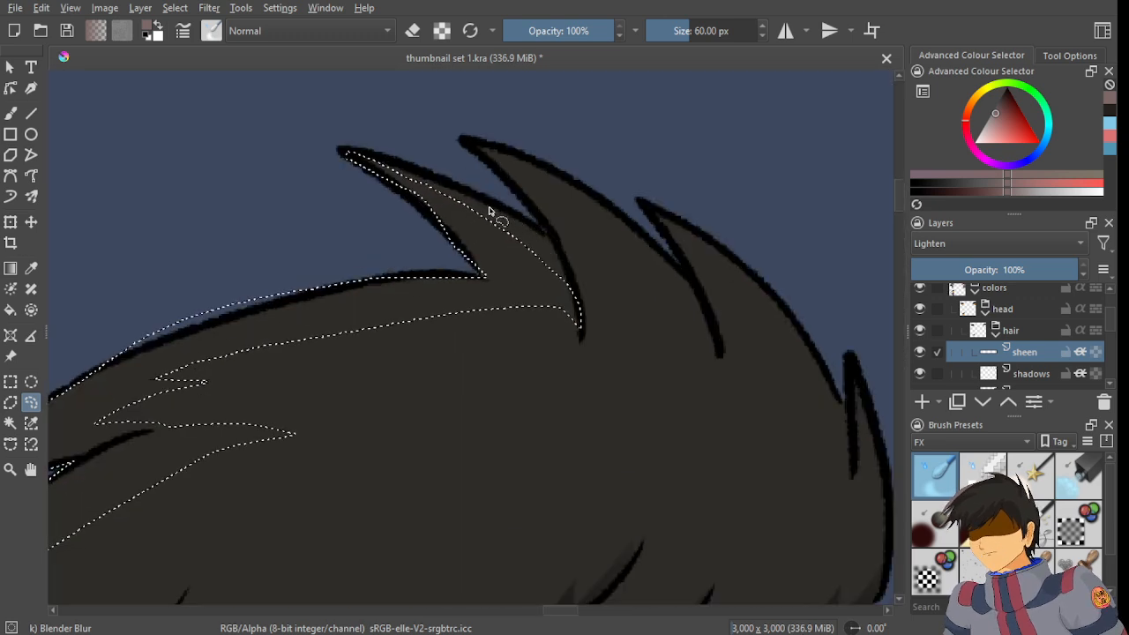
- Narrow the sheen selection on the red-controller pose's first crown spike by subtracting its upper part from the tip down to the base
mouse_move(280, 128)
left_mouse_down()
mouse_move(336, 147)
mouse_move(574, 331)
left_mouse_up()
mouse_move(656, 424)
left_mouse_down()
mouse_move(403, 103)
mouse_move(429, 252)
left_mouse_up()
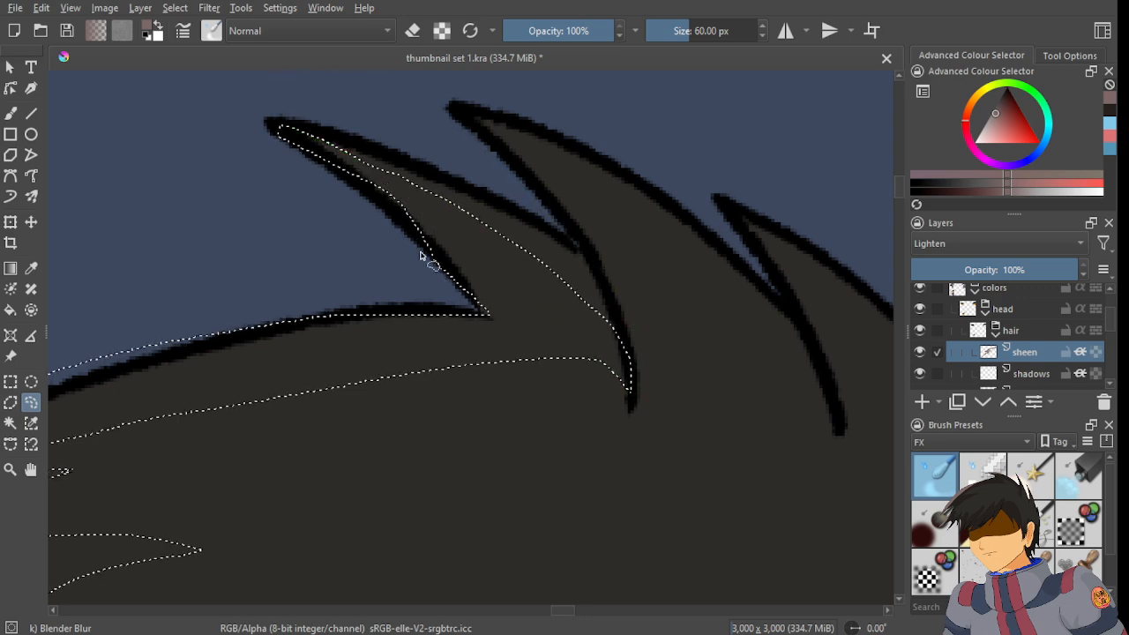
scroll(315, 104, "up", 1)
scroll(355, 115, "up", 1)
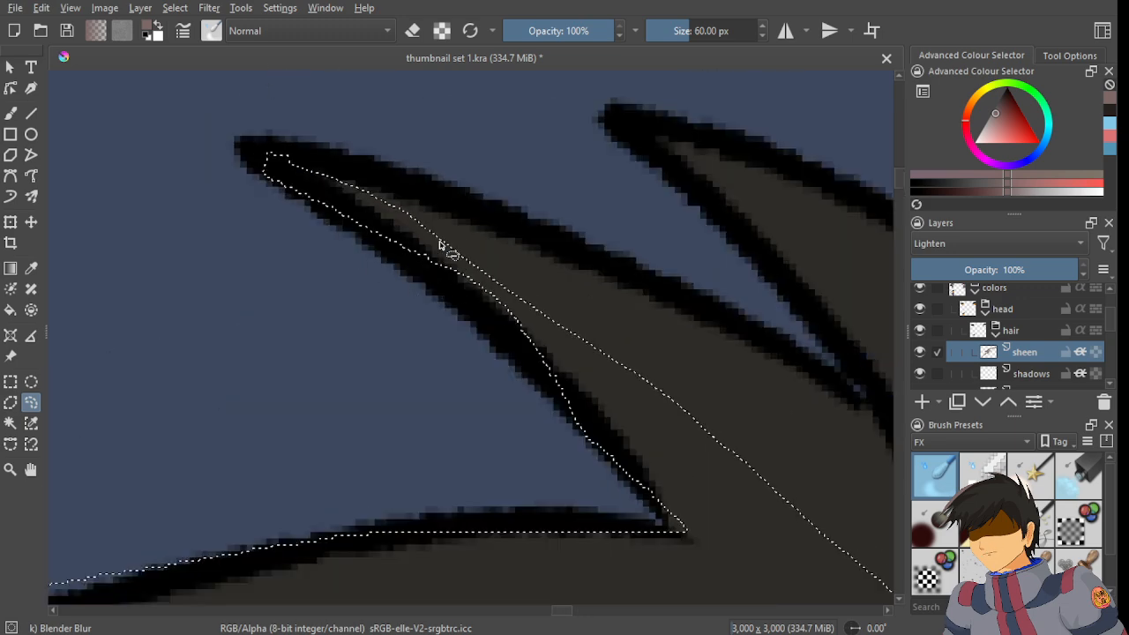
left_click_drag(426, 229, 317, 188)
mouse_move(201, 139)
left_mouse_down()
mouse_move(406, 184)
mouse_move(456, 223)
mouse_move(516, 303)
left_mouse_up()
scroll(484, 252, "down", 2)
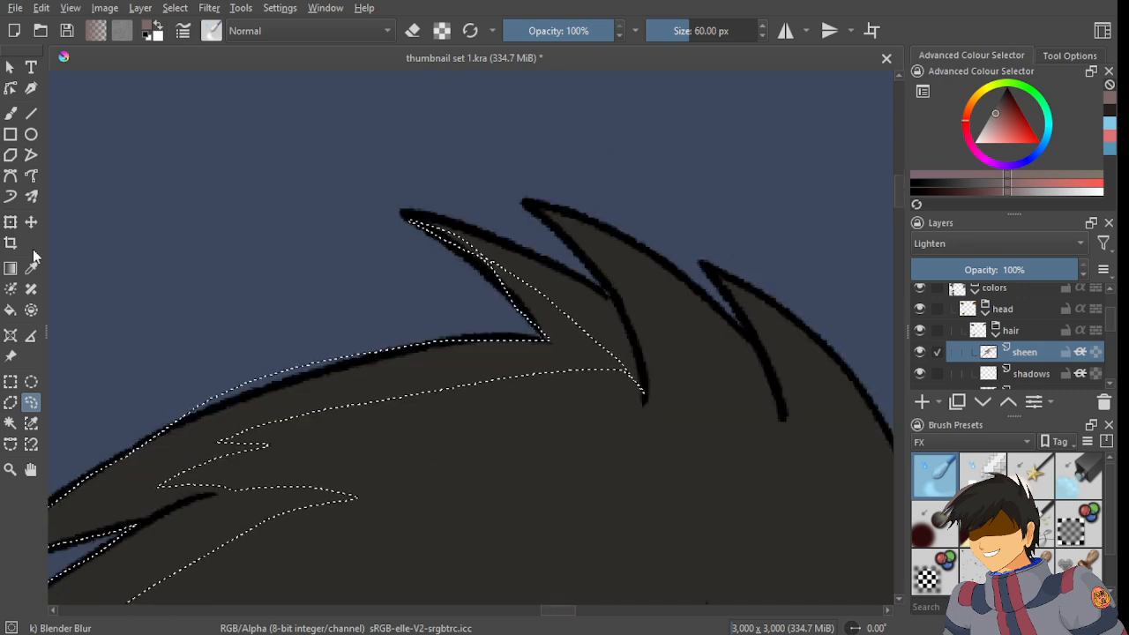
- Fill the red-controller pose's sheen selection with the muted pink gradient, redoing the fill twice to adjust its fade, and clear the selection
left_click(11, 268)
scroll(339, 258, "down", 1)
left_click_drag(234, 253, 763, 544)
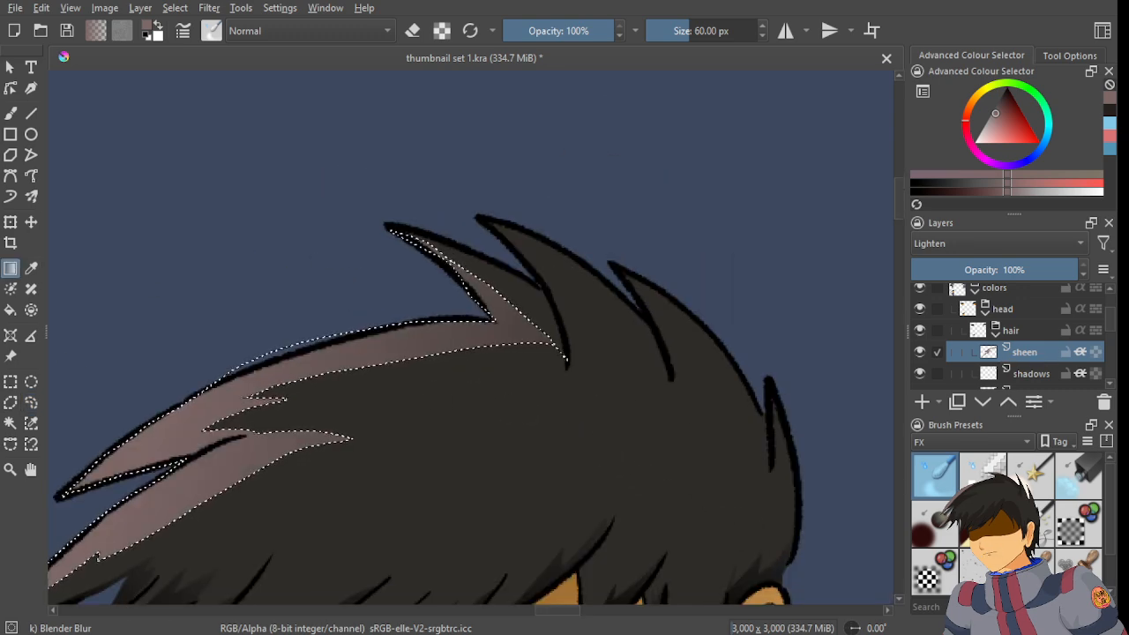
key("ctrl+z")
left_click_drag(292, 295, 658, 491)
key("ctrl+z")
left_click_drag(168, 249, 591, 585)
left_click(29, 403)
left_click(337, 367)
scroll(352, 361, "down", 4)
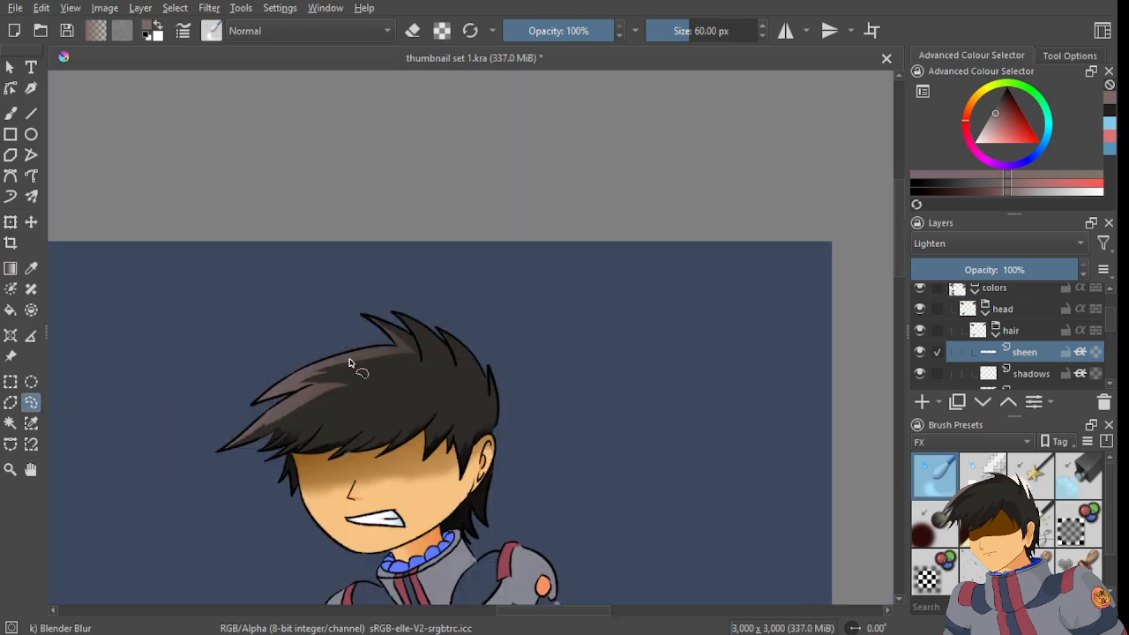
- Save the thumbnail document with the red-controller pose's hair sheen in place
left_click_drag(327, 415, 451, 295)
key("ctrl+s")
scroll(459, 276, "down", 2)
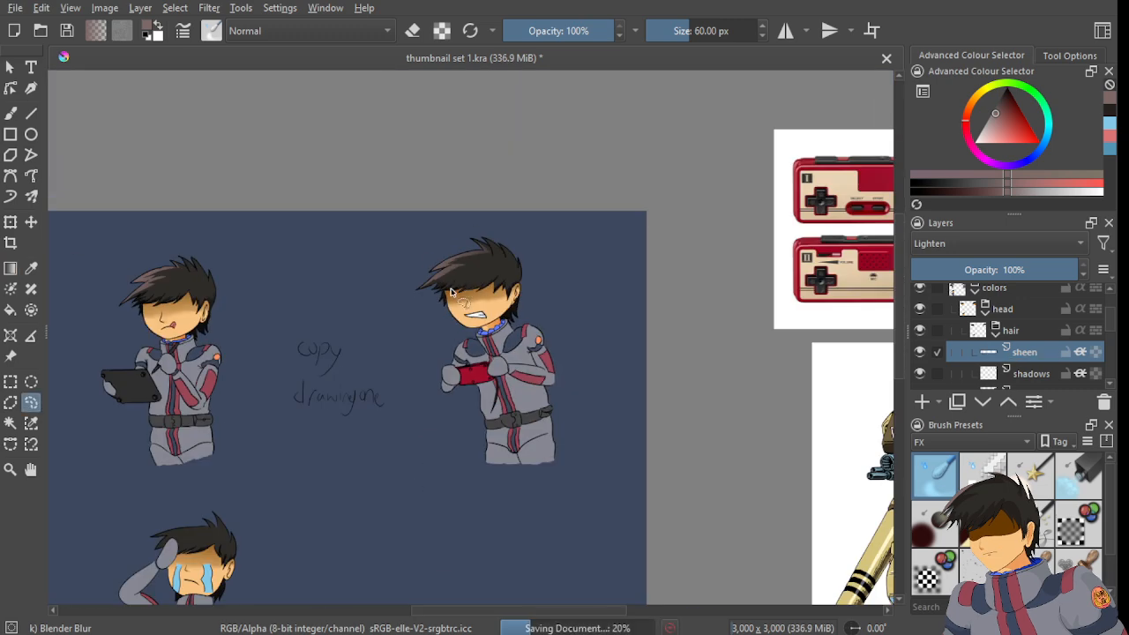
- Examine the hair sheen on the finished poses and the reference character against the crying pose's unshaded hair
scroll(455, 292, "down", 2)
left_click_drag(393, 346, 539, 231)
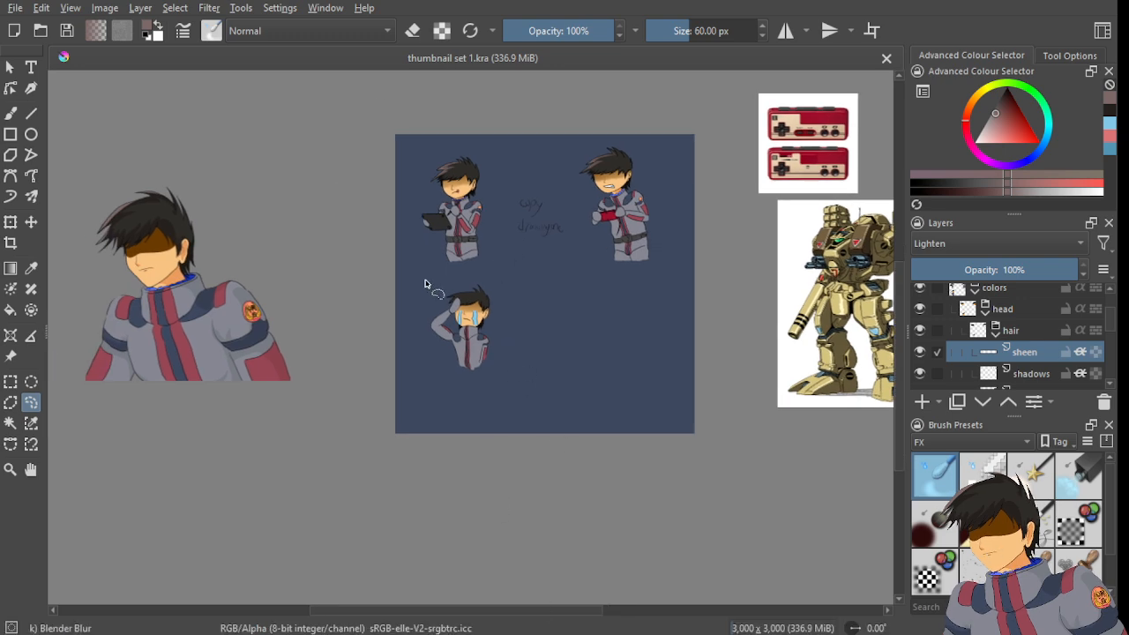
scroll(425, 284, "up", 6)
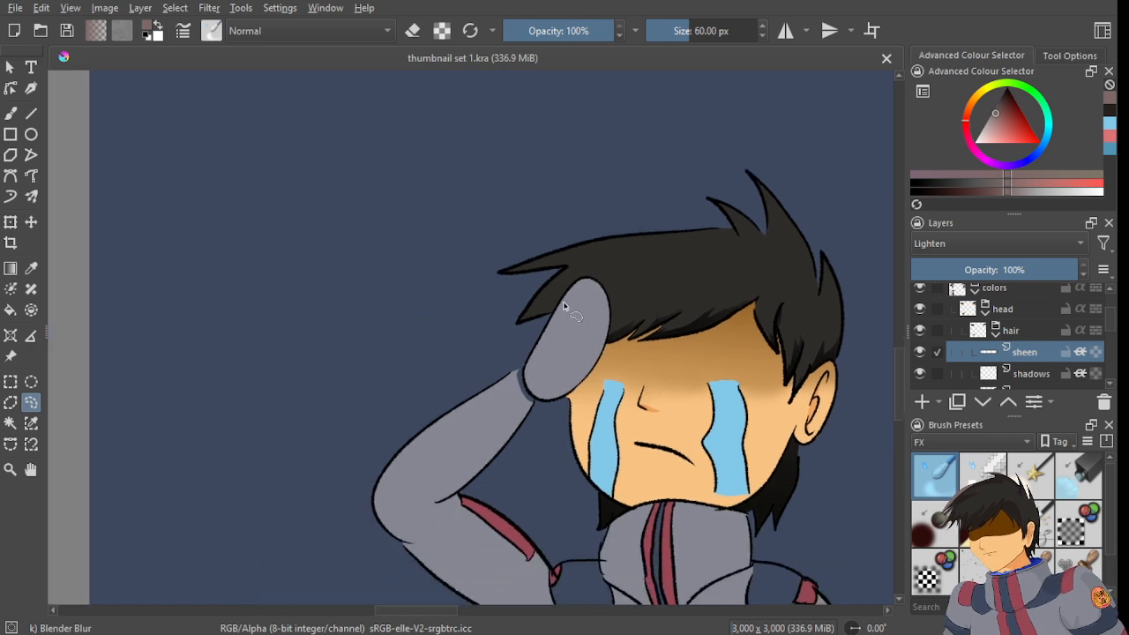
scroll(565, 306, "down", 6)
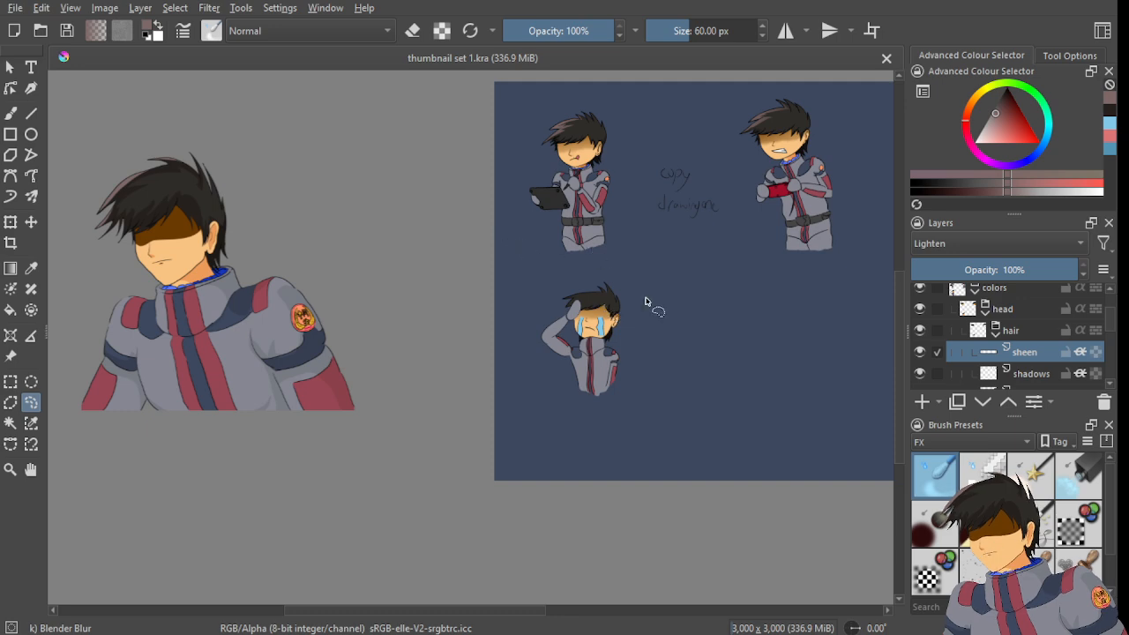
scroll(617, 300, "up", 2)
scroll(578, 353, "down", 2)
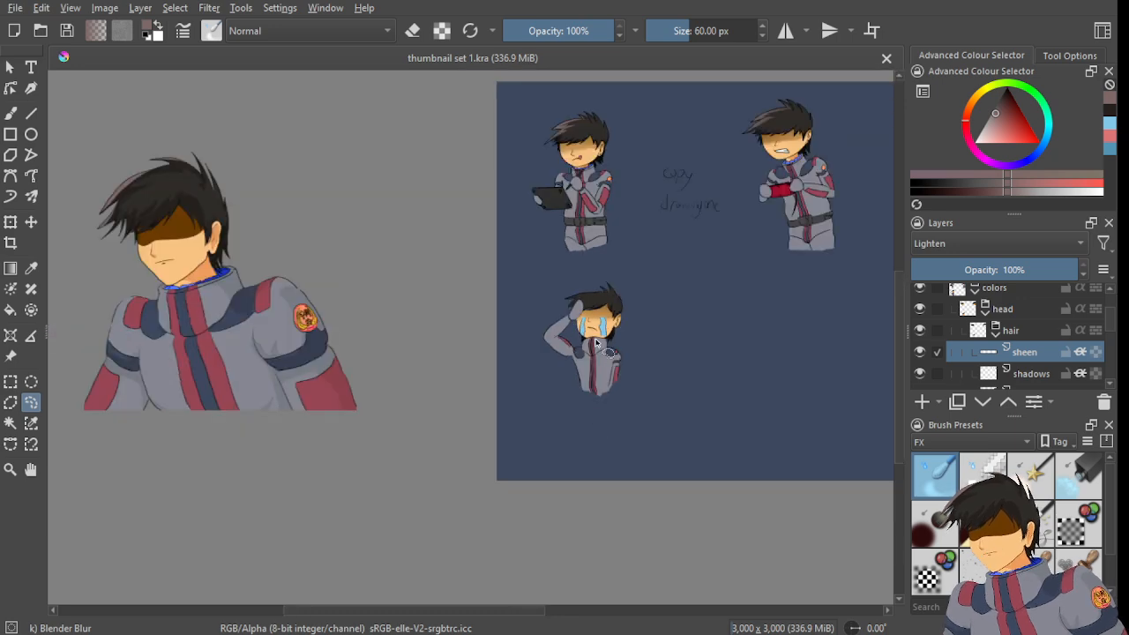
scroll(596, 344, "up", 2)
scroll(524, 330, "down", 2)
scroll(640, 353, "up", 2)
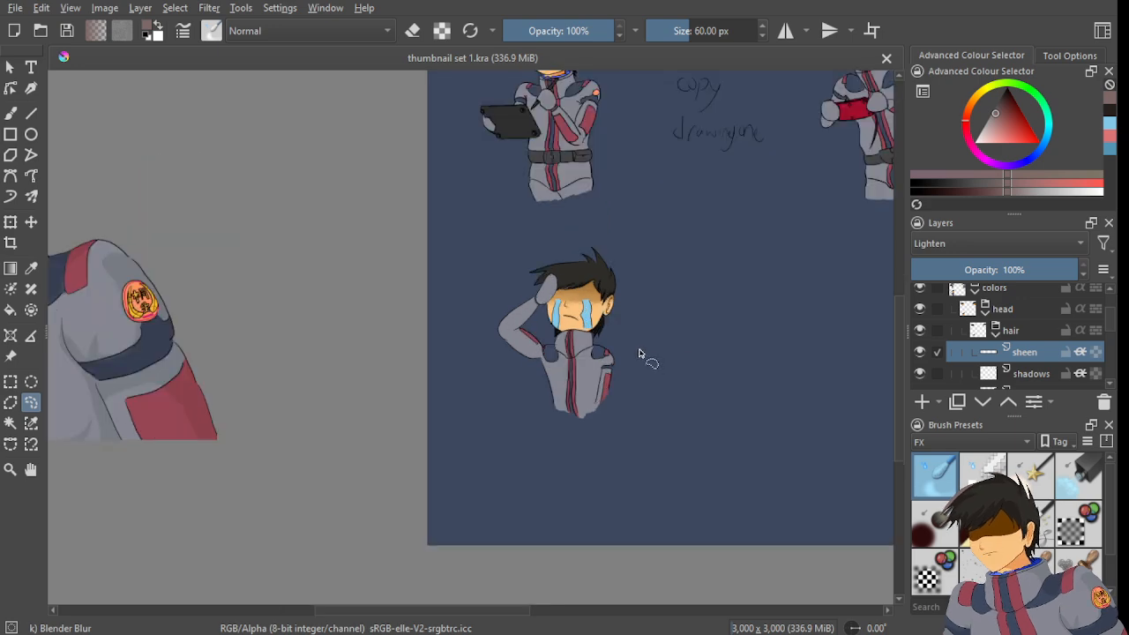
scroll(614, 354, "down", 2)
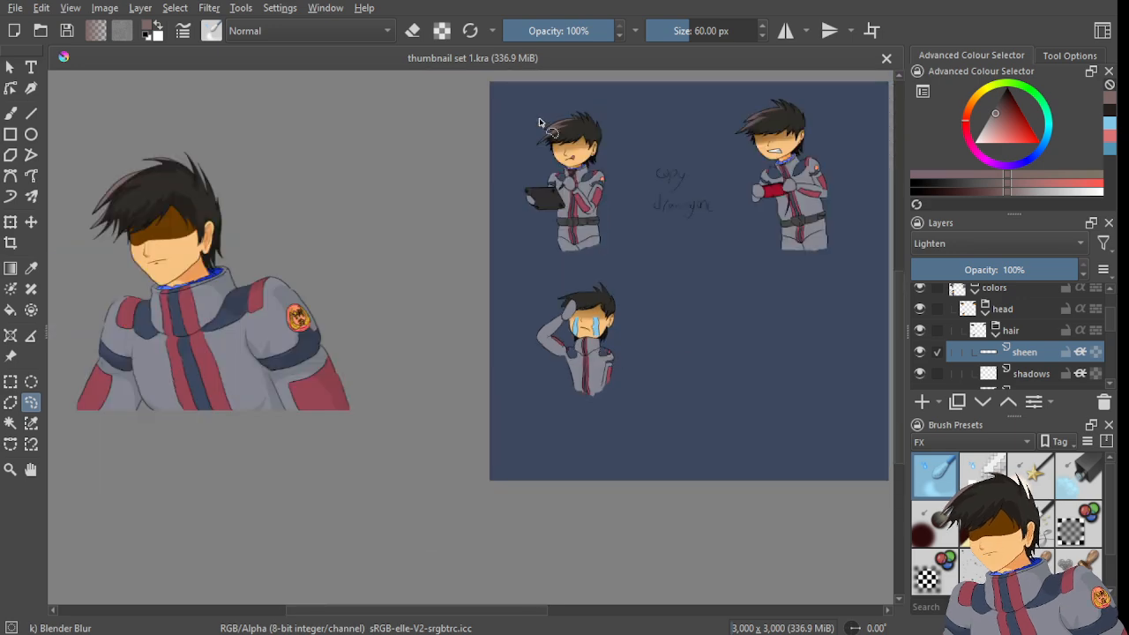
scroll(628, 167, "up", 5)
scroll(579, 292, "down", 7)
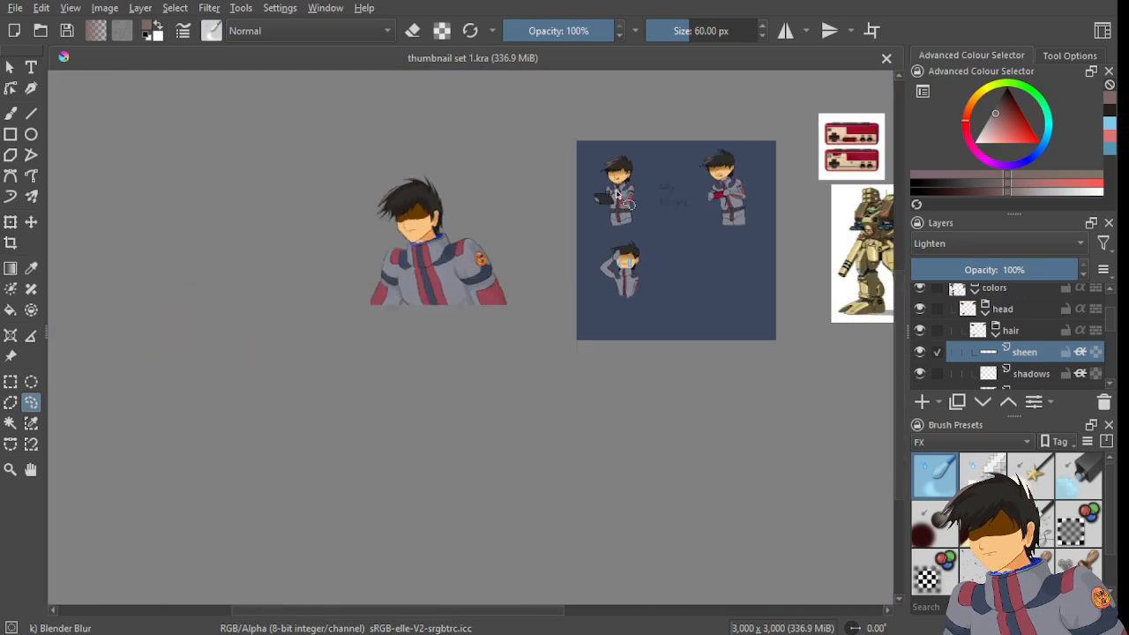
scroll(580, 292, "up", 6)
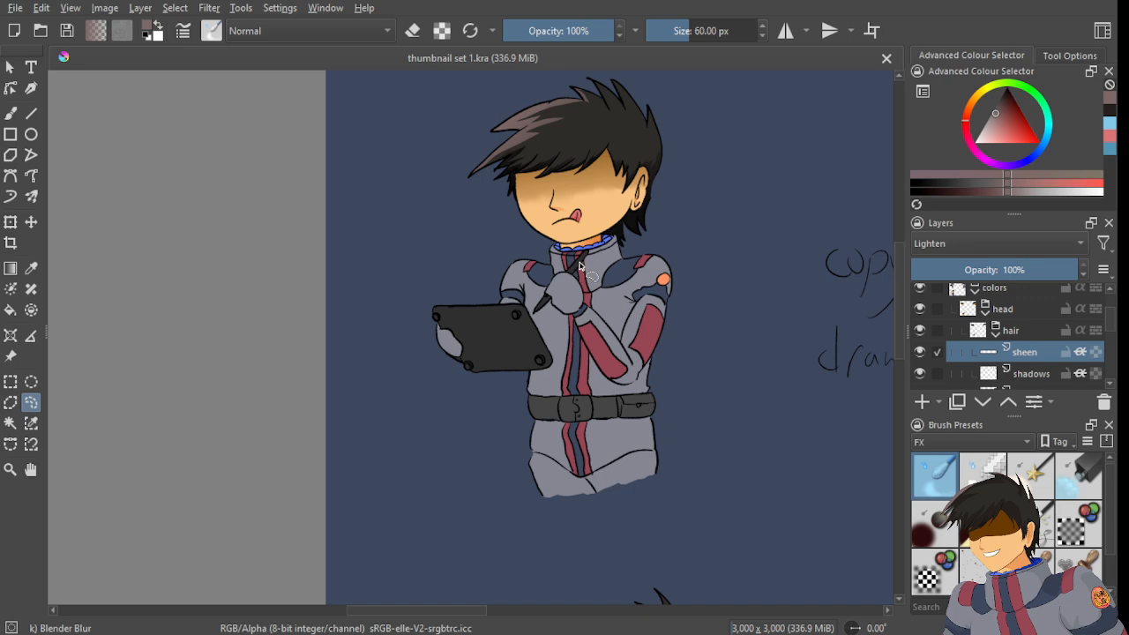
scroll(607, 325, "down", 5)
scroll(566, 270, "up", 4)
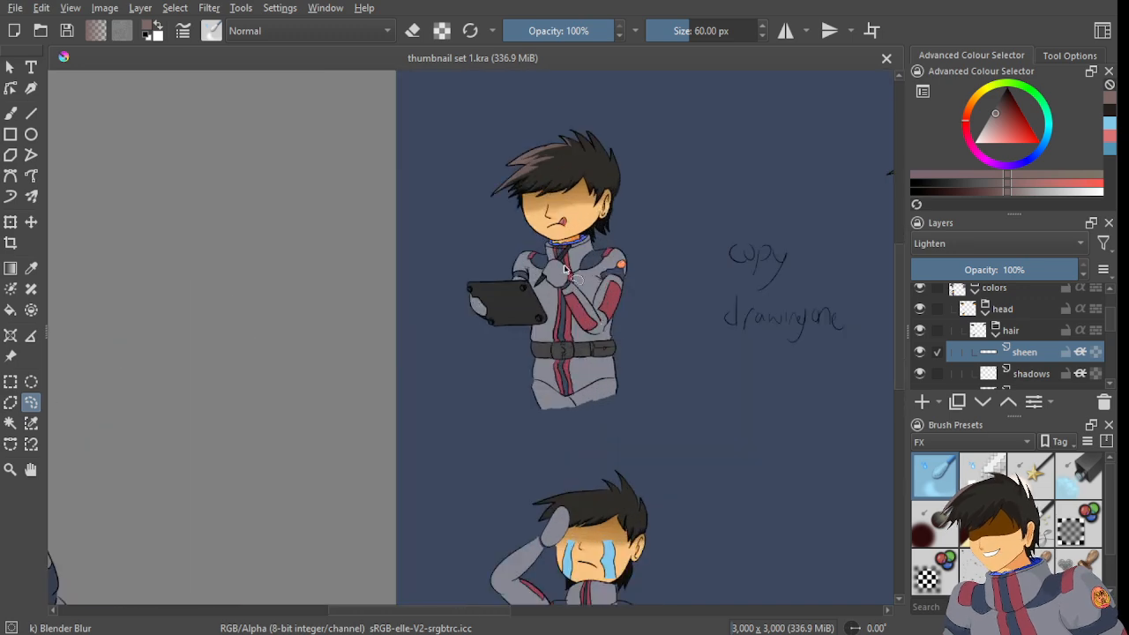
scroll(570, 240, "up", 5)
scroll(641, 160, "down", 5)
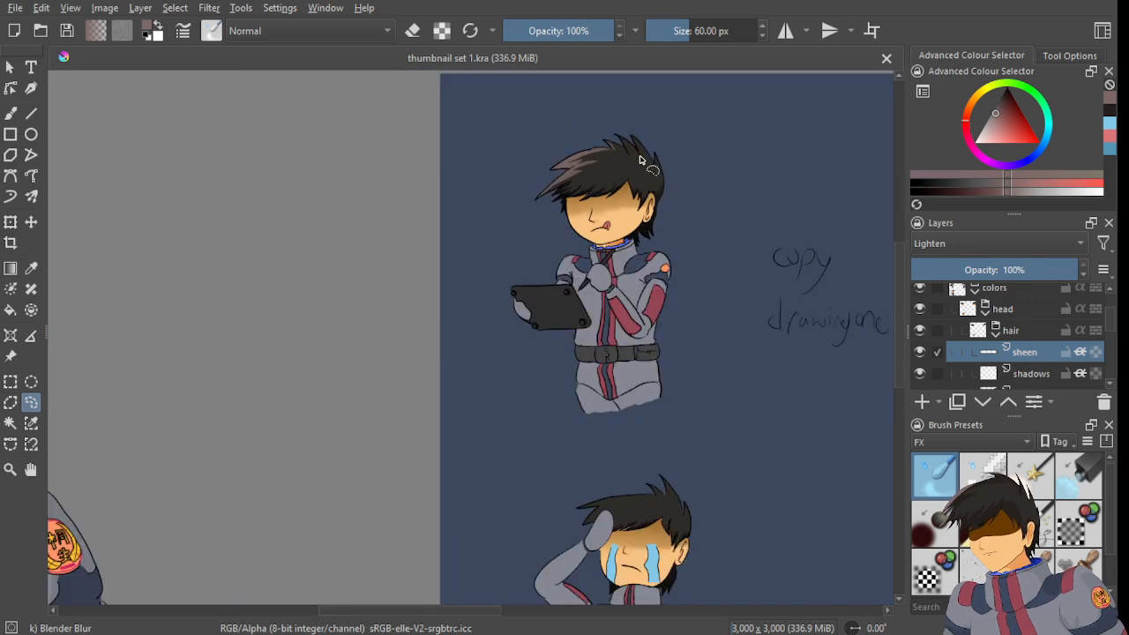
scroll(637, 189, "up", 3)
scroll(622, 322, "down", 5)
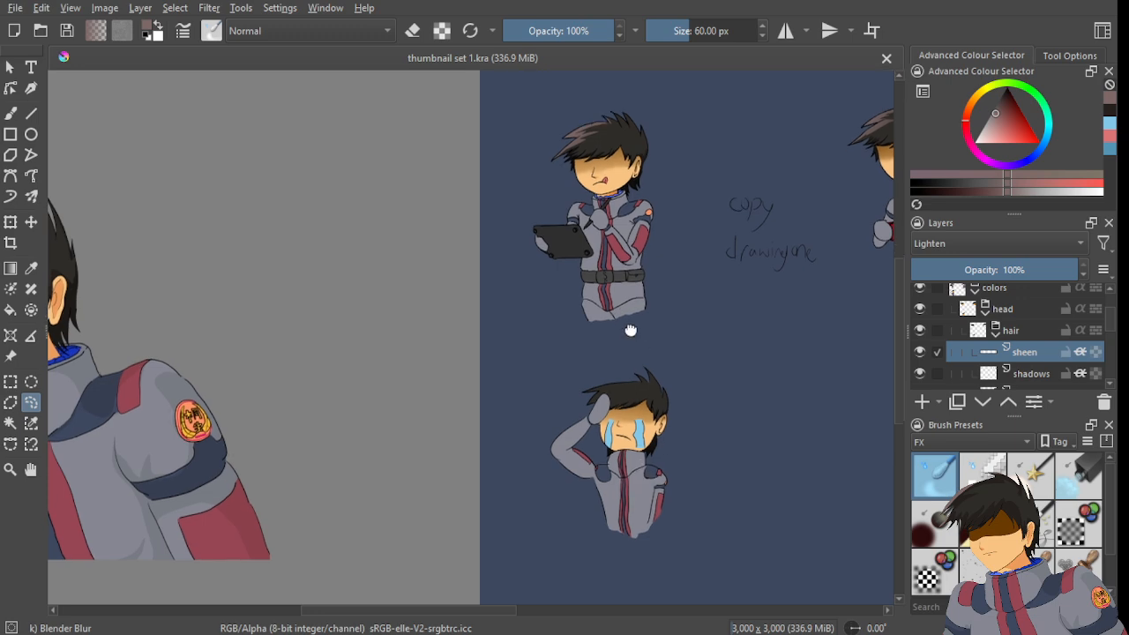
- Try outlining a small sheen selection on the crying pose's lower fringe spike beside the raised hand
scroll(627, 328, "up", 4)
scroll(538, 256, "up", 8)
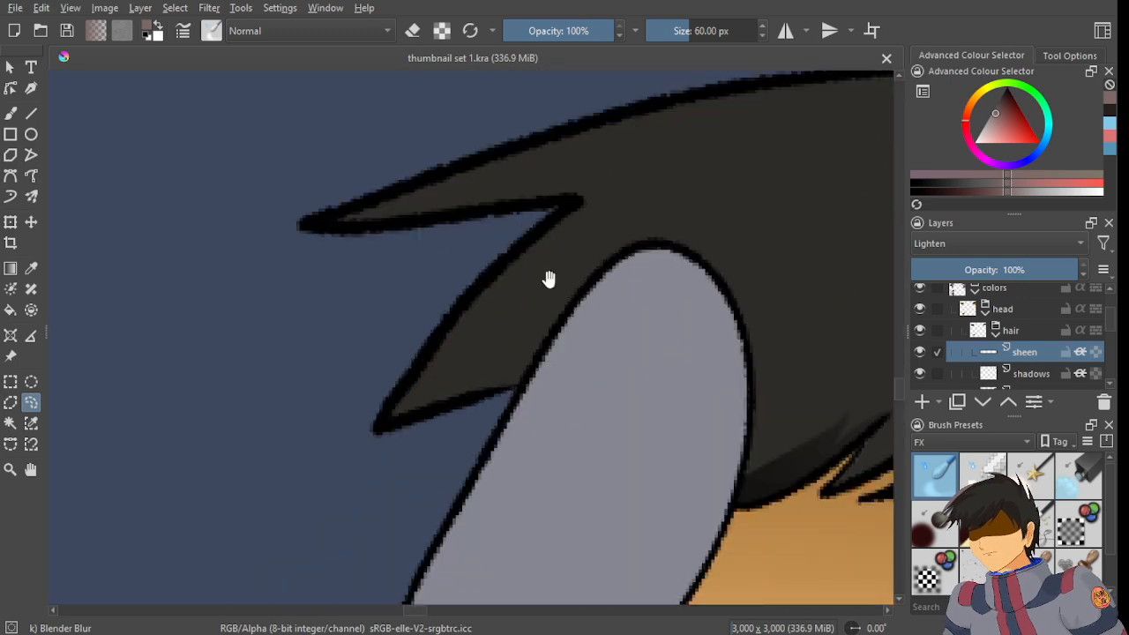
left_click_drag(393, 486, 565, 414)
left_click_drag(445, 425, 395, 484)
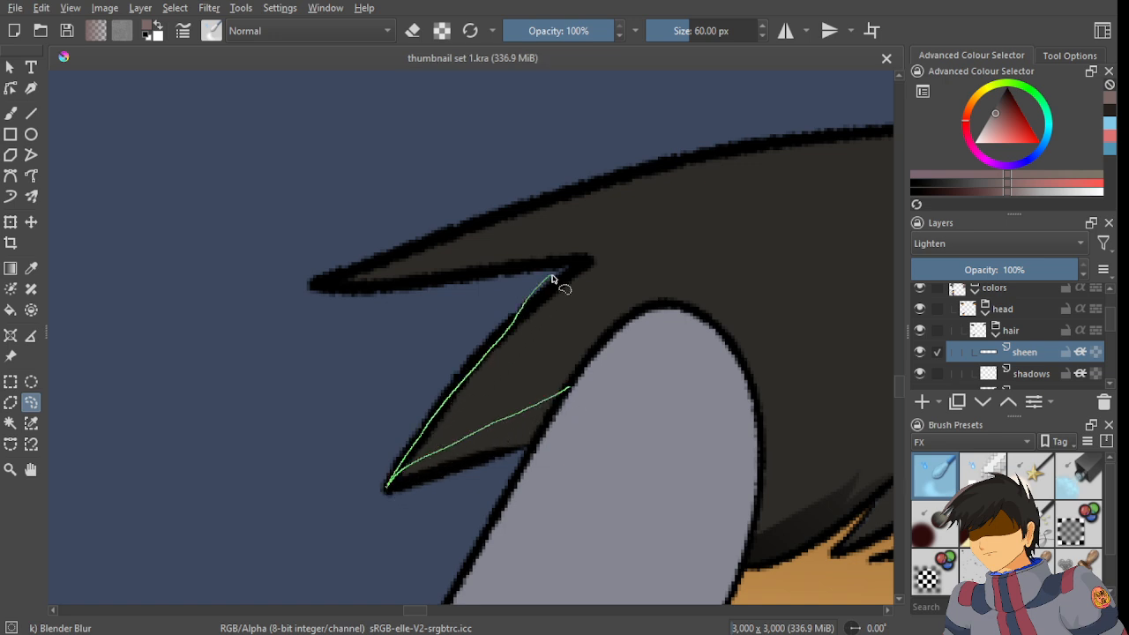
left_click_drag(552, 278, 554, 283)
scroll(536, 358, "down", 10)
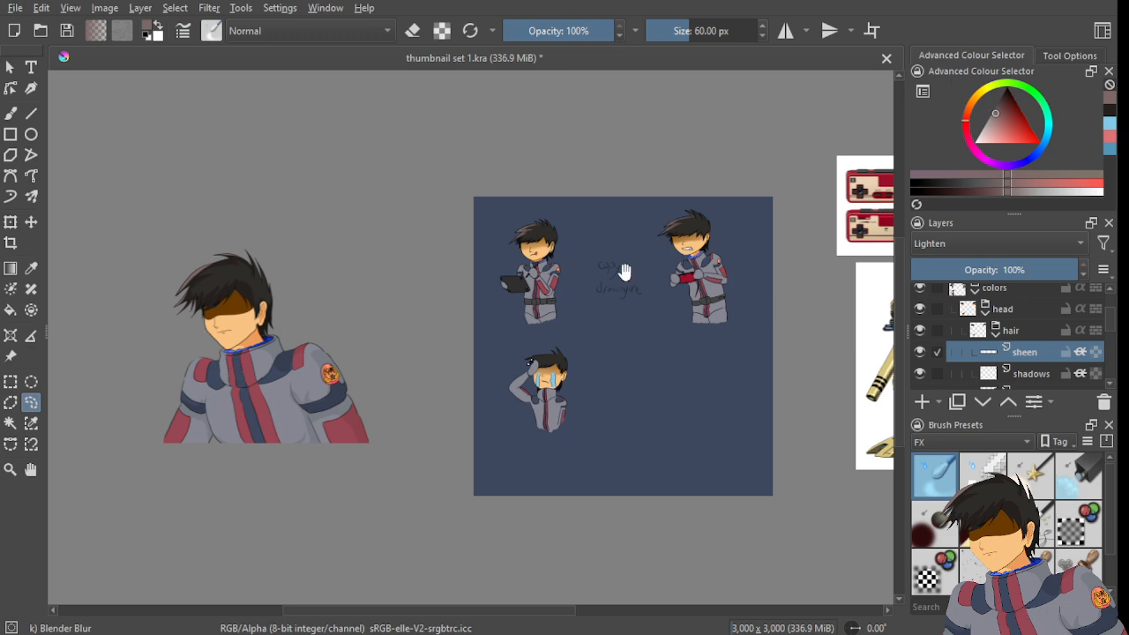
scroll(486, 285, "up", 5)
left_click_drag(574, 554, 458, 234)
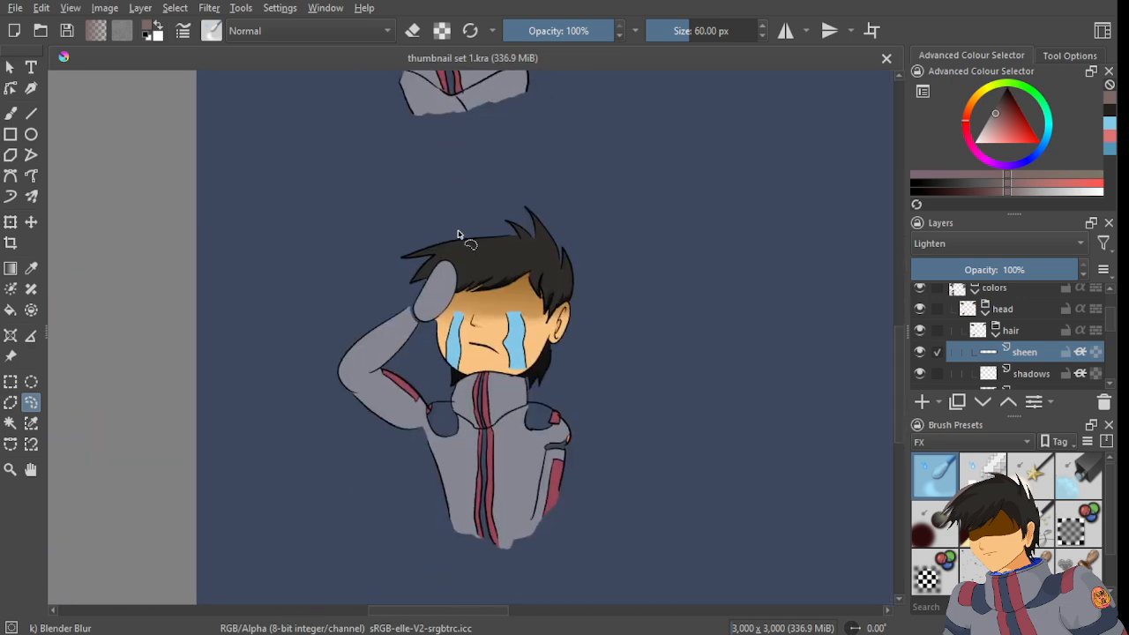
- Outline a jagged sheen selection over the crying pose's lower fringe spike, with two points reaching into the hair above the hand
scroll(458, 234, "up", 8)
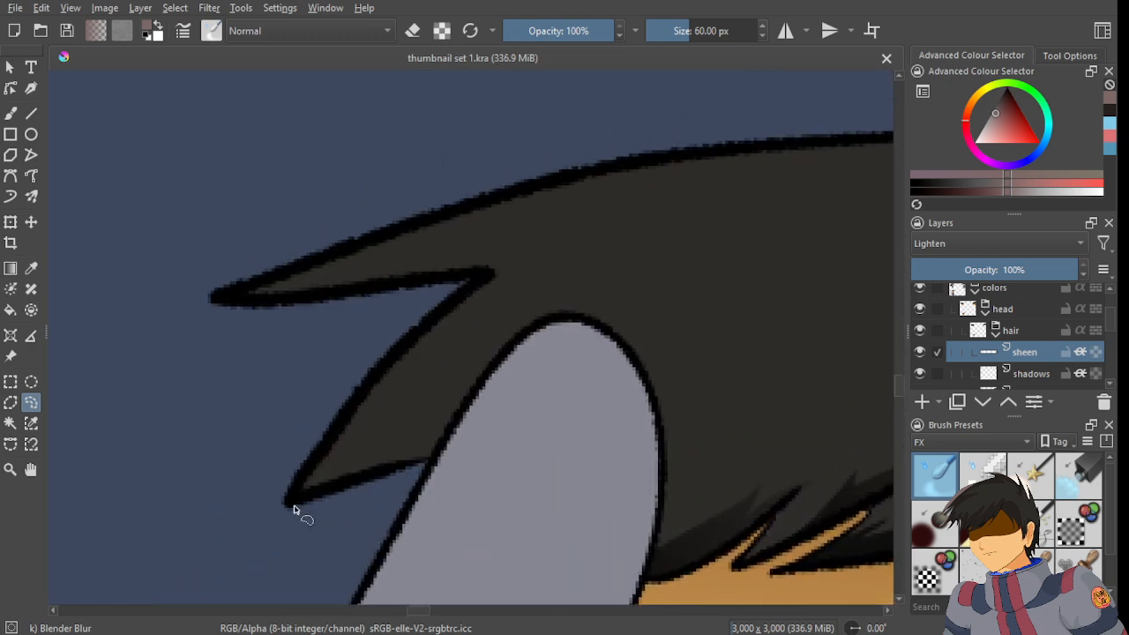
mouse_move(303, 490)
left_mouse_down()
mouse_move(492, 349)
mouse_move(640, 301)
left_mouse_up()
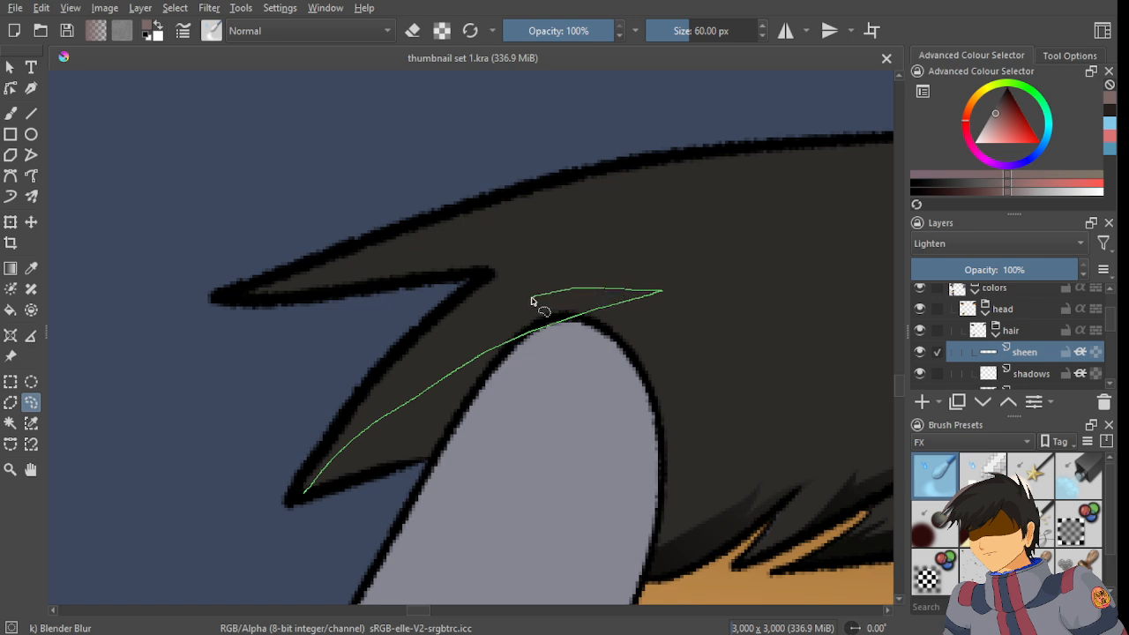
left_click_drag(532, 301, 683, 209)
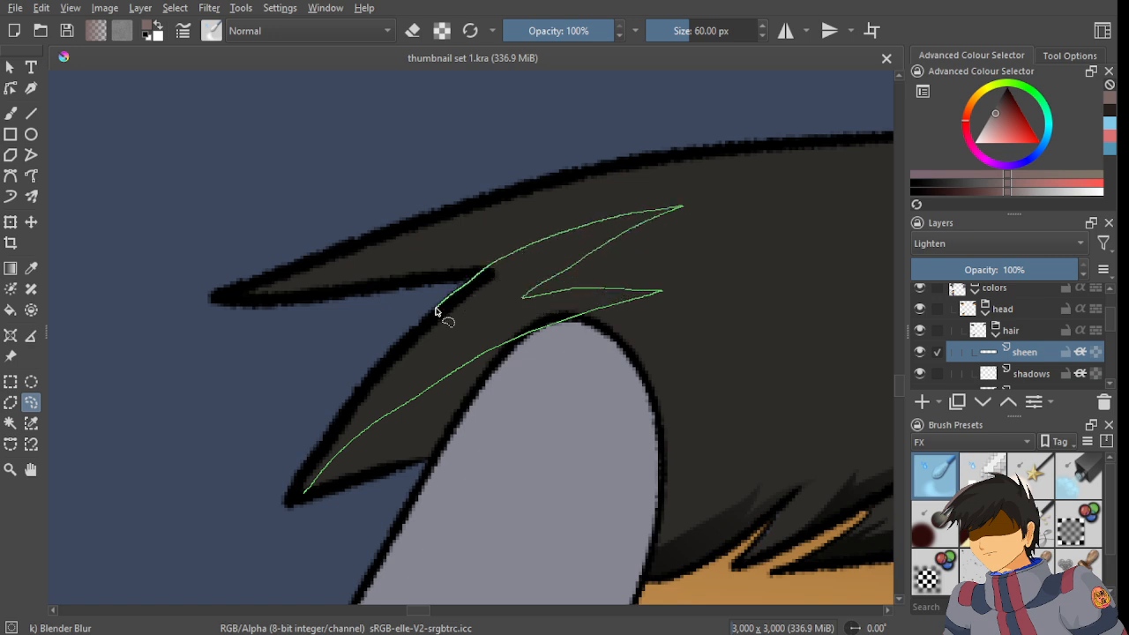
mouse_move(396, 347)
left_mouse_down()
mouse_move(330, 431)
mouse_move(304, 500)
left_mouse_up()
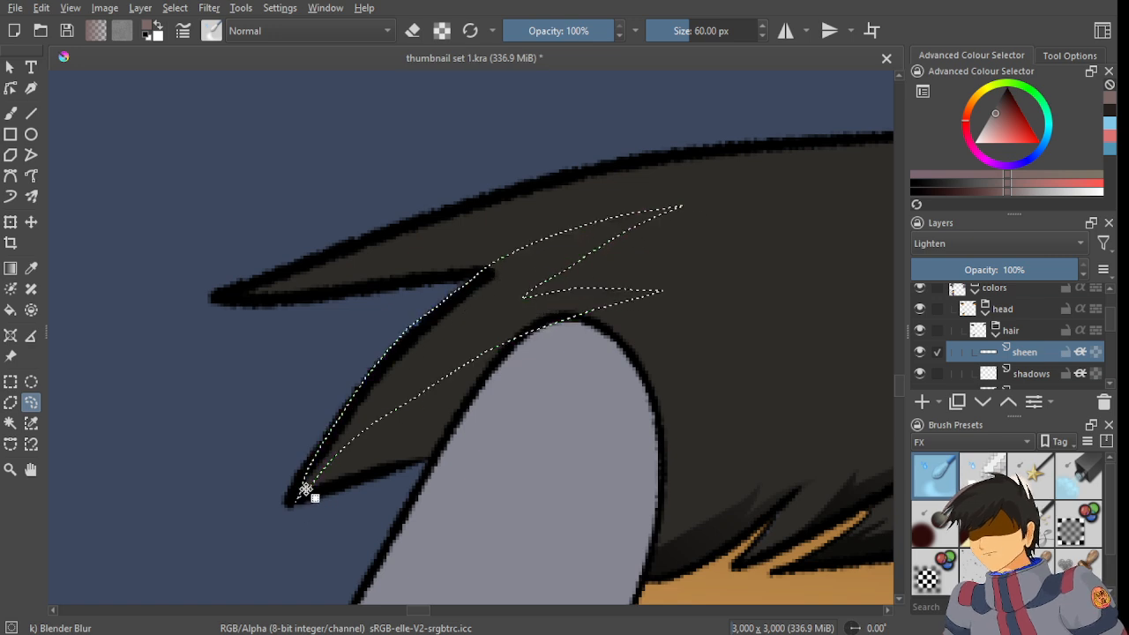
scroll(349, 341, "down", 2)
scroll(379, 282, "up", 2)
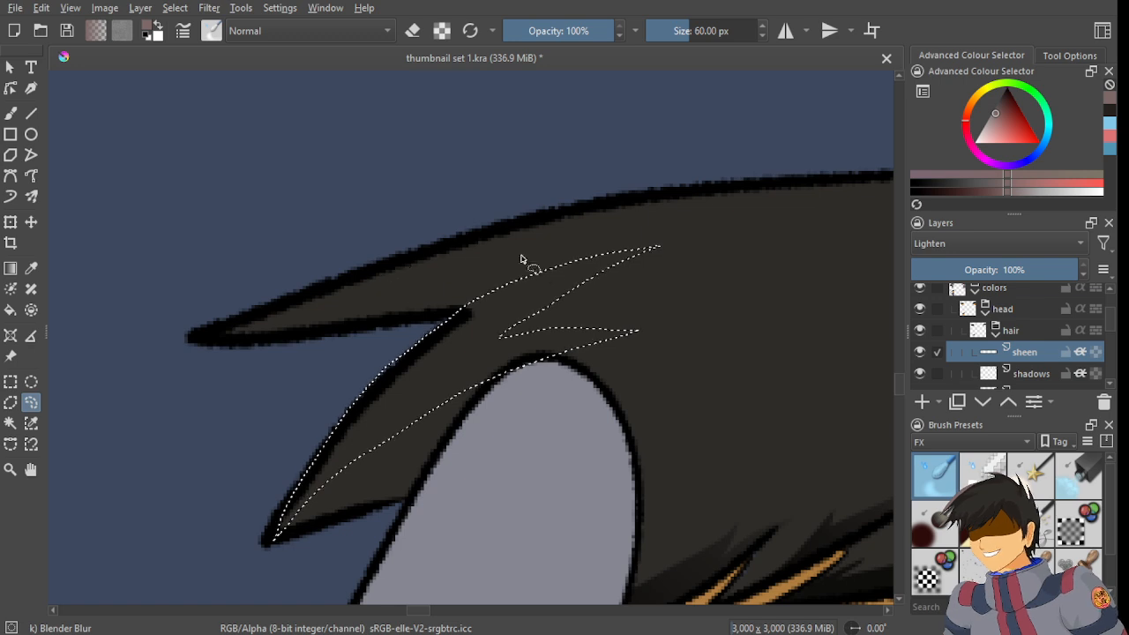
- Add the crying pose's upper fringe spike to the sheen selection, with jagged points extending into the hair
left_click_drag(521, 257, 397, 379)
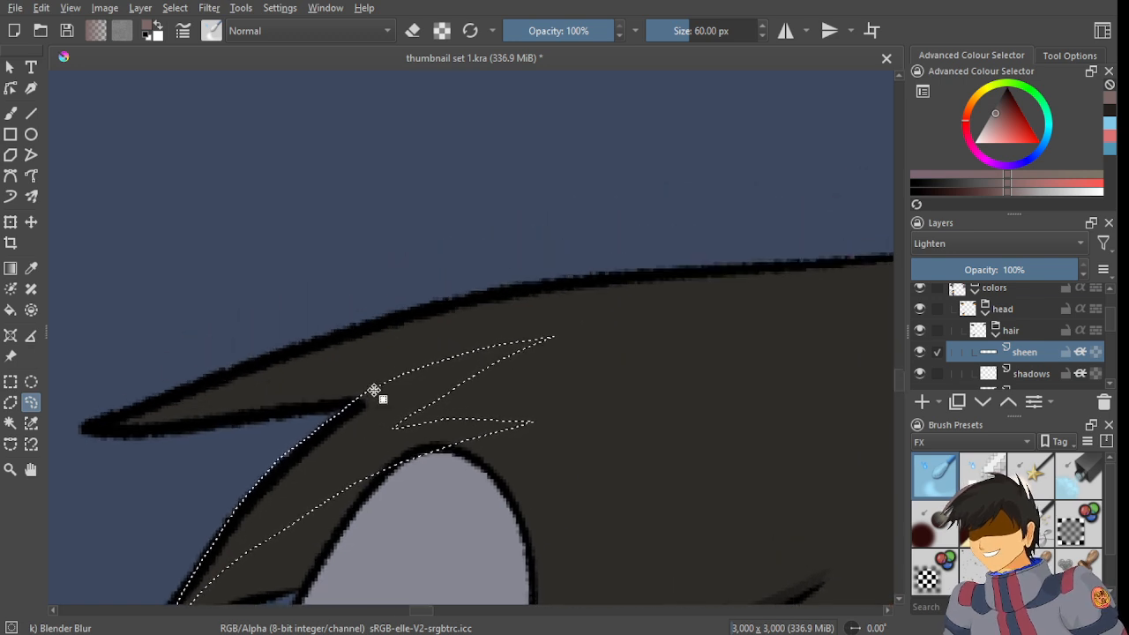
mouse_move(465, 359)
left_mouse_down()
mouse_move(642, 300)
mouse_move(368, 328)
mouse_move(87, 429)
mouse_move(186, 434)
mouse_move(391, 411)
left_mouse_up()
scroll(433, 365, "down", 3)
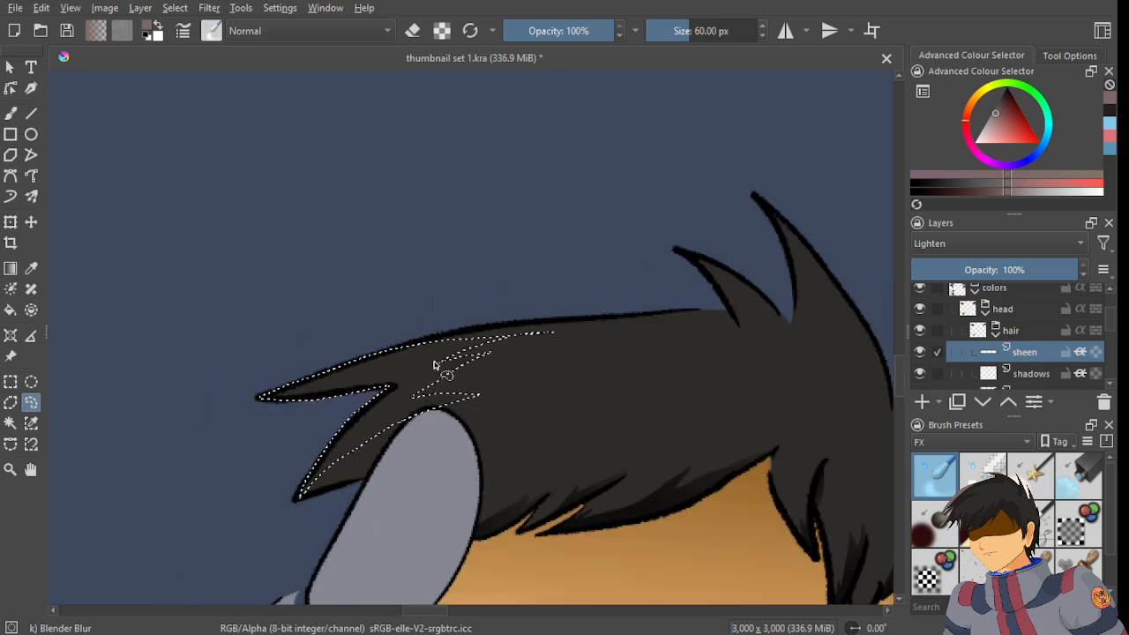
scroll(347, 365, "up", 3)
scroll(348, 353, "down", 4)
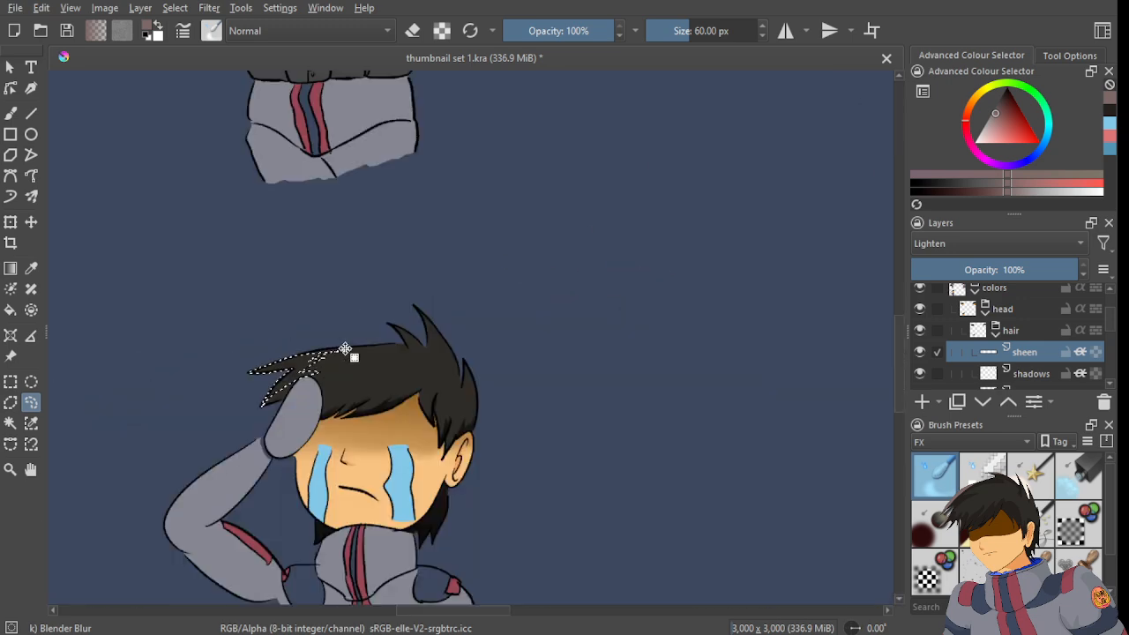
- Extend the sheen selection along the top of the crying pose's hair toward the first crown spike and include the upper fringe outline
scroll(340, 367, "up", 5)
mouse_move(216, 389)
left_mouse_down()
mouse_move(449, 342)
mouse_move(649, 326)
left_mouse_up()
key("ctrl+z")
mouse_move(228, 385)
left_mouse_down()
mouse_move(506, 344)
mouse_move(707, 329)
mouse_move(566, 307)
mouse_move(423, 319)
mouse_move(145, 363)
mouse_move(81, 399)
left_mouse_up()
scroll(390, 315, "up", 2)
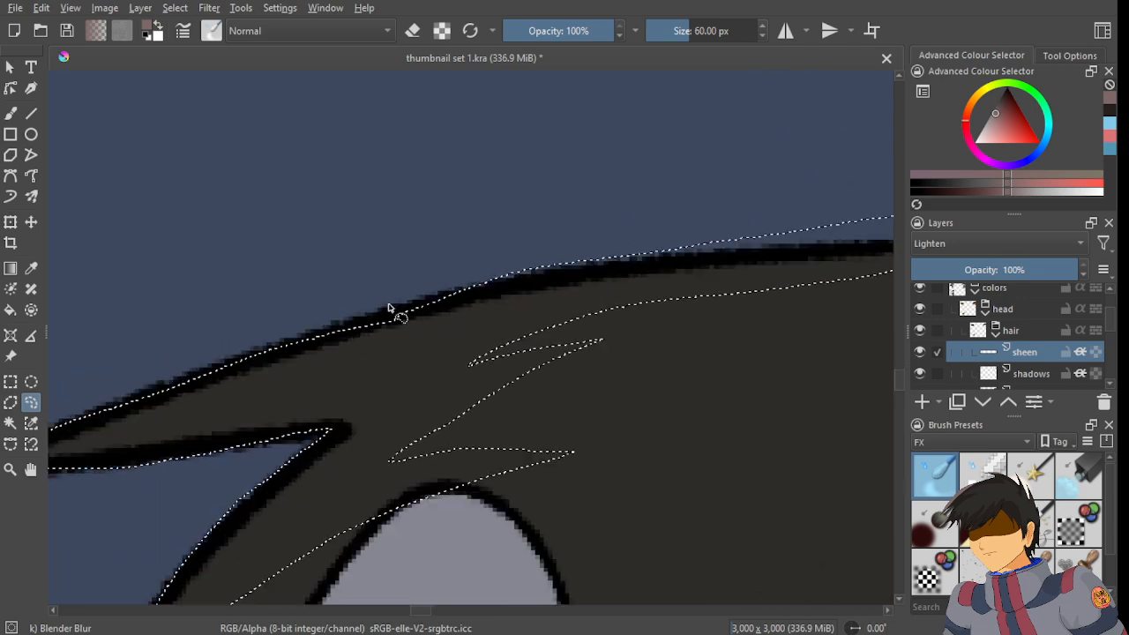
mouse_move(487, 294)
left_mouse_down()
mouse_move(335, 323)
mouse_move(247, 382)
left_mouse_up()
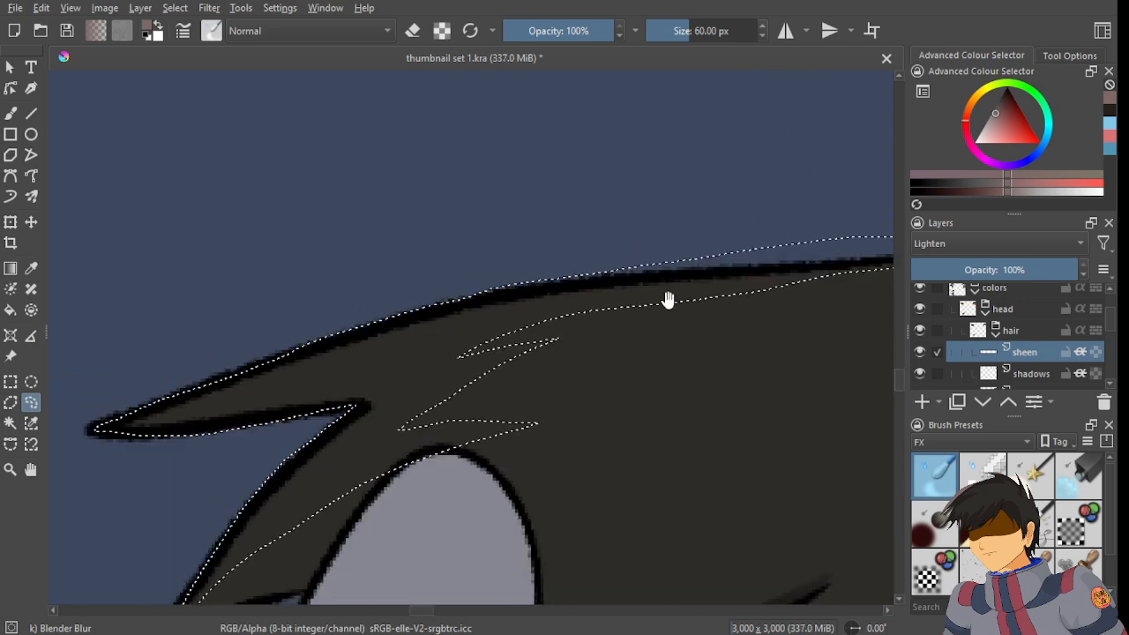
- Add the left side of the crying pose's first crown spike to the sheen selection, from its tip down into the hair
left_click_drag(667, 300, 274, 383)
scroll(403, 353, "up", 1)
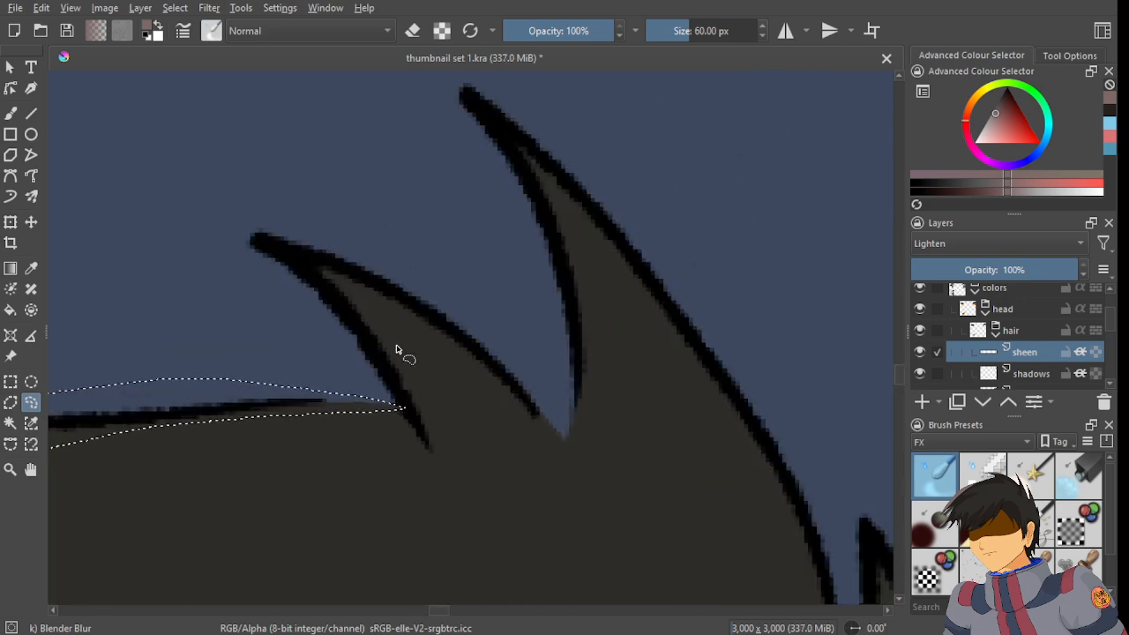
scroll(397, 350, "down", 6)
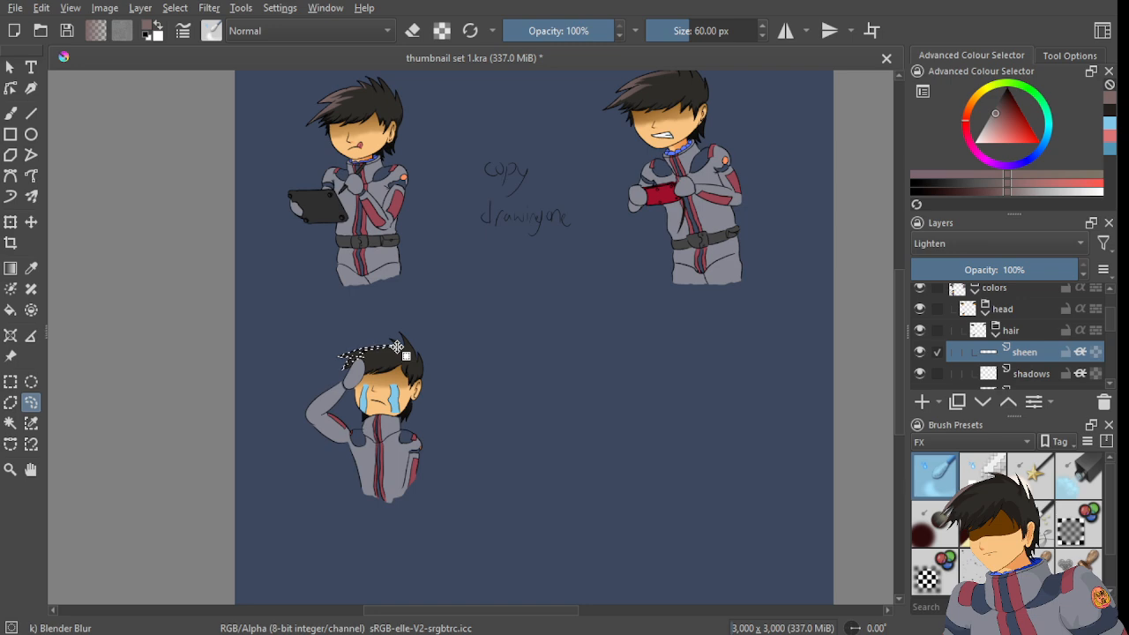
scroll(397, 350, "up", 9)
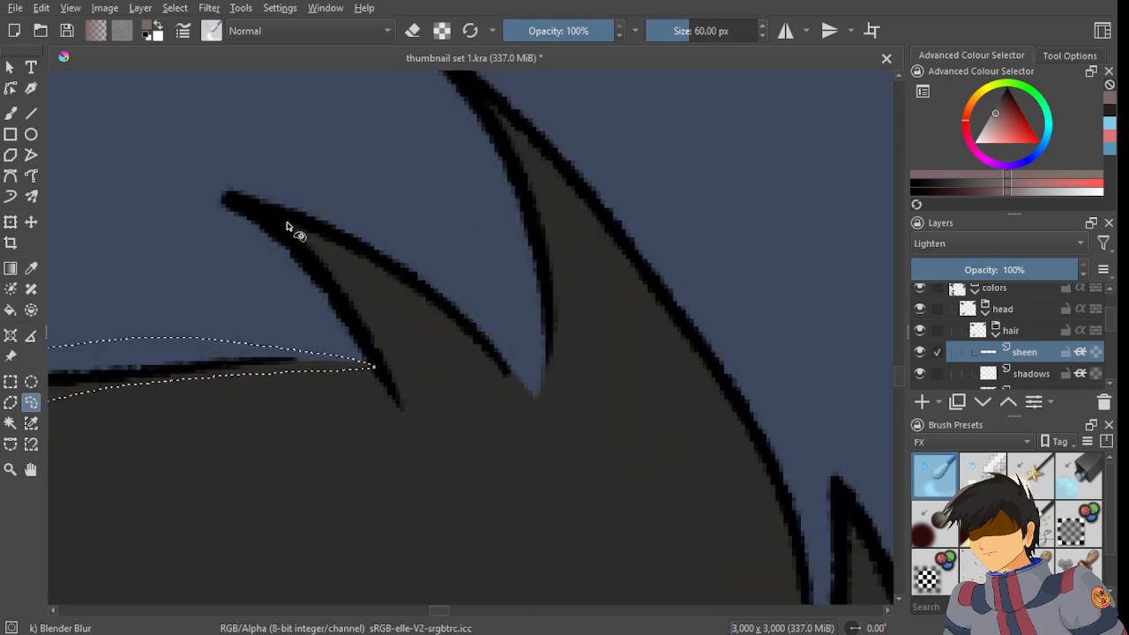
mouse_move(288, 226)
left_mouse_down()
mouse_move(385, 293)
mouse_move(450, 396)
mouse_move(323, 372)
mouse_move(182, 367)
mouse_move(355, 322)
mouse_move(278, 254)
left_mouse_up()
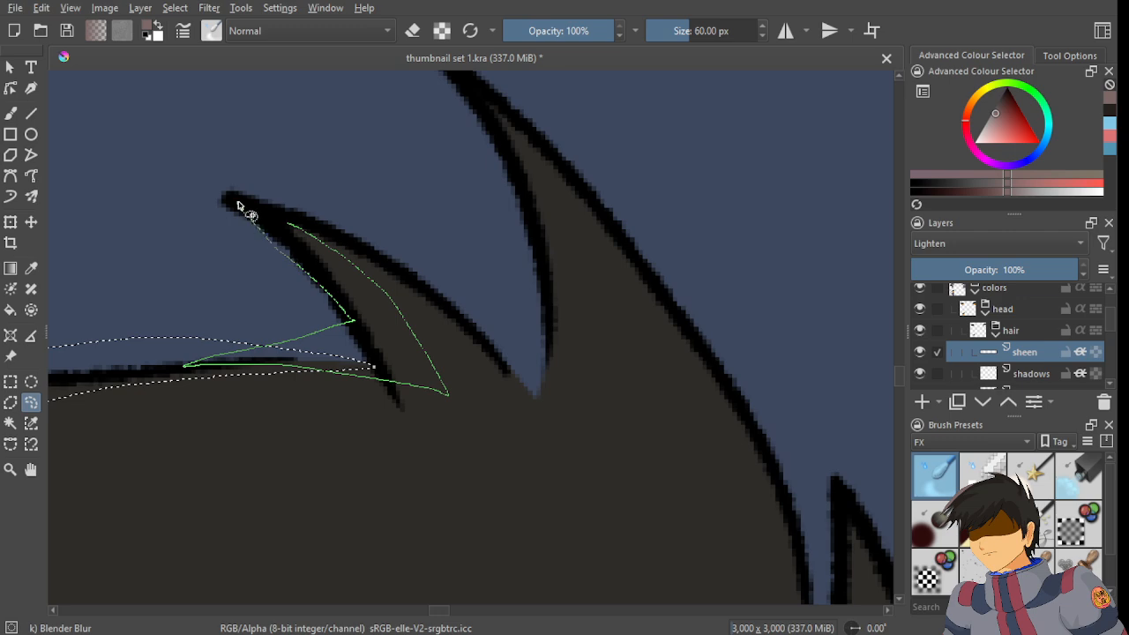
left_click_drag(237, 206, 243, 210)
scroll(307, 327, "down", 6)
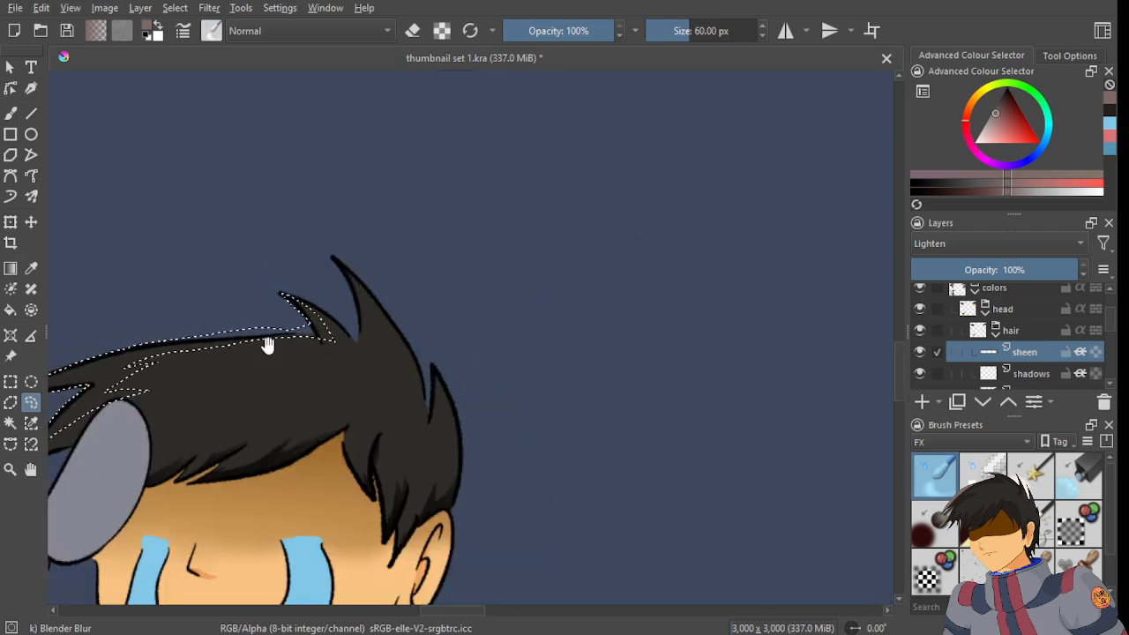
scroll(274, 340, "down", 4)
scroll(410, 291, "up", 5)
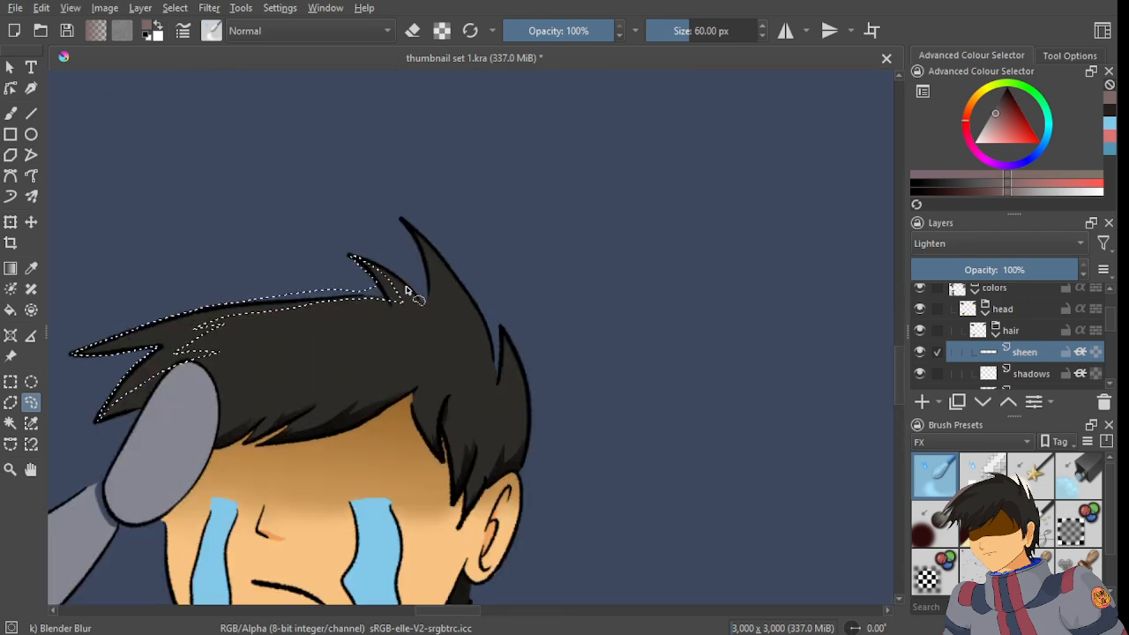
- Fill the crying pose's hair selection with a sheen gradient fading down into the hair, clear the selection and save the file
scroll(407, 291, "down", 4)
key("g")
scroll(325, 251, "up", 1)
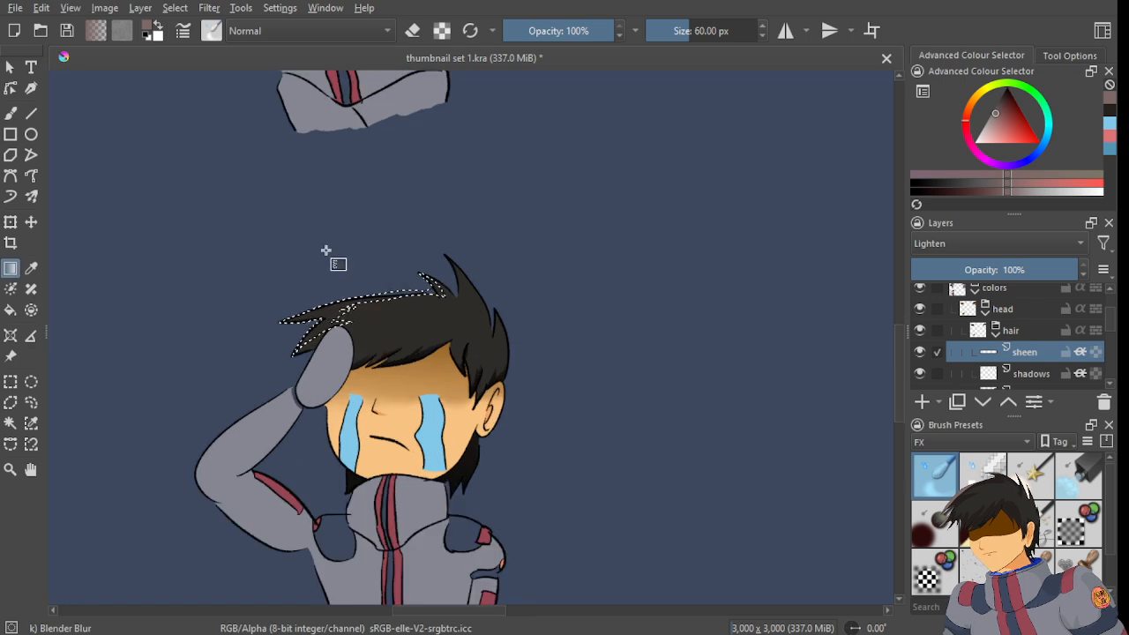
left_click_drag(326, 251, 364, 368)
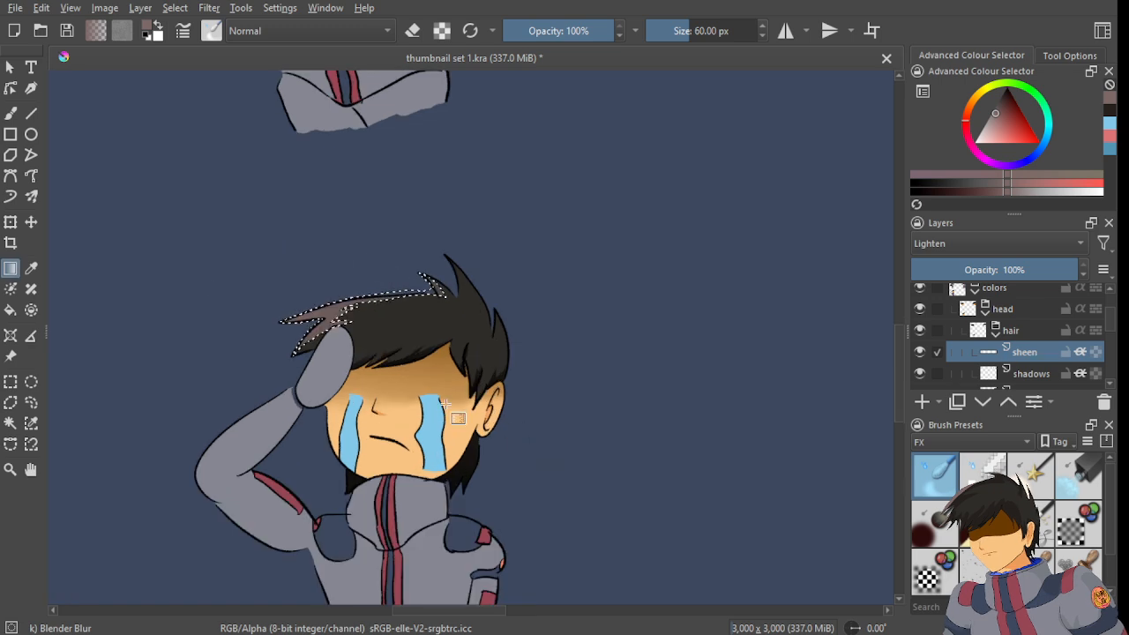
left_click(31, 402)
left_click(355, 375)
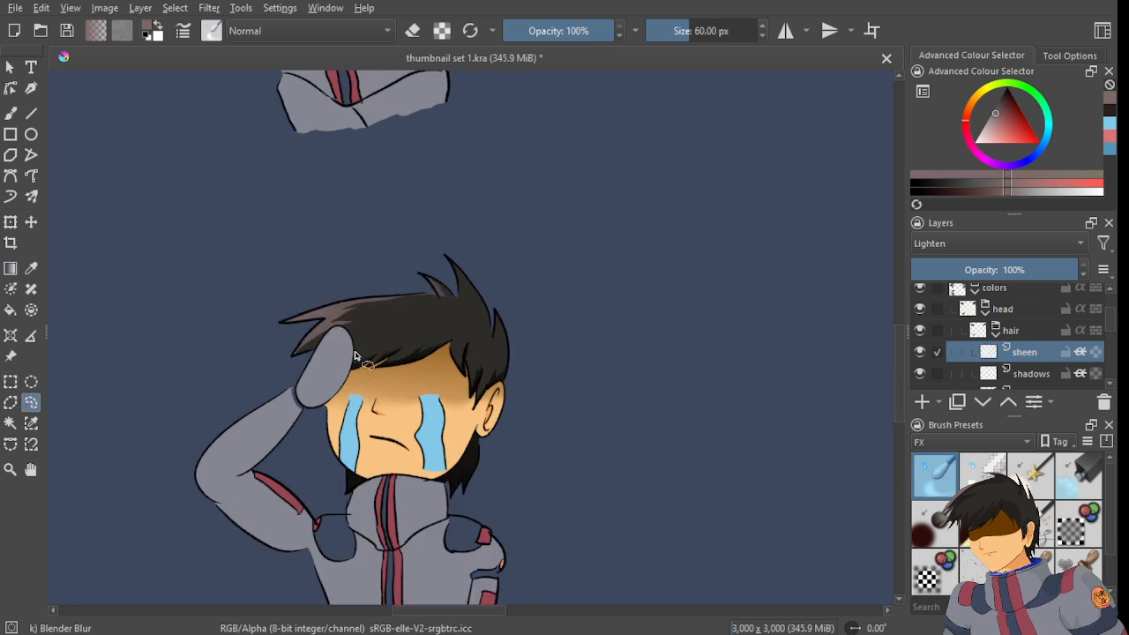
key("ctrl+s")
- Compare the hair sheen on the three thumbnail poses with the shading on the large reference character's hair
scroll(447, 316, "up", 2)
scroll(350, 300, "up", 1)
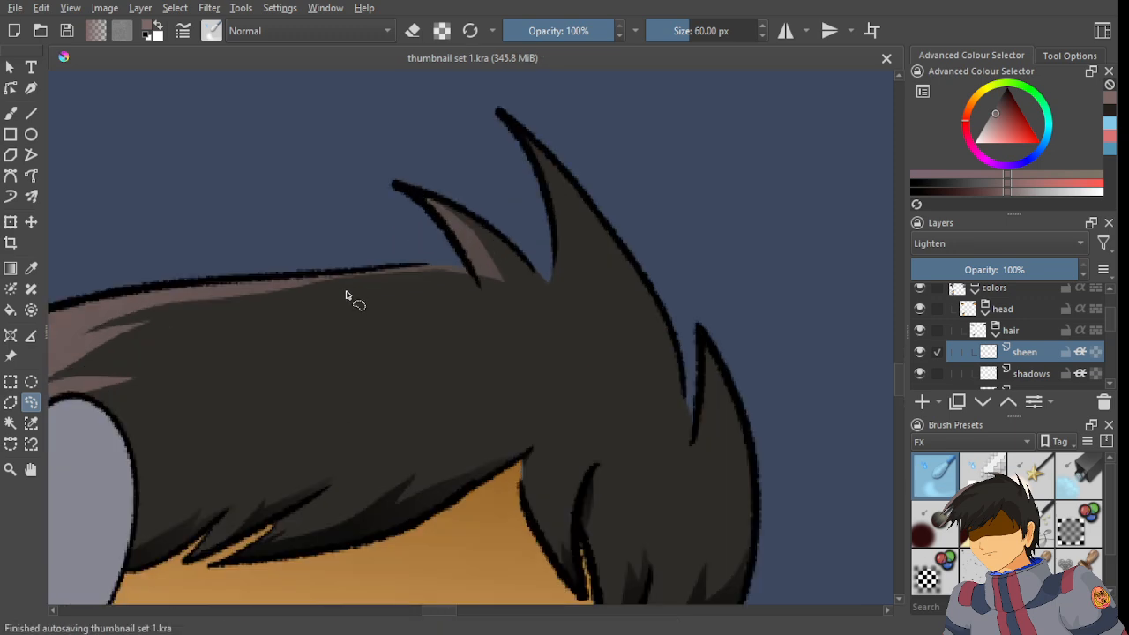
scroll(361, 302, "down", 3)
scroll(375, 306, "up", 5)
scroll(378, 303, "down", 6)
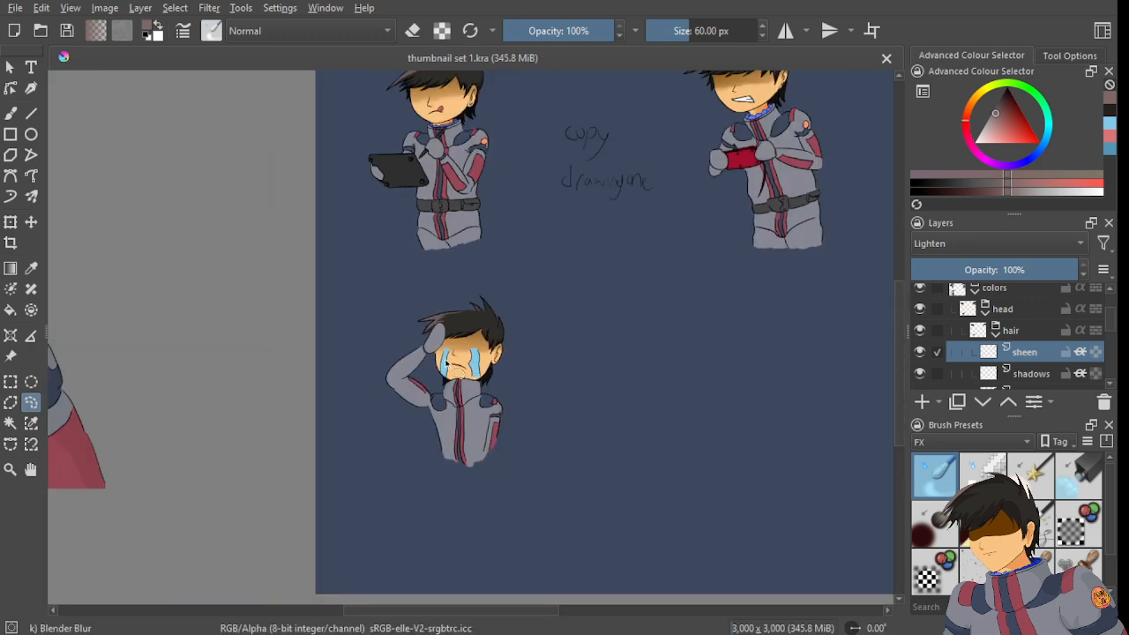
left_click_drag(565, 190, 435, 402)
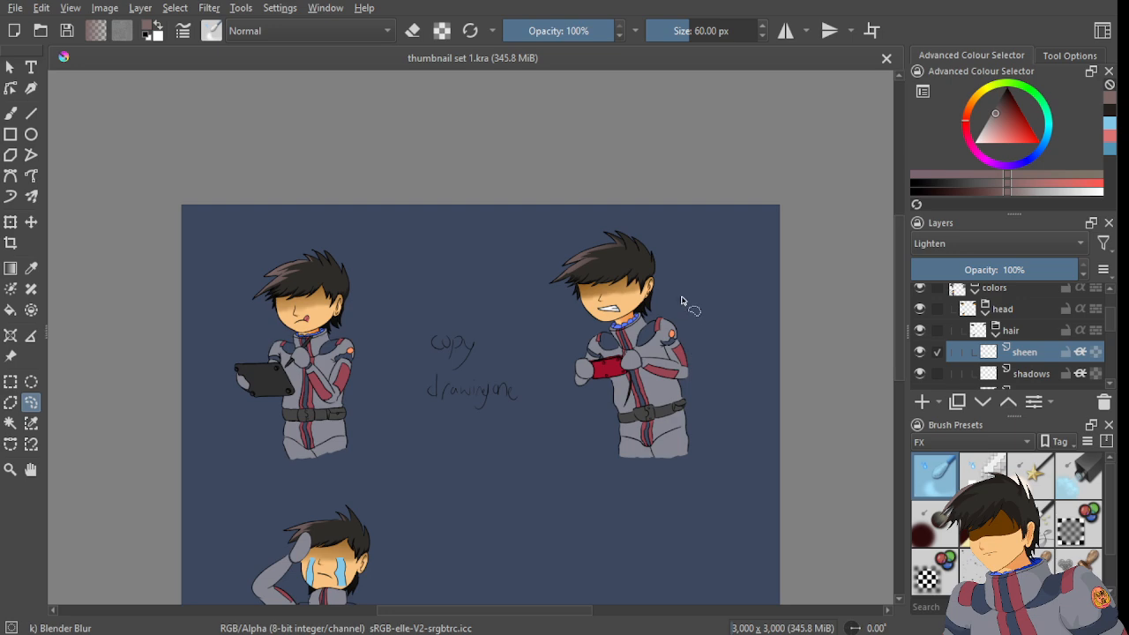
scroll(621, 278, "up", 3)
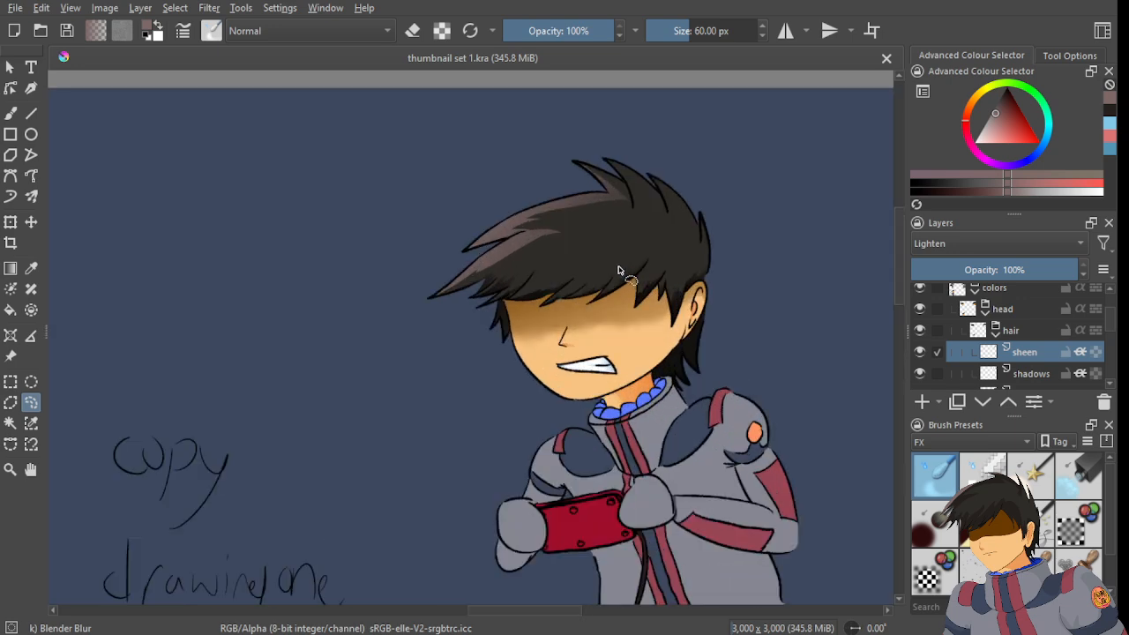
scroll(617, 269, "down", 5)
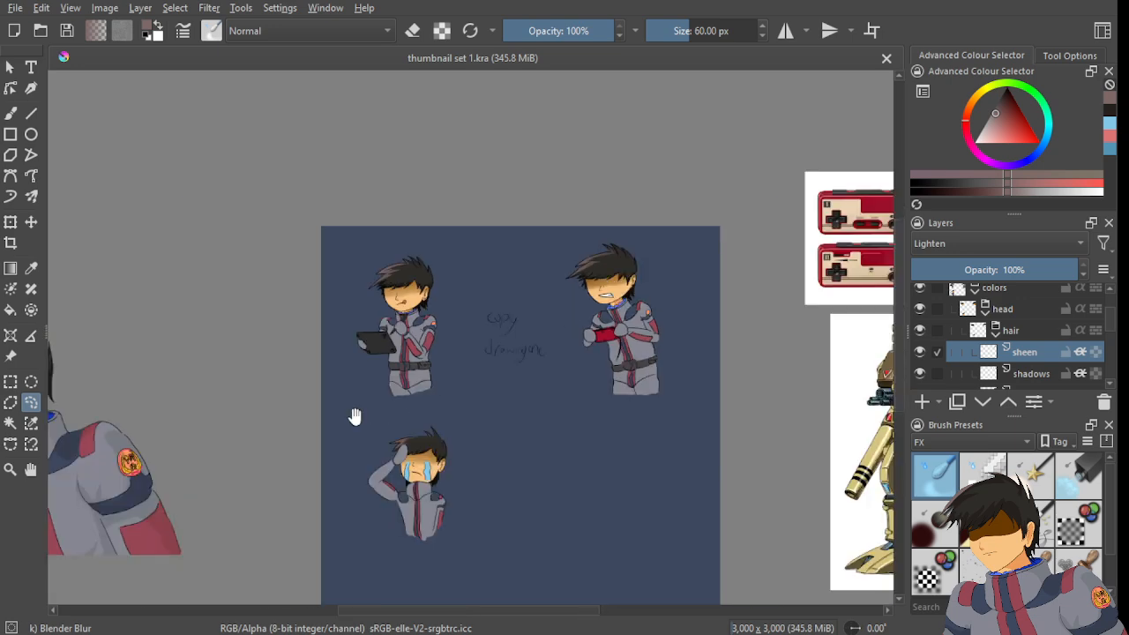
left_click_drag(353, 417, 708, 335)
scroll(323, 297, "up", 2)
scroll(540, 266, "down", 2)
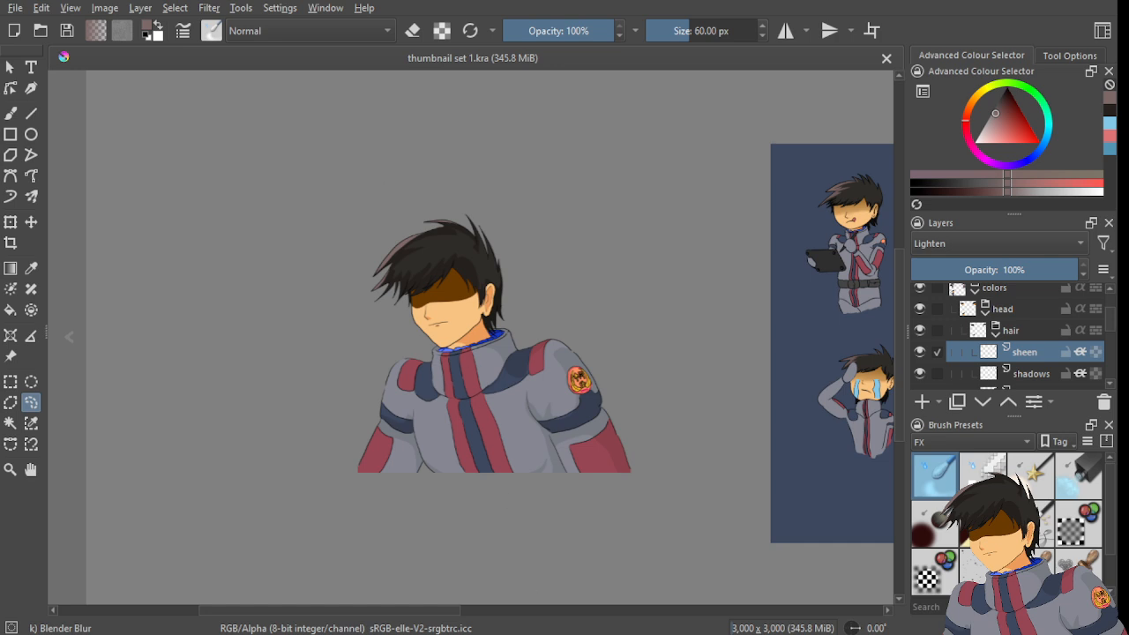
scroll(429, 259, "up", 2)
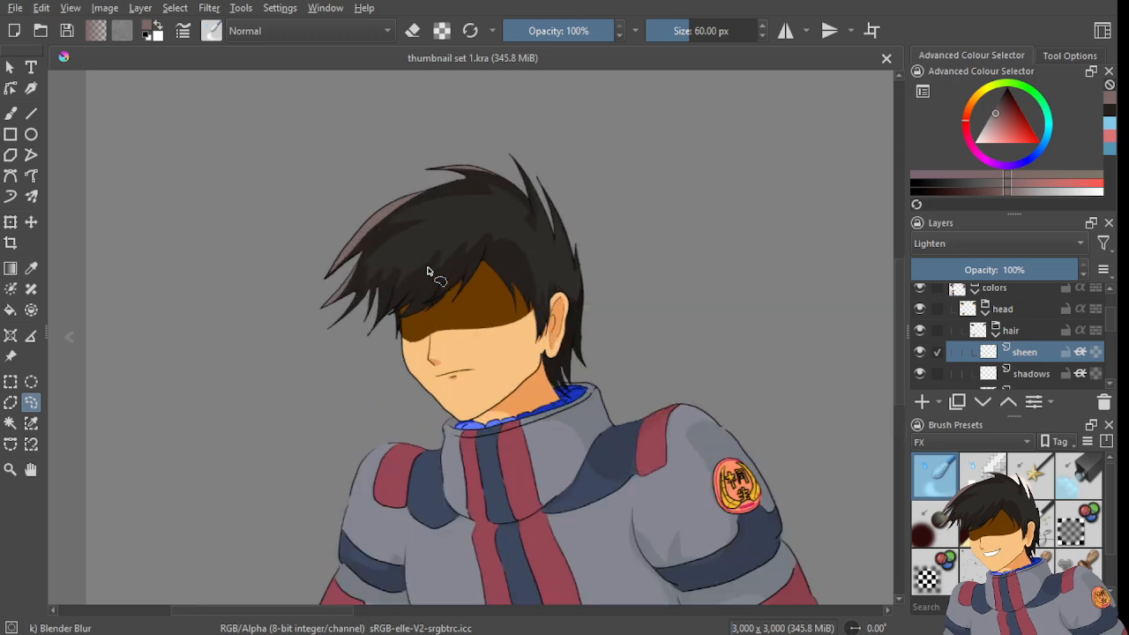
scroll(465, 211, "down", 4)
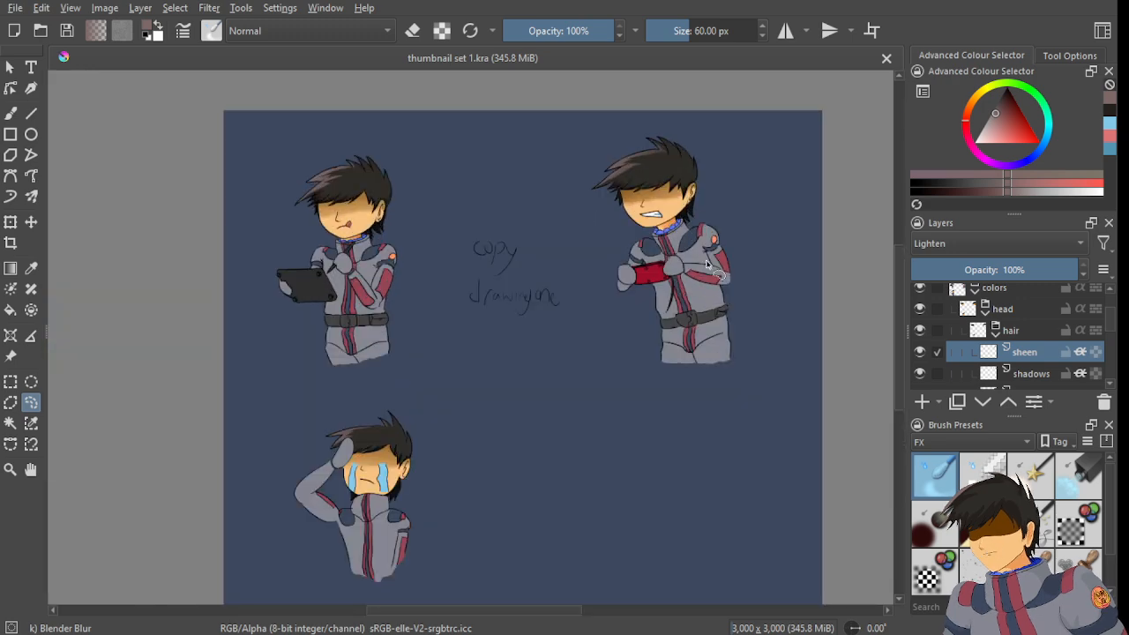
- Examine the crown spikes and hair shading on the gritted-teeth pose against the other poses
scroll(670, 145, "up", 5)
scroll(679, 212, "down", 5)
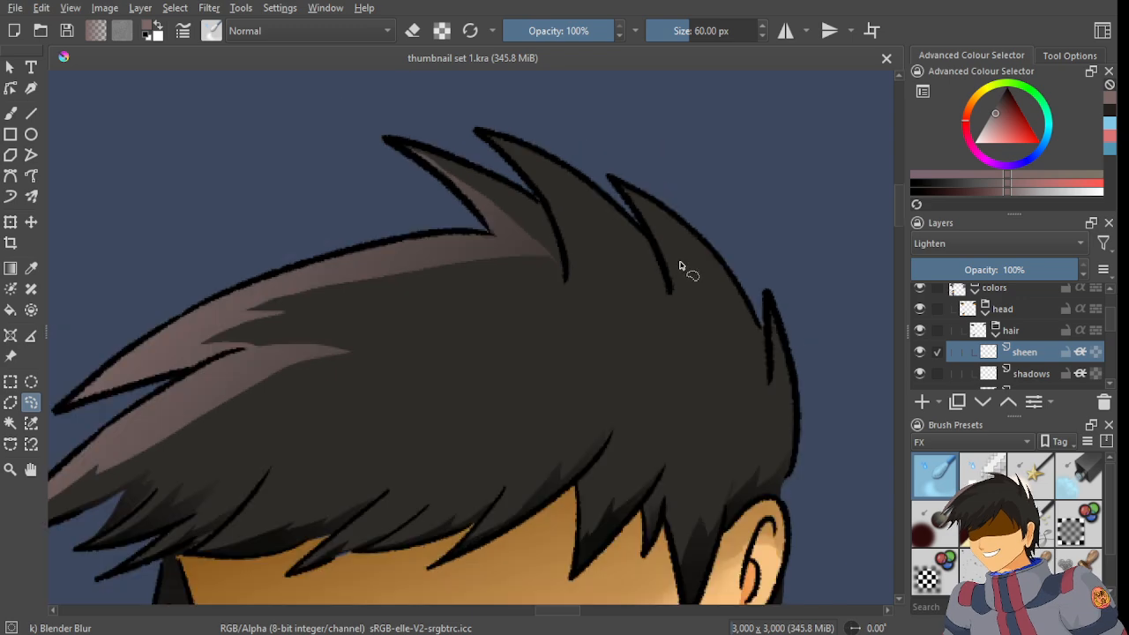
scroll(710, 259, "up", 5)
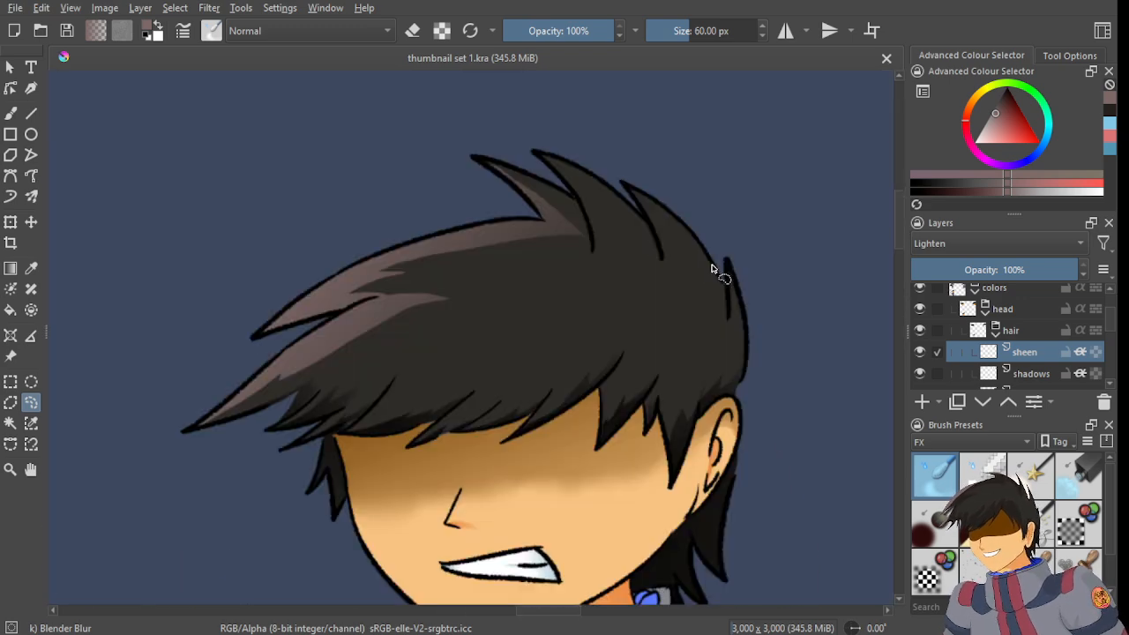
scroll(643, 252, "up", 1)
scroll(591, 264, "down", 5)
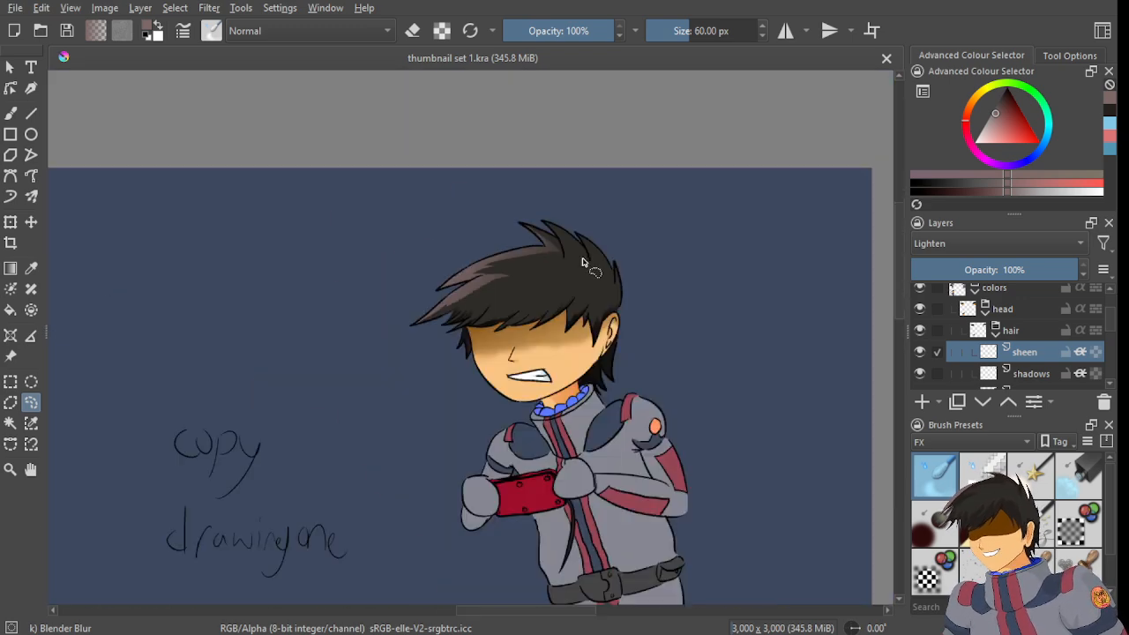
left_click_drag(361, 485, 396, 335)
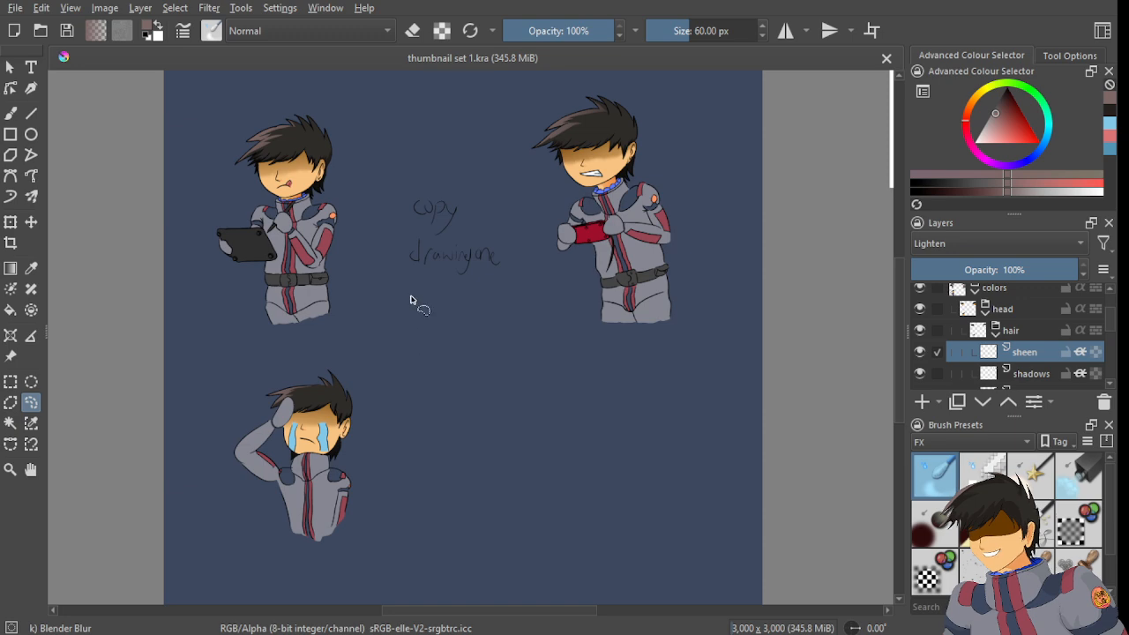
scroll(529, 265, "up", 3)
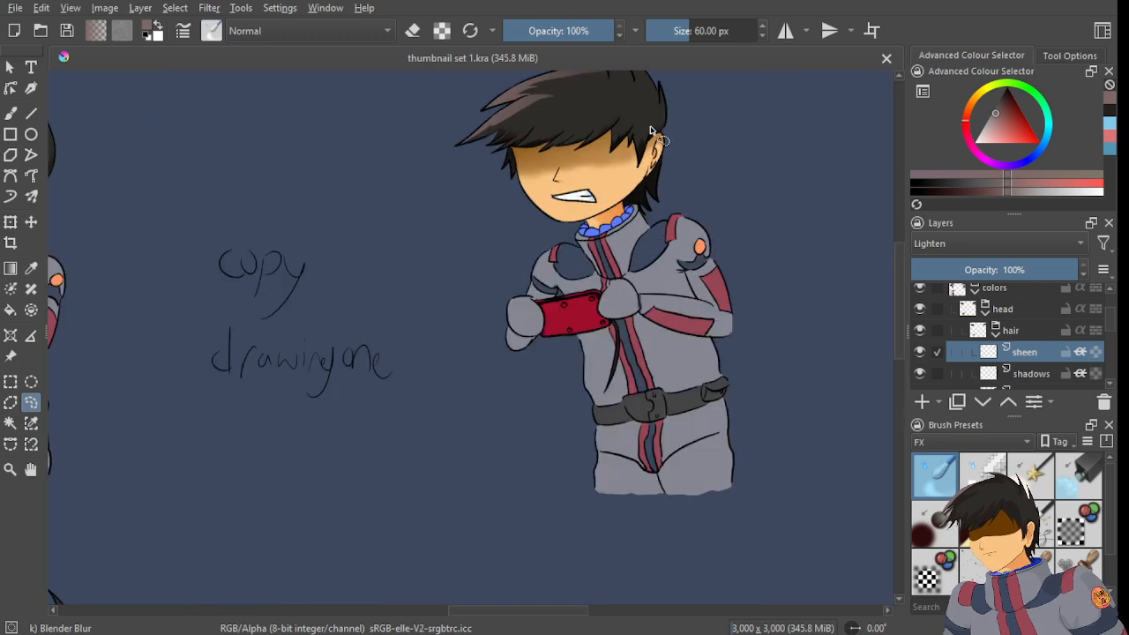
scroll(589, 280, "up", 3)
scroll(589, 279, "up", 2)
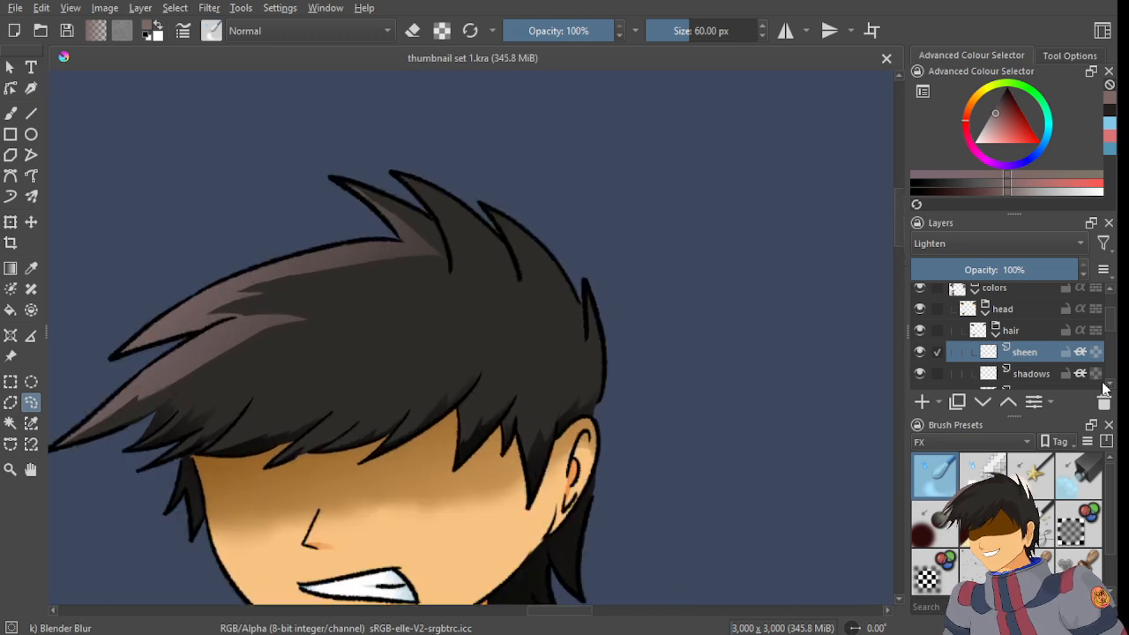
- Make the shadows layer active and sample the dark hair shadow colour from the large reference character
left_click(1028, 375)
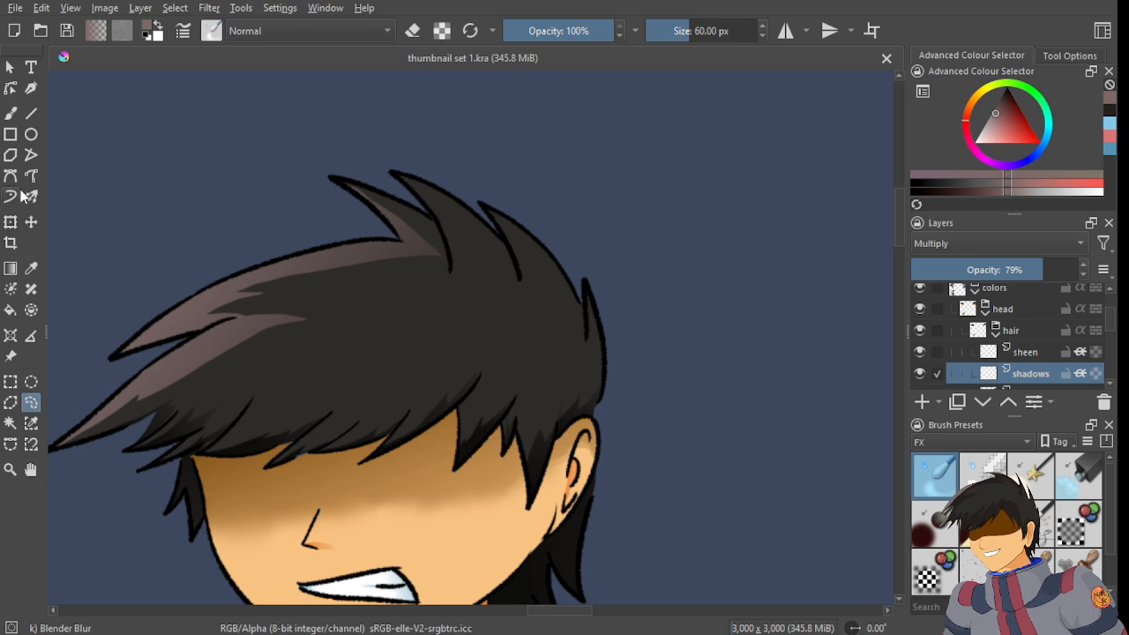
left_click(13, 197)
scroll(562, 290, "down", 5)
left_click_drag(276, 394, 425, 360)
scroll(375, 291, "up", 5)
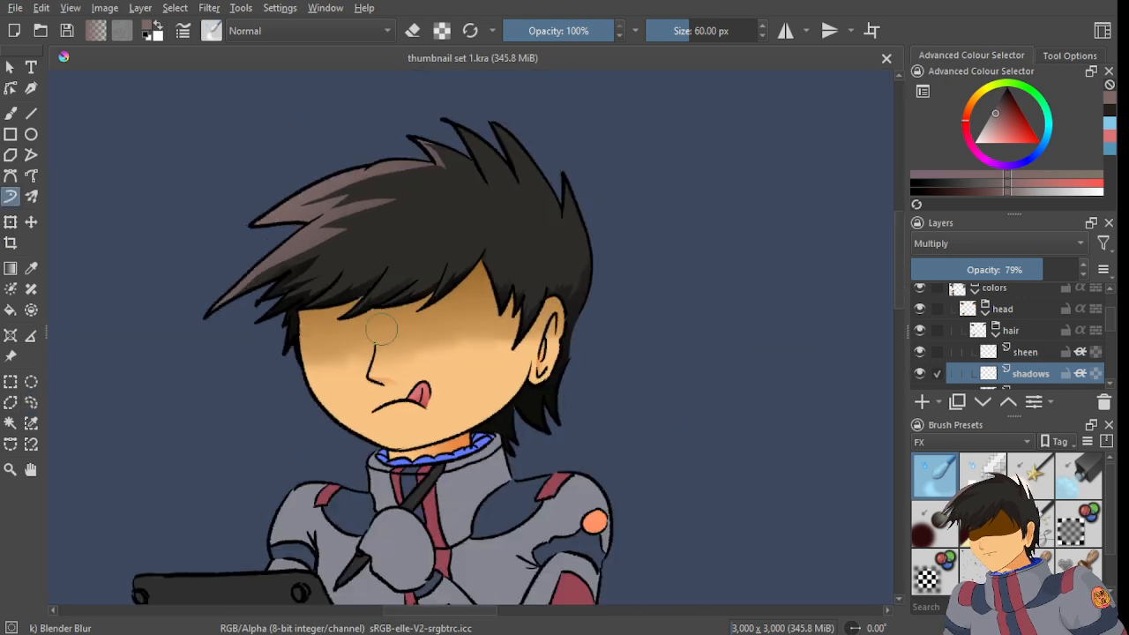
scroll(385, 333, "down", 4)
left_click_drag(53, 397, 812, 305)
scroll(282, 394, "up", 2)
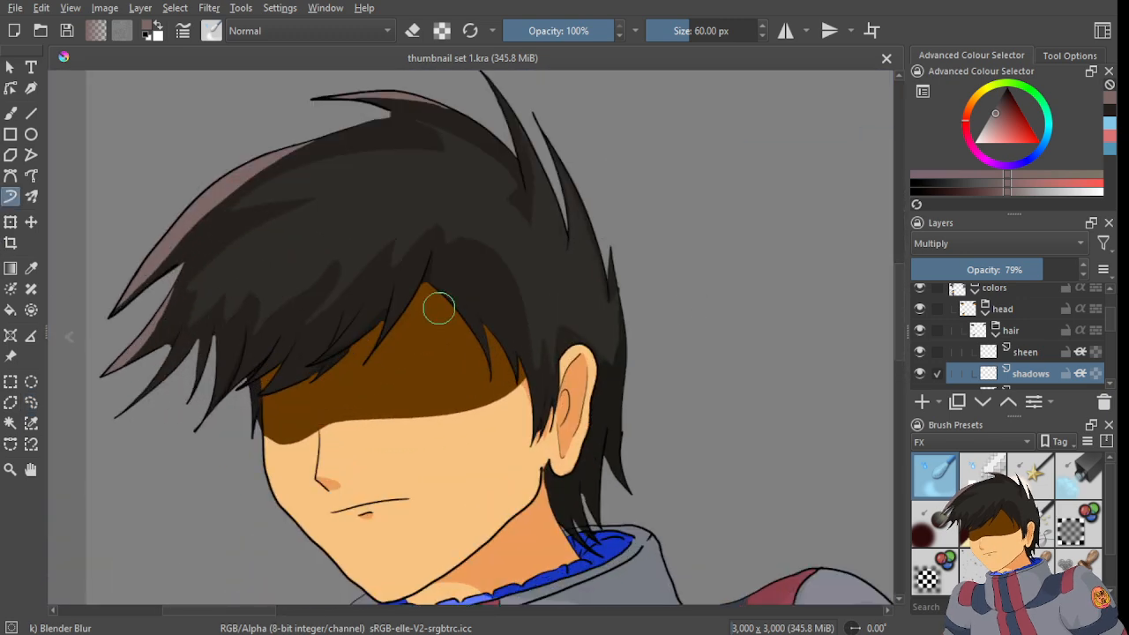
scroll(467, 283, "up", 3)
left_click(500, 275, "ctrl")
scroll(509, 277, "down", 6)
scroll(509, 277, "down", 3)
scroll(600, 280, "up", 8)
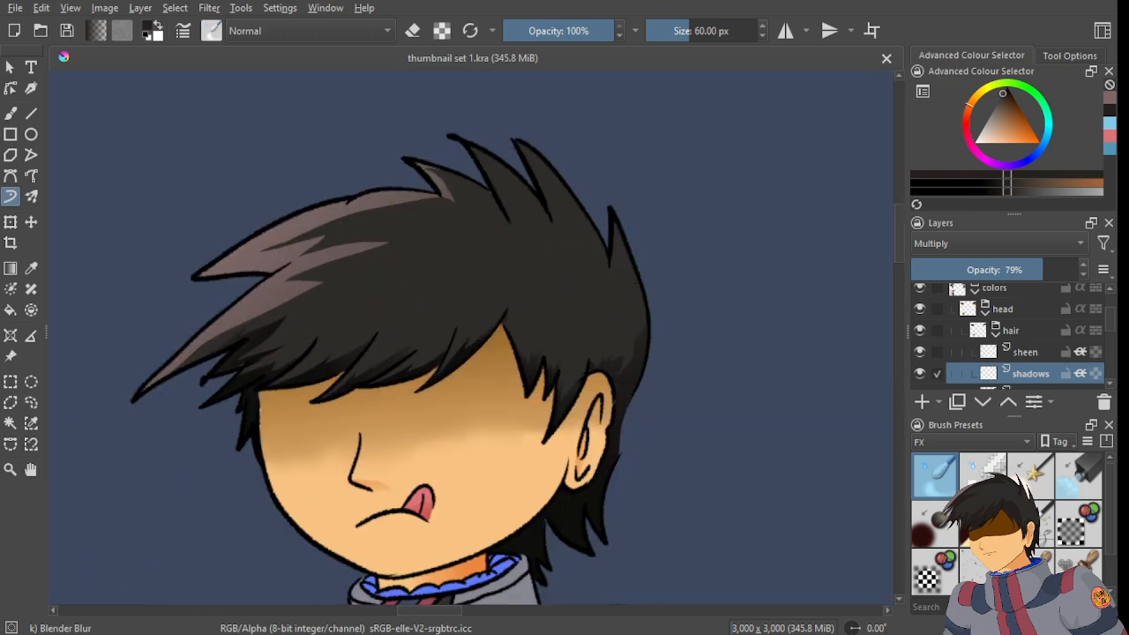
- Outline a thin freehand shadow selection along the tongue-out pose's first crown spike, tapering down the base line of the second spike
left_click_drag(514, 360, 454, 391)
scroll(461, 353, "down", 4)
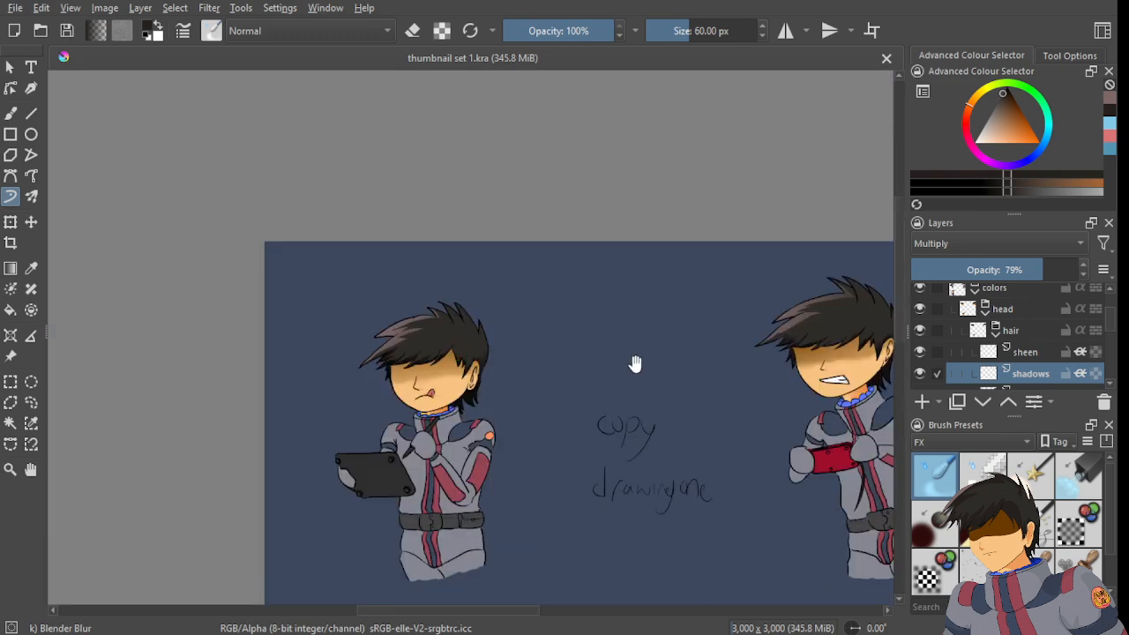
left_click_drag(630, 361, 398, 318)
scroll(560, 267, "up", 2)
scroll(588, 253, "down", 2)
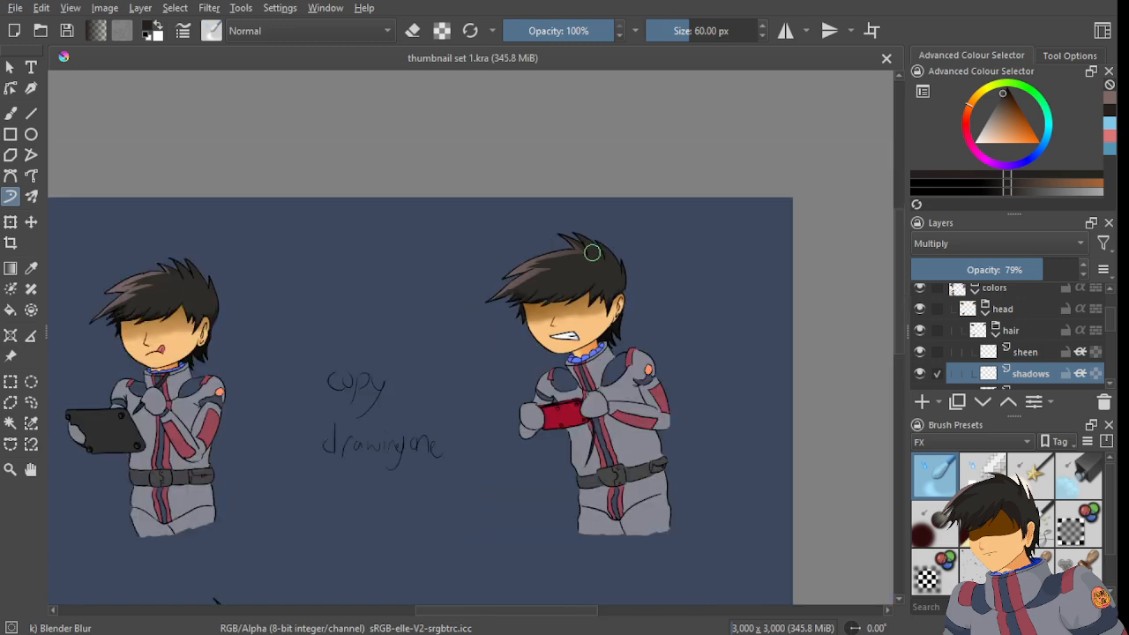
left_click_drag(232, 358, 517, 314)
left_click(31, 403)
scroll(463, 229, "up", 5)
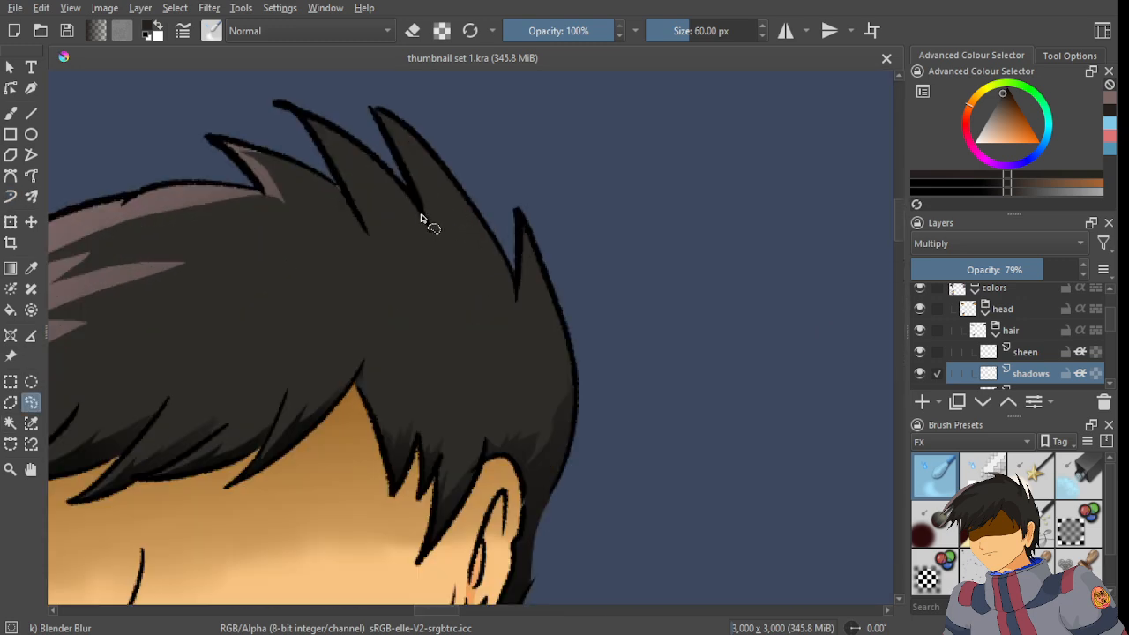
left_click_drag(415, 216, 474, 297)
scroll(479, 292, "up", 4)
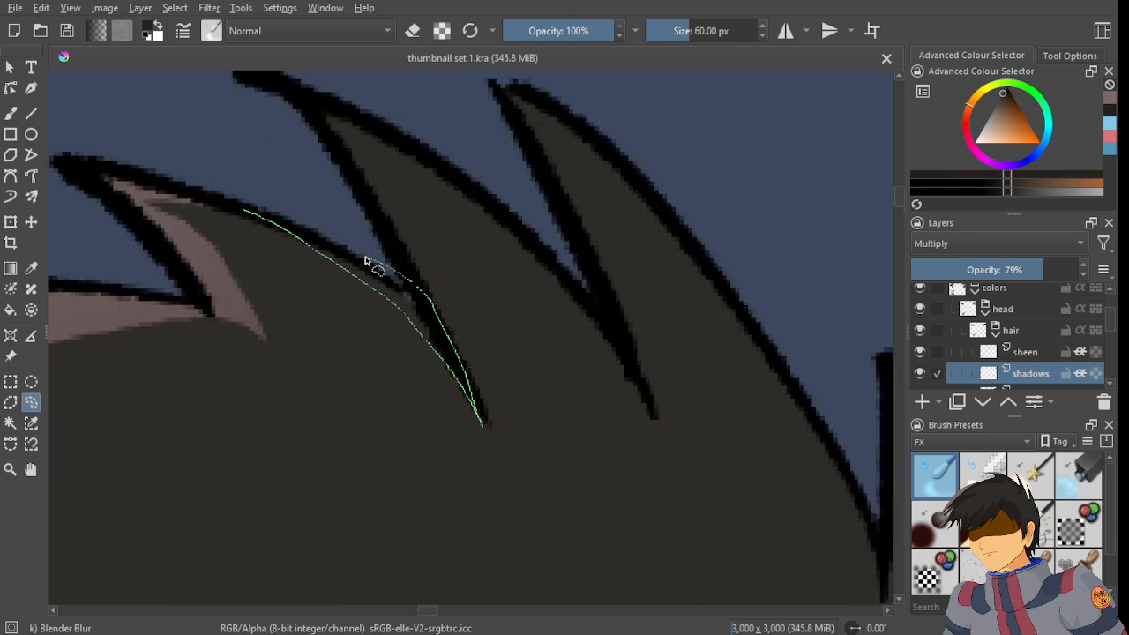
left_click_drag(249, 208, 236, 204)
- Add a thin shadow strip along the upper edge of the tongue-out pose's second crown spike to the selection, redoing the first outline
left_click_drag(397, 214, 370, 230)
mouse_move(298, 135)
left_mouse_down()
mouse_move(375, 168)
mouse_move(628, 456)
mouse_move(613, 405)
mouse_move(536, 304)
mouse_move(419, 196)
left_mouse_up()
key("ctrl+z")
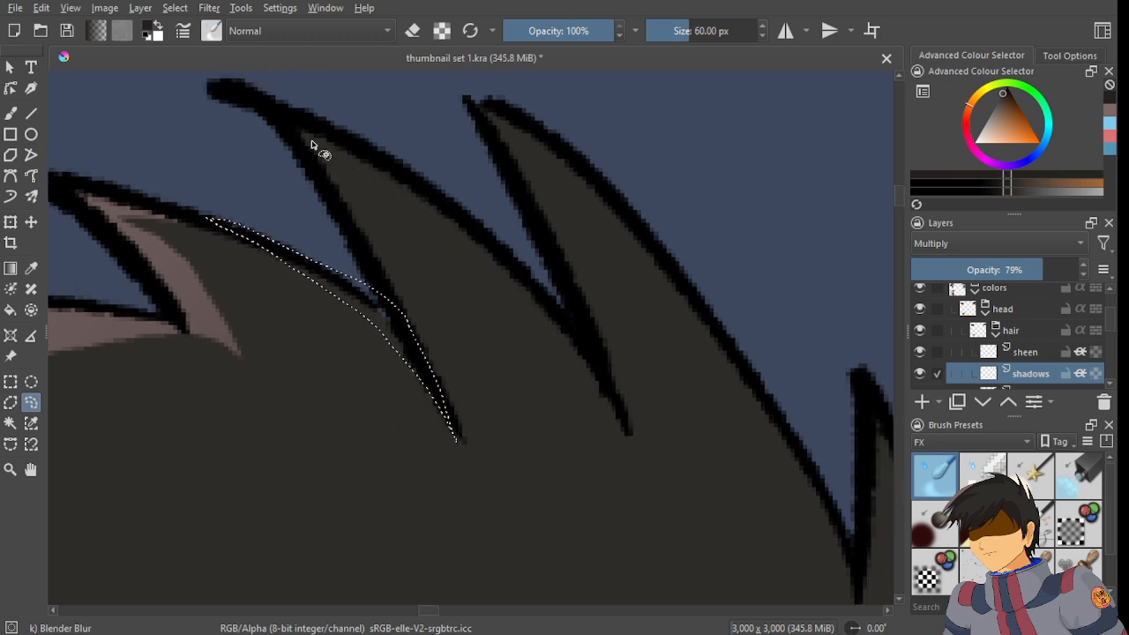
mouse_move(286, 125)
left_mouse_down()
mouse_move(449, 232)
mouse_move(576, 354)
mouse_move(628, 424)
mouse_move(540, 281)
mouse_move(393, 162)
mouse_move(254, 95)
left_mouse_up()
scroll(333, 221, "down", 2)
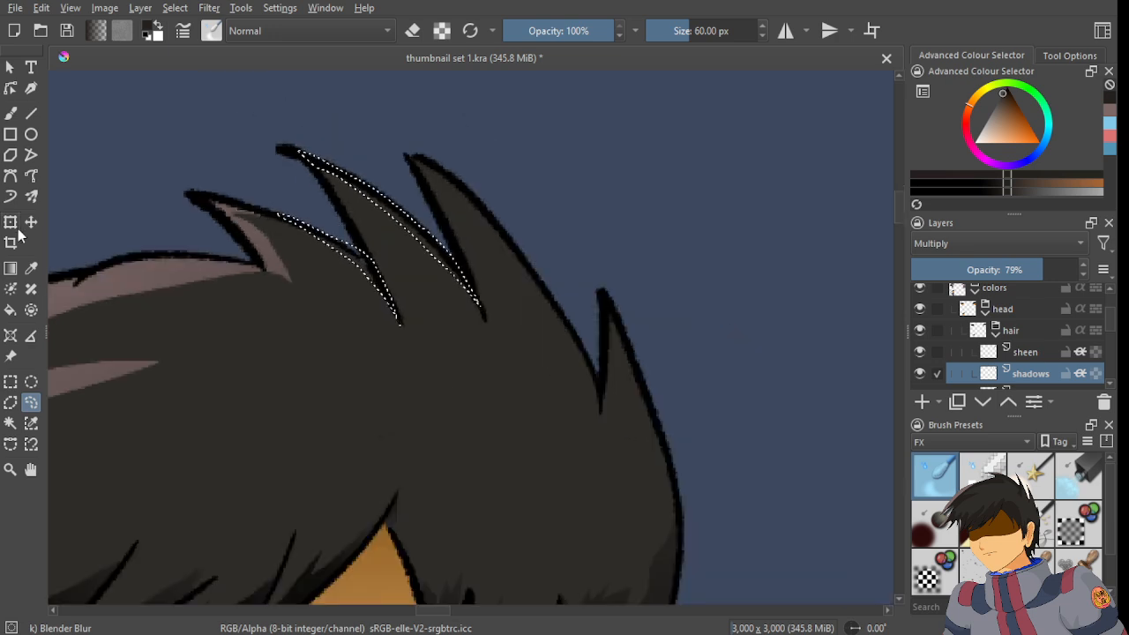
- Fill the crown spike selection with a dark shadow gradient on the shadows layer and clear the selection
left_click(9, 268)
scroll(315, 239, "up", 3)
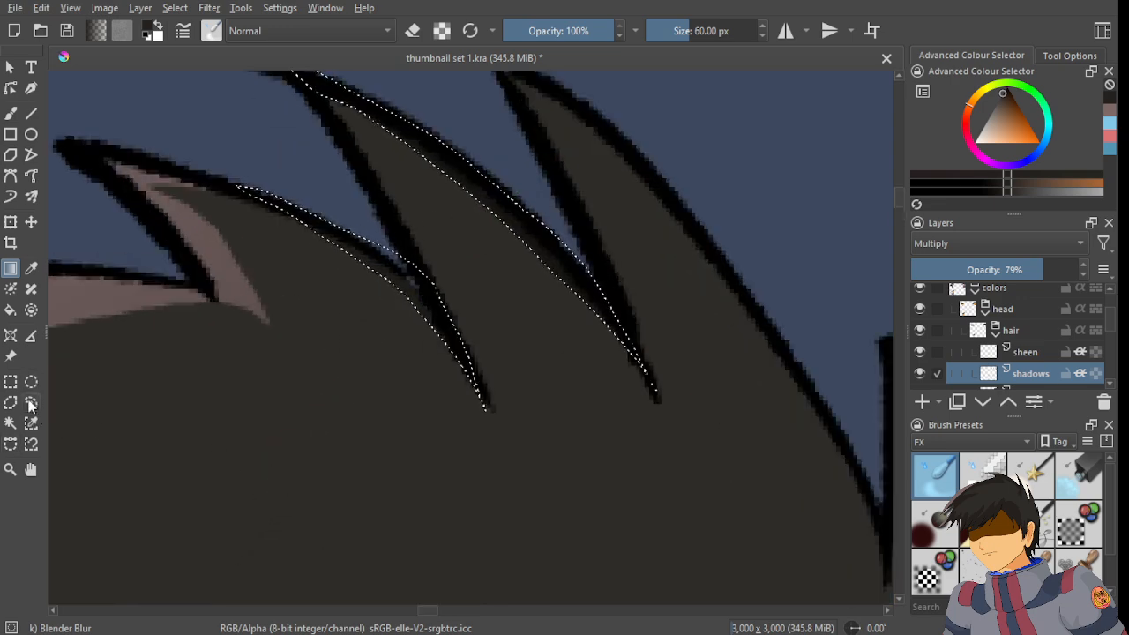
left_click(558, 361)
scroll(542, 361, "down", 5)
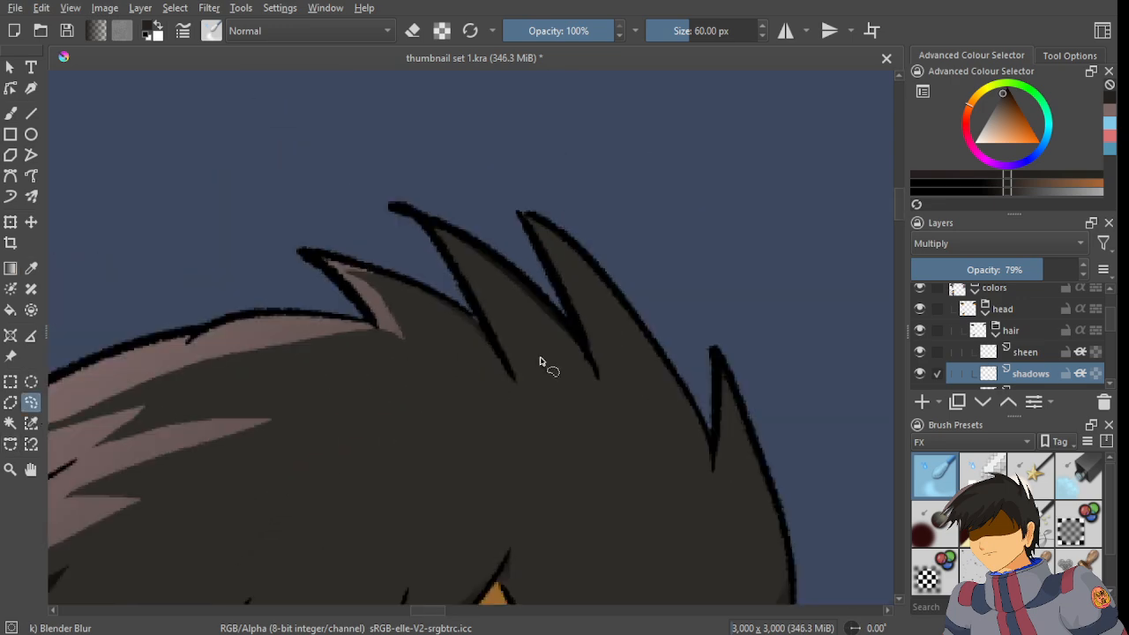
- Undo the dark gradient fill and the selection outlines on the tongue-out pose's crown spikes
scroll(546, 381, "up", 3)
key("ctrl+z")
key("ctrl+z")
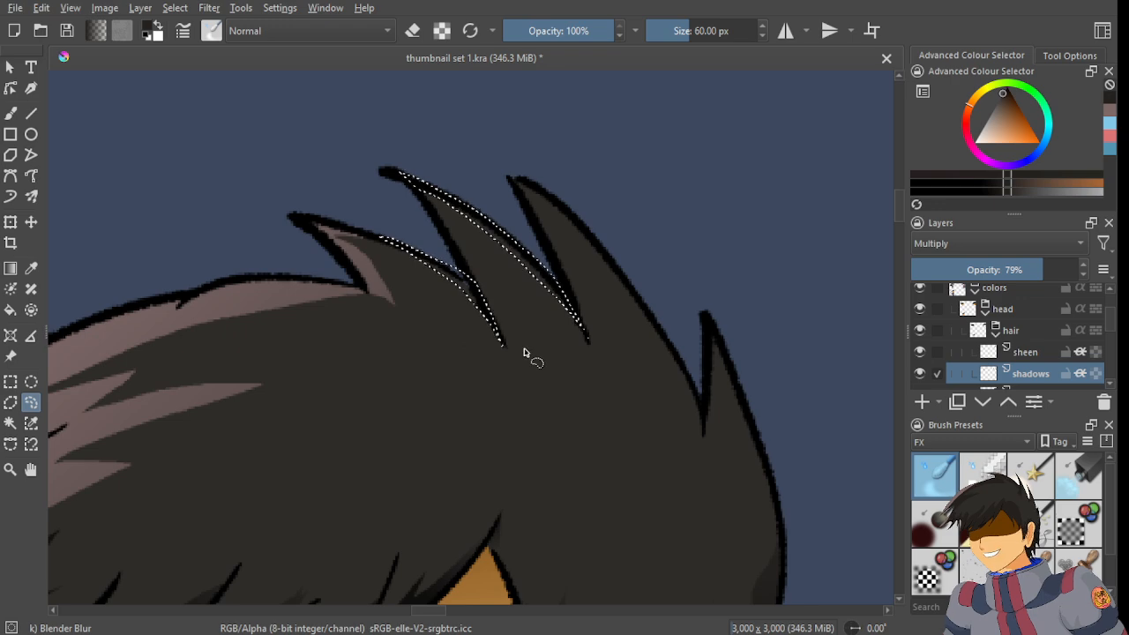
key("ctrl+z")
scroll(541, 353, "down", 4)
scroll(554, 373, "up", 4)
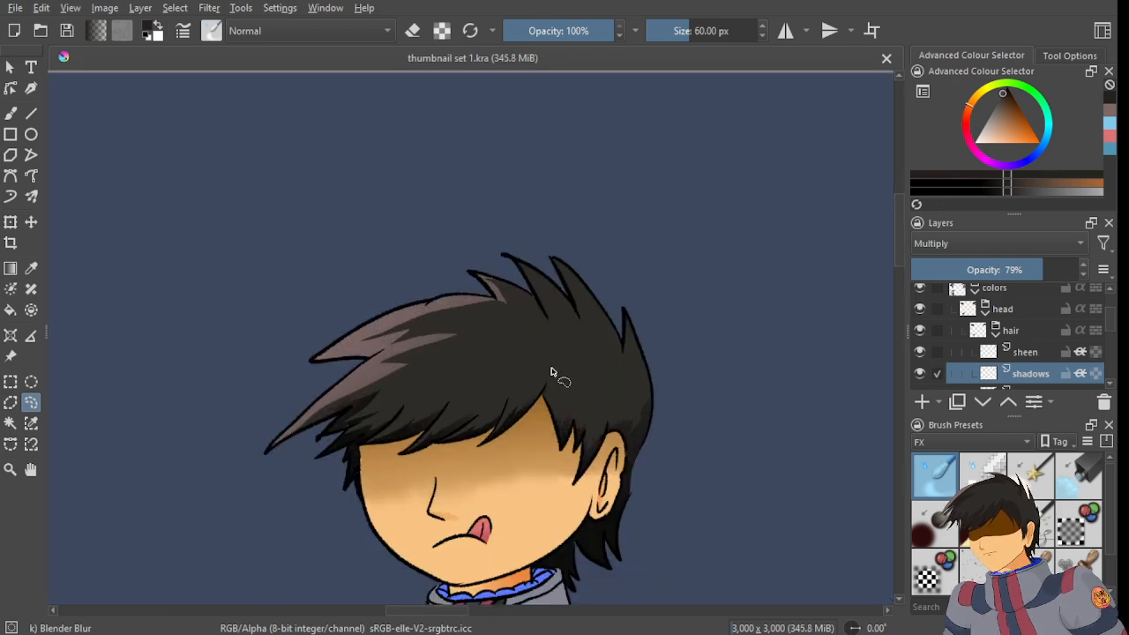
scroll(615, 350, "down", 4)
scroll(599, 362, "up", 5)
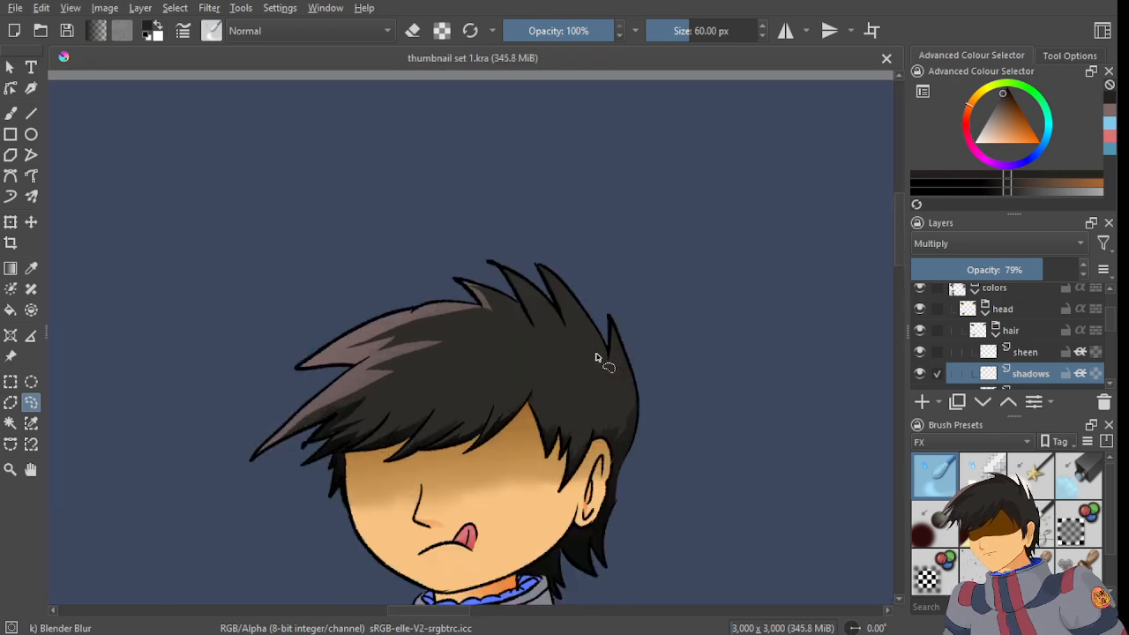
scroll(537, 305, "up", 4)
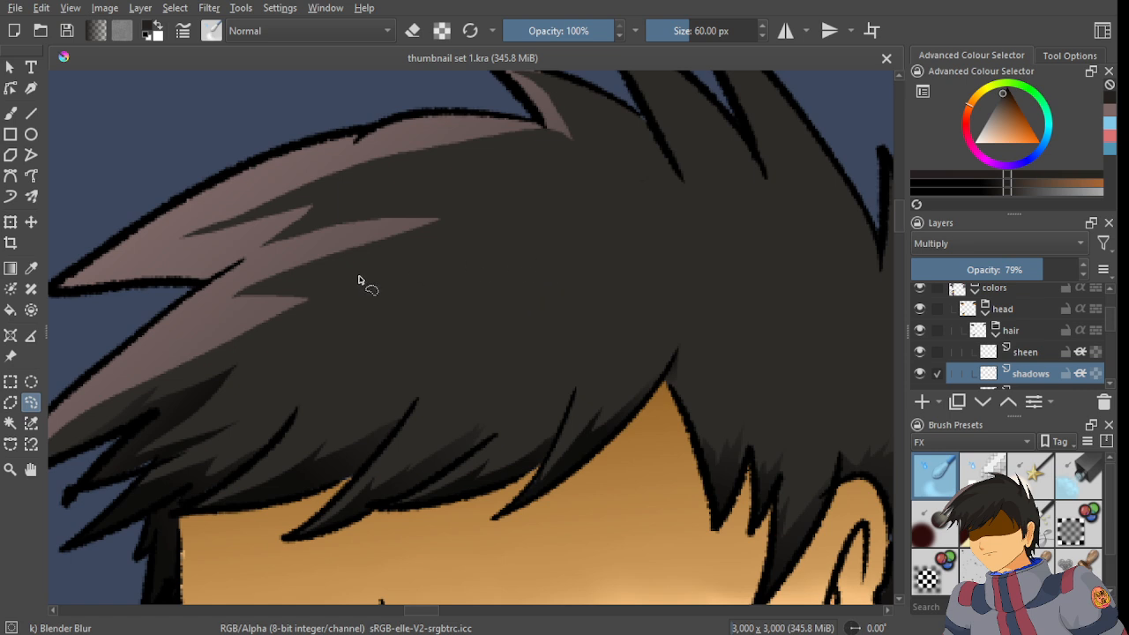
- Outline a jagged shadow shape across the middle of the tongue-out pose's hair, fill it with a dark gradient and deselect
mouse_move(475, 269)
left_mouse_down()
mouse_move(513, 321)
mouse_move(523, 318)
mouse_move(408, 366)
mouse_move(703, 277)
mouse_move(683, 317)
mouse_move(790, 308)
mouse_move(803, 376)
mouse_move(834, 259)
mouse_move(682, 232)
mouse_move(519, 282)
mouse_move(554, 249)
mouse_move(523, 256)
left_mouse_up()
scroll(486, 341, "down", 5)
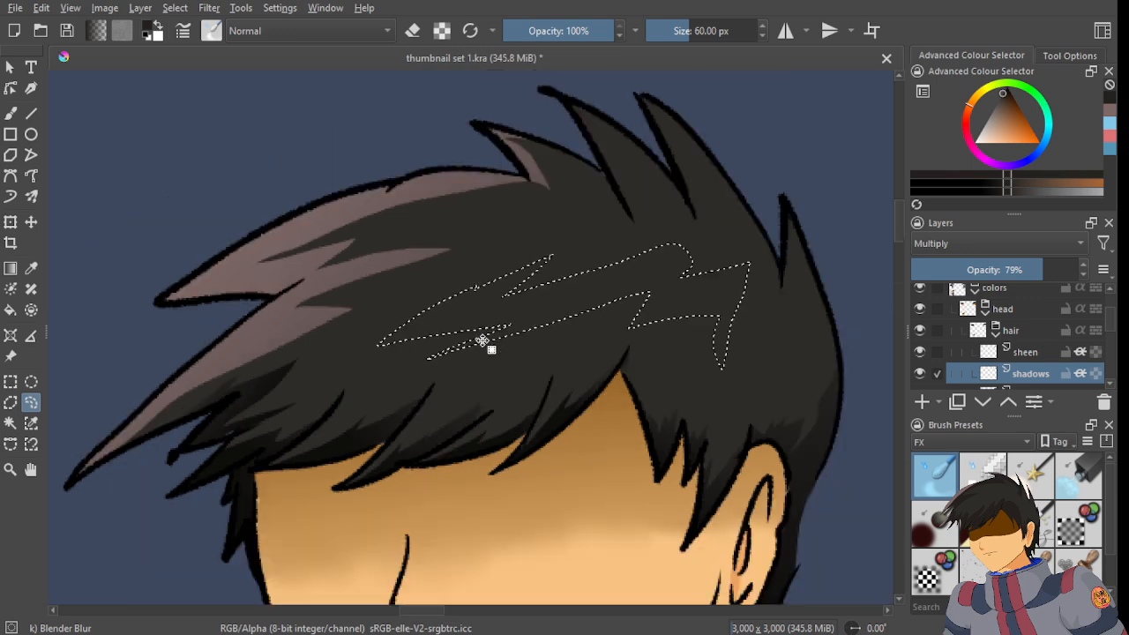
key("g")
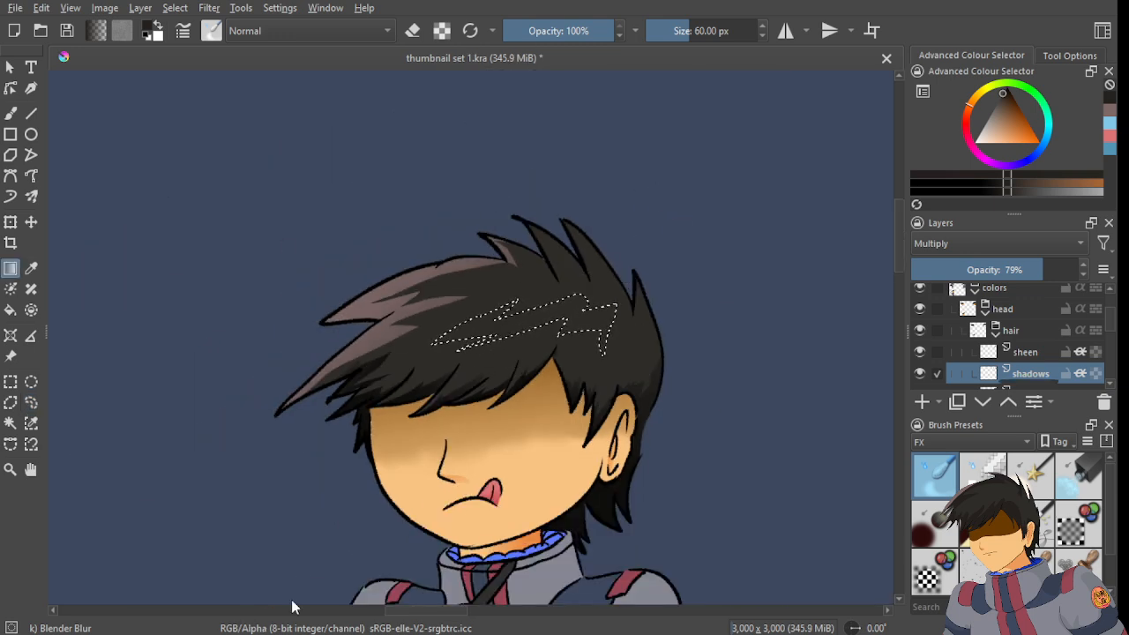
left_click_drag(575, 307, 459, 349)
left_click(31, 402)
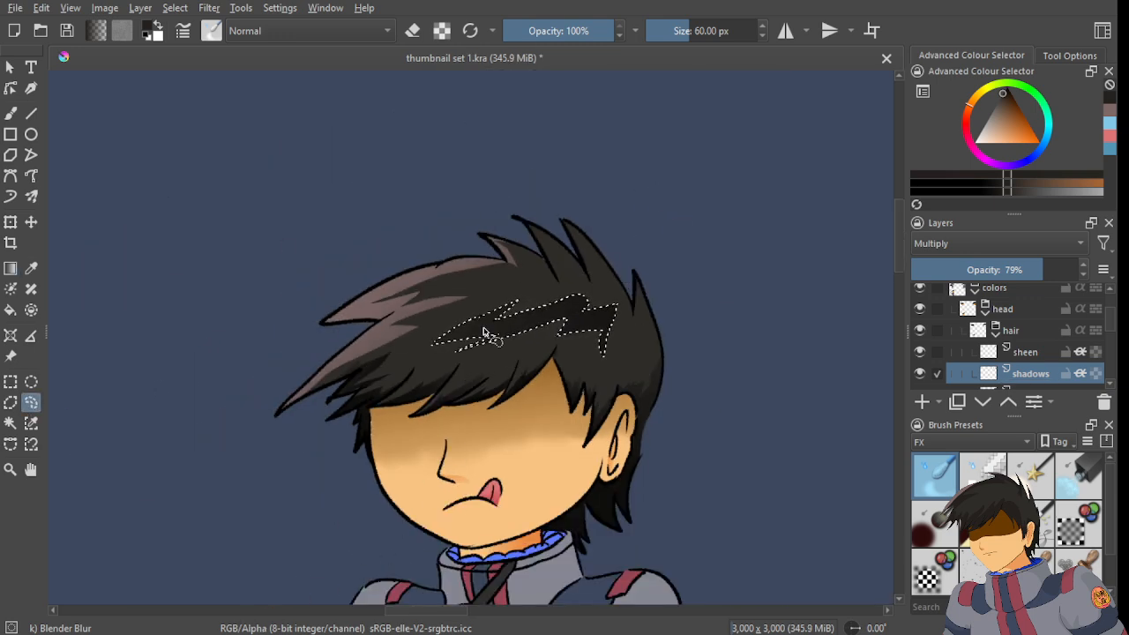
key("ctrl+shift+a")
- Undo the jagged shadow across the middle of the tongue-out pose's hair
scroll(486, 327, "down", 4)
scroll(463, 394, "up", 5)
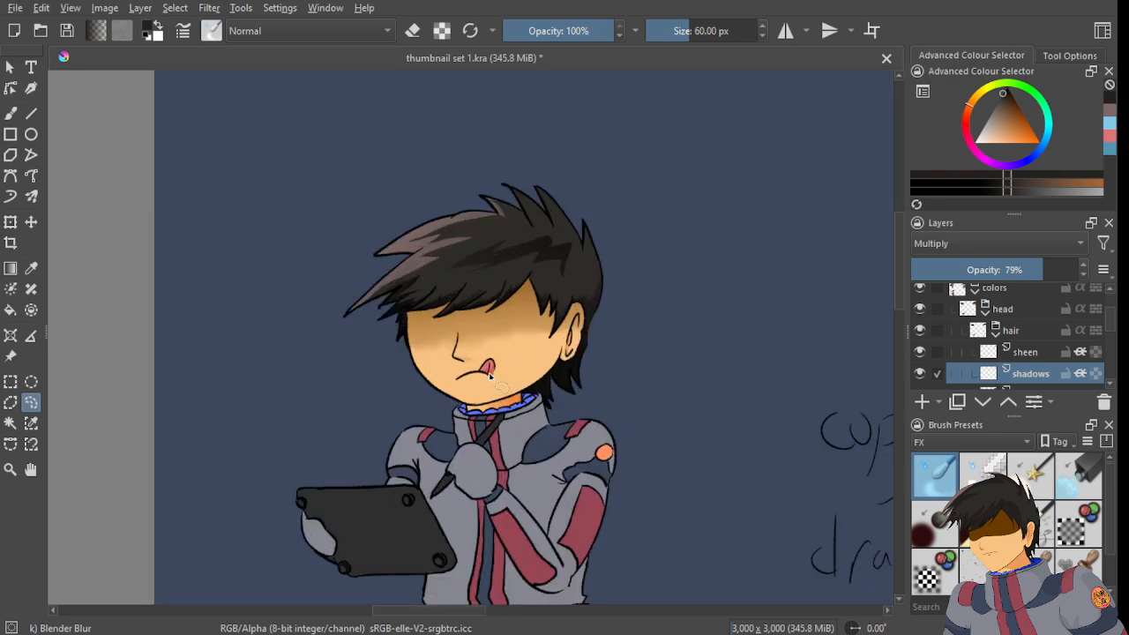
scroll(553, 360, "down", 4)
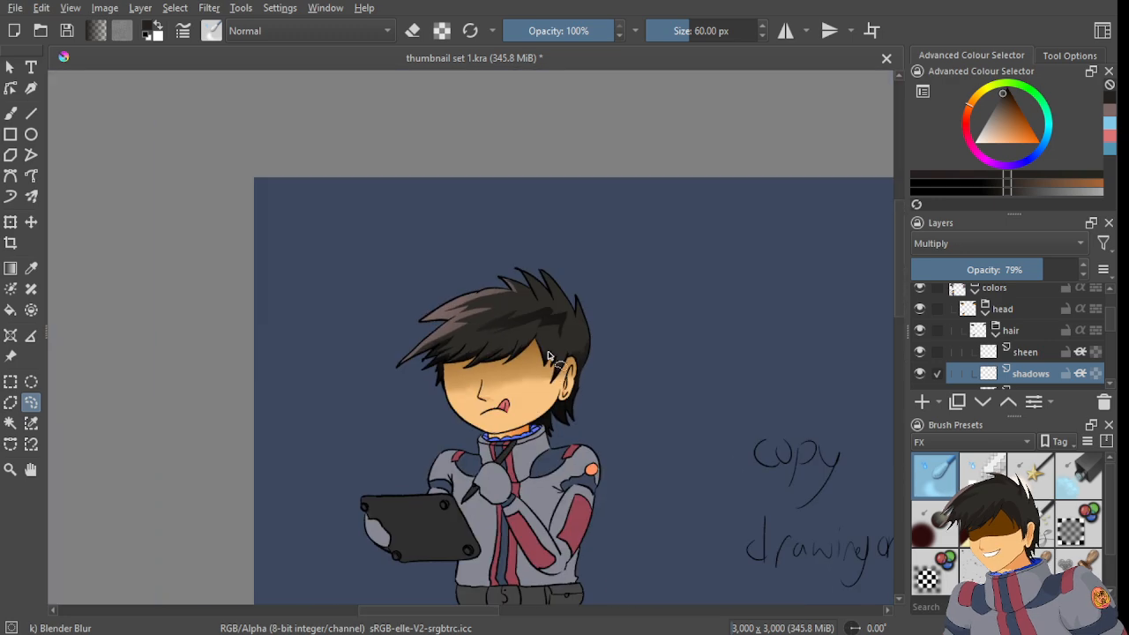
key("ctrl+shift+d")
key("ctrl+shift+a")
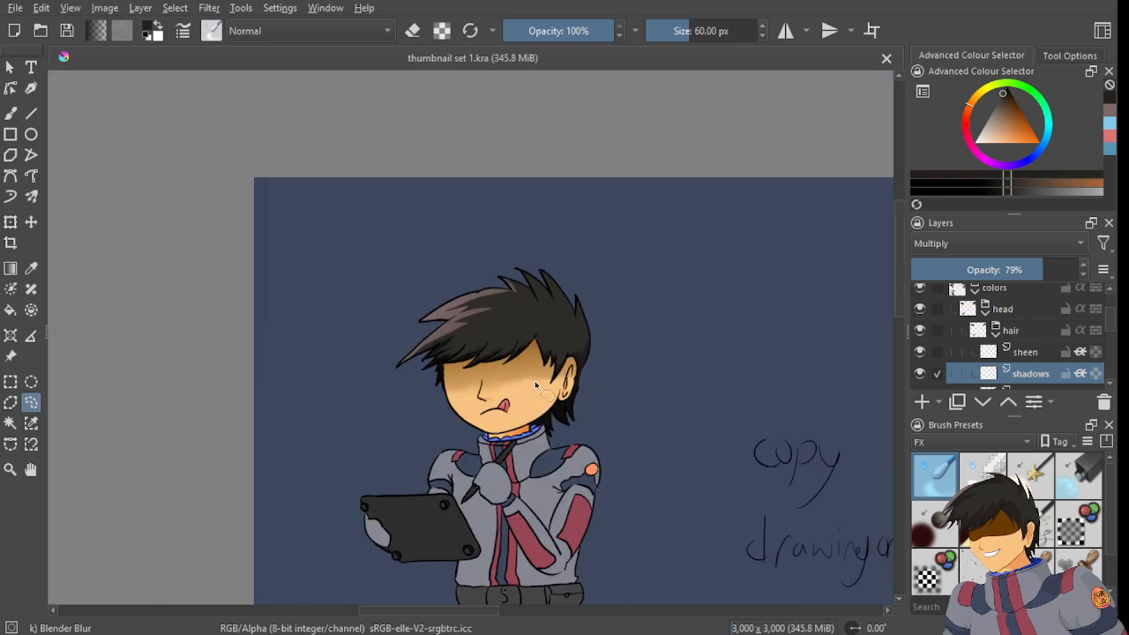
- Compare the gritted-teeth pose's hair with the hair shading on the large reference character
scroll(535, 380, "down", 3)
left_click_drag(590, 385, 406, 341)
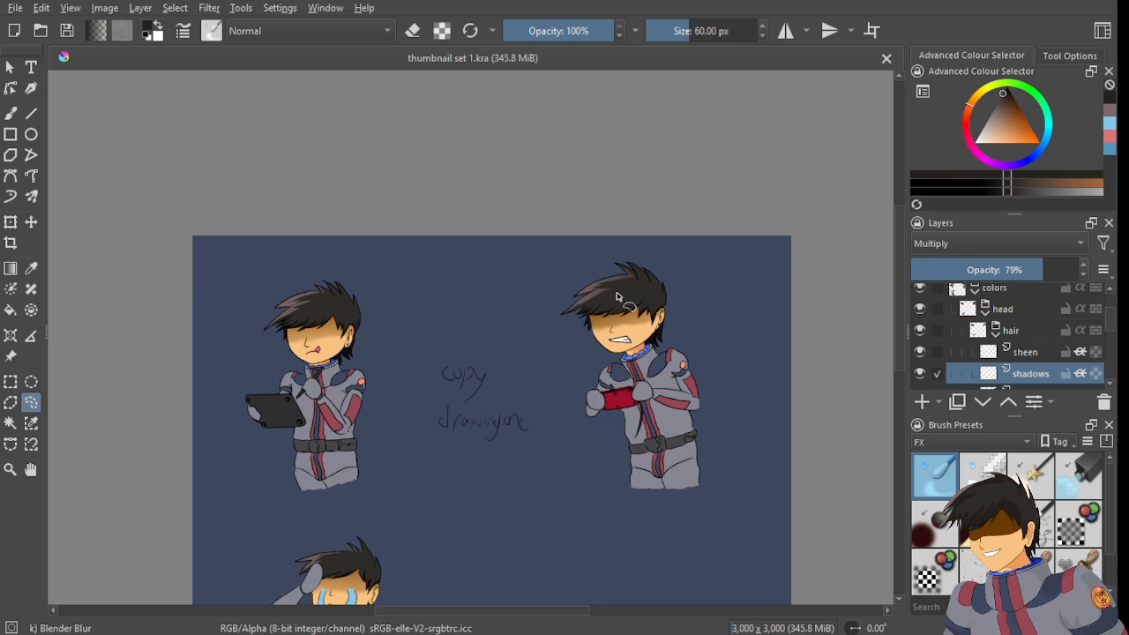
scroll(661, 300, "up", 6)
scroll(704, 245, "up", 2)
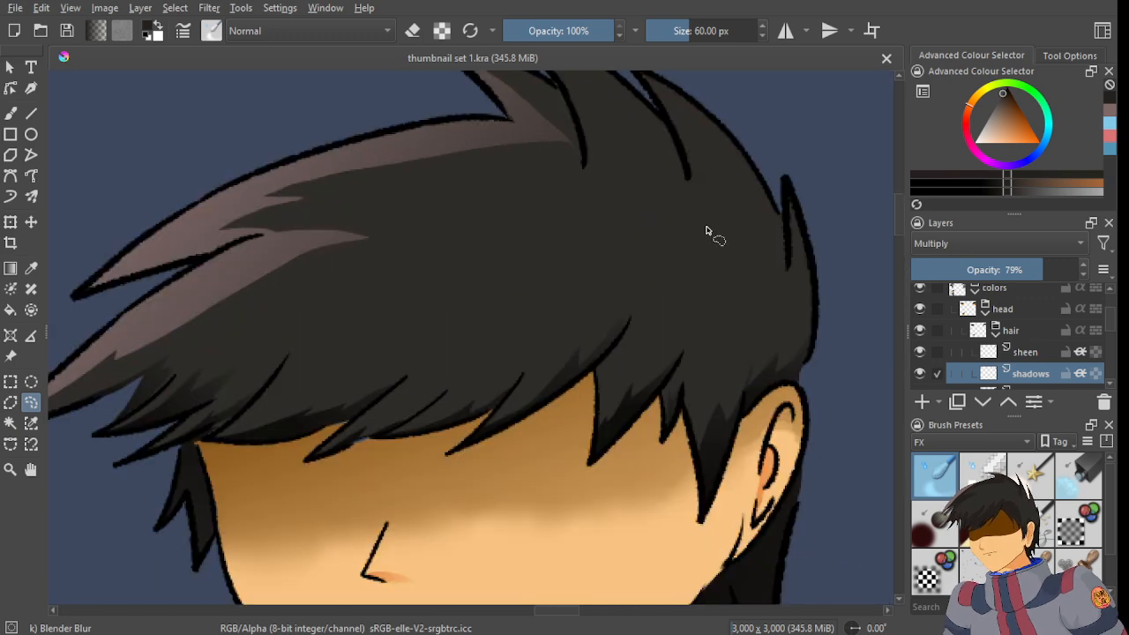
scroll(706, 233, "down", 6)
scroll(380, 269, "down", 2)
scroll(380, 265, "down", 2)
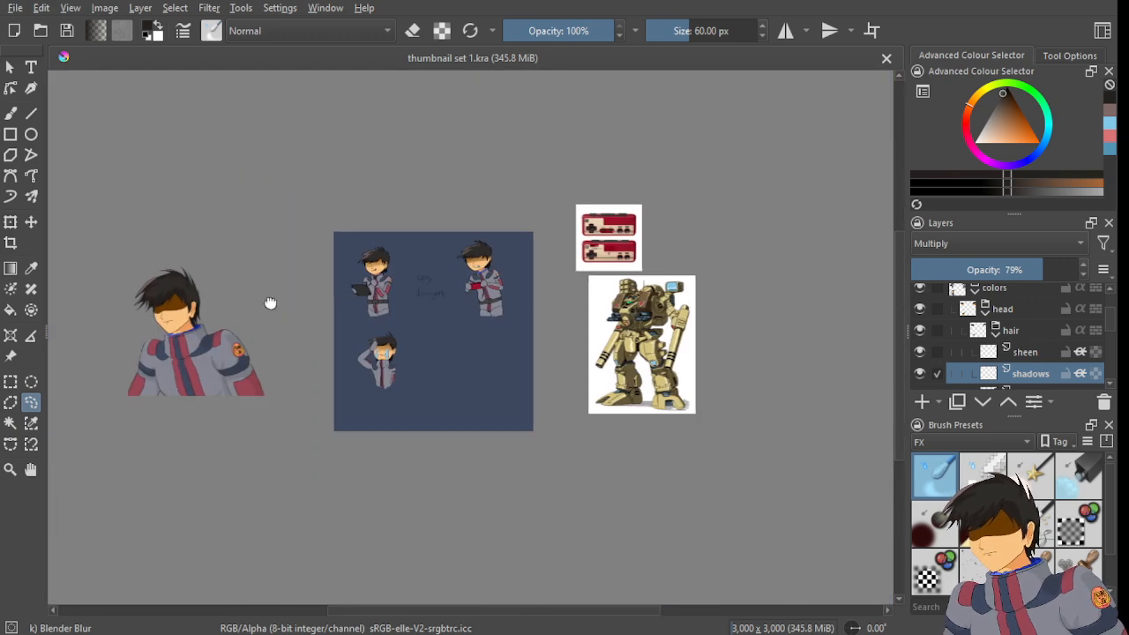
scroll(309, 252, "up", 8)
scroll(389, 261, "up", 3)
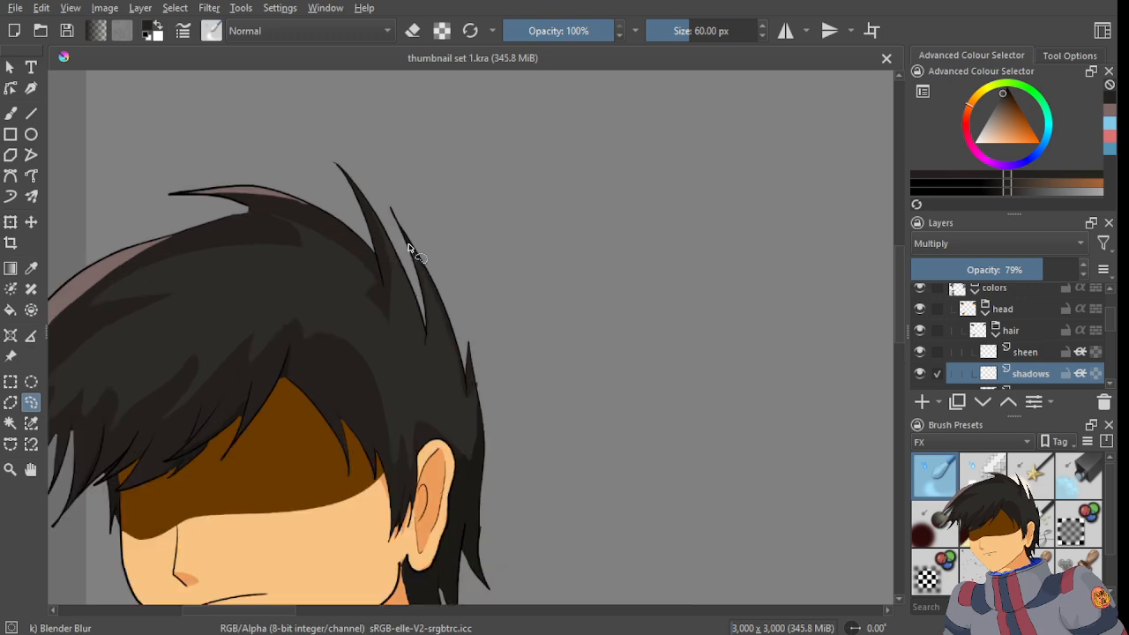
scroll(469, 215, "down", 6)
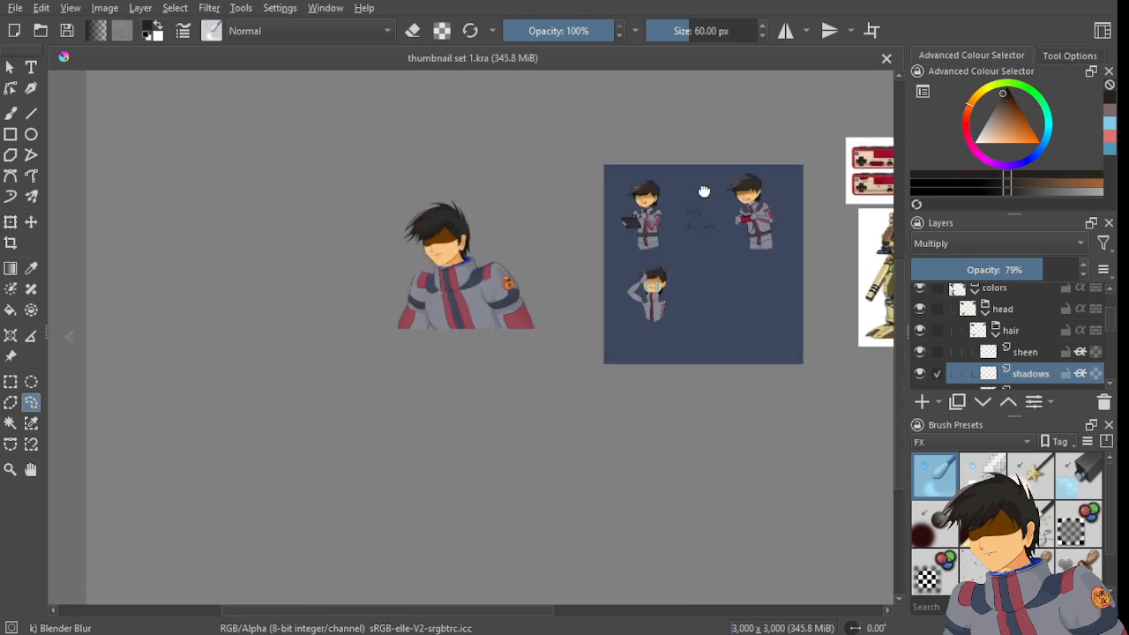
- Outline a thin freehand shadow selection along the upper edge of the gritted-teeth pose's second crown spike, down the third spike's base line
scroll(567, 226, "up", 5)
scroll(433, 261, "up", 6)
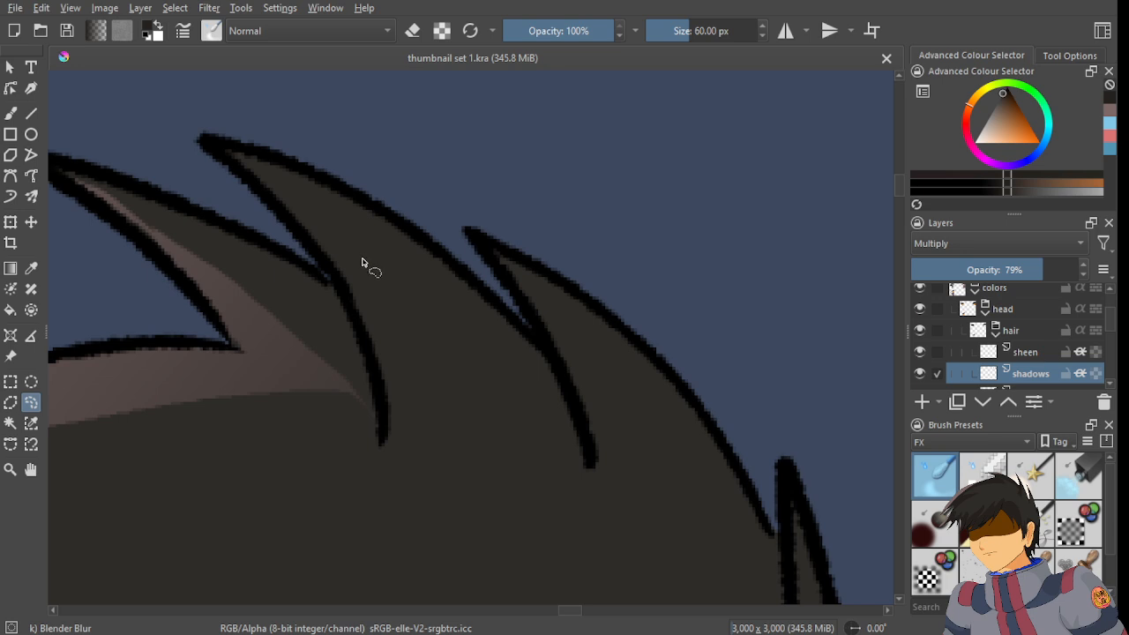
left_click_drag(363, 229, 318, 196)
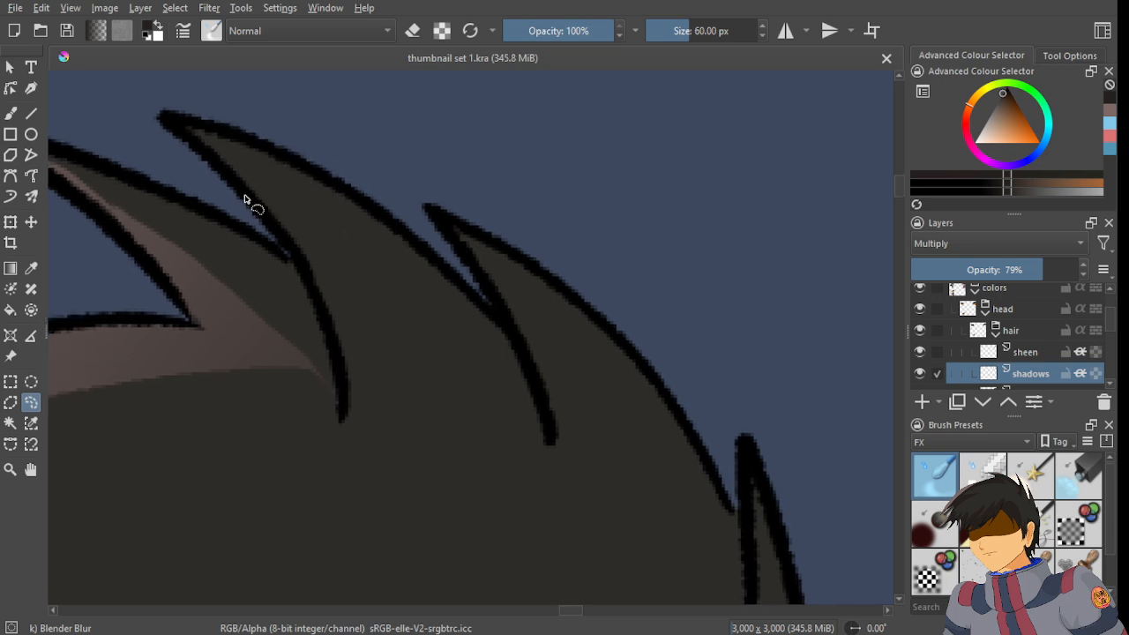
mouse_move(199, 129)
left_mouse_down()
mouse_move(365, 215)
mouse_move(478, 347)
mouse_move(553, 460)
mouse_move(535, 374)
mouse_move(506, 312)
mouse_move(463, 267)
mouse_move(261, 134)
mouse_move(216, 128)
left_mouse_up()
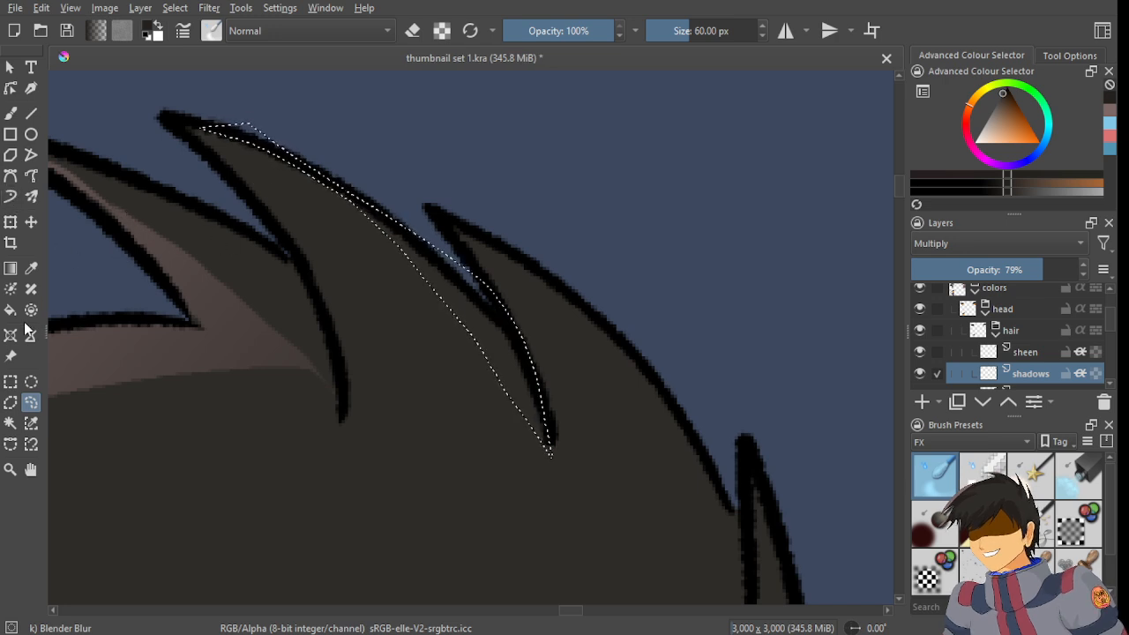
- Fill the gritted-teeth pose's spike selection with a dark shadow gradient and clear the selection
key("g")
left_click_drag(423, 237, 504, 353)
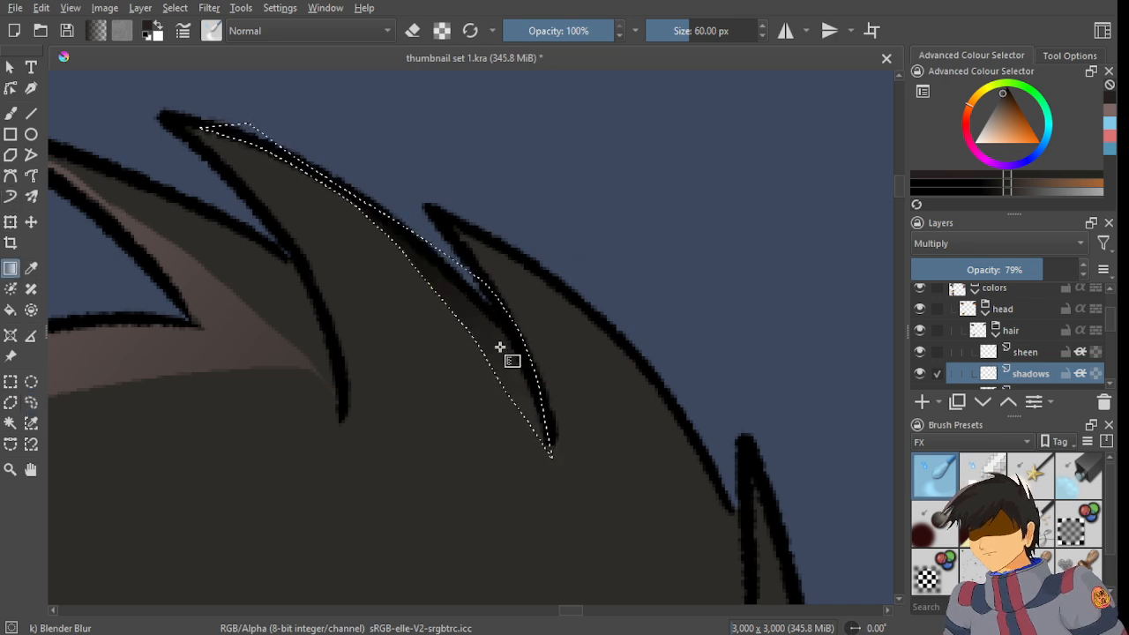
left_click(31, 402)
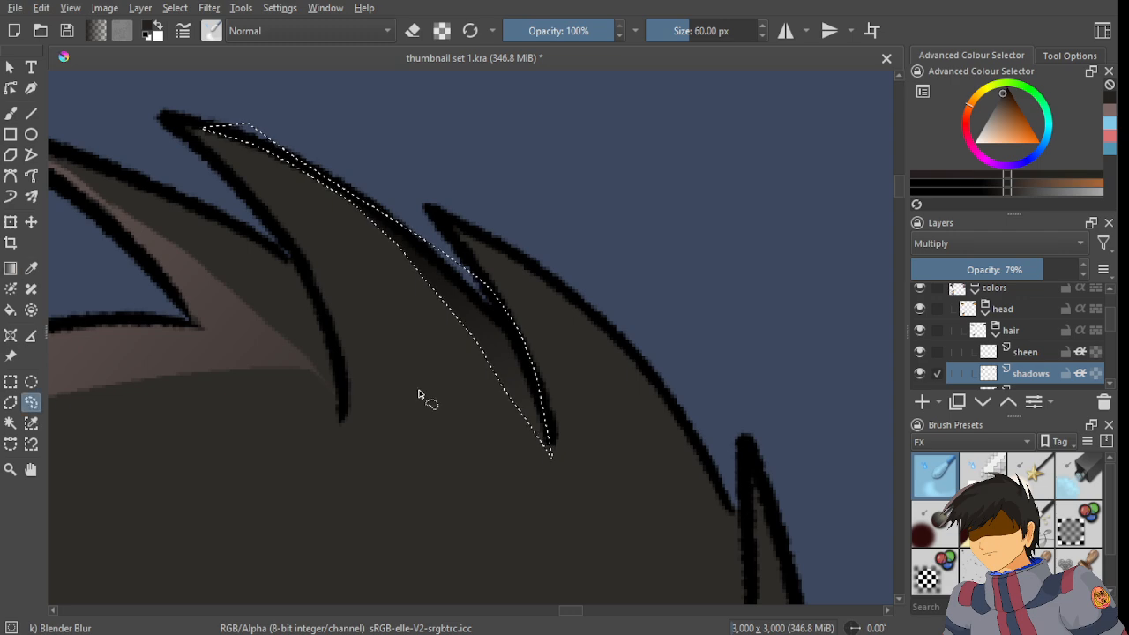
scroll(423, 397, "down", 5)
scroll(398, 416, "up", 2)
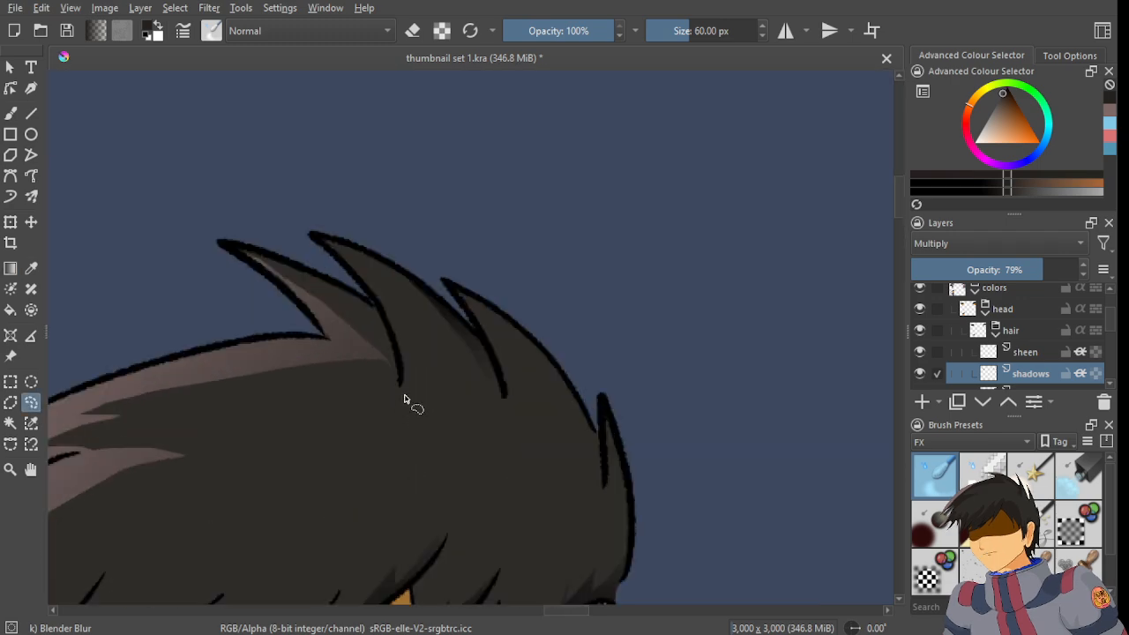
scroll(408, 406, "down", 1)
scroll(411, 403, "up", 1)
scroll(507, 313, "up", 2)
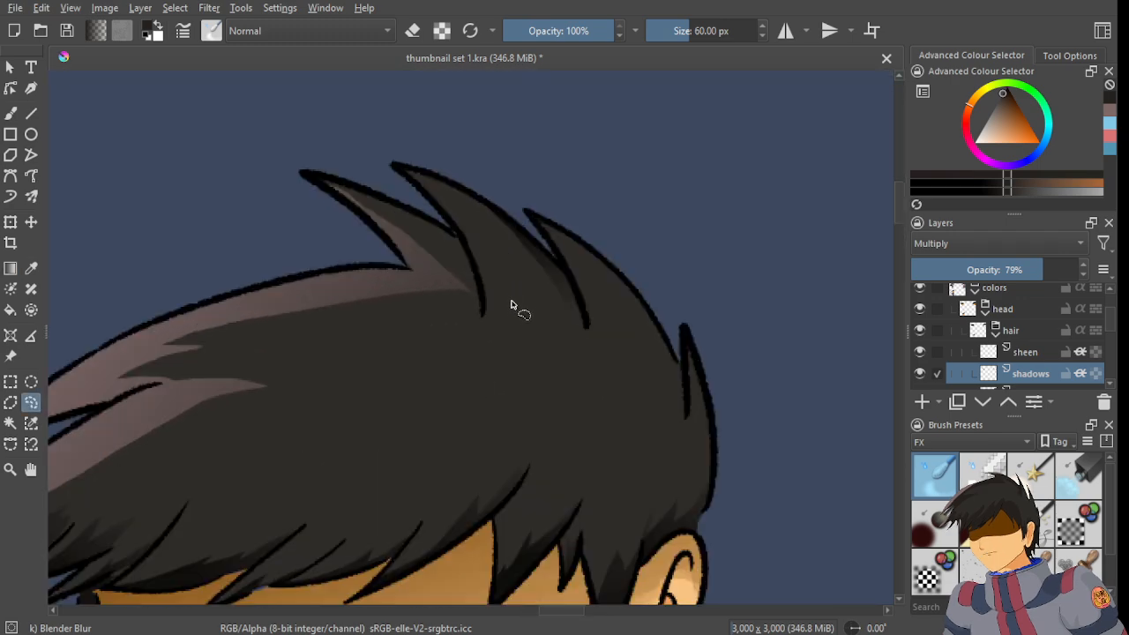
- Undo the gradient shadow on the gritted-teeth pose's crown spike
key("ctrl+s")
scroll(510, 304, "down", 4)
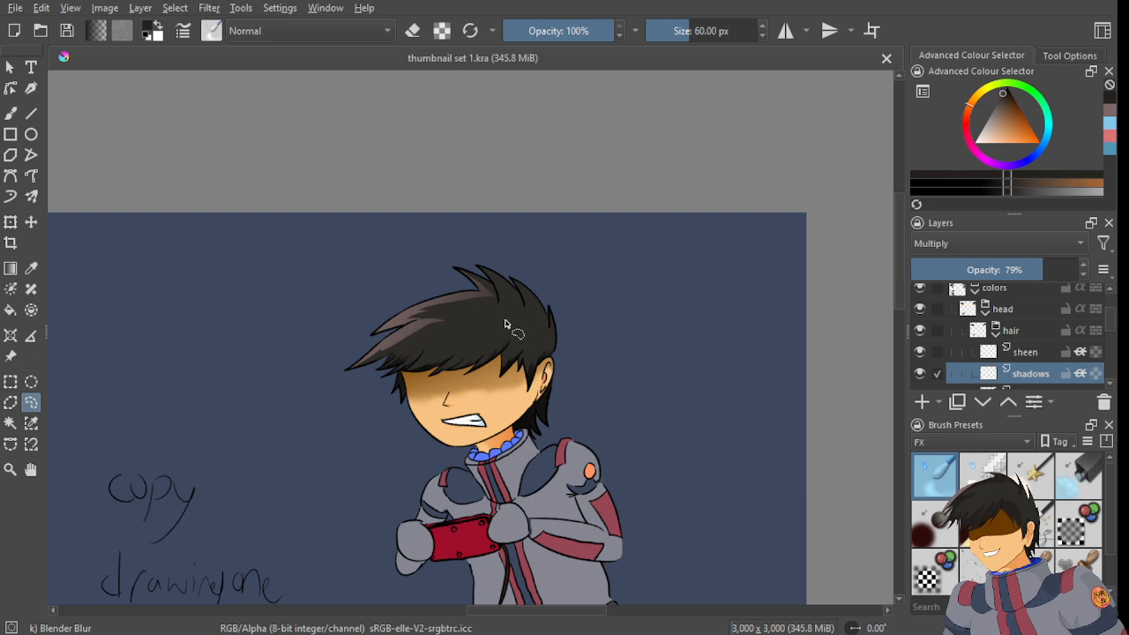
scroll(504, 324, "down", 3)
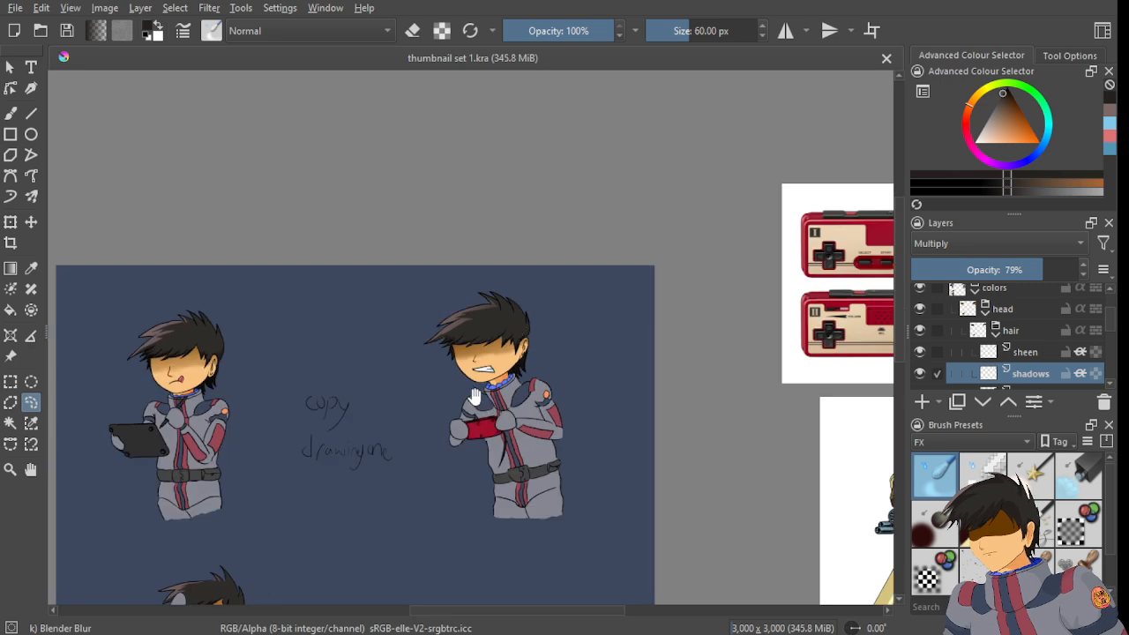
- Try a freehand shadow outline around the tongue-out pose's rear crown spikes and undo it
scroll(419, 307, "up", 4)
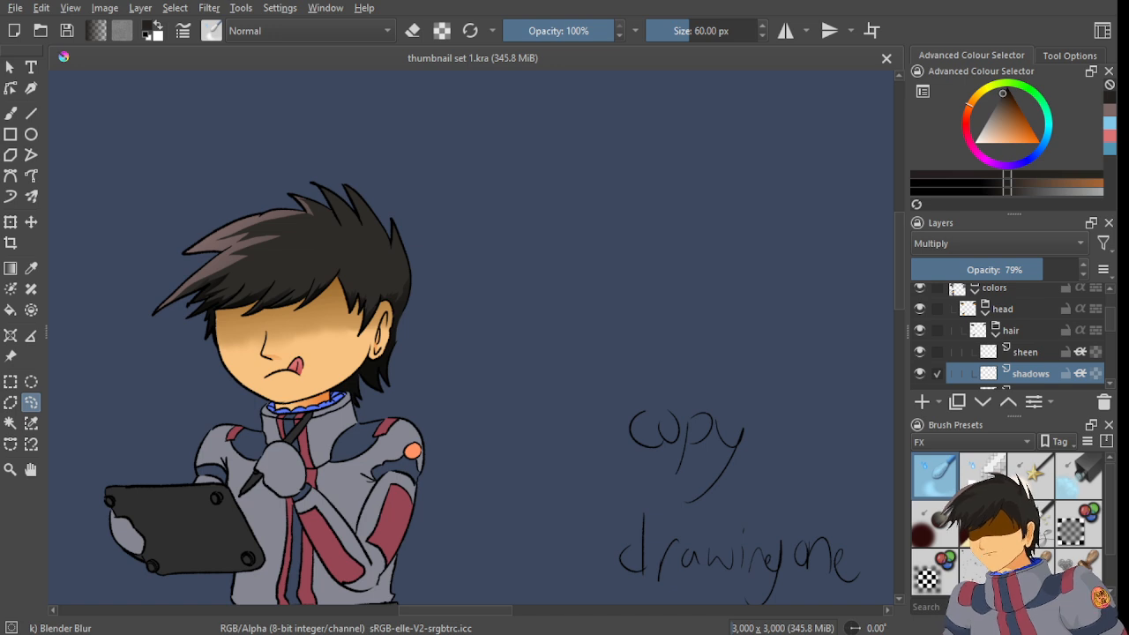
scroll(374, 222, "up", 5)
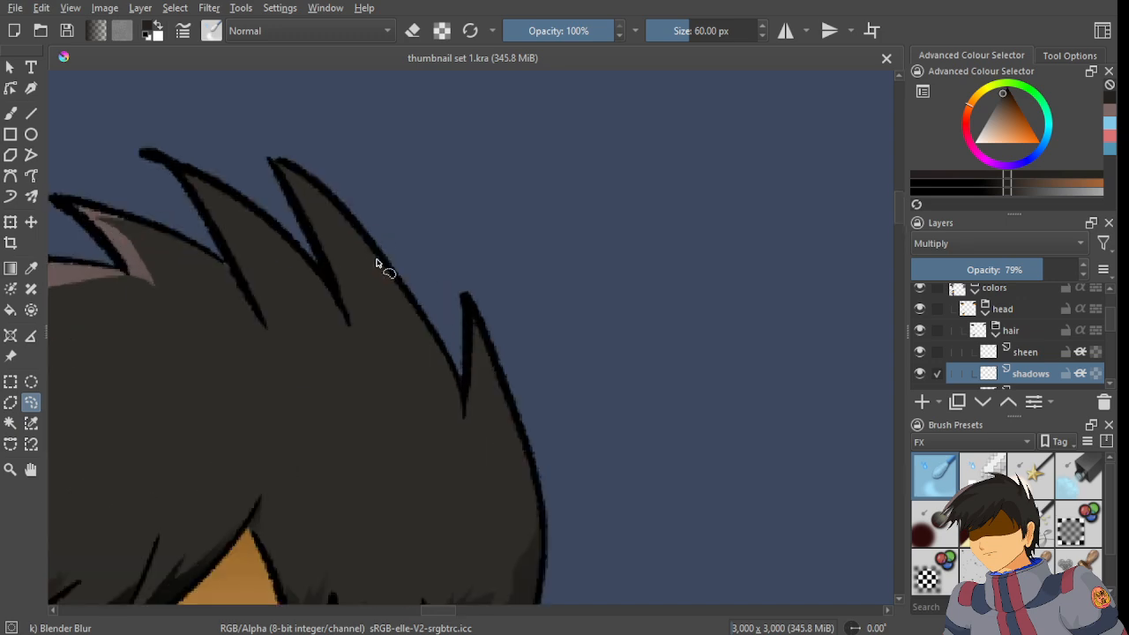
left_click_drag(389, 406, 412, 244)
left_click_drag(445, 324, 463, 390)
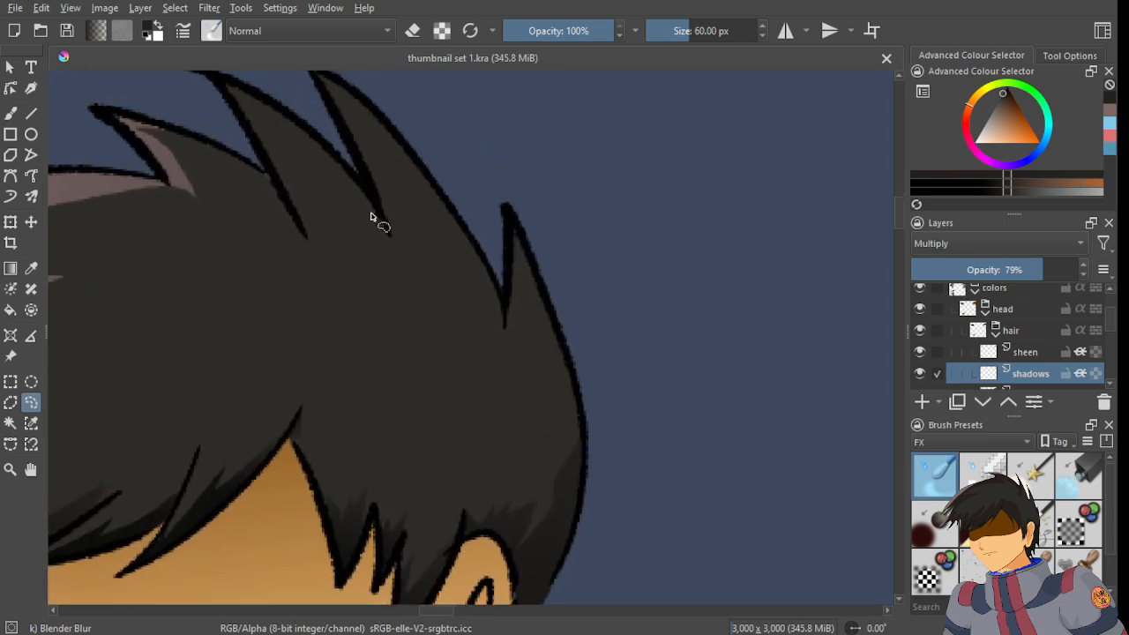
mouse_move(386, 161)
left_mouse_down()
mouse_move(494, 399)
mouse_move(496, 361)
mouse_move(556, 448)
mouse_move(564, 350)
left_mouse_up()
scroll(565, 350, "down", 4)
scroll(545, 381, "up", 3)
key("ctrl+z")
scroll(535, 332, "down", 4)
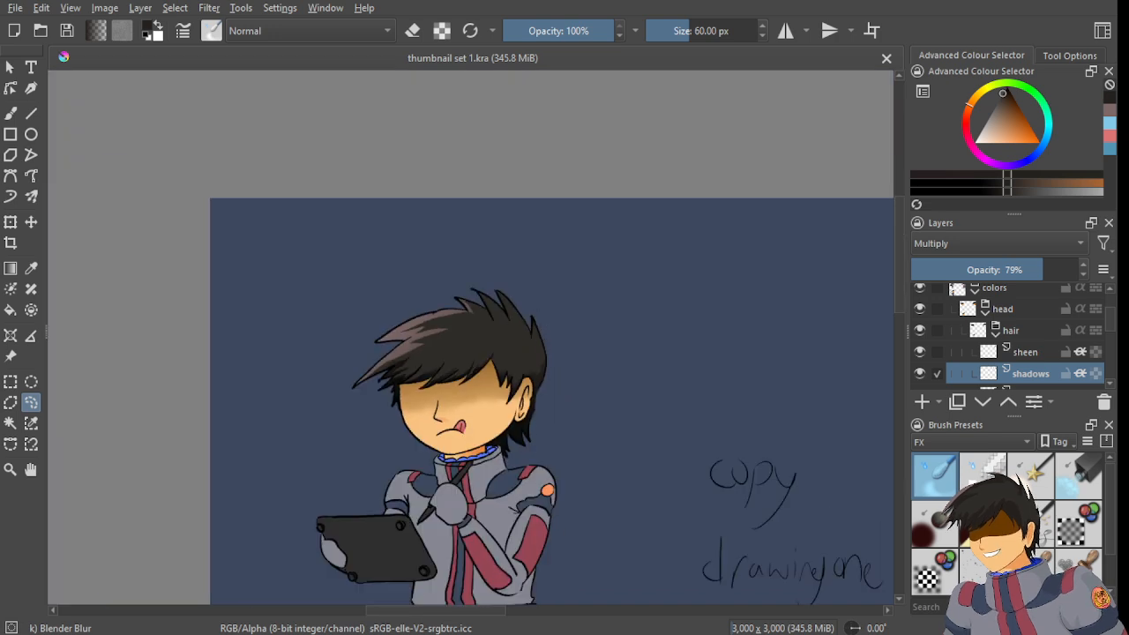
- Review the hair shading on the tongue-out and gritted-teeth poses beside the large reference character
scroll(564, 456, "down", 1)
left_click_drag(565, 456, 381, 301)
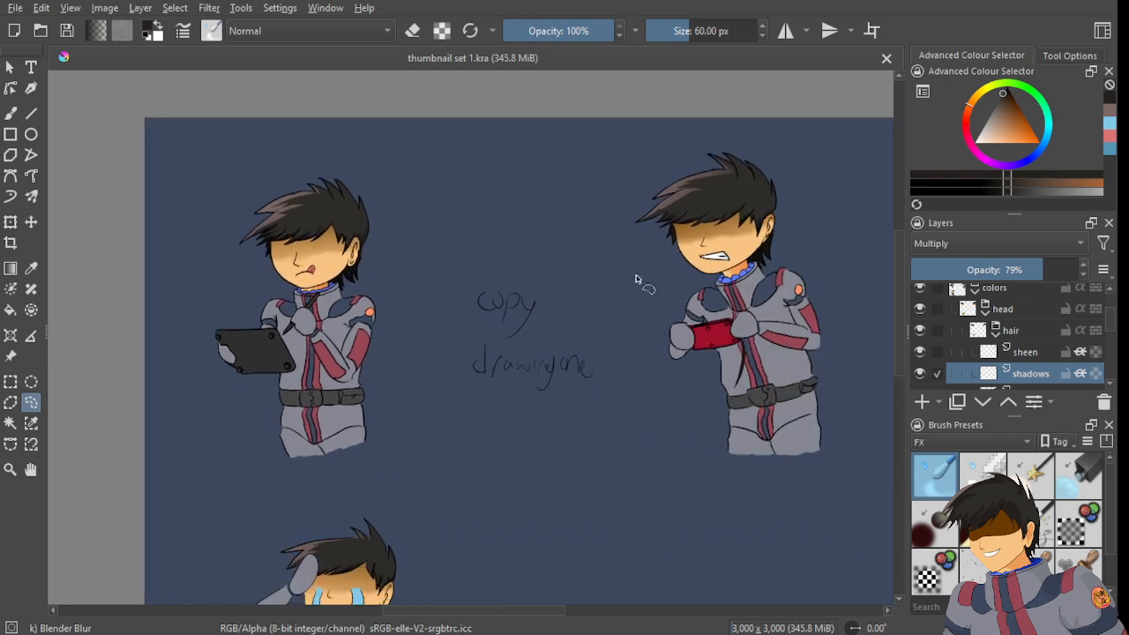
scroll(748, 224, "up", 2)
left_click_drag(644, 255, 428, 351)
scroll(549, 255, "up", 2)
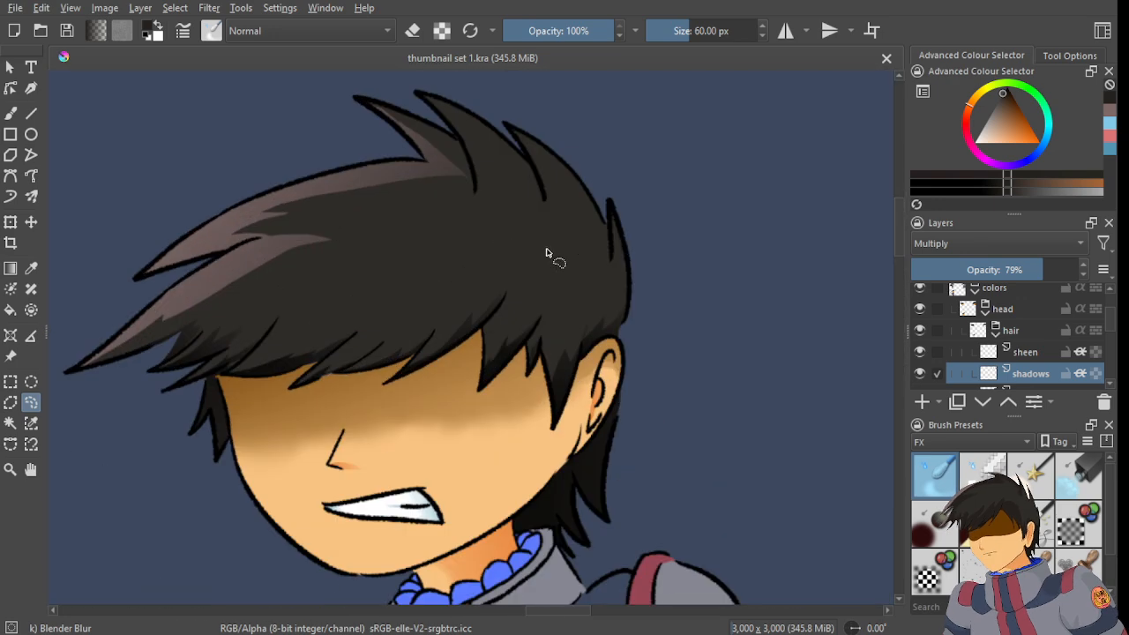
scroll(539, 256, "down", 3)
scroll(464, 303, "down", 5)
left_click_drag(335, 345, 393, 314)
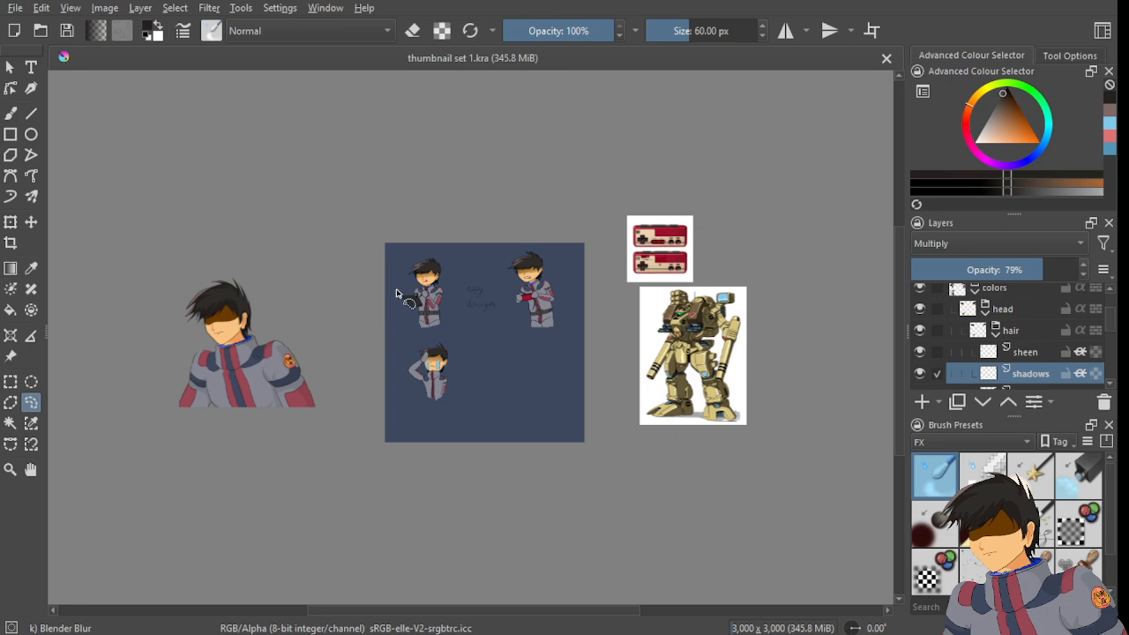
scroll(396, 295, "up", 6)
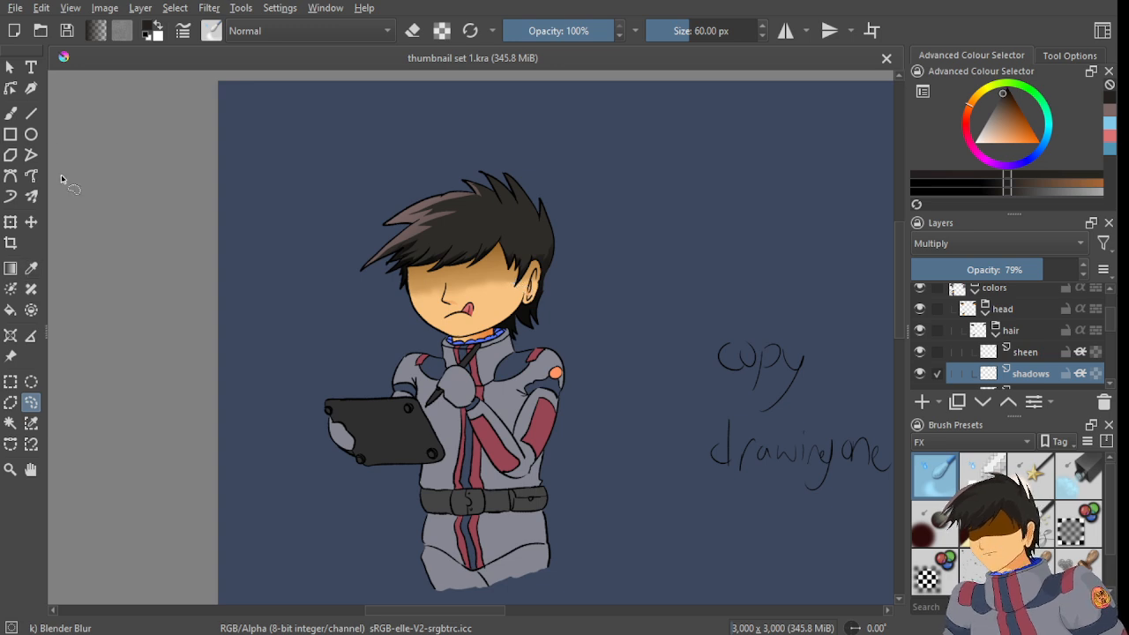
- Choose the Ink-3 Gpen preset from the Ink brush set and activate the Dynamic Brush tool
left_click(946, 440)
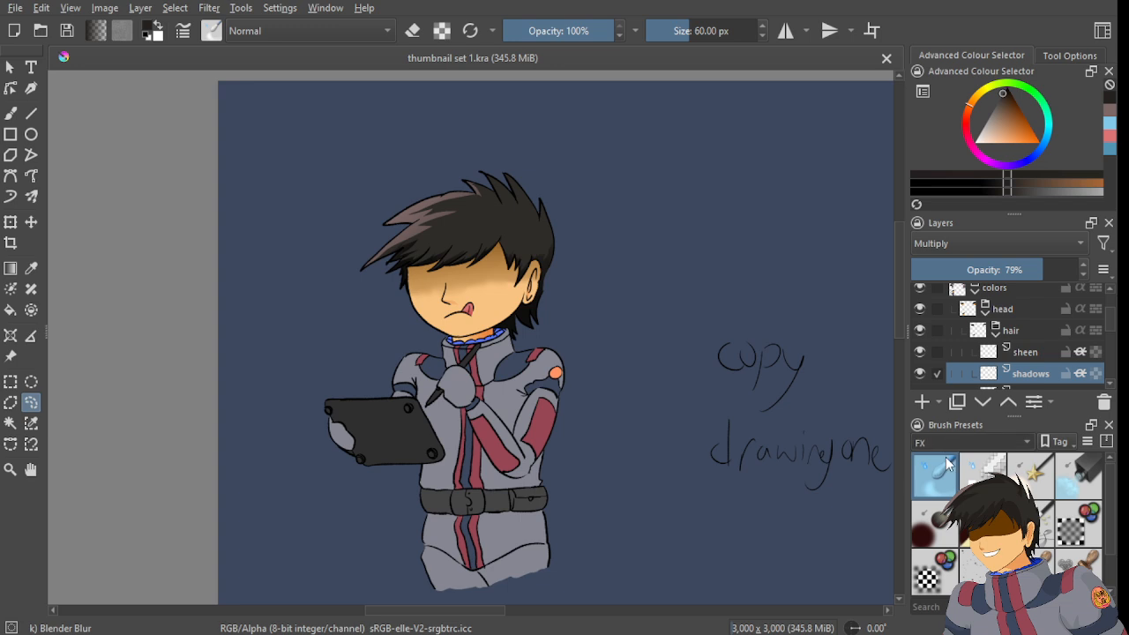
left_click(945, 459)
left_click(1034, 524)
left_click(9, 196)
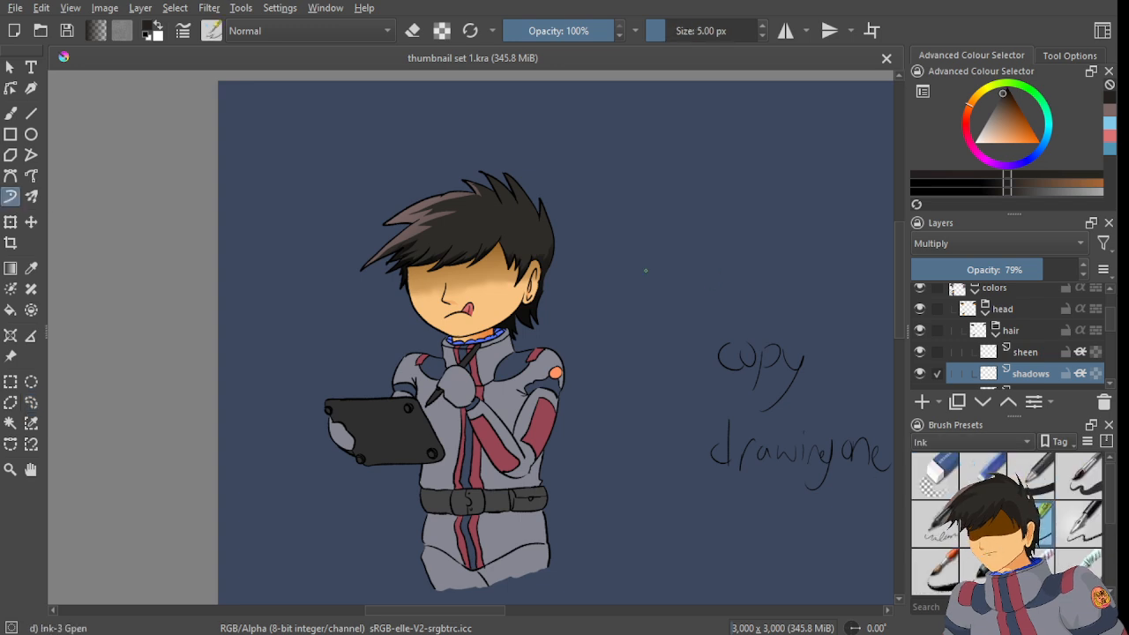
scroll(634, 253, "down", 3)
left_click_drag(590, 320, 491, 242)
scroll(541, 266, "up", 1)
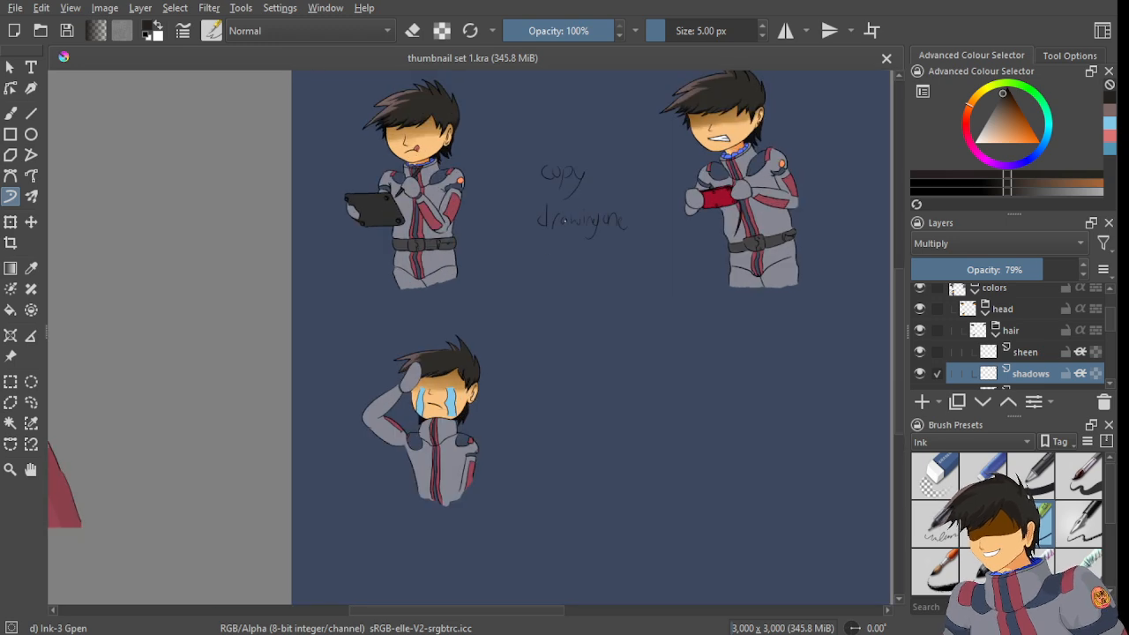
- Review the three character poses together on the thumbnail canvas, comparing their hair and face shading
left_click_drag(602, 206, 402, 329)
scroll(548, 298, "up", 3)
scroll(498, 291, "down", 4)
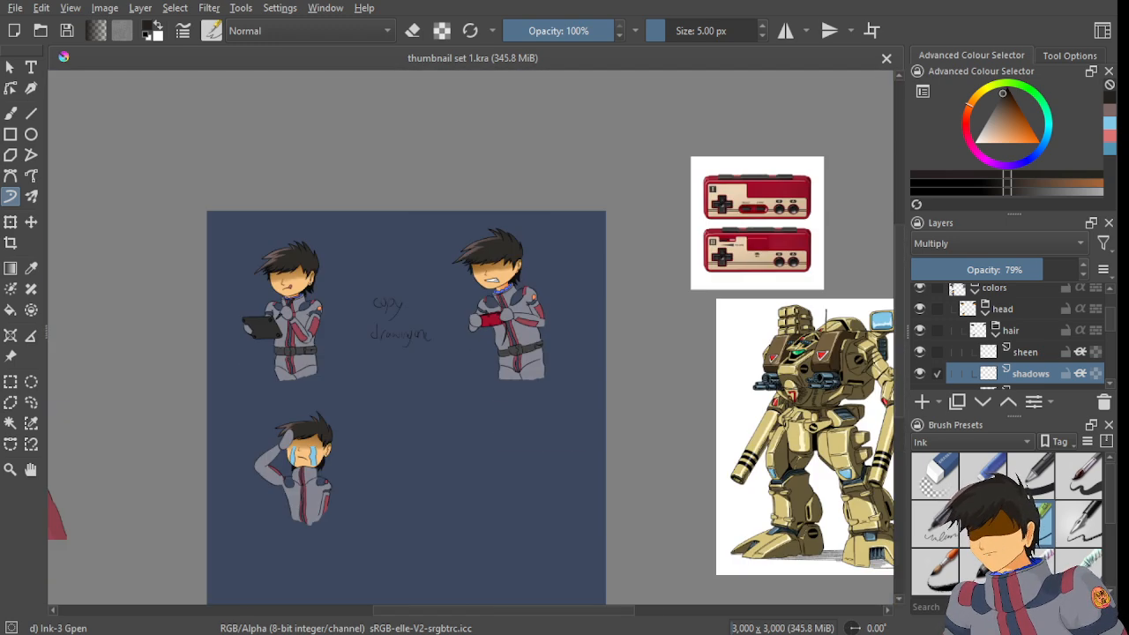
scroll(339, 388, "up", 1)
left_click_drag(285, 345, 371, 299)
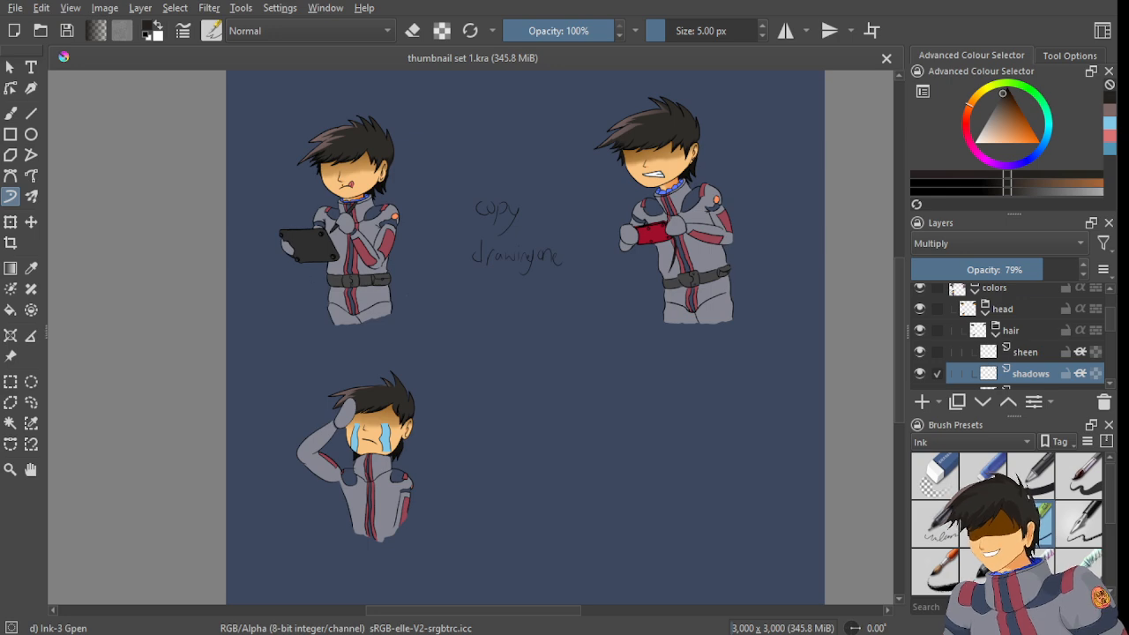
scroll(343, 187, "up", 1)
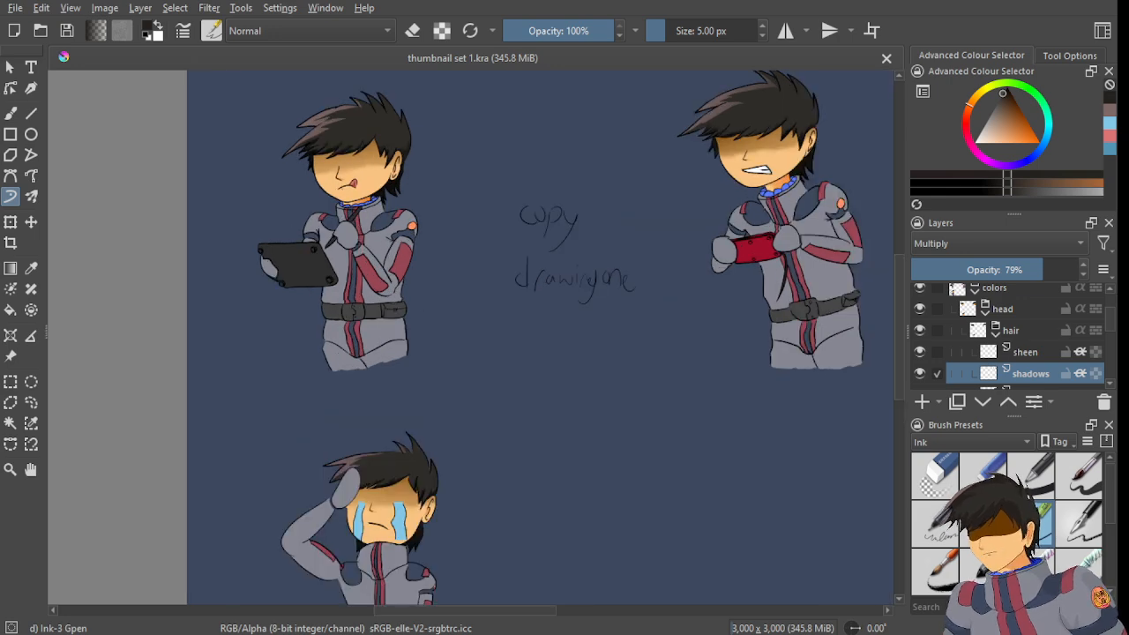
scroll(330, 210, "down", 5)
scroll(331, 217, "up", 4)
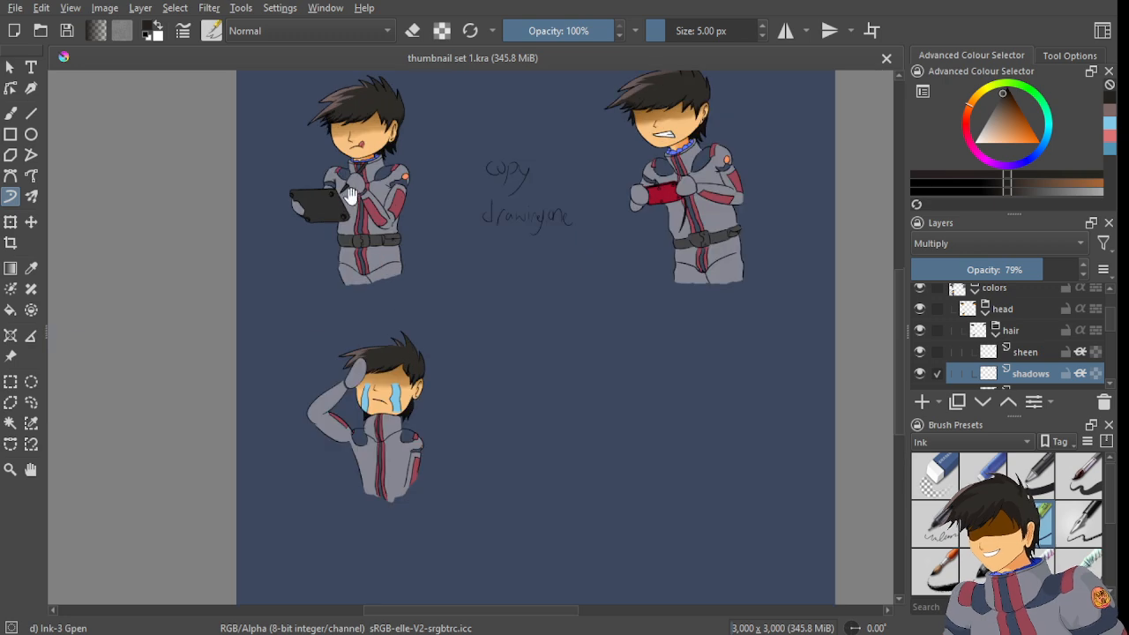
left_click_drag(335, 217, 363, 309)
- Examine the tongue-out pose's hair sheen and face shadow up close and against the other poses
scroll(392, 185, "up", 4)
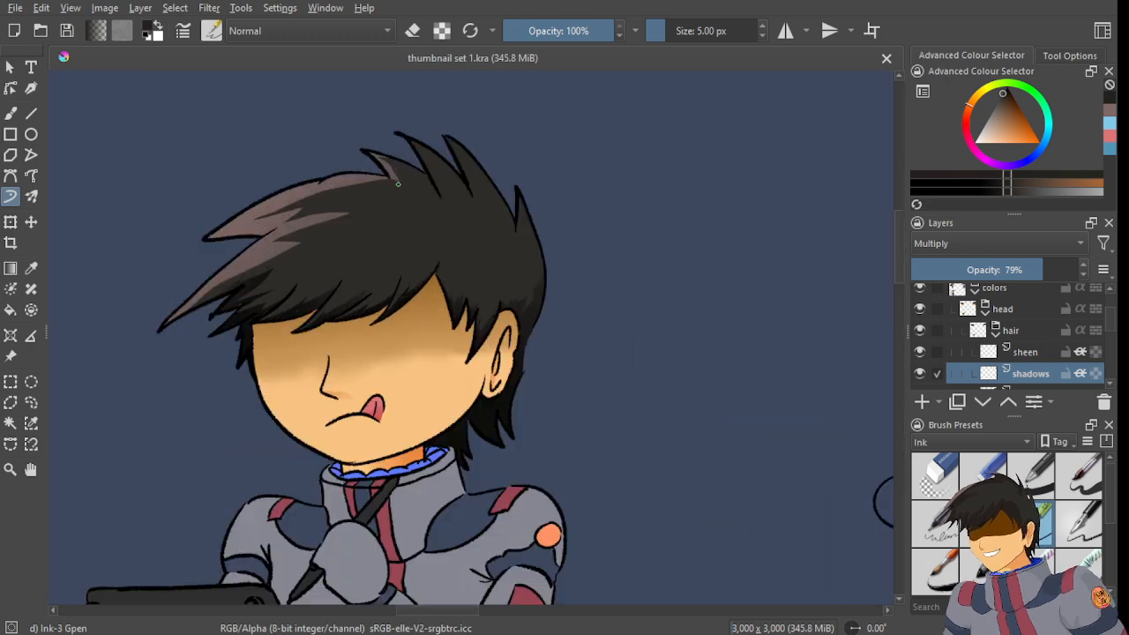
scroll(397, 186, "down", 4)
scroll(401, 186, "up", 5)
scroll(402, 185, "down", 5)
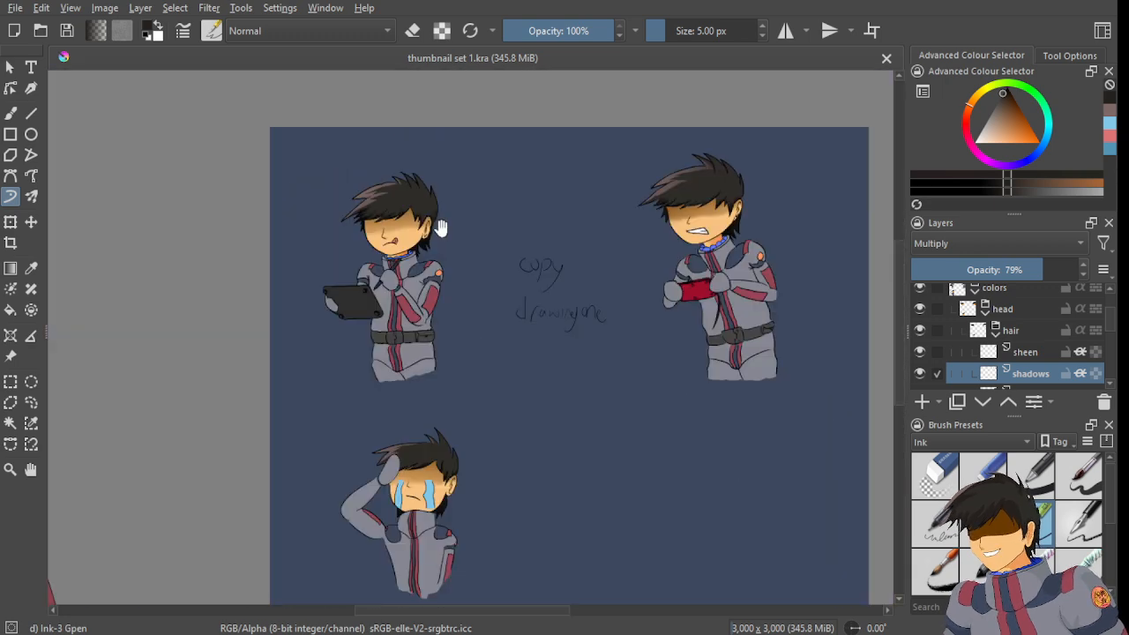
left_click_drag(716, 244, 469, 323)
left_click_drag(235, 388, 490, 311)
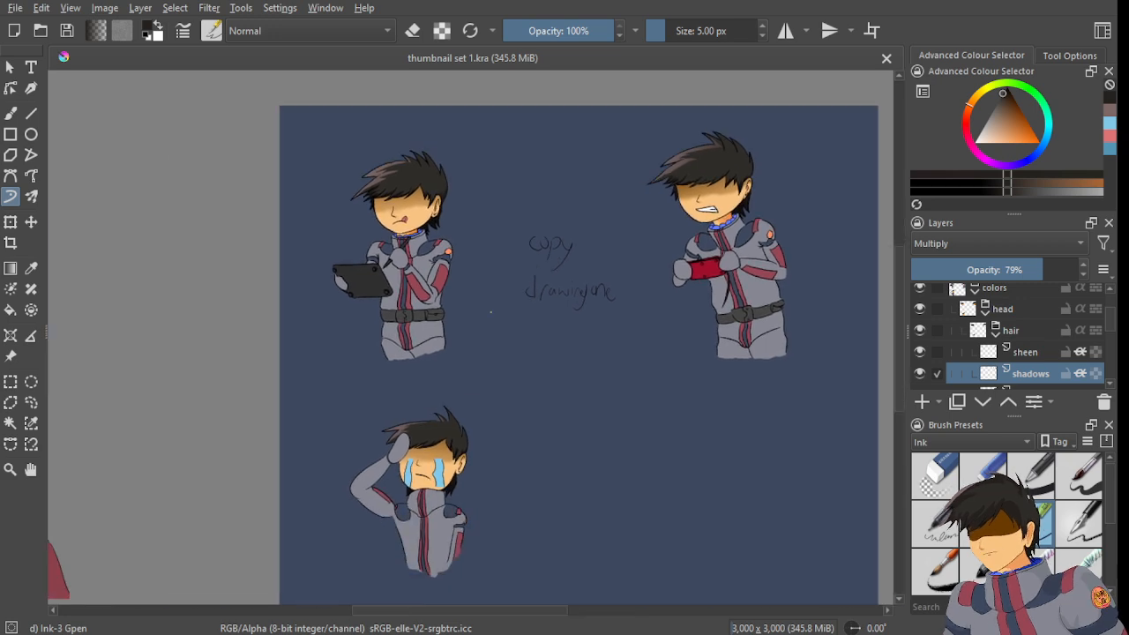
scroll(370, 207, "up", 3)
scroll(456, 213, "down", 2)
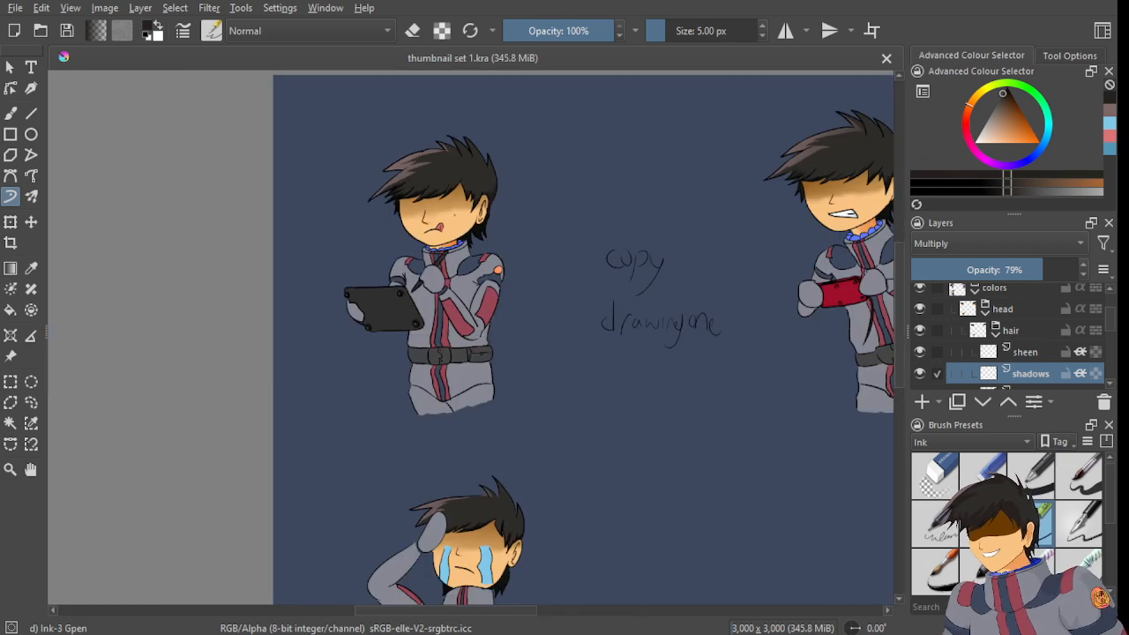
- Inspect the tongue-out pose's suit, tablet and belt up close and within the full set of poses
scroll(375, 312, "up", 3)
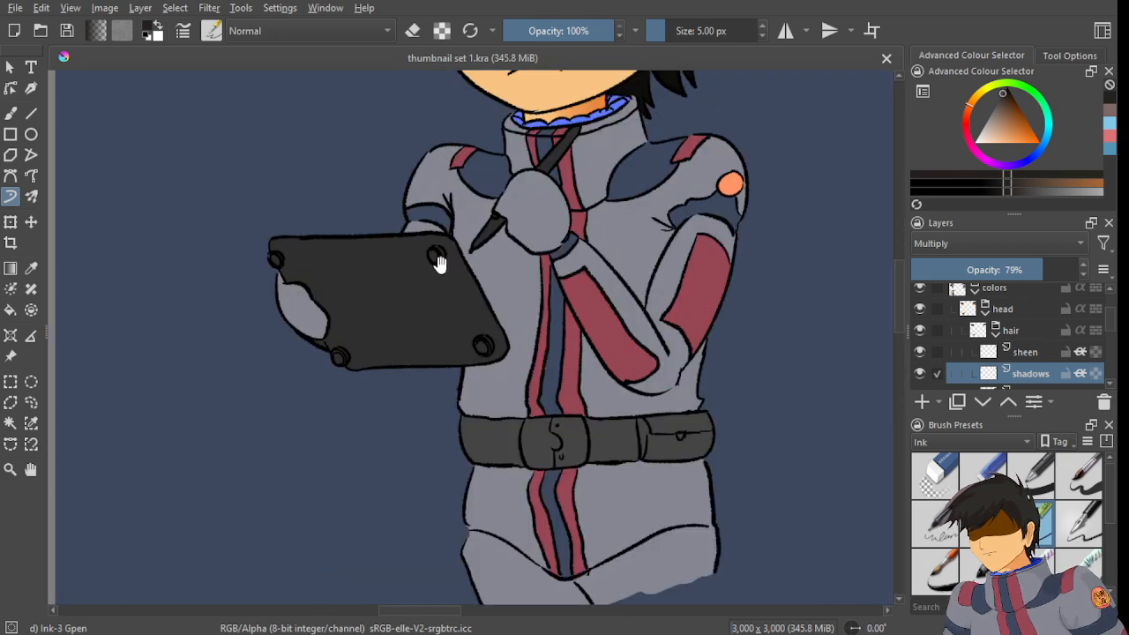
left_click_drag(442, 259, 429, 339)
scroll(417, 333, "down", 5)
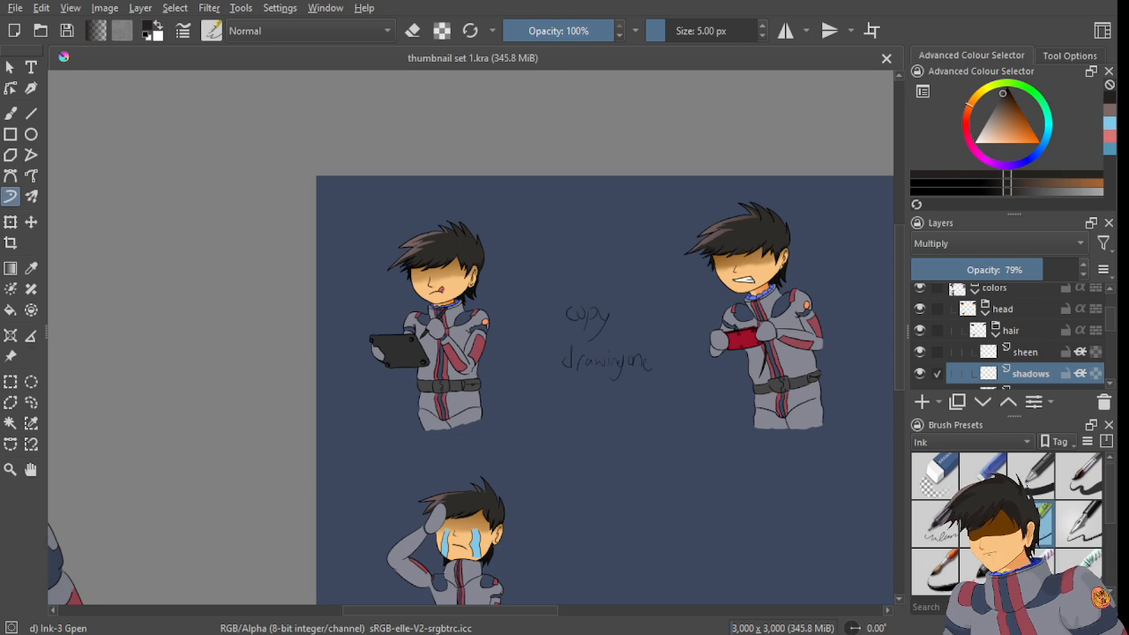
scroll(668, 348, "up", 1)
left_click_drag(634, 503, 594, 413)
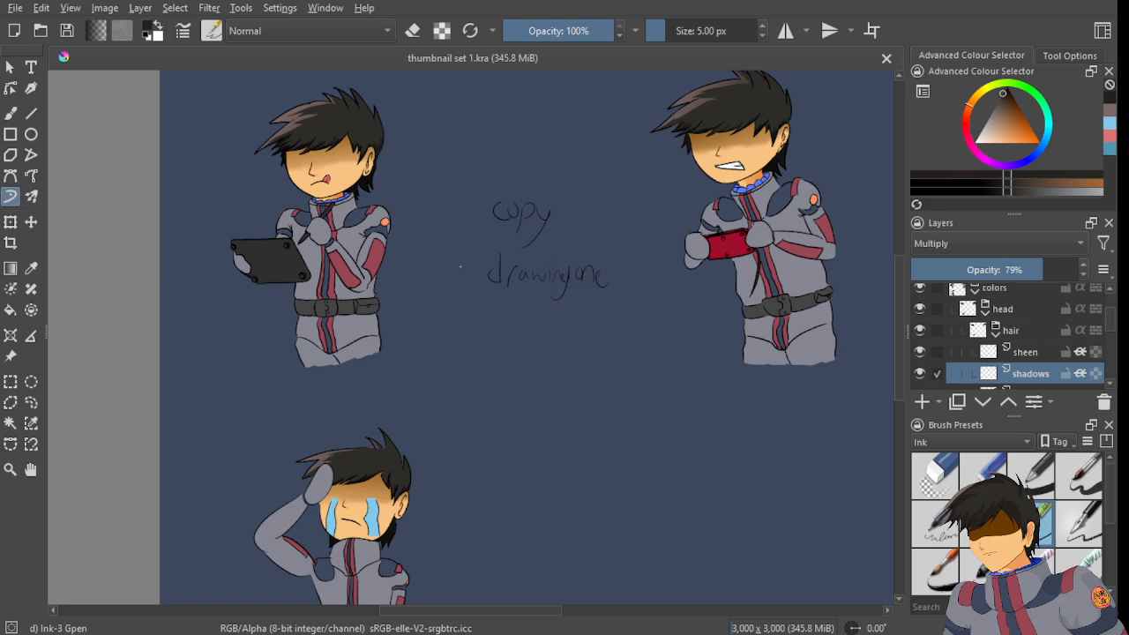
scroll(460, 267, "up", 2)
scroll(383, 229, "up", 2)
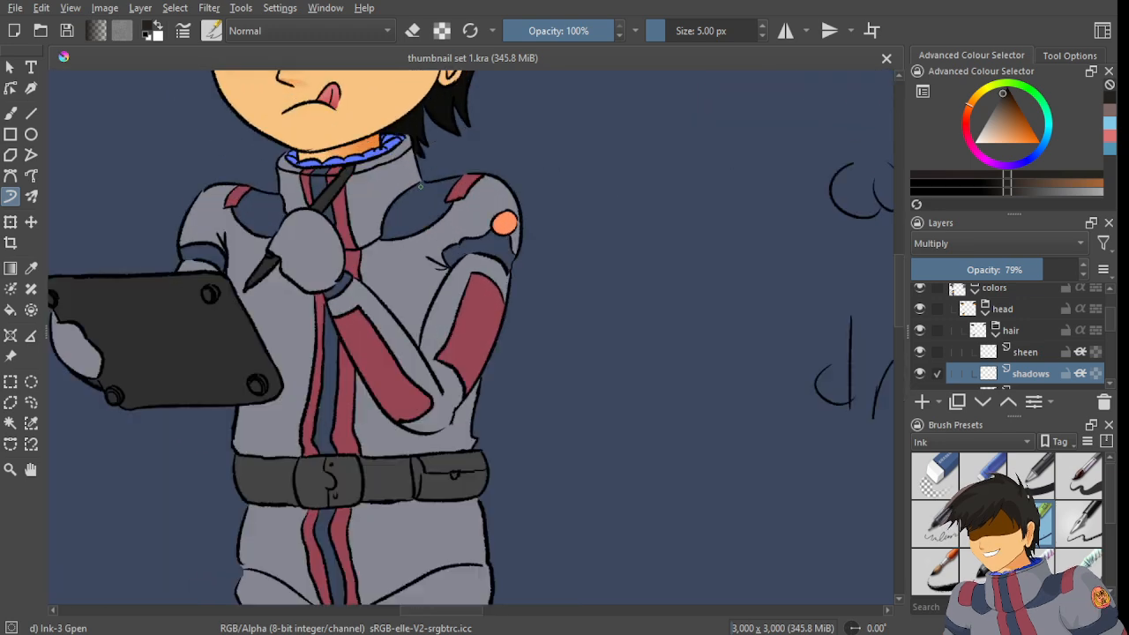
scroll(420, 186, "up", 1)
scroll(420, 186, "down", 5)
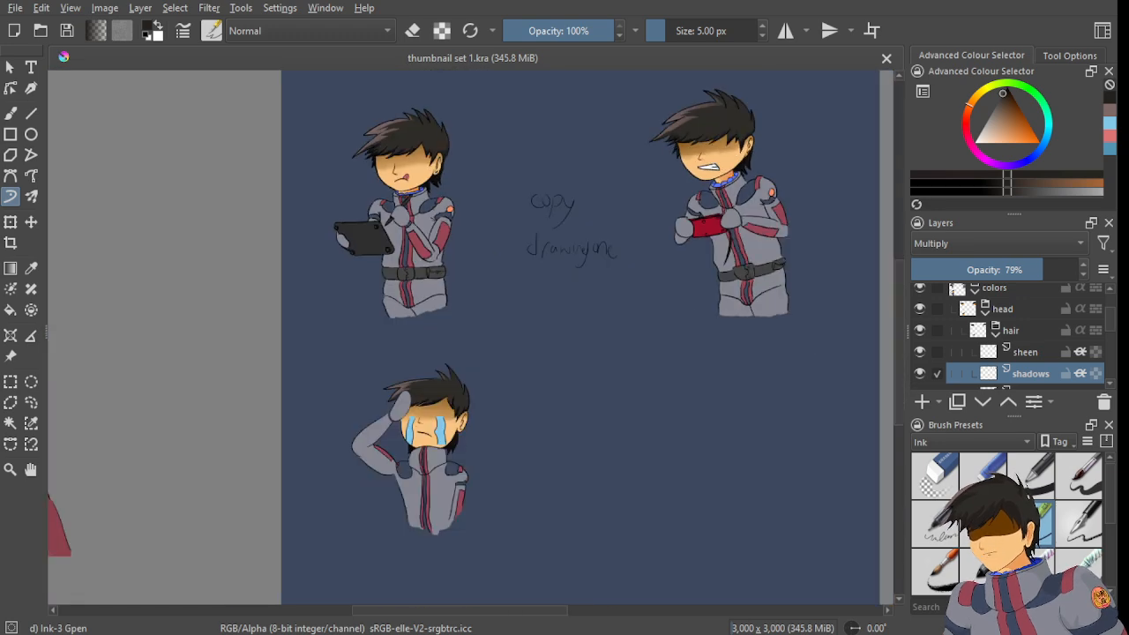
scroll(394, 220, "up", 2)
left_click_drag(472, 221, 487, 331)
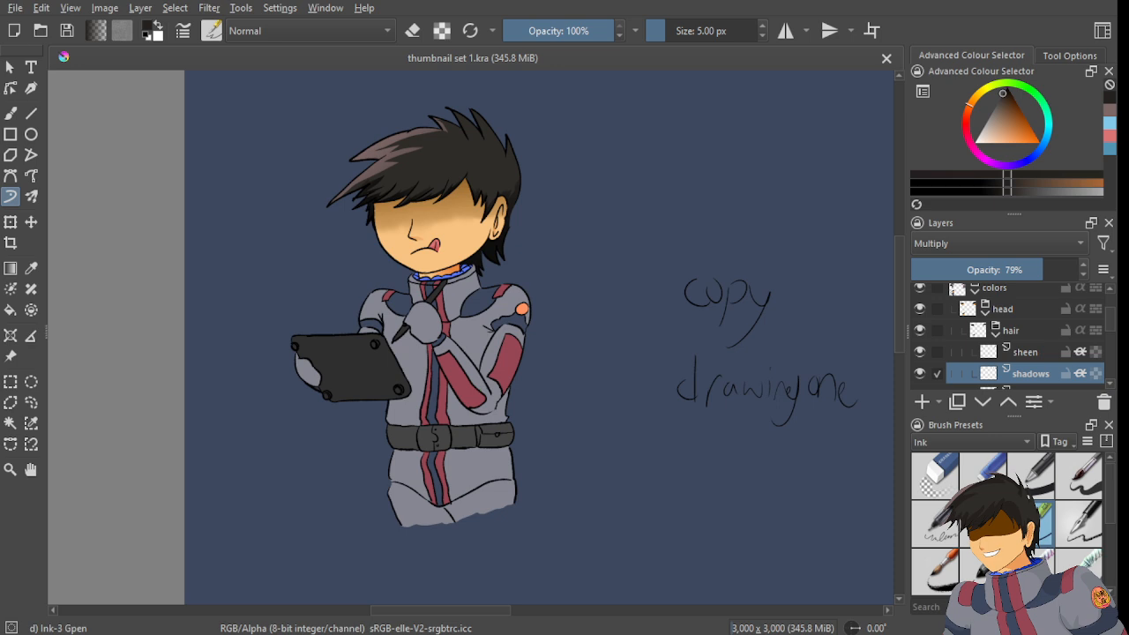